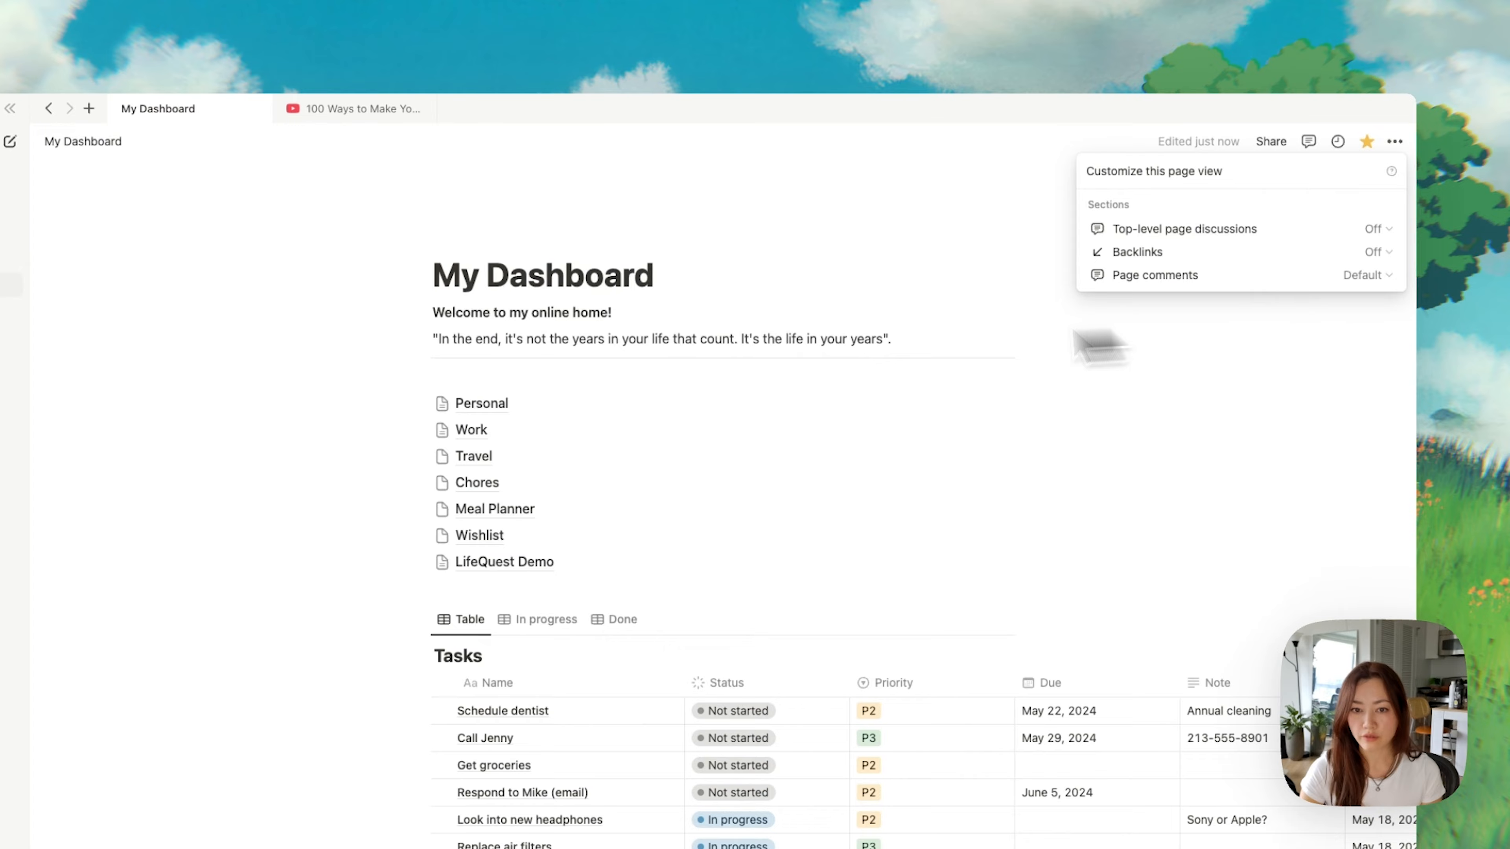
# Step: Add an empty line between the LifeQuest Demo page link and the Tasks table
pyautogui.click(450, 592)
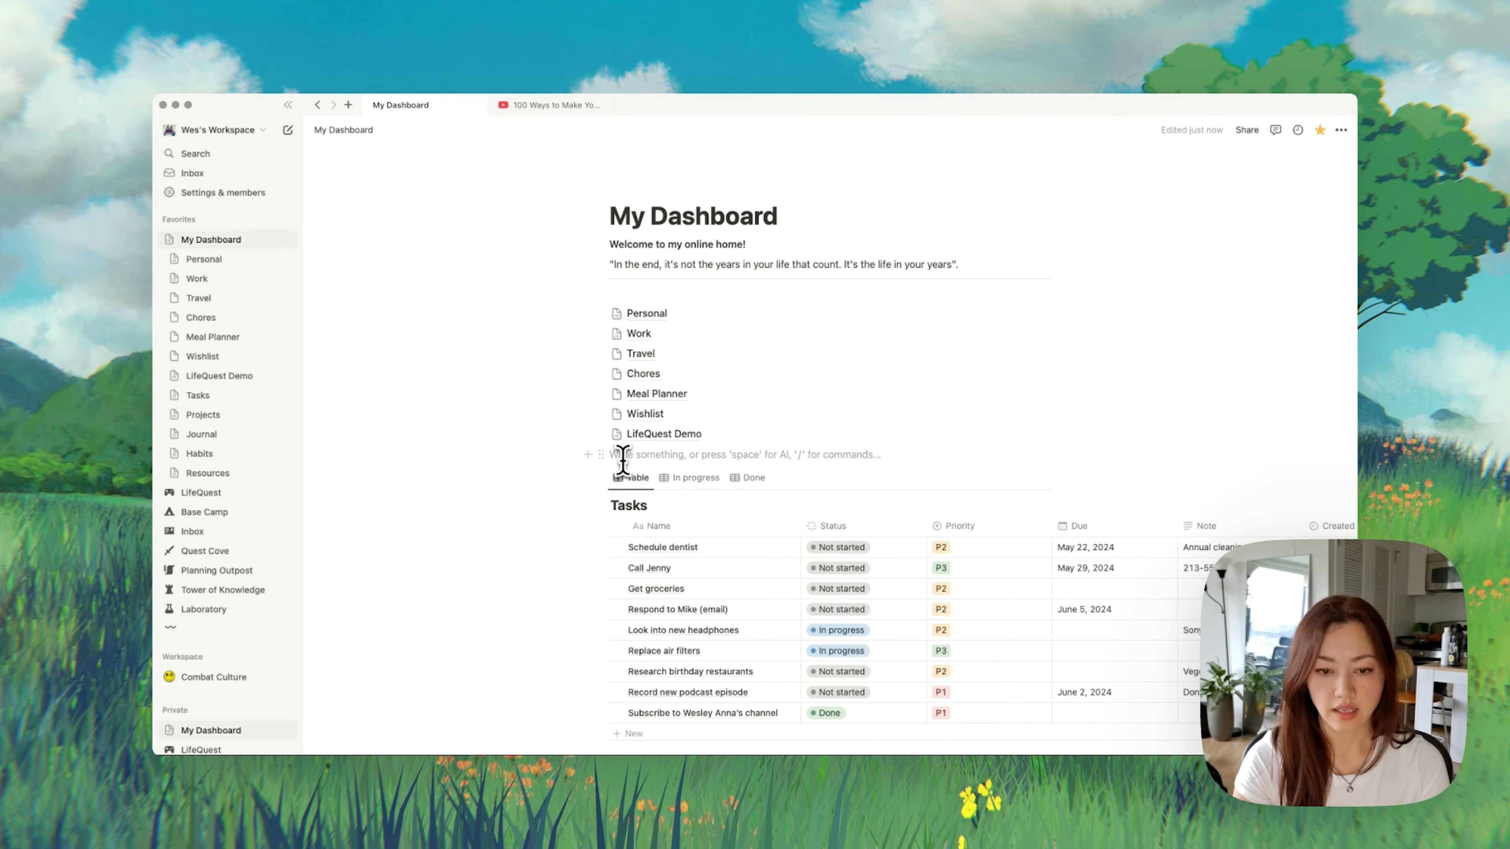
pyautogui.press('Return')
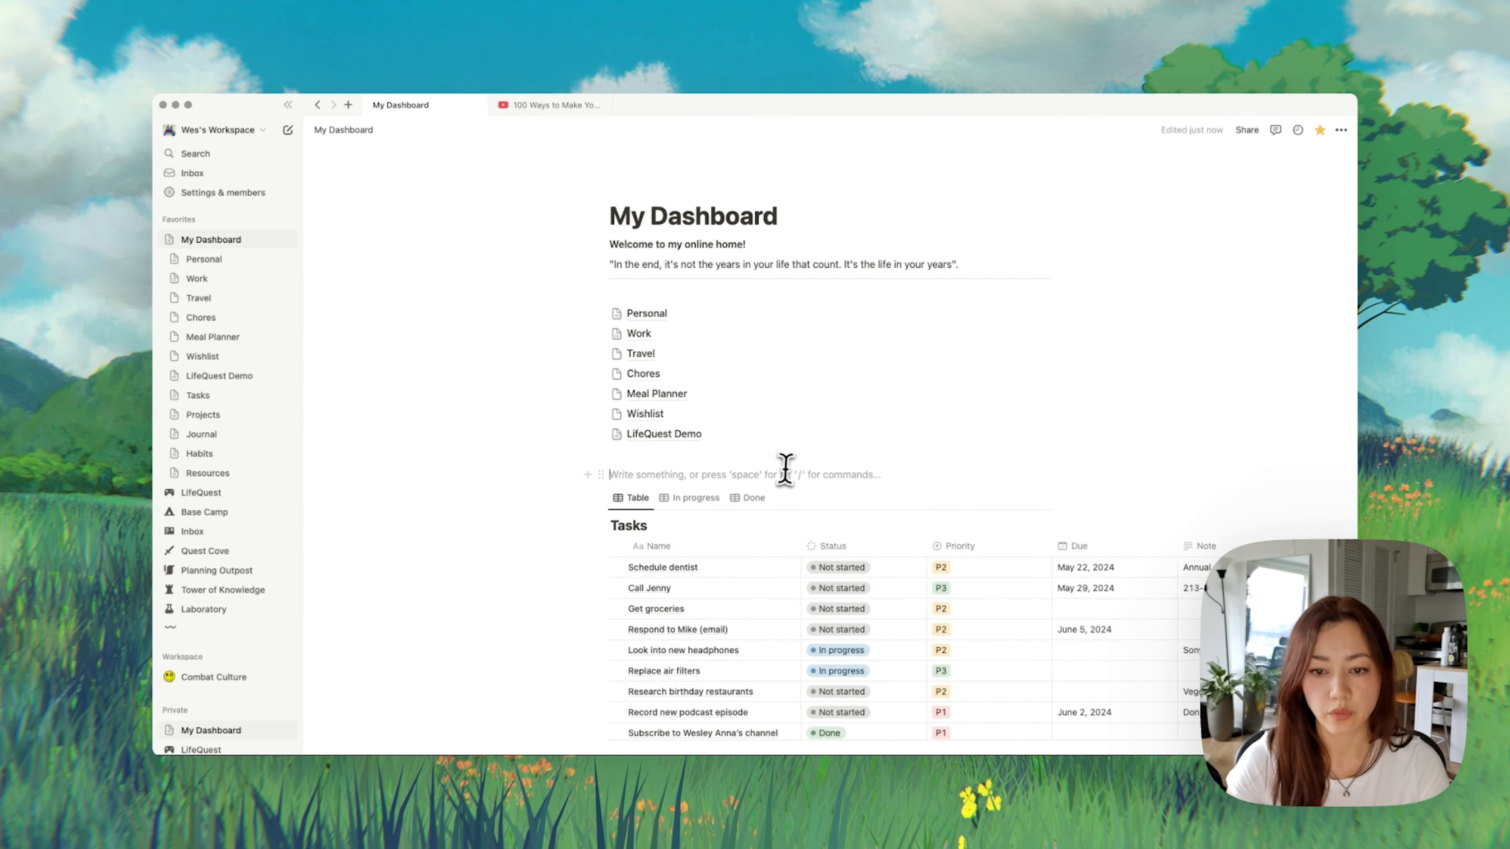
pyautogui.scroll(-6, 788, 476)
pyautogui.scroll(-5, 790, 473)
pyautogui.scroll(7, 790, 472)
pyautogui.scroll(5, 791, 481)
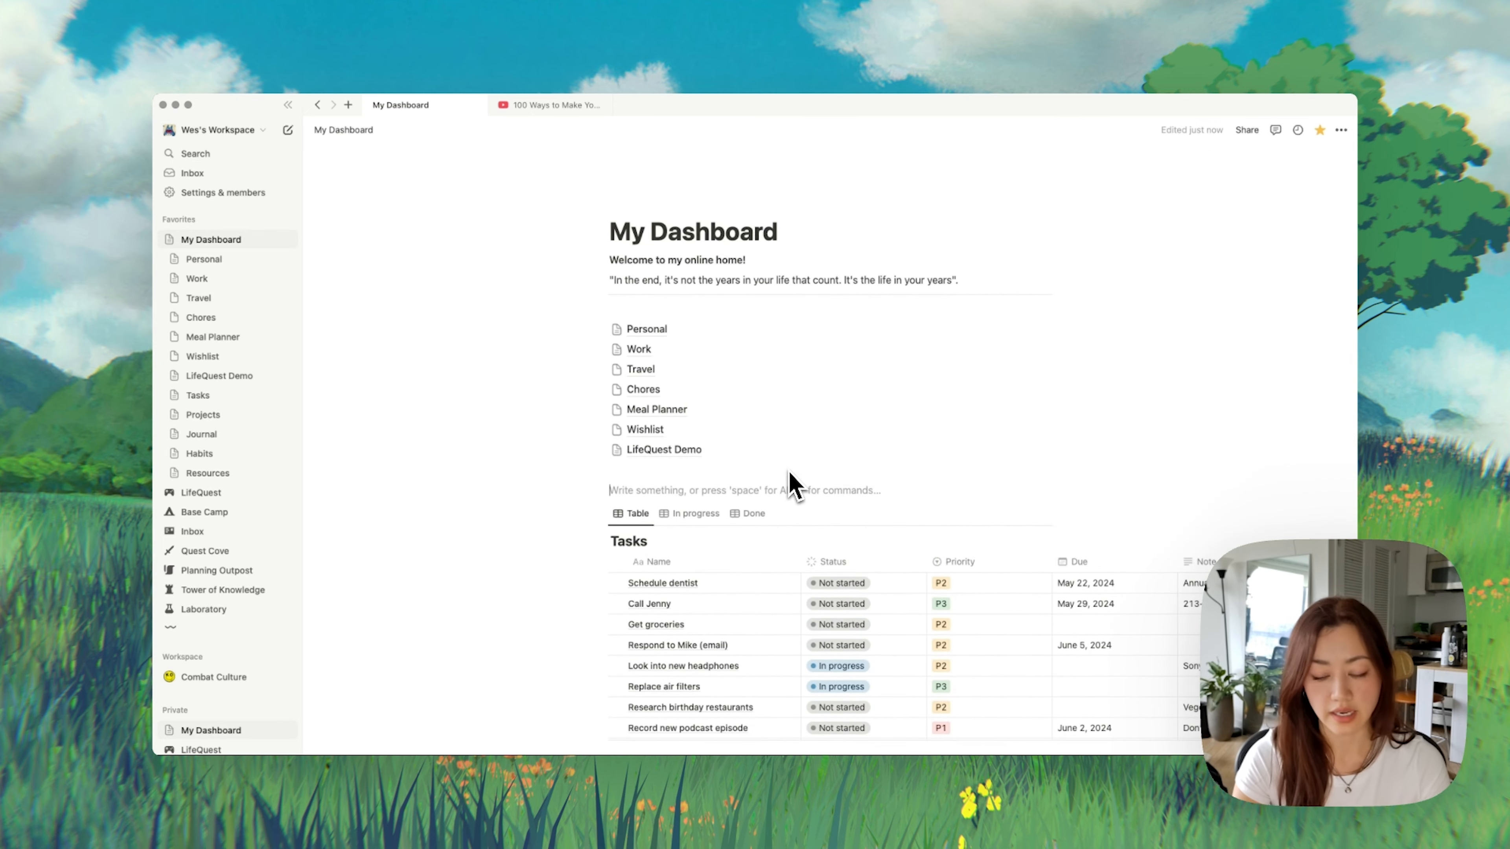
# Step: Insert a Toggle heading 1 block named "Tasks" directly above the Tasks table
pyautogui.write('/')
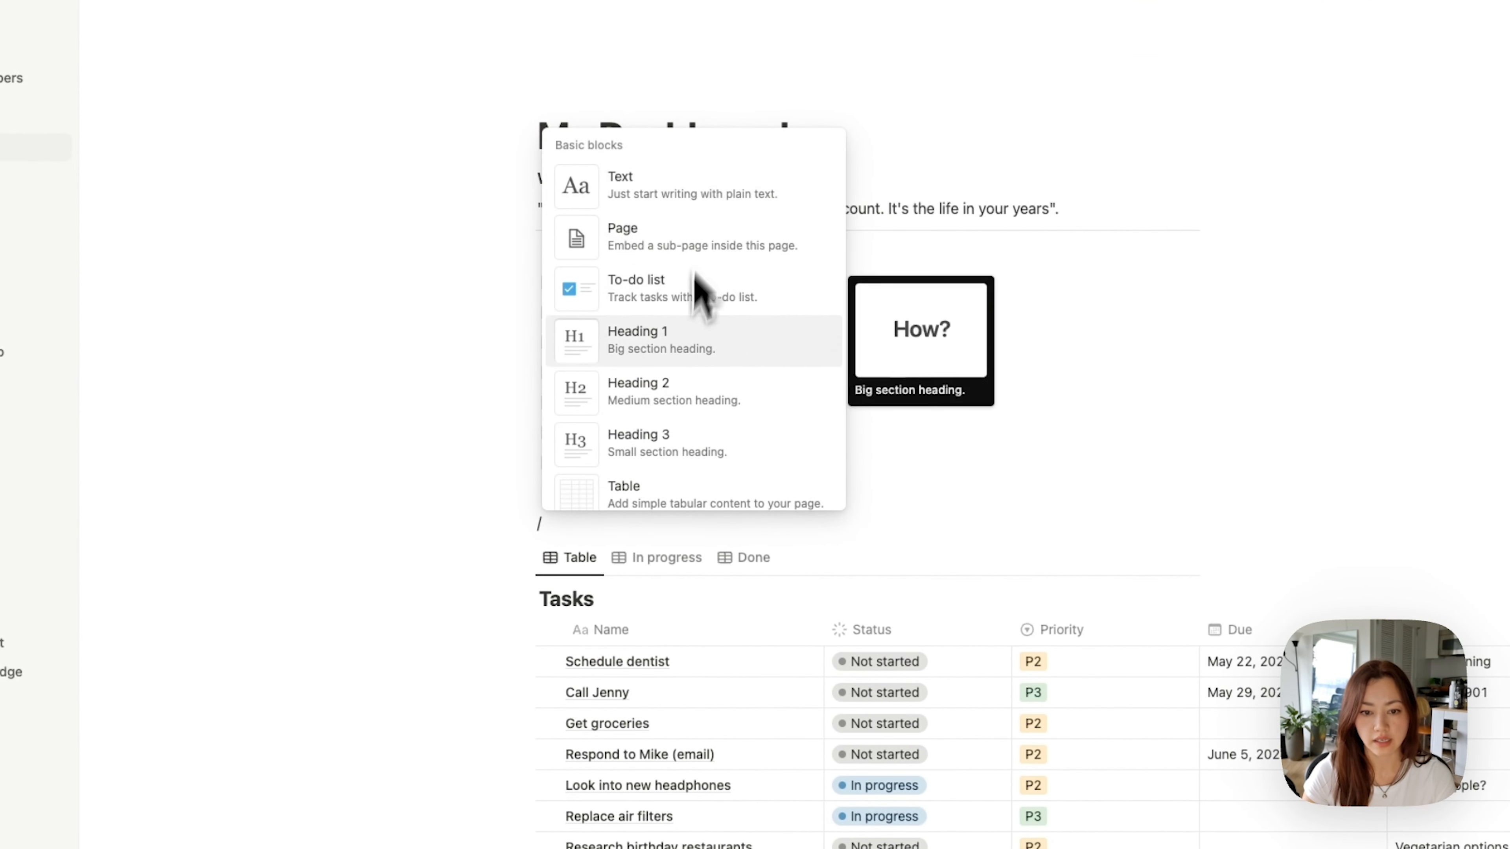
pyautogui.click(561, 533)
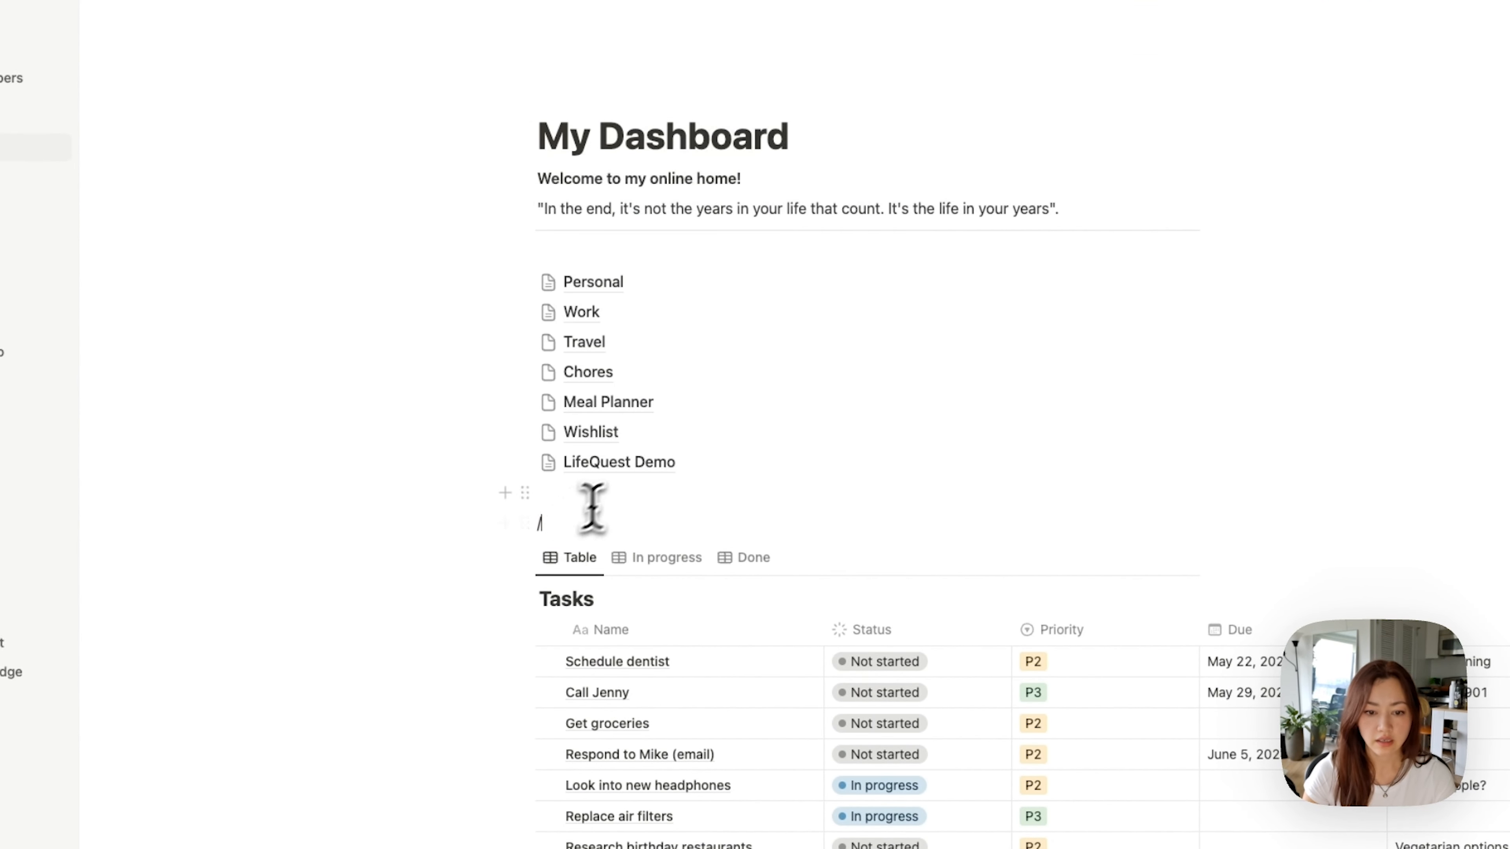
pyautogui.click(505, 522)
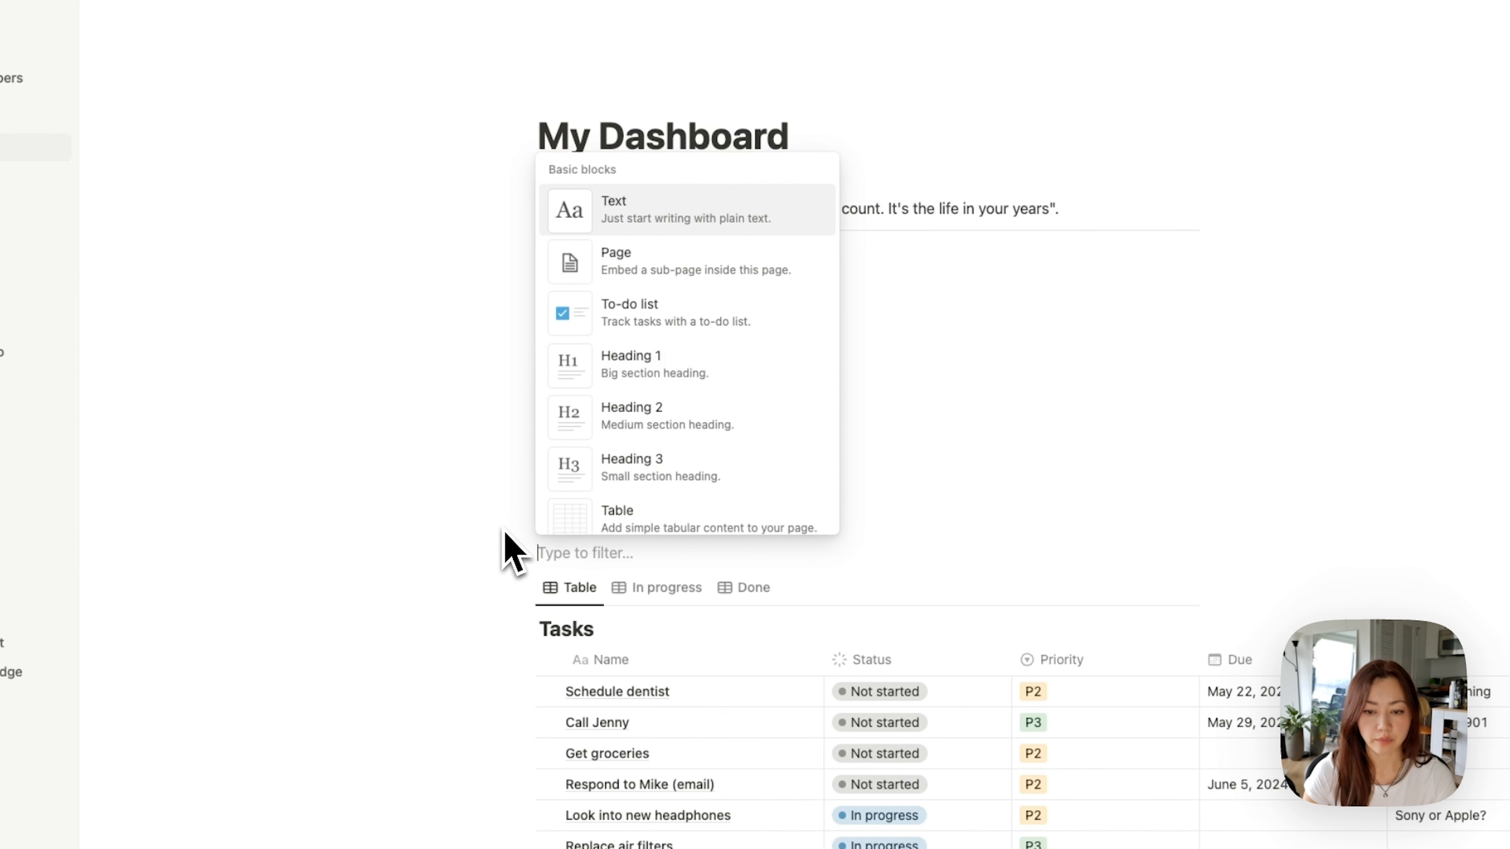
pyautogui.scroll(-1, 710, 348)
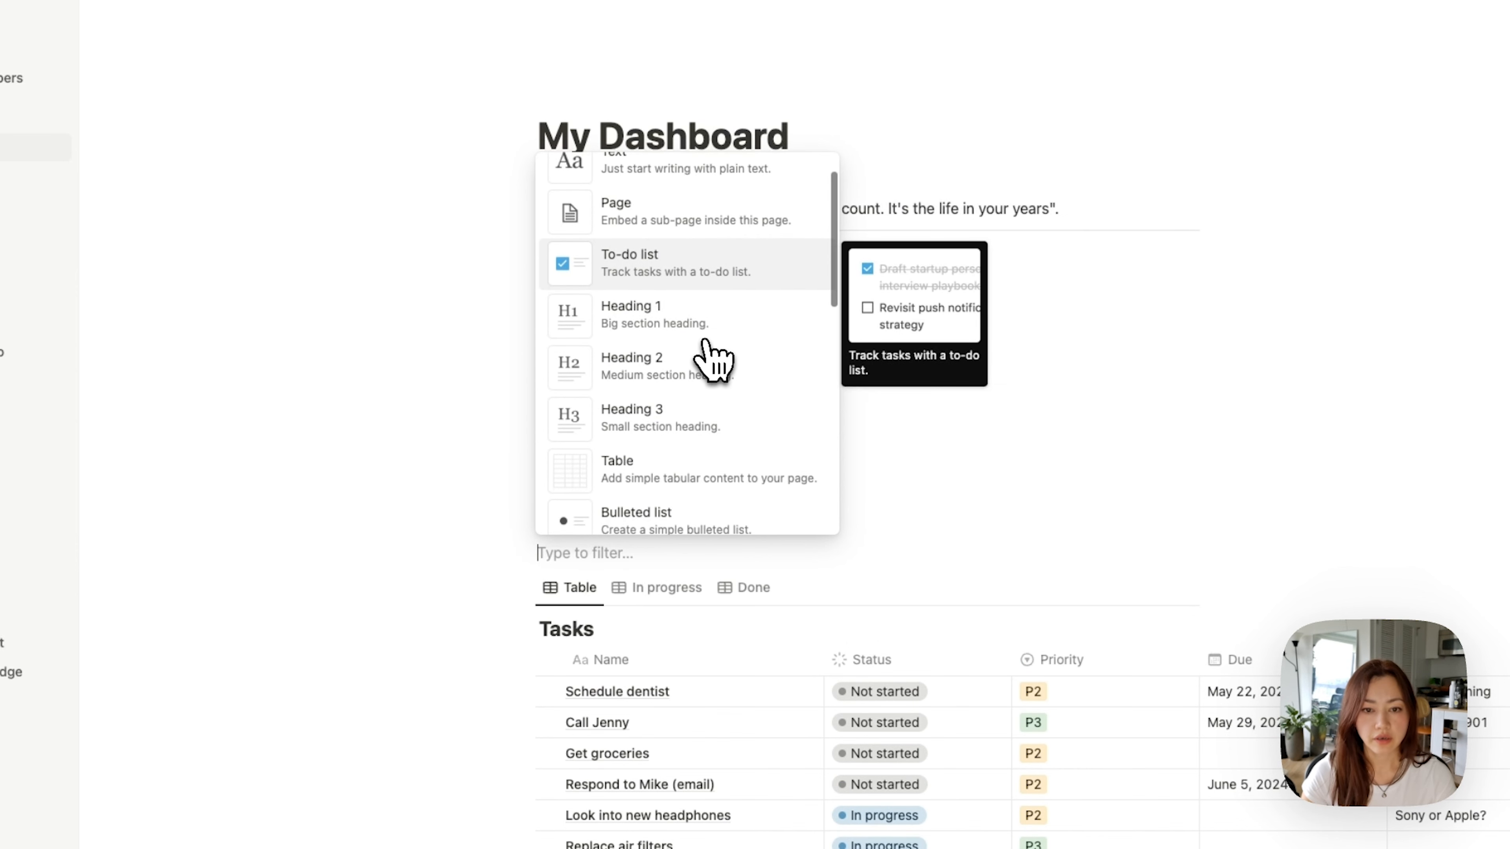
pyautogui.scroll(-5, 713, 360)
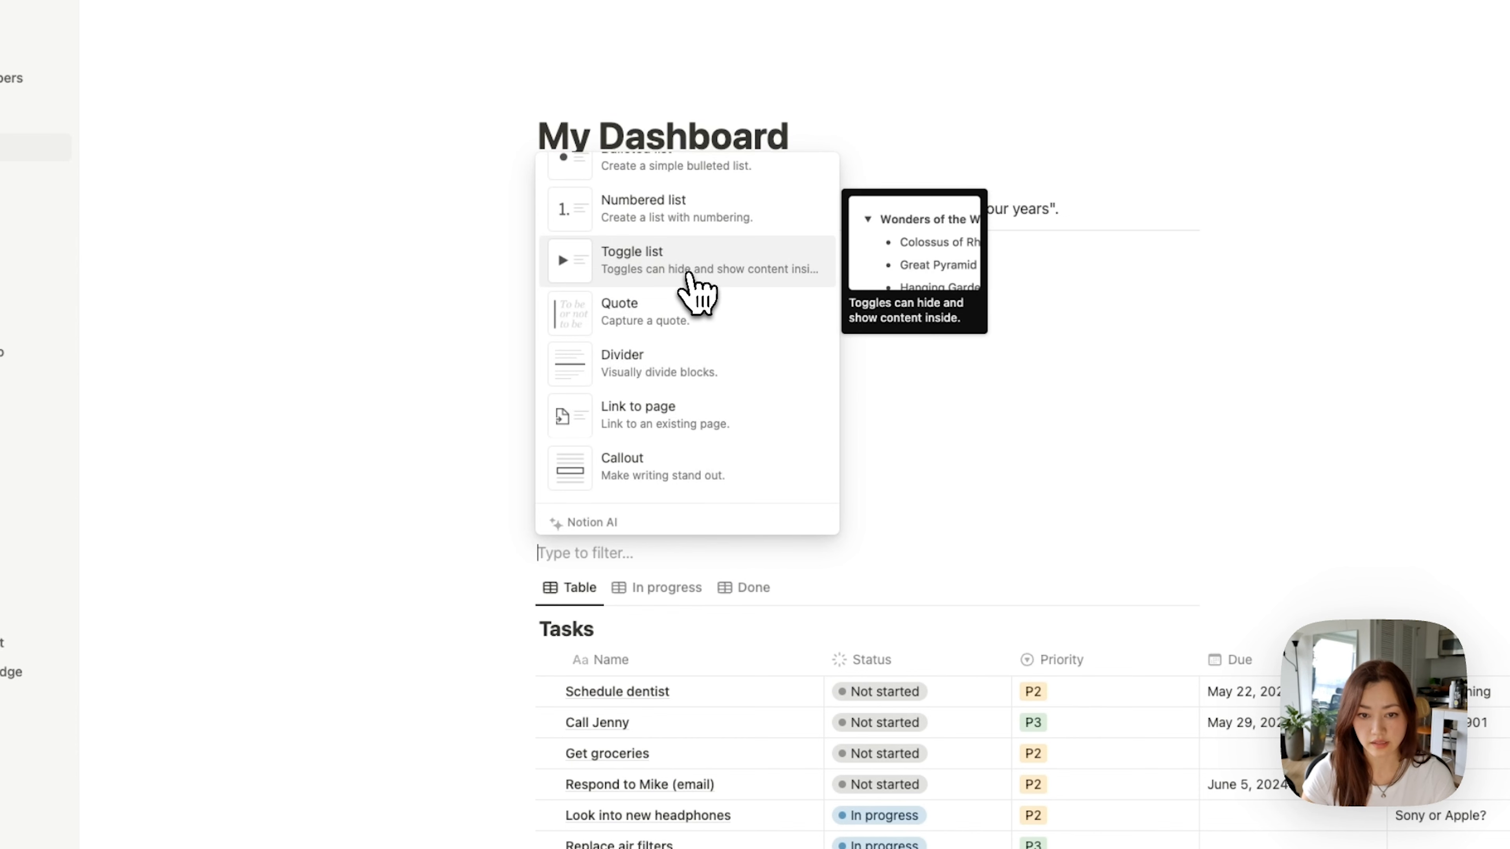
pyautogui.scroll(-6, 714, 413)
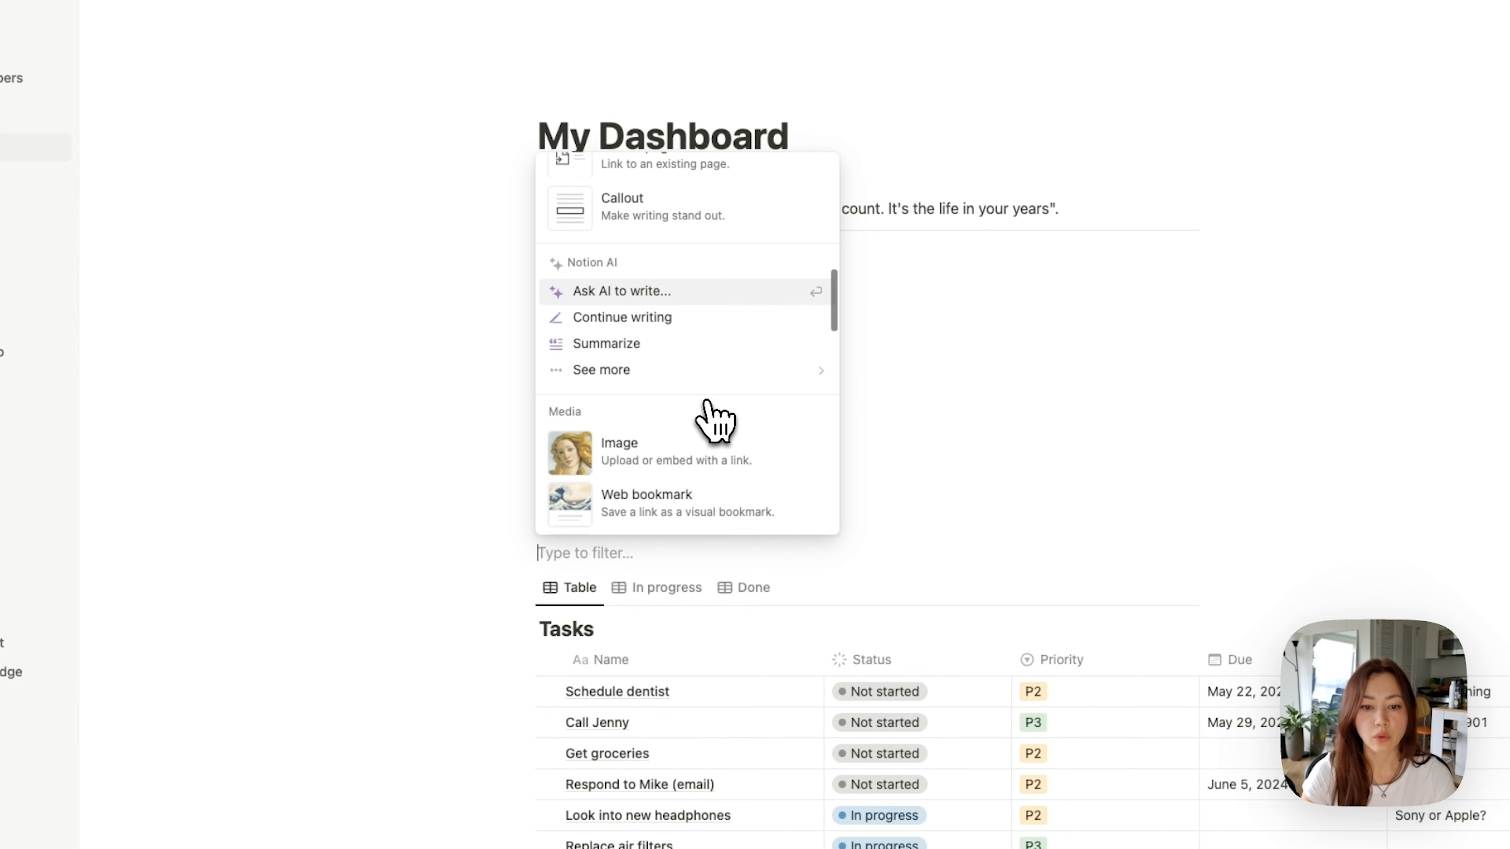
pyautogui.scroll(-10, 706, 401)
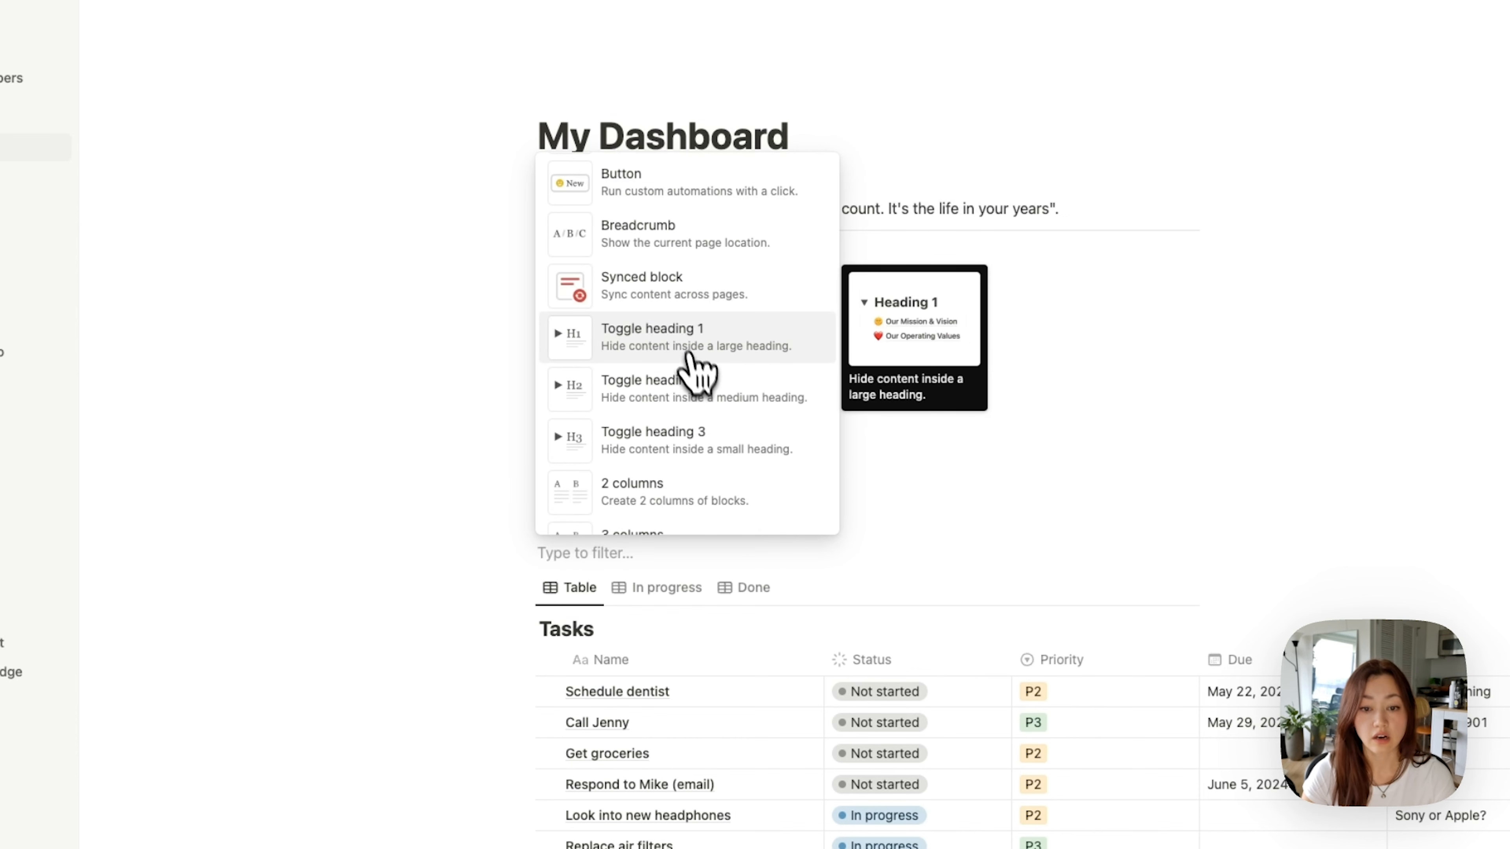
pyautogui.click(712, 339)
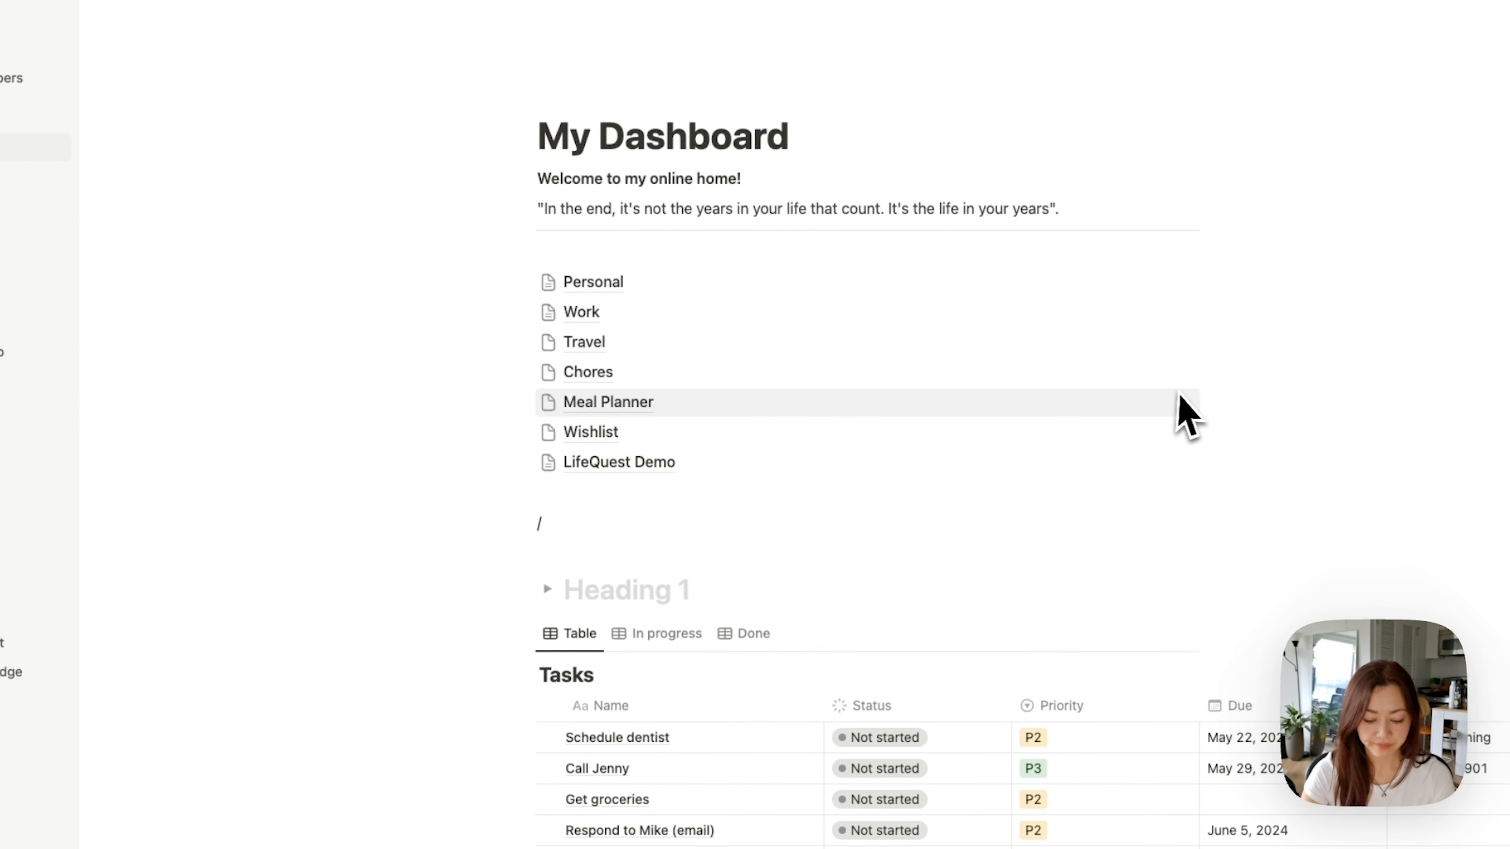
pyautogui.moveTo(1192, 416)
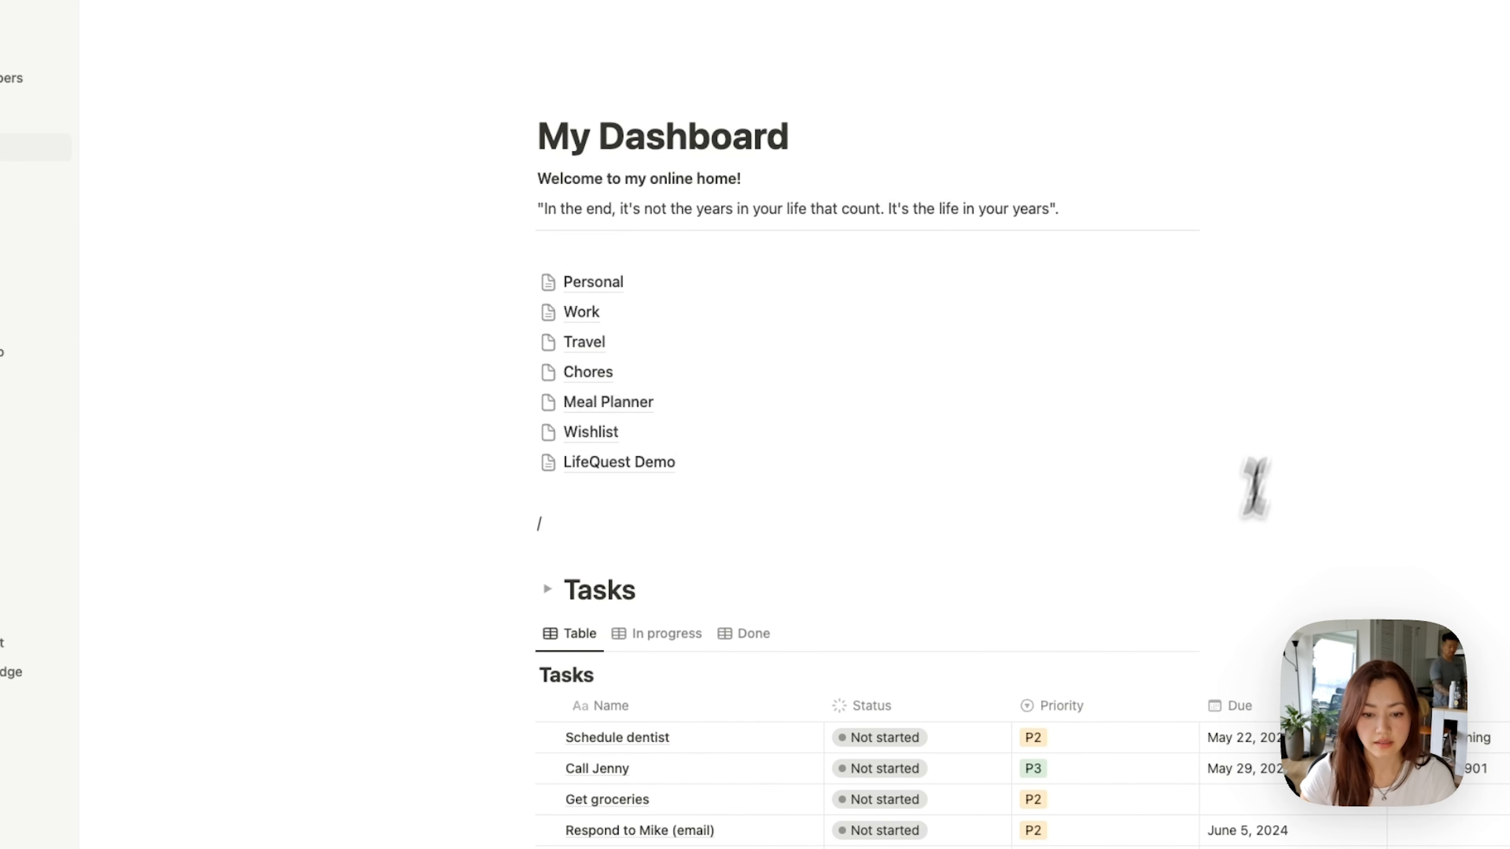
# Step: Delete the stray slash and the extra blank lines above the Tasks toggle heading
pyautogui.click(686, 530)
pyautogui.press('BackSpace')
pyautogui.press('BackSpace')
pyautogui.press('BackSpace')
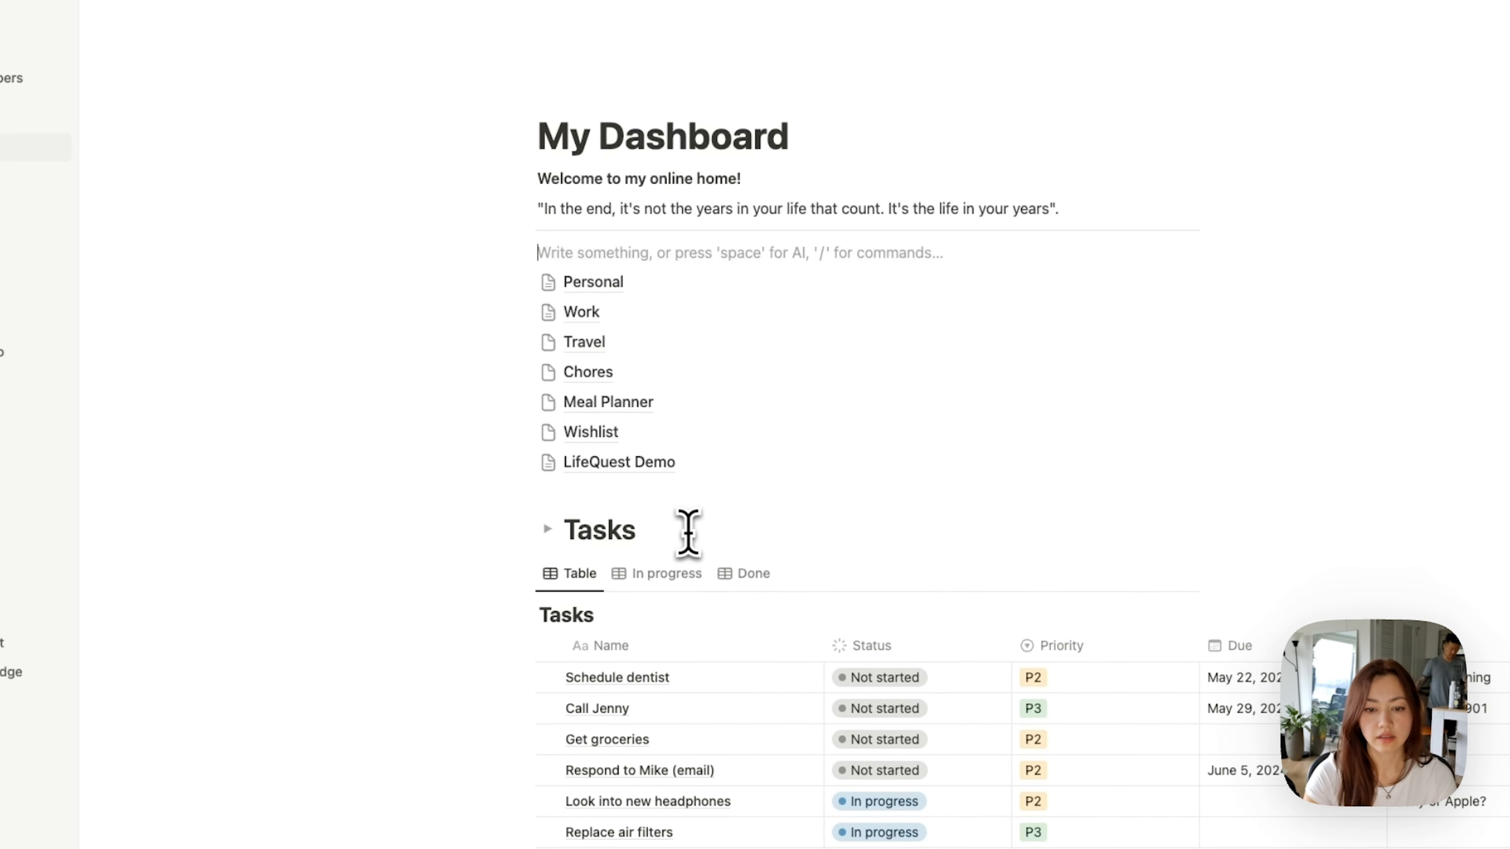
# Step: Move the Tasks table inside the Tasks toggle heading, and expand and collapse the toggle to check its contents
pyautogui.moveTo(533, 580); pyautogui.dragTo(578, 533)
pyautogui.scroll(-1, 729, 510)
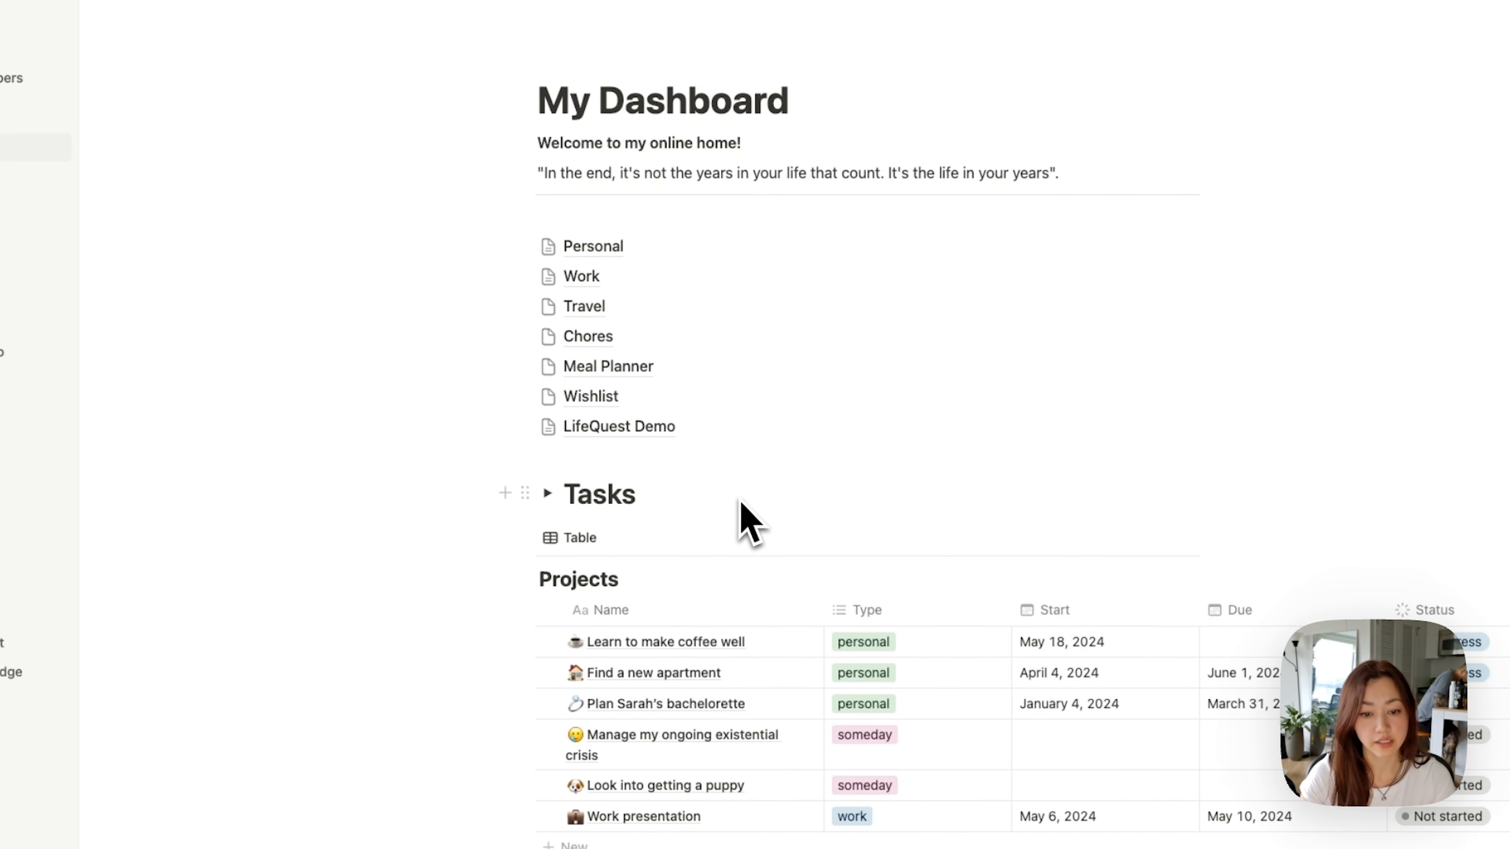
pyautogui.click(555, 503)
pyautogui.scroll(-5, 916, 505)
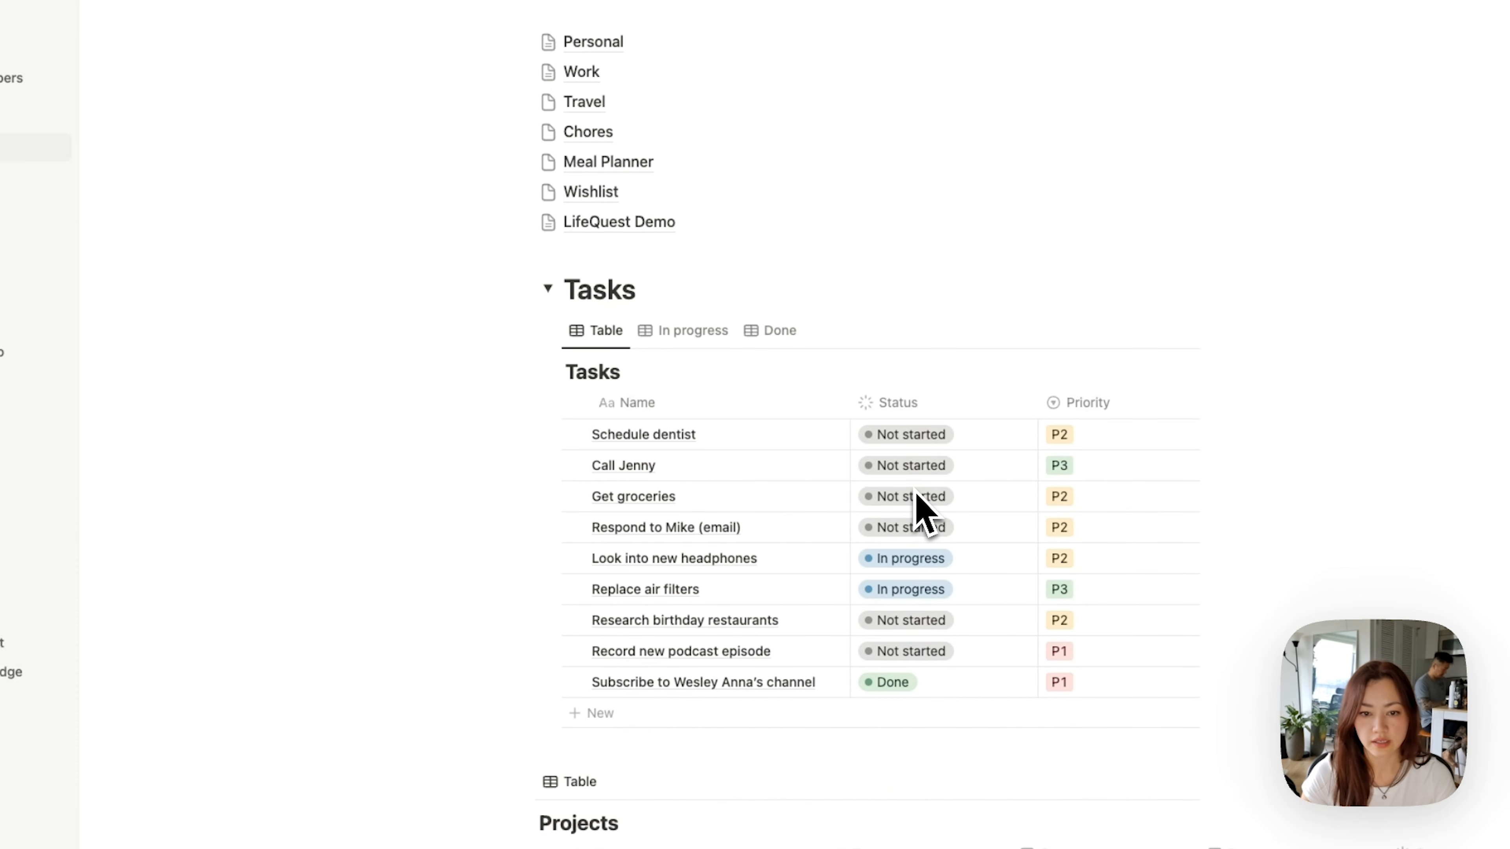
pyautogui.click(550, 291)
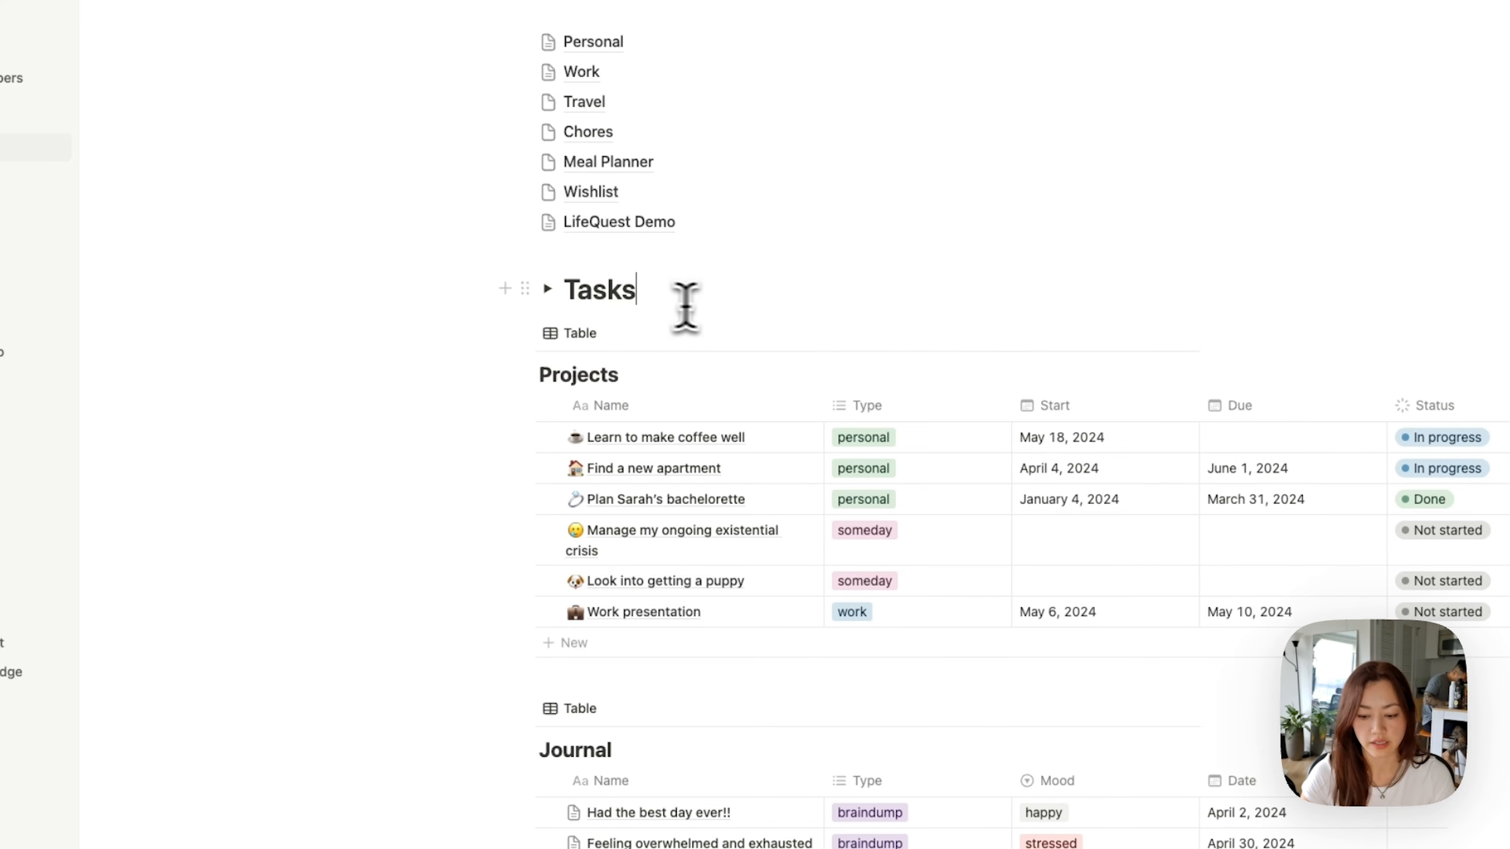
# Step: Add a Toggle heading 1 named "Projects" below the Tasks toggle heading
pyautogui.press('Return')
pyautogui.write('/')
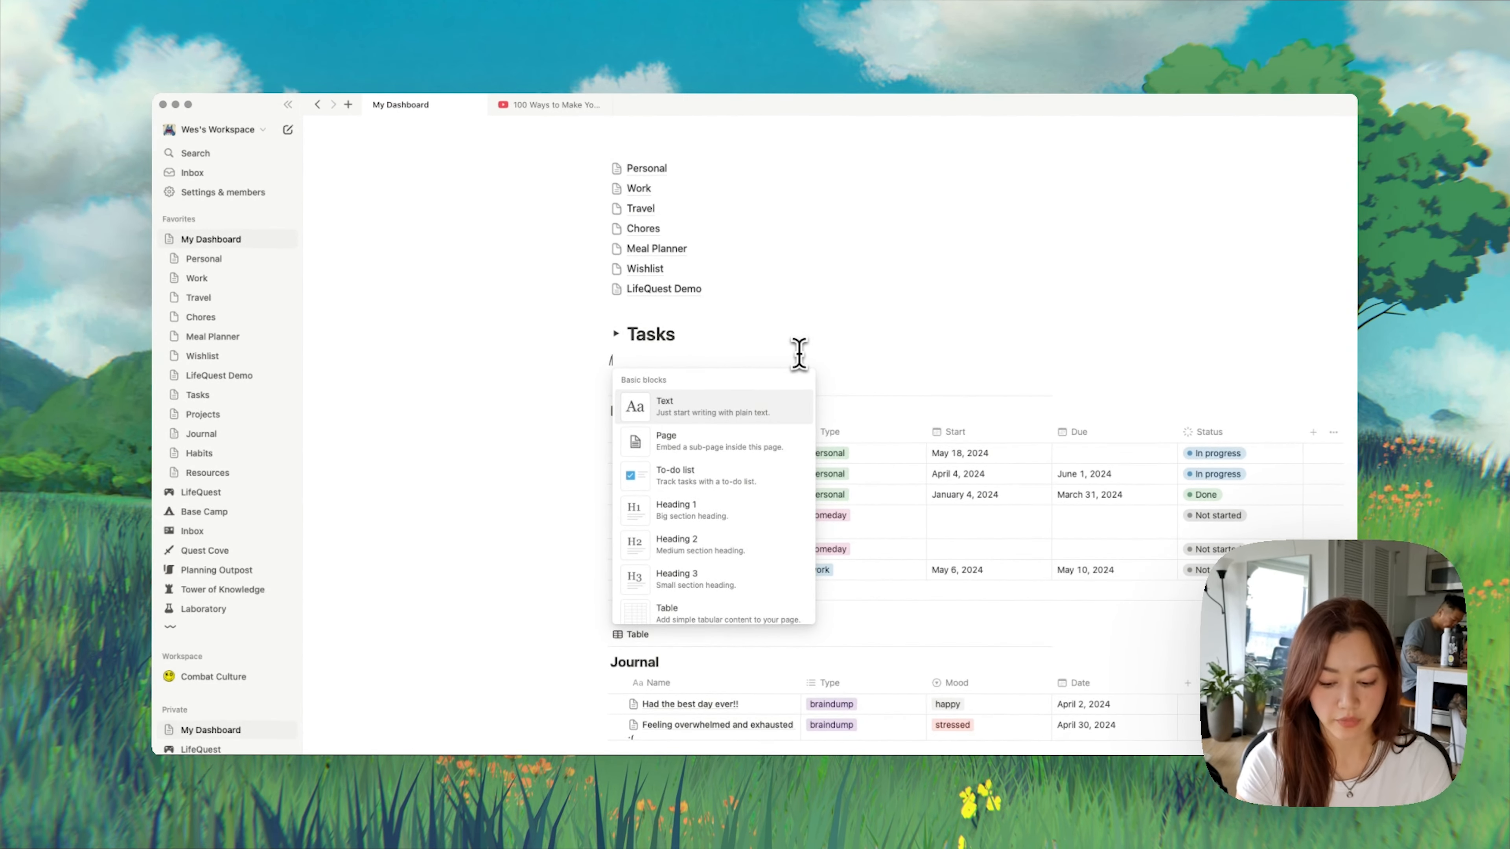
pyautogui.write('h1')
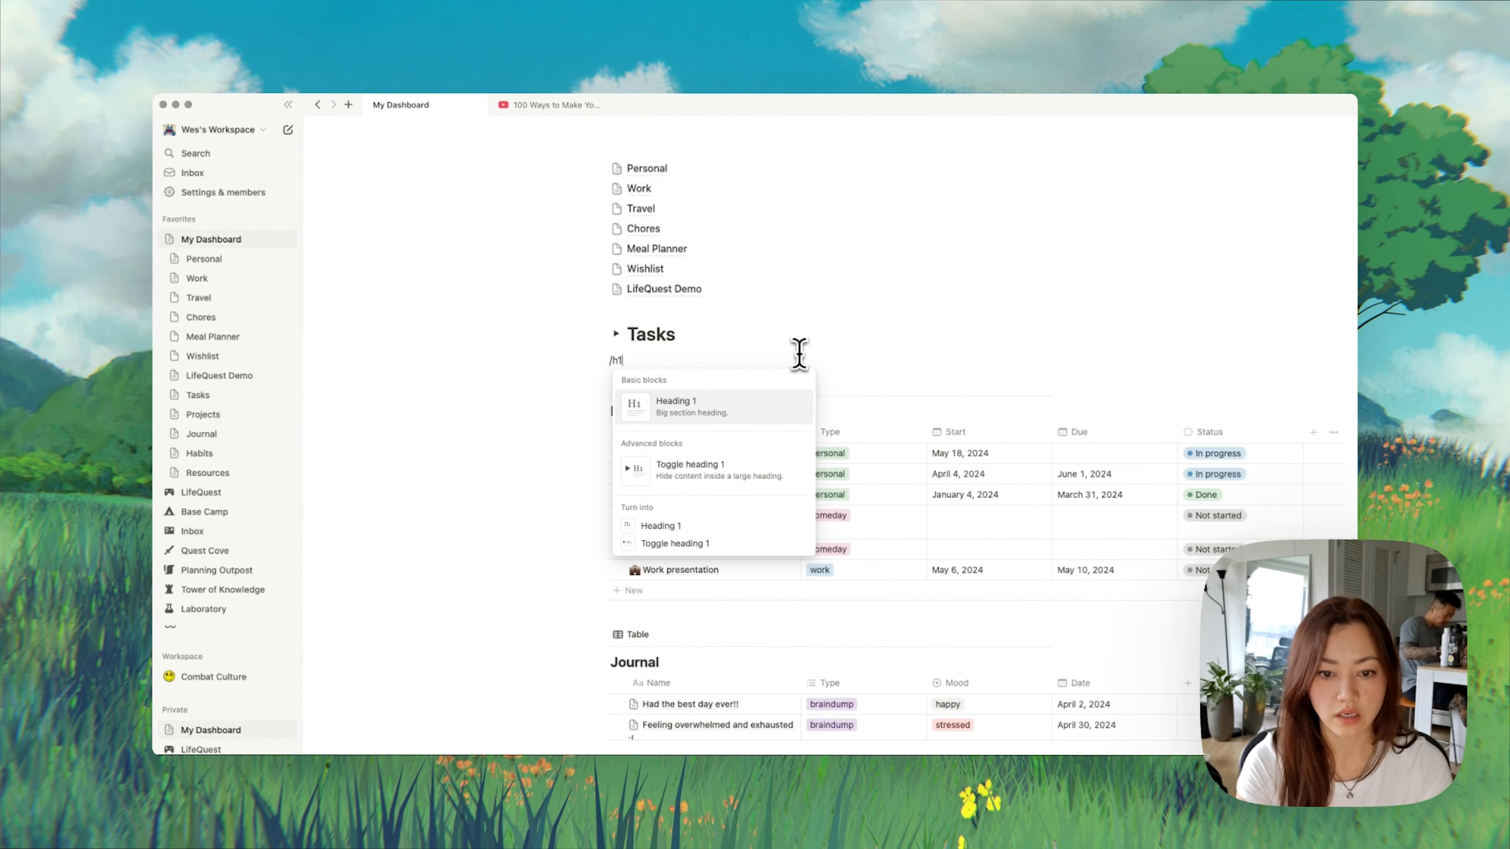
pyautogui.click(772, 473)
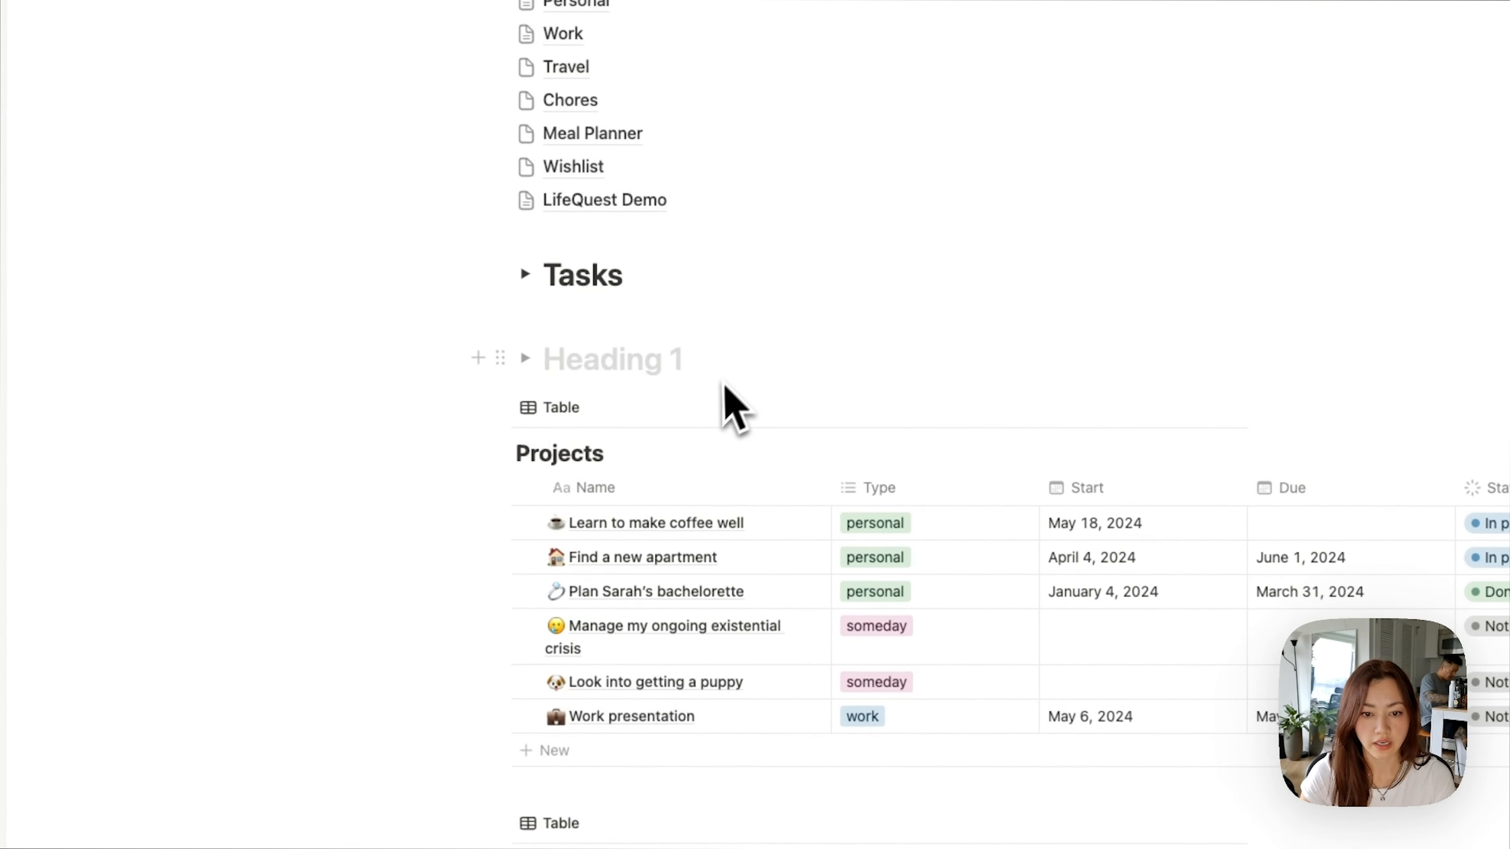
pyautogui.write('Projects')
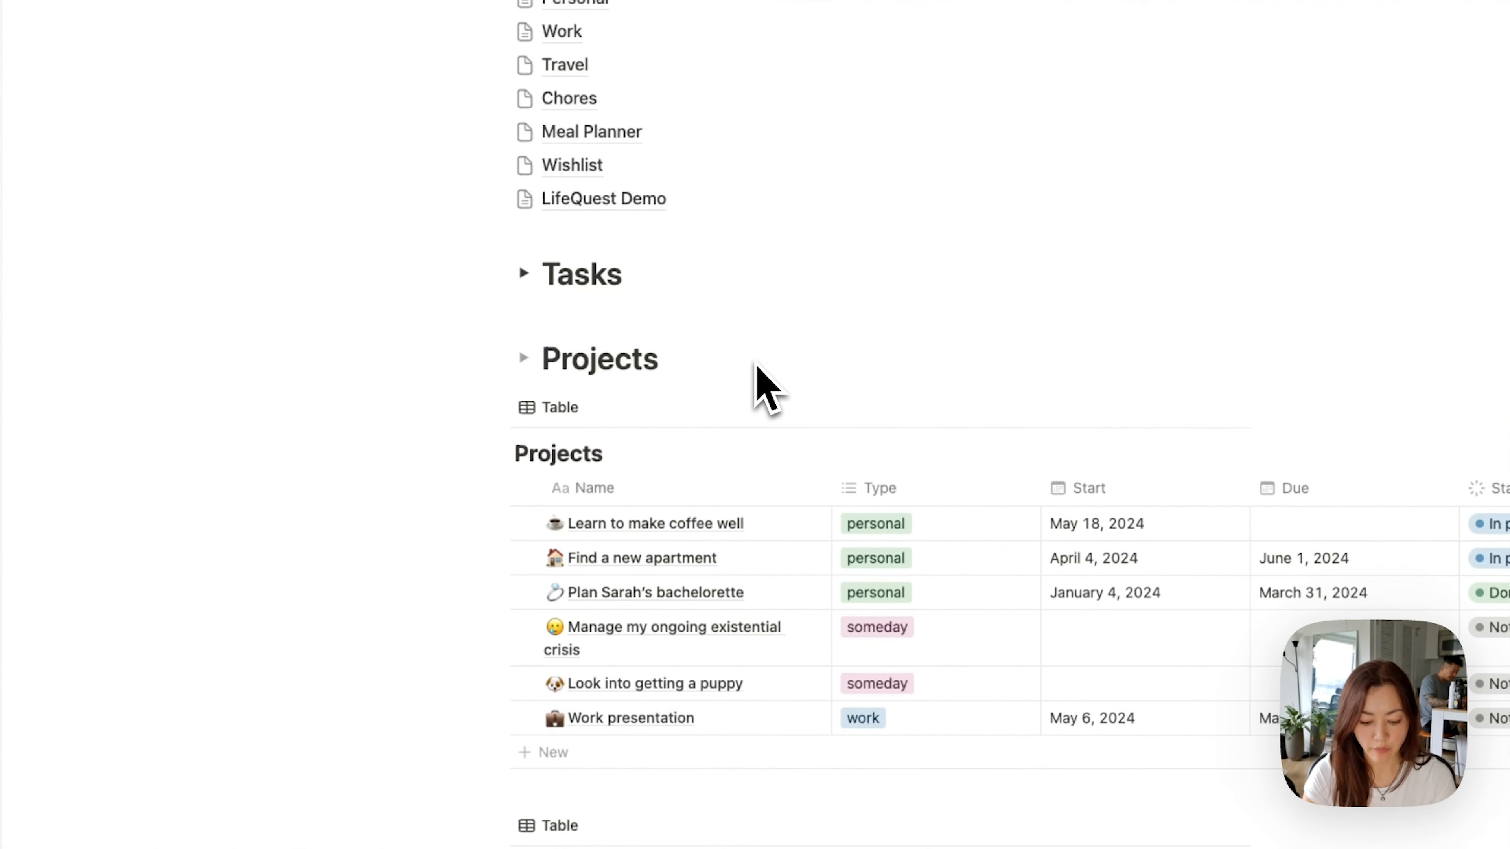
# Step: Duplicate the Projects toggle heading three times
pyautogui.press('super+d')
pyautogui.scroll(-1, 755, 362)
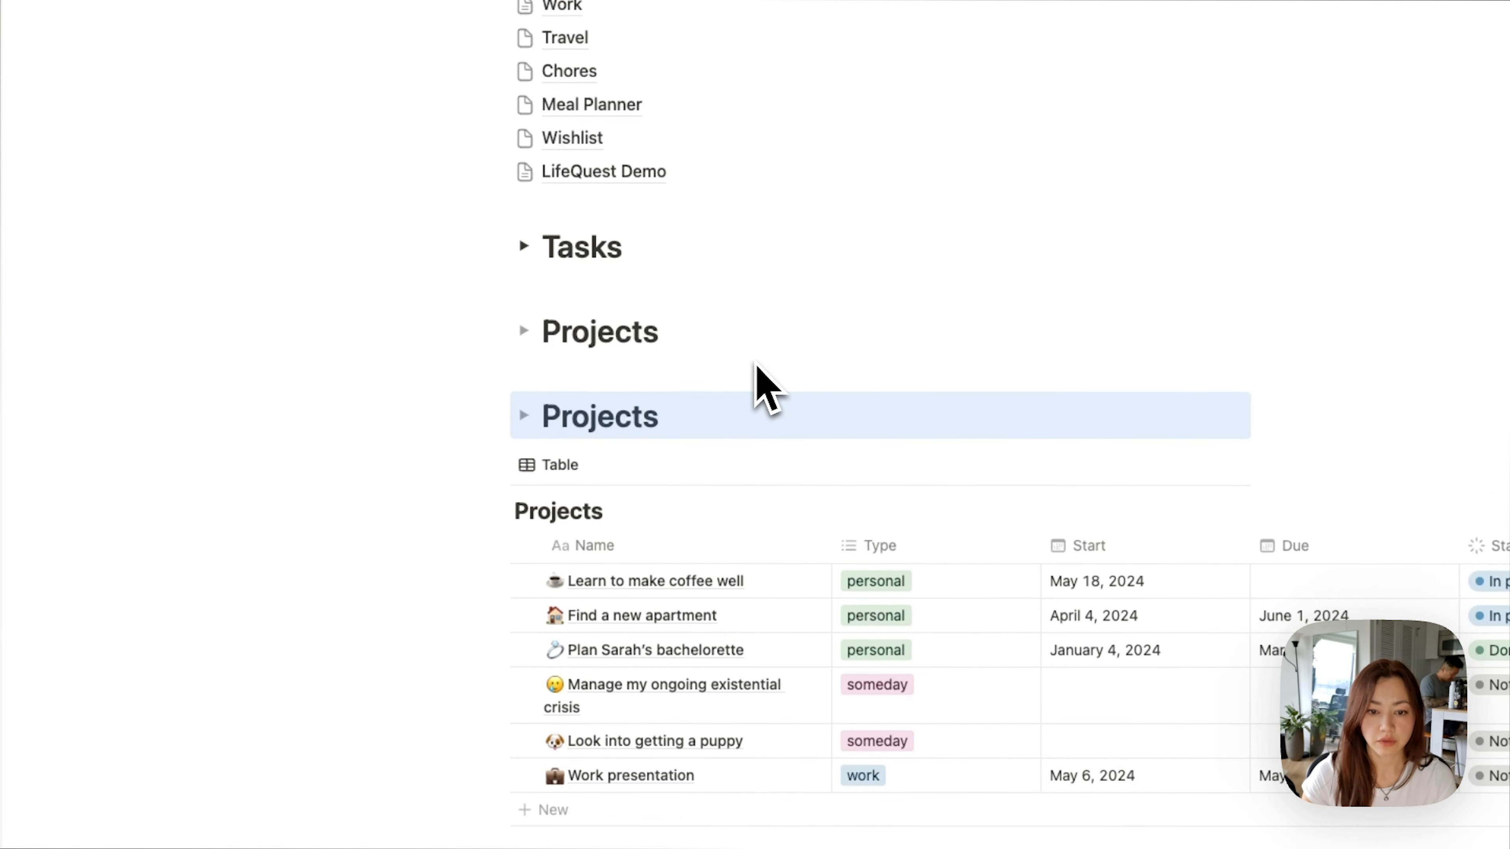
pyautogui.press('super+d')
pyautogui.press('super+d')
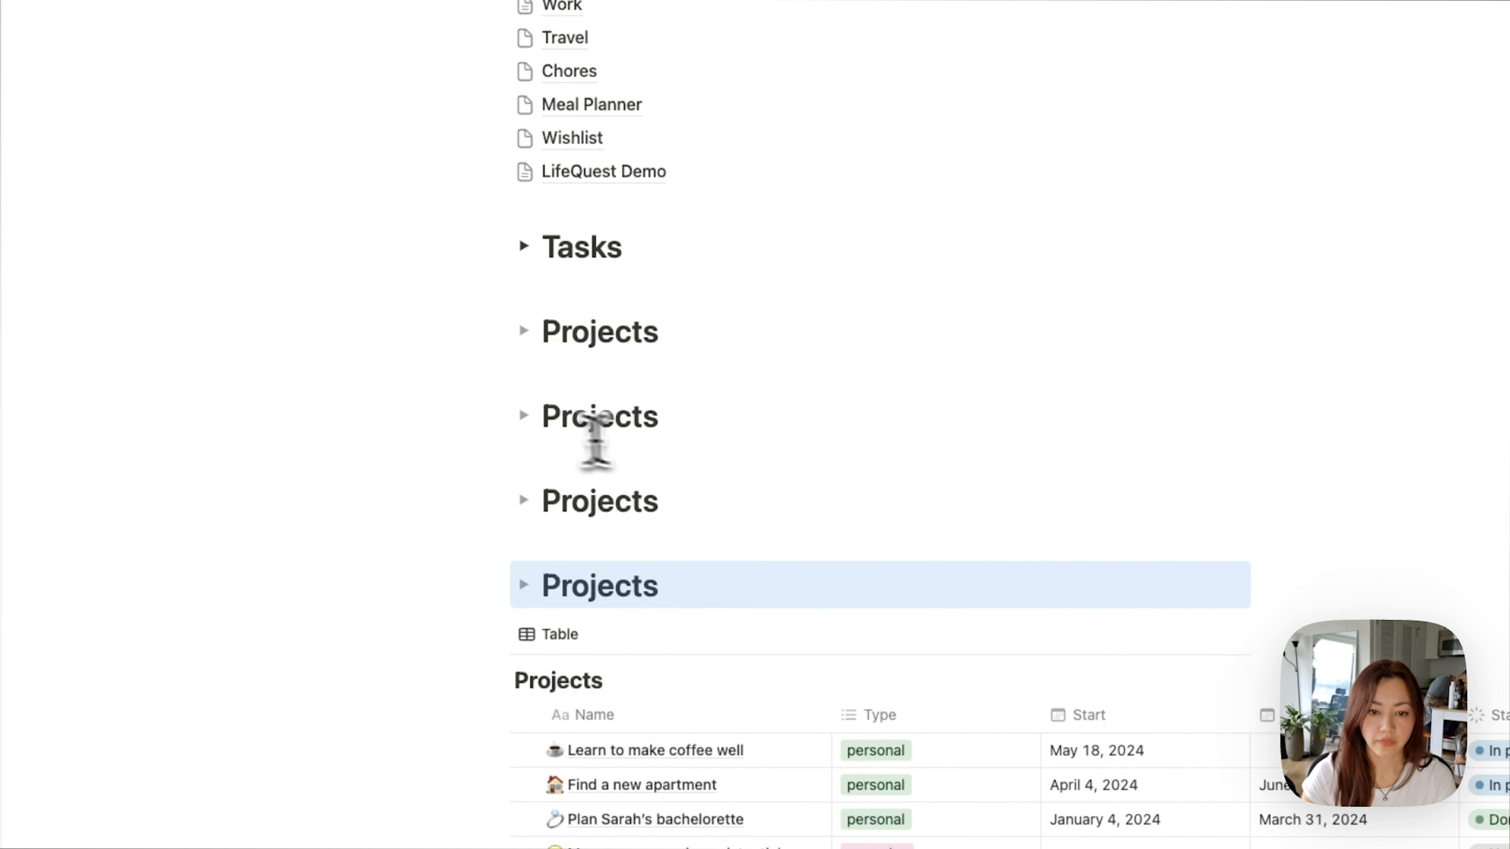
# Step: Rename the first two duplicated toggle headings to "Journal" and "Habits"
pyautogui.doubleClick(650, 414)
pyautogui.write('Journal')
pyautogui.scroll(-2, 652, 414)
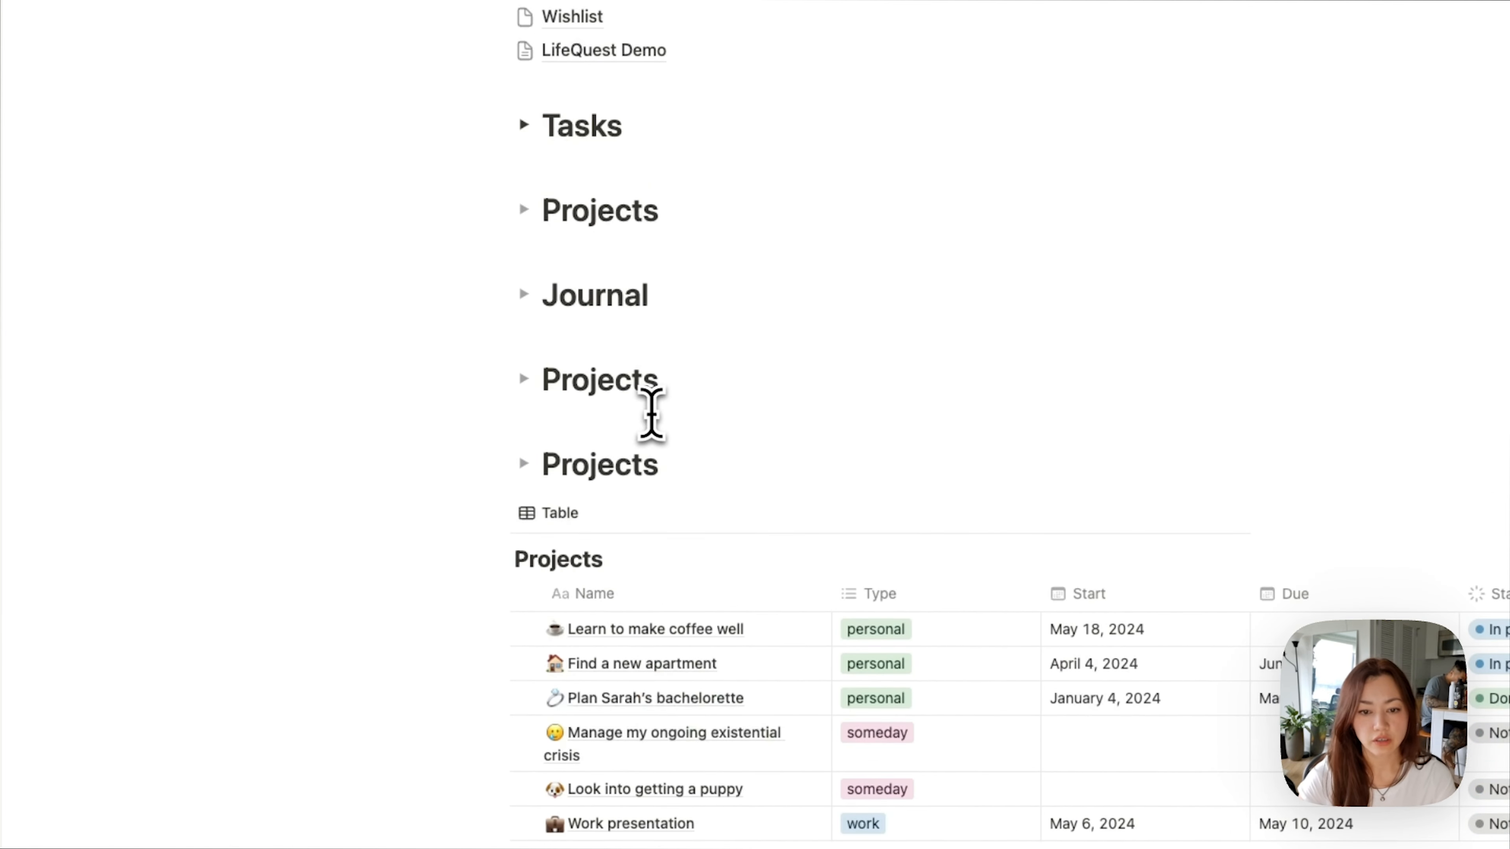
pyautogui.doubleClick(573, 380)
pyautogui.scroll(-3, 654, 428)
pyautogui.write('Habits')
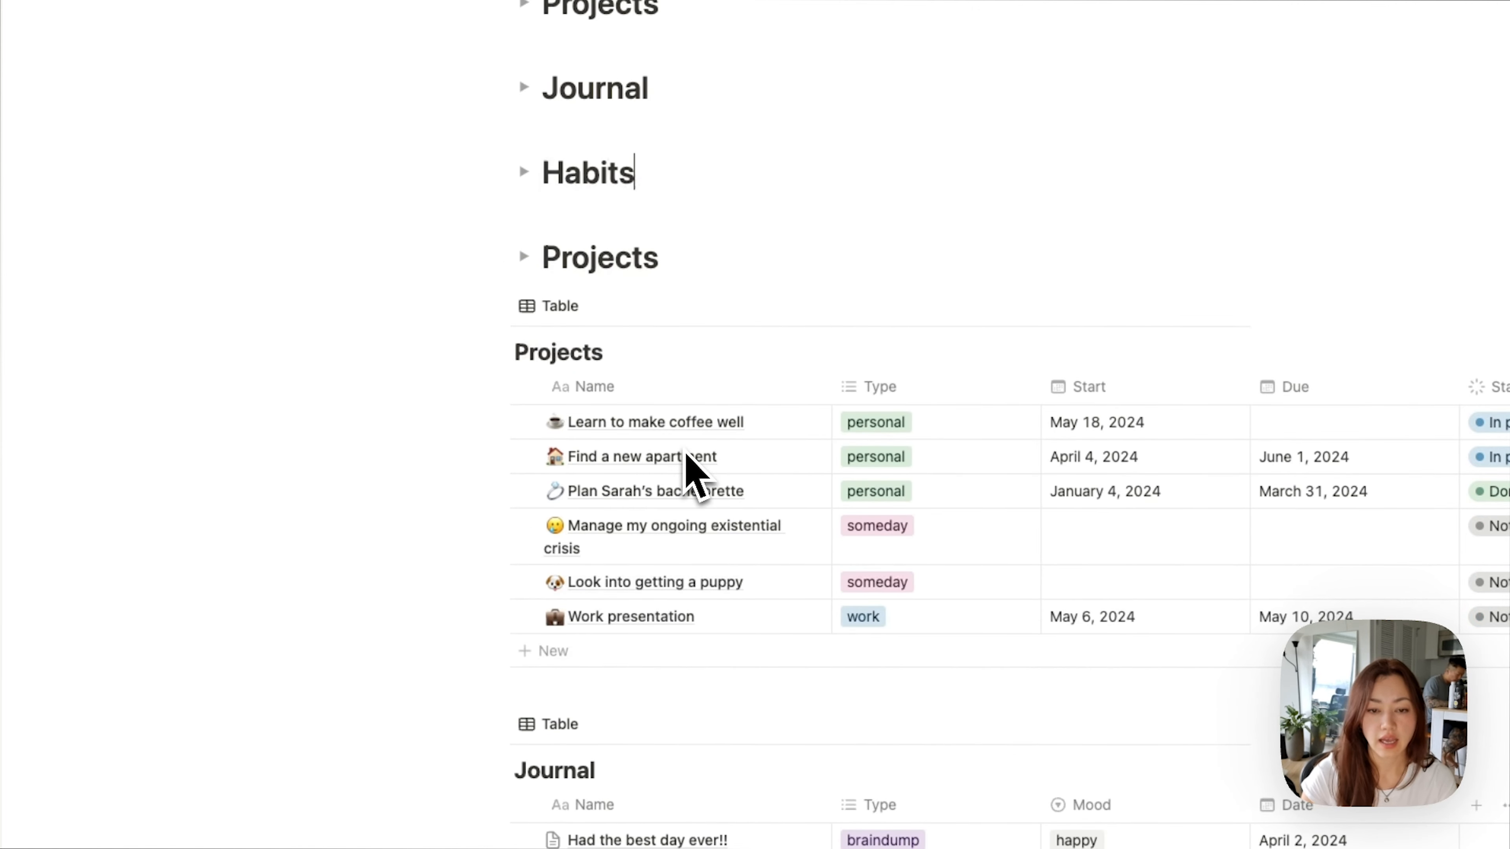
# Step: Rename the last duplicated toggle heading to "Resources"
pyautogui.moveTo(546, 257); pyautogui.dragTo(675, 261)
pyautogui.write('res')
pyautogui.press('BackSpace')
pyautogui.press('BackSpace')
pyautogui.press('BackSpace')
pyautogui.write('Resources')
# Step: Move the remaining database tables into their matching toggle headings below Tasks
pyautogui.scroll(3, 690, 238)
pyautogui.moveTo(608, 463); pyautogui.dragTo(642, 284)
pyautogui.moveTo(598, 464); pyautogui.dragTo(642, 427)
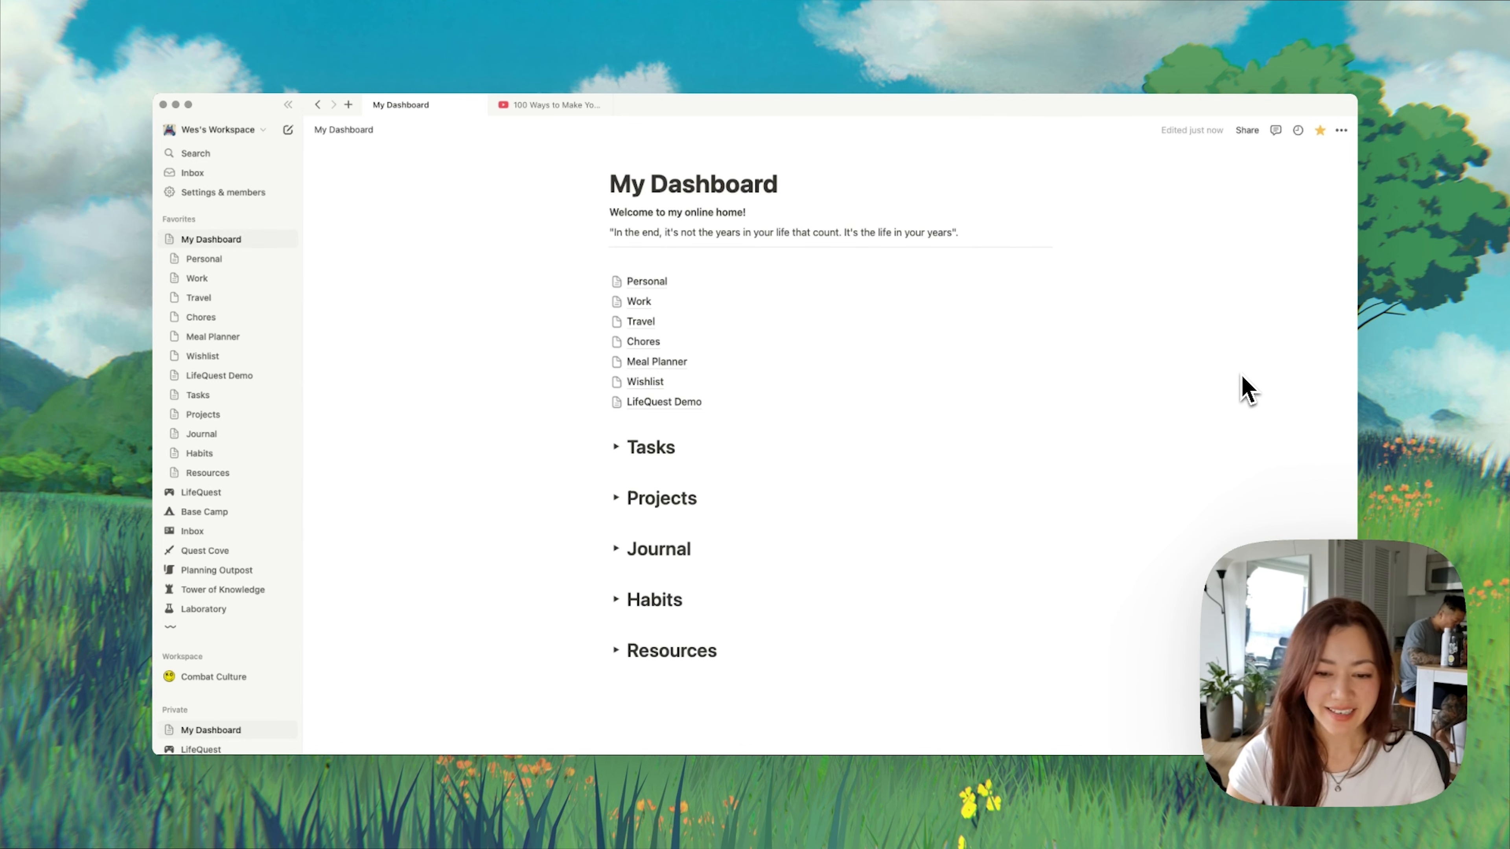
# Step: Expand the Tasks toggle and hide the database title in its Table view
pyautogui.scroll(-1, 684, 414)
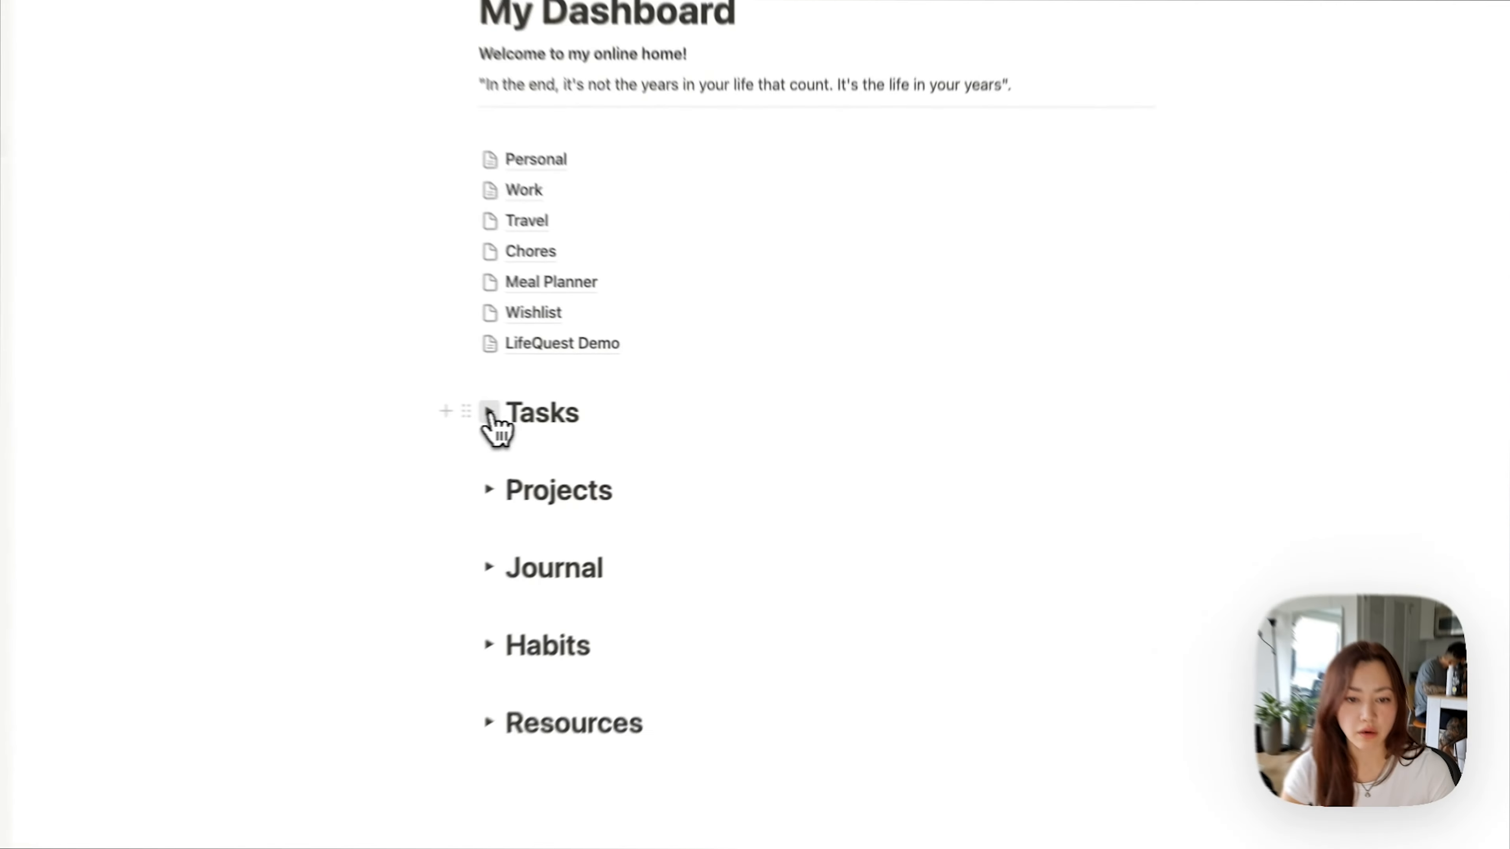
pyautogui.click(616, 415)
pyautogui.scroll(-4, 874, 470)
pyautogui.hscroll(10, 907, 502)
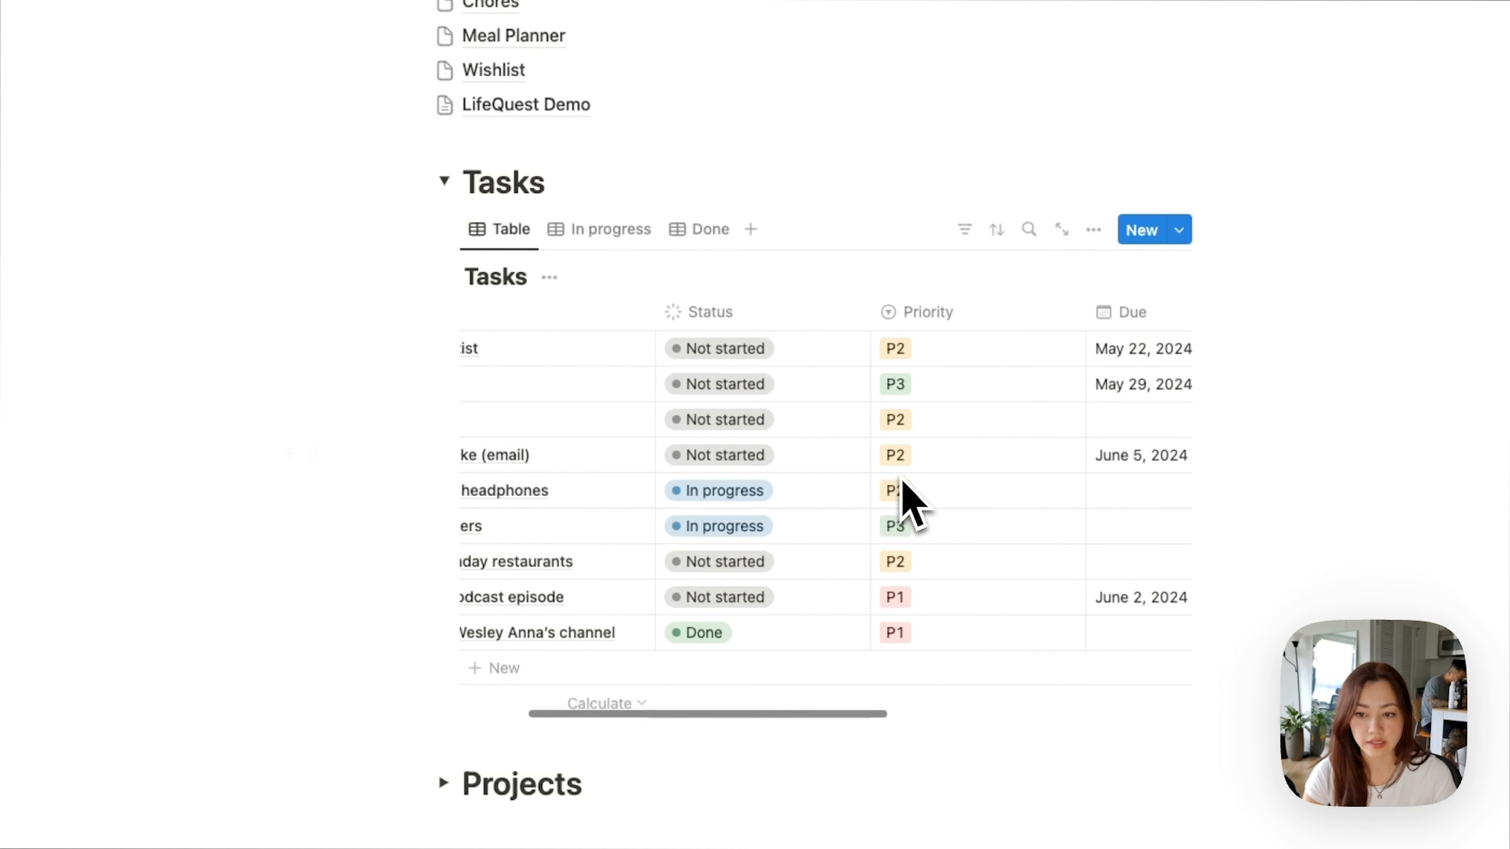
pyautogui.hscroll(-5, 907, 502)
pyautogui.hscroll(-5, 910, 502)
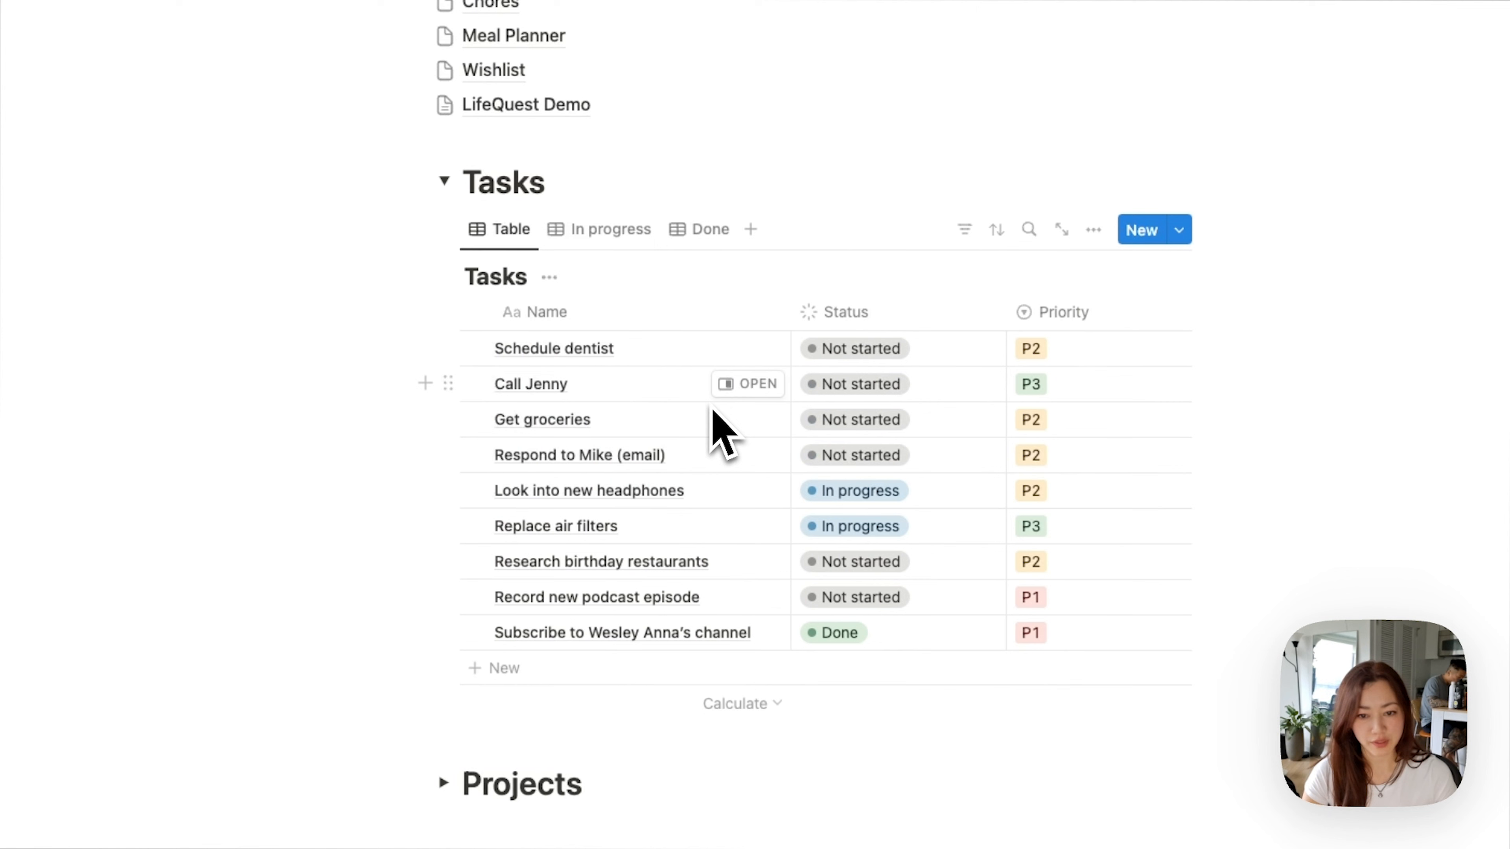
pyautogui.click(549, 278)
pyautogui.click(556, 390)
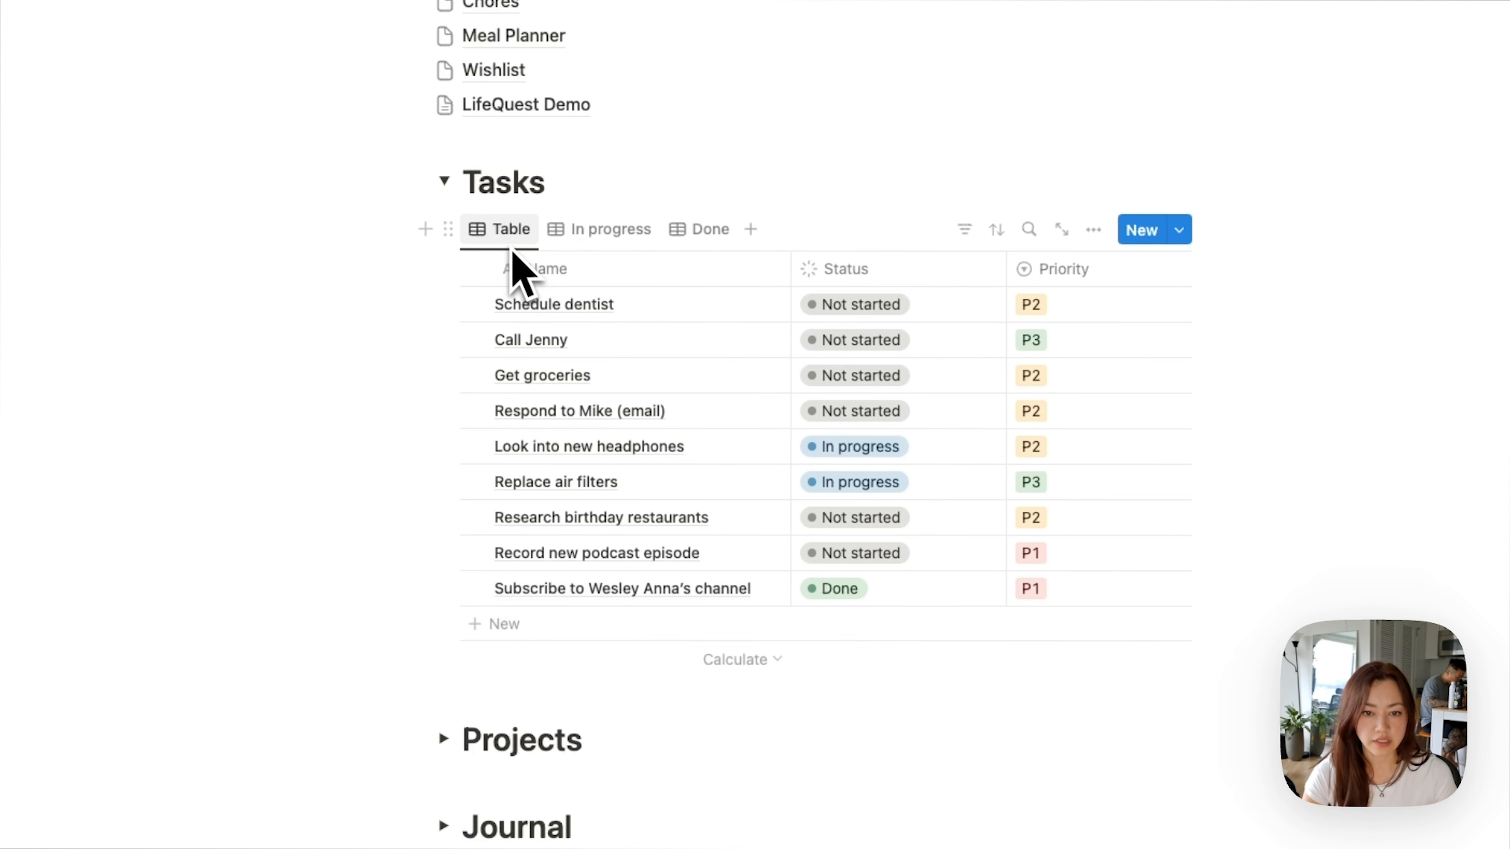
pyautogui.click(509, 179)
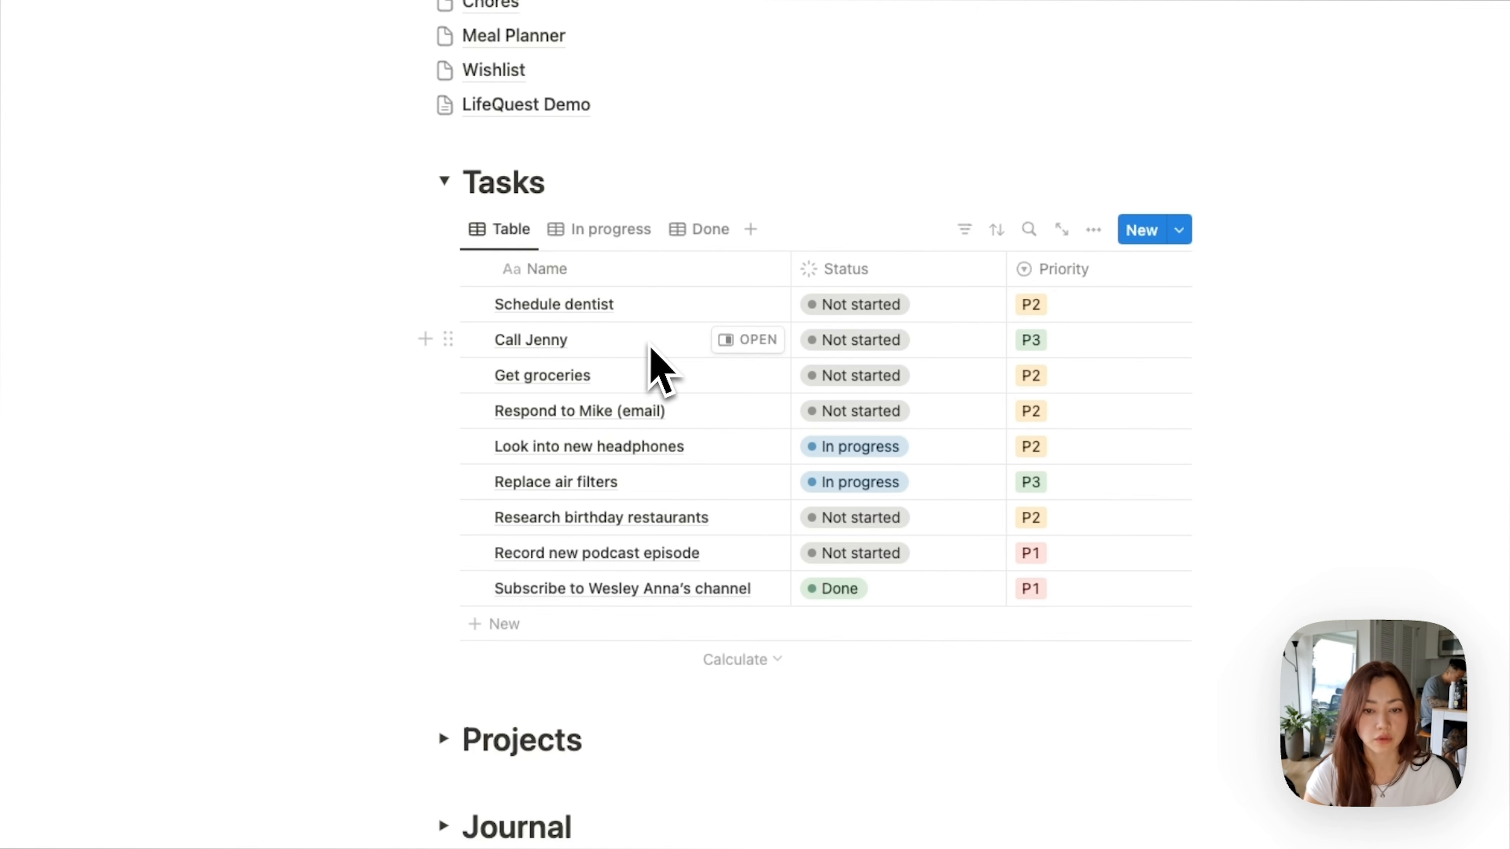
# Step: Hide the database title in the In progress view of the Tasks database
pyautogui.click(624, 237)
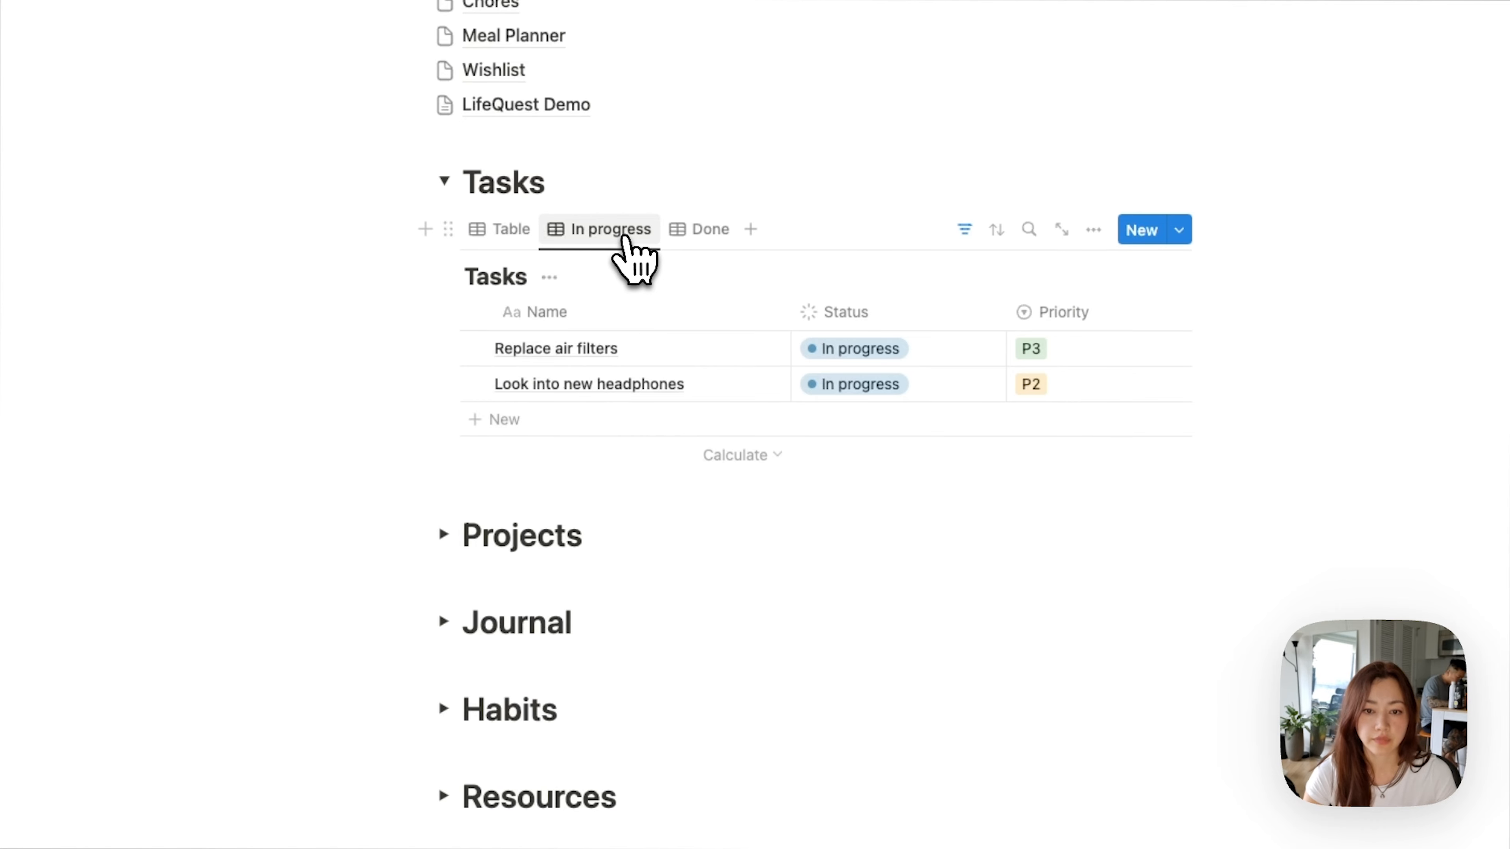
pyautogui.click(550, 277)
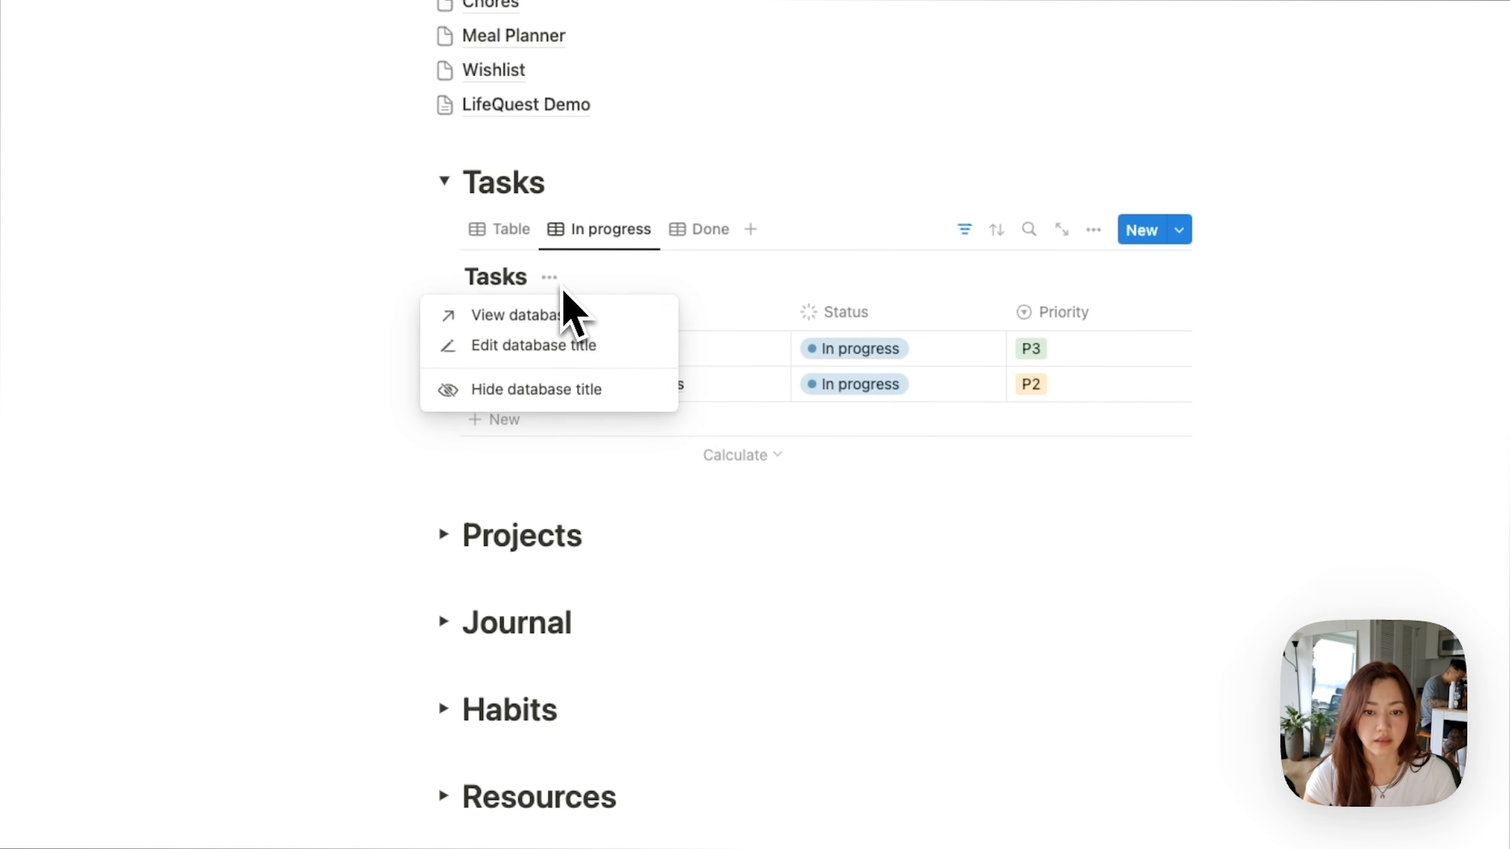
pyautogui.click(580, 390)
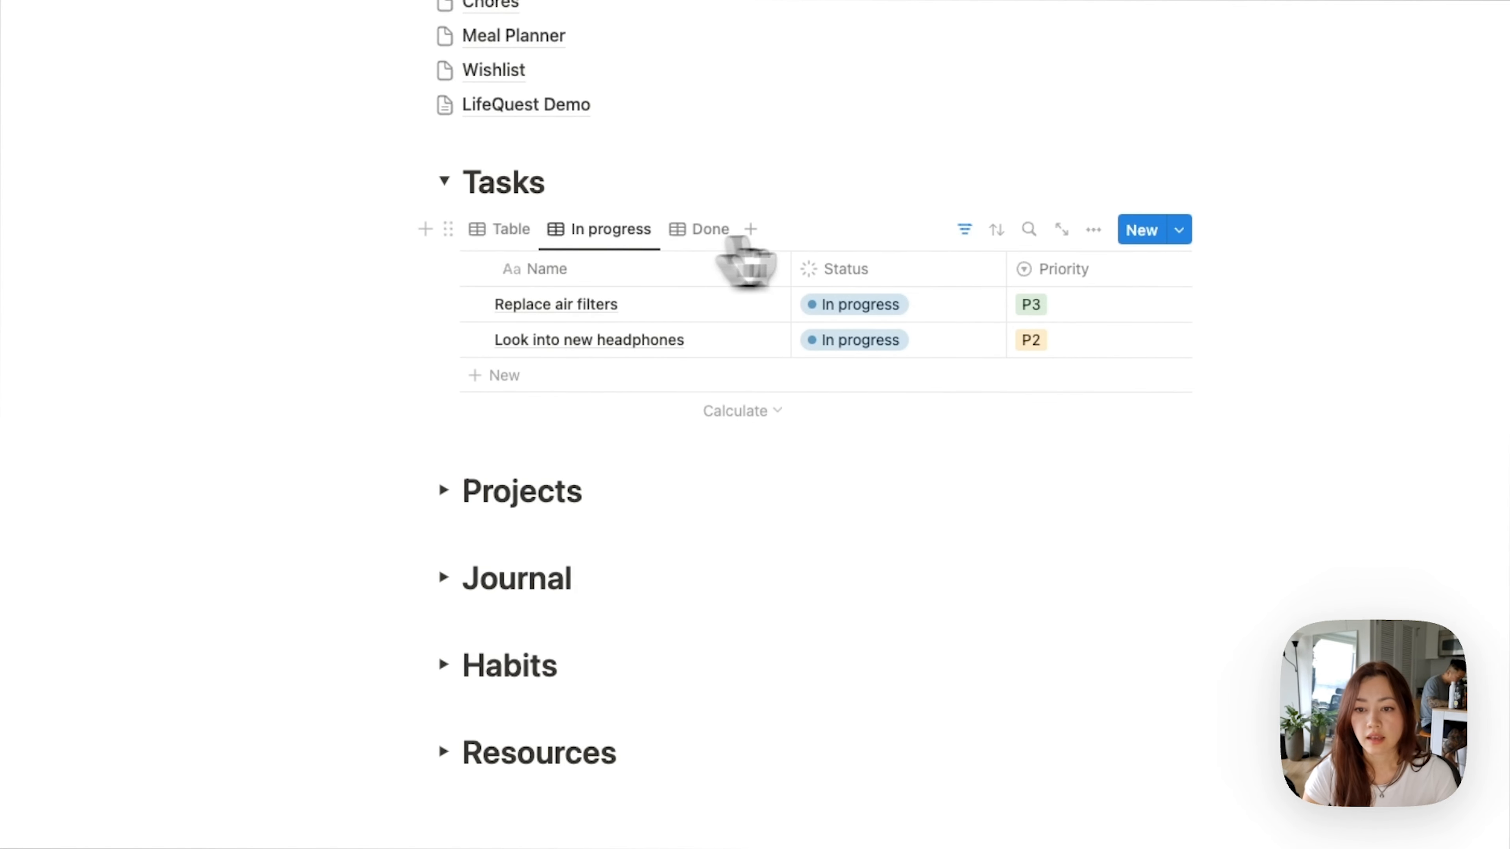
# Step: Examine the Status filter settings of the In progress view
pyautogui.click(968, 237)
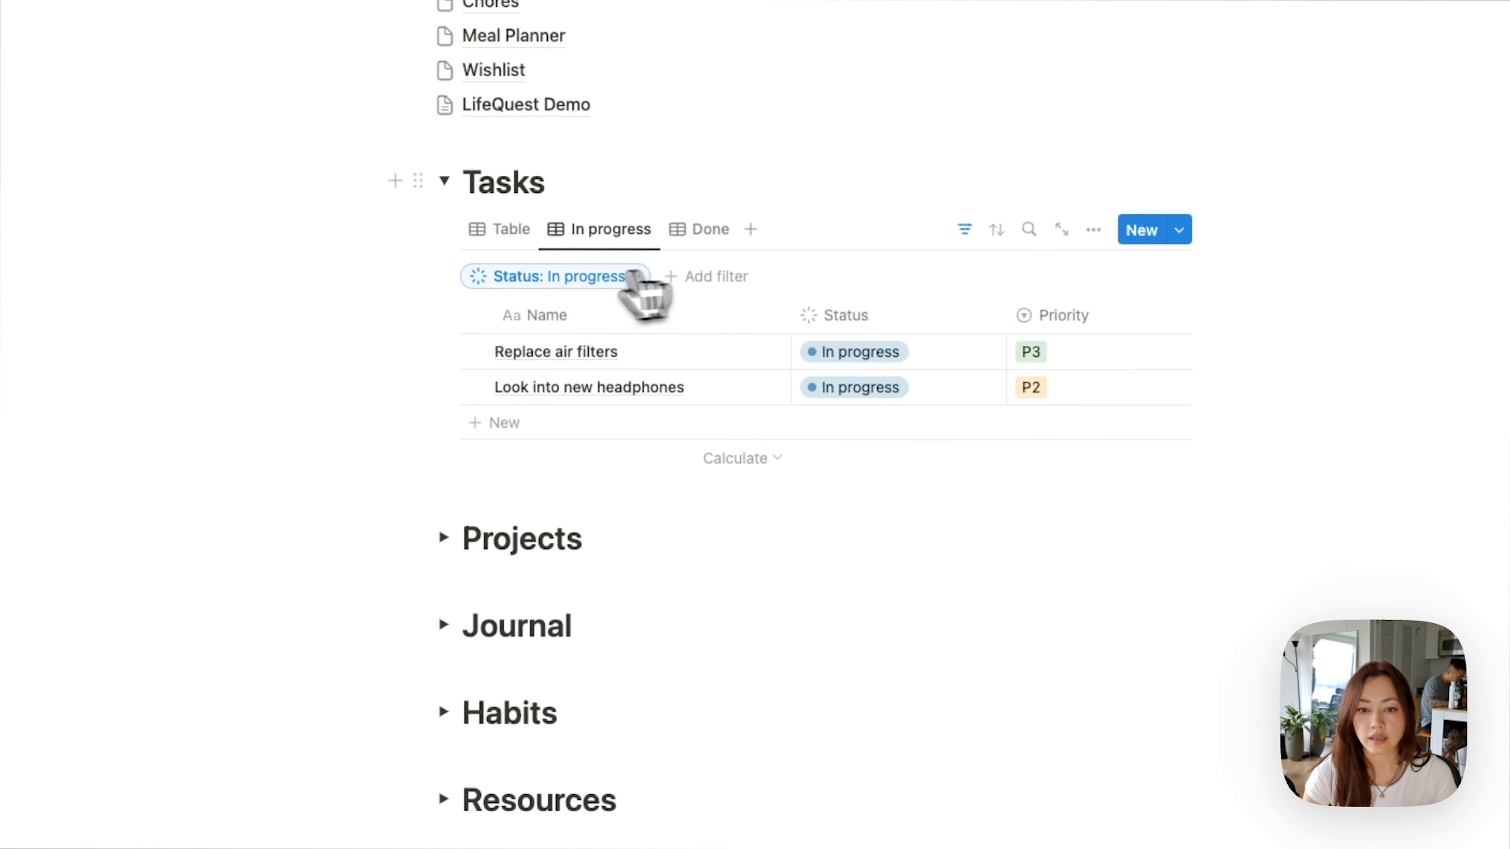
pyautogui.click(594, 280)
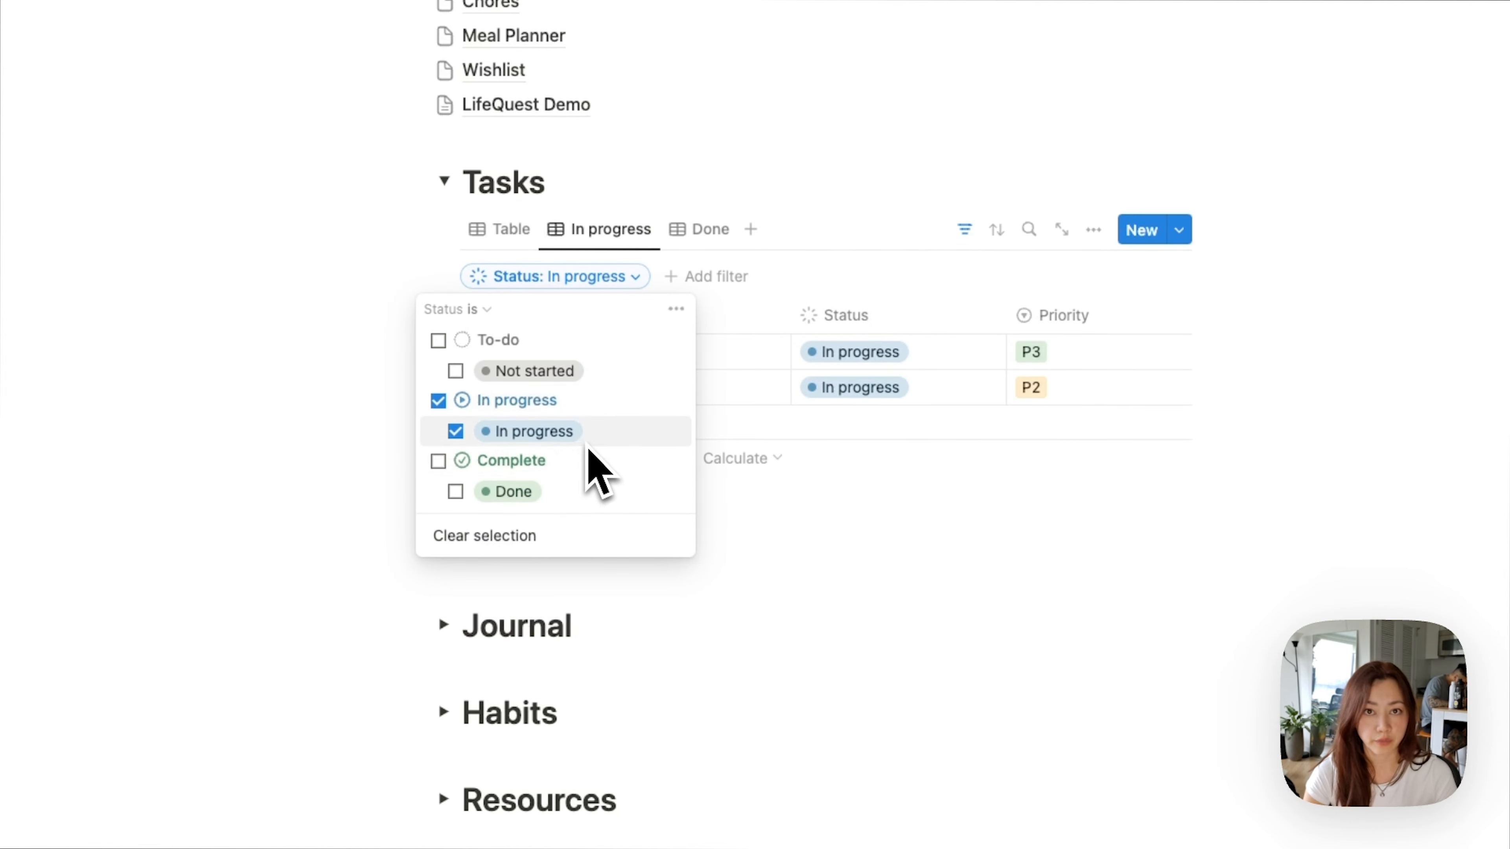
# Step: Add a new table view to the Tasks database and display the Status filter of the Done view
pyautogui.click(753, 232)
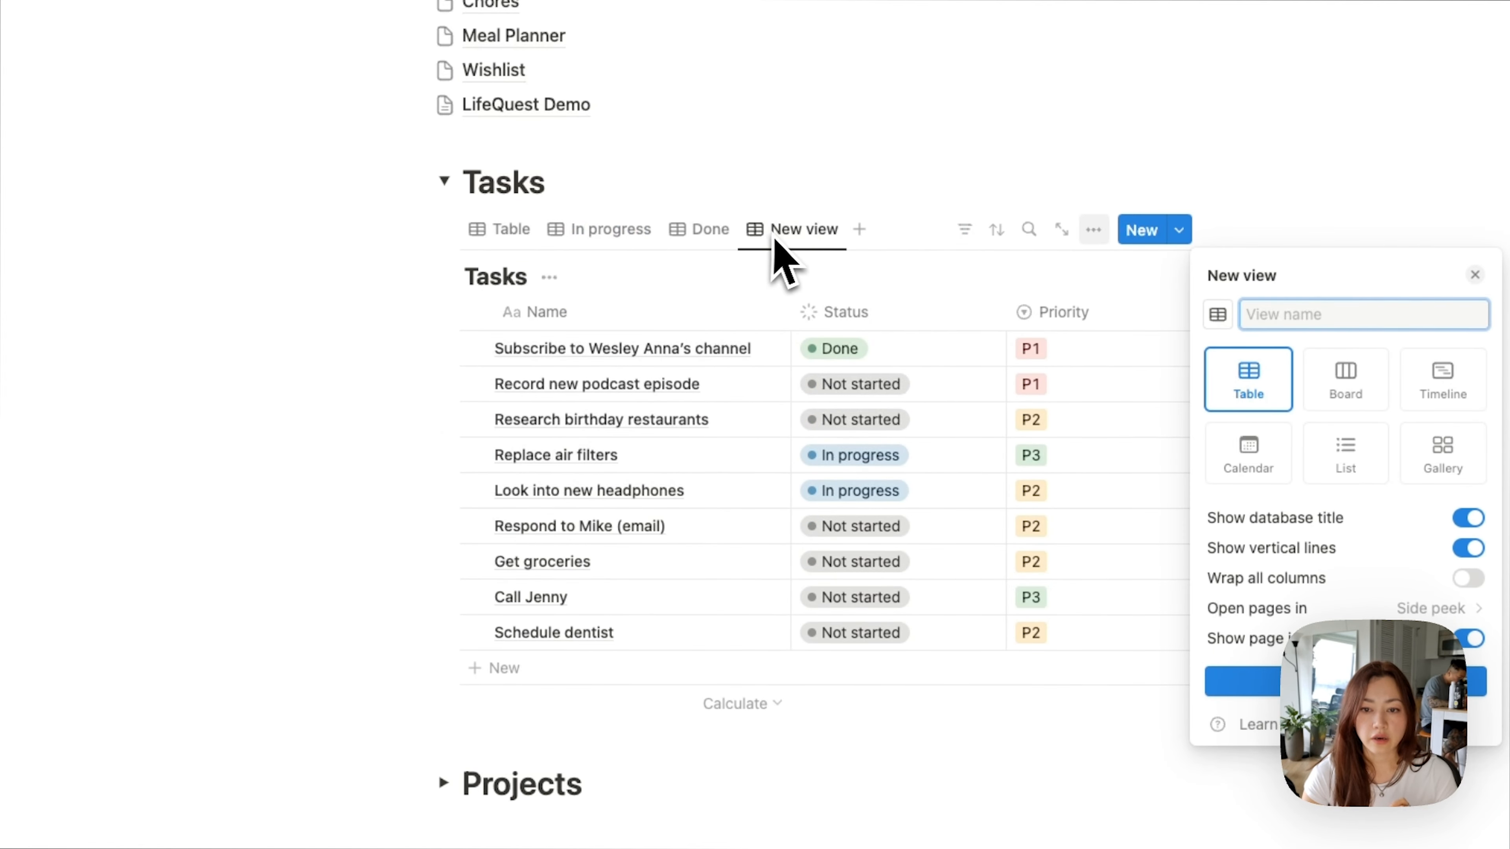
pyautogui.click(702, 232)
pyautogui.click(702, 232)
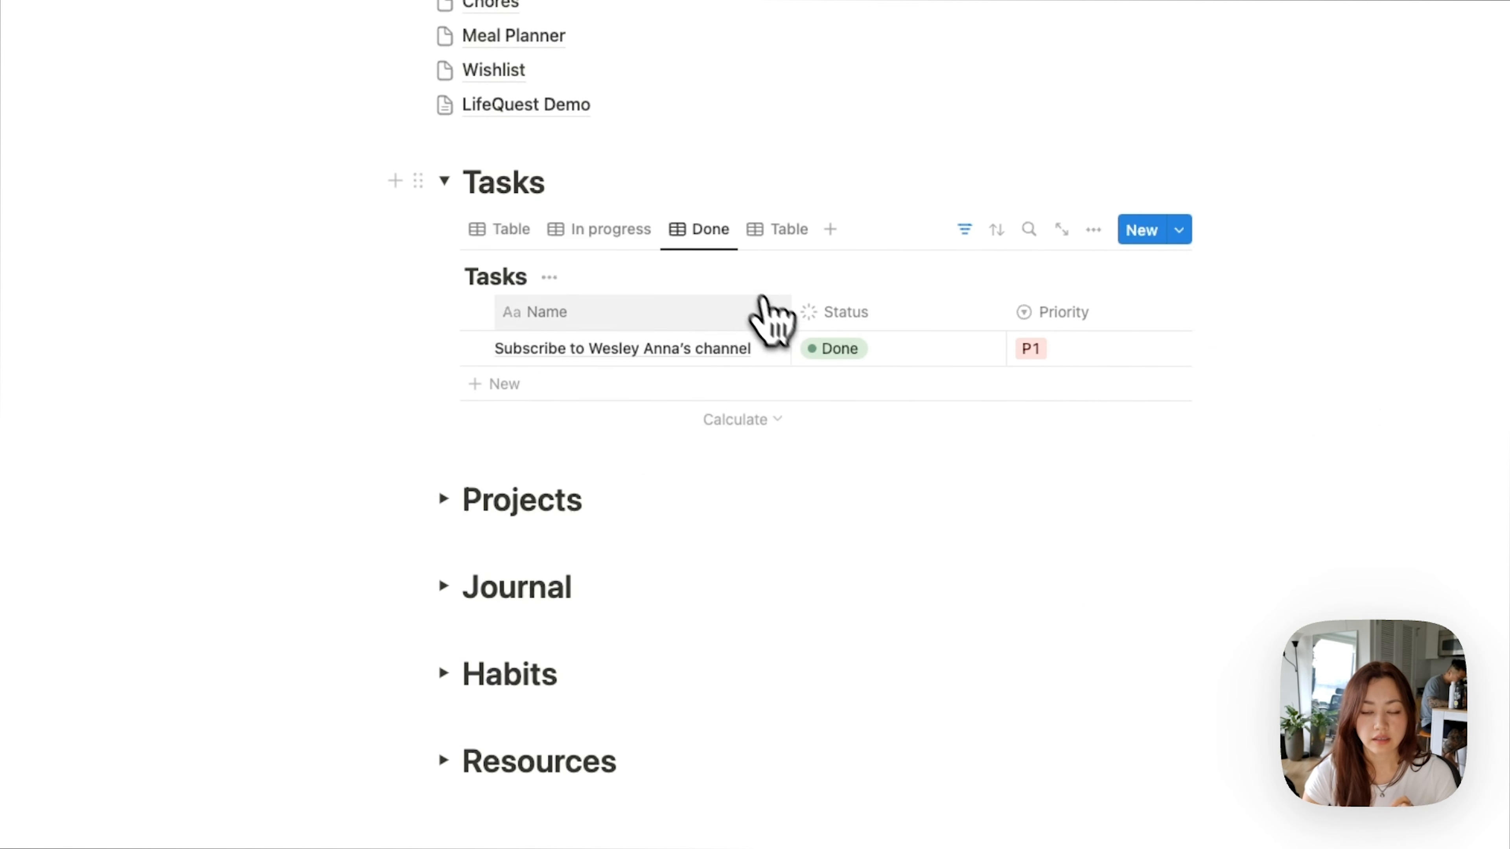
pyautogui.click(964, 229)
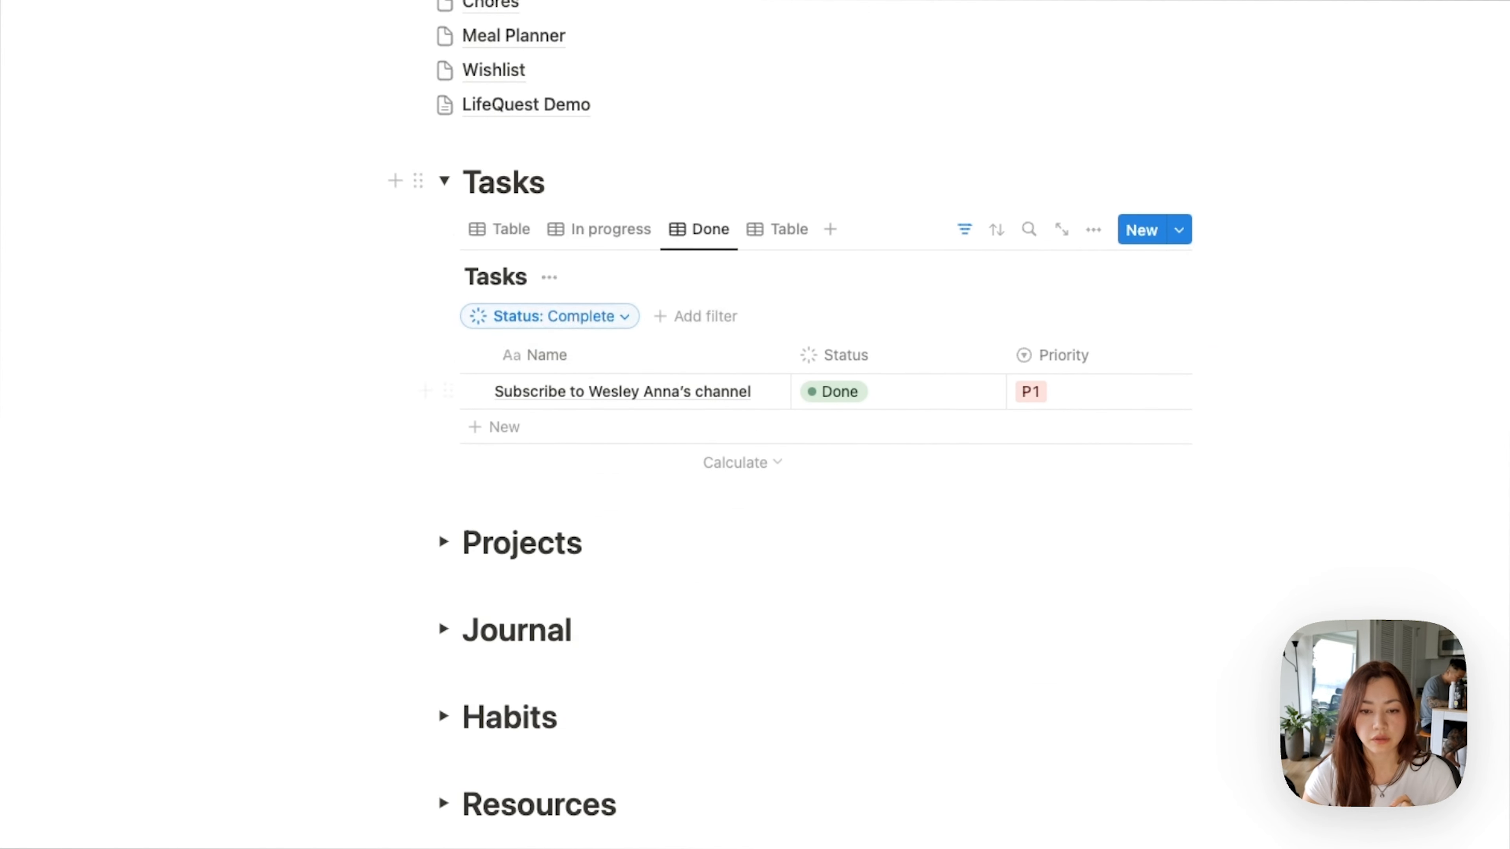
pyautogui.click(636, 322)
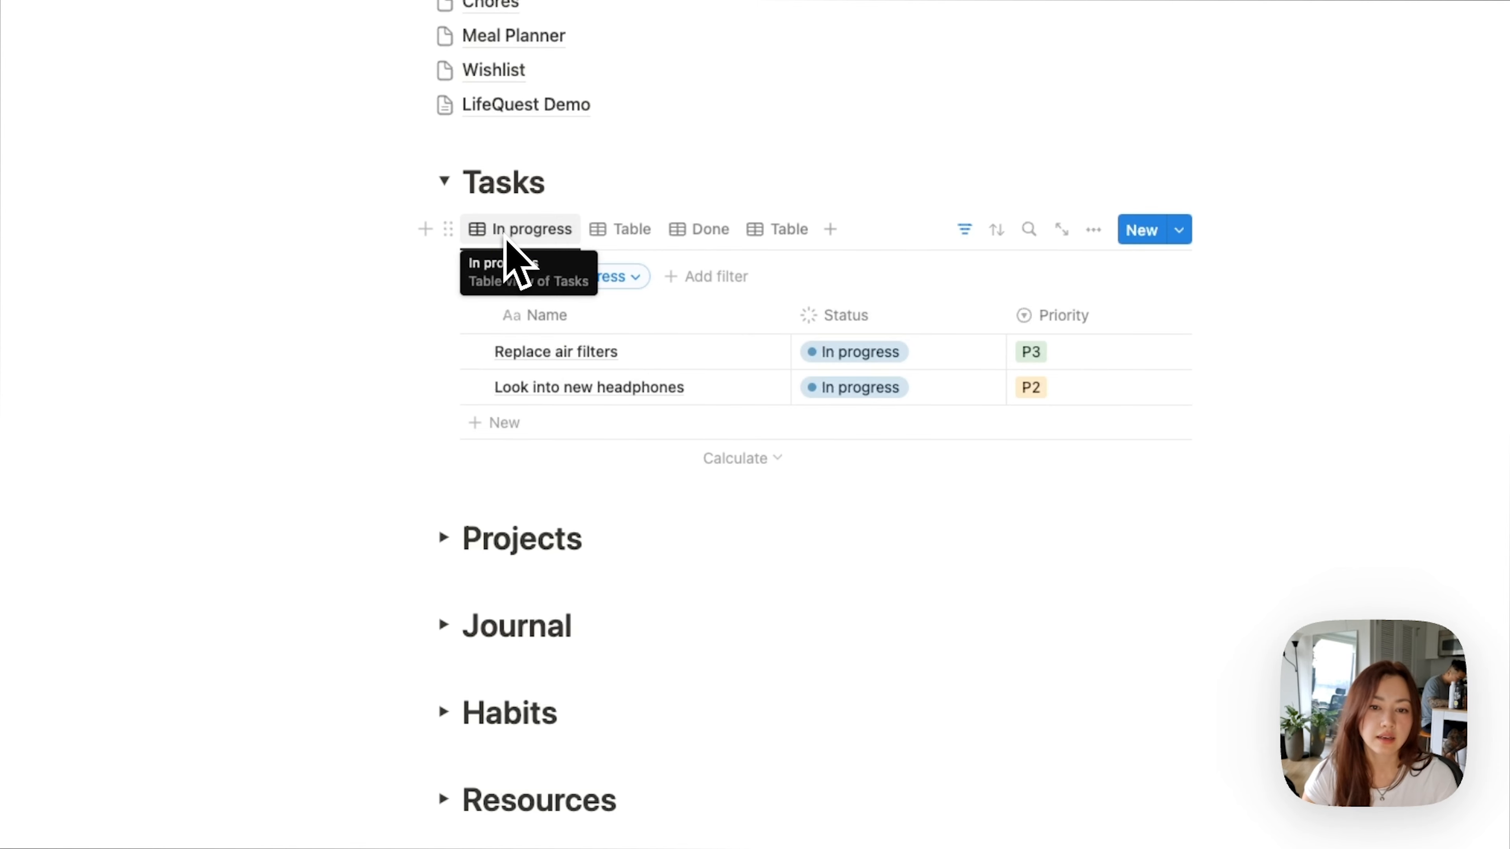
# Step: Collapse and re-expand the Tasks toggle, and hide the filter bar in its In progress view
pyautogui.scroll(3, 603, 369)
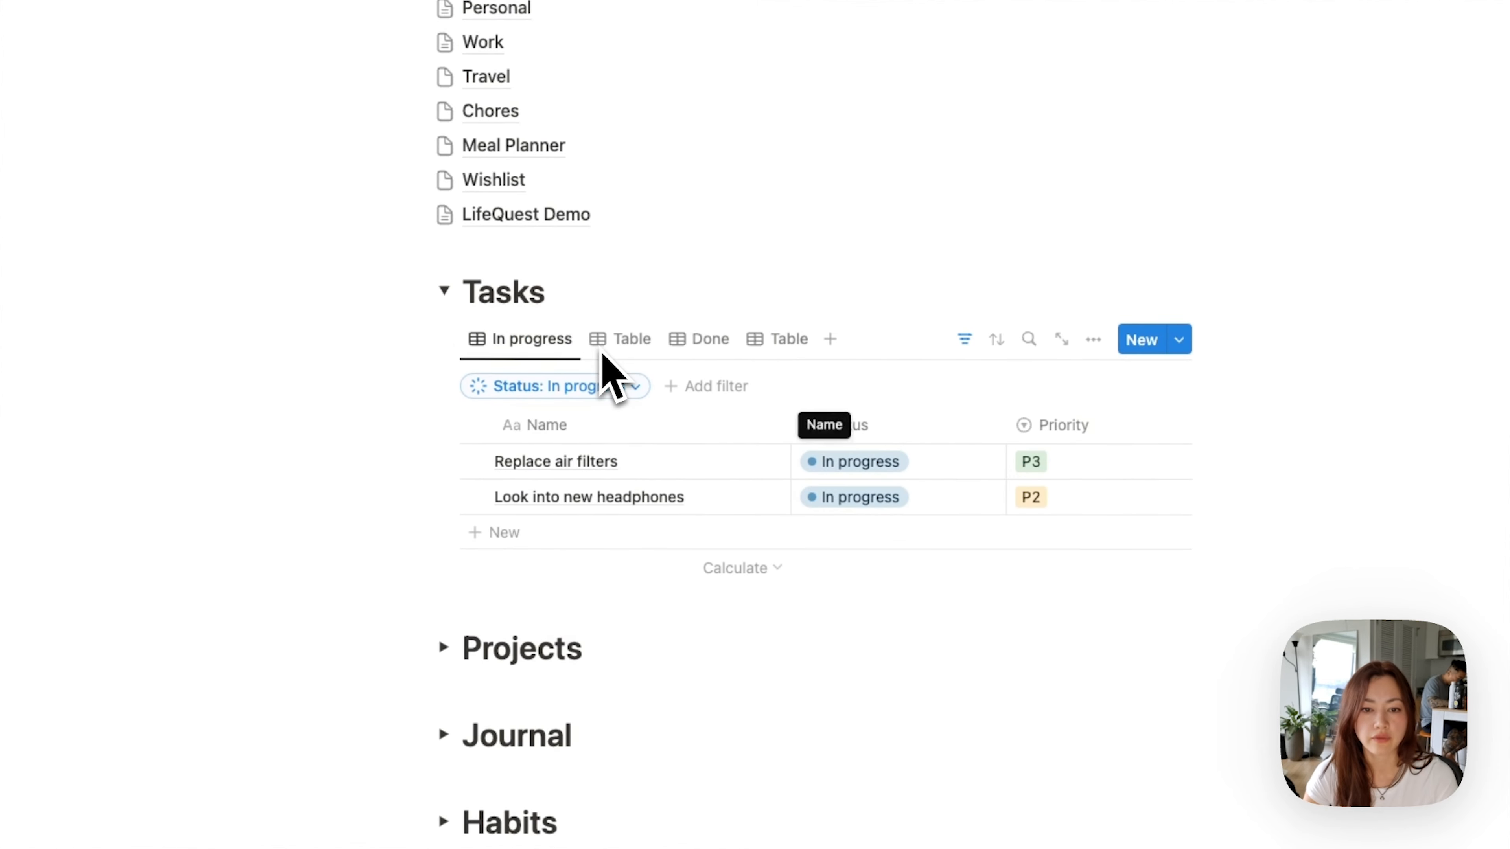
pyautogui.click(455, 296)
pyautogui.click(455, 295)
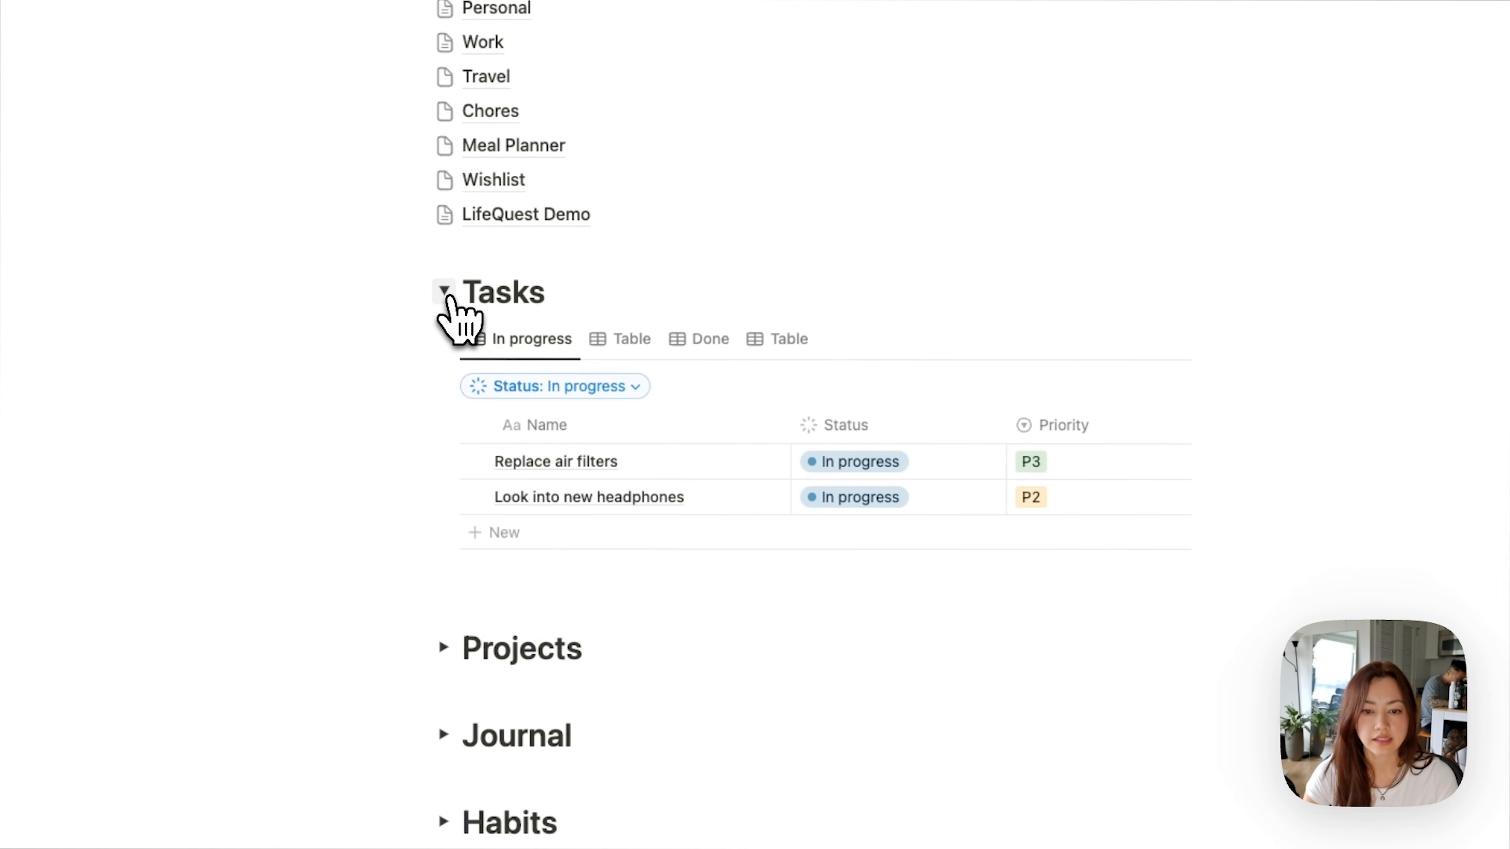
pyautogui.click(964, 339)
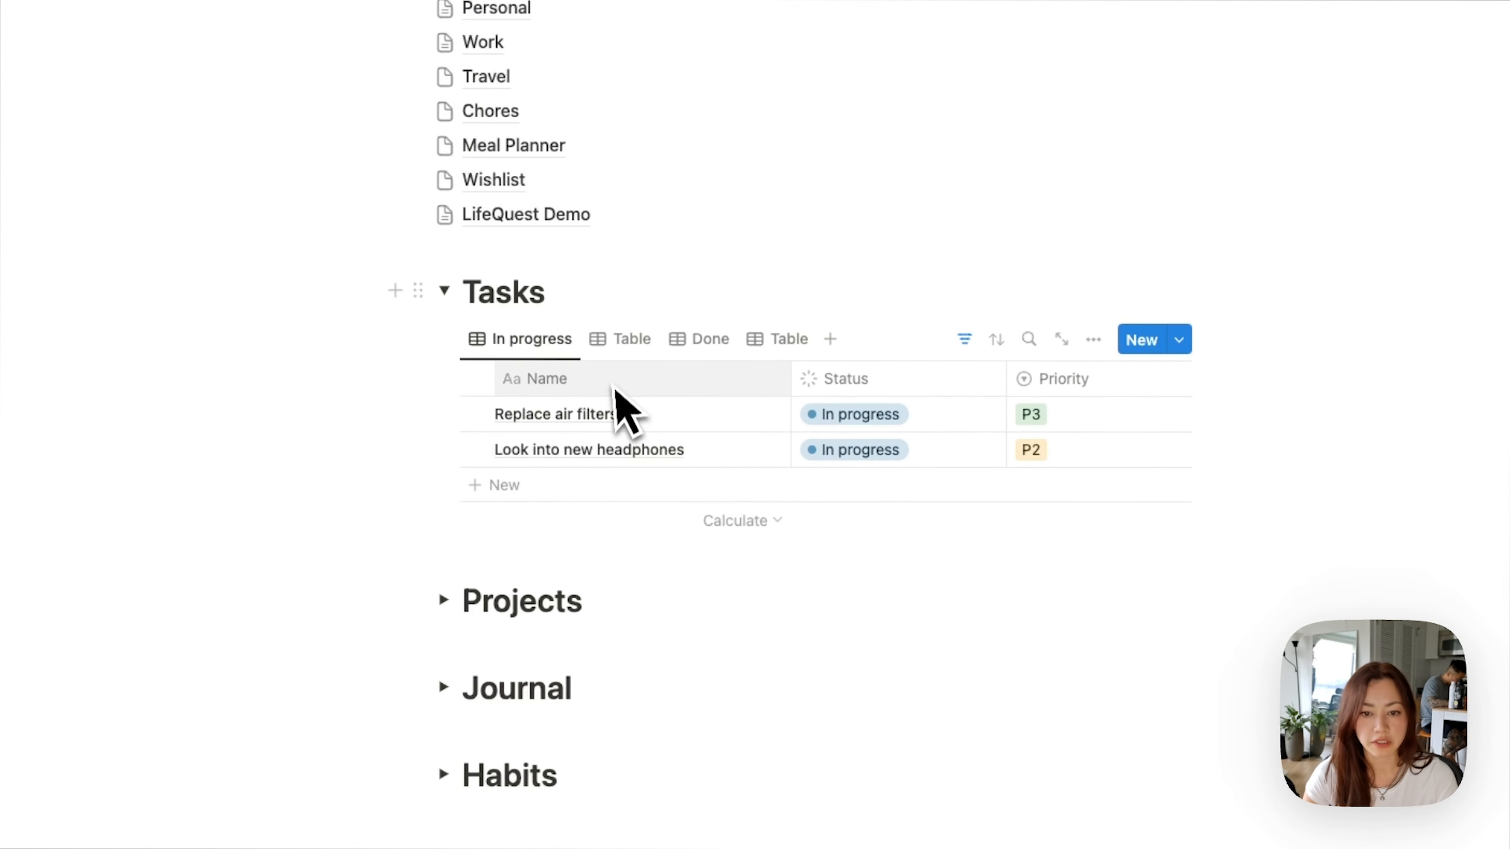
# Step: Compare the Table and In progress views of Tasks, and hide the Created time and Note properties in the In progress view
pyautogui.click(636, 354)
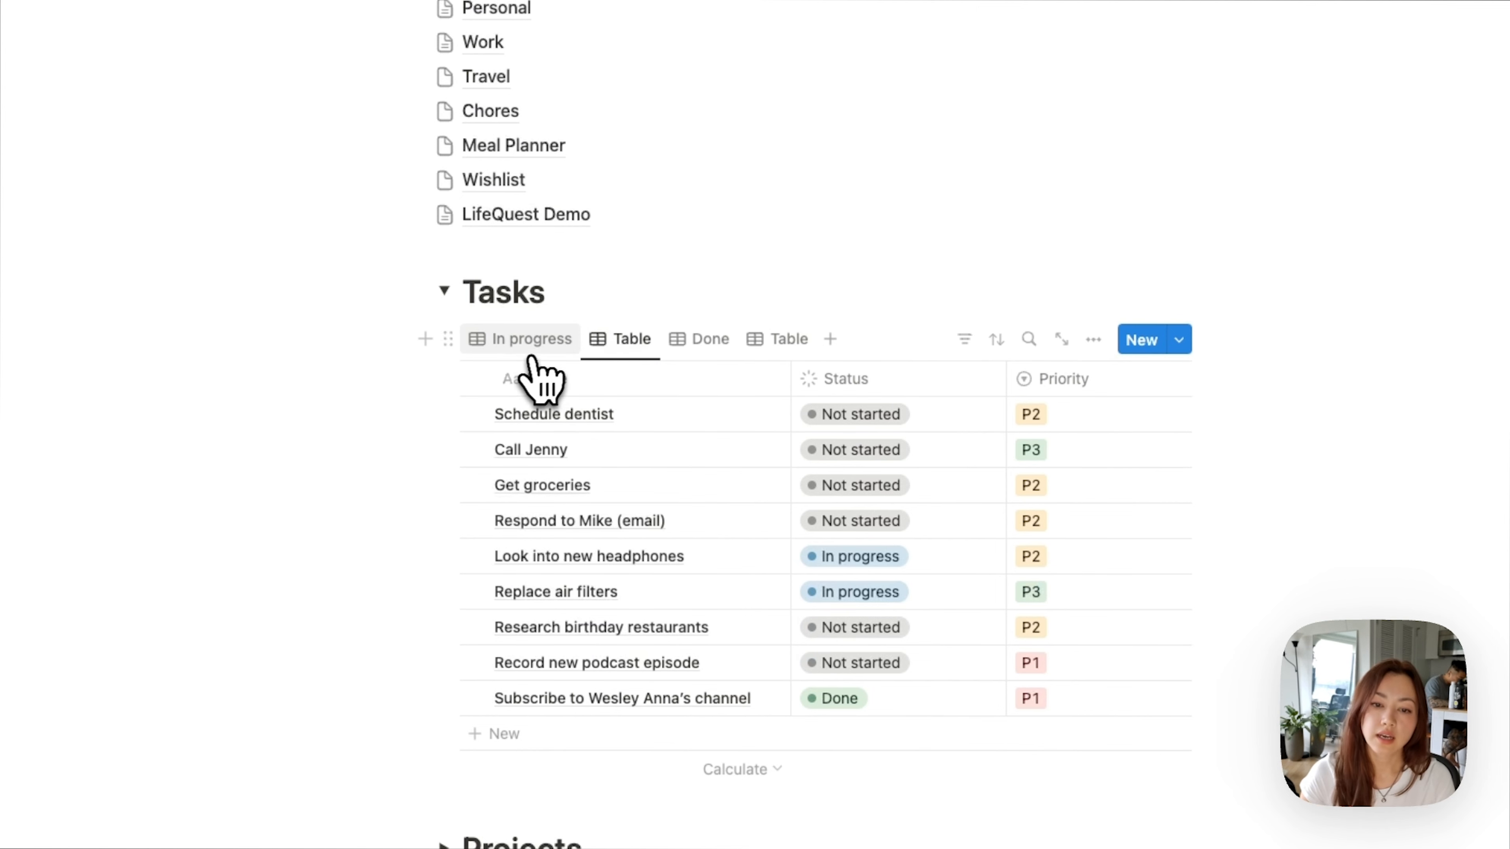
pyautogui.click(535, 341)
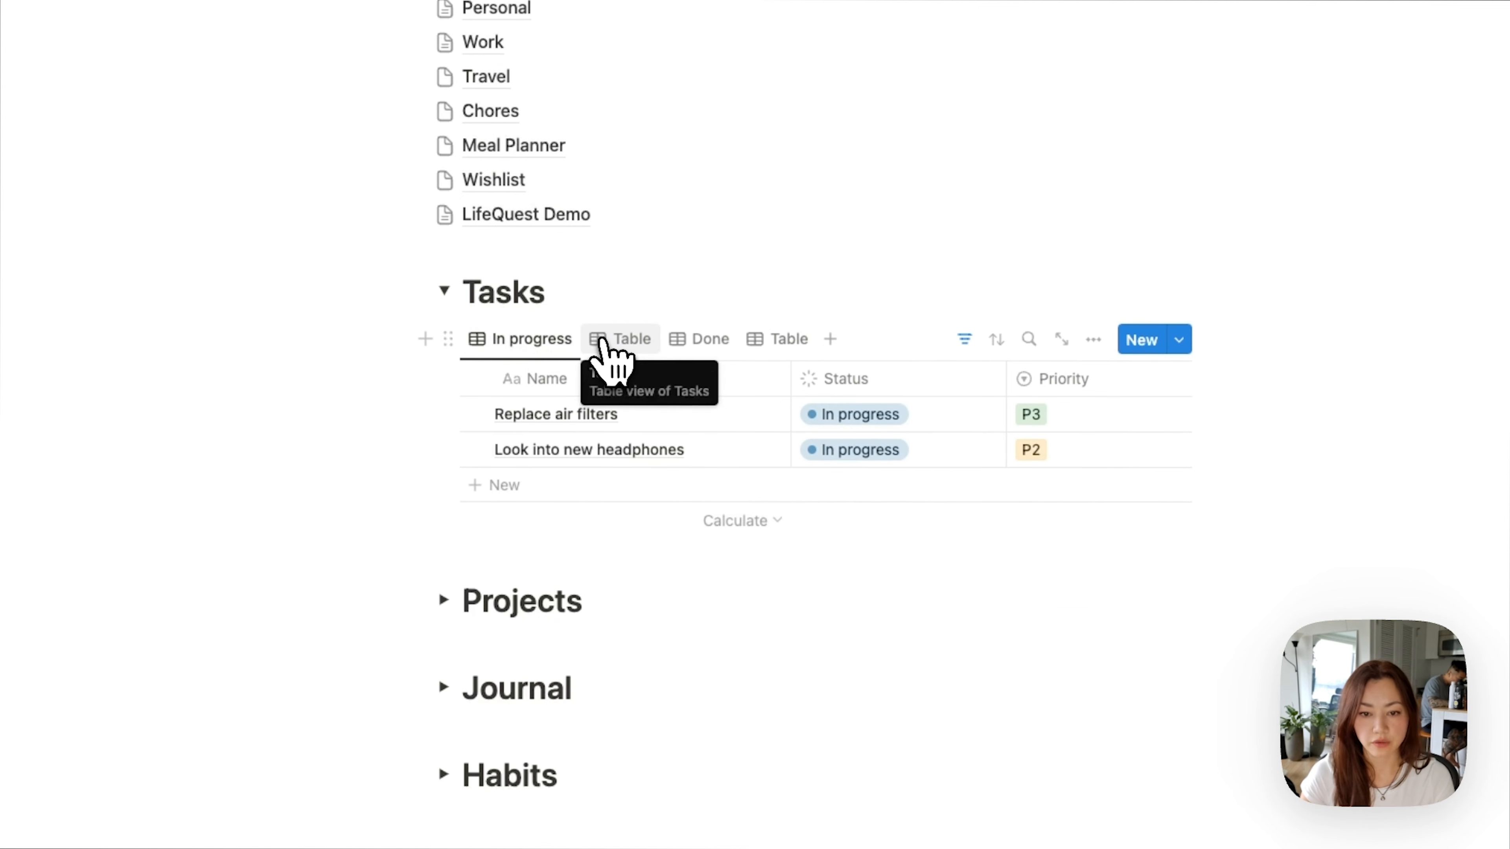
pyautogui.hscroll(5, 951, 425)
pyautogui.hscroll(5, 954, 430)
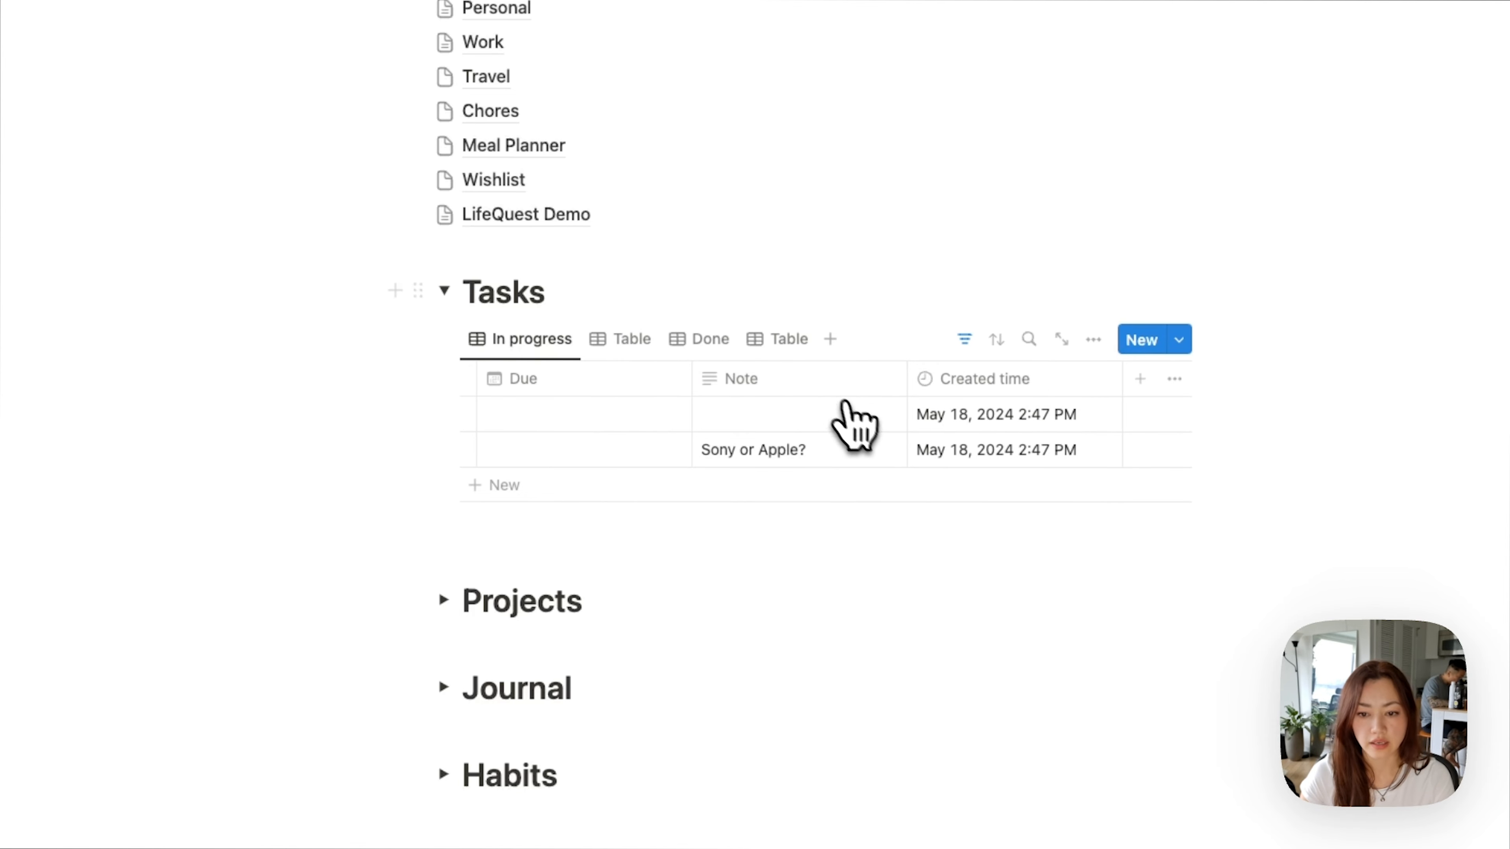
pyautogui.click(974, 384)
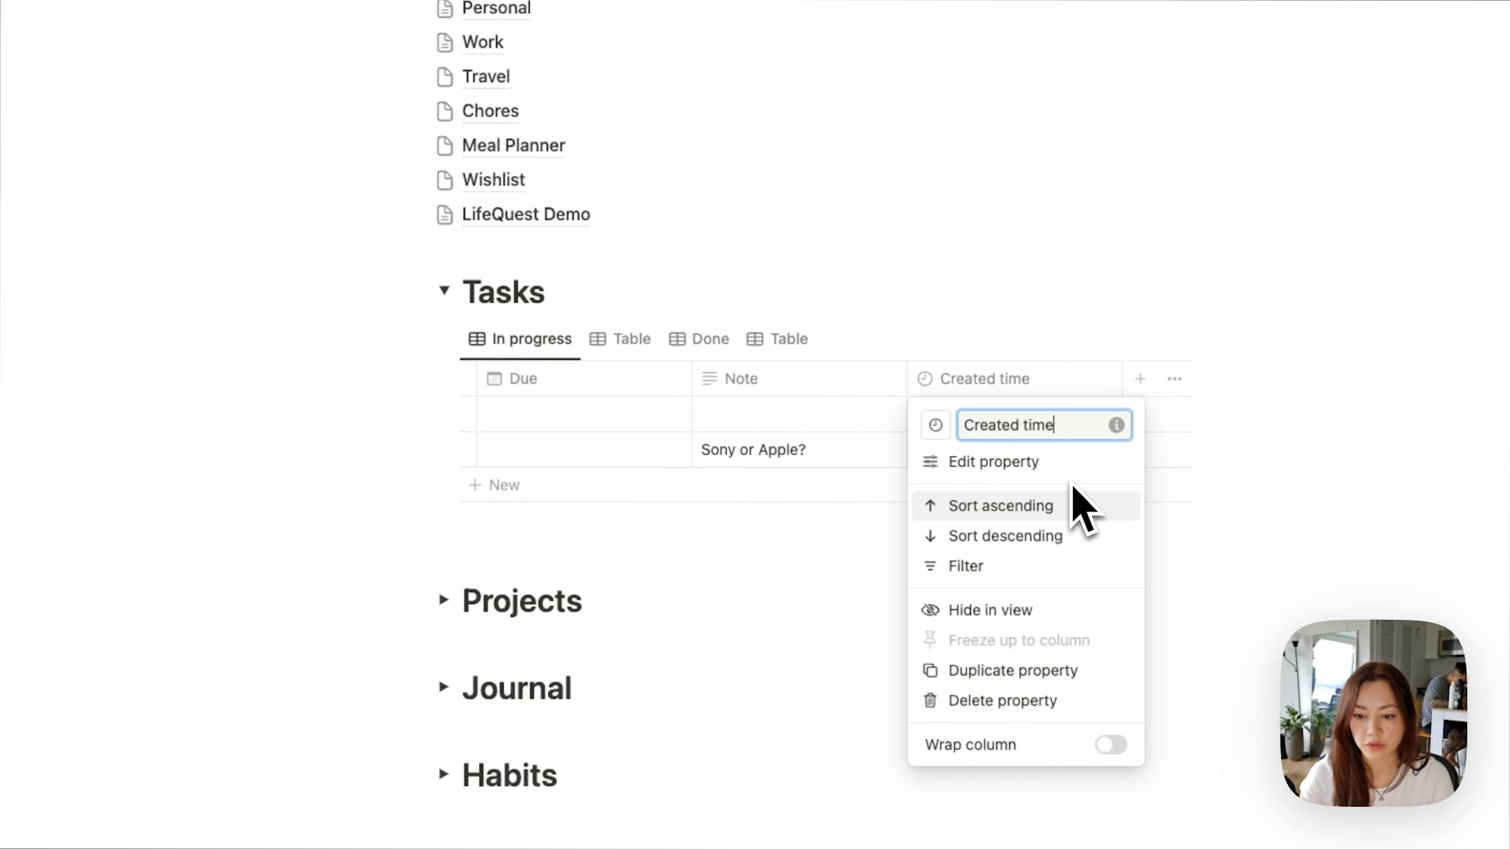
pyautogui.click(1059, 611)
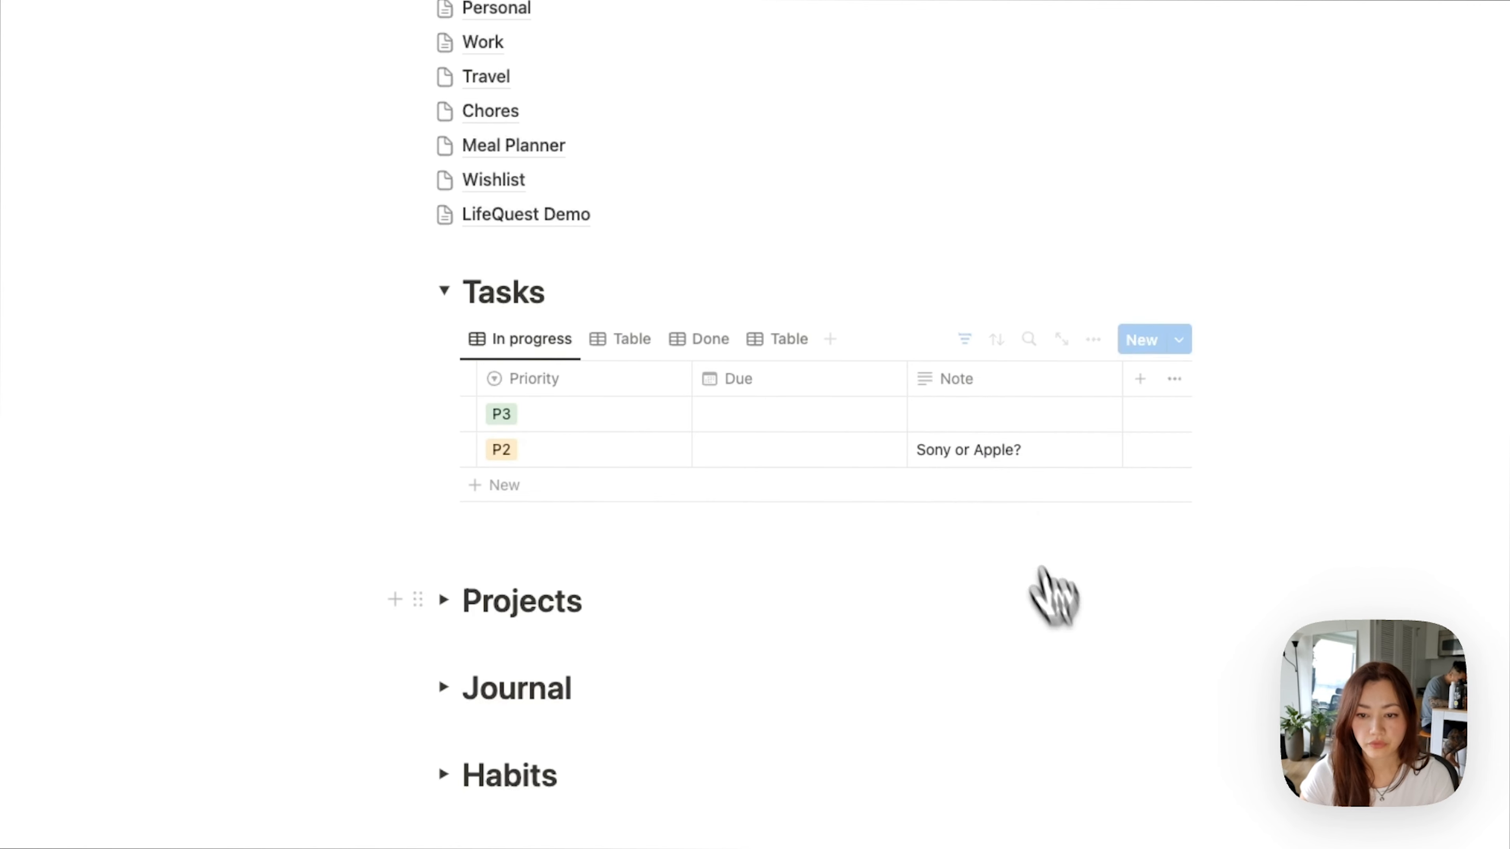
pyautogui.click(990, 384)
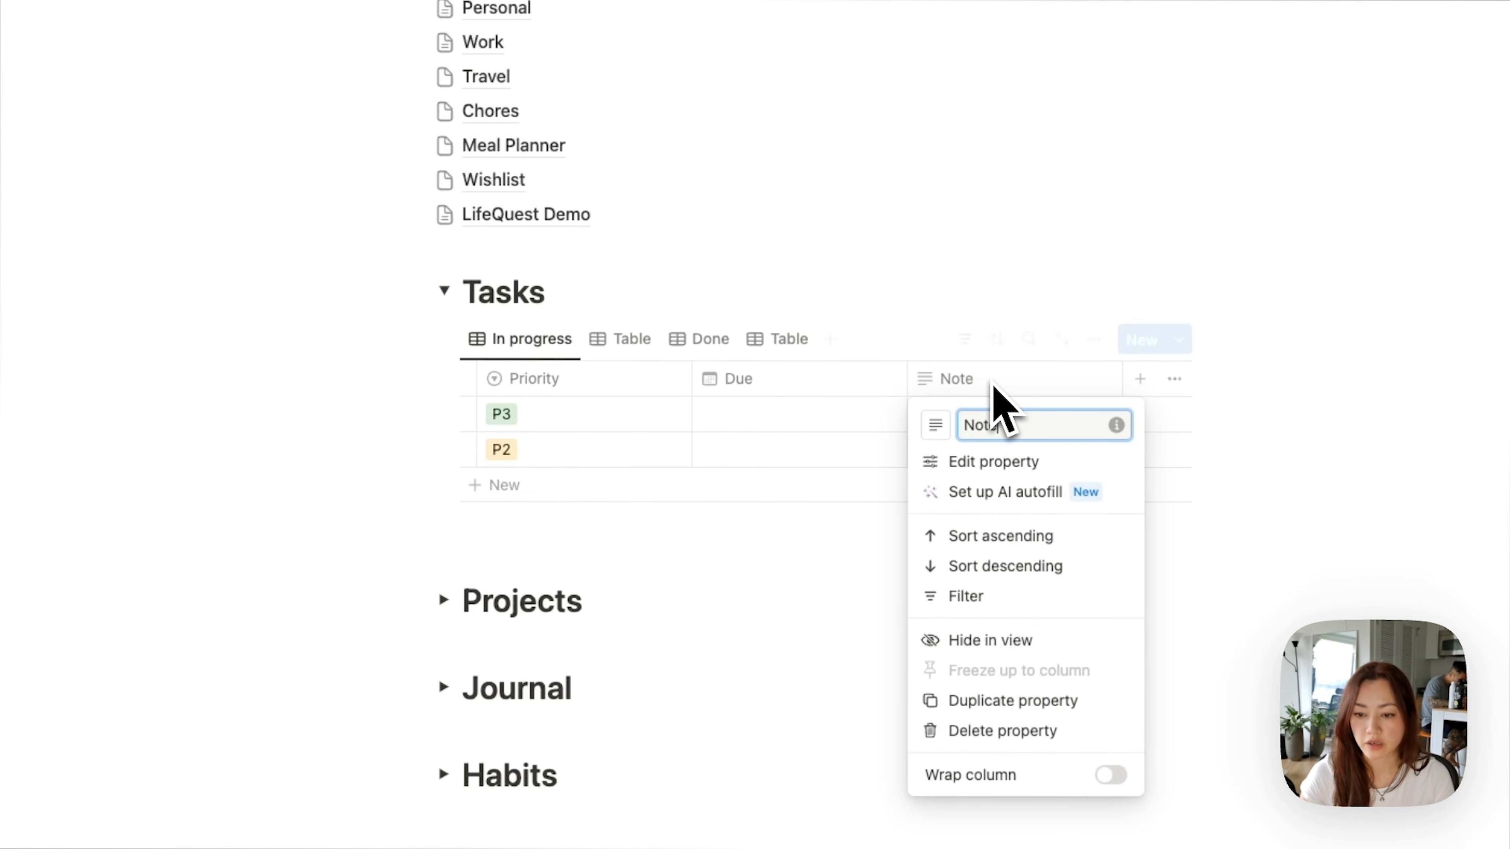
pyautogui.click(1064, 636)
pyautogui.hscroll(-5, 784, 452)
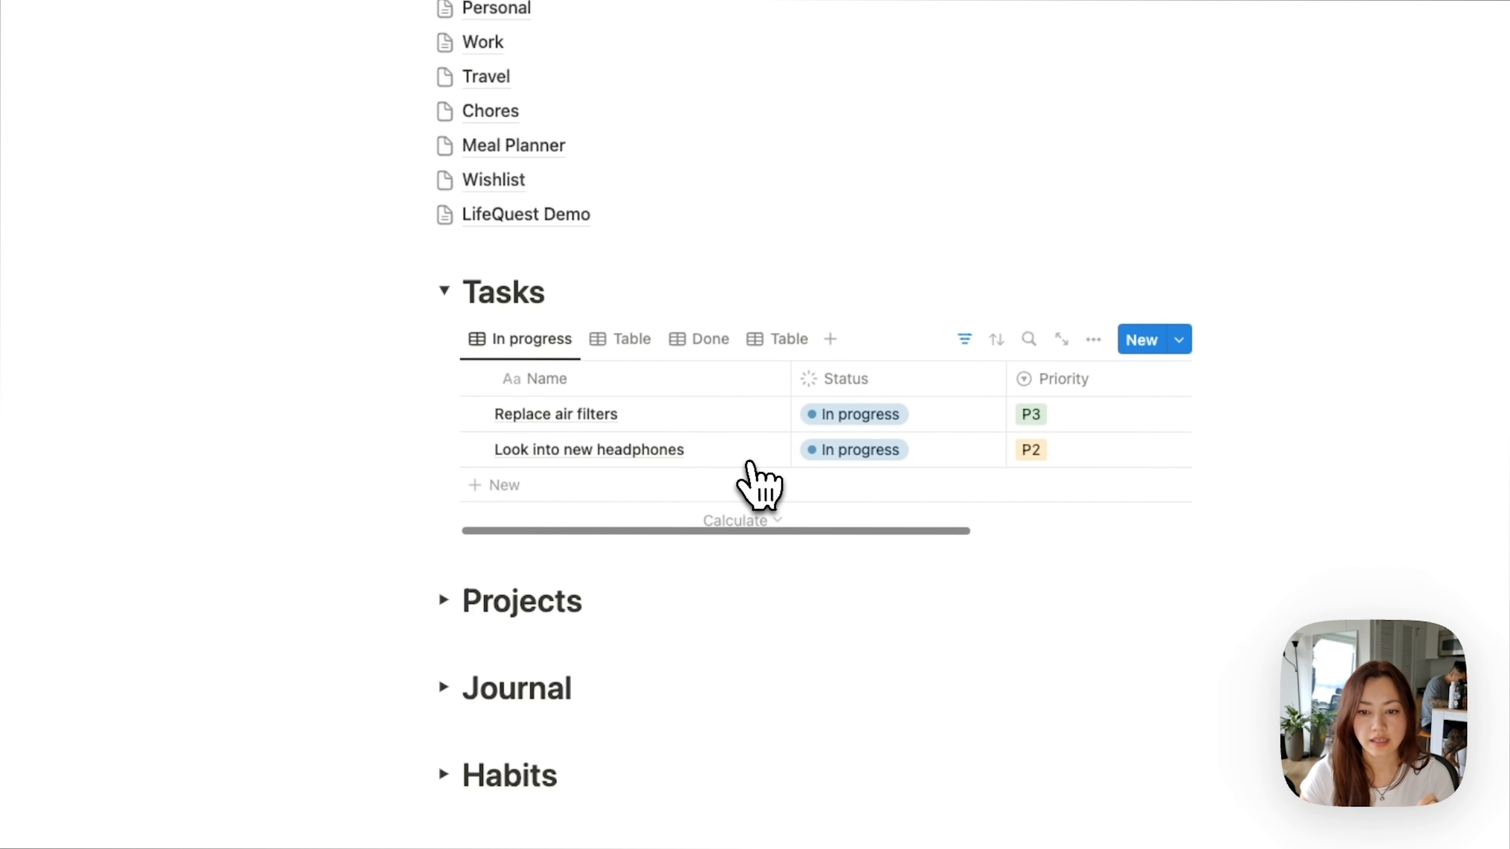
# Step: Compare the properties shown in the In progress and Table views, and inspect all properties on the Replace air filters task page
pyautogui.hscroll(5, 752, 470)
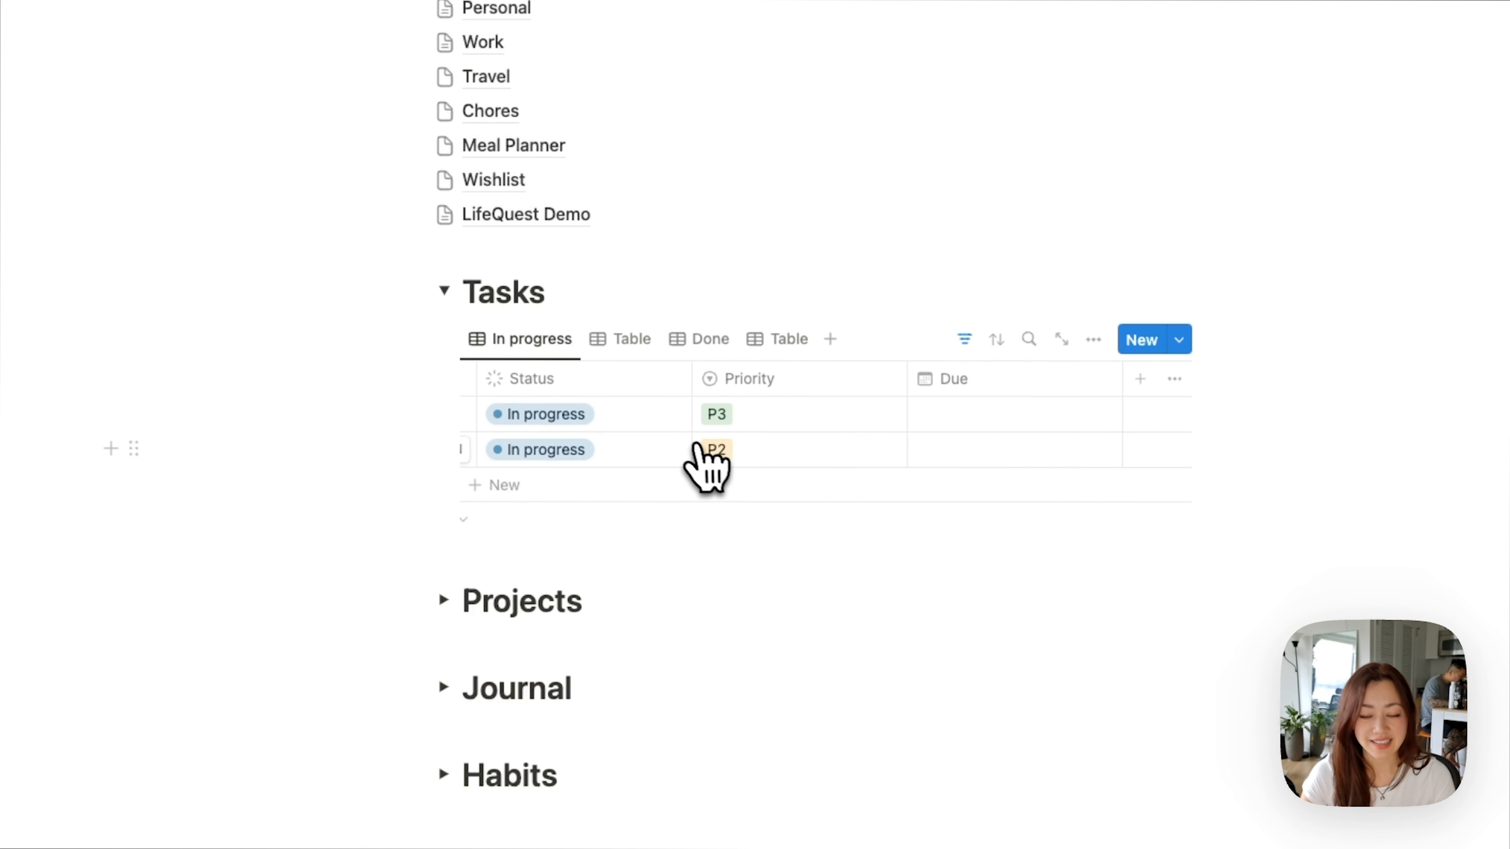
pyautogui.click(660, 350)
pyautogui.hscroll(8, 1028, 513)
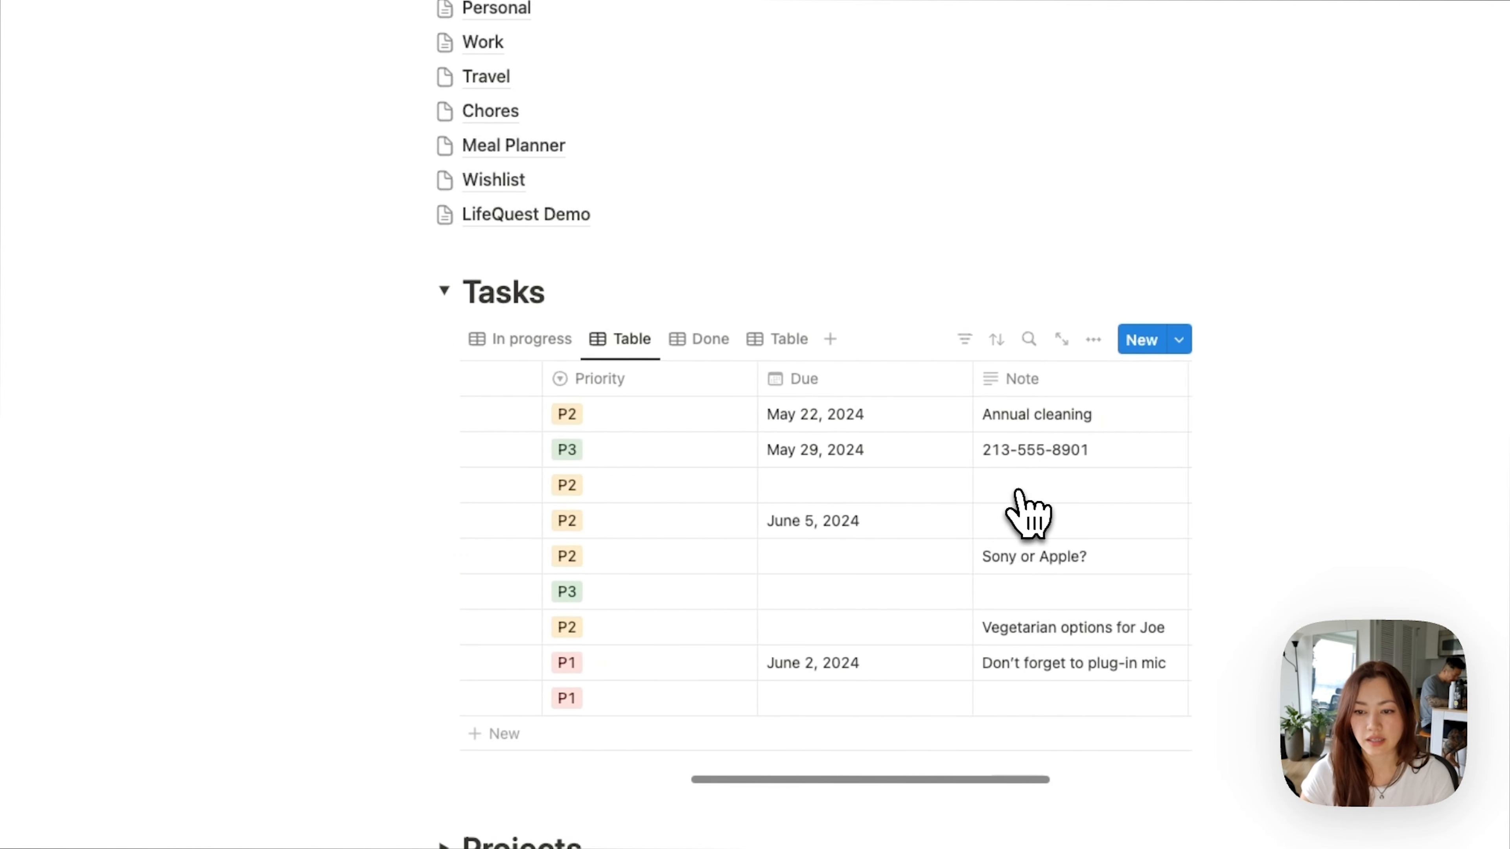
pyautogui.hscroll(-12, 1028, 513)
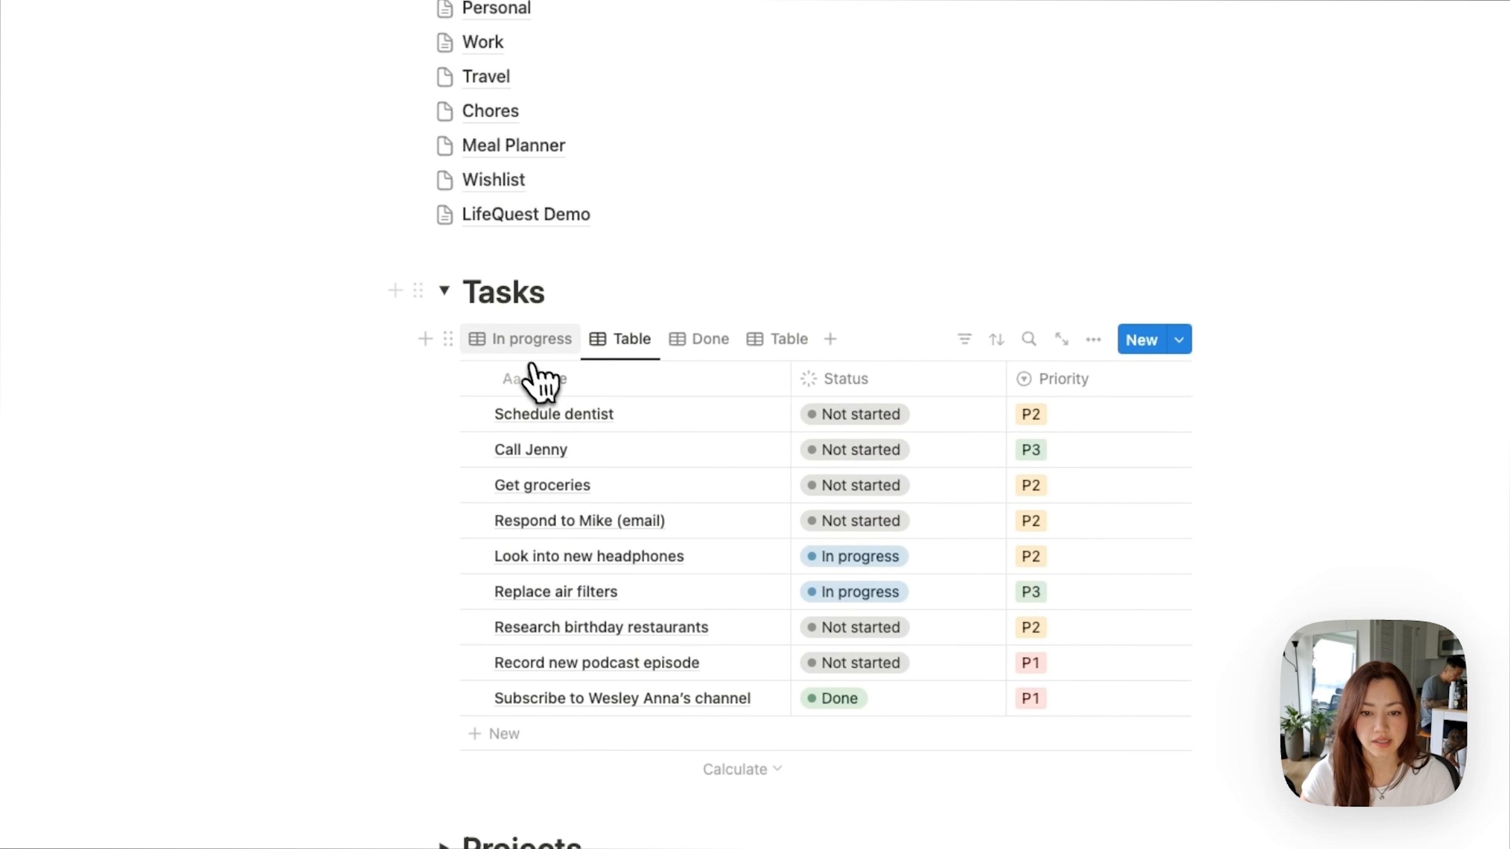
pyautogui.click(523, 342)
pyautogui.click(741, 414)
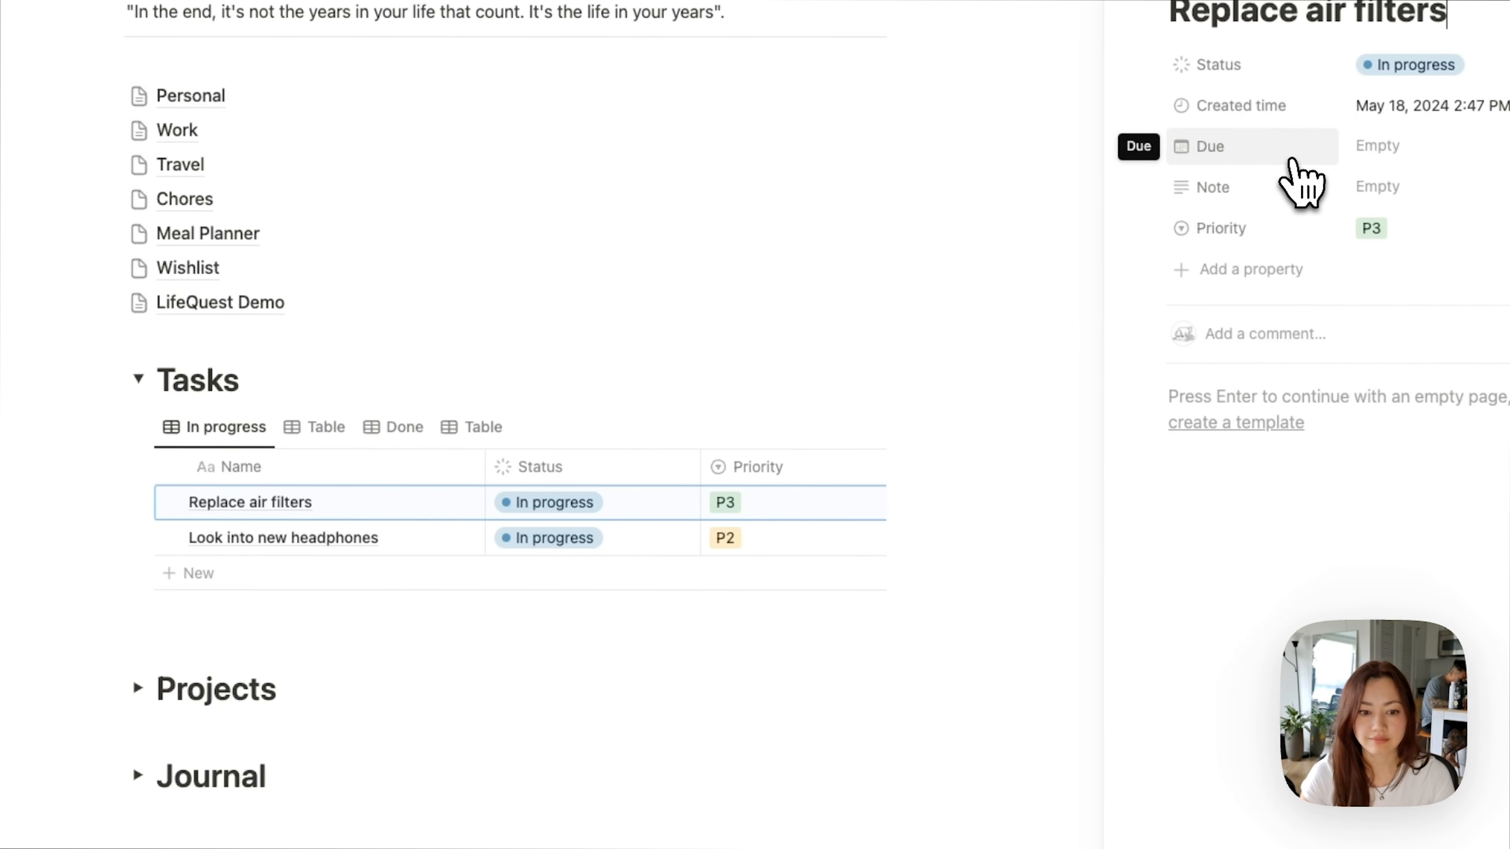
pyautogui.press('Escape')
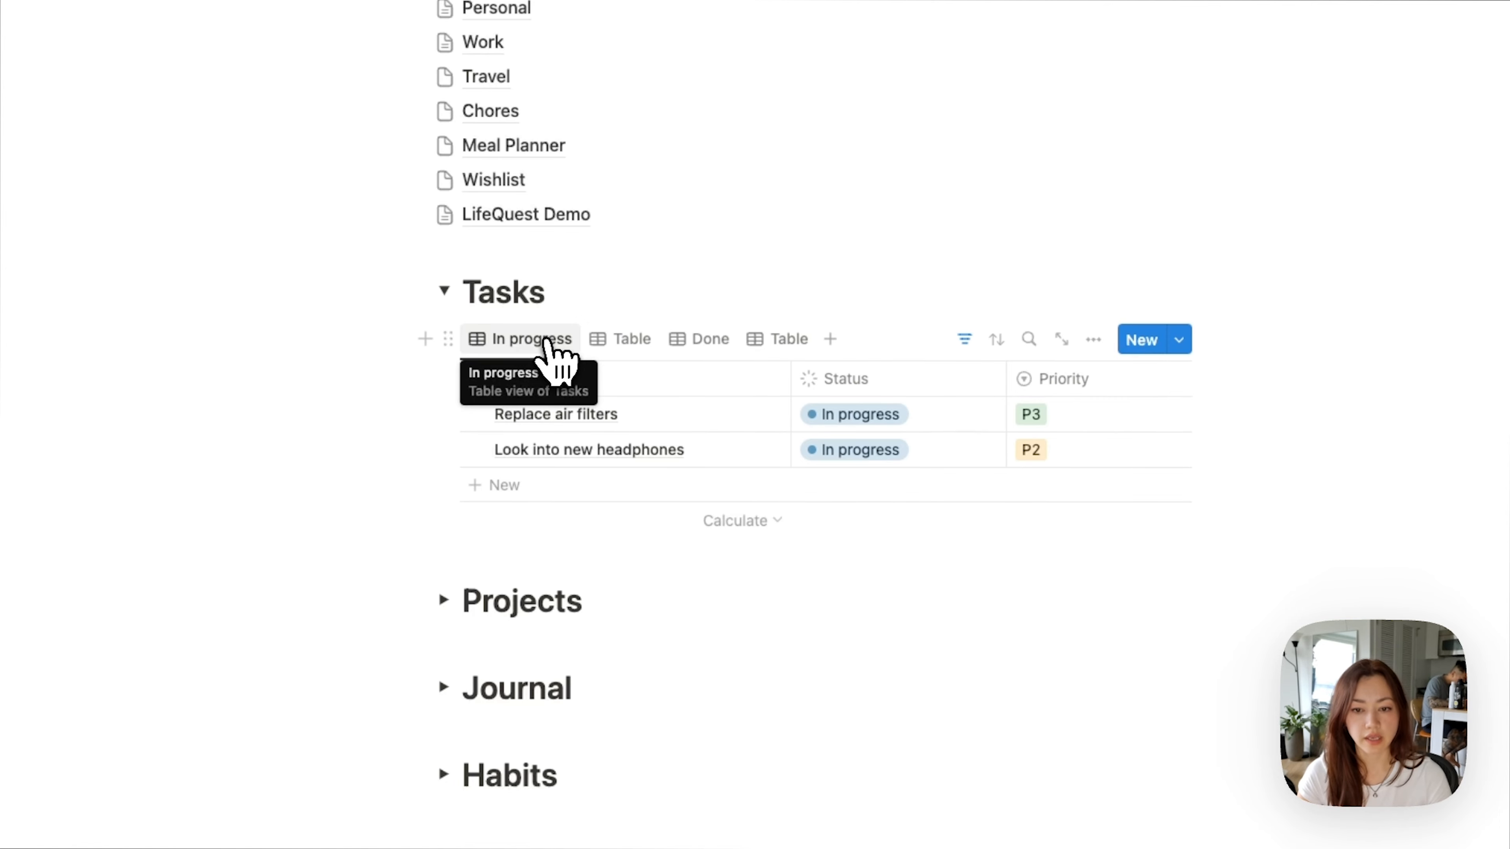
# Step: Add another table view to the Tasks database and look through the list of all its views
pyautogui.click(830, 339)
pyautogui.click(914, 356)
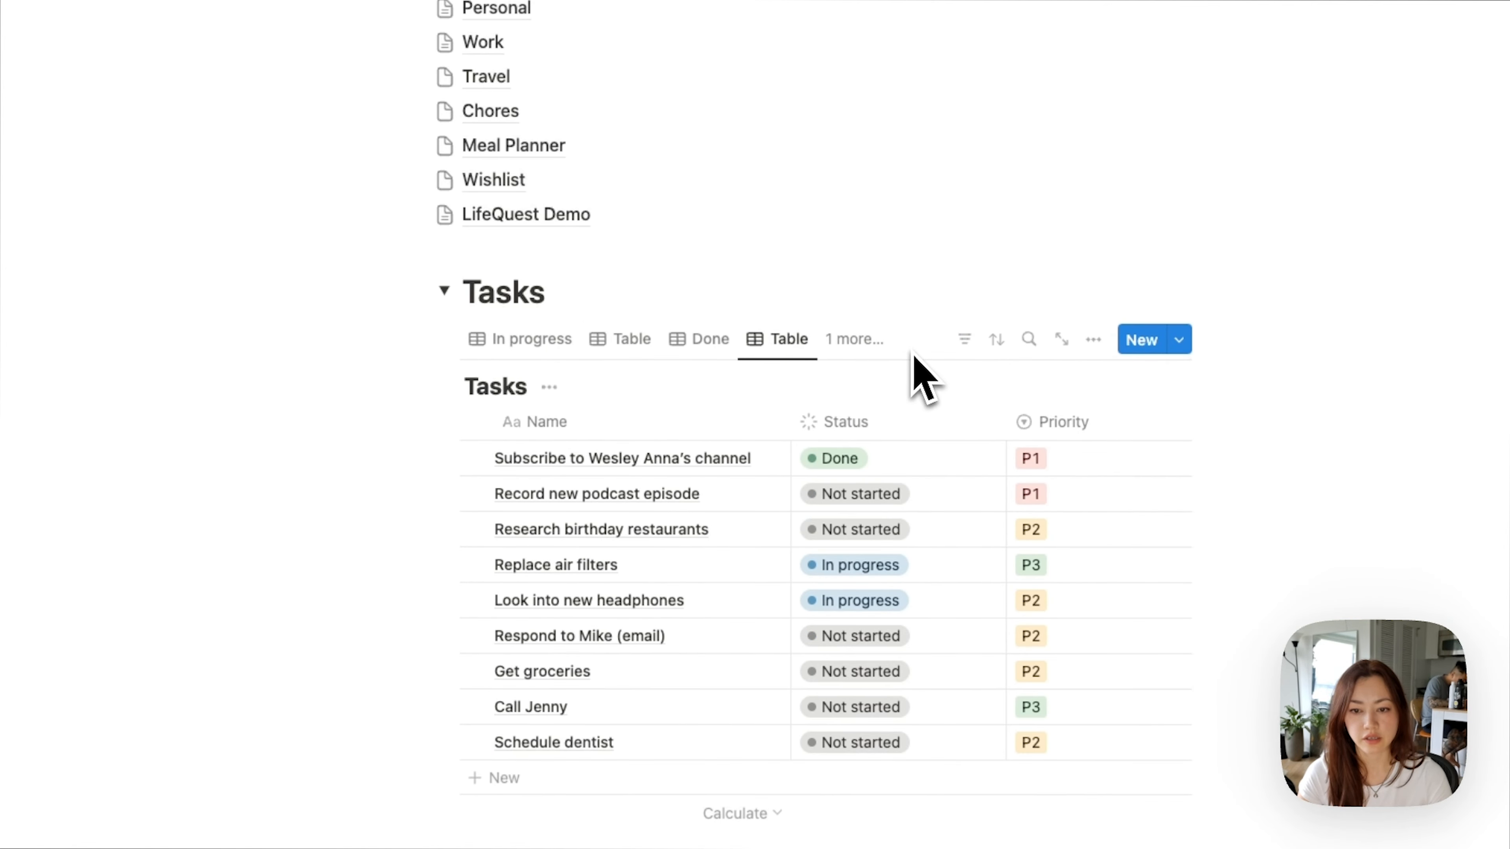
pyautogui.click(873, 341)
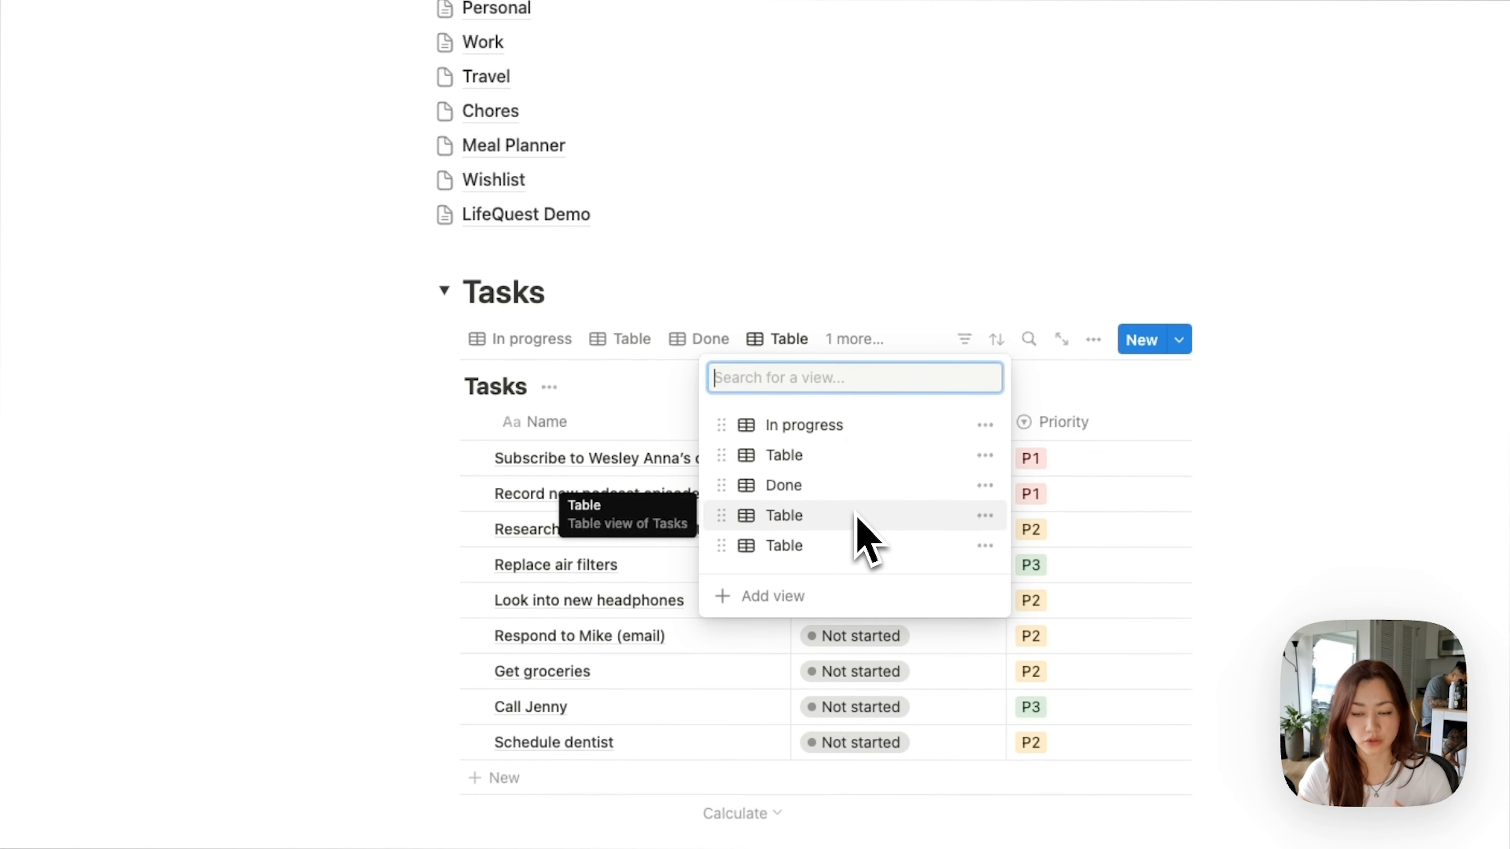
pyautogui.click(691, 346)
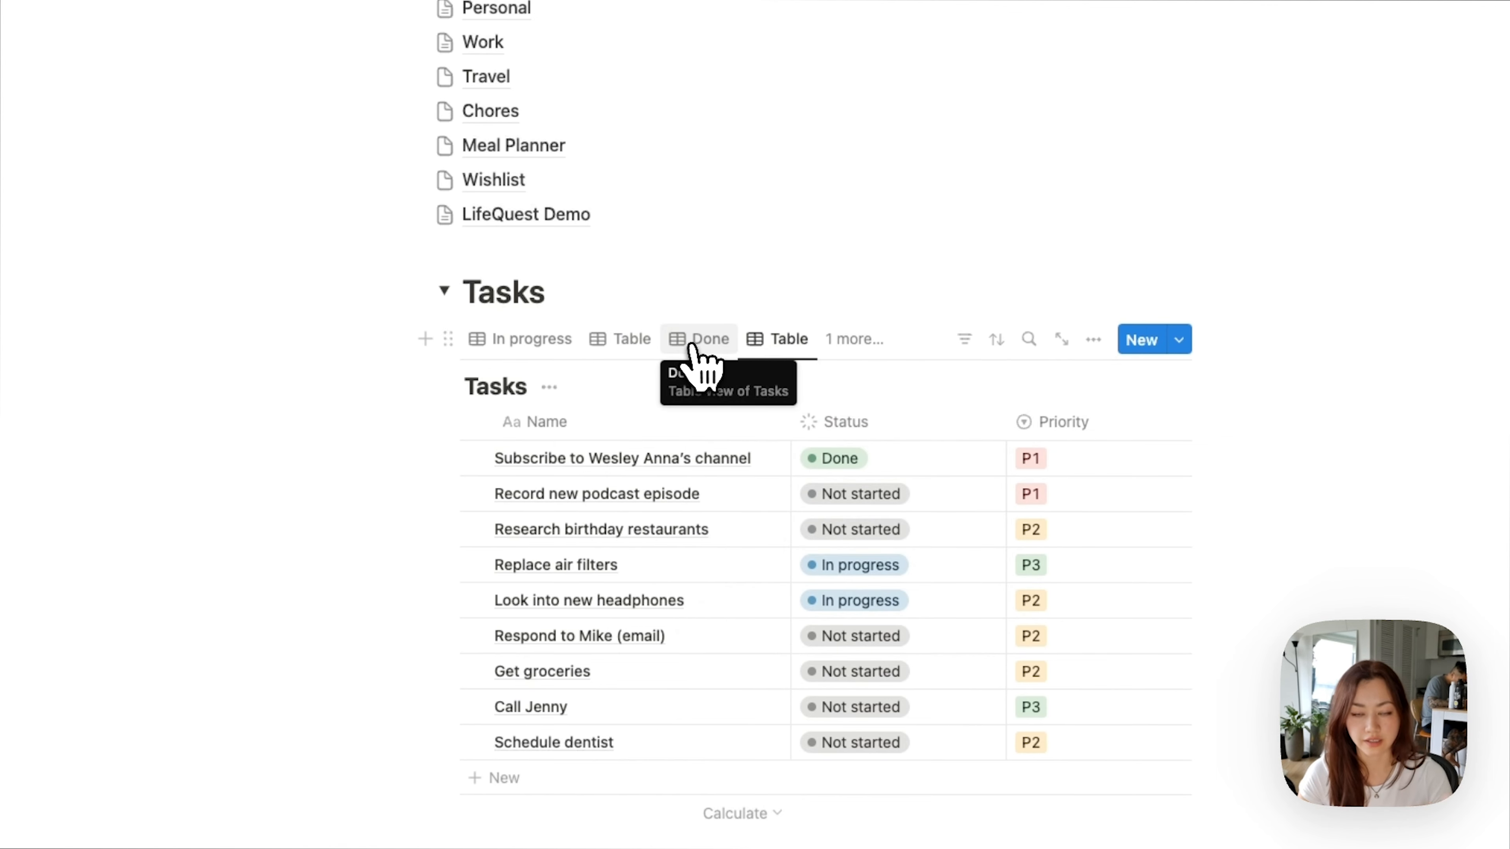
# Step: Clear the name of the In progress view and give it the fast-forward icon
pyautogui.click(536, 348)
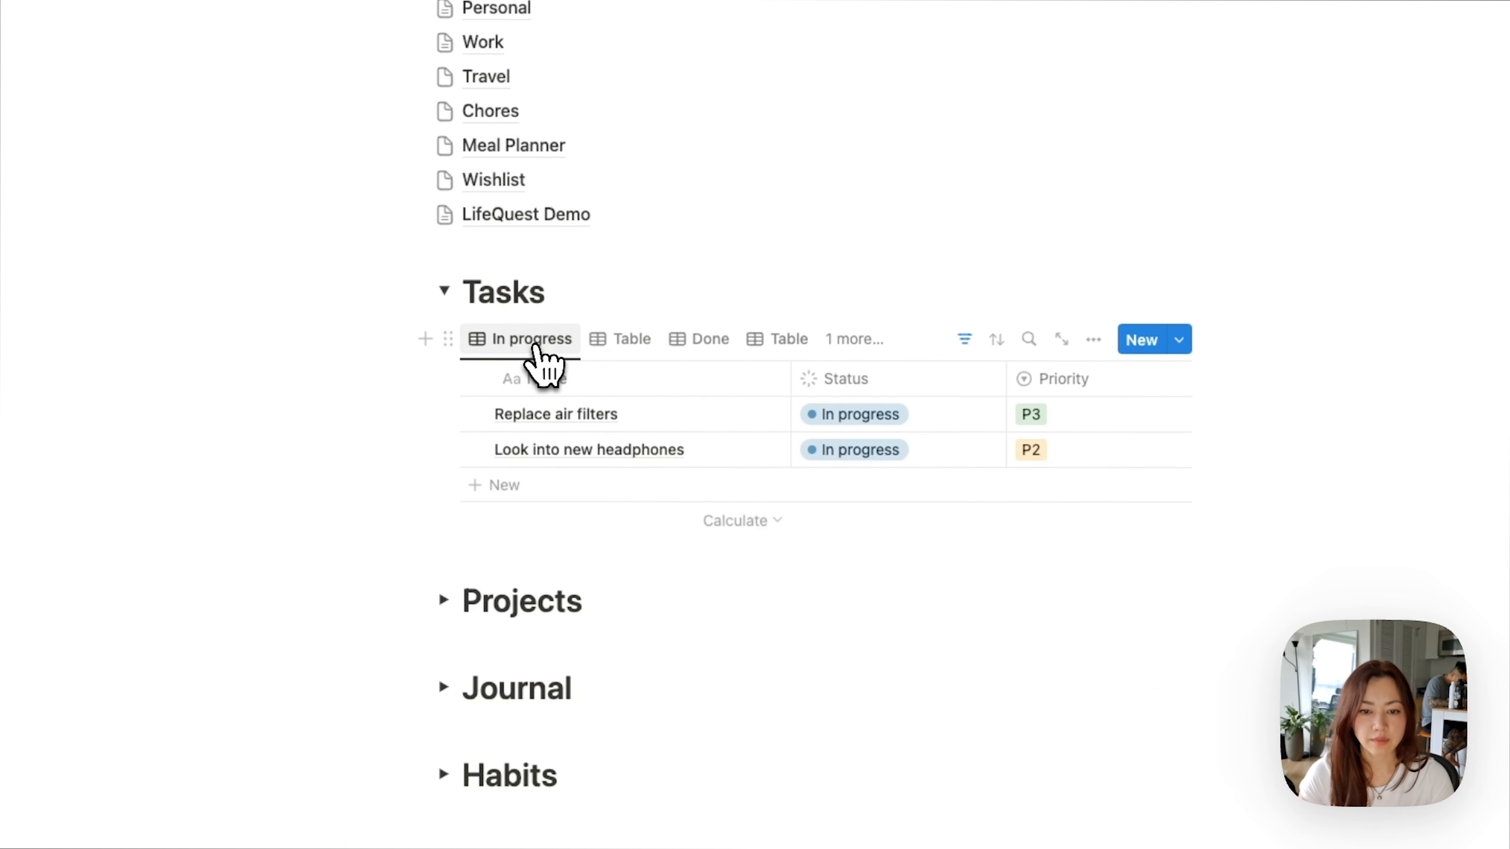
pyautogui.click(537, 348)
pyautogui.click(541, 384)
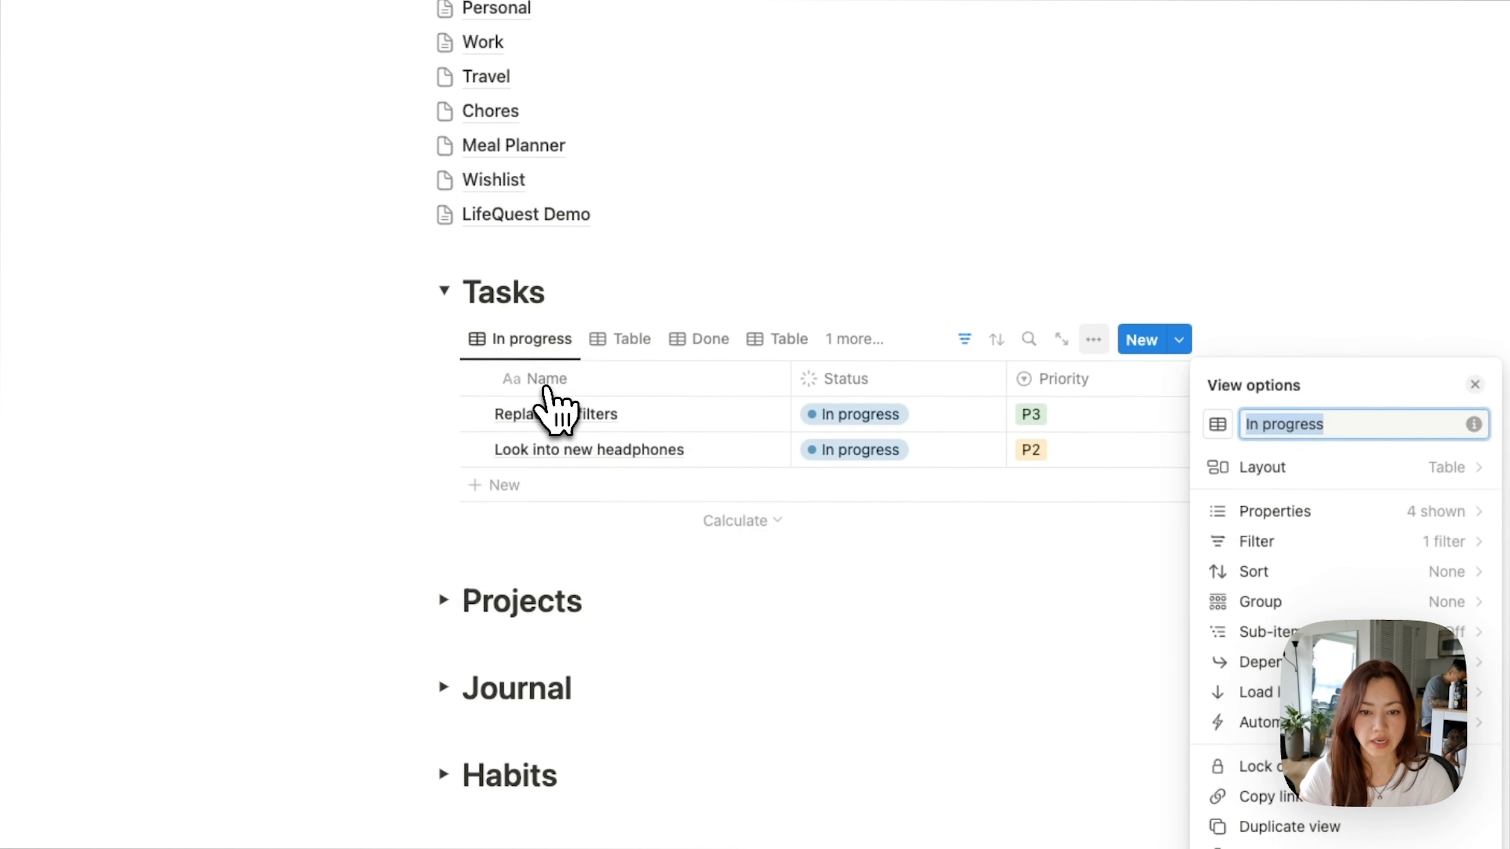
pyautogui.press('BackSpace')
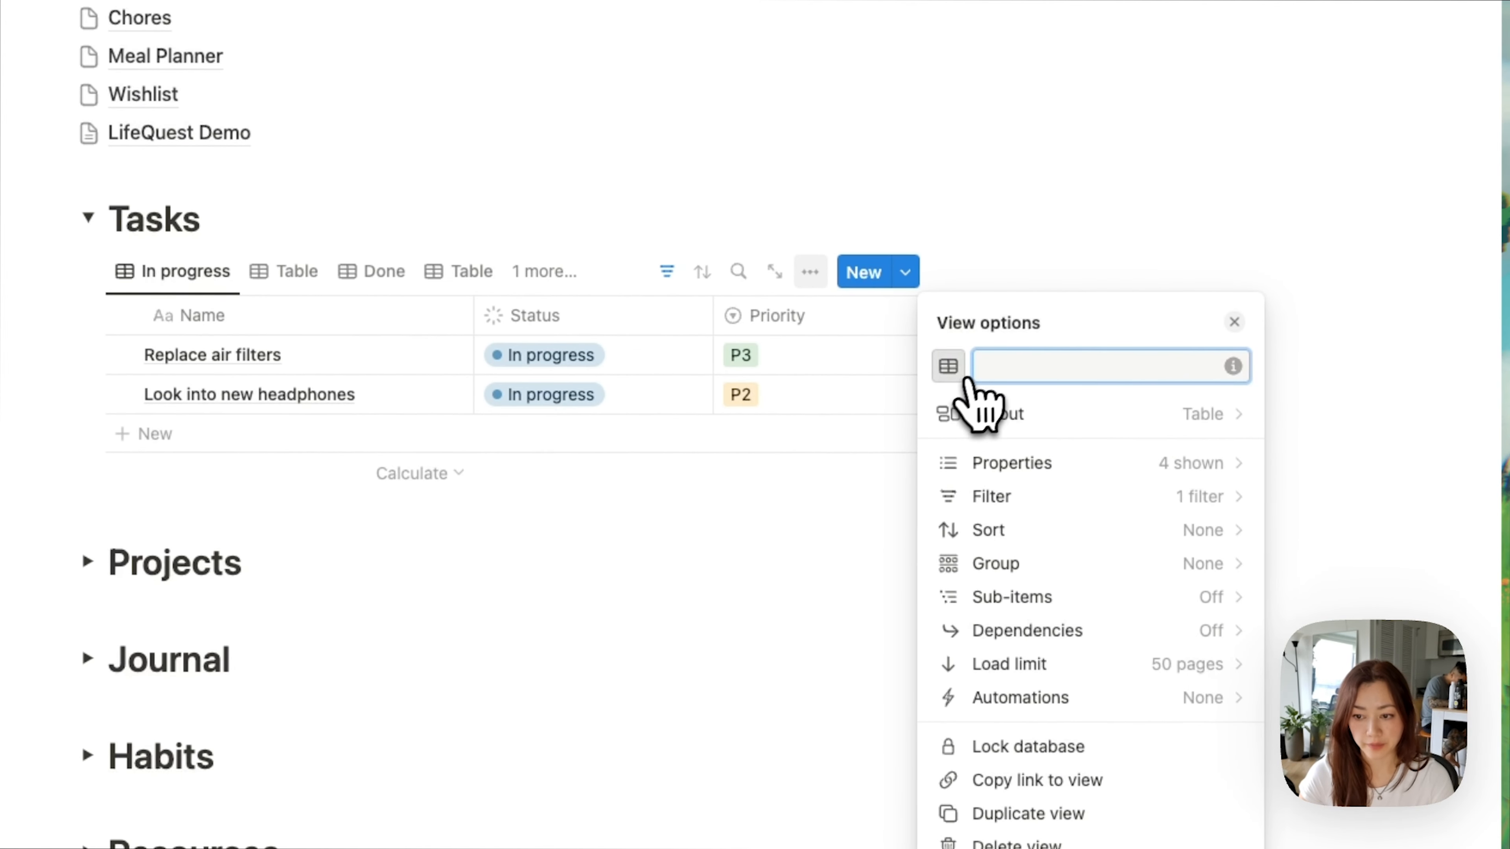
pyautogui.click(950, 367)
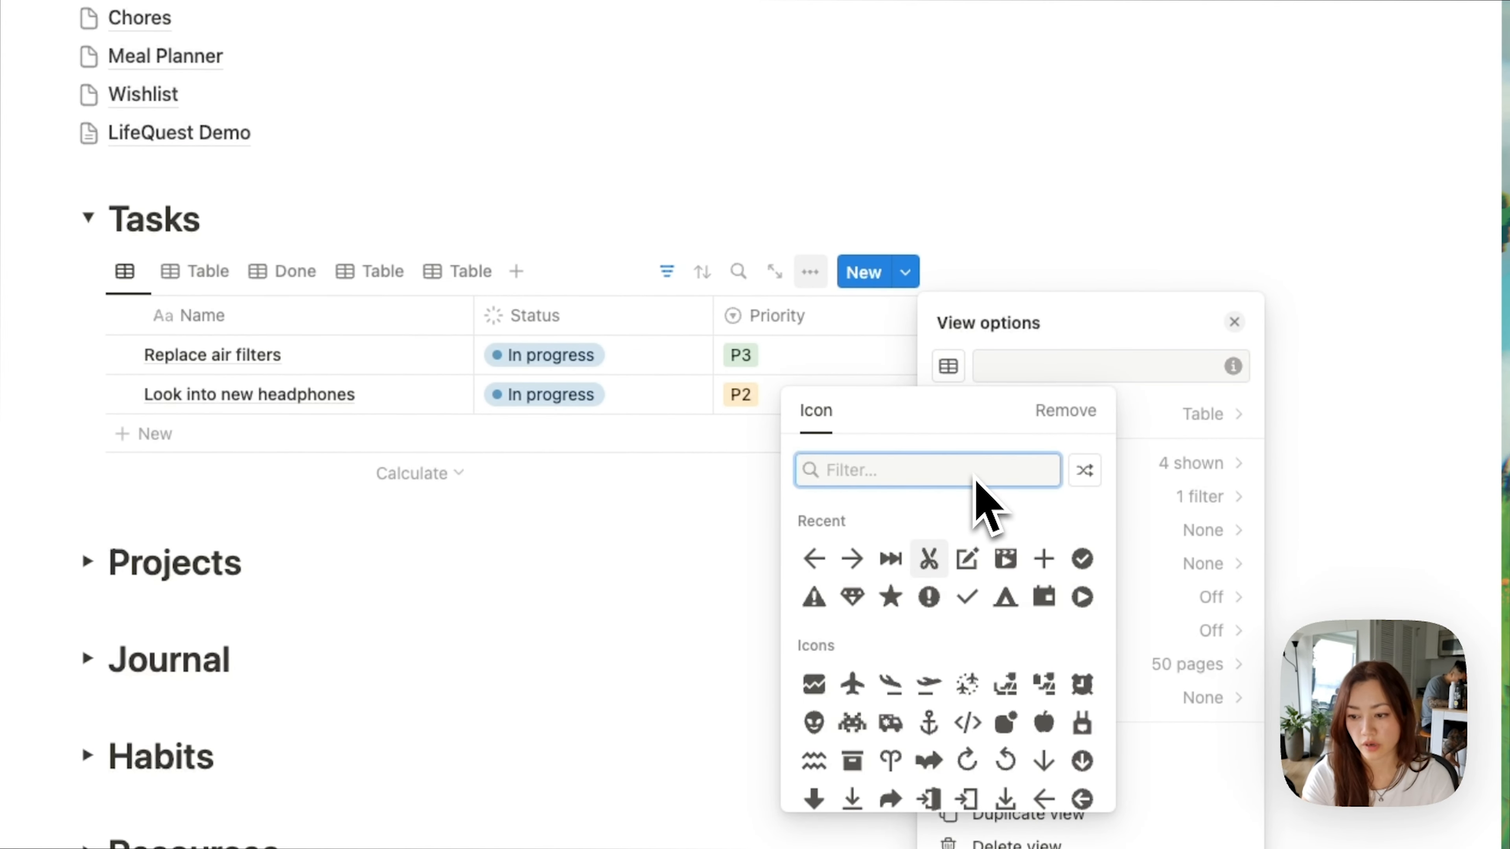
pyautogui.click(890, 559)
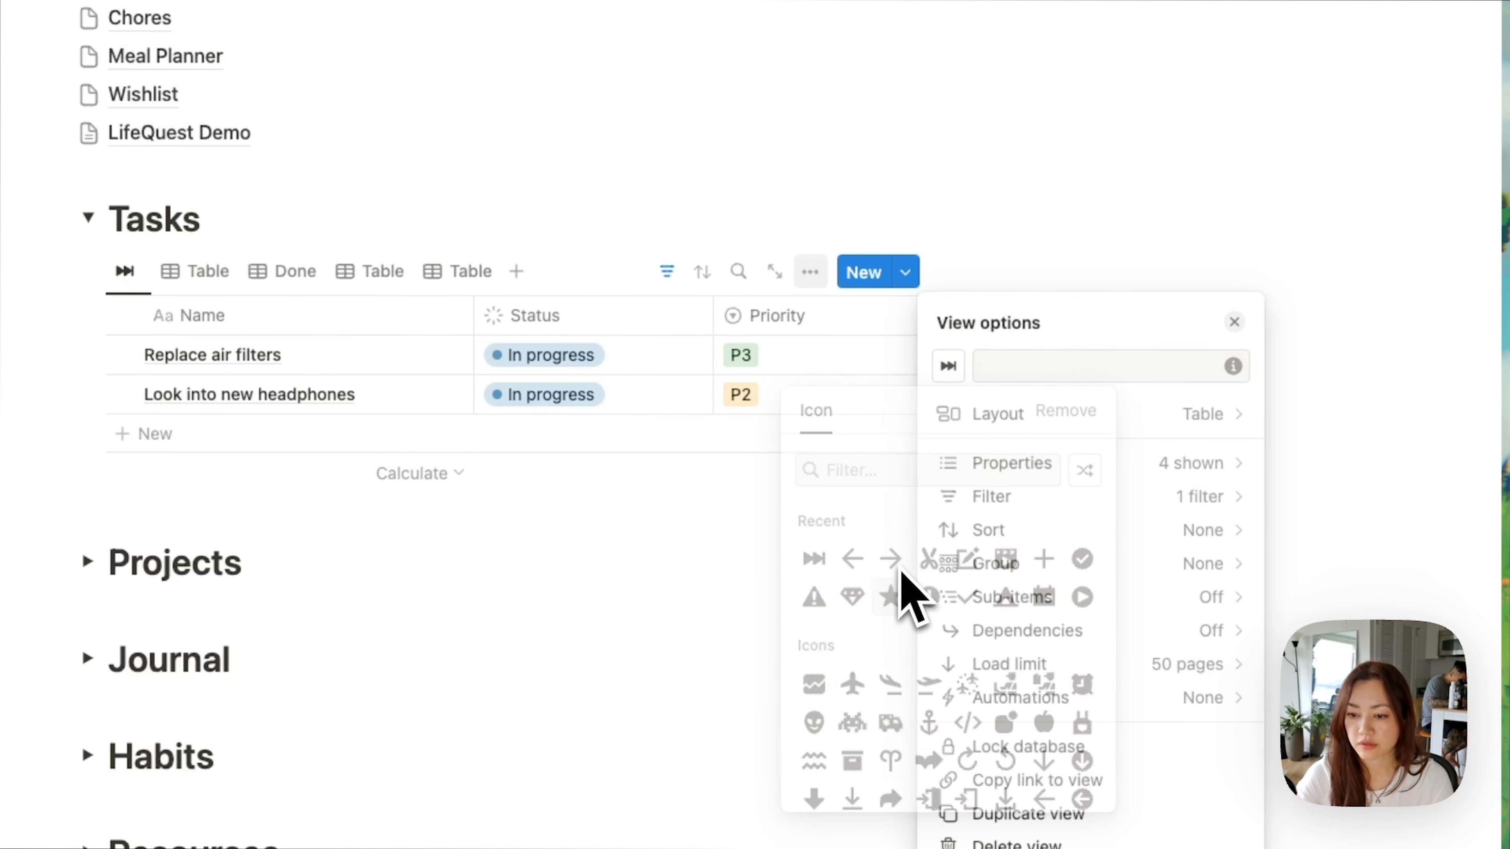
pyautogui.click(146, 350)
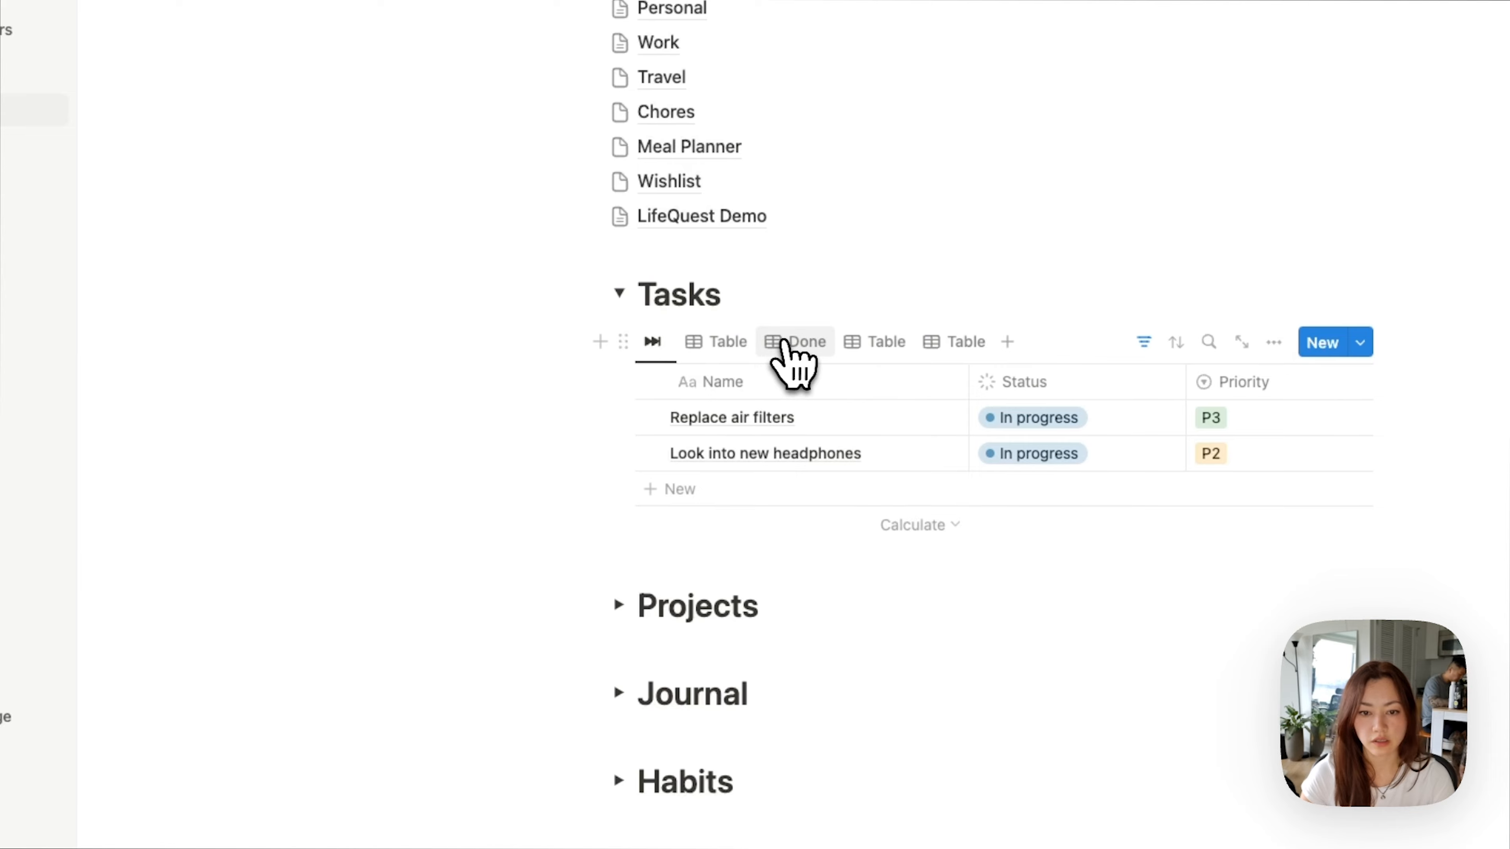
# Step: Replace the Done view's name with a checkmark icon and move the view directly after the fast-forward icon view
pyautogui.rightClick(787, 353)
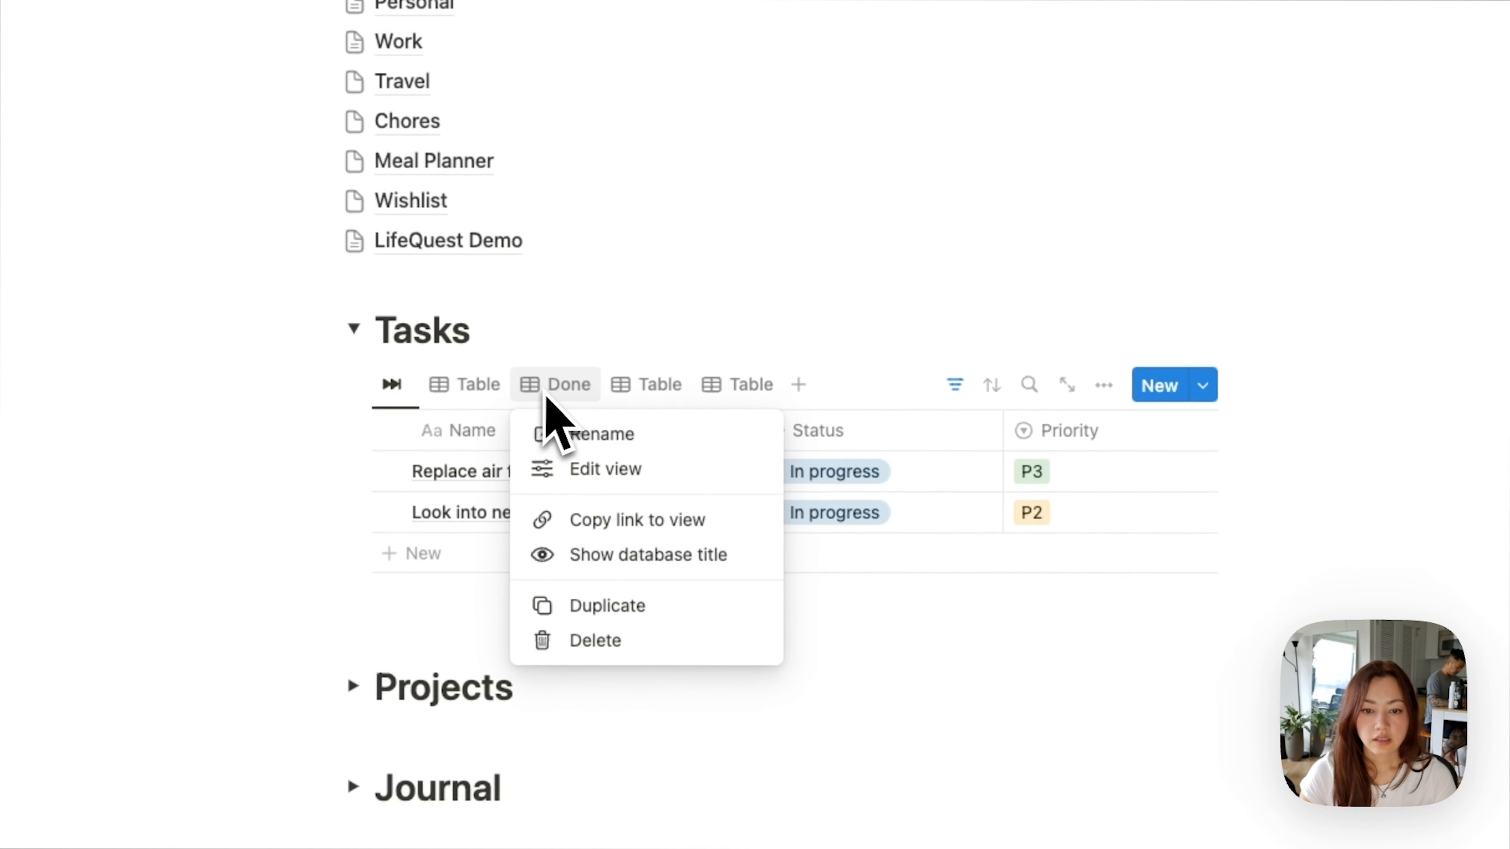
pyautogui.click(595, 434)
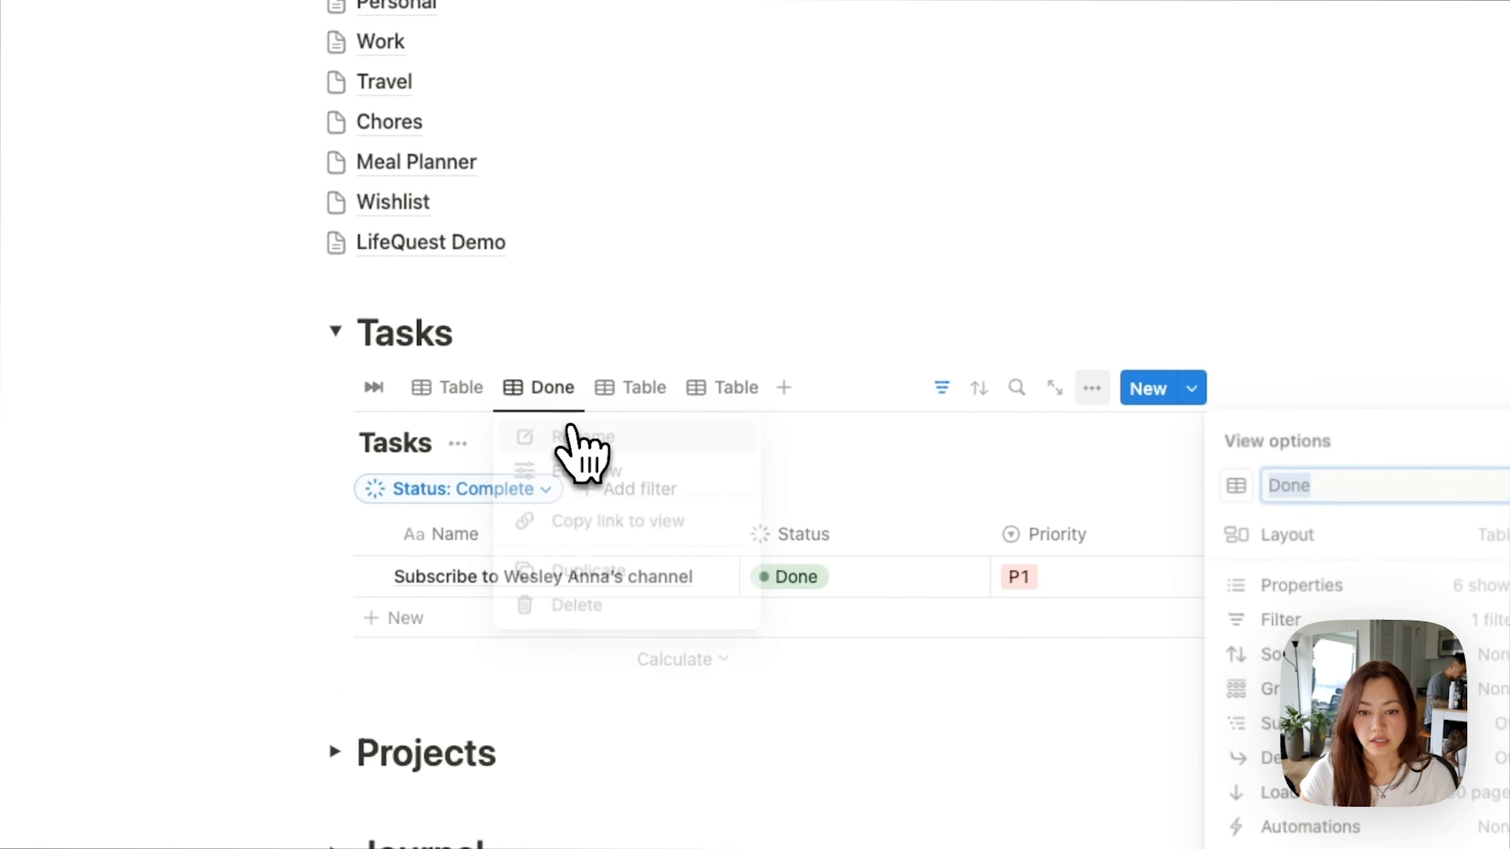
pyautogui.press('BackSpace')
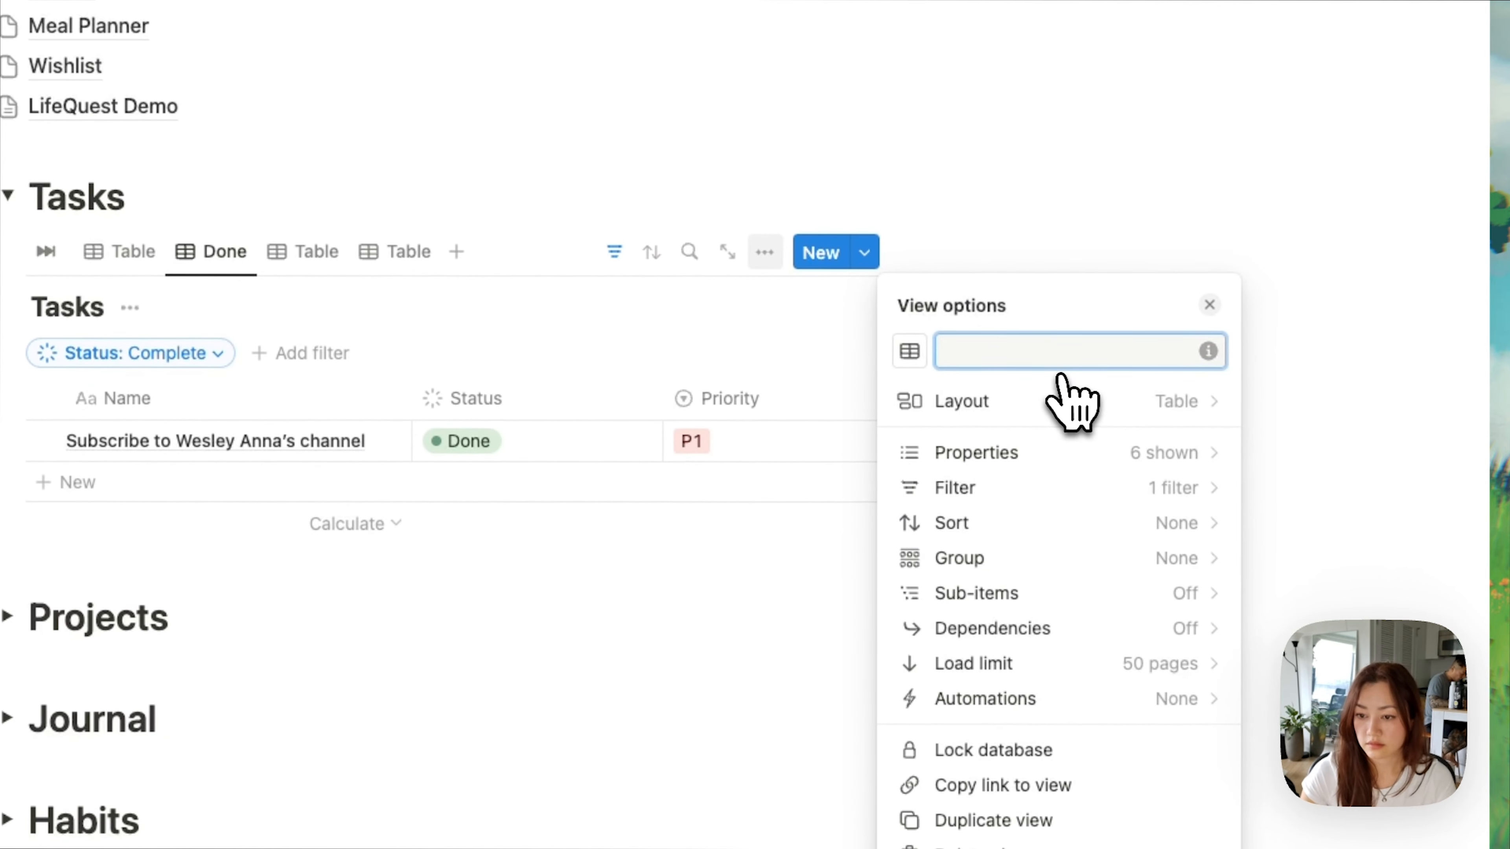
pyautogui.click(910, 352)
pyautogui.write('chec')
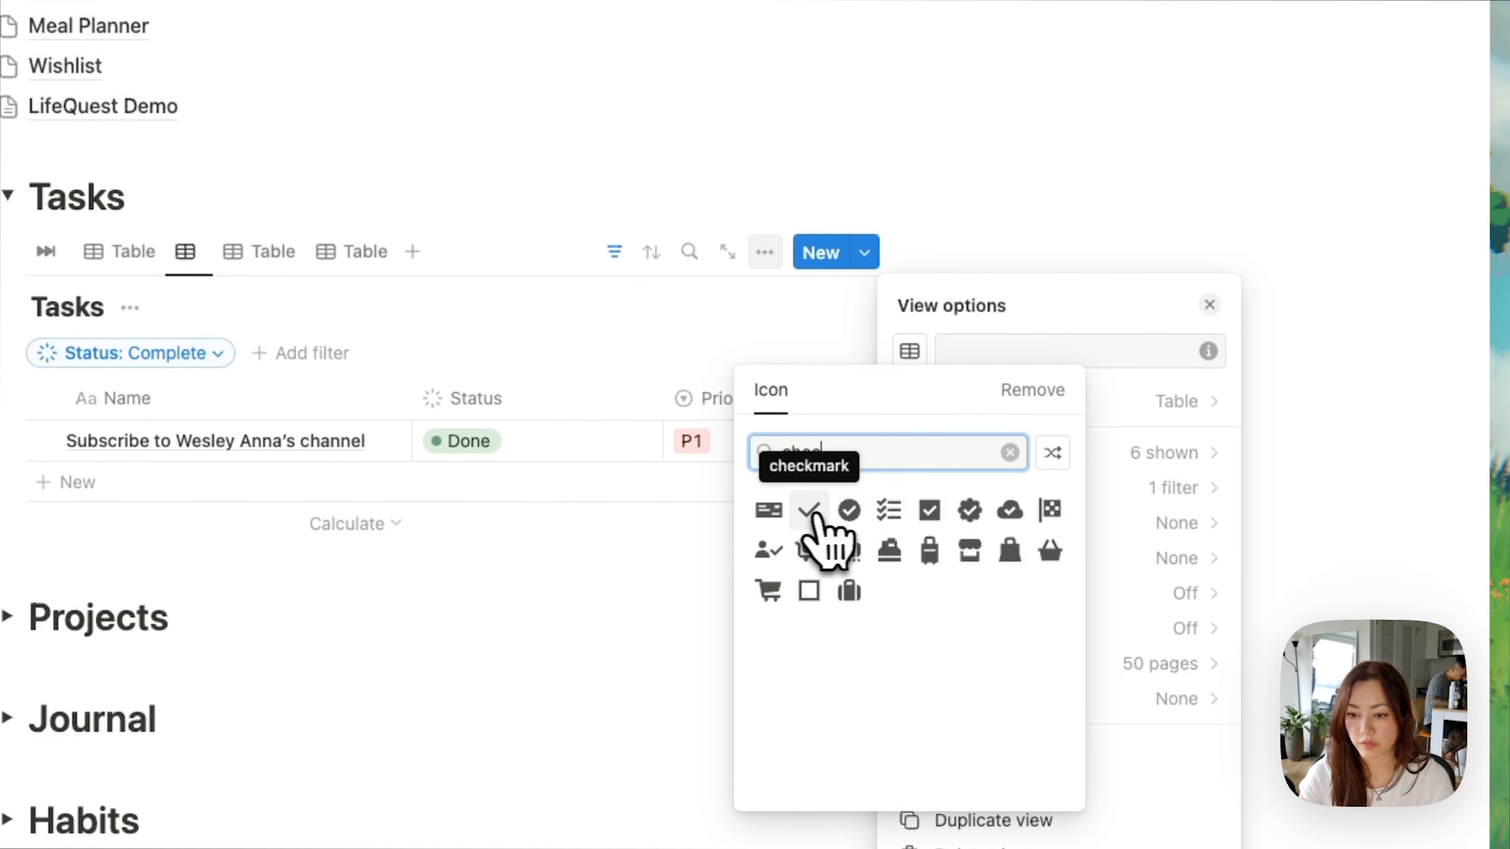
pyautogui.click(811, 513)
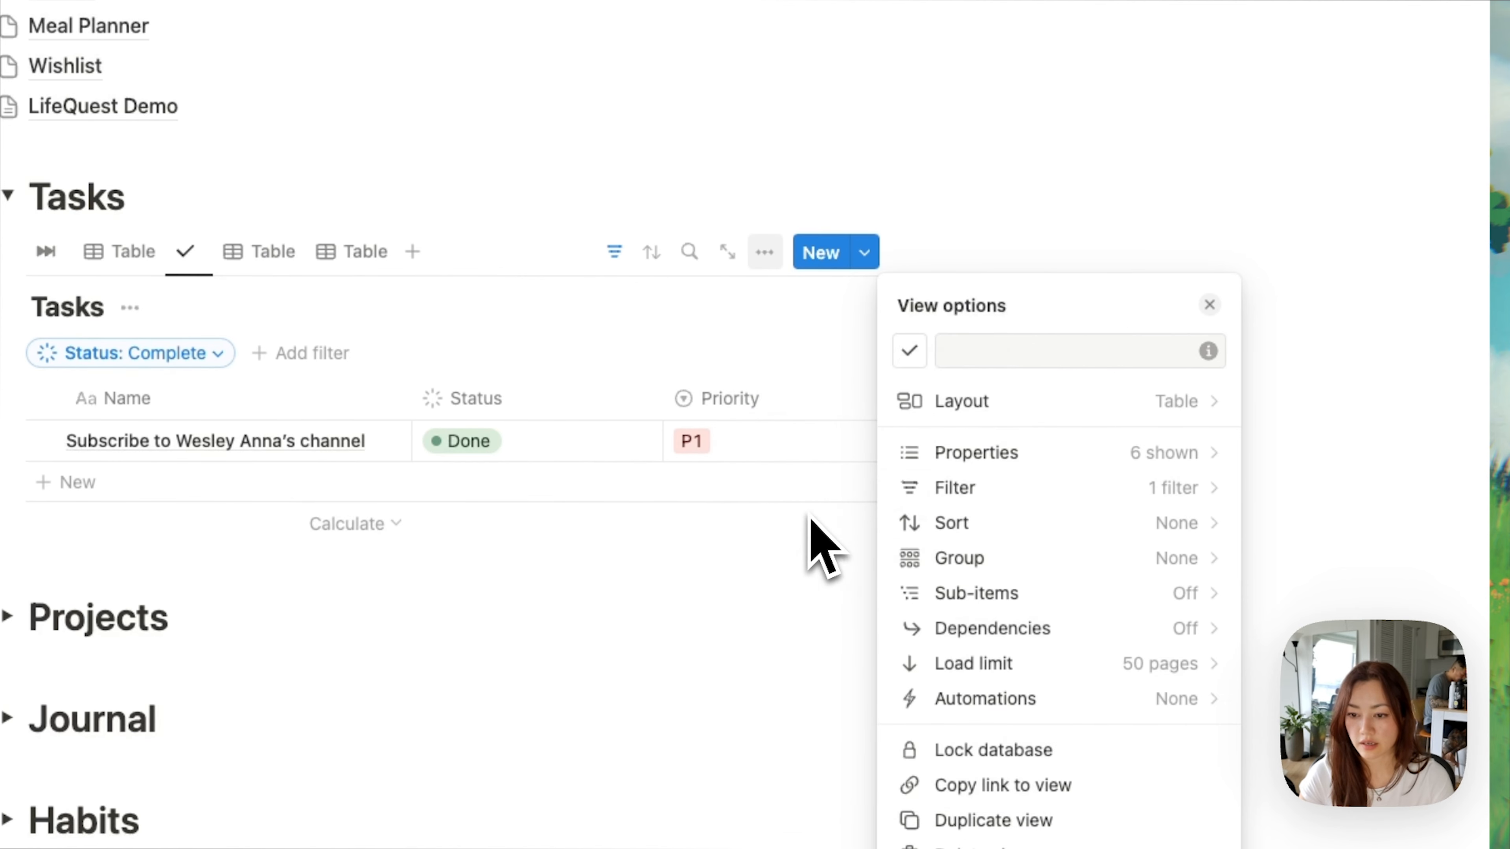
pyautogui.press('Escape')
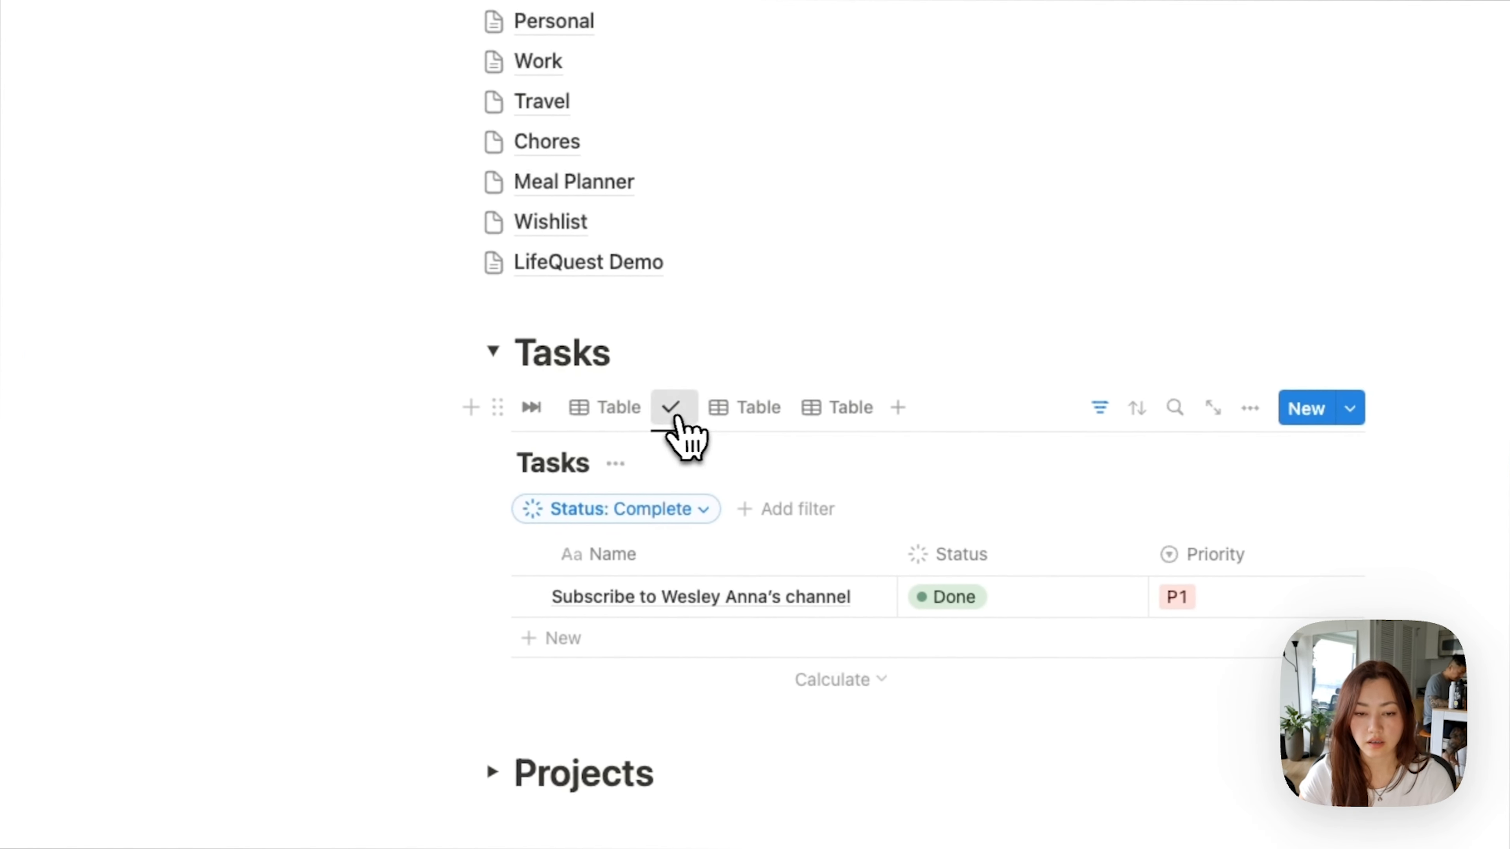
pyautogui.moveTo(677, 417); pyautogui.dragTo(606, 432)
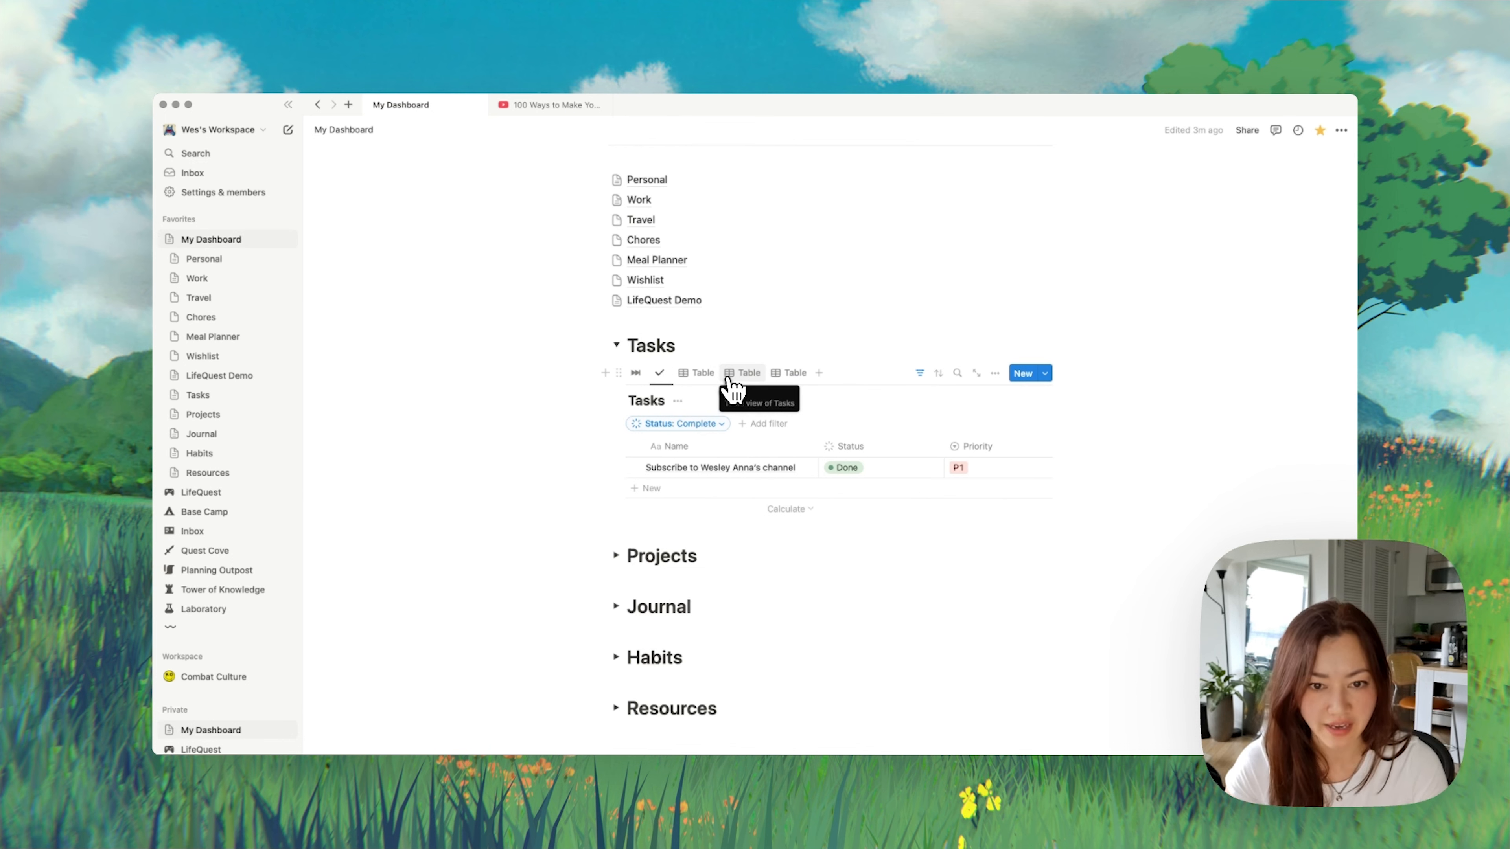
# Step: In the Tasks fast-forward view, rename the Name property to Task and give it the checklist icon
pyautogui.click(637, 373)
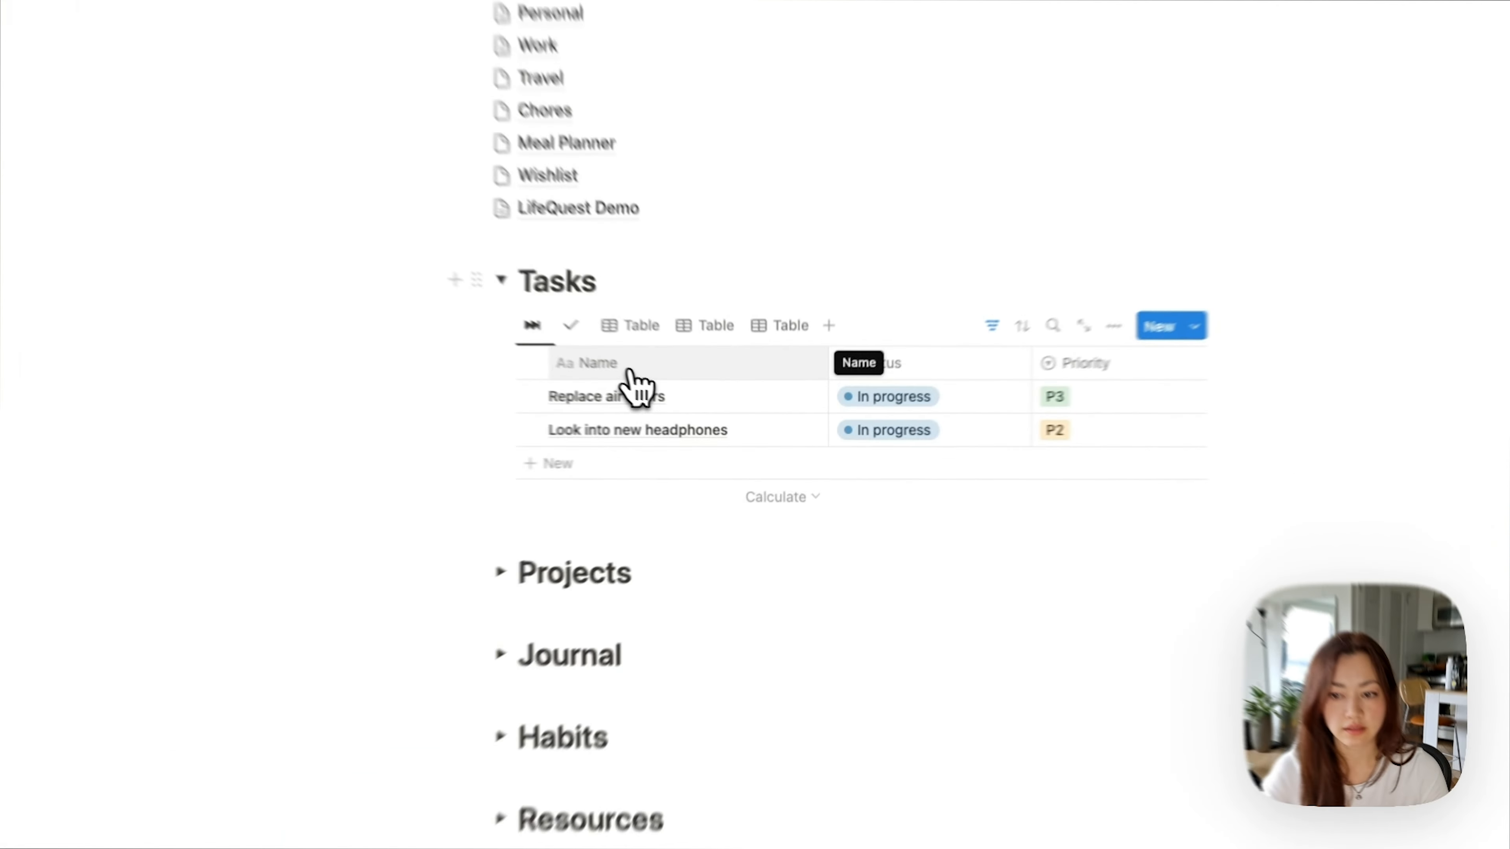
pyautogui.click(697, 398)
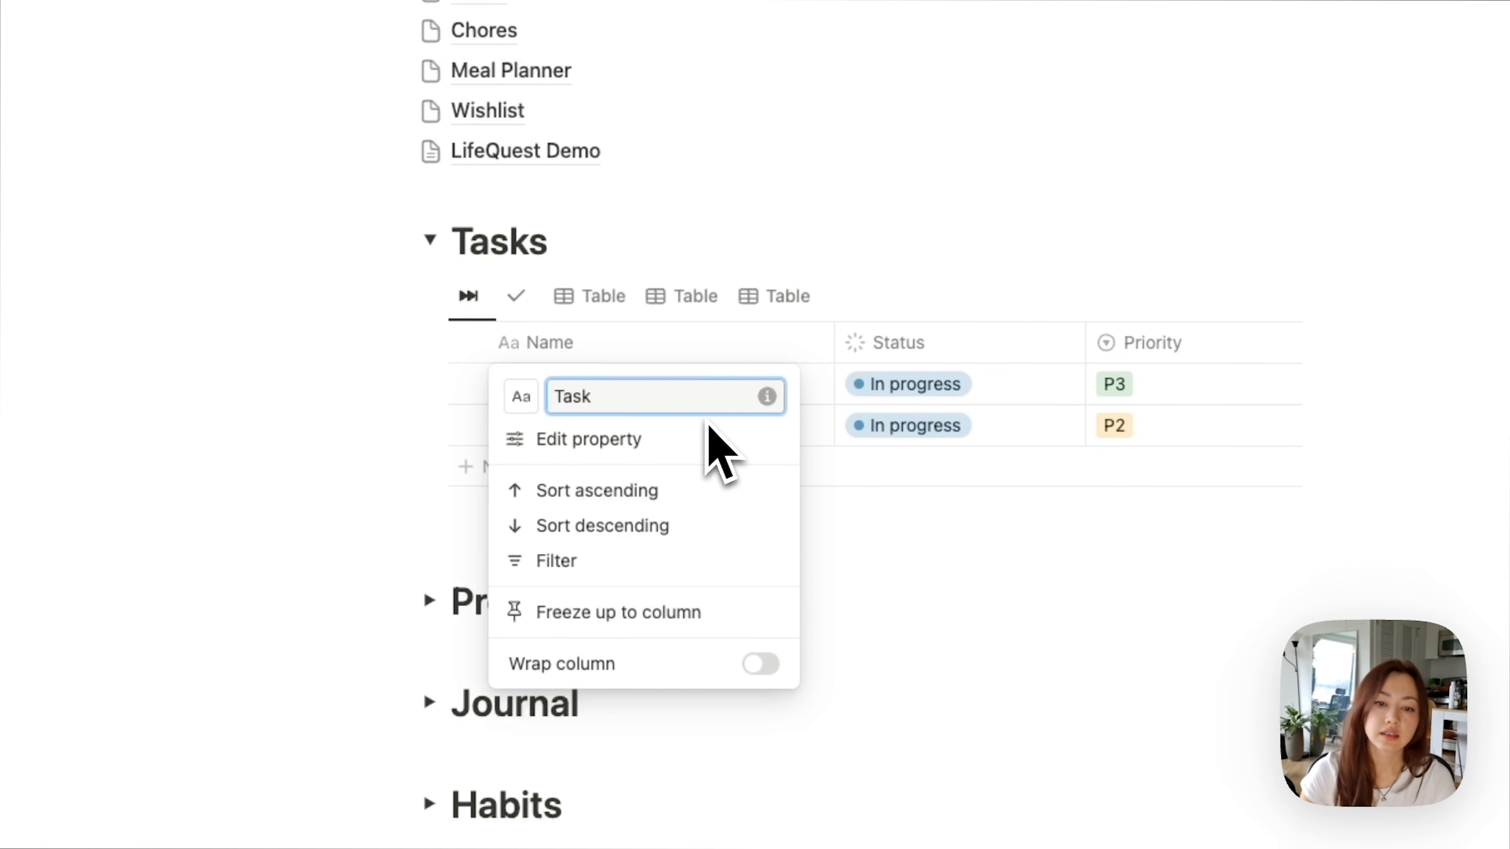
pyautogui.click(523, 399)
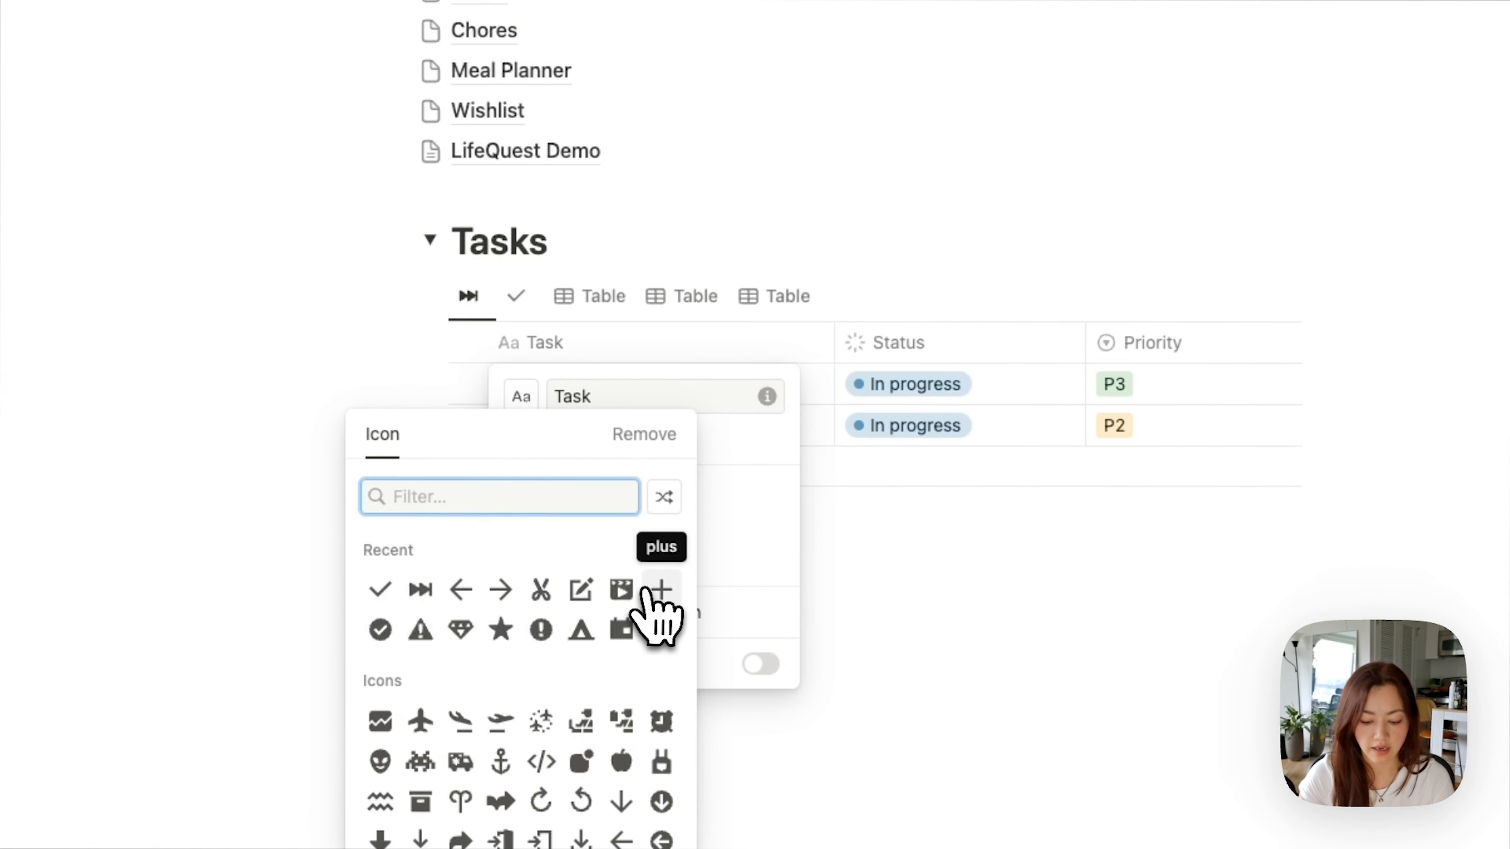
pyautogui.write('chec')
pyautogui.click(501, 554)
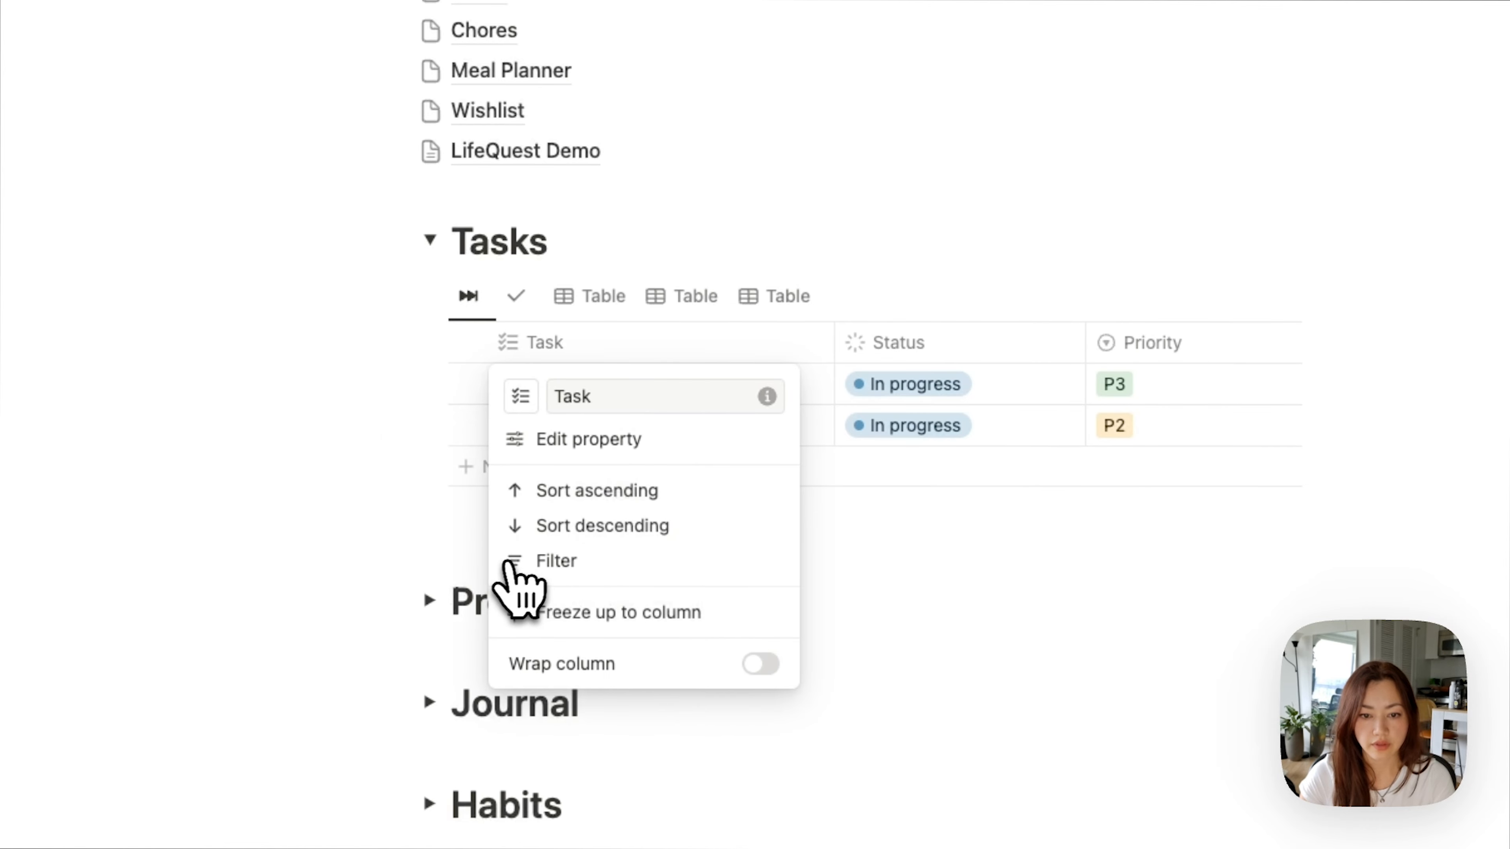
pyautogui.click(796, 277)
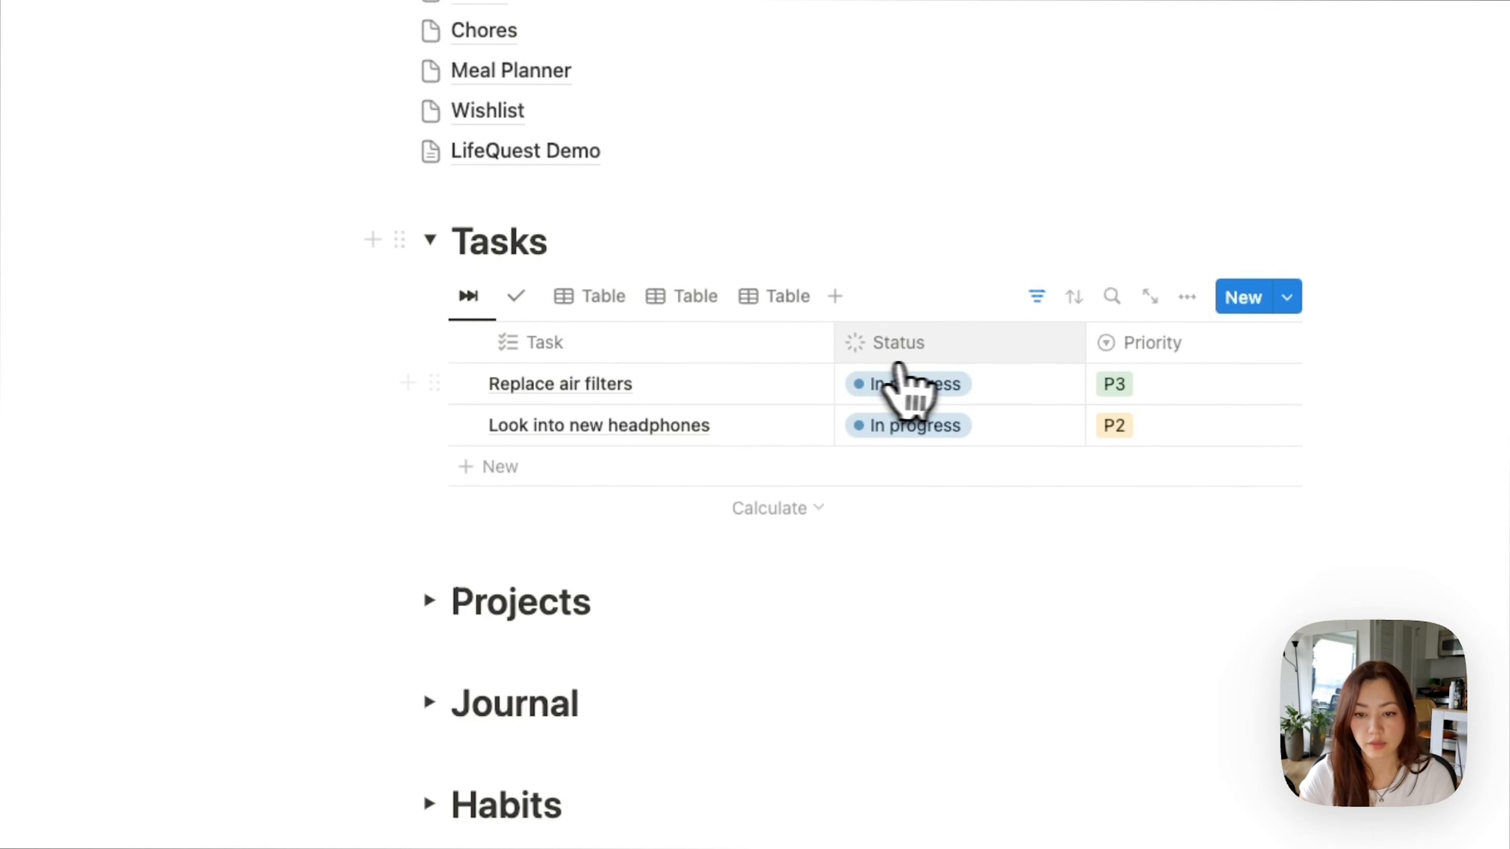
# Step: Change the icon of the Status property in the Tasks table to the checked checkbox
pyautogui.click(934, 348)
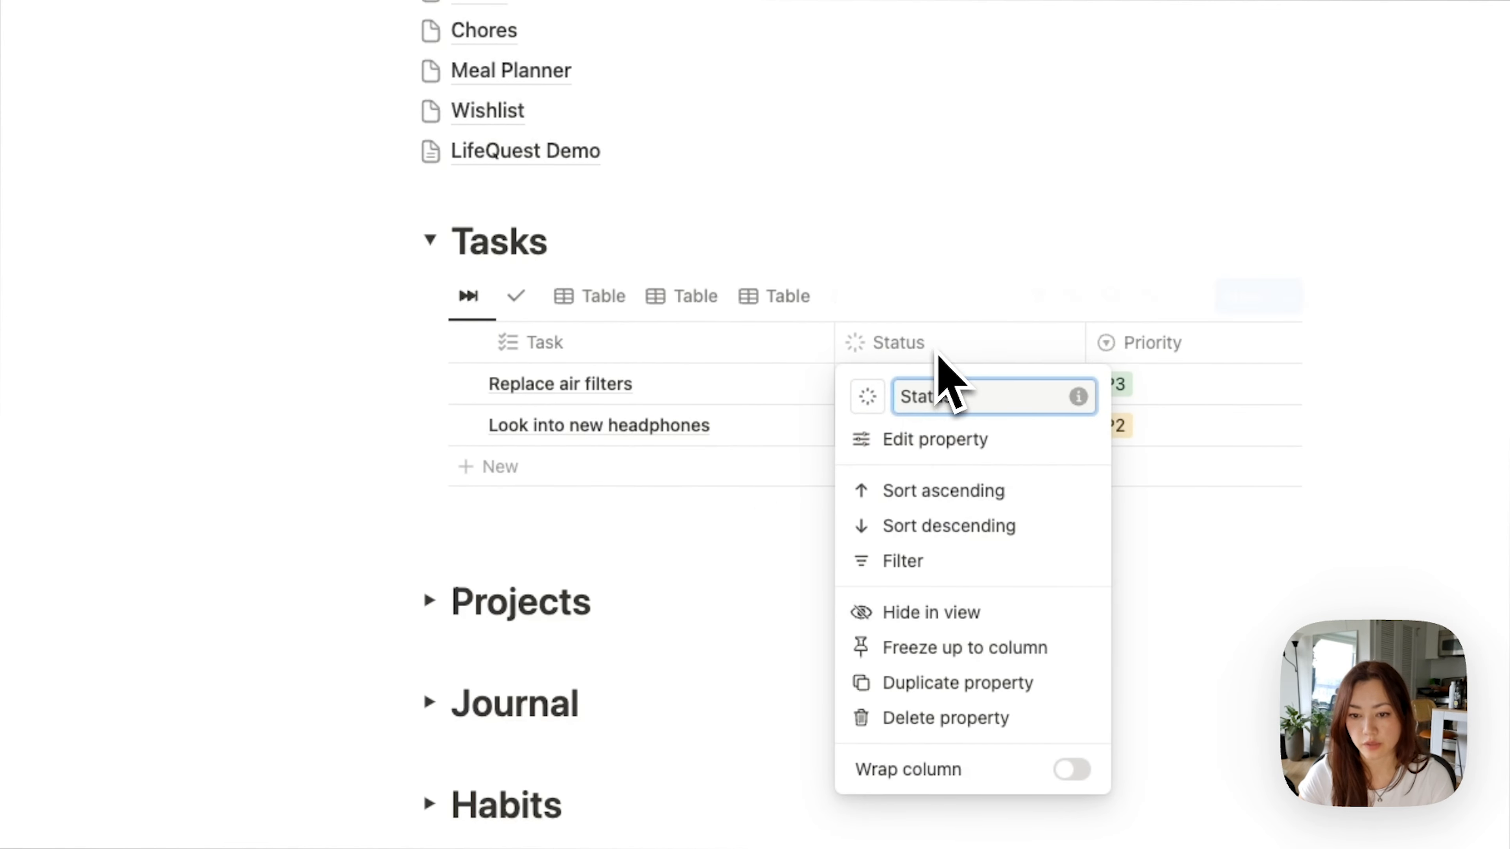
pyautogui.click(867, 397)
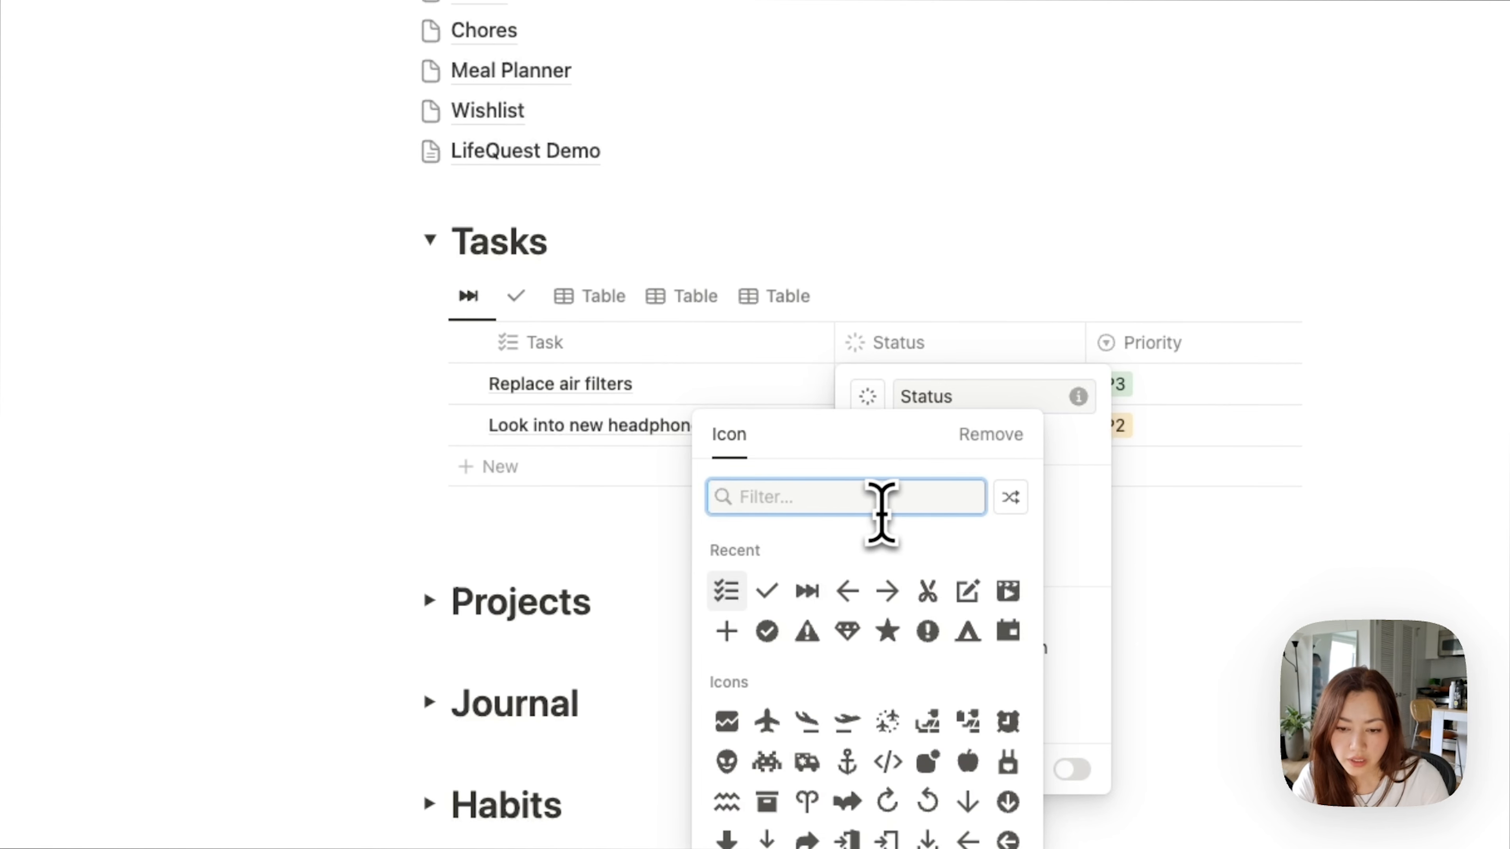
pyautogui.write('check')
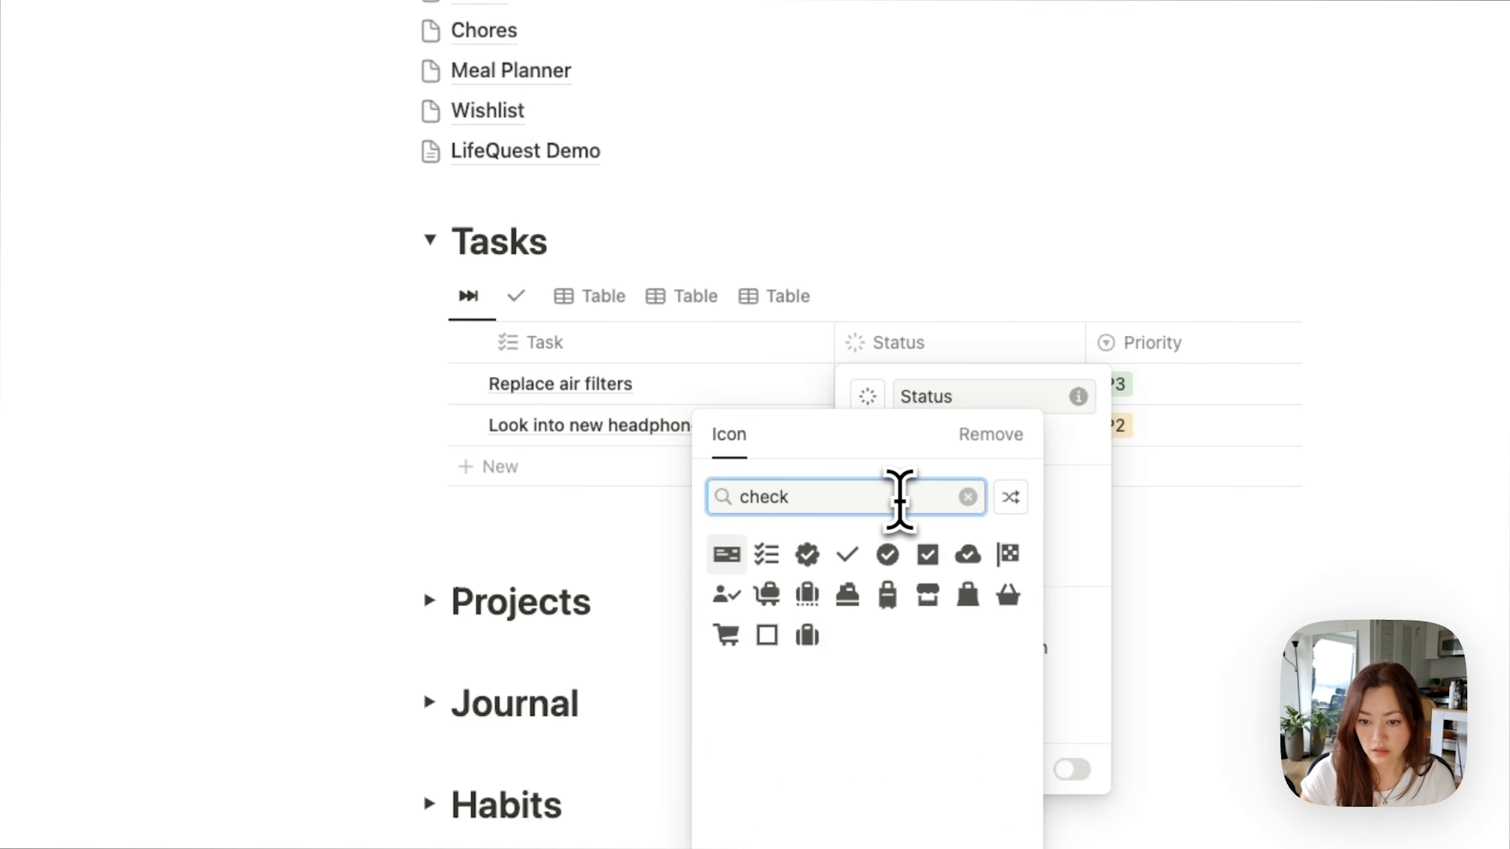
pyautogui.click(927, 555)
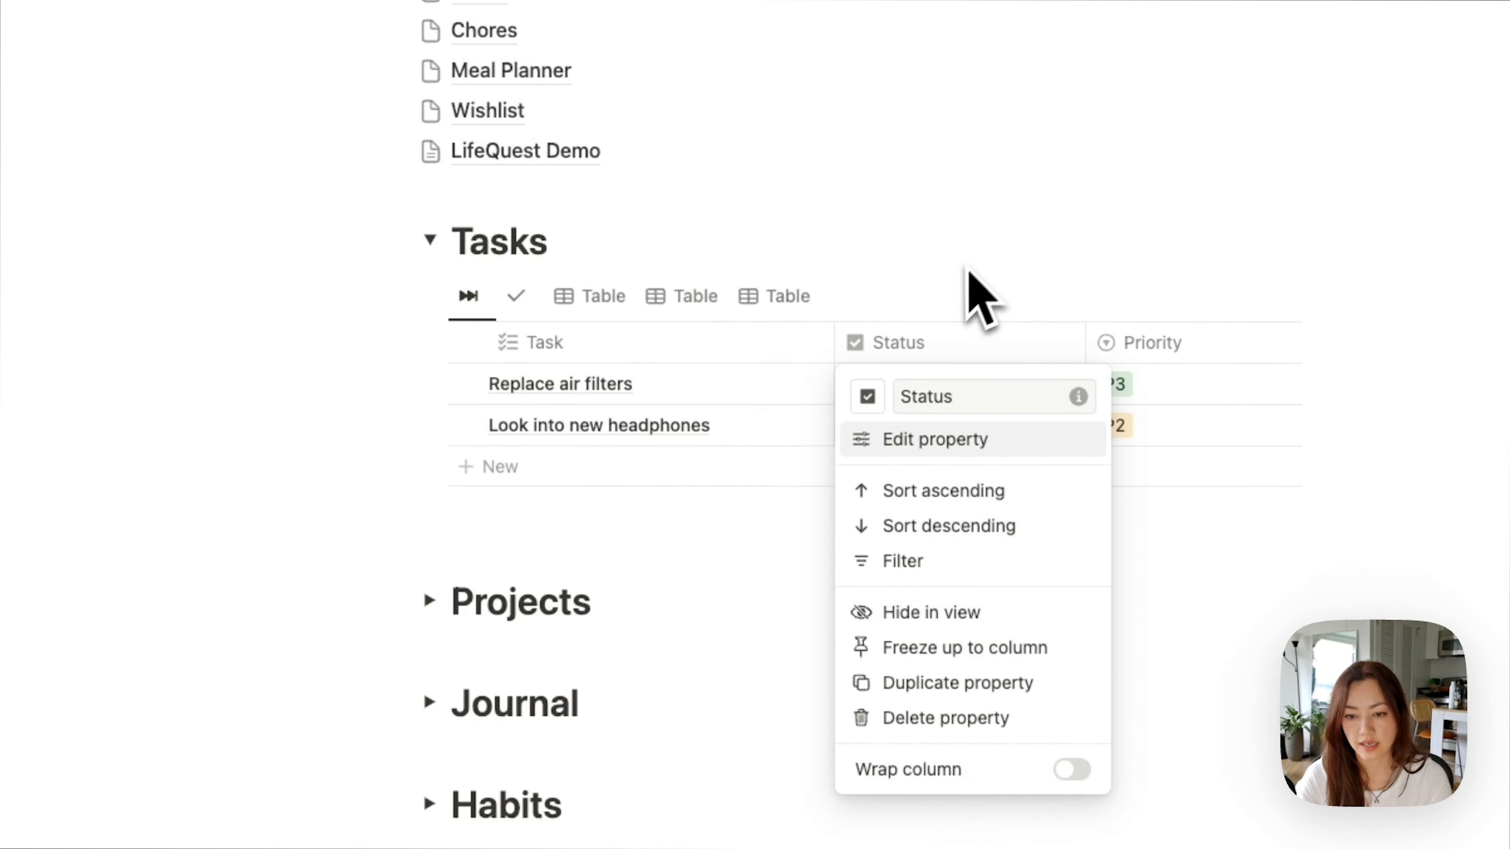
pyautogui.click(984, 282)
# Step: Change the icon of the Priority property in the Tasks table to the single exclamation mark
pyautogui.hscroll(4, 1162, 359)
pyautogui.click(945, 357)
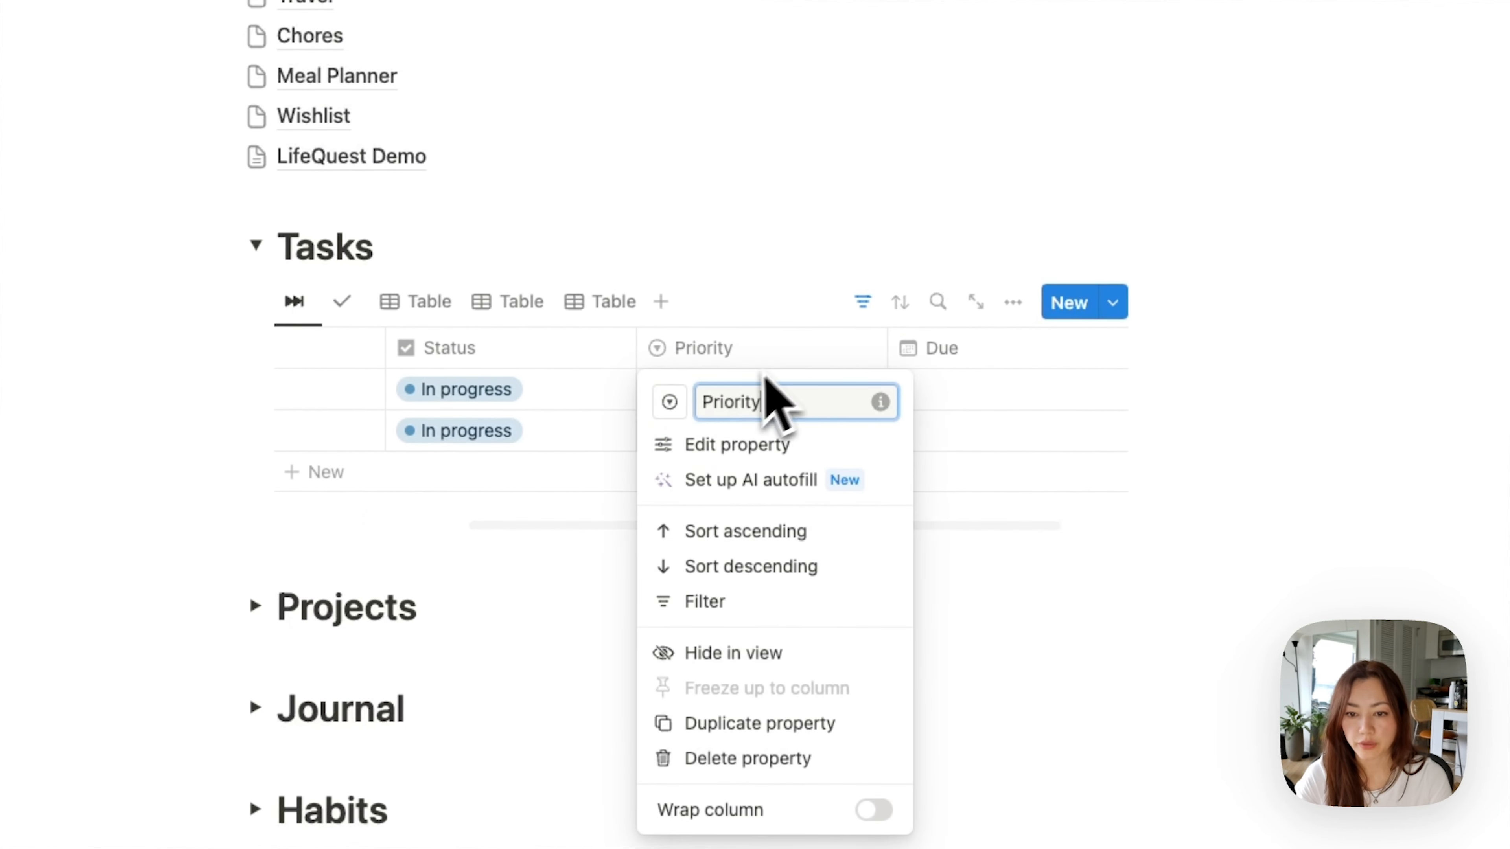
pyautogui.click(669, 402)
pyautogui.write('exc')
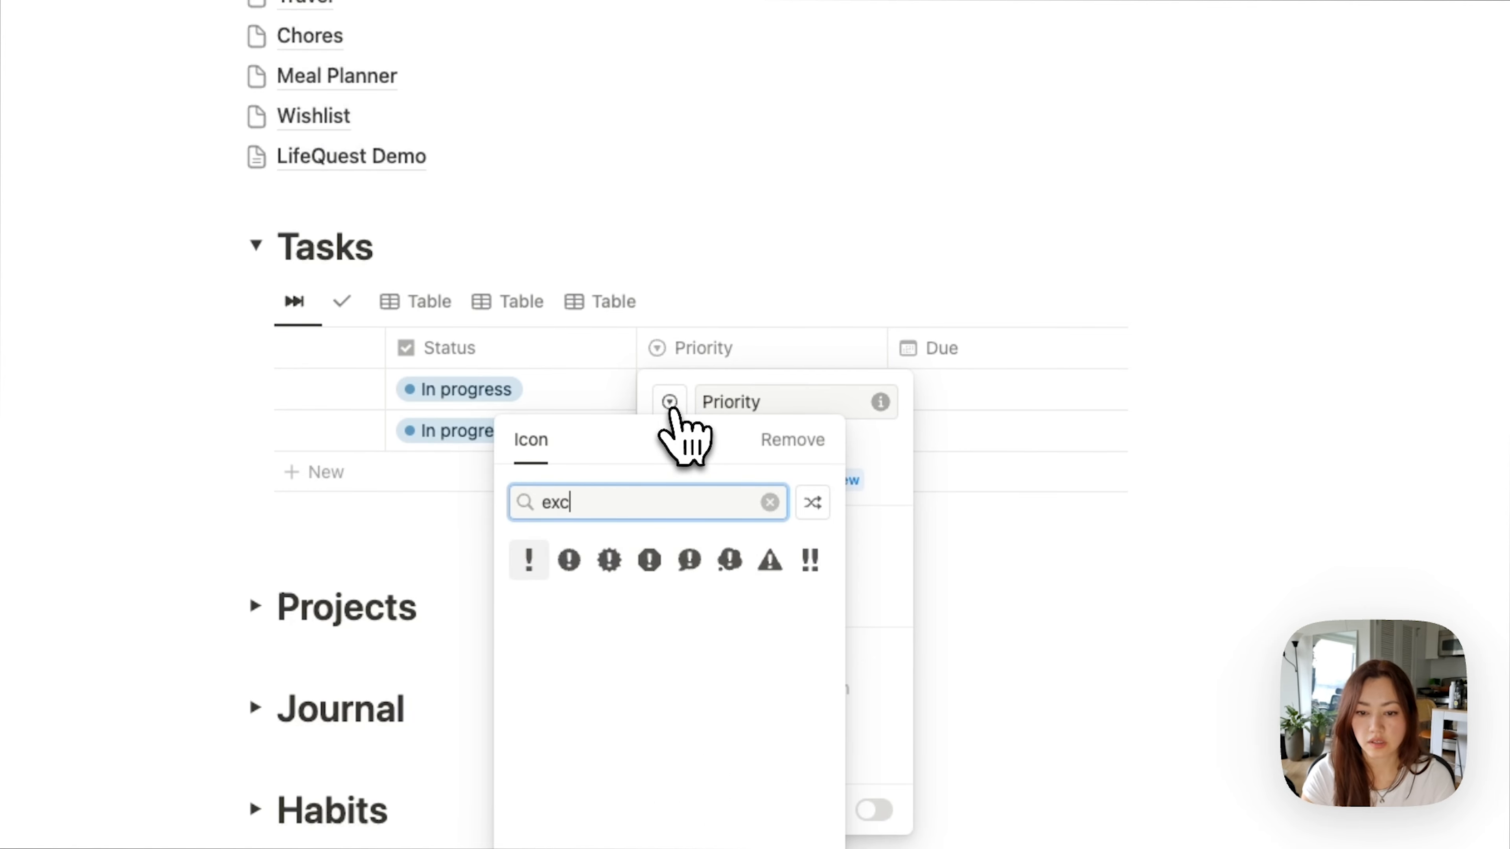
pyautogui.click(528, 559)
pyautogui.click(708, 338)
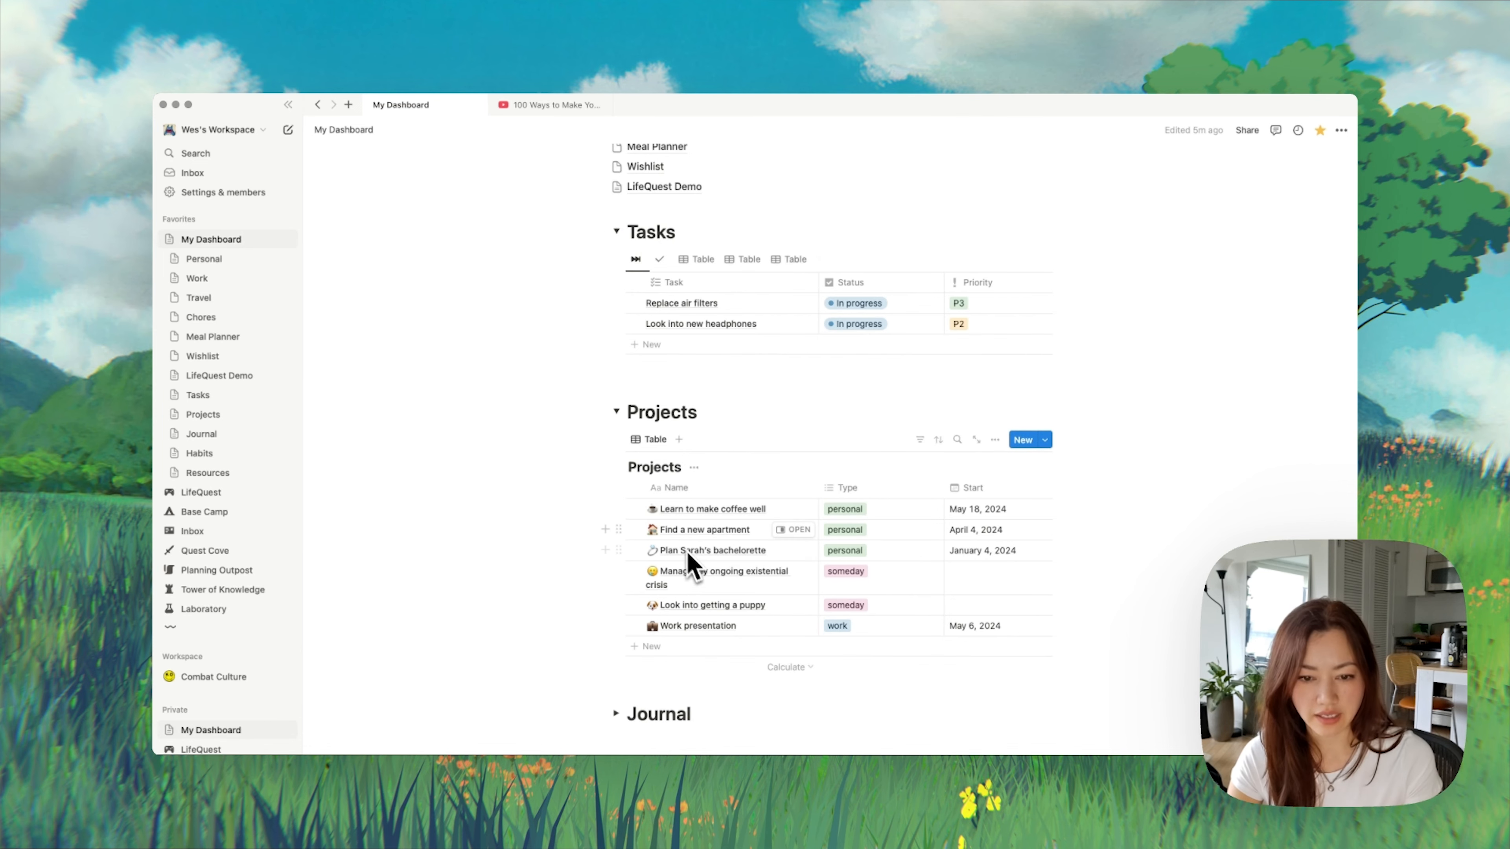
# Step: Select all six pages in the Projects table and replace their emojis with the dark gray star icon
pyautogui.moveTo(554, 499); pyautogui.dragTo(744, 626)
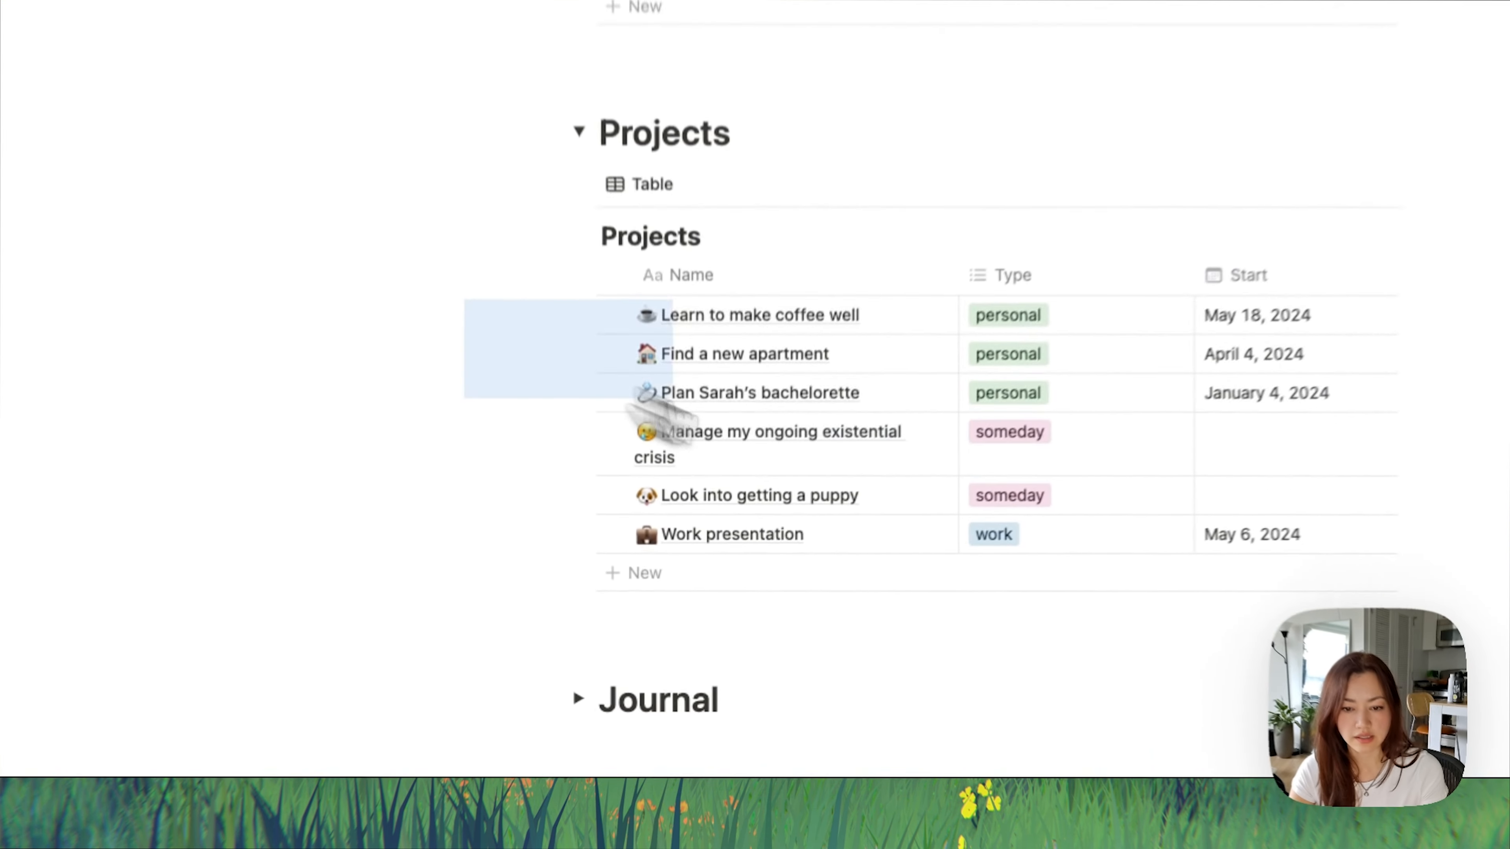
pyautogui.rightClick(721, 359)
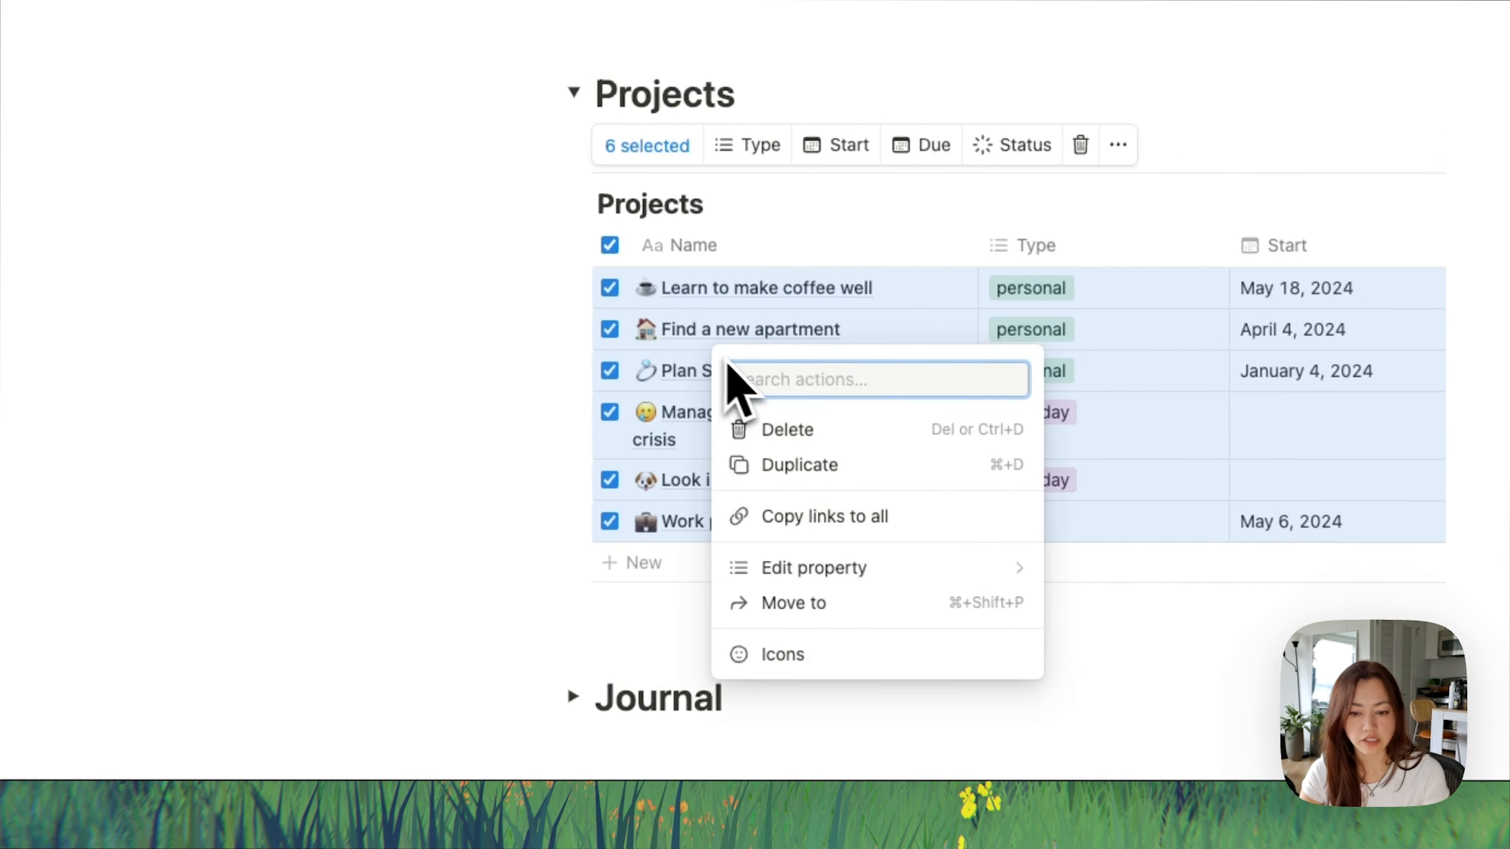
pyautogui.moveTo(964, 583)
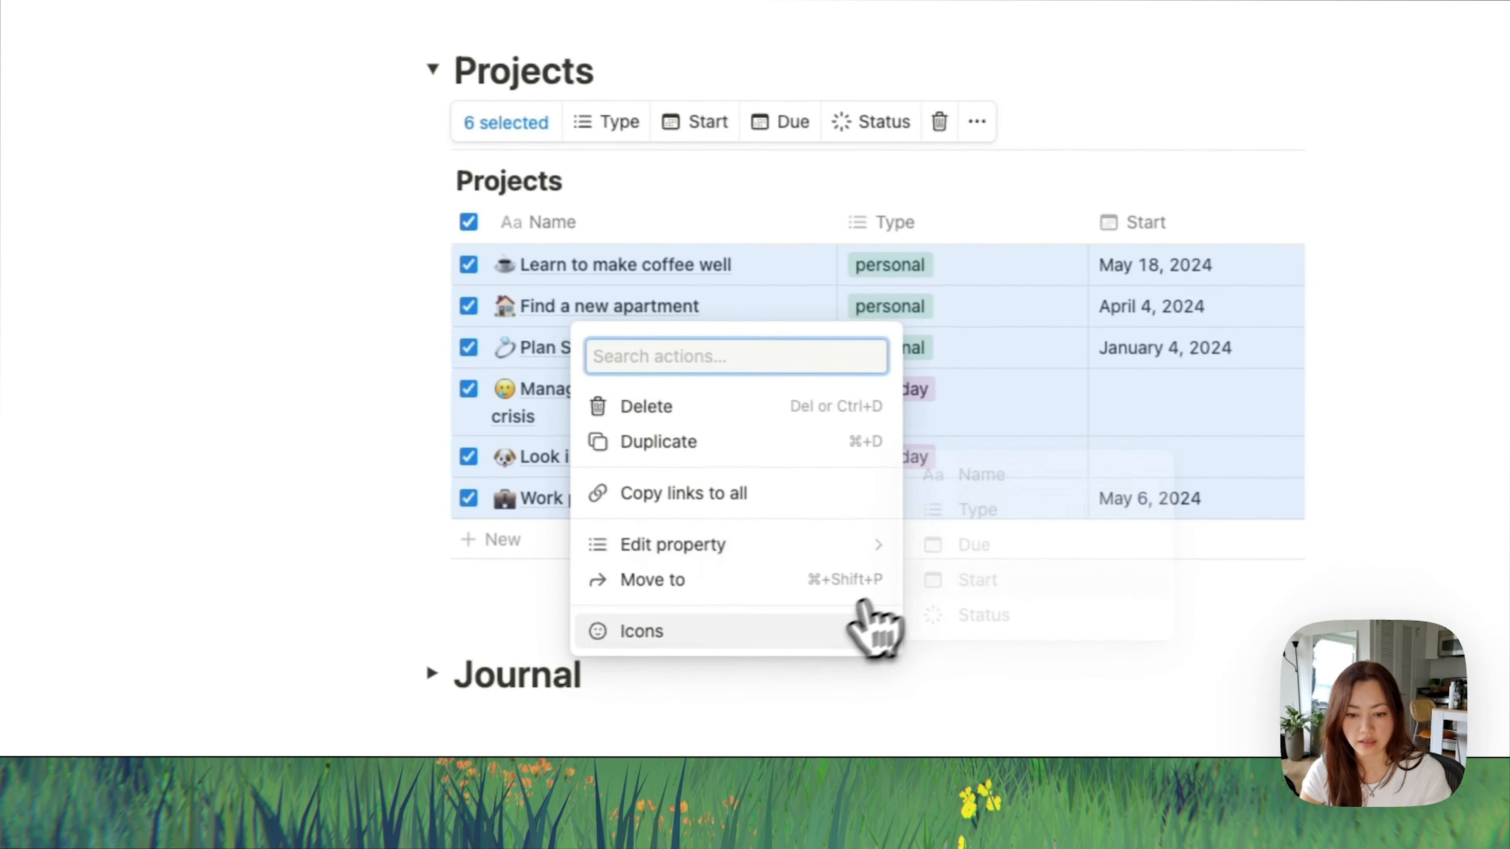
pyautogui.click(967, 654)
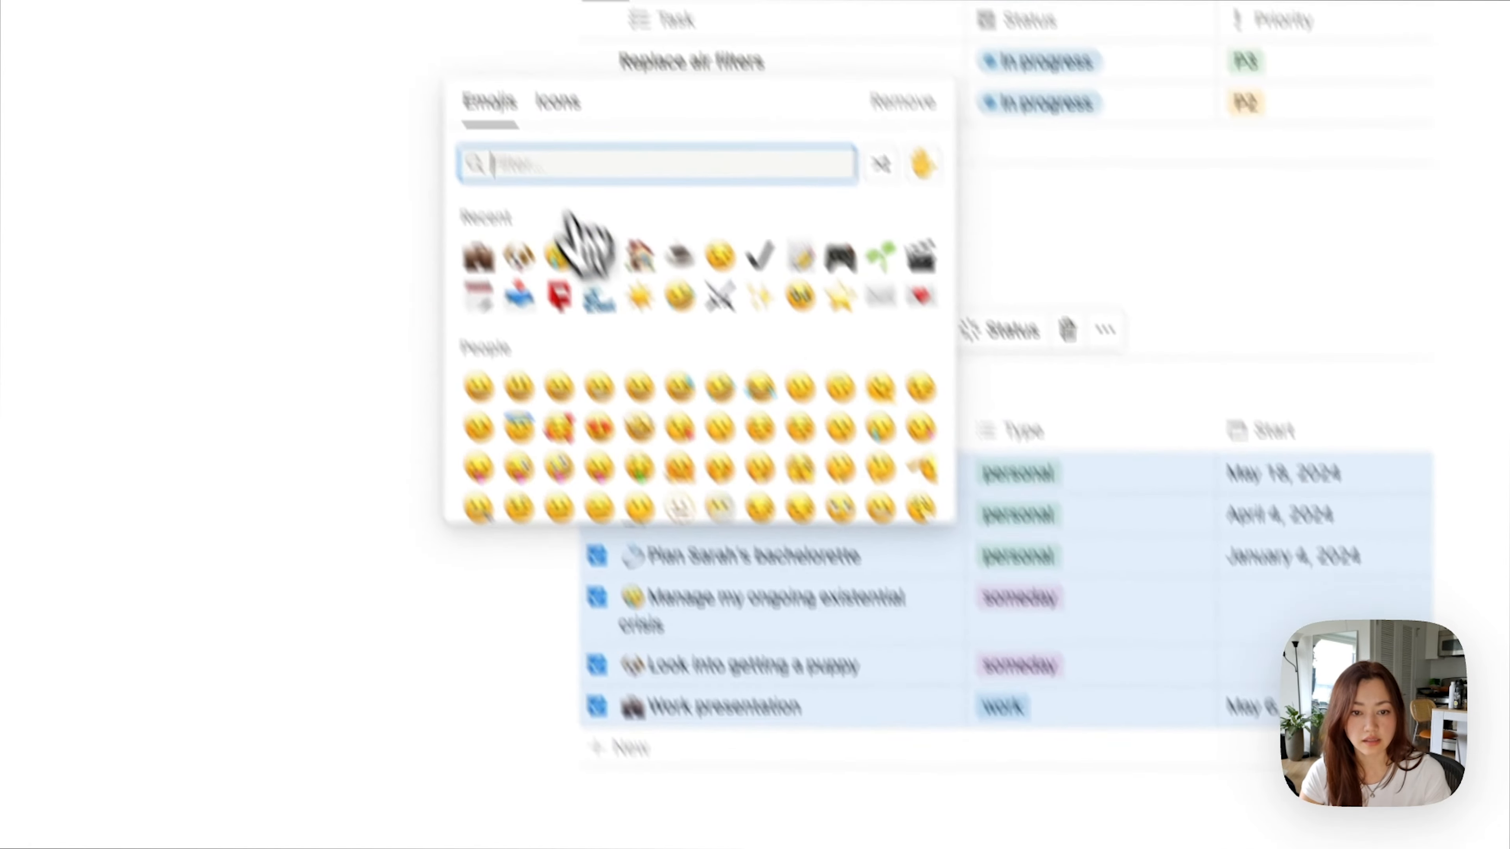
pyautogui.click(624, 208)
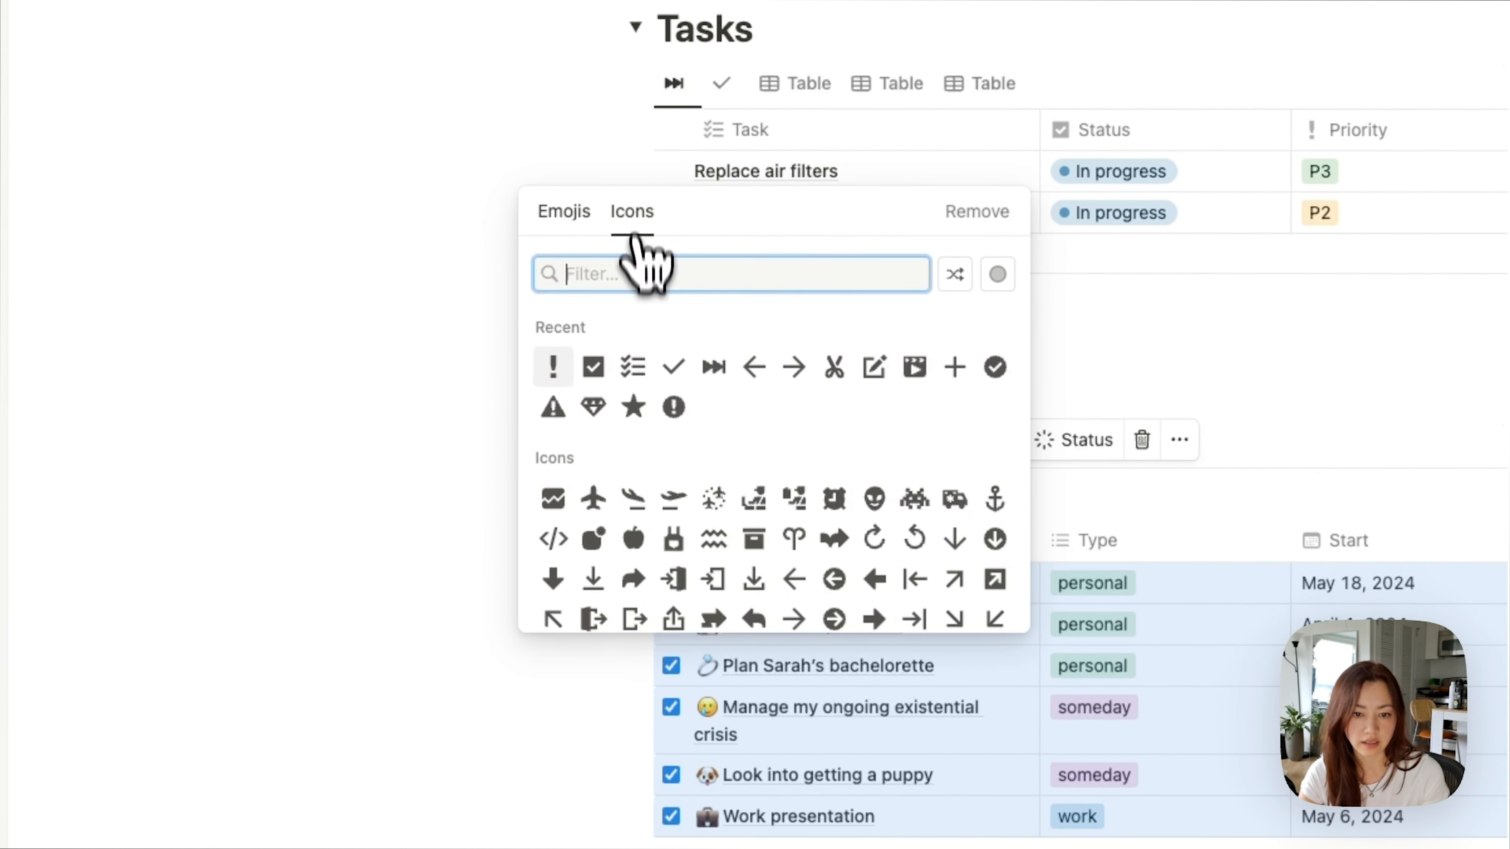
pyautogui.click(633, 407)
pyautogui.click(576, 450)
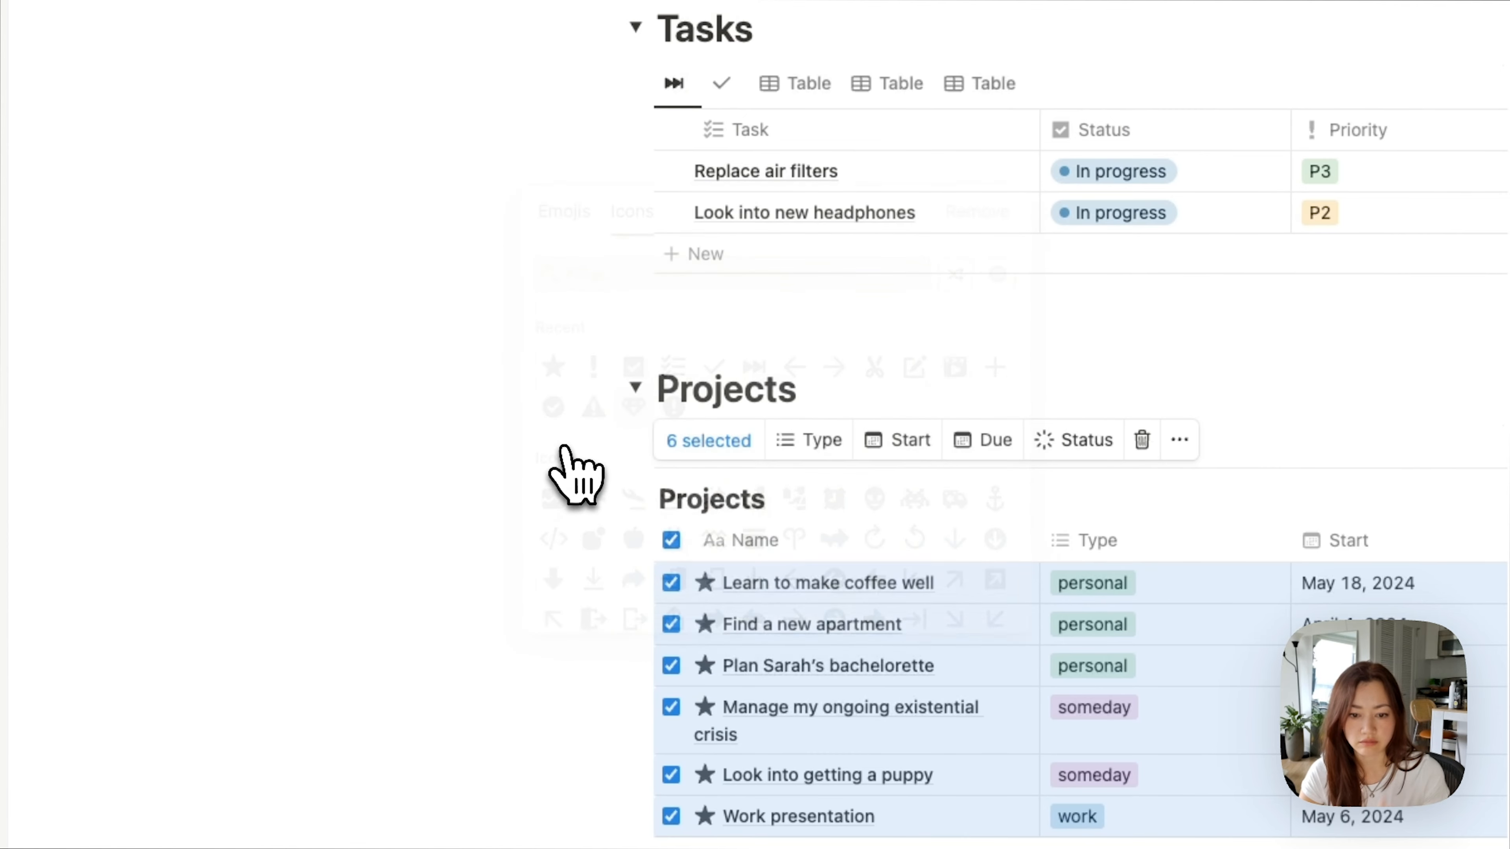
pyautogui.click(479, 524)
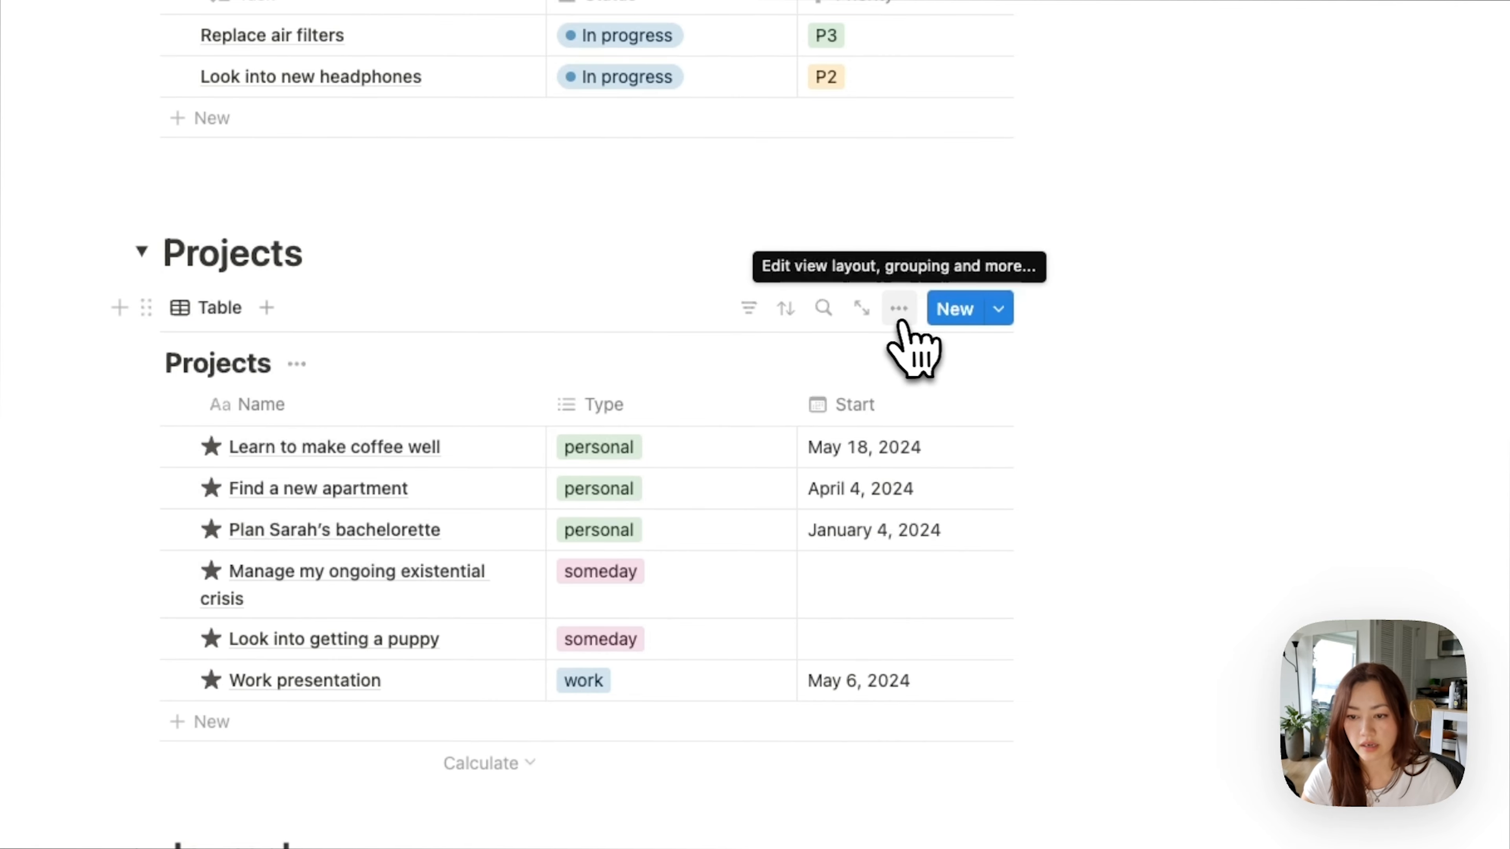
# Step: Create a new template in the Projects database with its Type set to personal
pyautogui.click(999, 309)
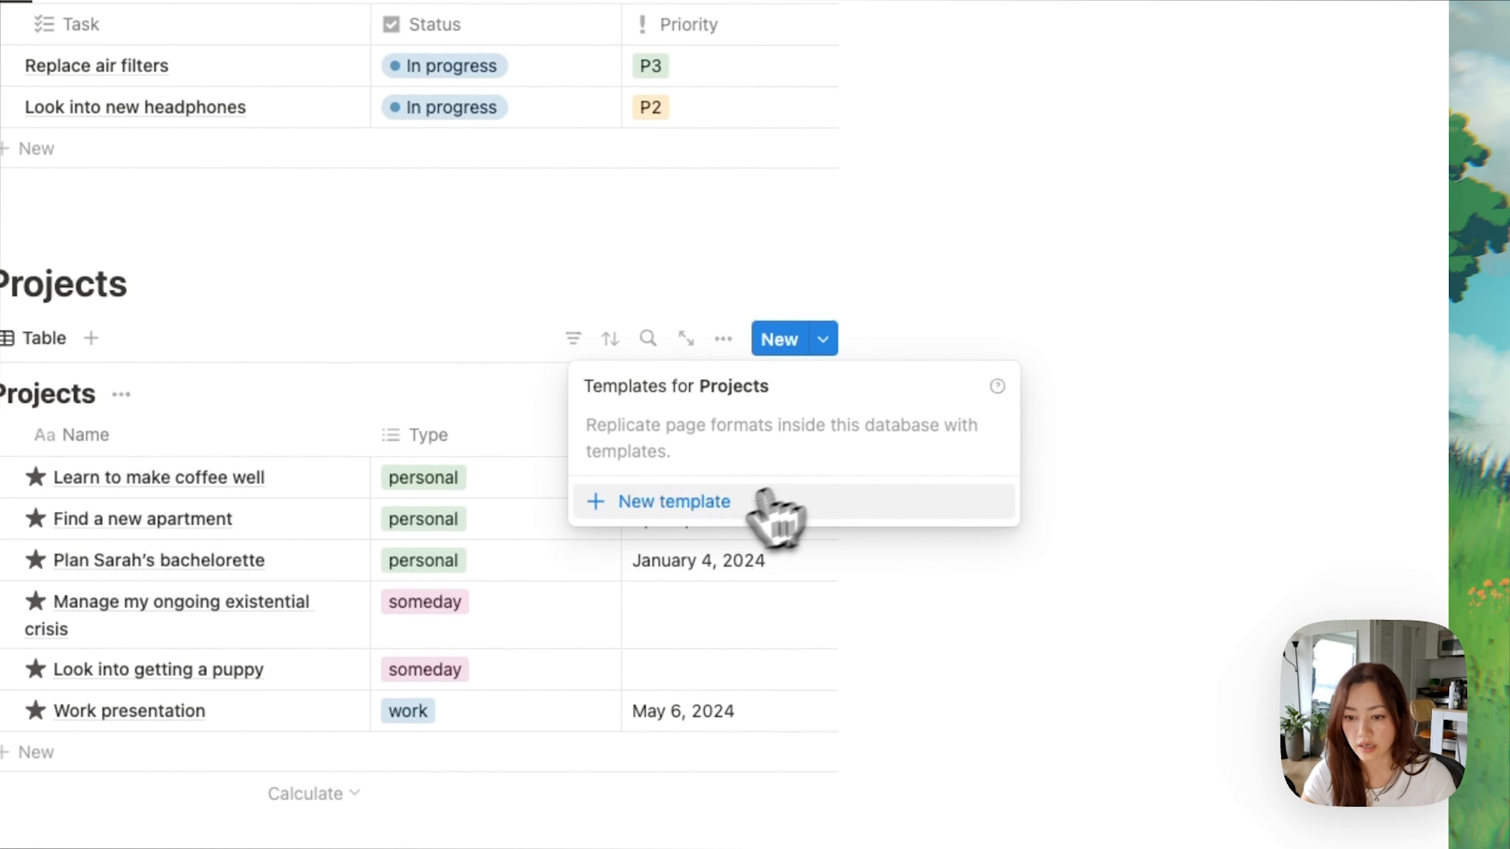
pyautogui.click(685, 503)
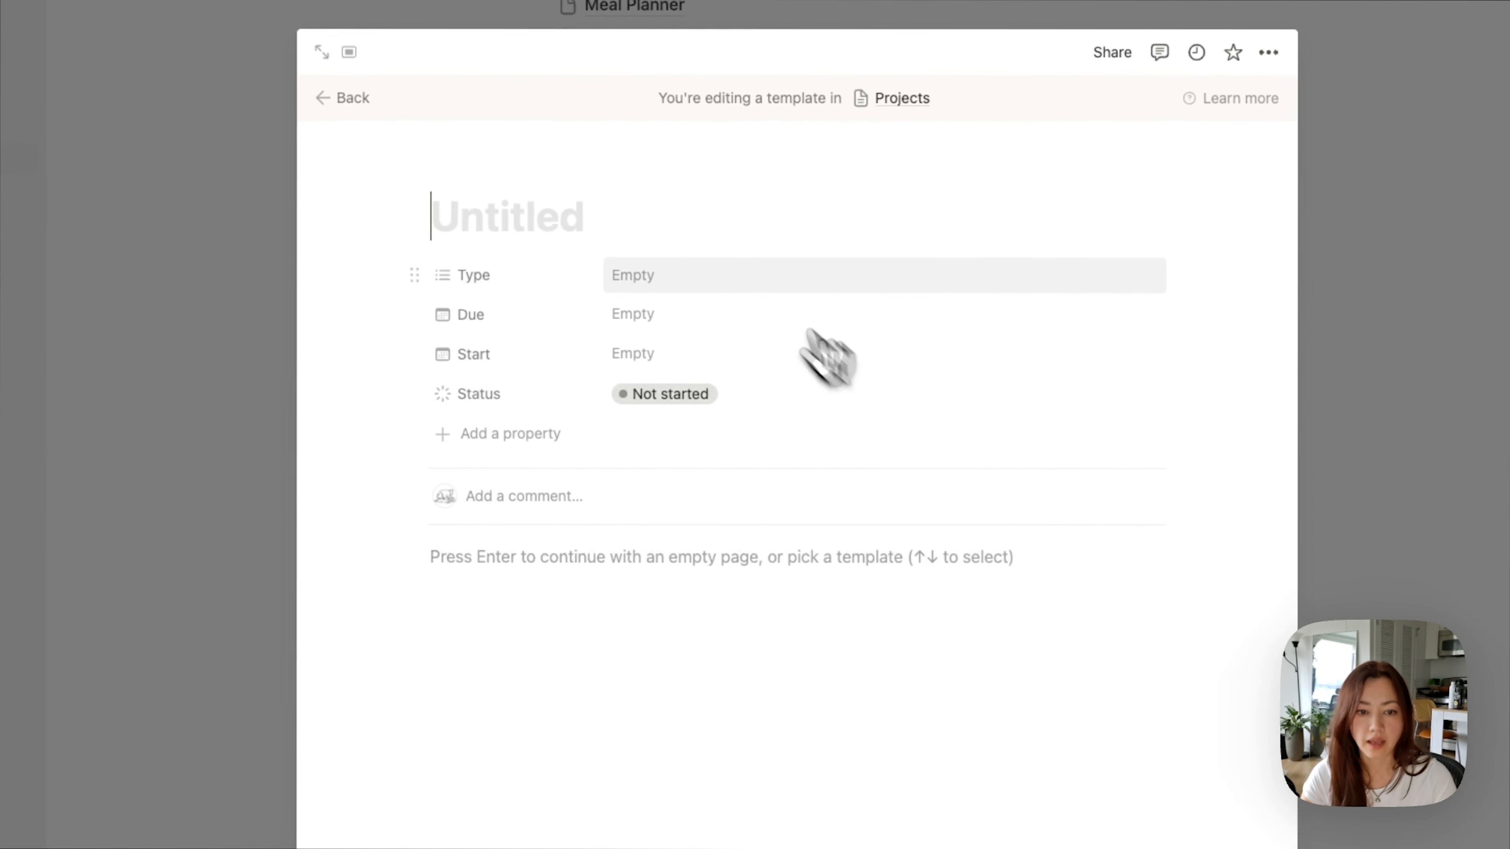
pyautogui.click(746, 271)
pyautogui.click(722, 344)
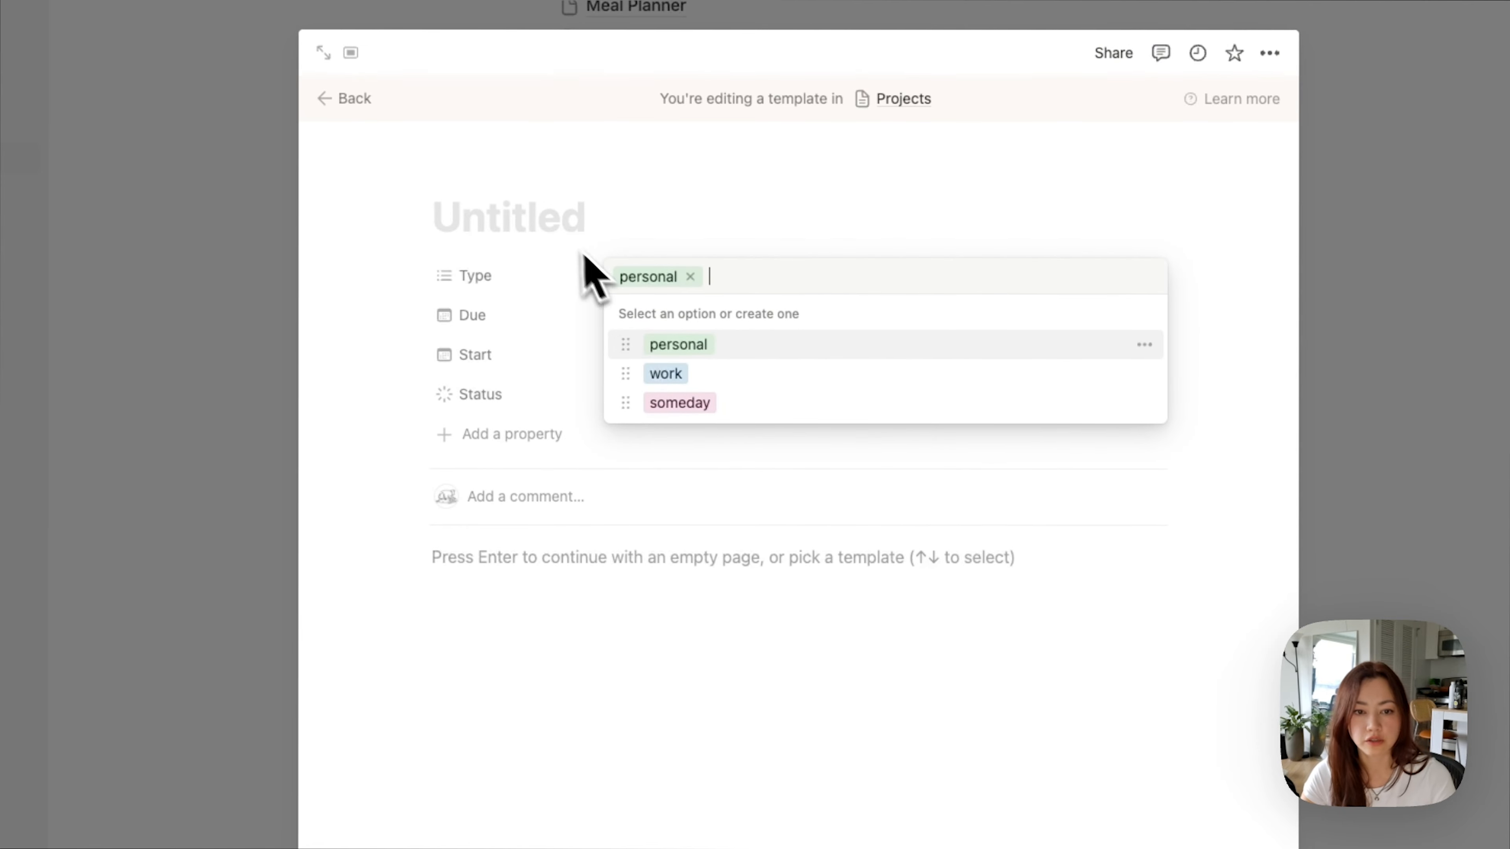
pyautogui.click(553, 229)
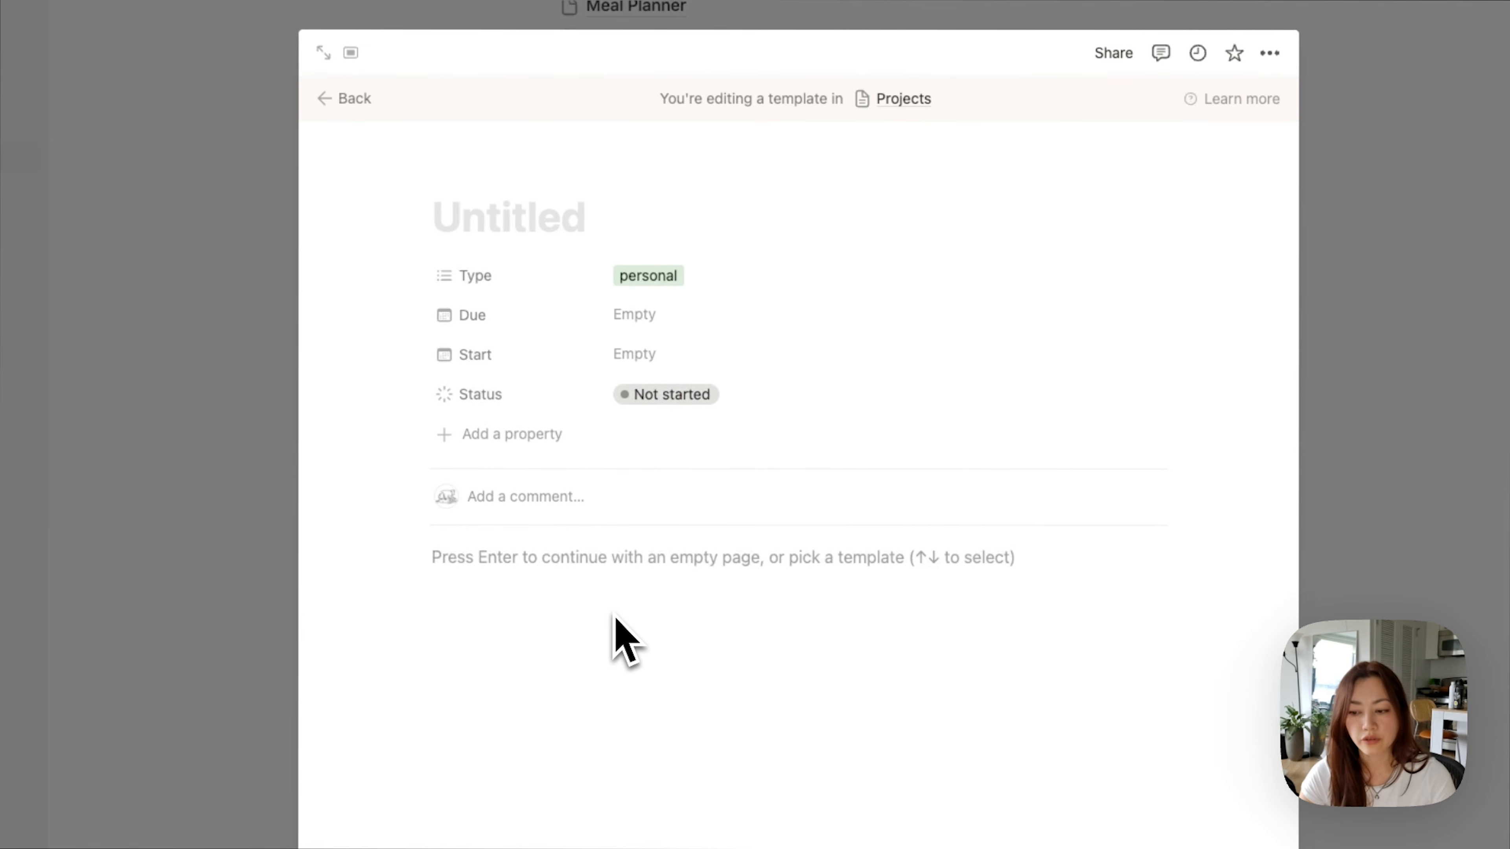
# Step: Give the personal project template the dark gray smiling-face icon and close the template
pyautogui.click(467, 174)
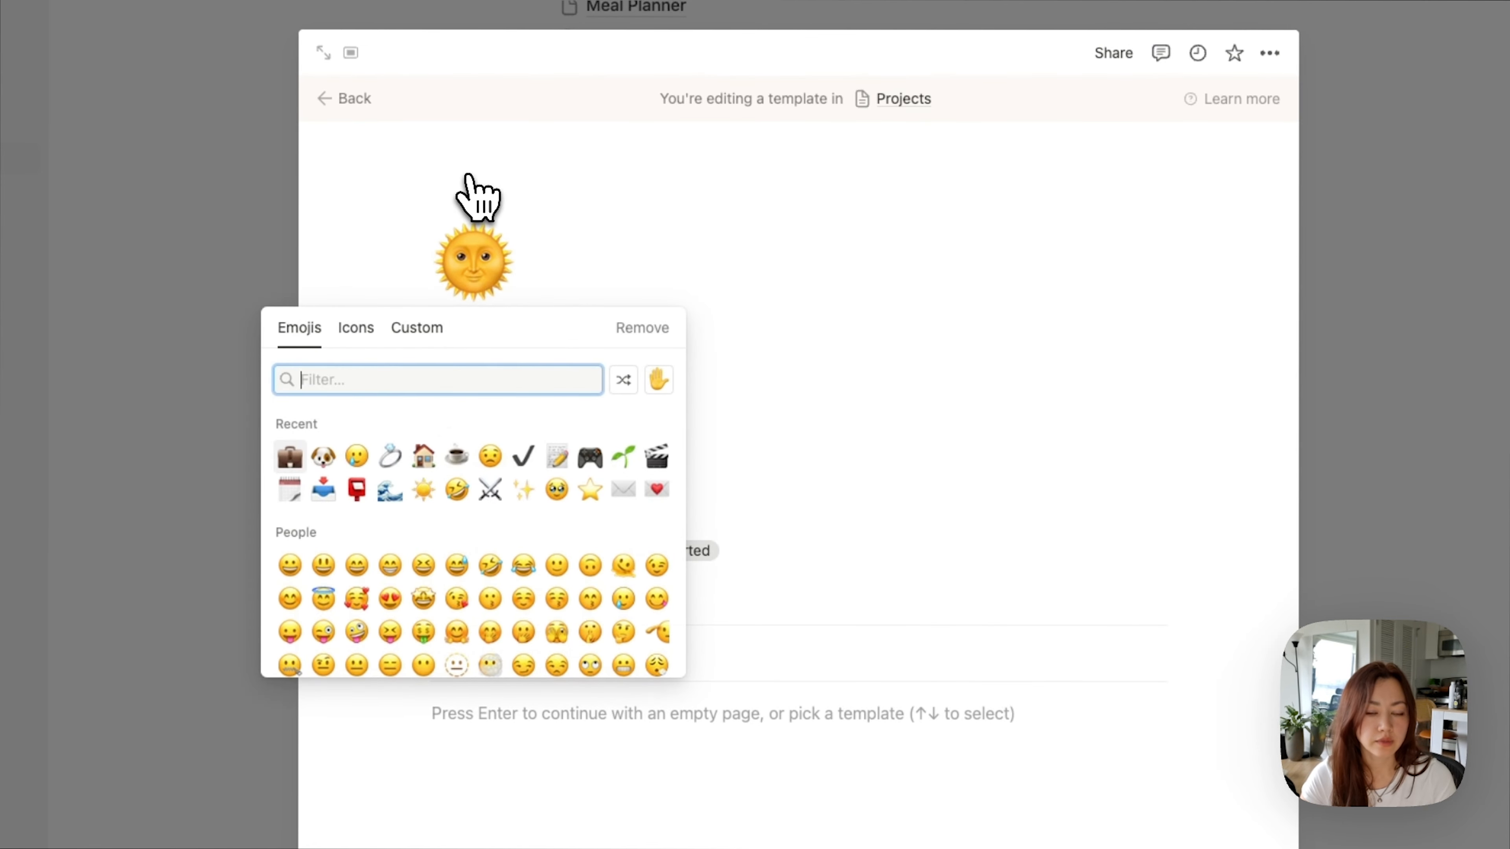
pyautogui.click(355, 327)
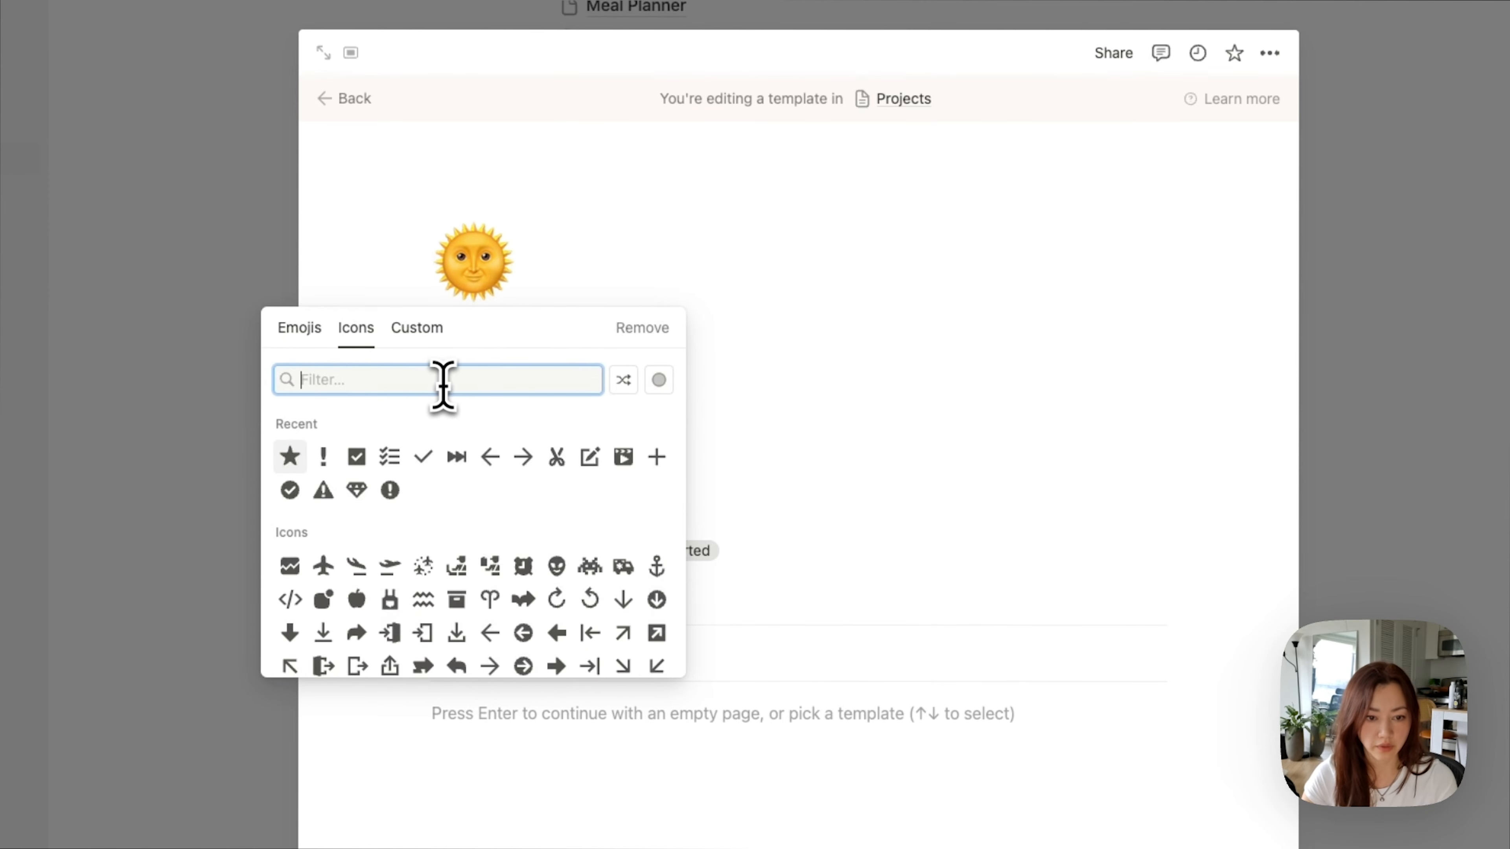
pyautogui.write('smile')
pyautogui.moveTo(289, 461)
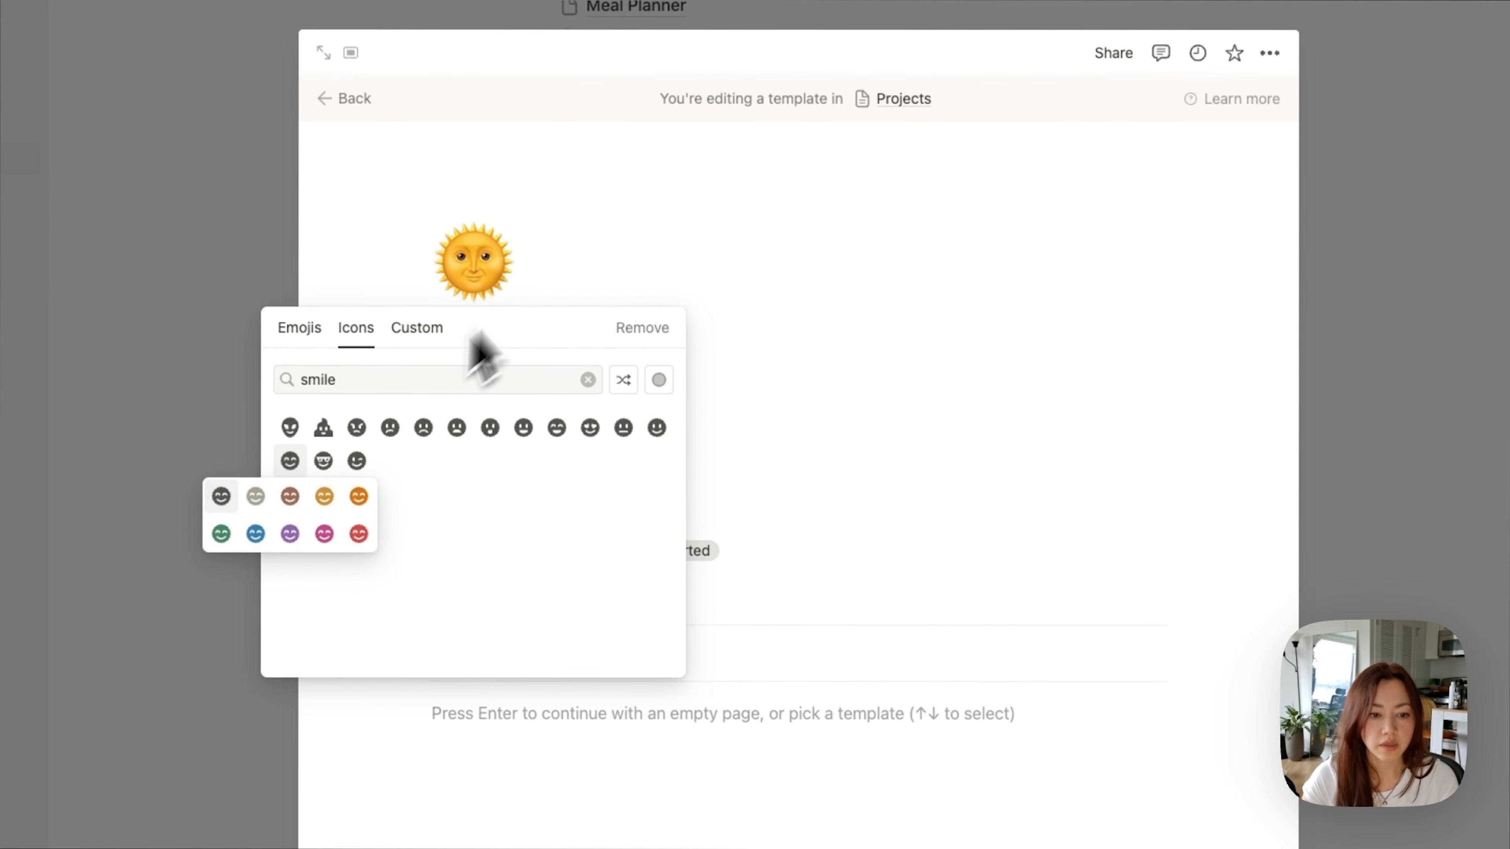
pyautogui.click(217, 499)
pyautogui.click(1397, 404)
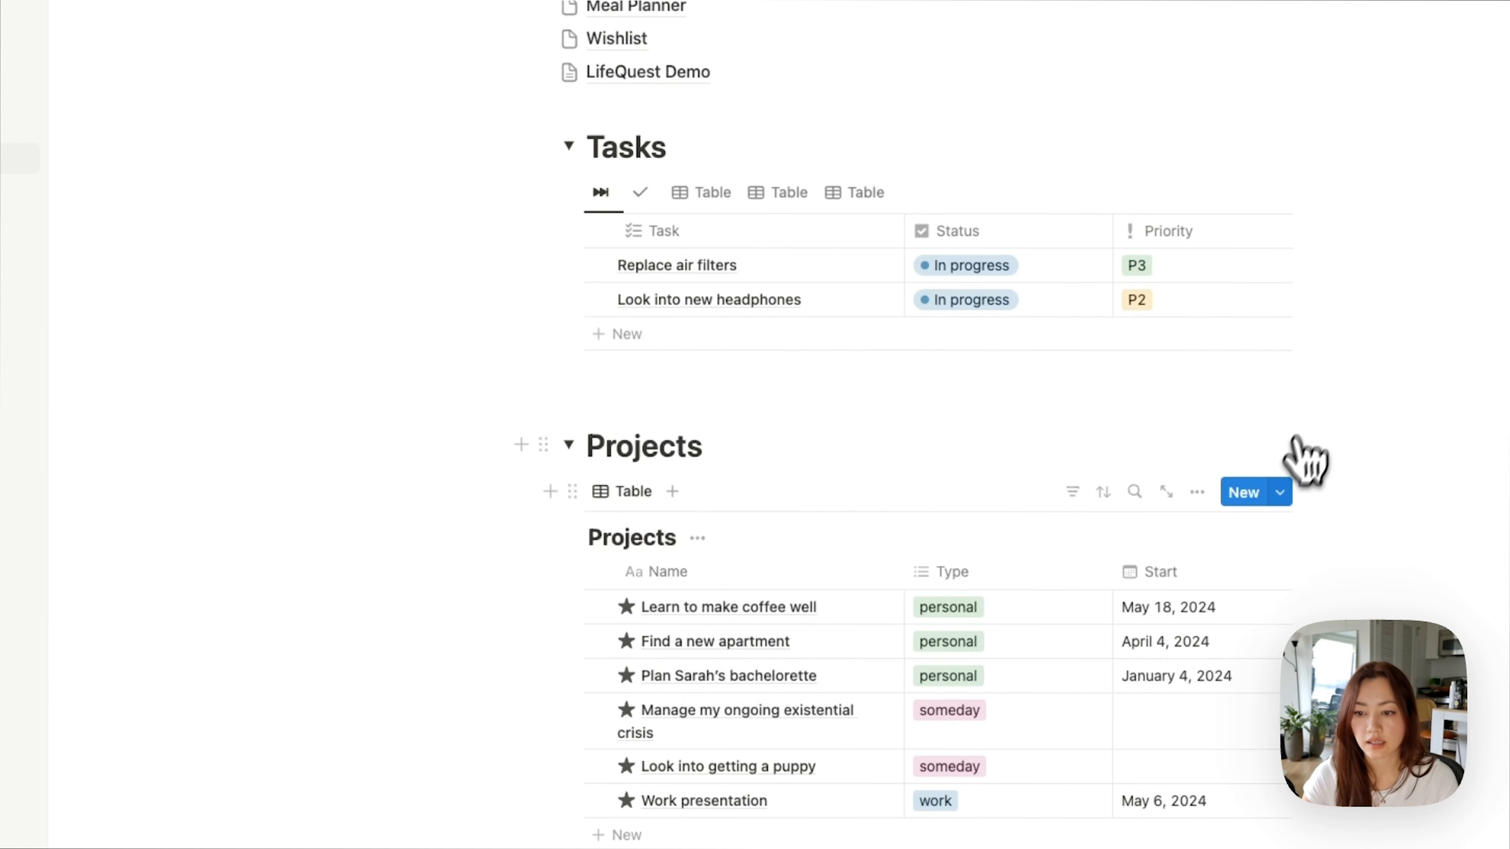
# Step: Create a second template in the Projects database and give it the briefcase icon
pyautogui.click(1282, 492)
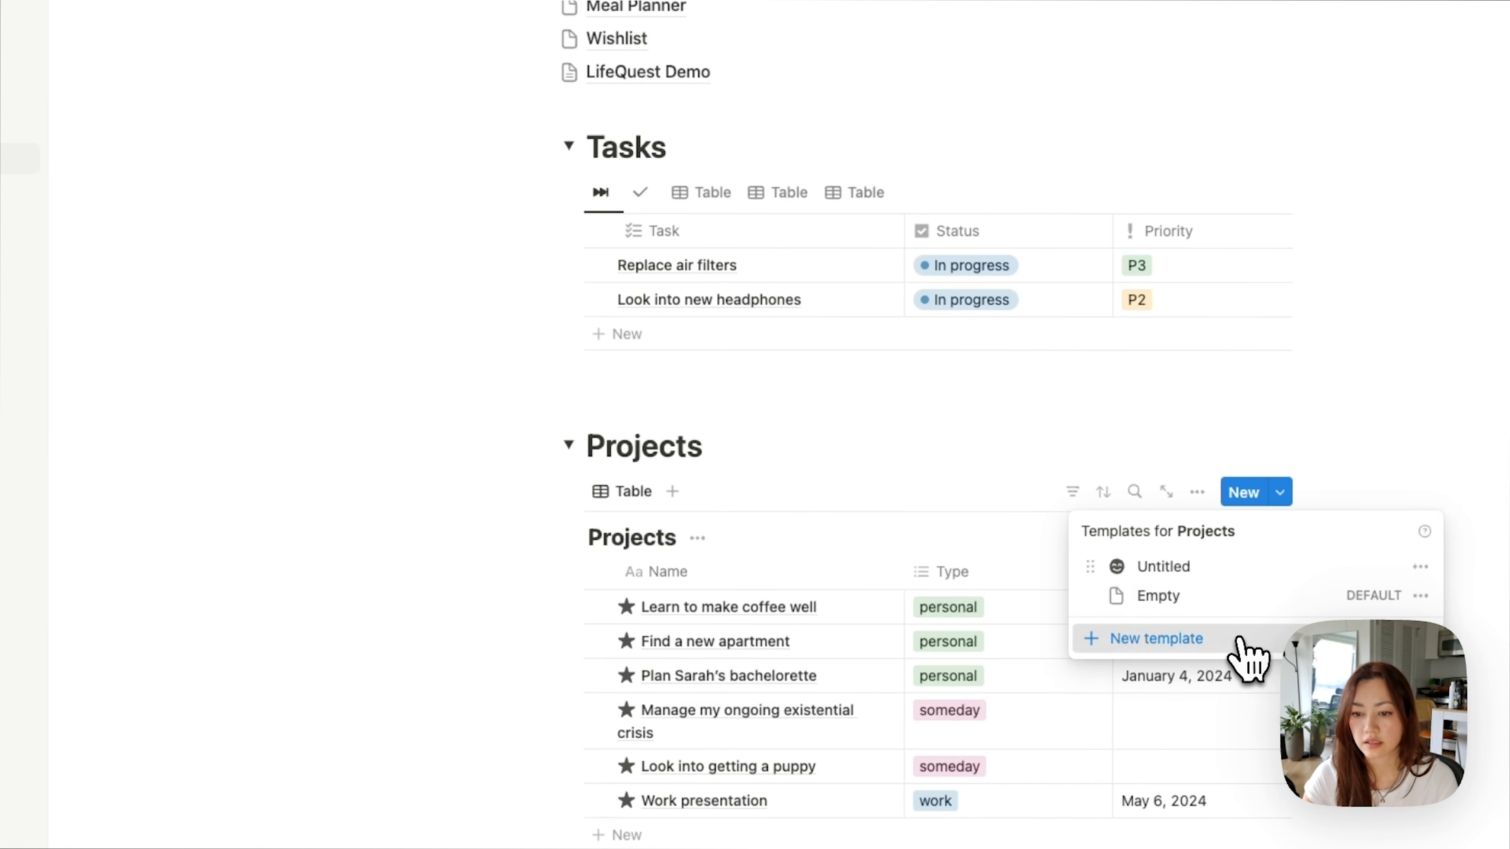
pyautogui.click(1236, 638)
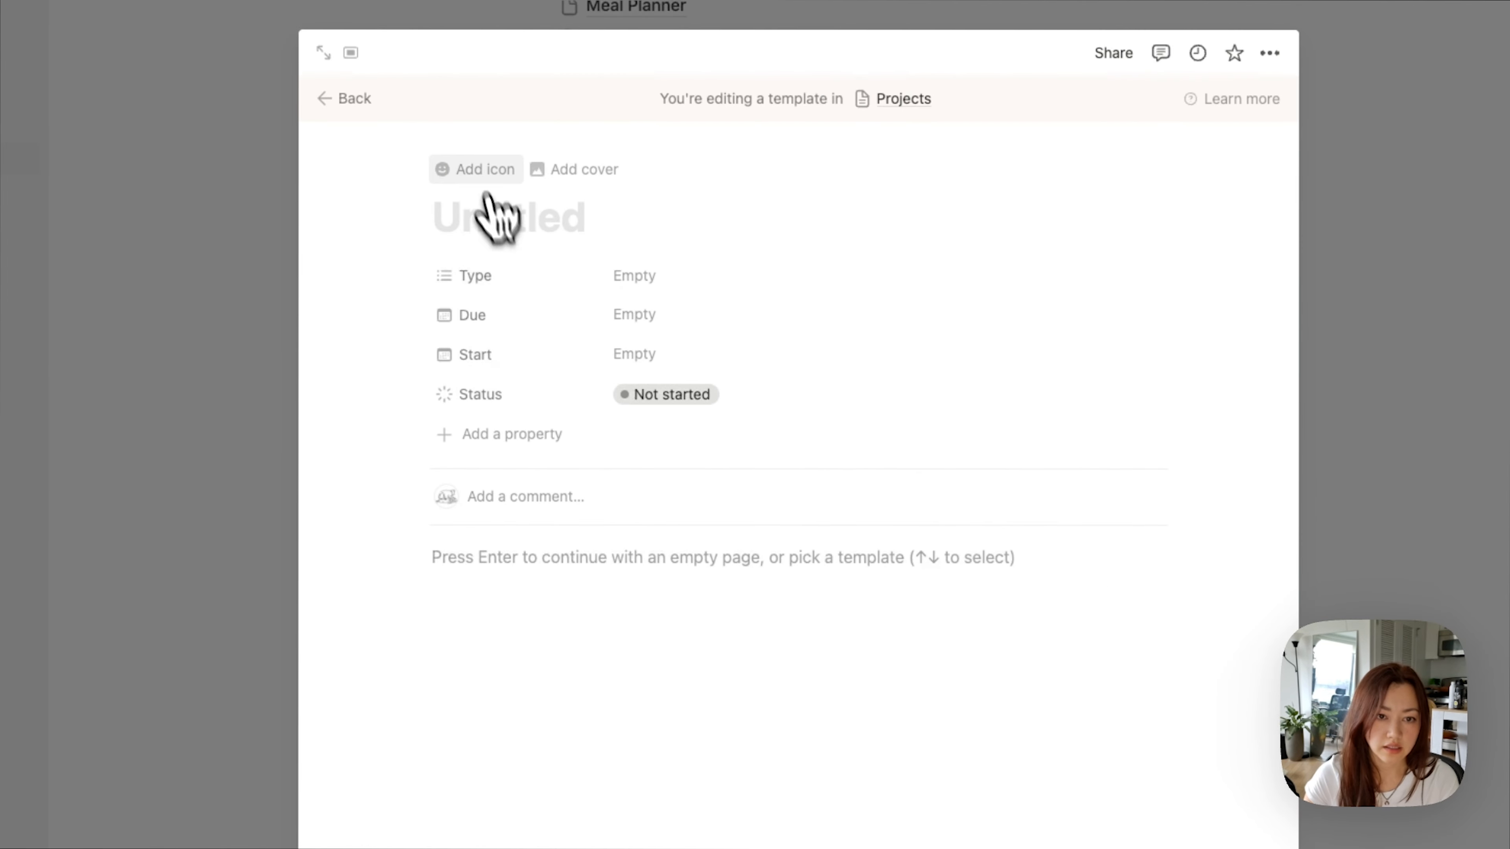
pyautogui.click(485, 170)
pyautogui.click(493, 232)
pyautogui.click(374, 357)
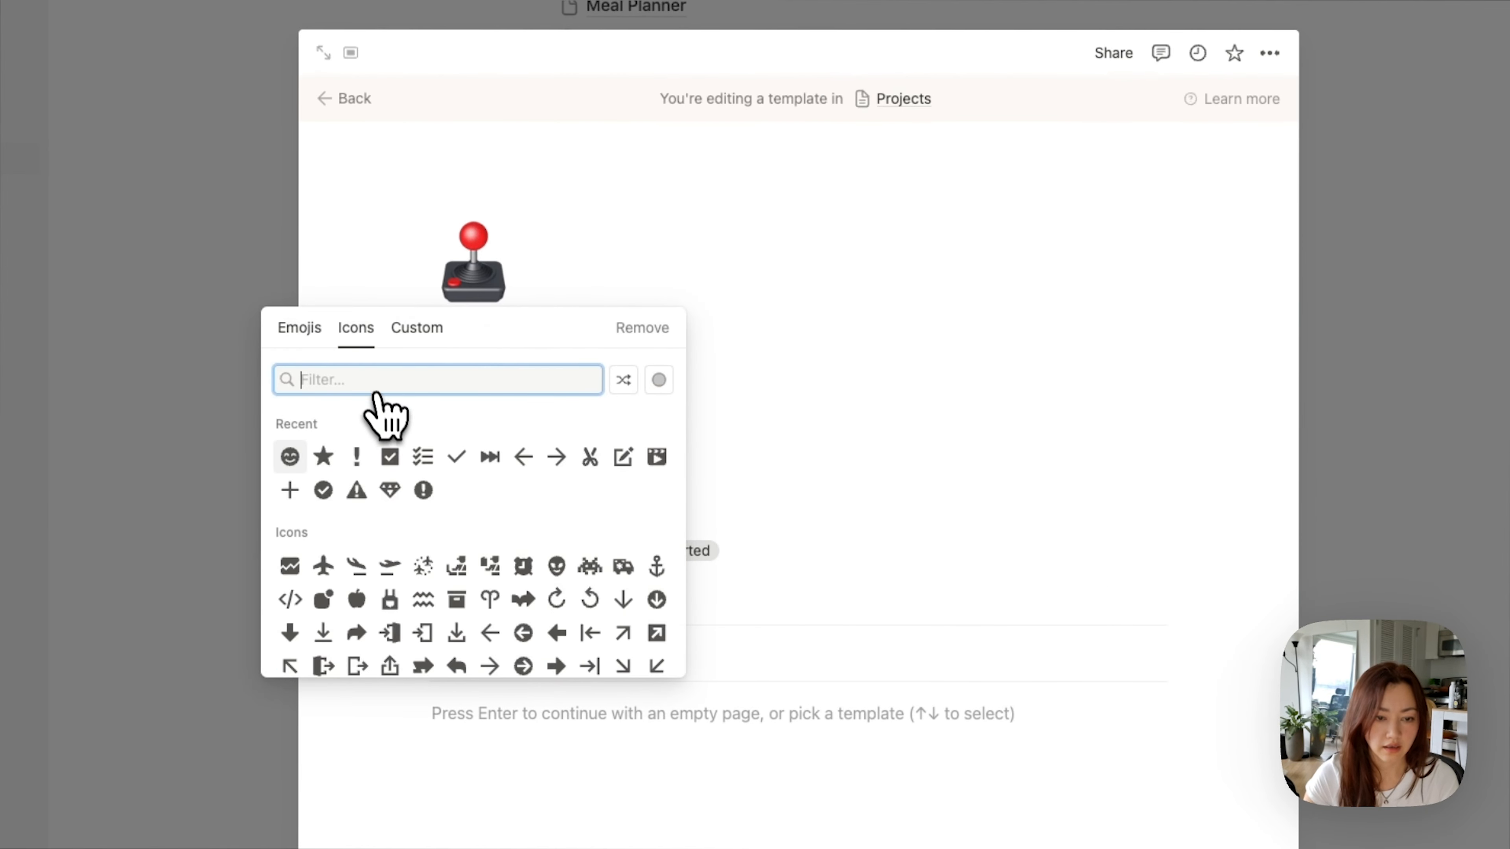
pyautogui.write('brief')
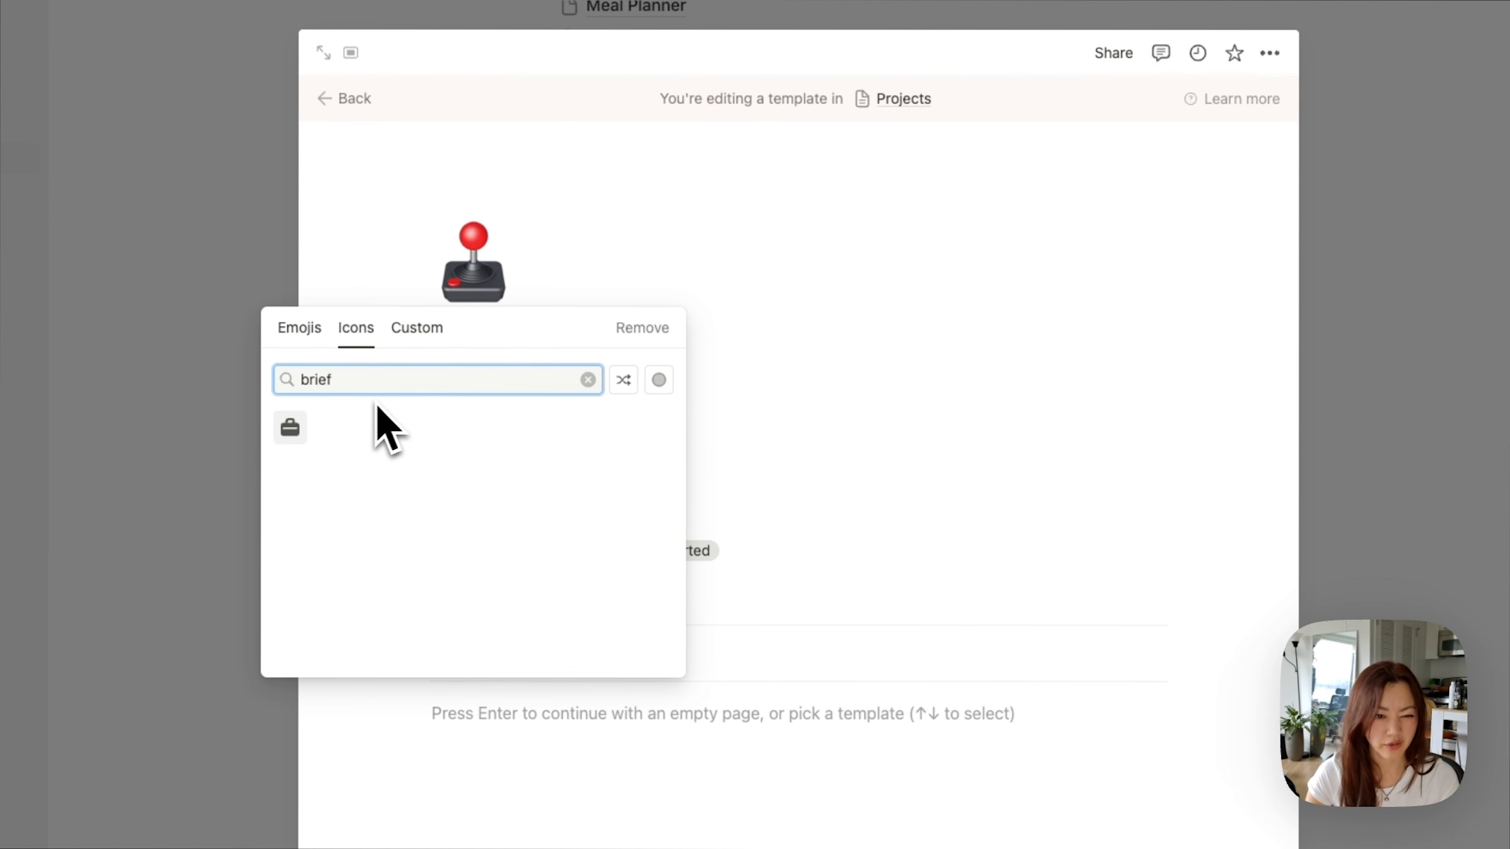
pyautogui.click(312, 433)
# Step: Set the briefcase template's Type to work and close the template
pyautogui.click(648, 433)
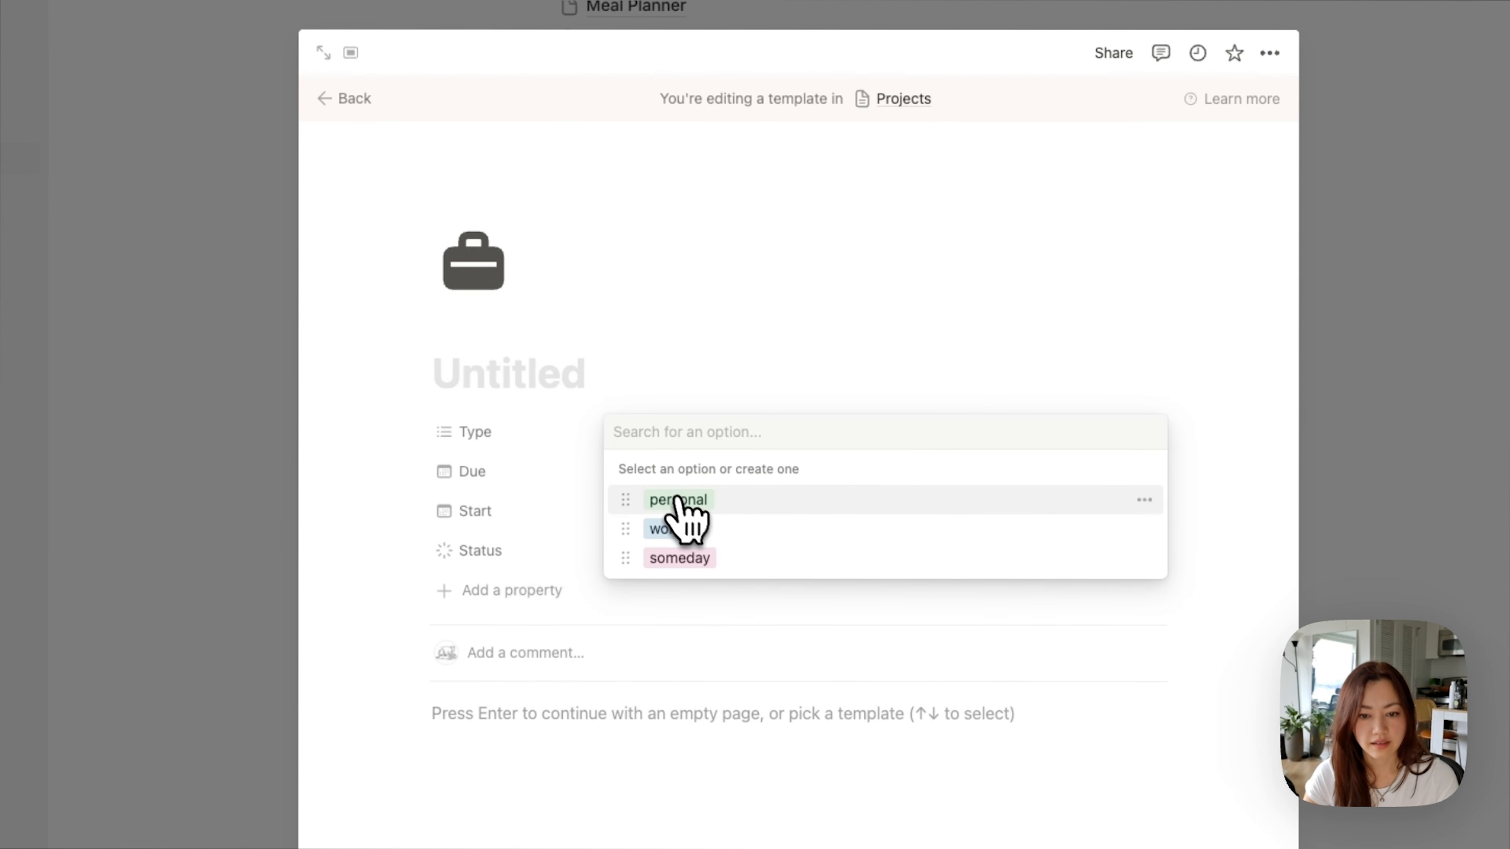
pyautogui.click(690, 529)
pyautogui.click(866, 393)
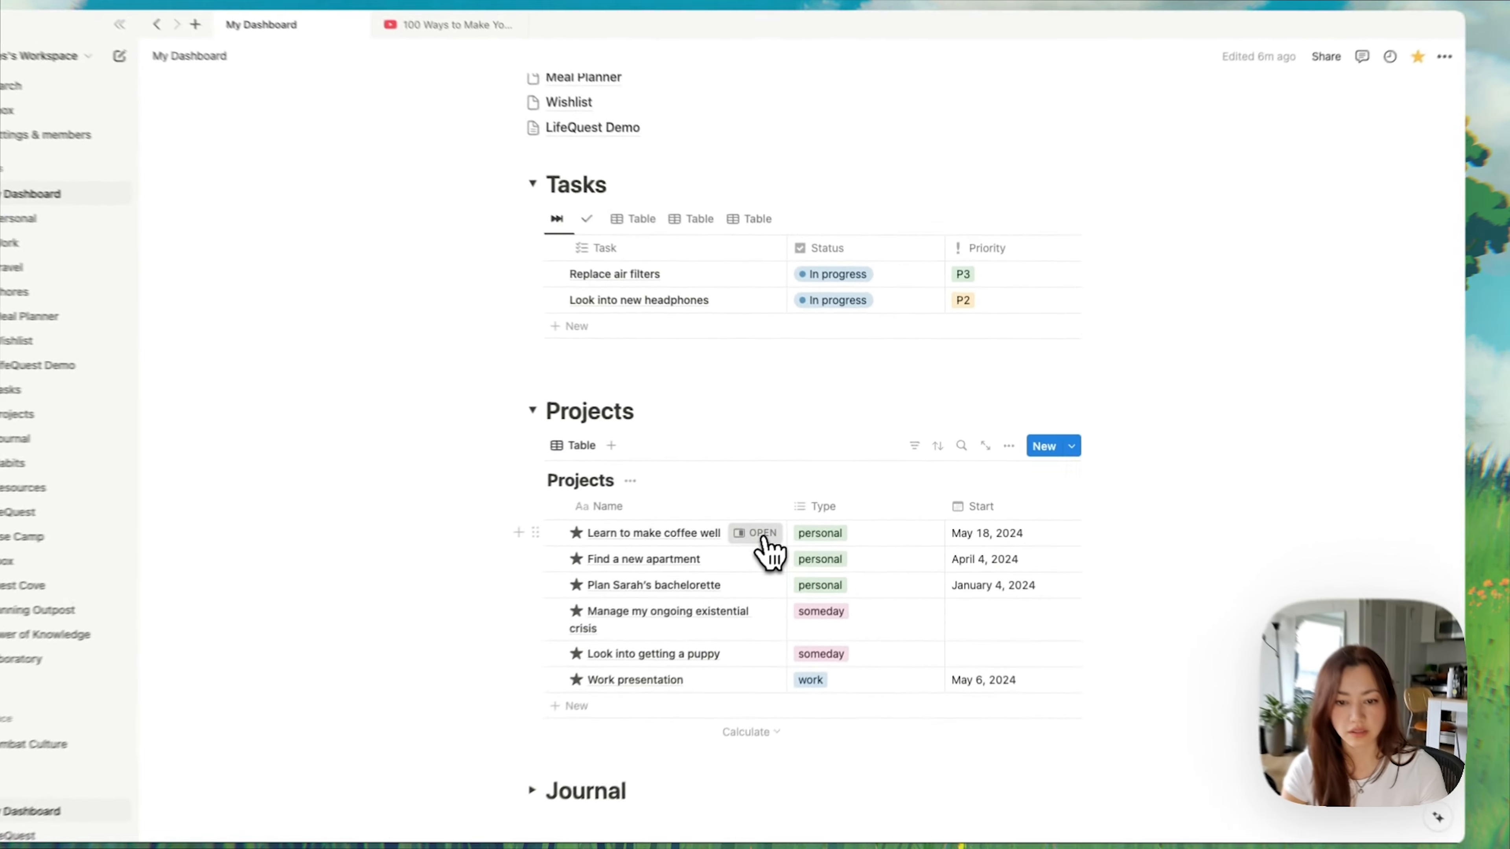
# Step: Open the Learn to make coffee well project and apply the smiling-face template to it
pyautogui.click(796, 509)
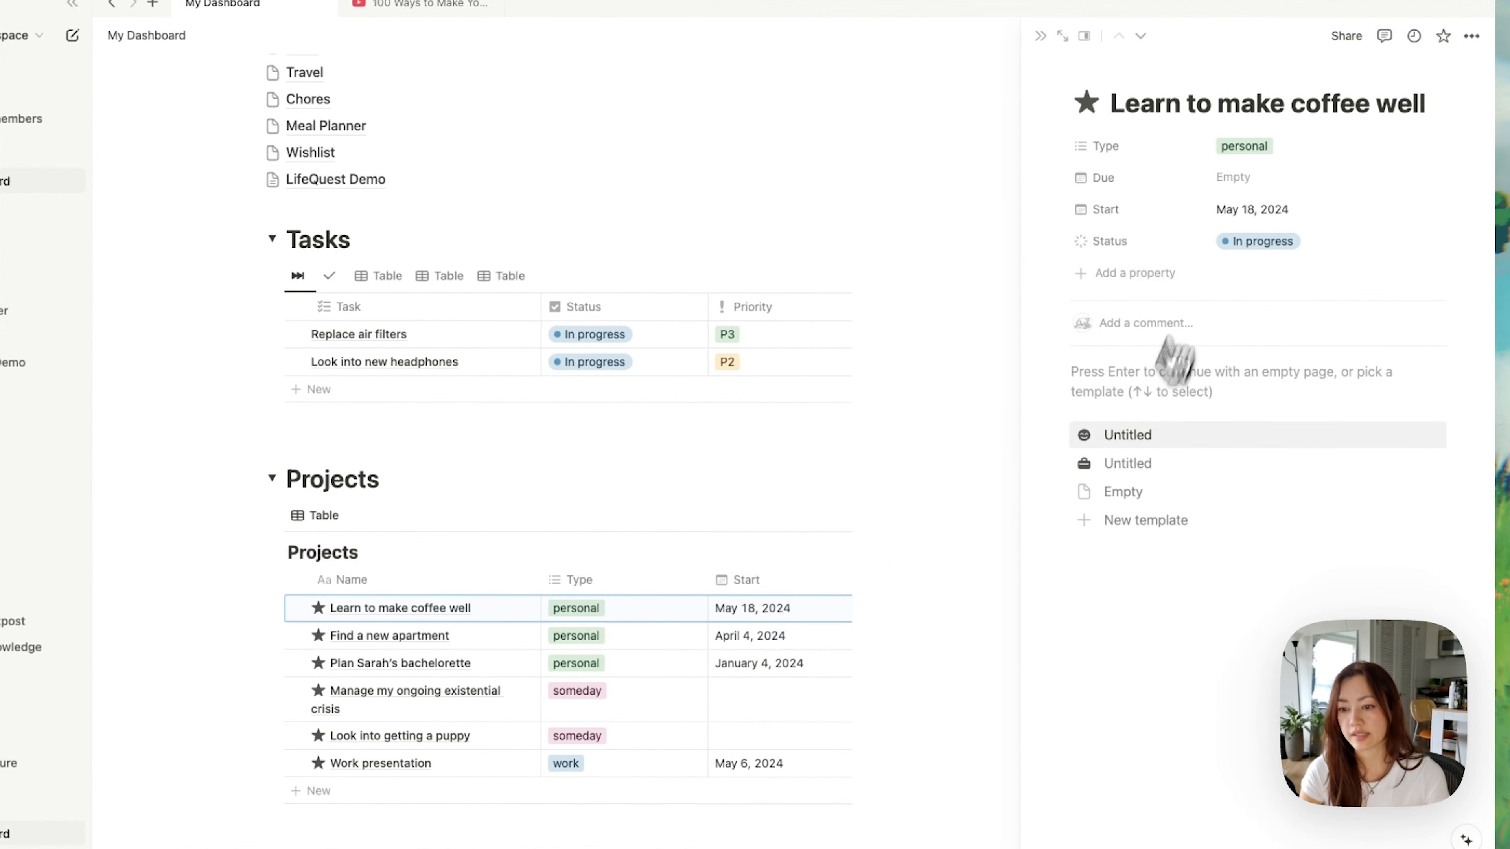
pyautogui.click(1162, 441)
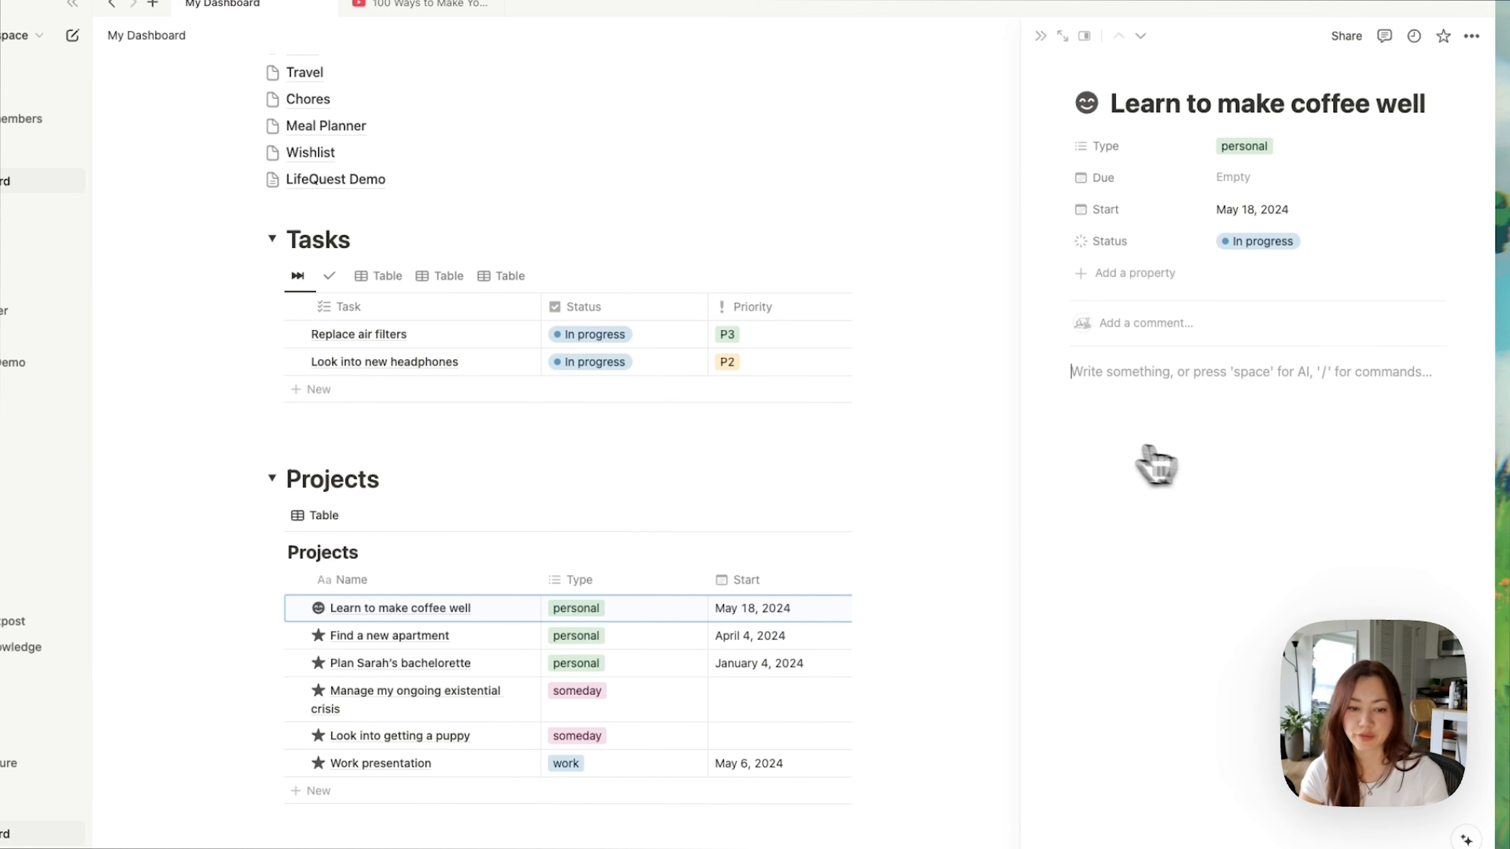
# Step: Open the Work presentation project and apply the briefcase template to it
pyautogui.scroll(-3, 471, 755)
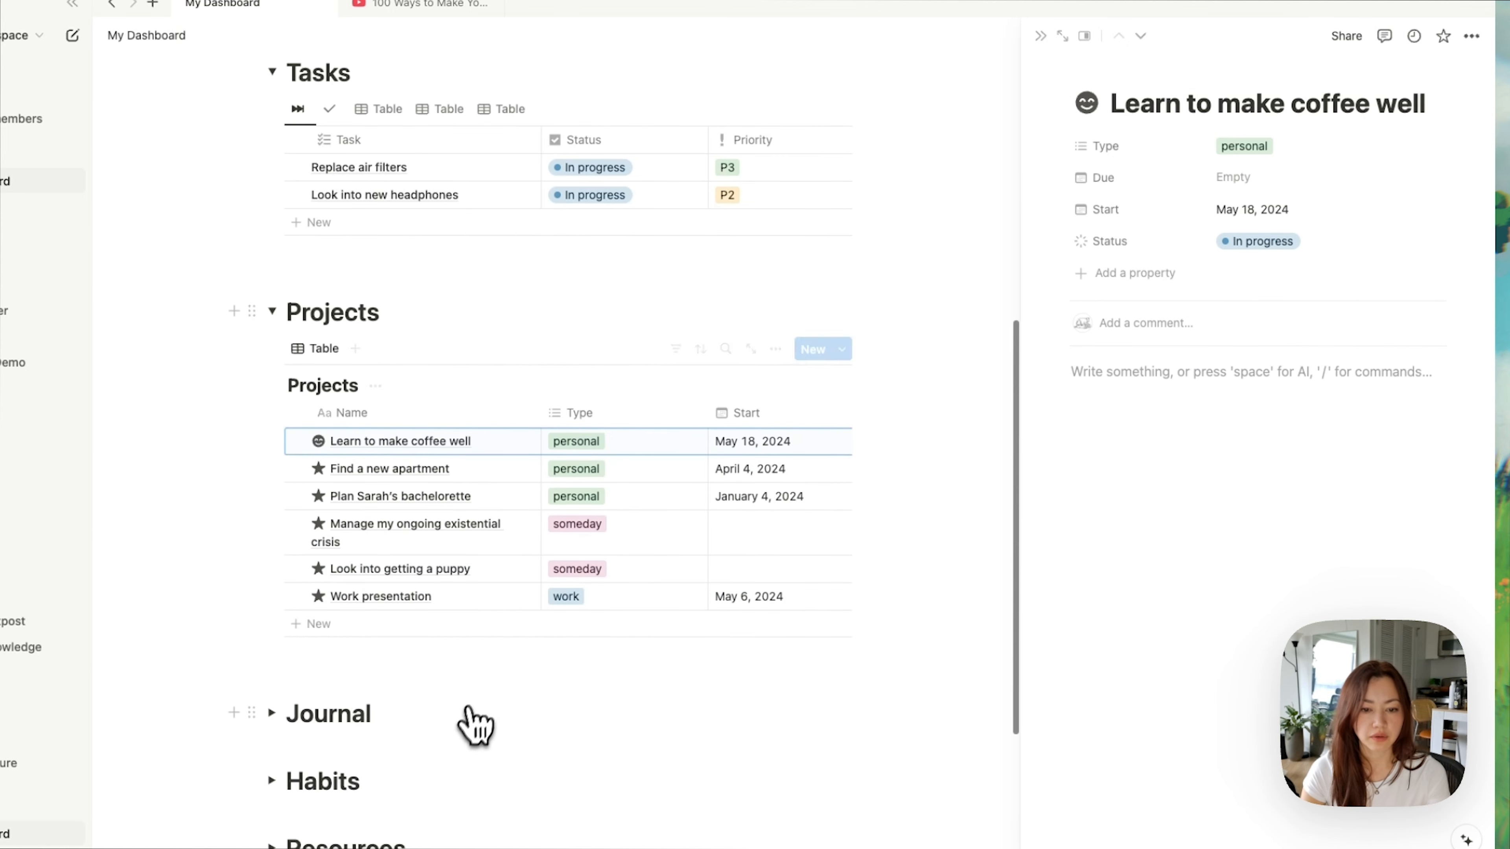
pyautogui.click(509, 596)
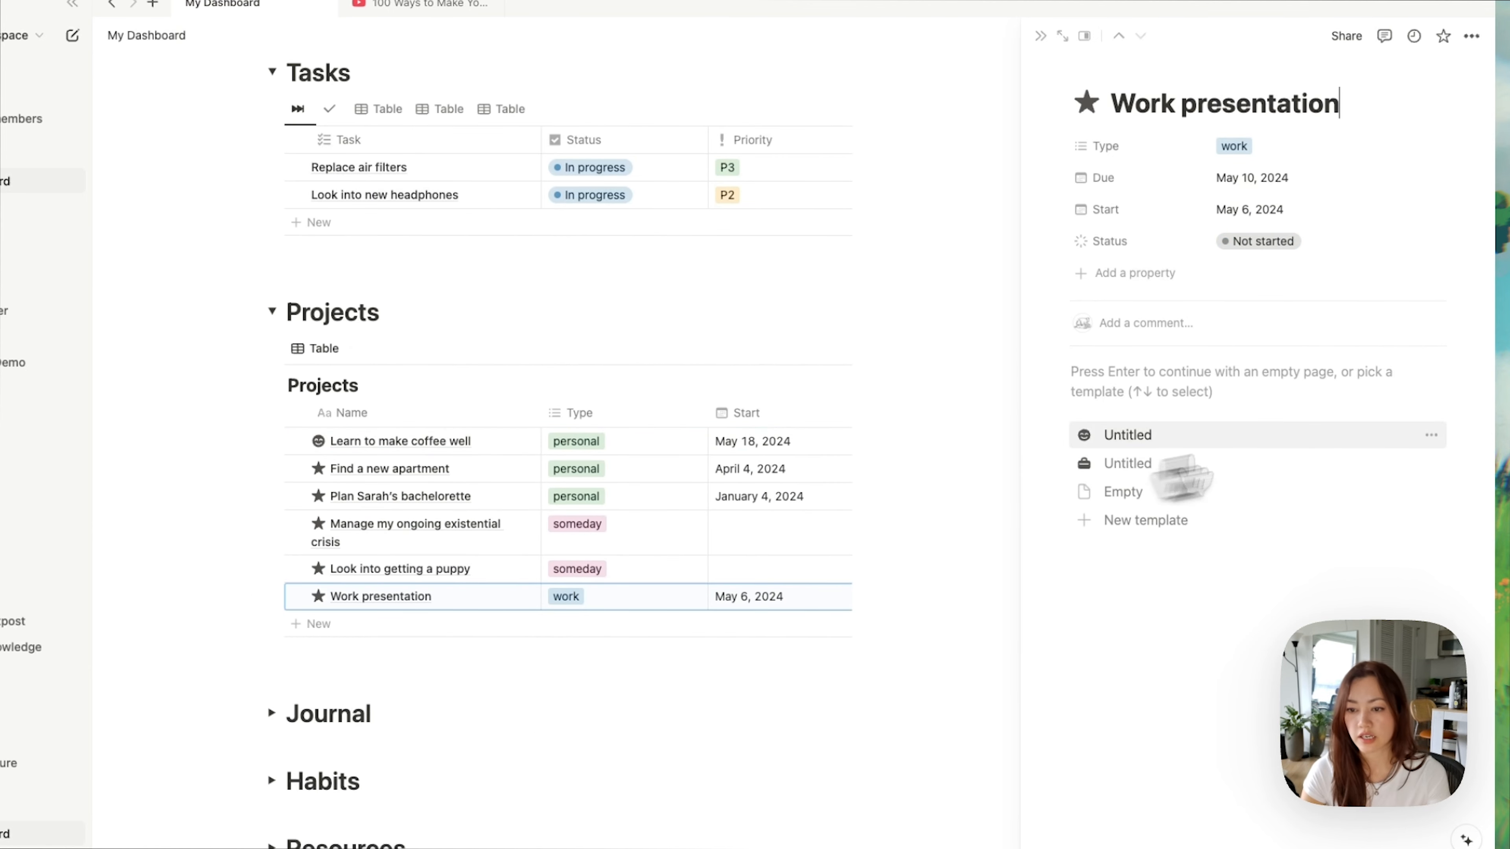
pyautogui.click(1142, 470)
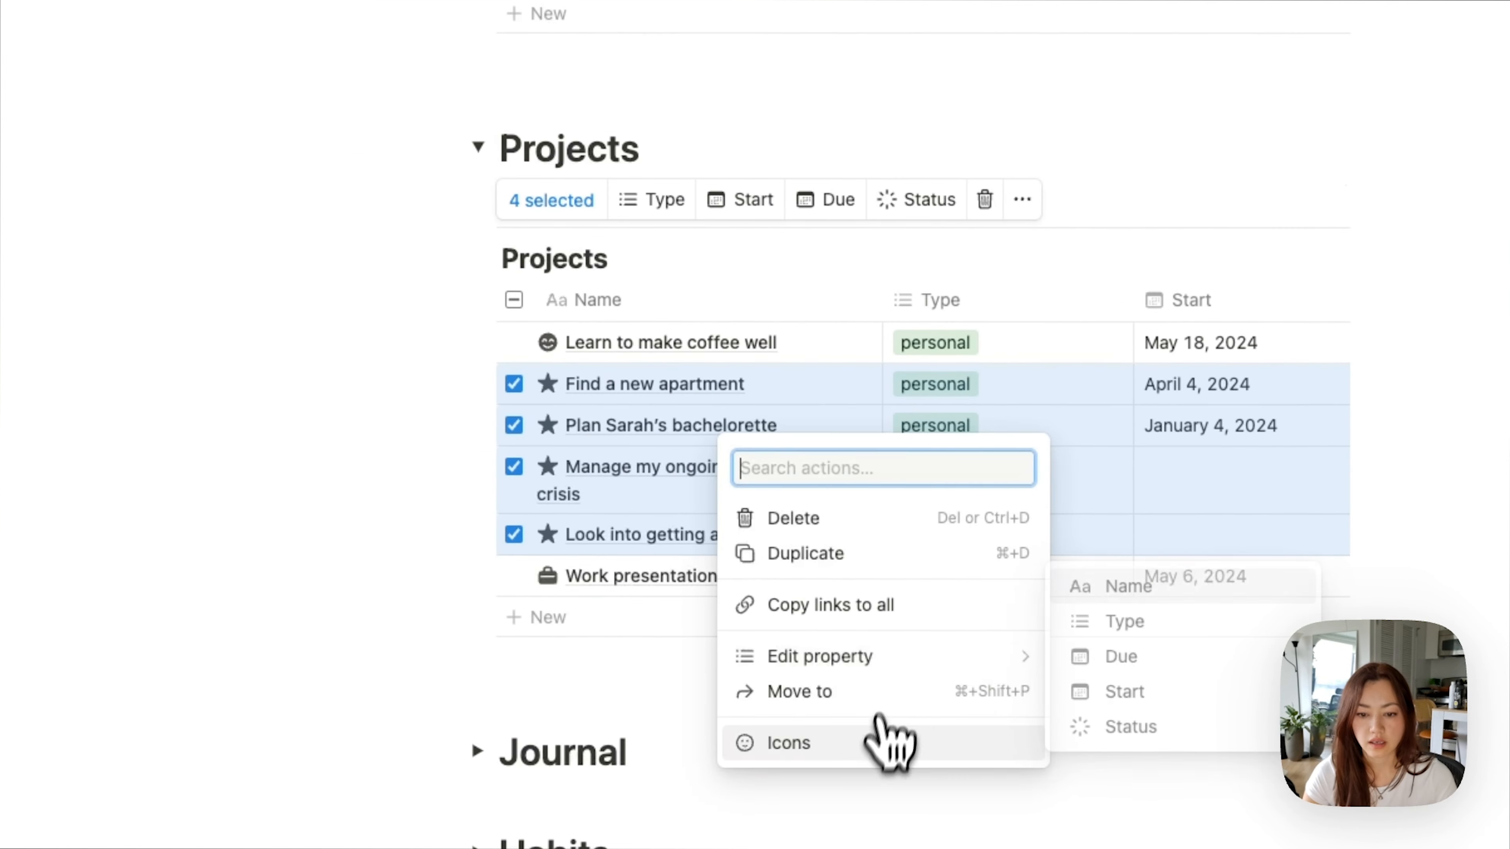
# Step: Change the icon of the four selected star-marked projects to the dark gray smiling face
pyautogui.click(882, 736)
pyautogui.click(575, 463)
pyautogui.click(537, 621)
pyautogui.click(456, 661)
pyautogui.click(292, 597)
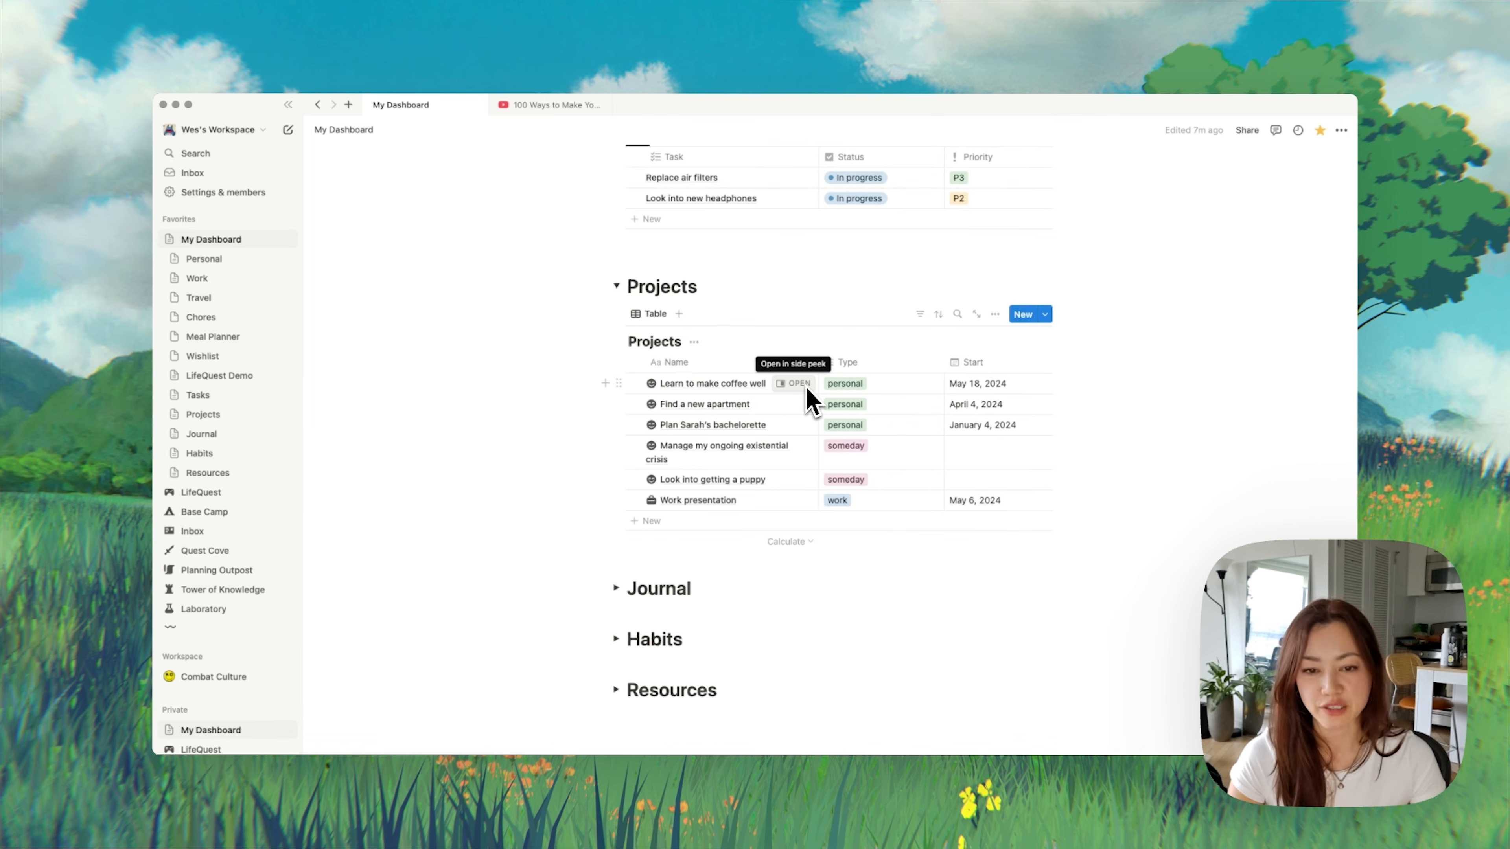
# Step: Expand the Resources toggle section to show its table
pyautogui.scroll(-1, 791, 464)
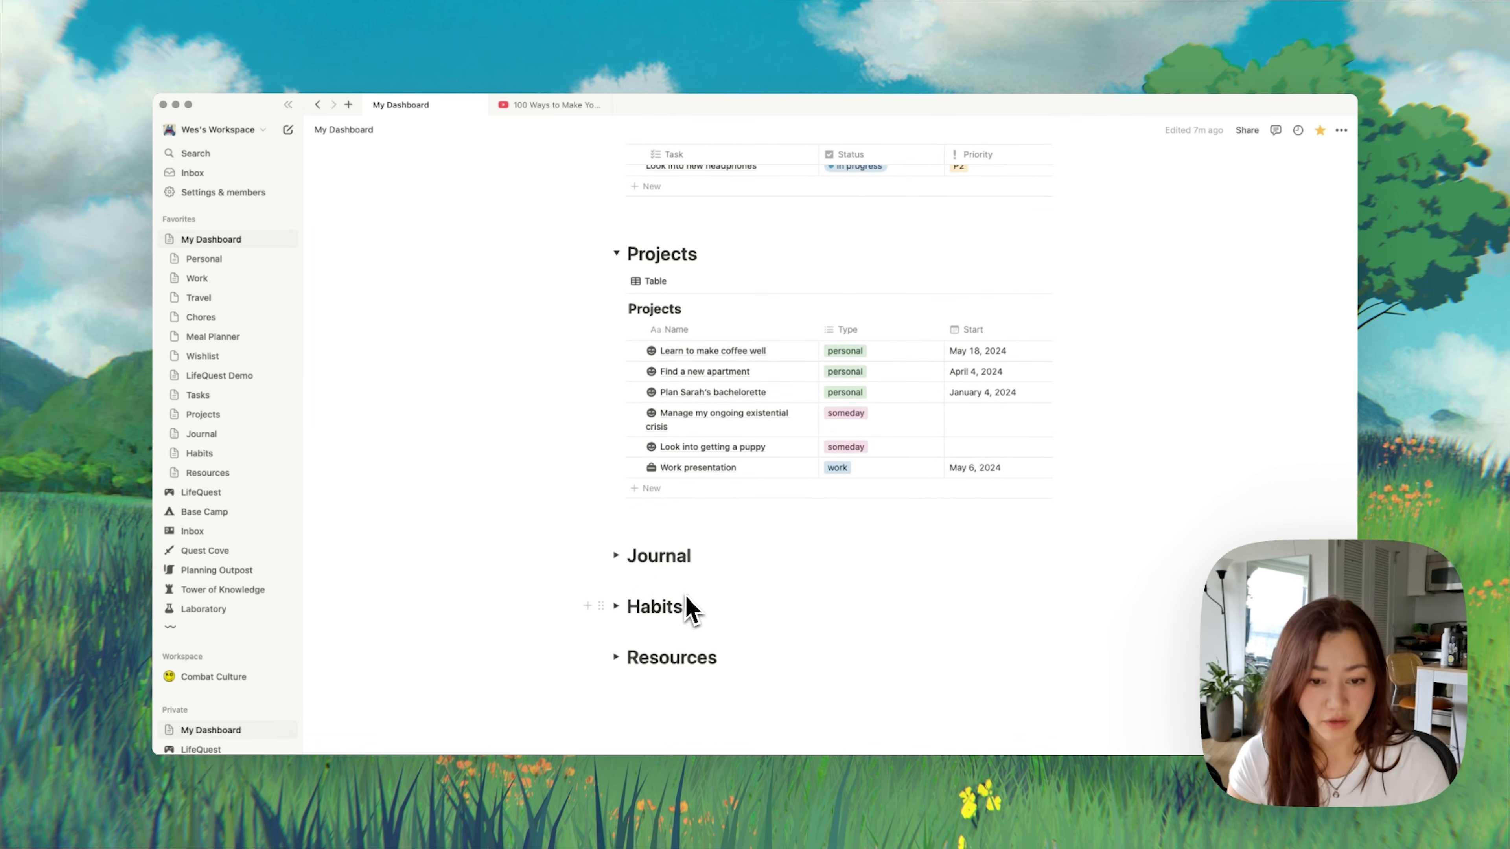
pyautogui.scroll(-1, 691, 607)
pyautogui.click(617, 641)
pyautogui.scroll(-10, 809, 513)
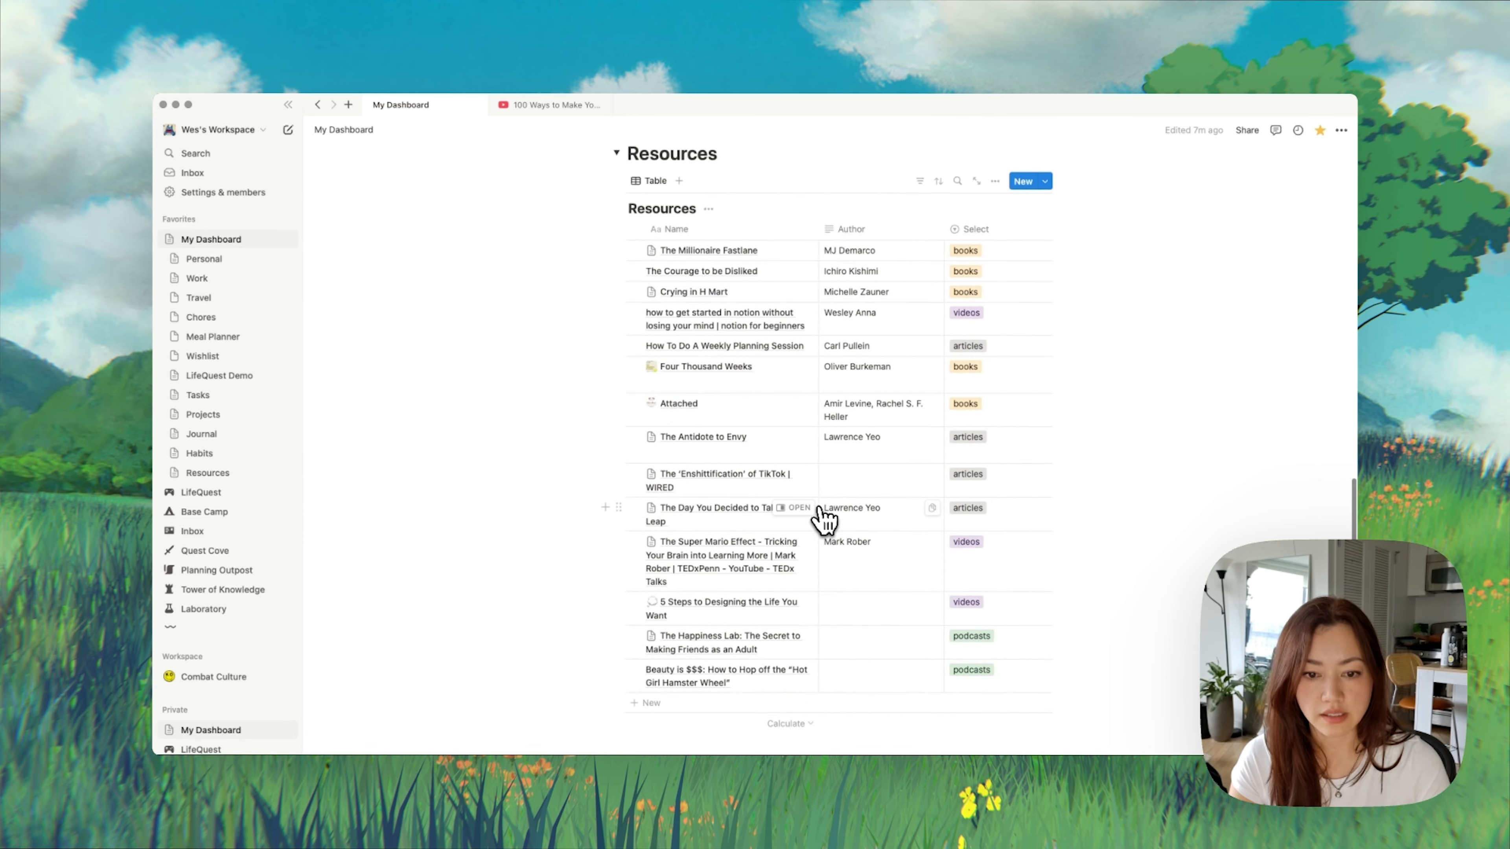
# Step: View the Crying in H Mart resource page in side peek and close it
pyautogui.scroll(1, 870, 546)
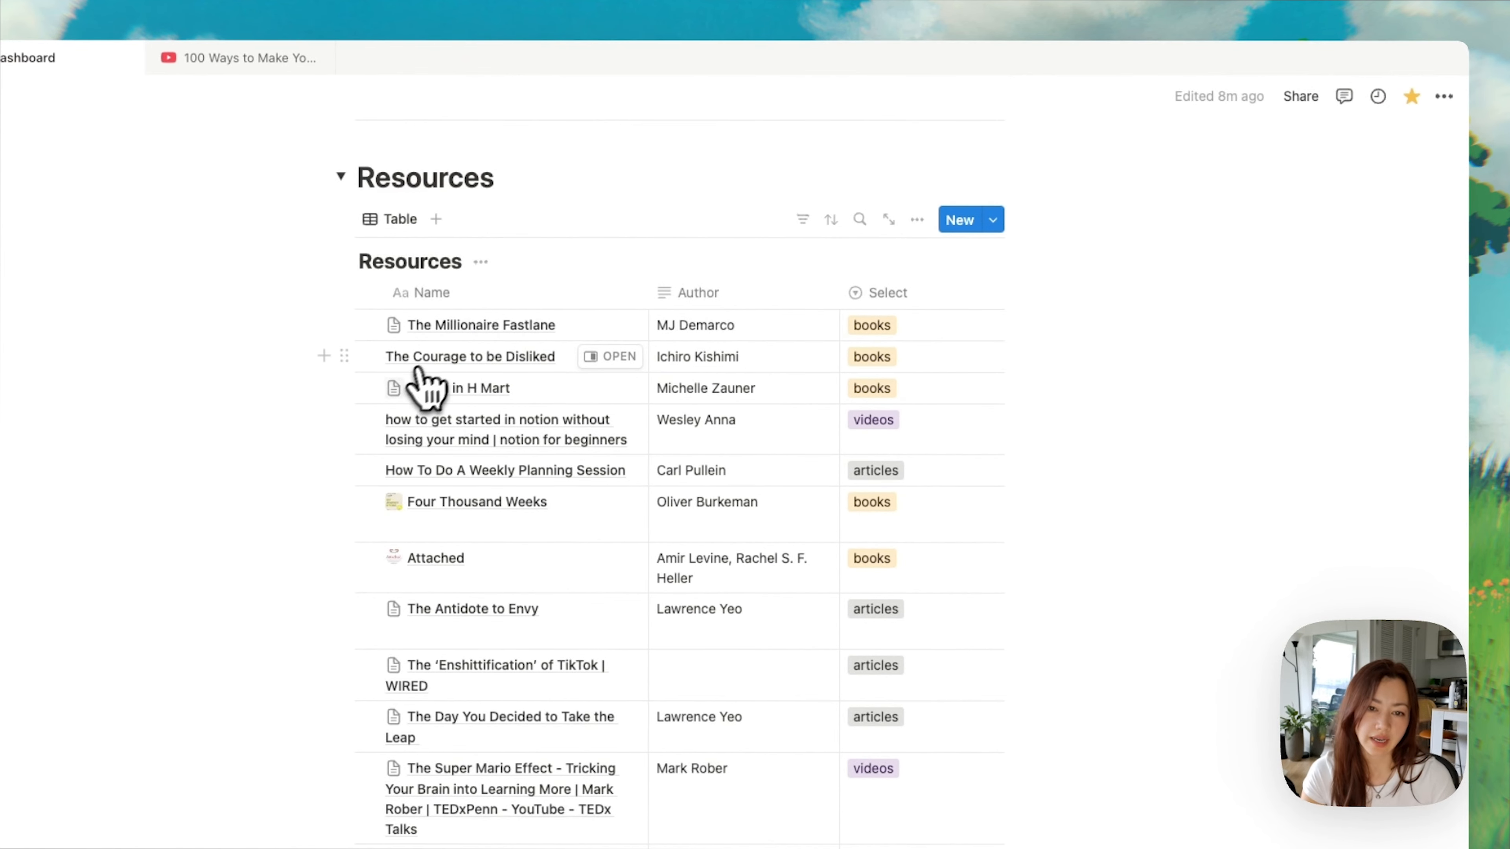
pyautogui.click(610, 388)
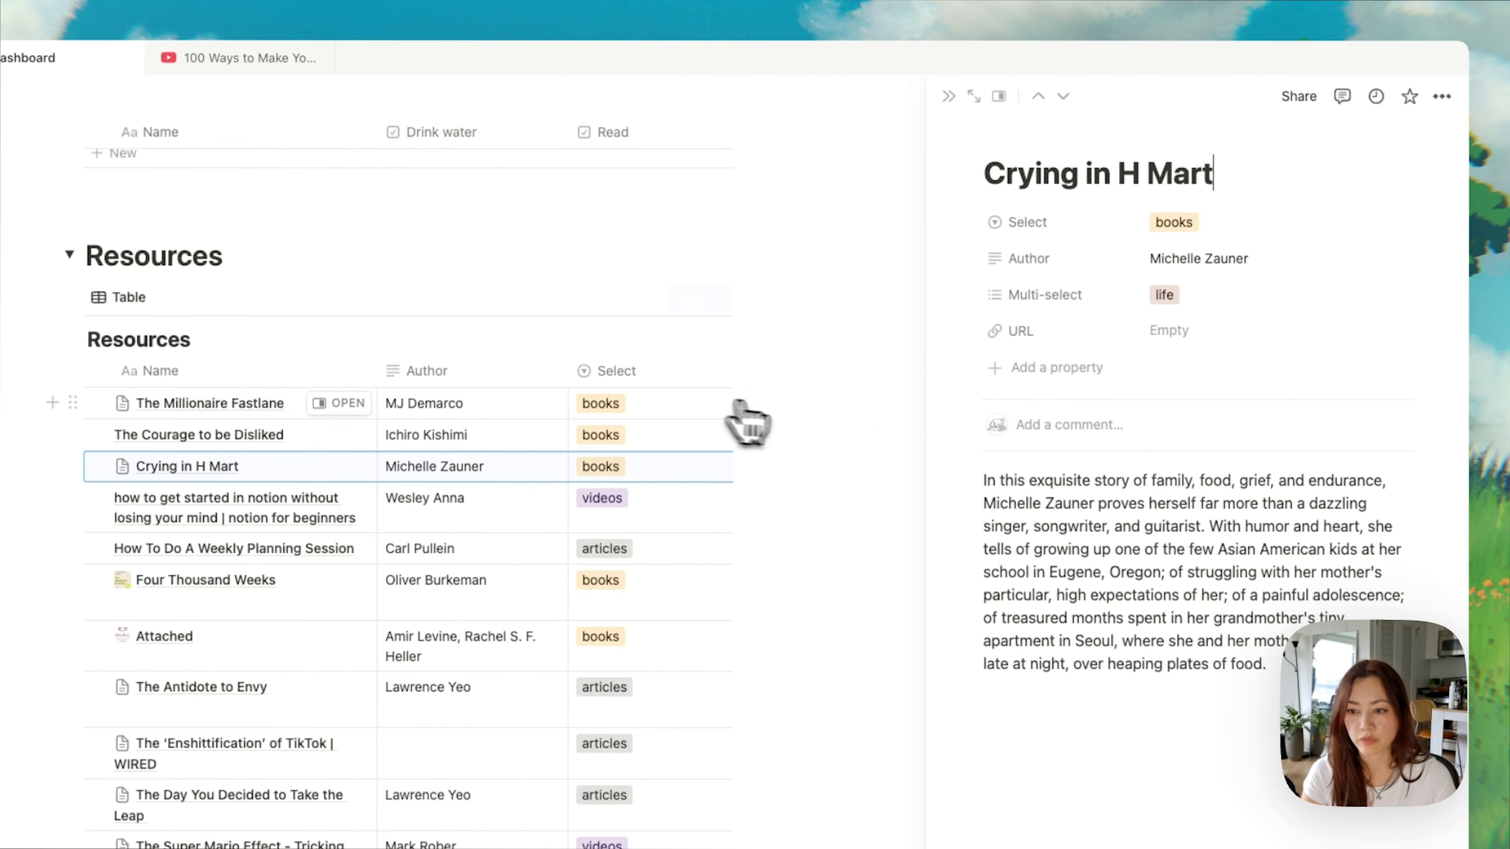
pyautogui.click(949, 96)
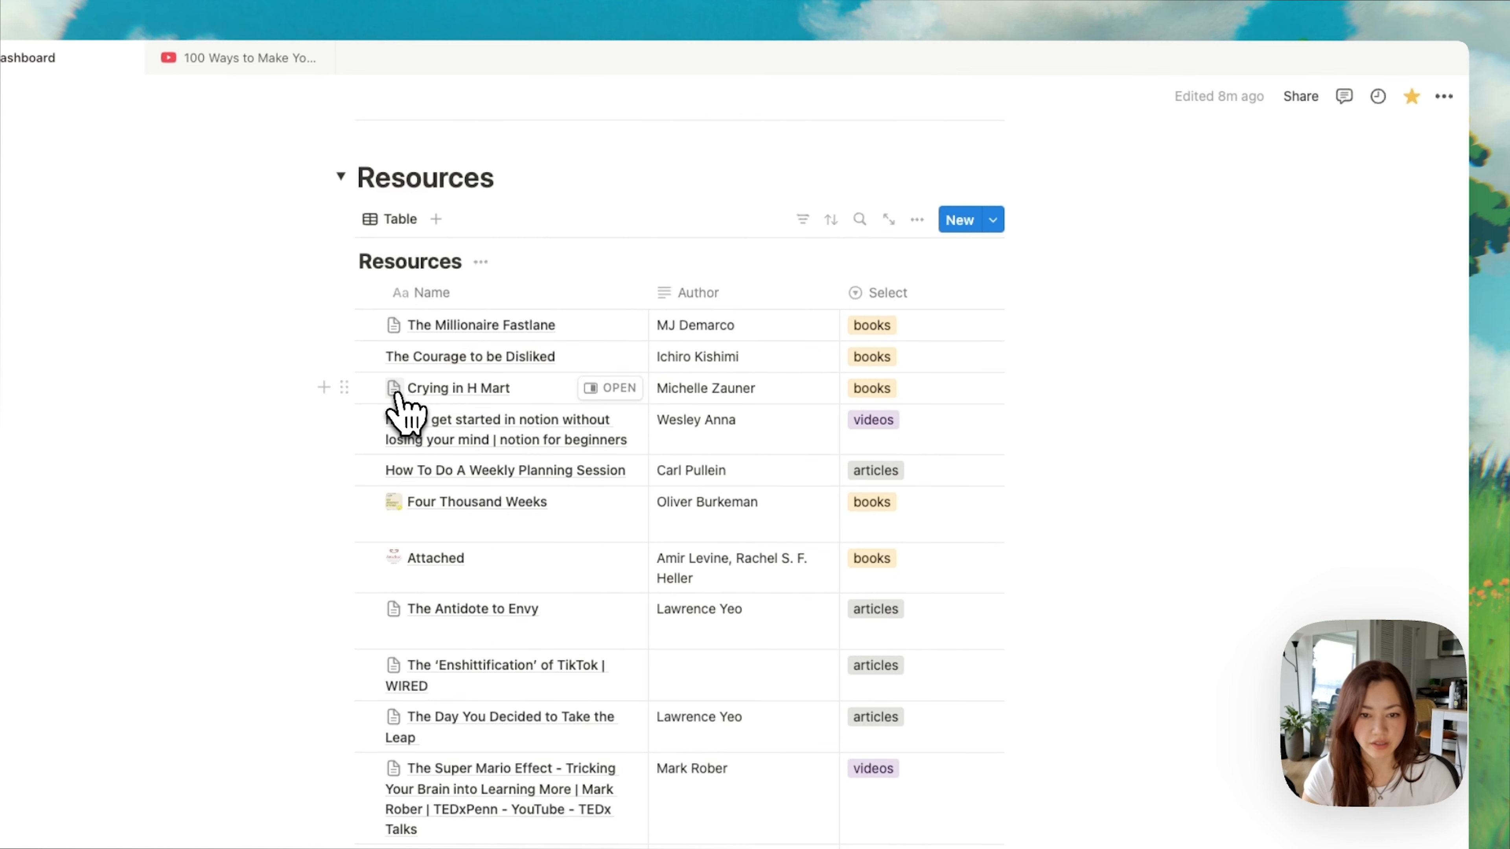
# Step: Turn off the page icons in the Resources table's layout
pyautogui.scroll(-2, 290, 614)
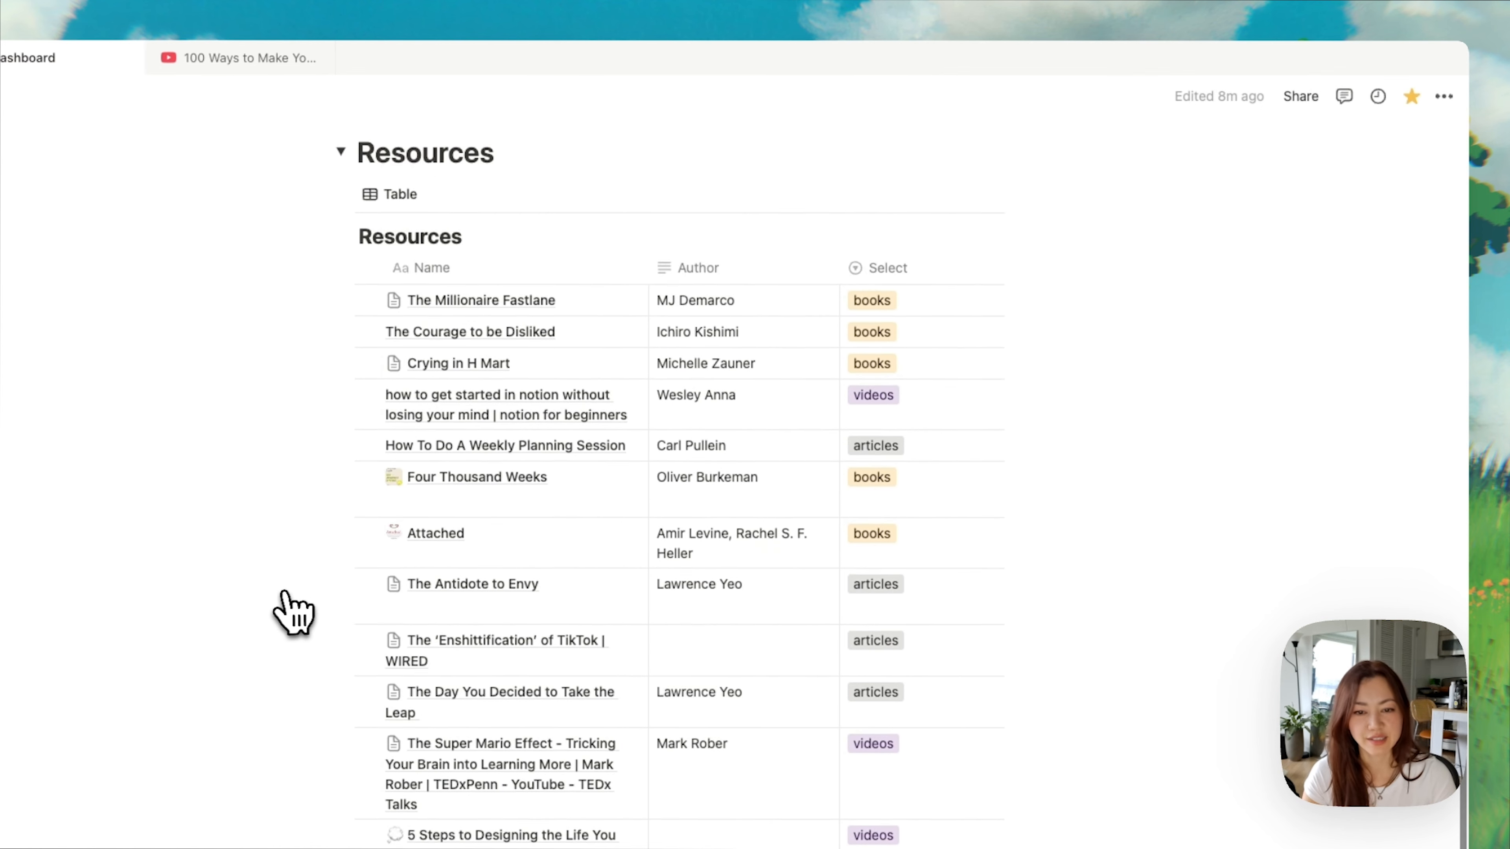
pyautogui.scroll(-1, 271, 539)
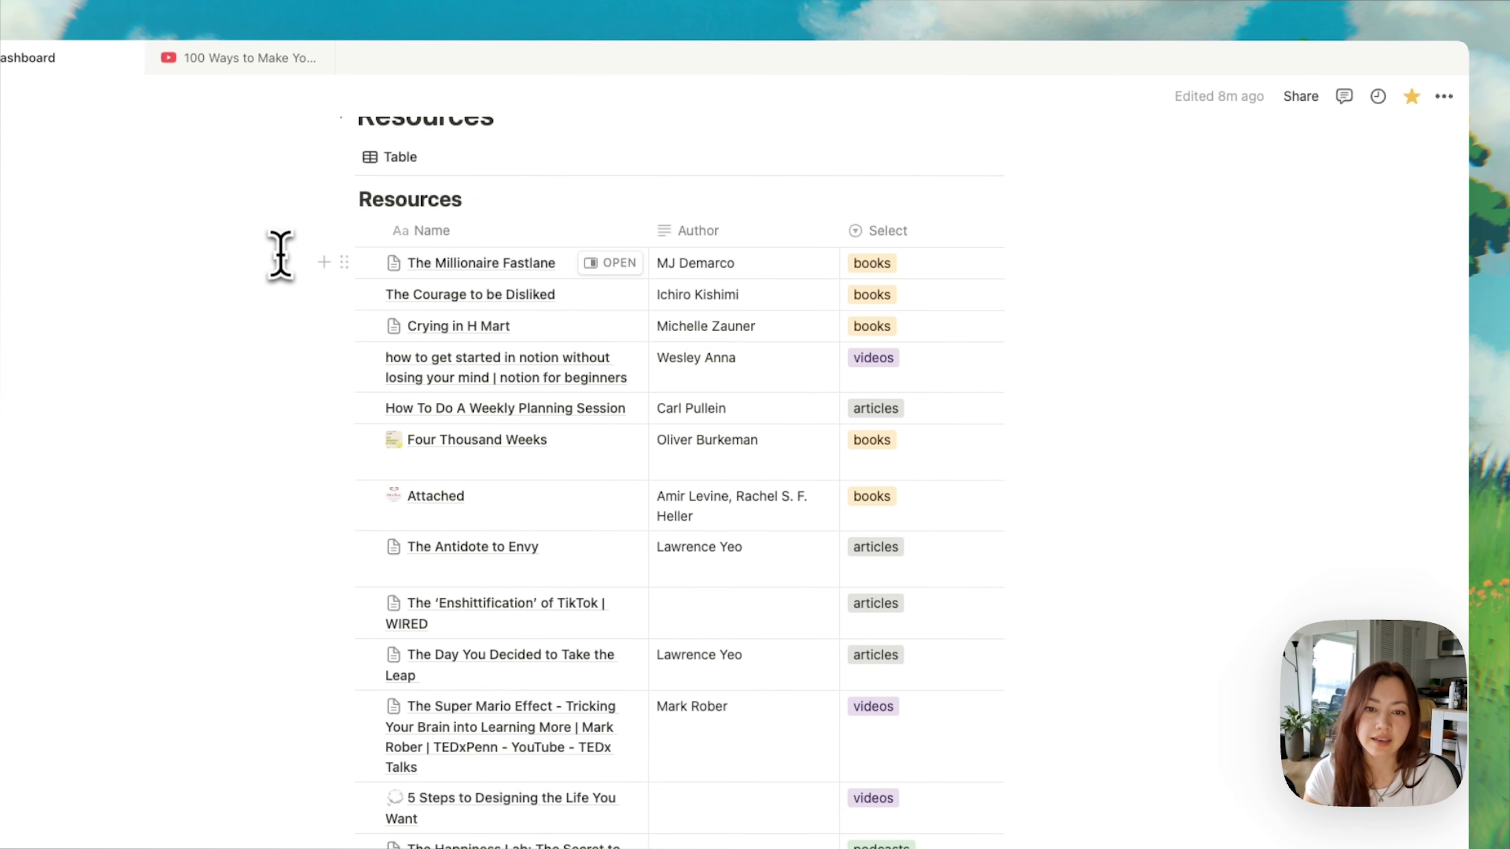
pyautogui.click(920, 162)
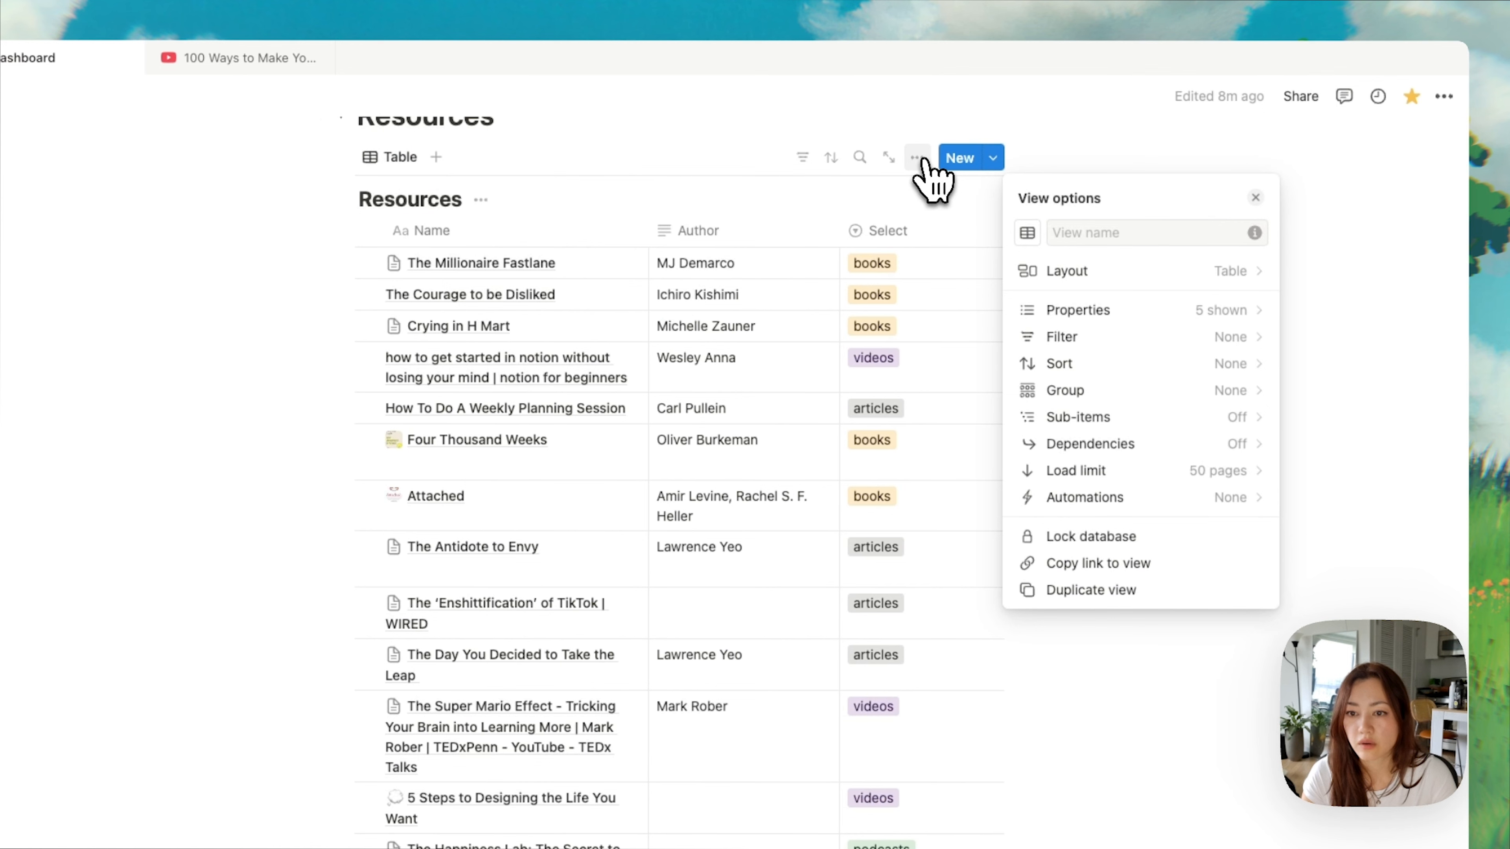
pyautogui.click(1111, 274)
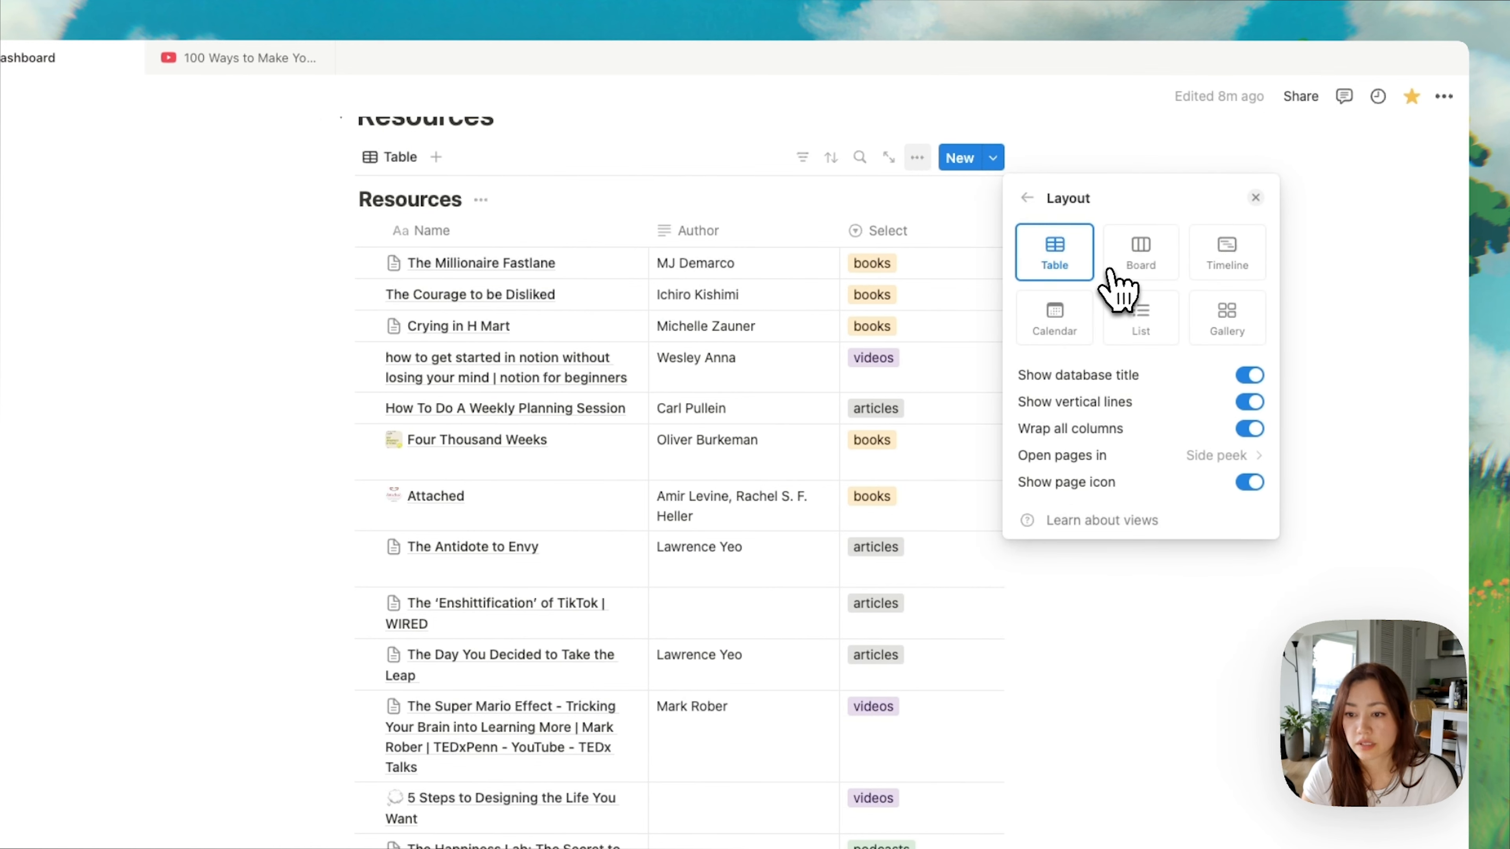
pyautogui.click(1249, 482)
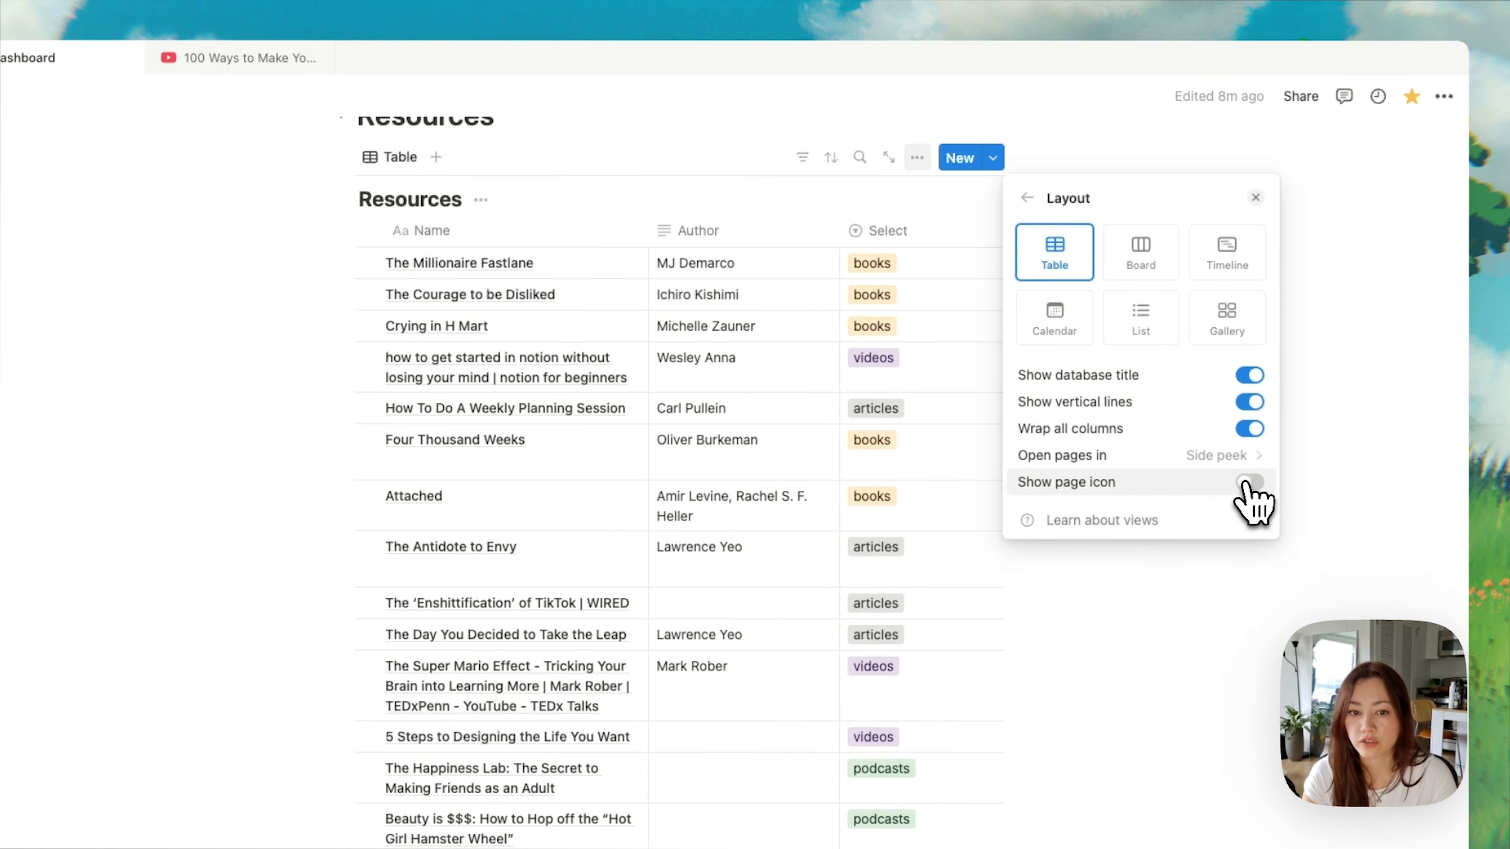
pyautogui.click(1345, 470)
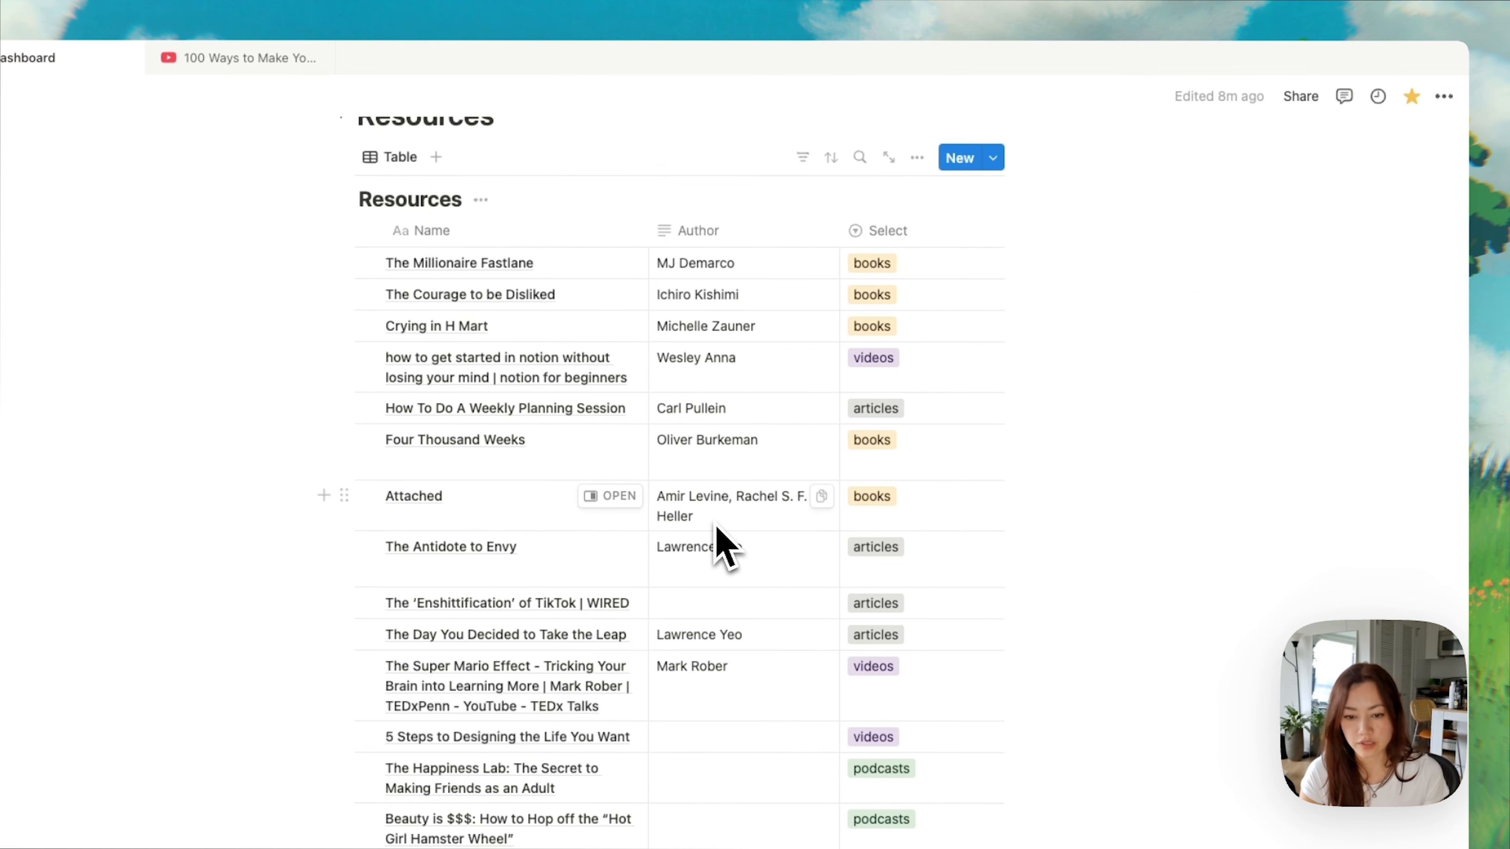
# Step: Set the Resources table's load limit to 10 pages and load the remaining entries
pyautogui.scroll(6, 541, 499)
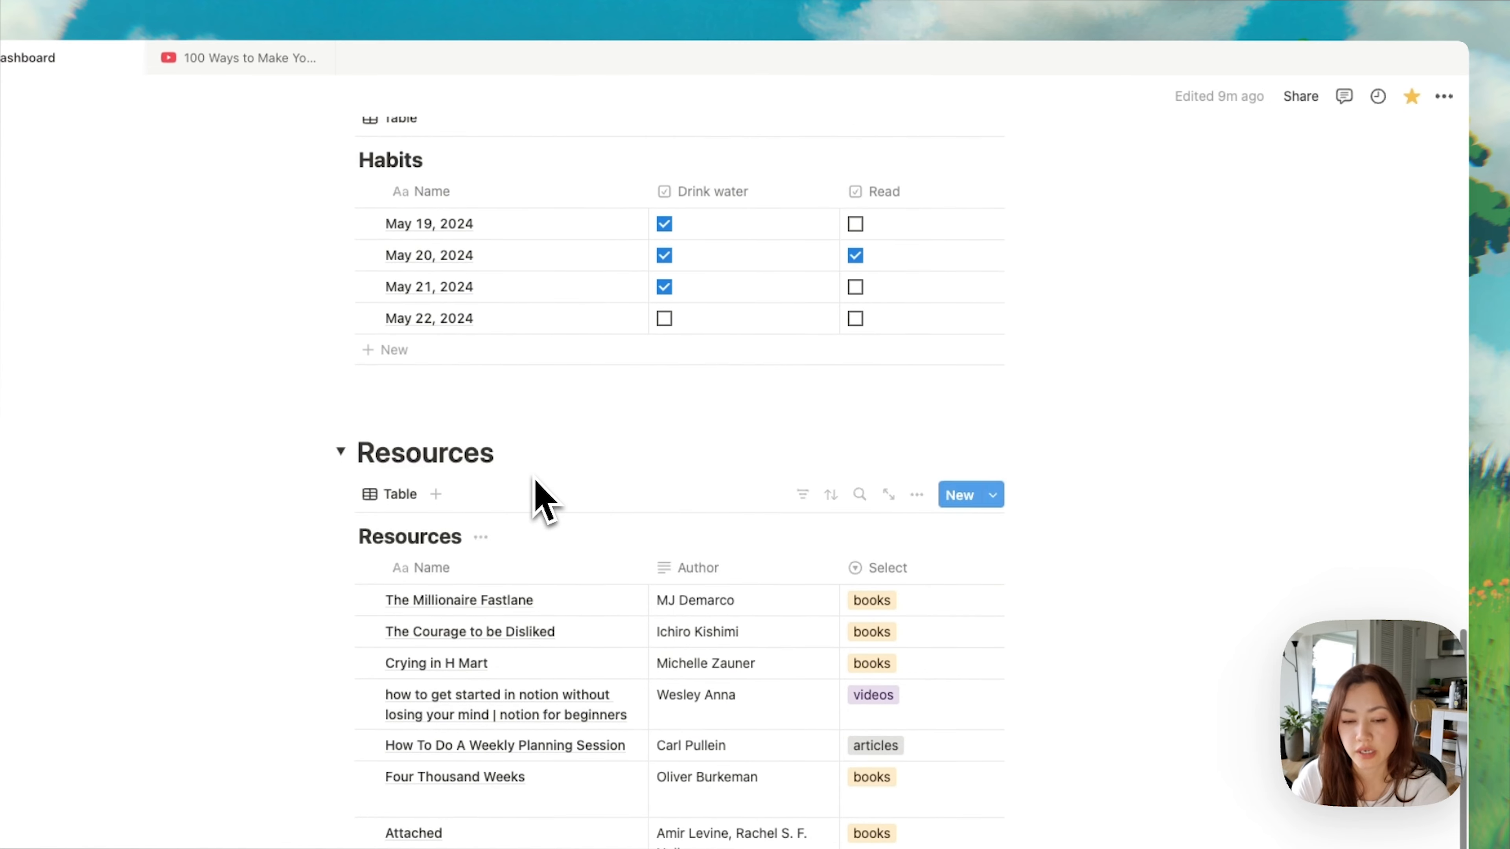
pyautogui.scroll(-5, 541, 499)
pyautogui.scroll(-1, 534, 481)
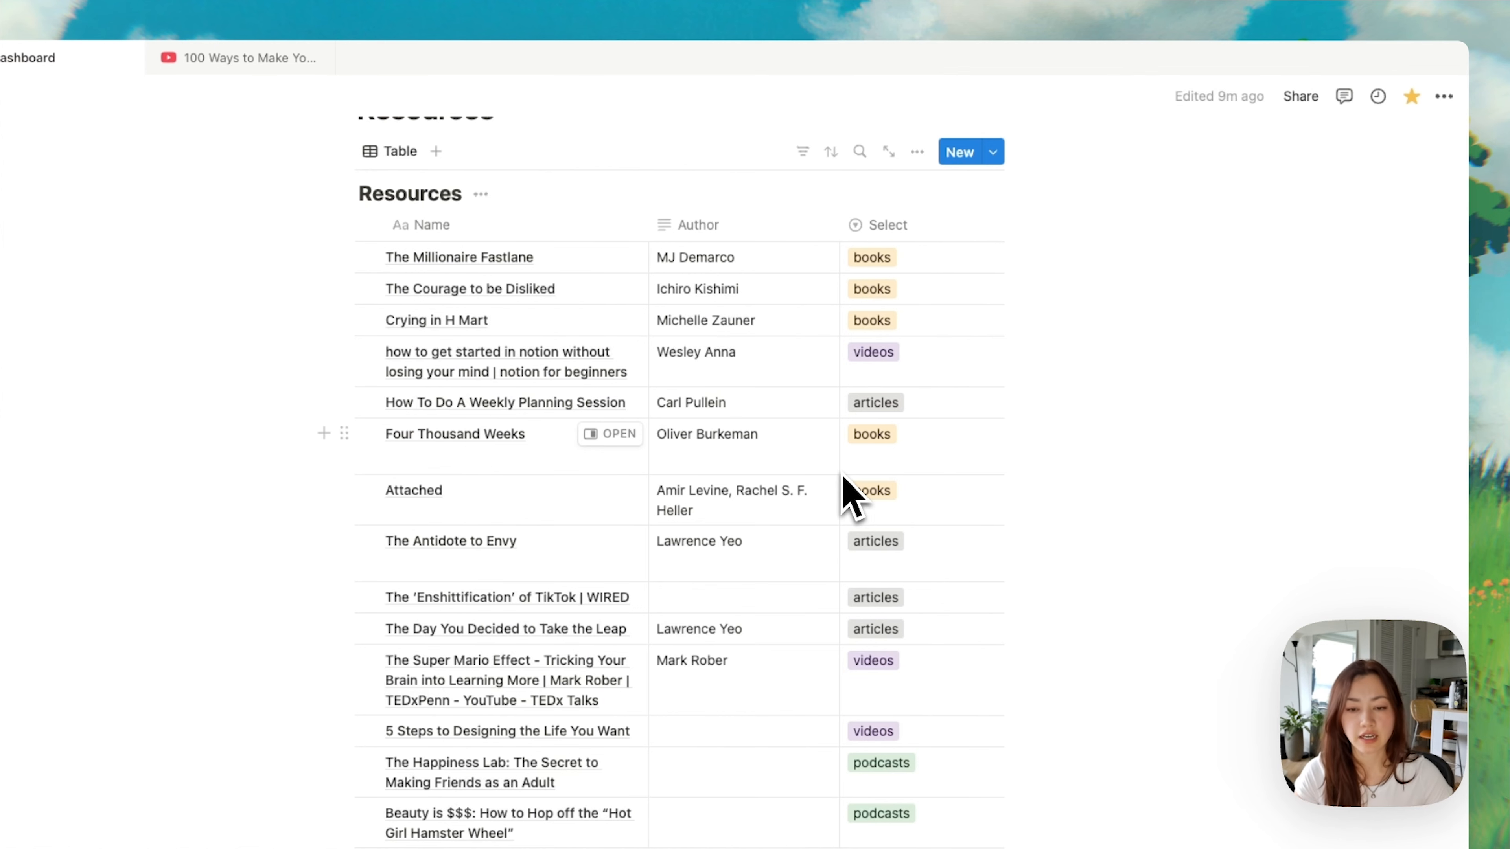
pyautogui.click(919, 160)
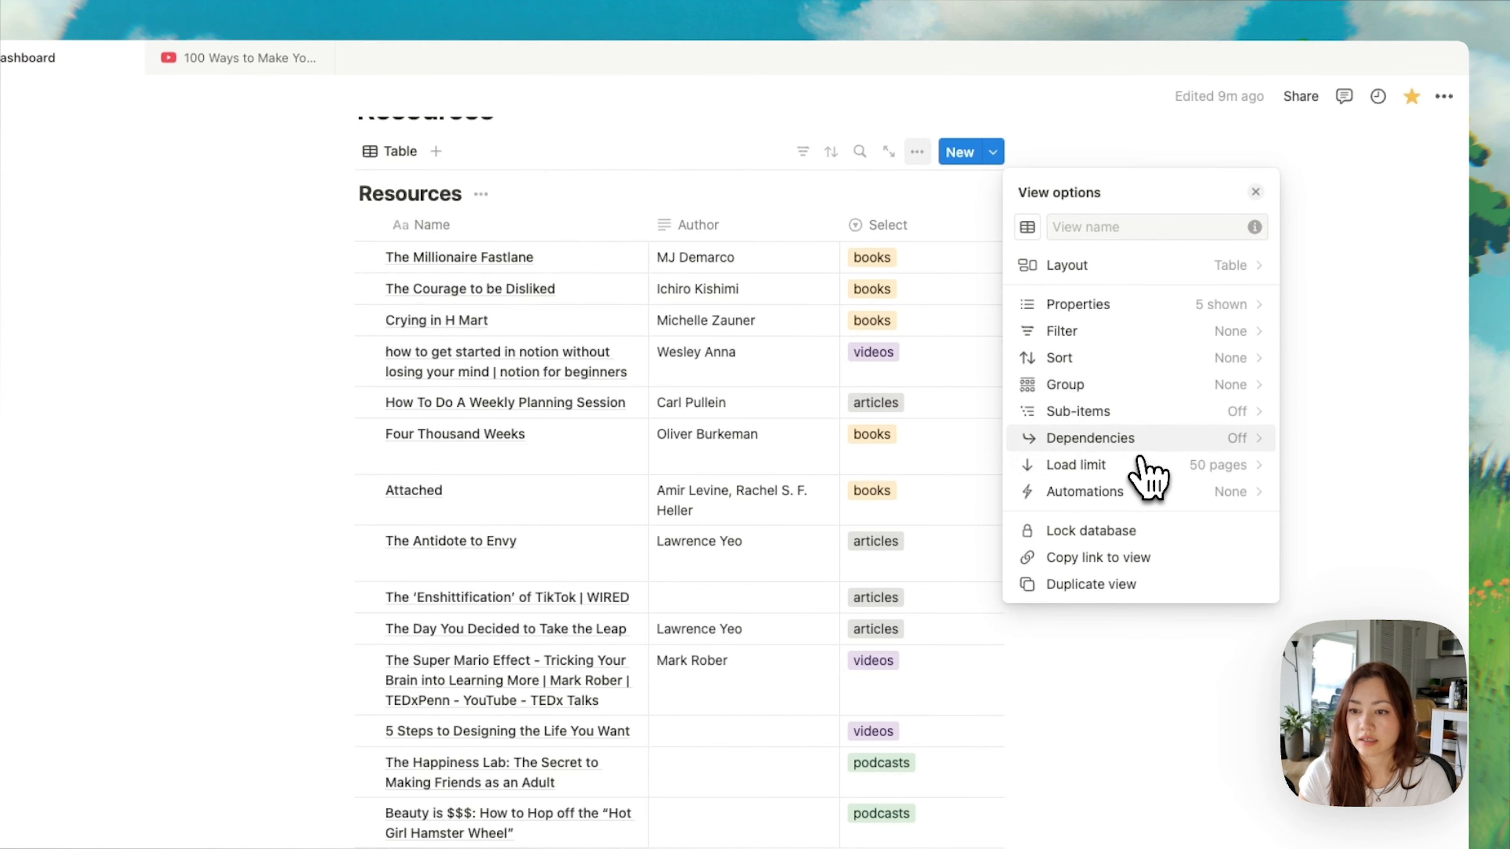
pyautogui.click(1144, 390)
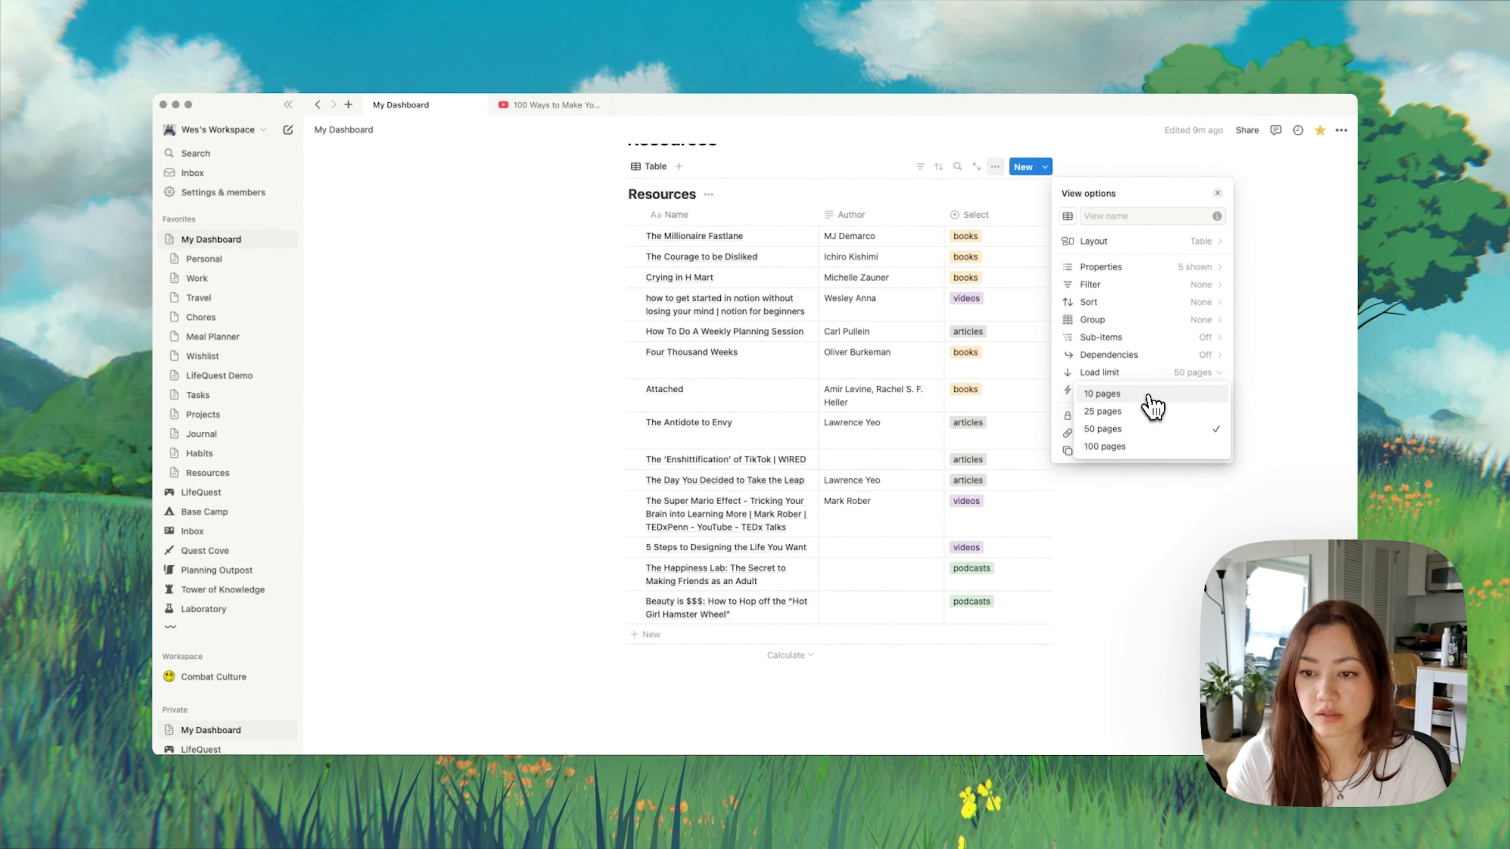
pyautogui.click(1150, 392)
pyautogui.click(556, 395)
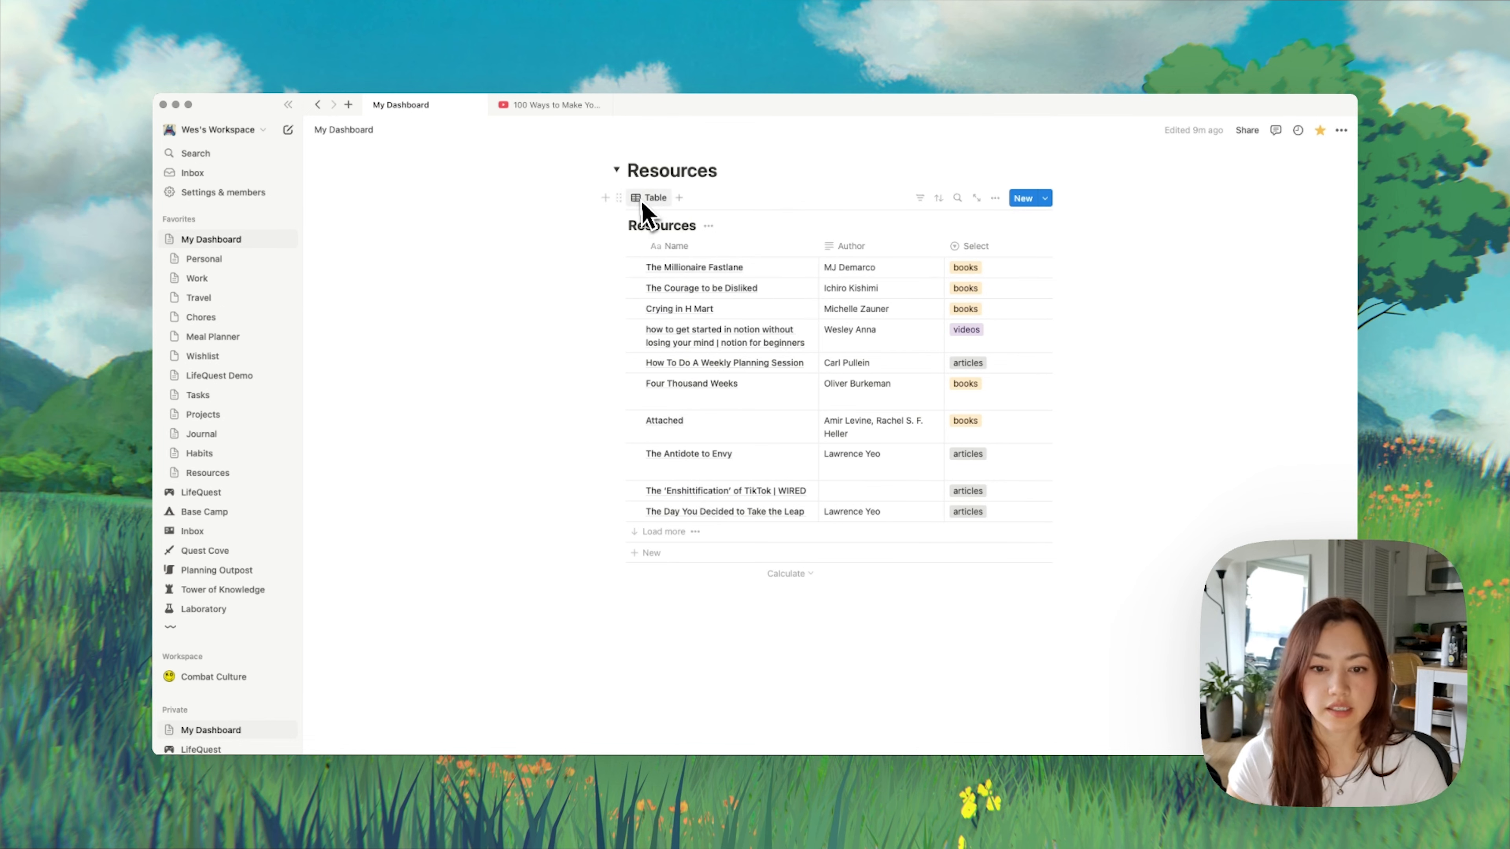
pyautogui.click(667, 533)
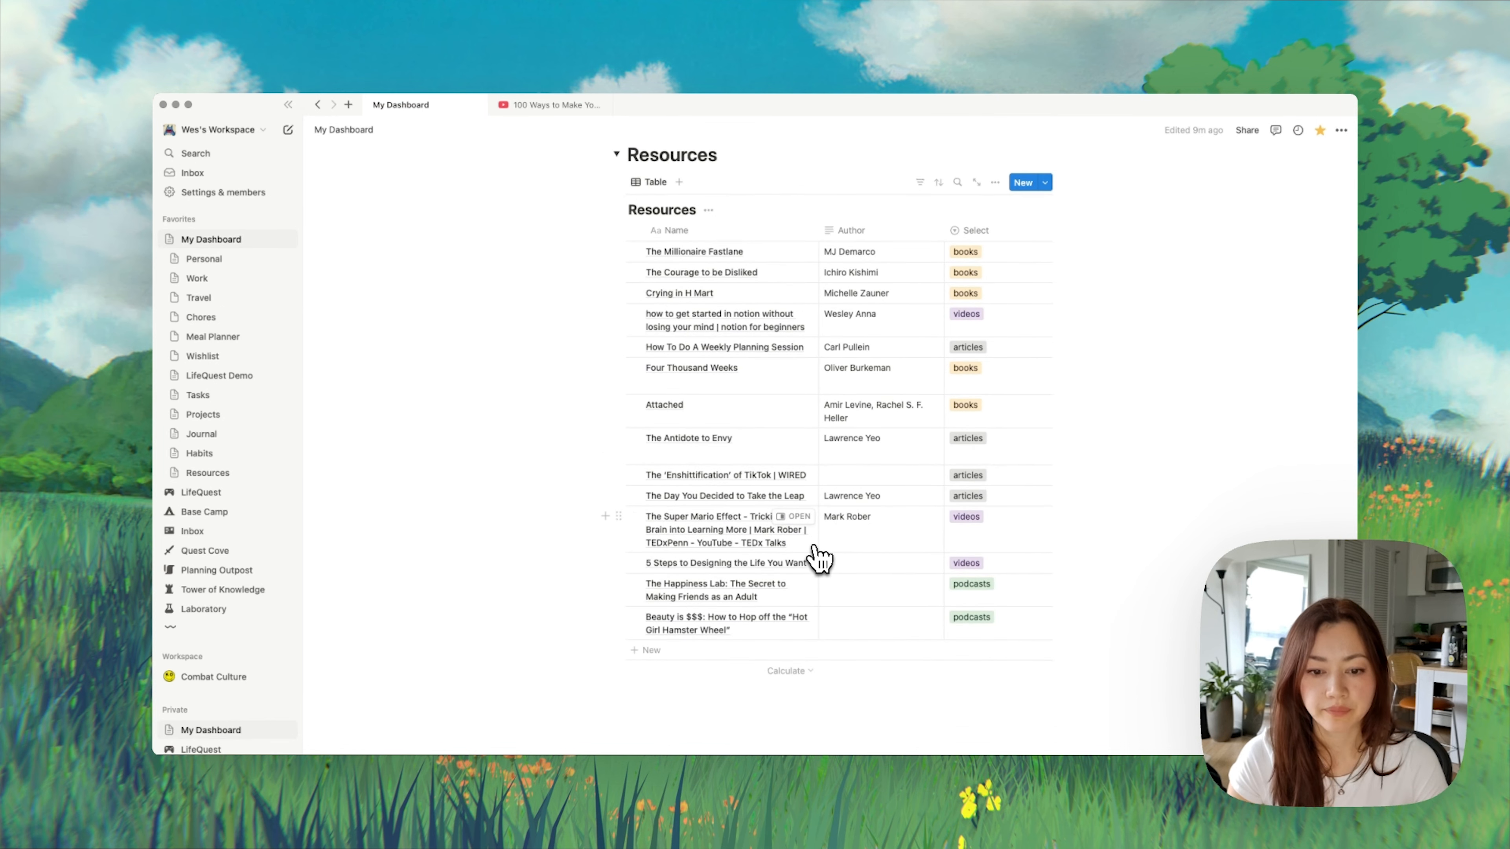
# Step: Show the Status property as a checkbox in the third view of the Tasks database
pyautogui.scroll(2, 819, 560)
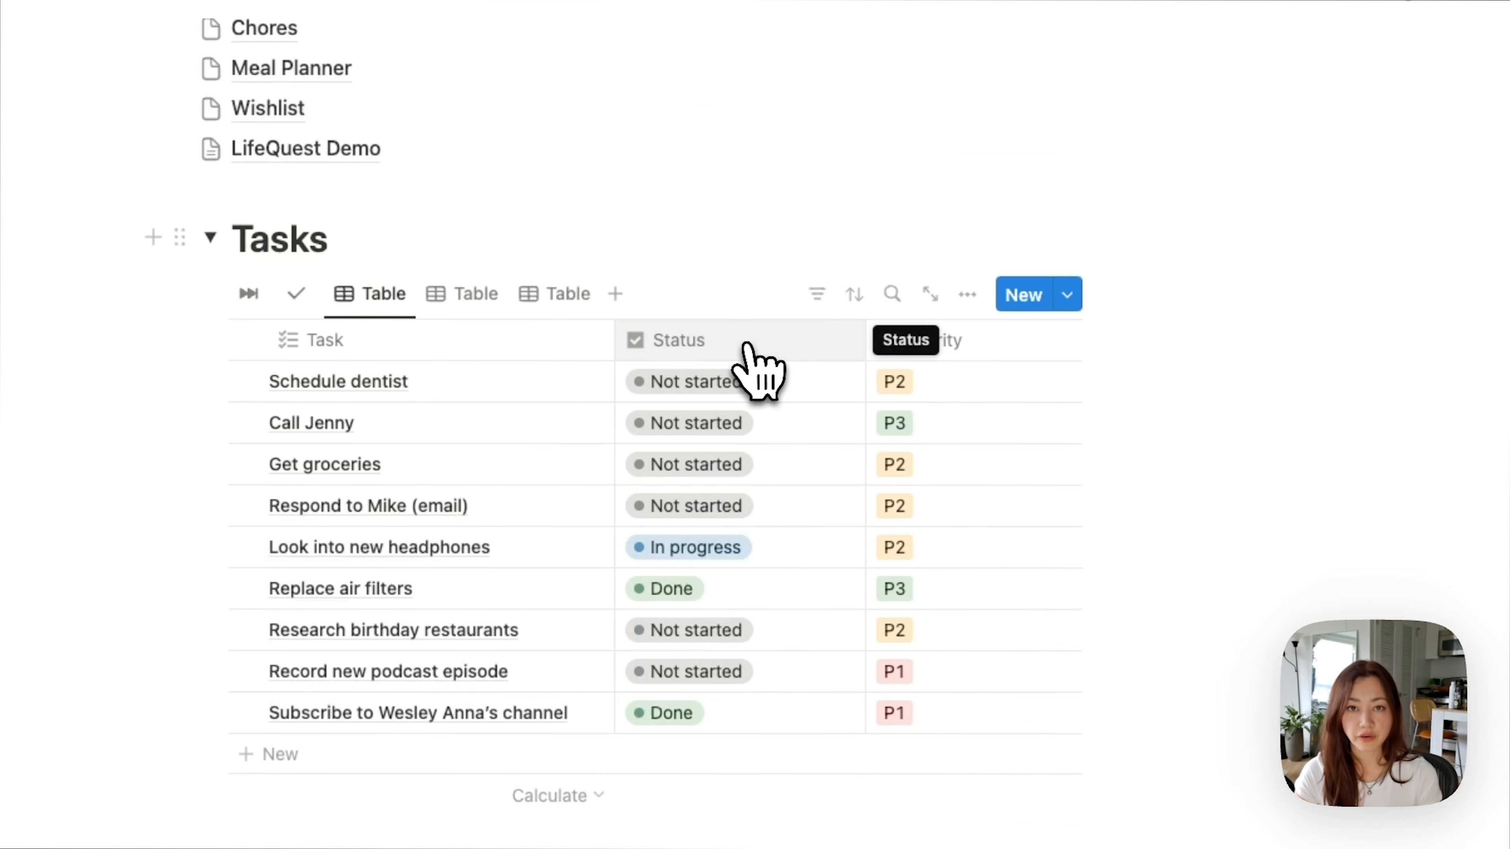
pyautogui.click(753, 362)
pyautogui.click(722, 438)
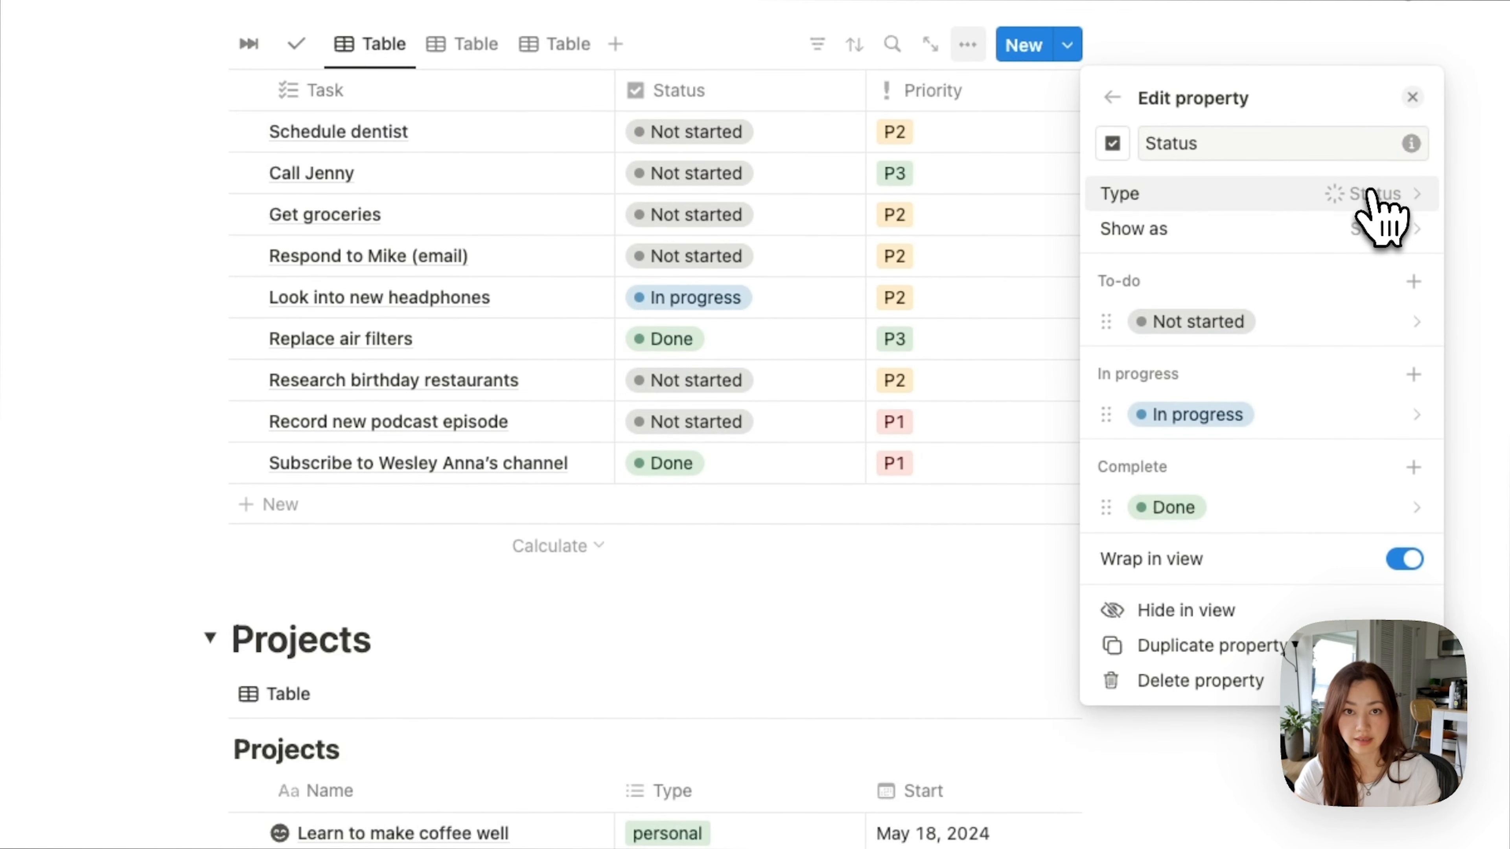
pyautogui.click(1385, 231)
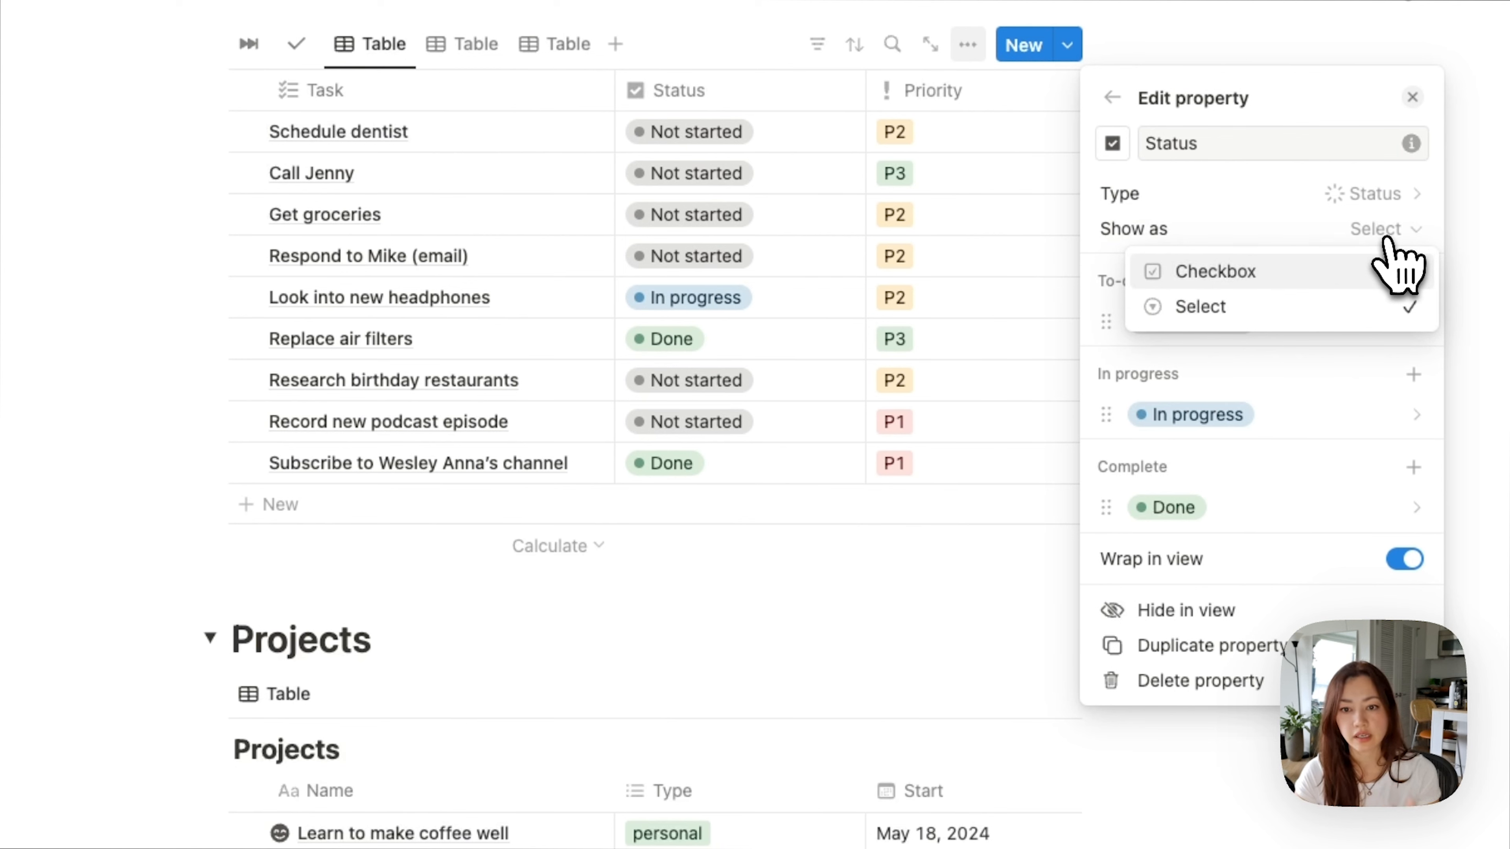
pyautogui.click(1367, 275)
pyautogui.click(126, 328)
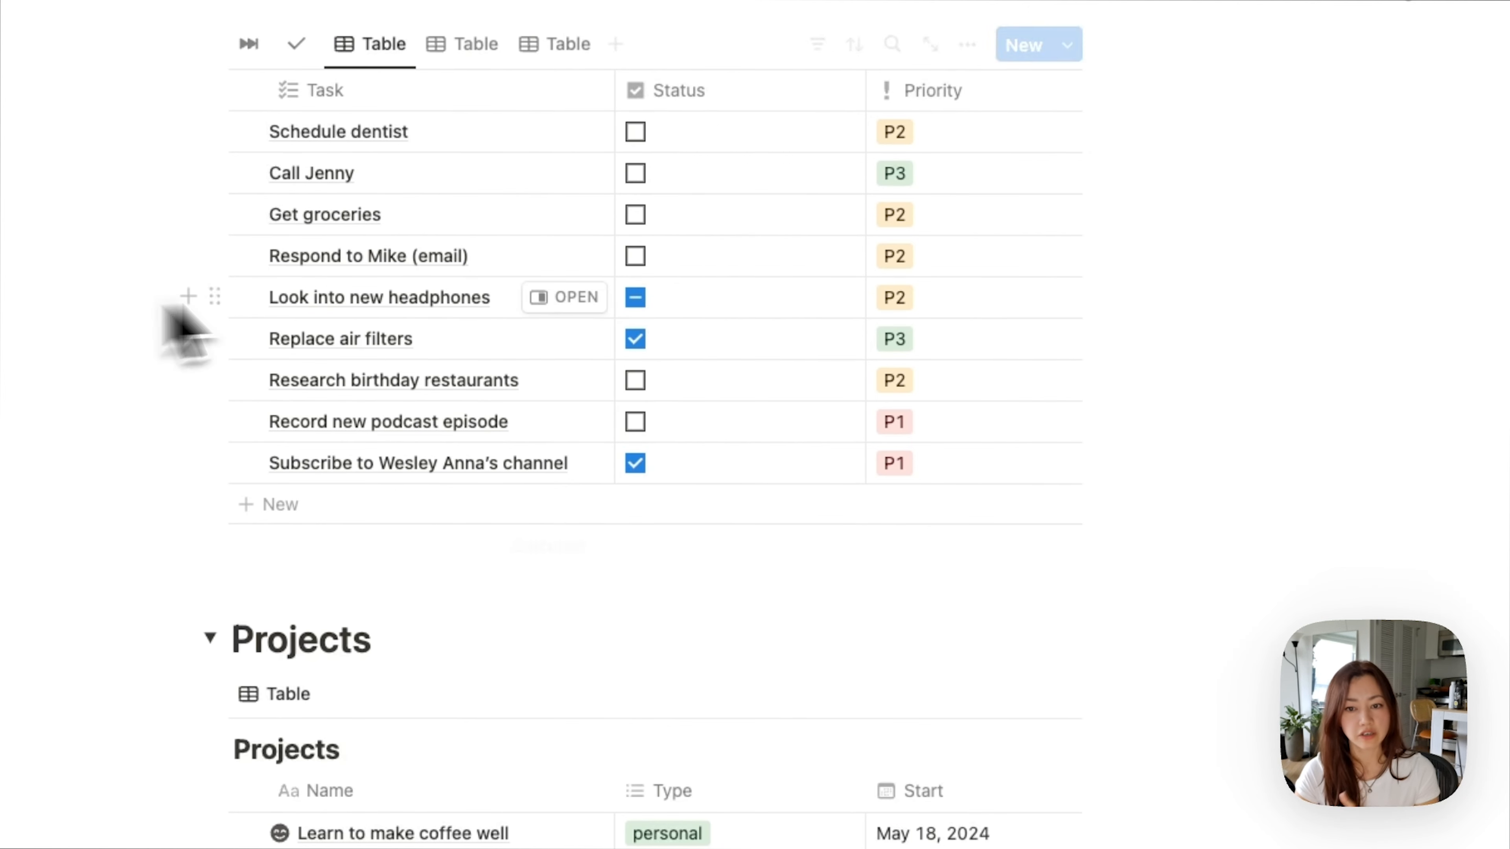
# Step: Compare how Status is displayed in the third and fourth Tasks views, ending on the checkbox view
pyautogui.scroll(2, 664, 303)
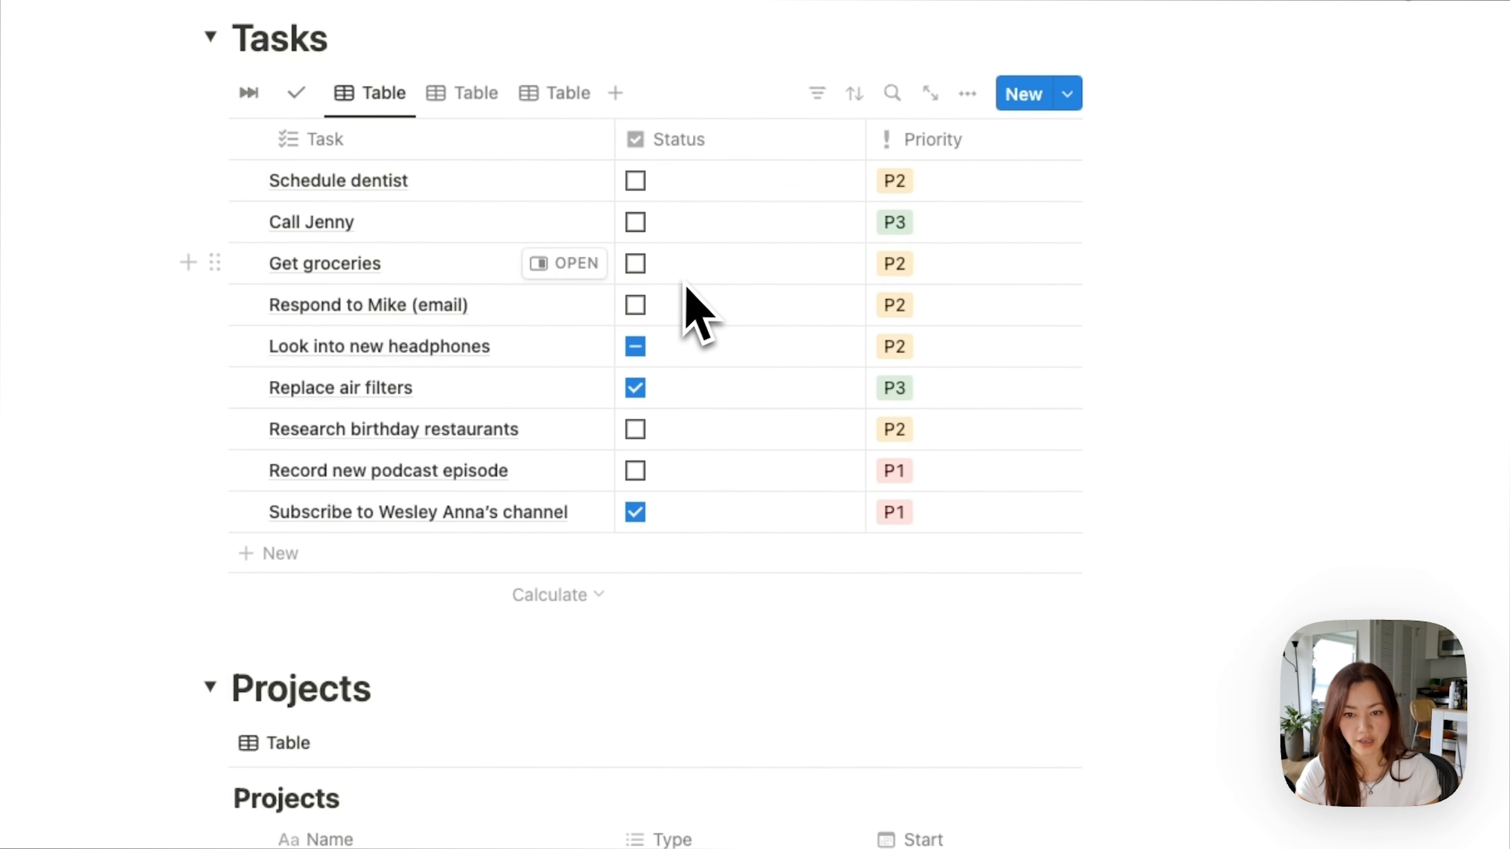
pyautogui.scroll(2, 595, 238)
pyautogui.click(467, 168)
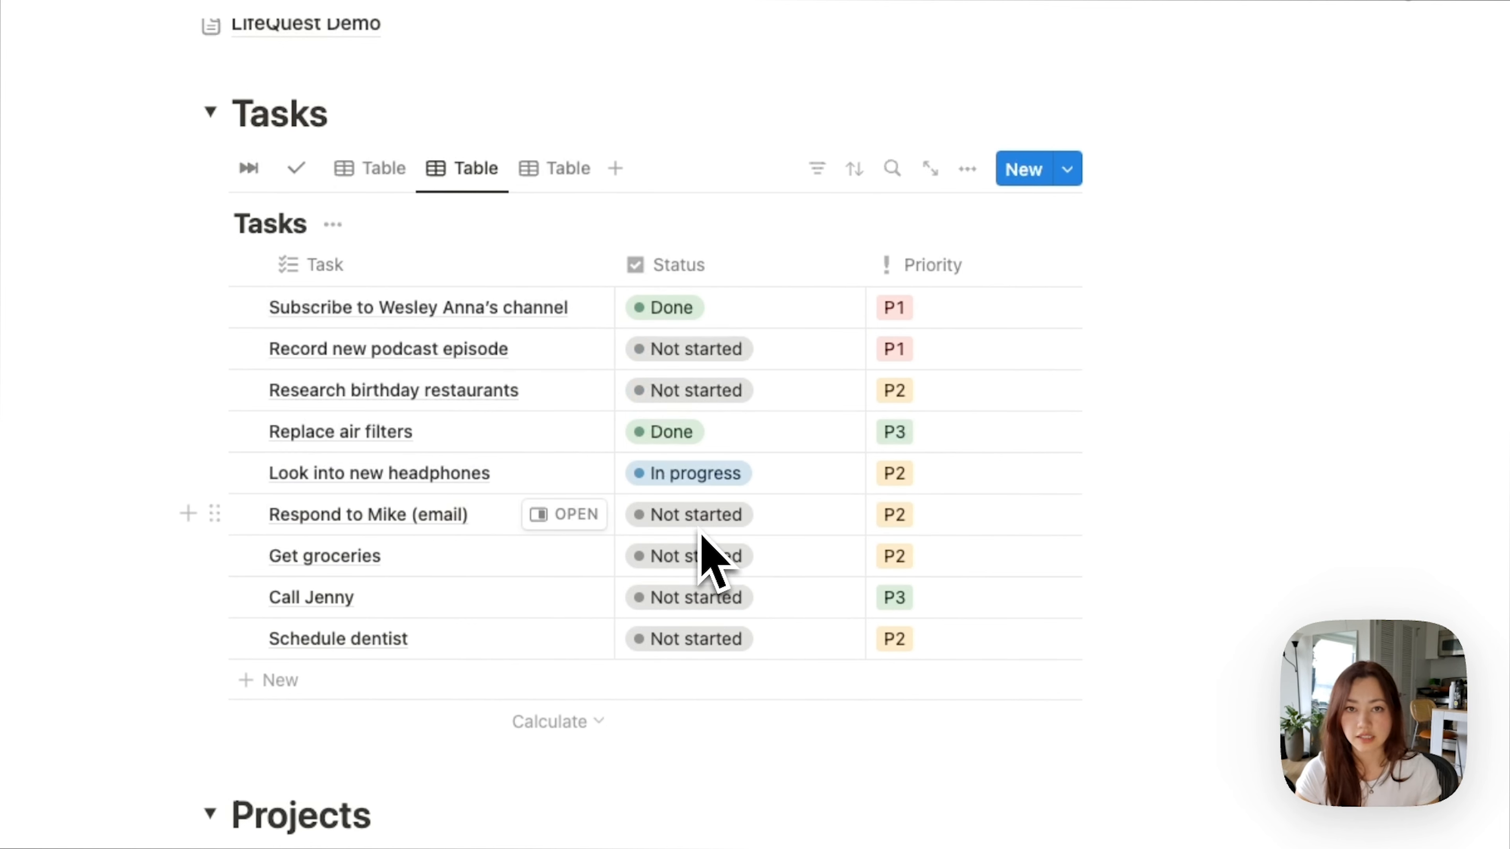
pyautogui.click(380, 169)
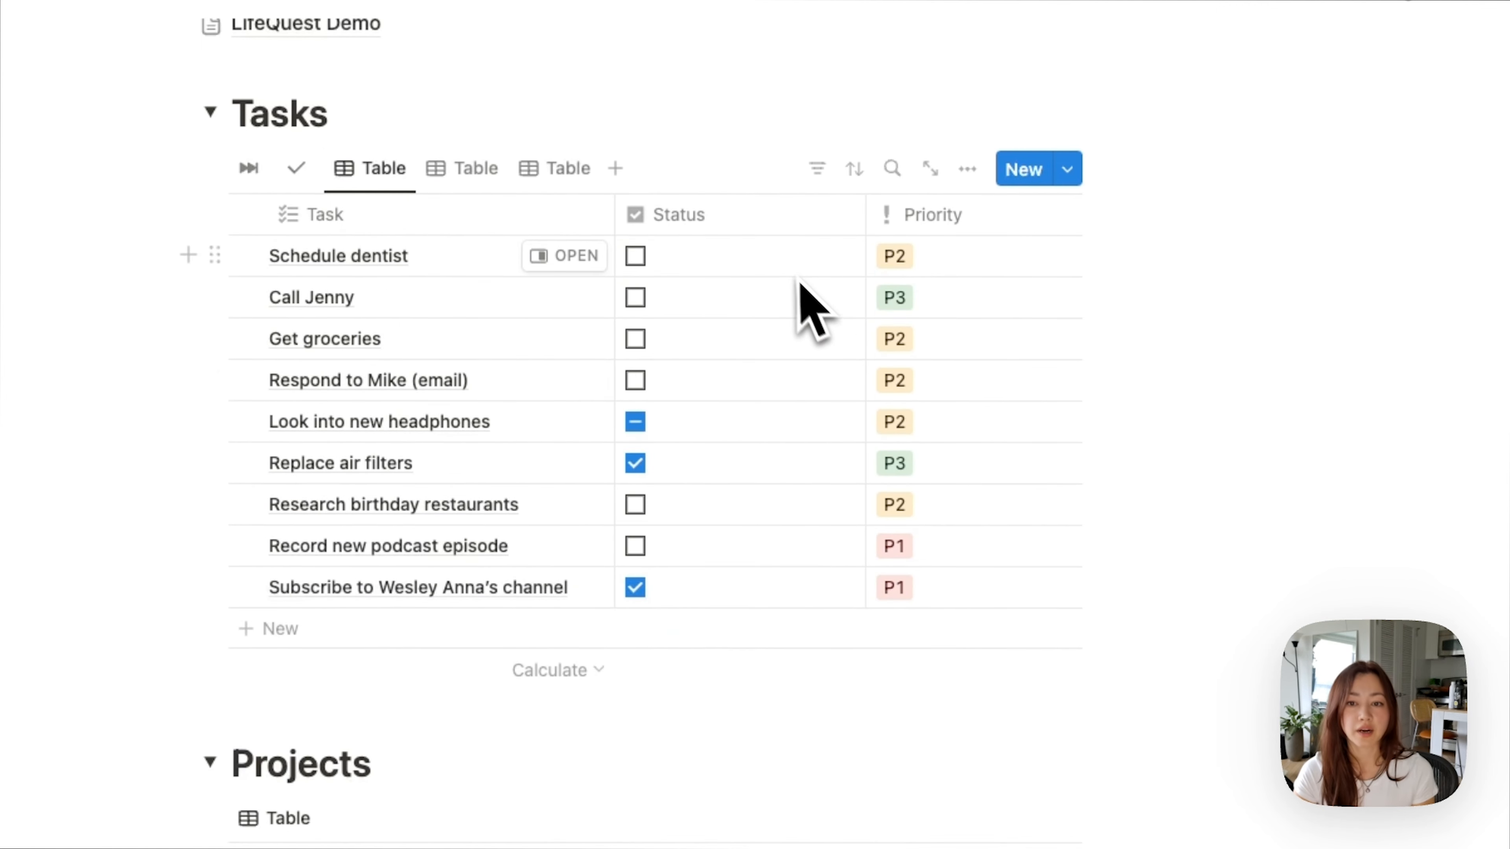
pyautogui.scroll(2, 711, 470)
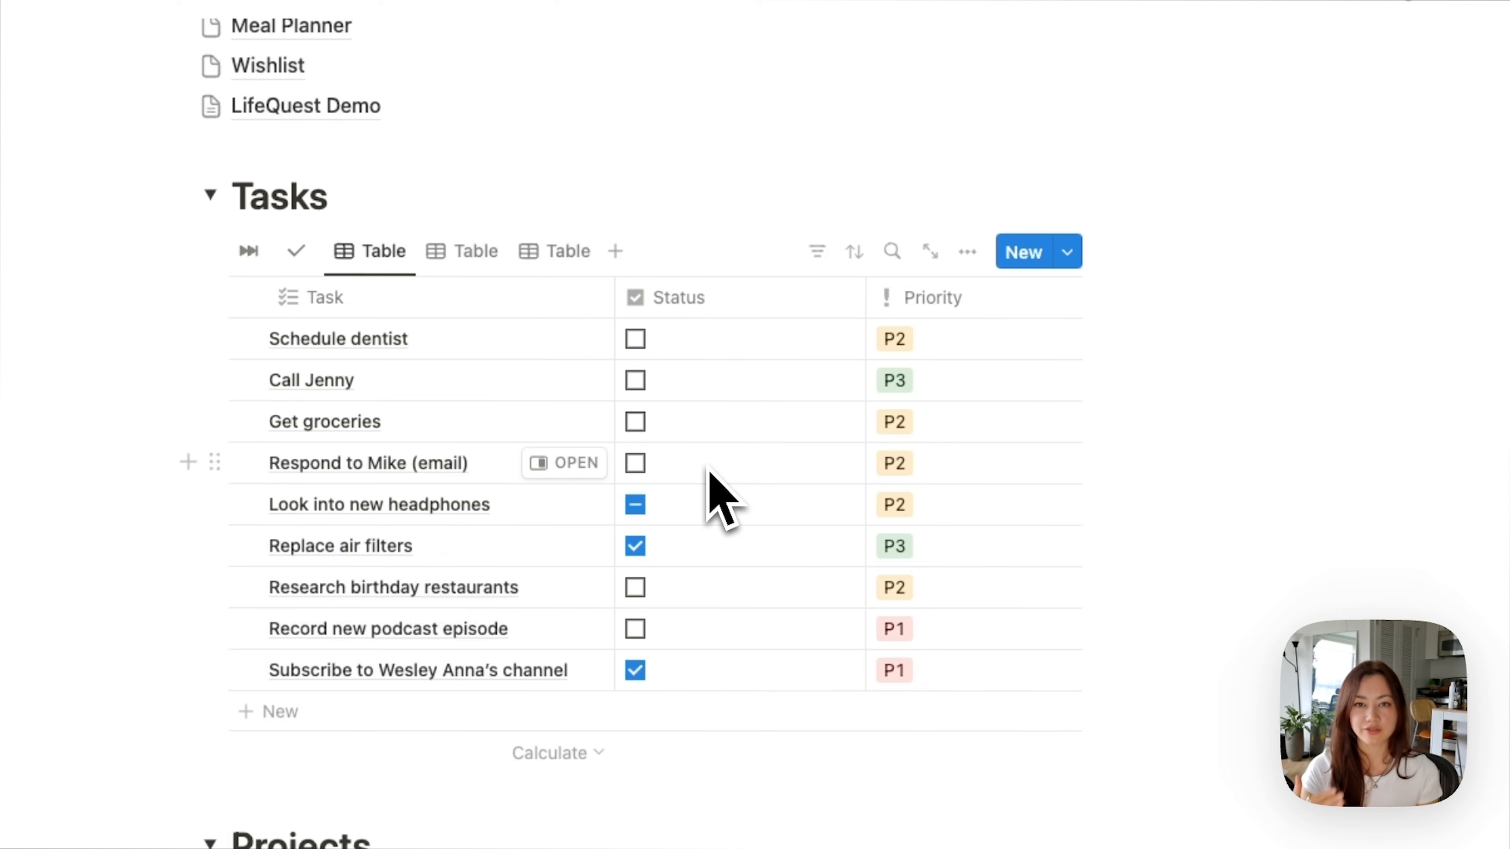
pyautogui.click(485, 253)
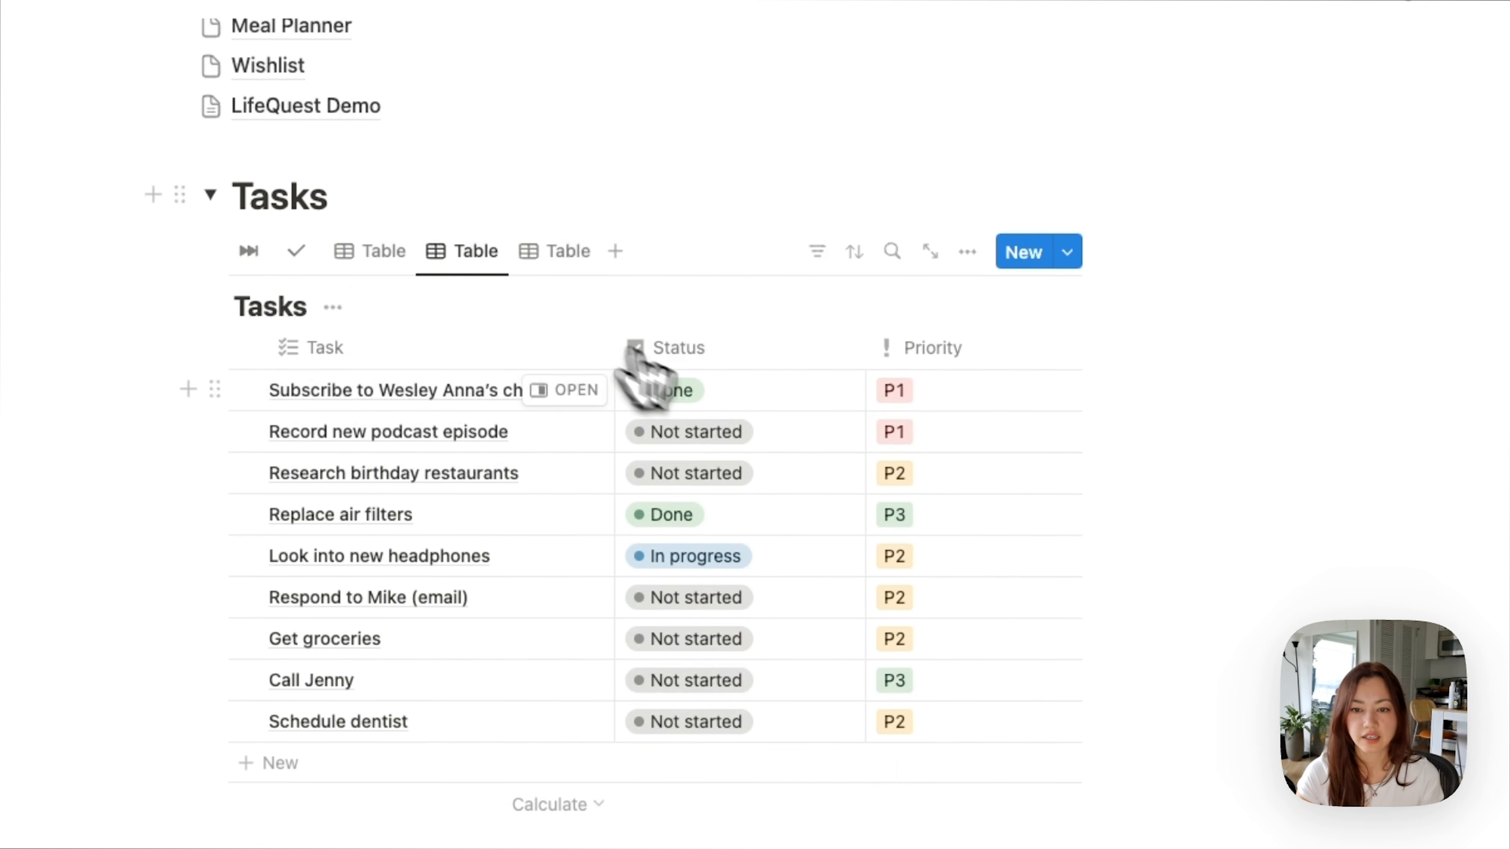
pyautogui.click(665, 390)
pyautogui.press('Escape')
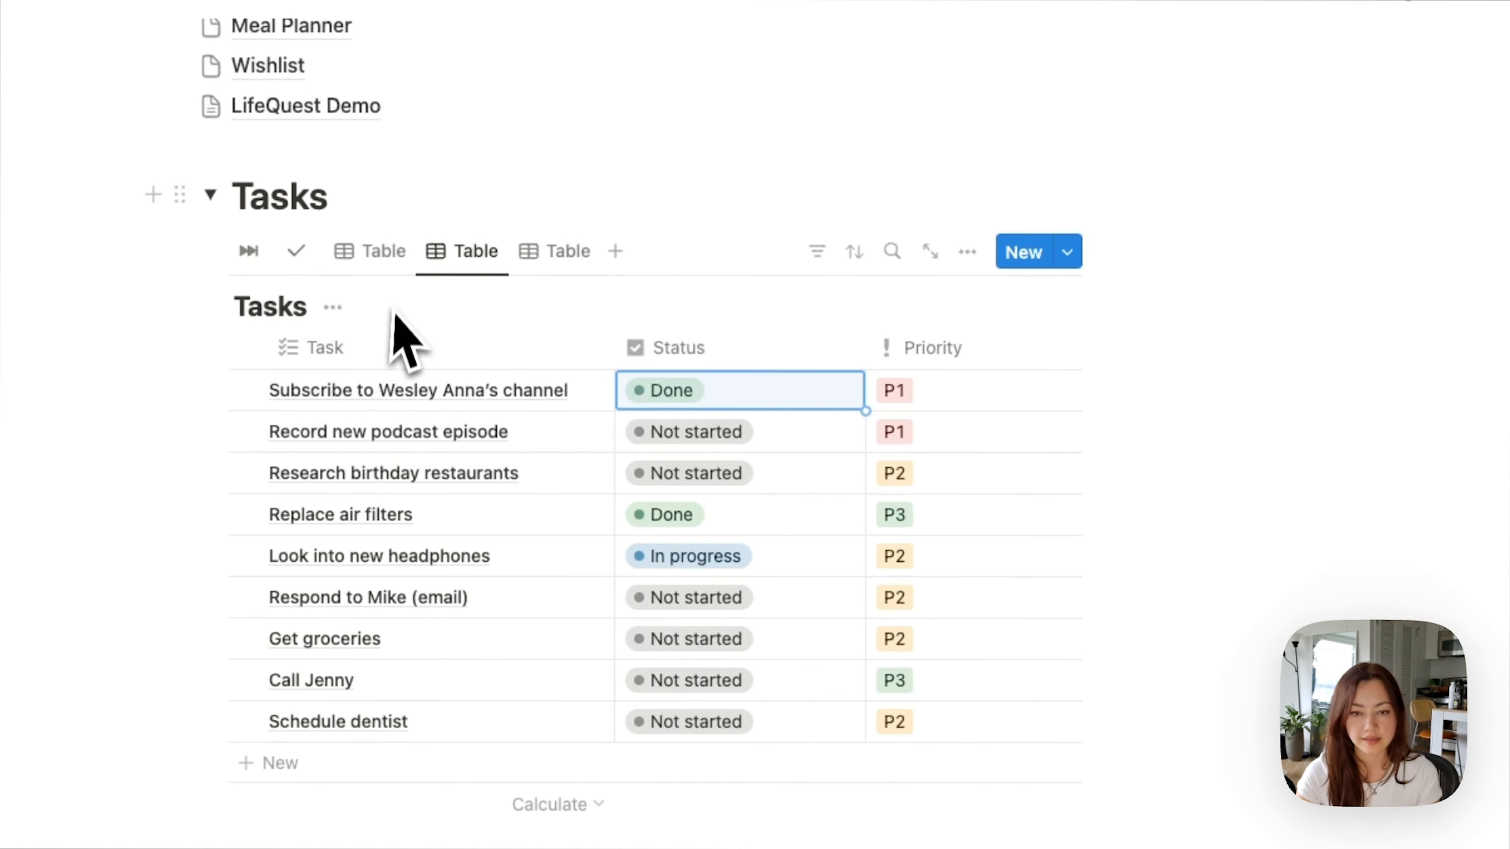
pyautogui.click(370, 251)
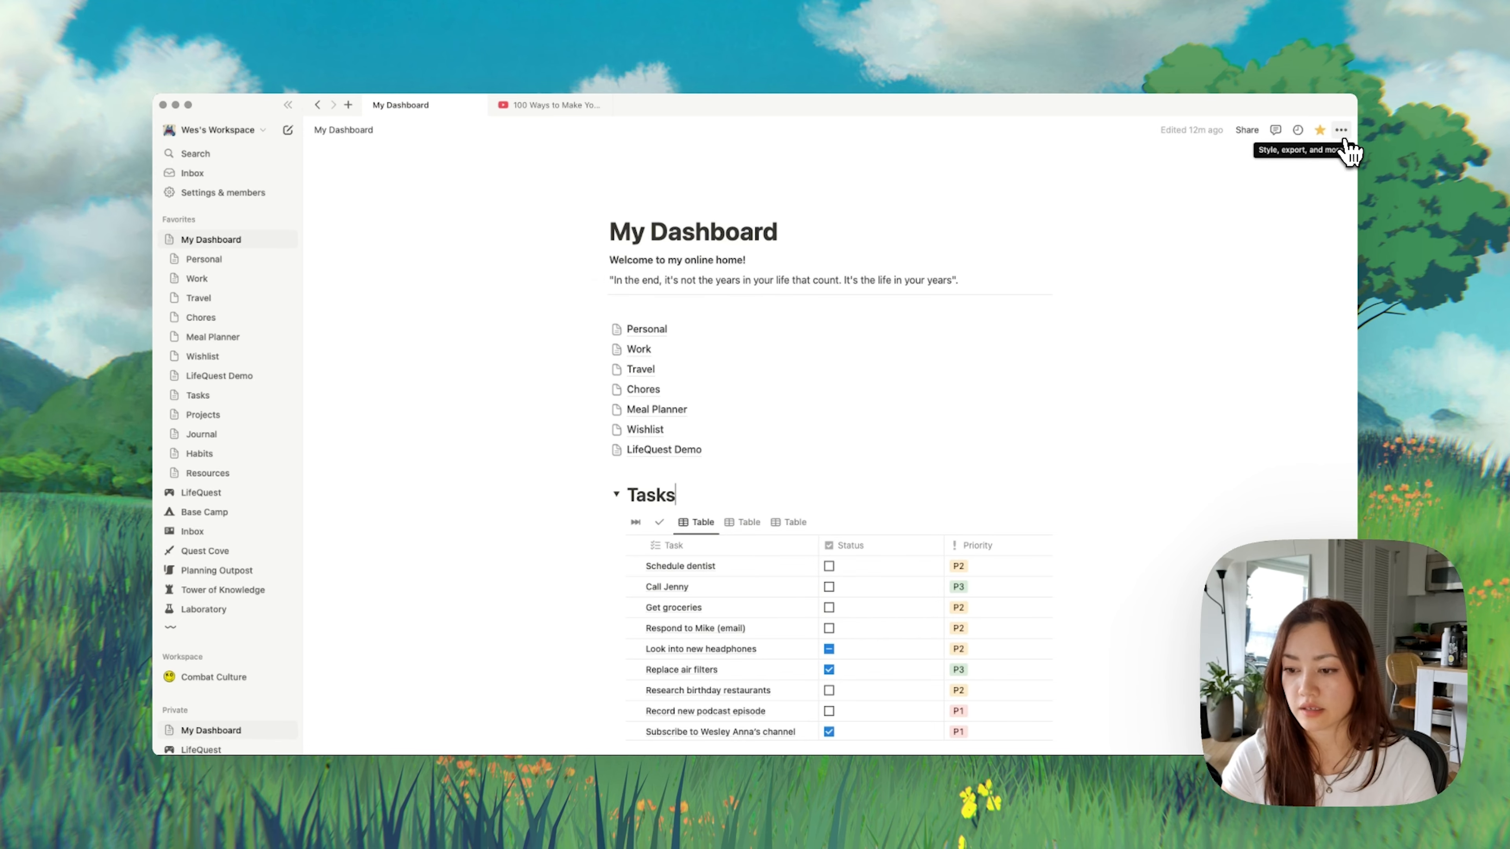
# Step: Turn on full width for the My Dashboard page and set its font to Serif
pyautogui.click(1341, 131)
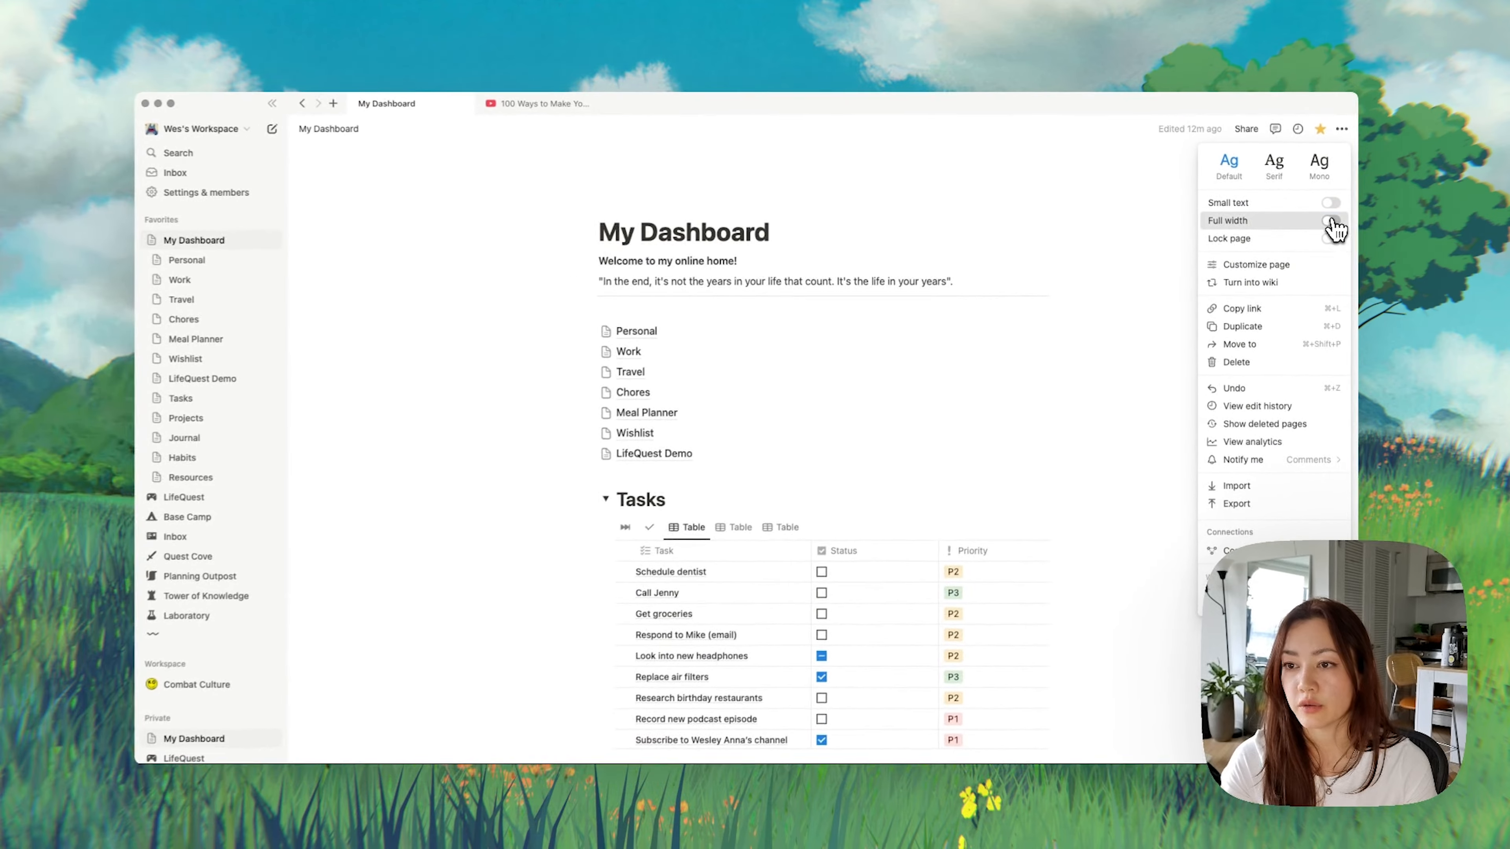
pyautogui.click(1330, 221)
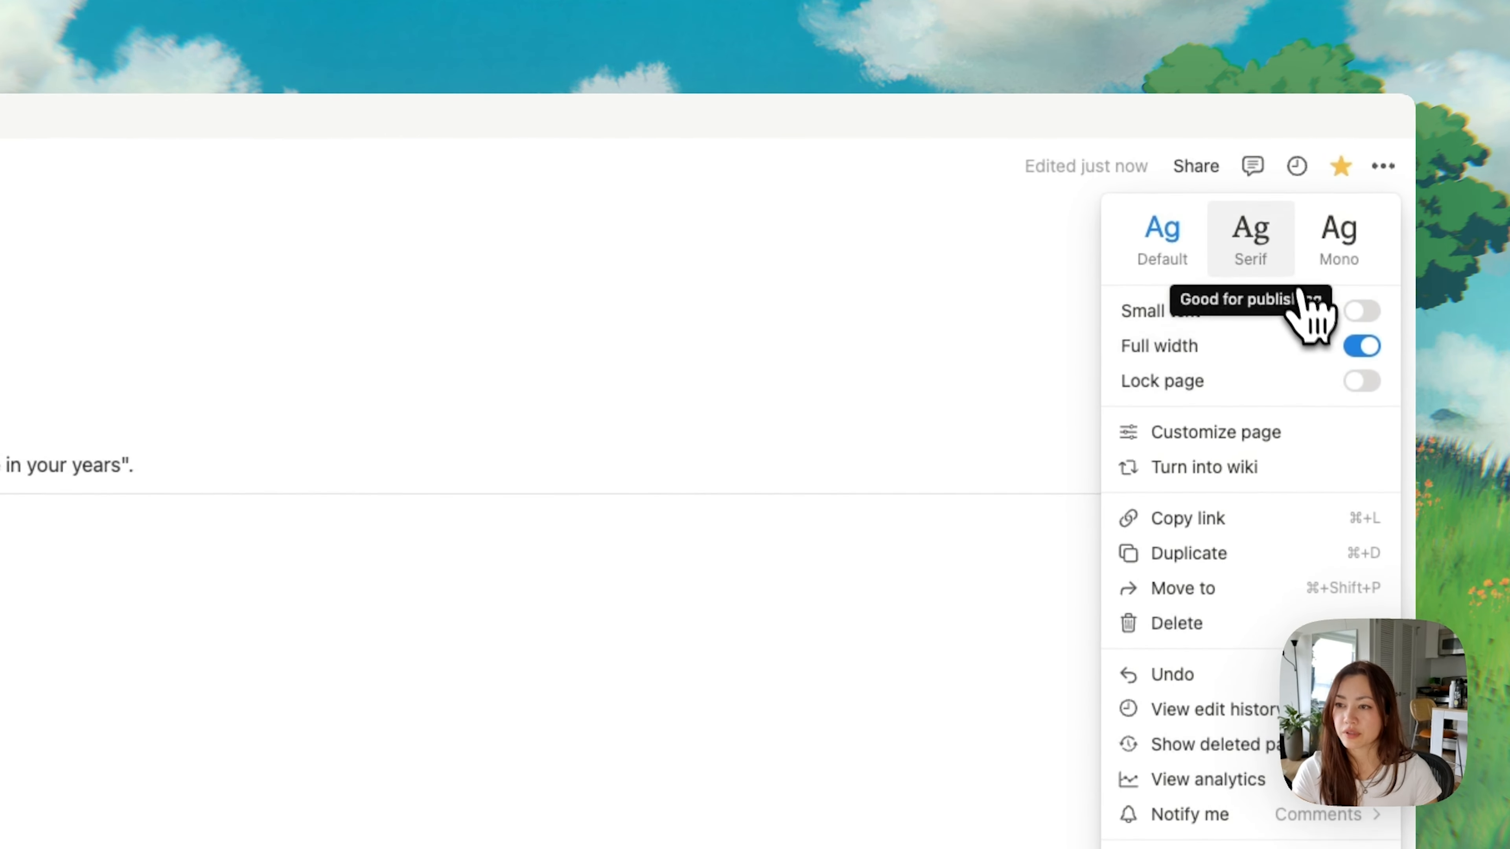
pyautogui.click(1274, 267)
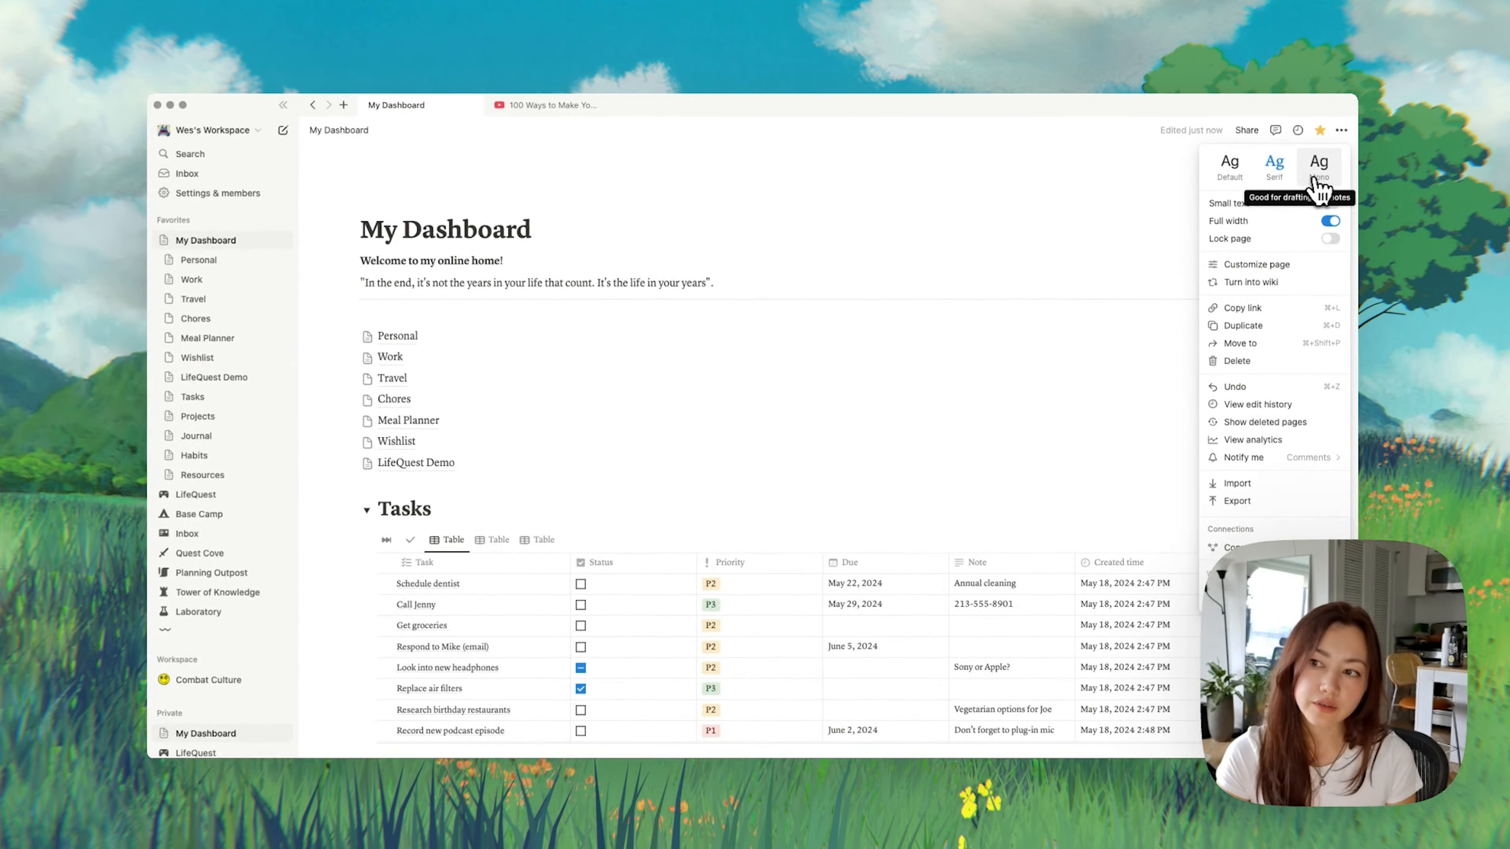
# Step: Try the Mono and Serif fonts on the My Dashboard page, then set the page font to Default
pyautogui.click(1329, 205)
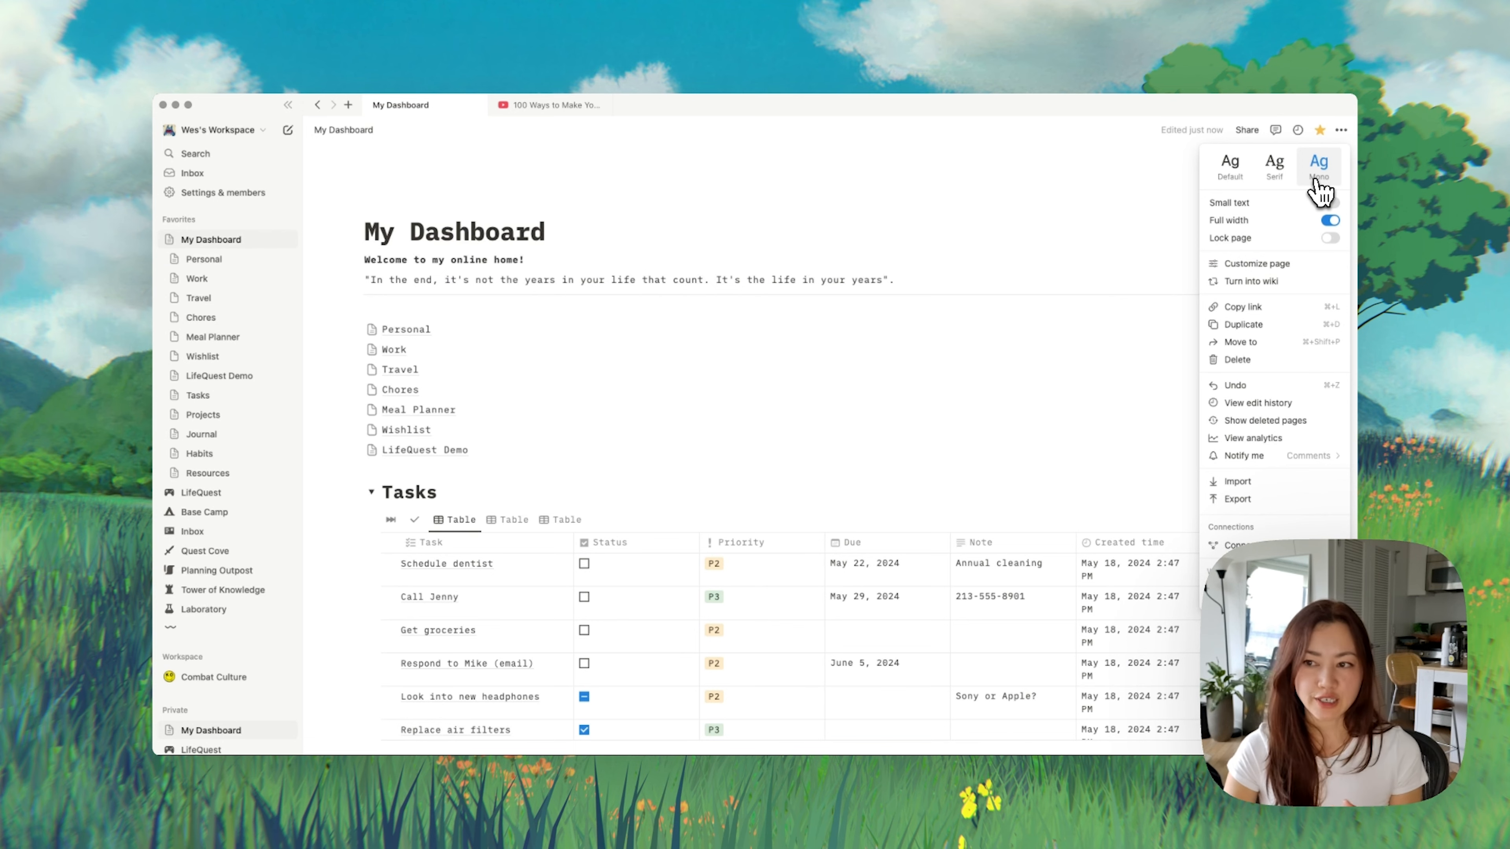
pyautogui.click(1292, 179)
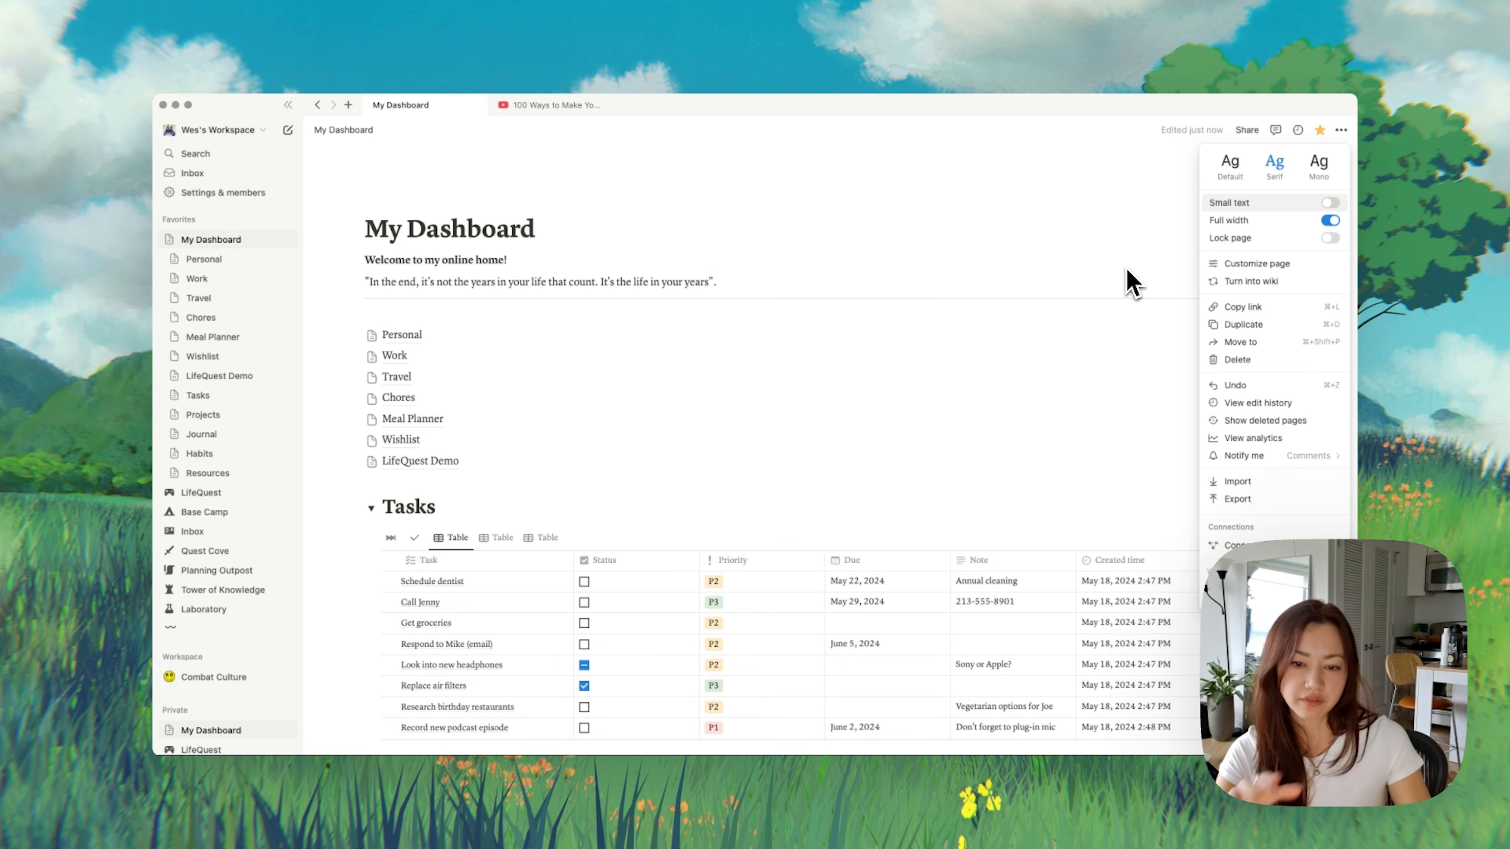
pyautogui.click(1227, 174)
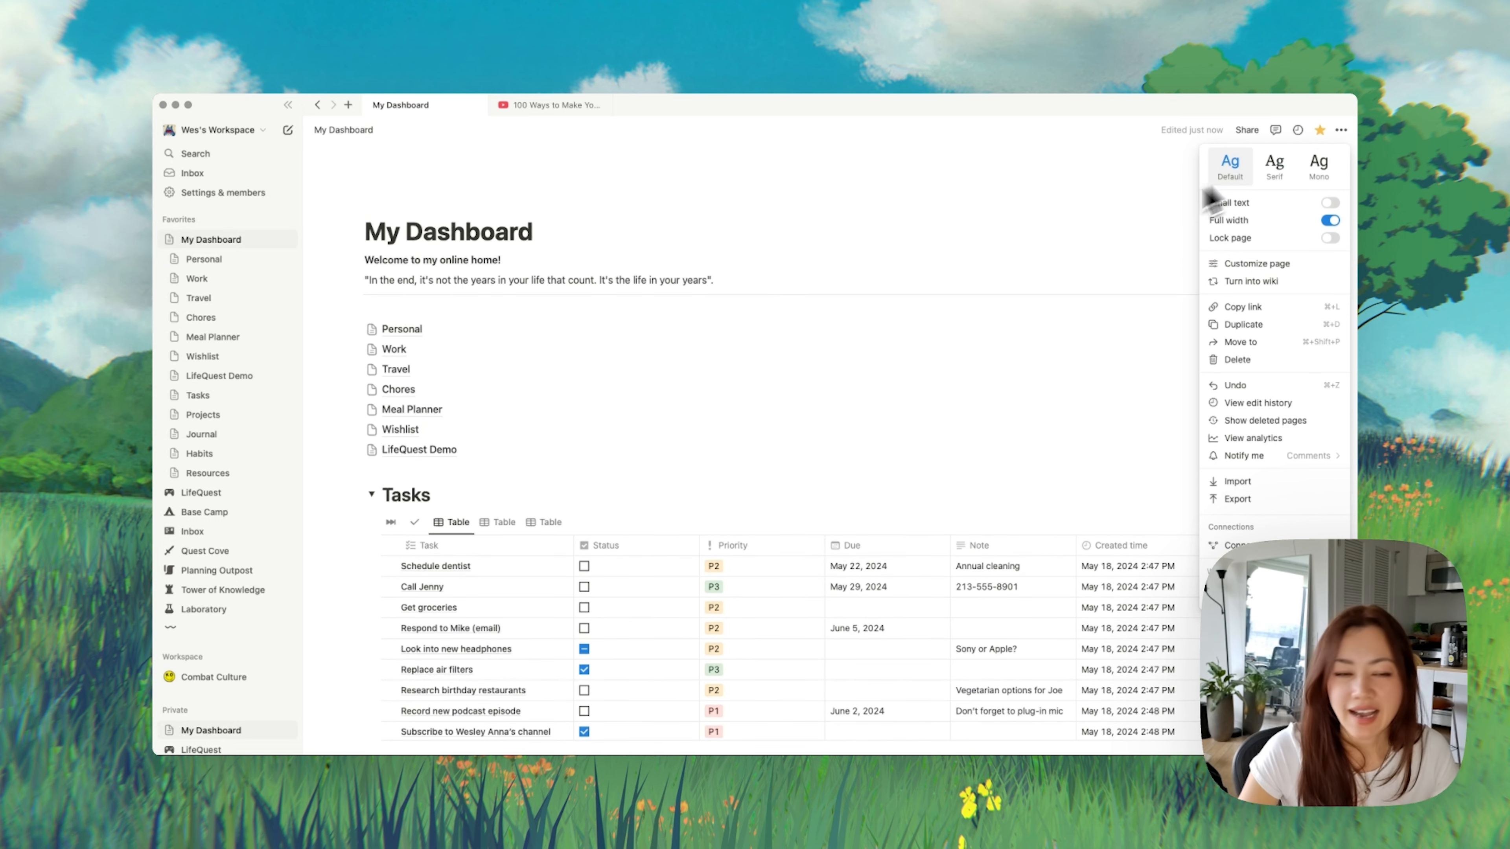
pyautogui.click(975, 375)
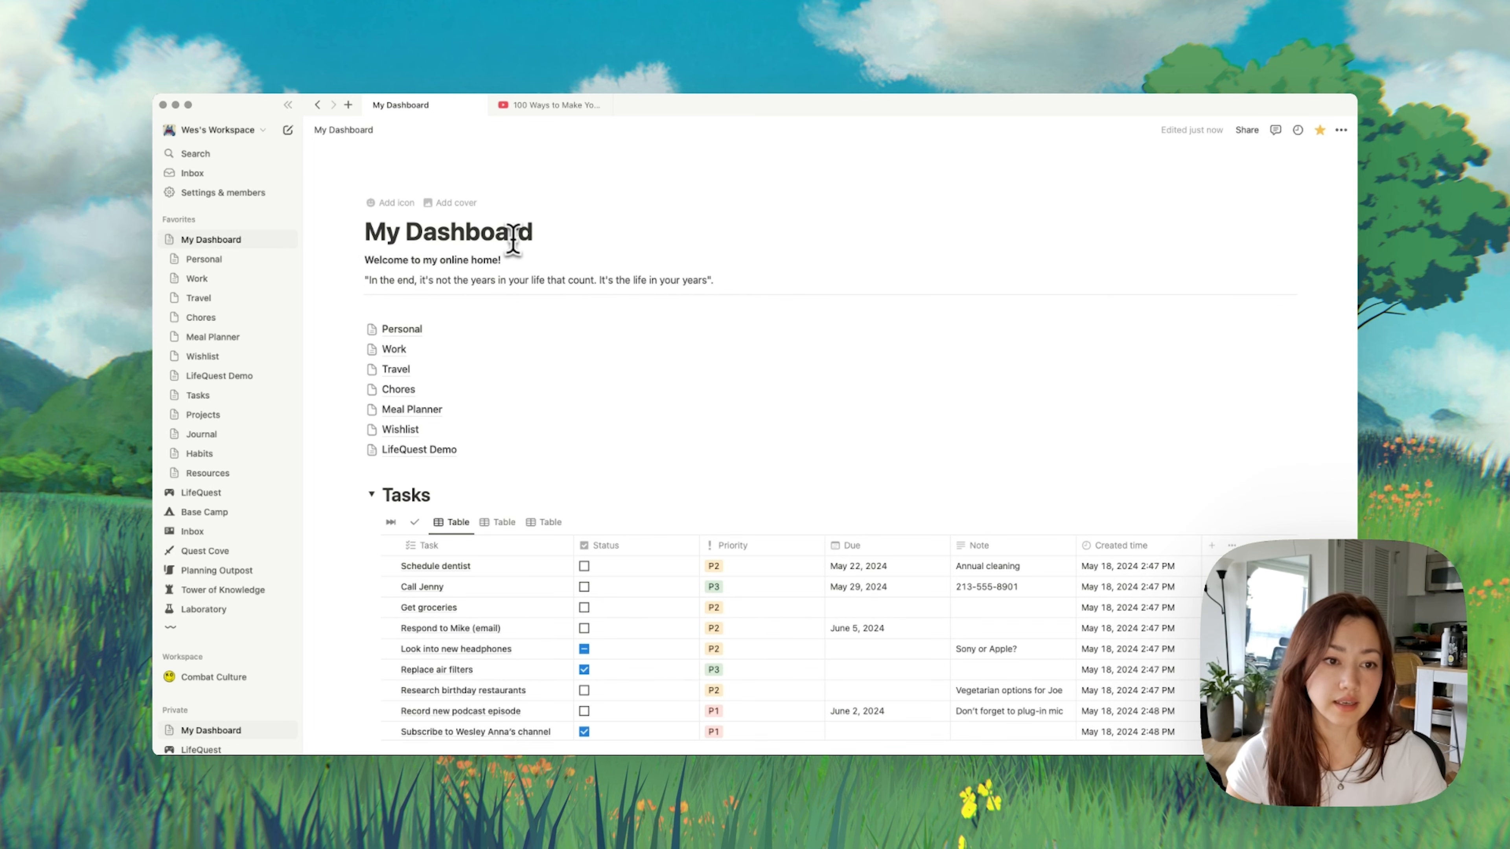
# Step: Turn on small text for the My Dashboard page
pyautogui.moveTo(528, 238); pyautogui.dragTo(373, 235)
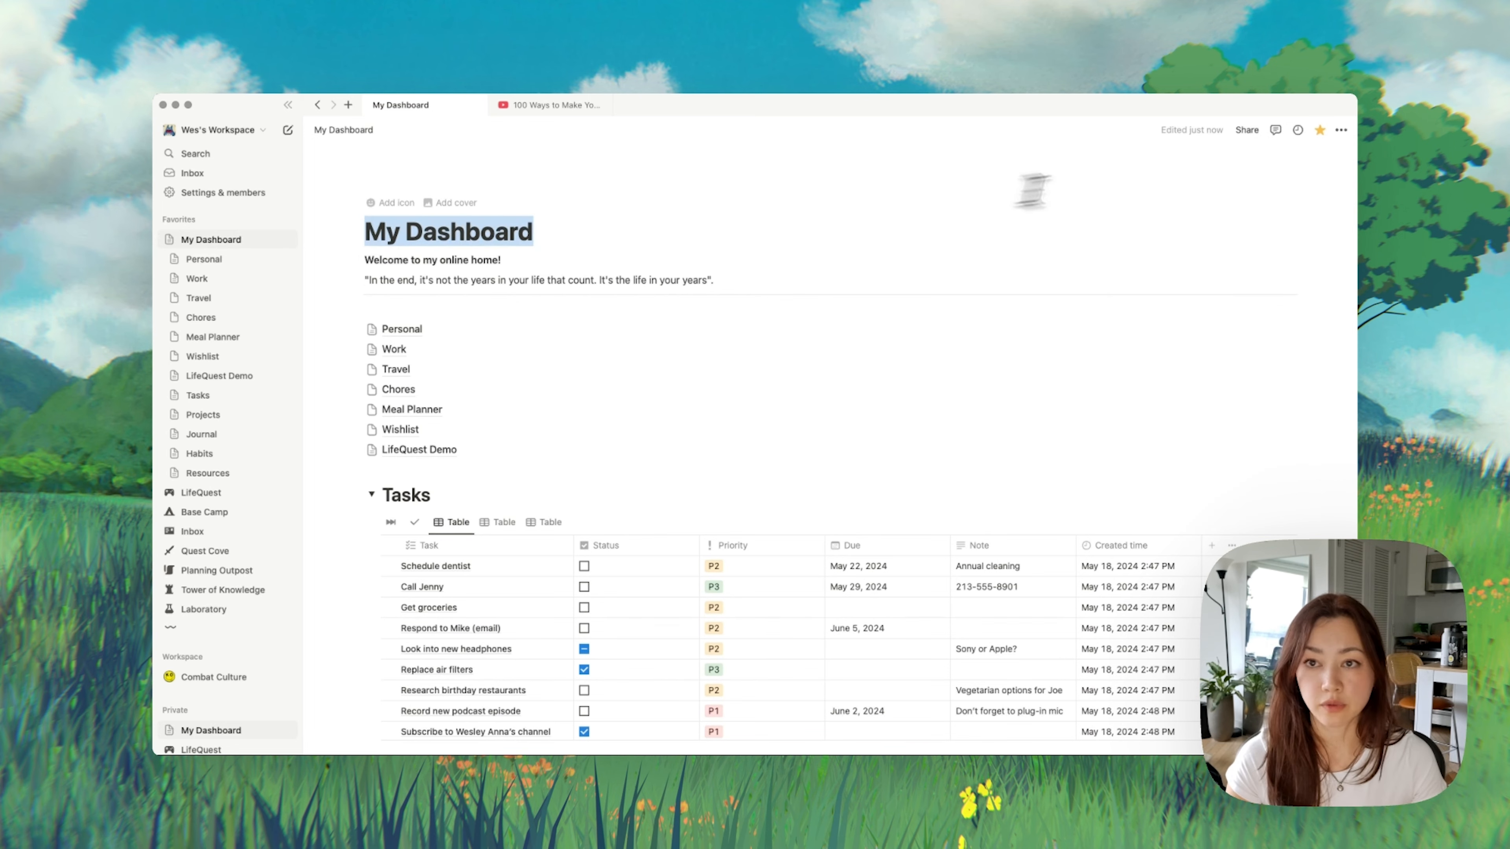
pyautogui.click(1342, 129)
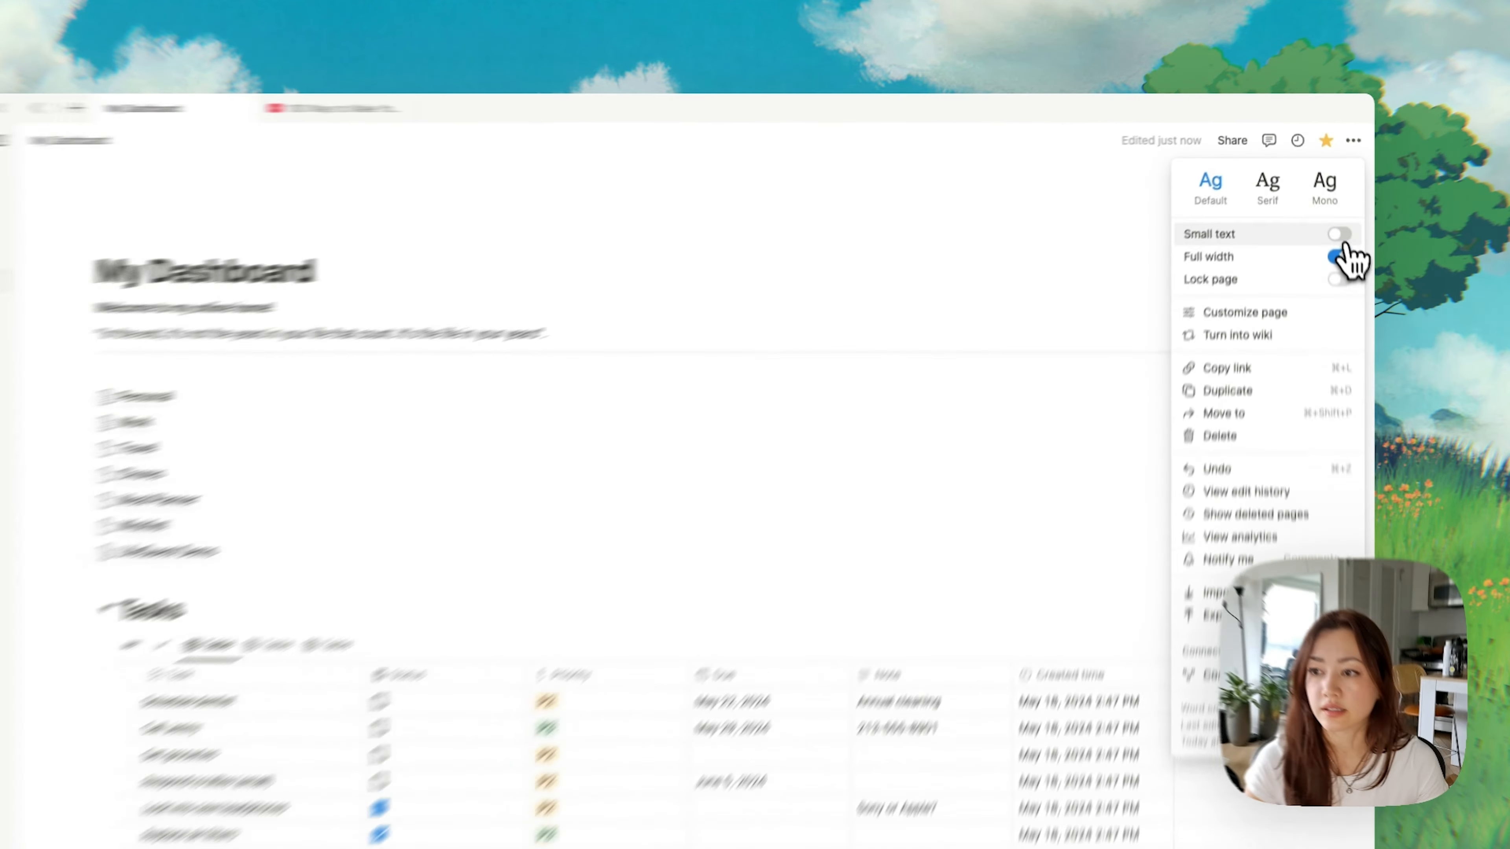
pyautogui.click(1339, 234)
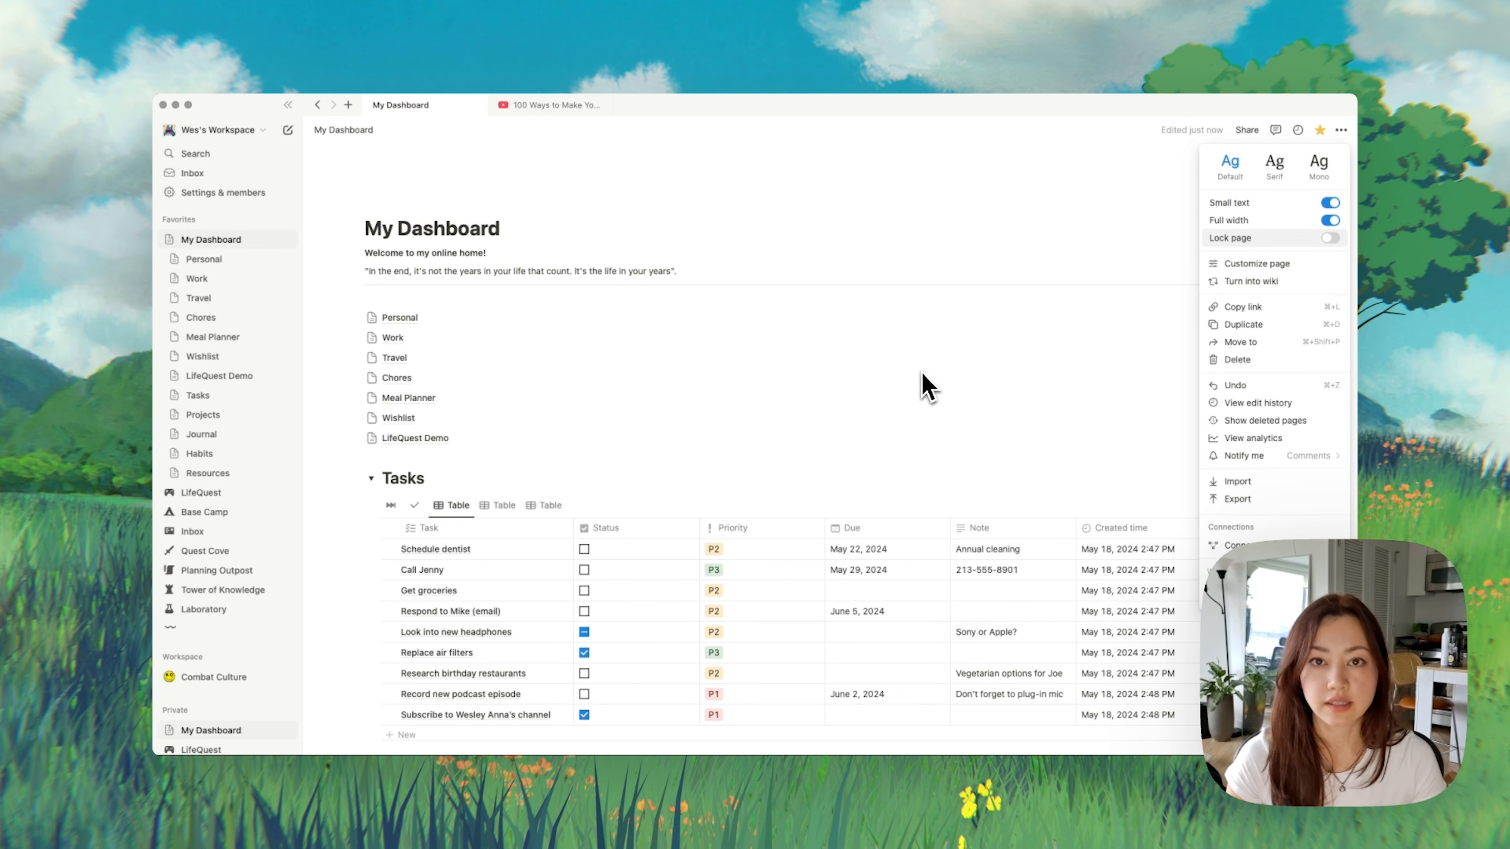
pyautogui.click(673, 440)
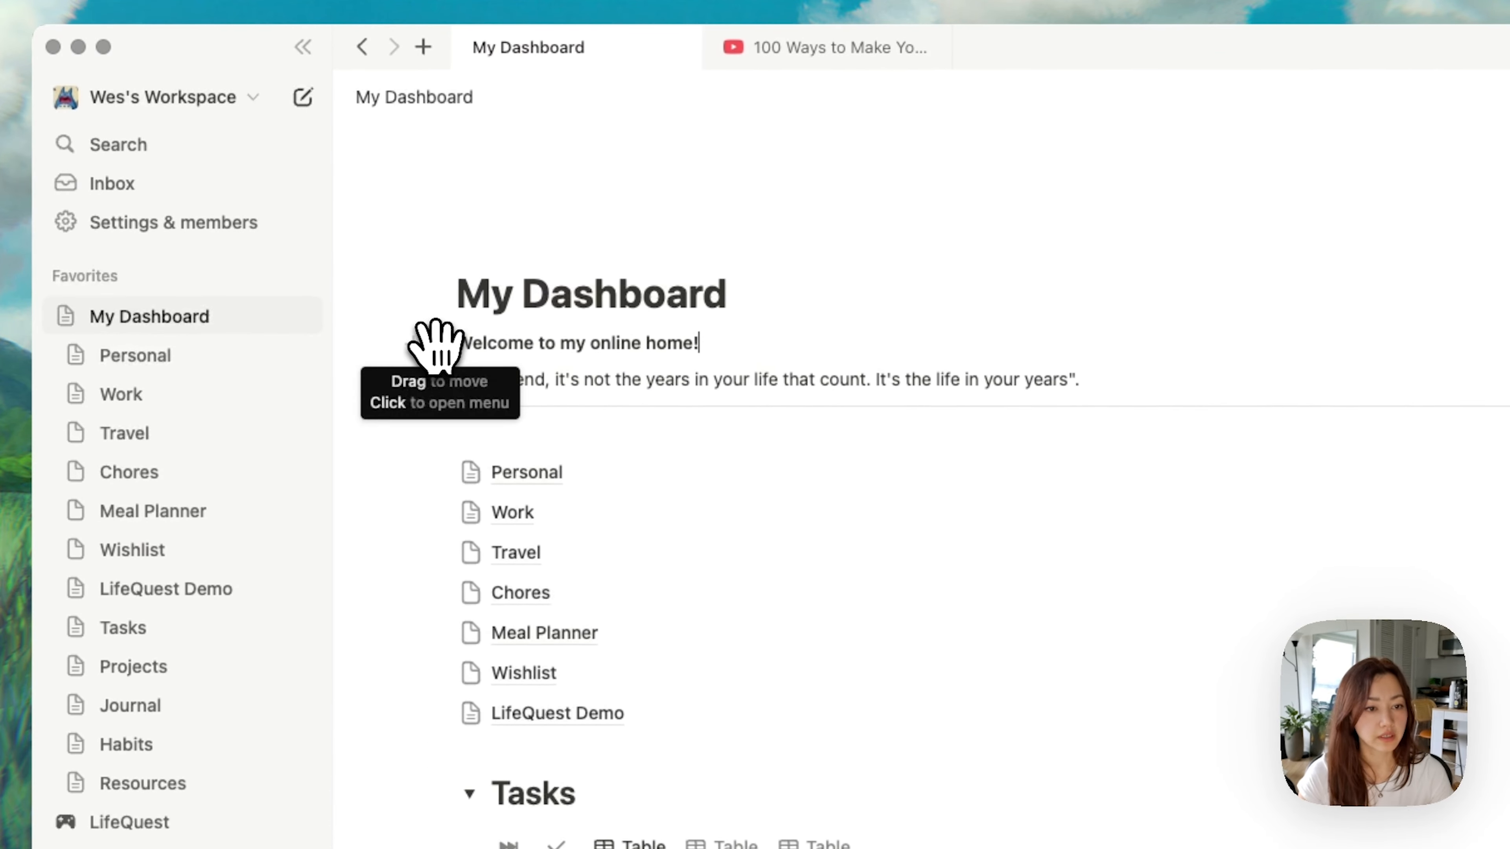
# Step: Turn the "Welcome to my online home!" line into a Heading 2
pyautogui.click(355, 254)
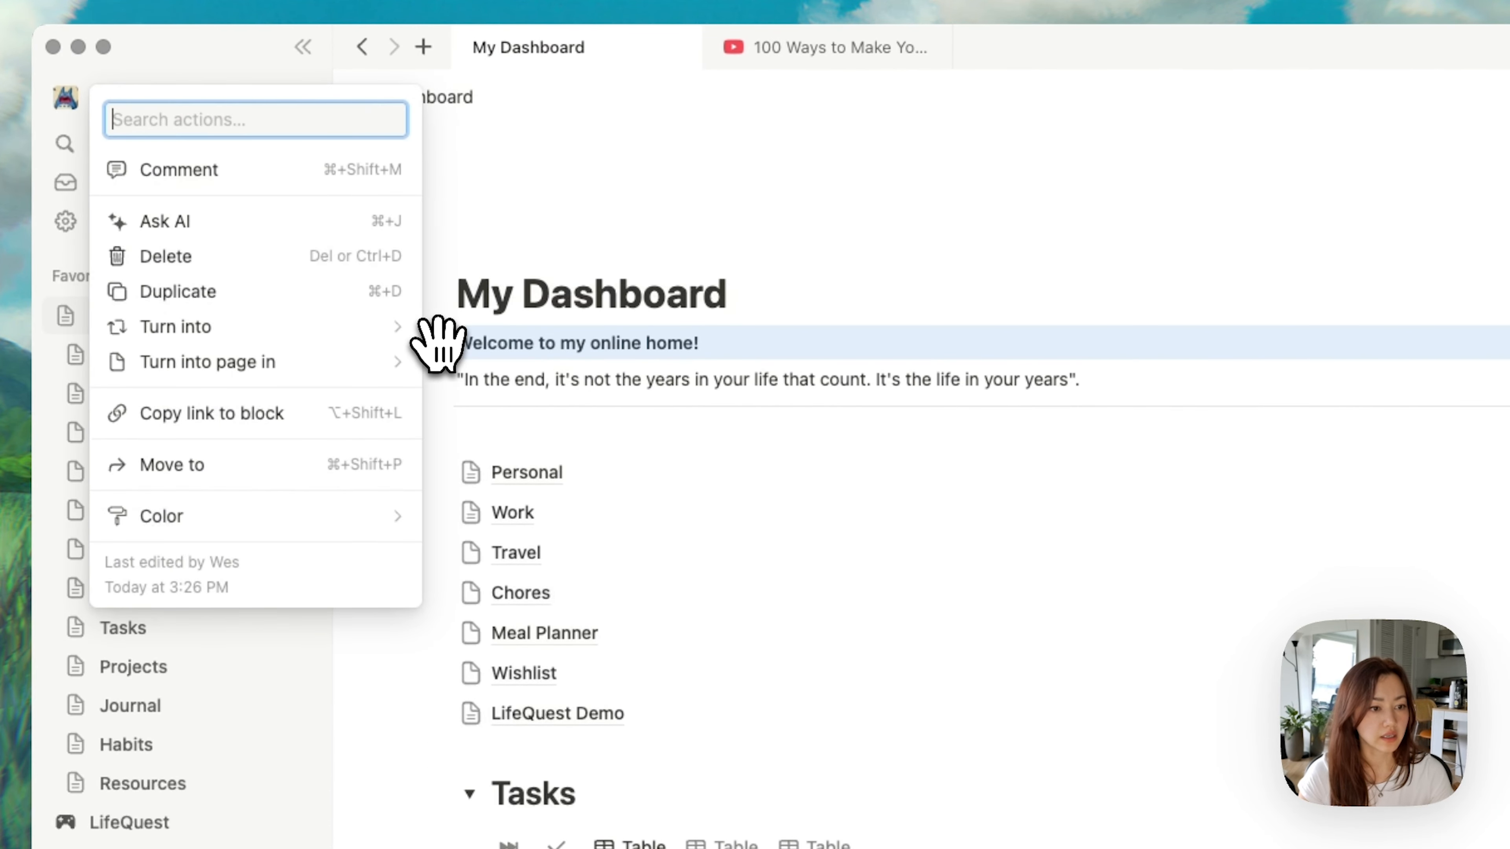
pyautogui.moveTo(377, 333)
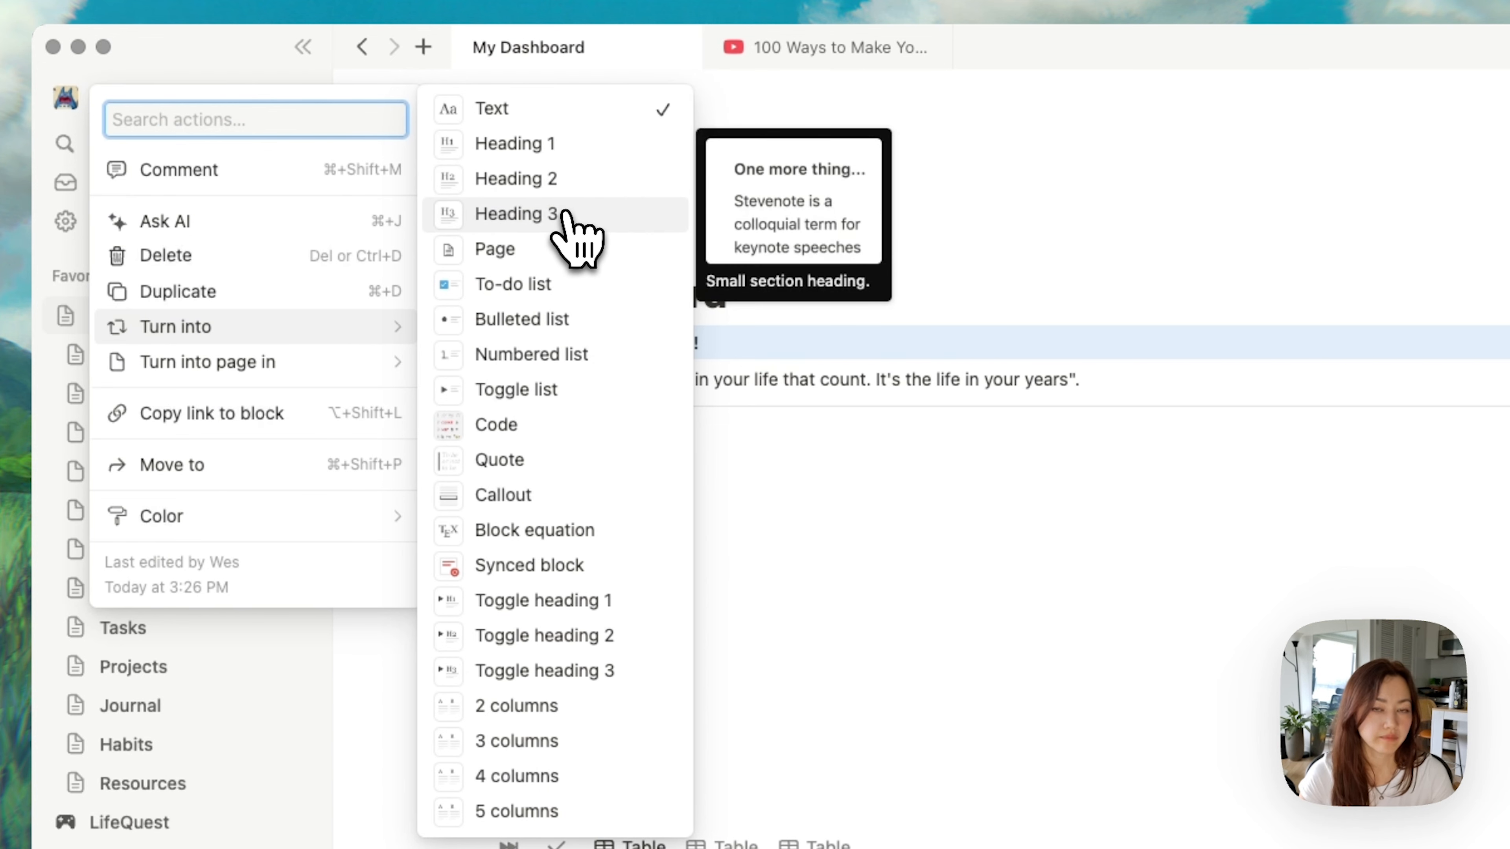
pyautogui.click(574, 181)
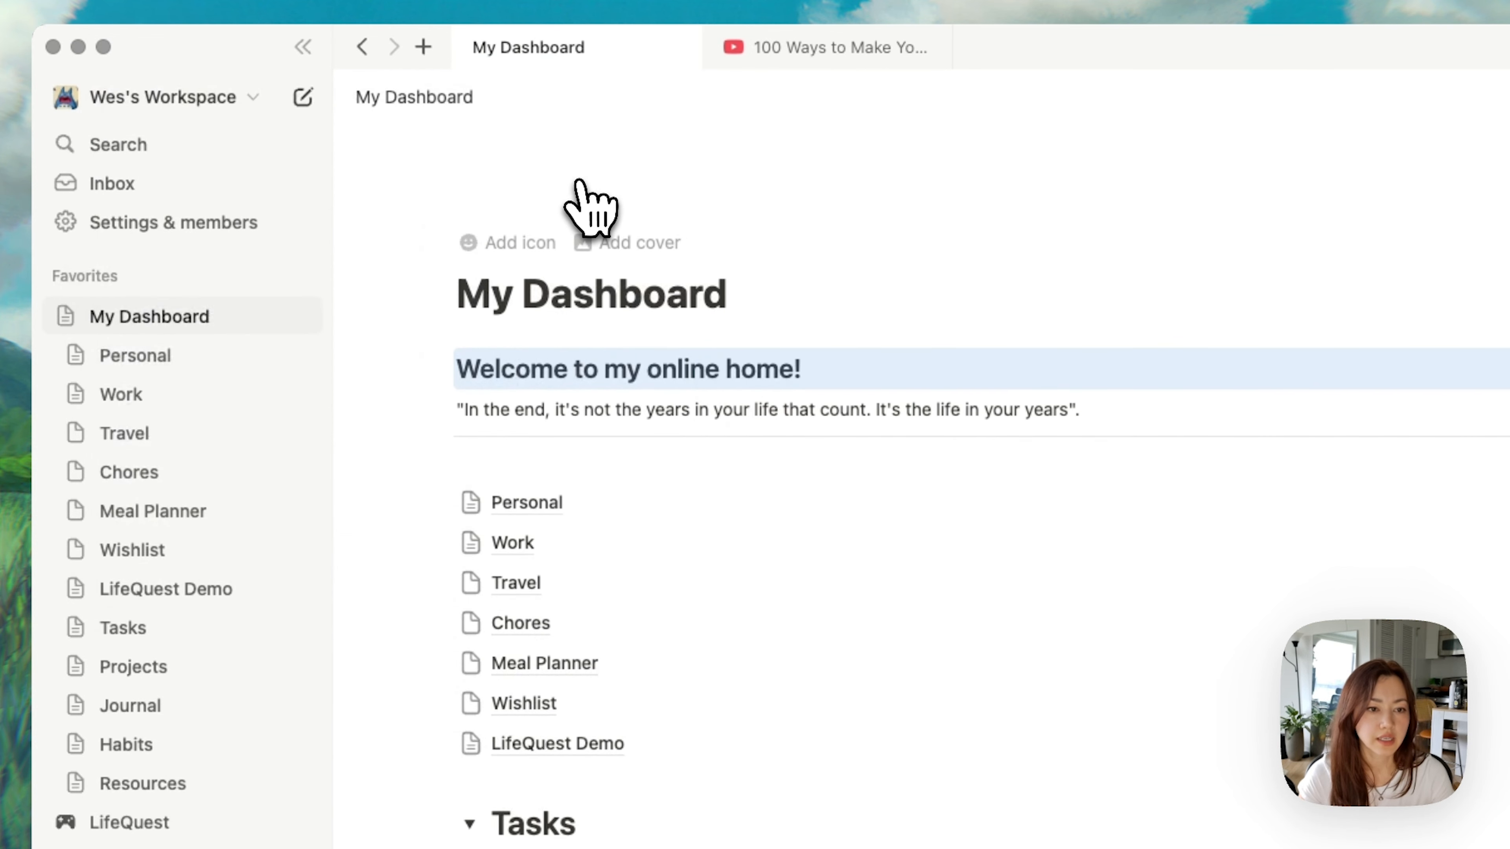
pyautogui.click(703, 369)
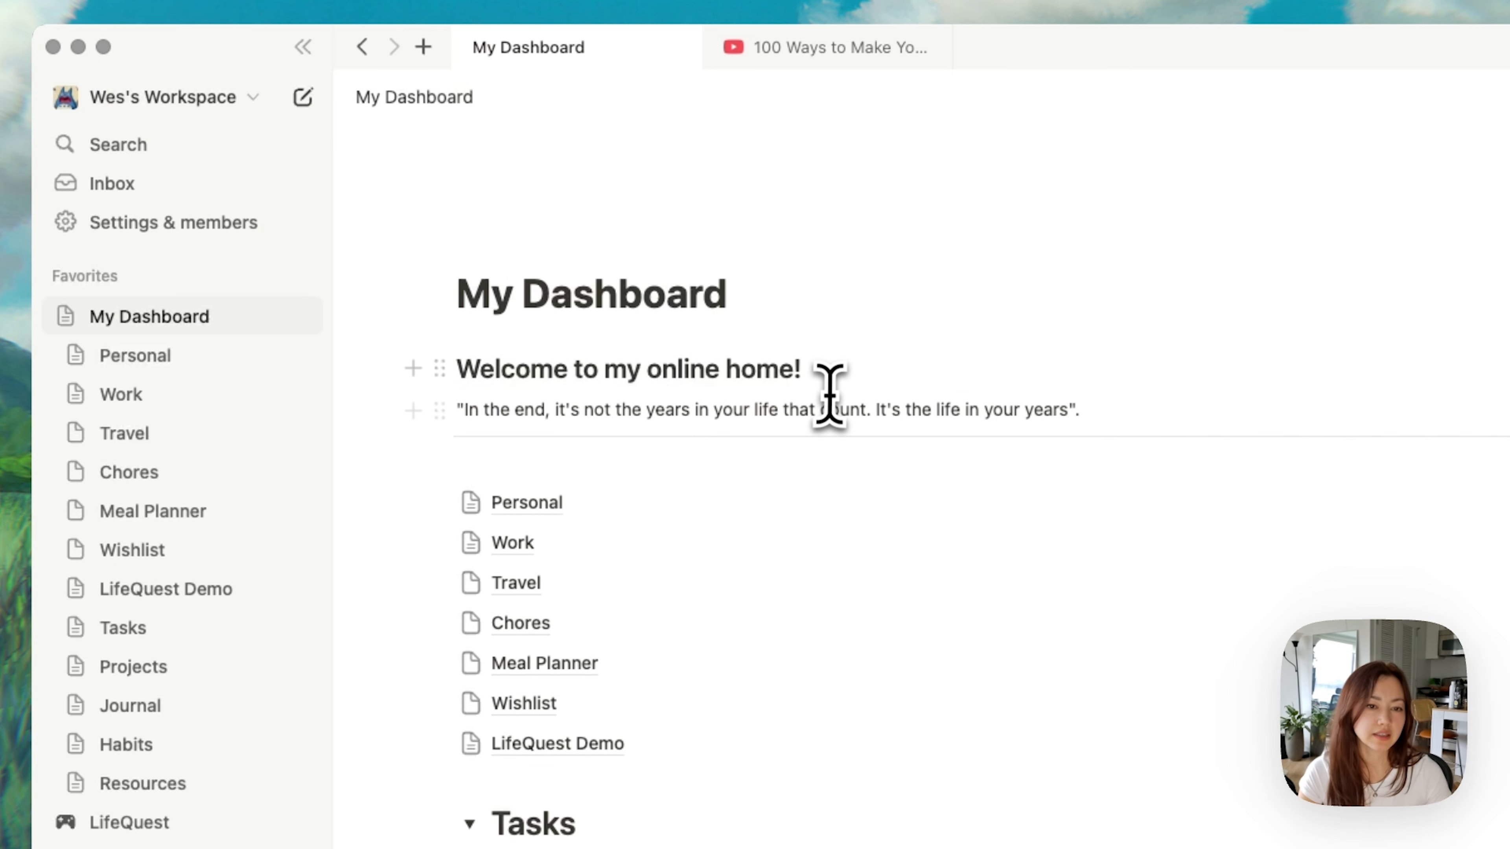
# Step: Change the welcome heading to "welcome to my online home" and the page title to "my dashboard", both in lowercase without punctuation
pyautogui.click(490, 368)
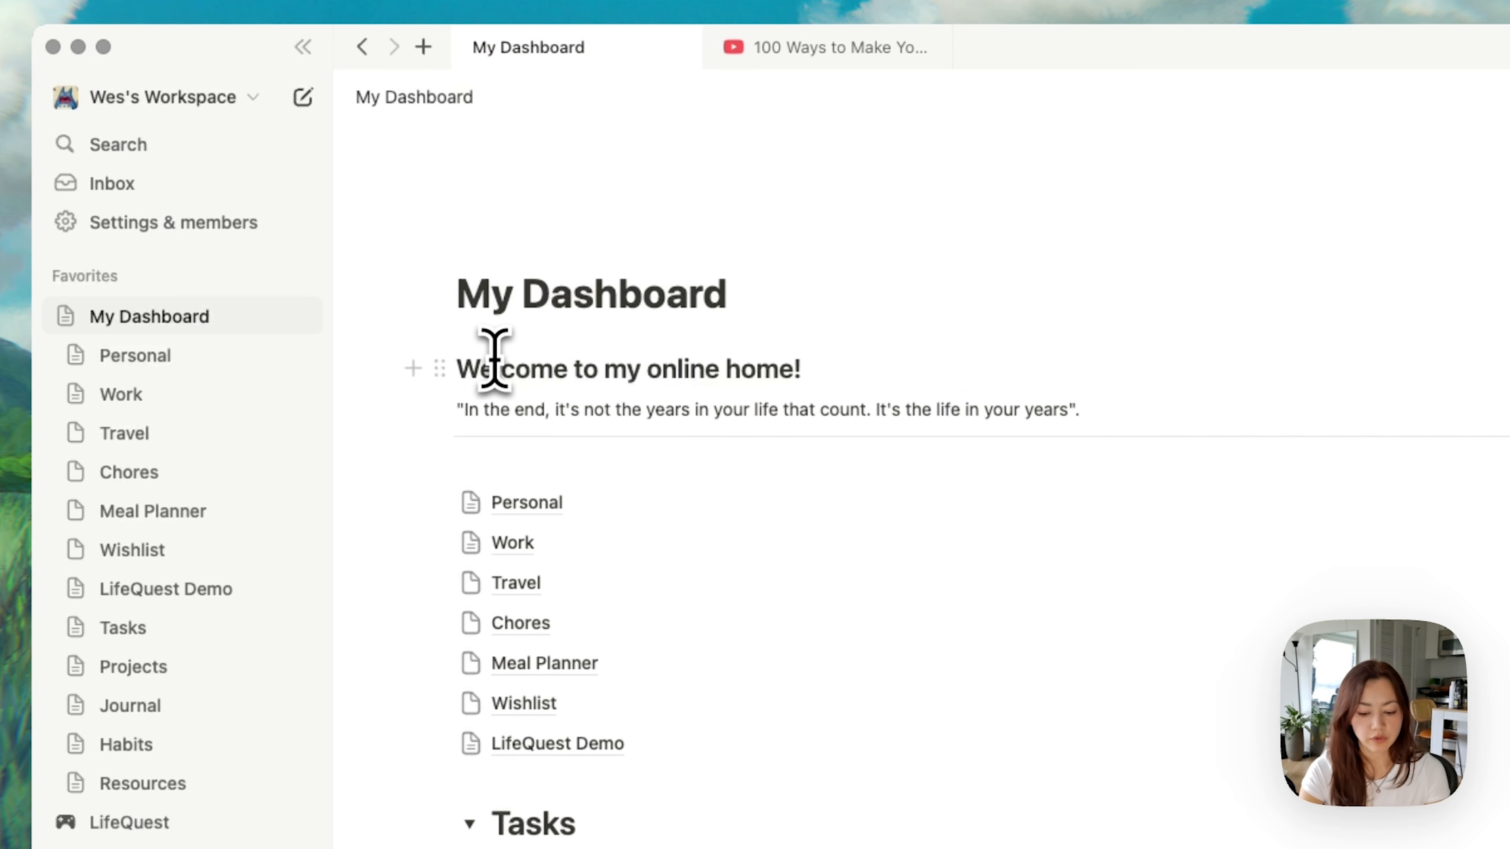
pyautogui.press('BackSpace')
pyautogui.write('w')
pyautogui.click(821, 376)
pyautogui.press('BackSpace')
pyautogui.moveTo(463, 295); pyautogui.dragTo(1113, 310)
pyautogui.write('my dashboard')
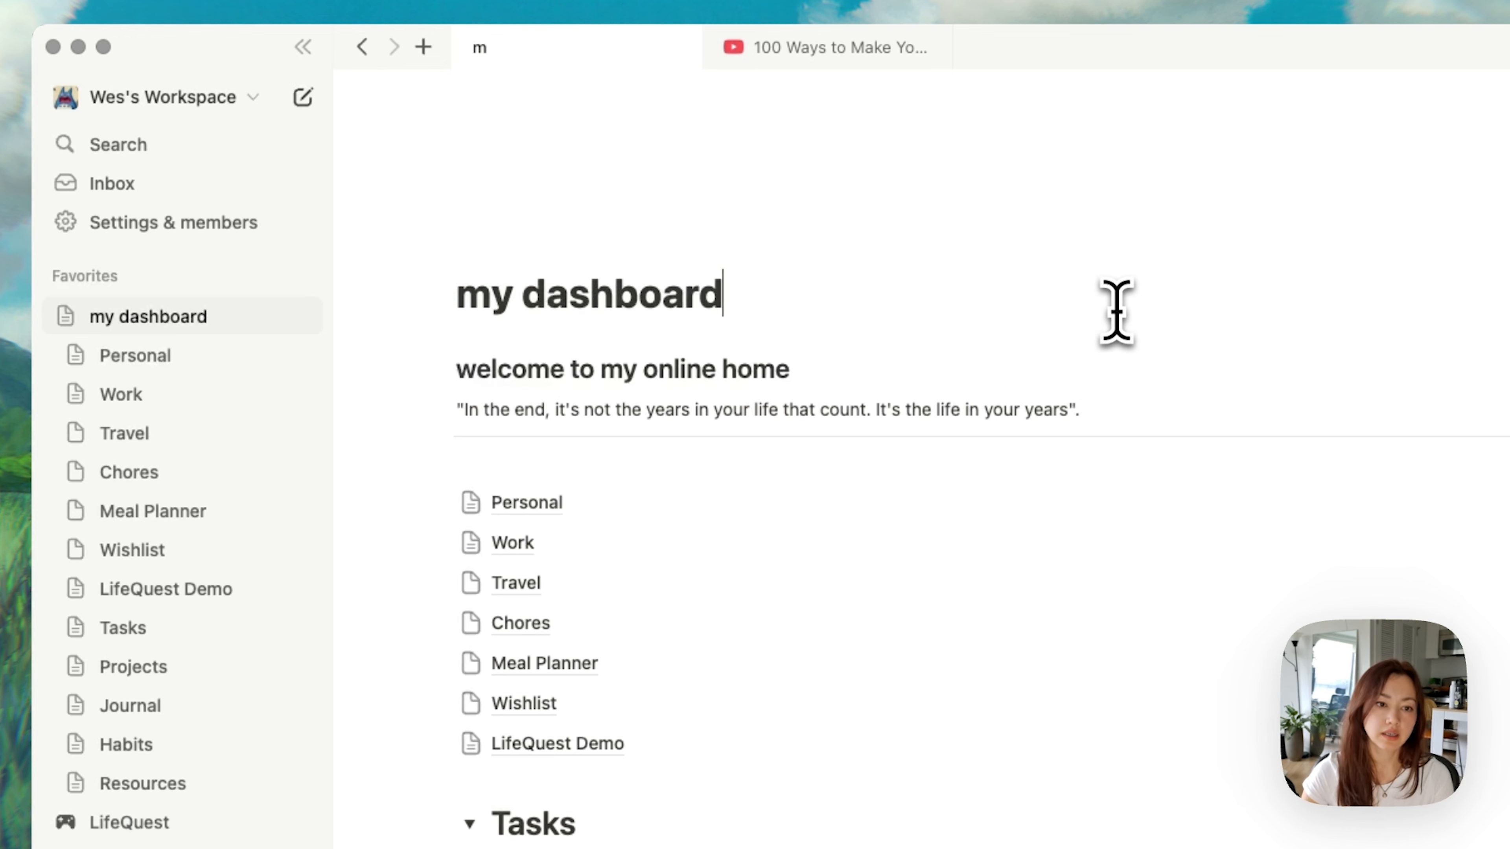
# Step: Insert spaces between all the letters of the "welcome to my online home" heading to give it wide letter spacing
pyautogui.click(479, 378)
pyautogui.press('Right')
pyautogui.press('Right')
pyautogui.press('Right')
pyautogui.press('Right')
pyautogui.press('Right')
pyautogui.press('Right')
pyautogui.press('Right')
pyautogui.press('Right')
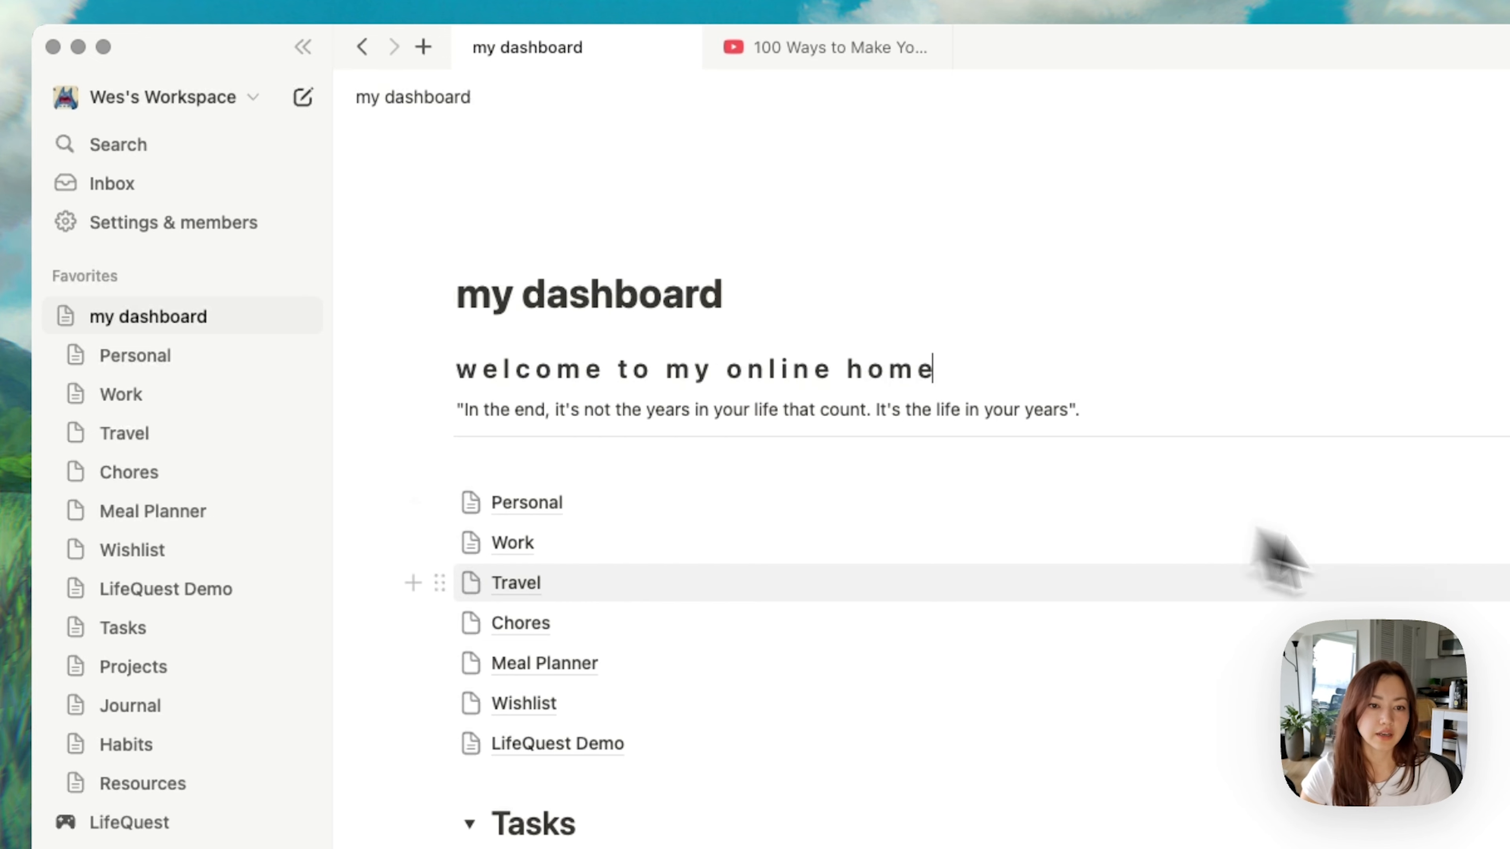
# Step: Retitle the dashboard page "| my dashboard" and rename the Personal subpage "| personal"
pyautogui.moveTo(1433, 573)
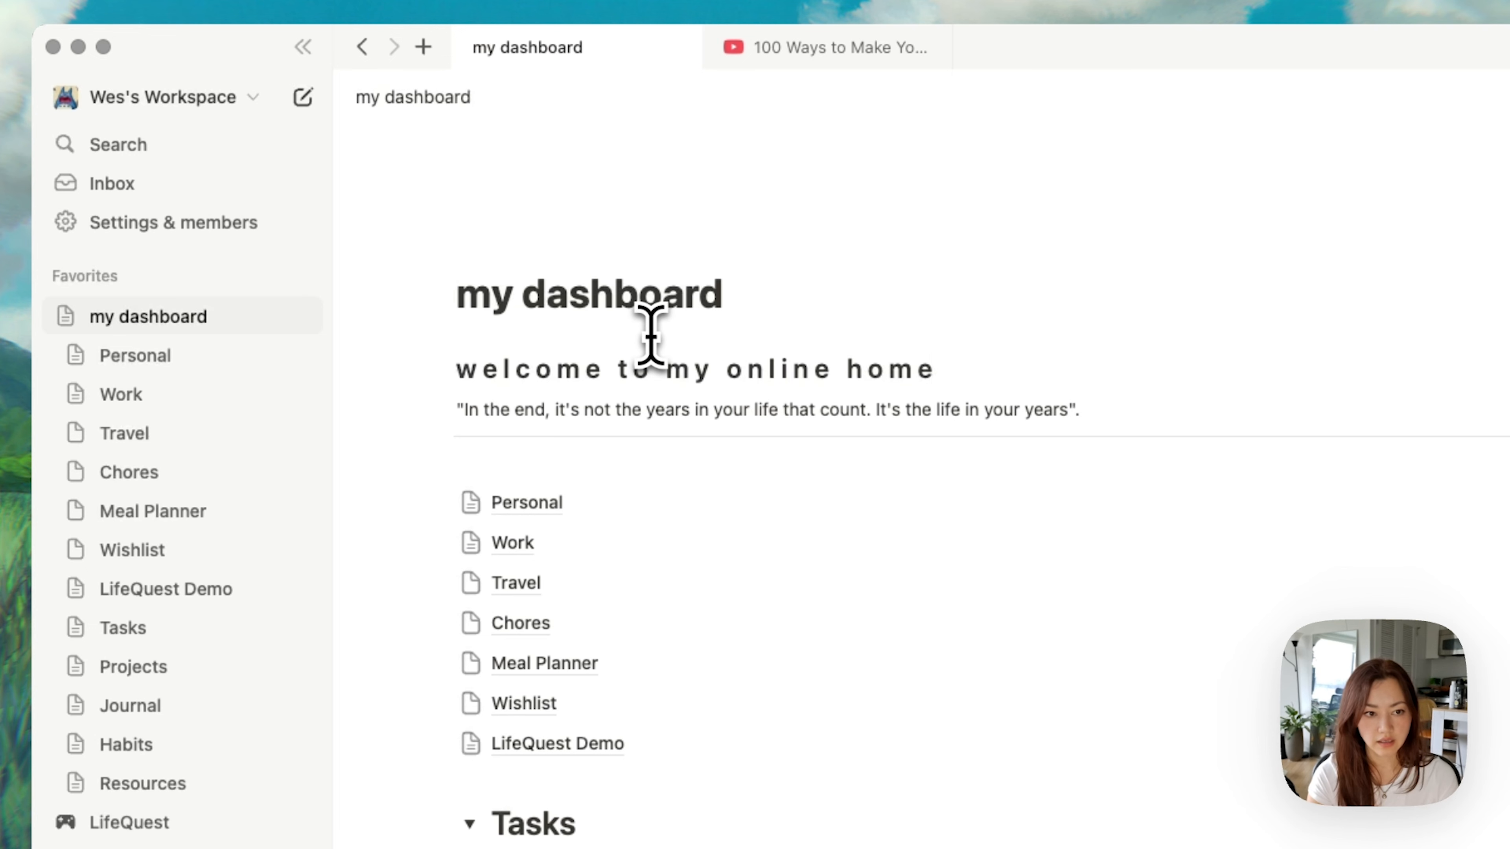
pyautogui.write('|')
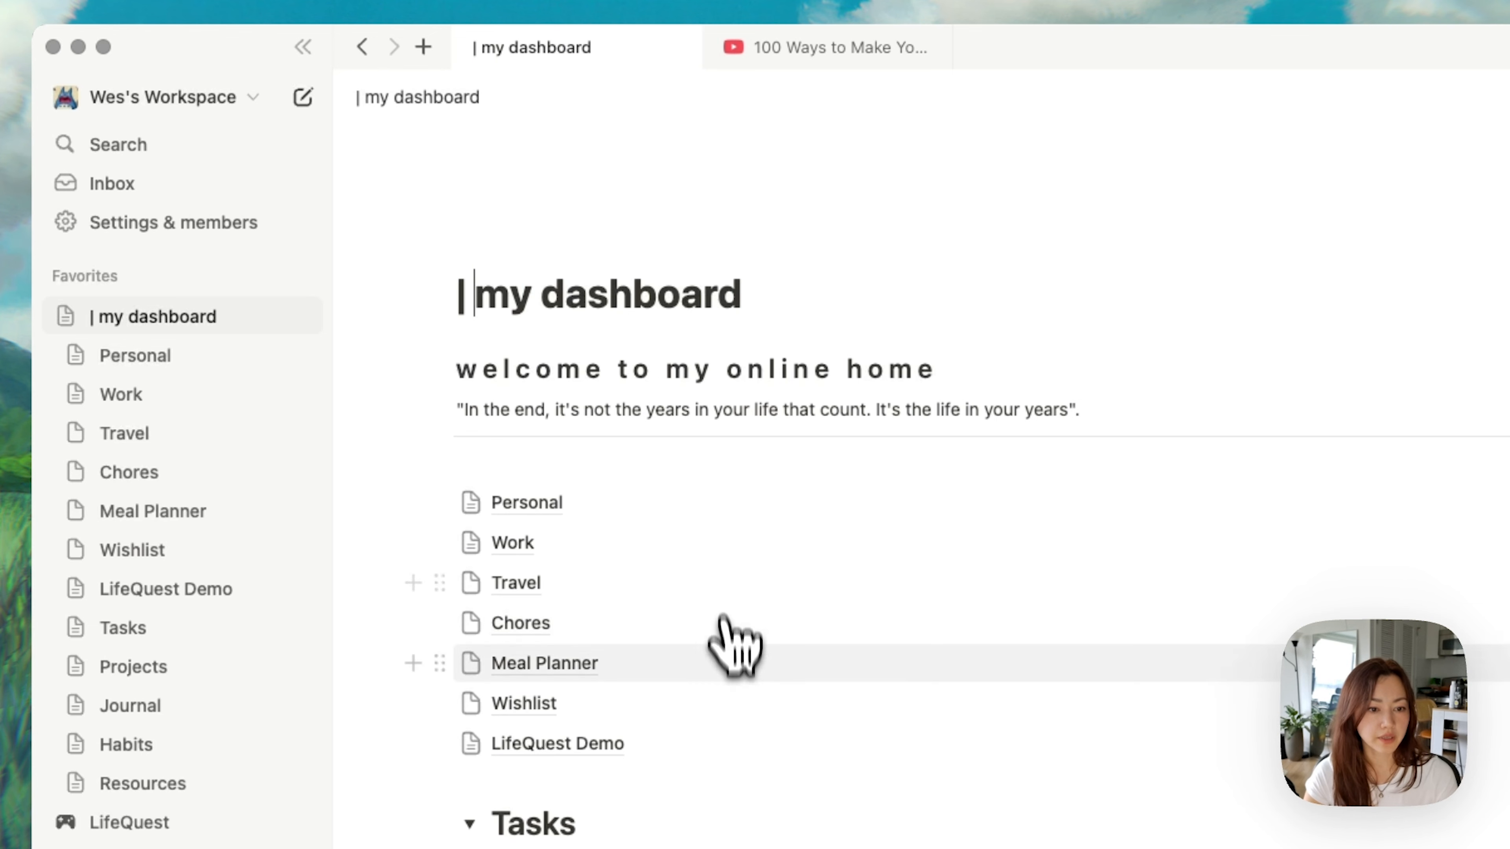
pyautogui.click(529, 502)
pyautogui.moveTo(1109, 300); pyautogui.dragTo(900, 301)
pyautogui.write('| personal')
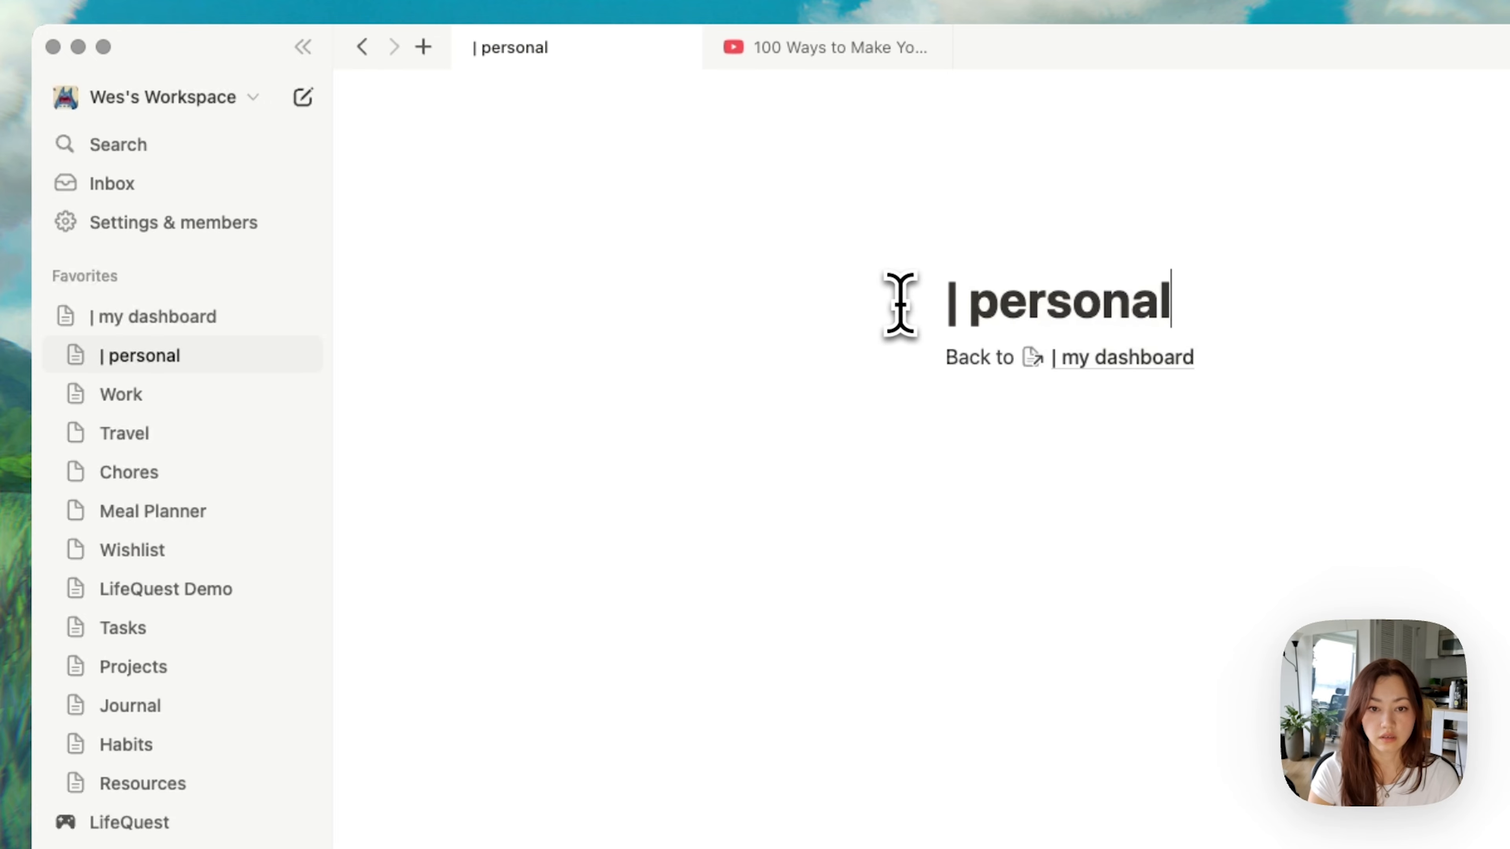
# Step: Return to the dashboard and give the "| personal" page a sparkles emoji icon
pyautogui.press('super+[')
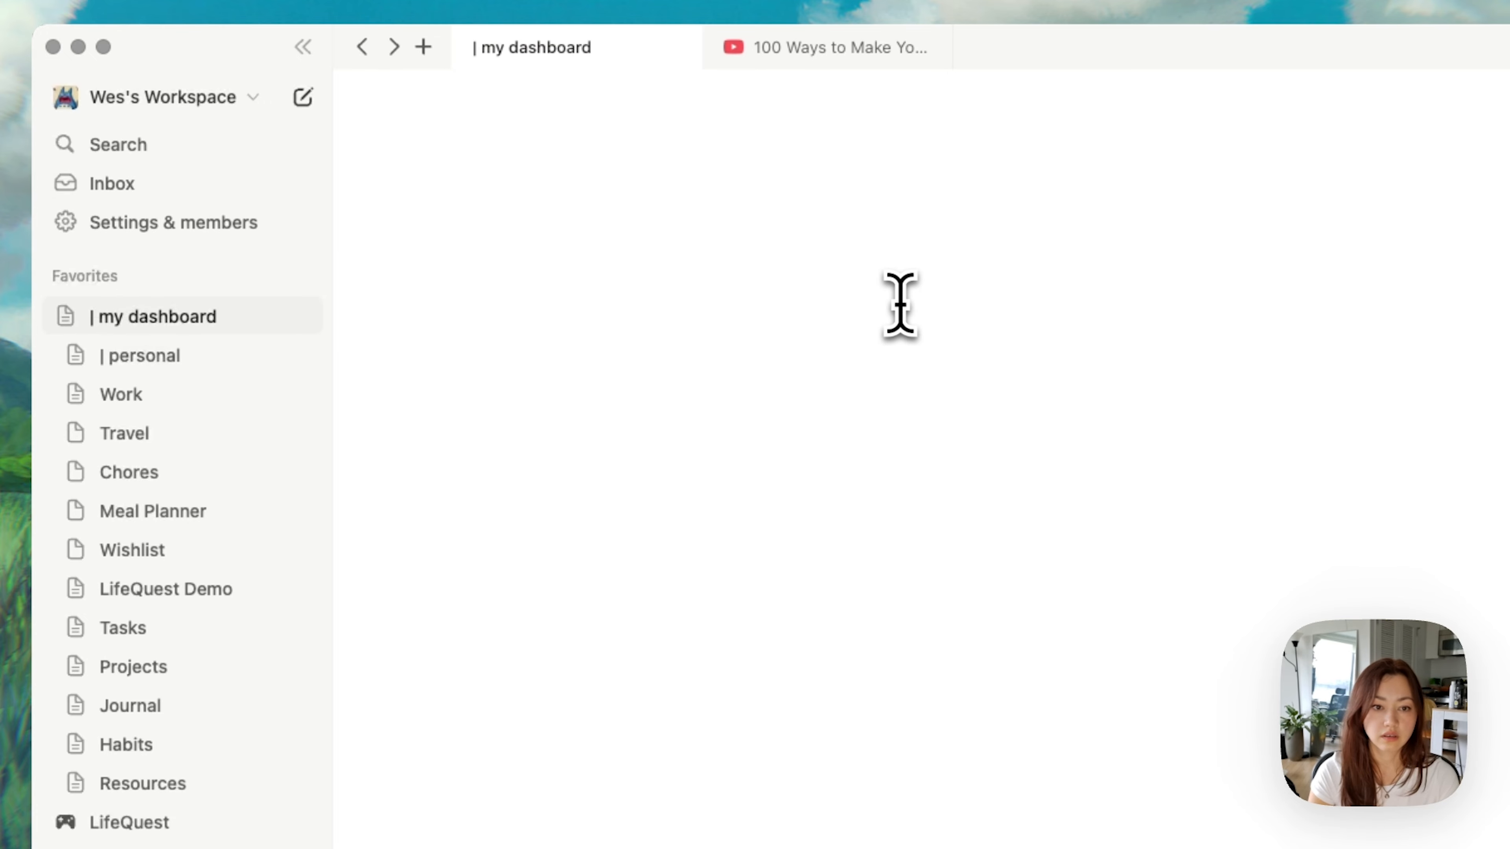
pyautogui.click(472, 503)
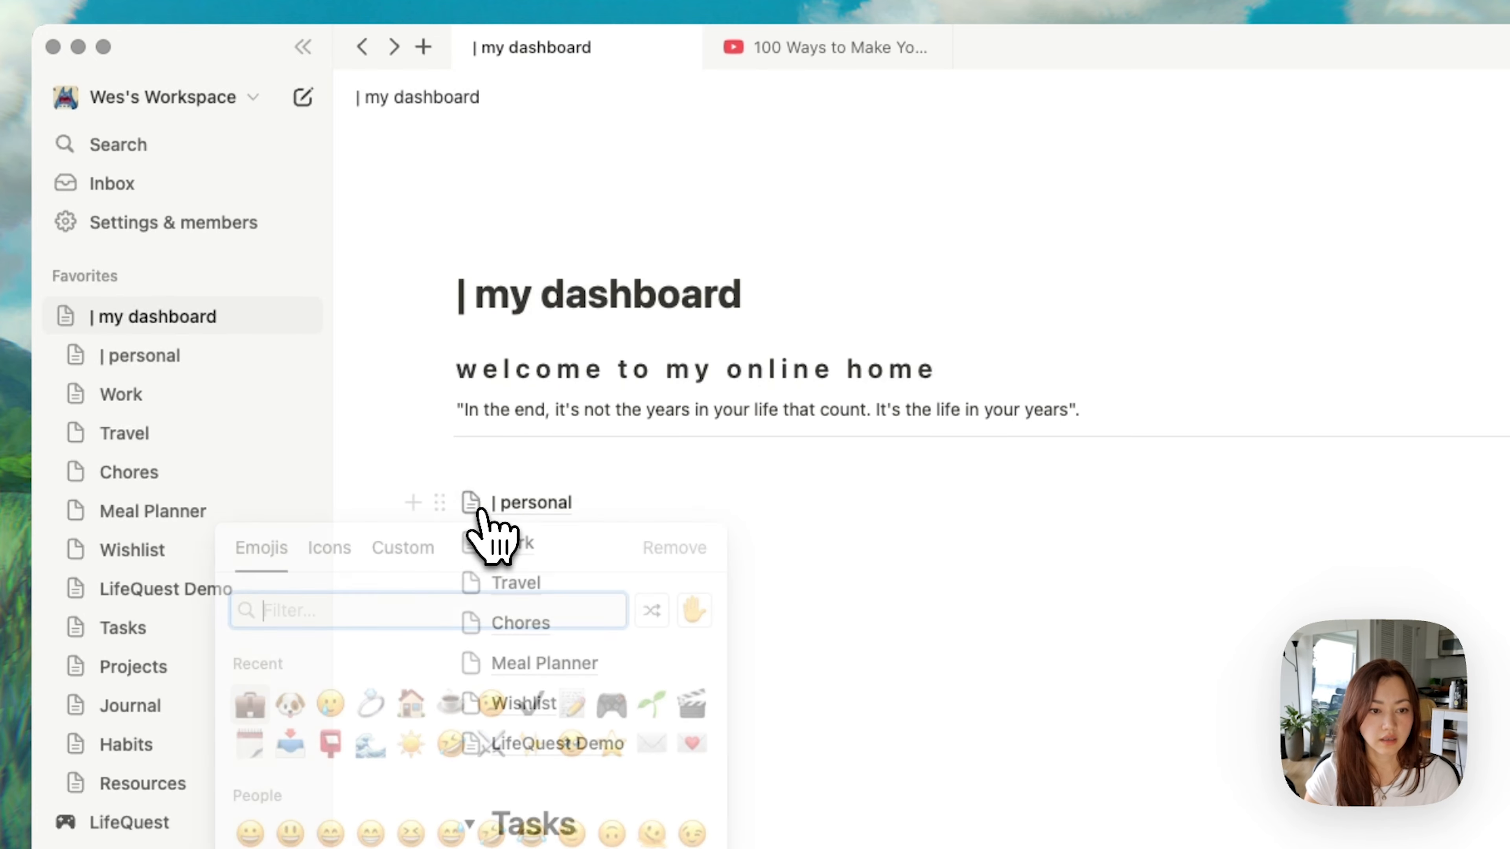
pyautogui.click(531, 743)
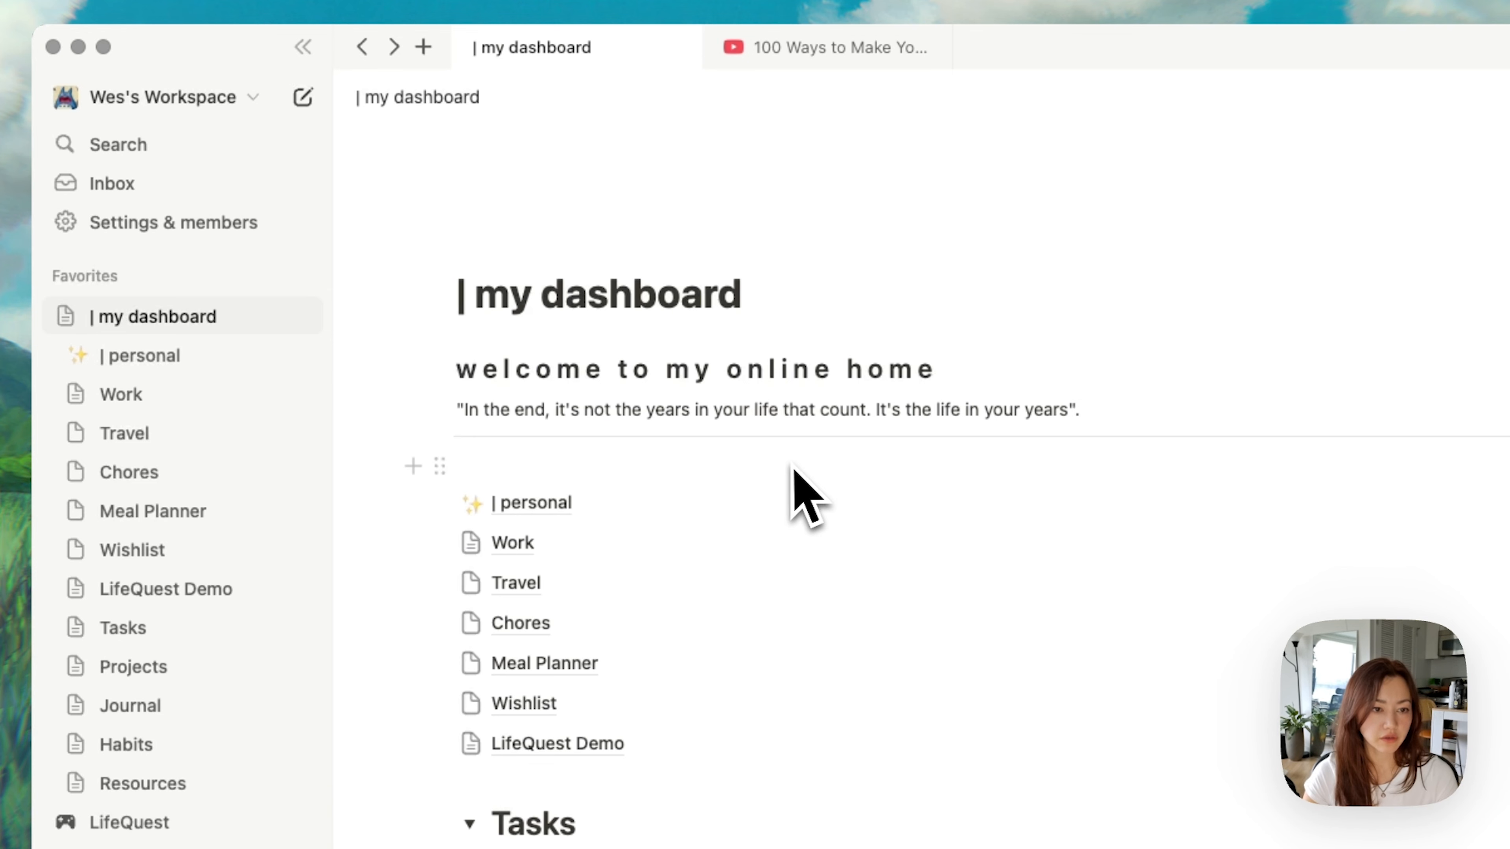
# Step: Add a "My Pages" line above the list of subpages and turn it into a quote block
pyautogui.click(546, 467)
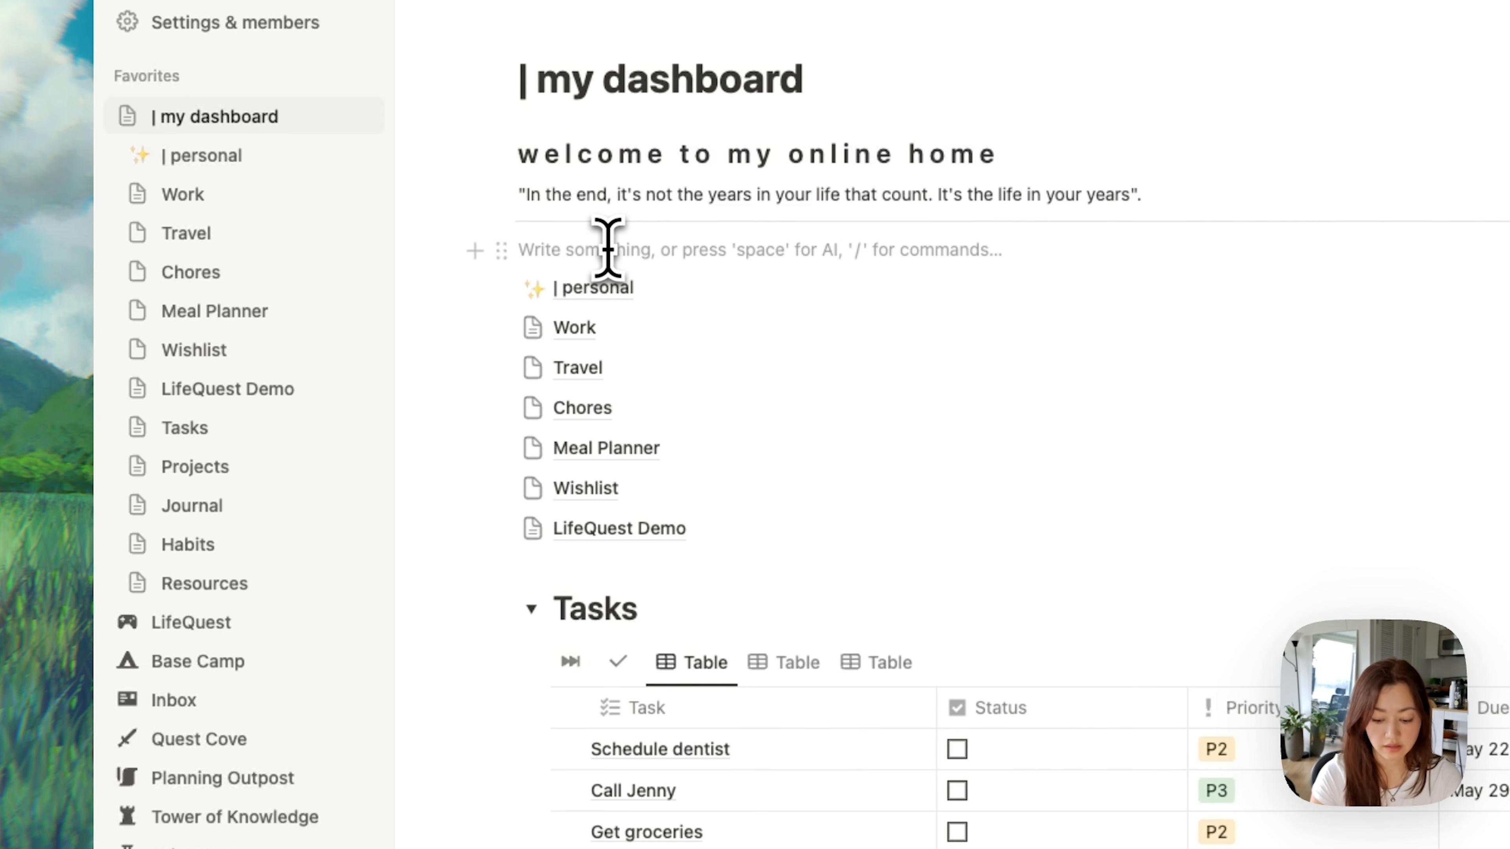
pyautogui.write('My Pages')
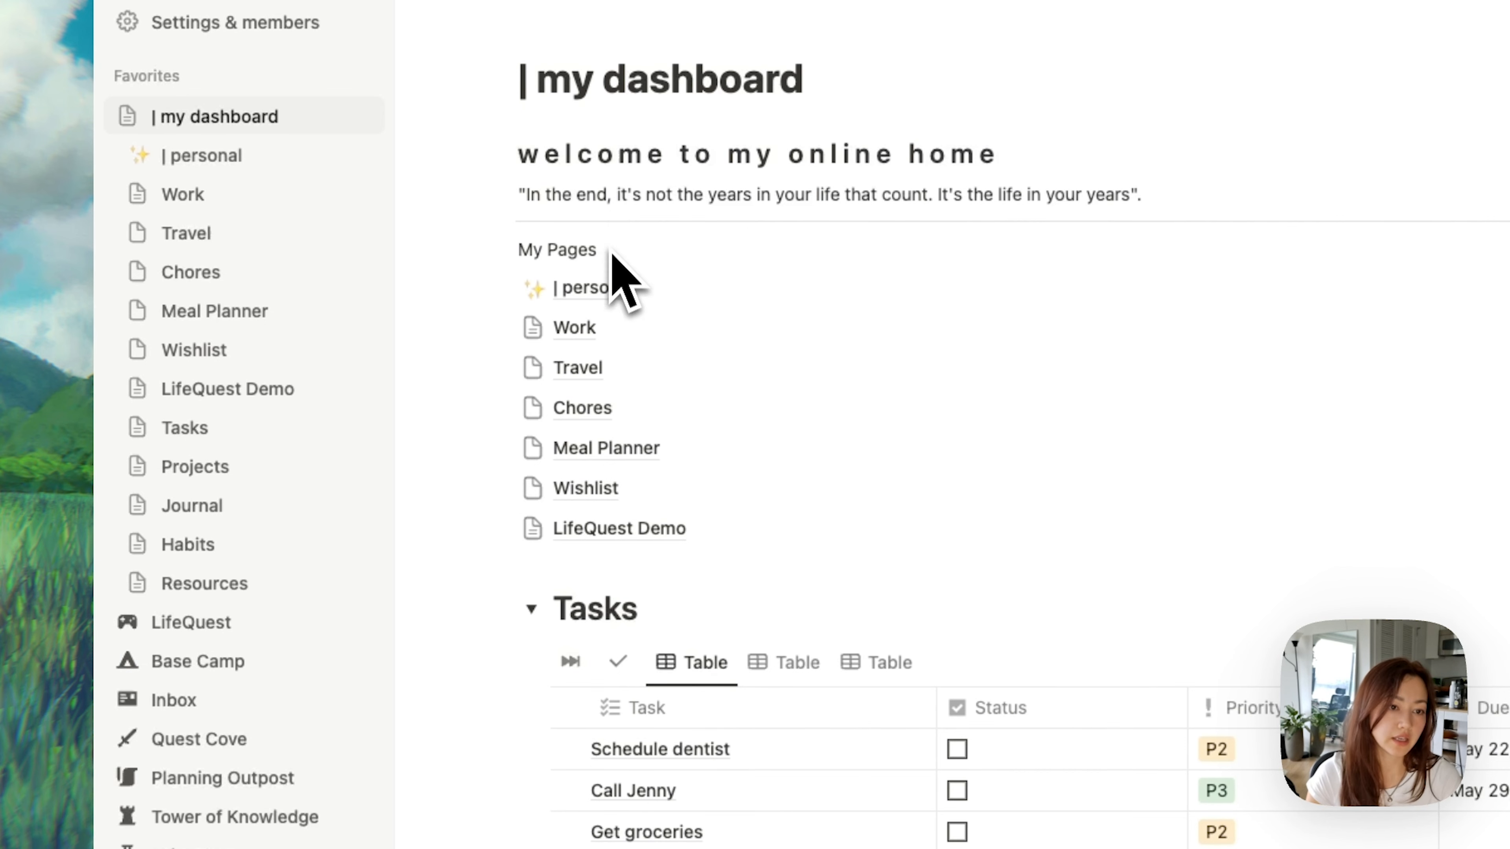
pyautogui.click(502, 250)
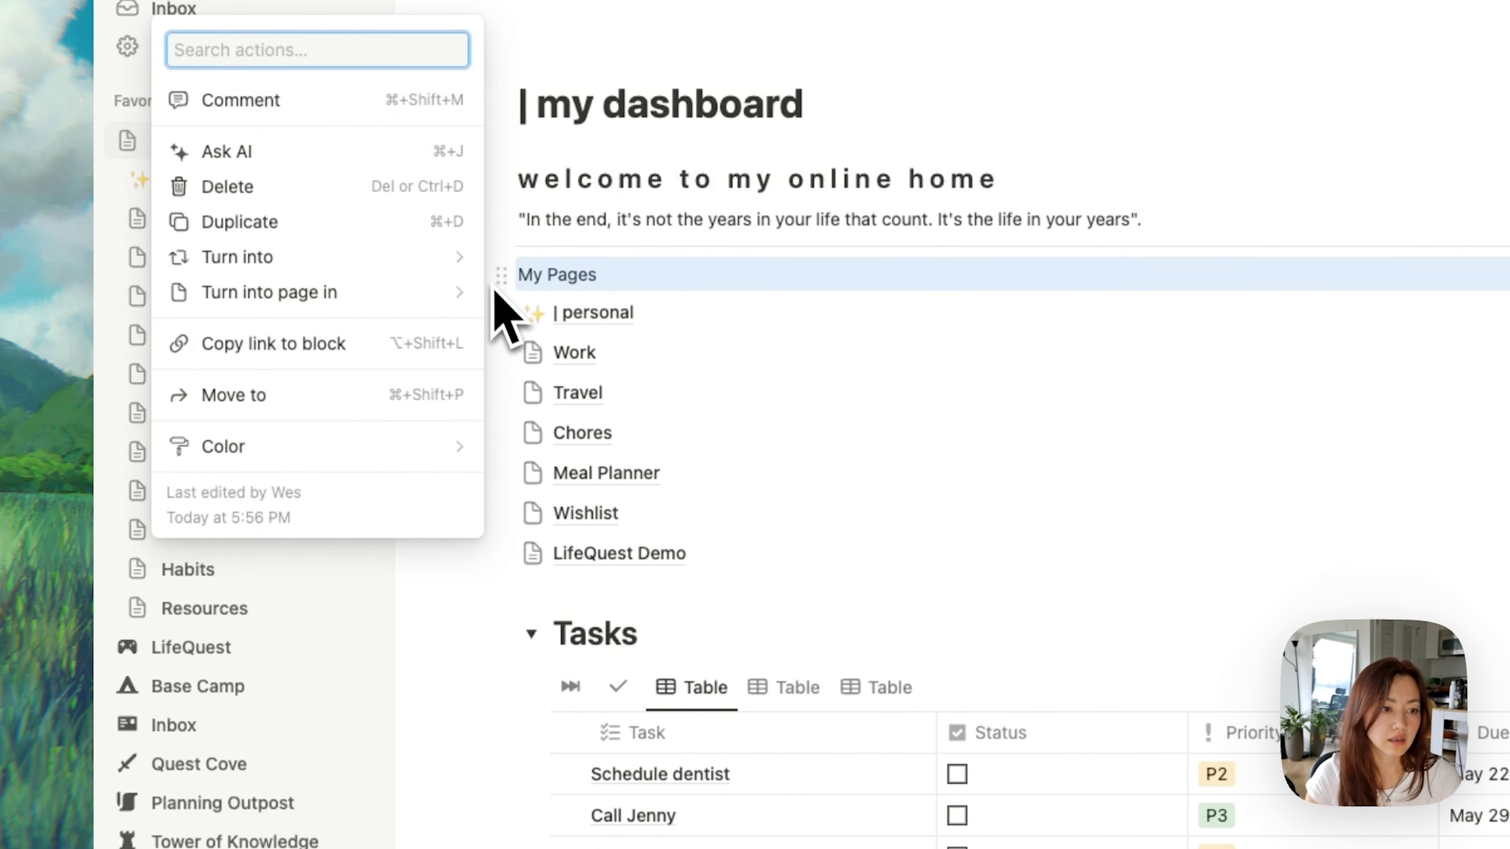
pyautogui.moveTo(464, 264)
pyautogui.click(574, 289)
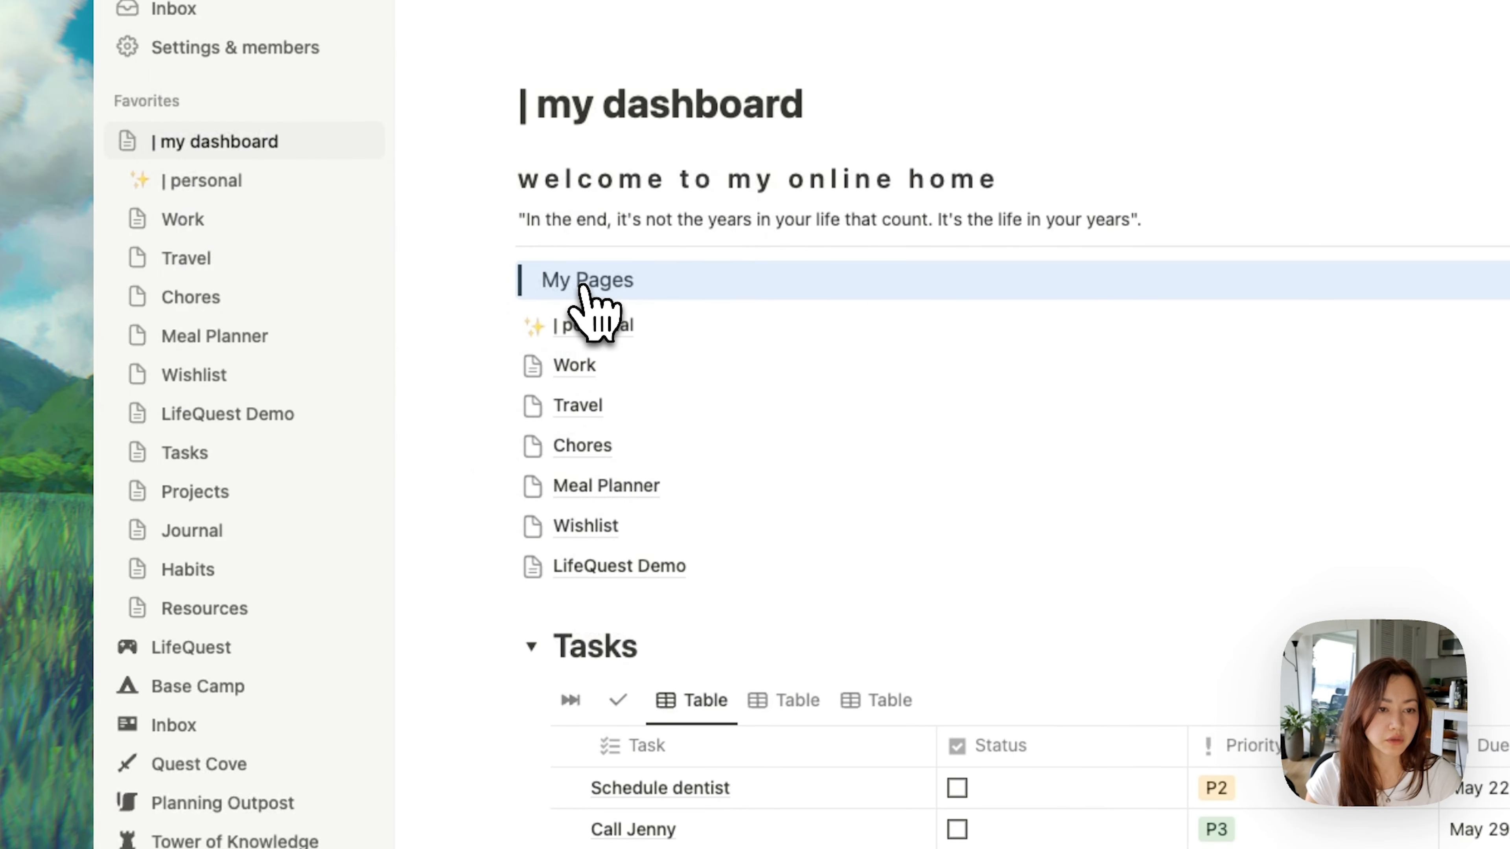
pyautogui.click(613, 280)
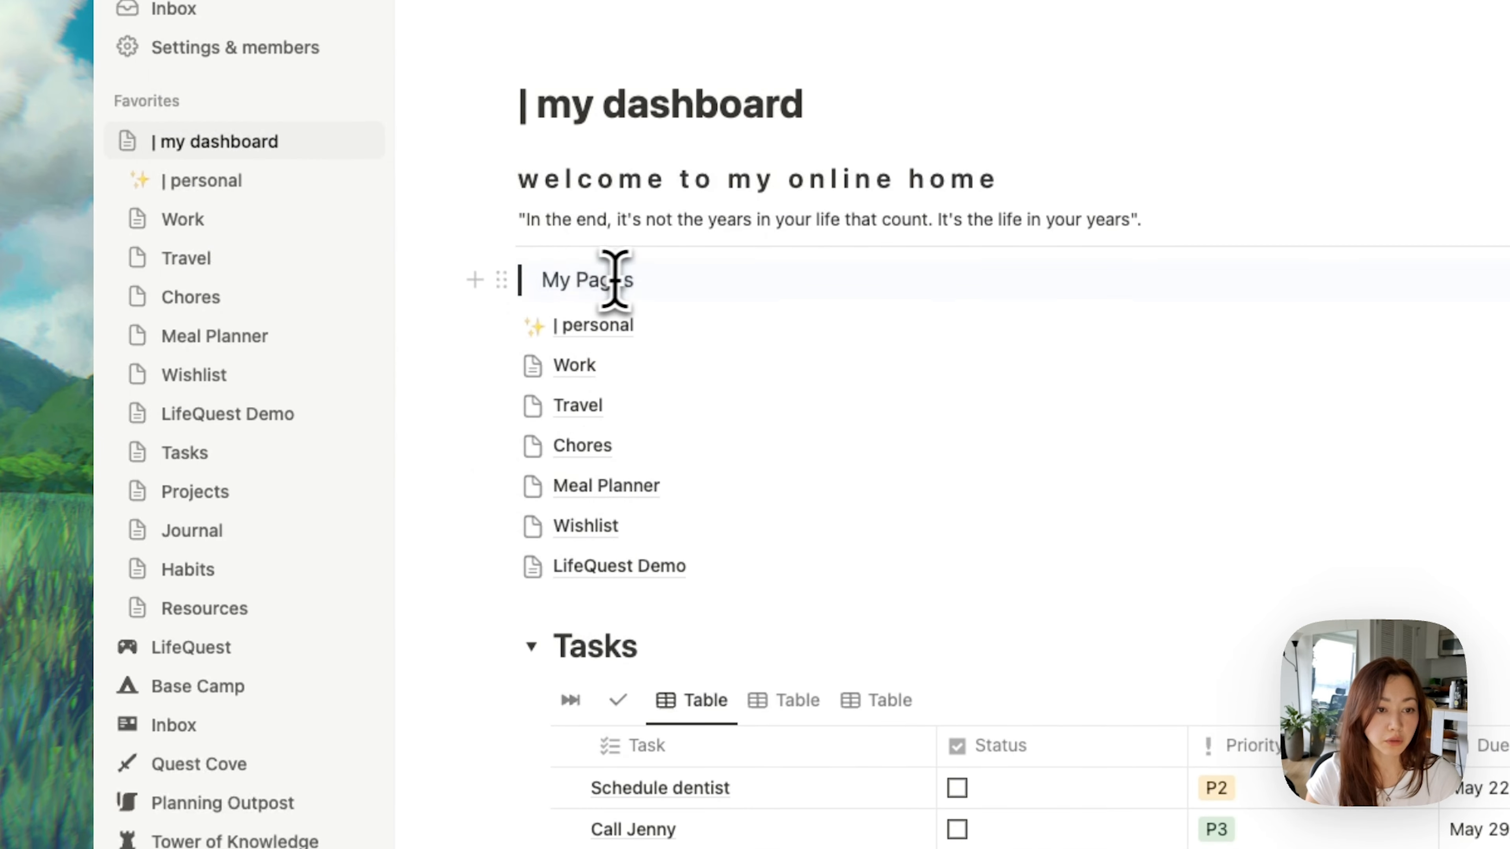
pyautogui.click(495, 280)
pyautogui.moveTo(466, 440)
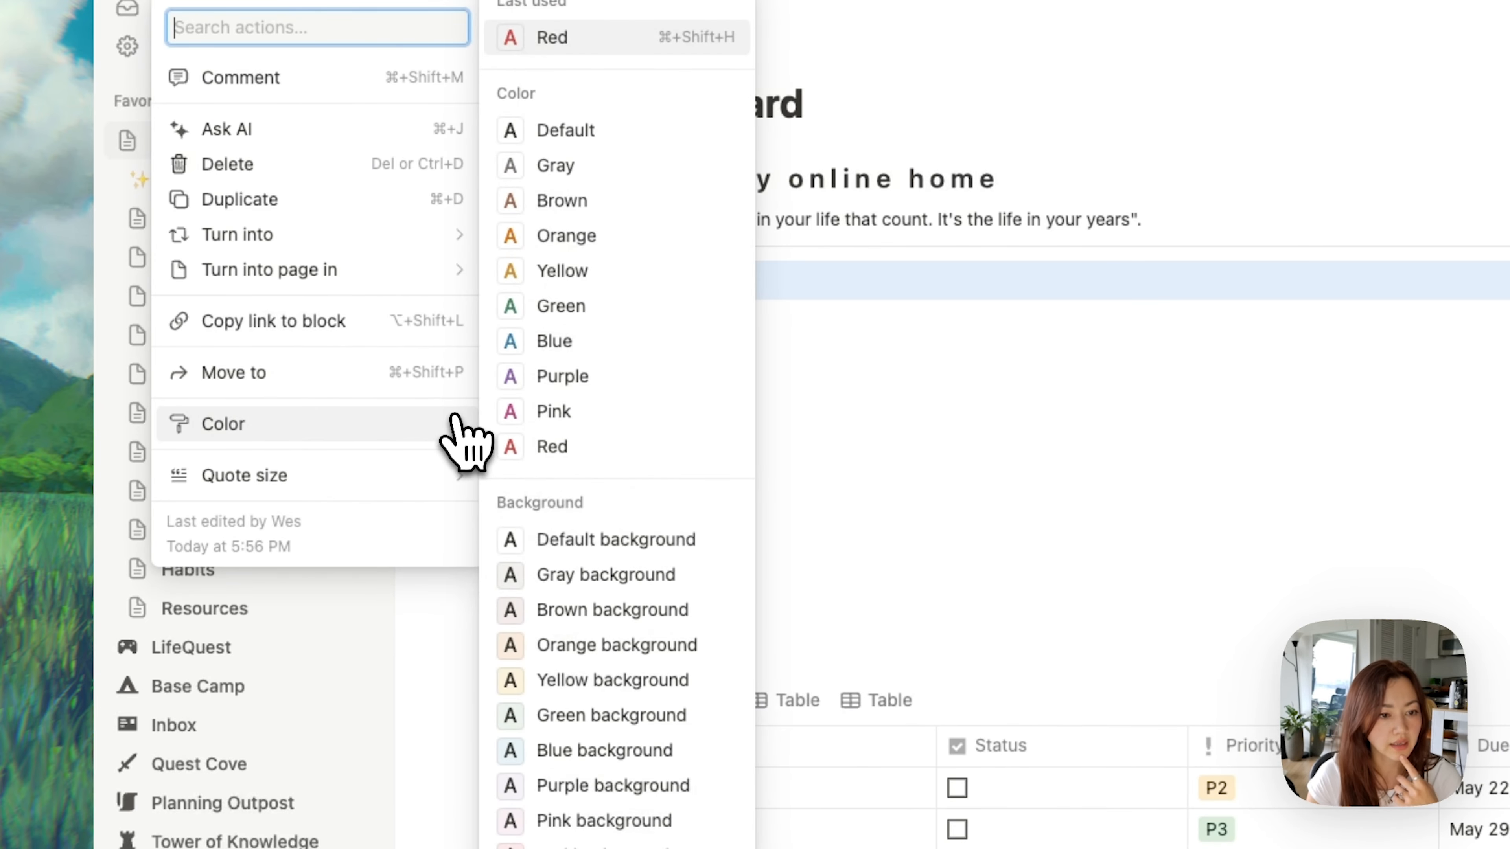
pyautogui.click(499, 479)
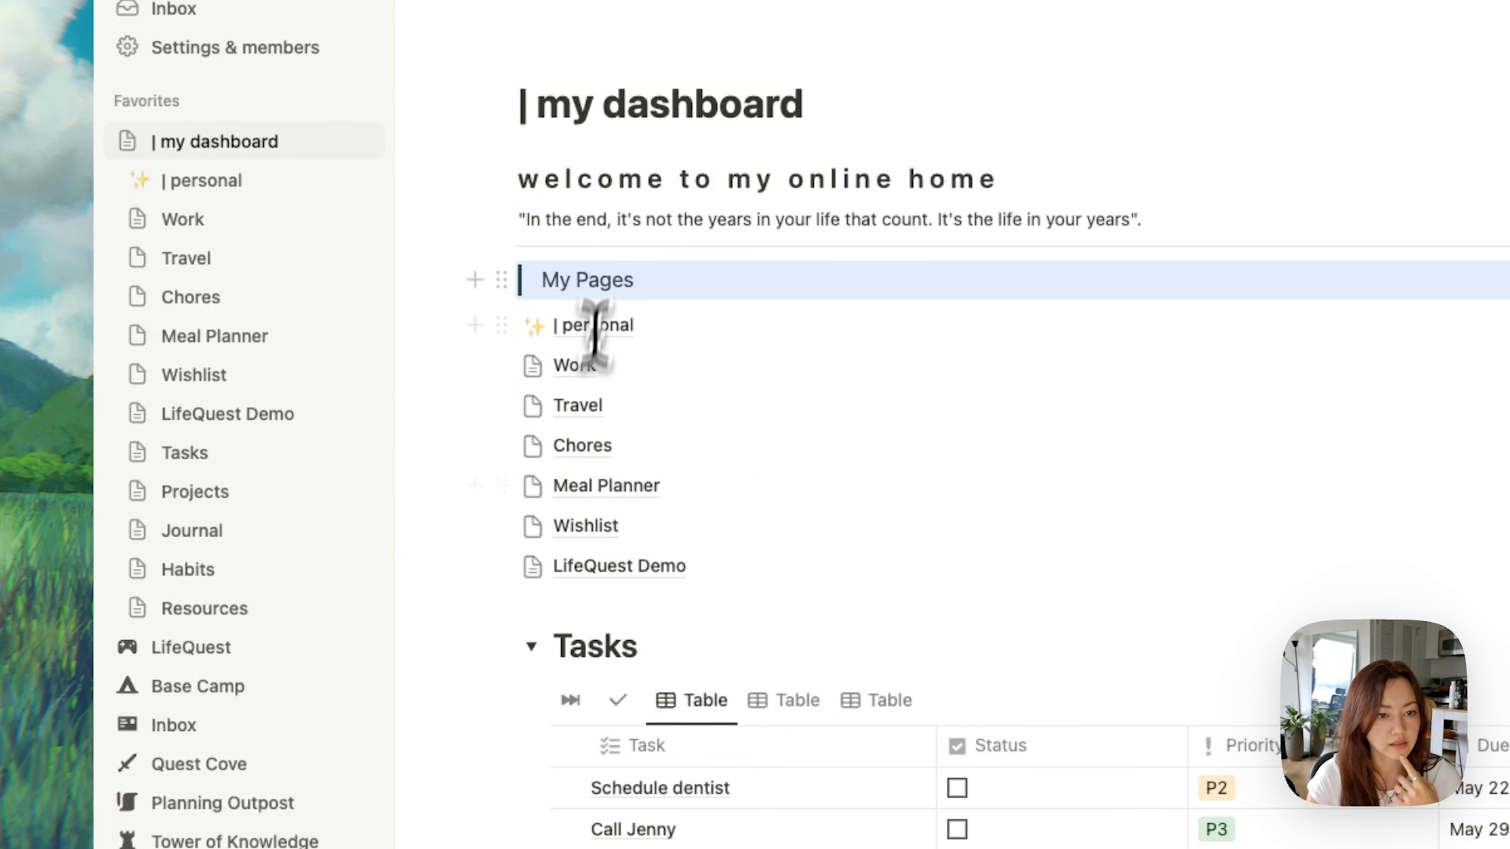
pyautogui.click(610, 284)
# Step: Turn the "My Pages" quote block into a callout with a seedling emoji icon
pyautogui.click(501, 278)
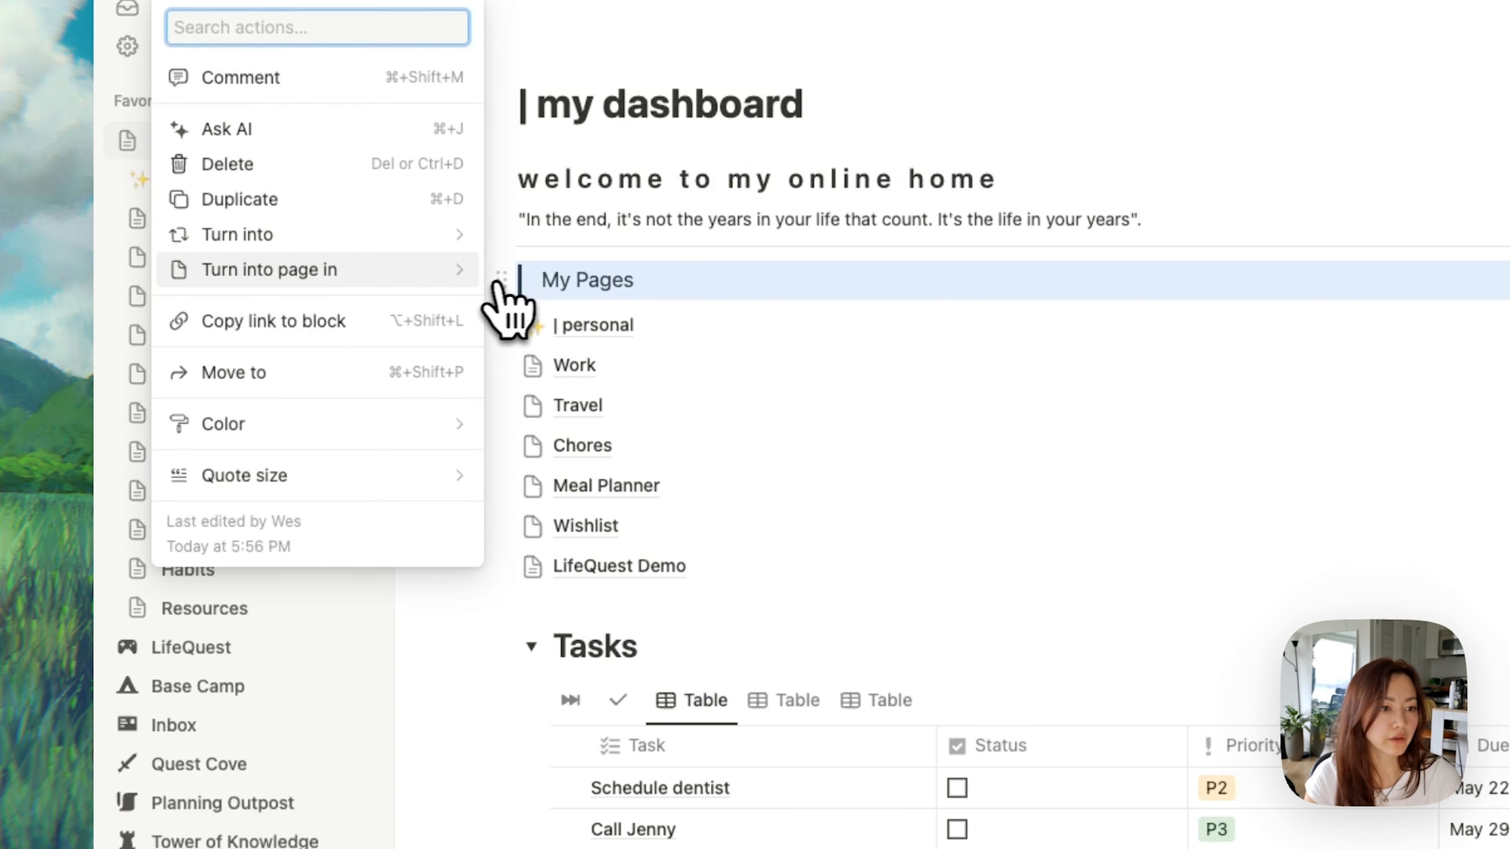
pyautogui.moveTo(393, 250)
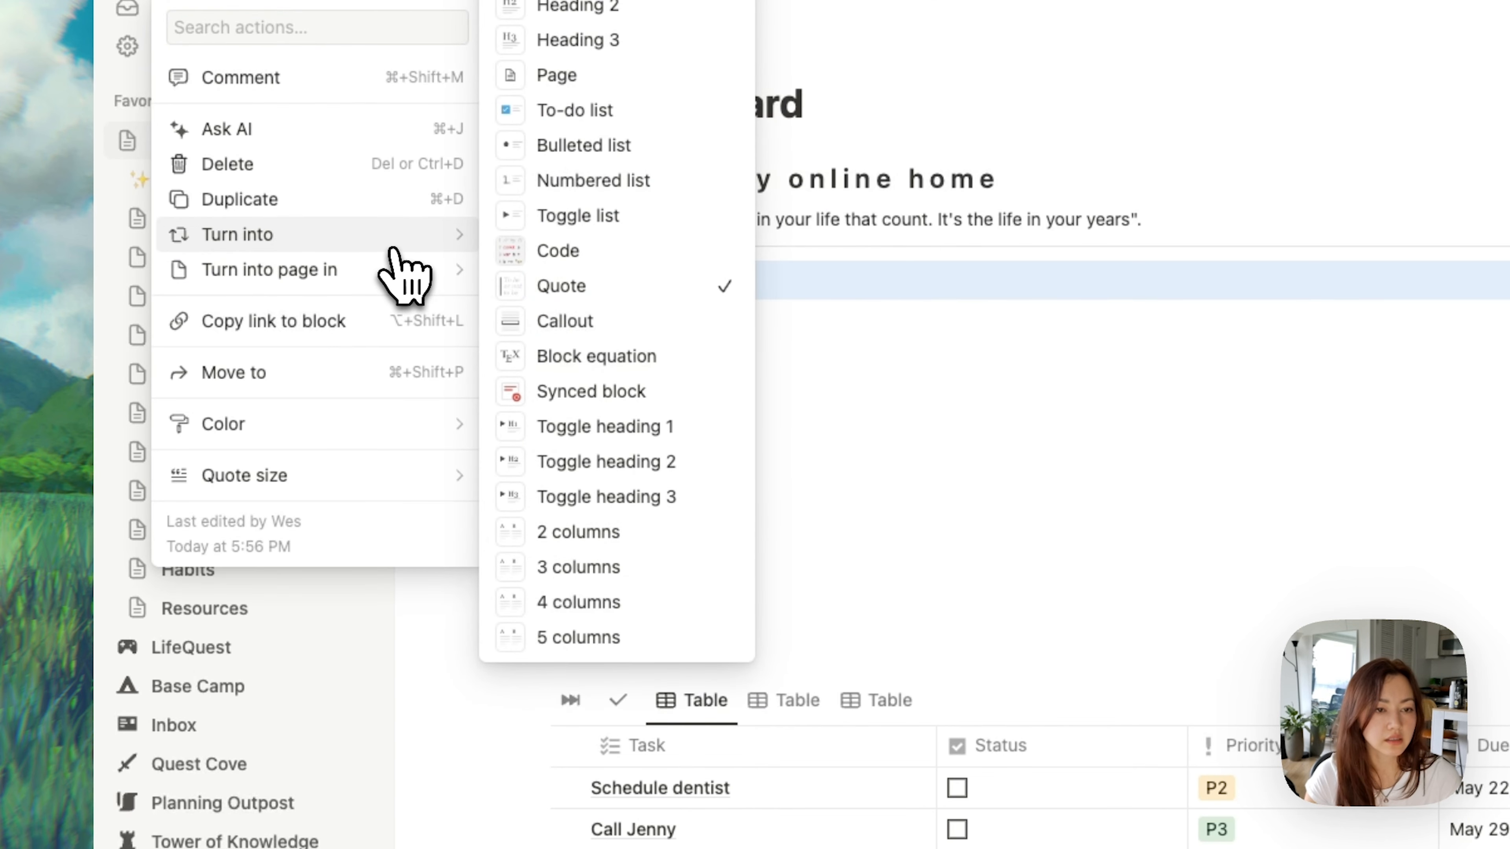
pyautogui.click(619, 321)
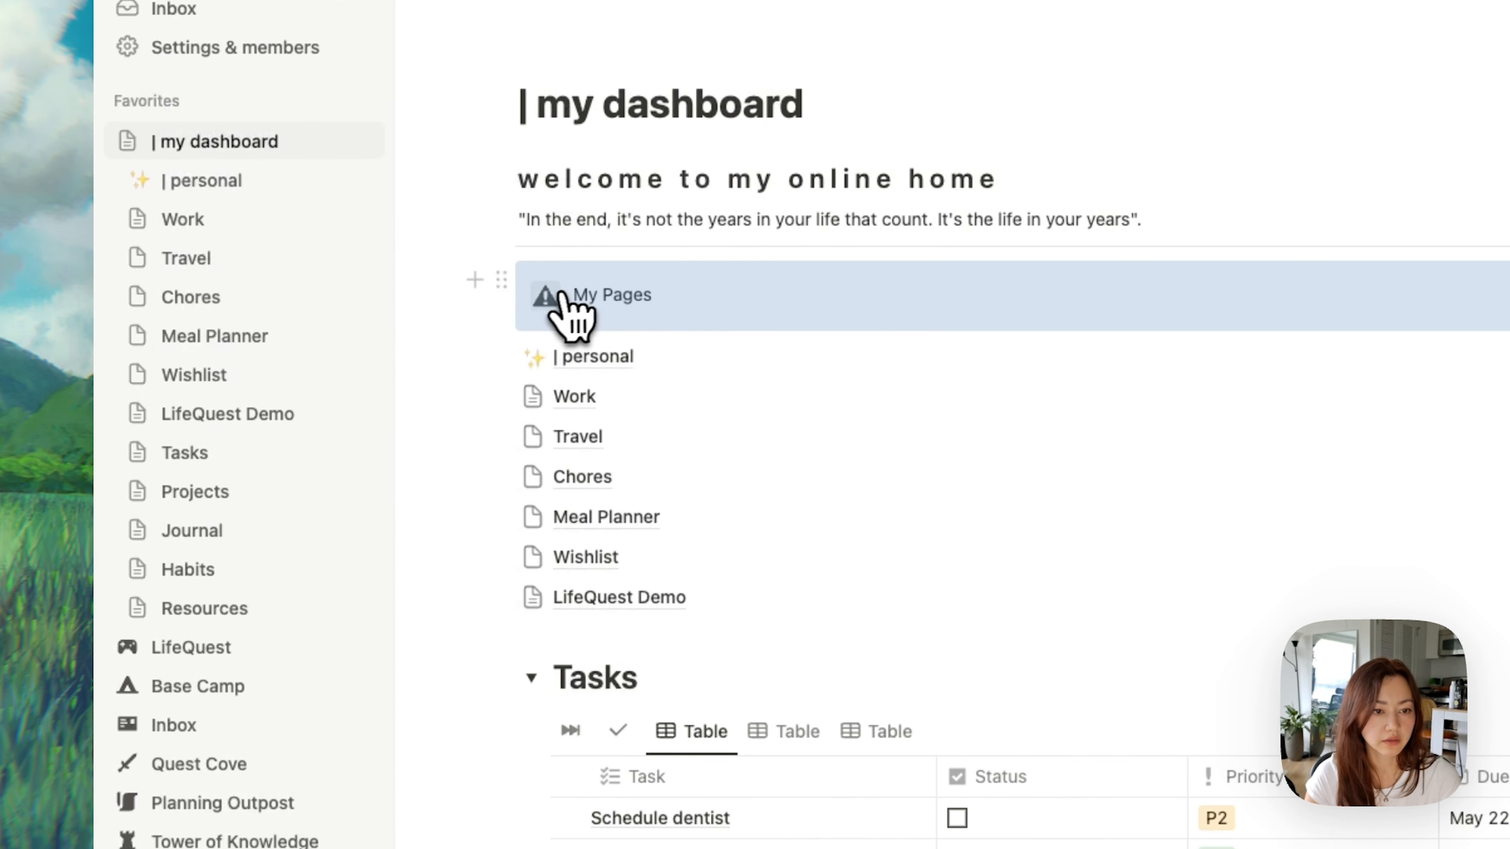
pyautogui.click(545, 295)
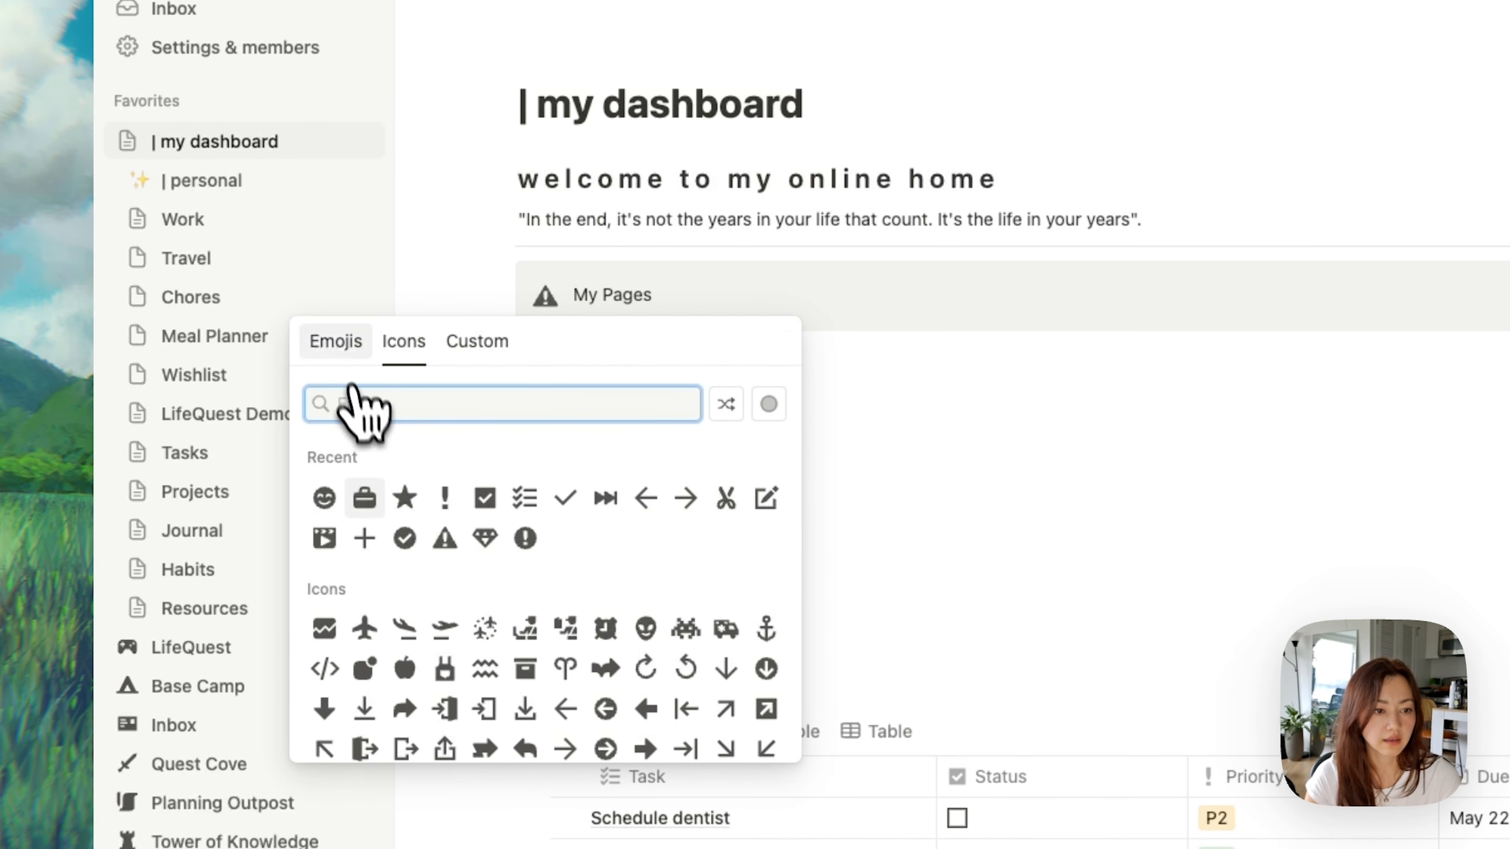
pyautogui.click(335, 341)
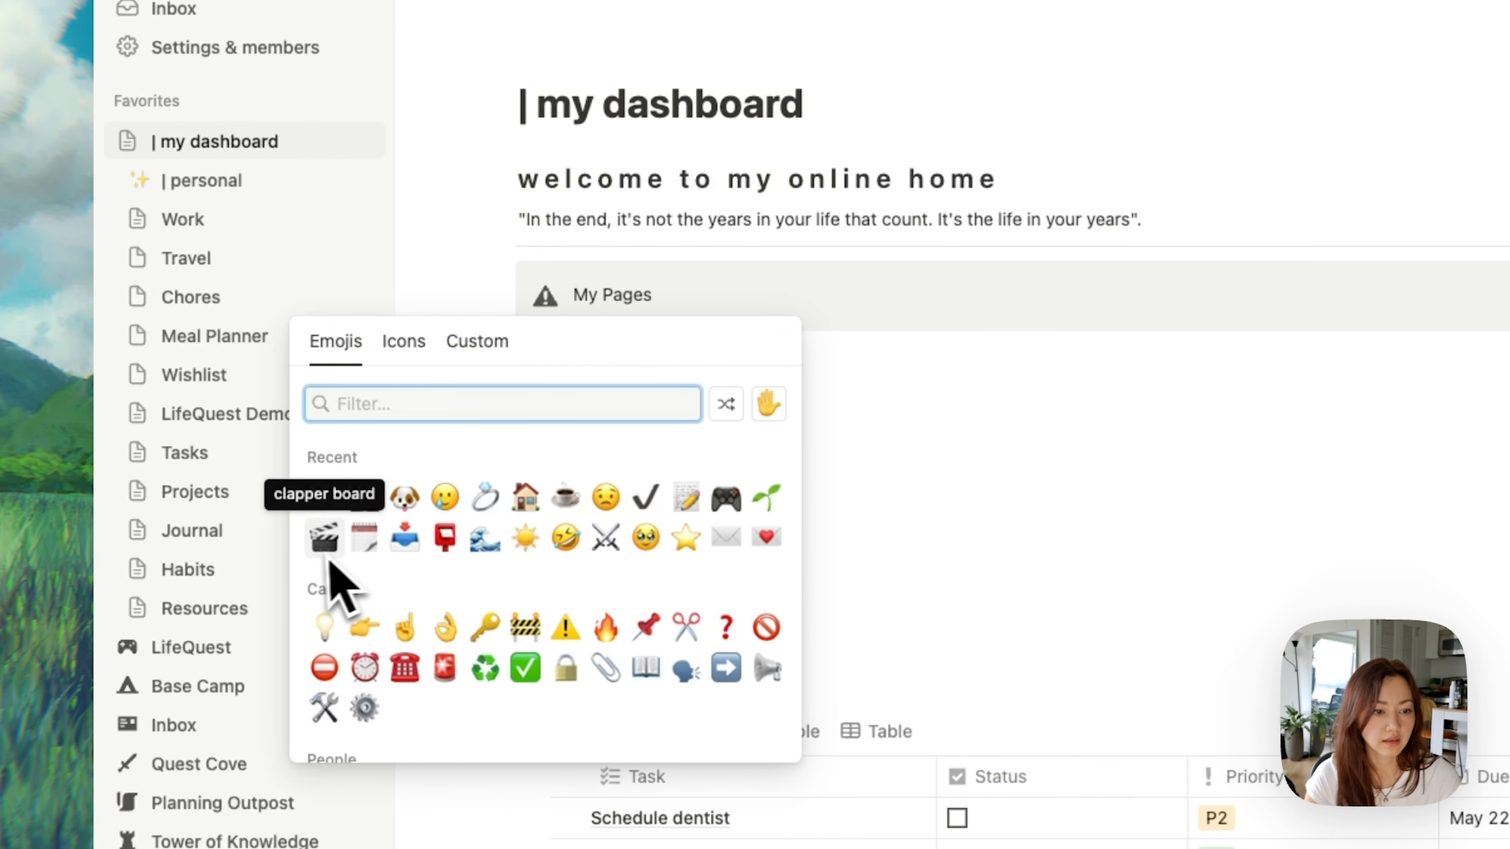
pyautogui.click(766, 499)
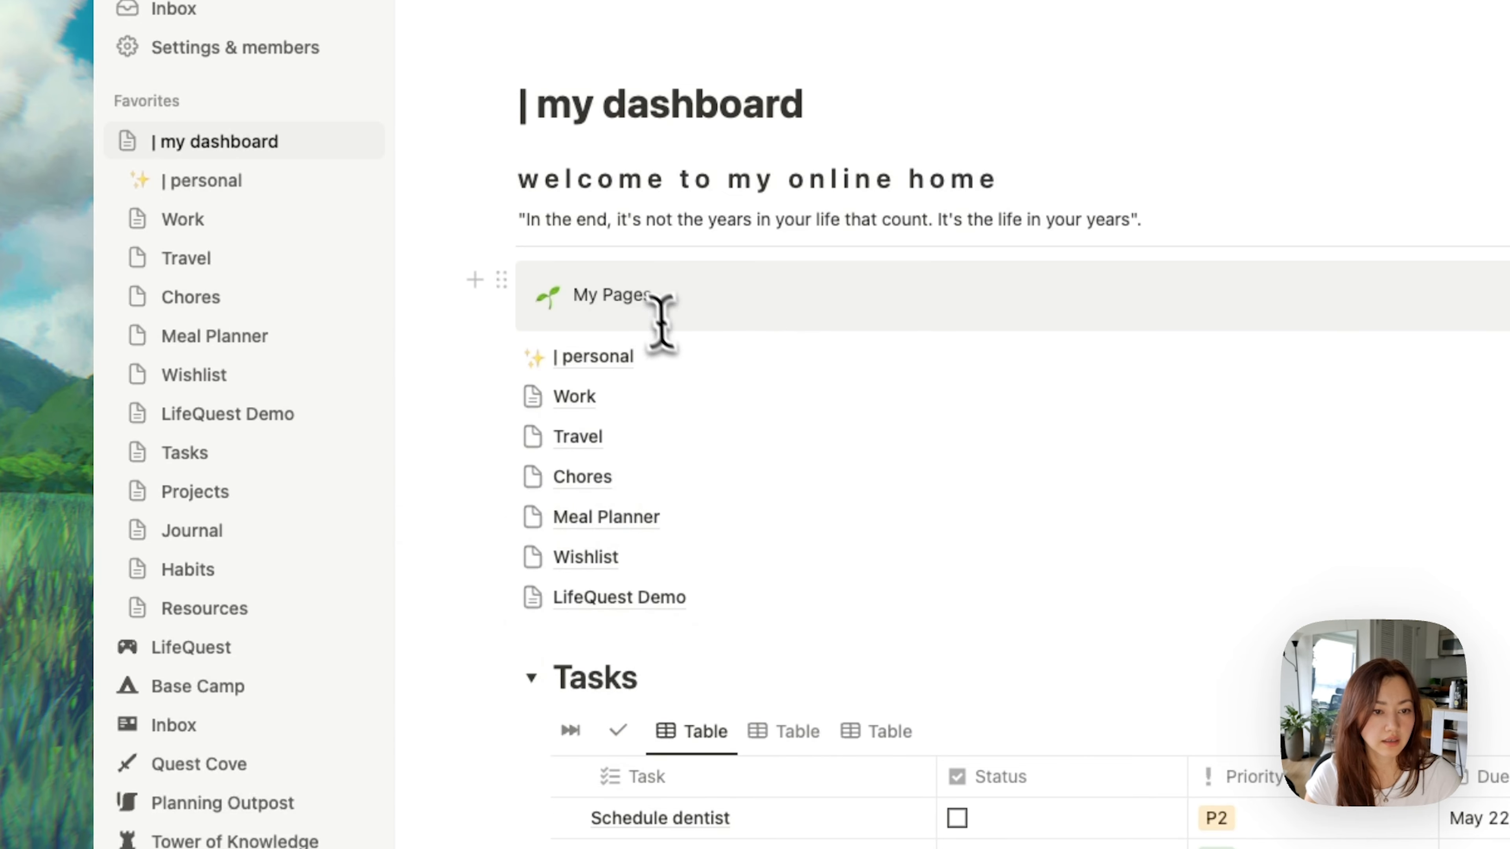
# Step: Try a blue background on the "My Pages" callout, and switch the callout to the Blue text color instead
pyautogui.click(501, 281)
pyautogui.moveTo(387, 434)
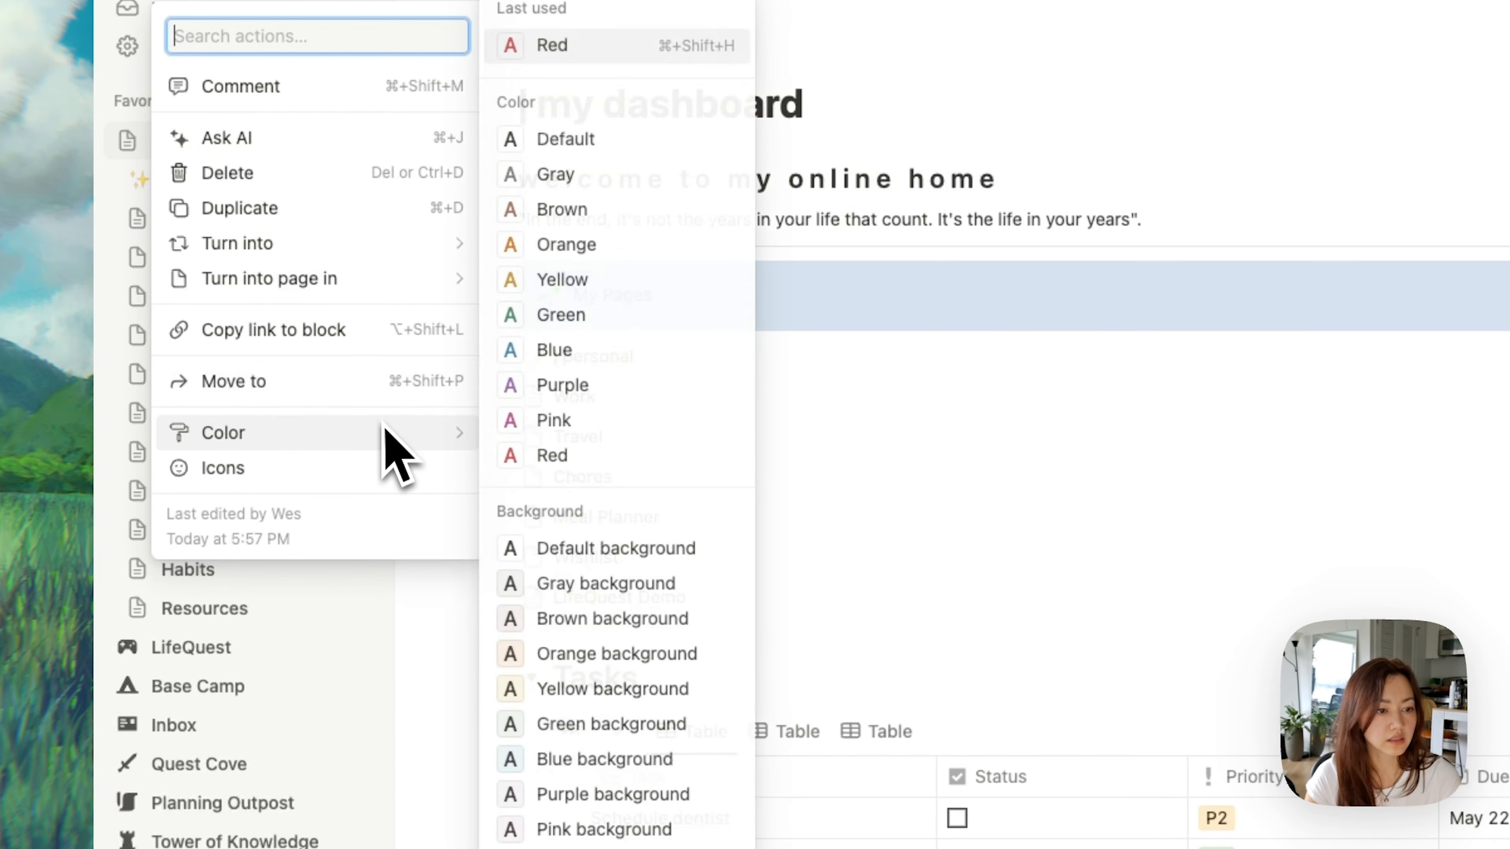
pyautogui.click(654, 759)
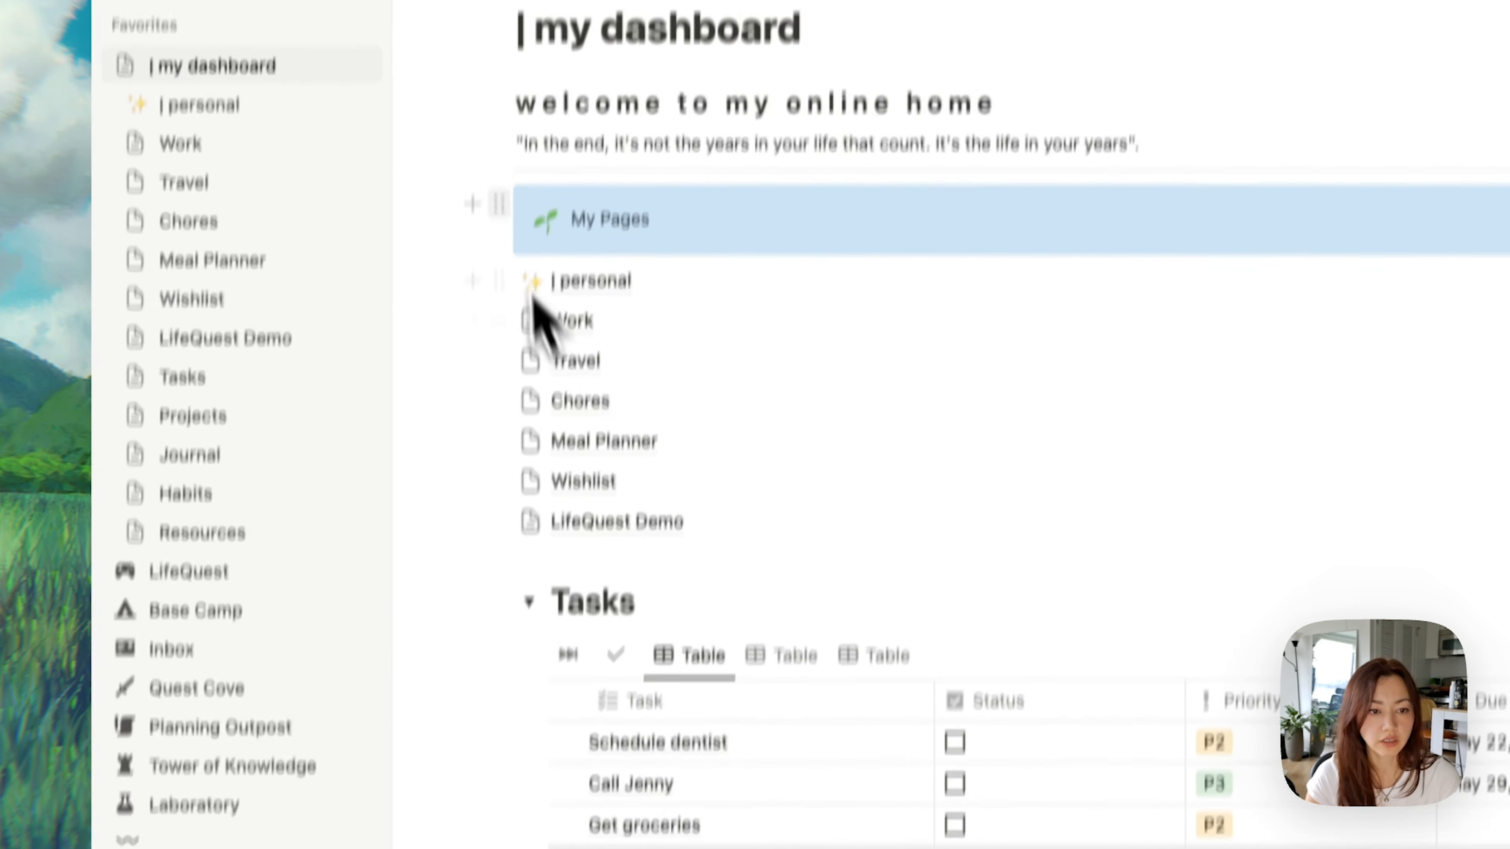
pyautogui.click(491, 328)
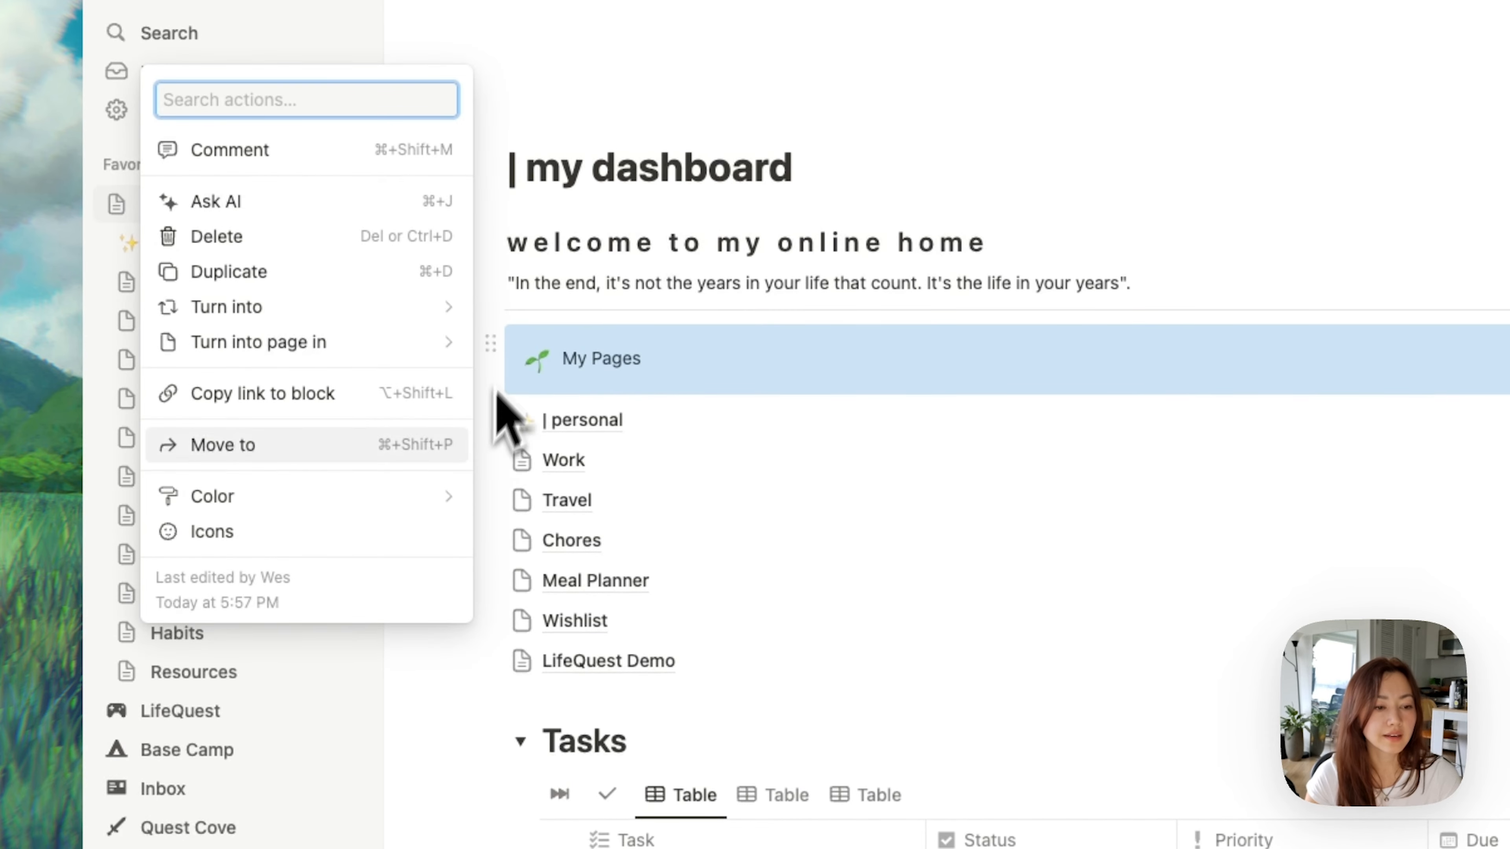
pyautogui.moveTo(448, 523)
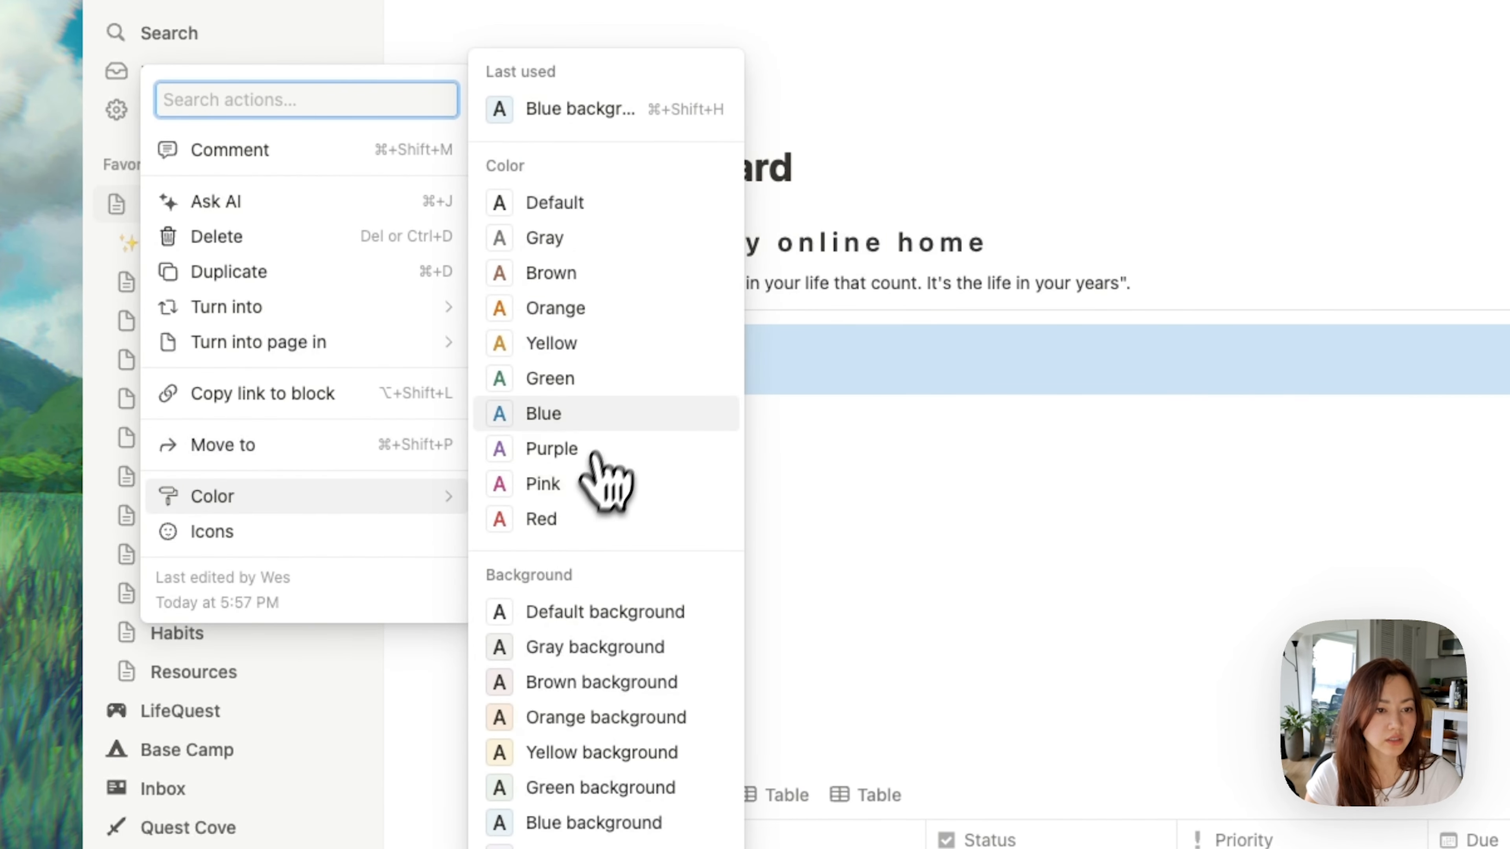
pyautogui.click(612, 417)
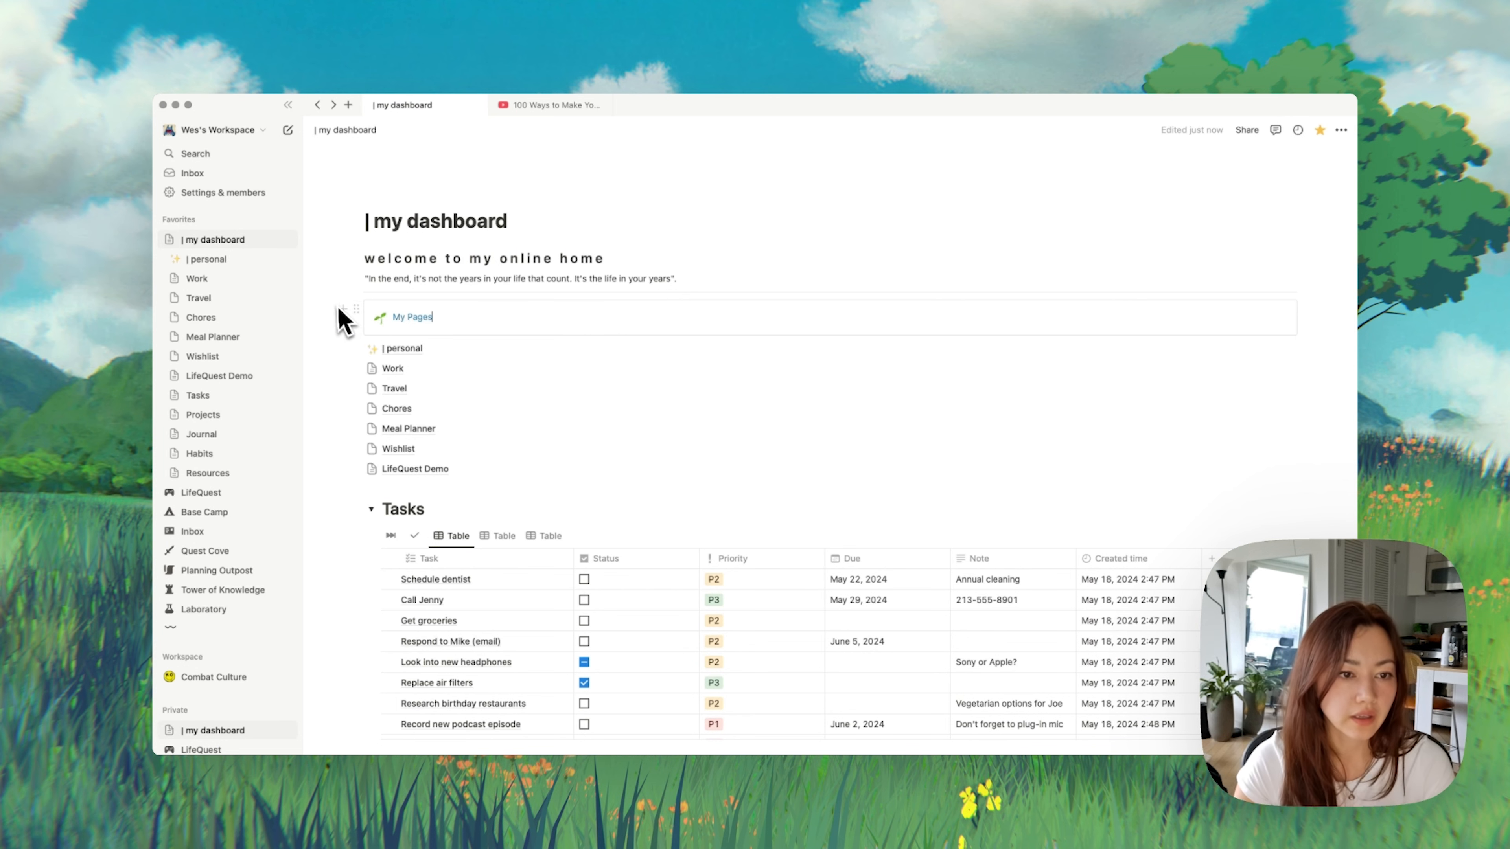
# Step: Duplicate the "My Pages" callout and place the copy below the LifeQuest Demo subpage, above the Tasks section
pyautogui.click(356, 309)
pyautogui.press('super+d')
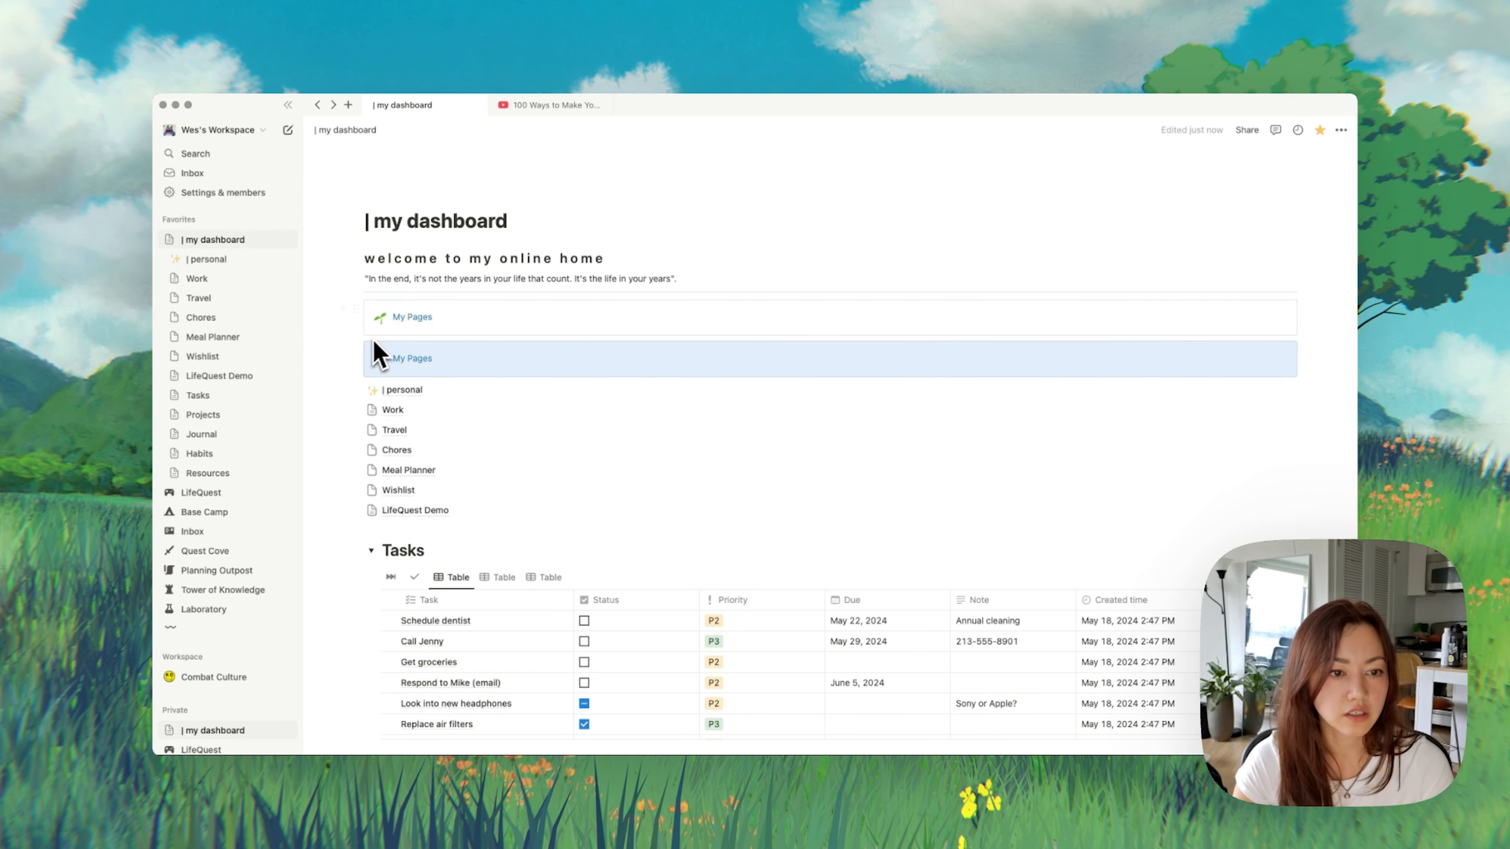
pyautogui.moveTo(360, 346); pyautogui.dragTo(372, 540)
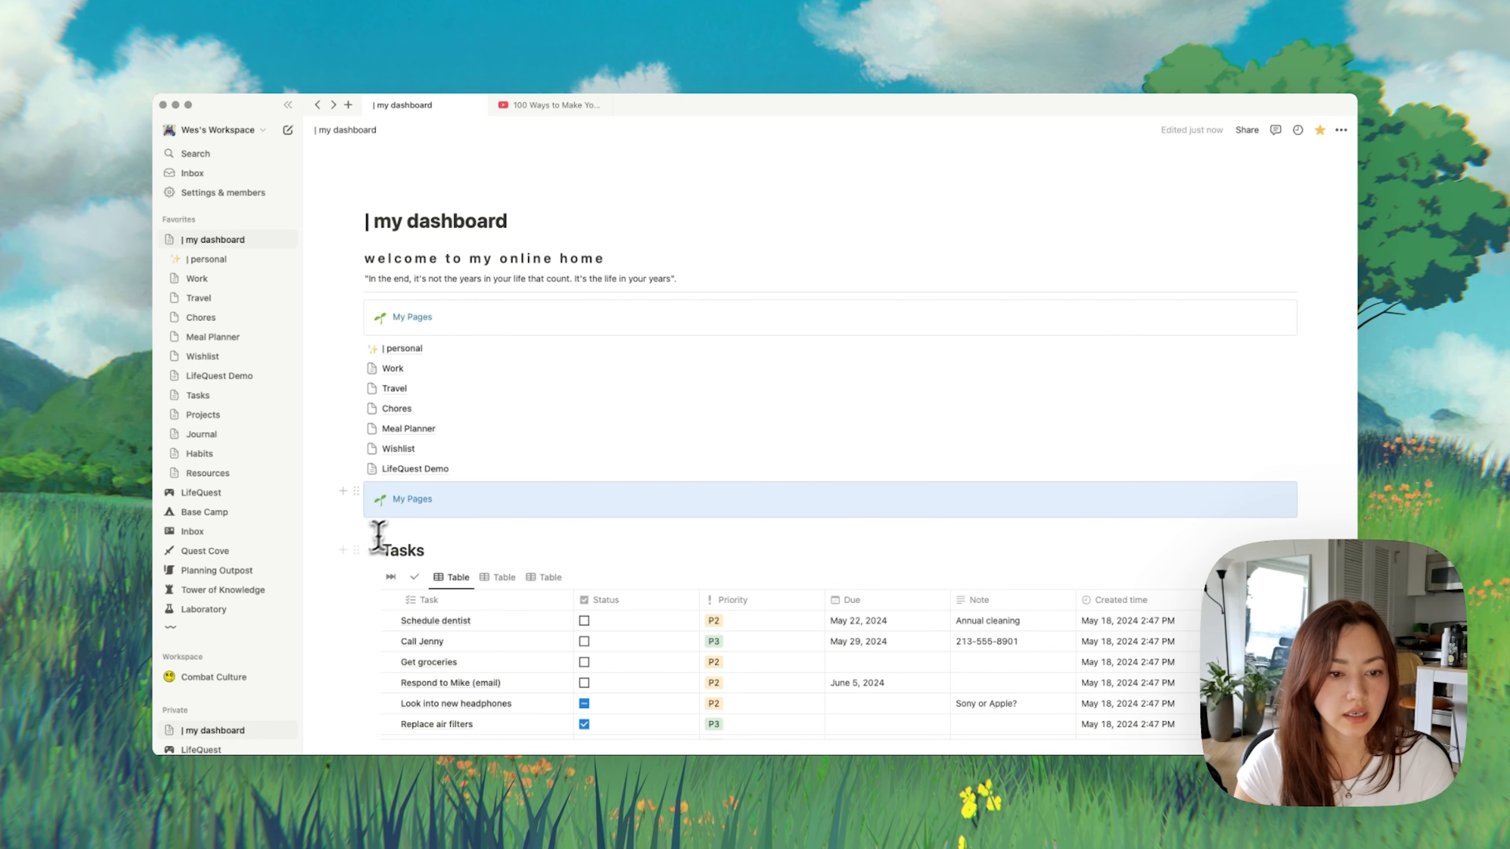
# Step: Rename the duplicated callout "My Databases" and insert an empty text line between it and the LifeQuest Demo subpage
pyautogui.moveTo(432, 499); pyautogui.dragTo(405, 500)
pyautogui.press('BackSpace')
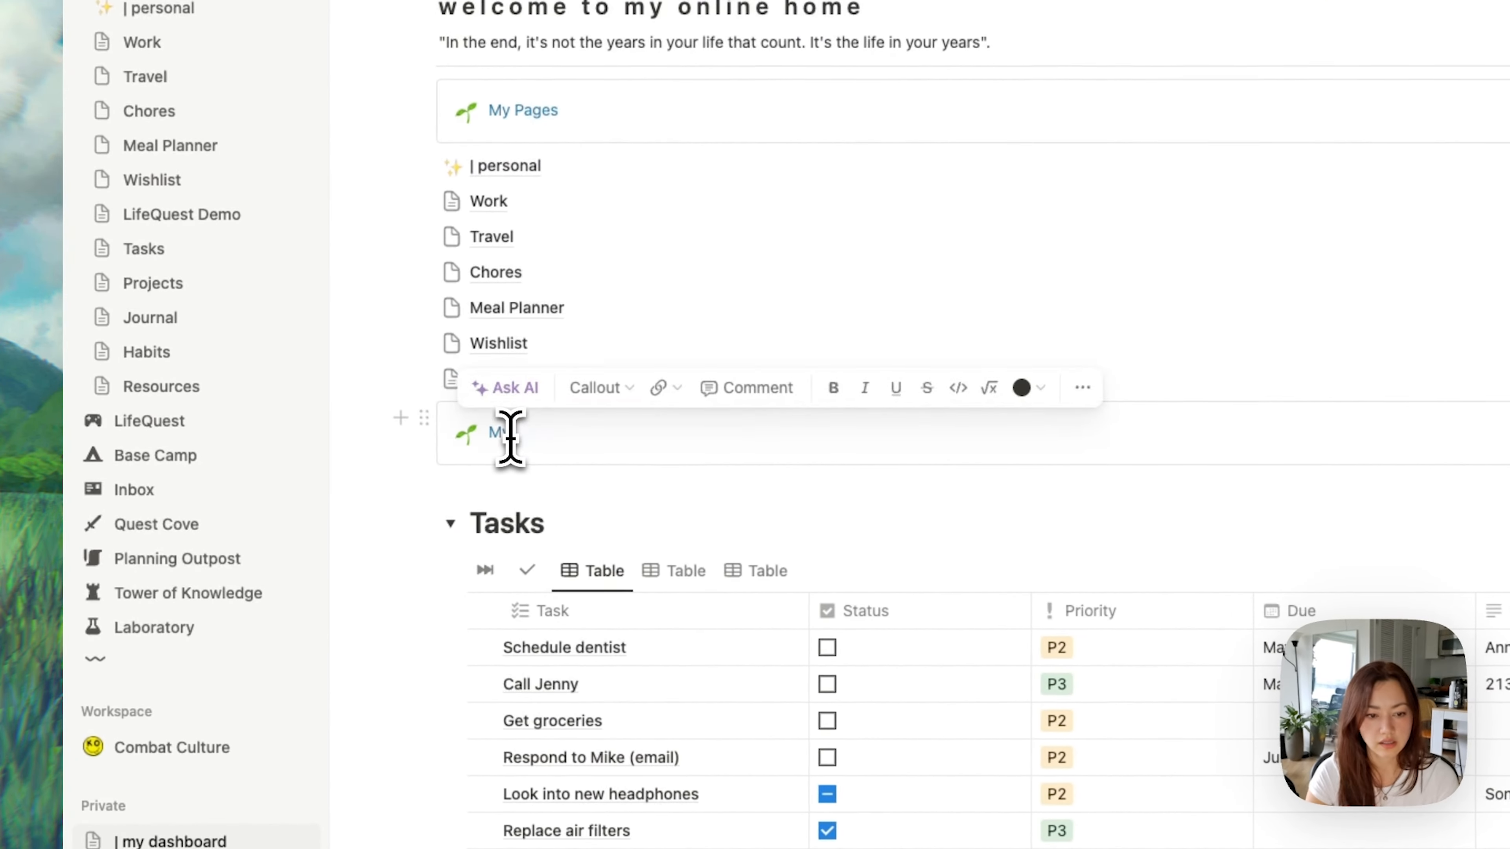
pyautogui.write('Dat')
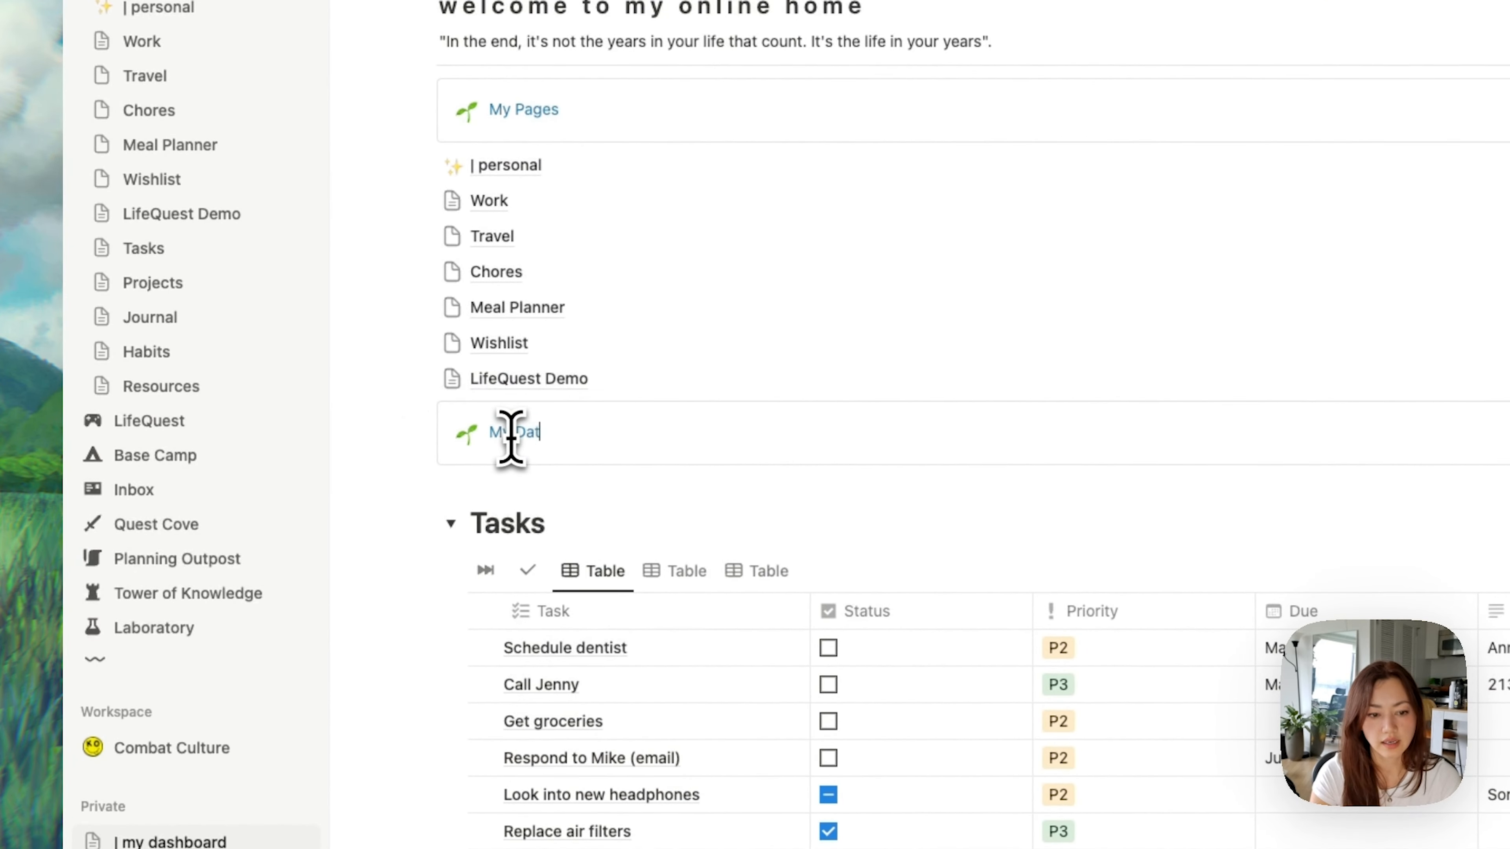
pyautogui.moveTo(438, 411); pyautogui.dragTo(415, 384)
pyautogui.click(403, 380)
pyautogui.click(599, 423)
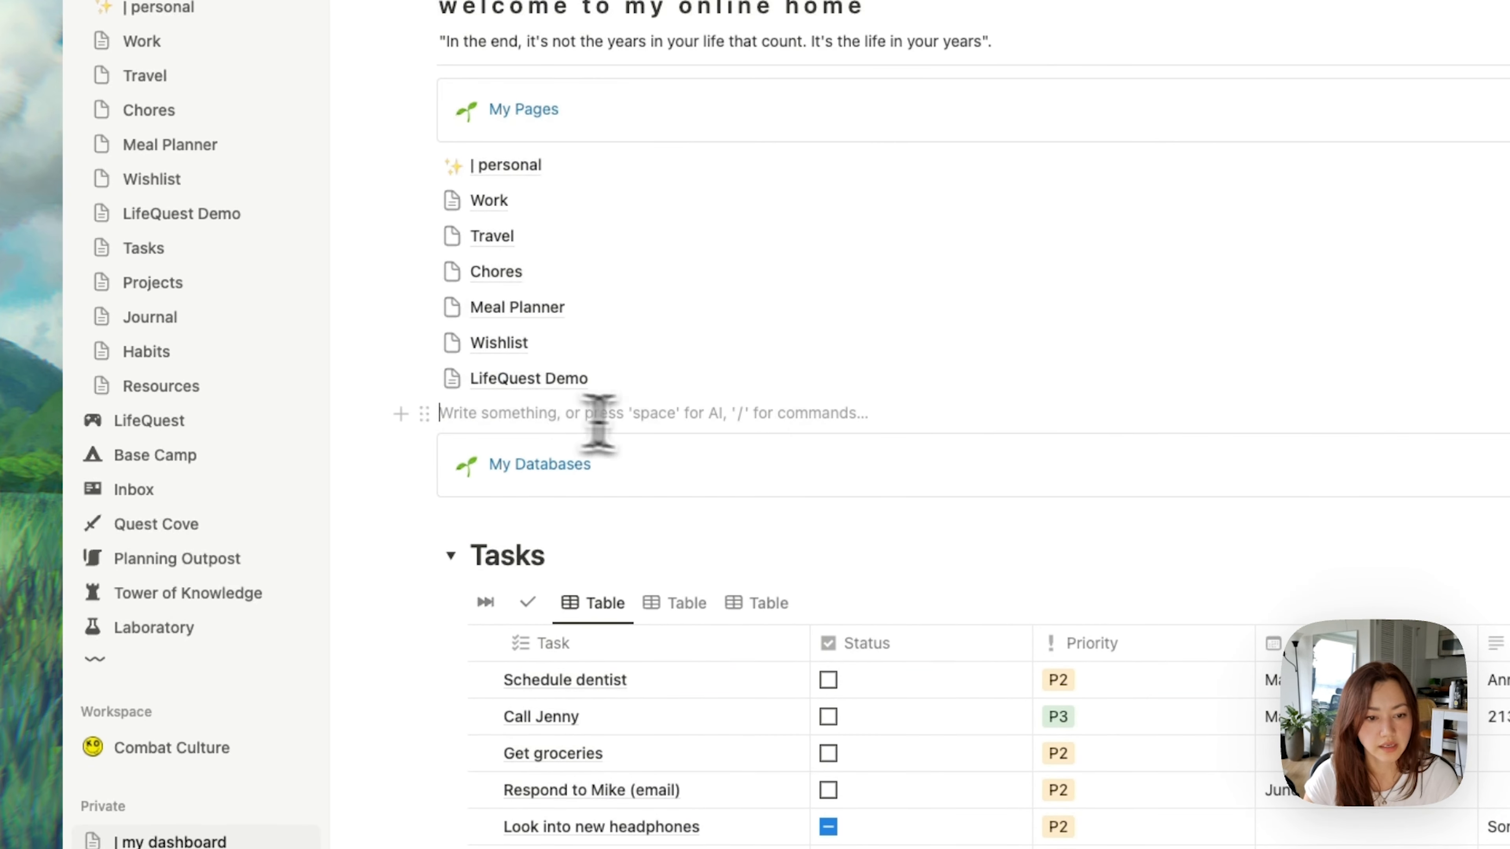
# Step: Apply the Blue background color to both the "My Pages" and "My Databases" callouts
pyautogui.scroll(-4, 945, 481)
pyautogui.scroll(3, 785, 357)
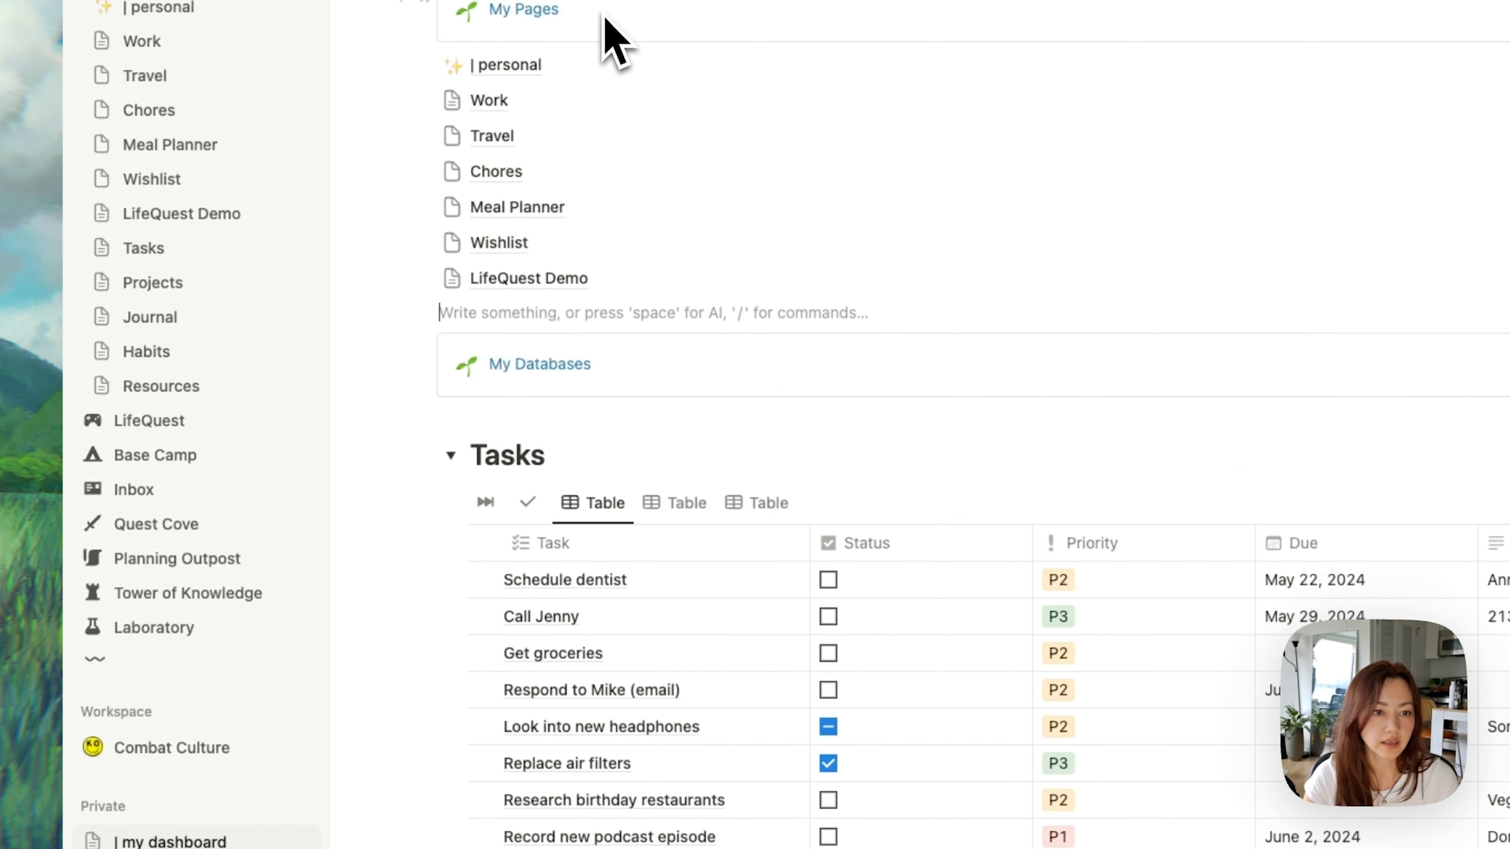
pyautogui.click(443, 7)
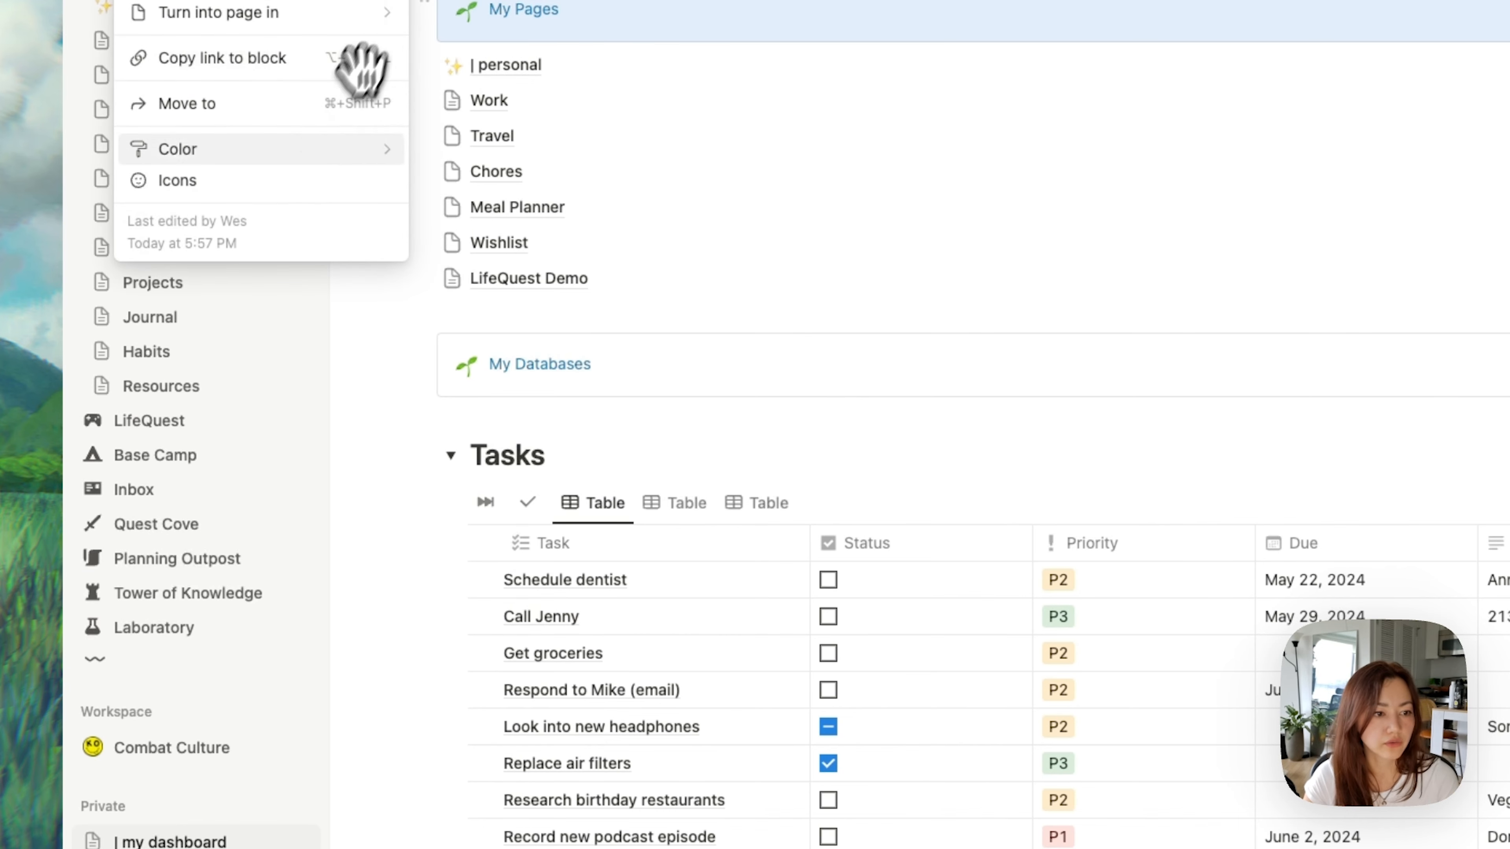
pyautogui.moveTo(333, 149)
pyautogui.click(523, 455)
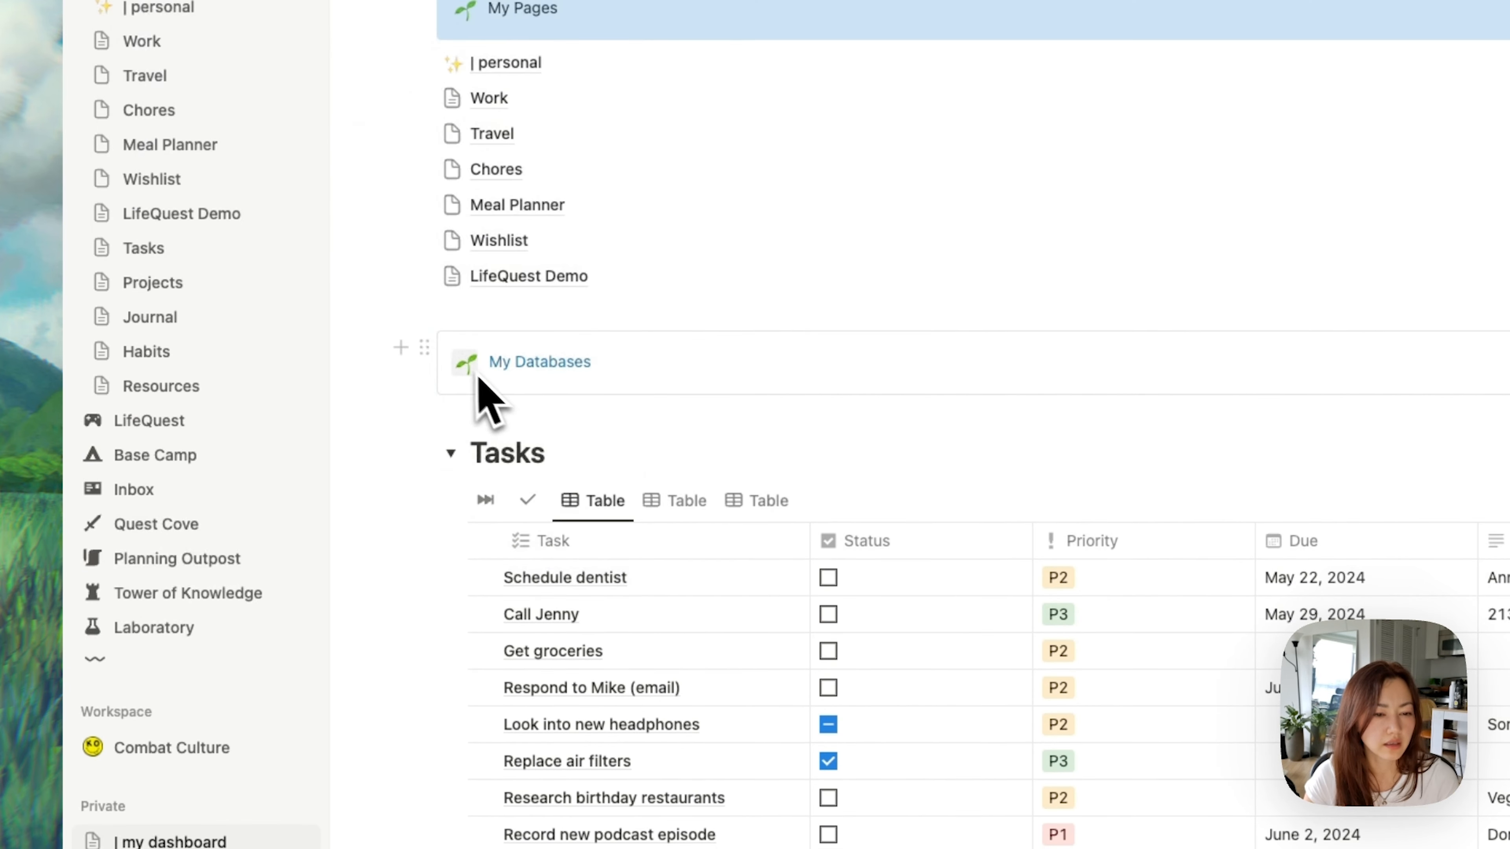
pyautogui.click(424, 344)
pyautogui.moveTo(354, 483)
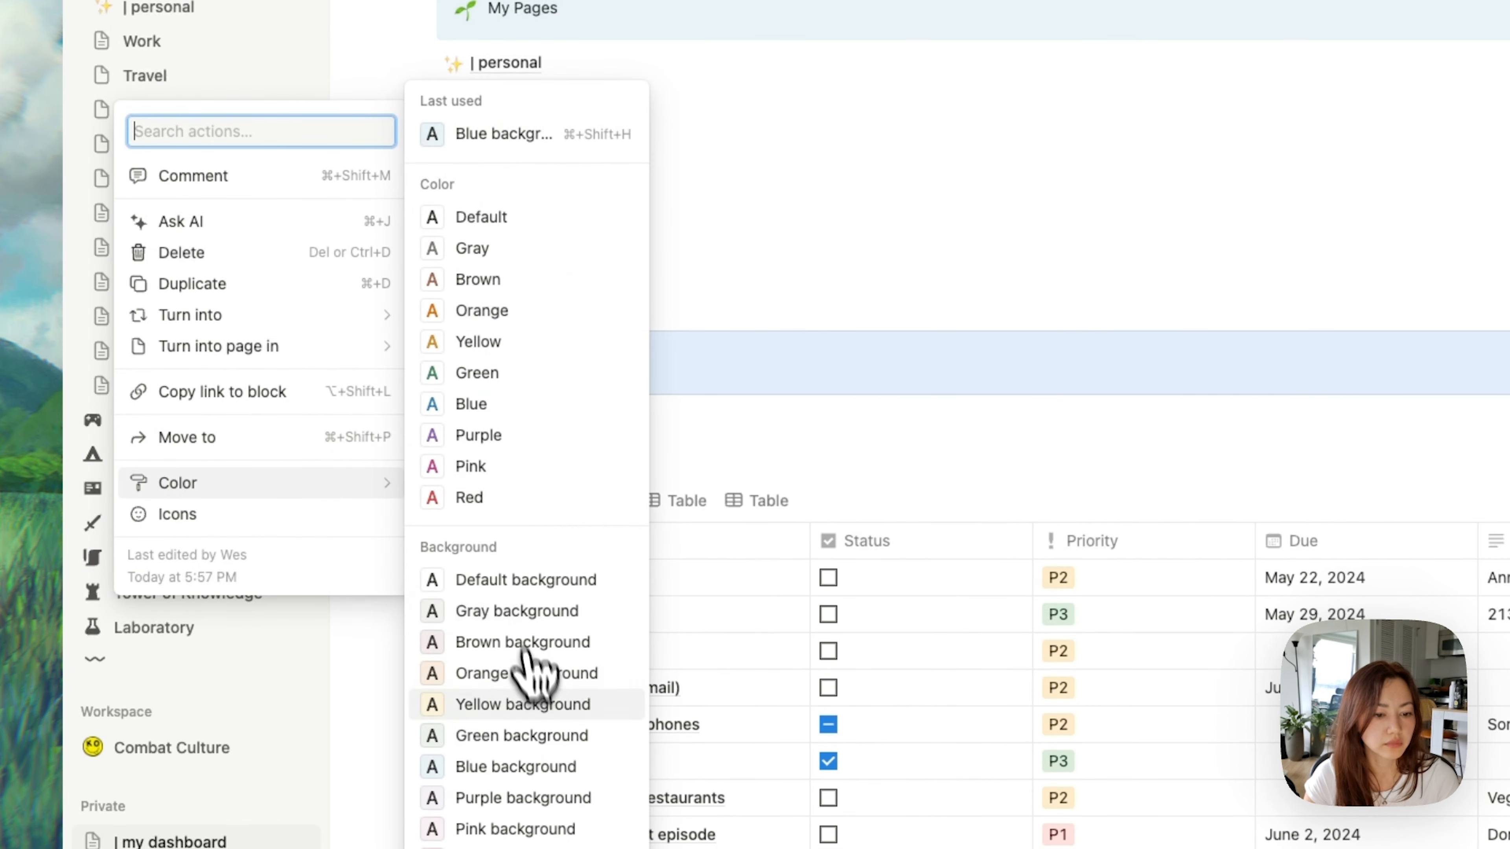
pyautogui.click(556, 769)
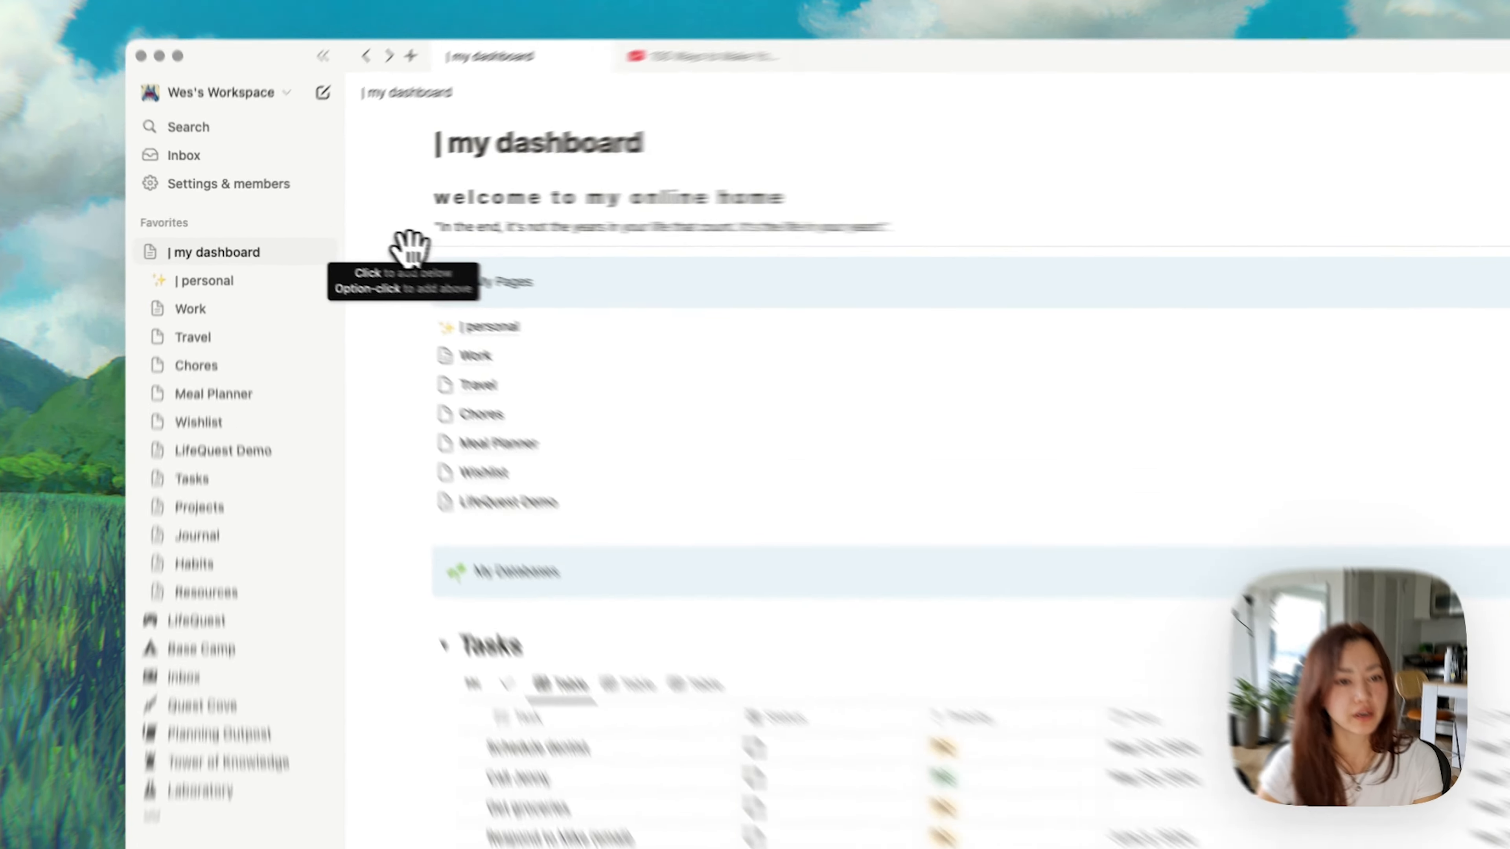
# Step: Insert a 3 columns block between the divider under the quote and the "My Pages" callout
pyautogui.click(342, 234)
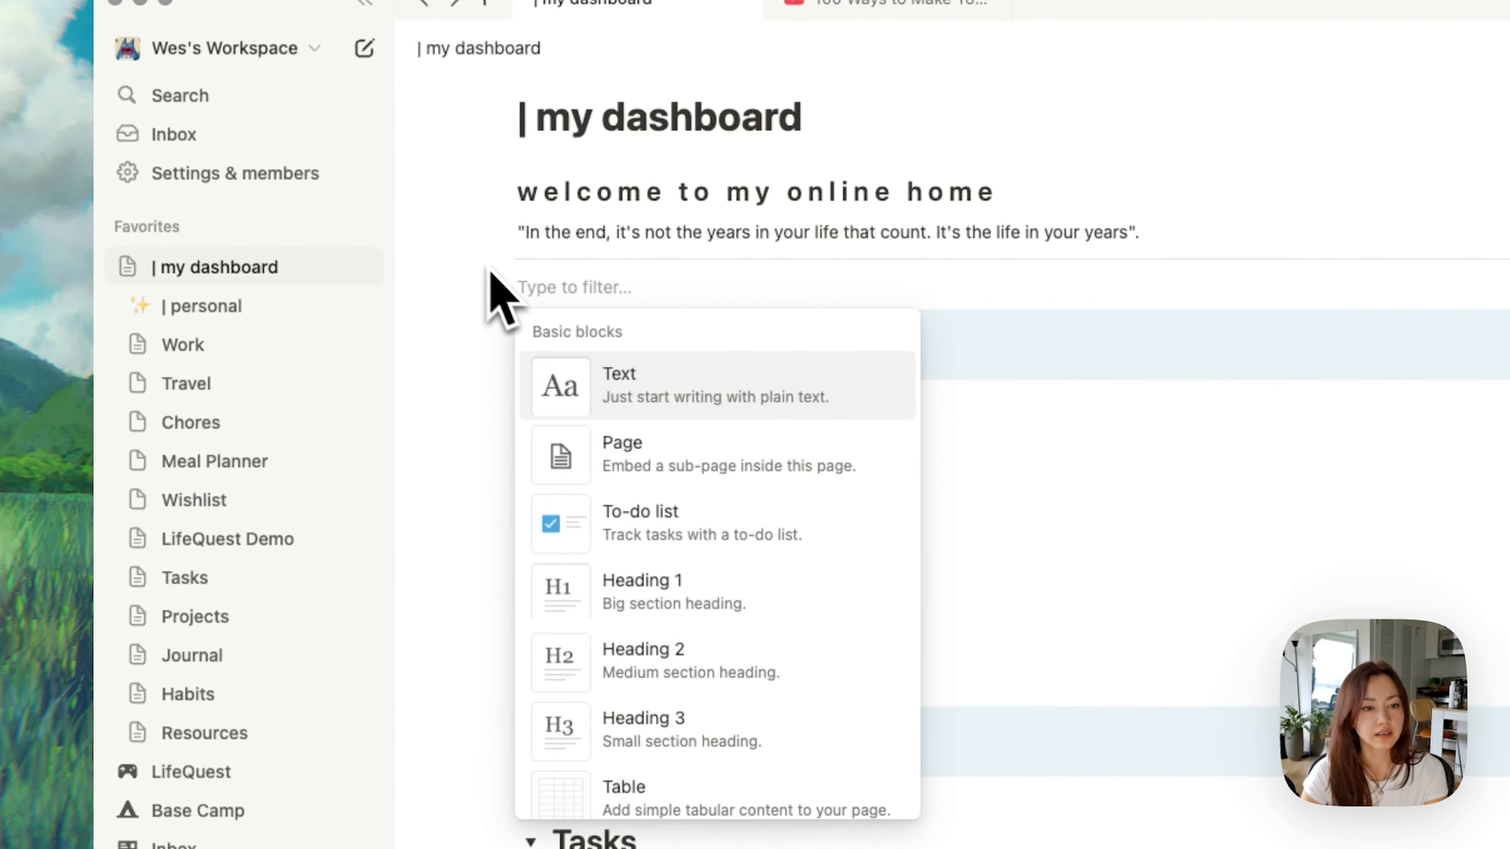
pyautogui.write('col')
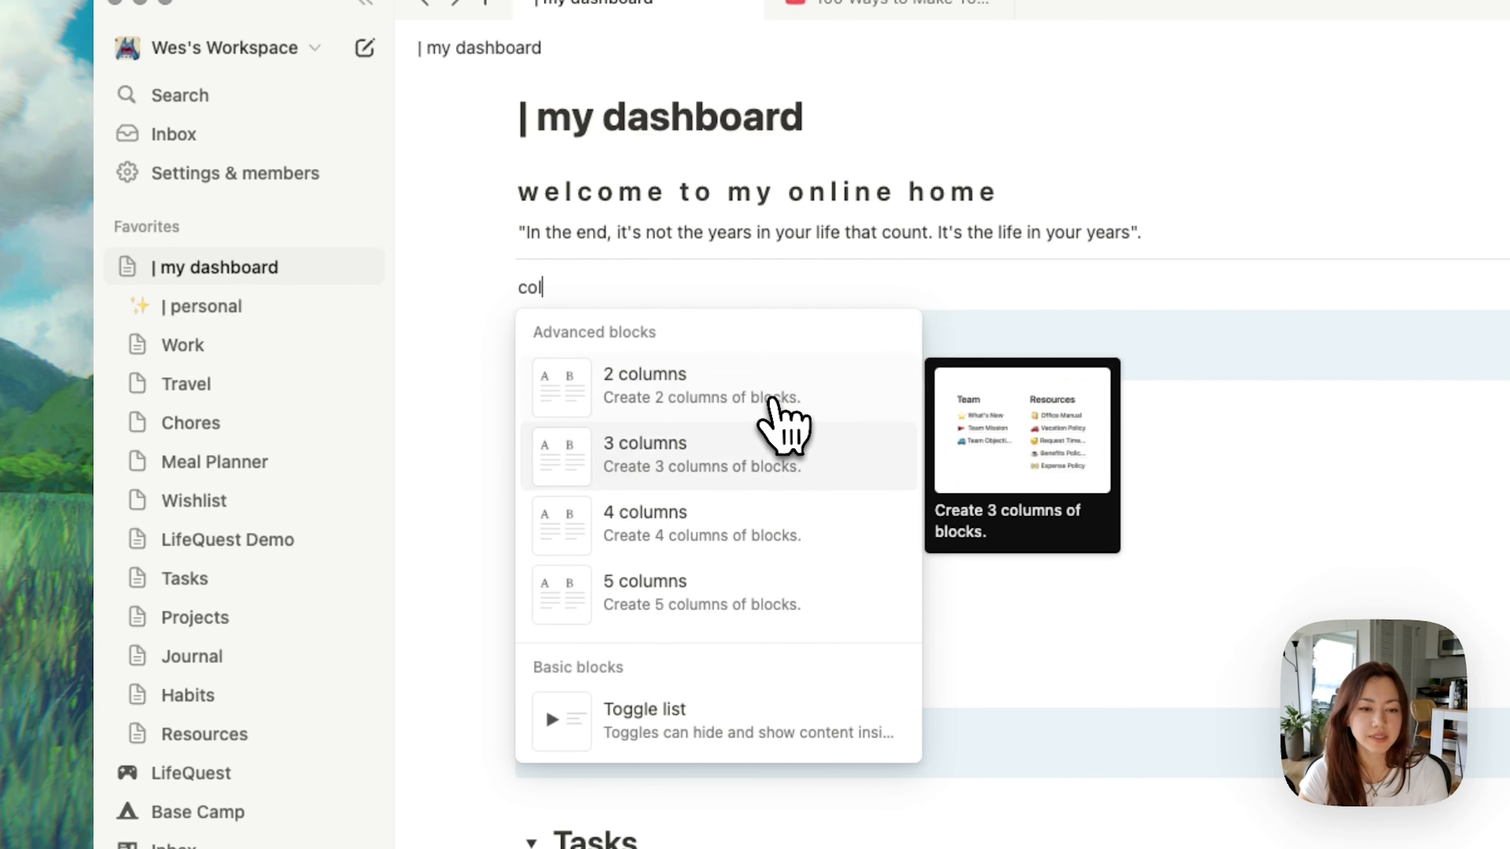
pyautogui.click(799, 465)
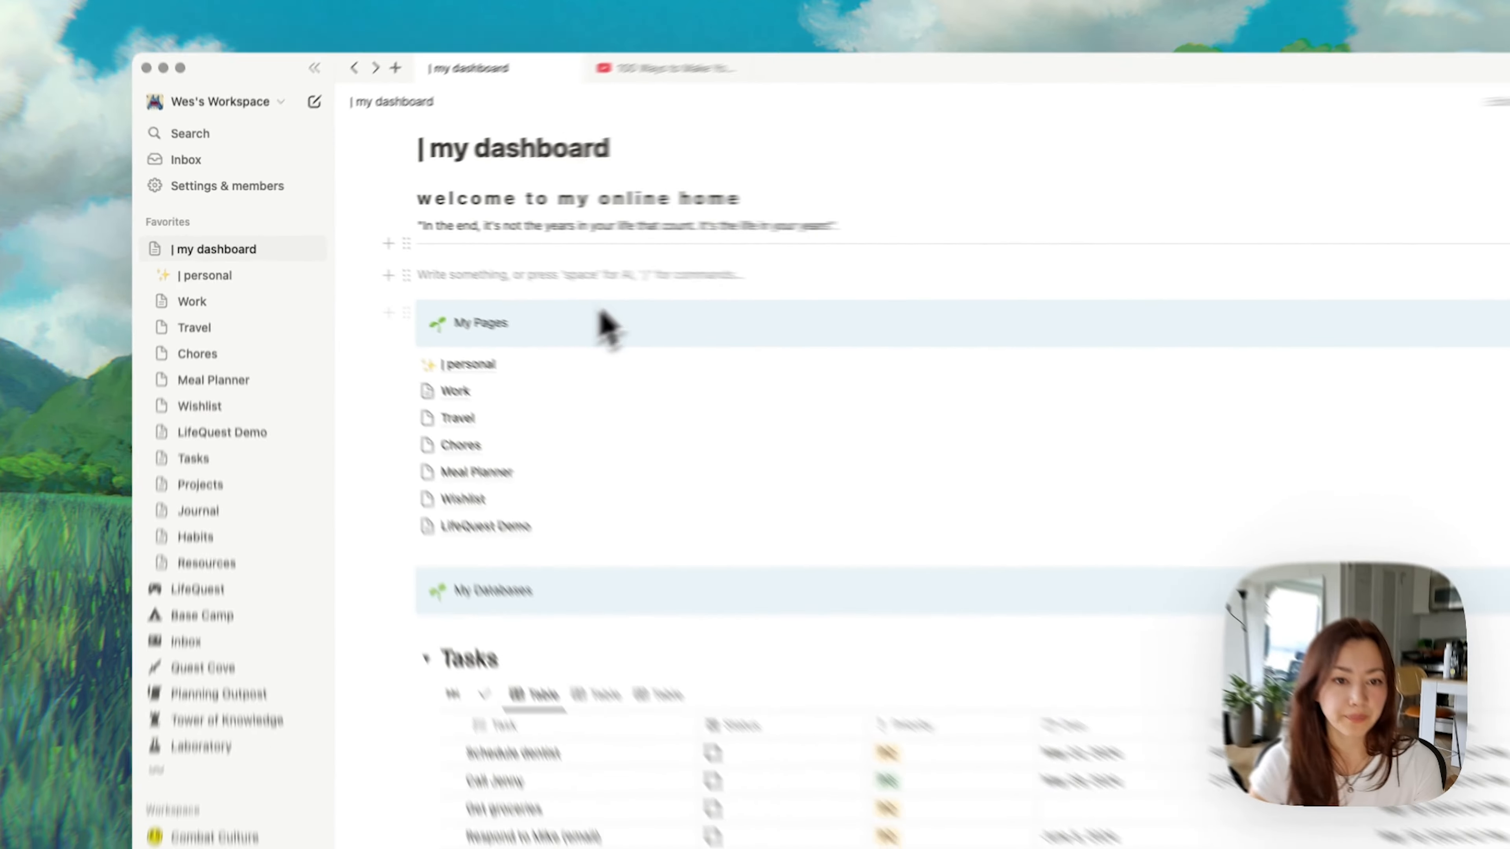
pyautogui.click(1246, 305)
pyautogui.click(1019, 259)
pyautogui.click(874, 262)
pyautogui.click(529, 256)
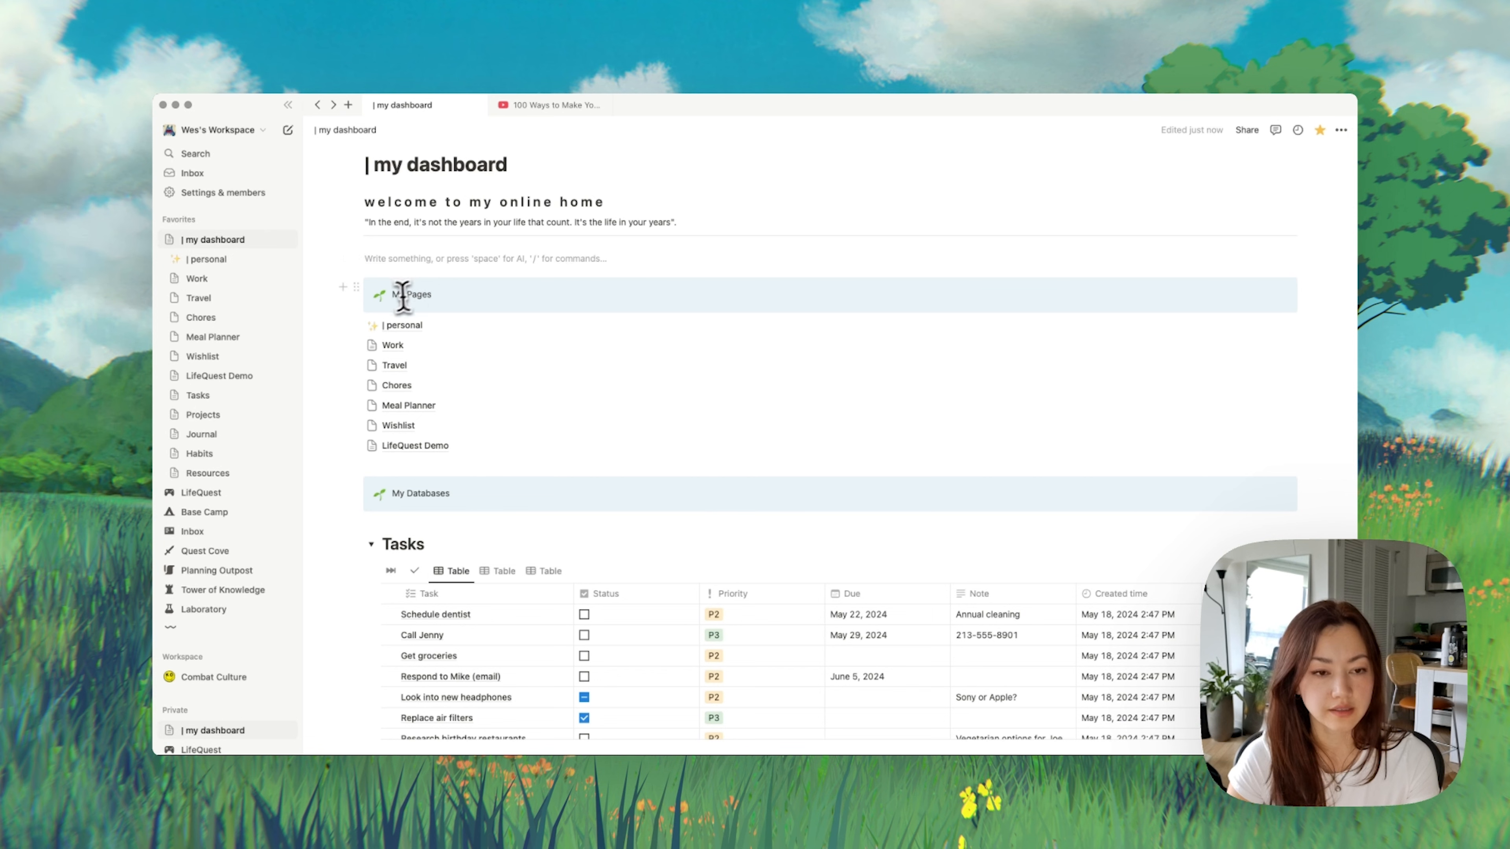
# Step: Move the "My Pages" callout and the subpages from | personal to LifeQuest Demo into the first of the three columns
pyautogui.moveTo(367, 289); pyautogui.dragTo(381, 246)
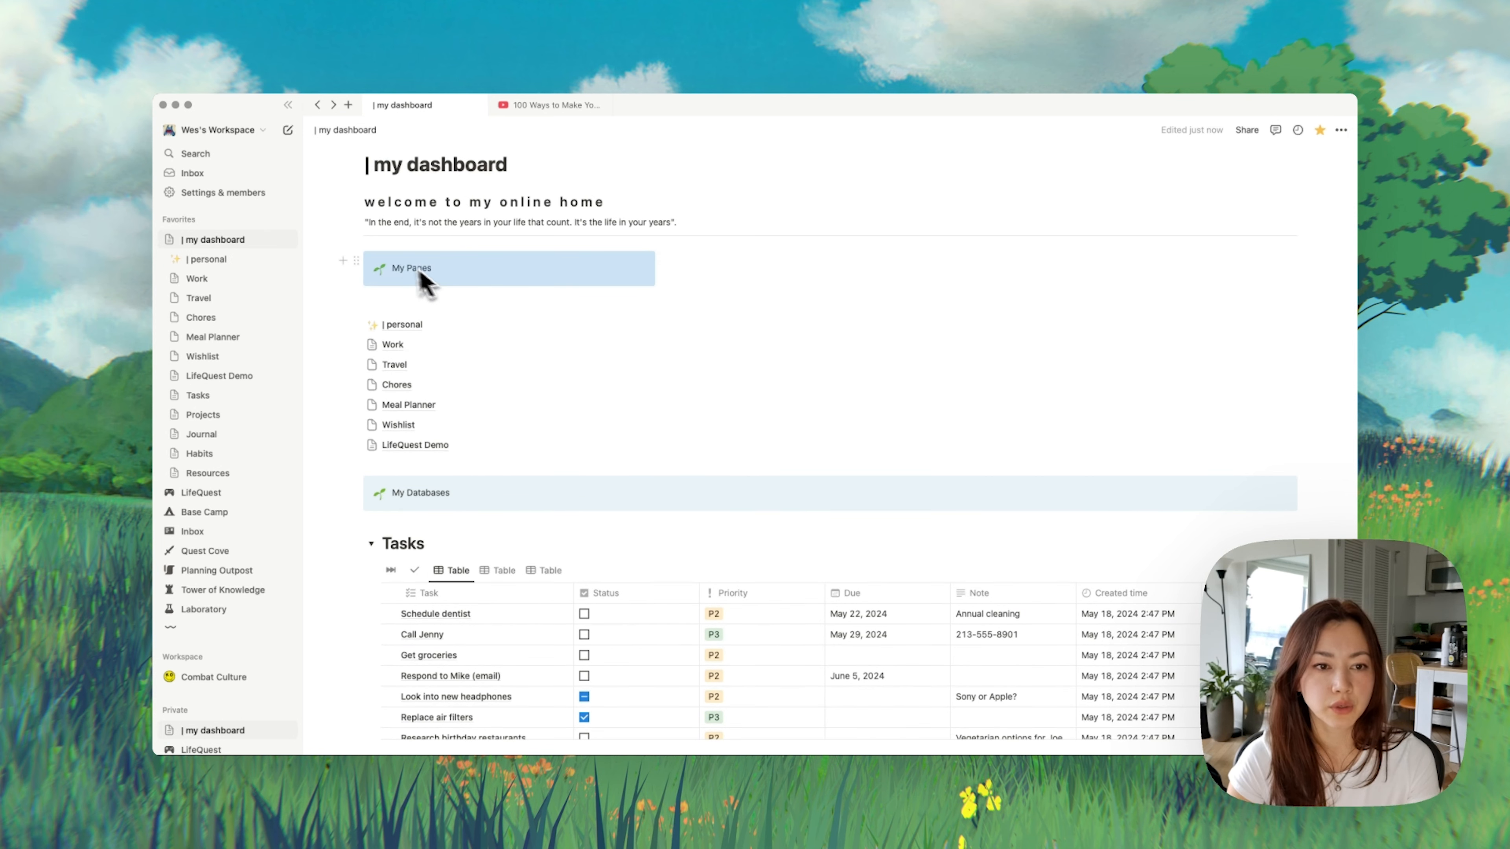
pyautogui.click(331, 325)
pyautogui.moveTo(353, 342); pyautogui.dragTo(474, 458)
pyautogui.moveTo(363, 312); pyautogui.dragTo(378, 290)
pyautogui.click(481, 268)
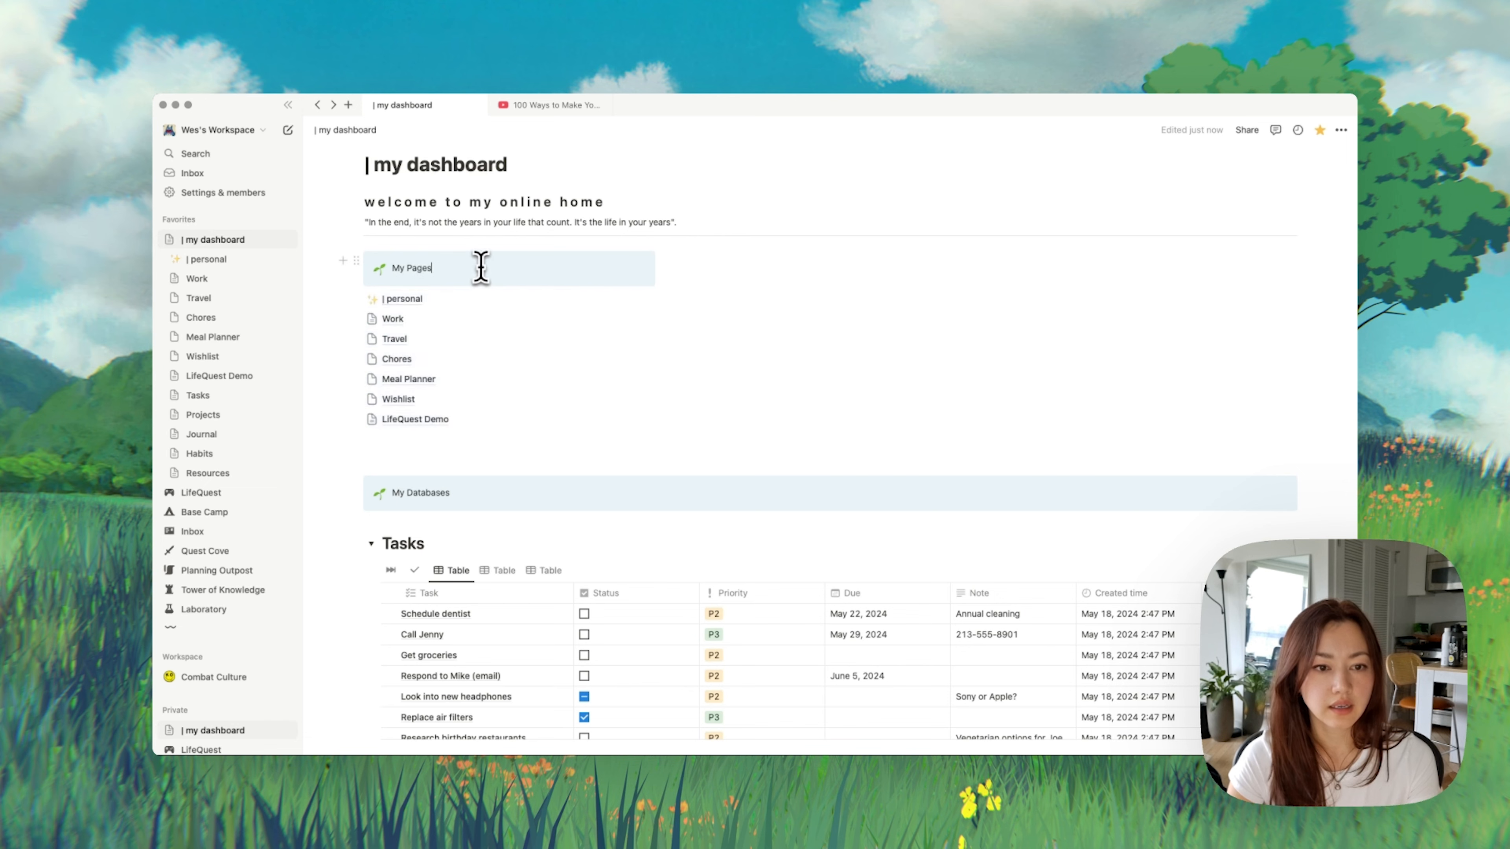
# Step: Collapse the Tasks section and insert a 2 columns block directly below the "My Databases" callout
pyautogui.moveTo(625, 296)
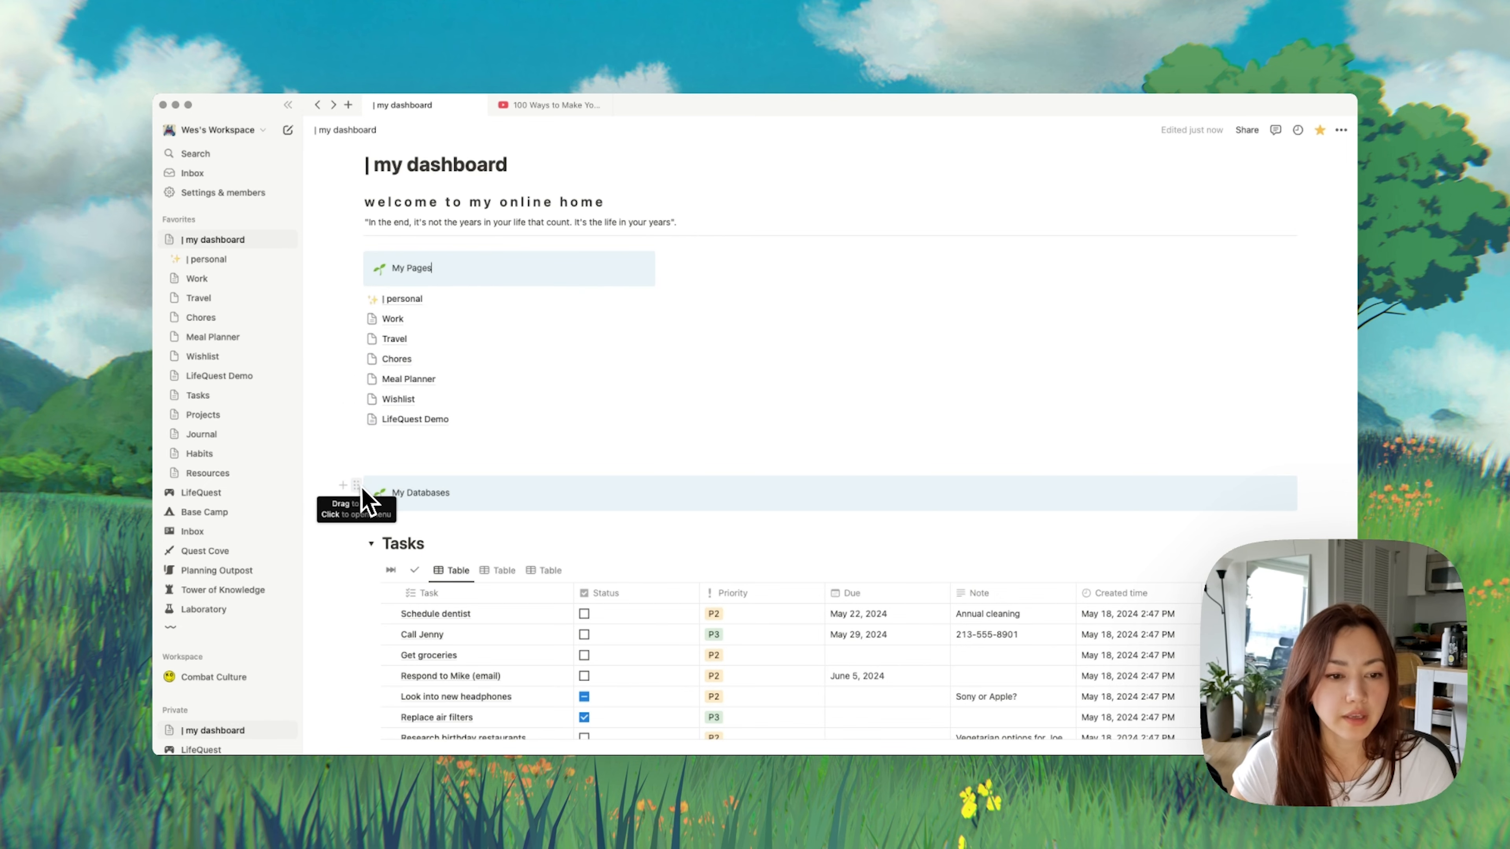
pyautogui.scroll(-1, 364, 500)
pyautogui.scroll(-5, 614, 503)
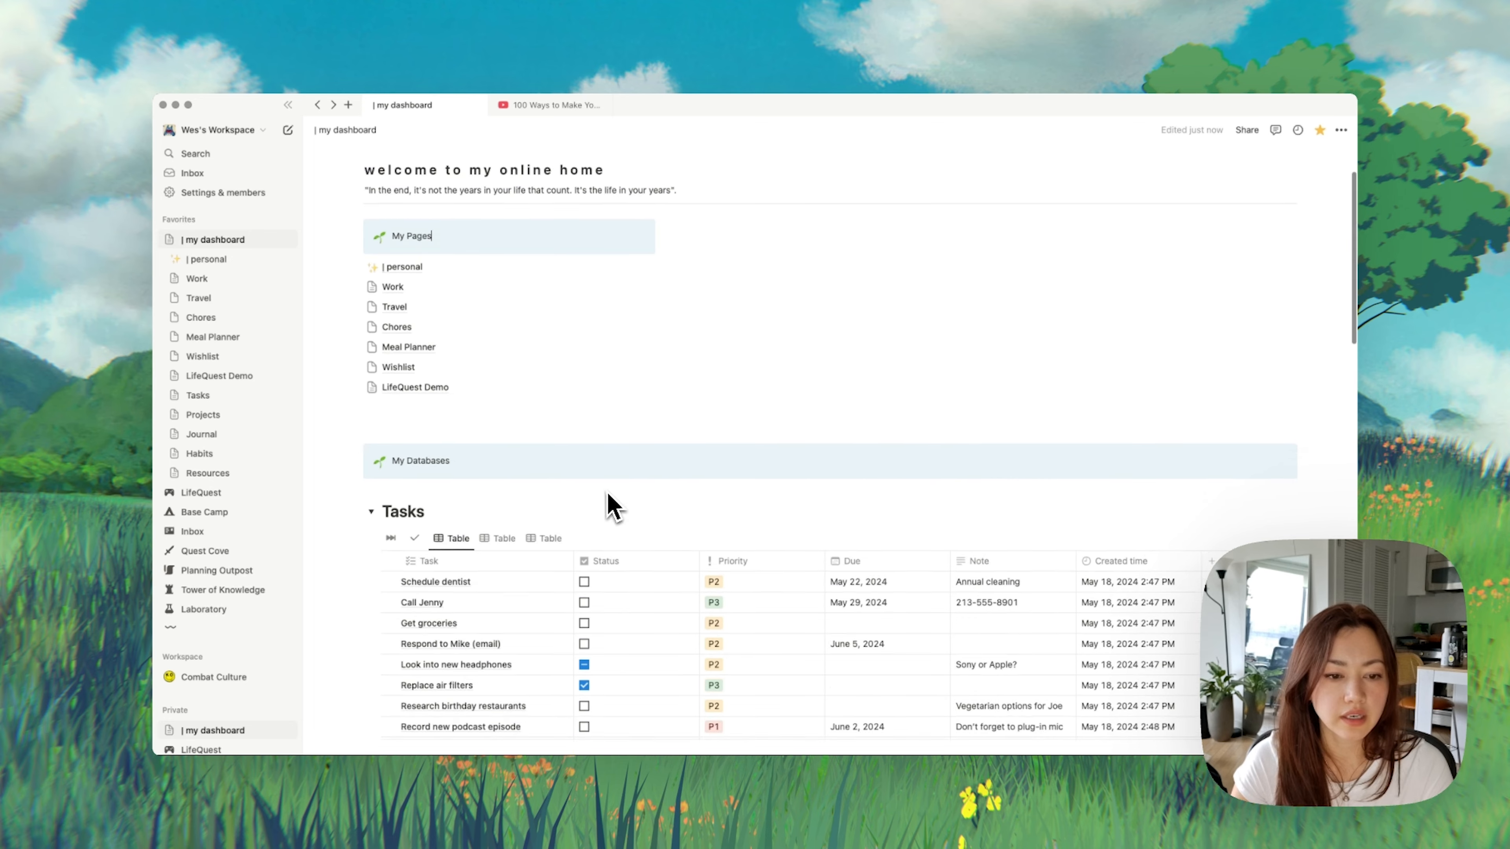
pyautogui.click(371, 361)
pyautogui.click(344, 309)
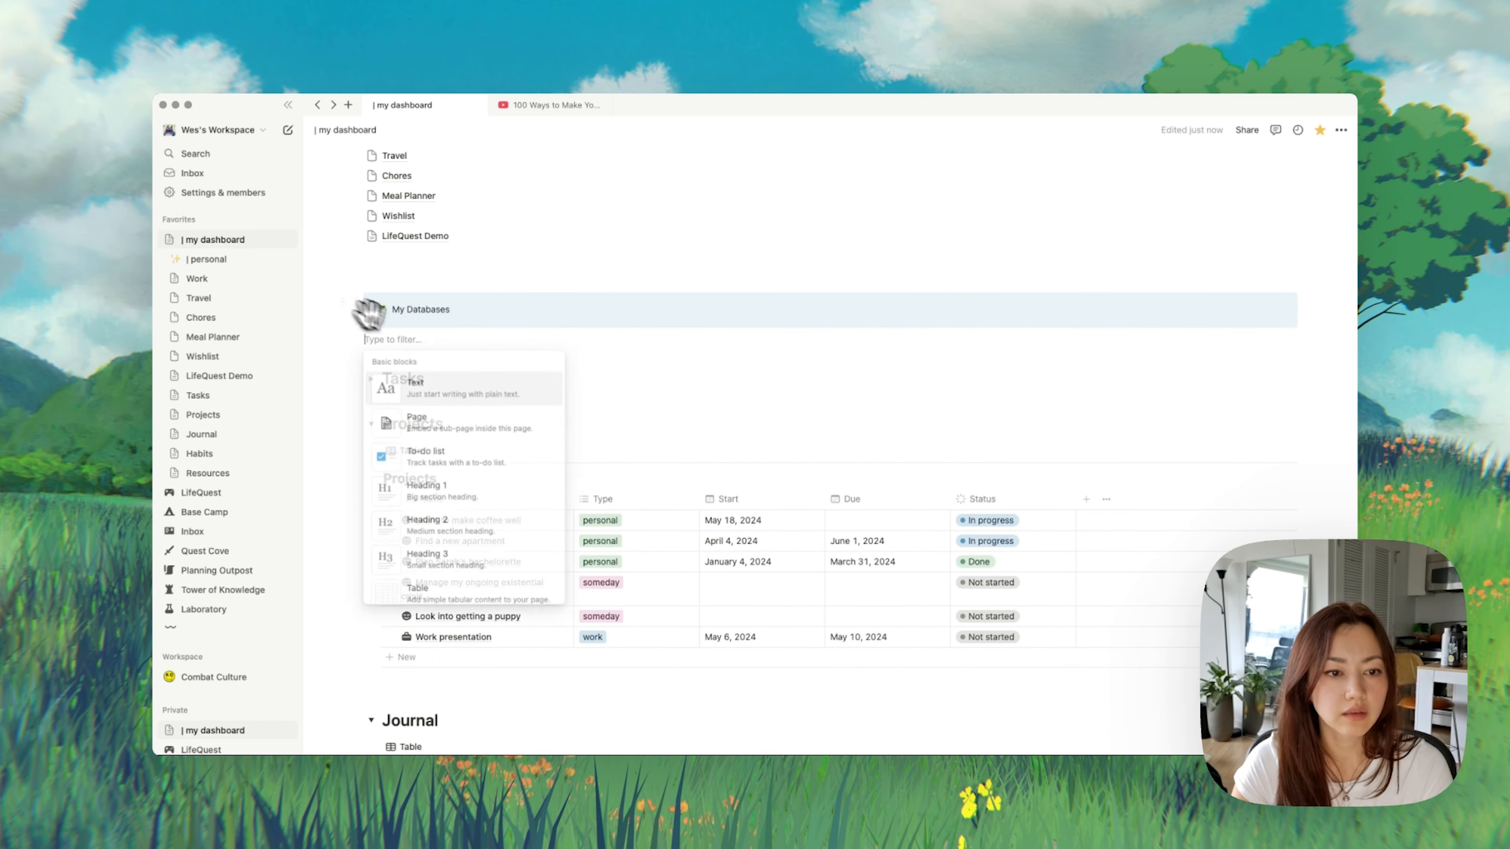
pyautogui.write('colu')
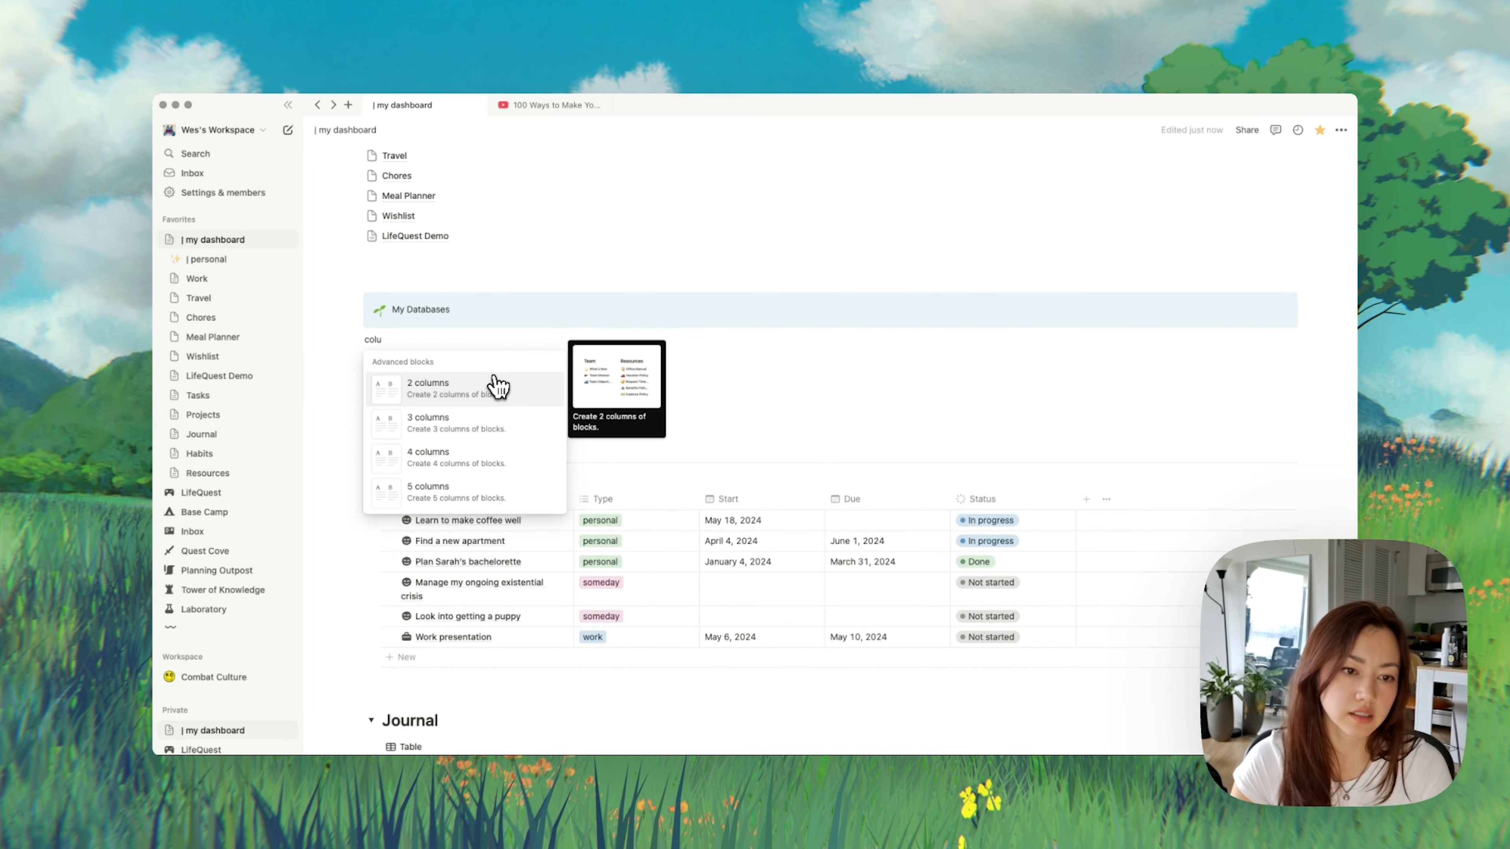
pyautogui.click(498, 382)
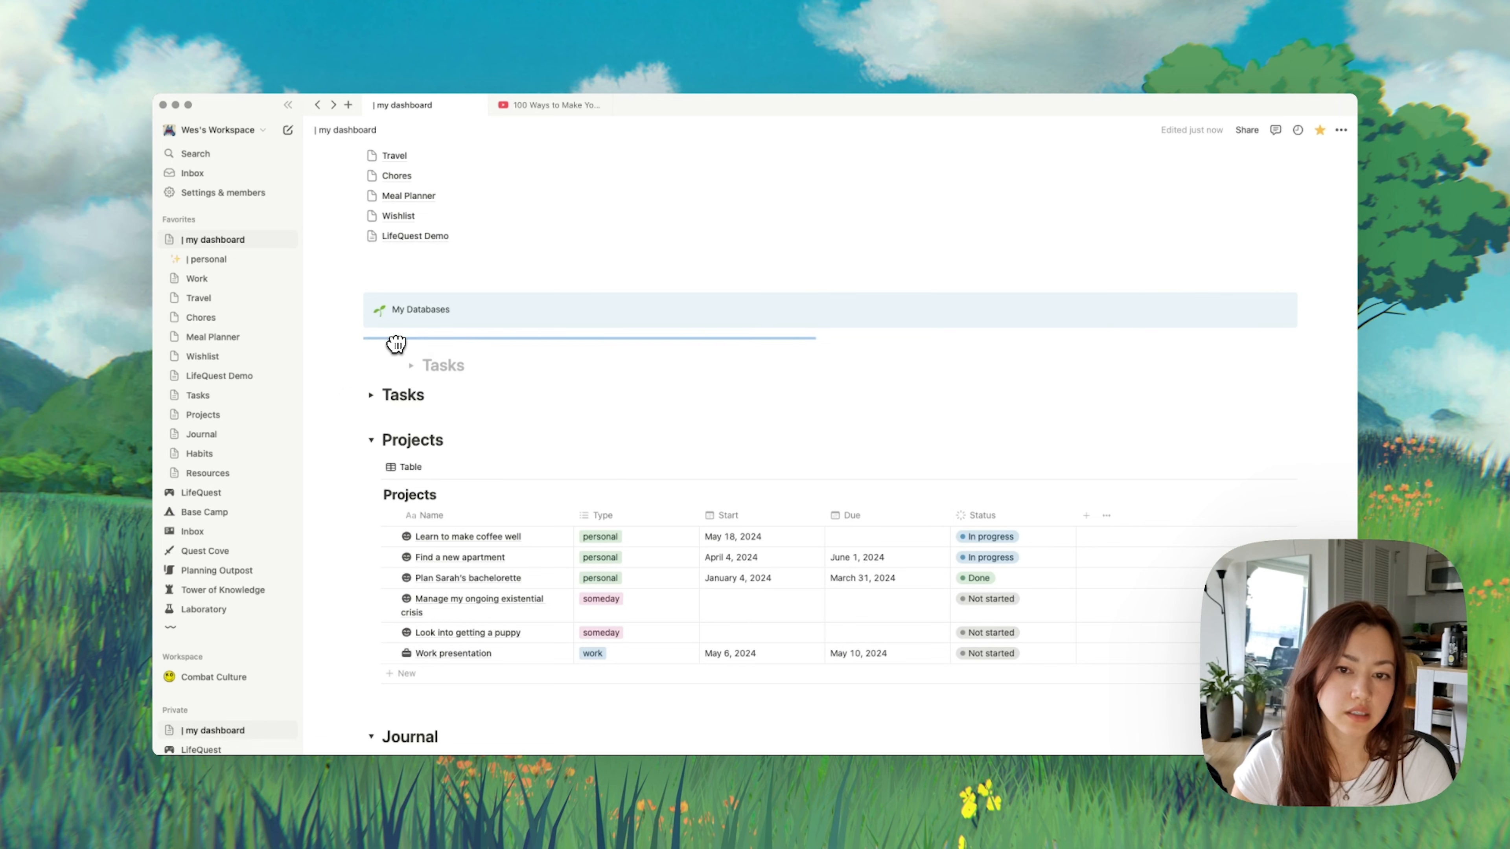
# Step: Place the Tasks section in the first of the two columns and Projects in the second, with Tasks expanded
pyautogui.moveTo(396, 344); pyautogui.dragTo(396, 344)
pyautogui.moveTo(356, 439); pyautogui.dragTo(915, 359)
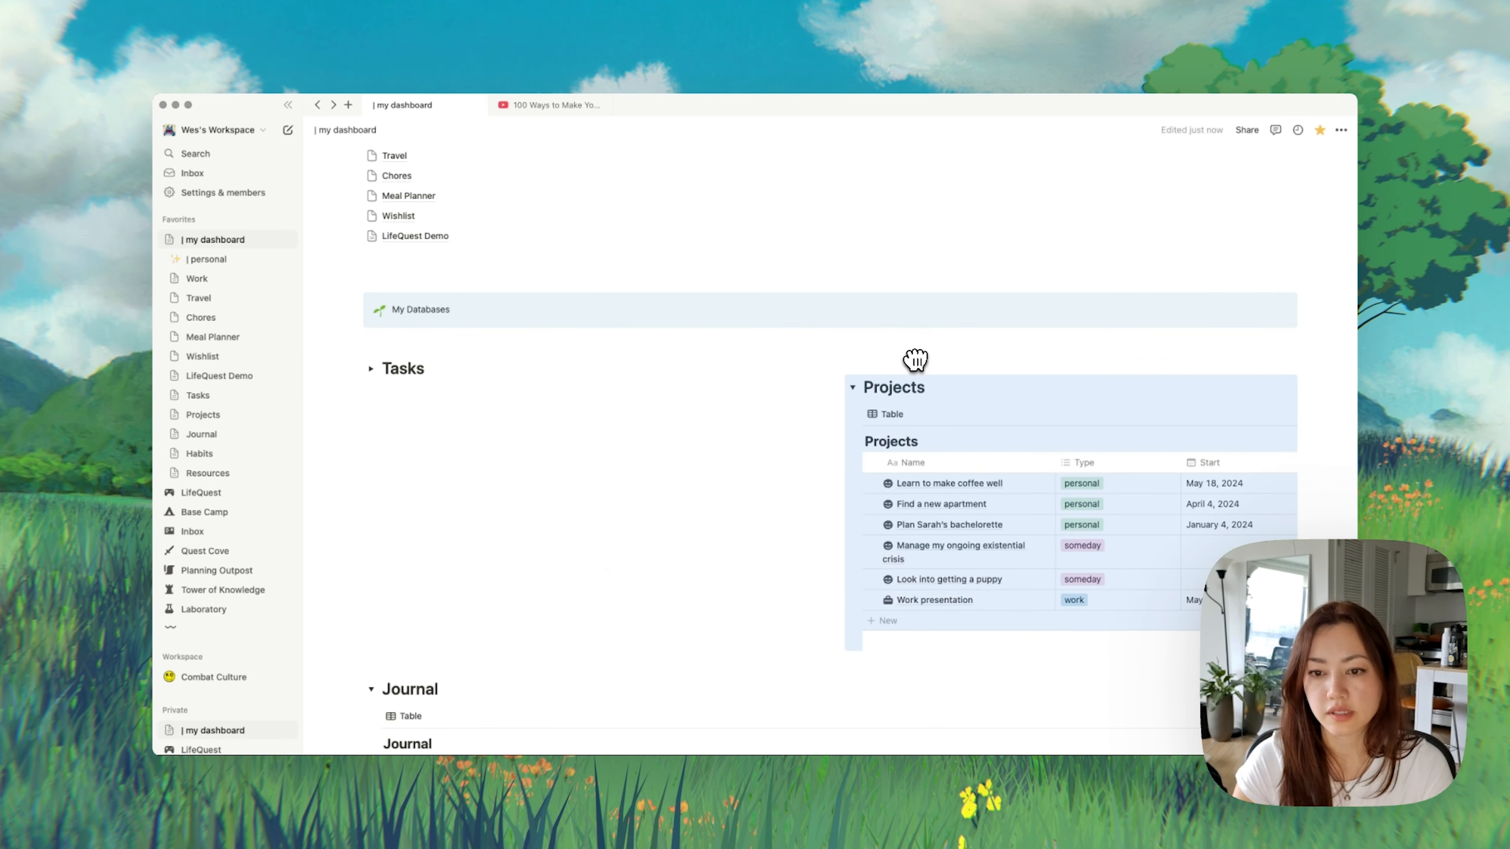
pyautogui.click(371, 369)
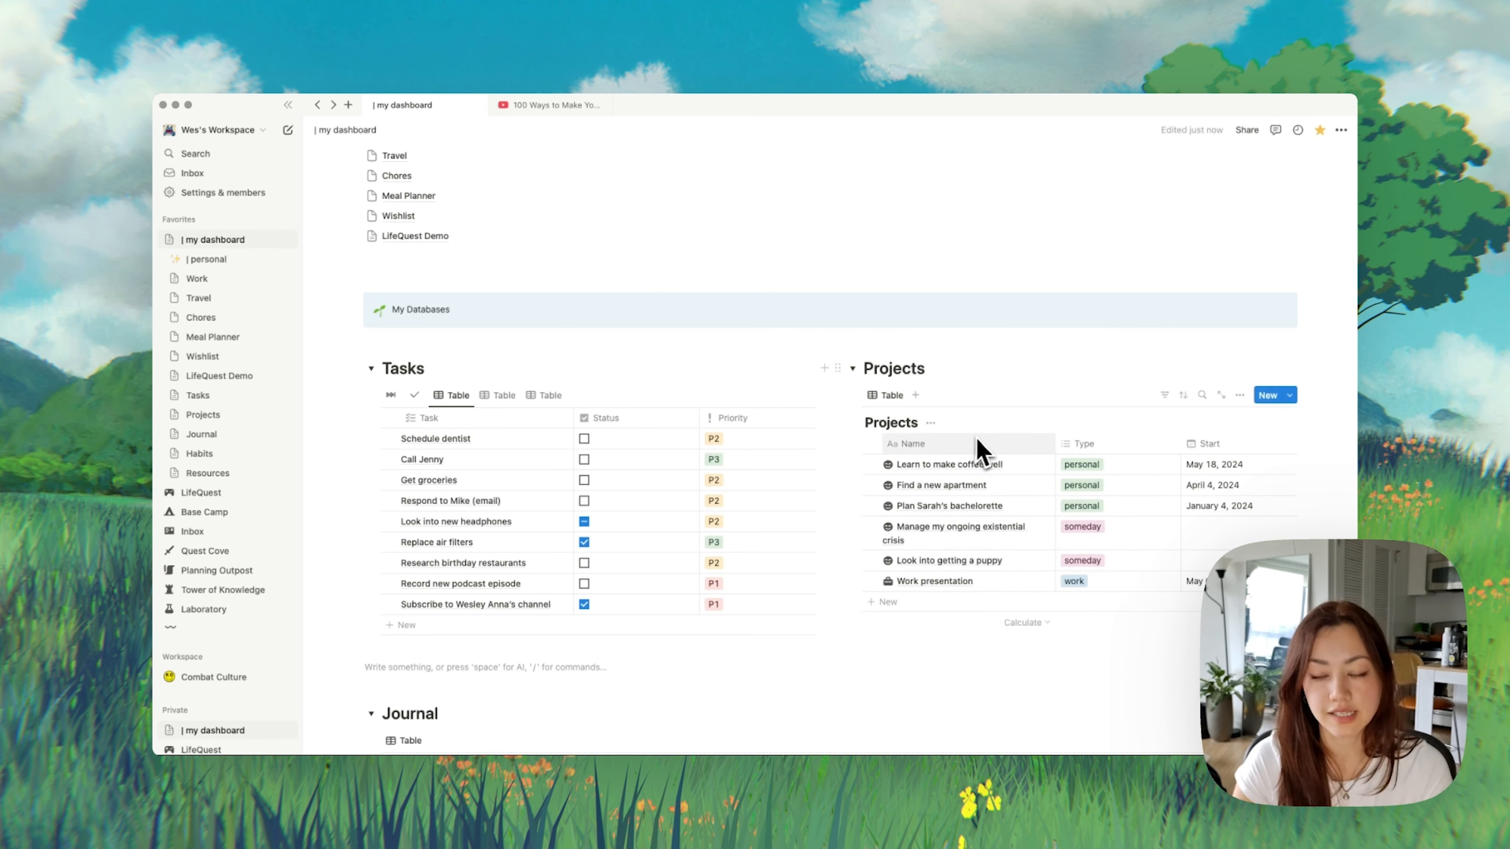
# Step: Hide the database title inside the Projects section
pyautogui.click(930, 422)
pyautogui.click(951, 473)
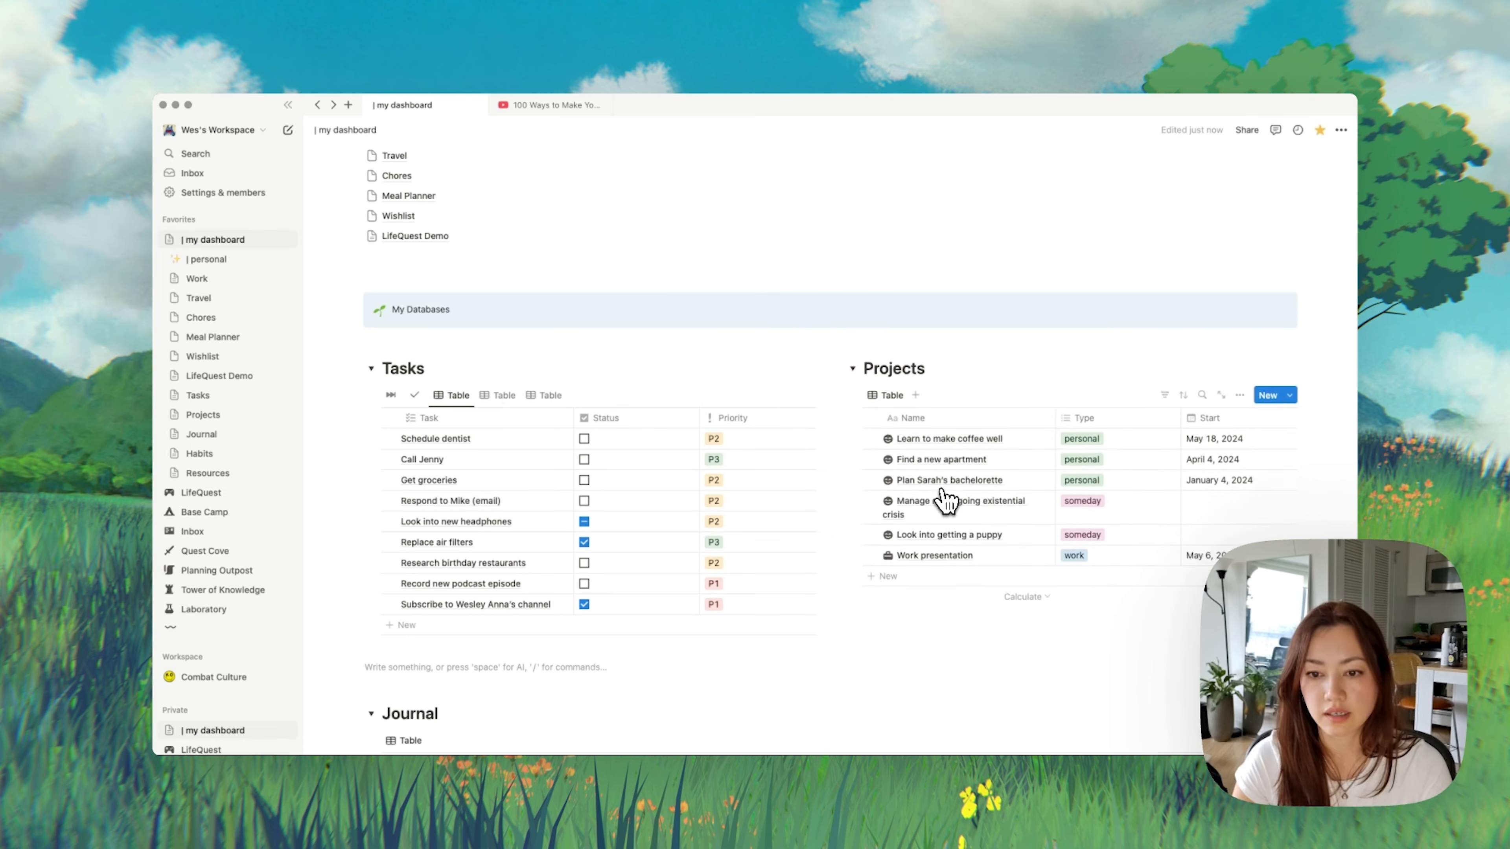
# Step: Move the Habits section up into the middle column beside the "My Pages" callout
pyautogui.scroll(-3, 988, 656)
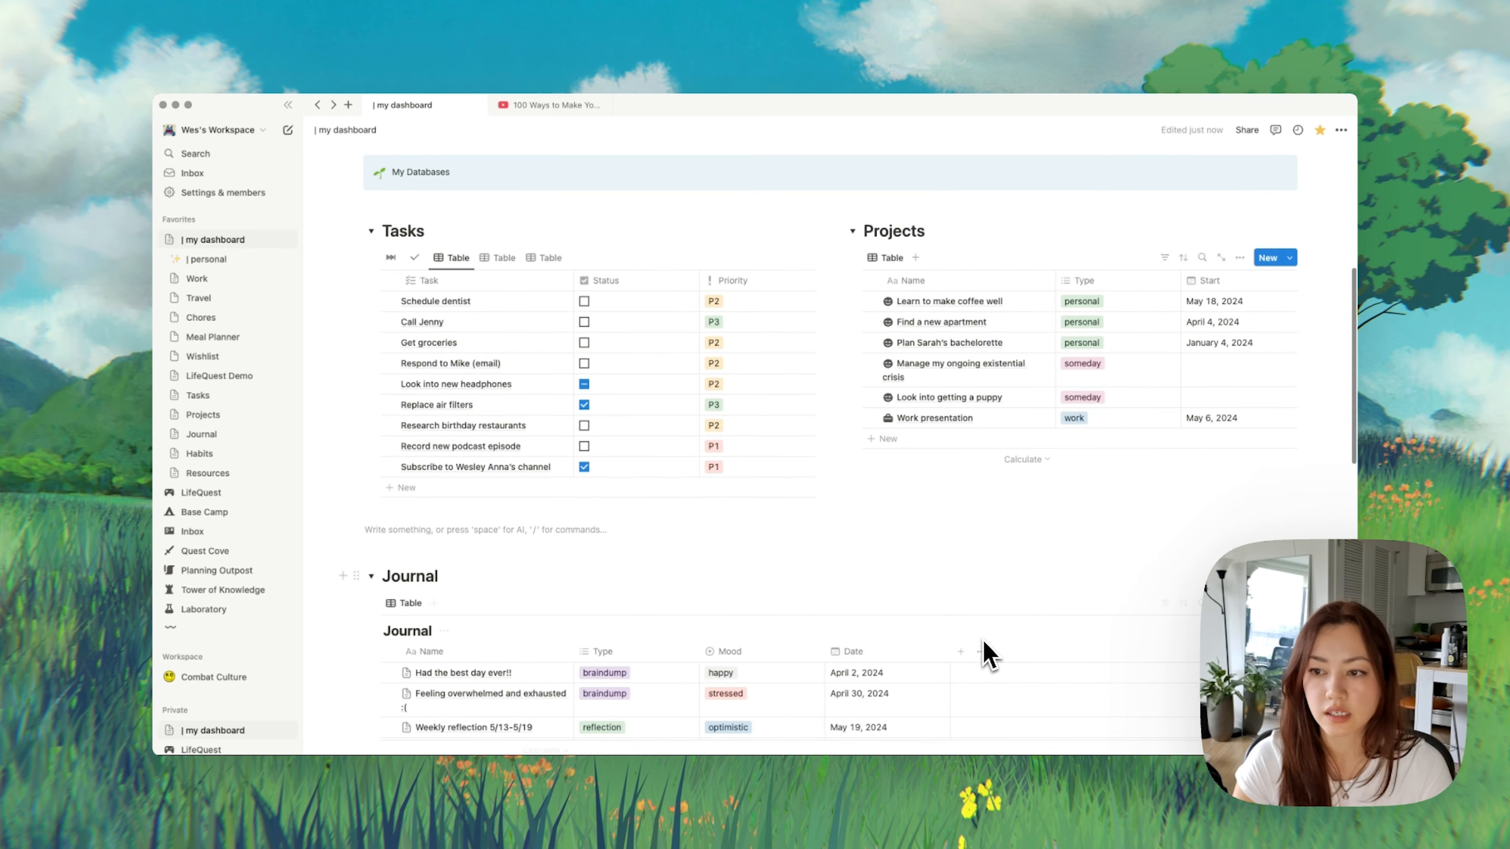
pyautogui.scroll(-4, 886, 500)
pyautogui.scroll(-6, 883, 499)
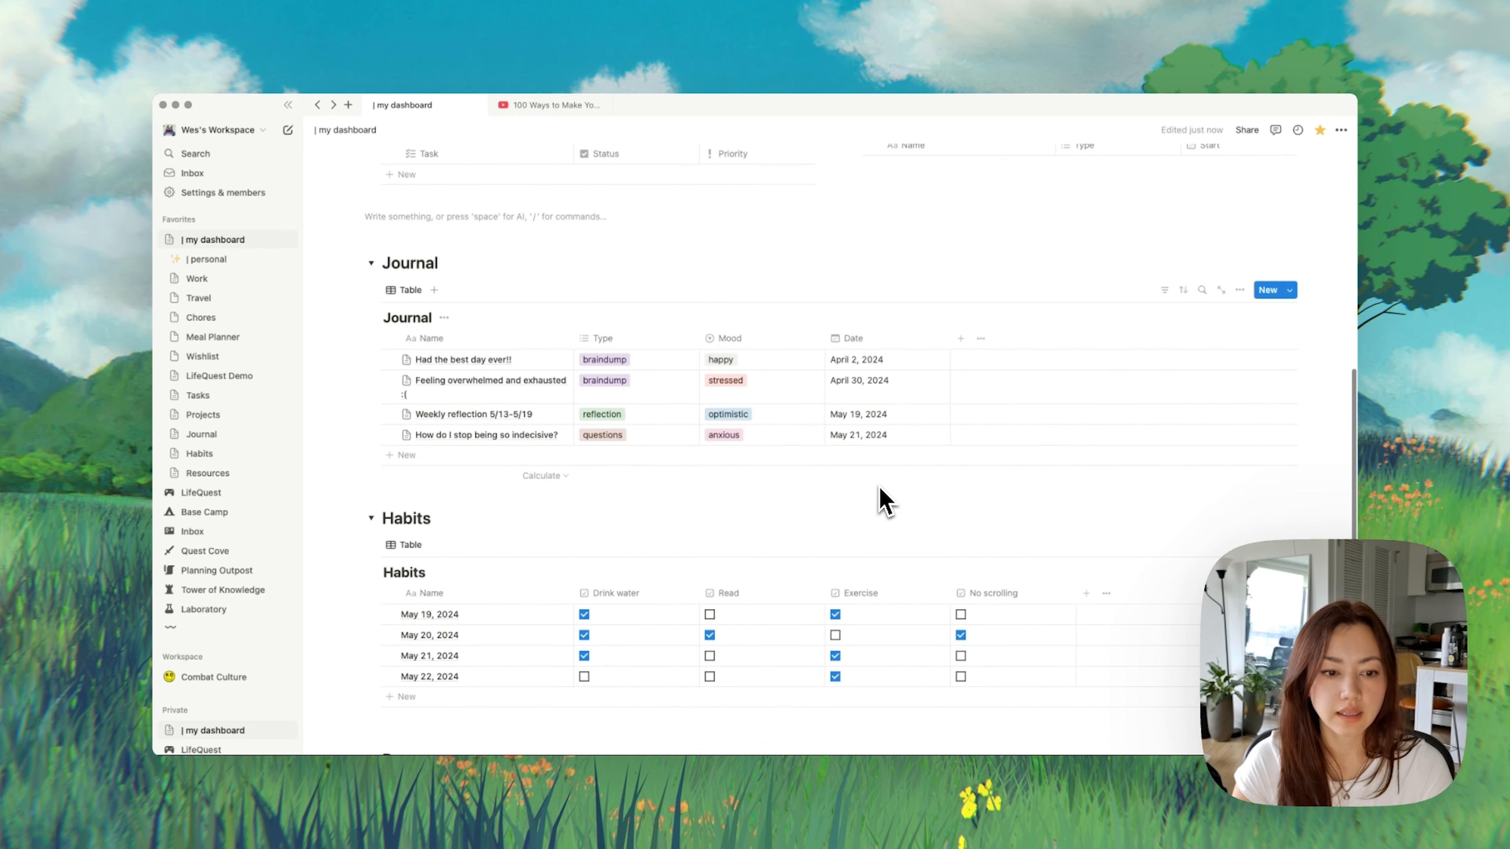
pyautogui.scroll(7, 830, 488)
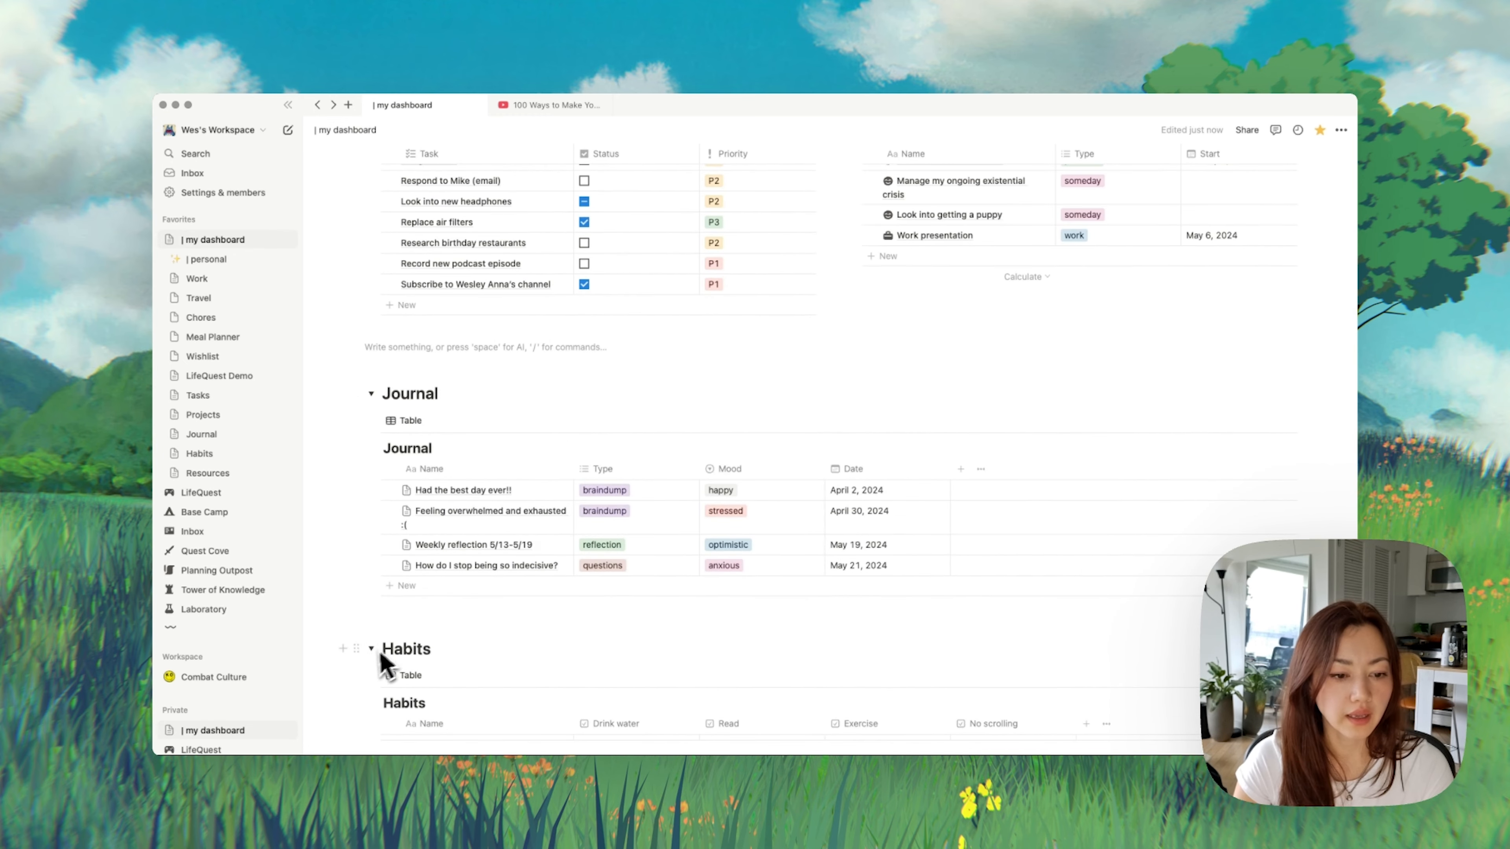
pyautogui.moveTo(357, 648); pyautogui.dragTo(839, 318)
pyautogui.click(711, 340)
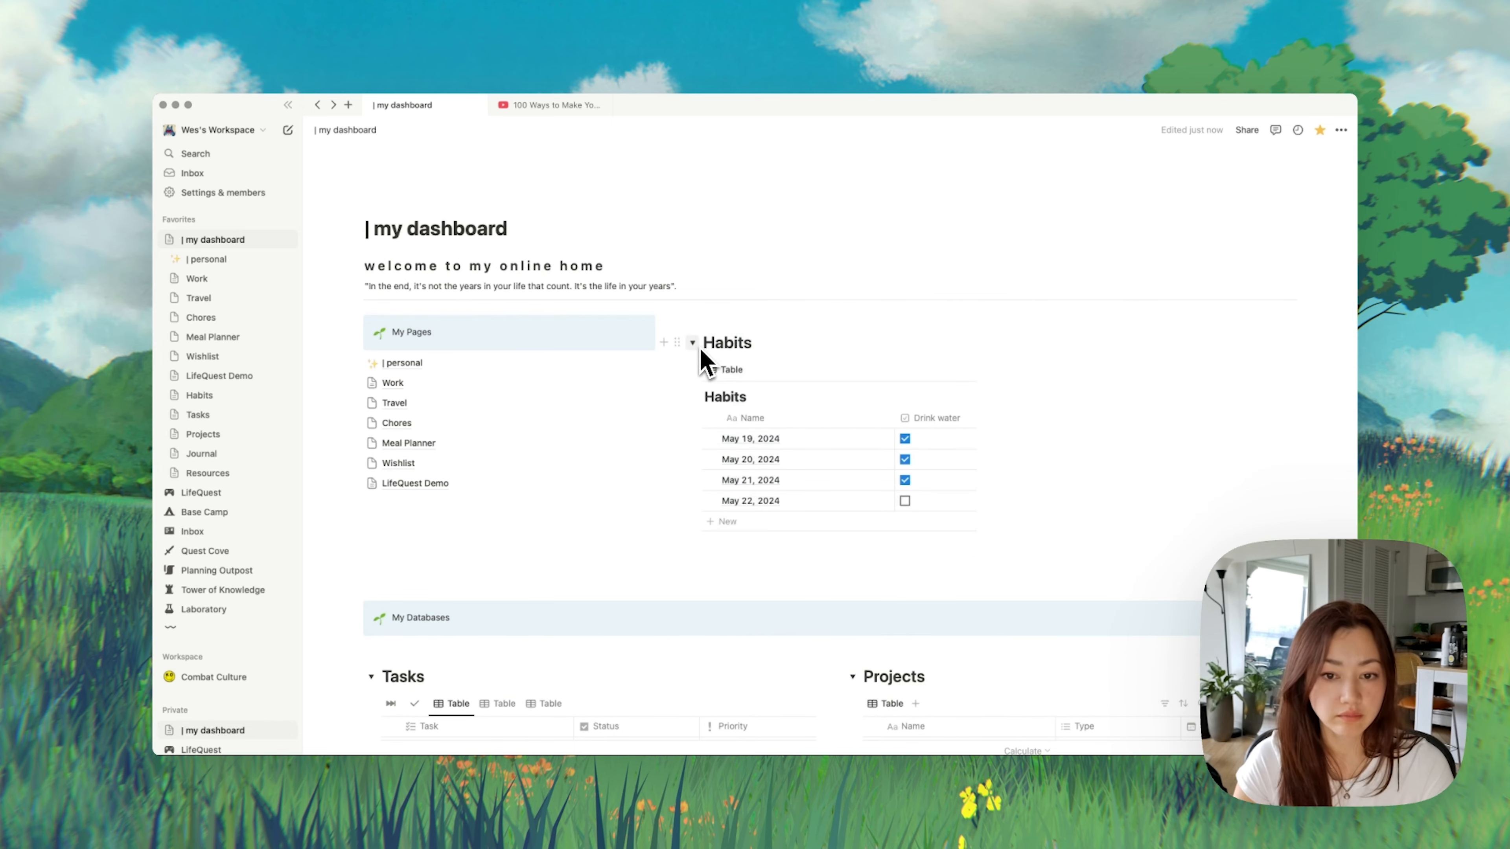
# Step: Turn the Habits toggle heading into plain text and delete the leftover heading above the Habits table
pyautogui.click(677, 342)
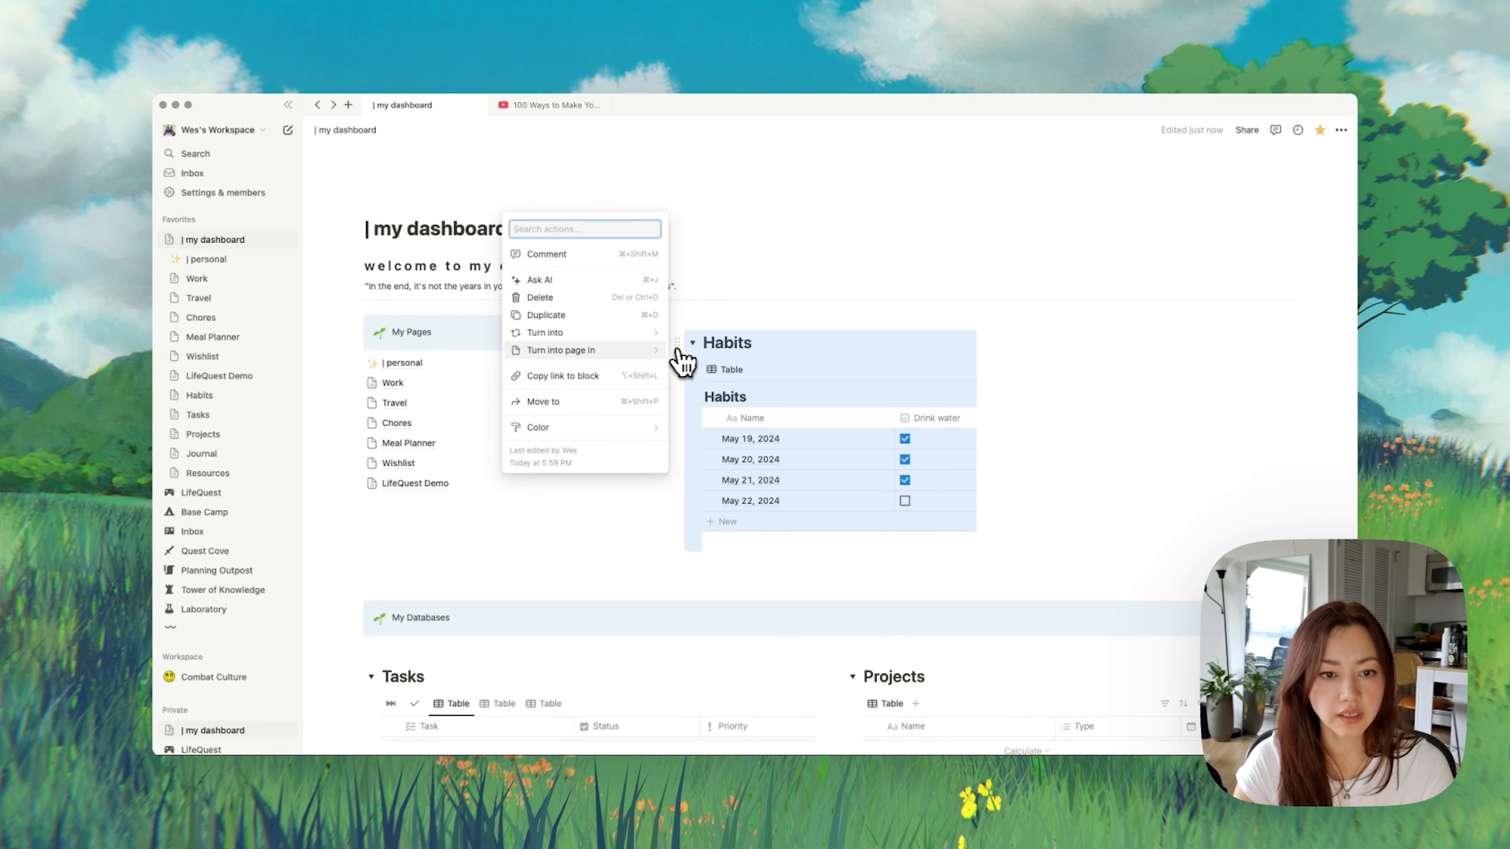
pyautogui.moveTo(640, 335)
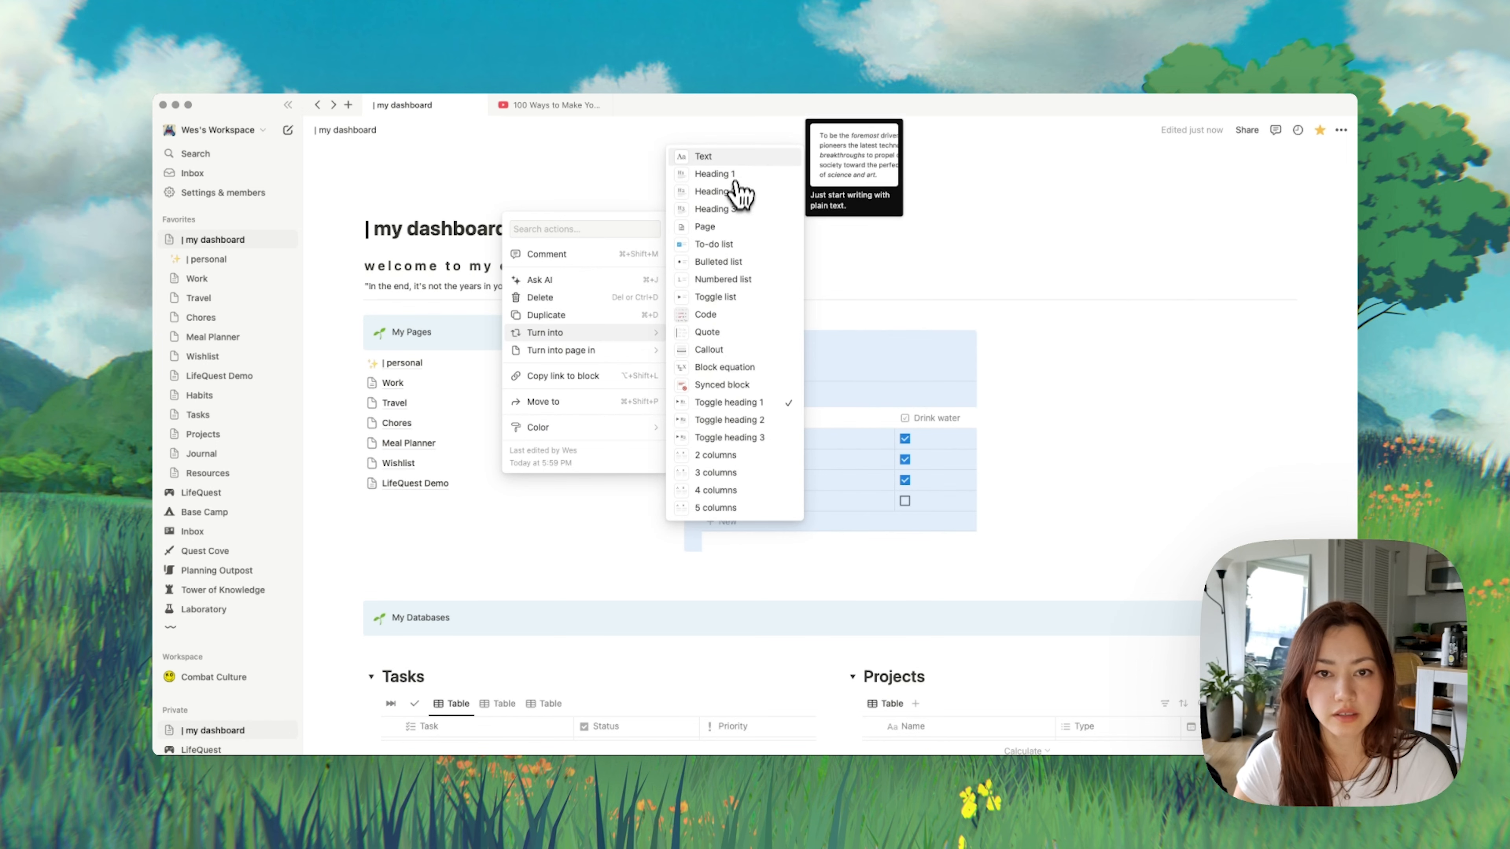
pyautogui.click(708, 157)
pyautogui.doubleClick(690, 322)
pyautogui.press('BackSpace')
pyautogui.press('BackSpace')
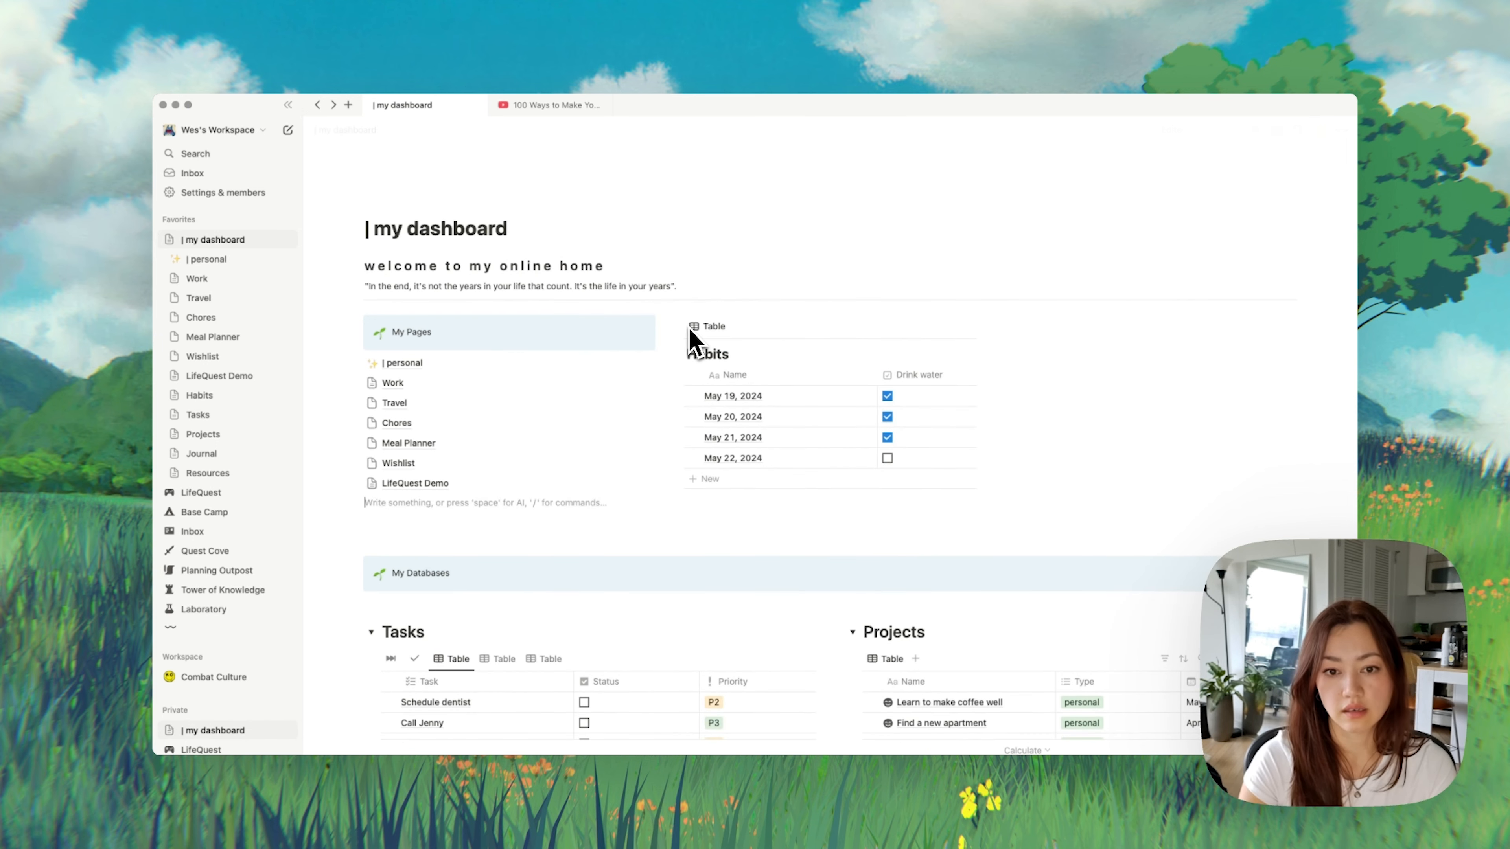
# Step: Hide the Habits database title and rename its table view "Habits"
pyautogui.click(740, 355)
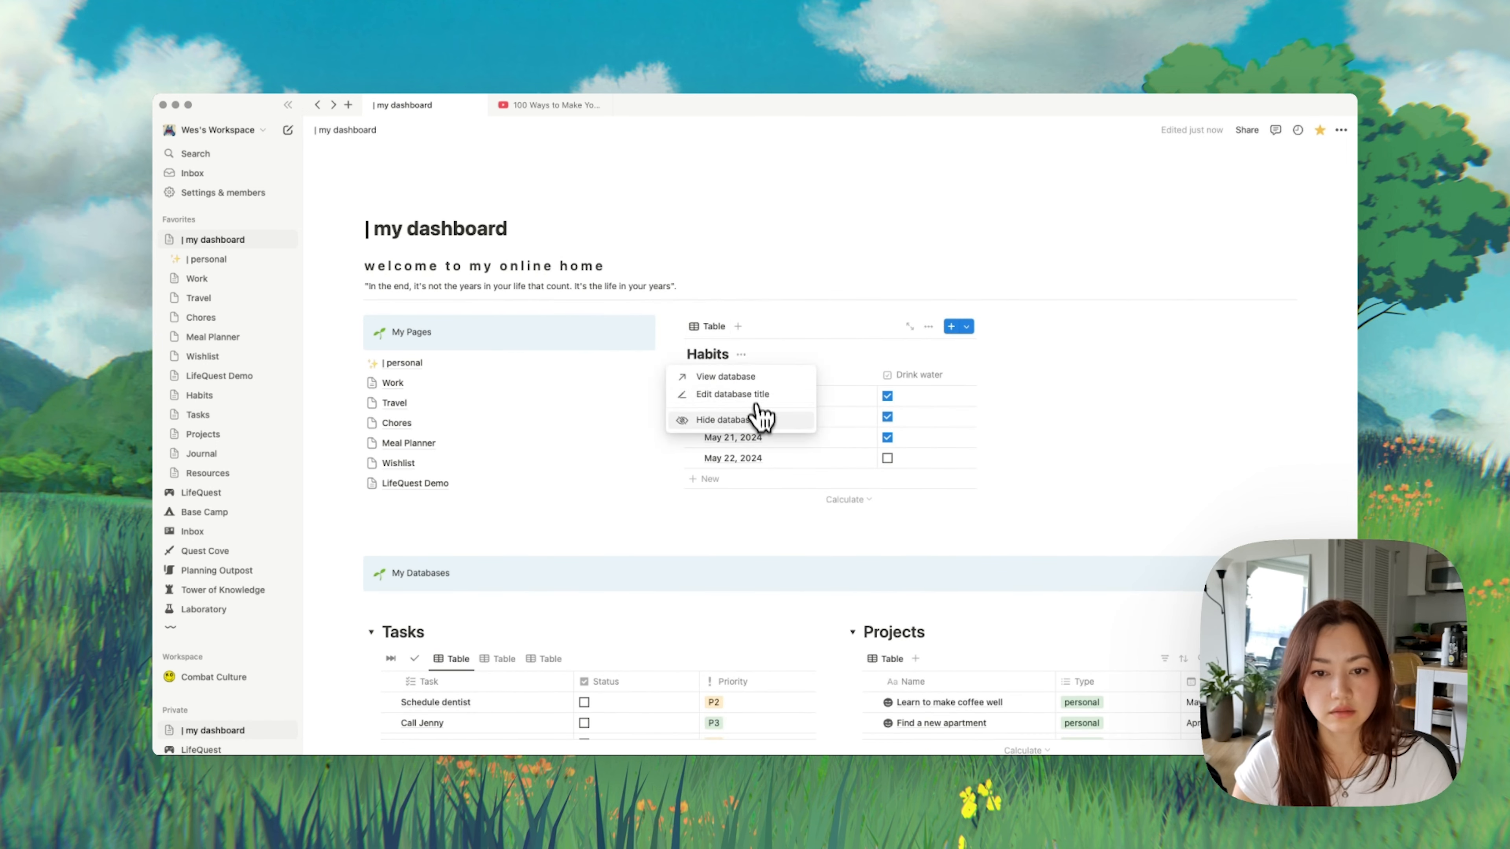
pyautogui.click(760, 410)
pyautogui.click(726, 333)
pyautogui.click(732, 360)
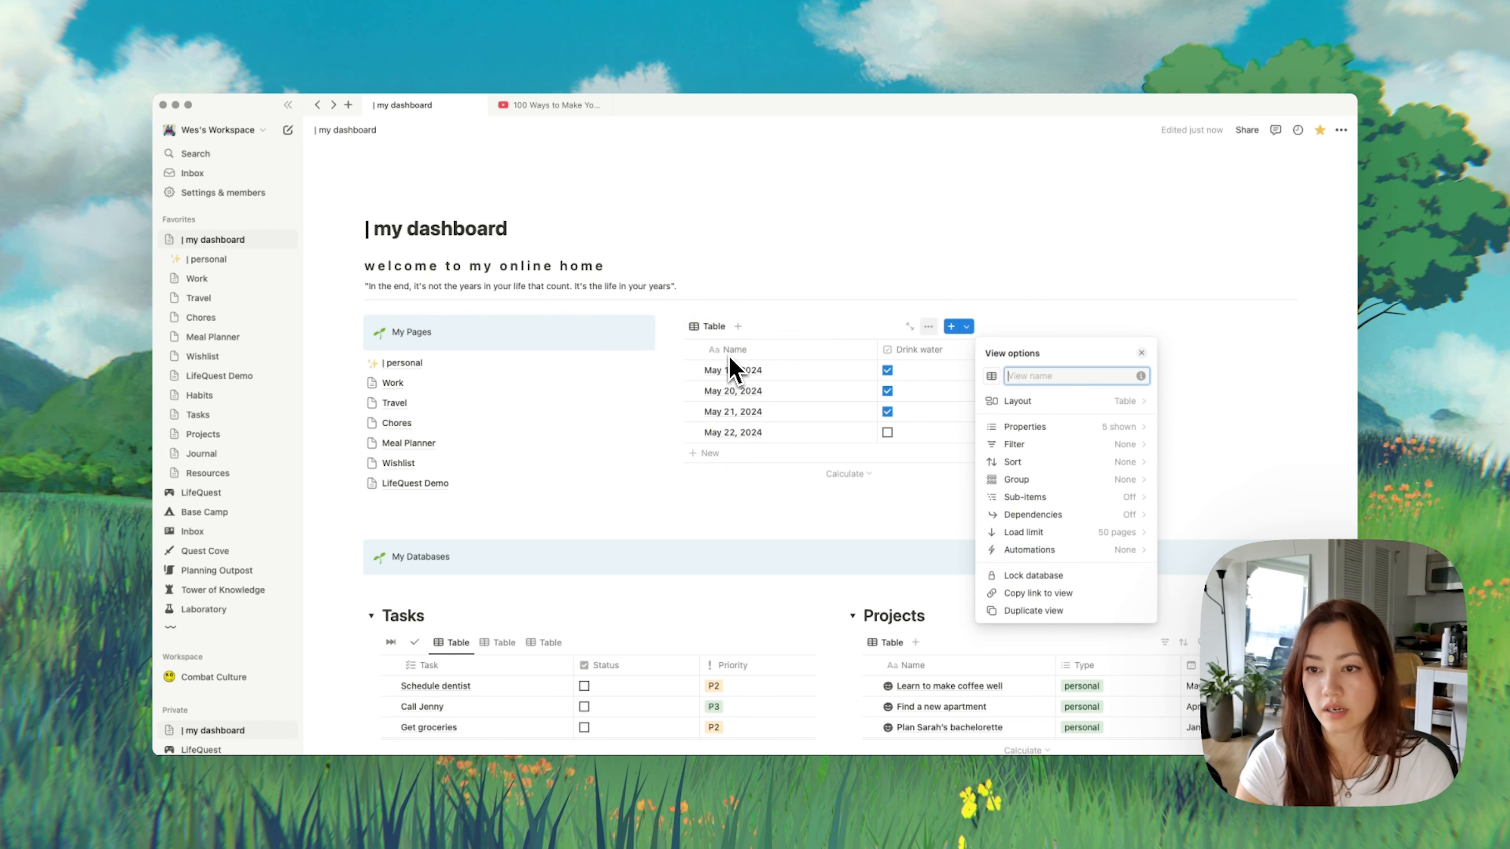
pyautogui.press('Return')
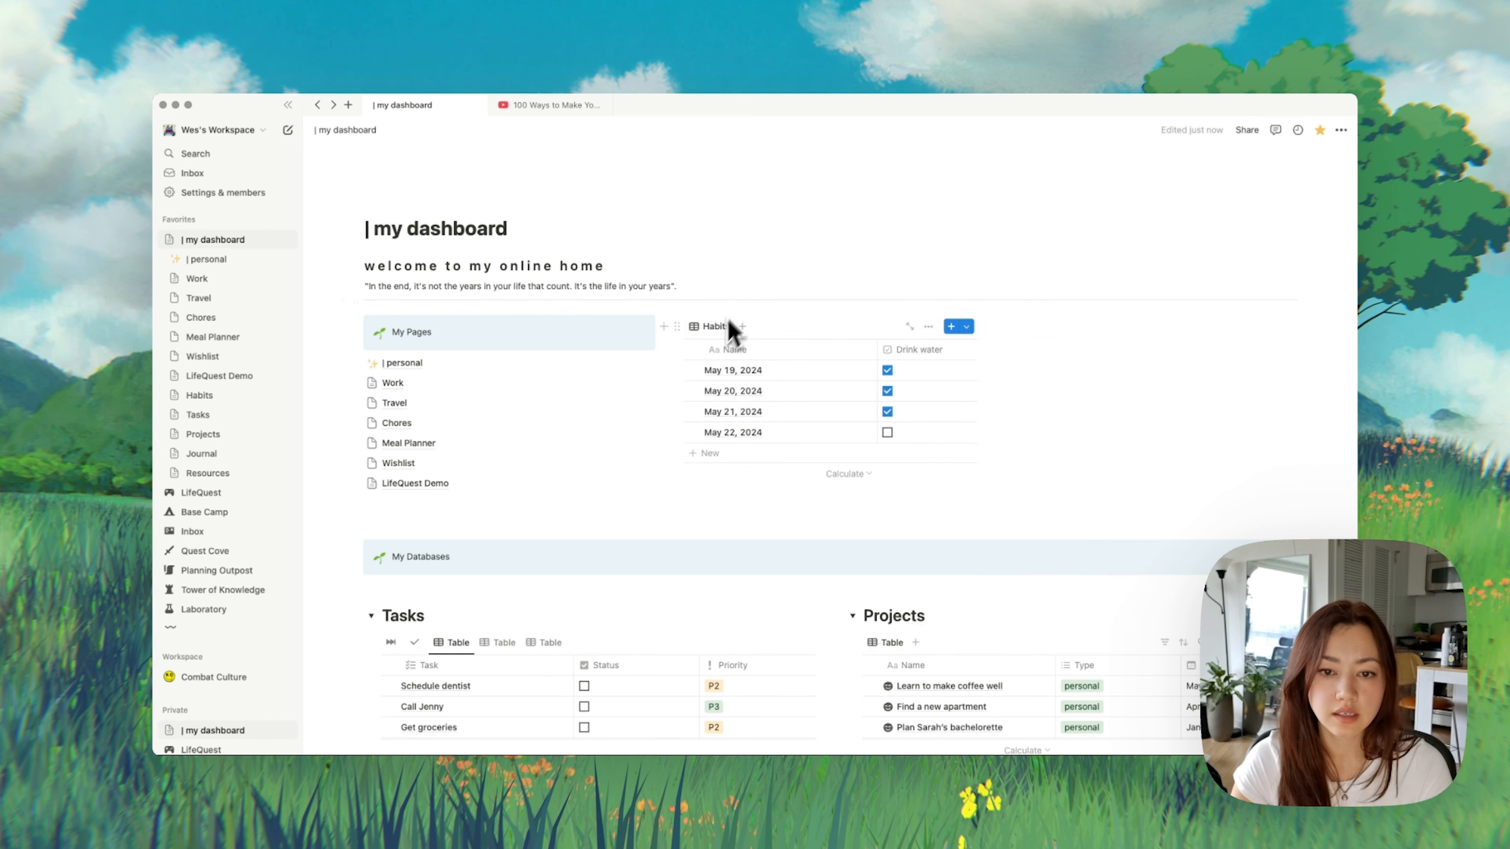
# Step: Find an icon for the Habits view by searching "star" and apply the asterisk icon
pyautogui.click(707, 328)
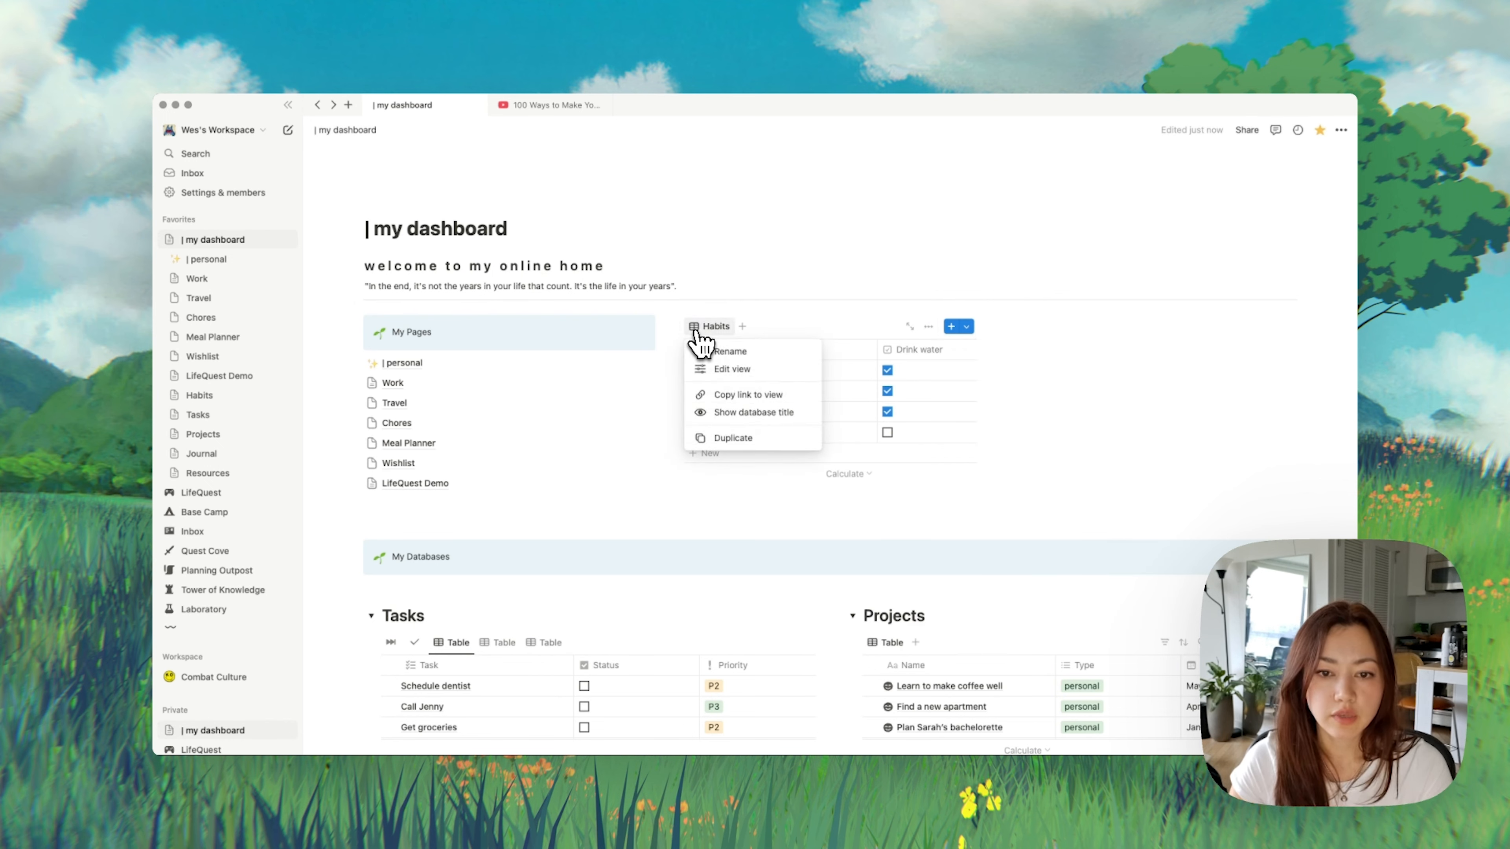
pyautogui.click(737, 368)
pyautogui.click(991, 376)
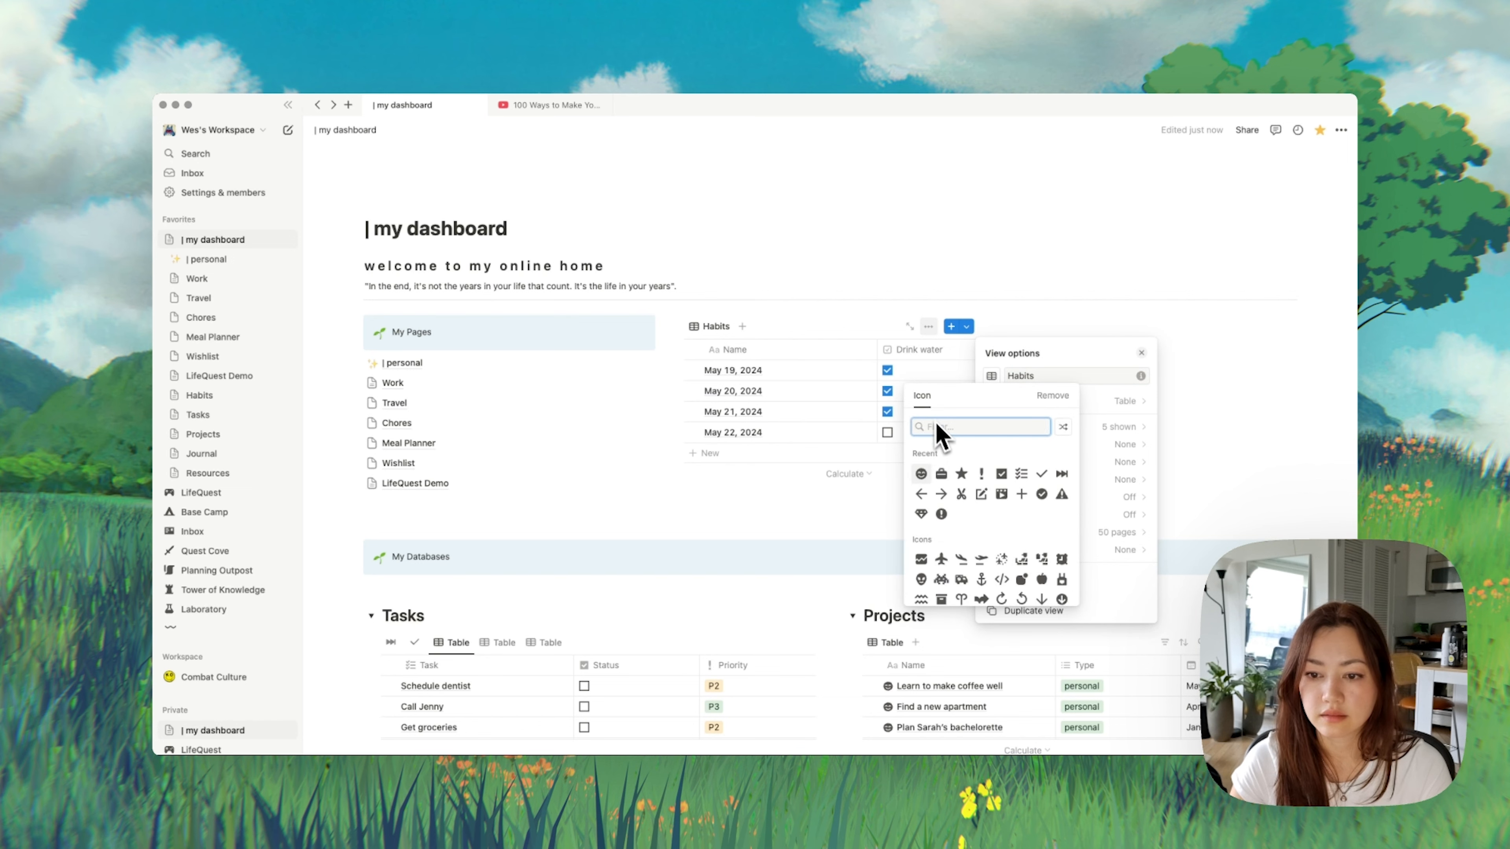
pyautogui.write('star')
pyautogui.click(957, 463)
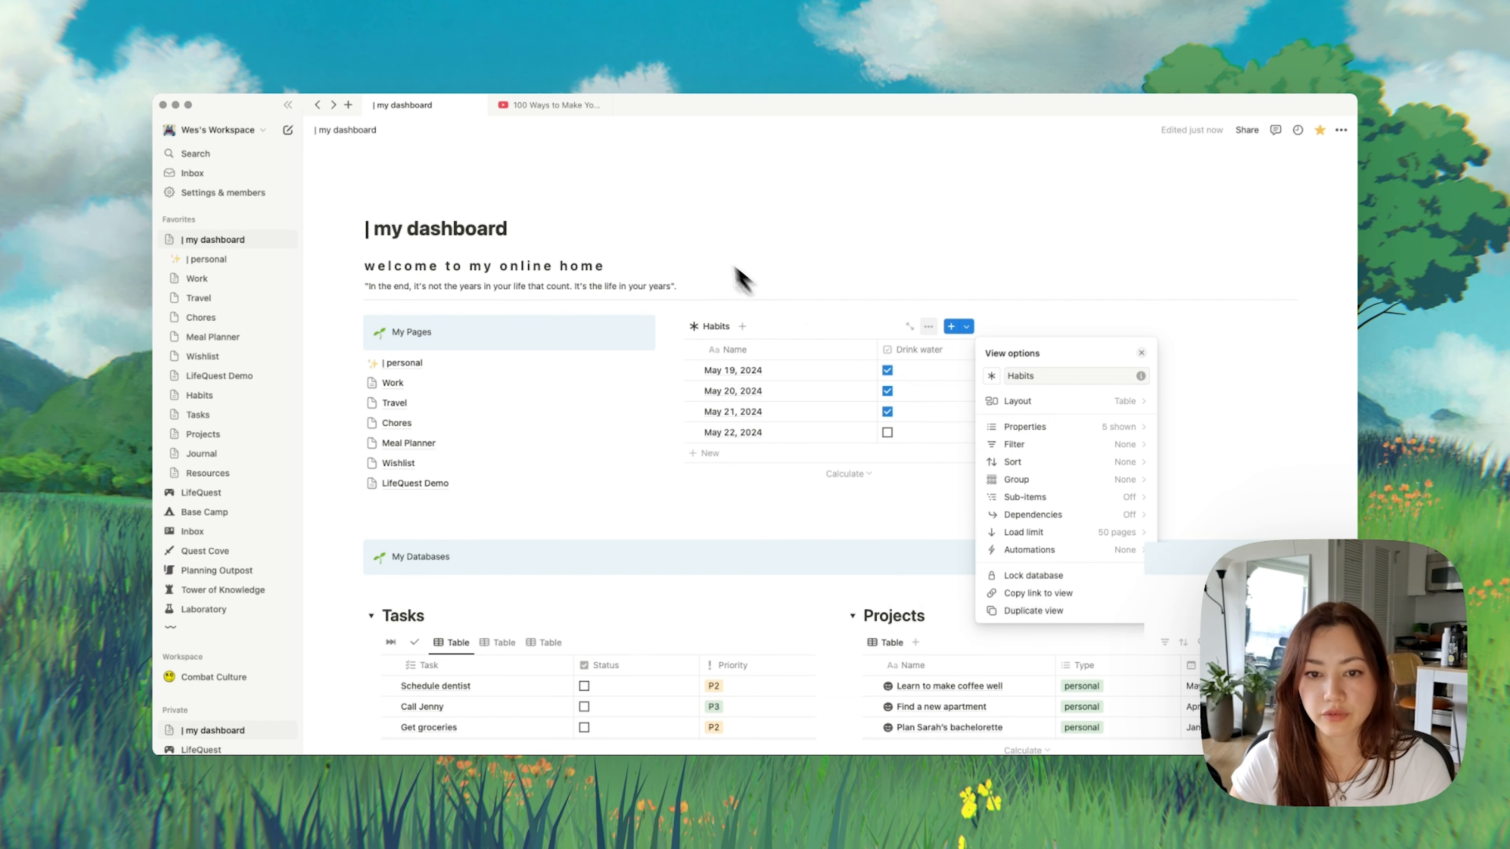
pyautogui.click(915, 469)
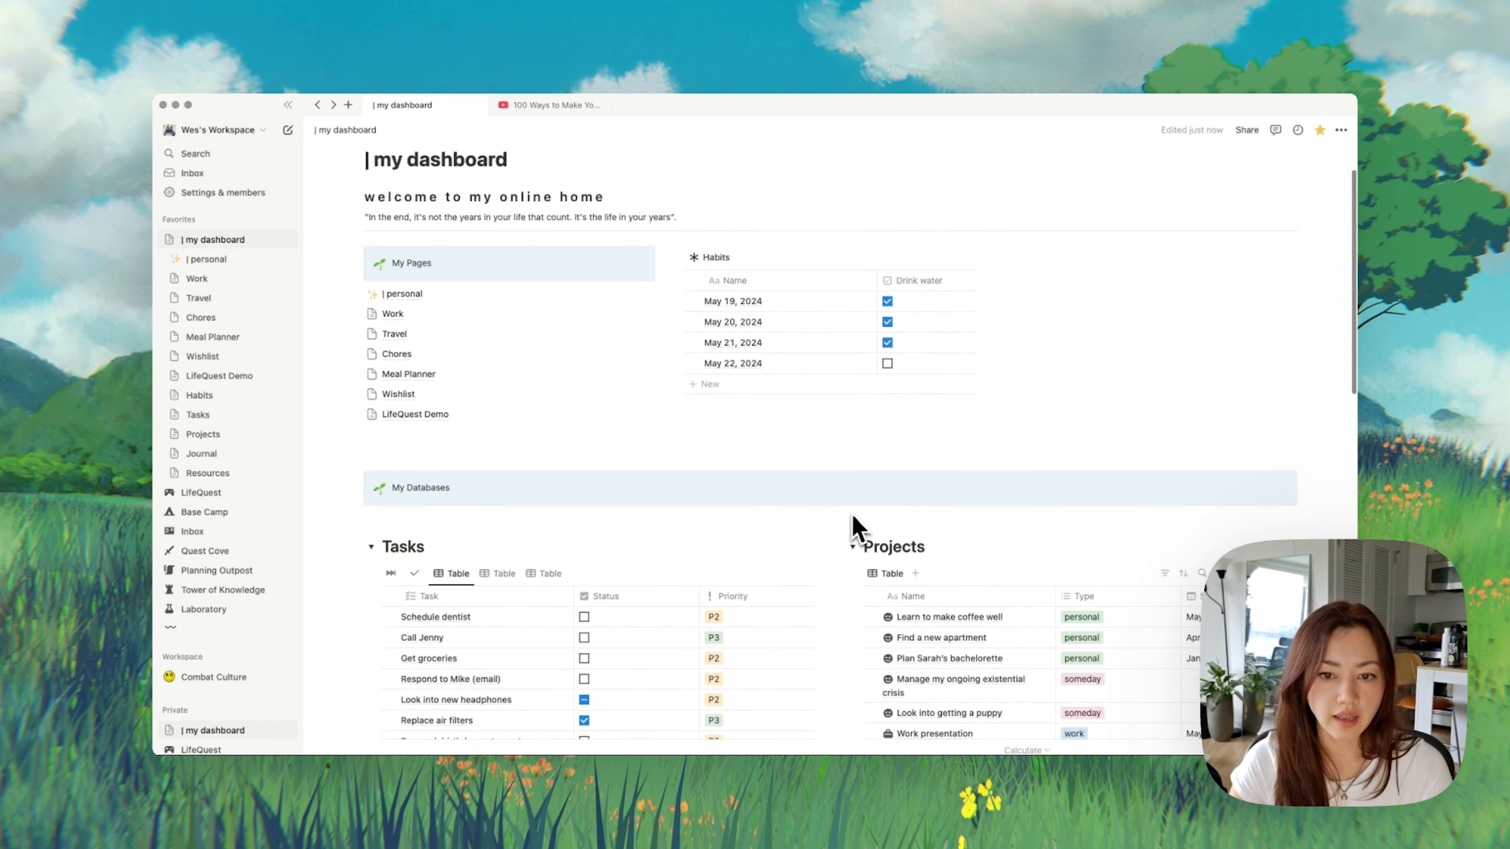
# Step: Move the Journal section into the third column beside Habits and remove its toggle heading by turning it into plain text
pyautogui.scroll(-3, 856, 526)
pyautogui.scroll(-10, 559, 449)
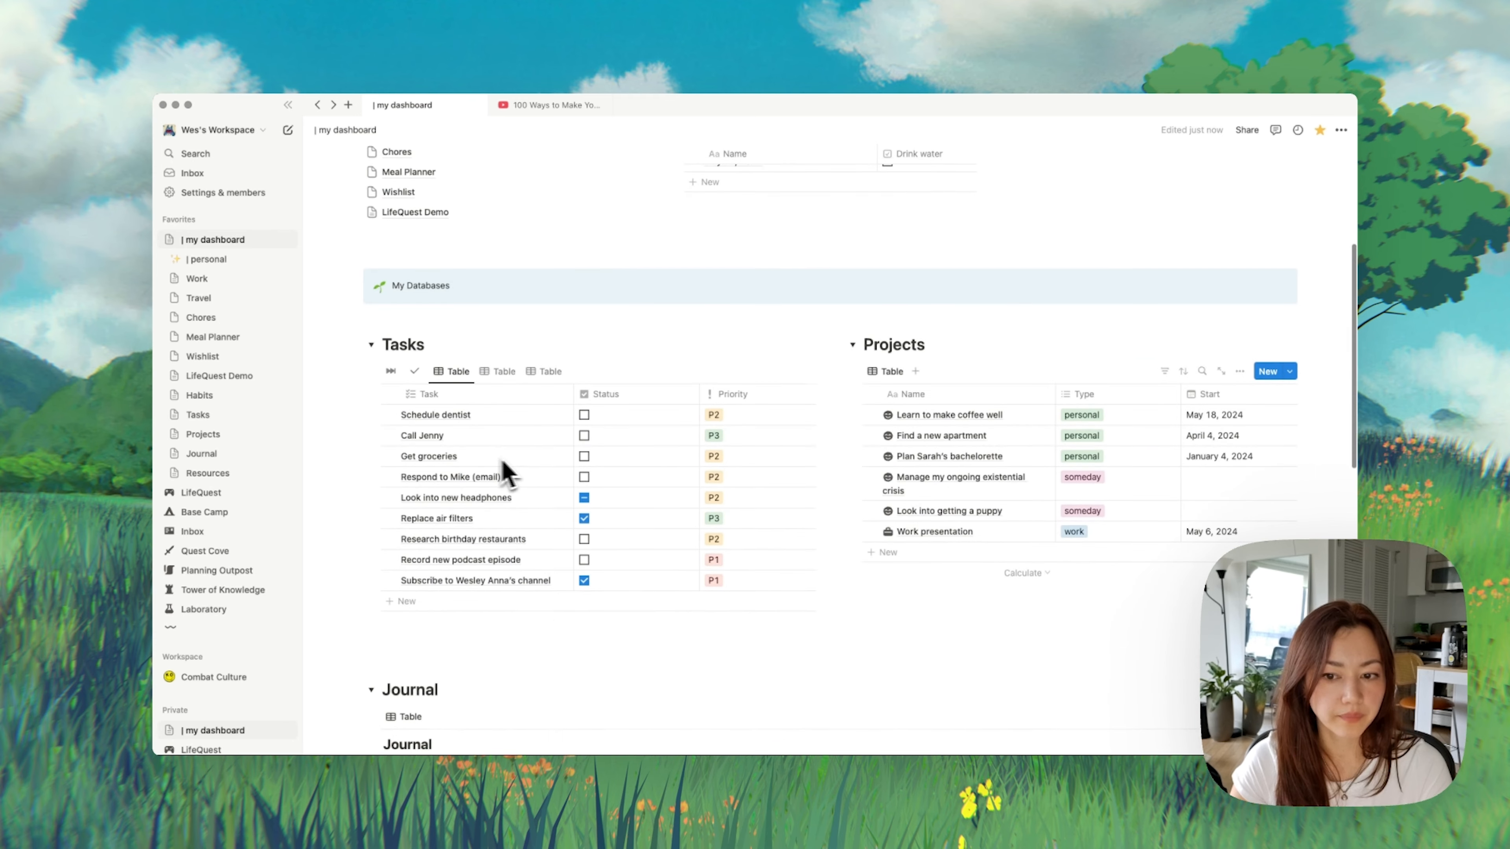
pyautogui.moveTo(356, 332); pyautogui.dragTo(1111, 324)
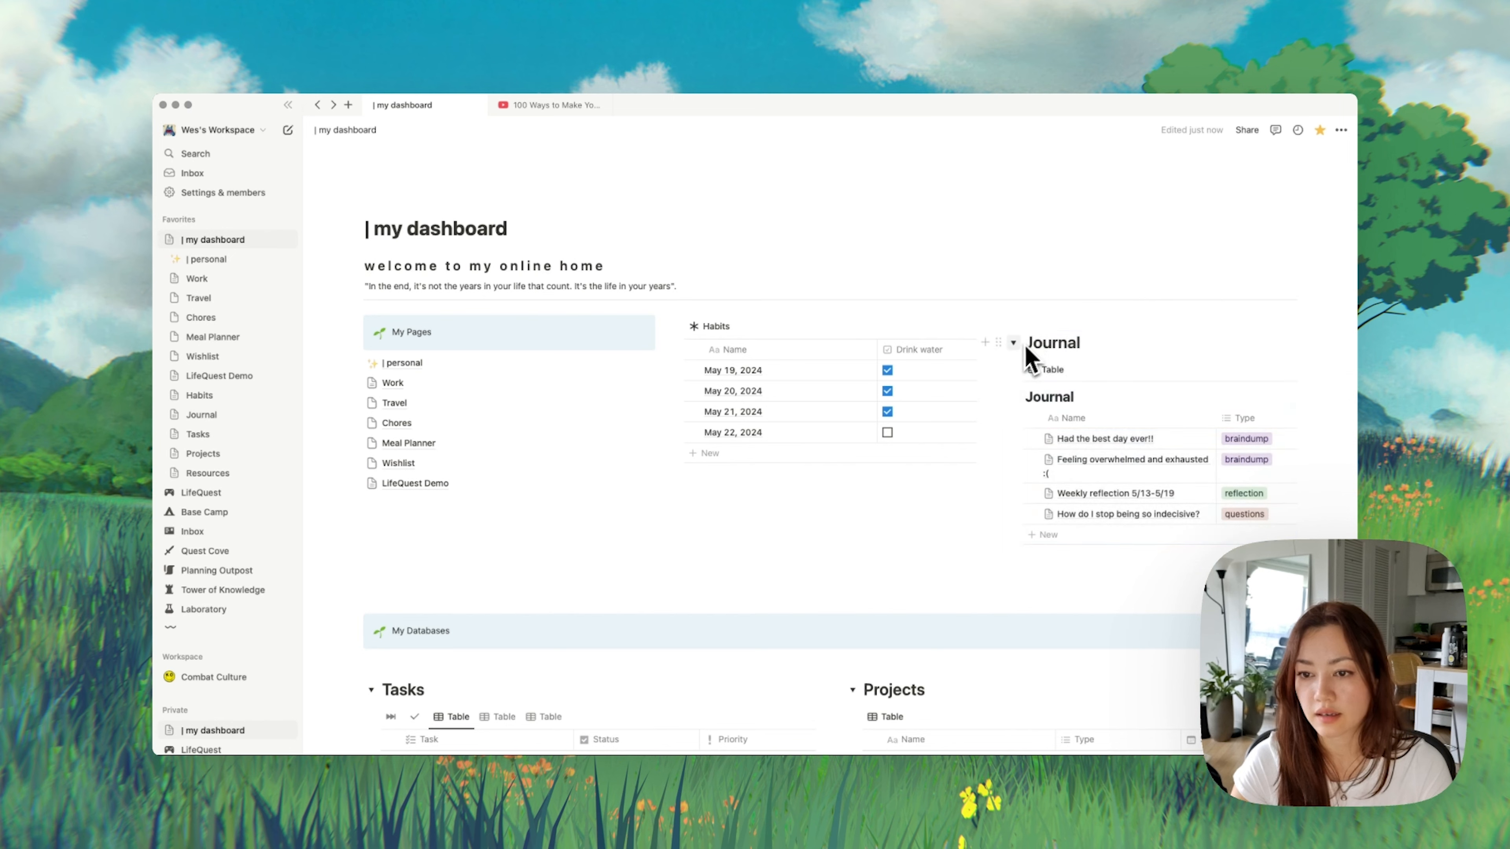
pyautogui.moveTo(972, 351)
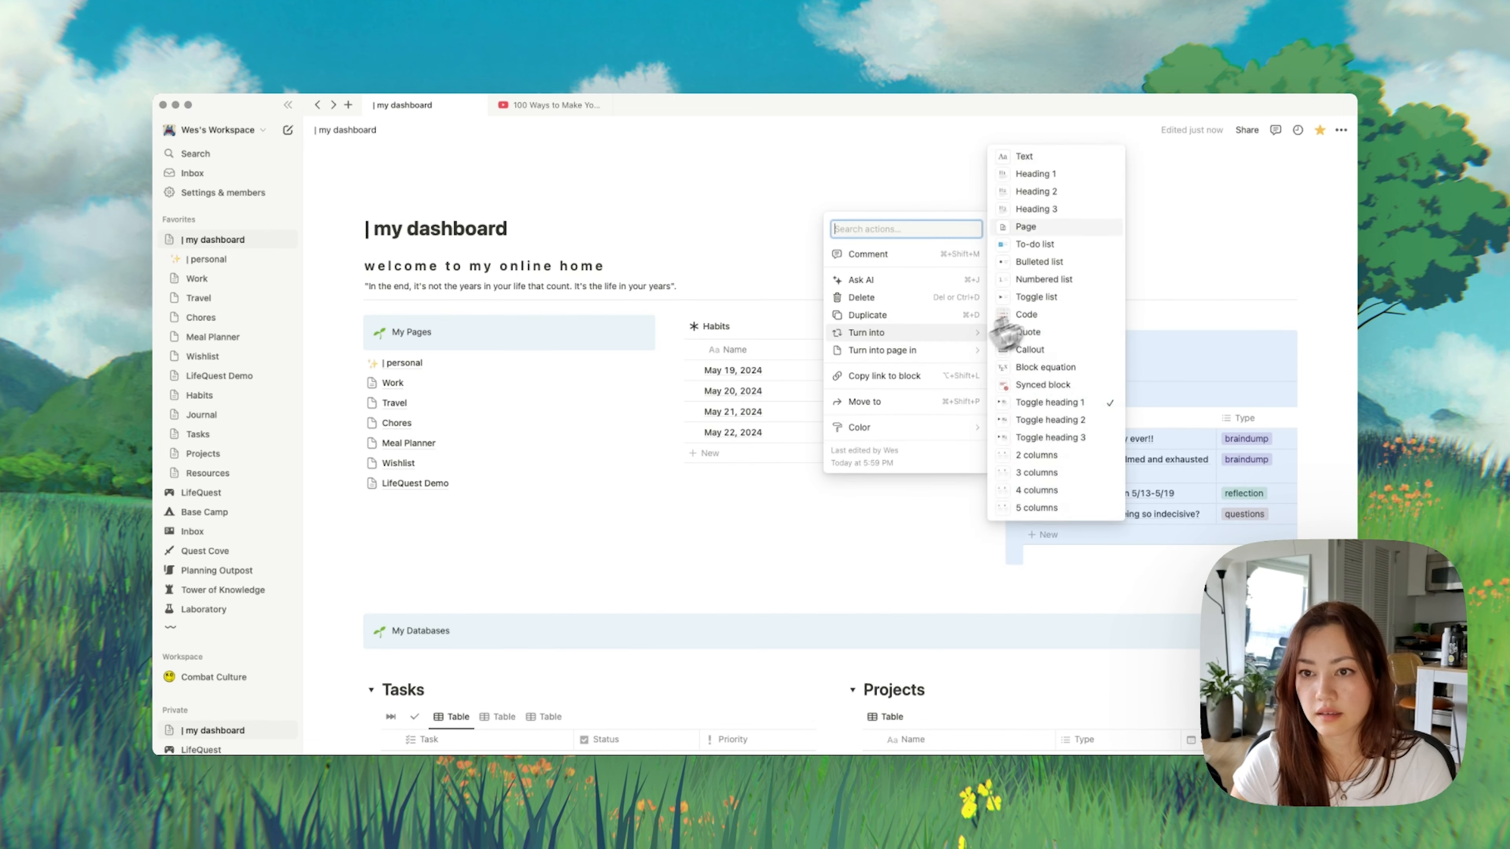
pyautogui.click(1070, 159)
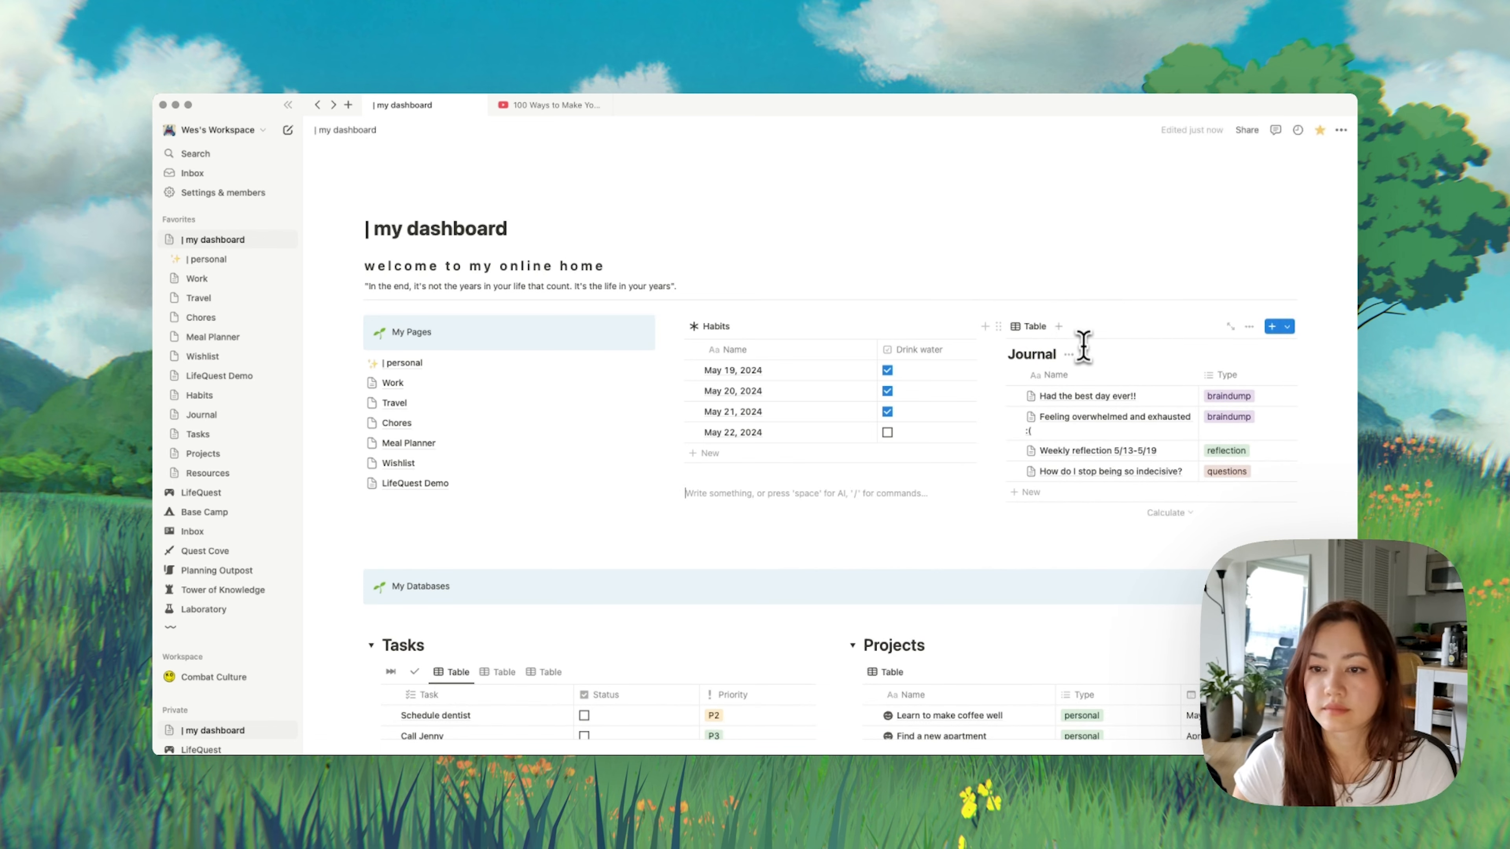
# Step: Rename the Journal table's view "Journal" and give it the pencil-in-square icon found by searching "write"
pyautogui.click(1038, 328)
pyautogui.click(1055, 354)
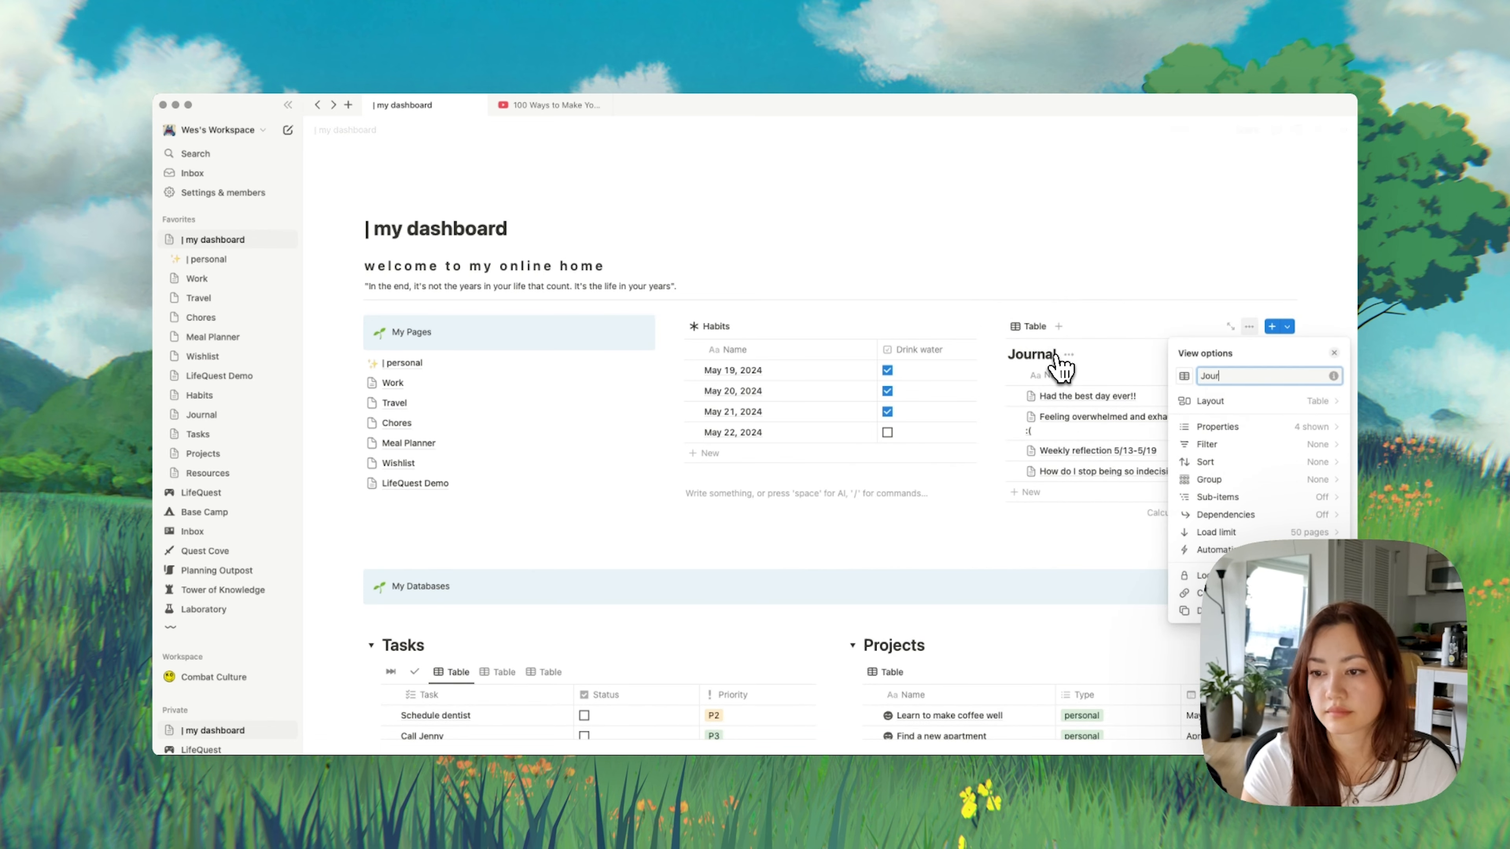
pyautogui.write('Journal')
pyautogui.click(1185, 377)
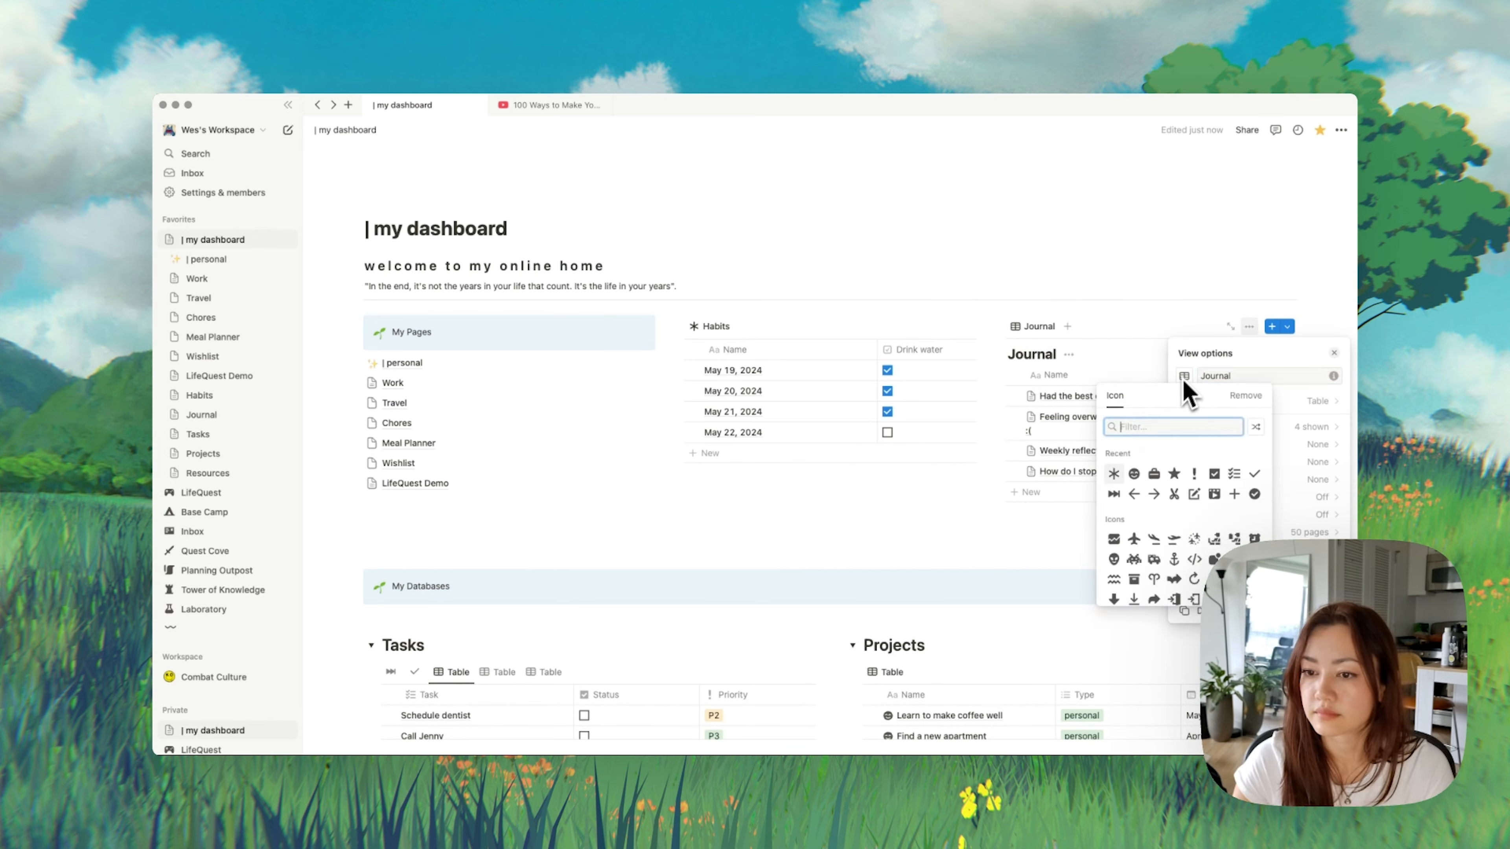
pyautogui.write('write')
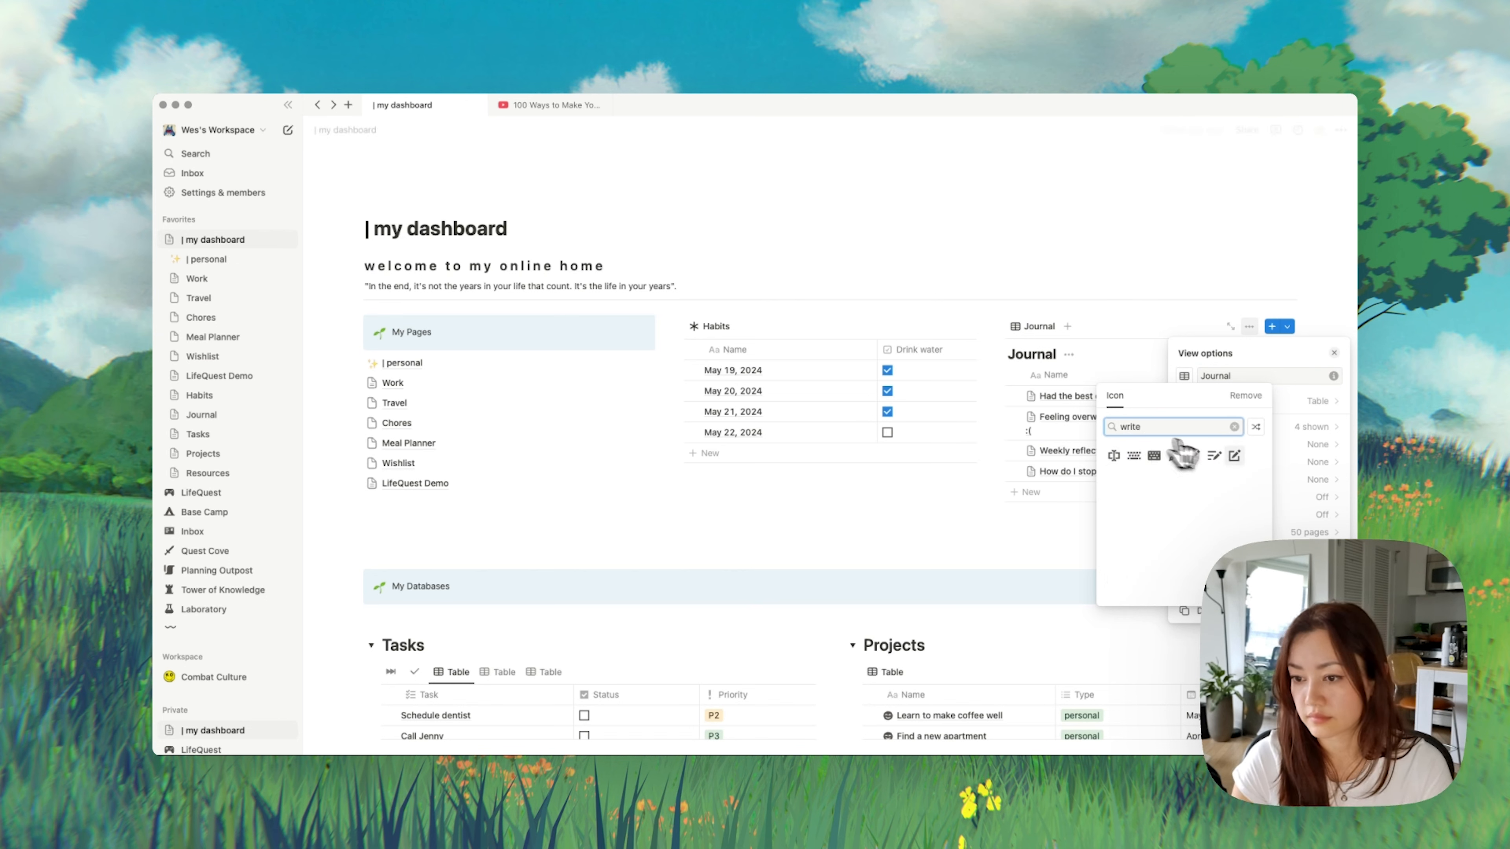
pyautogui.click(1235, 456)
# Step: Close the Journal view's options and hide the Journal database title
pyautogui.click(1184, 376)
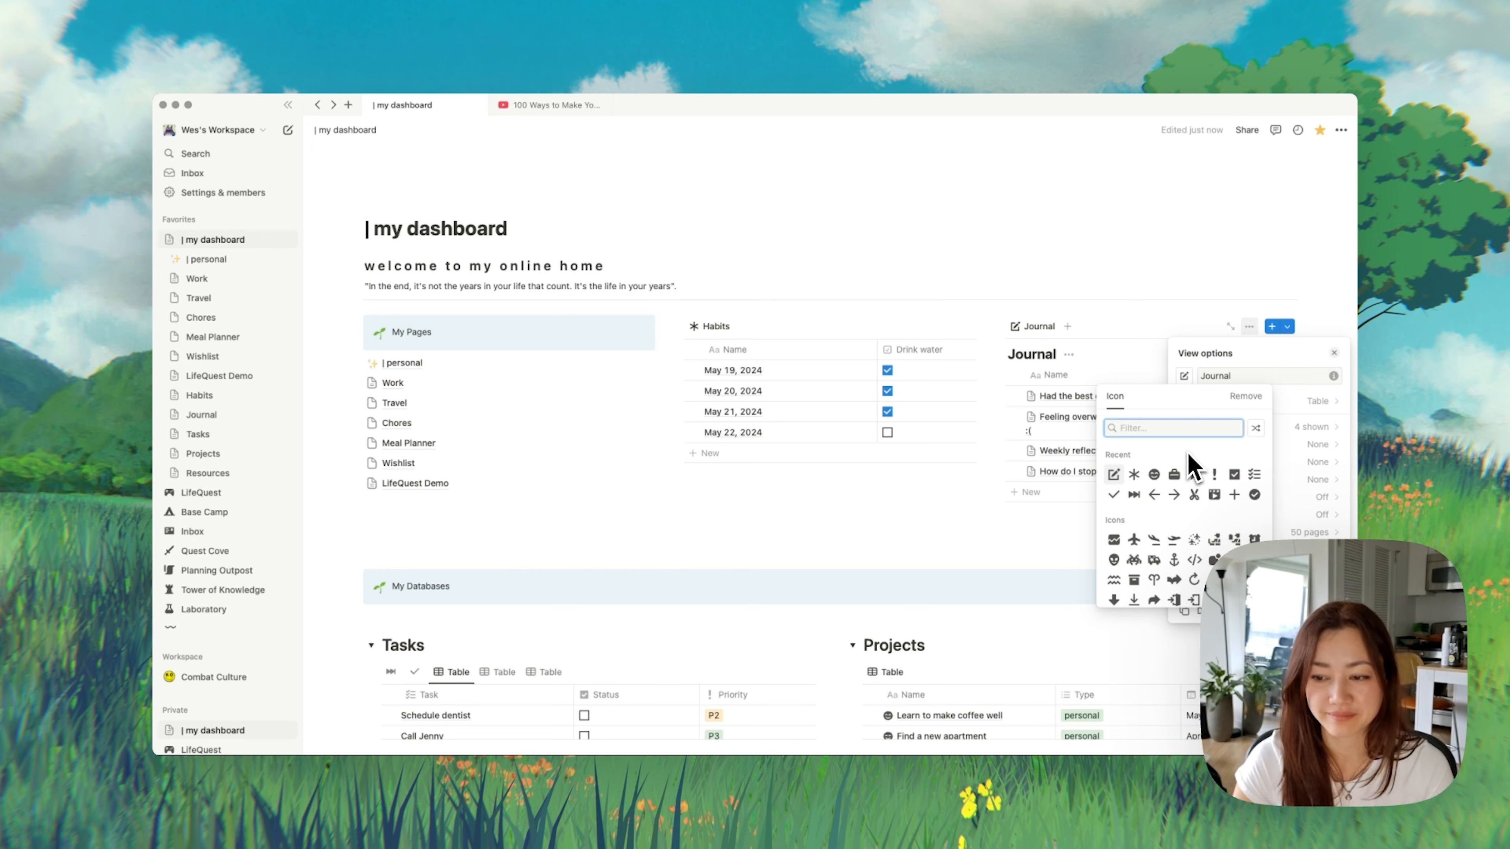
pyautogui.press('Escape')
pyautogui.press('Escape')
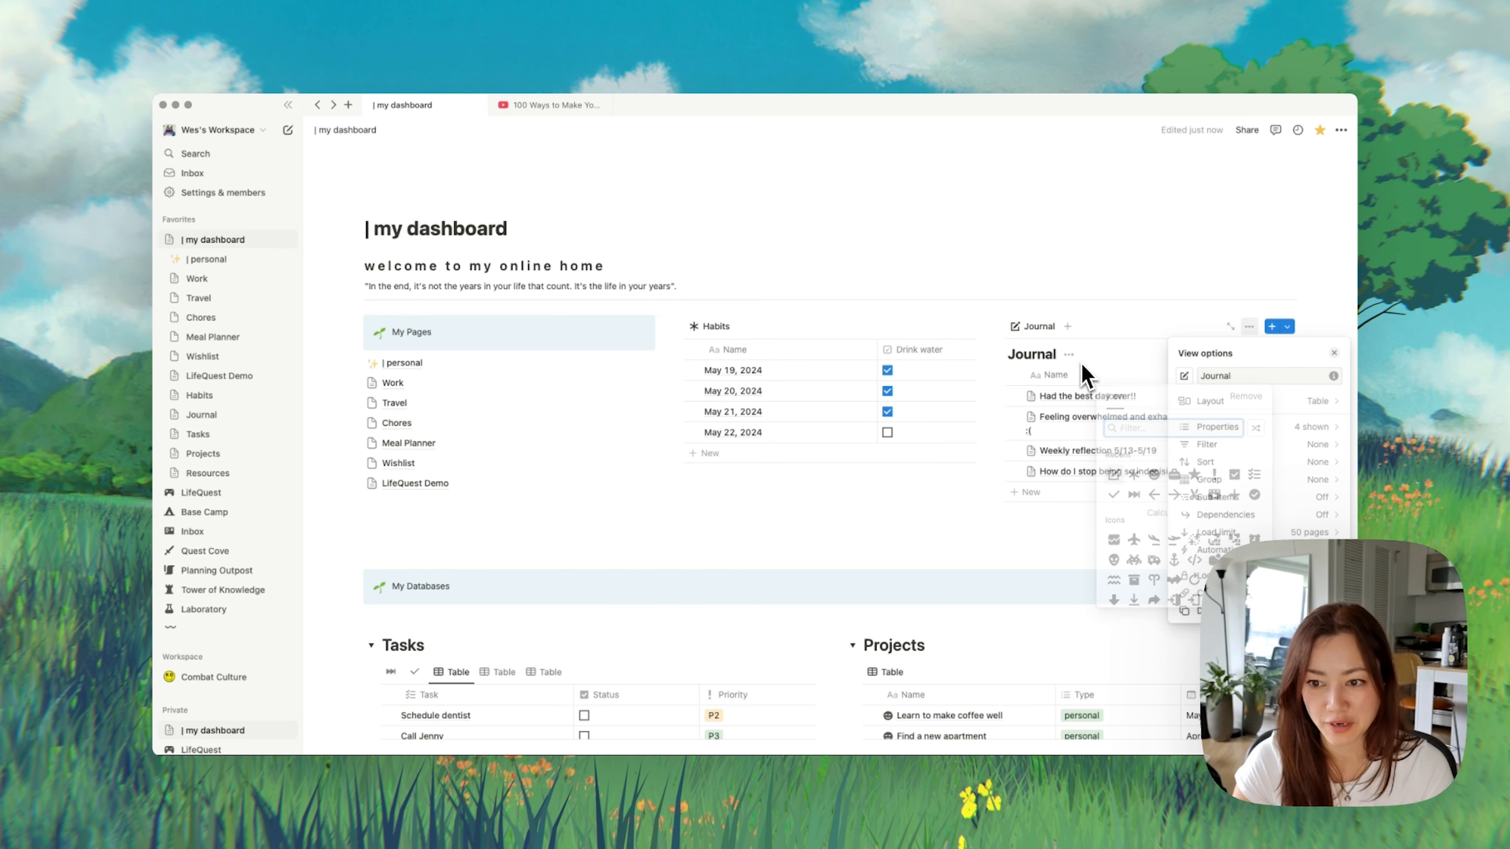
pyautogui.click(1069, 354)
pyautogui.click(1097, 420)
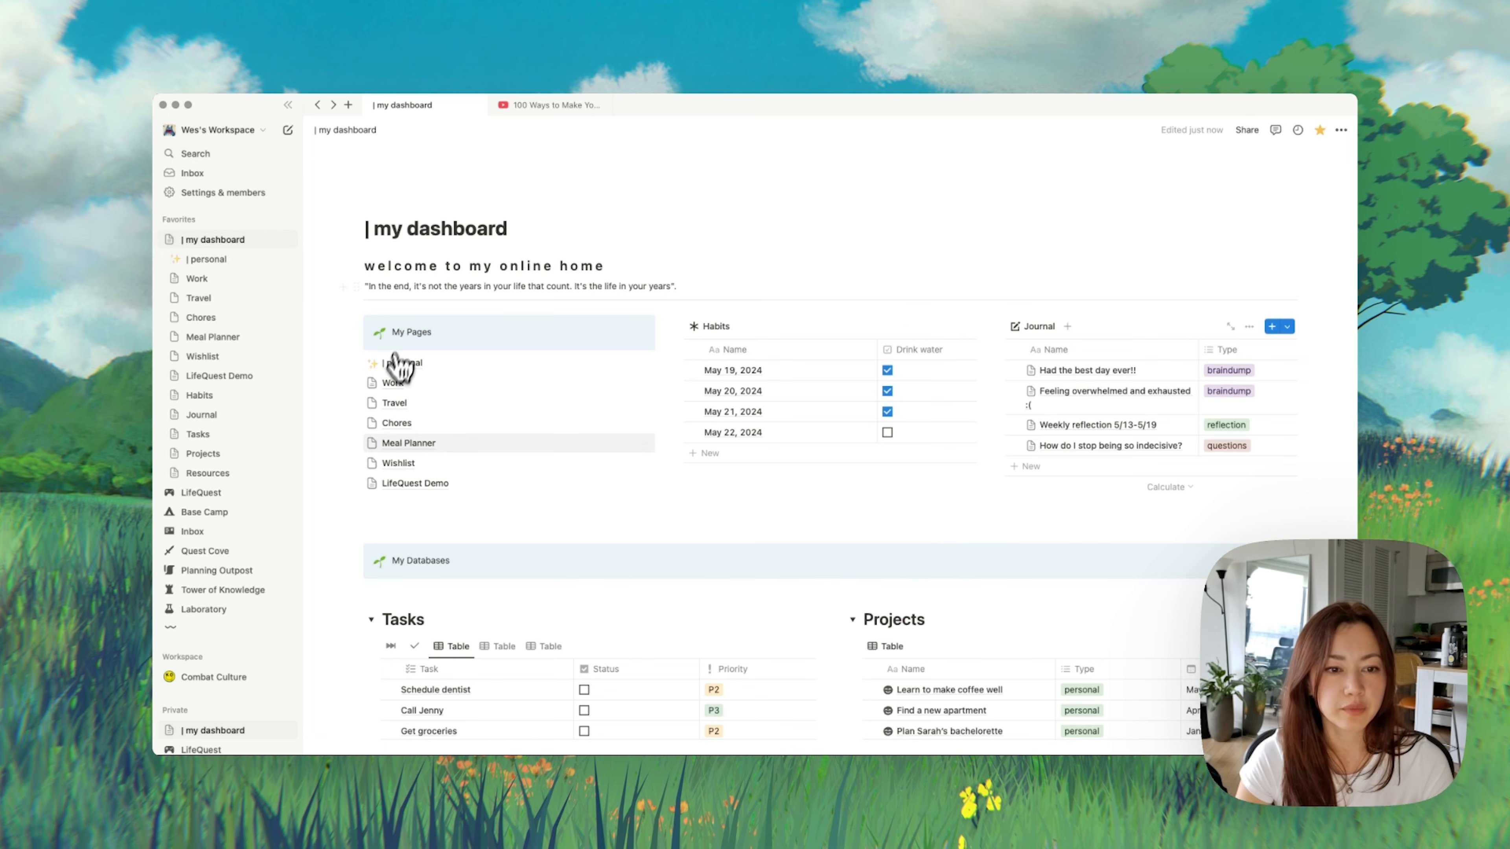
pyautogui.scroll(-3, 1123, 397)
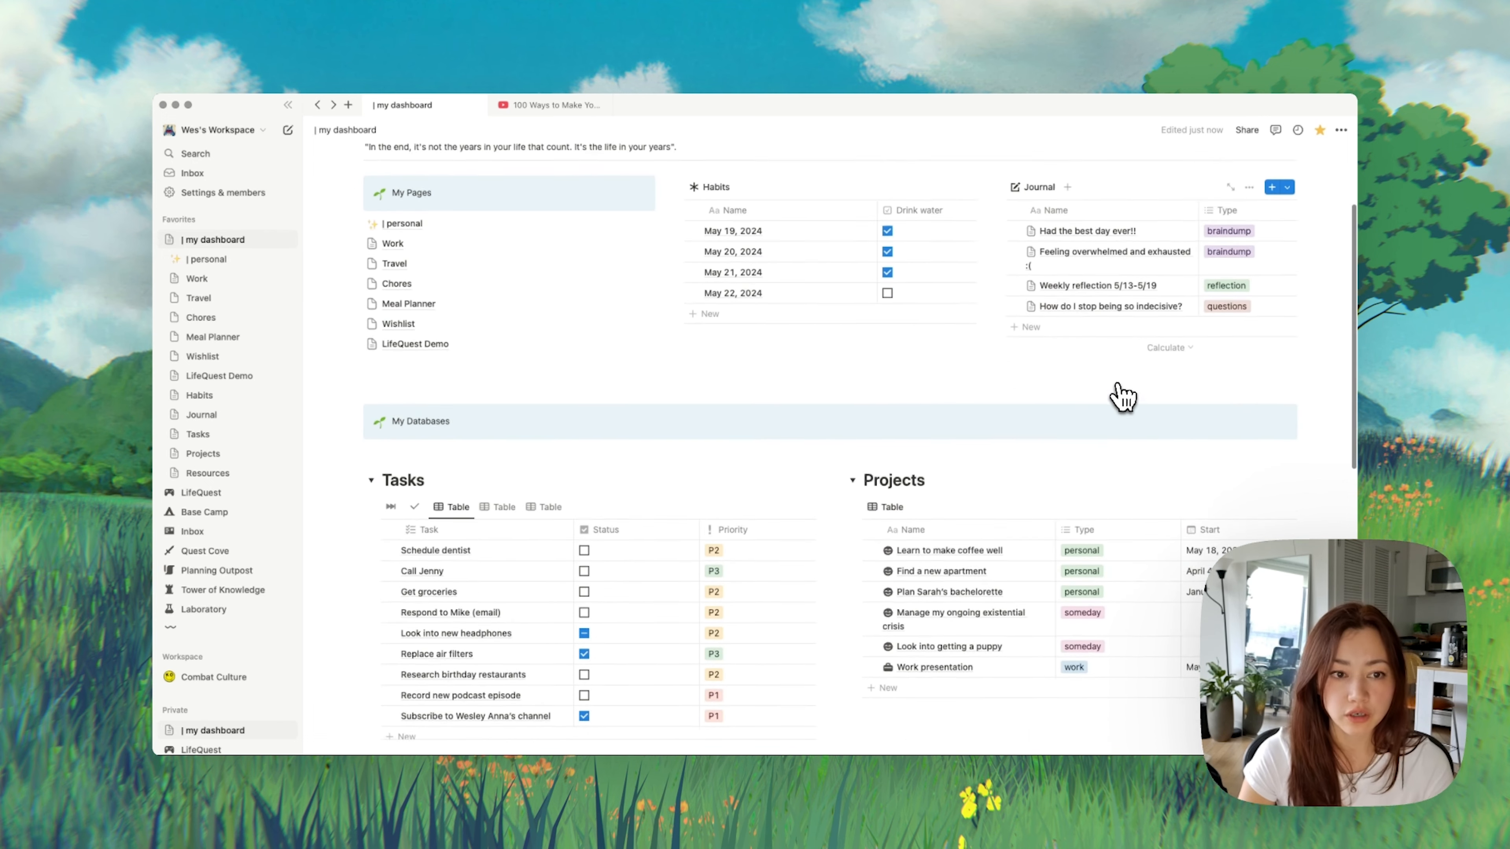
pyautogui.scroll(-7, 537, 457)
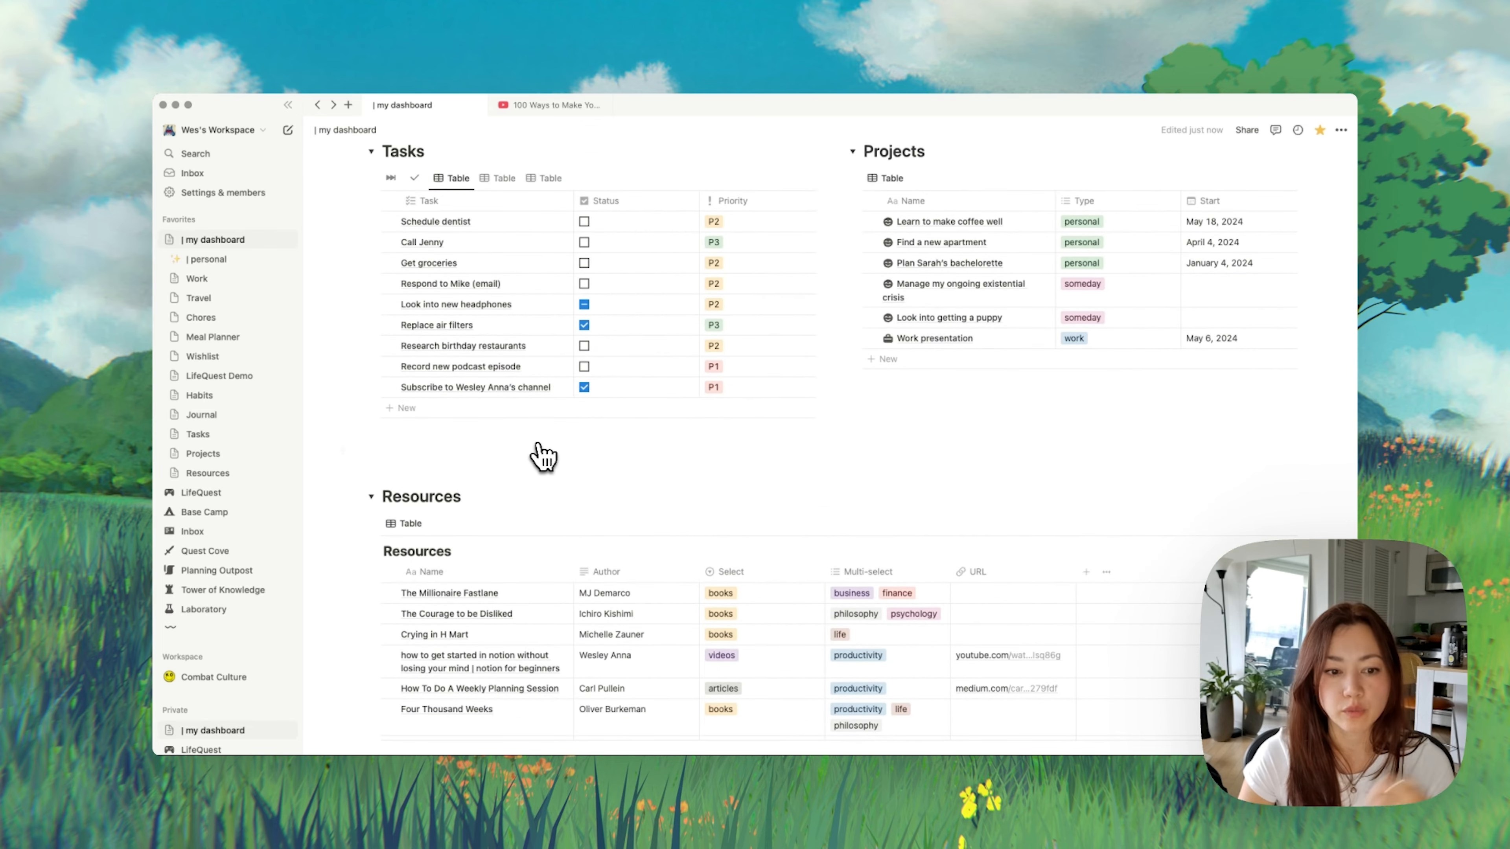
pyautogui.scroll(-6, 542, 457)
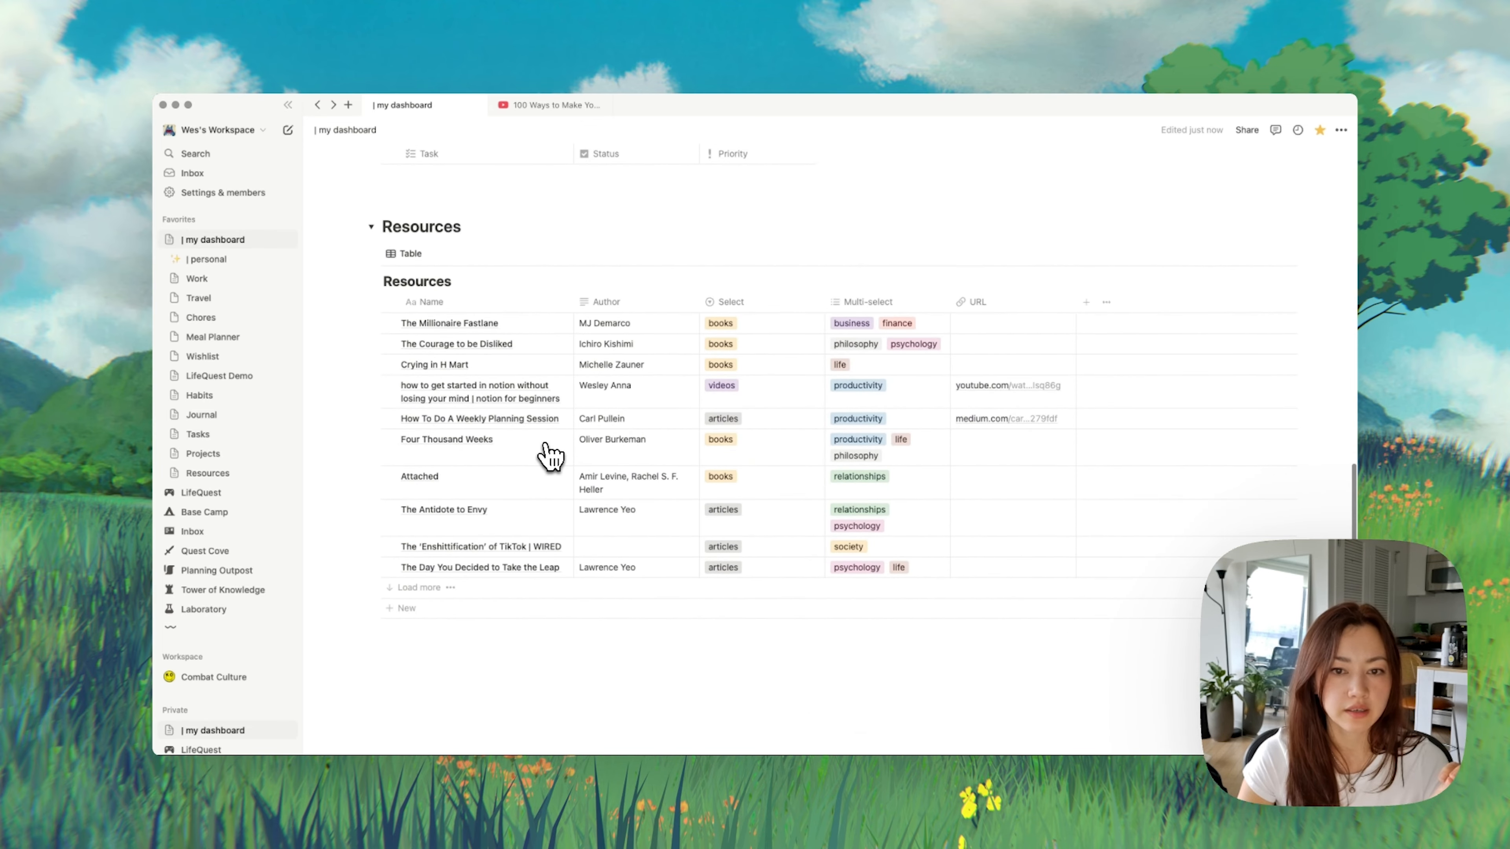
pyautogui.scroll(6, 550, 457)
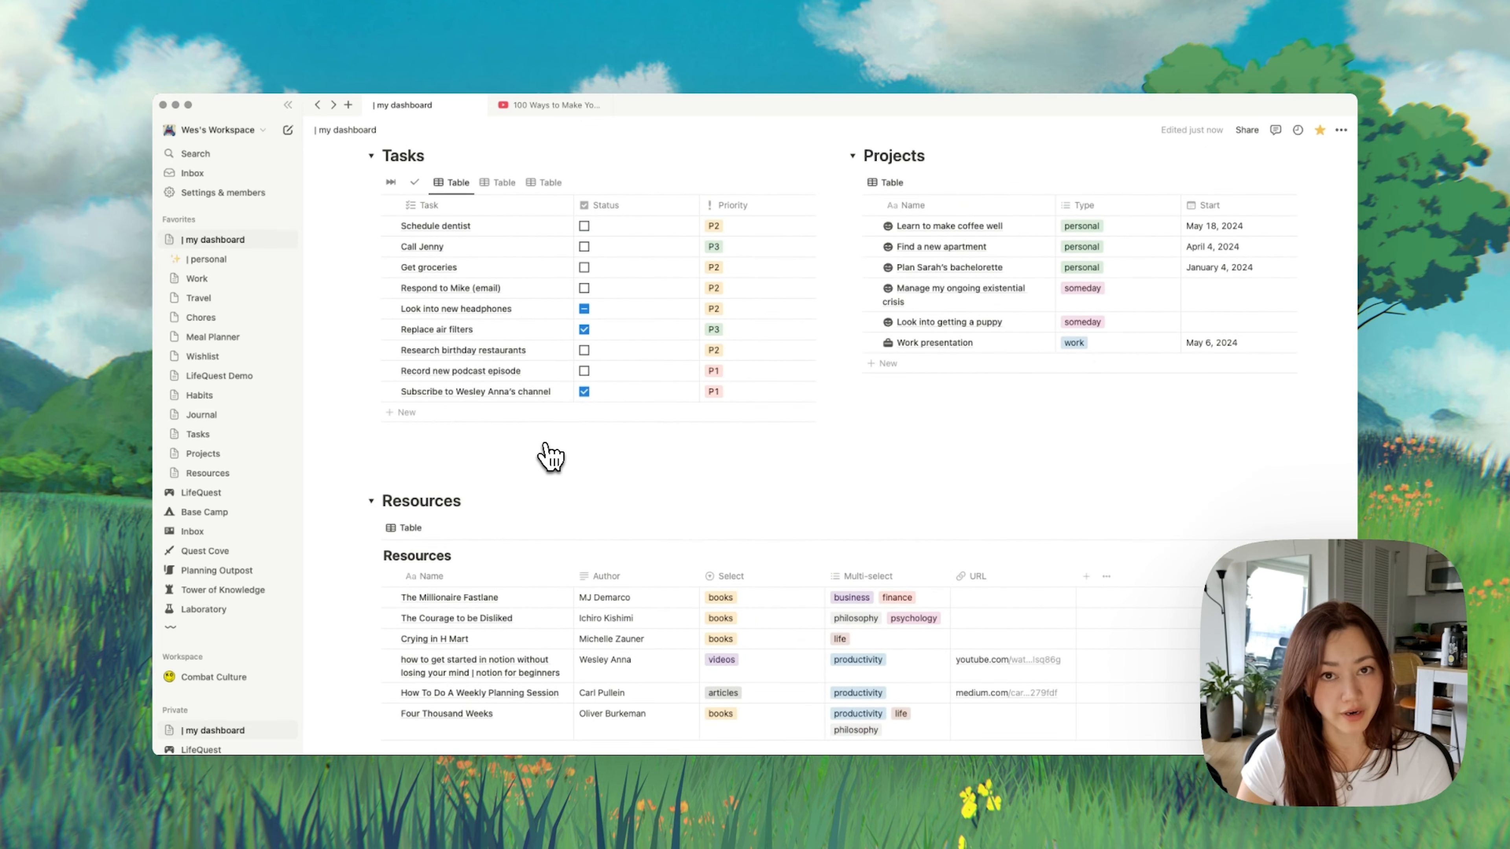
pyautogui.scroll(10, 550, 457)
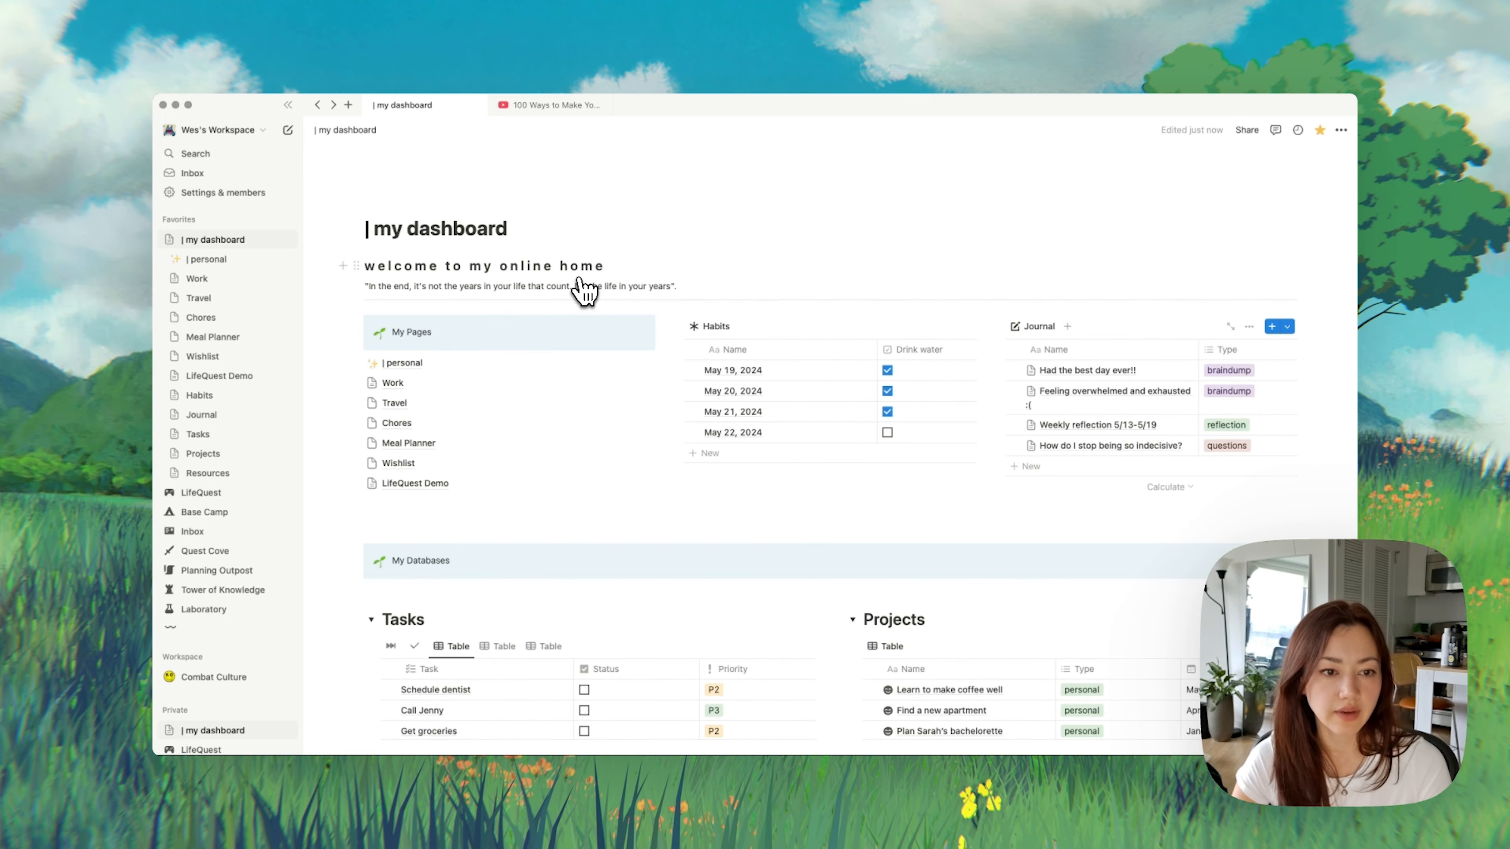
pyautogui.click(464, 334)
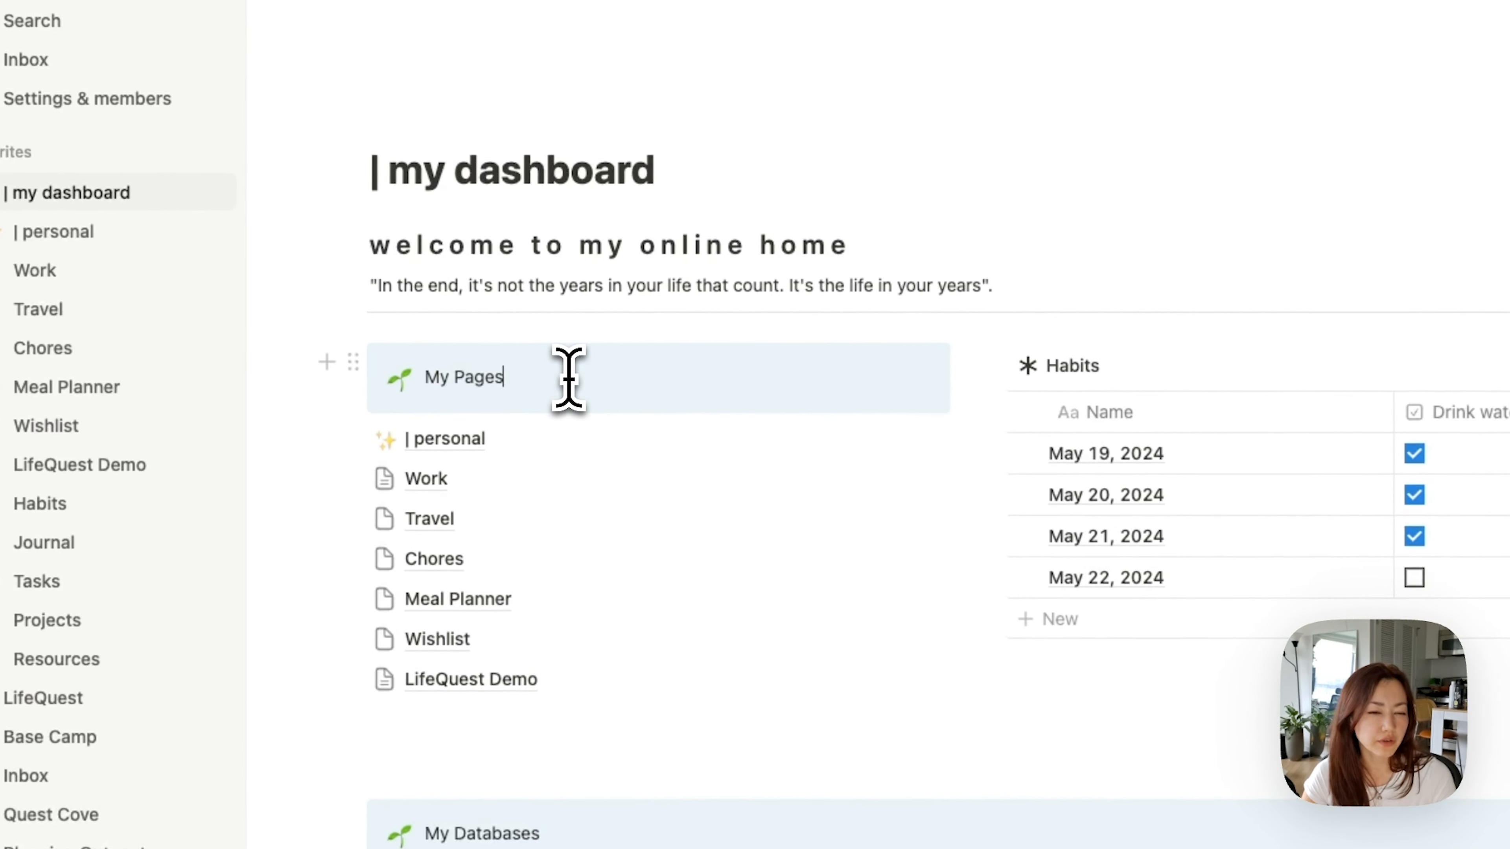
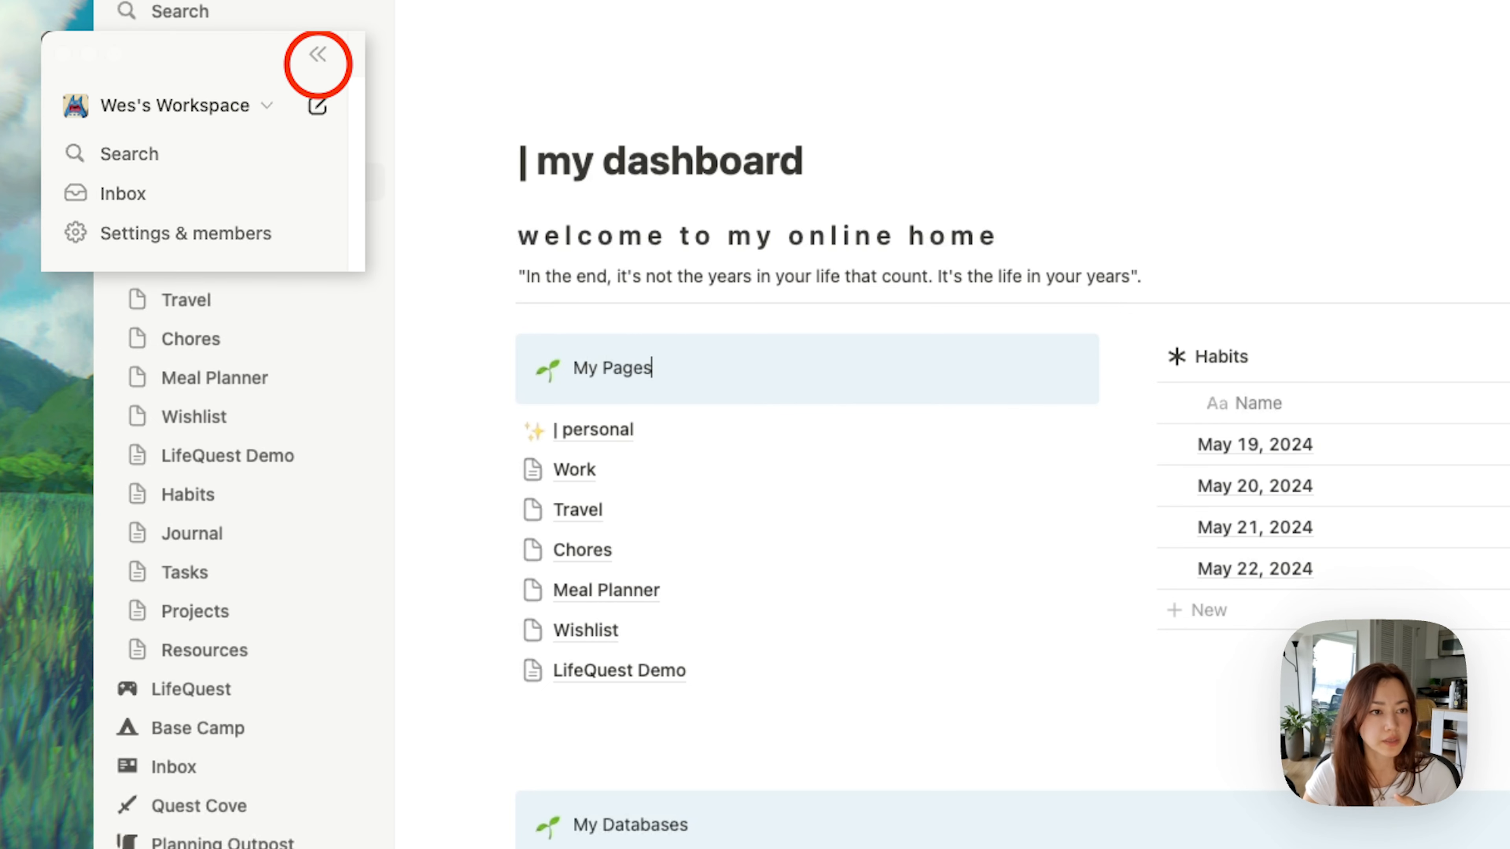
# Step: Collapse the sidebar and remove the leading vertical bar from the page title so it reads "my dashboard"
pyautogui.click(318, 54)
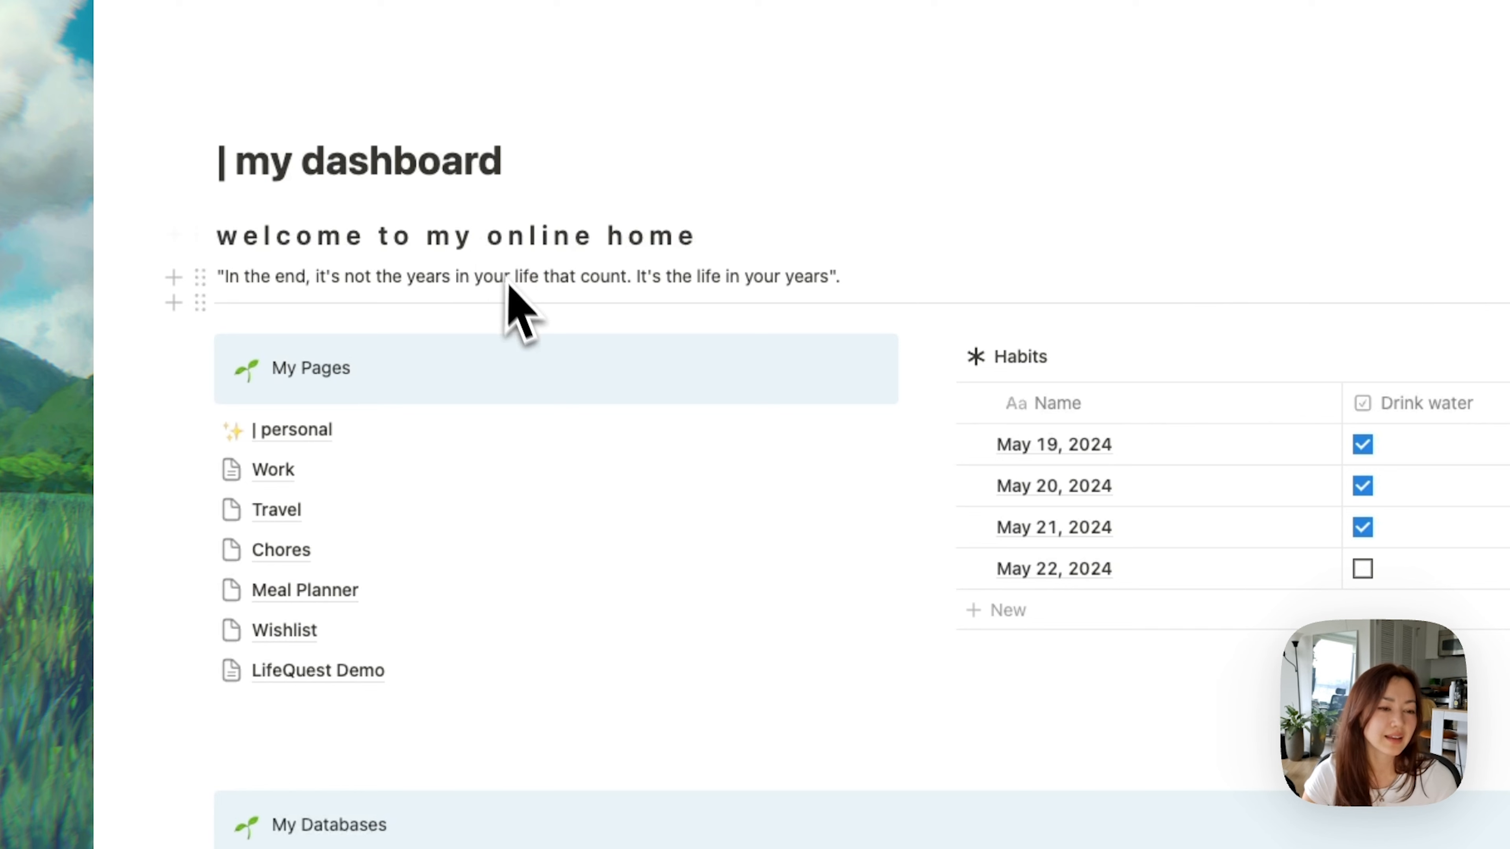
pyautogui.moveTo(237, 163); pyautogui.dragTo(197, 166)
pyautogui.press('BackSpace')
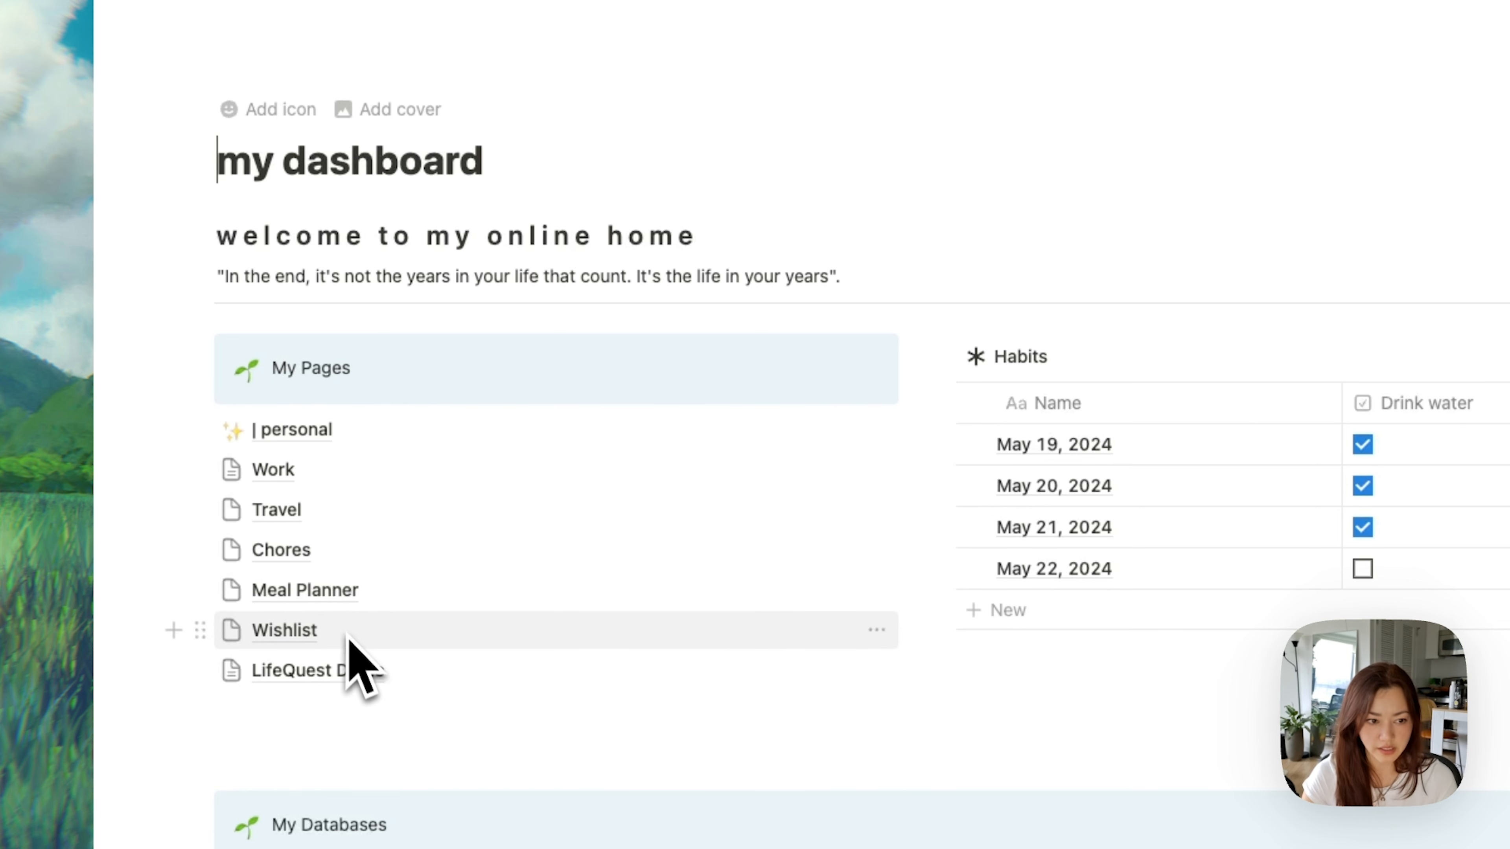
# Step: Add a "Work Dashboard" text line directly below the "My Pages" callout and move the Work page above the personal page
pyautogui.click(407, 369)
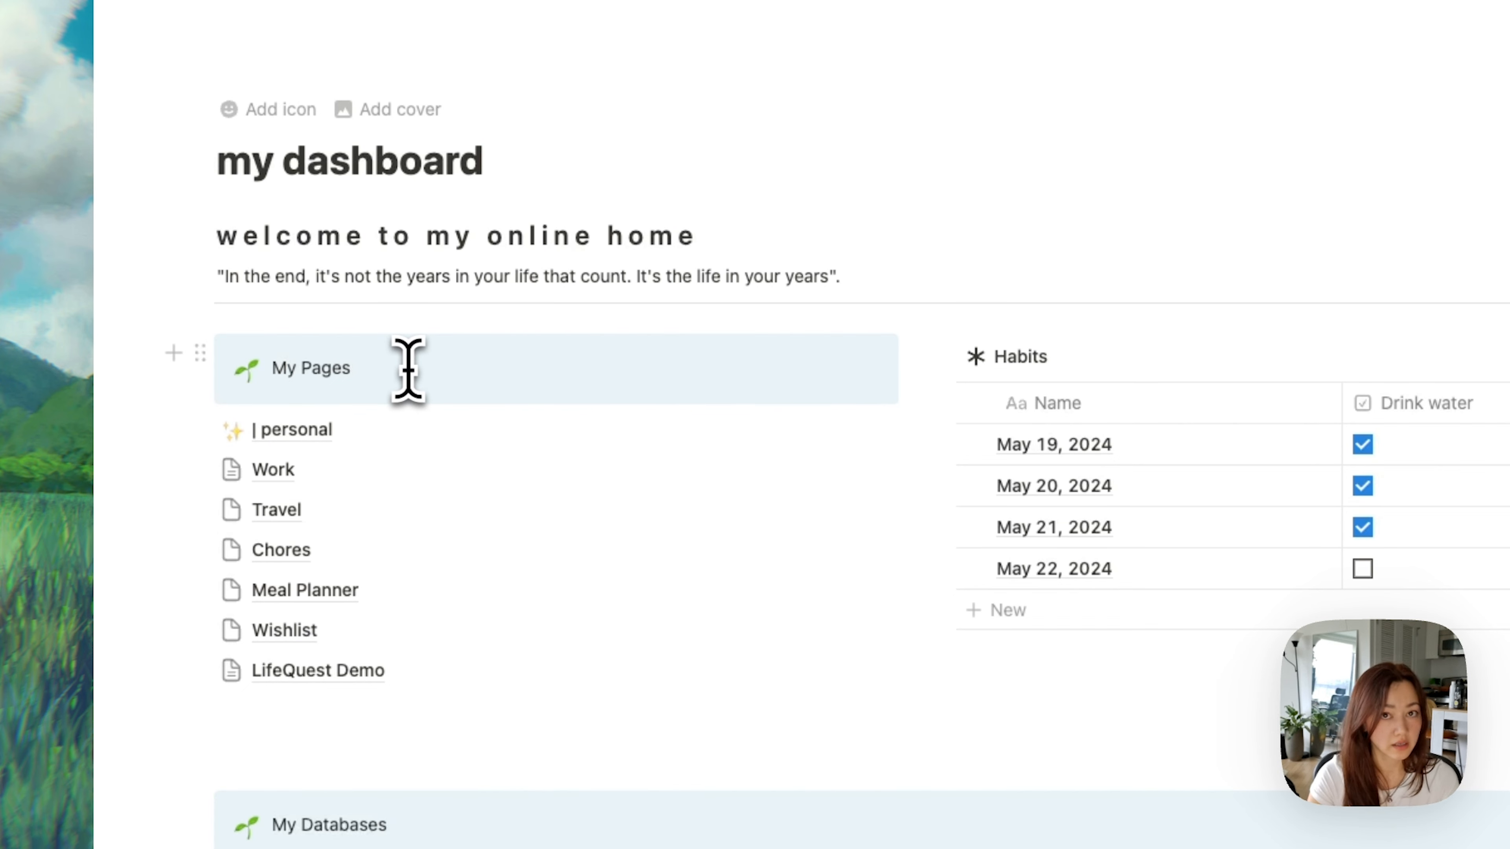
pyautogui.press('Return')
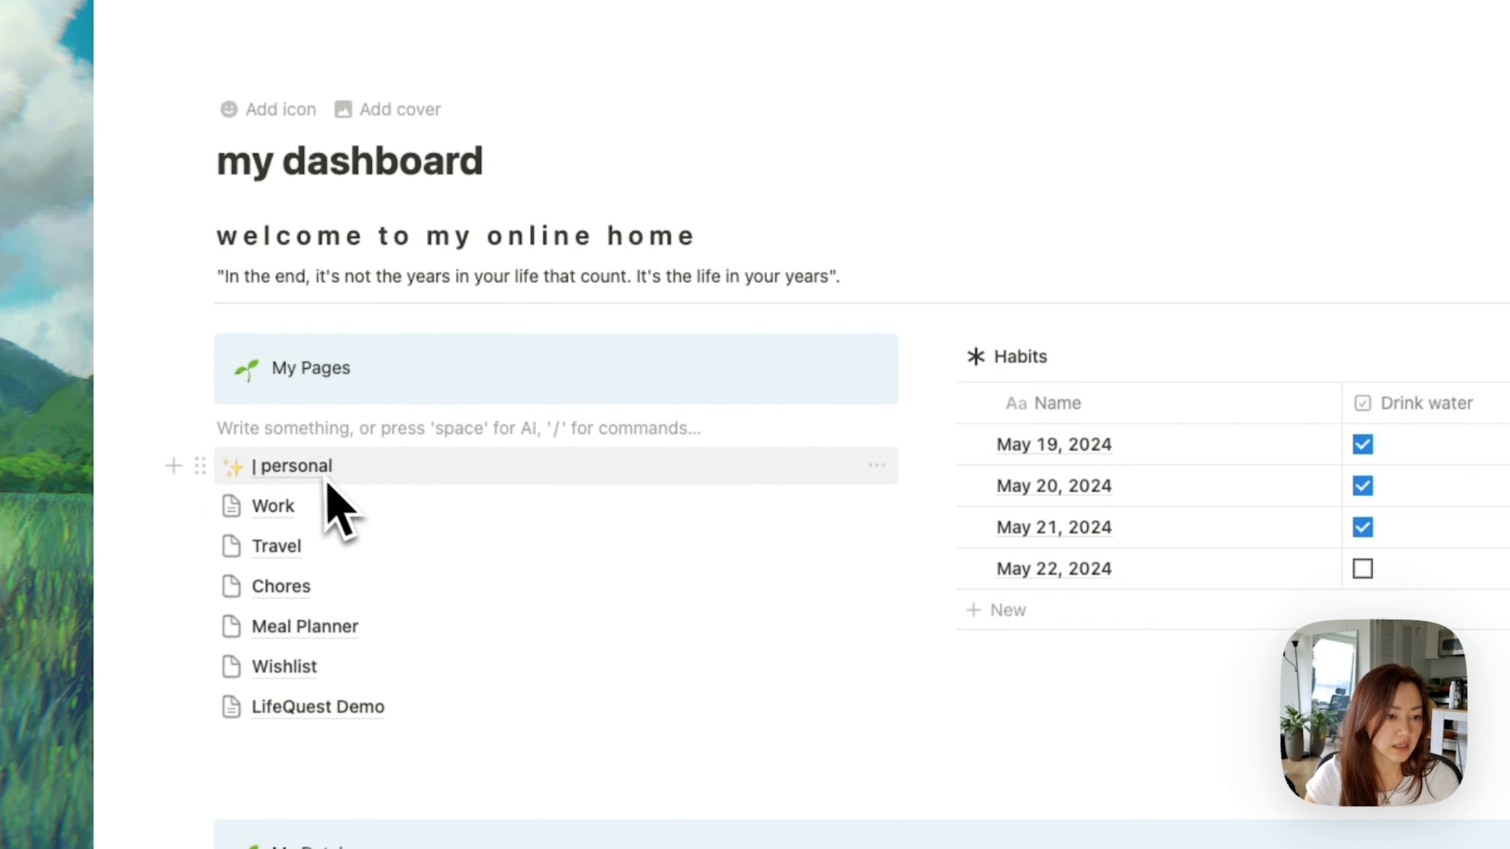
pyautogui.moveTo(319, 483)
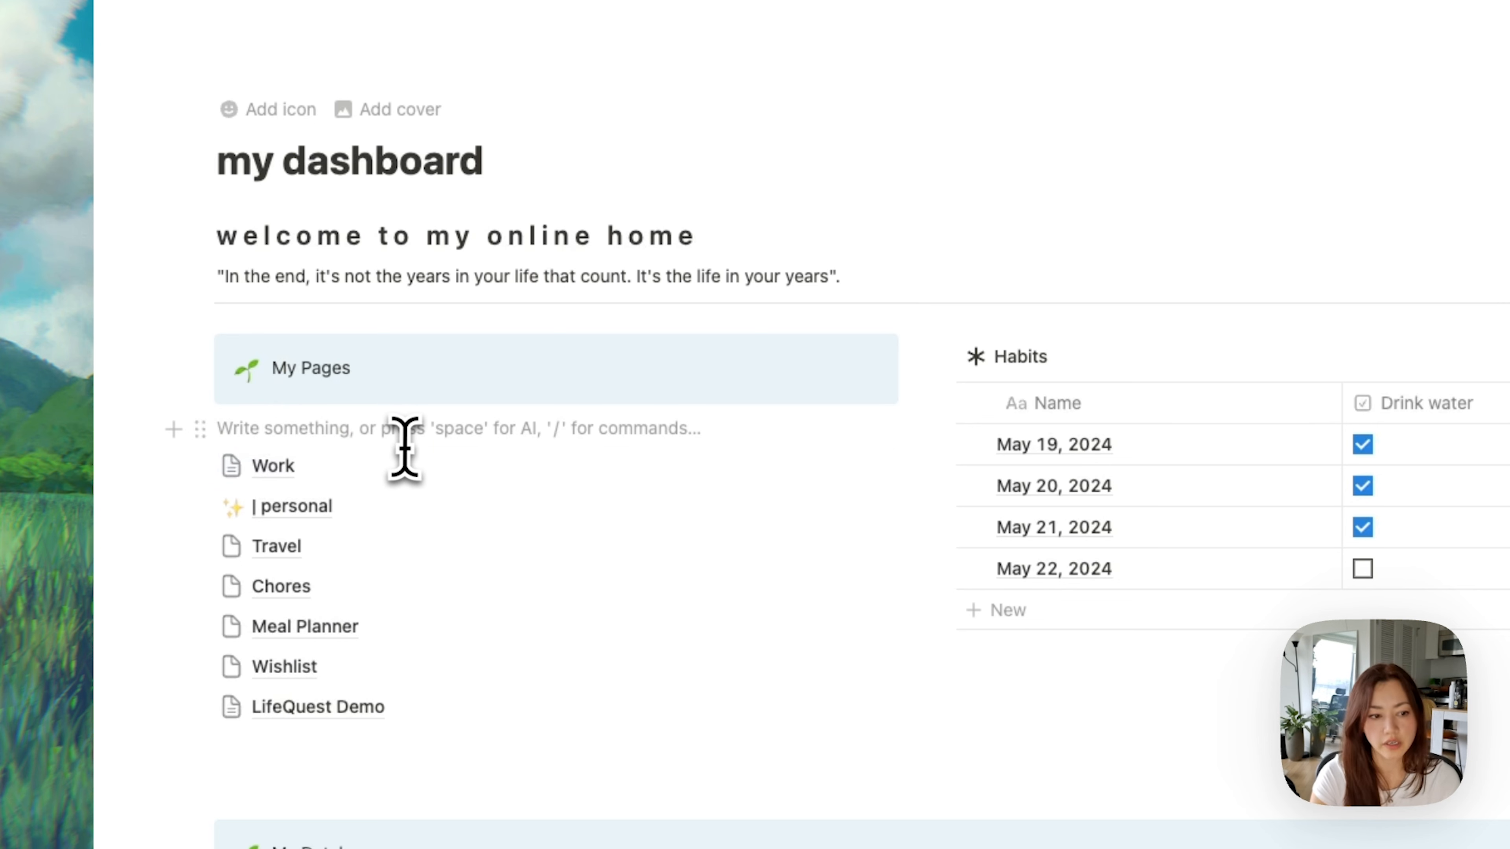
pyautogui.write('p')
pyautogui.press('BackSpace')
pyautogui.write('Work Dashboard')
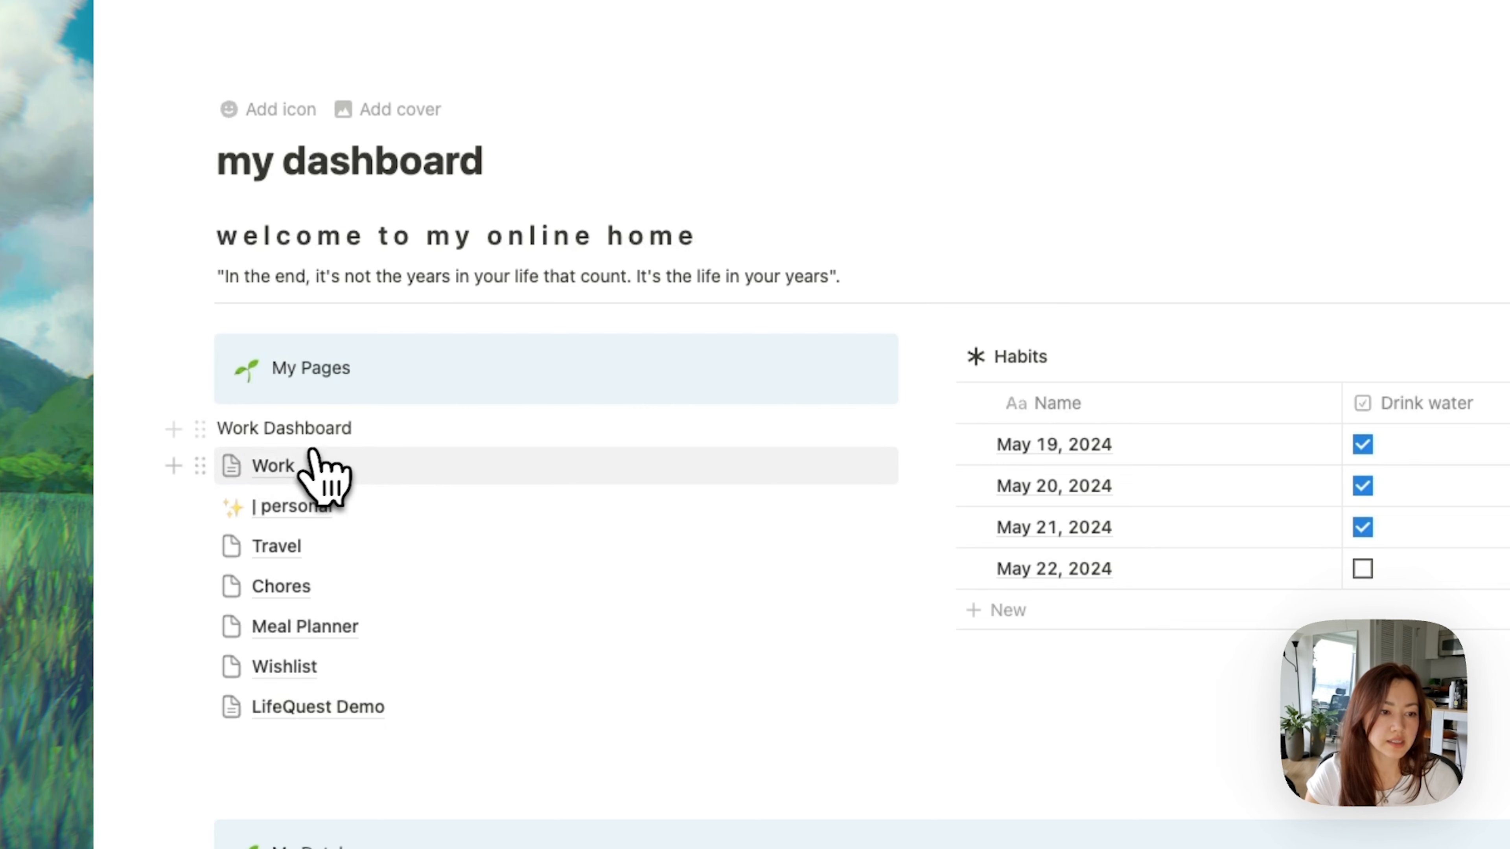
# Step: Link the "Work Dashboard" text to the Work page, test the link, and return to the dashboard
pyautogui.click(296, 467)
pyautogui.press('super+[')
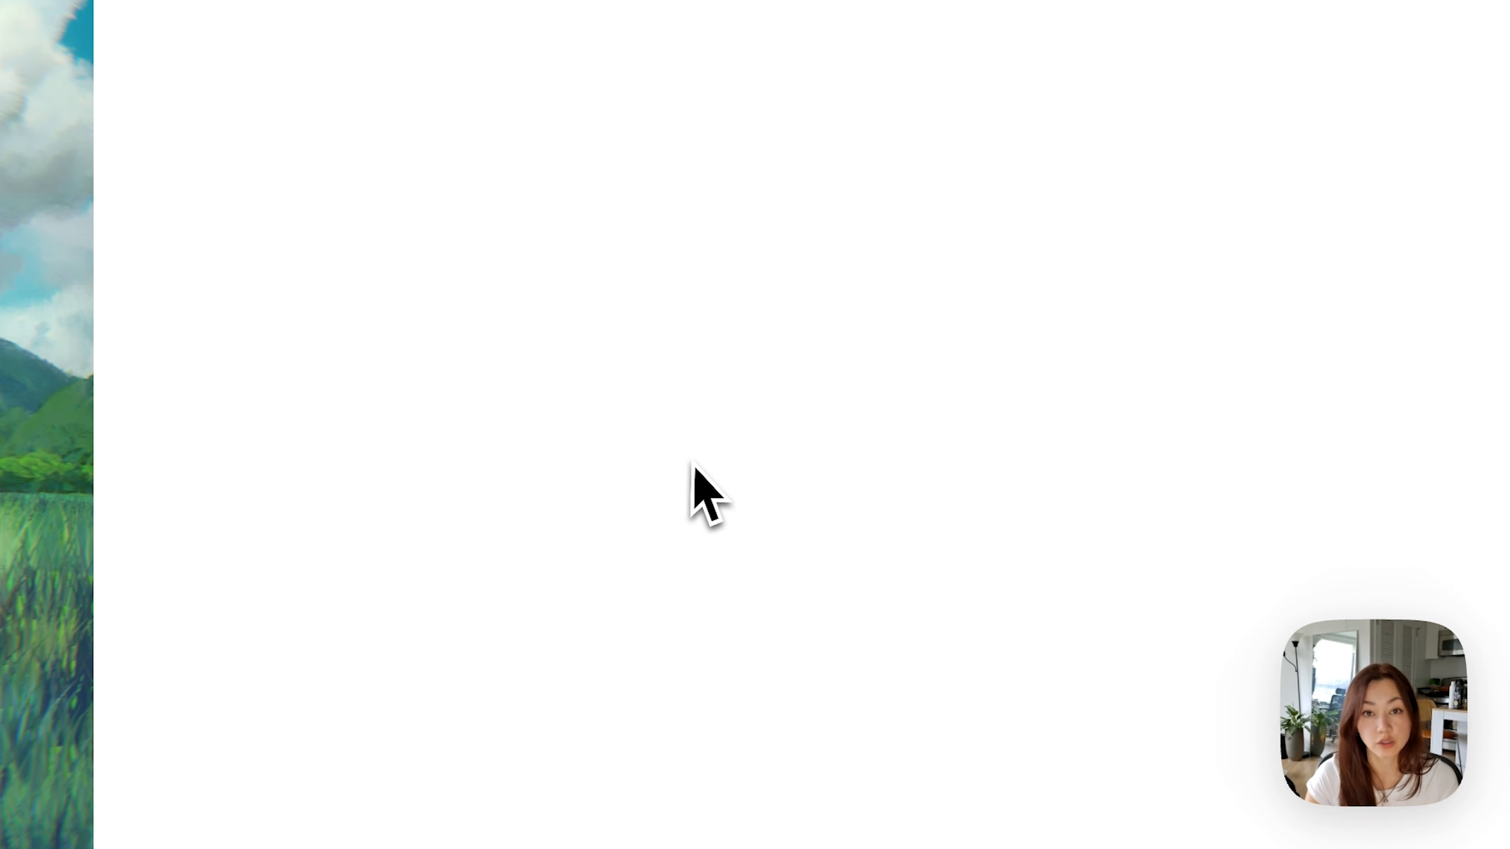
pyautogui.moveTo(351, 429); pyautogui.dragTo(221, 427)
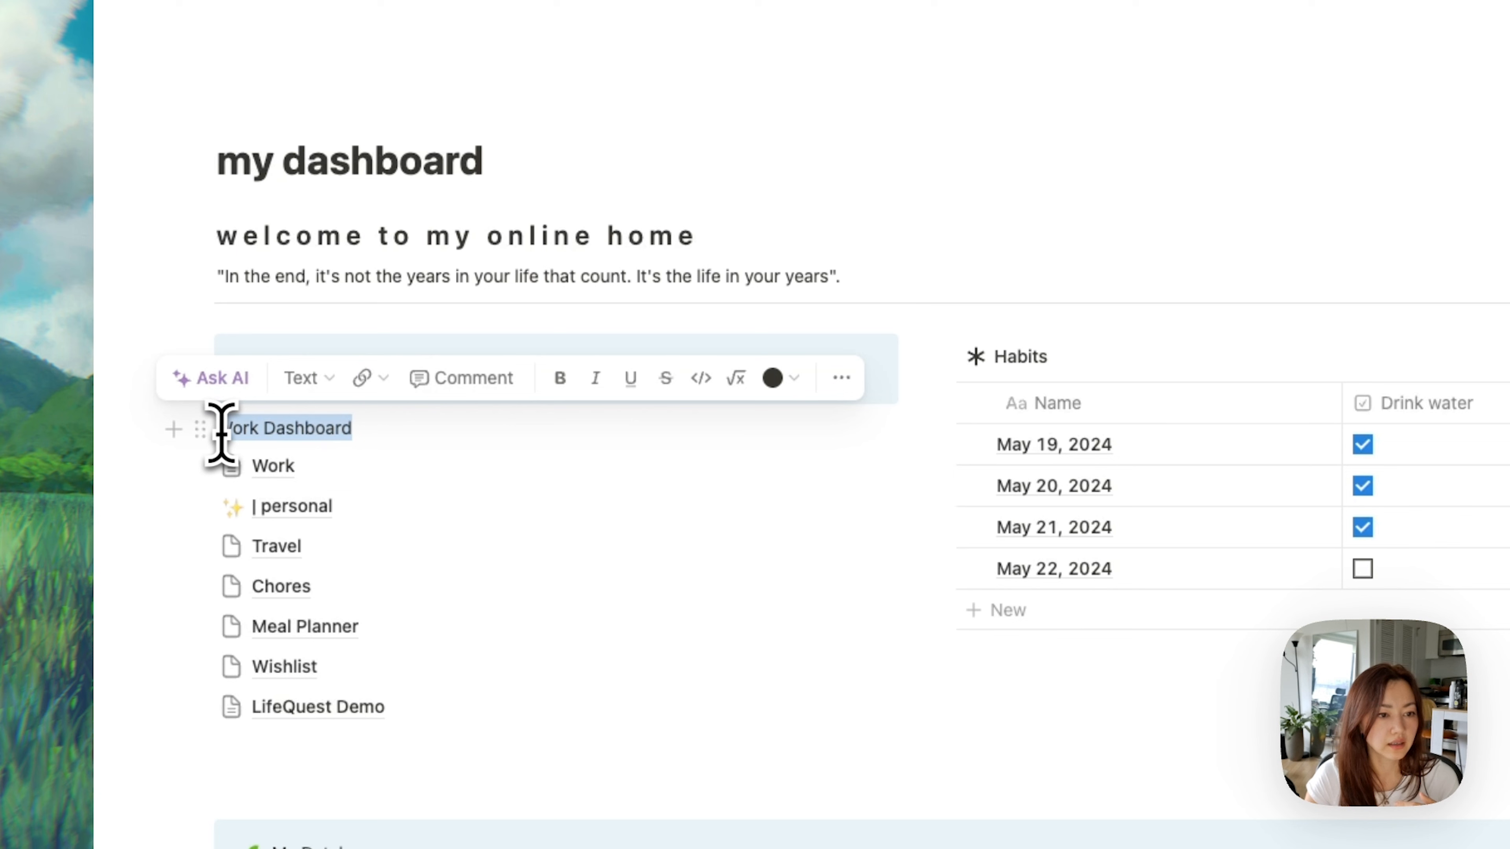
pyautogui.click(364, 379)
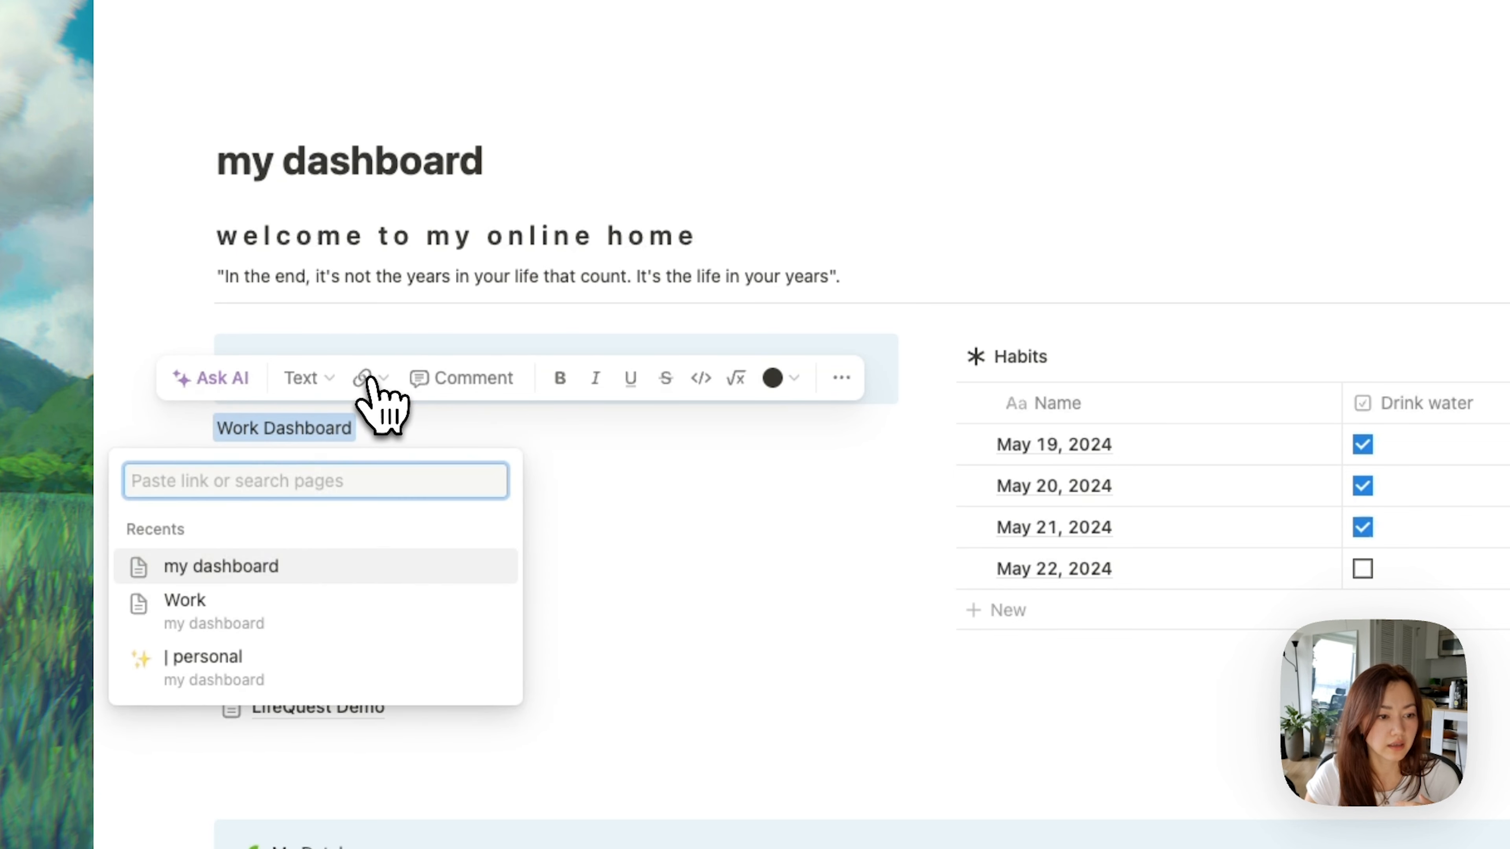
pyautogui.click(334, 616)
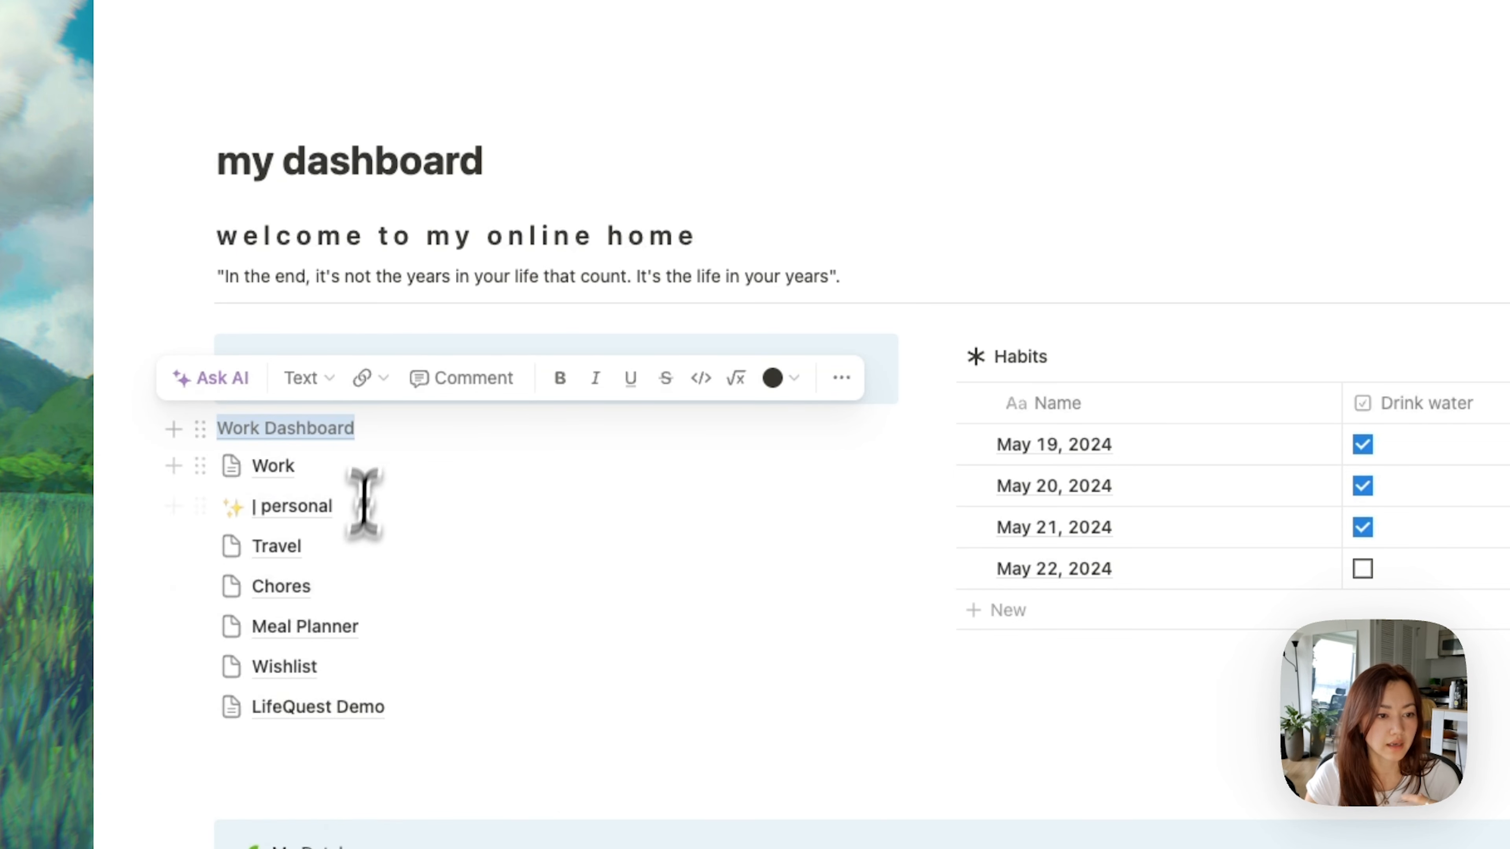
pyautogui.click(414, 428)
pyautogui.click(331, 432)
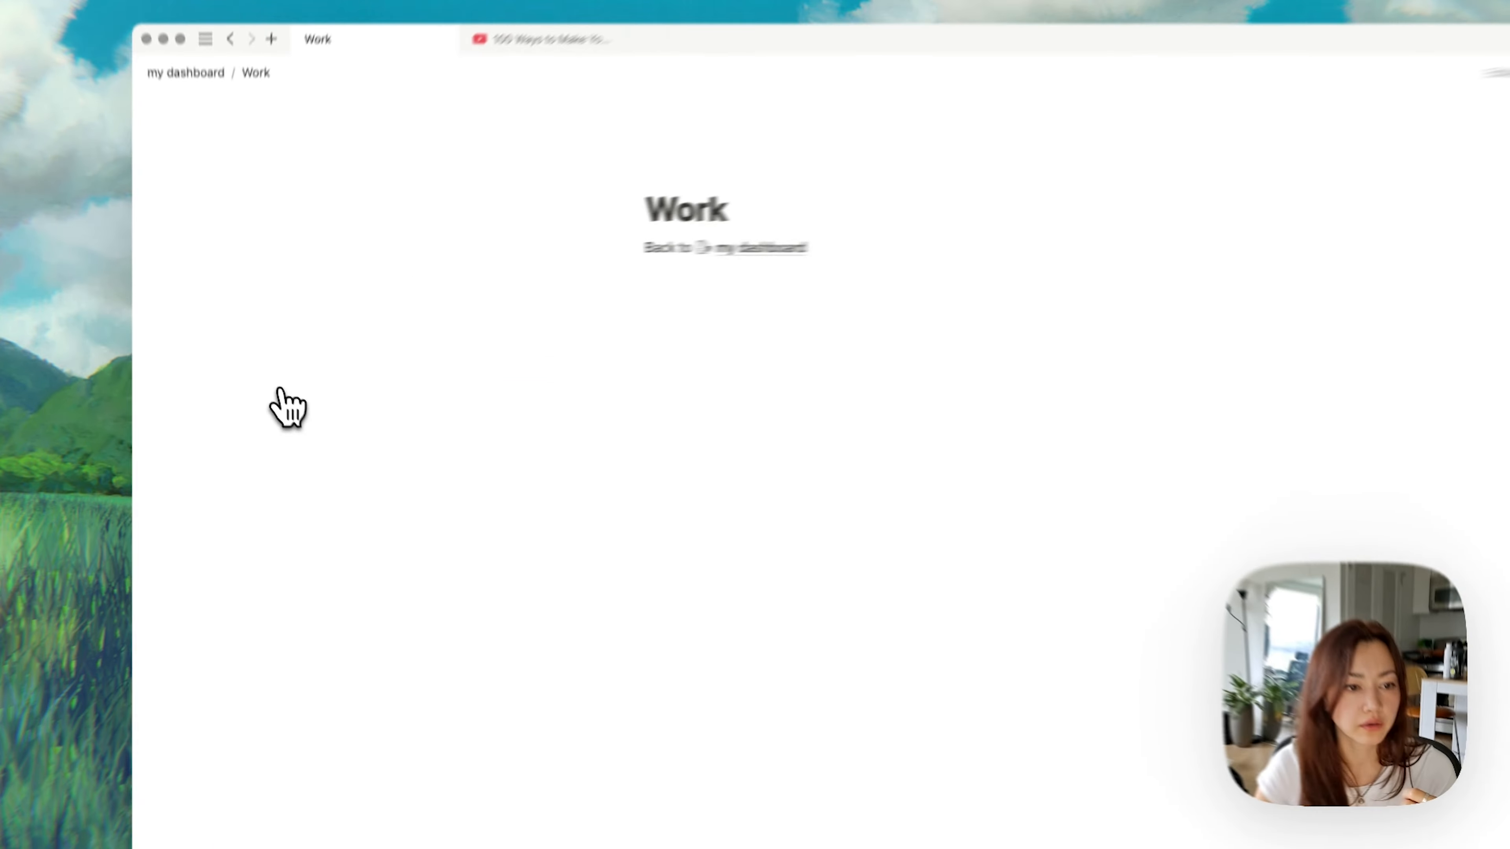
pyautogui.press('super+[')
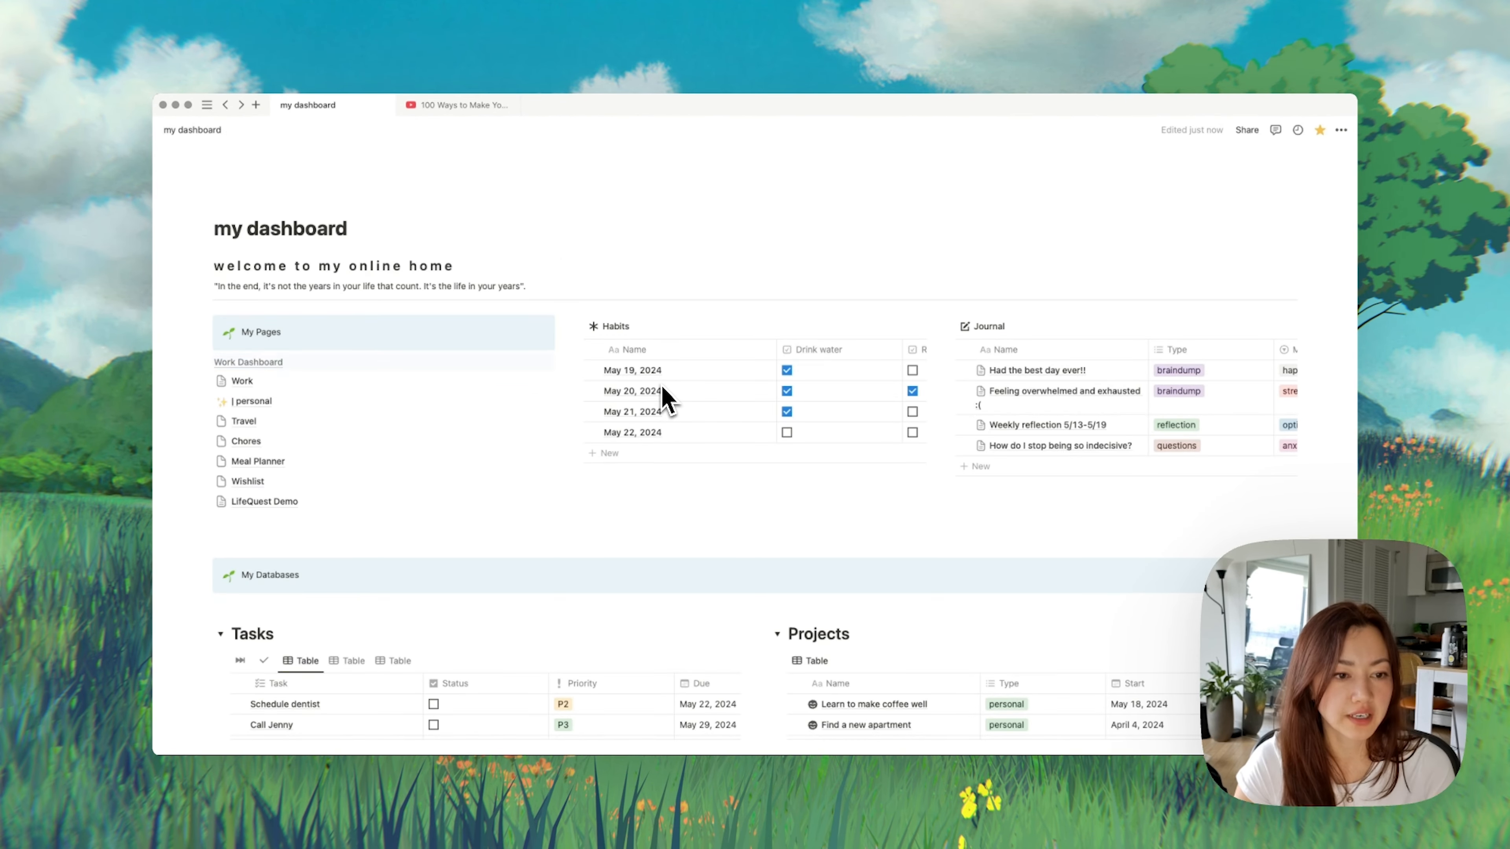
# Step: Insert a button block directly below the "My Pages" callout, above the linked "Work Dashboard" text
pyautogui.click(318, 337)
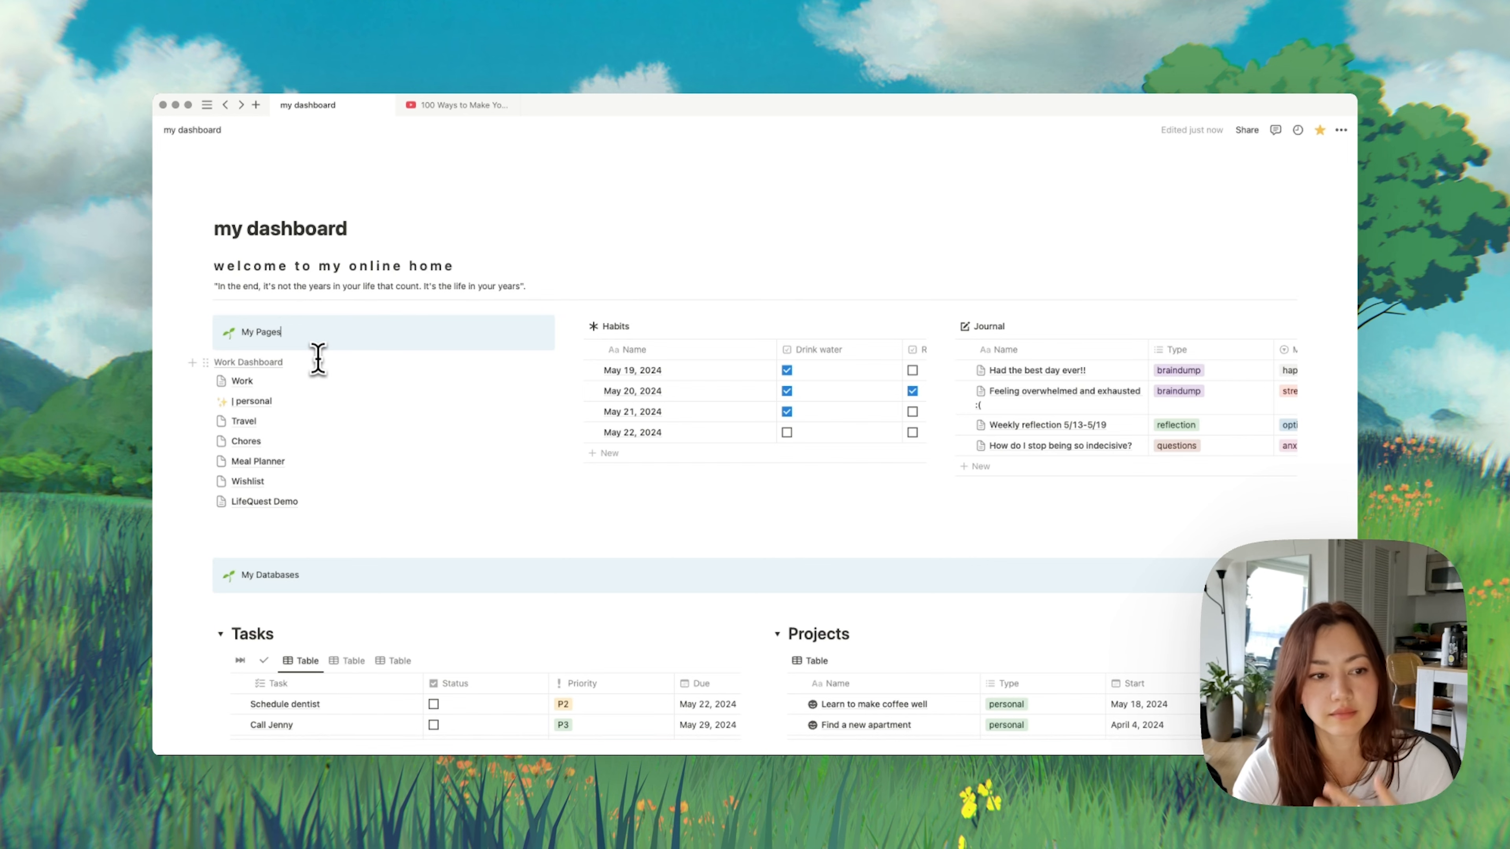
pyautogui.click(315, 357)
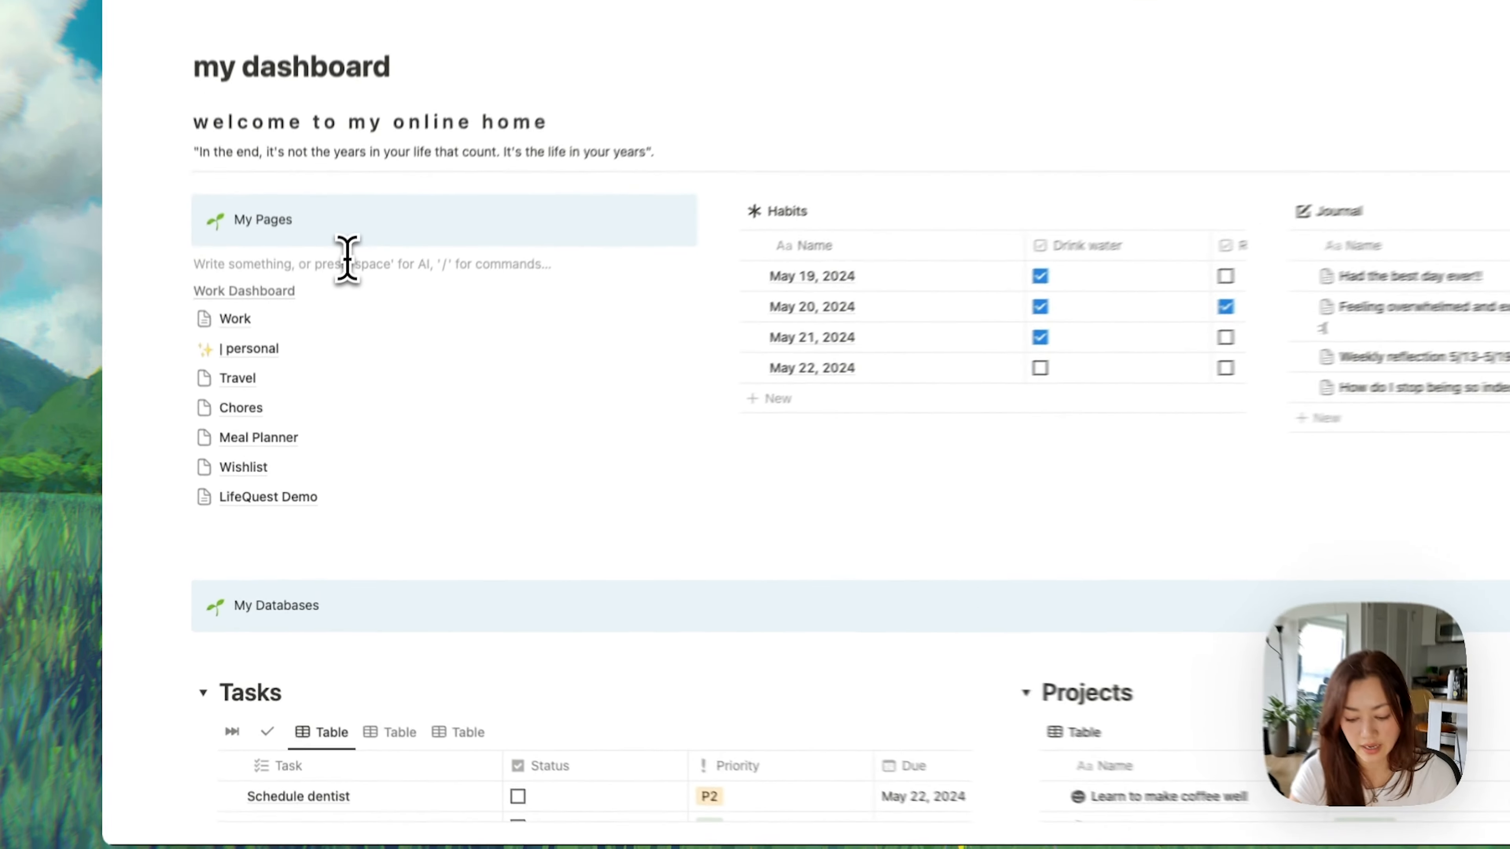
pyautogui.write('/')
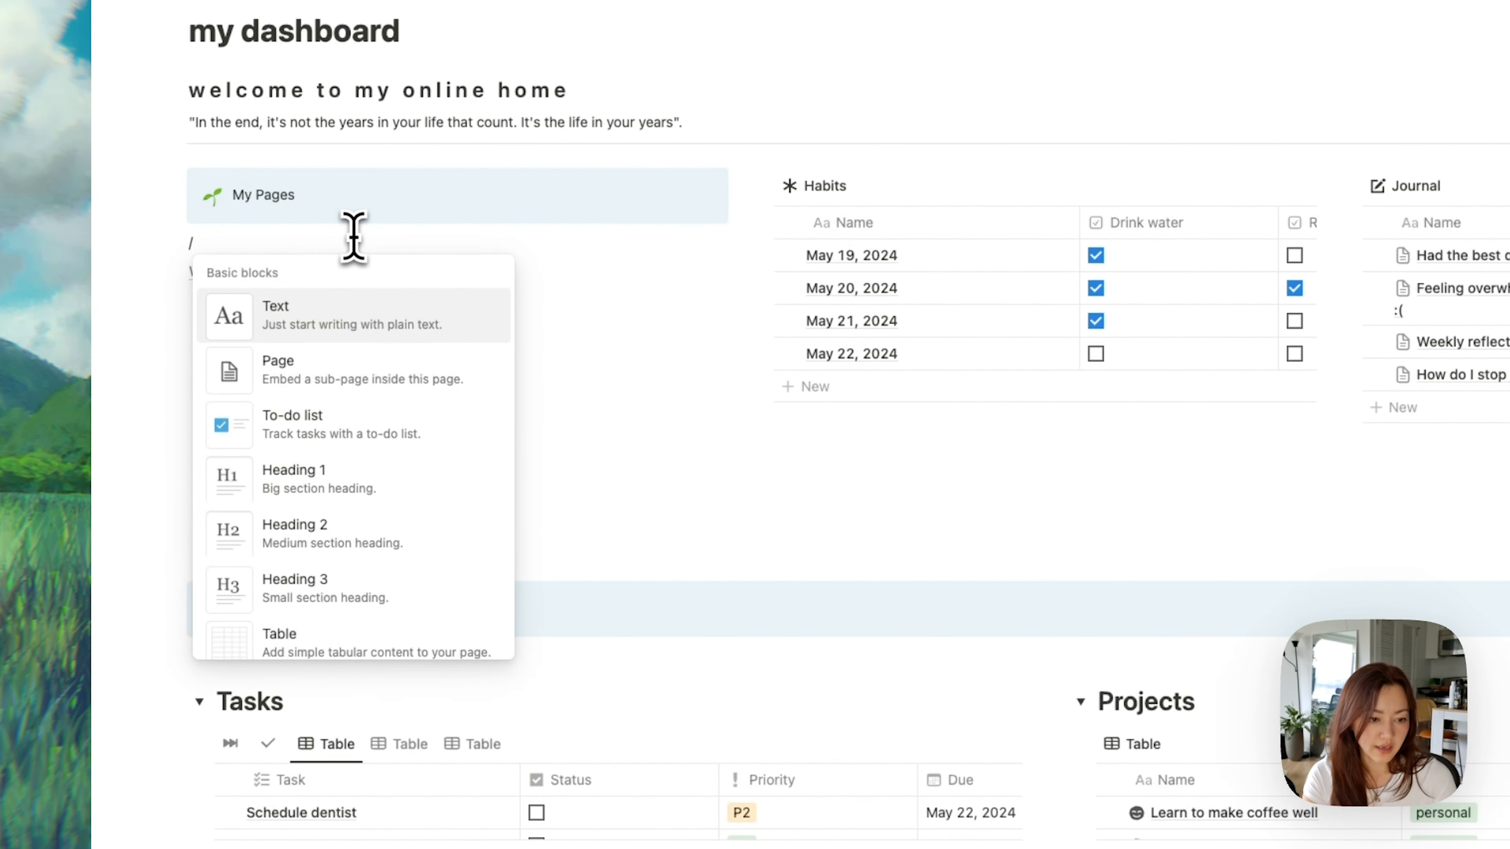
pyautogui.write('butt')
pyautogui.press('Return')
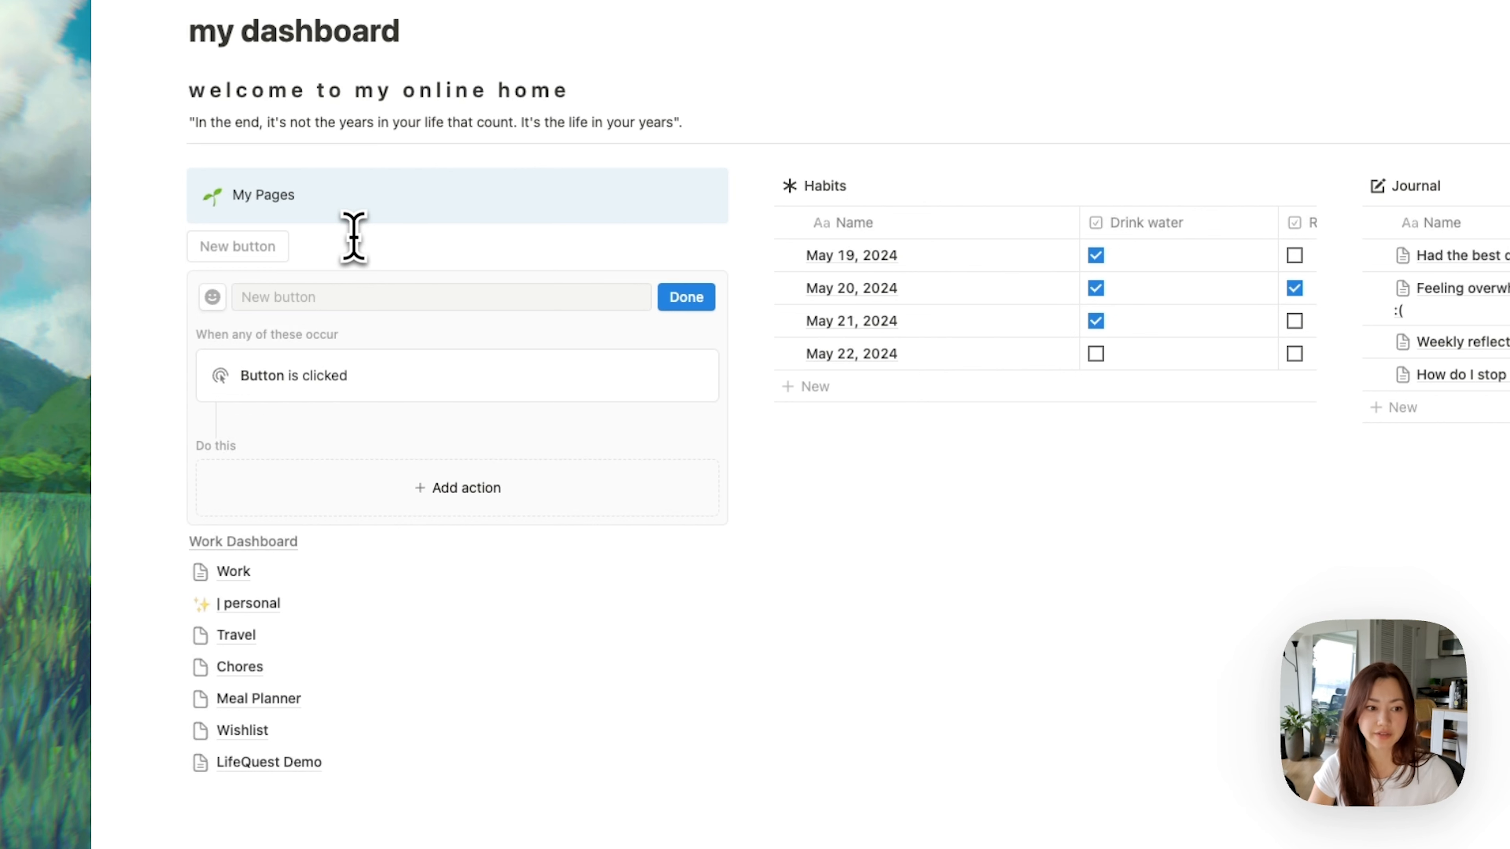
# Step: Name the new button "Work Dashboard" and give it the purple briefcase icon
pyautogui.click(456, 306)
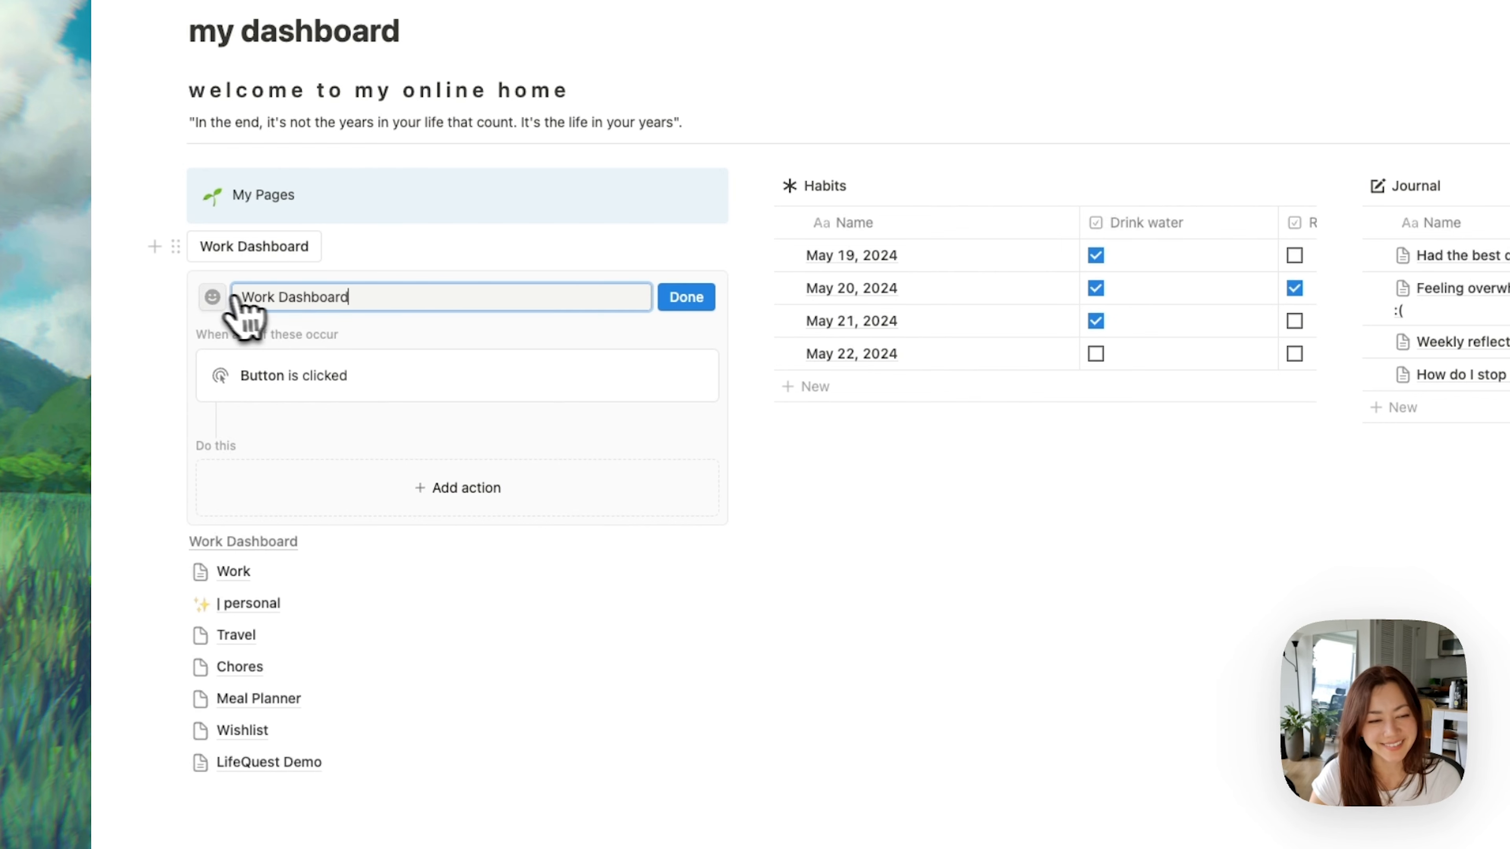
pyautogui.click(213, 297)
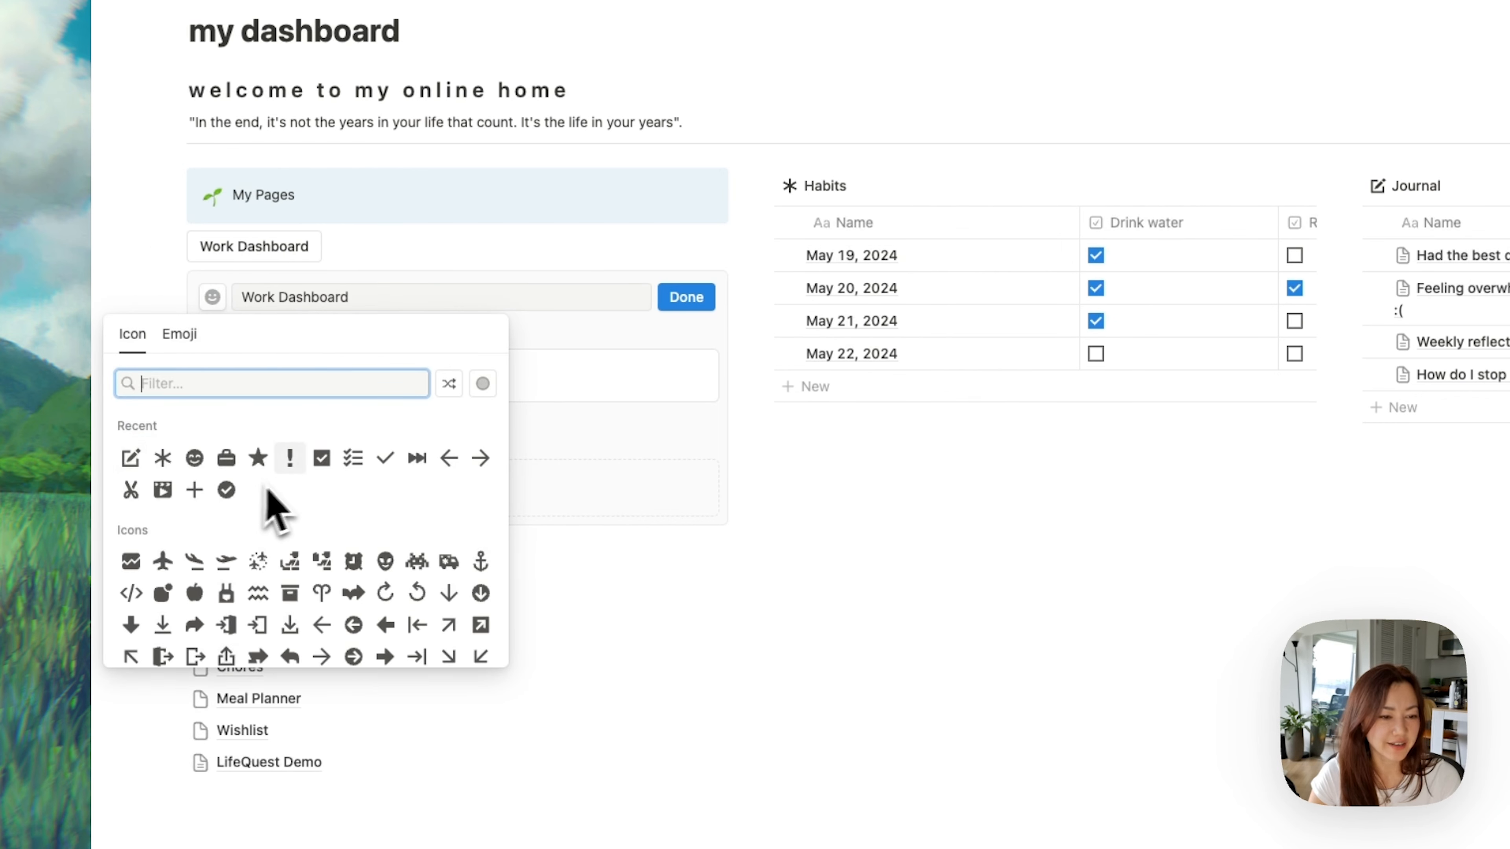
pyautogui.click(225, 459)
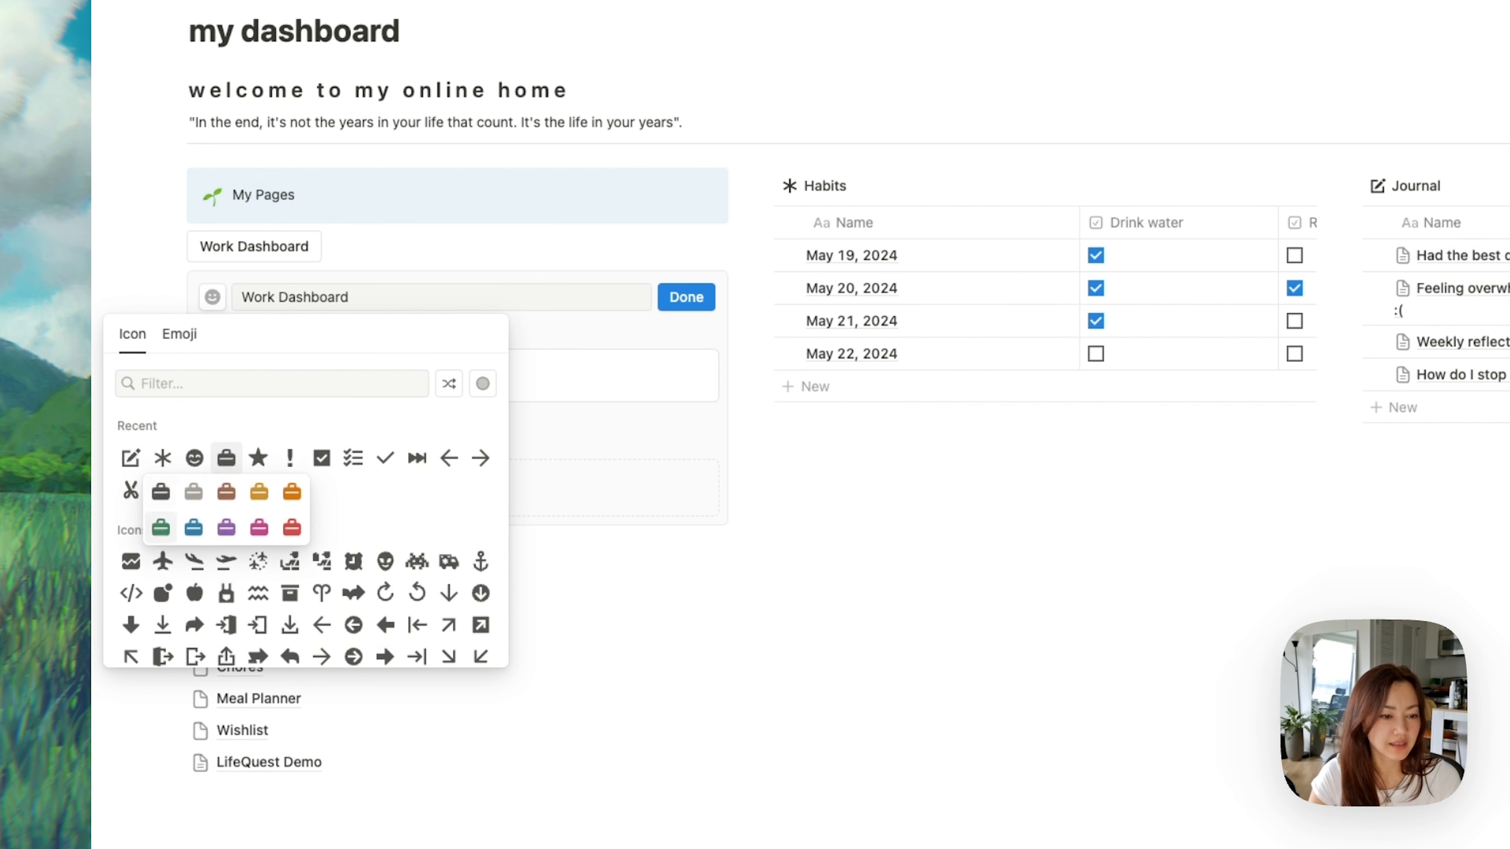
pyautogui.click(226, 527)
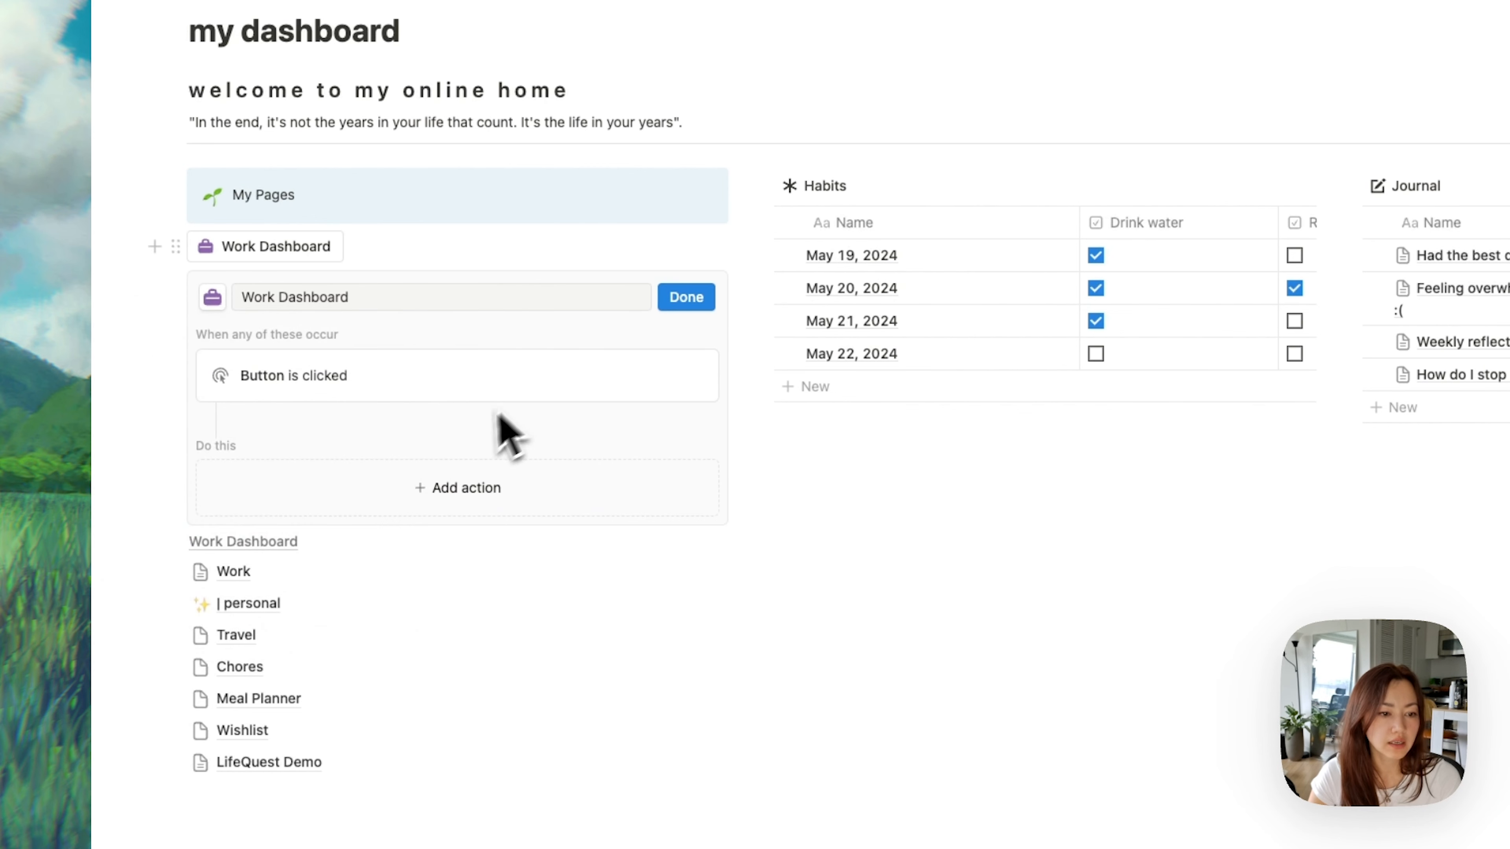
# Step: Make the Work Dashboard button open the Work page as a full page, save it, test it, and return to the dashboard
pyautogui.click(457, 503)
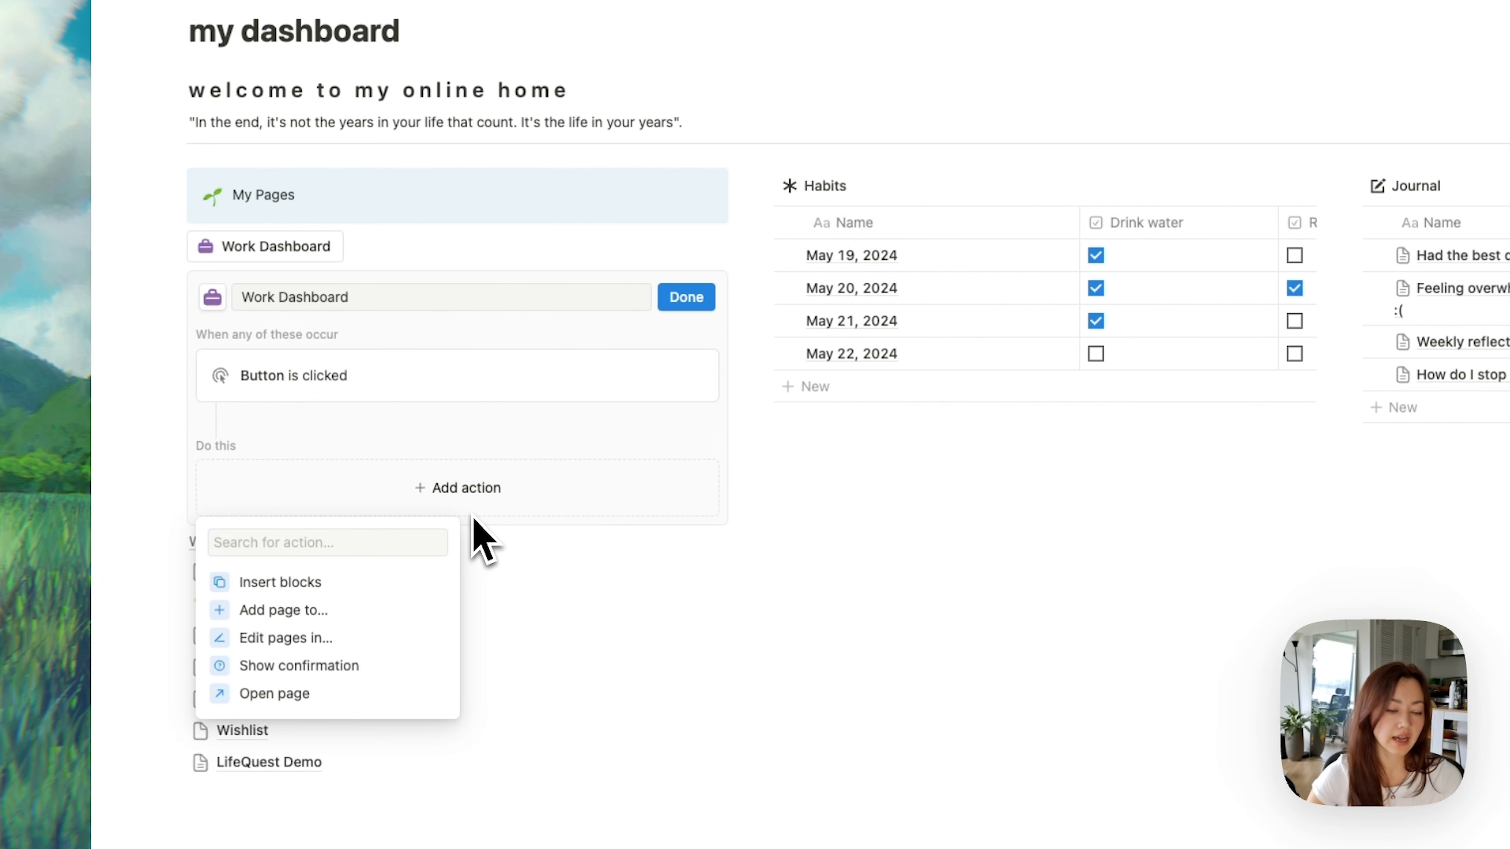
pyautogui.click(376, 693)
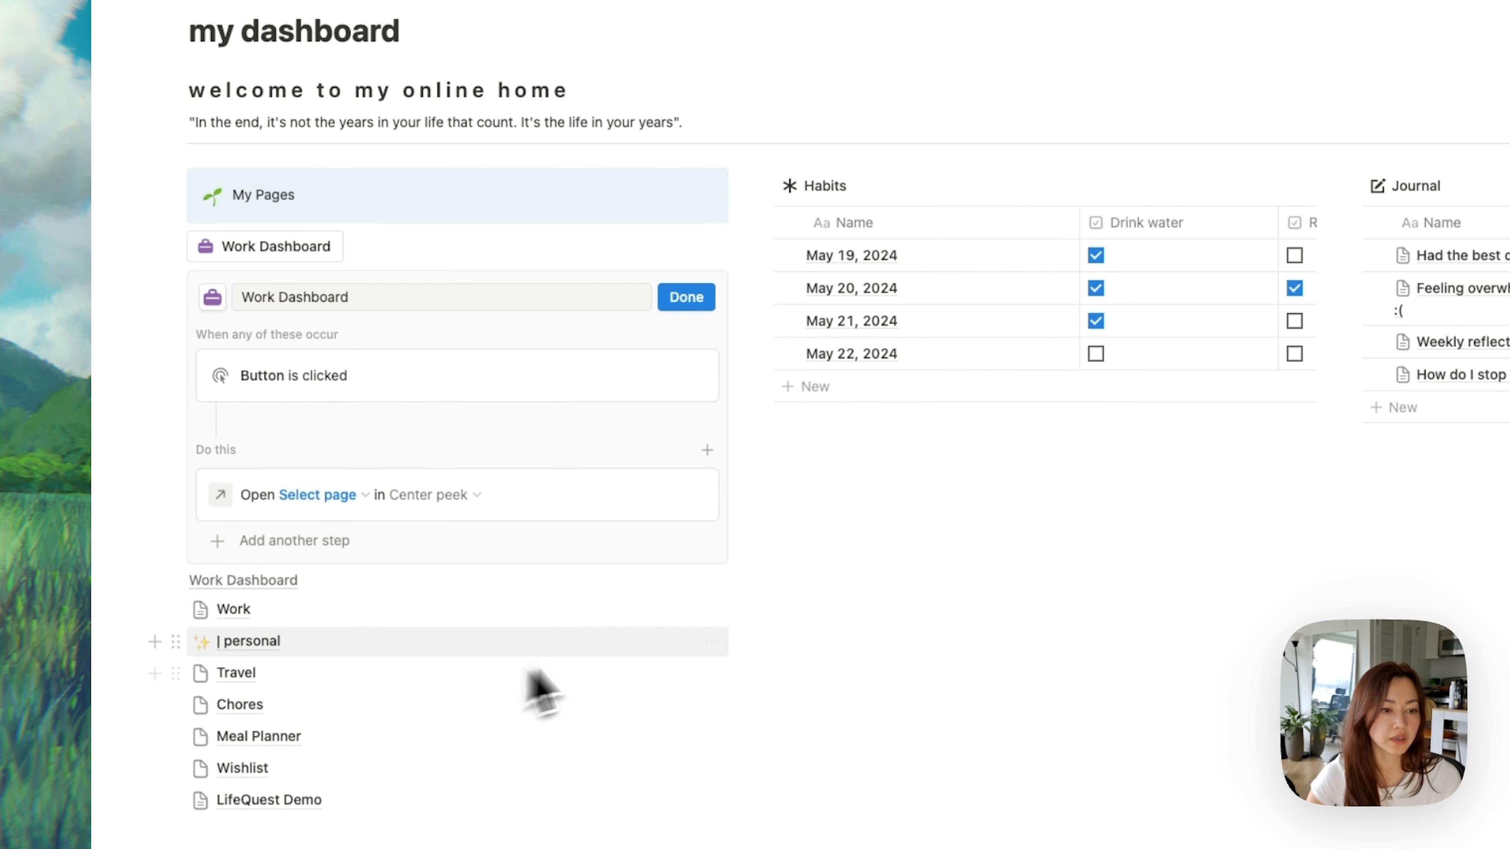
pyautogui.click(350, 500)
pyautogui.write('work')
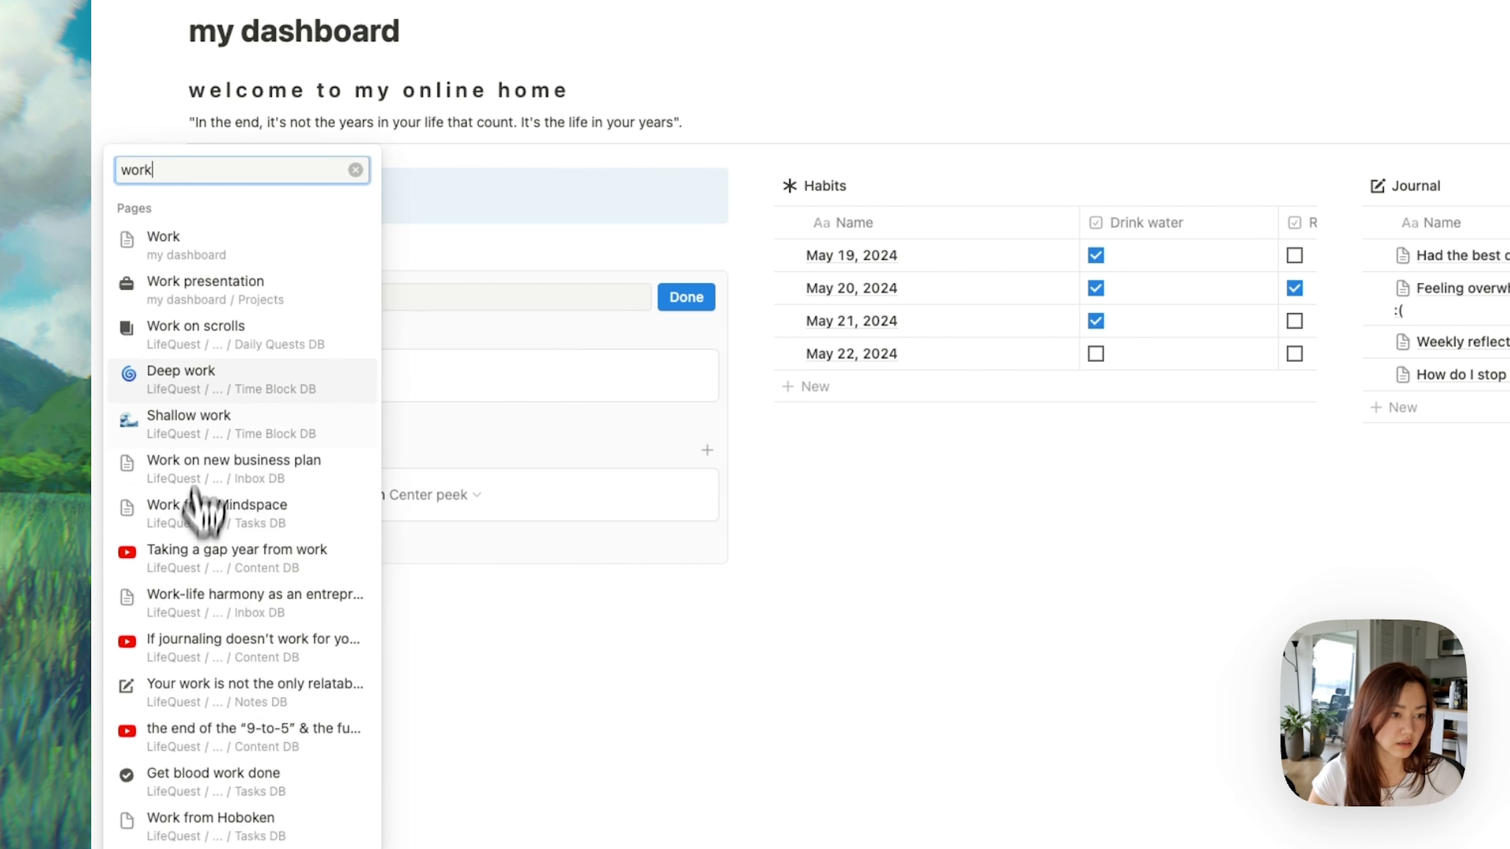
pyautogui.click(217, 241)
pyautogui.click(411, 497)
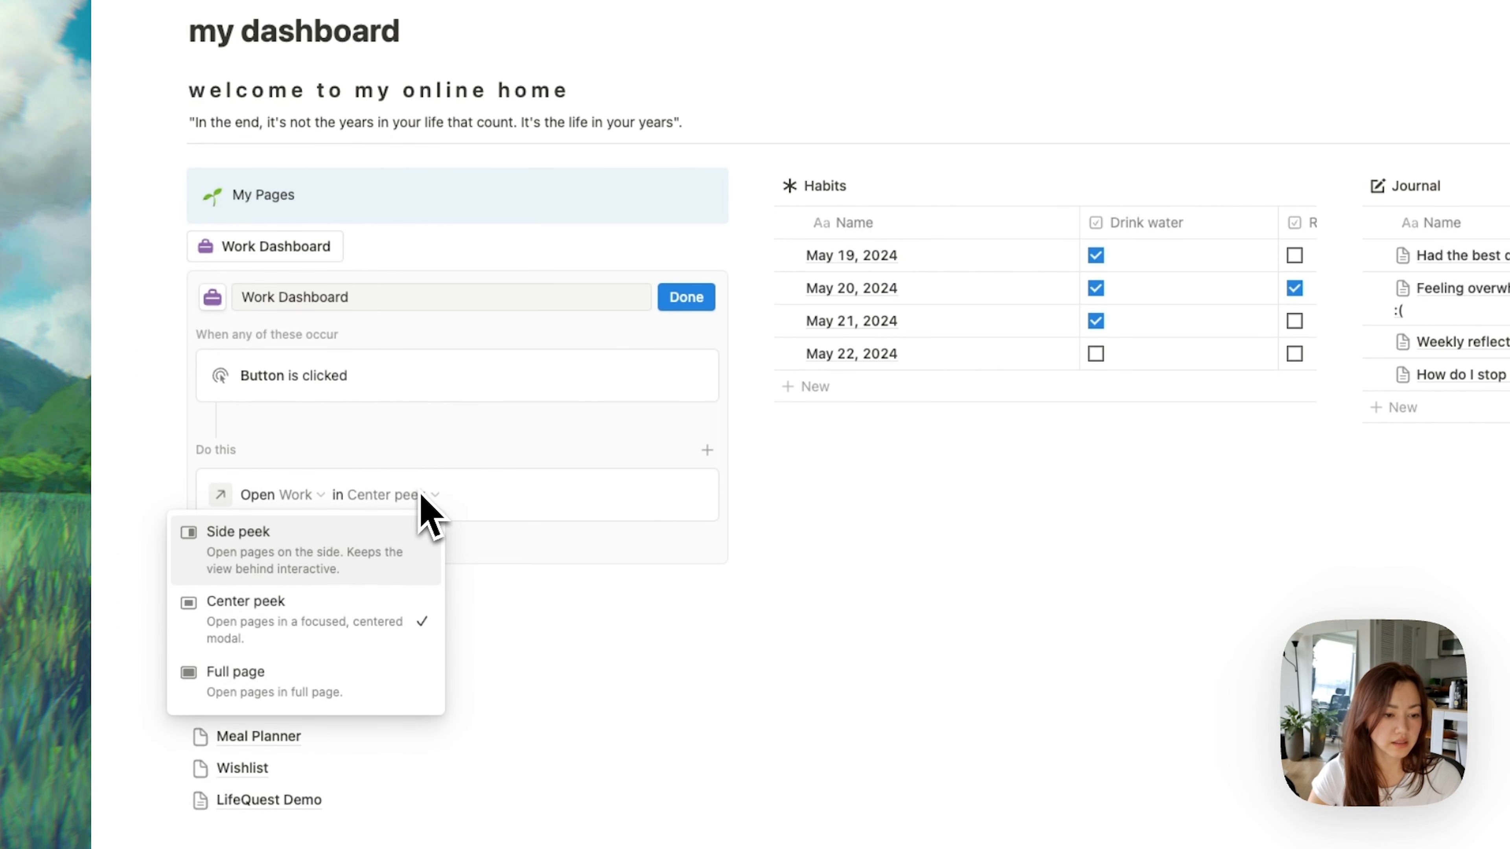
pyautogui.click(375, 670)
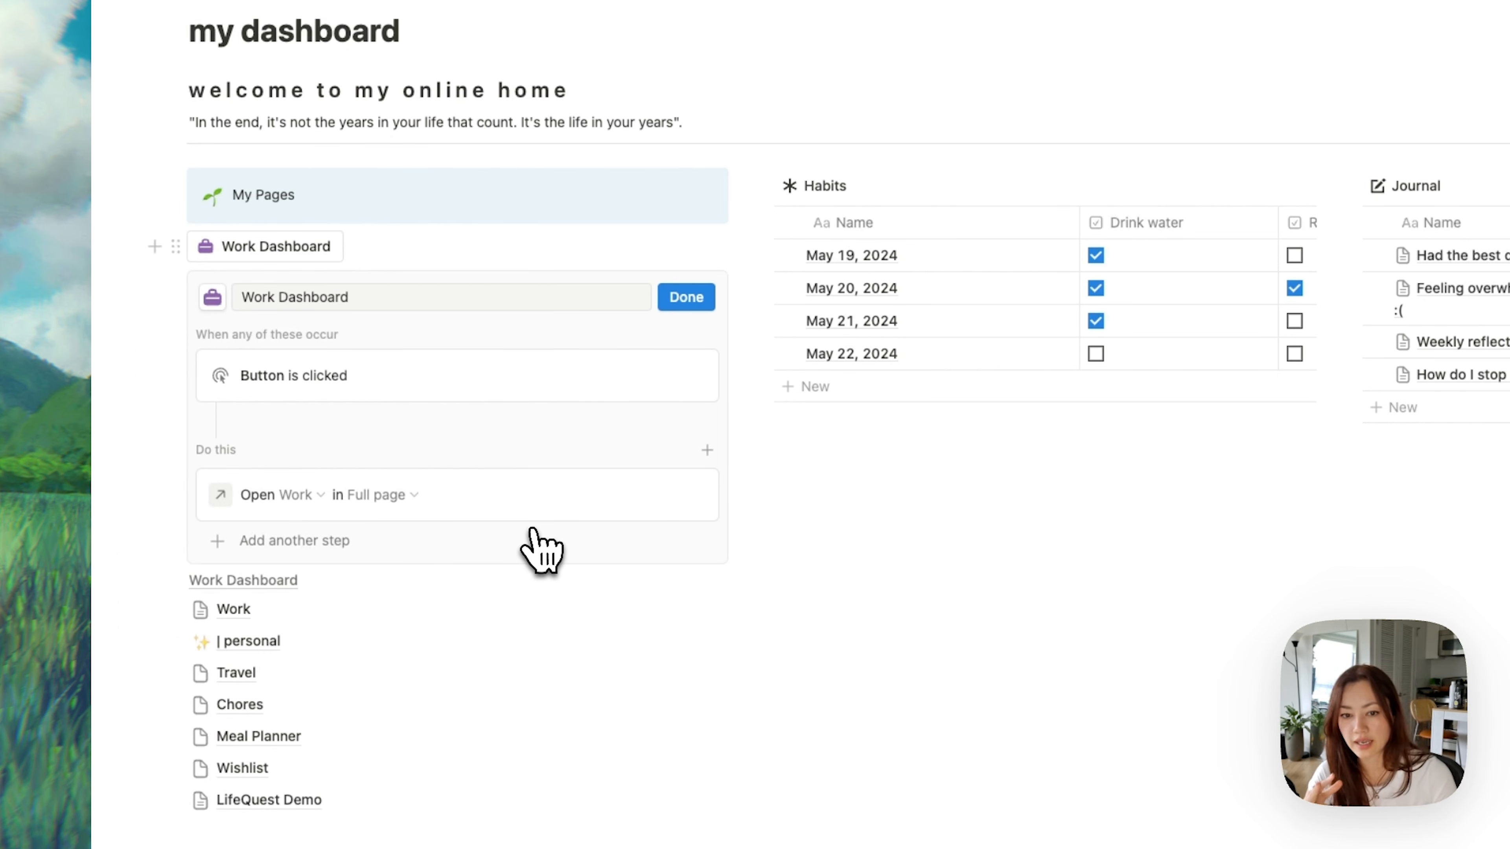
pyautogui.click(686, 297)
pyautogui.click(294, 250)
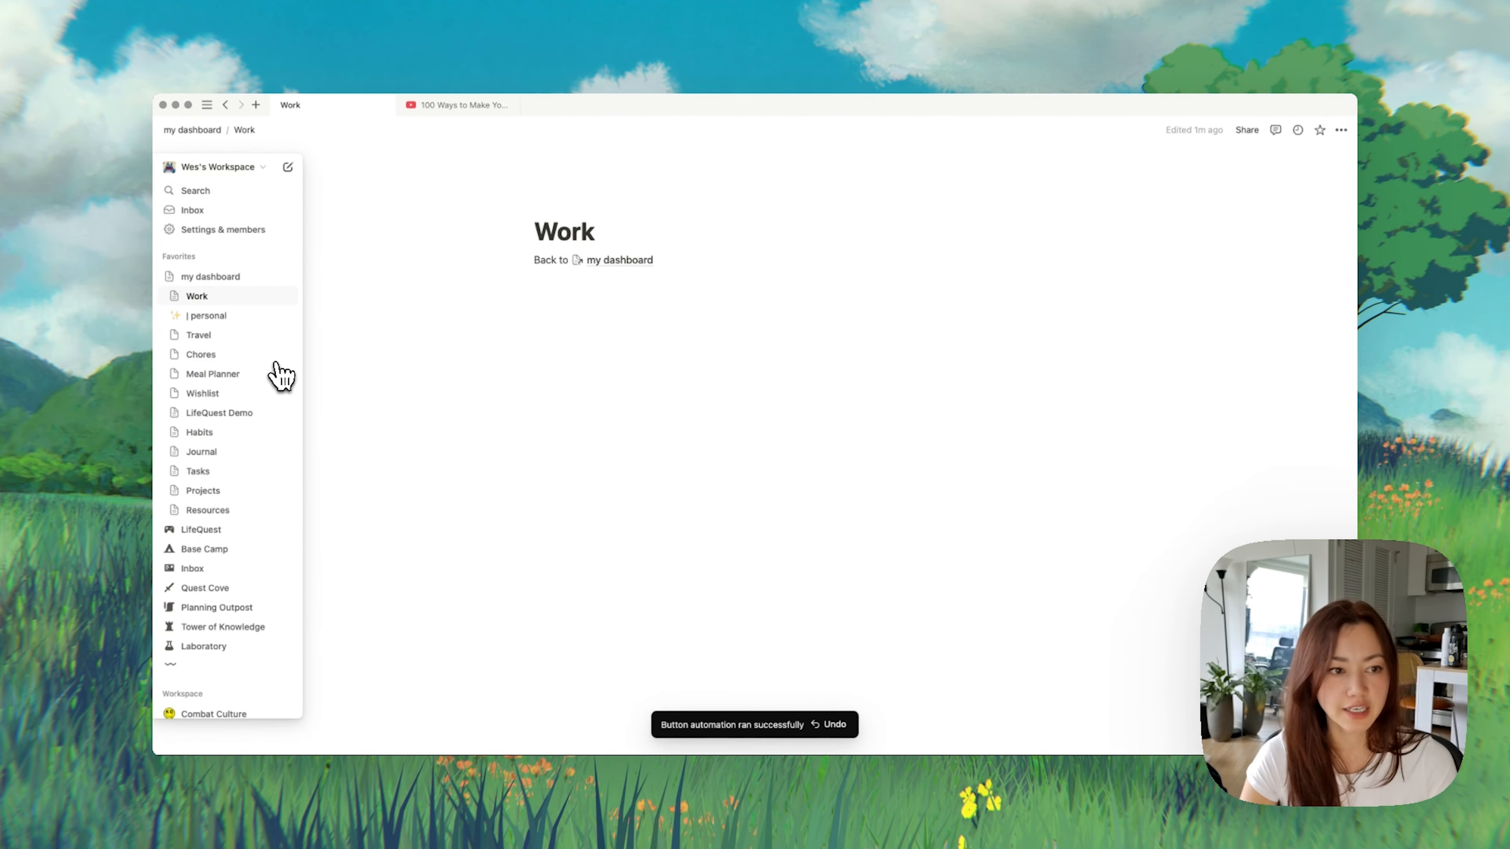
pyautogui.press('super+[')
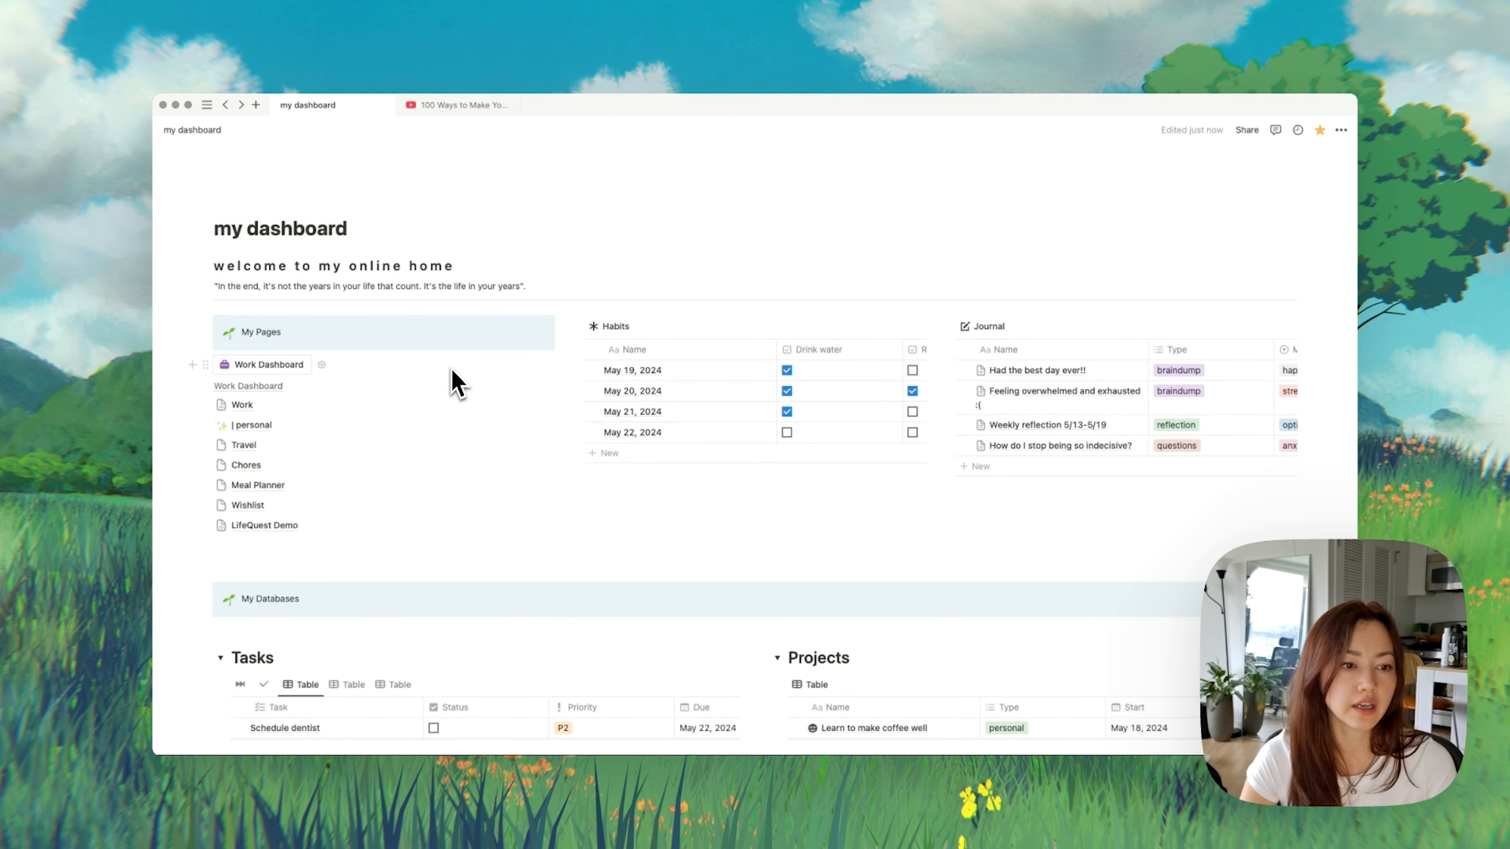
# Step: Delete the linked "Work Dashboard" text line, rename the personal page "Personal", and return to the dashboard
pyautogui.click(206, 386)
pyautogui.press('Delete')
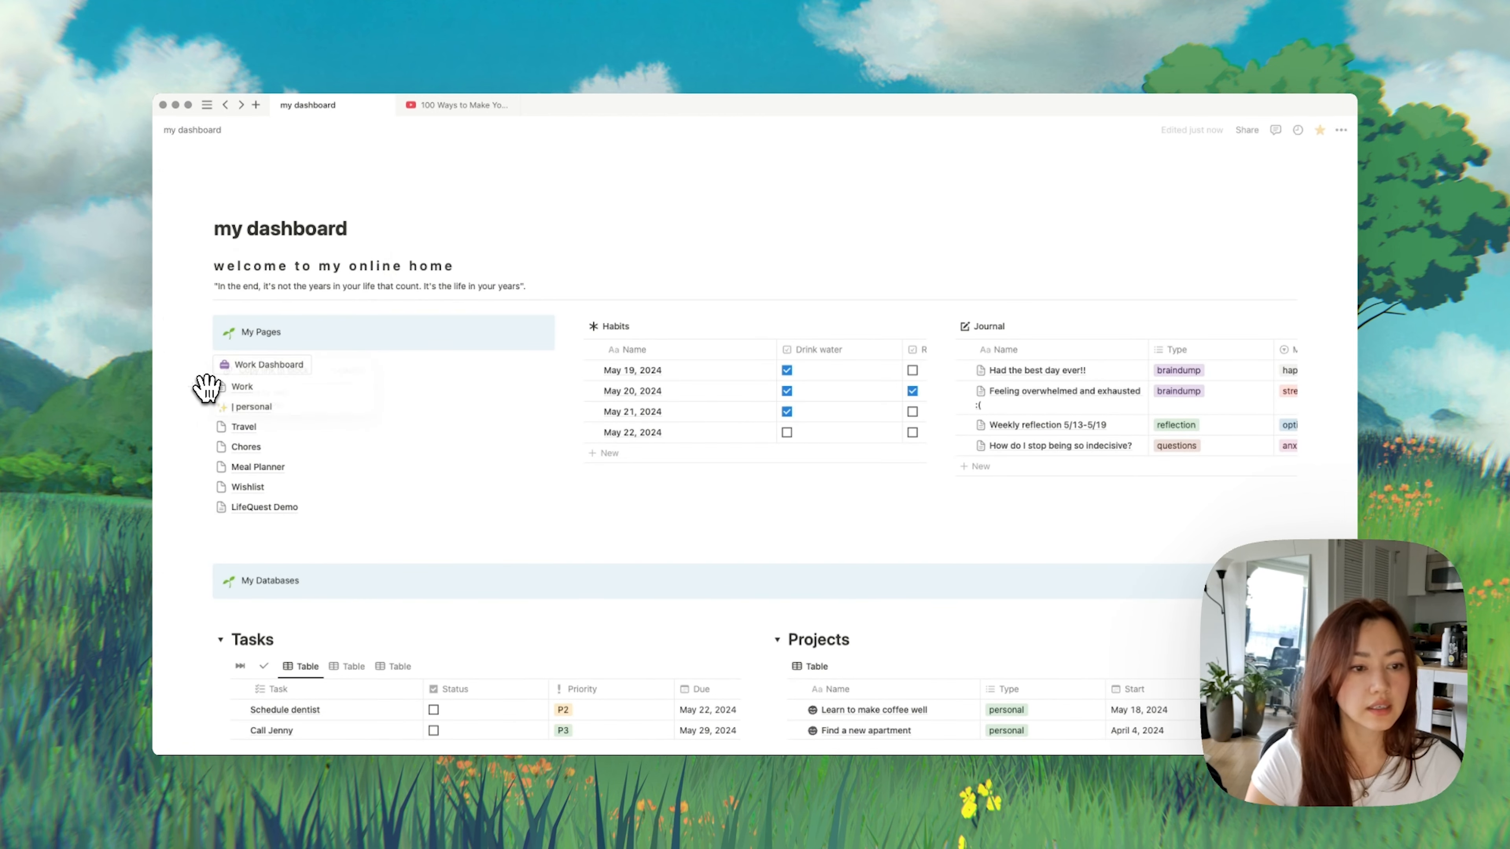
pyautogui.click(244, 404)
pyautogui.moveTo(560, 296); pyautogui.dragTo(524, 298)
pyautogui.write('Personal')
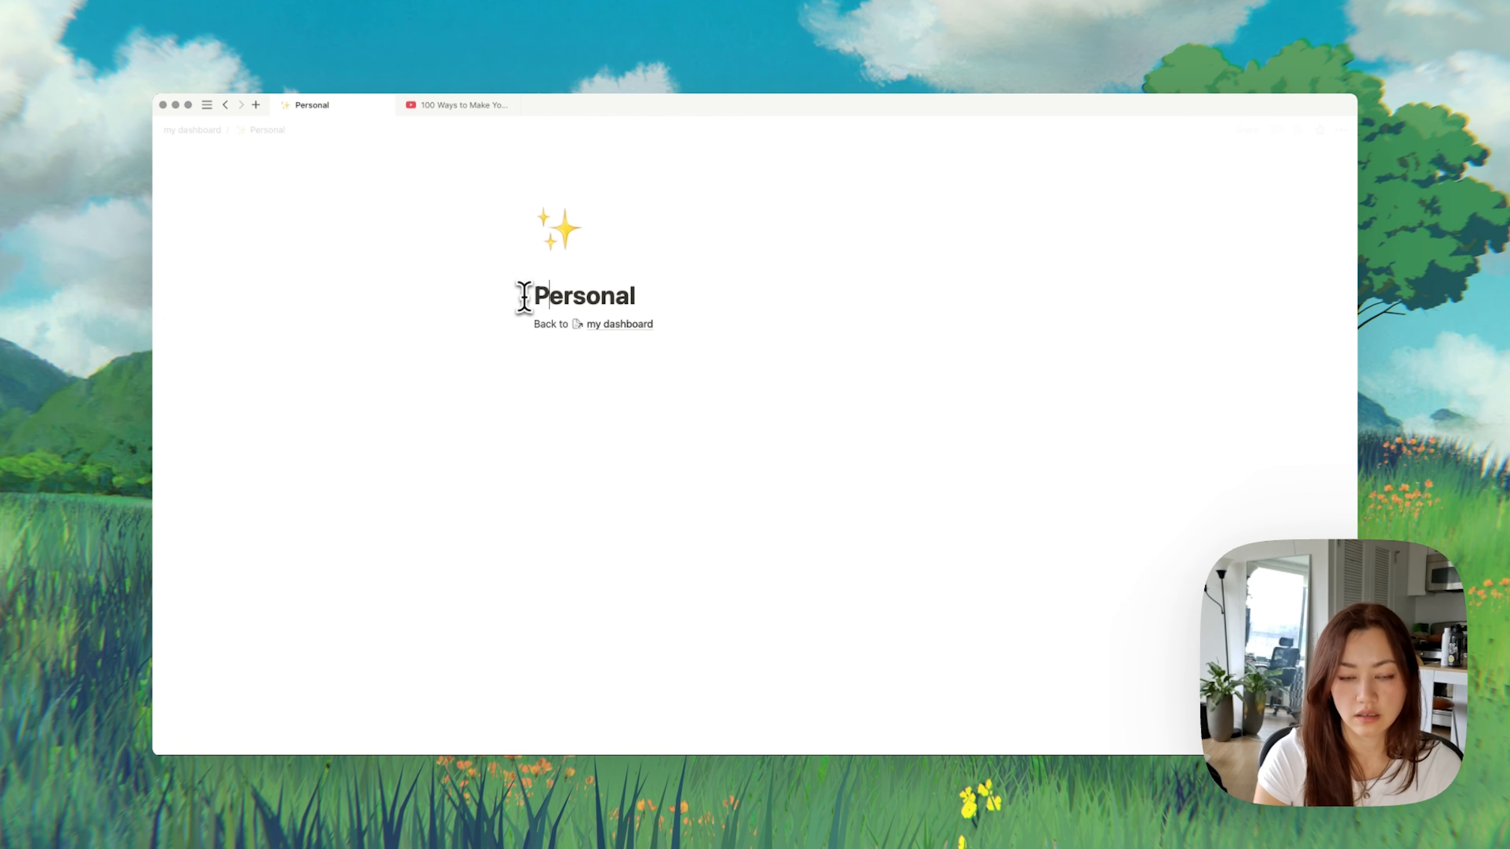
pyautogui.press('super+[')
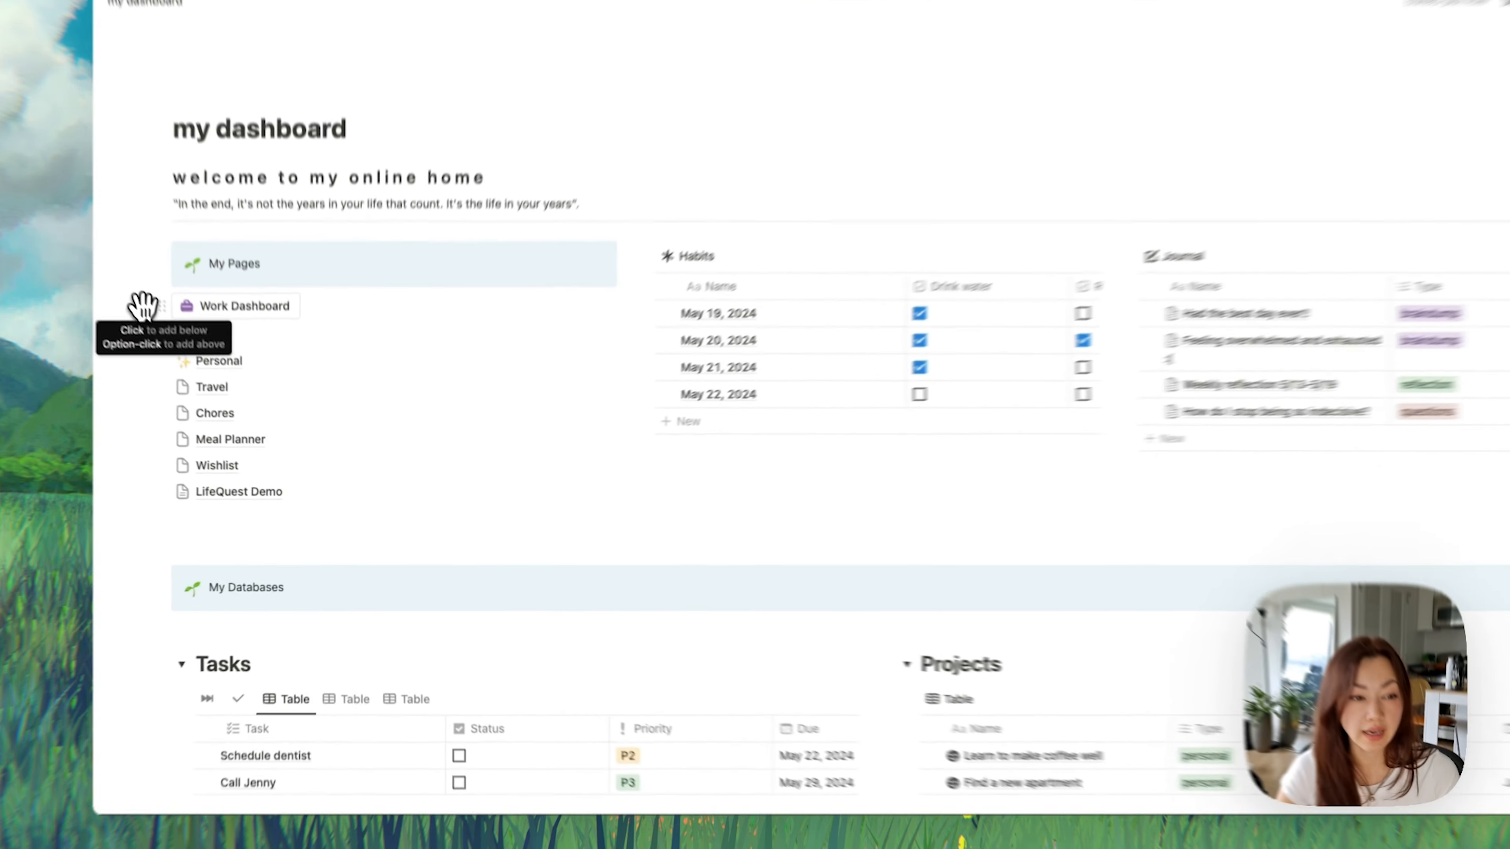
# Step: Insert another button block directly below the Work Dashboard button
pyautogui.click(190, 364)
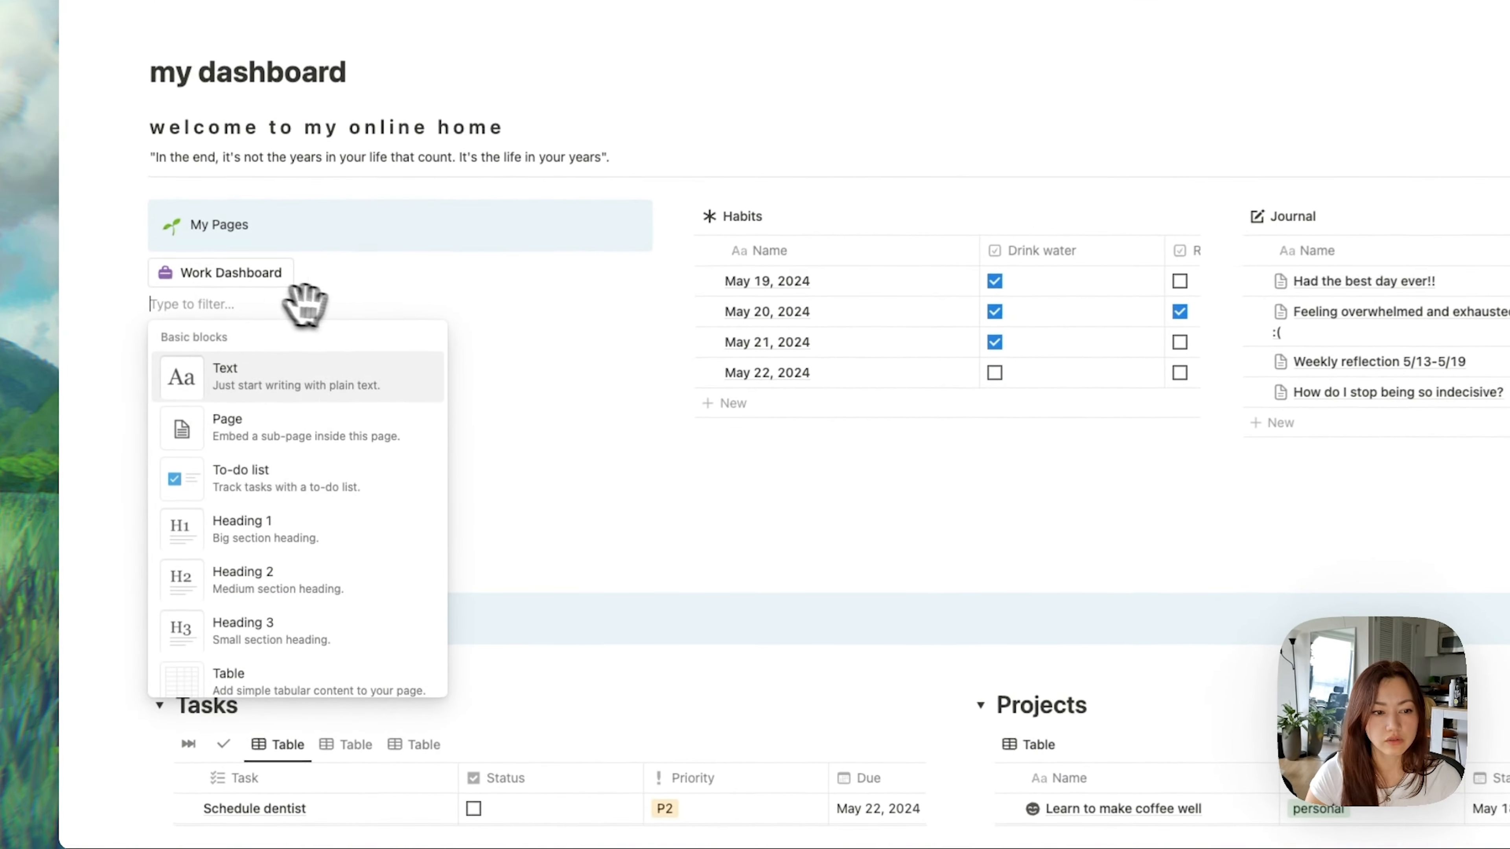
pyautogui.write('butt')
pyautogui.press('Return')
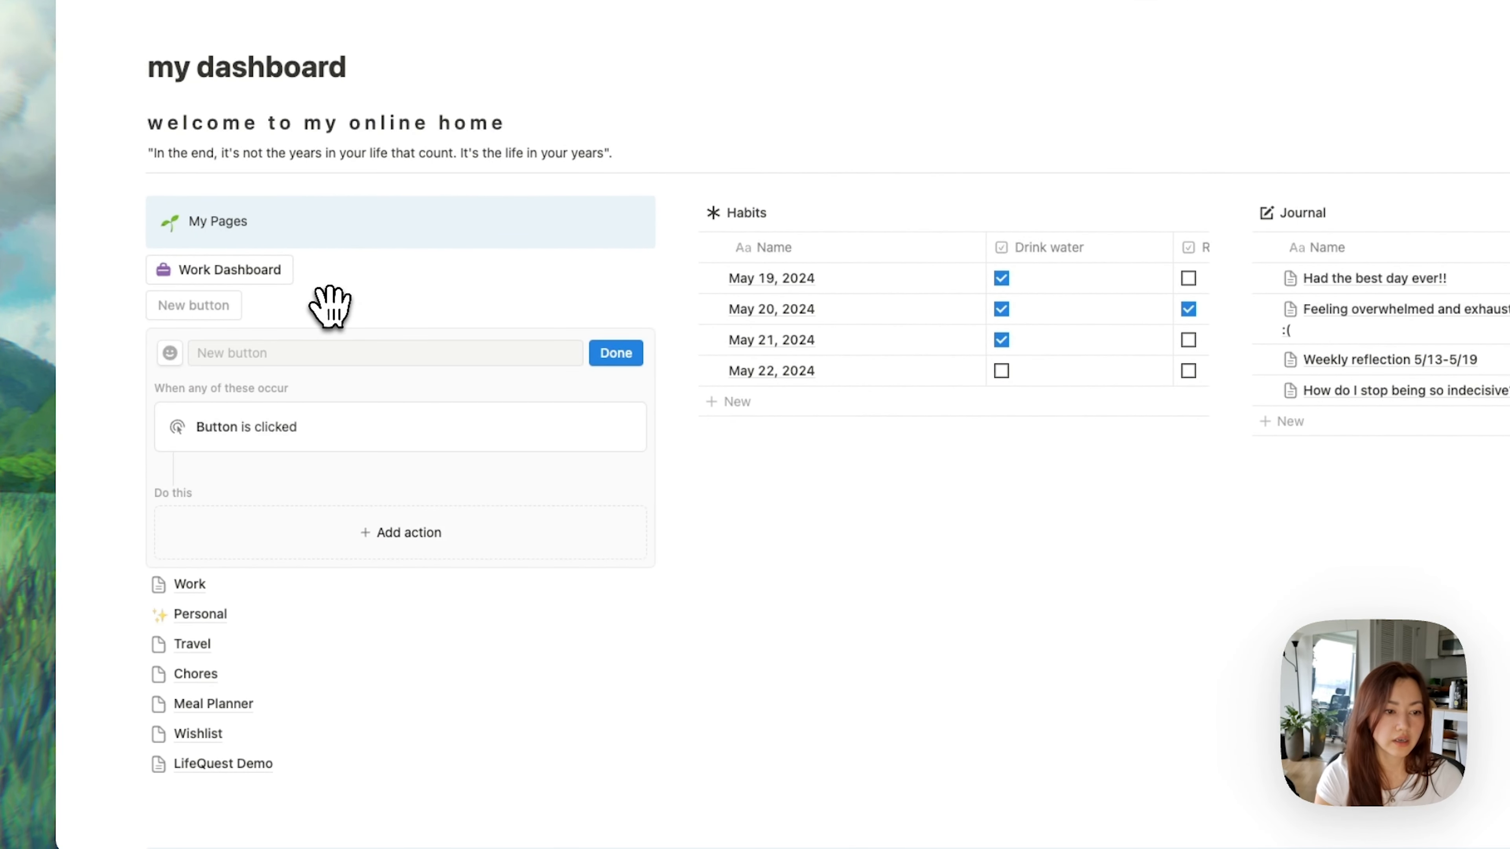
# Step: Name the second button "New Task for Today" and give it a colored checkmark icon
pyautogui.click(239, 354)
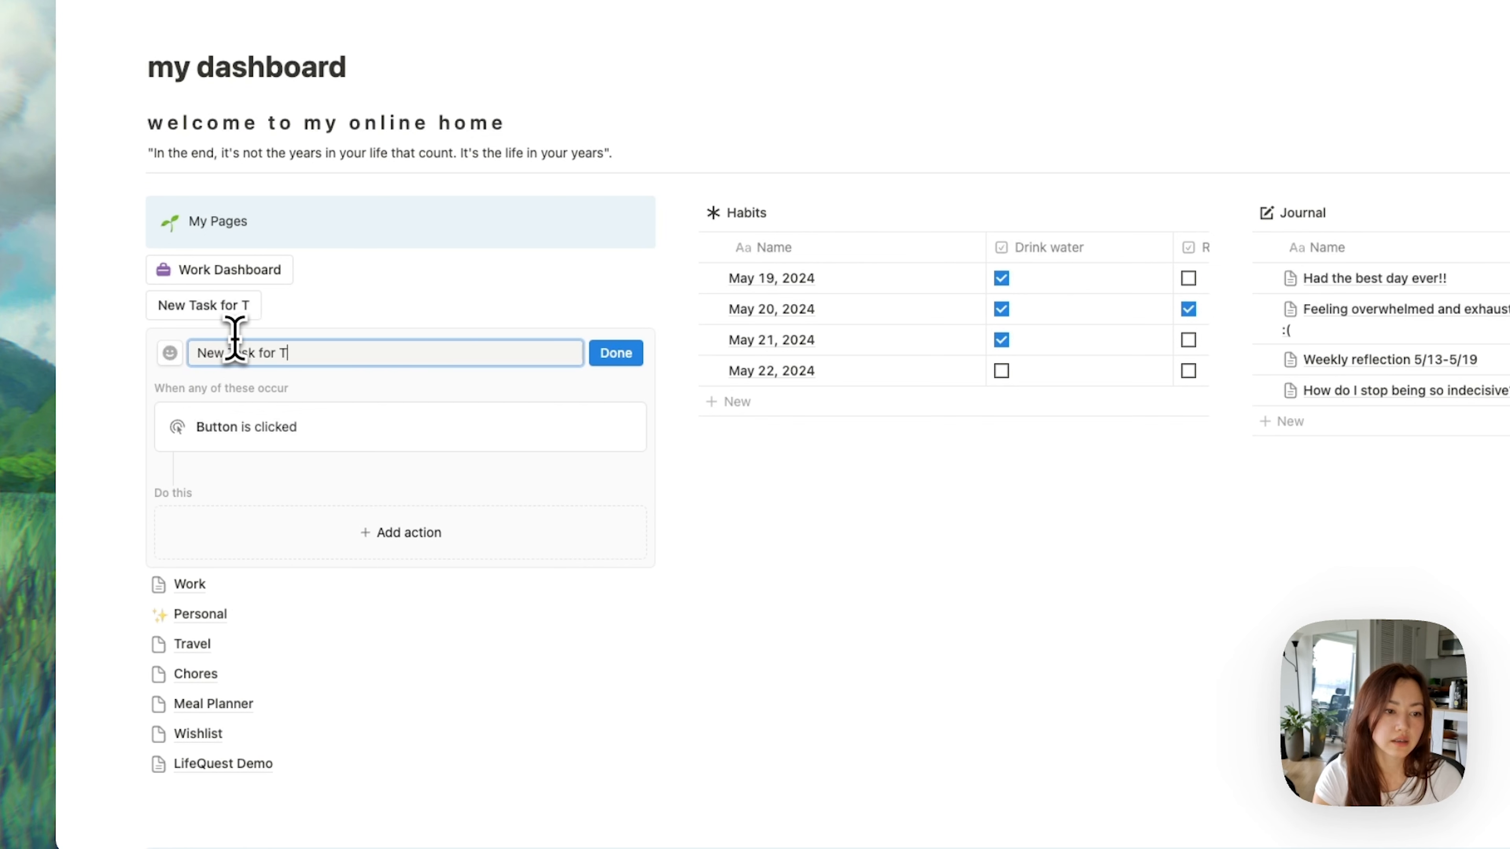
pyautogui.click(170, 353)
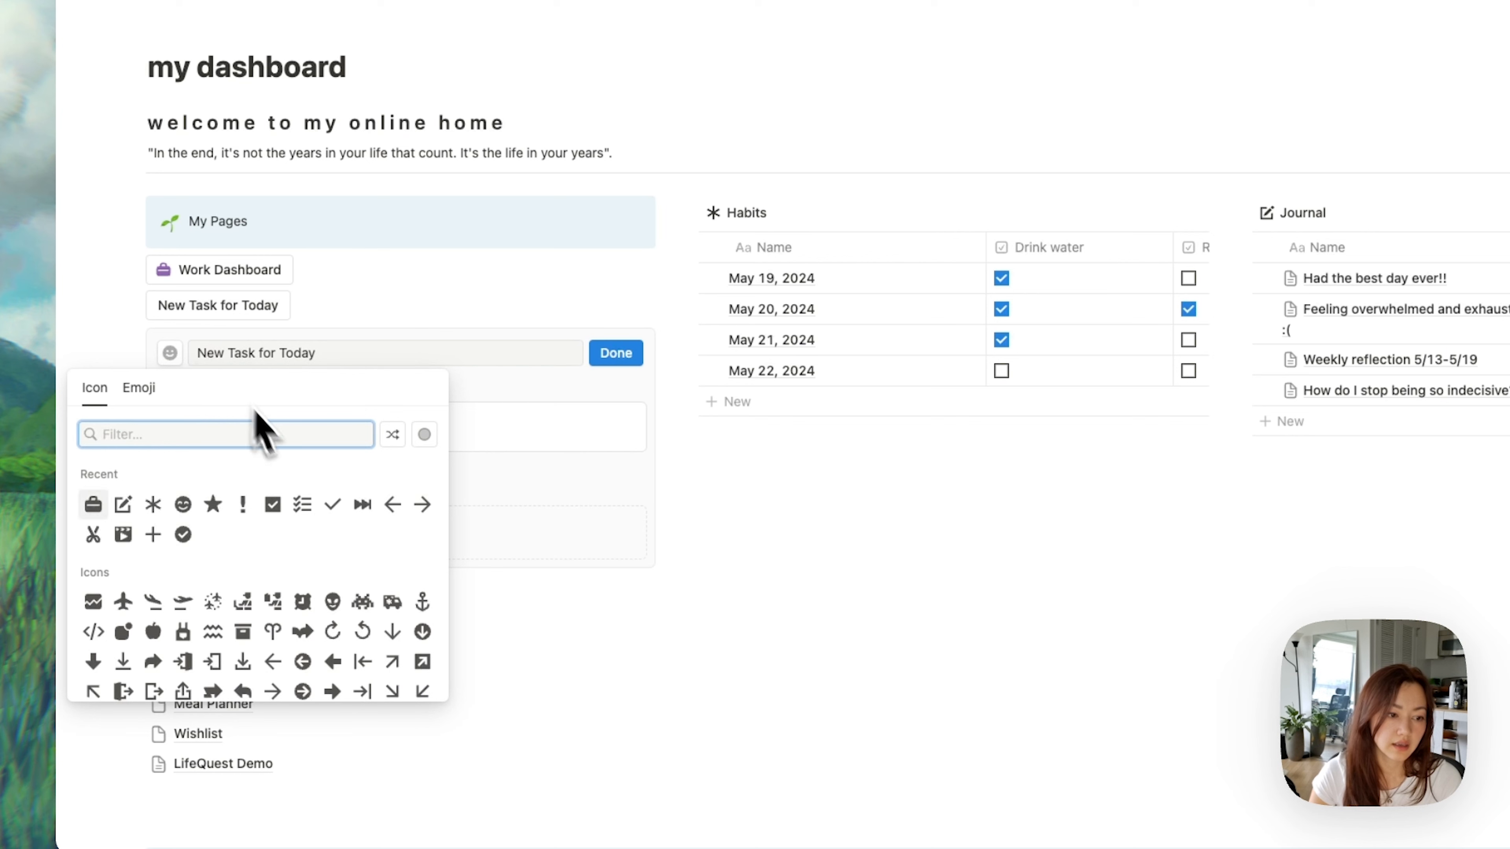
pyautogui.moveTo(335, 507)
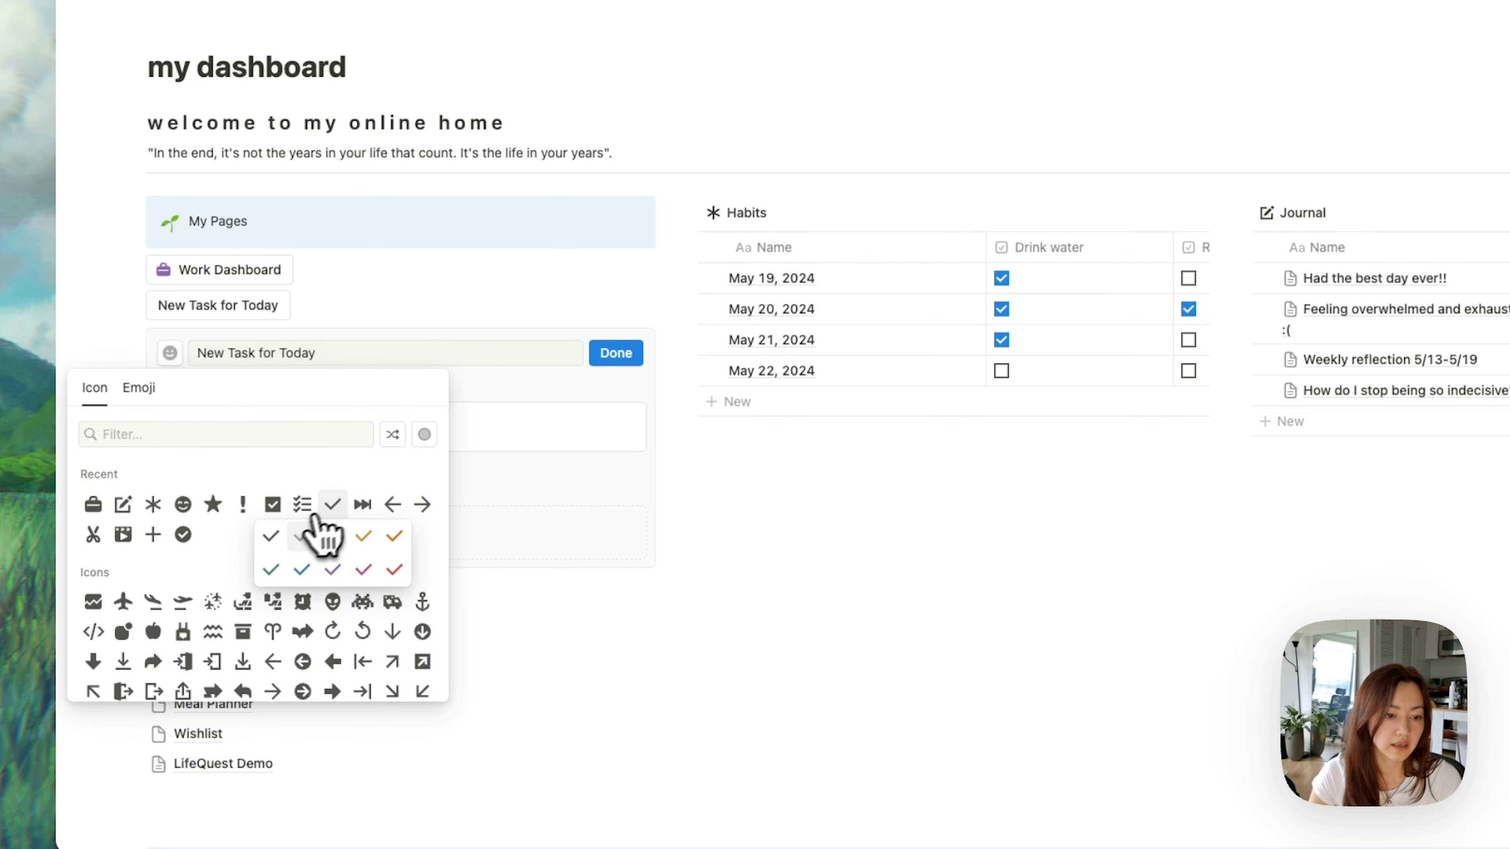
pyautogui.click(296, 569)
# Step: Give the New Task for Today button an action that adds a page to the Tasks database under my dashboard
pyautogui.click(375, 538)
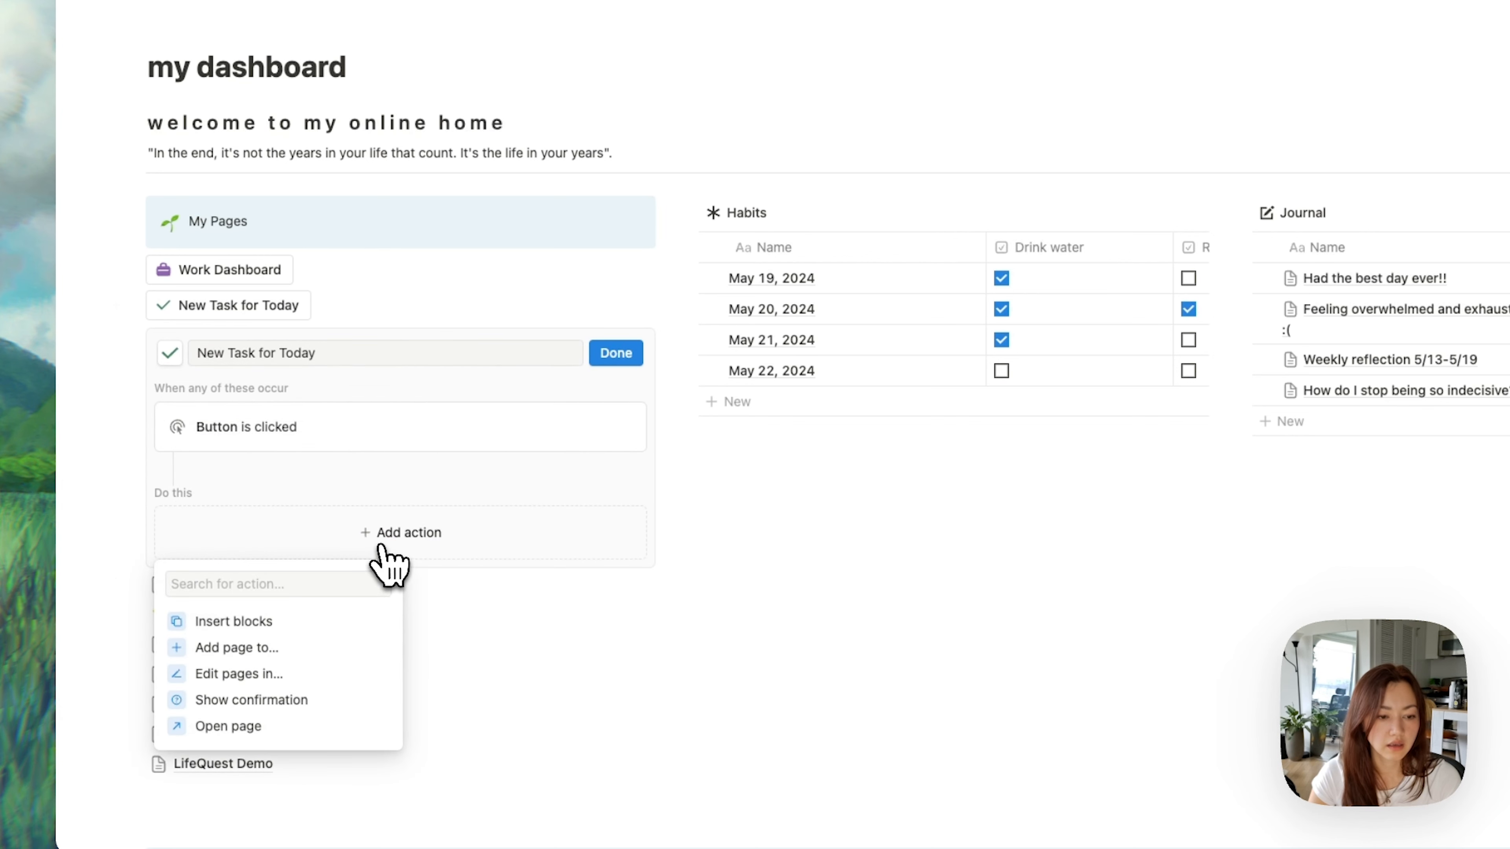
pyautogui.click(233, 648)
pyautogui.click(333, 539)
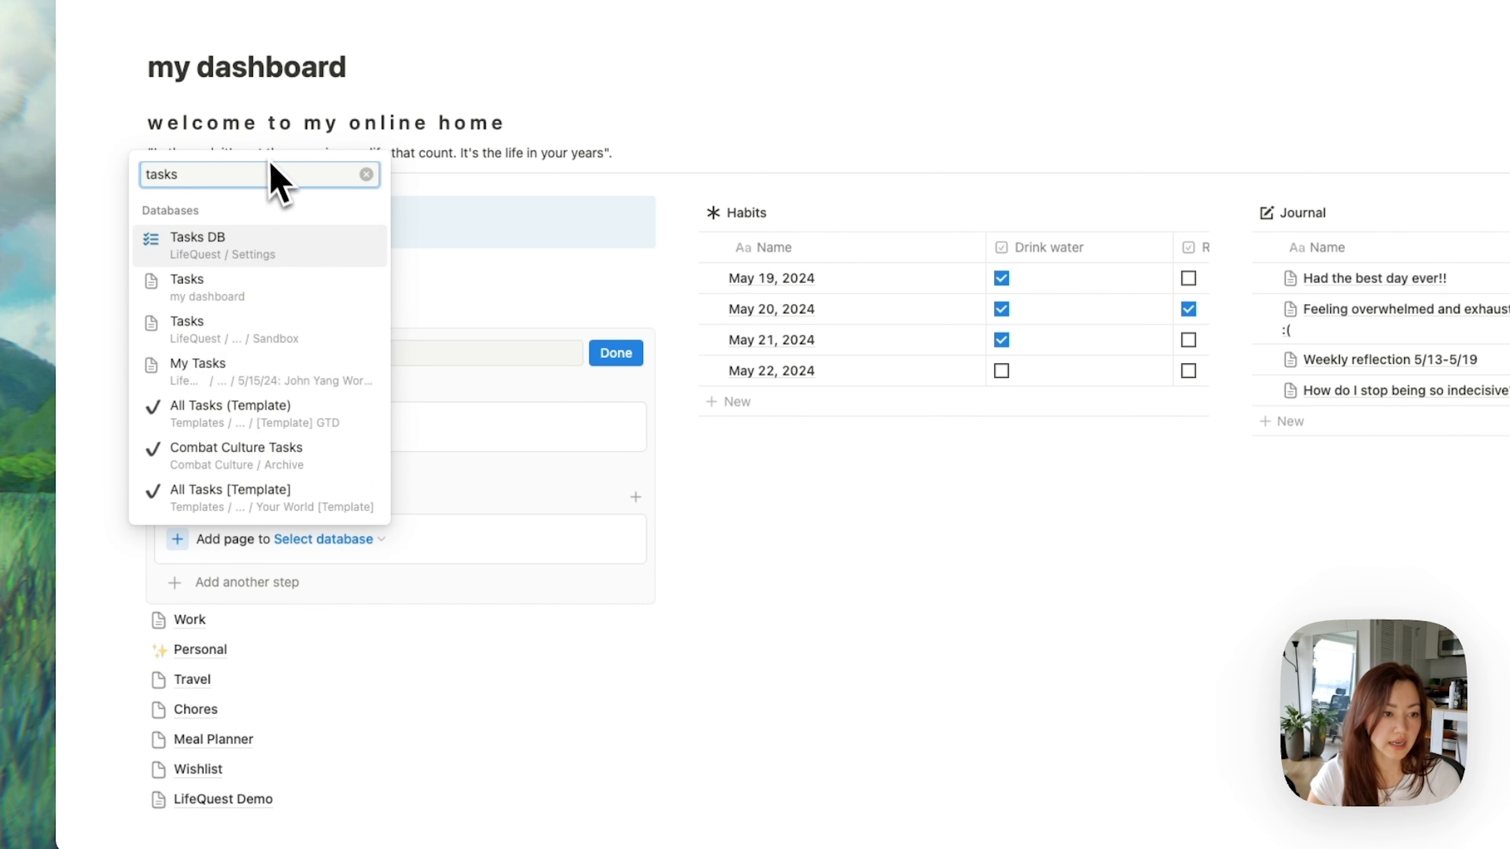
pyautogui.click(300, 289)
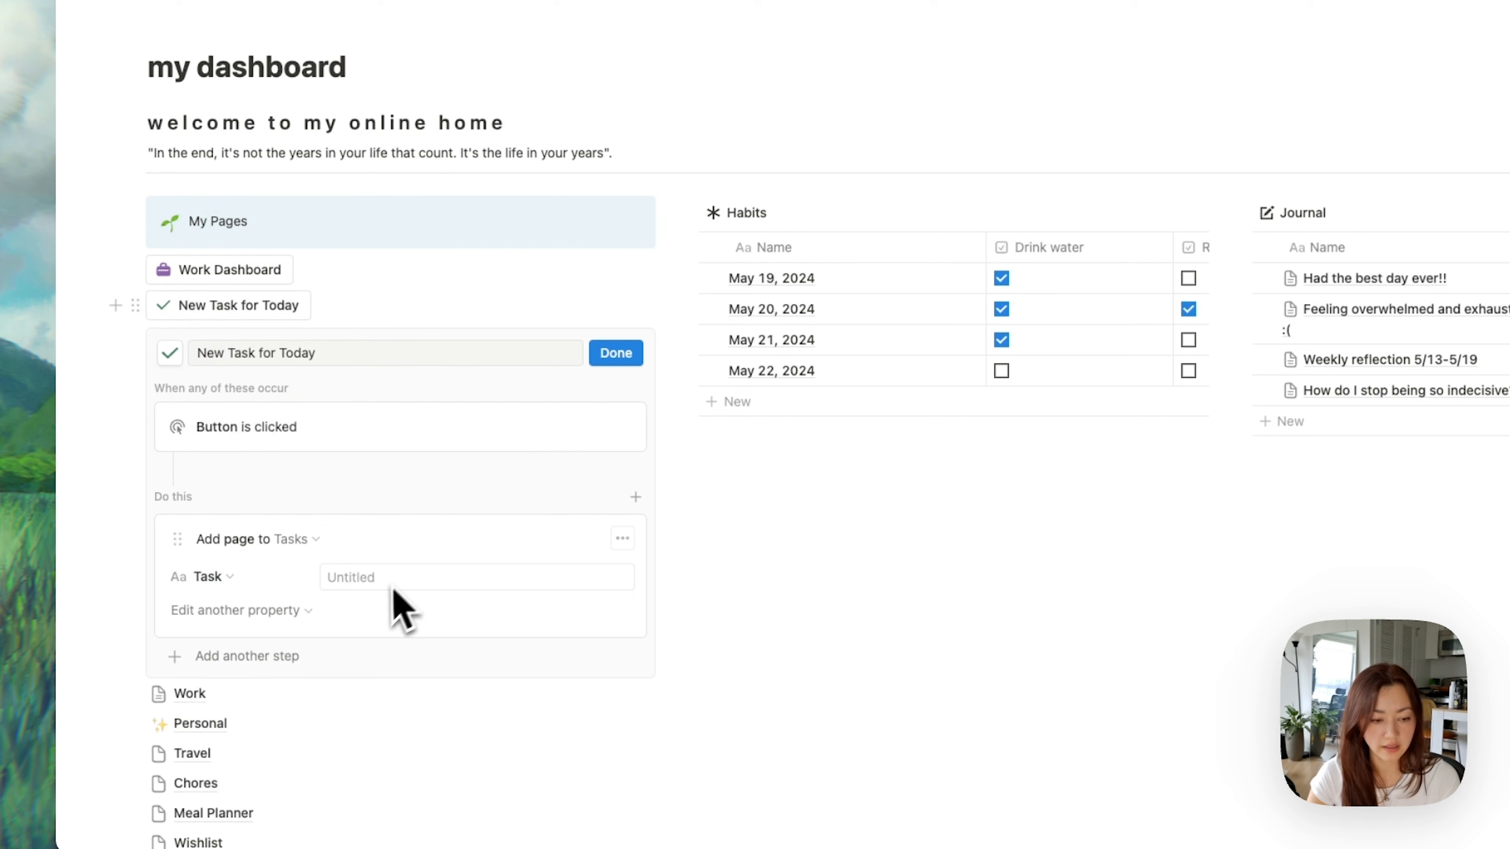
# Step: Add the Due property to the button's add-page action and set it to Today
pyautogui.click(280, 610)
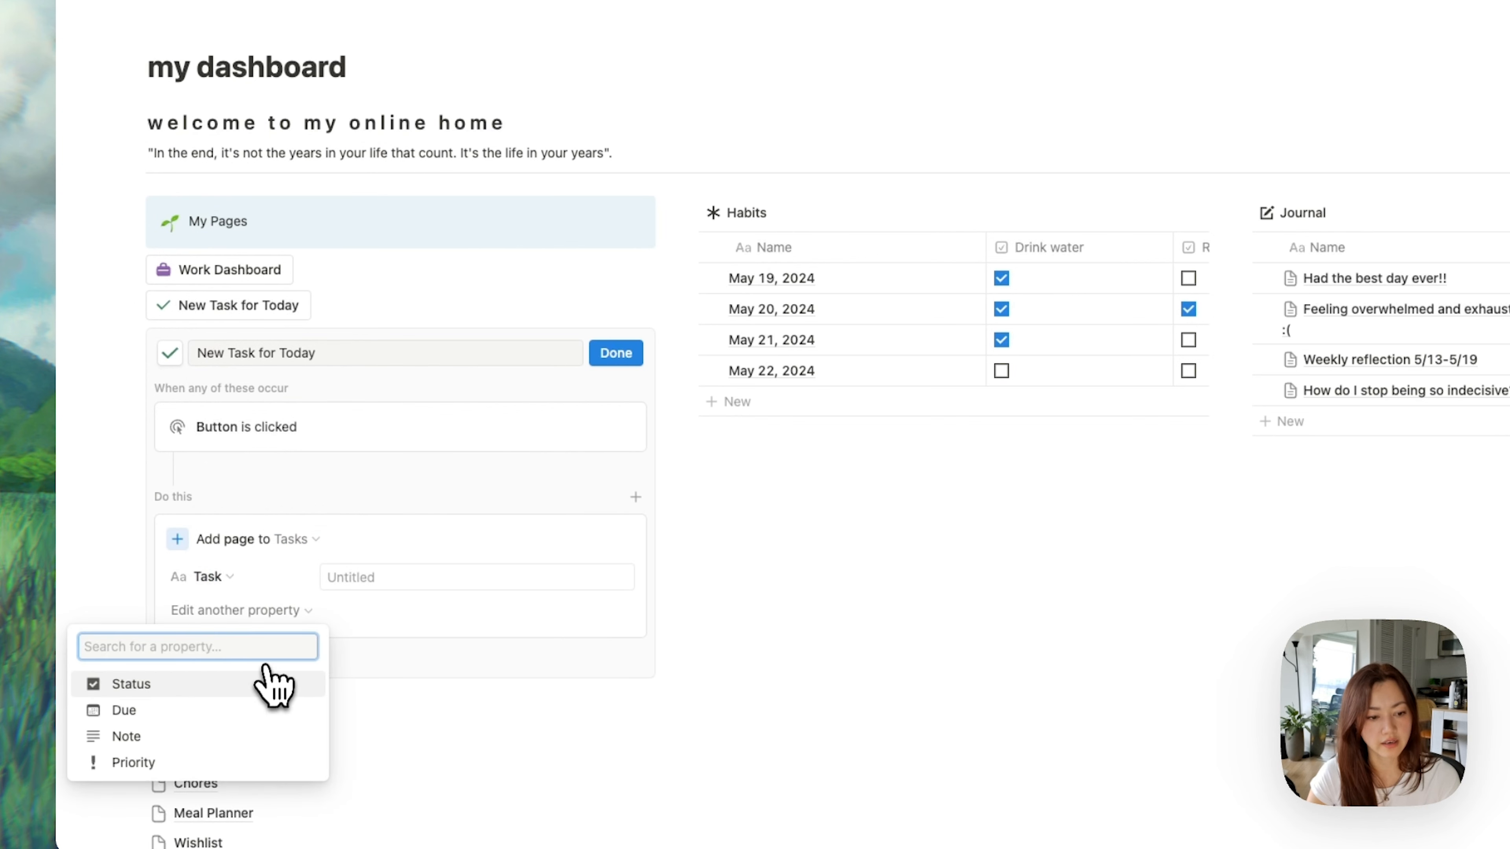
pyautogui.click(244, 710)
pyautogui.click(371, 618)
pyautogui.click(473, 700)
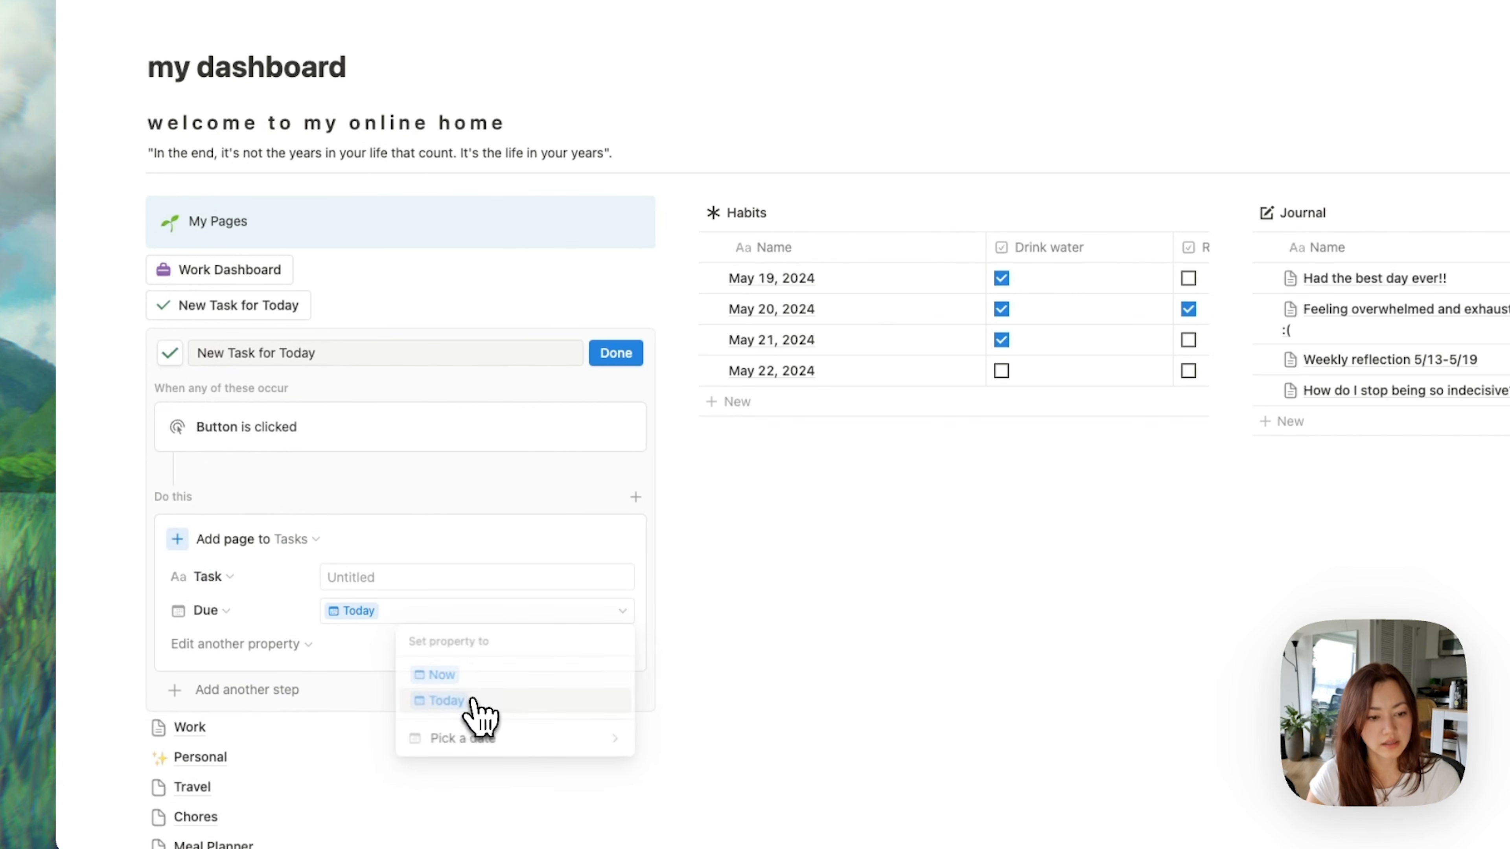
# Step: Add the Status property to the button's add-page action and set it to Not started
pyautogui.click(298, 647)
pyautogui.click(253, 716)
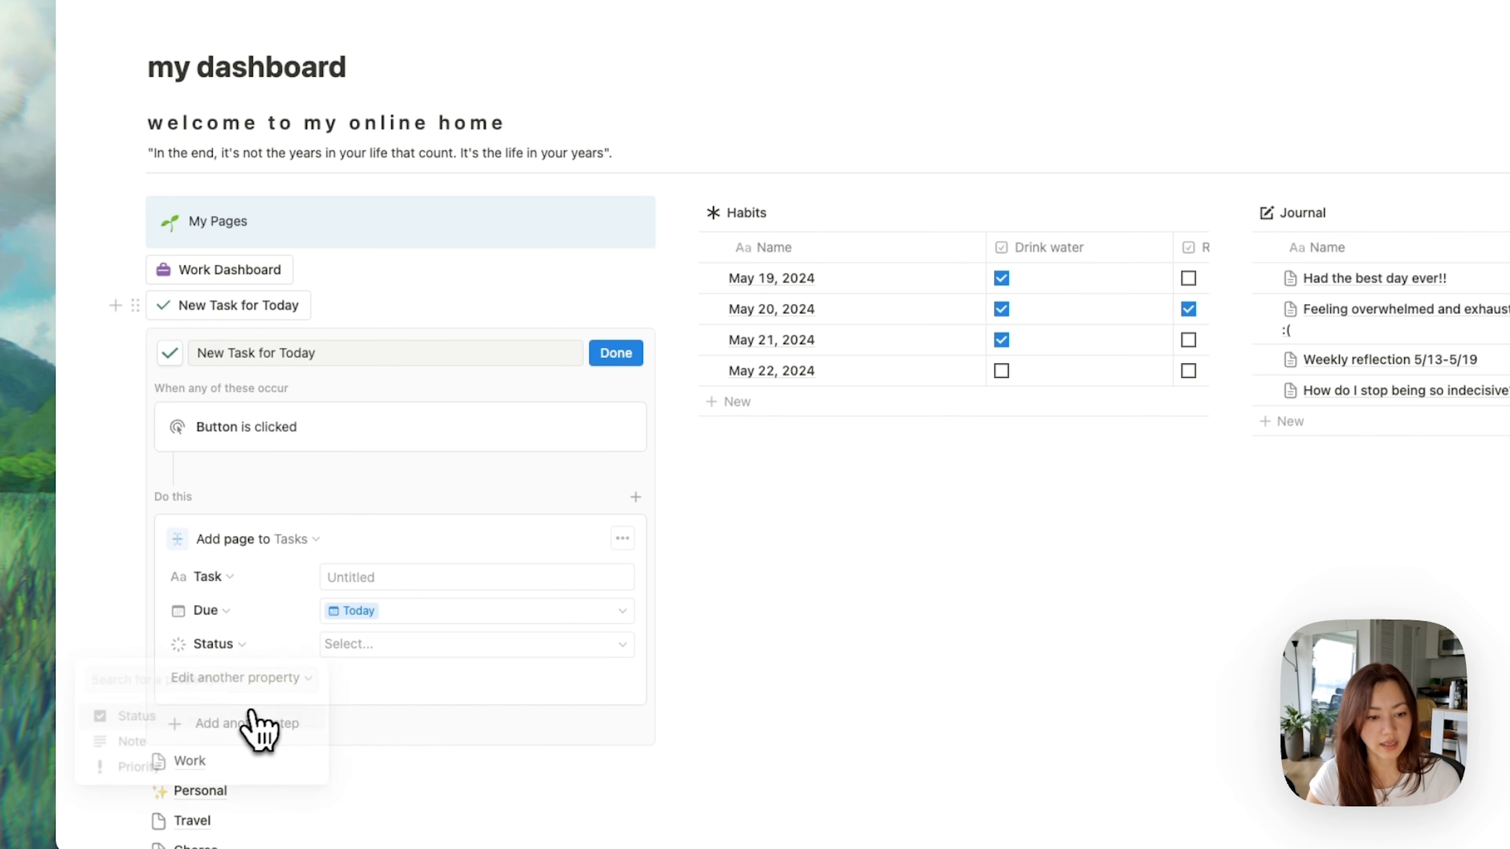
pyautogui.click(377, 648)
pyautogui.click(517, 483)
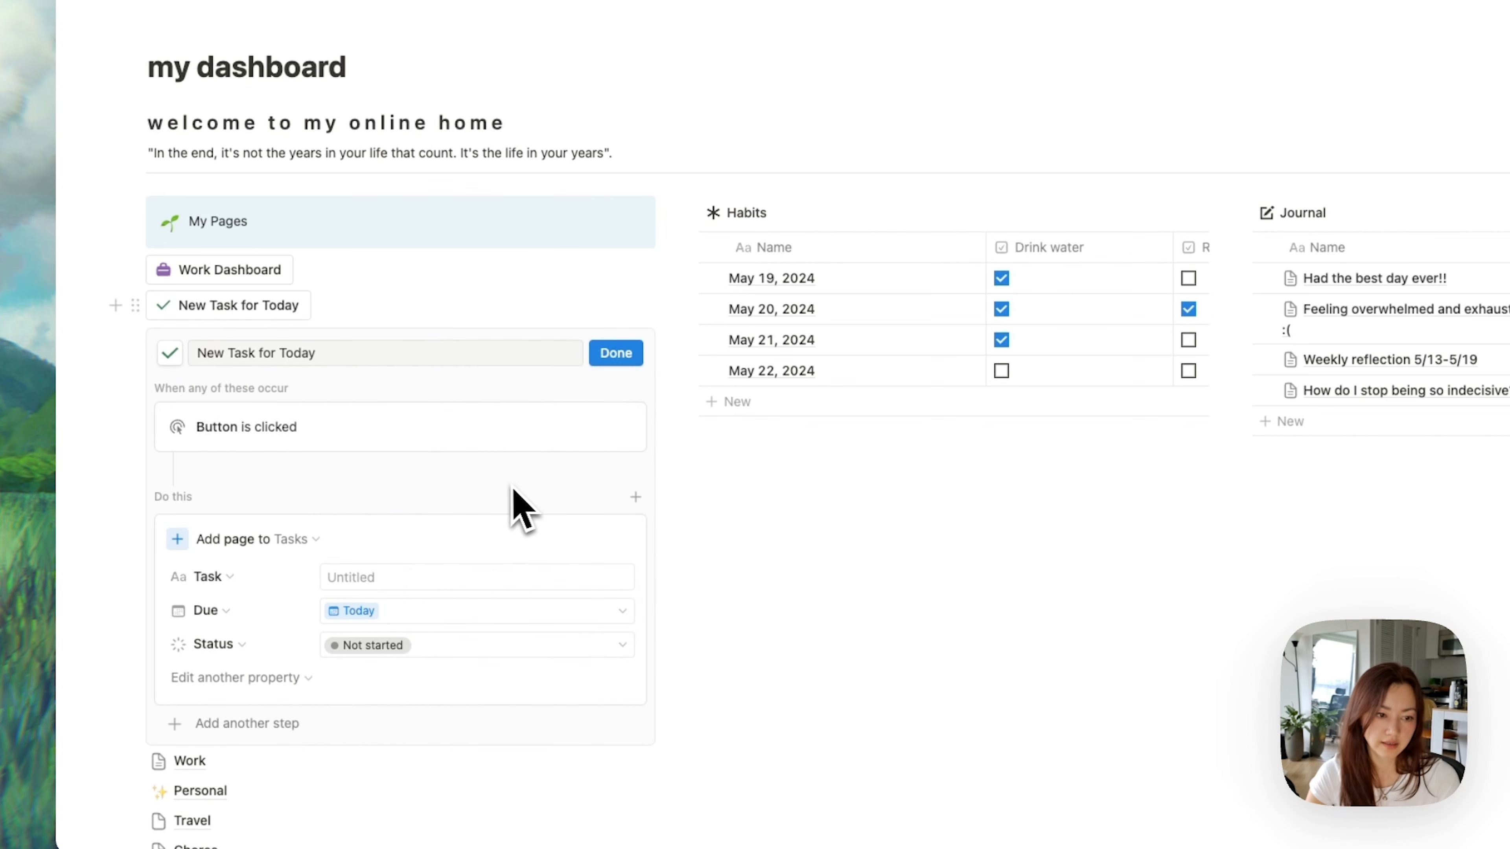
# Step: Add an Open page step that opens the newly added page in Side peek, and save the New Task for Today button
pyautogui.scroll(-1, 303, 714)
pyautogui.click(297, 702)
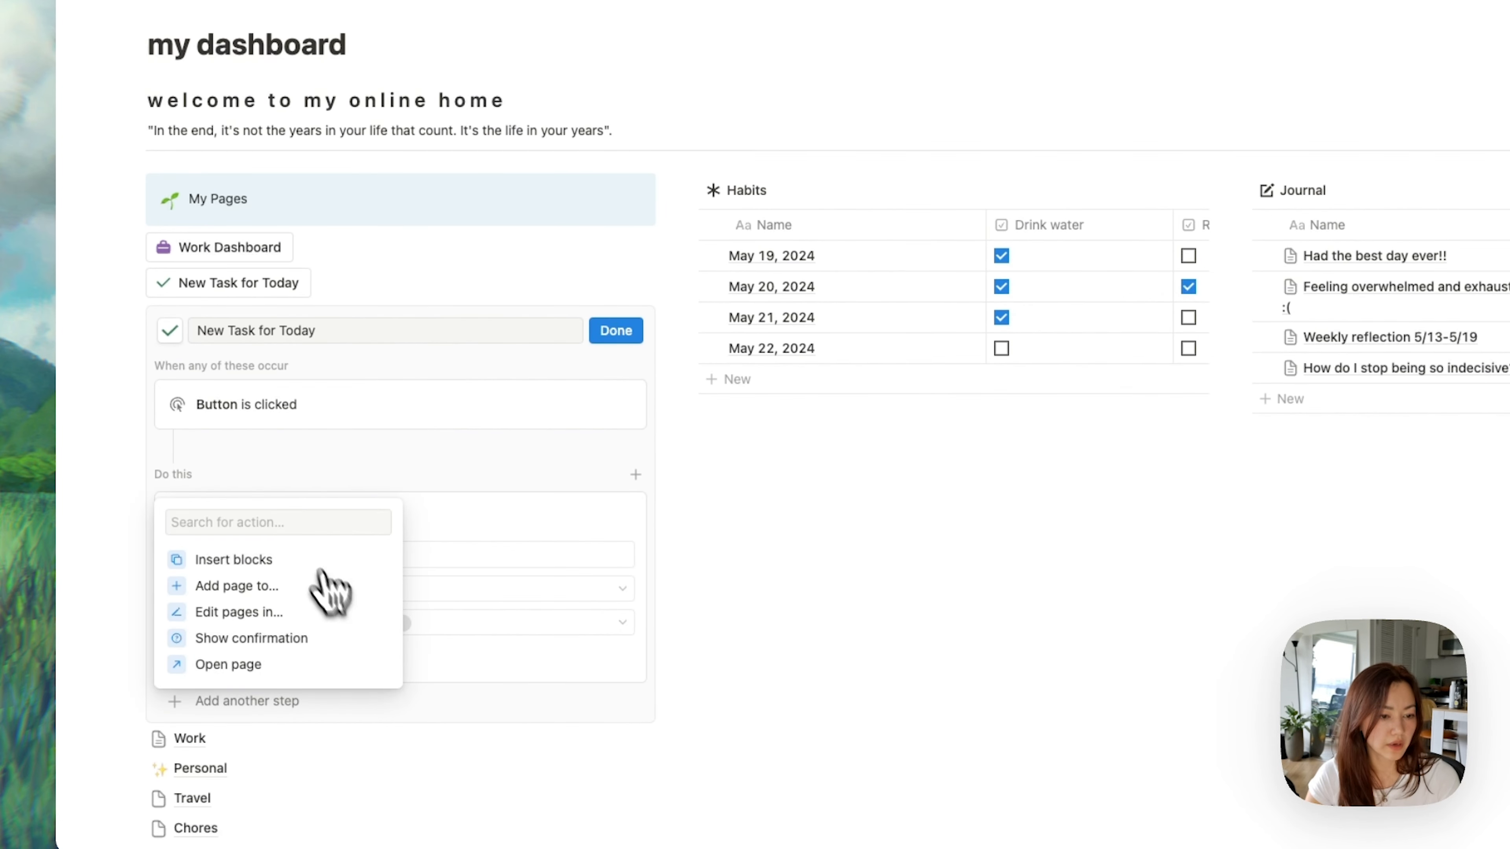
pyautogui.click(309, 664)
pyautogui.scroll(-1, 356, 687)
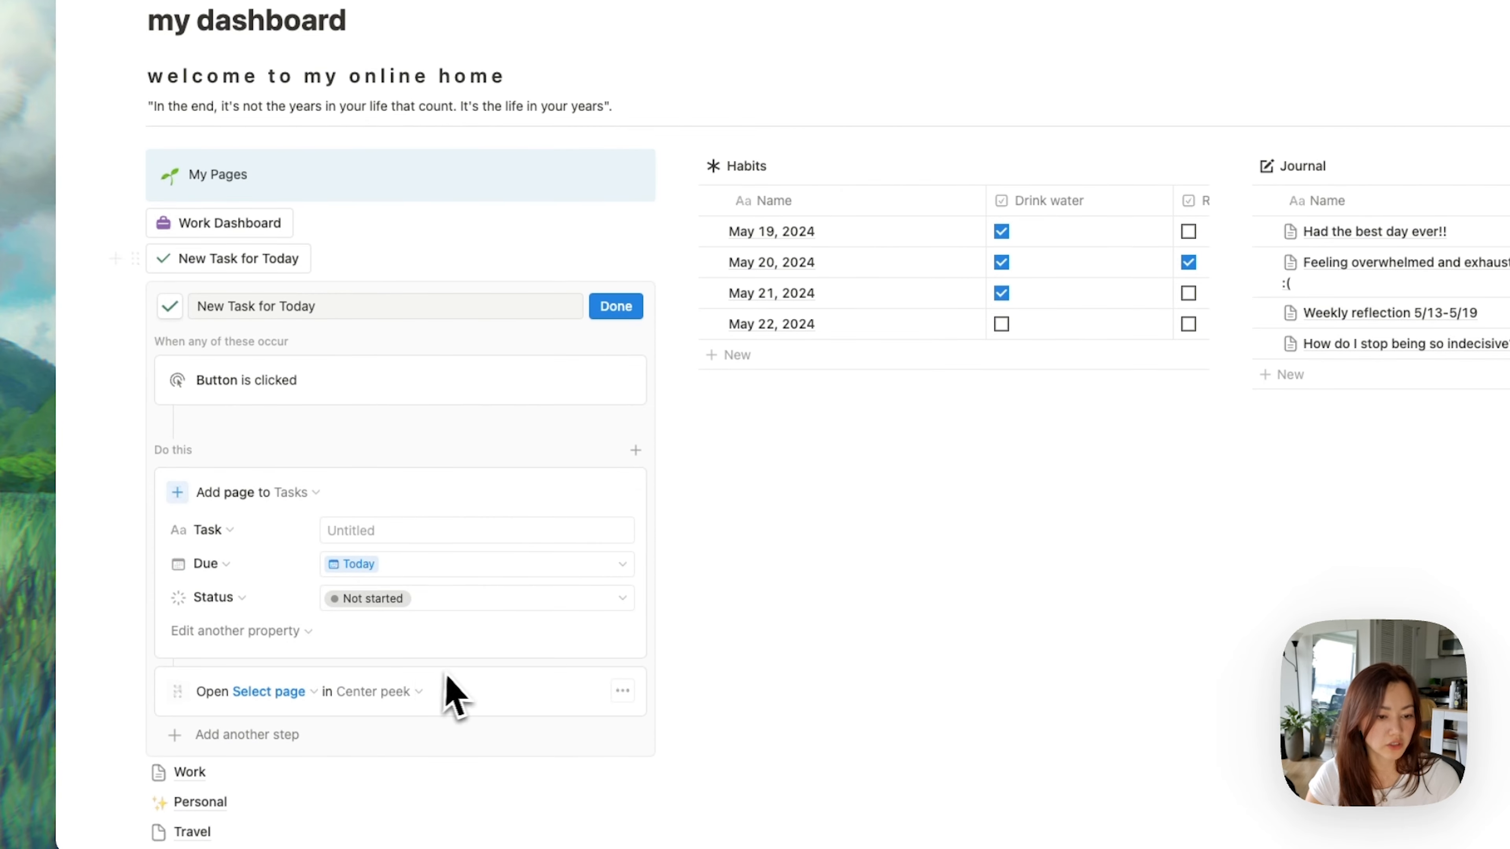
pyautogui.click(280, 693)
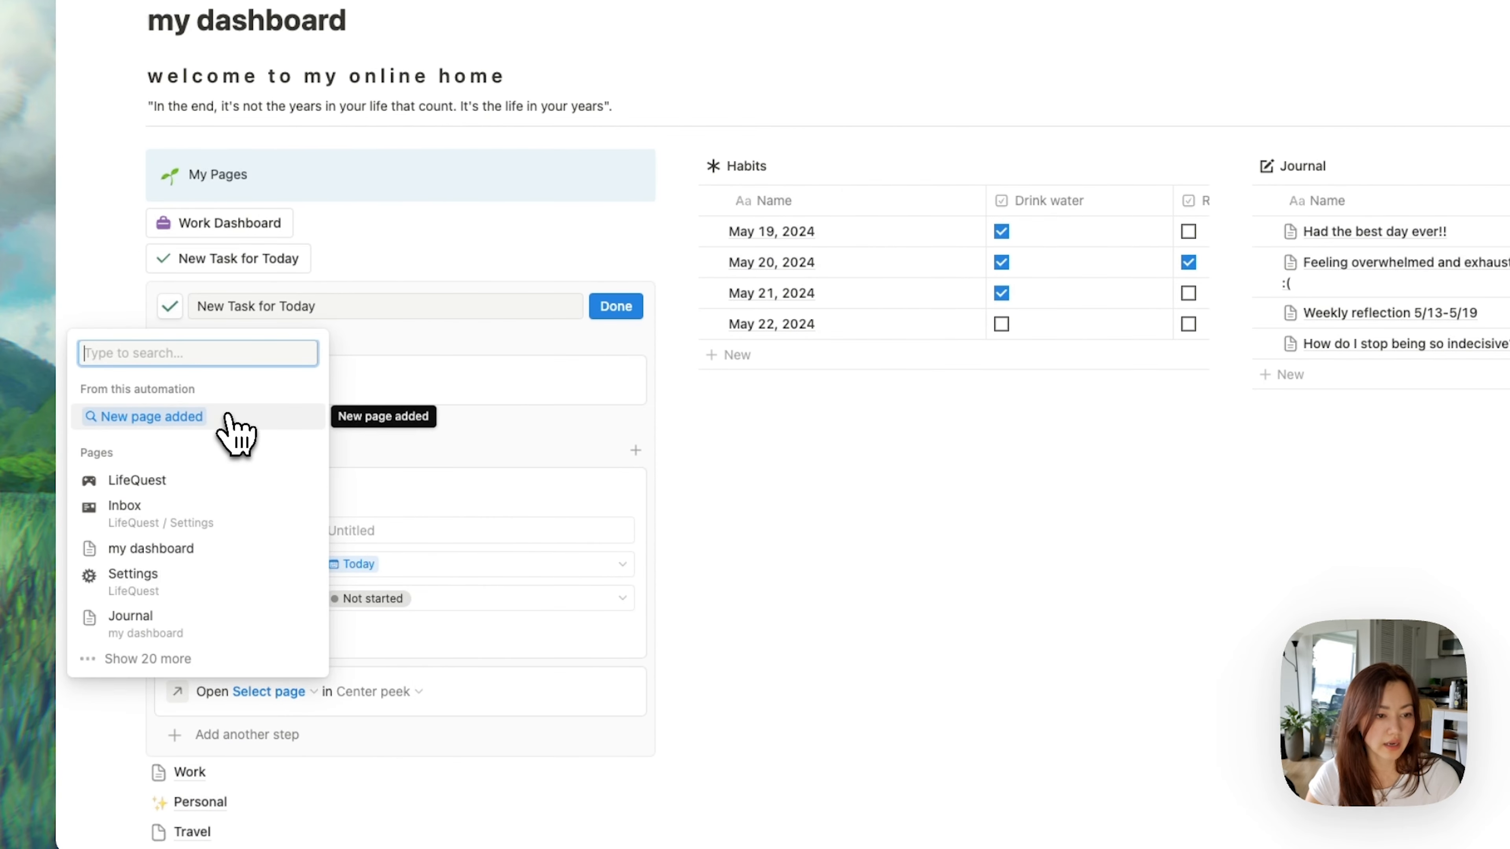
pyautogui.click(208, 417)
pyautogui.click(429, 692)
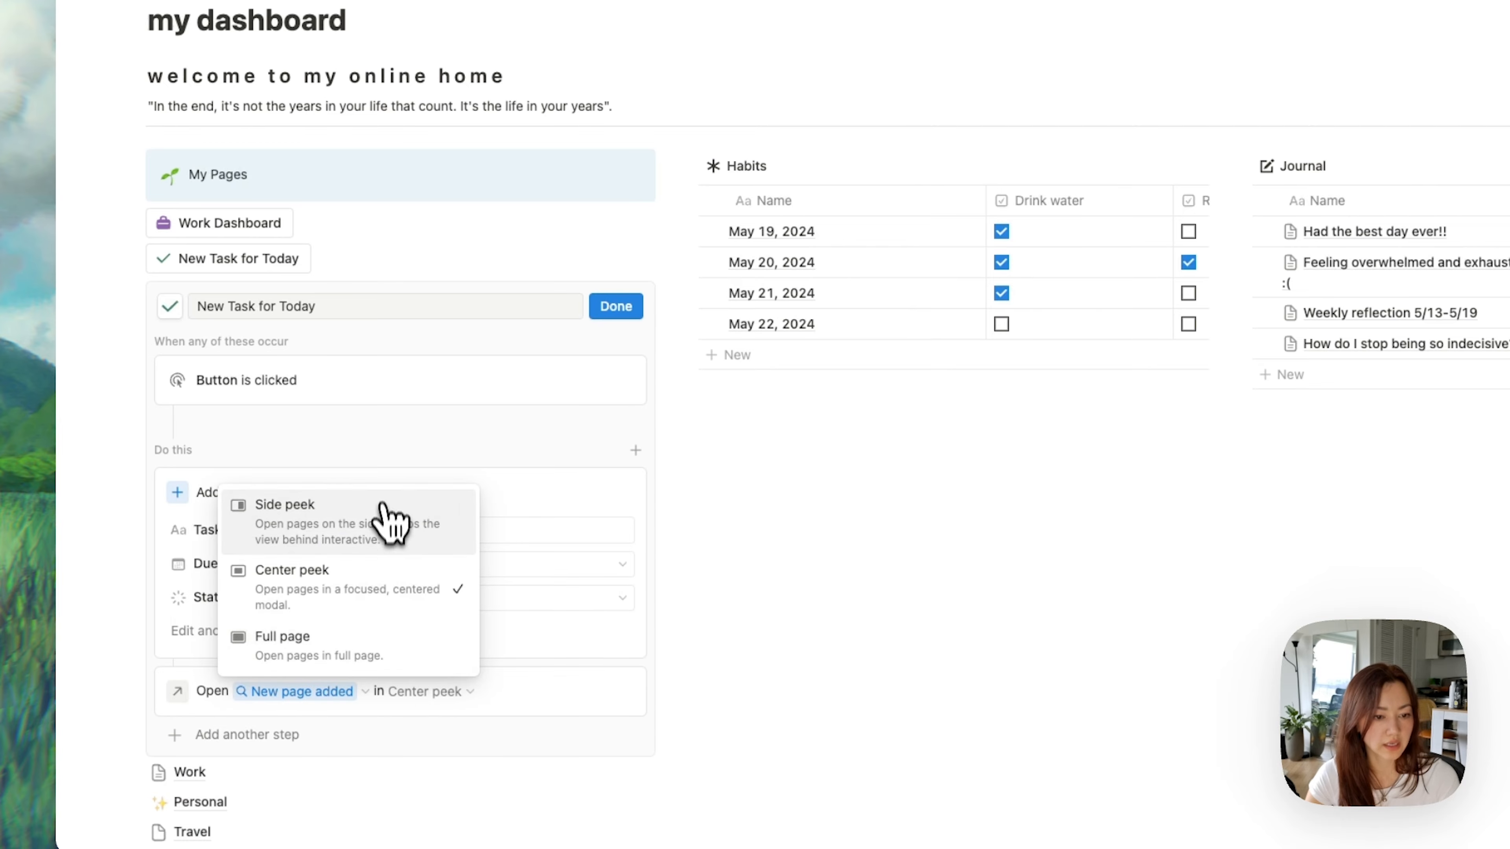
pyautogui.click(386, 514)
pyautogui.click(616, 307)
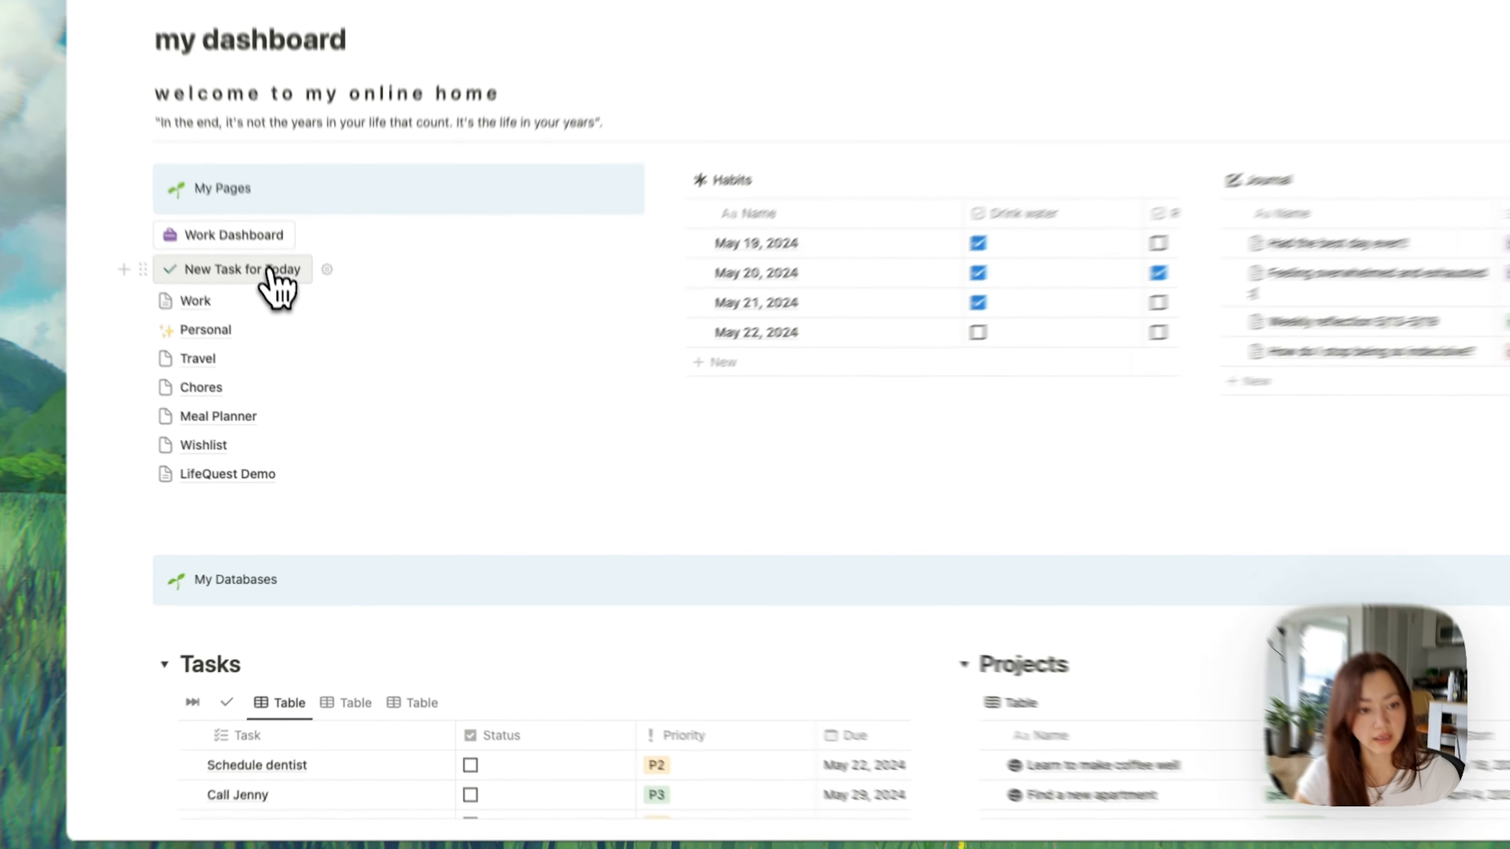
# Step: Run the New Task for Today button, name the new task "Record video", set its priority to P2 and close it
pyautogui.click(271, 271)
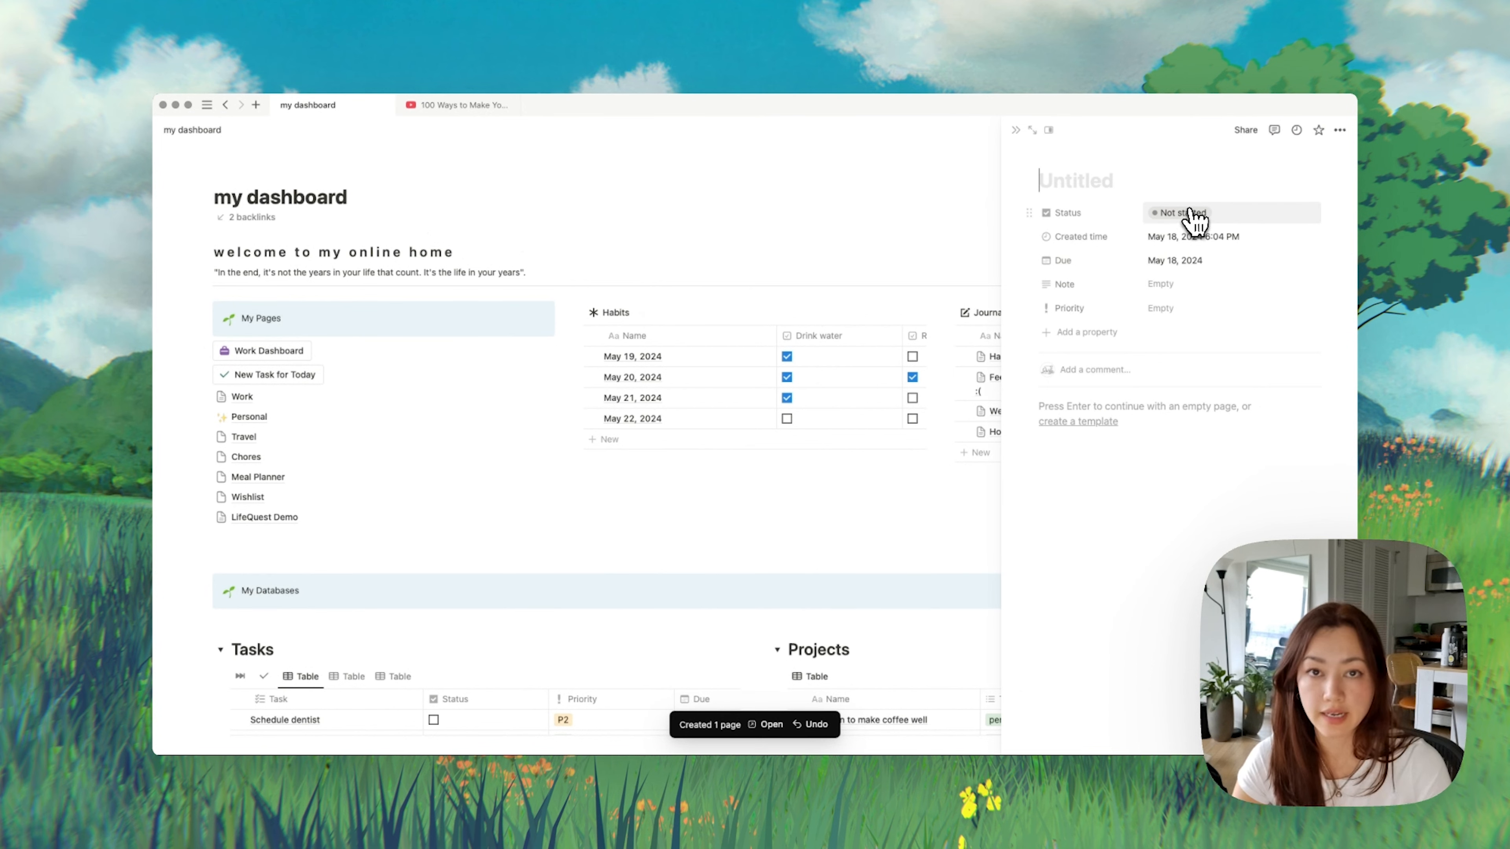
pyautogui.write('Record video')
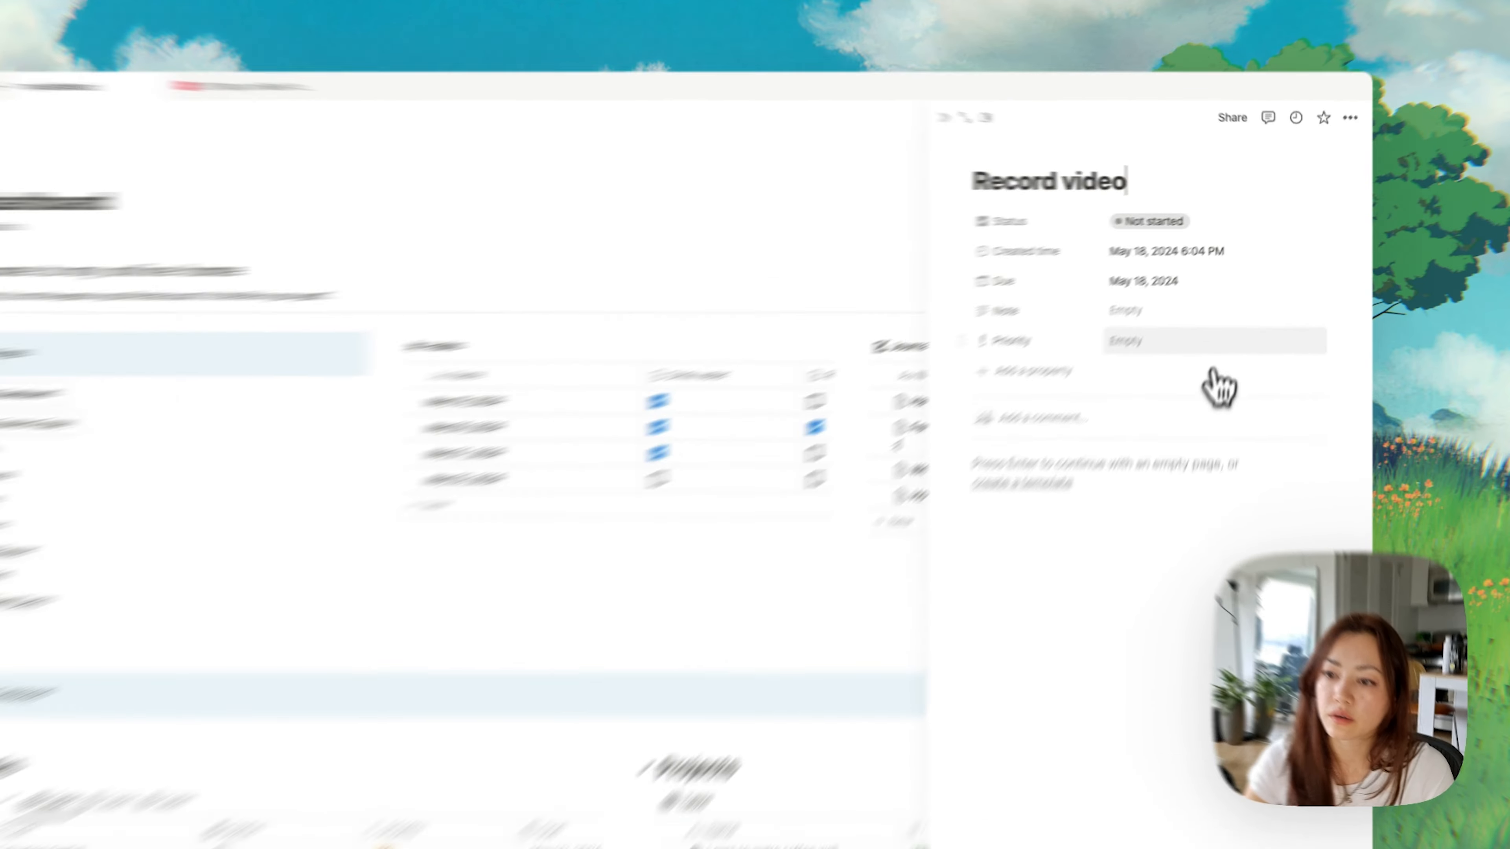
pyautogui.click(1213, 309)
pyautogui.click(1230, 369)
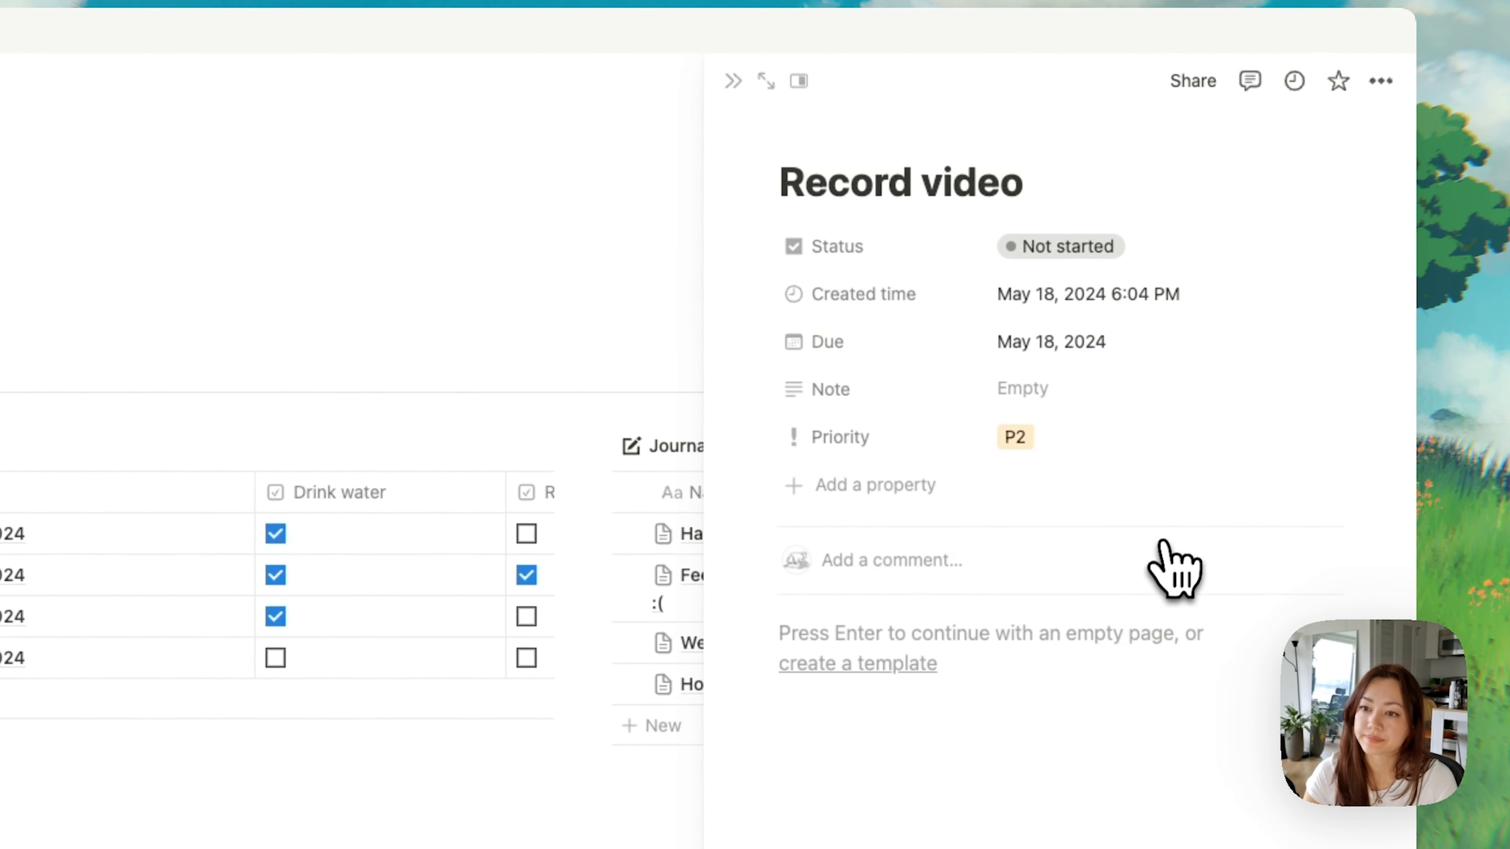
pyautogui.click(733, 80)
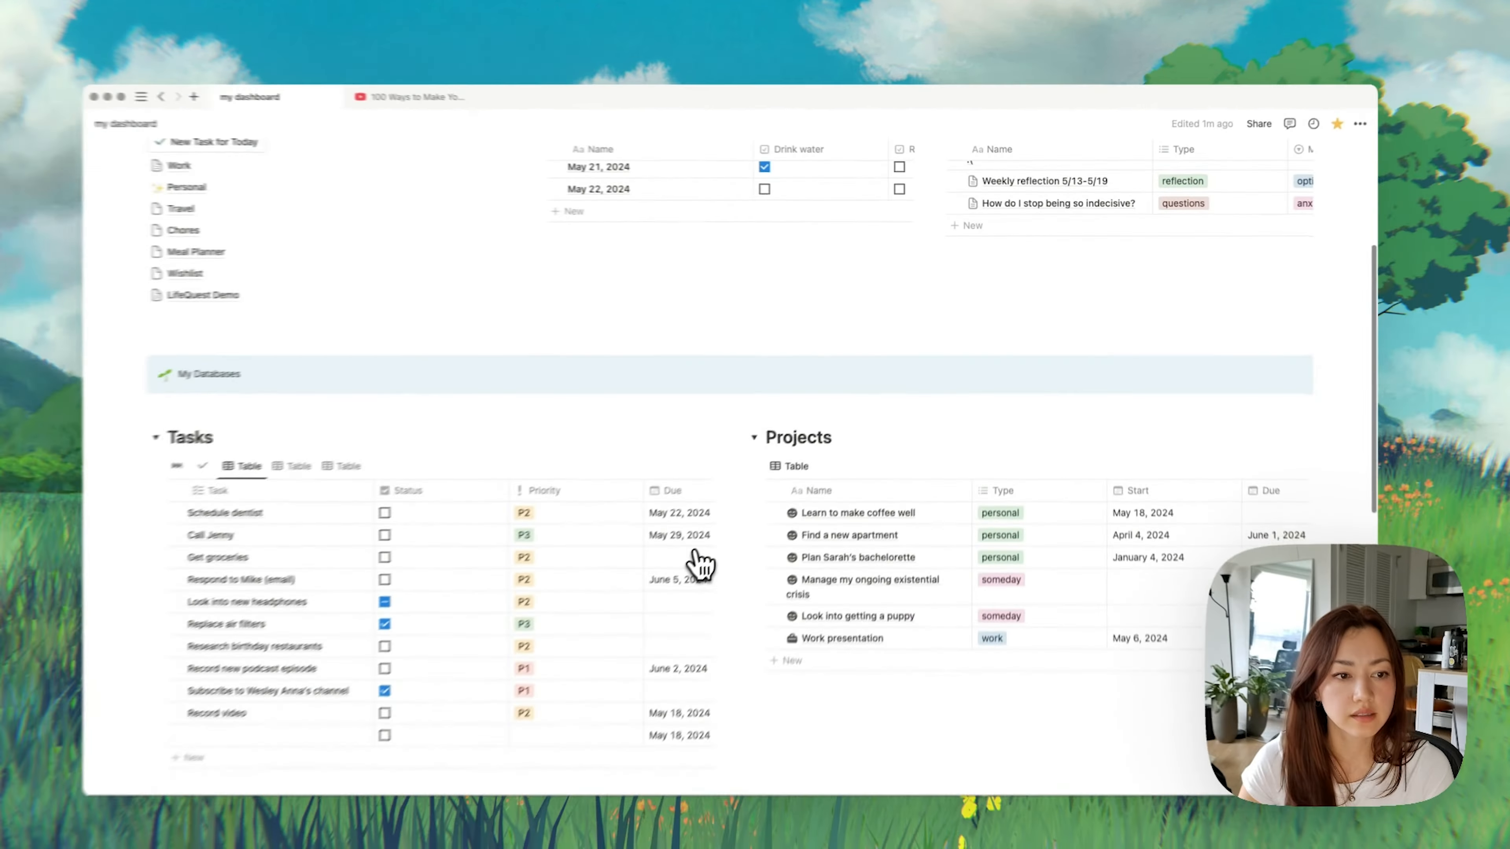
# Step: Delete the untitled task from the last row of the Tasks table
pyautogui.scroll(-3, 702, 562)
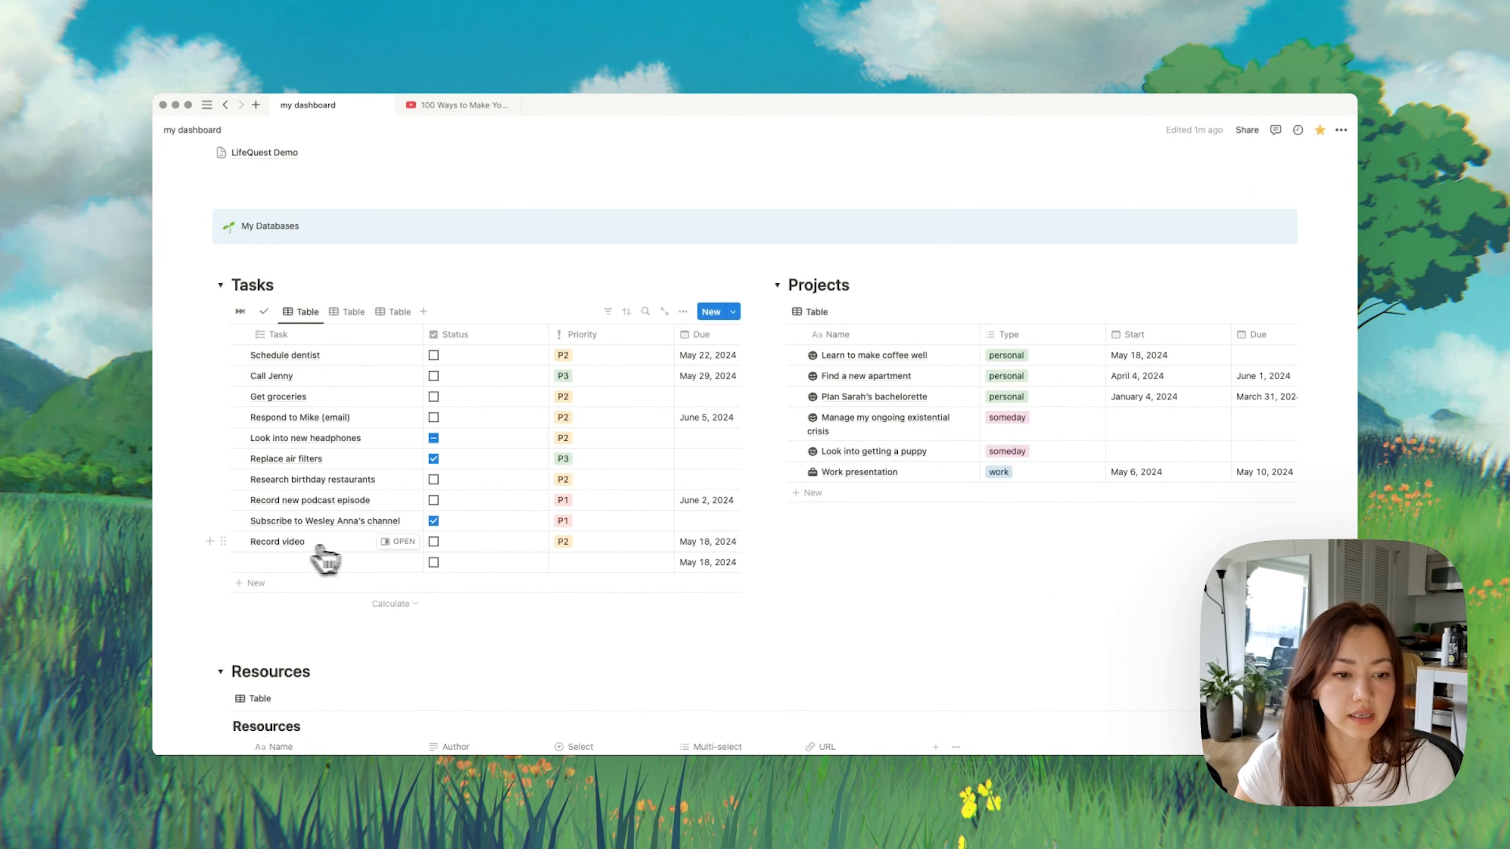
pyautogui.click(223, 562)
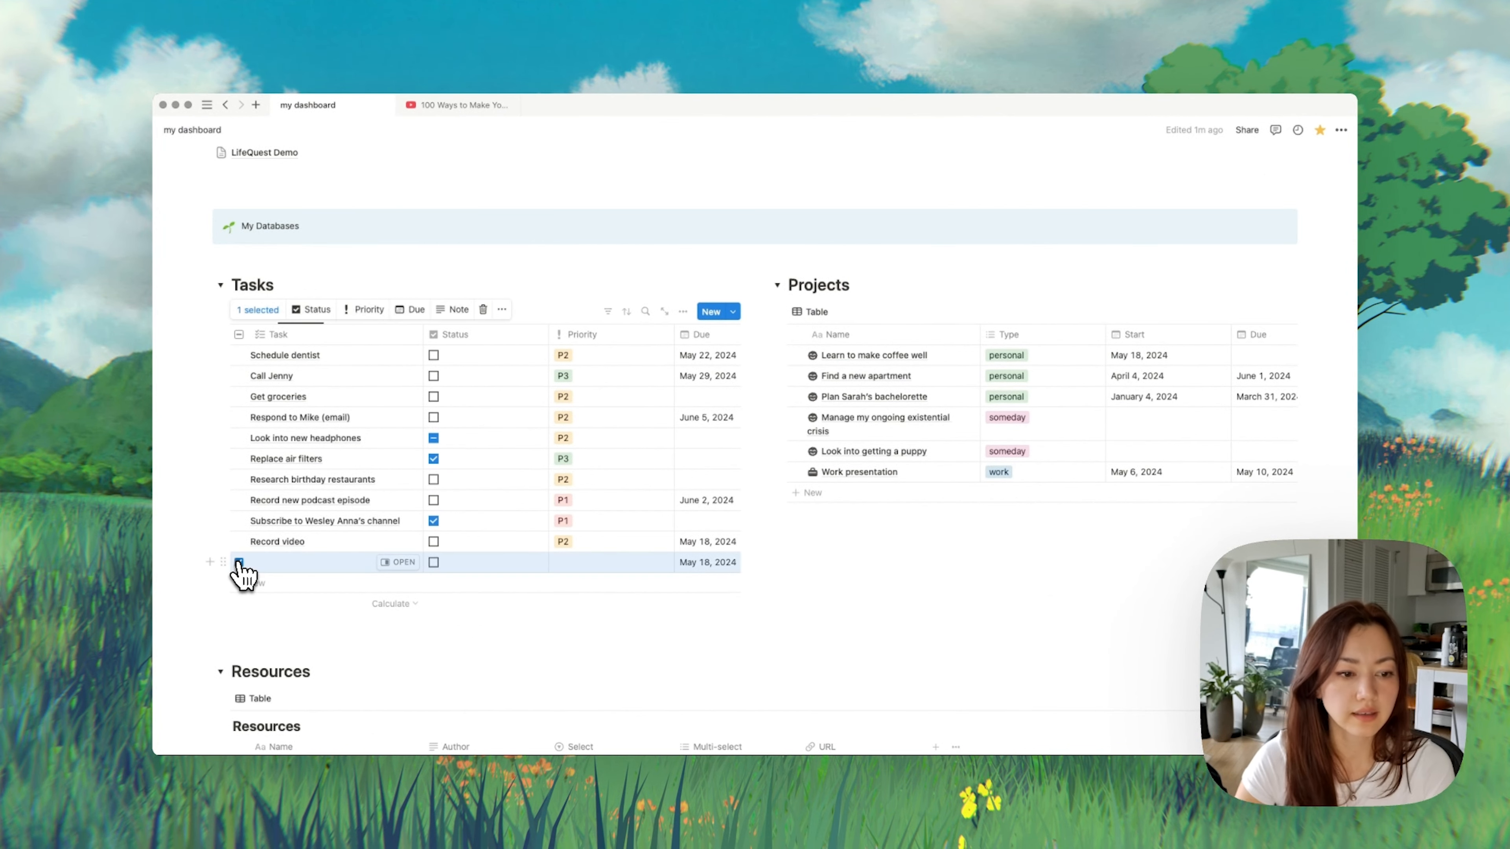
pyautogui.press('BackSpace')
pyautogui.scroll(3, 225, 562)
pyautogui.scroll(4, 304, 375)
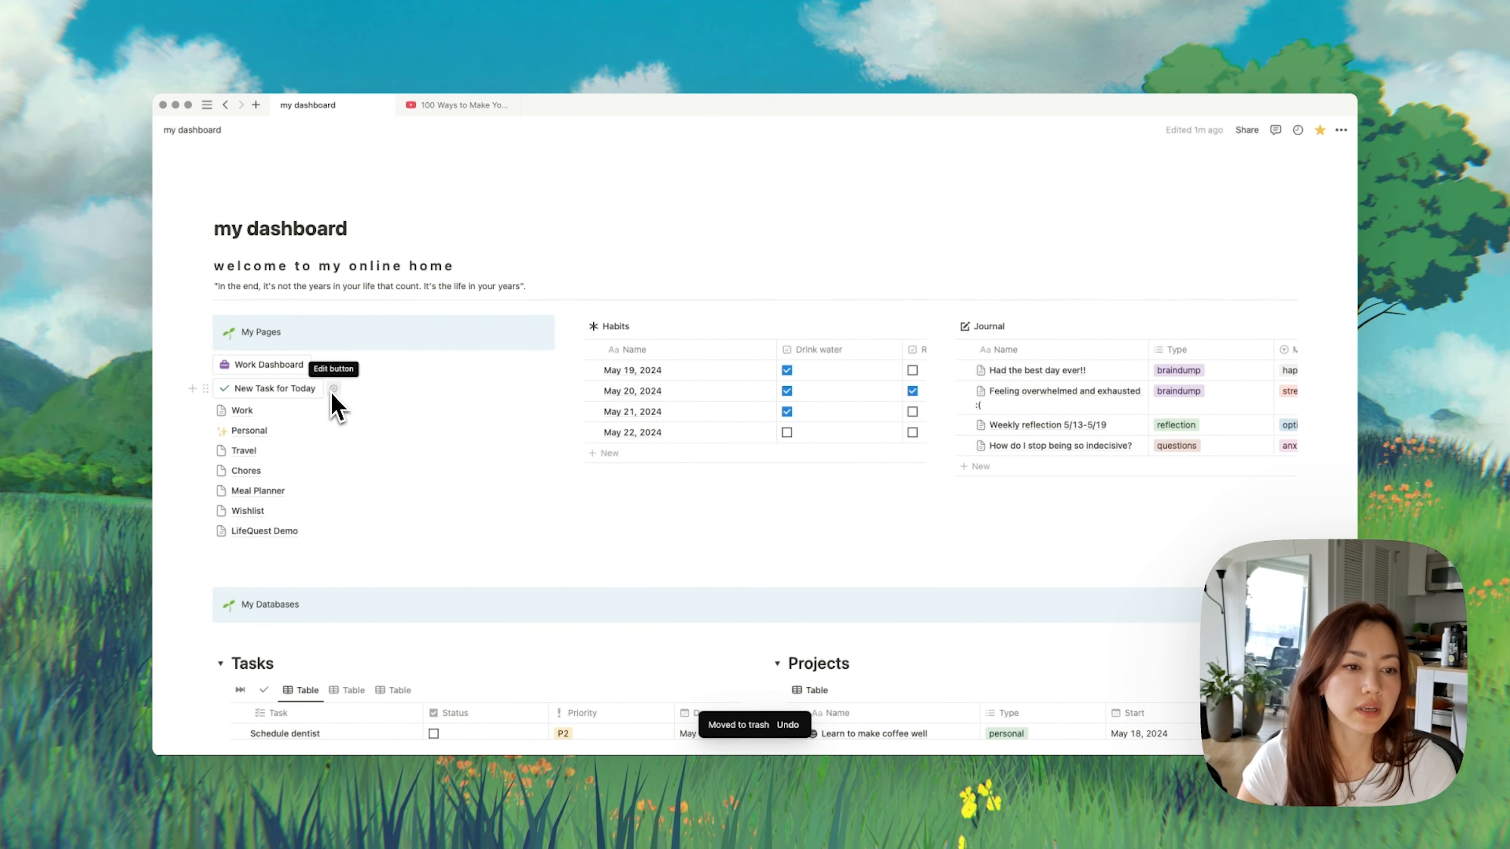
# Step: Give the Work page a briefcase emoji icon and the Travel page an airplane emoji icon
pyautogui.moveTo(445, 434)
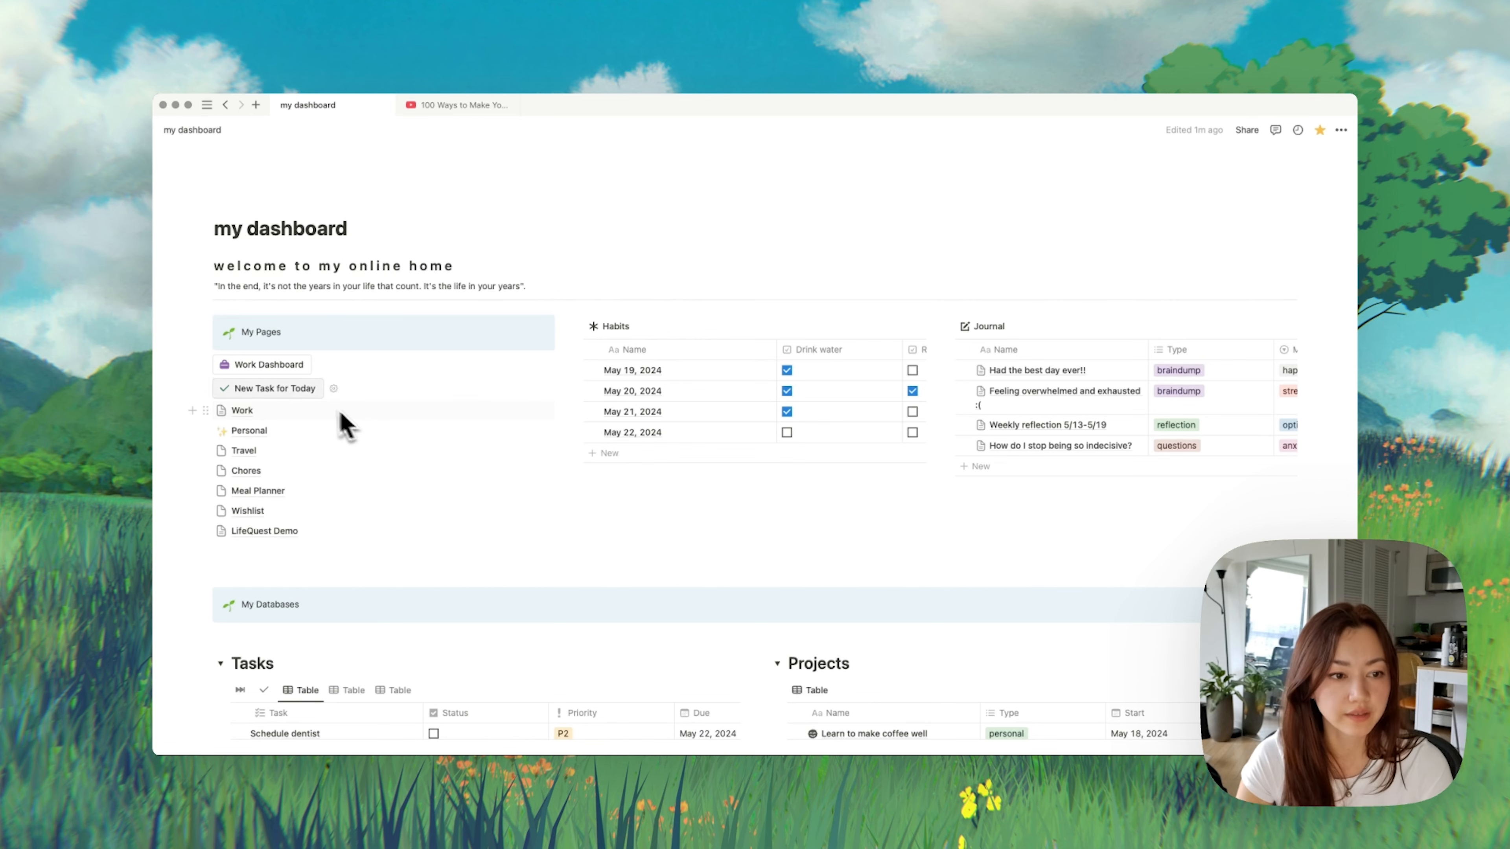
pyautogui.click(221, 387)
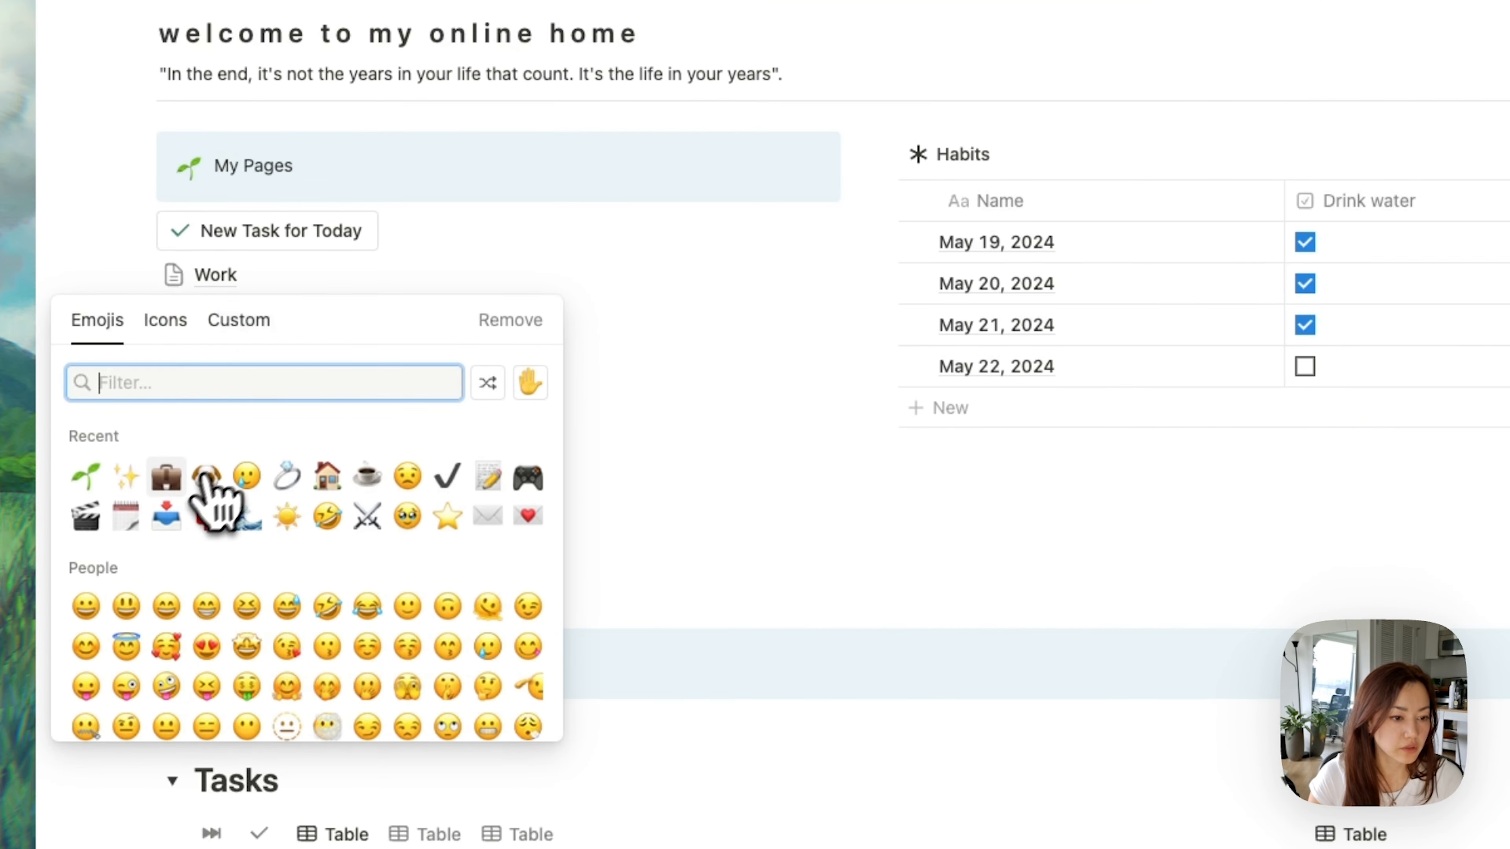
pyautogui.click(167, 477)
pyautogui.click(174, 355)
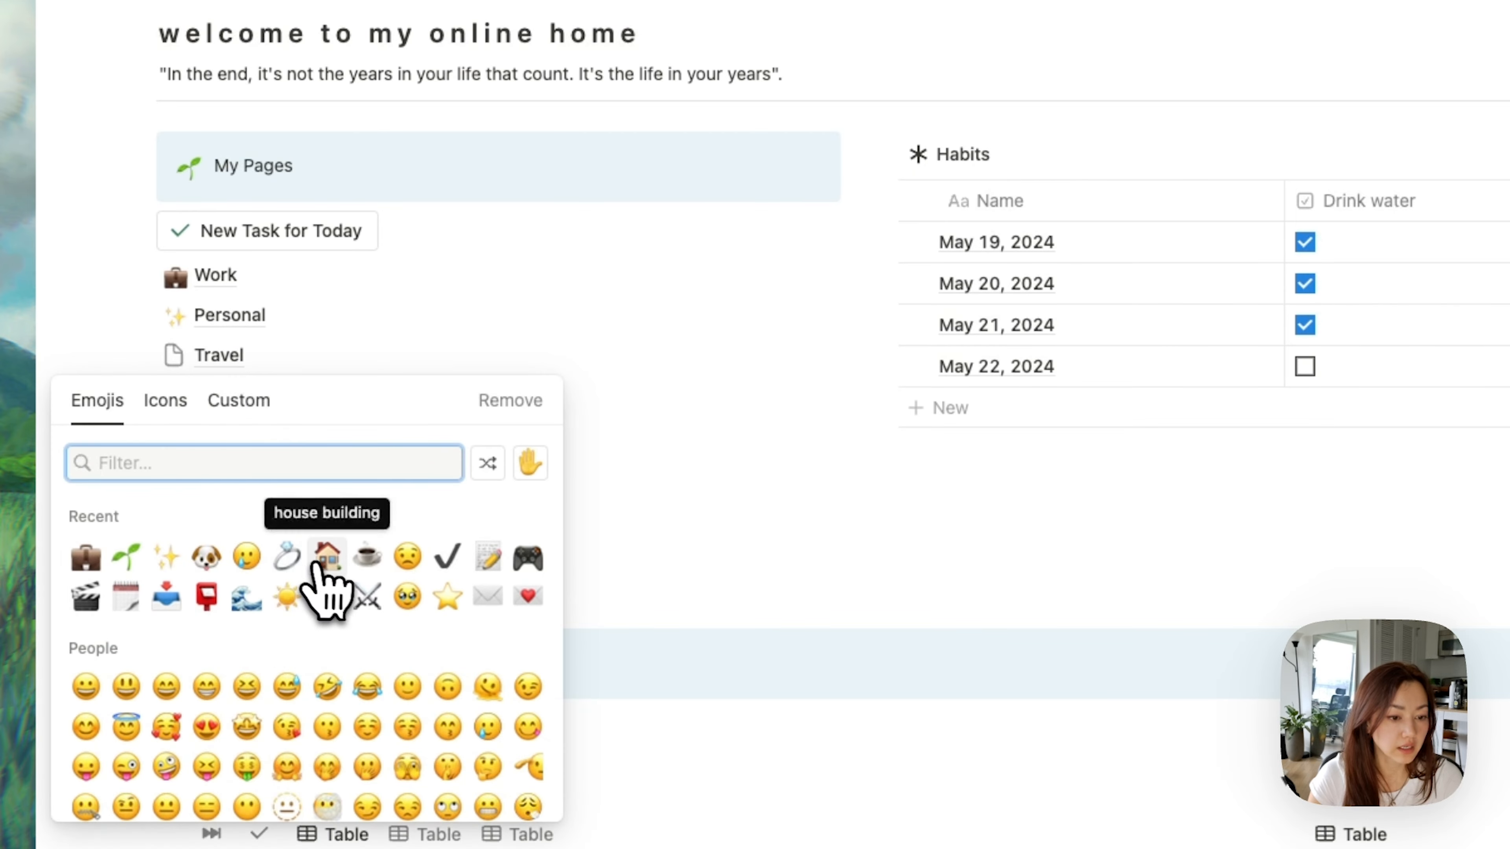
pyautogui.write('plane')
pyautogui.click(167, 559)
# Step: Give the Chores page a broom emoji icon and the Meal Planner page an avocado emoji icon
pyautogui.click(174, 395)
pyautogui.write('clean')
pyautogui.press('Return')
pyautogui.click(175, 435)
pyautogui.write('food')
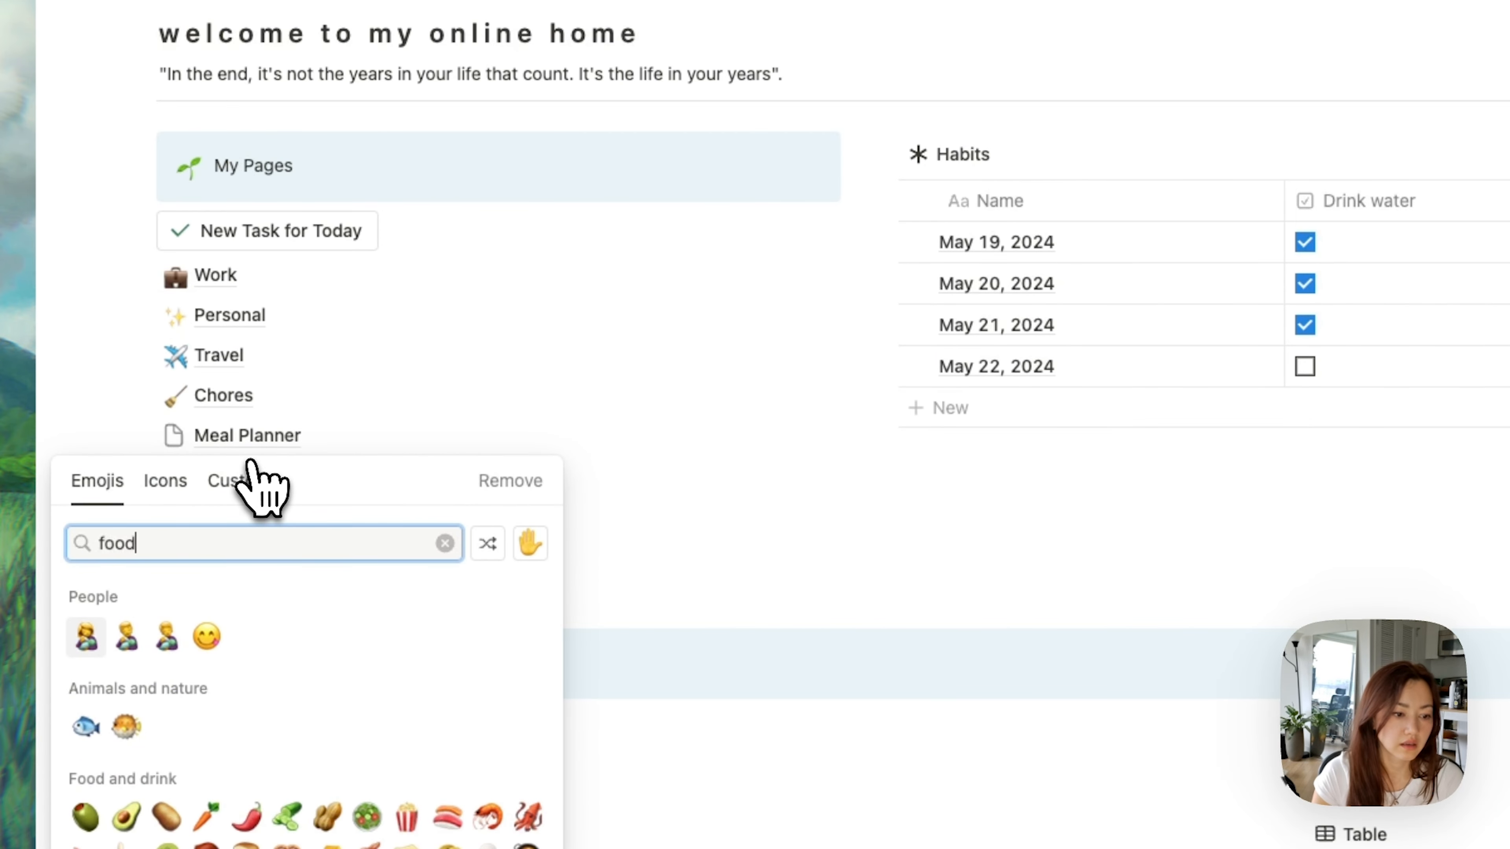
pyautogui.click(86, 787)
# Step: Give the Wishlist page a swirling star emoji icon and the LifeQuest Demo page a joystick emoji icon
pyautogui.click(184, 485)
pyautogui.write('star')
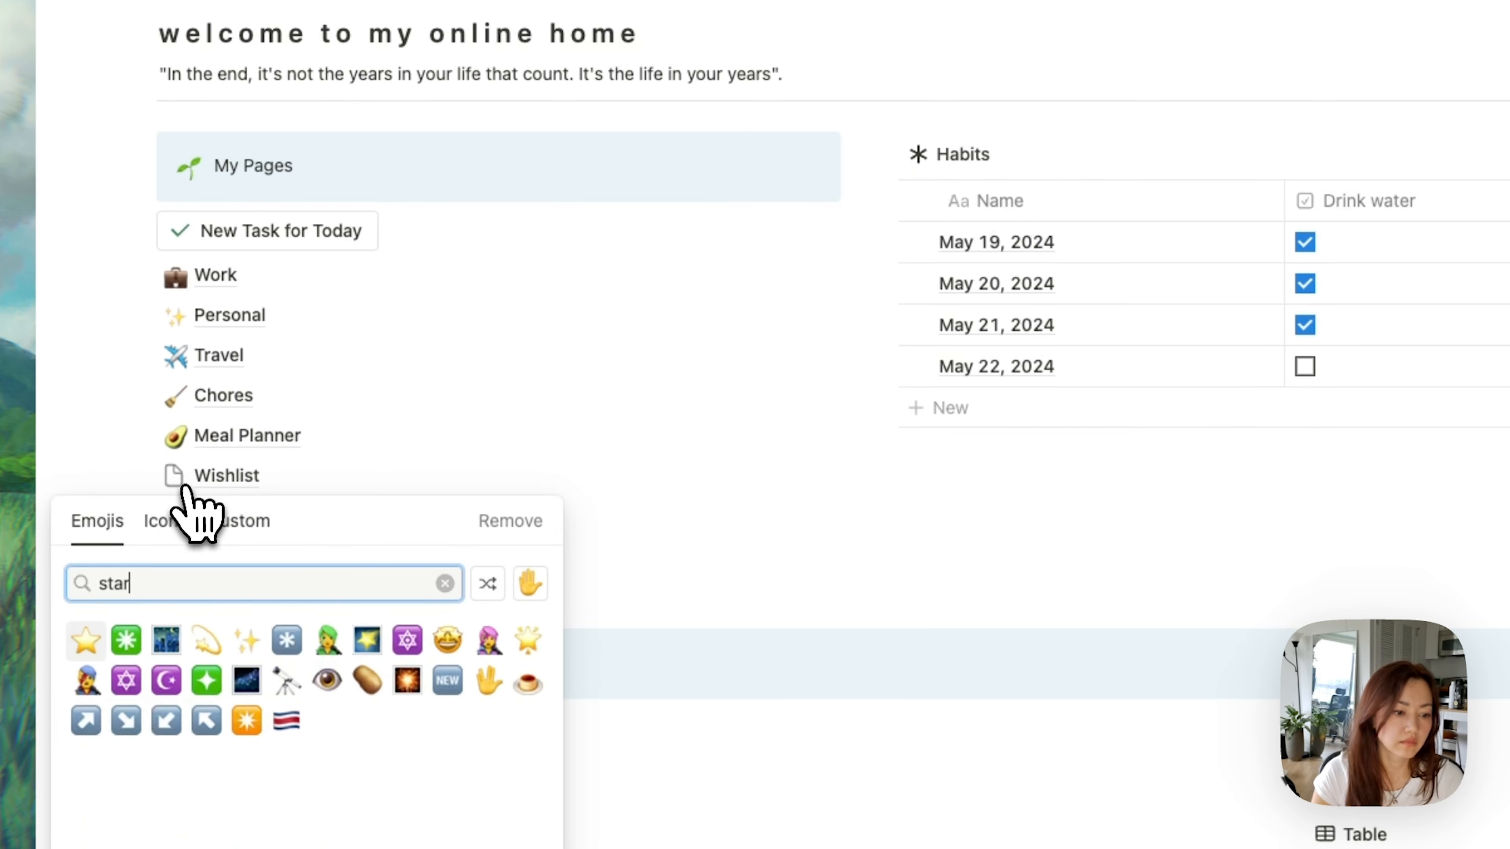
pyautogui.press('Return')
pyautogui.click(173, 515)
pyautogui.write('game')
pyautogui.click(126, 680)
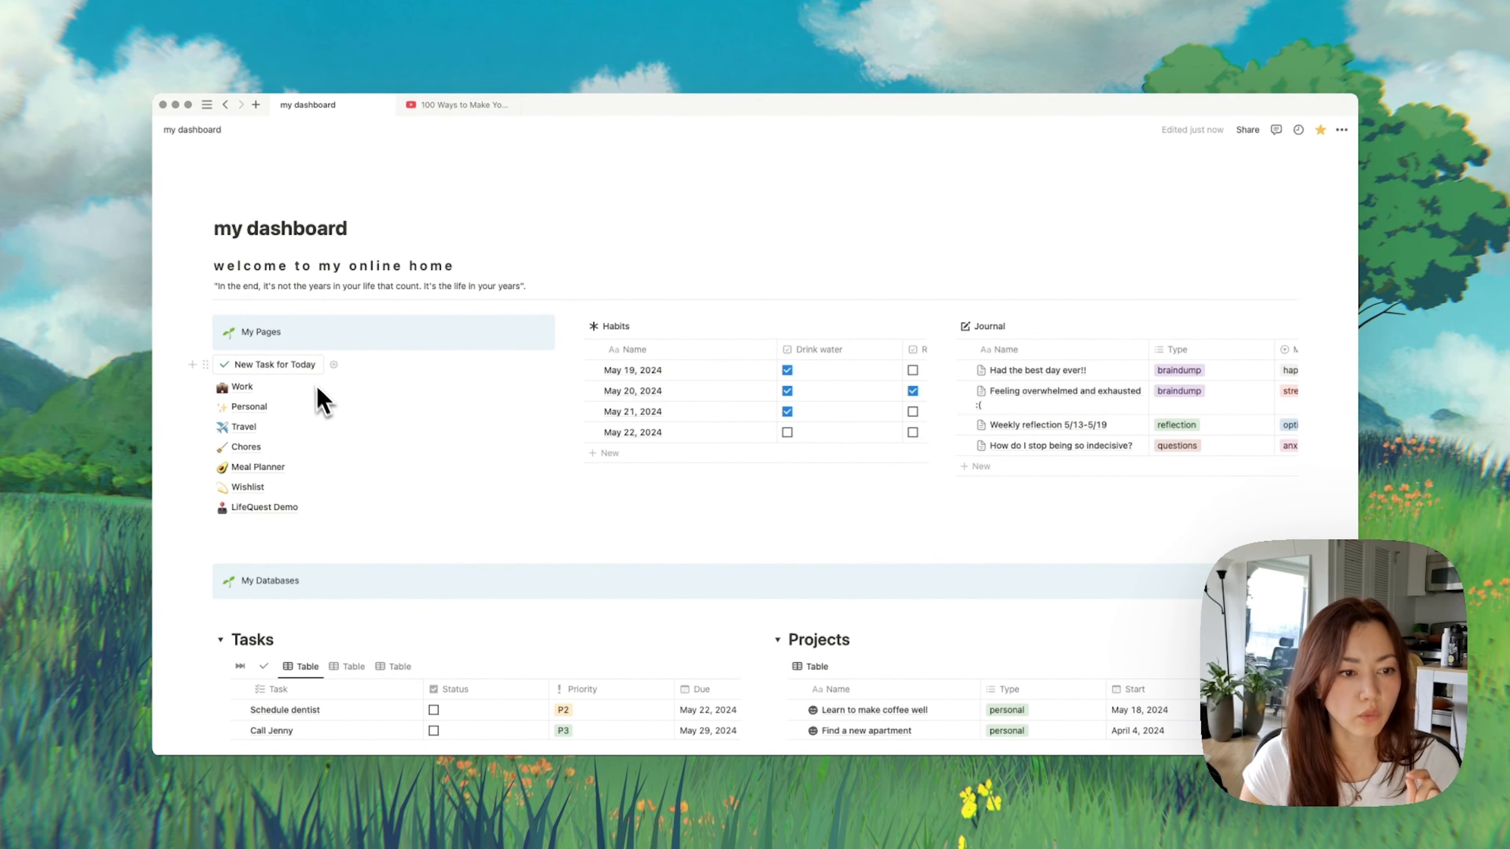
# Step: Open the Personal page to view its contents and return to the dashboard
pyautogui.click(250, 407)
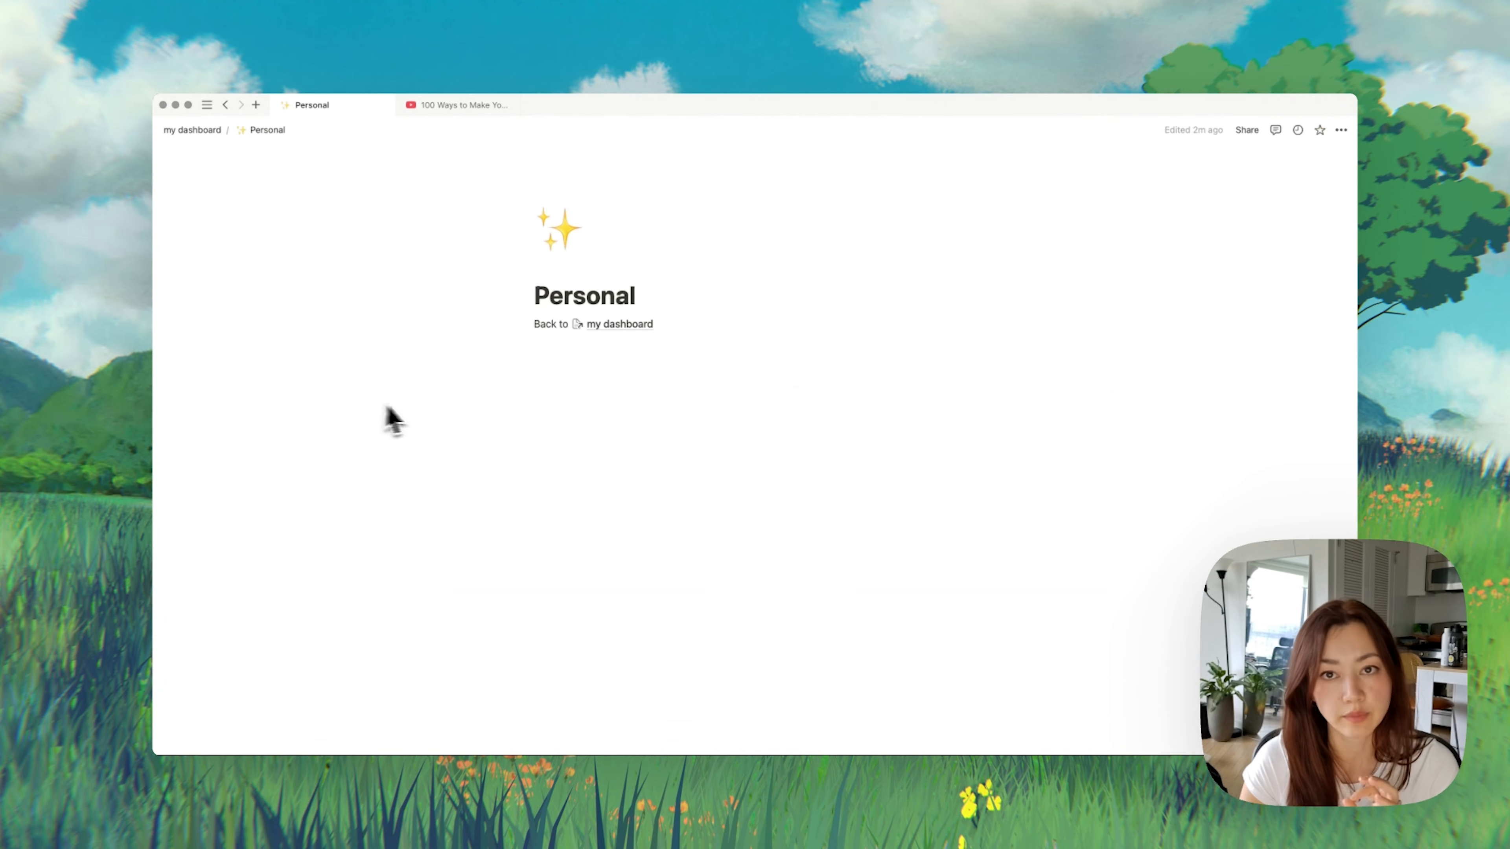
pyautogui.press('super+bracketleft')
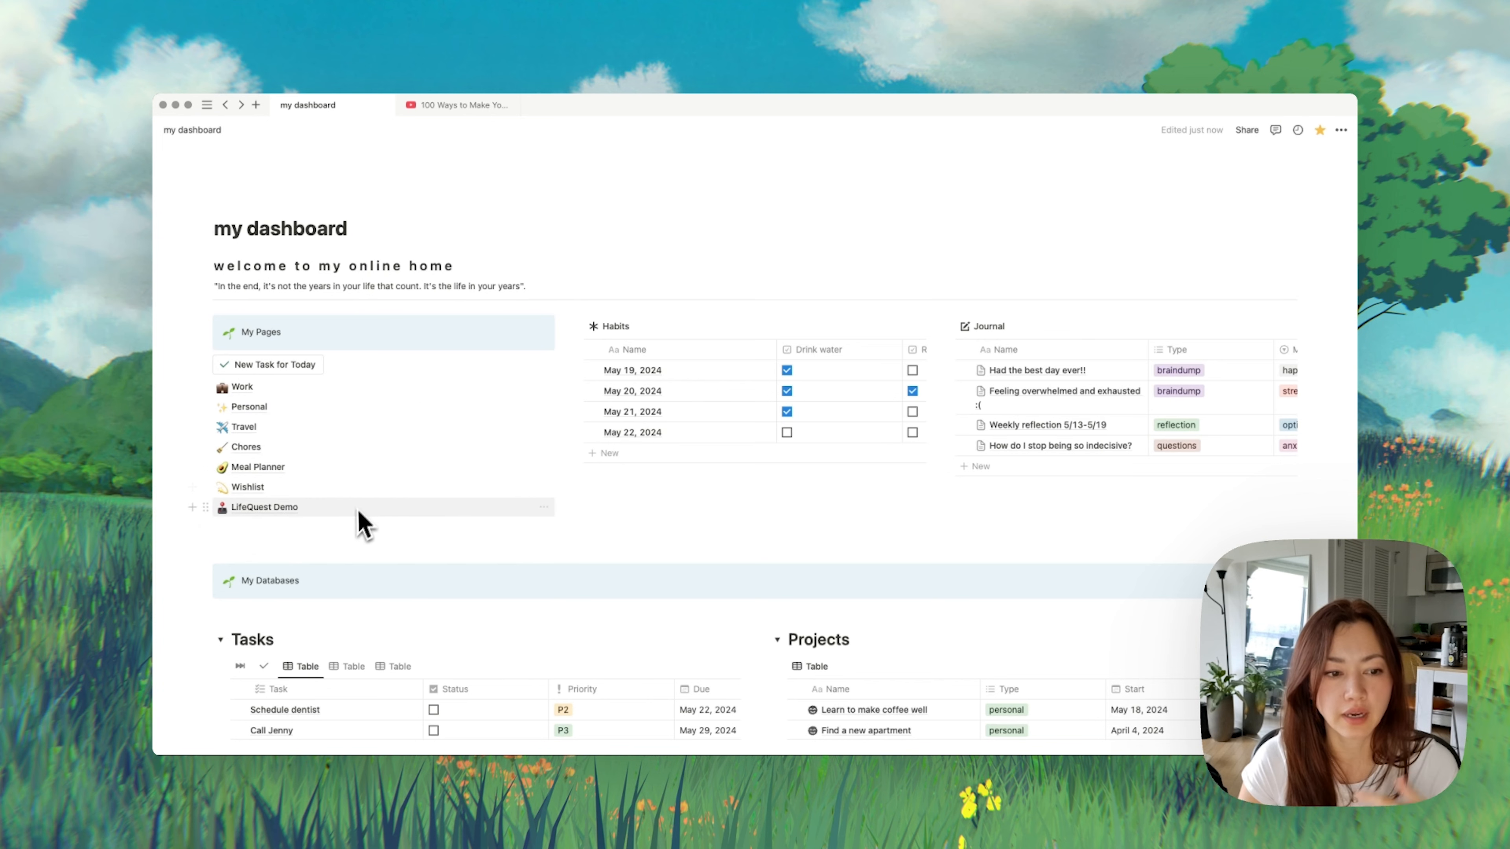
# Step: Insert a synced block below the LifeQuest Demo link in the My Pages column
pyautogui.click(271, 527)
pyautogui.write('/syn')
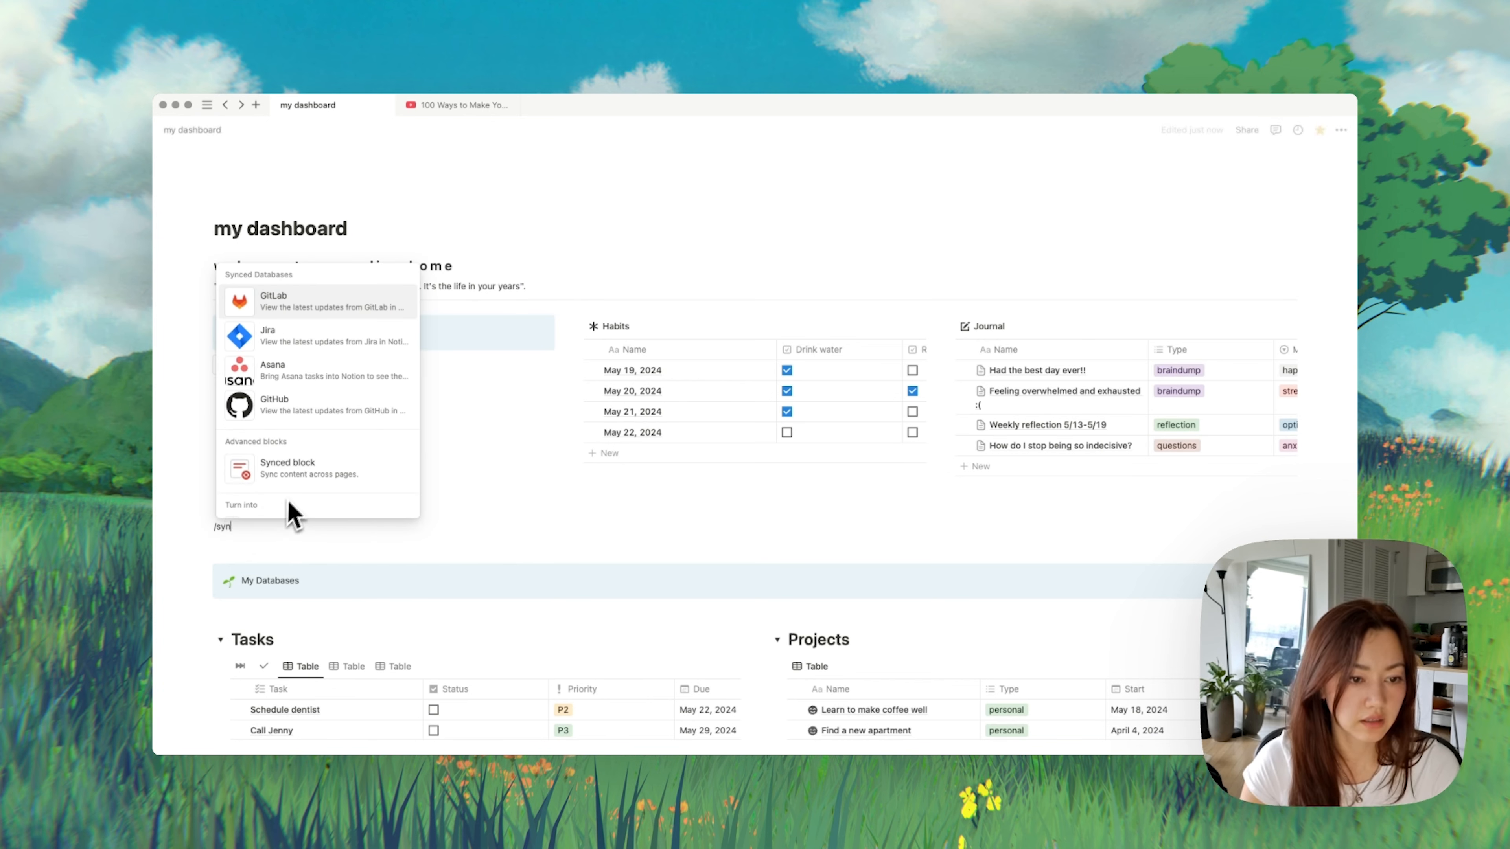
pyautogui.click(288, 470)
# Step: Move the My Pages callout, the New Task for Today button and all page links into the synced block, and remove its empty line
pyautogui.moveTo(184, 351); pyautogui.dragTo(249, 378)
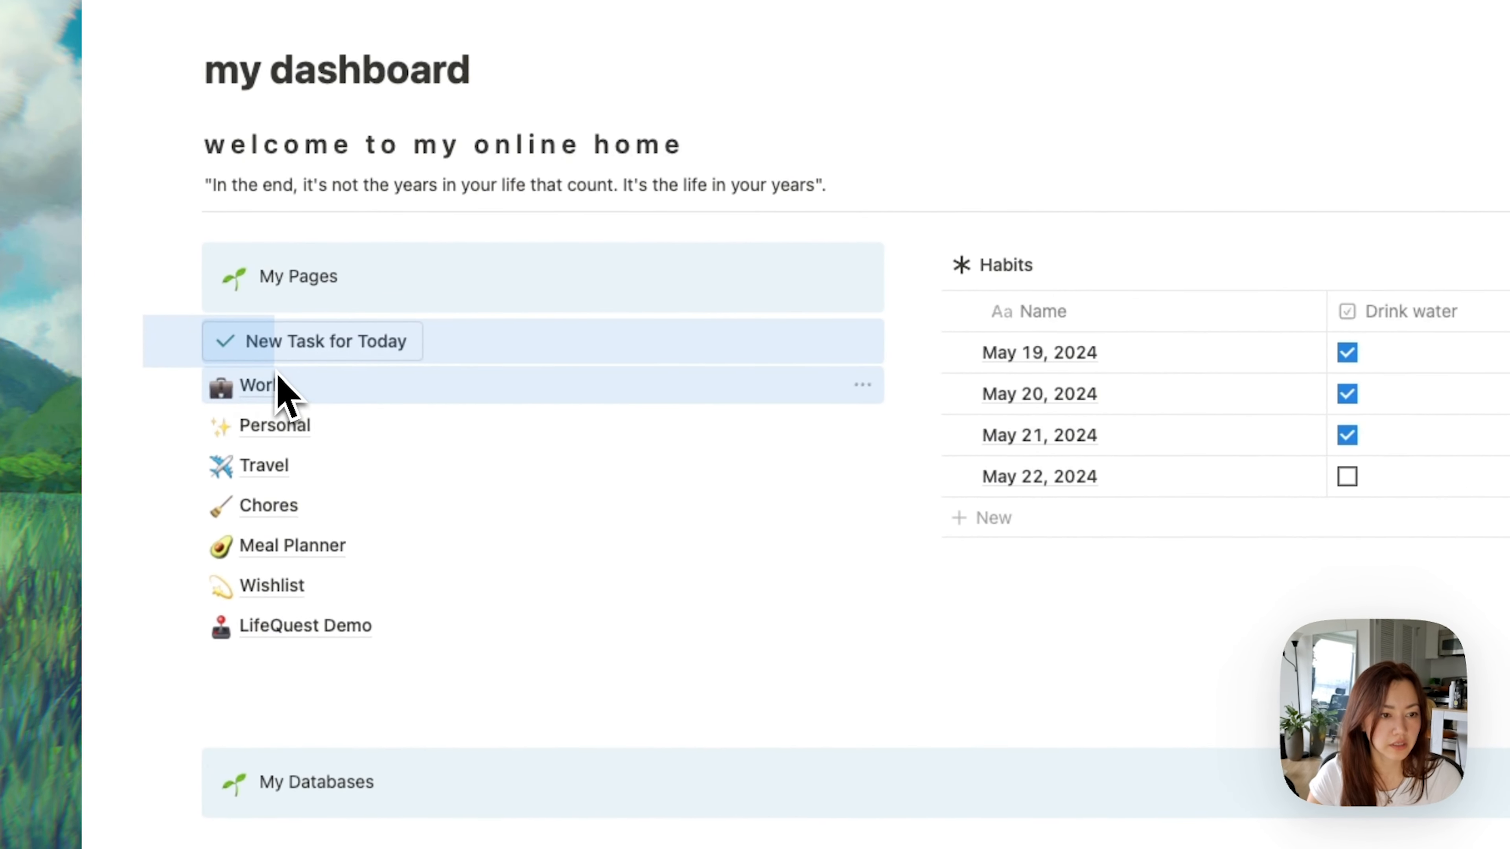
pyautogui.moveTo(144, 226); pyautogui.dragTo(451, 612)
pyautogui.moveTo(189, 625); pyautogui.dragTo(283, 655)
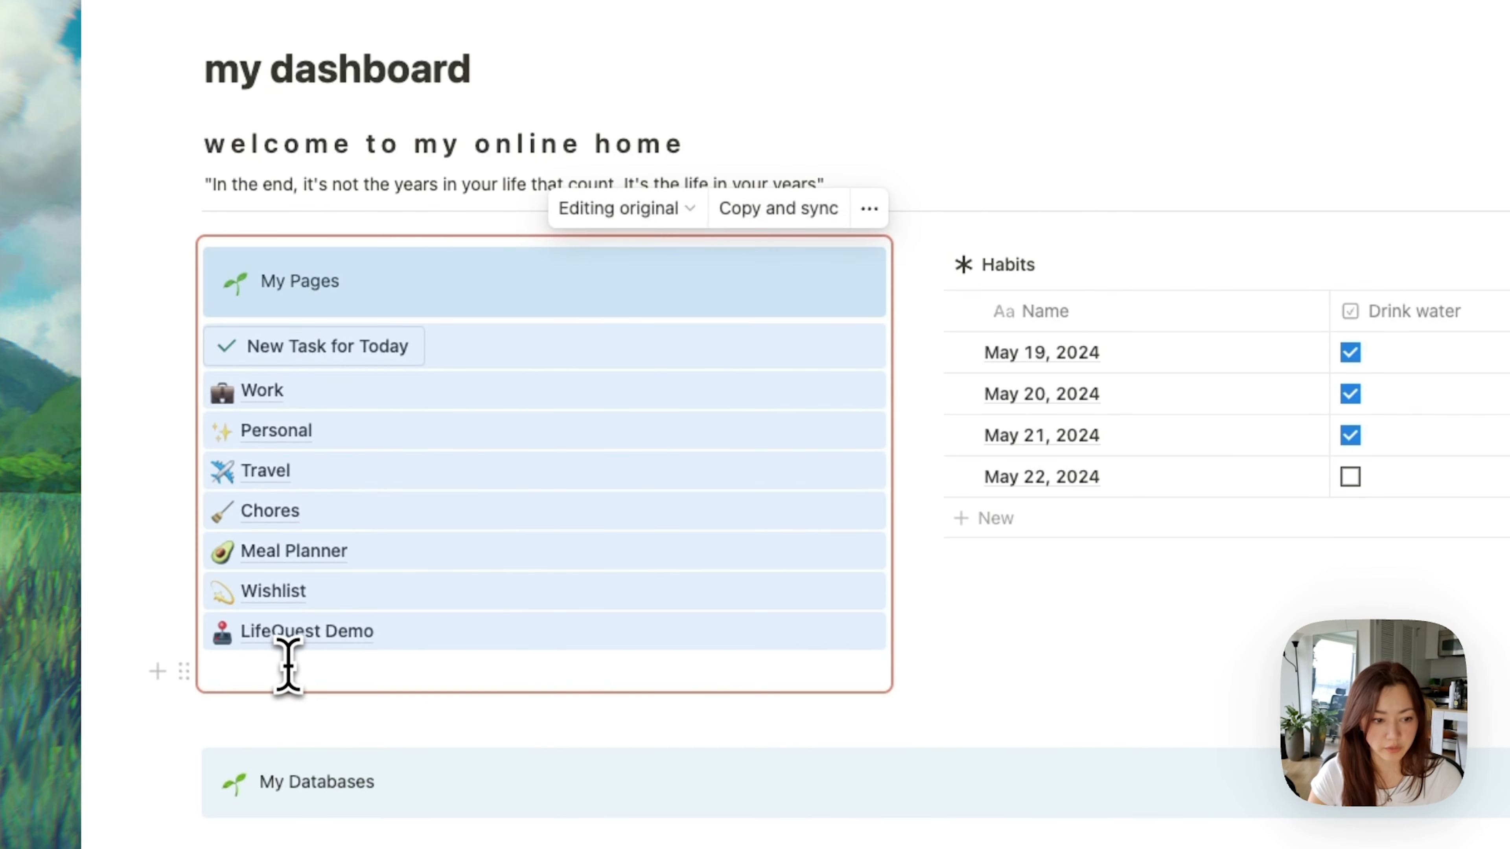
pyautogui.click(288, 665)
pyautogui.press('BackSpace')
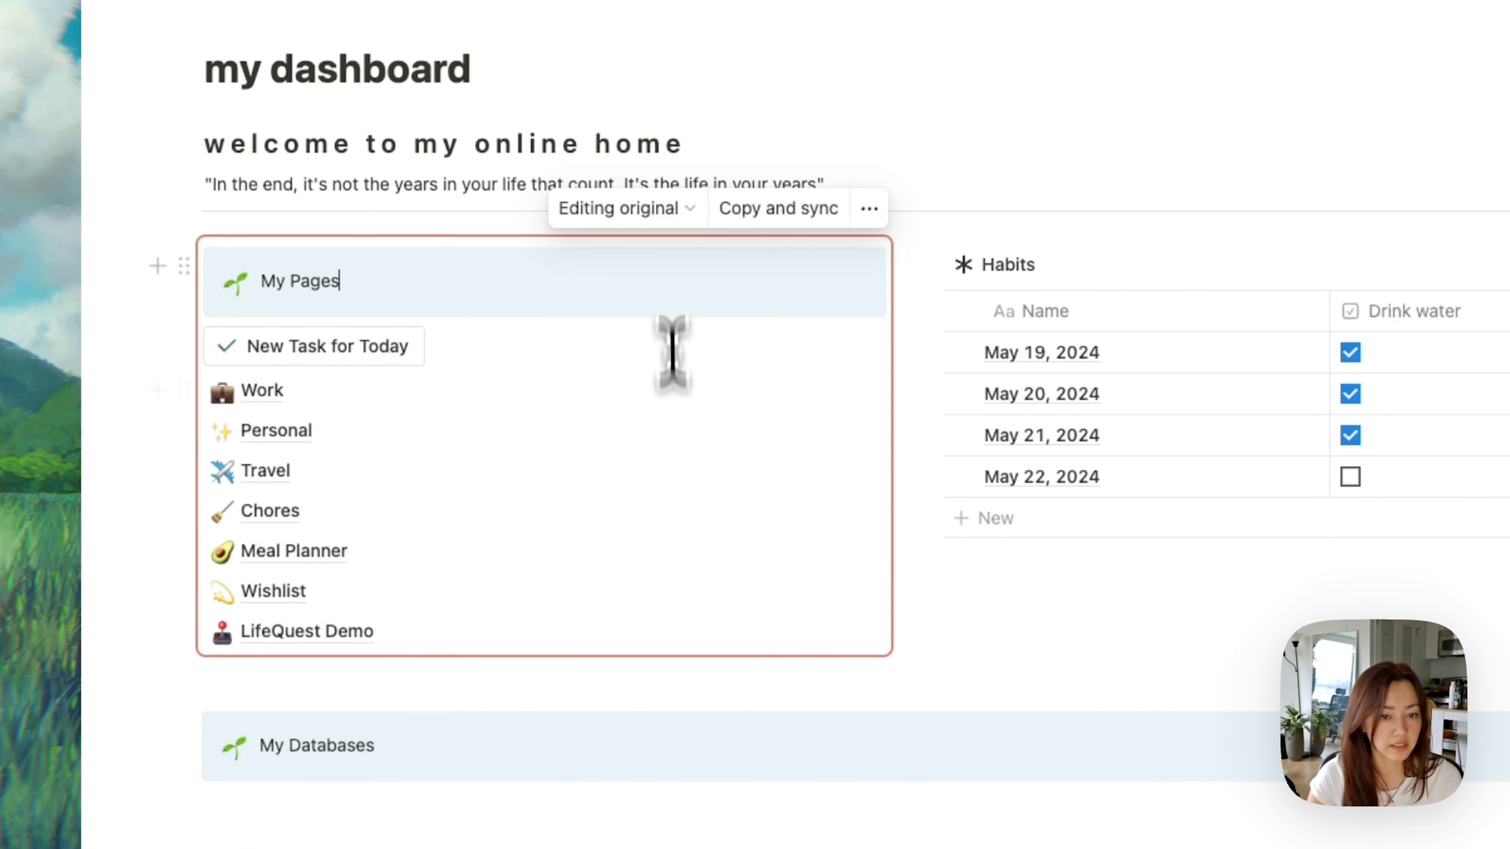
pyautogui.click(880, 100)
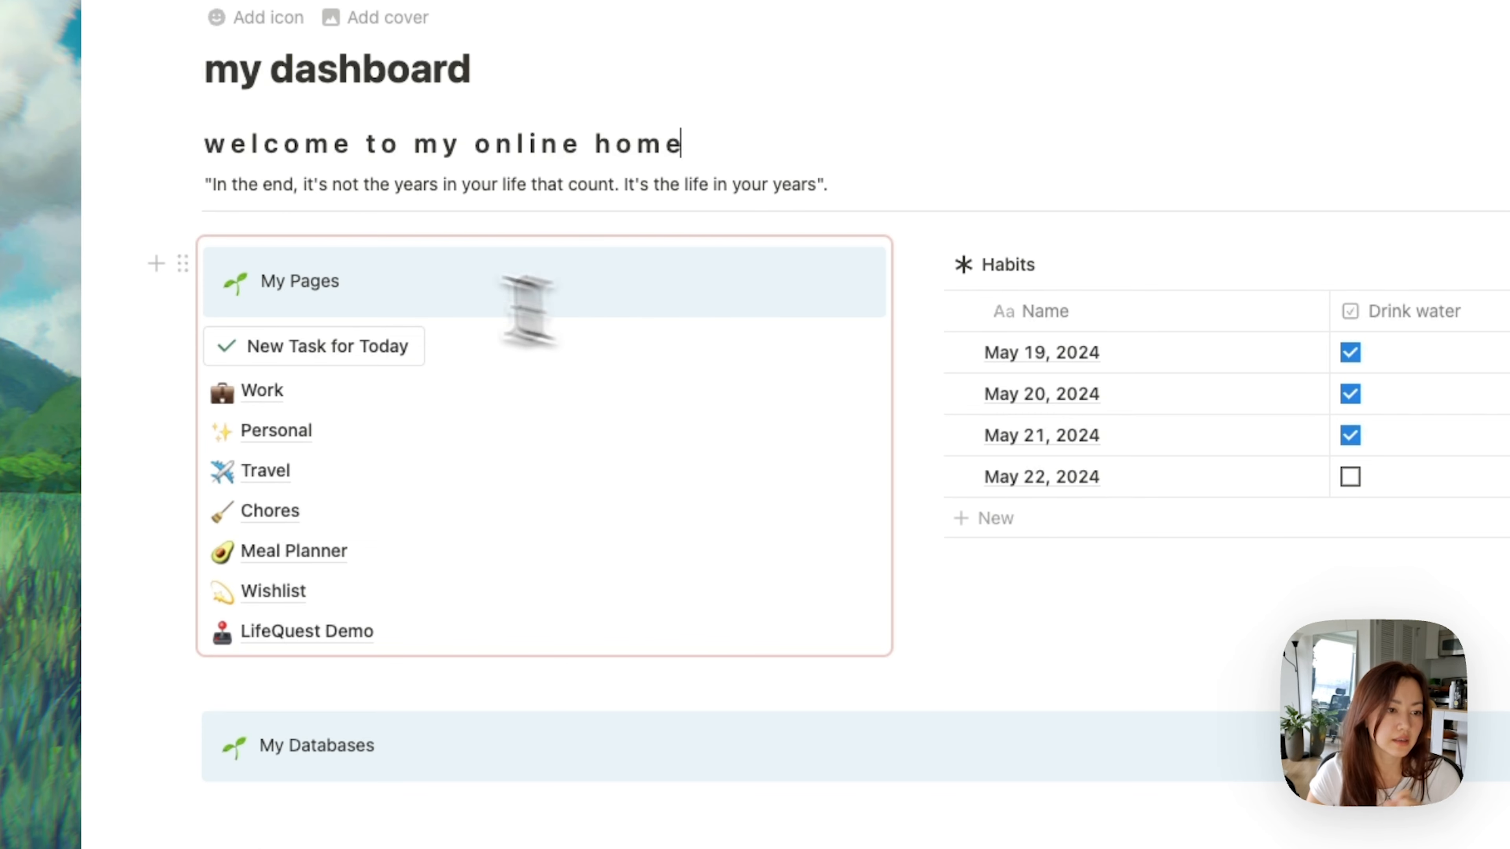
# Step: Copy the link to the My Pages synced block and paste it as a synced block on the Work page
pyautogui.click(181, 263)
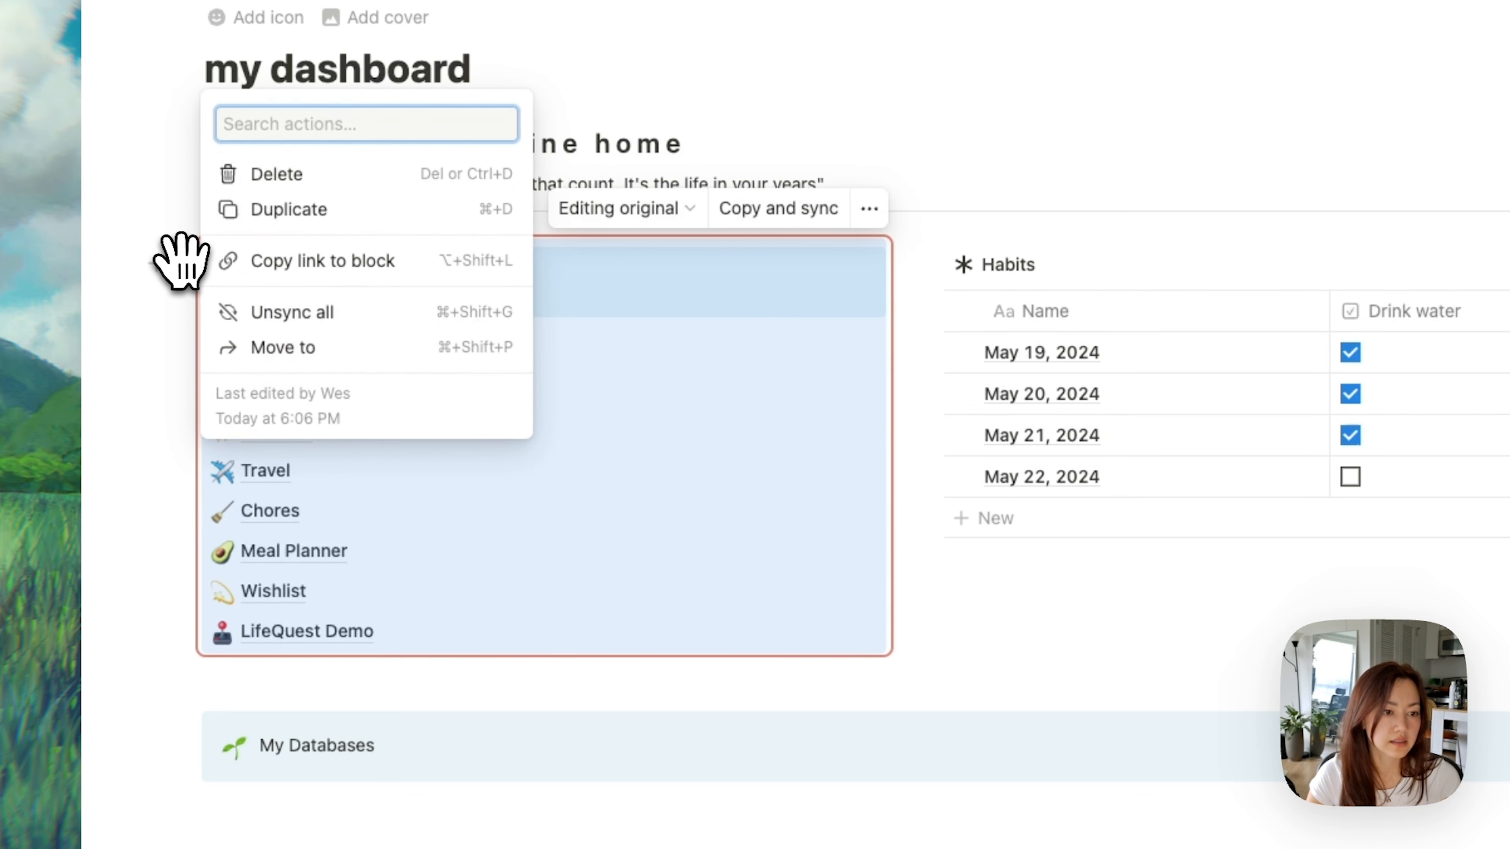
pyautogui.click(262, 261)
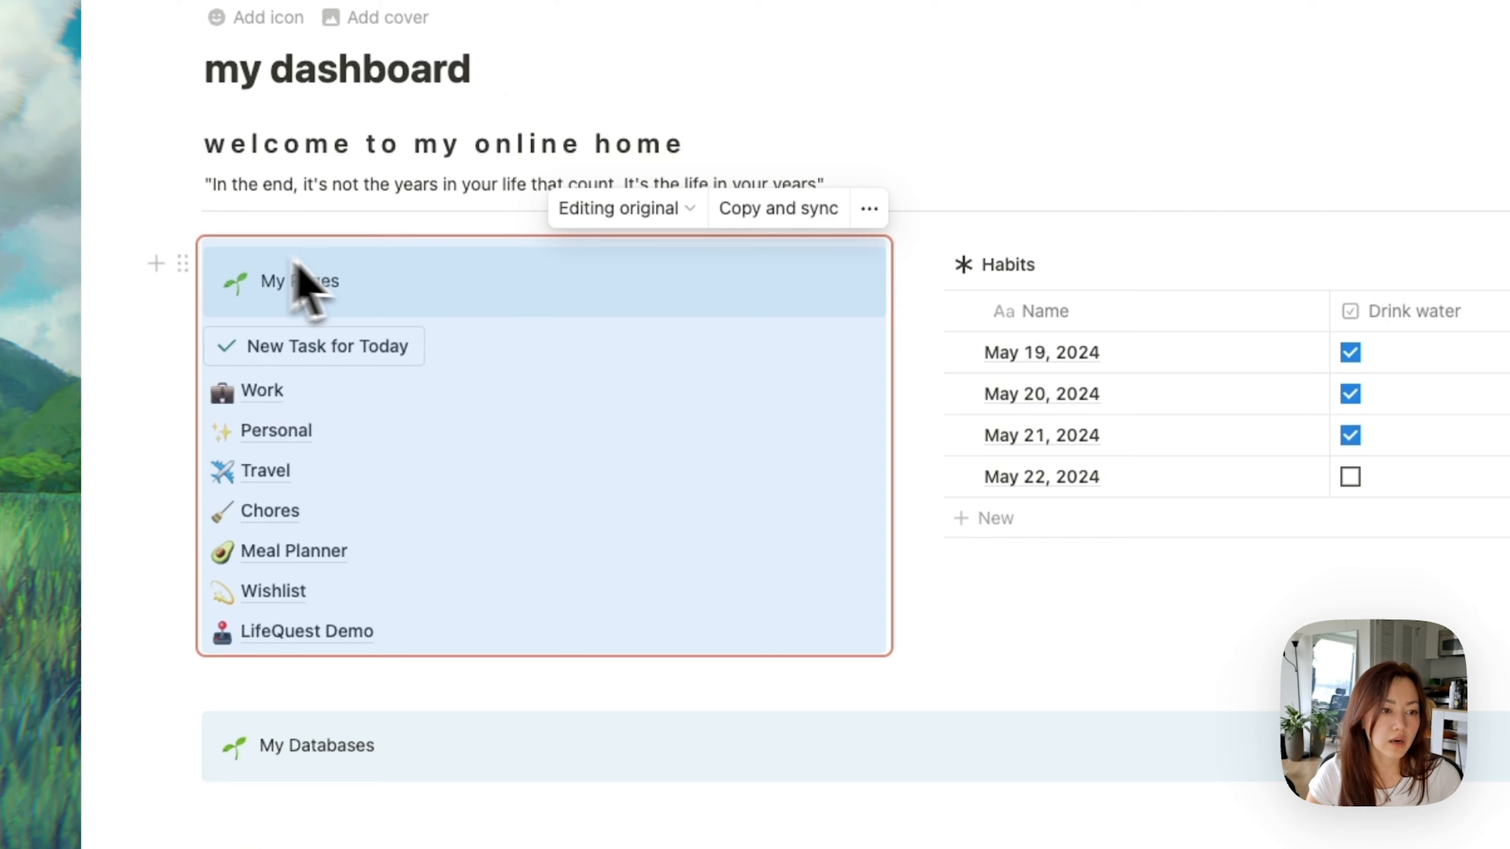
pyautogui.click(269, 392)
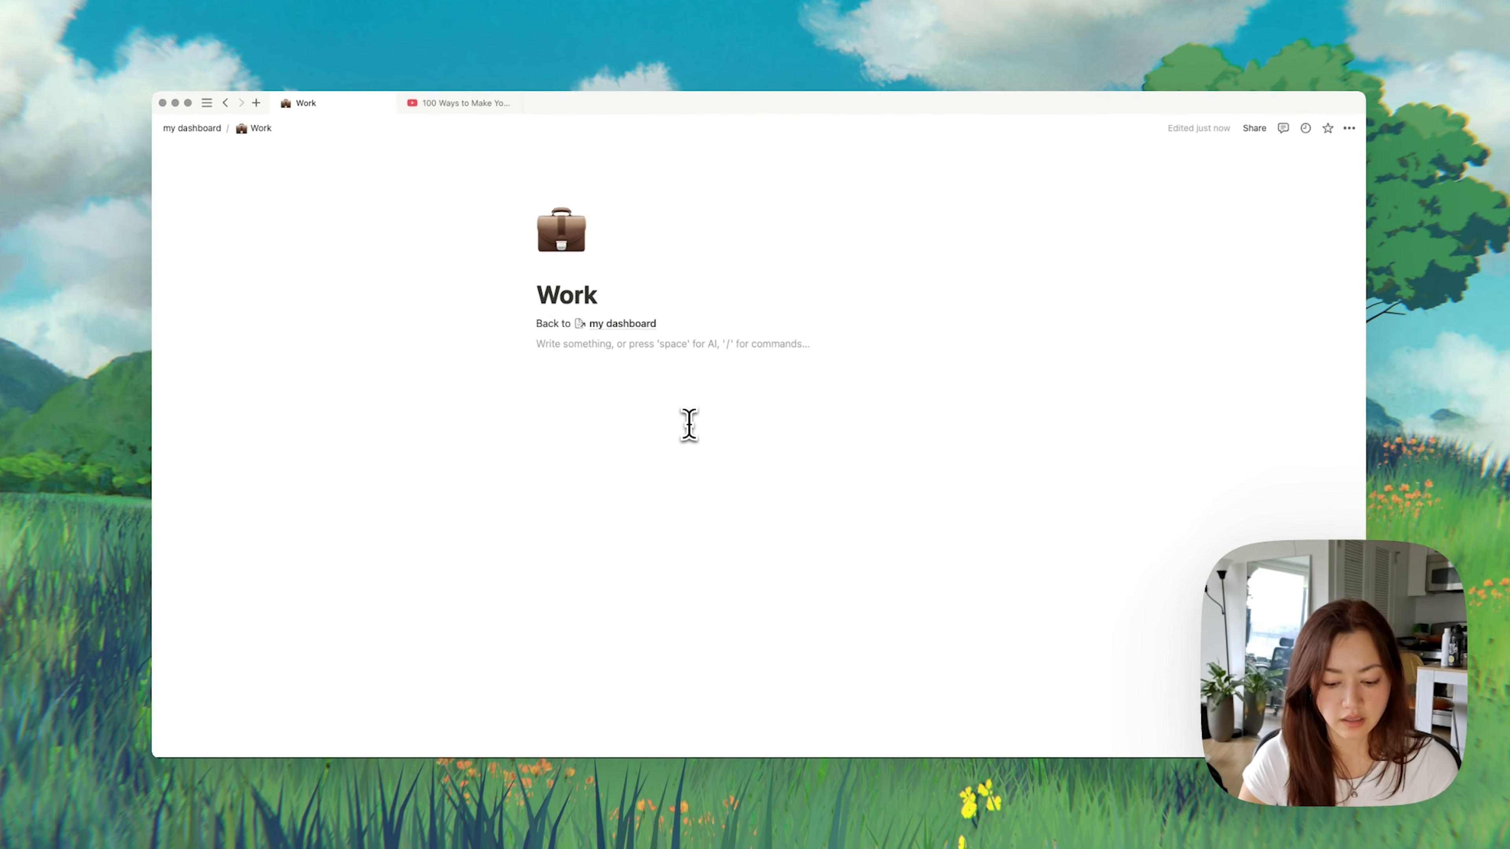
pyautogui.press('super+v')
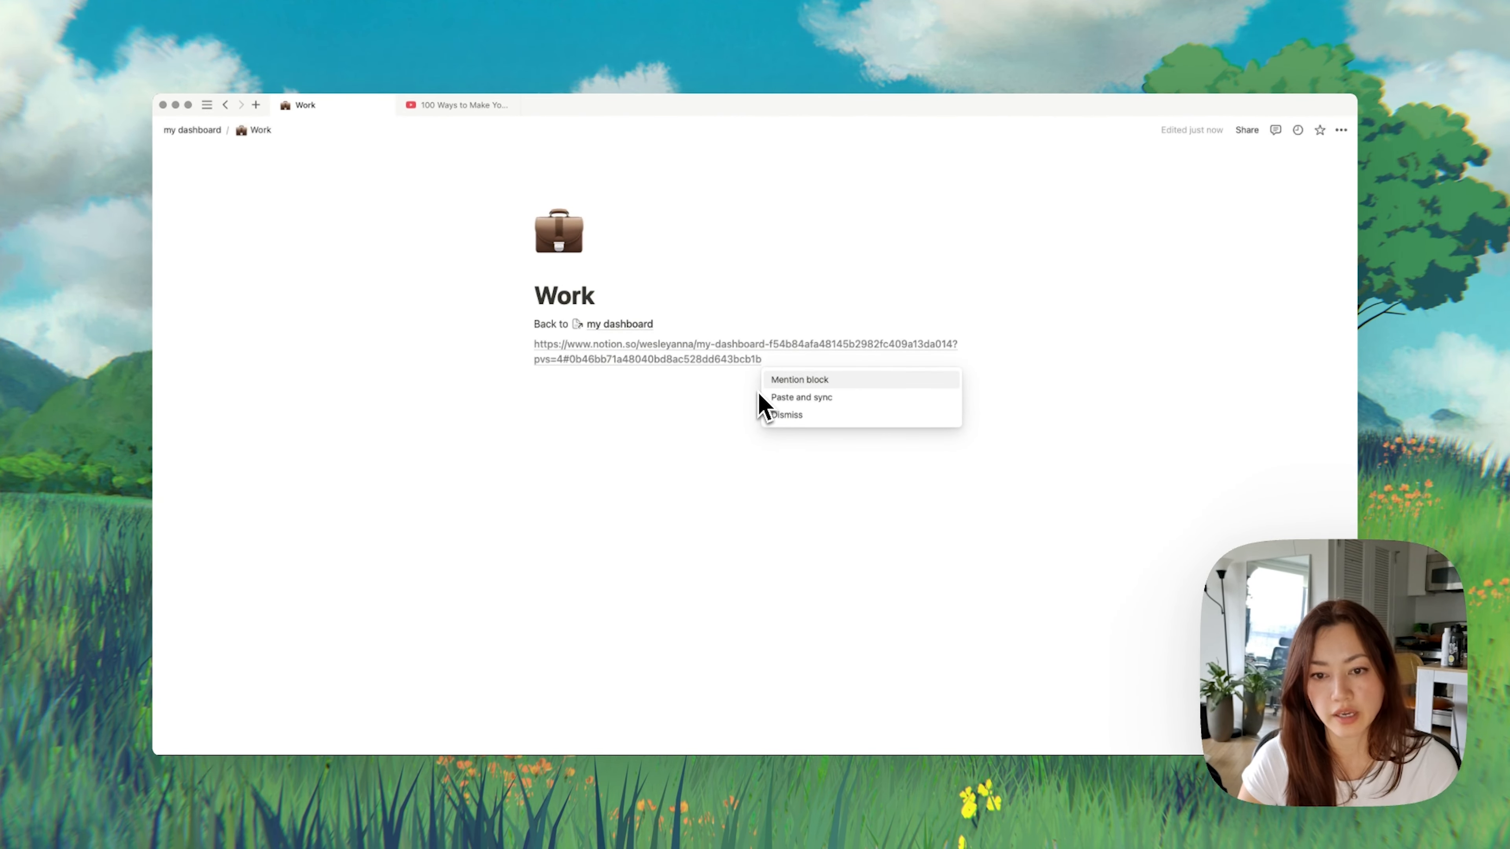
pyautogui.click(806, 402)
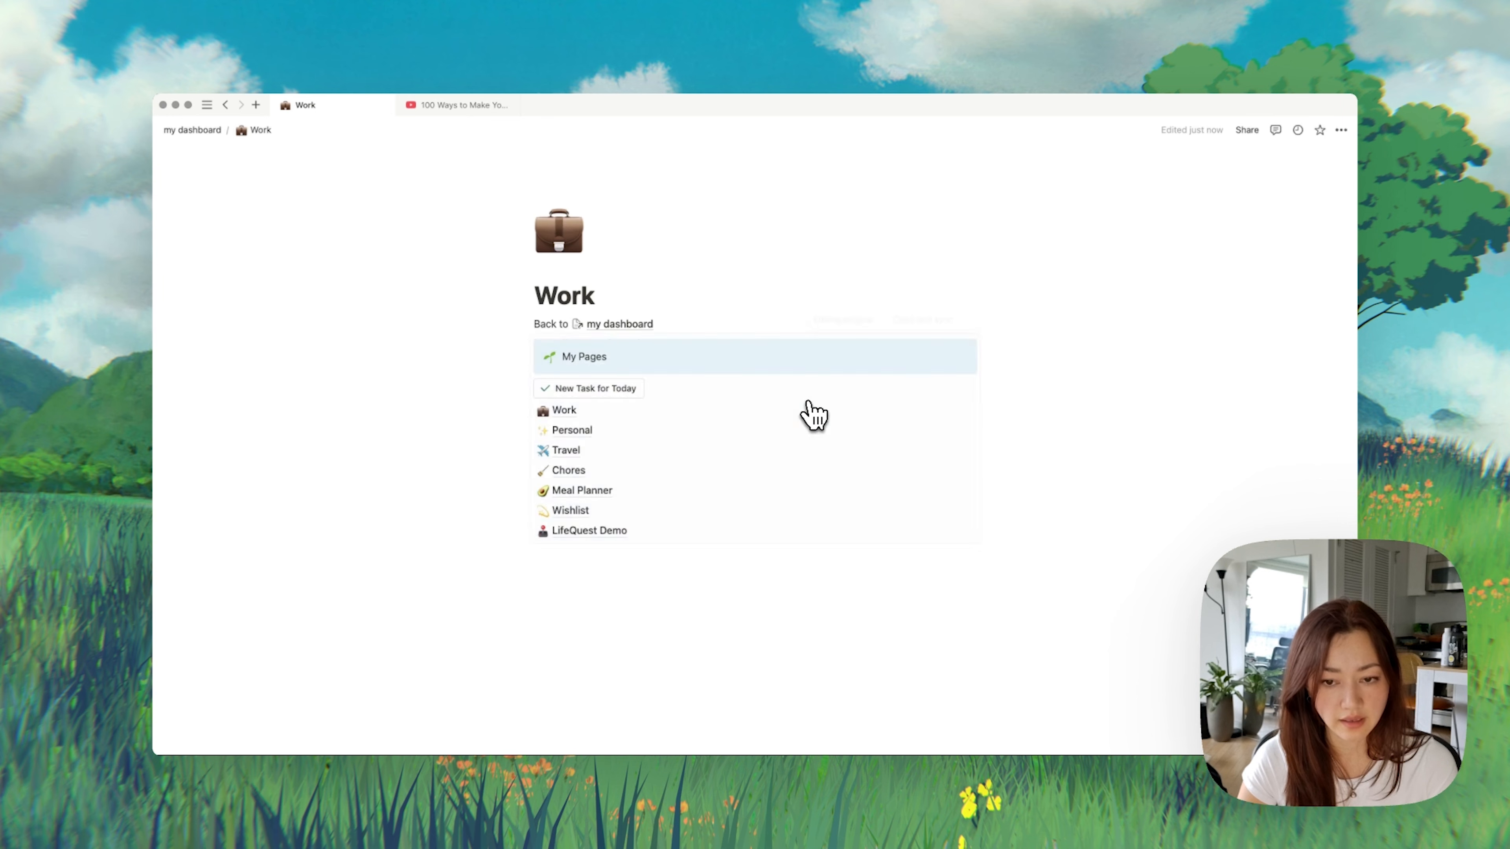
pyautogui.click(964, 605)
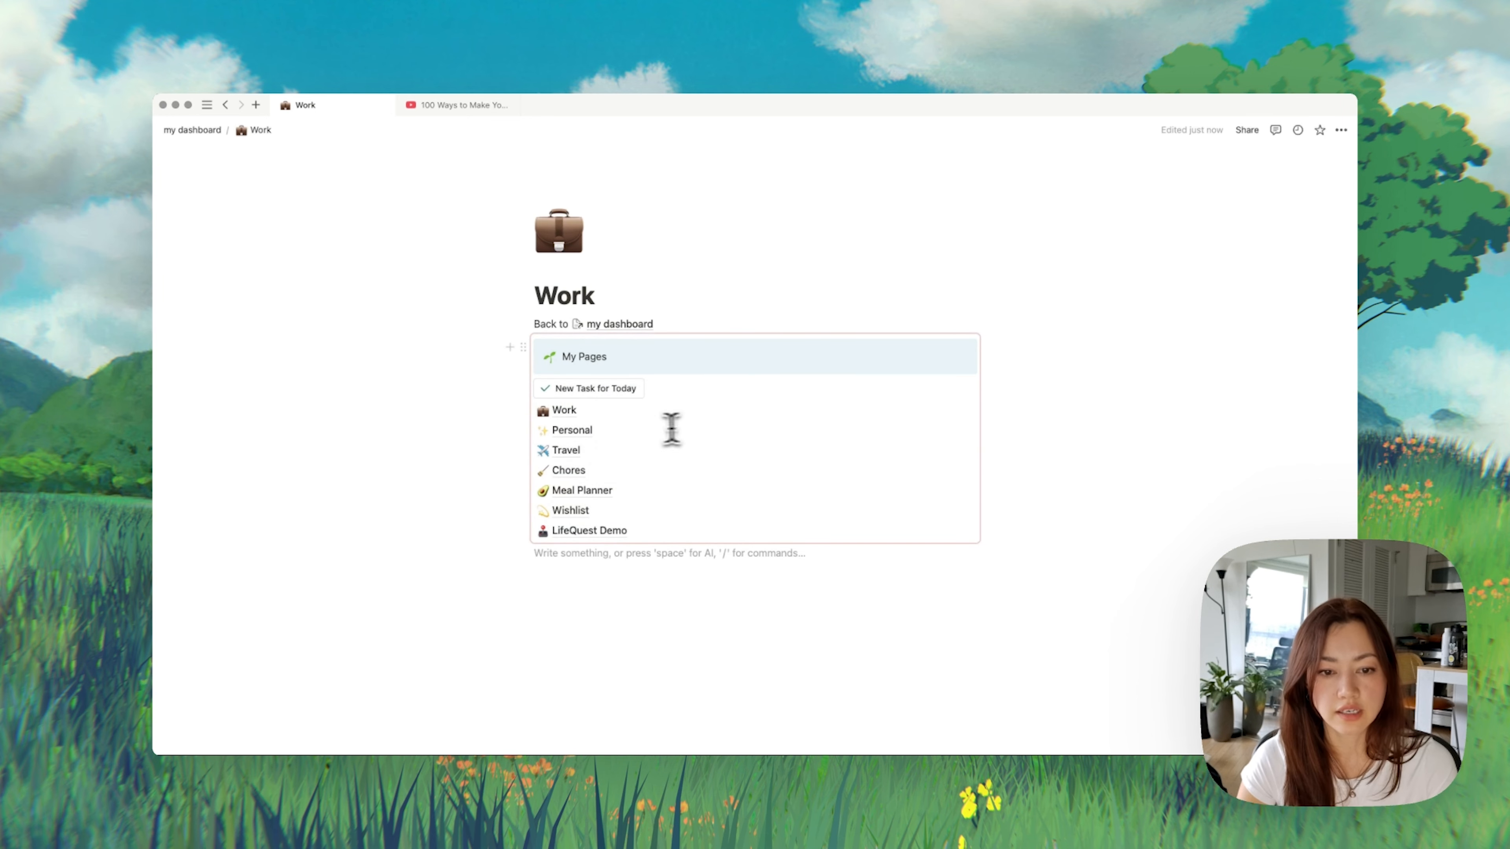
# Step: Underline the My Pages callout text in the Work page's synced block and return to my dashboard
pyautogui.click(649, 357)
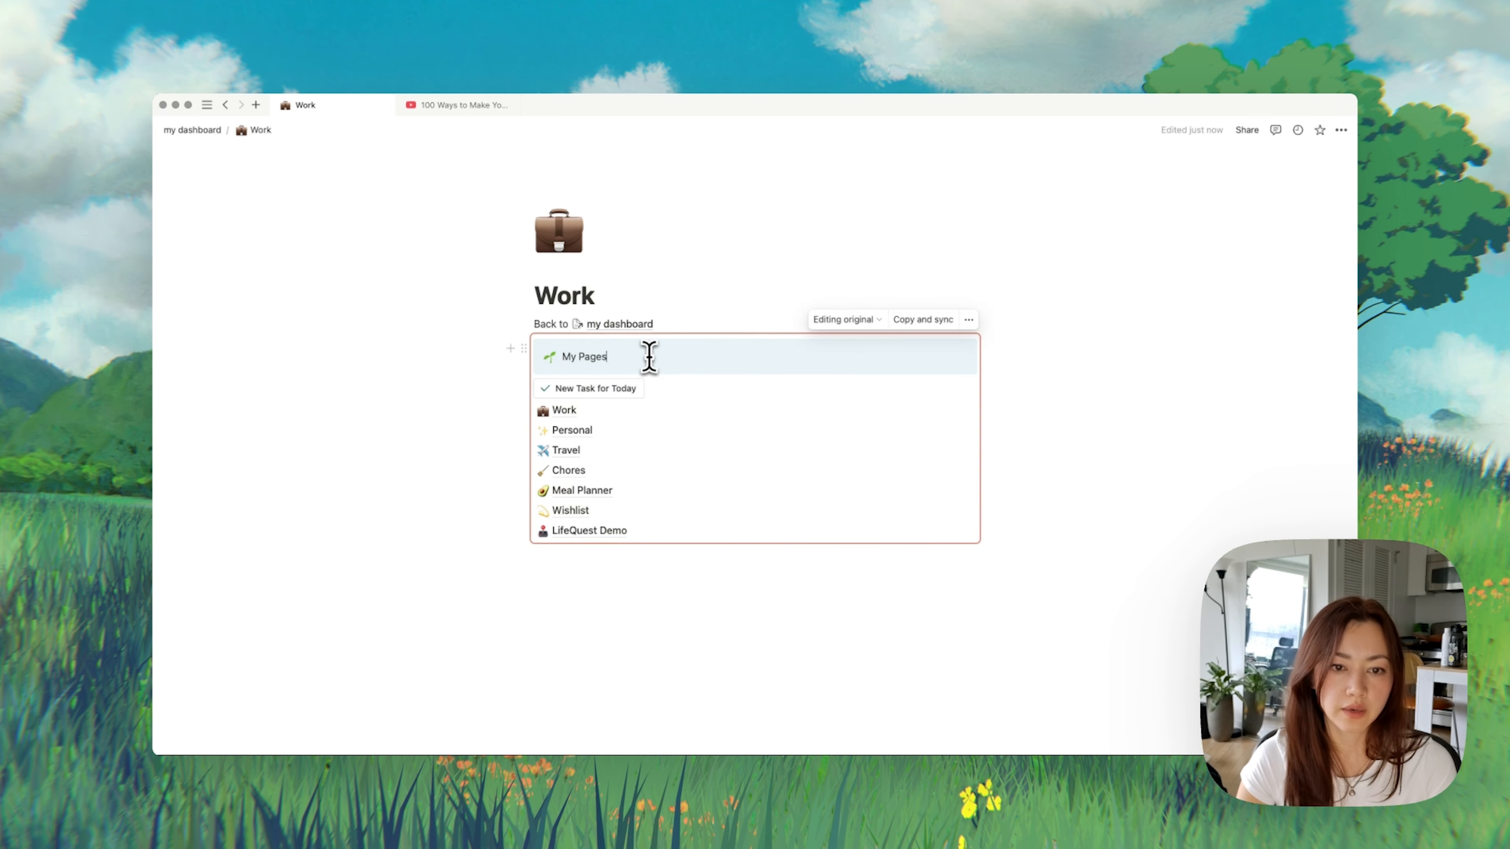
pyautogui.moveTo(565, 357); pyautogui.dragTo(564, 357)
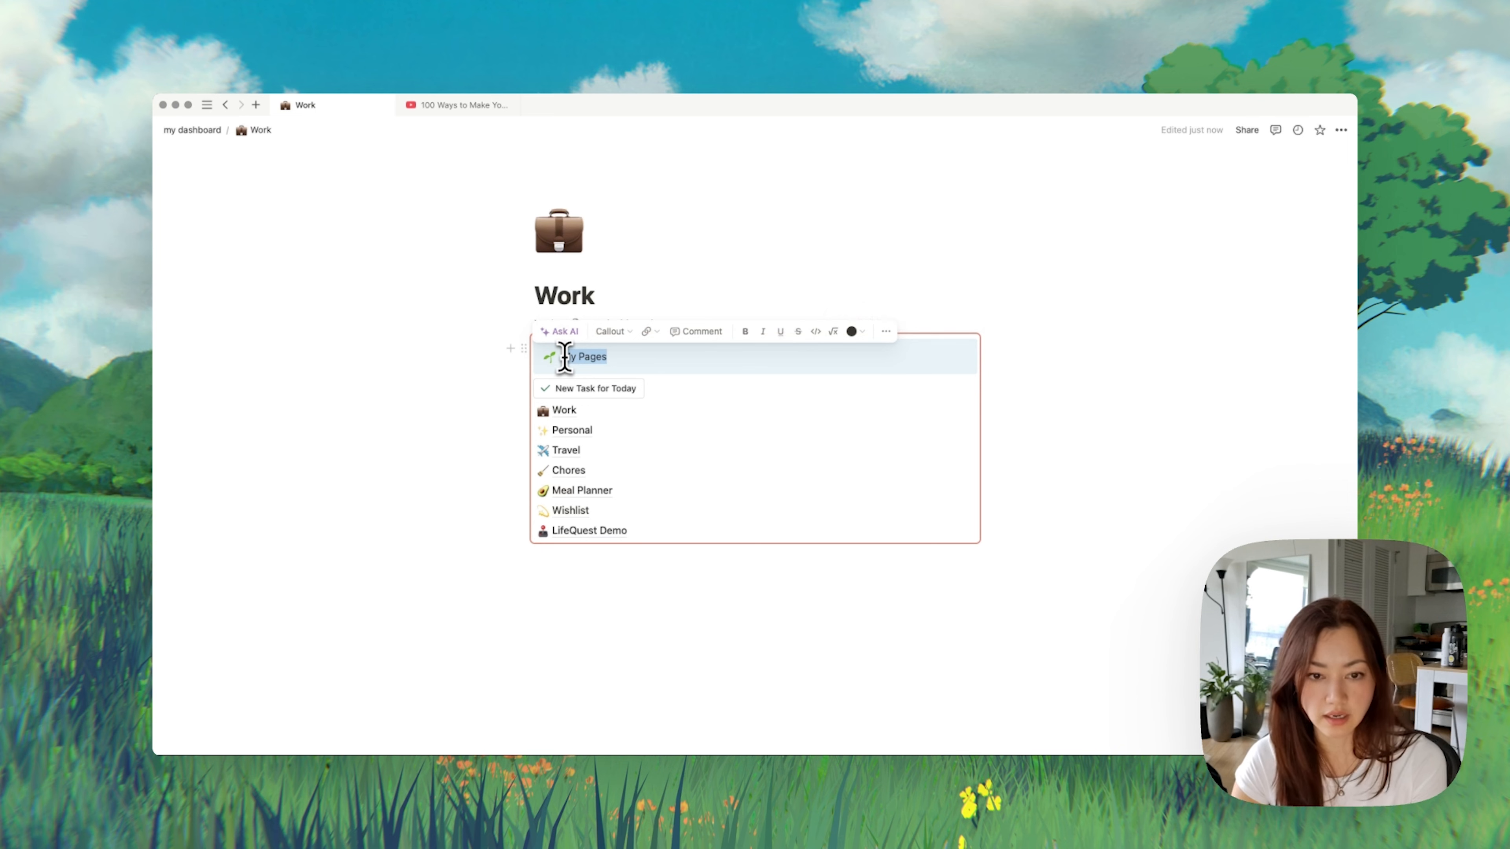
pyautogui.click(624, 359)
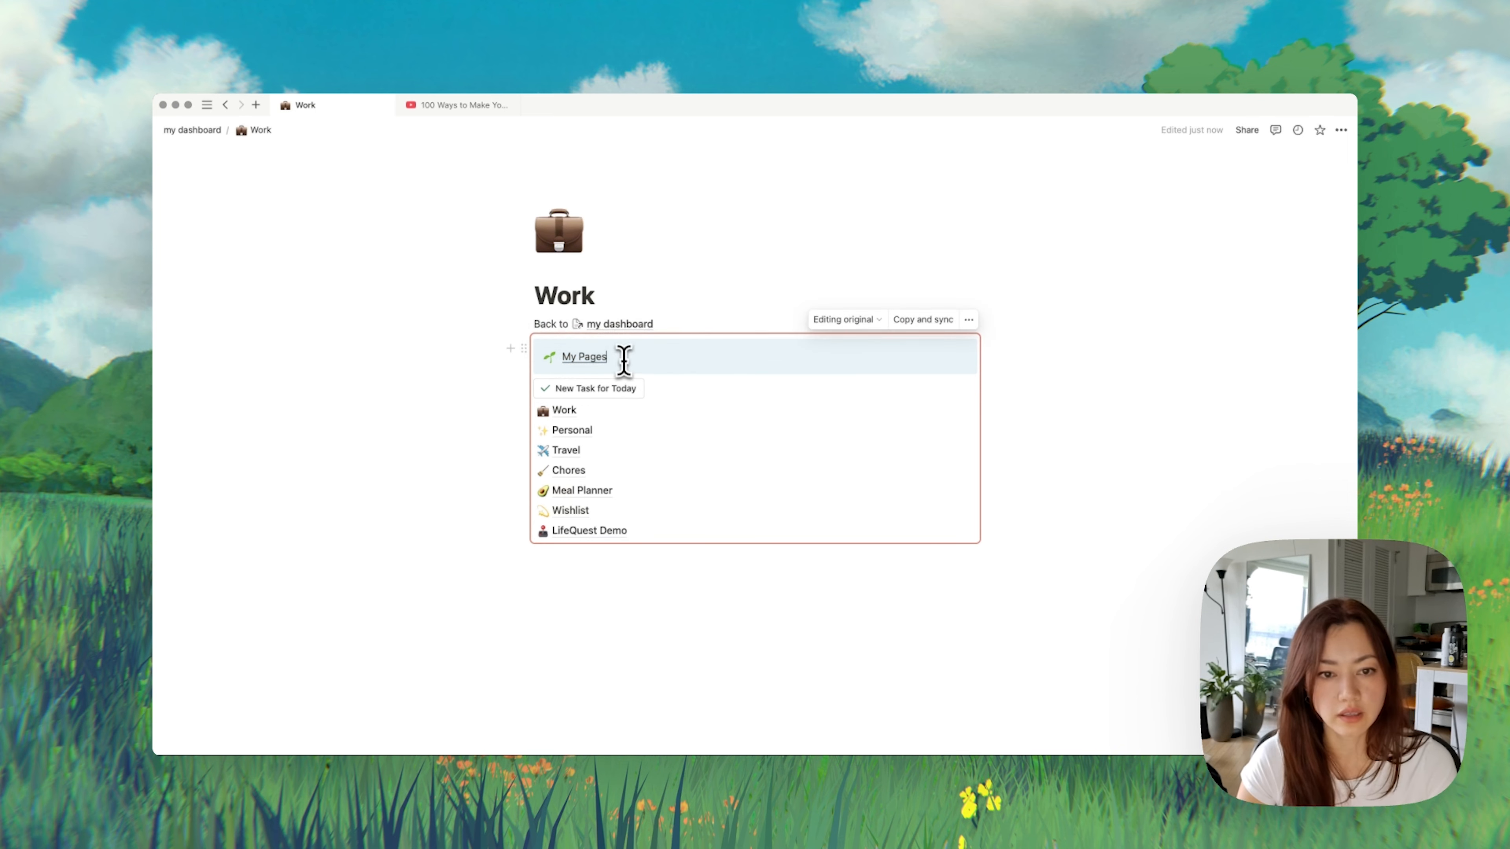
pyautogui.click(617, 322)
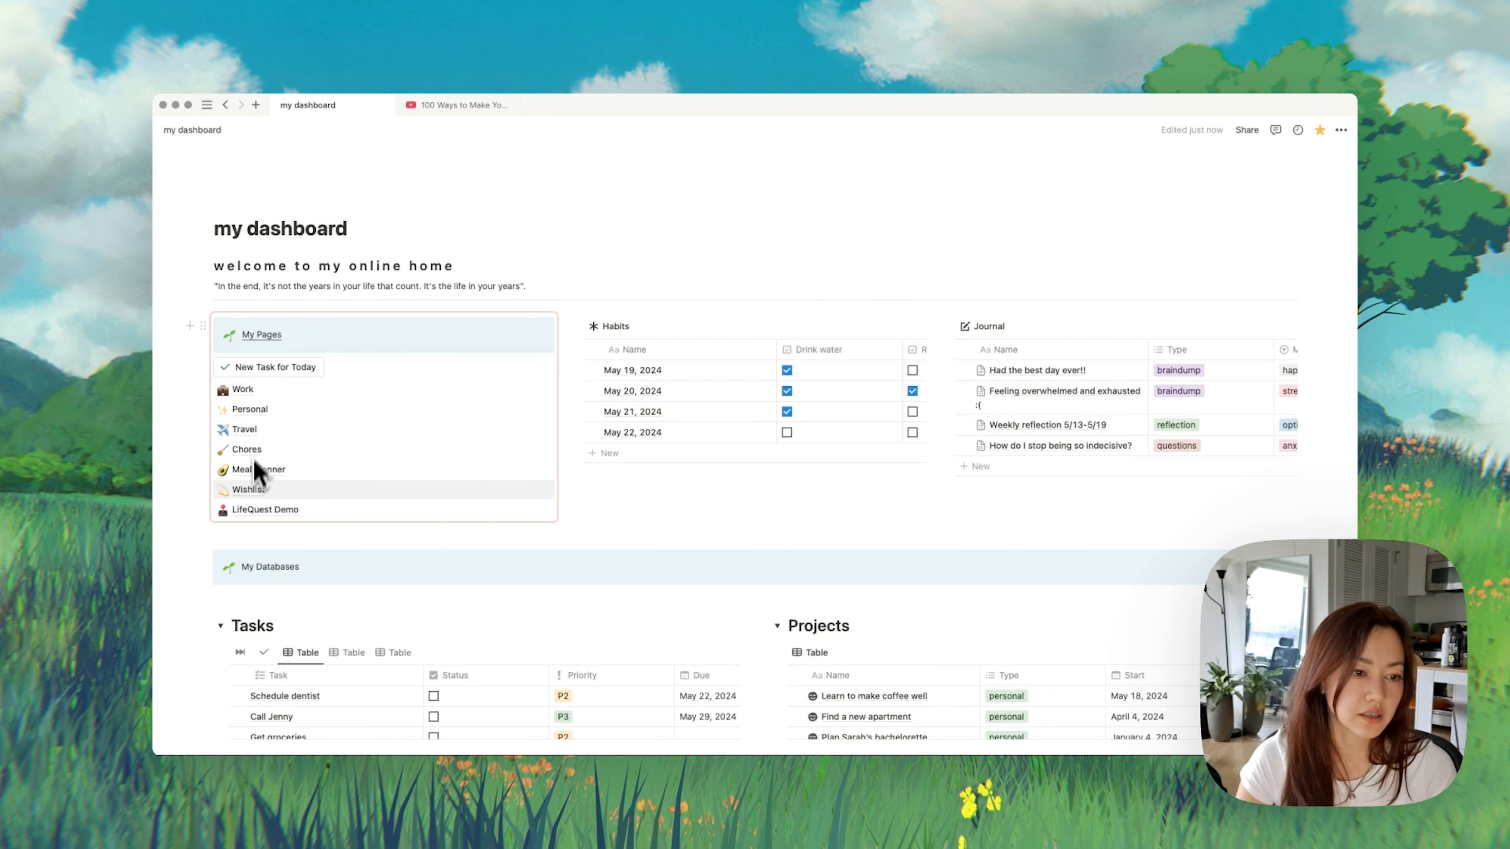
pyautogui.moveTo(364, 457)
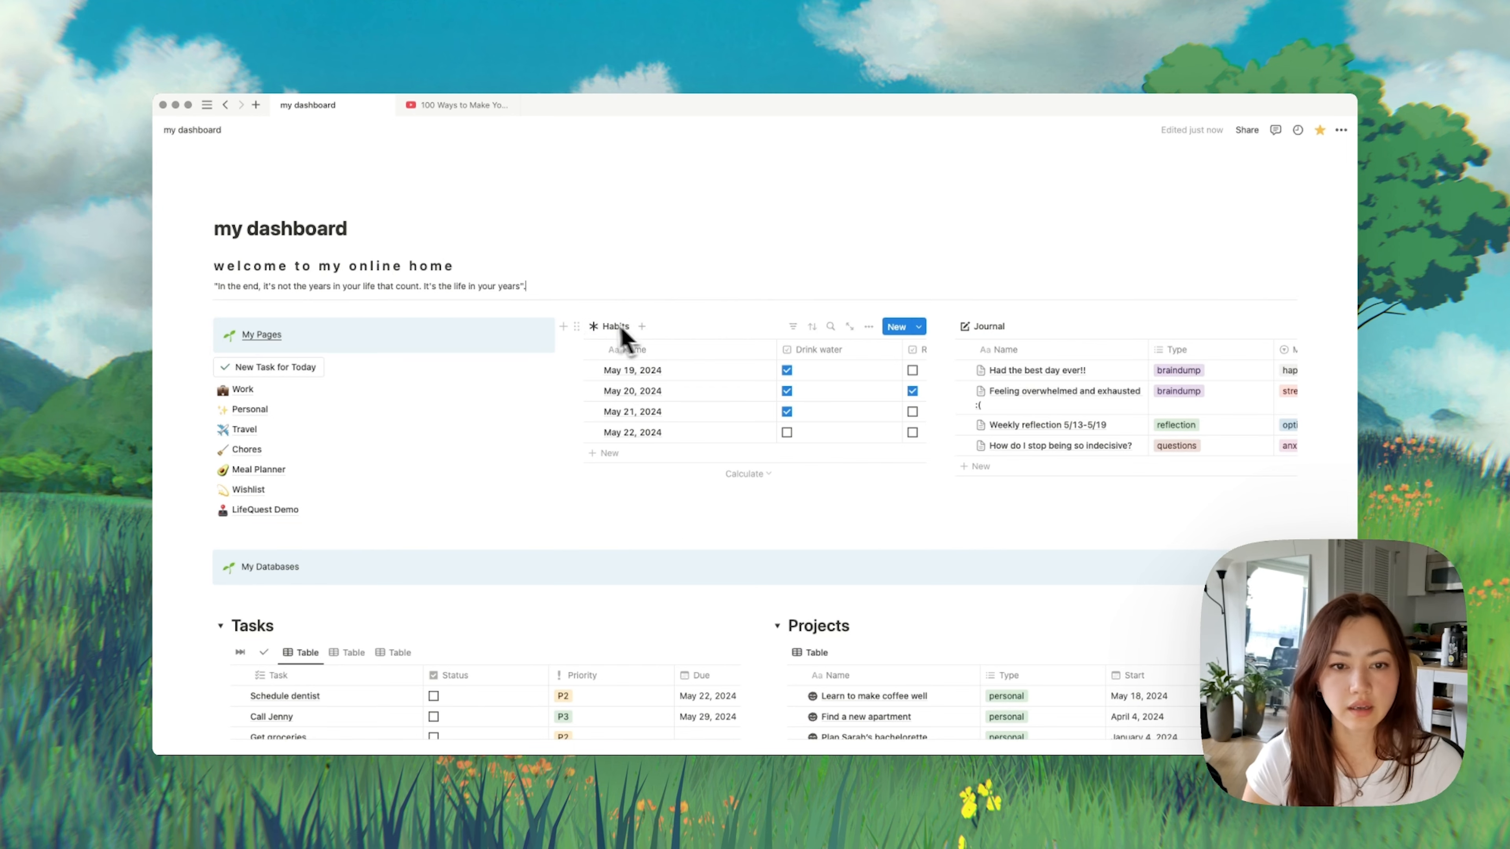
# Step: Add a Heading 2 reading "Habits" in the middle column and place it above the Habits table
pyautogui.click(651, 476)
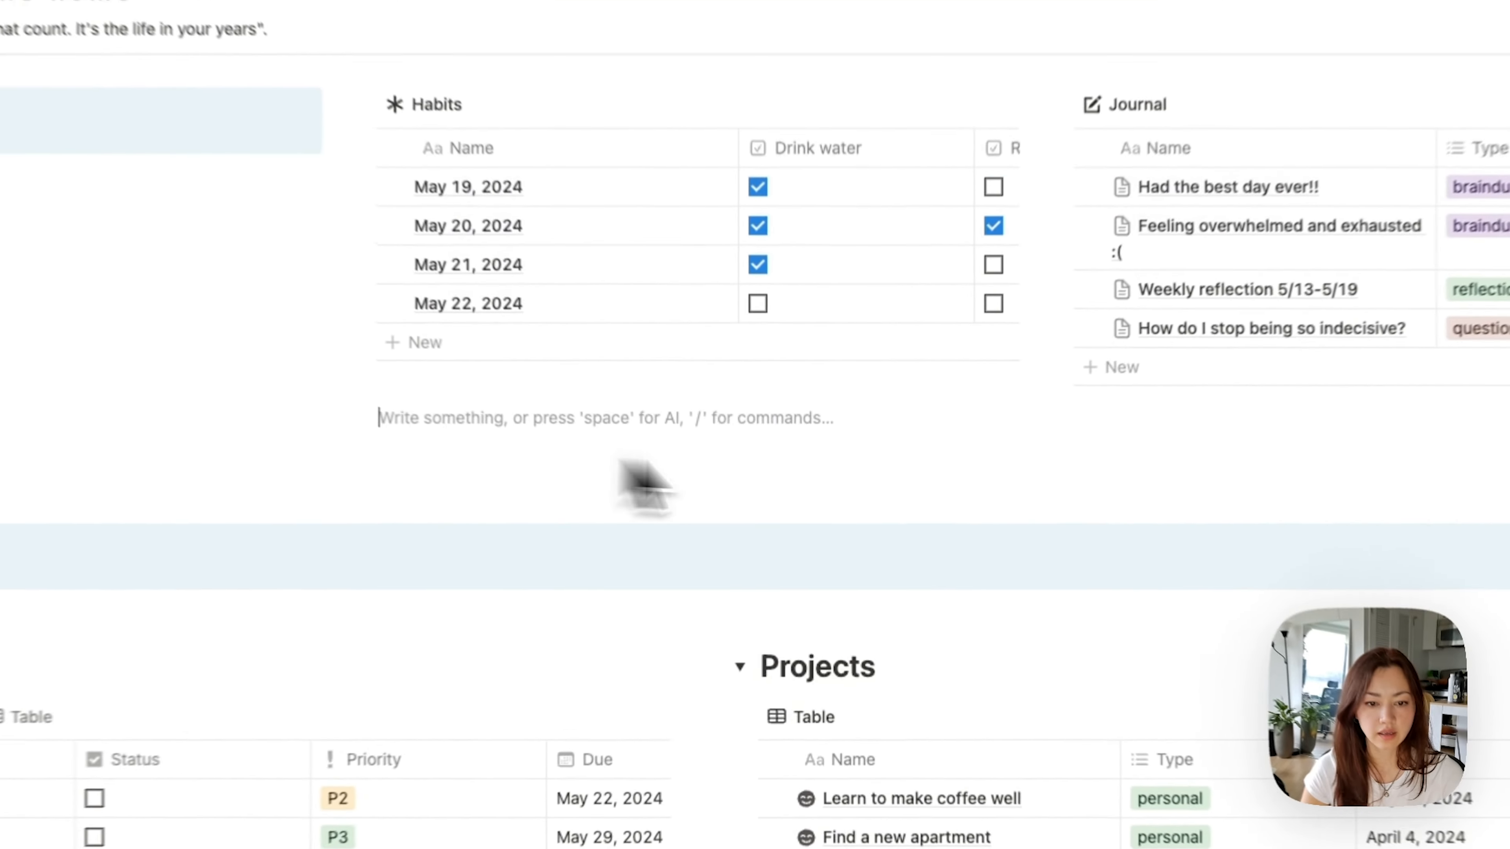
pyautogui.write('/h2')
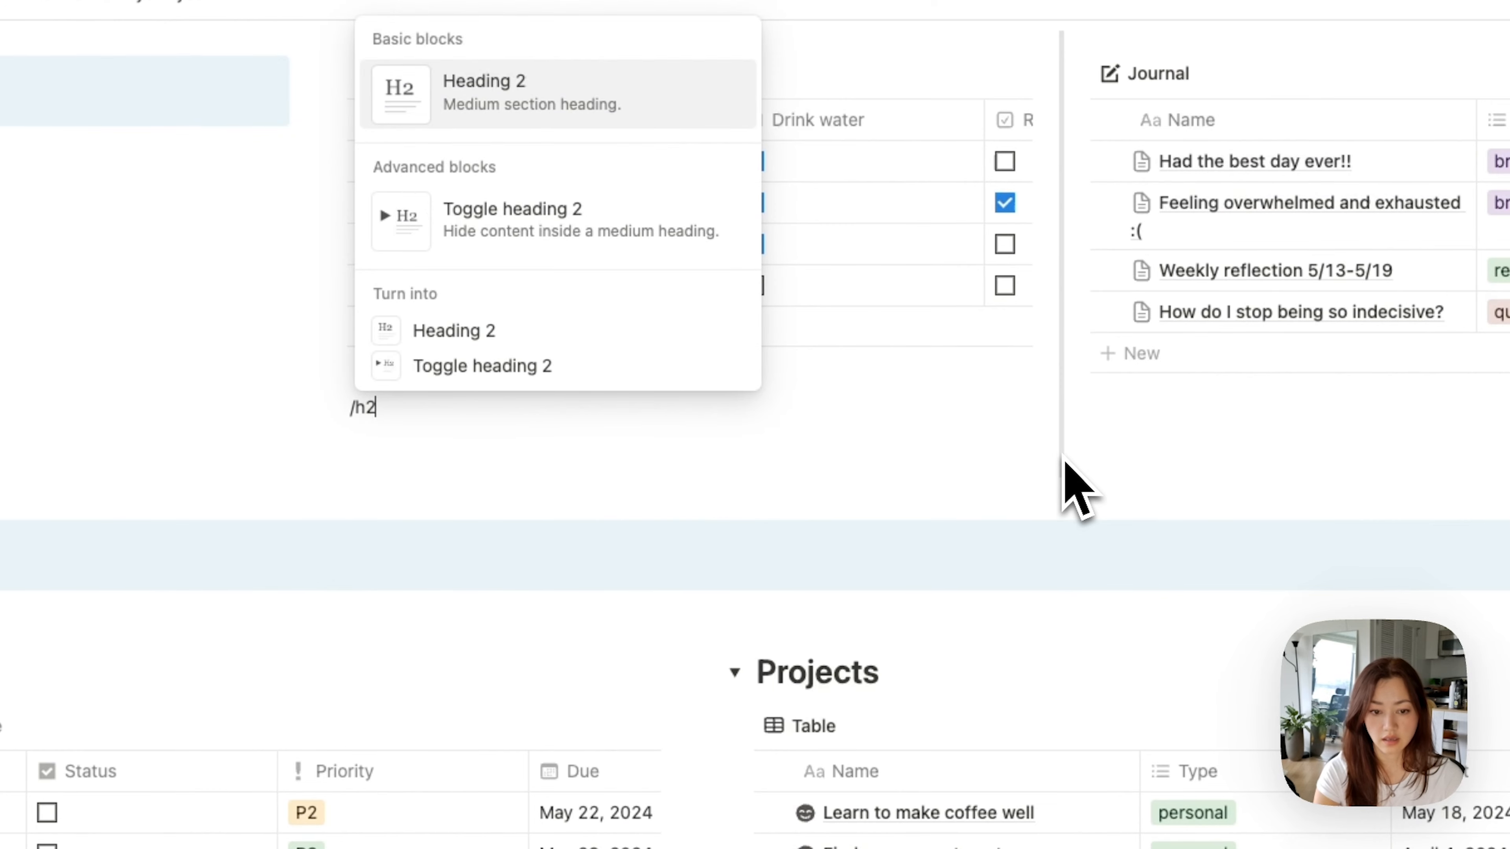
pyautogui.press('Return')
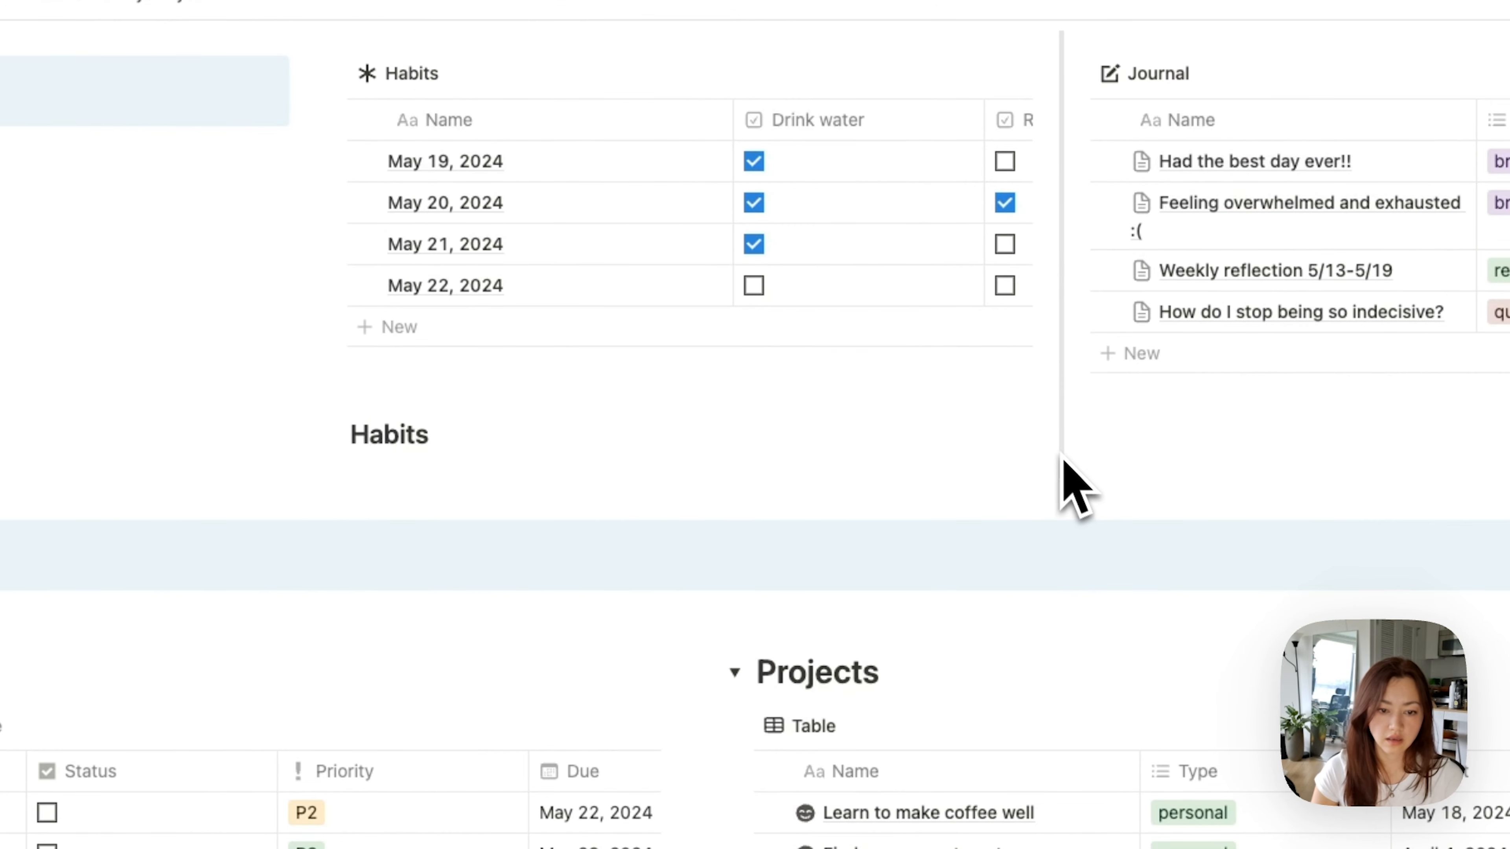
pyautogui.moveTo(334, 441); pyautogui.dragTo(437, 98)
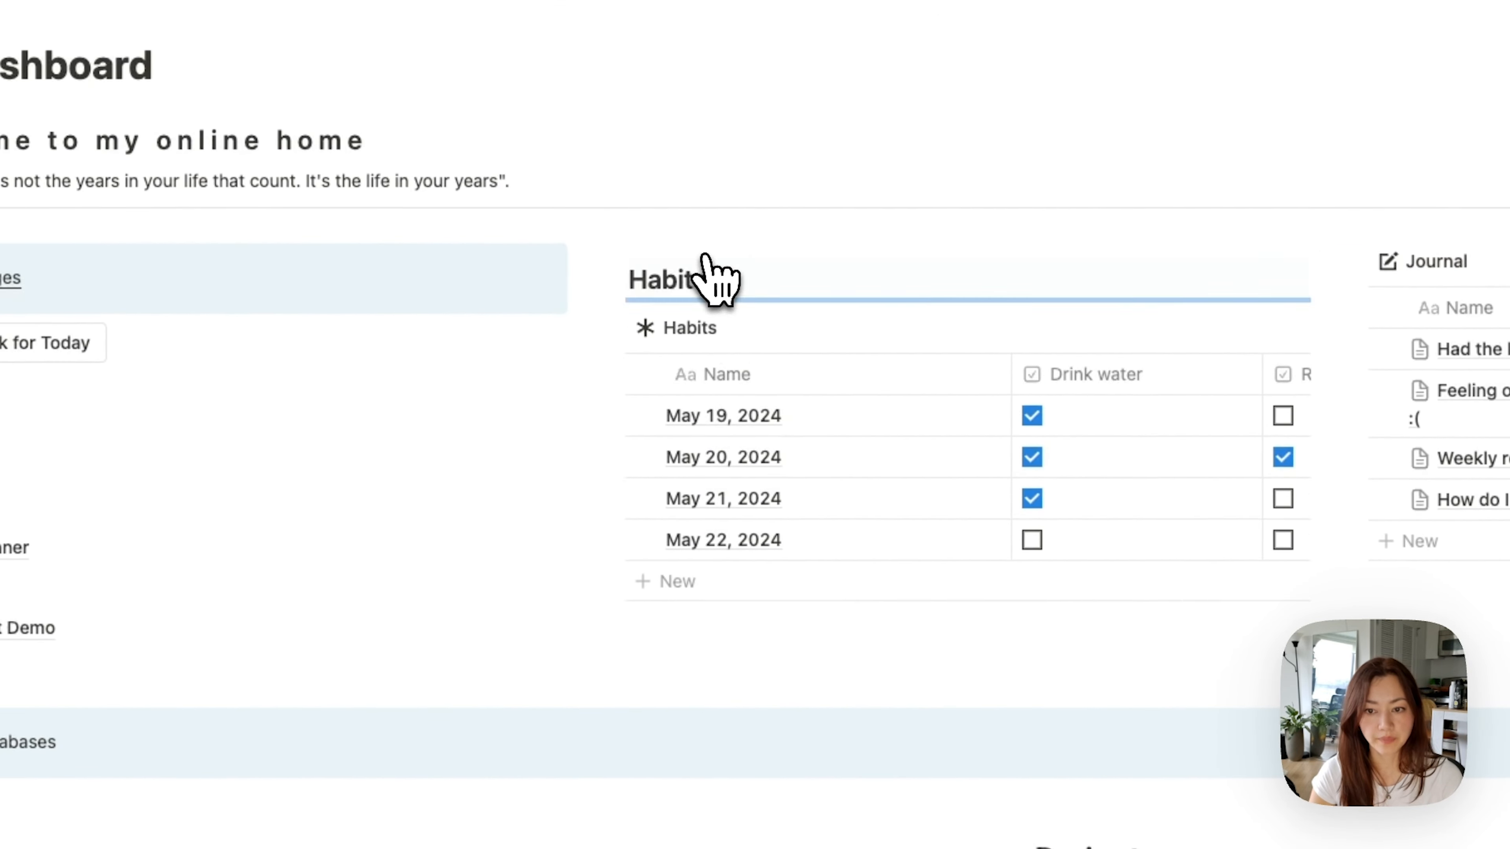
pyautogui.moveTo(716, 277); pyautogui.dragTo(718, 279)
# Step: Insert a divider below the Habits table and move it directly beneath the Habits heading
pyautogui.click(833, 658)
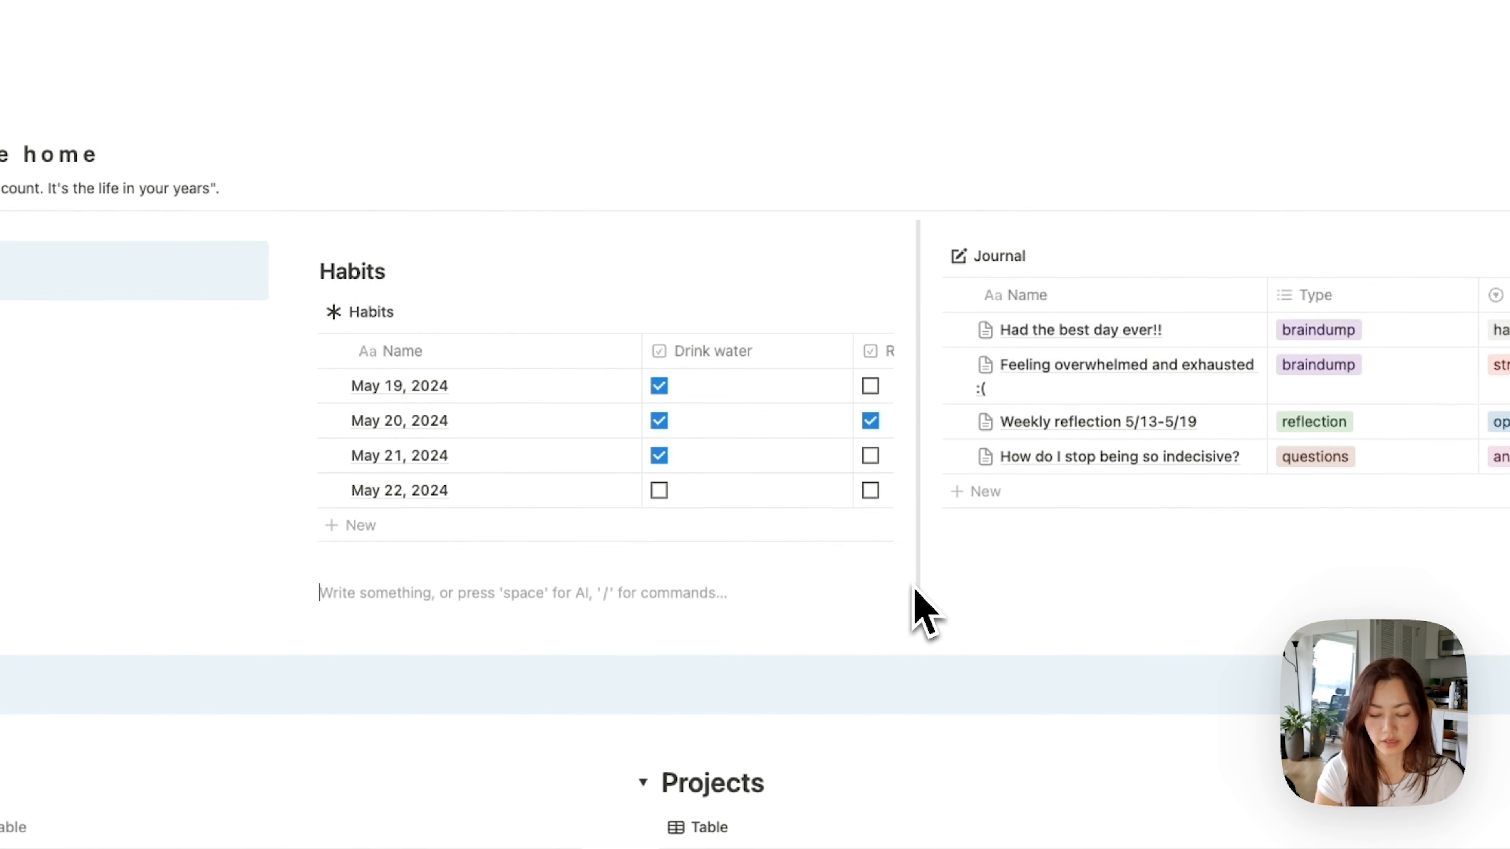
pyautogui.write('/div')
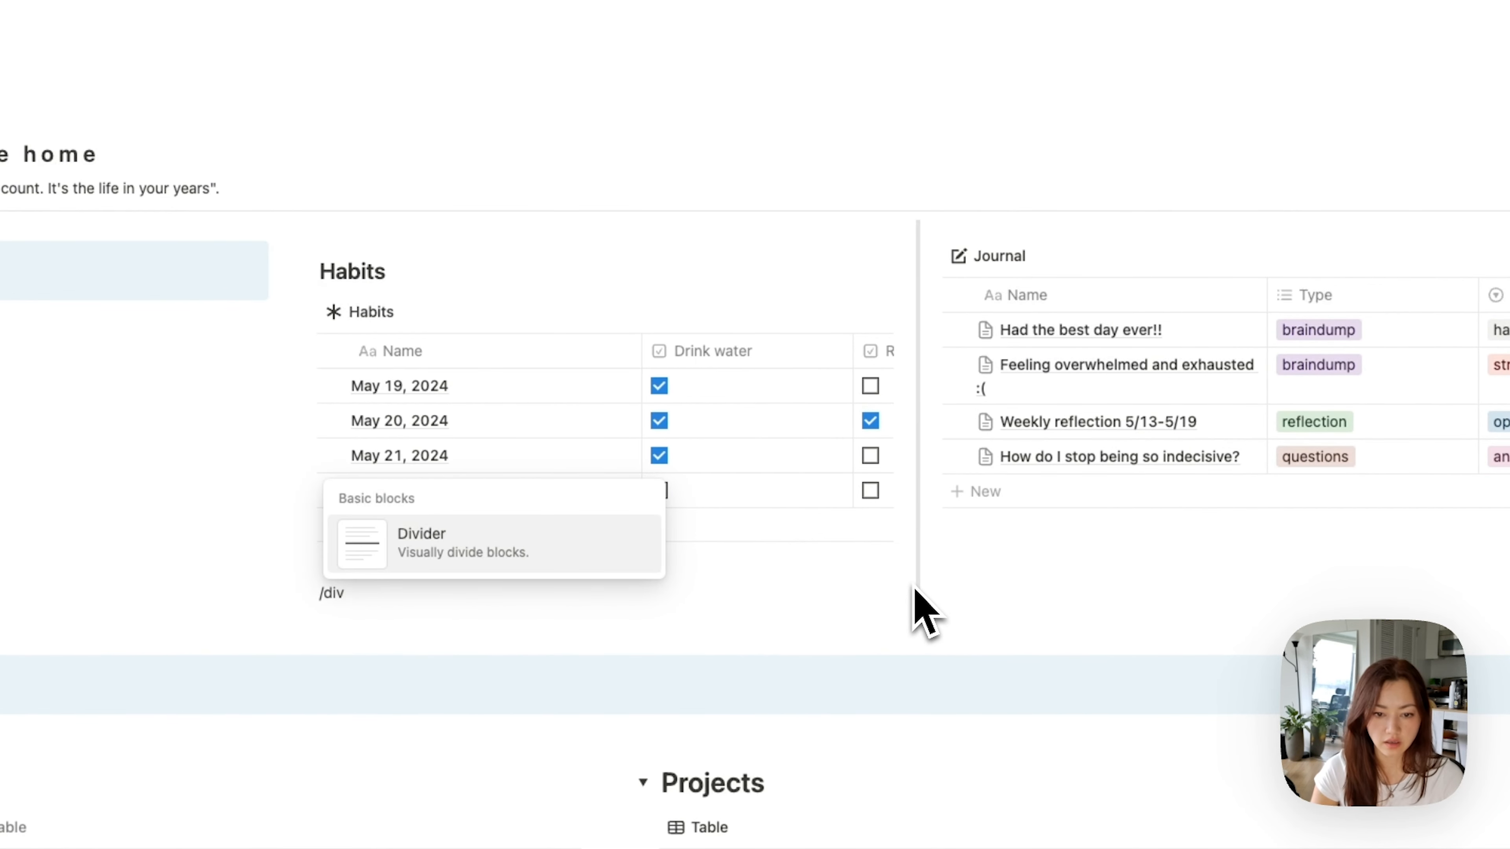
pyautogui.click(507, 554)
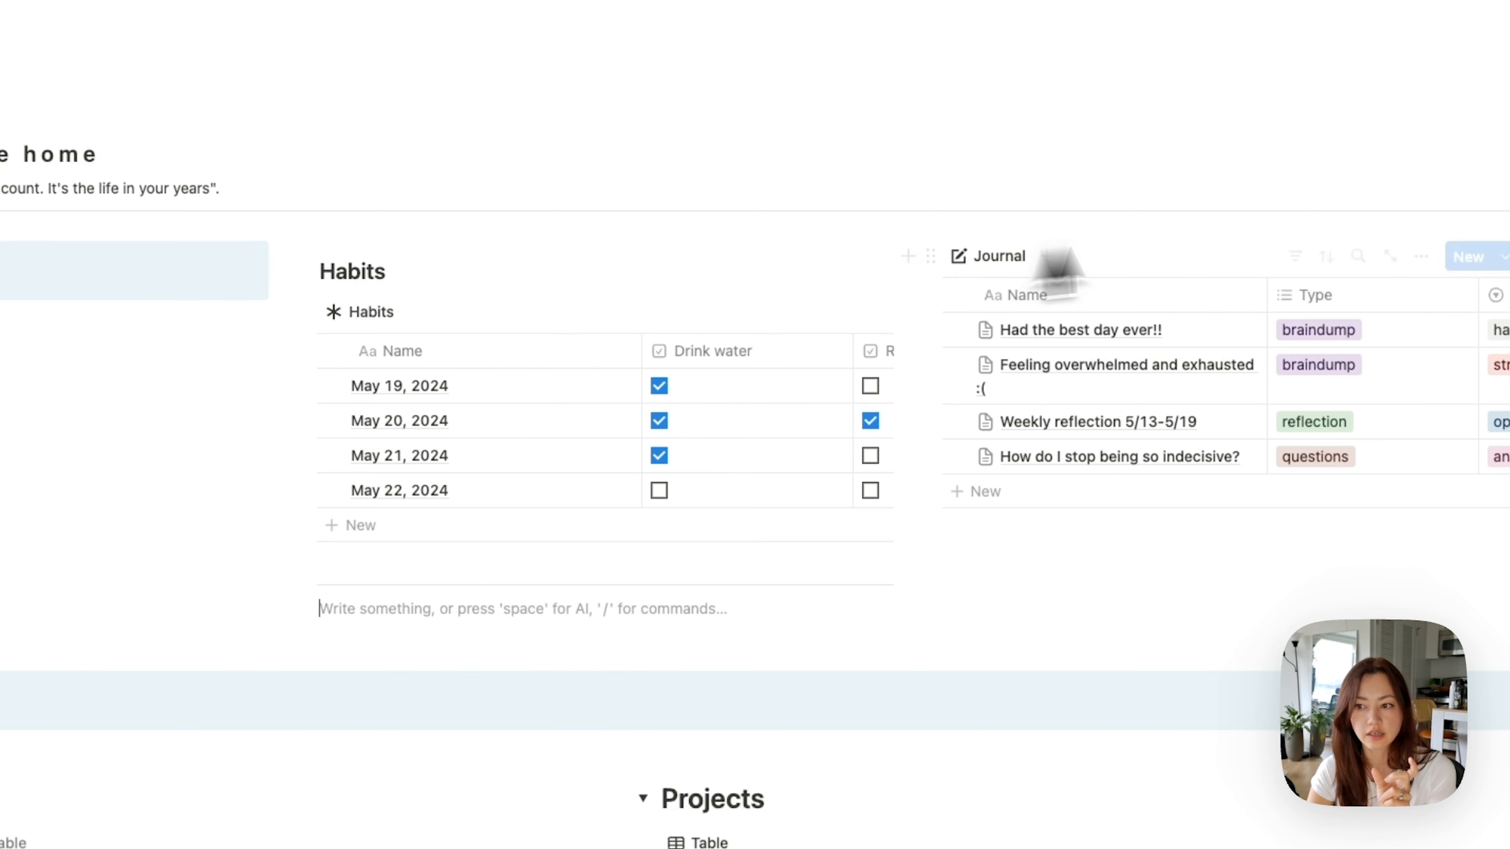
pyautogui.moveTo(308, 587); pyautogui.dragTo(372, 318)
# Step: Duplicate the Habits heading, move the copy above the Journal table and change its text to "Journal"
pyautogui.click(369, 268)
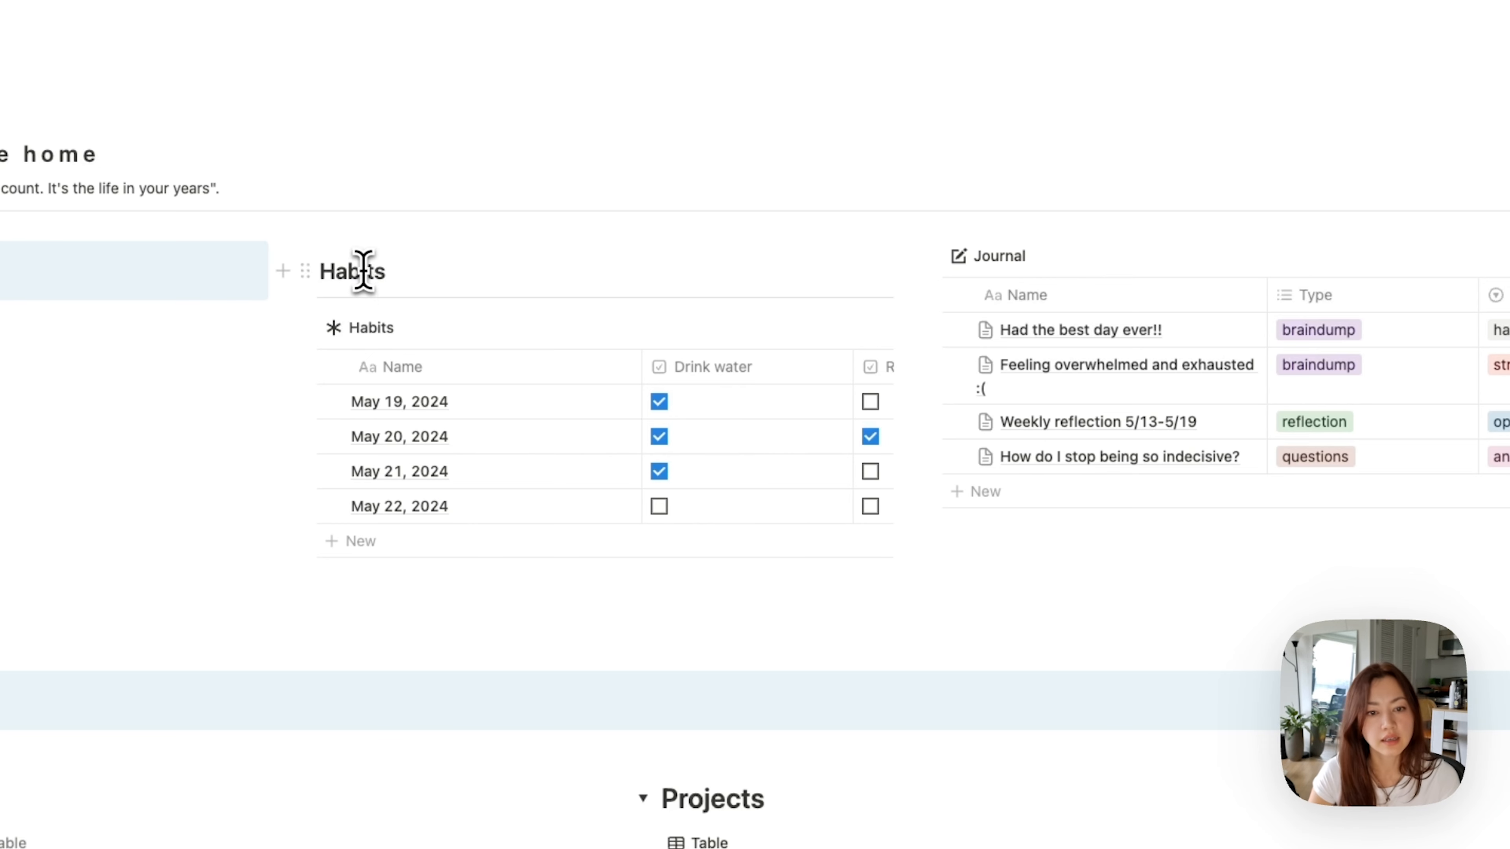
pyautogui.press('super+d')
pyautogui.moveTo(305, 329); pyautogui.dragTo(916, 270)
pyautogui.write('Journal')
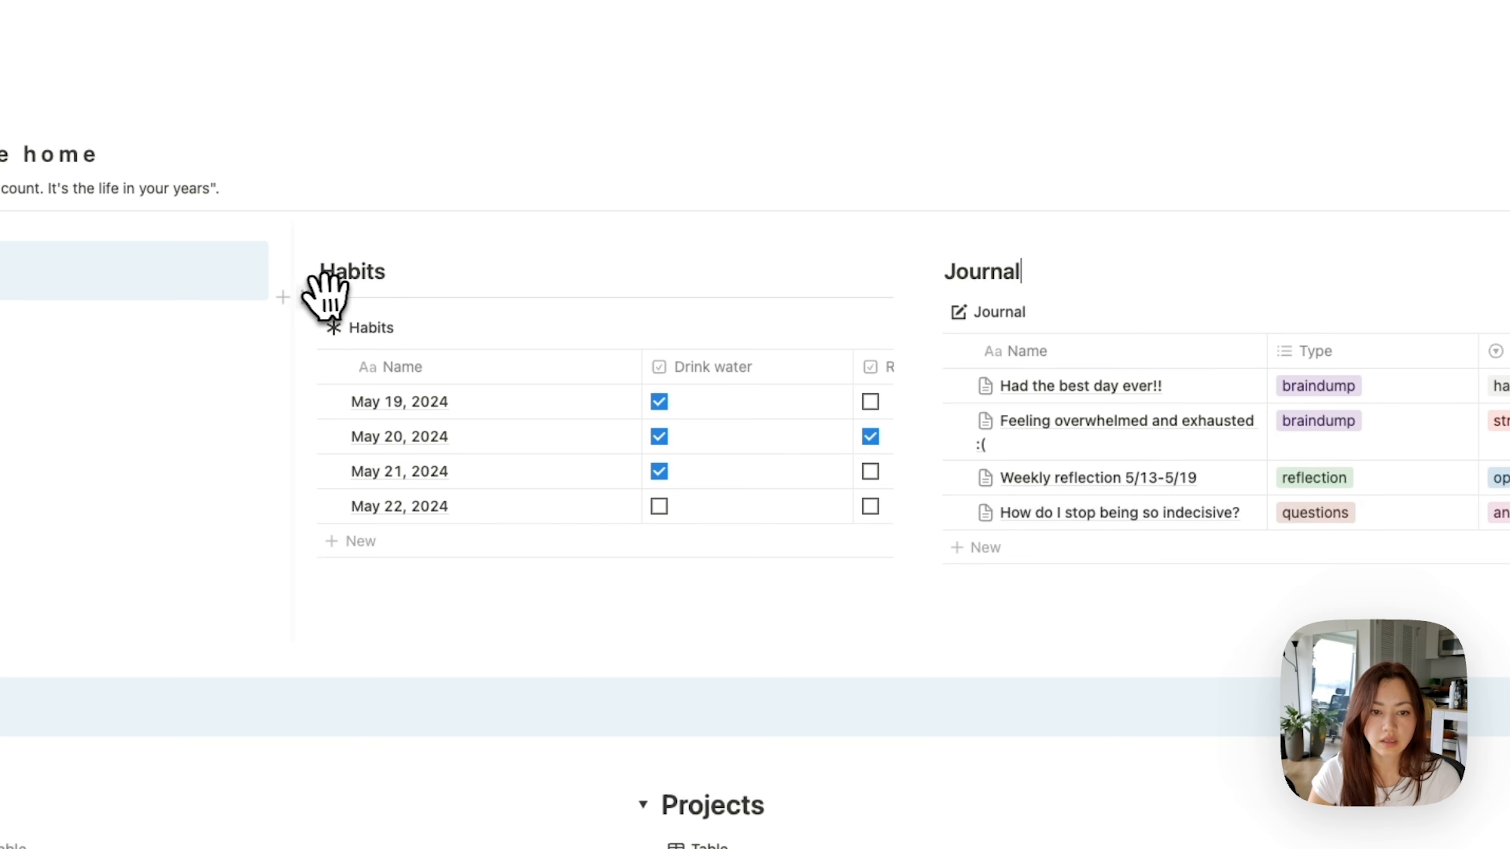
# Step: Duplicate the divider under the Habits heading and move the copy beneath the Journal heading
pyautogui.click(306, 291)
pyautogui.click(255, 269)
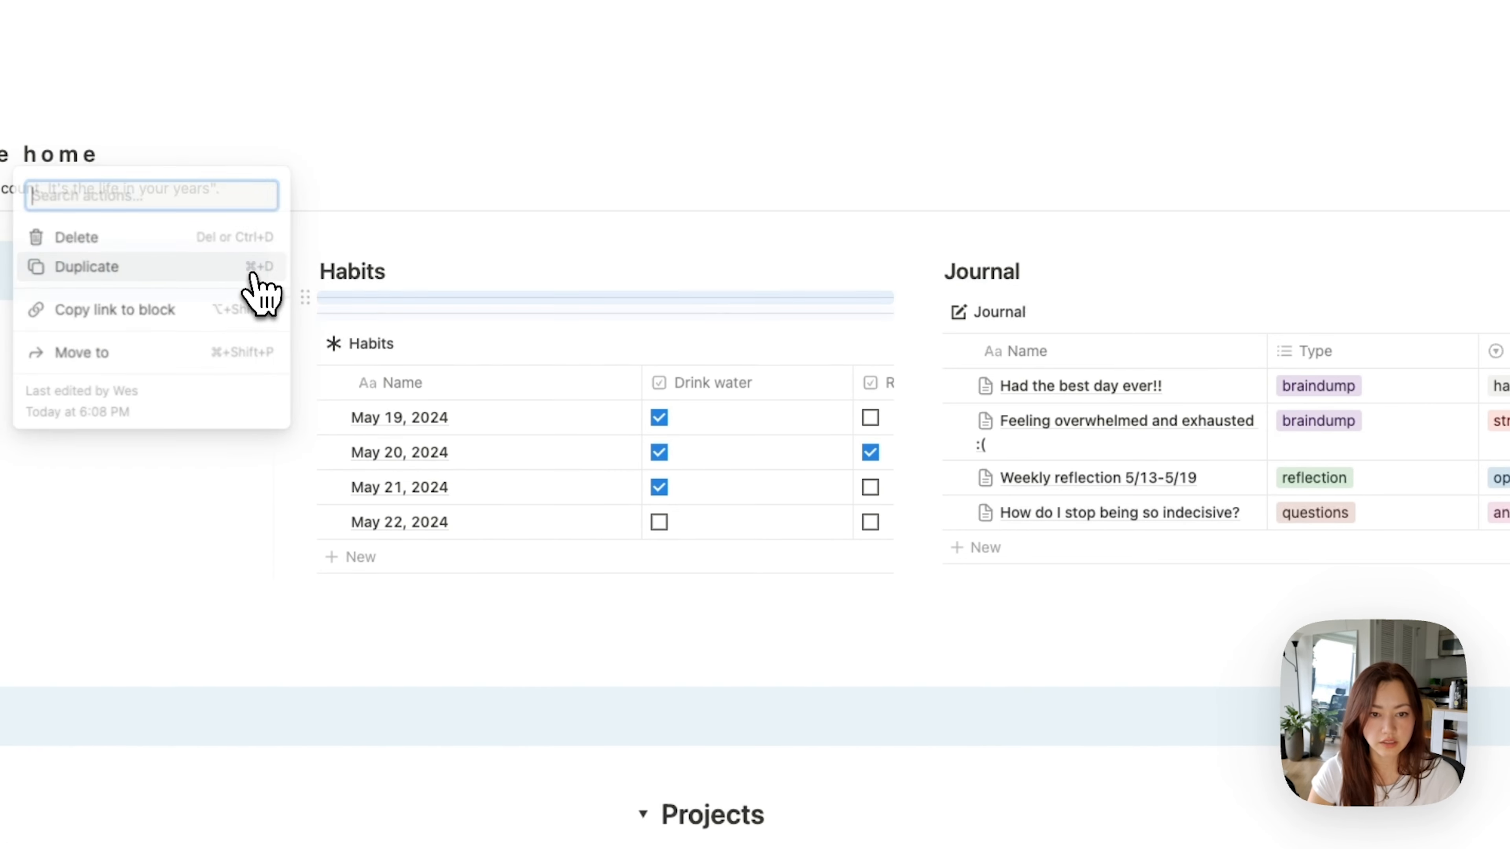
pyautogui.moveTo(785, 318); pyautogui.dragTo(984, 297)
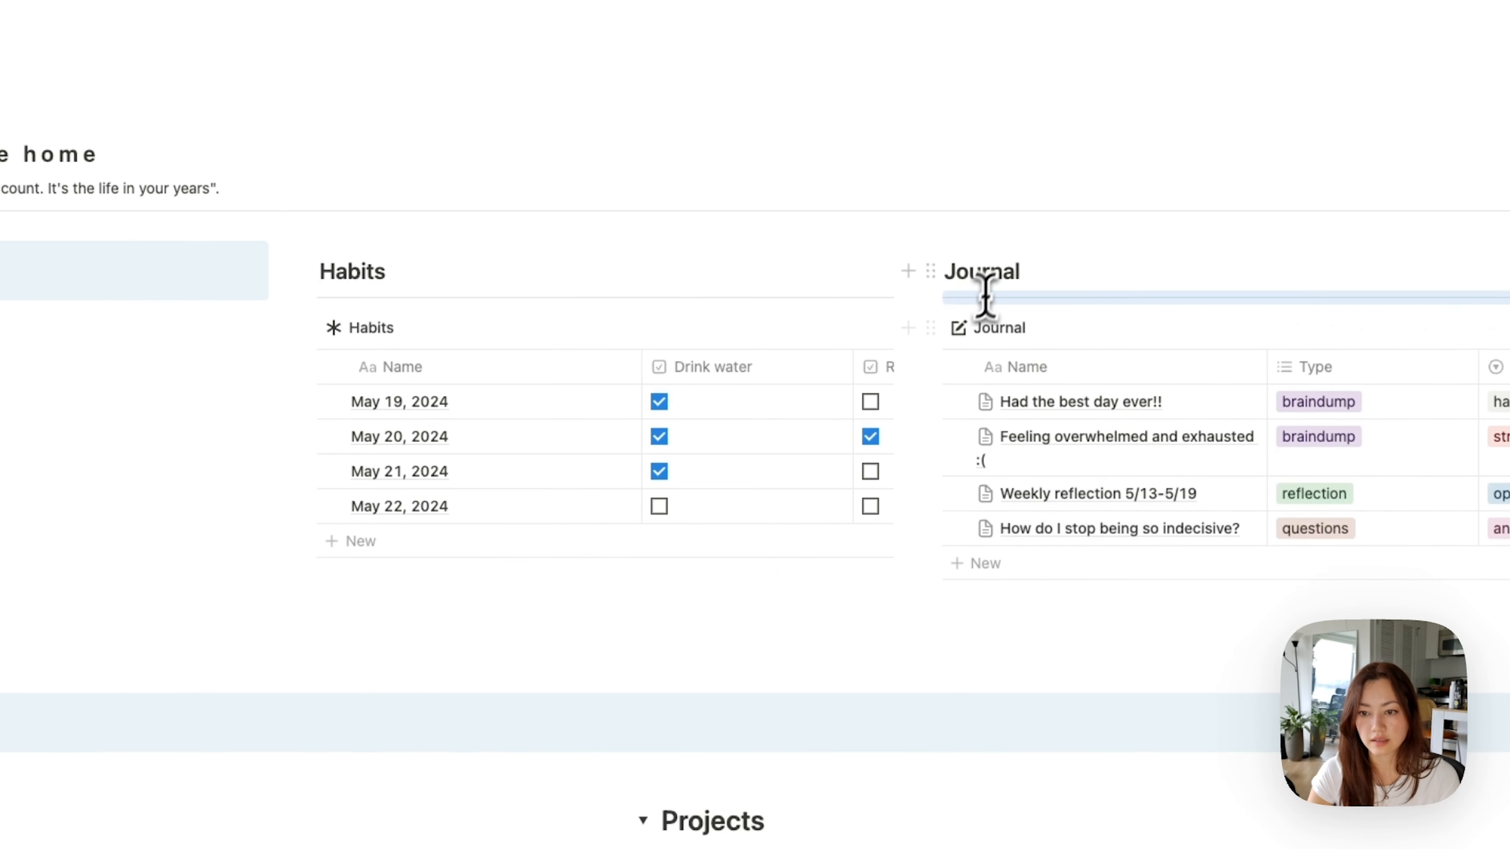
pyautogui.click(784, 642)
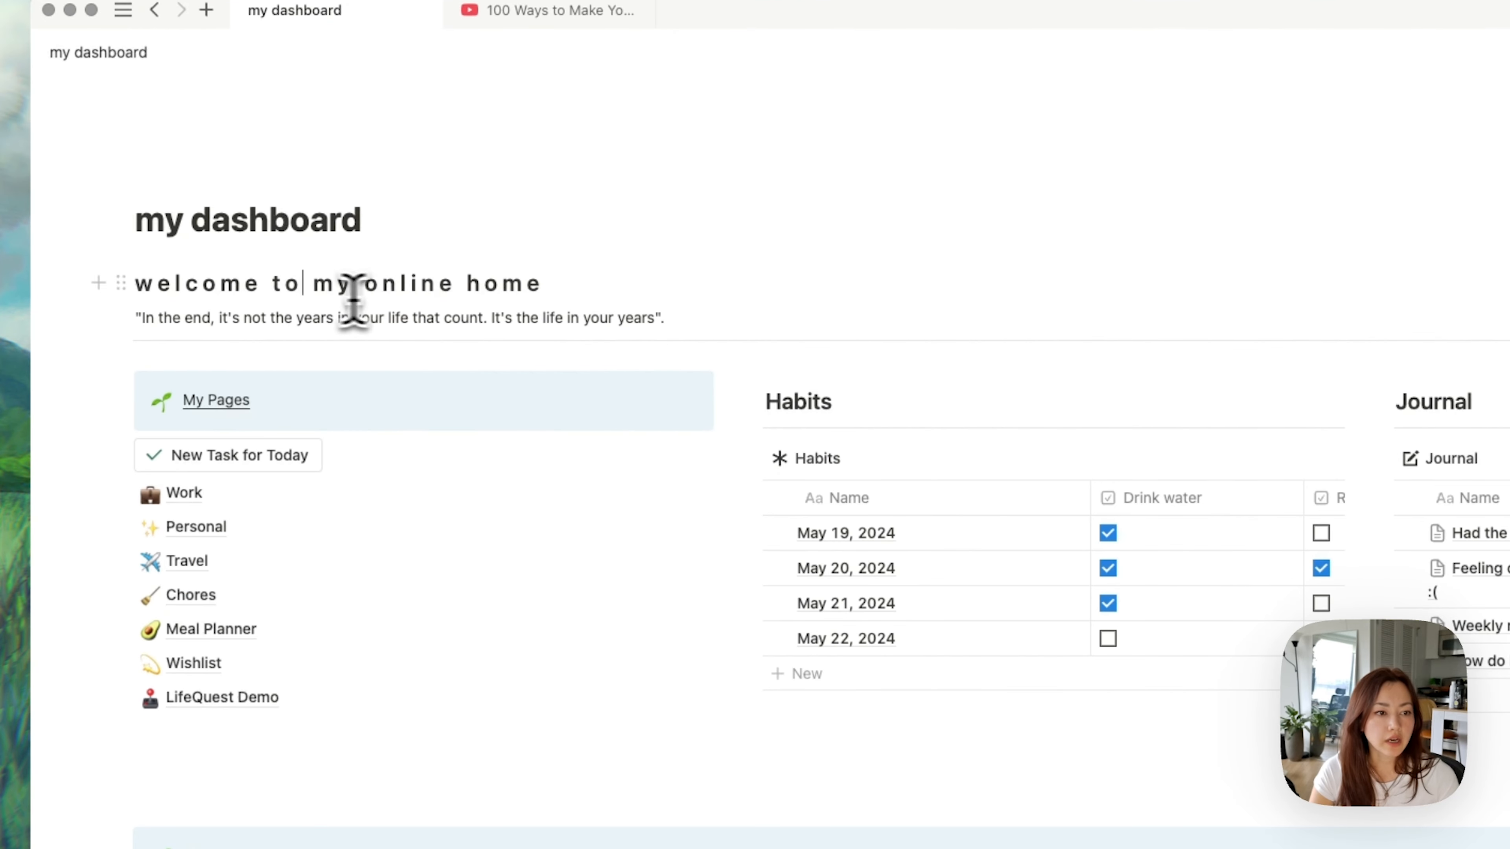
# Step: Give the whole "welcome to my online home" heading block a yellow background
pyautogui.click(121, 283)
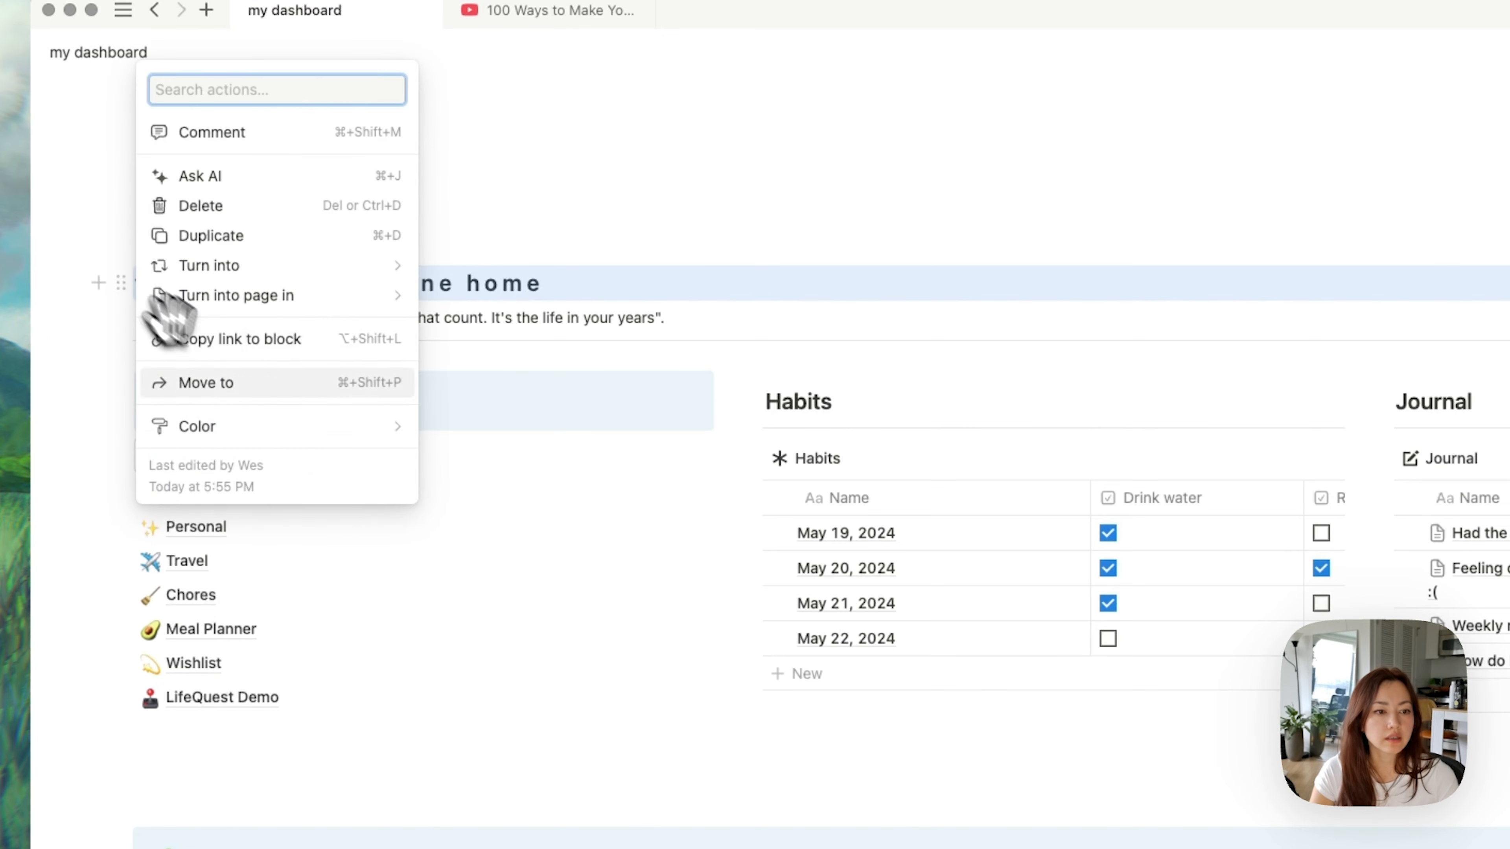
pyautogui.moveTo(274, 417)
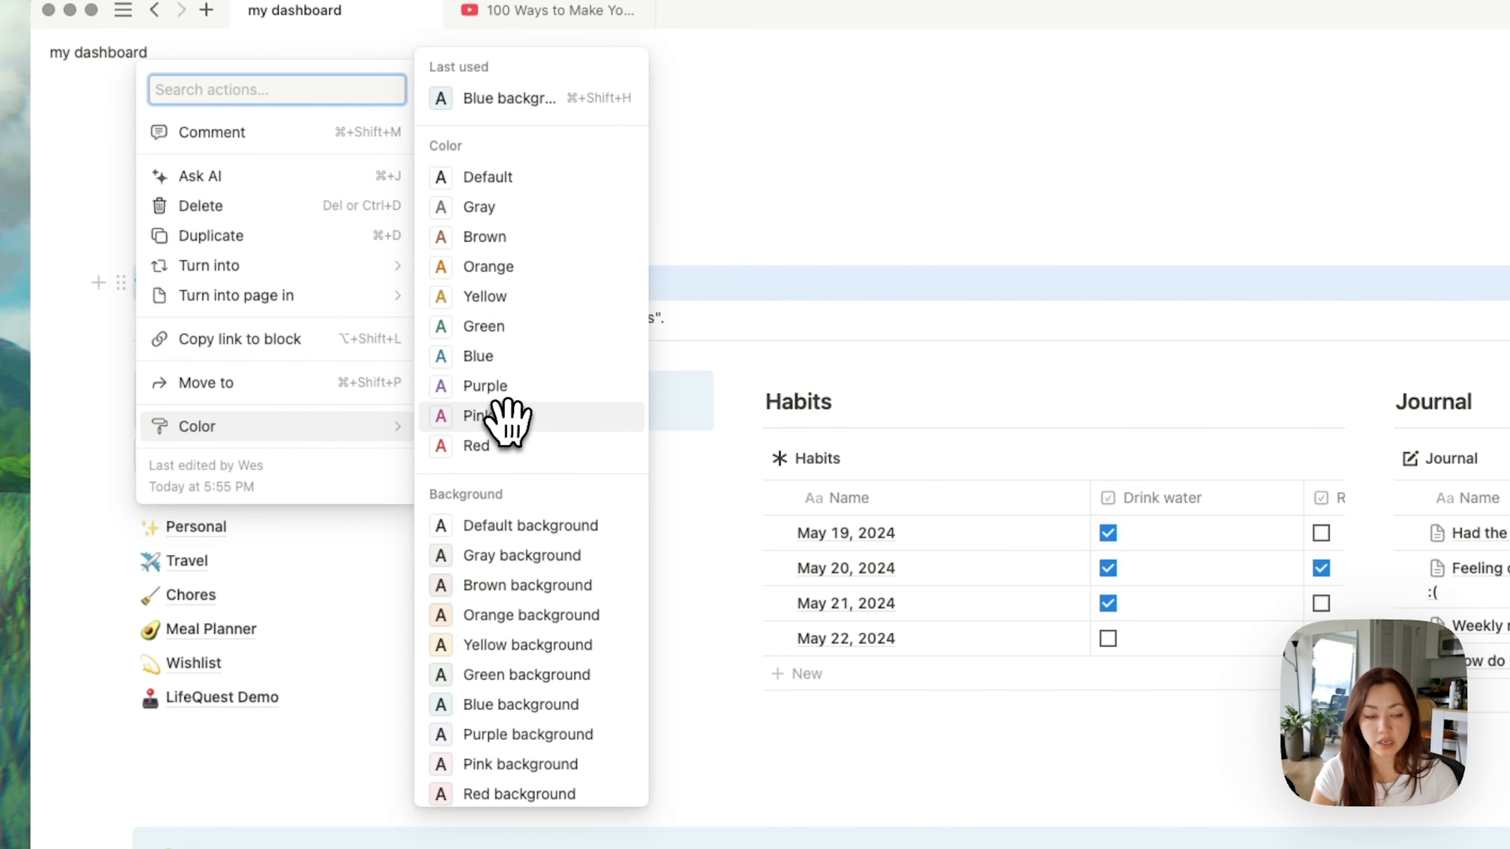
pyautogui.click(576, 652)
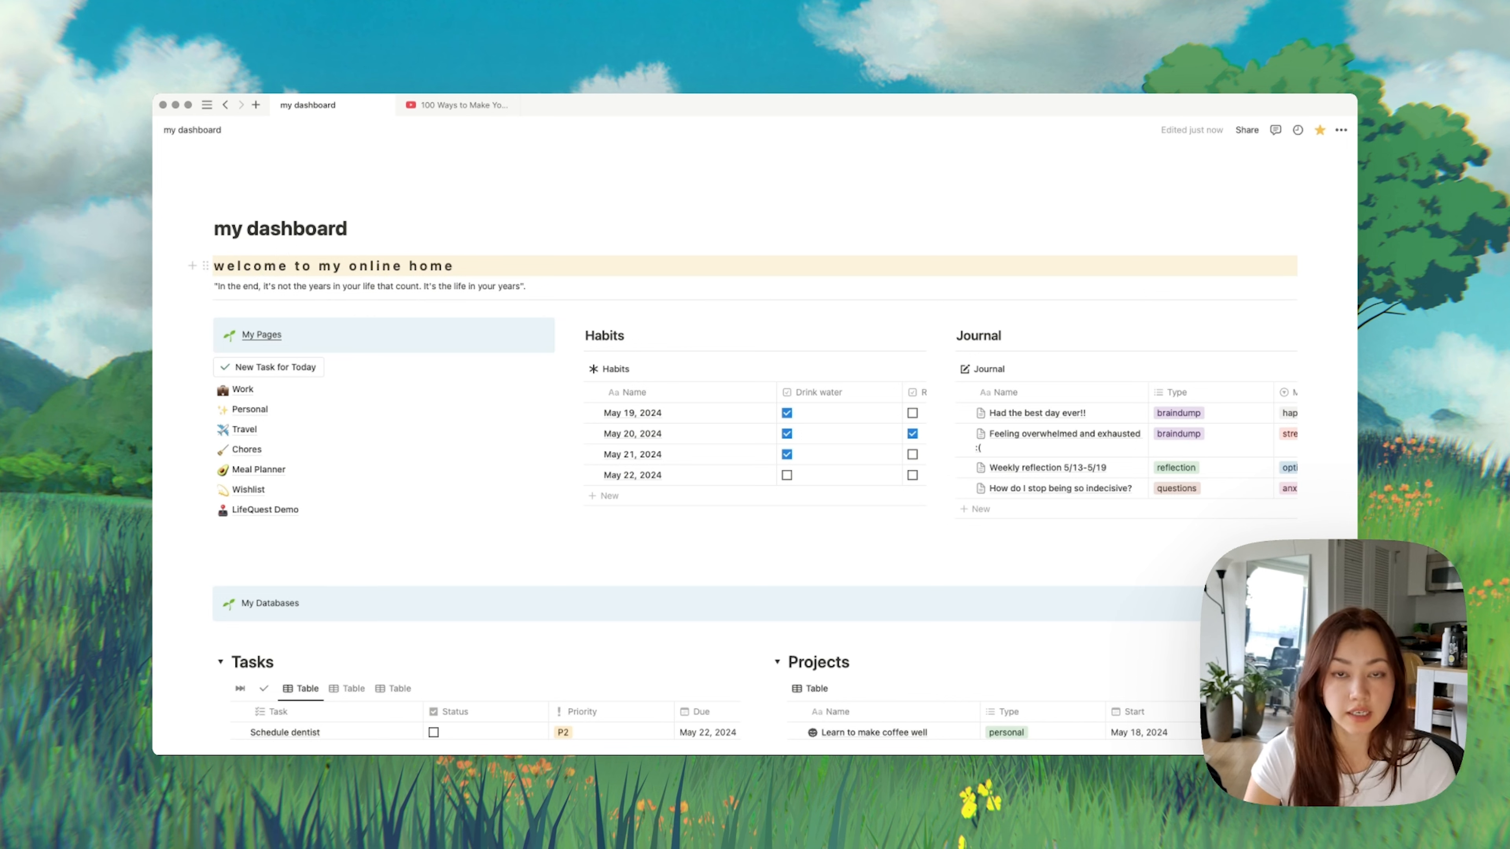
# Step: Apply a yellow background to only the text of the Habits and Journal headings
pyautogui.click(576, 335)
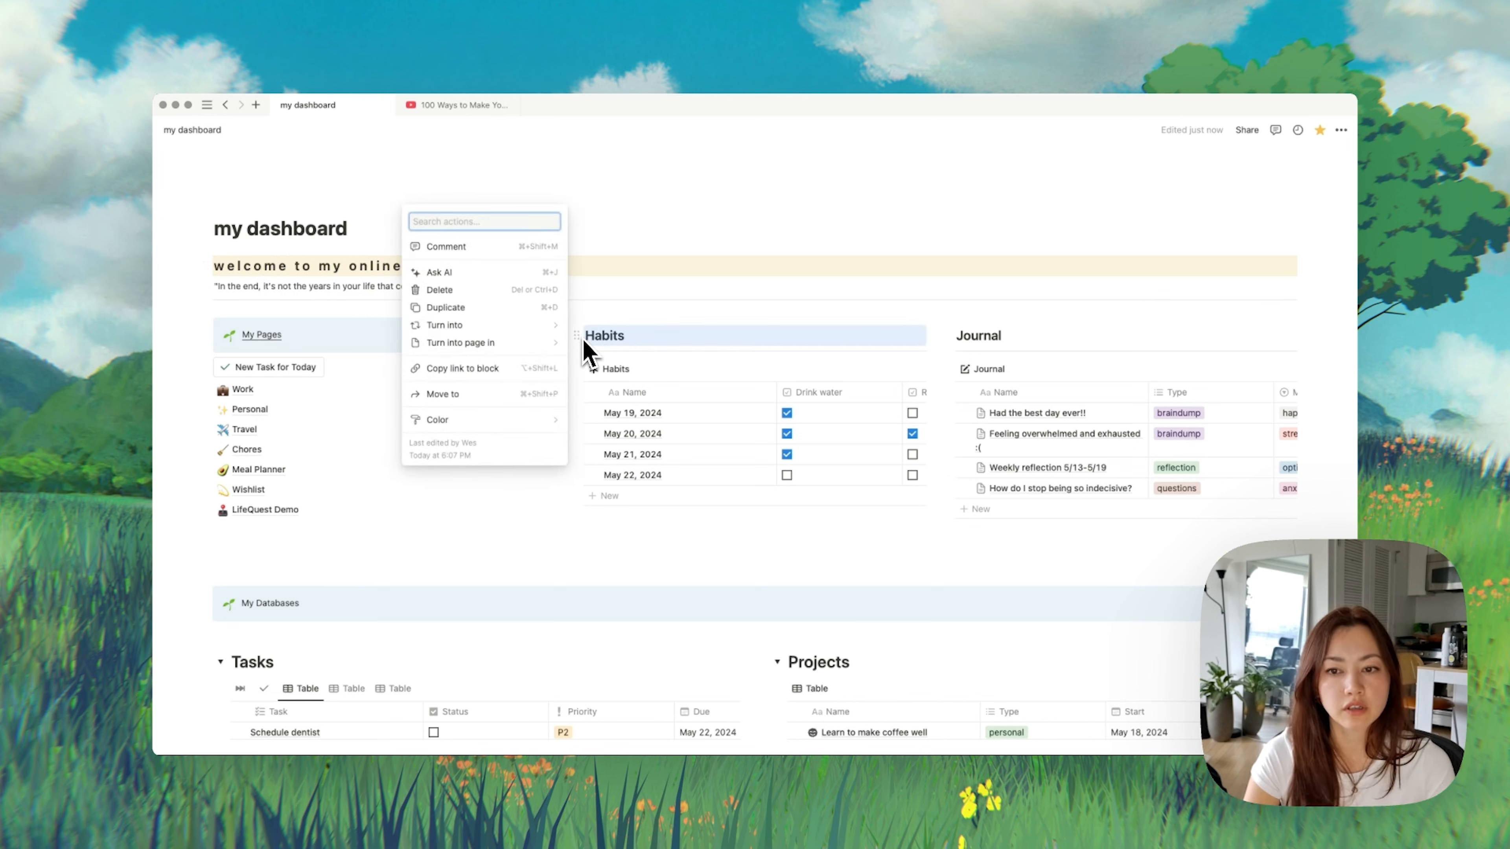
pyautogui.press('Escape')
pyautogui.click(633, 336)
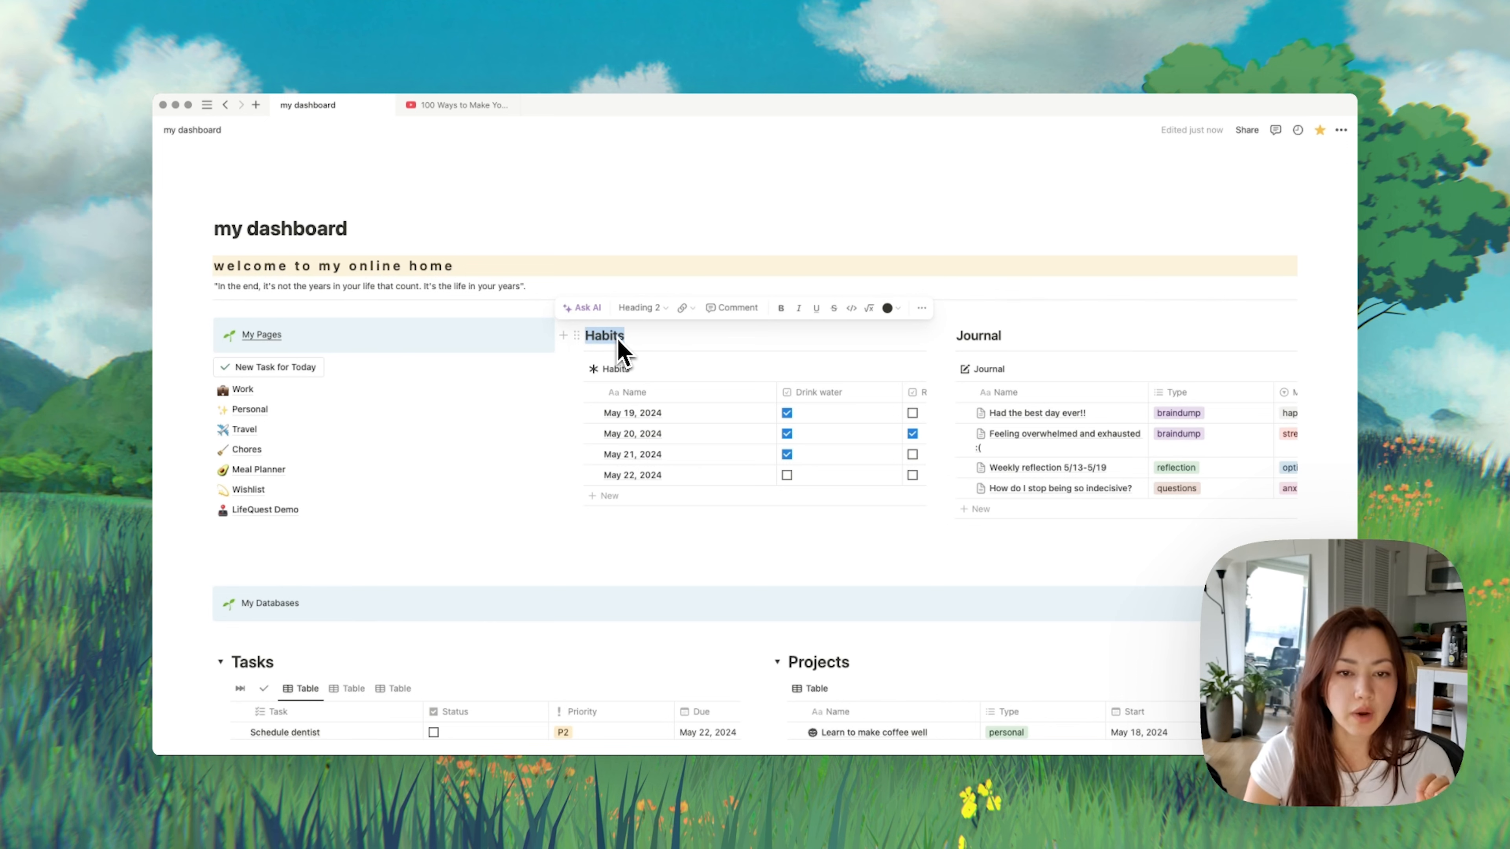
pyautogui.click(892, 308)
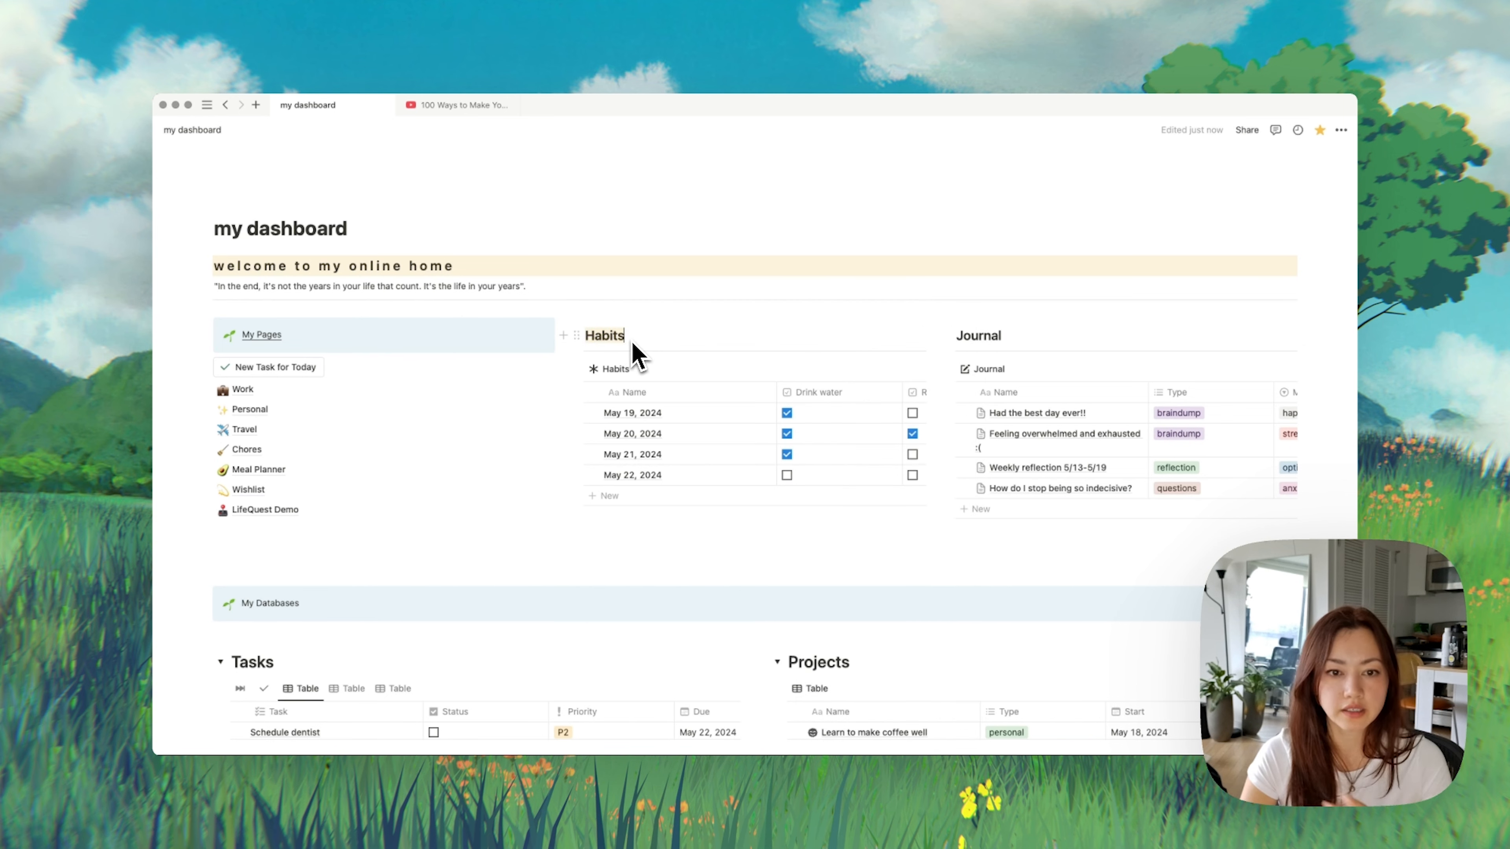
pyautogui.moveTo(1002, 338); pyautogui.dragTo(945, 336)
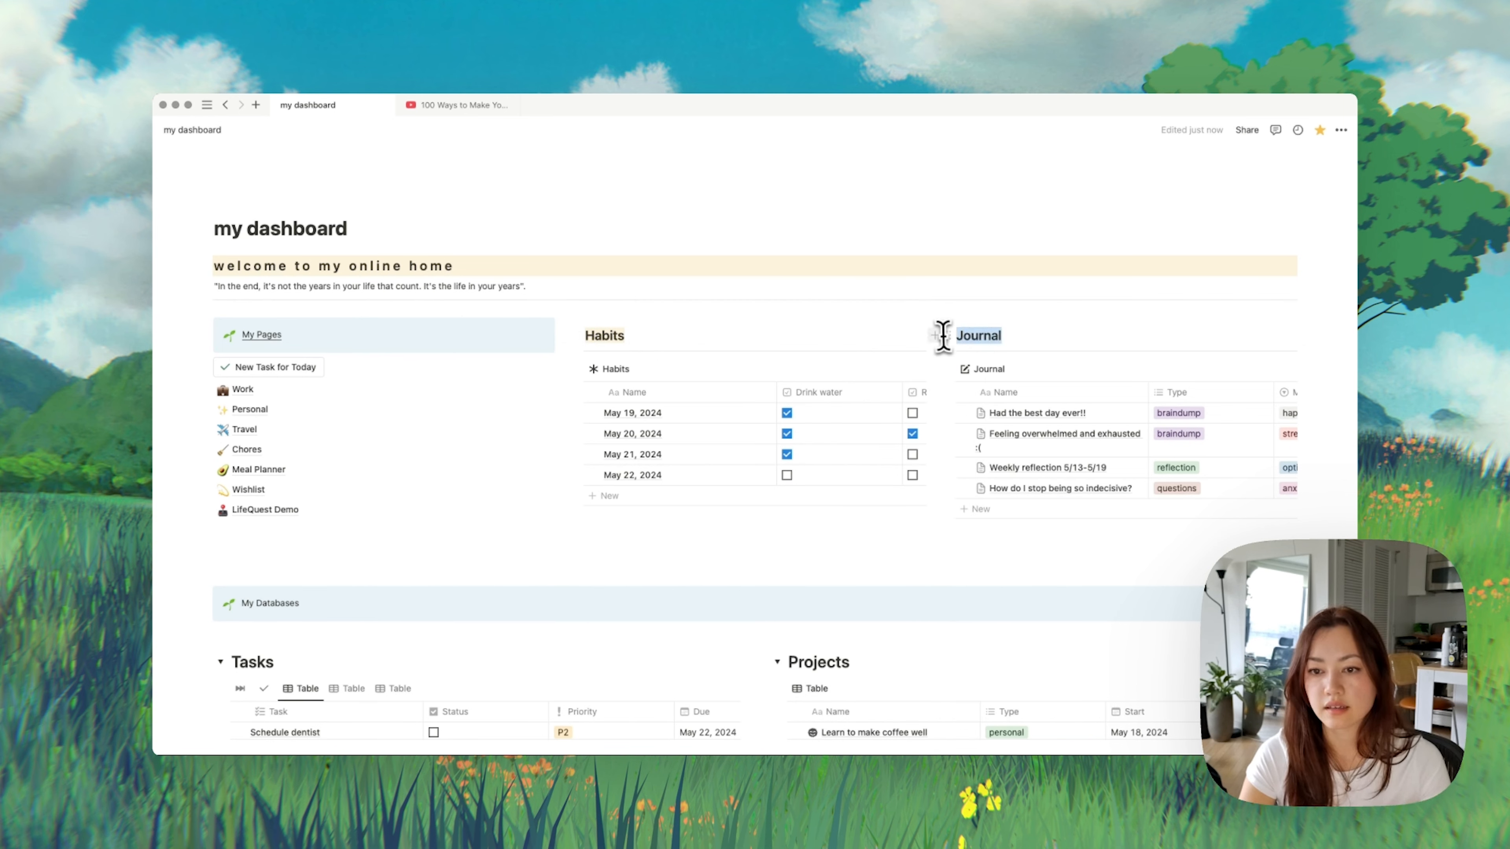
pyautogui.click(1257, 309)
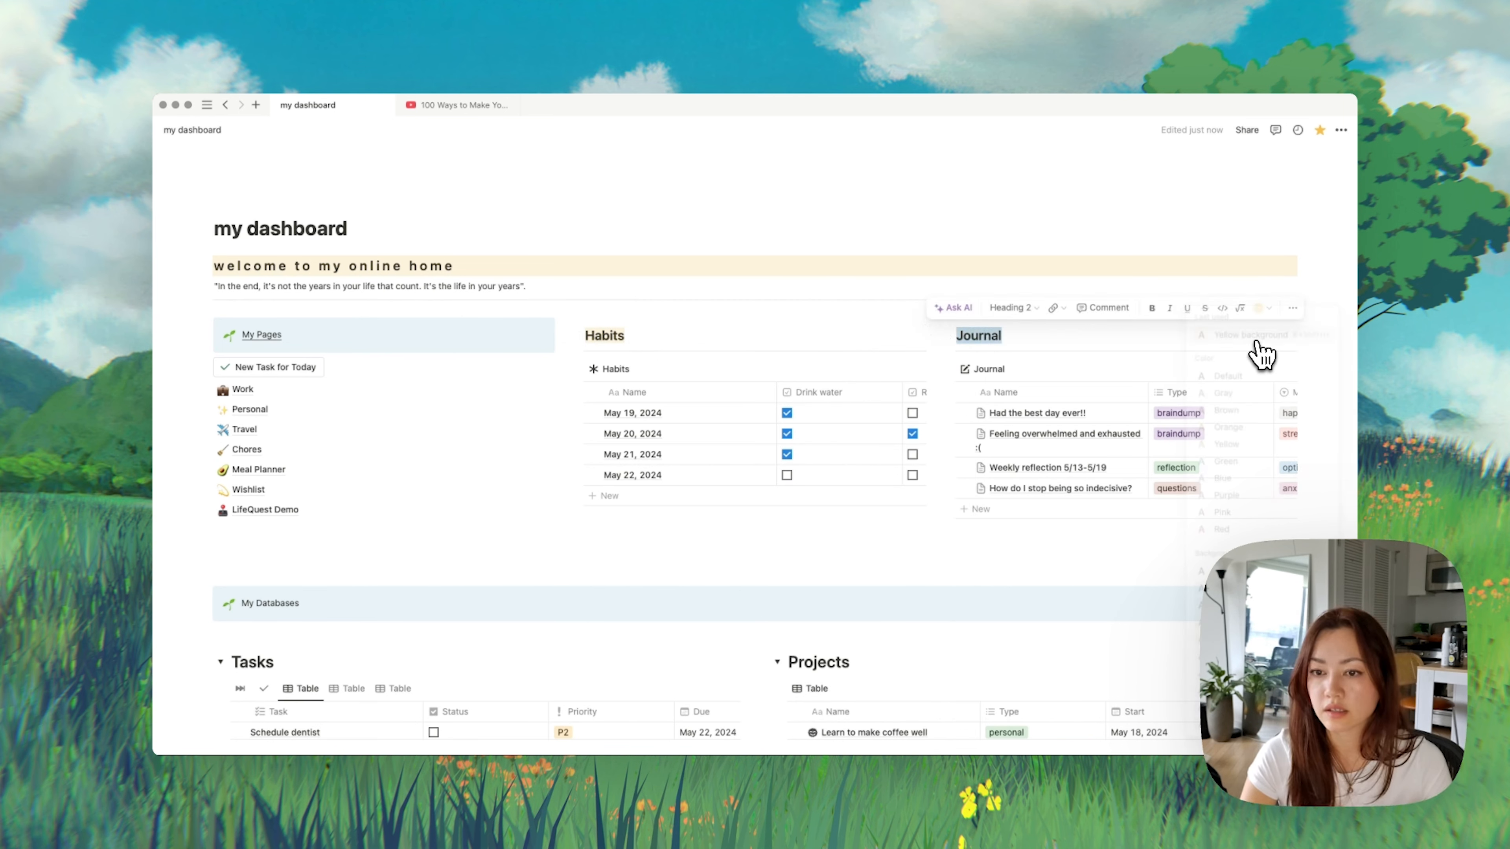
pyautogui.click(1257, 336)
pyautogui.moveTo(588, 338); pyautogui.dragTo(585, 337)
# Step: Try the purple text color on the "welcome to my online home" heading block and undo it
pyautogui.moveTo(482, 264); pyautogui.dragTo(215, 264)
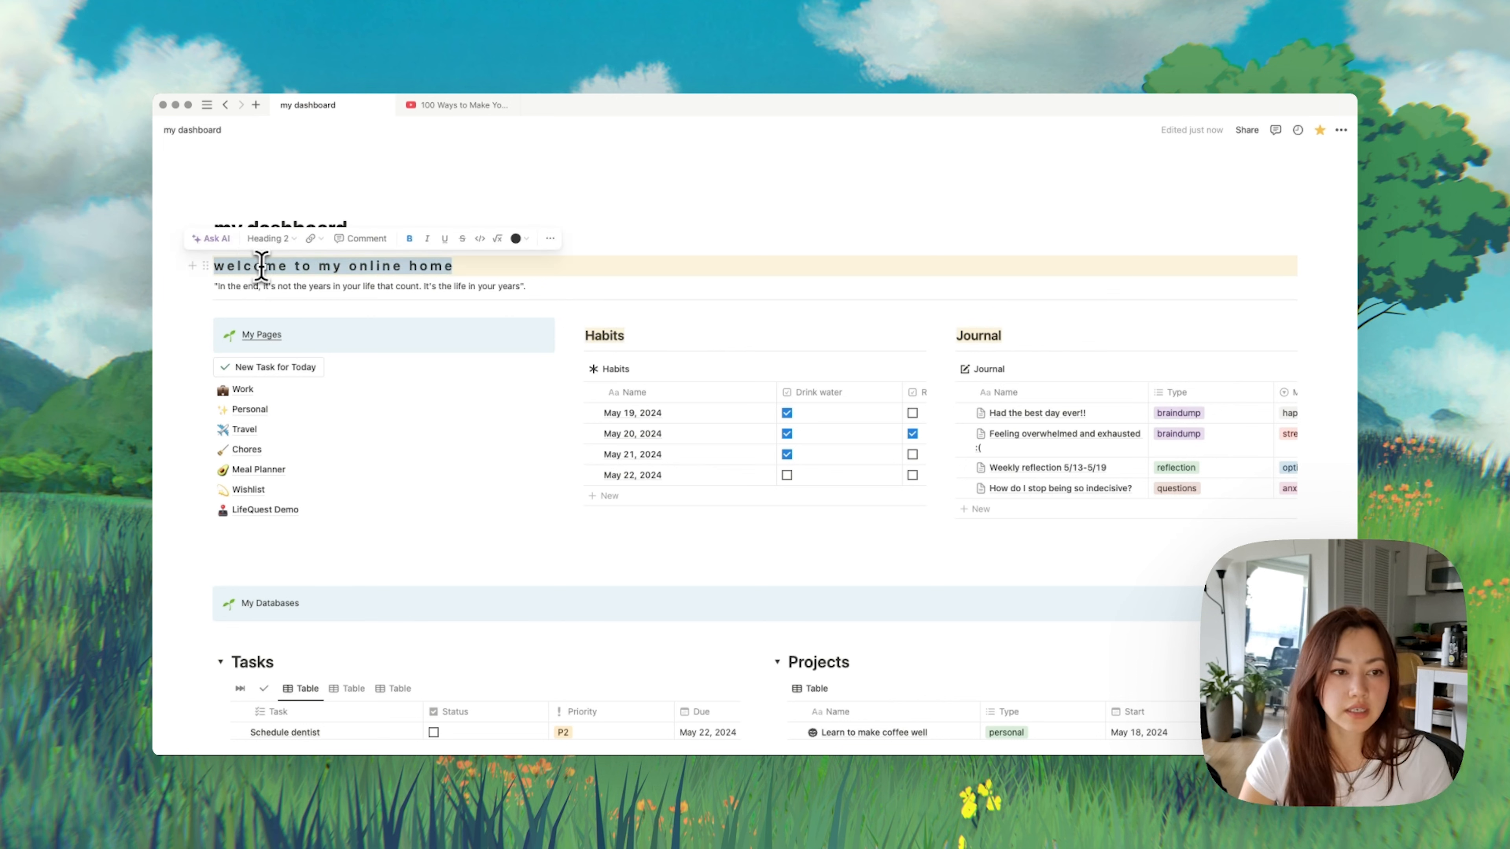
pyautogui.click(208, 265)
pyautogui.moveTo(315, 351)
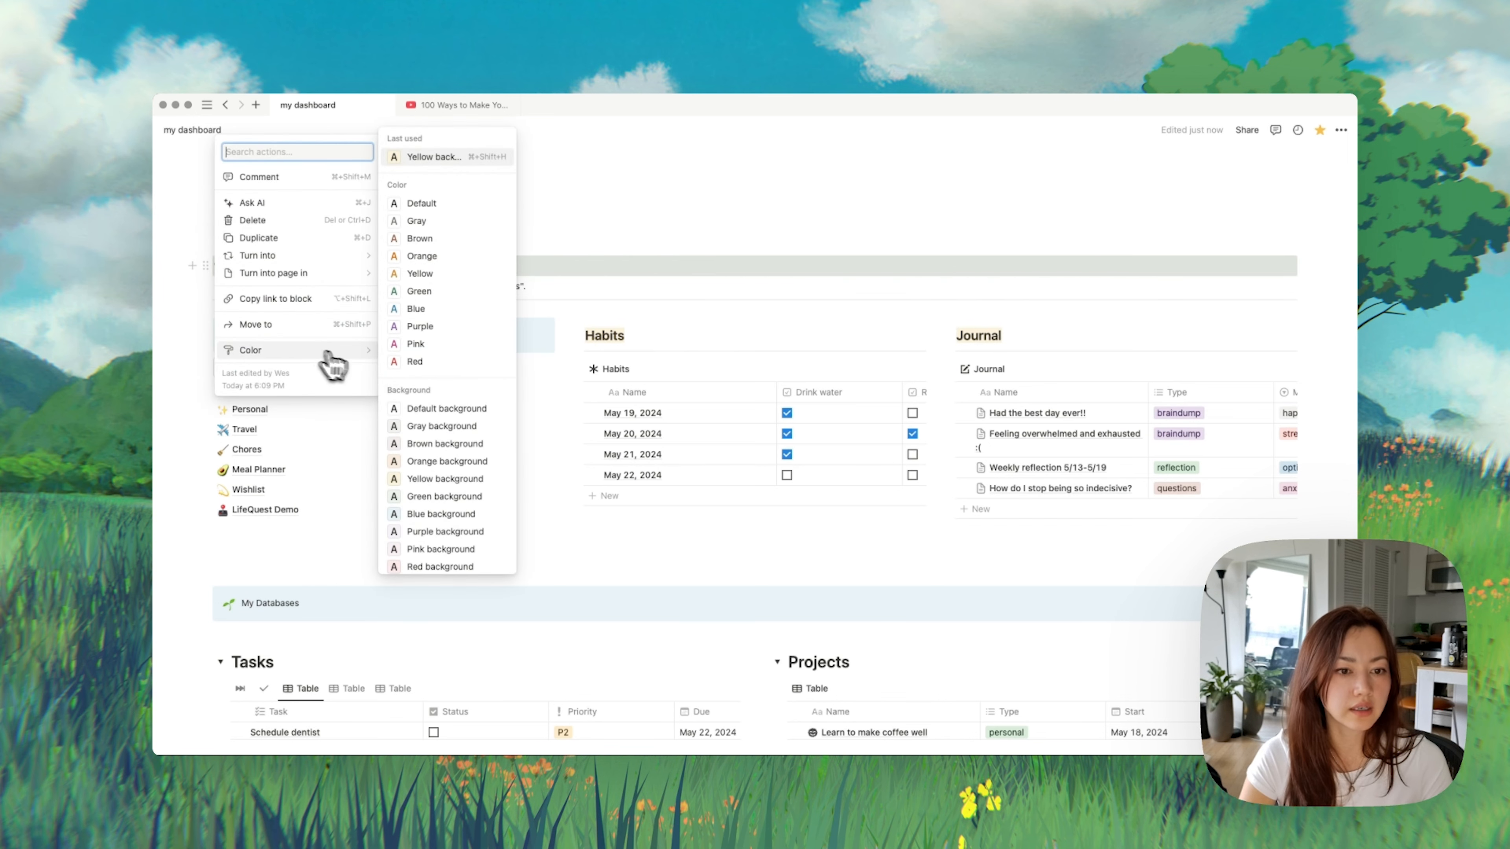
pyautogui.click(416, 327)
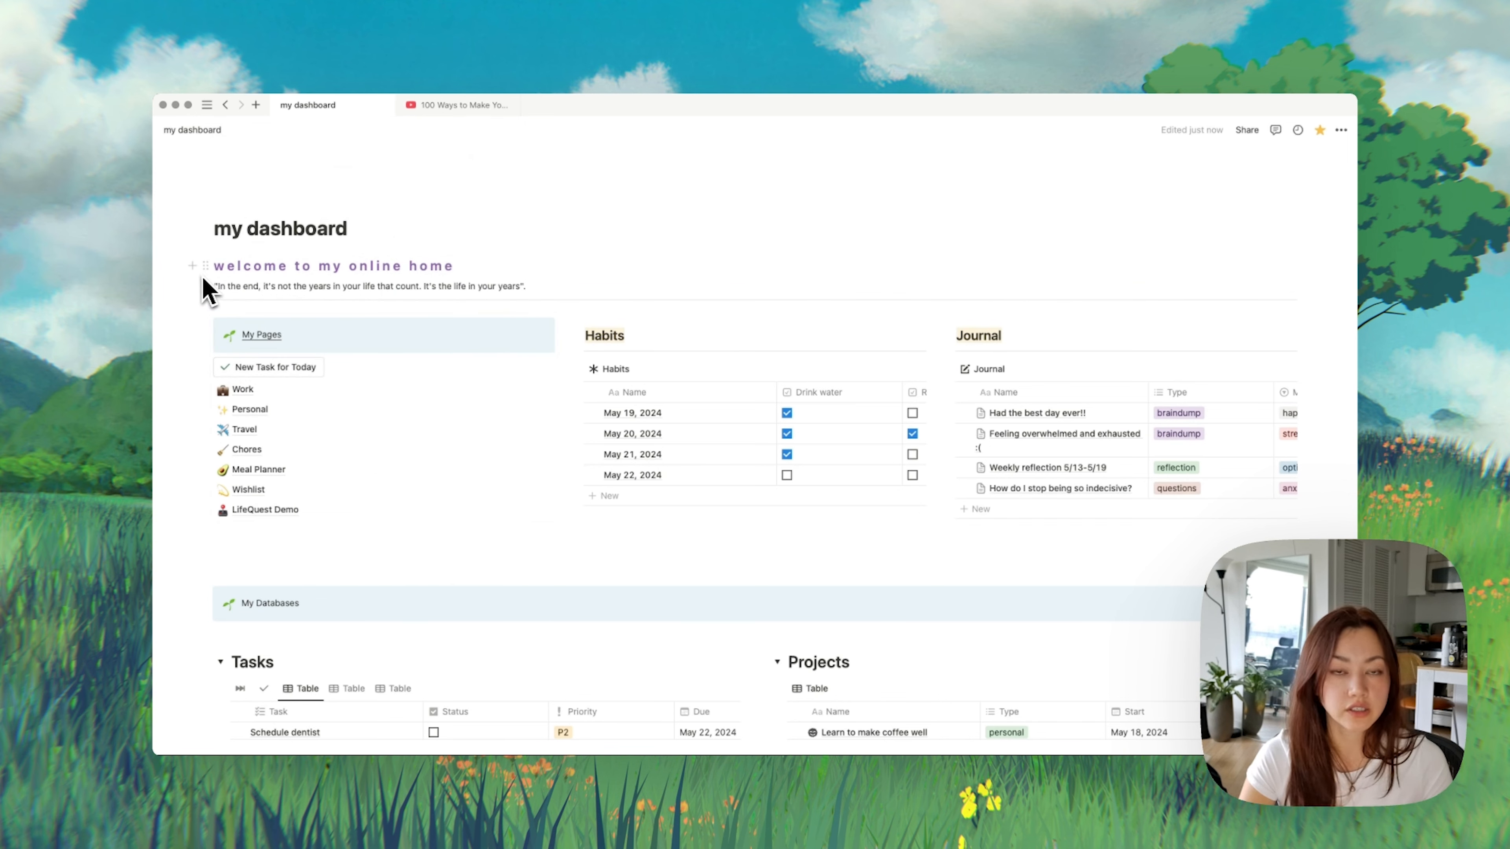
pyautogui.press('super+z')
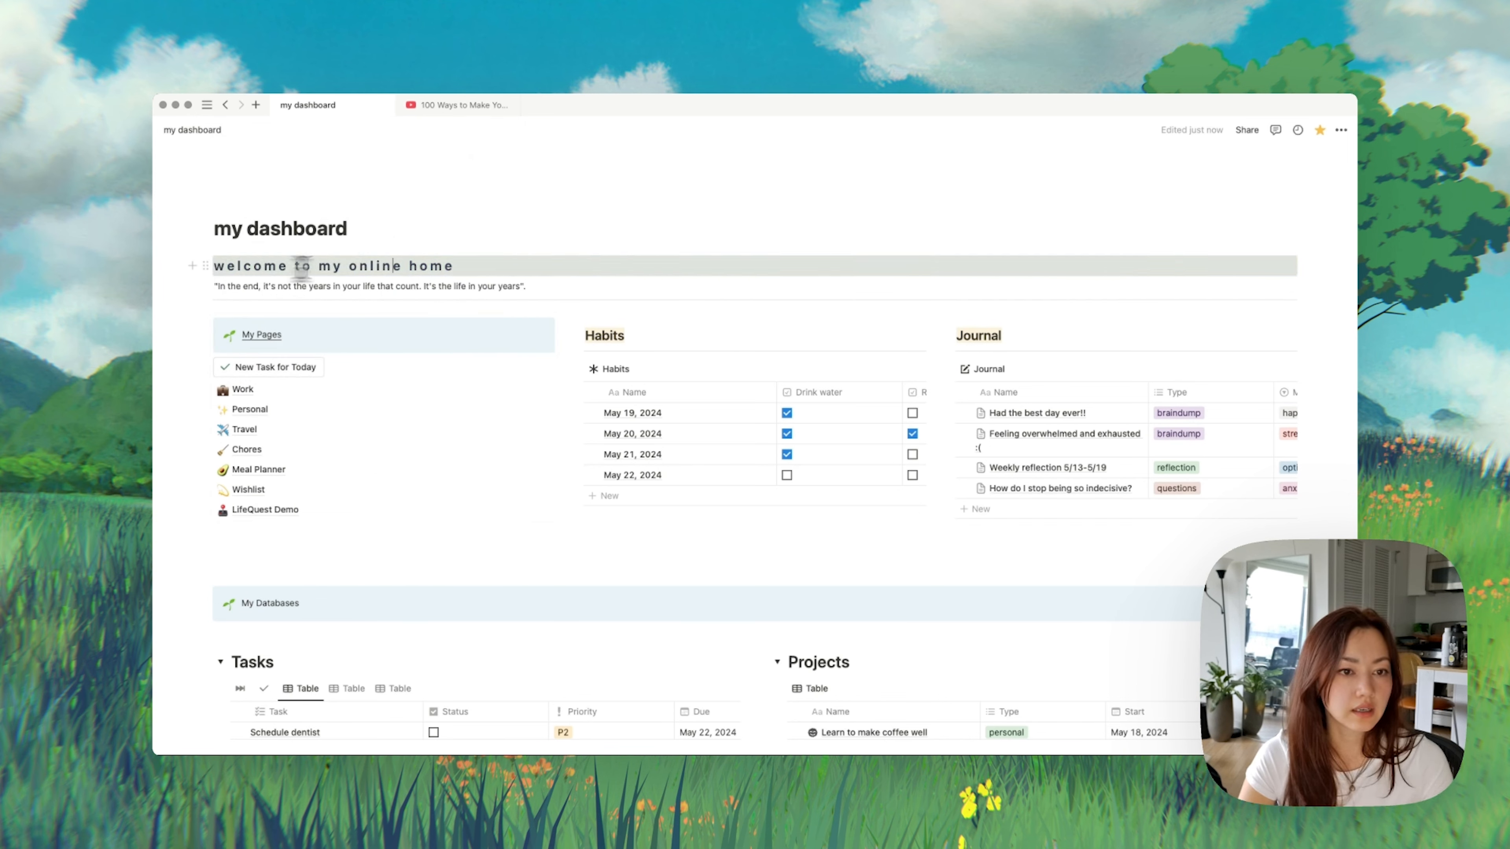
# Step: Set the text color of the "welcome to my online home" heading to brown, keeping its yellow background
pyautogui.moveTo(461, 269); pyautogui.dragTo(224, 266)
pyautogui.click(517, 239)
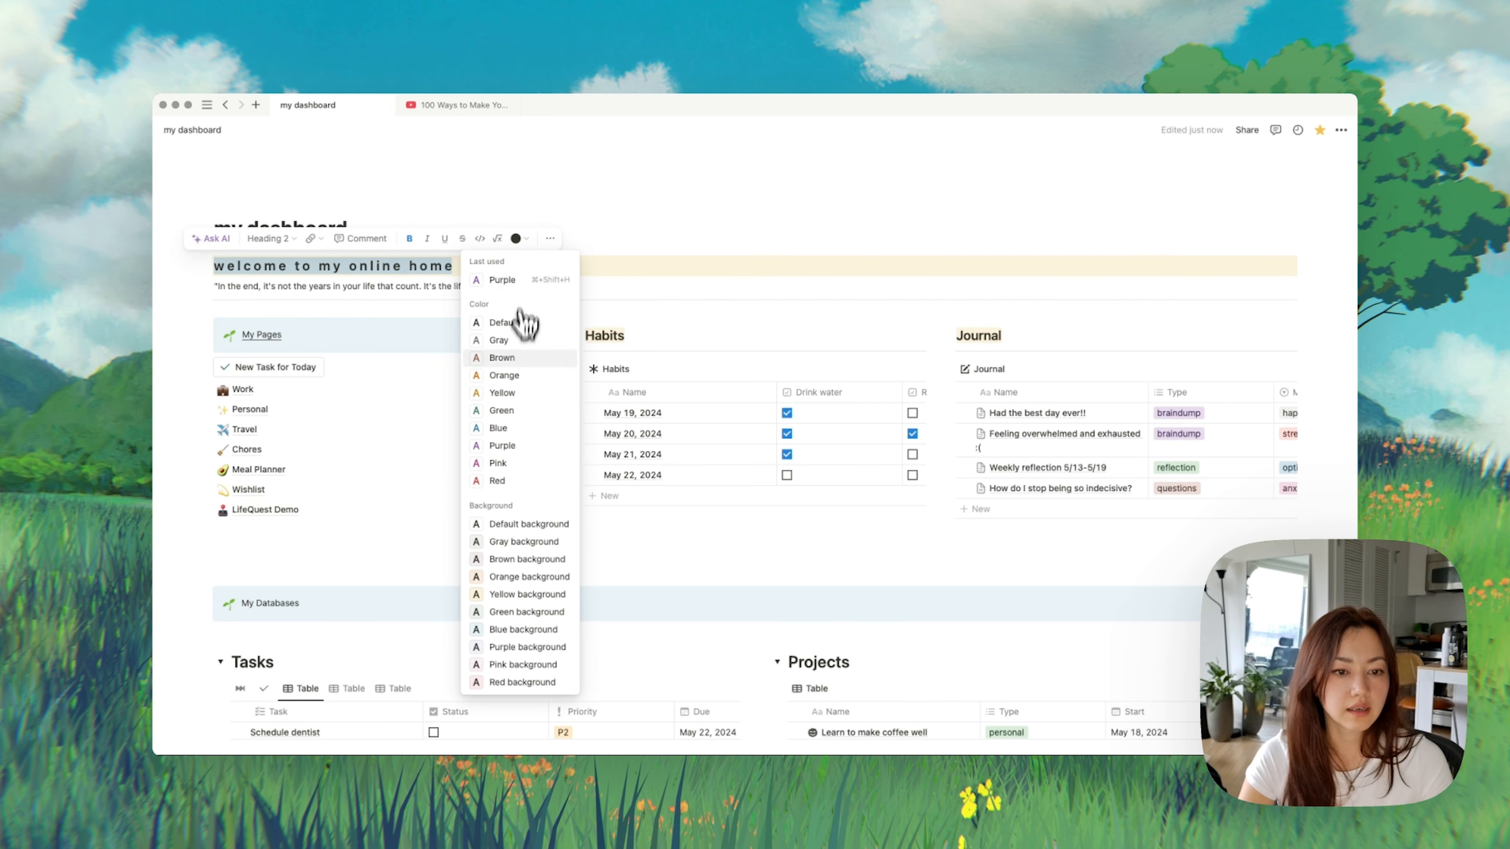
pyautogui.click(557, 376)
pyautogui.click(382, 241)
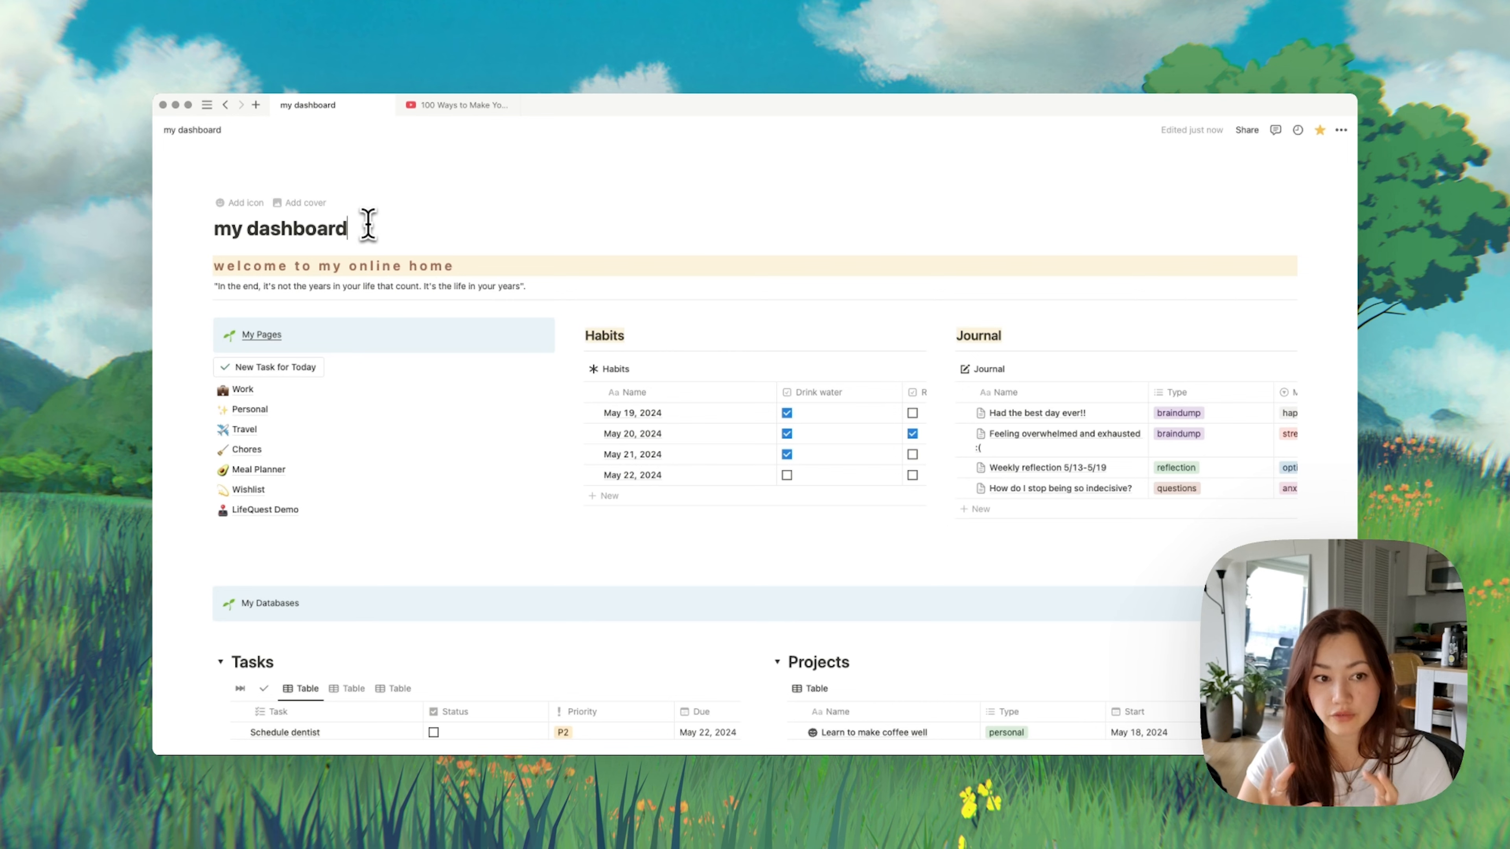
# Step: Insert an empty callout below the My Pages synced block, under the LifeQuest Demo link
pyautogui.click(623, 336)
pyautogui.scroll(-1, 595, 333)
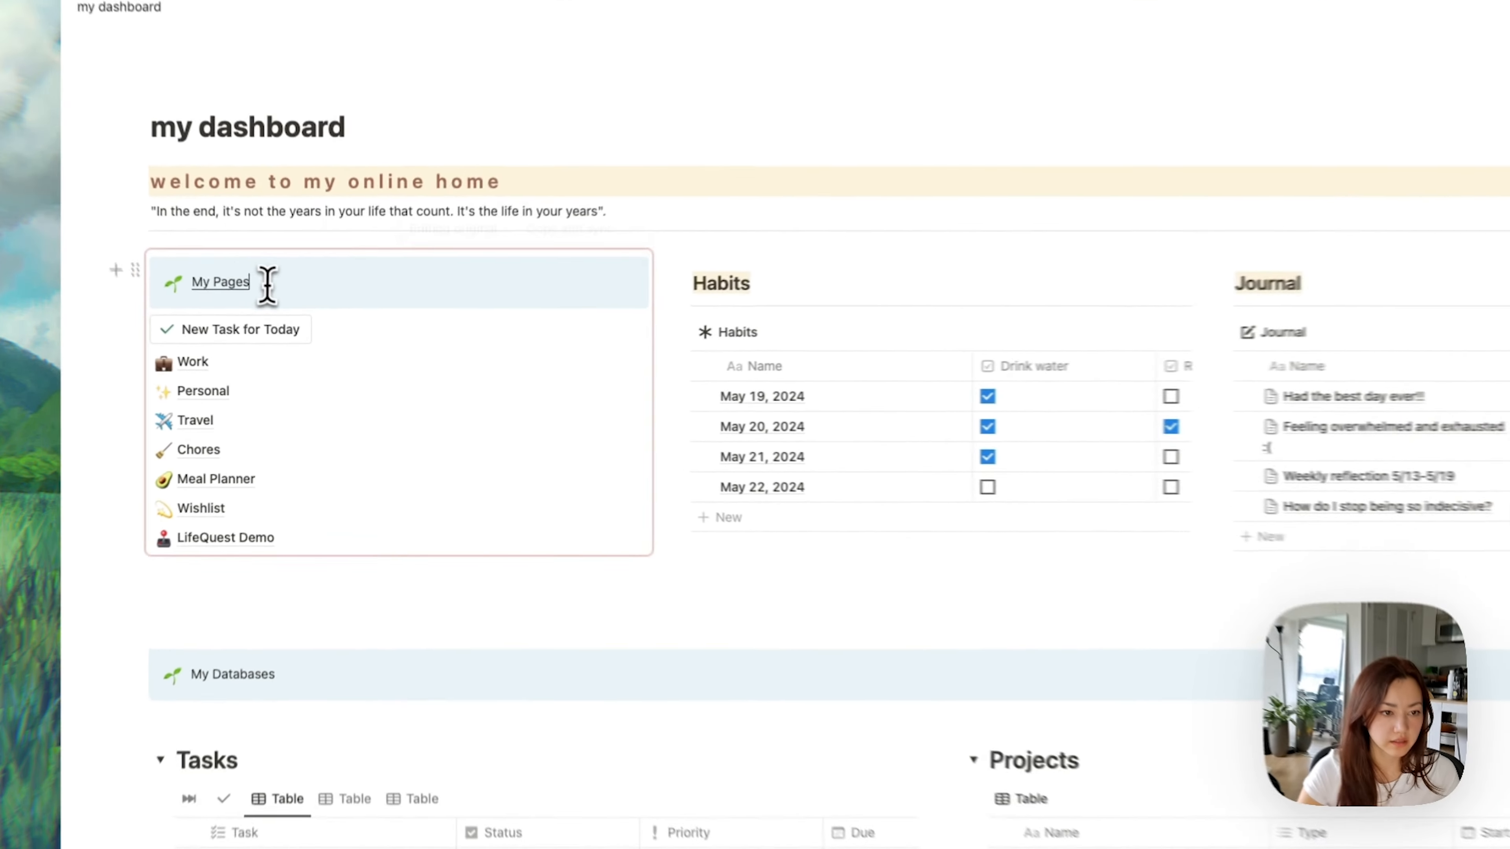
pyautogui.click(295, 321)
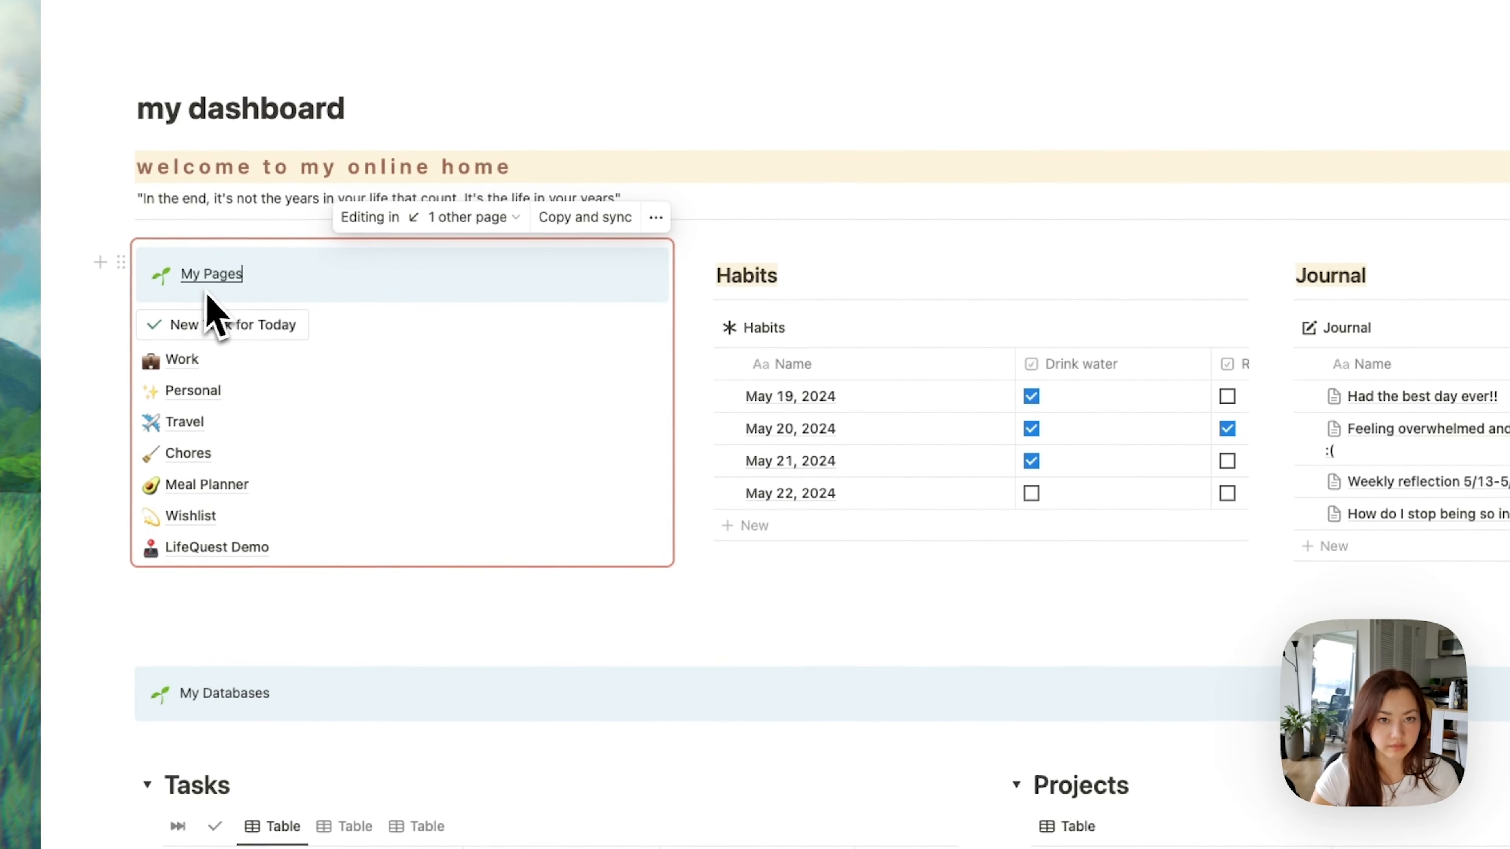
pyautogui.click(273, 628)
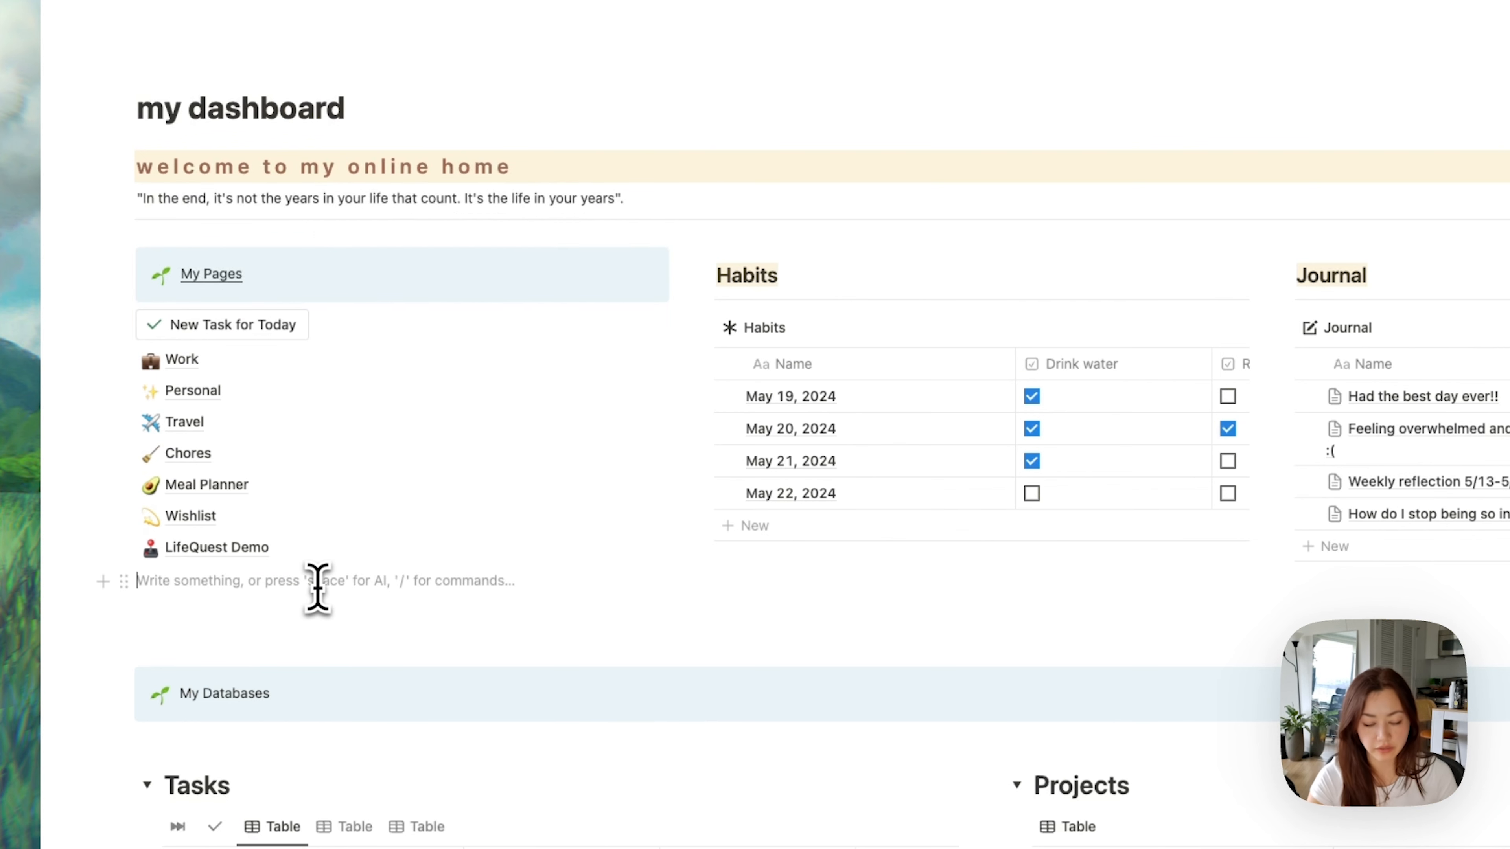
pyautogui.write('/cal')
pyautogui.press('Return')
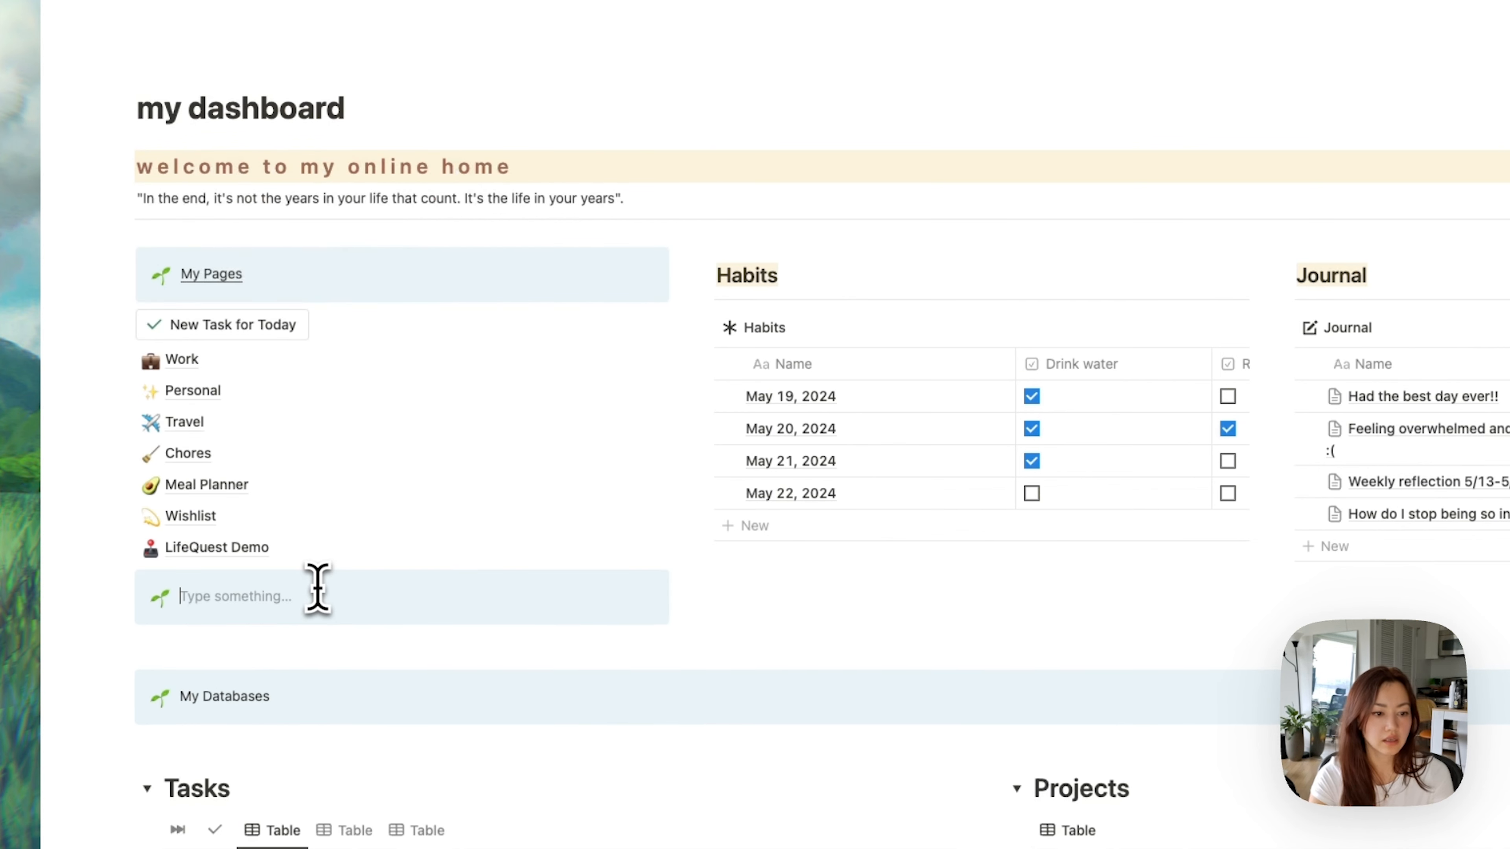
# Step: Remove the icon from the empty callout below LifeQuest Demo and replace its placeholder with a blank space
pyautogui.click(162, 597)
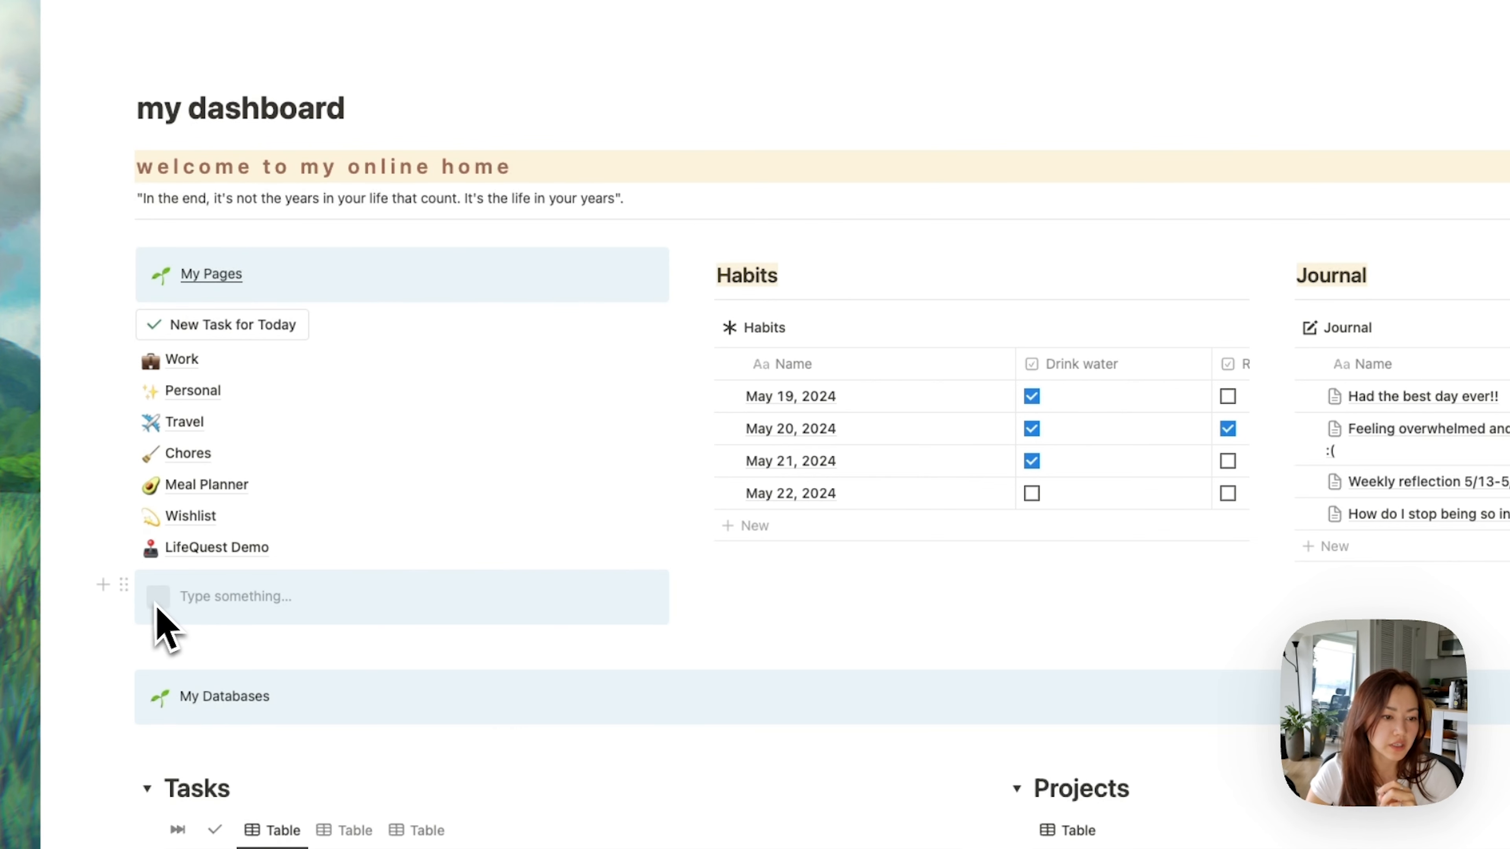
pyautogui.click(306, 601)
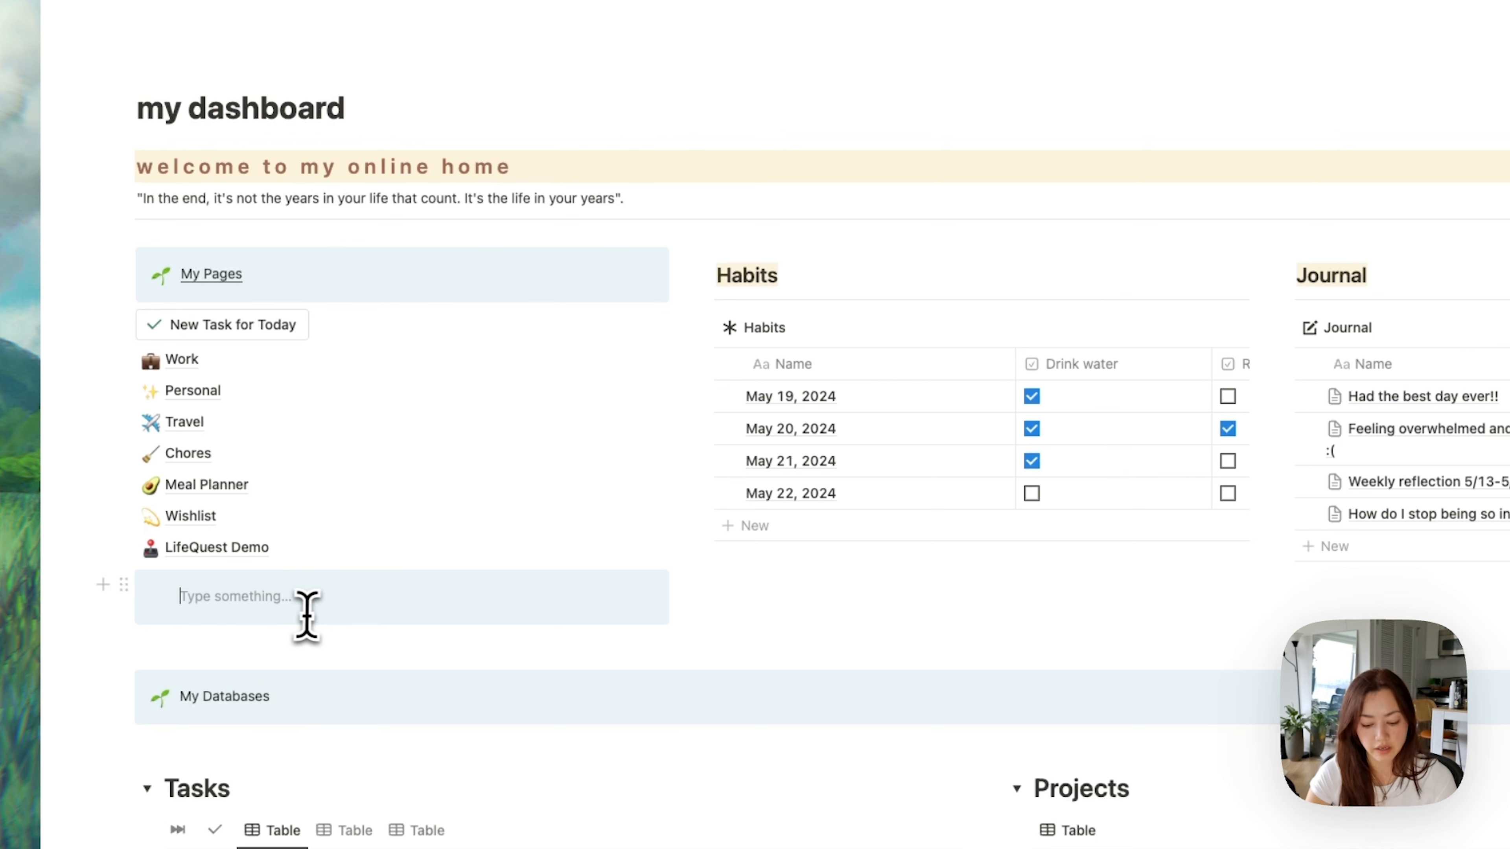
pyautogui.press('space')
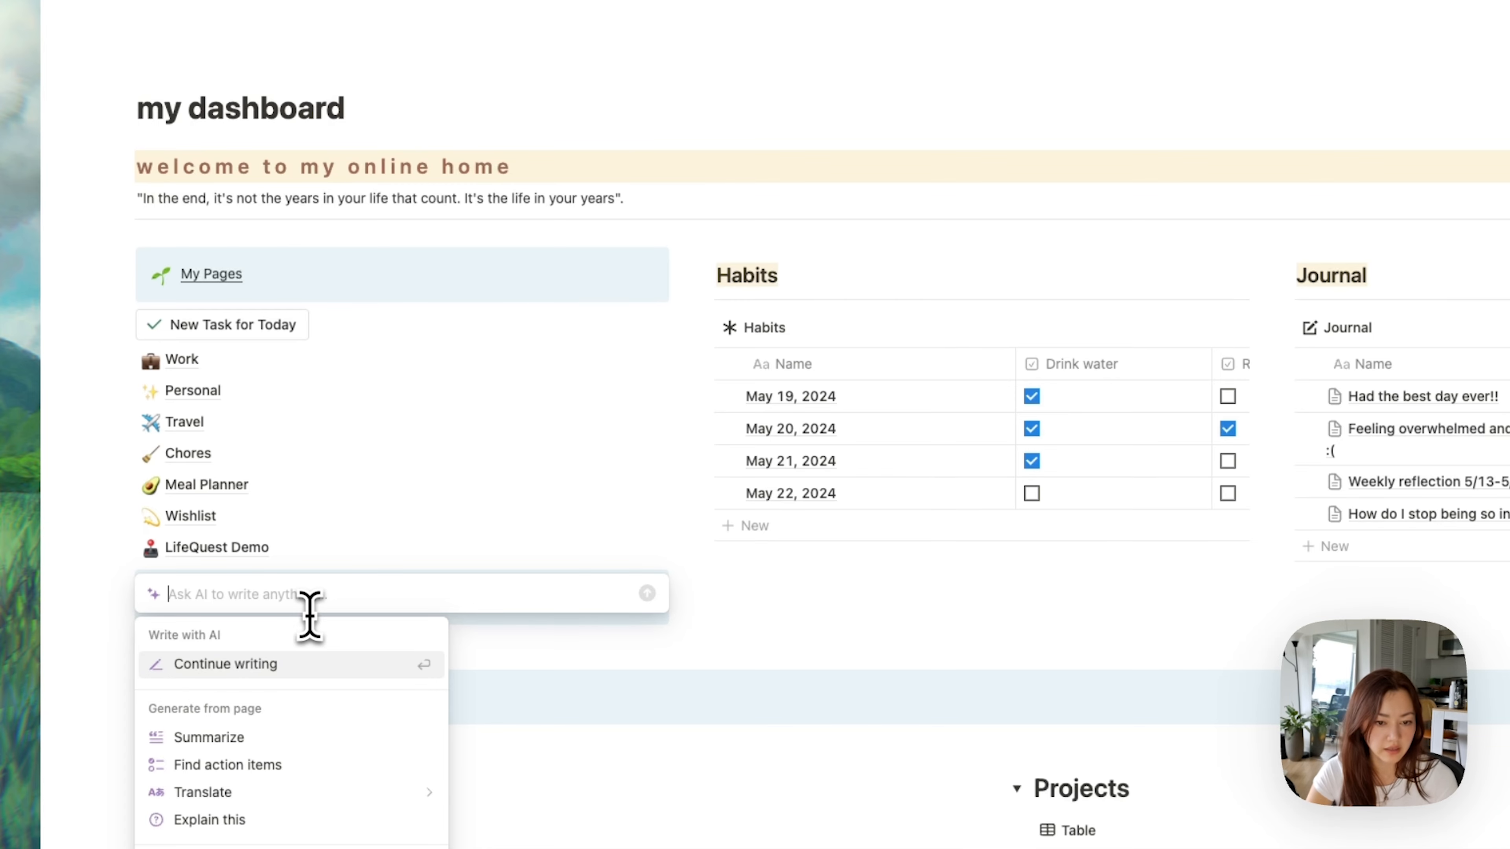
pyautogui.press('Escape')
pyautogui.write('wef')
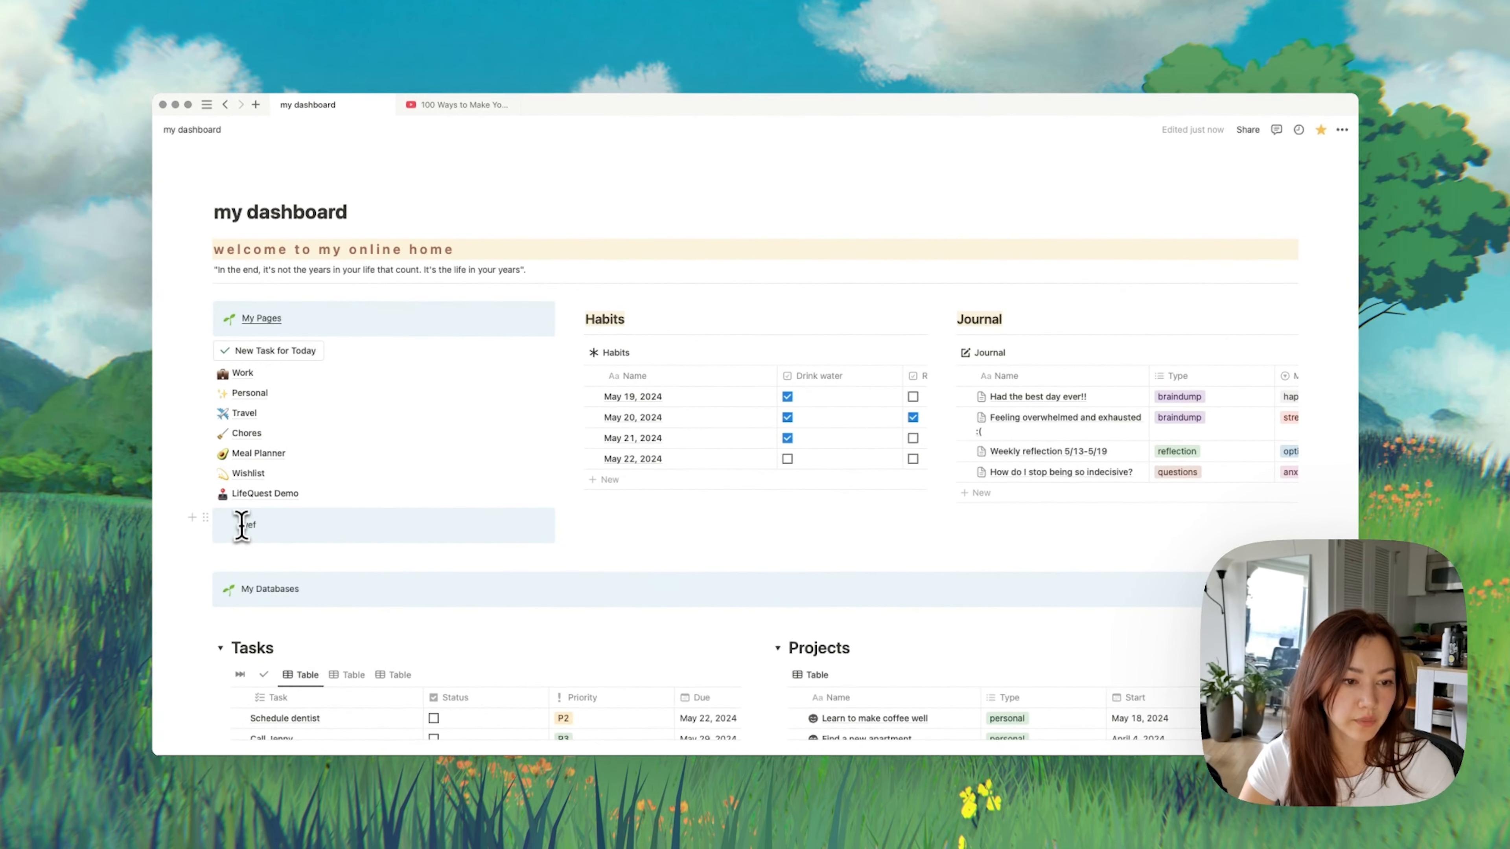
pyautogui.click(241, 526)
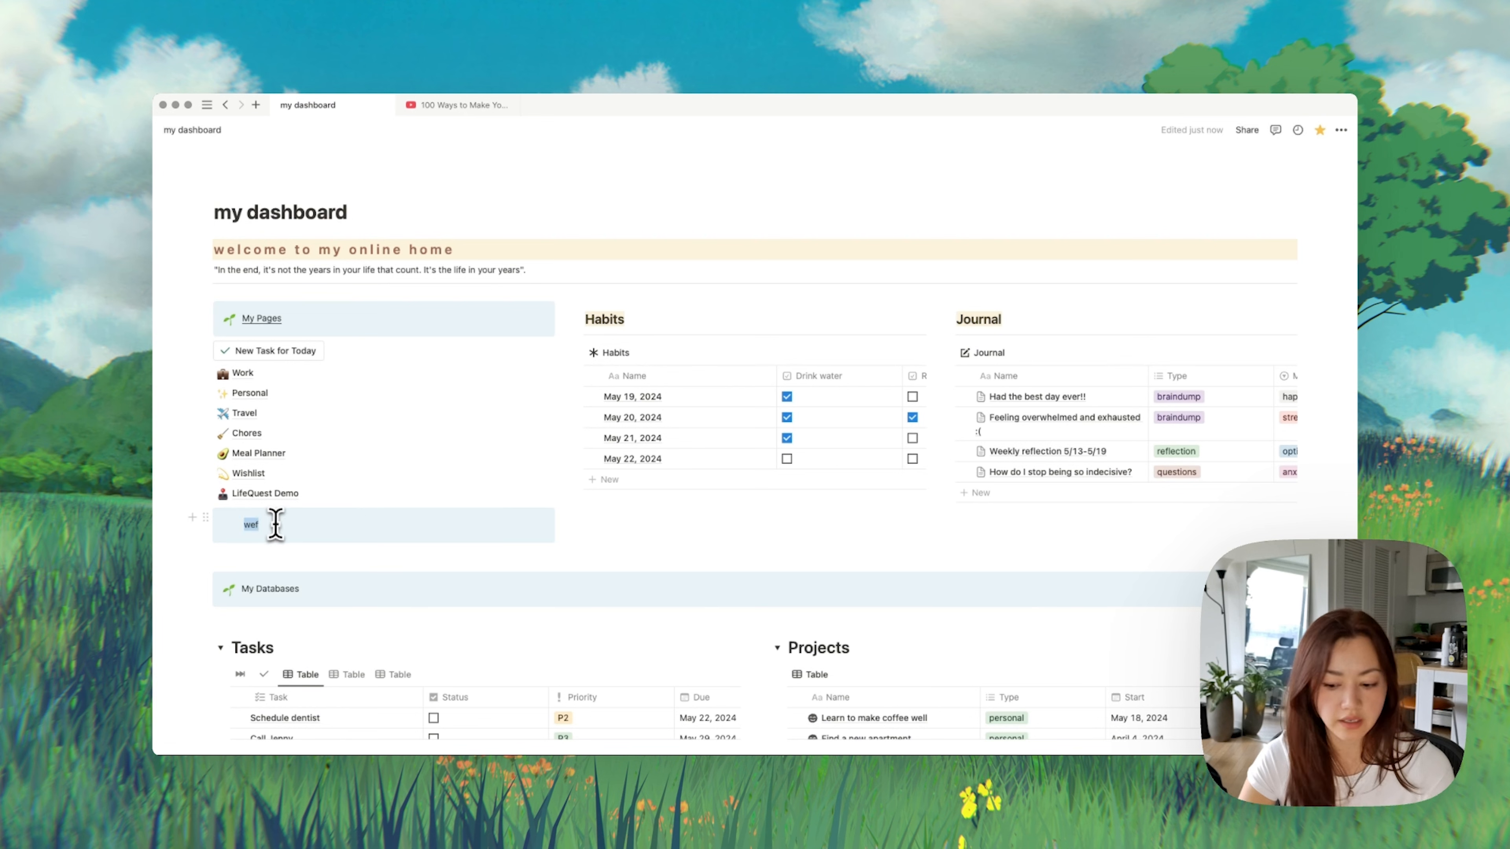
pyautogui.press('BackSpace')
pyautogui.click(710, 531)
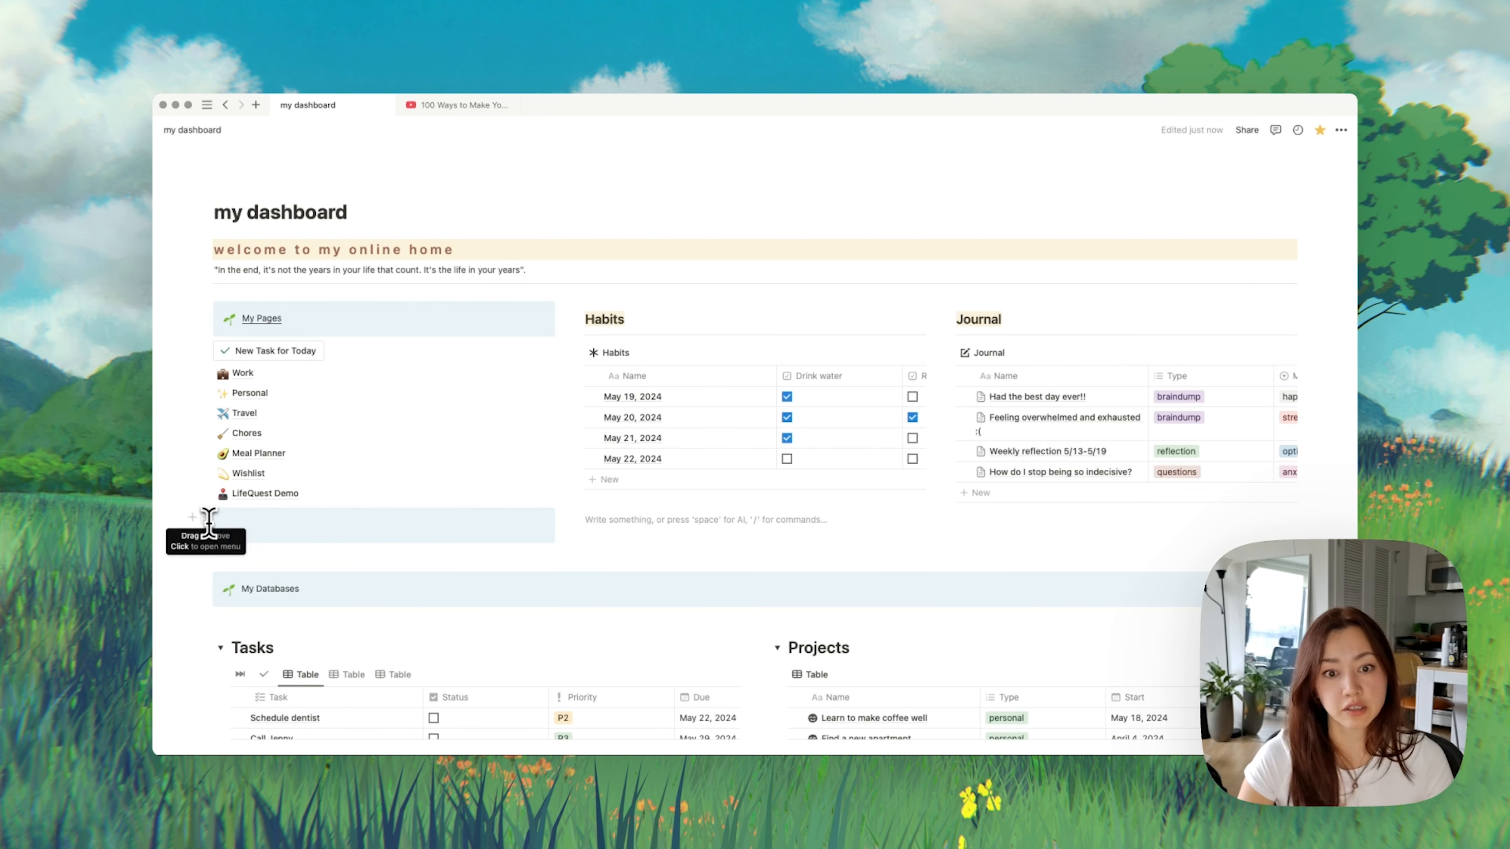
# Step: Move the blank callout above the Habits heading and give it a gray background
pyautogui.moveTo(209, 523); pyautogui.dragTo(609, 340)
pyautogui.click(639, 350)
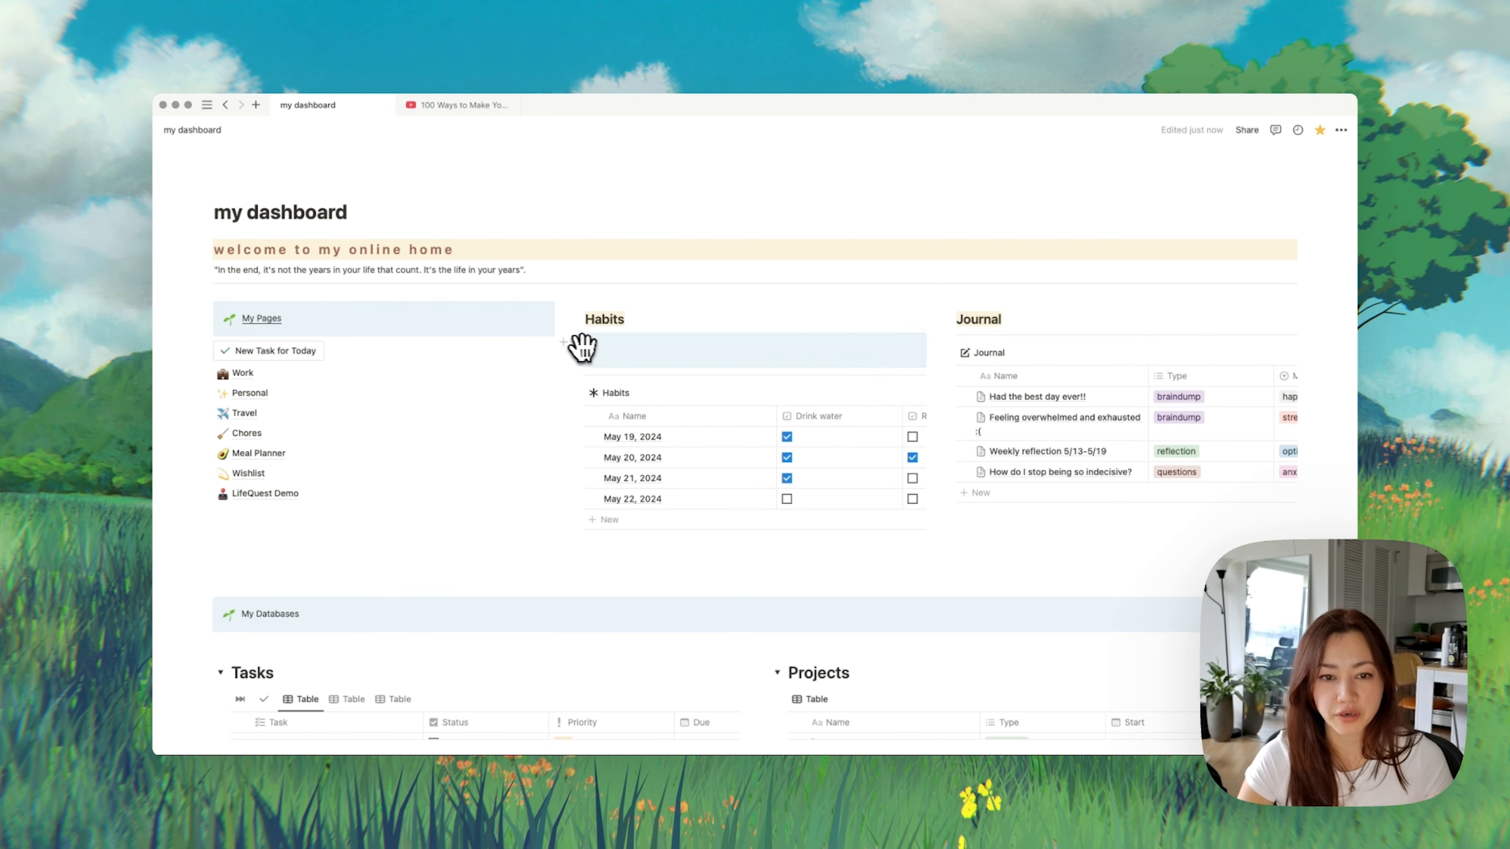
pyautogui.moveTo(576, 342); pyautogui.dragTo(597, 310)
pyautogui.click(576, 308)
pyautogui.moveTo(506, 386)
pyautogui.click(632, 459)
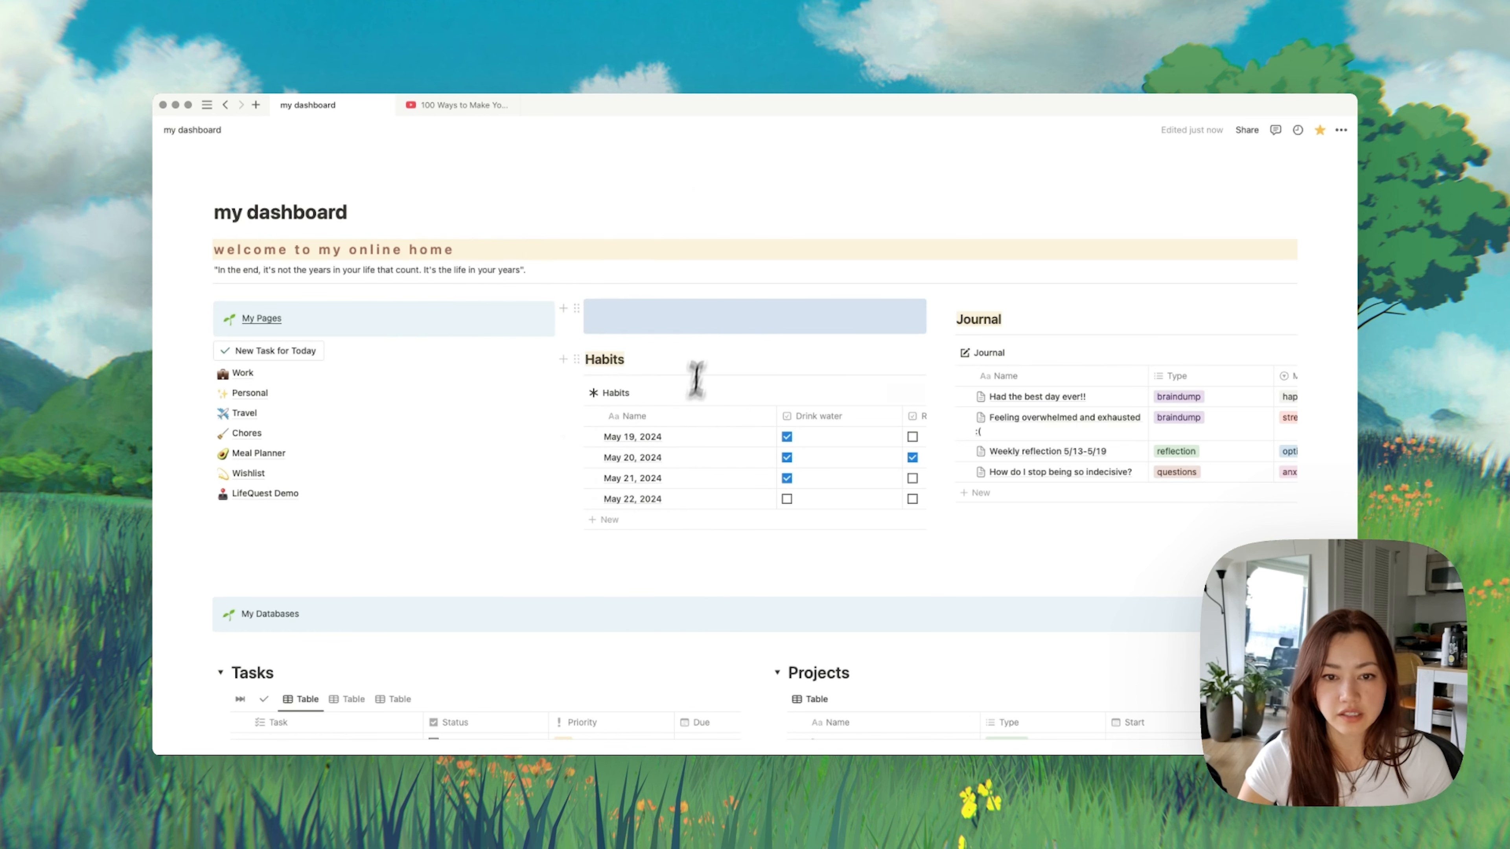
# Step: Duplicate the blank gray callout and place the copy above the Journal heading
pyautogui.click(743, 326)
pyautogui.press('super+d')
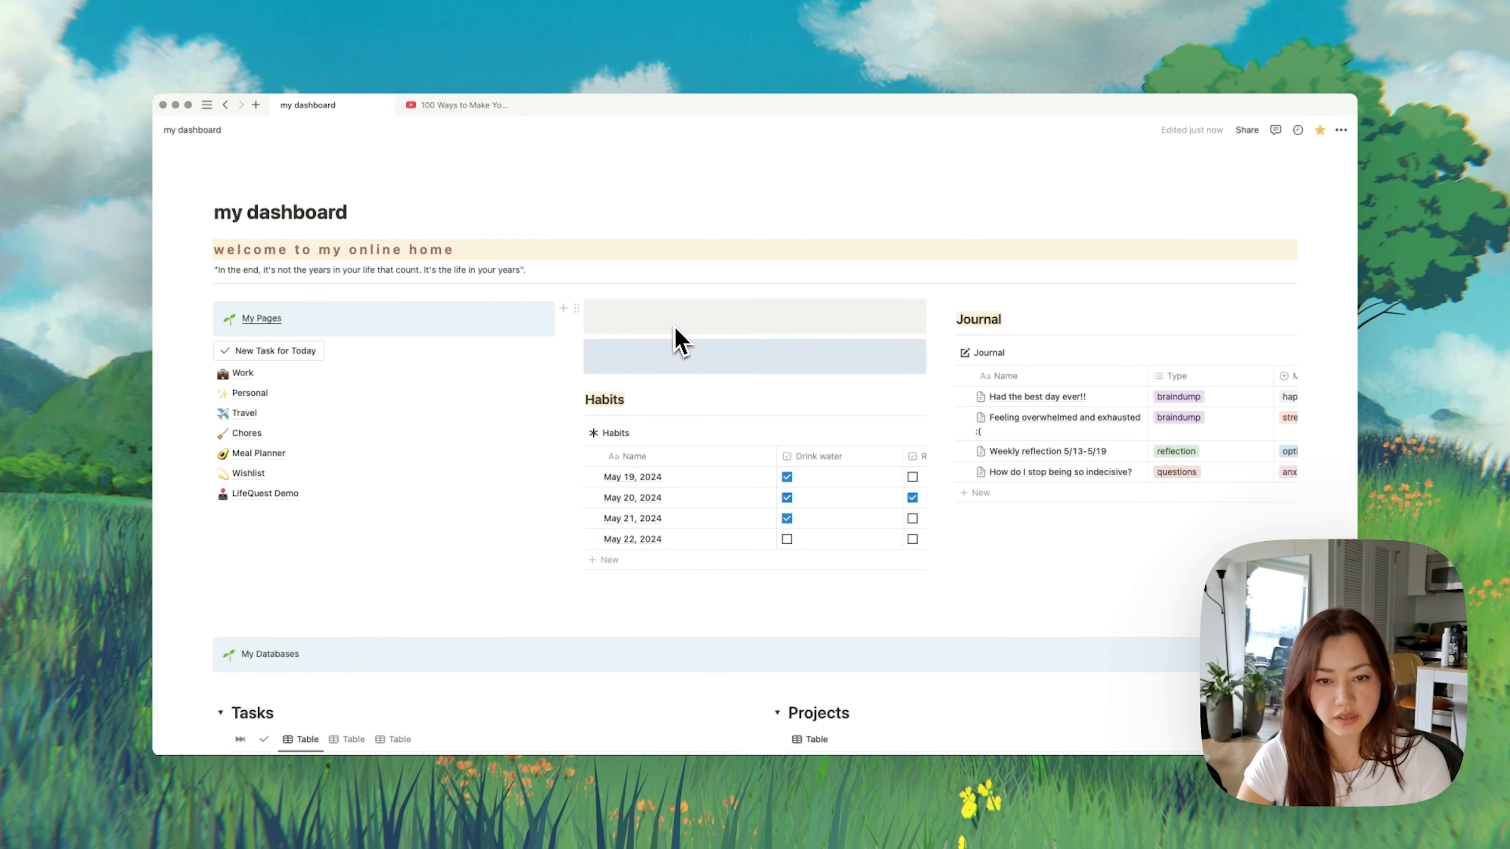
pyautogui.moveTo(576, 356); pyautogui.dragTo(1095, 307)
pyautogui.click(1070, 316)
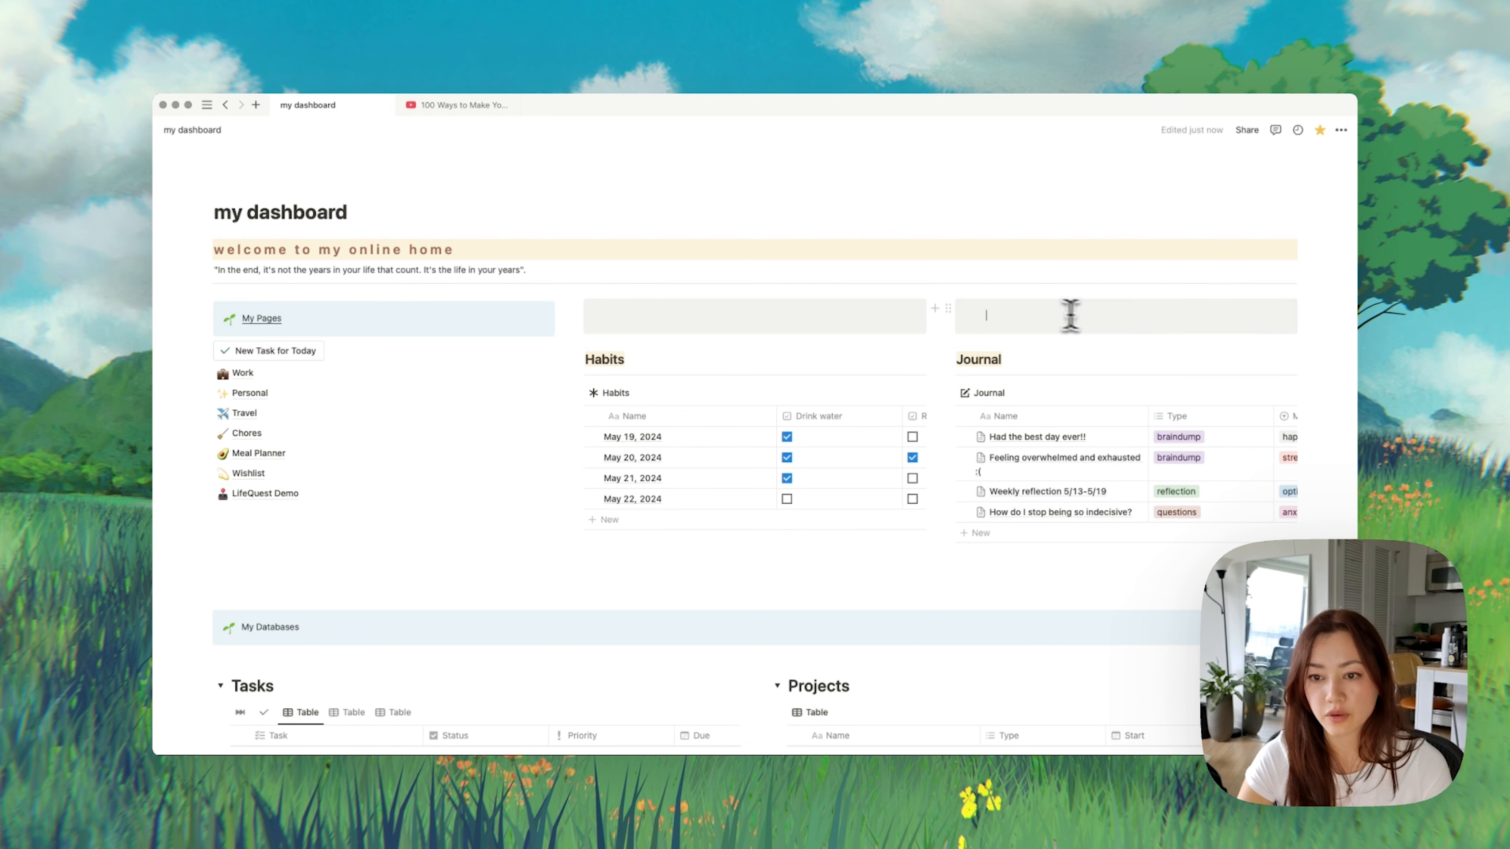
# Step: Move the Habits heading, divider, database and trailing empty line together into the gray callout above them
pyautogui.moveTo(571, 588); pyautogui.dragTo(617, 344)
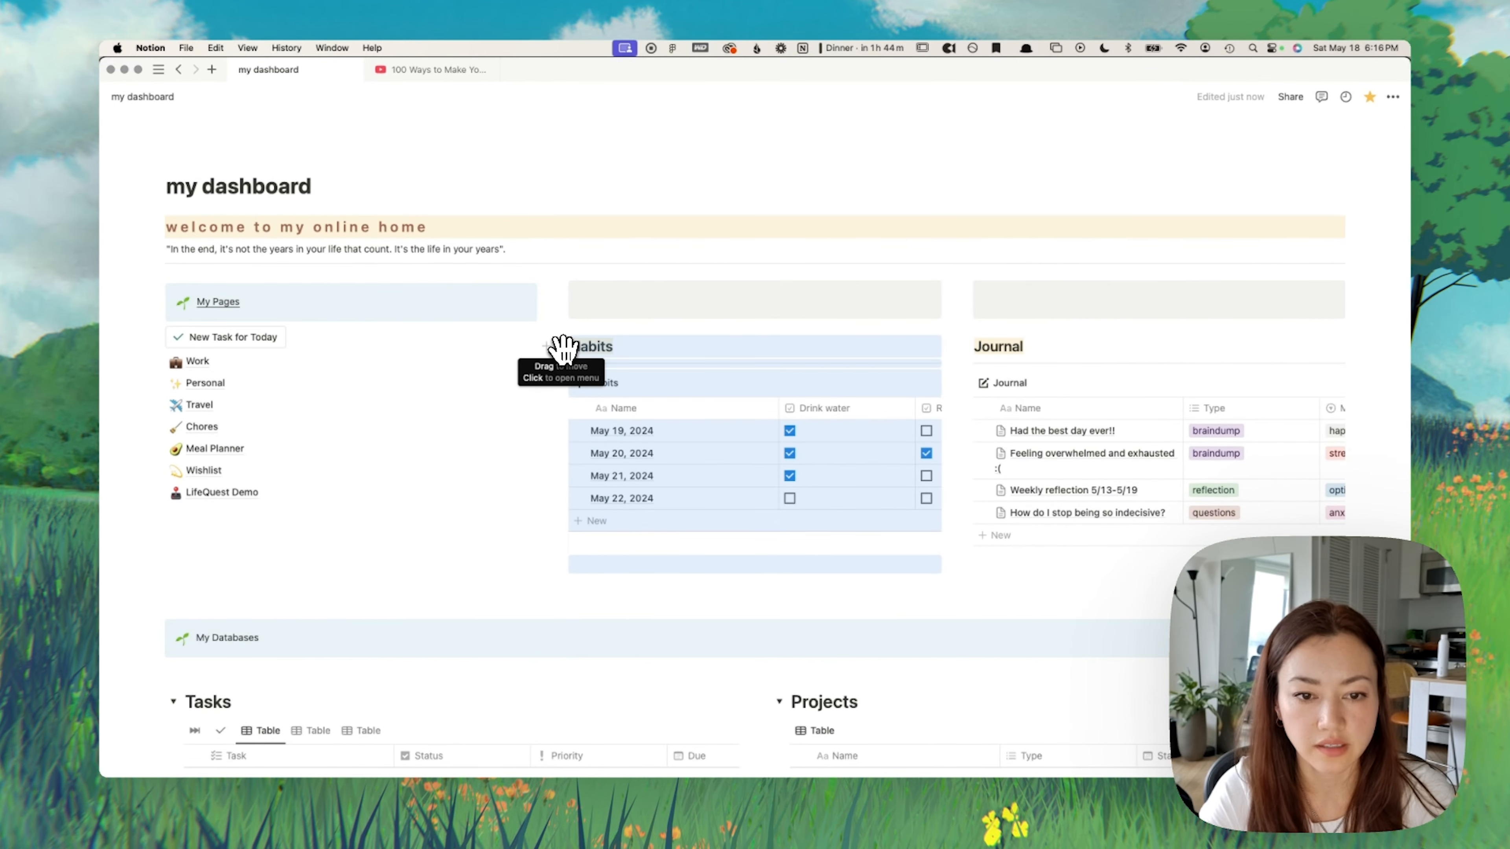
pyautogui.moveTo(562, 348); pyautogui.dragTo(612, 295)
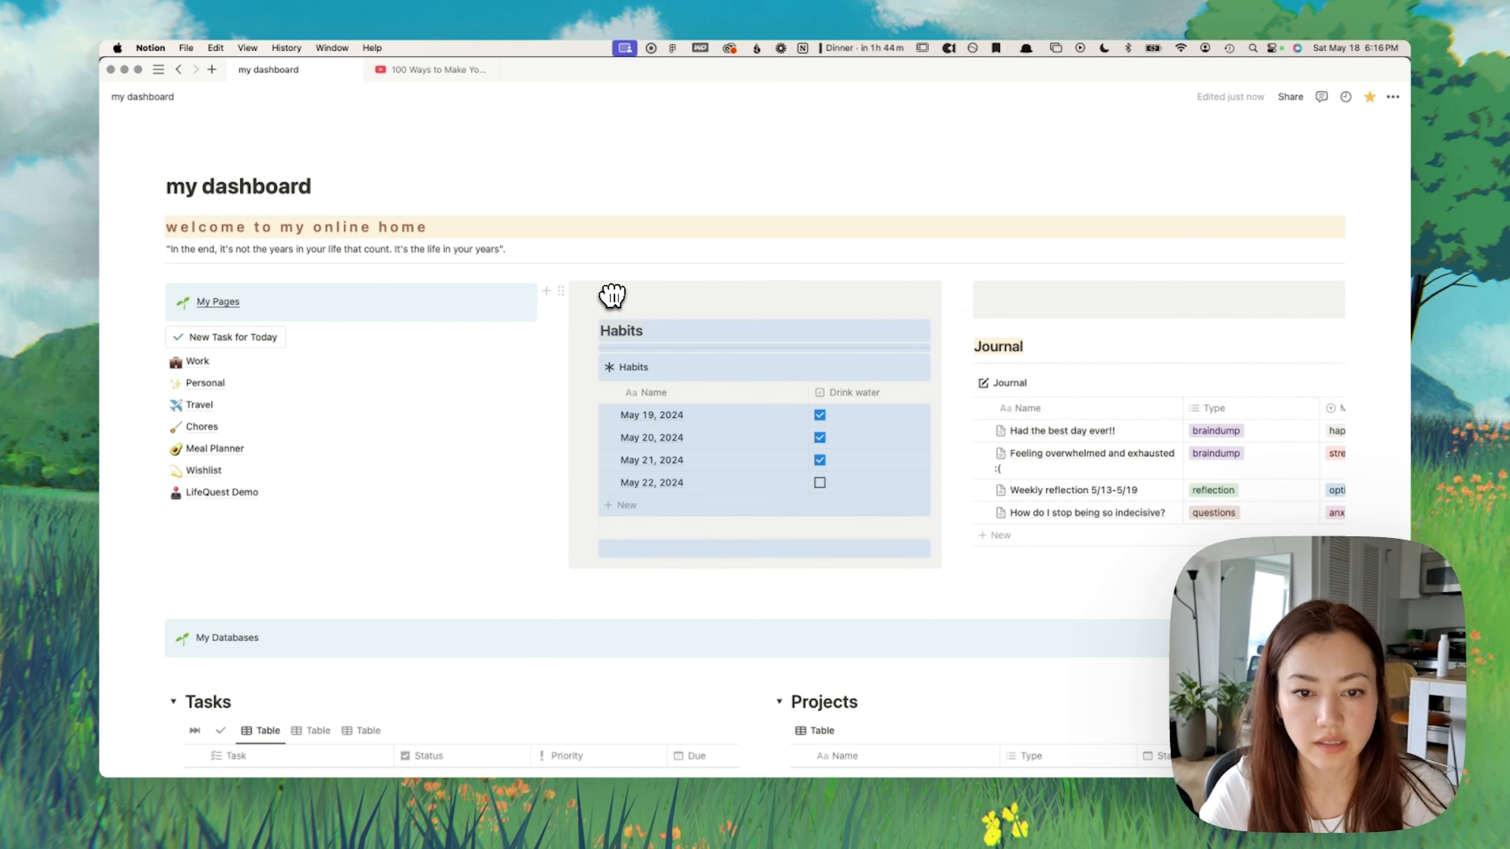
pyautogui.click(664, 333)
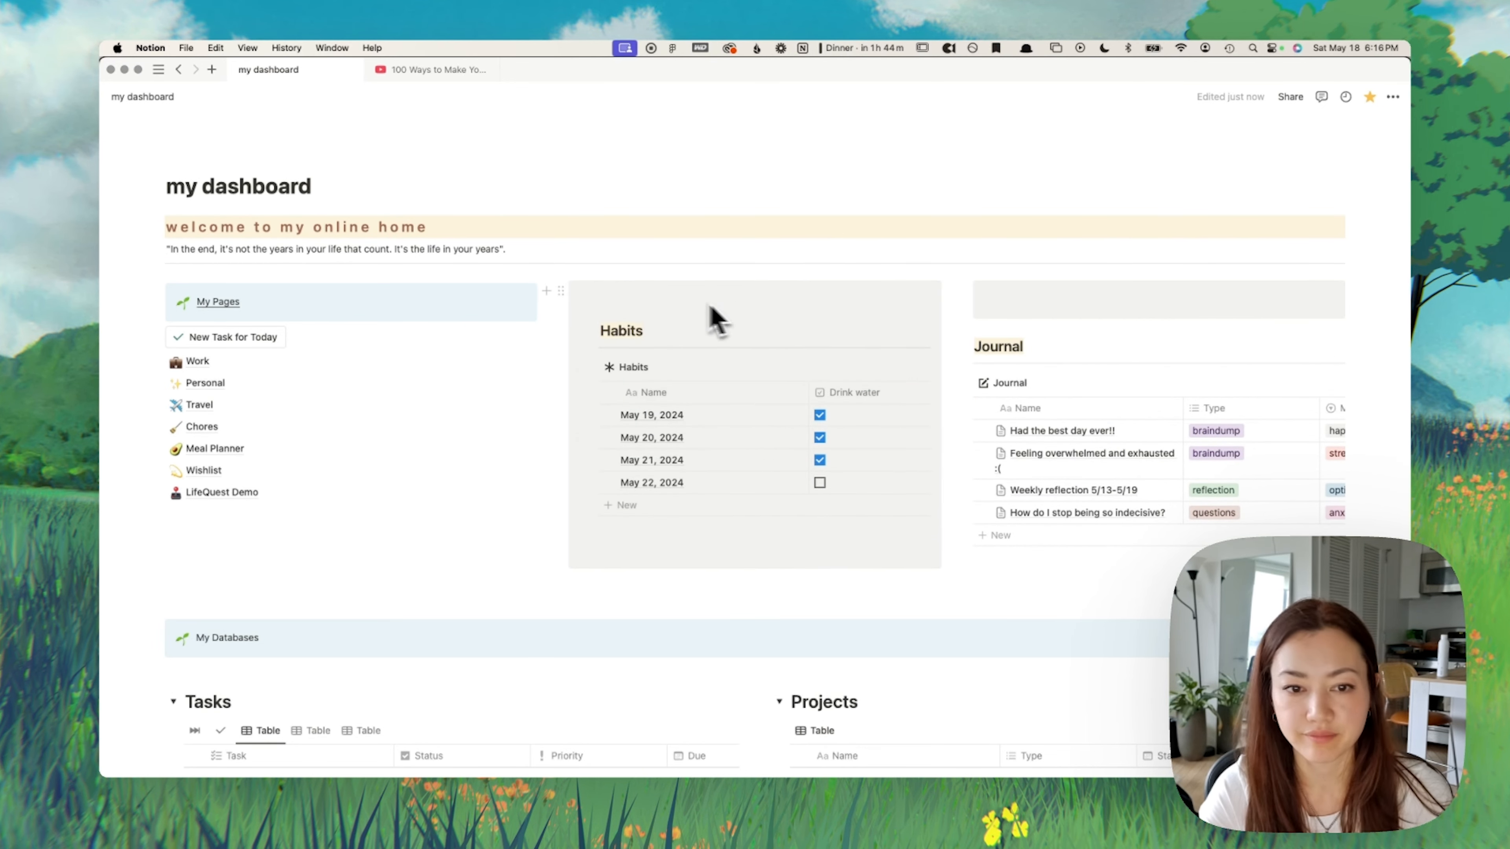
# Step: Set the color of the callout containing the Habits database to Default
pyautogui.click(562, 290)
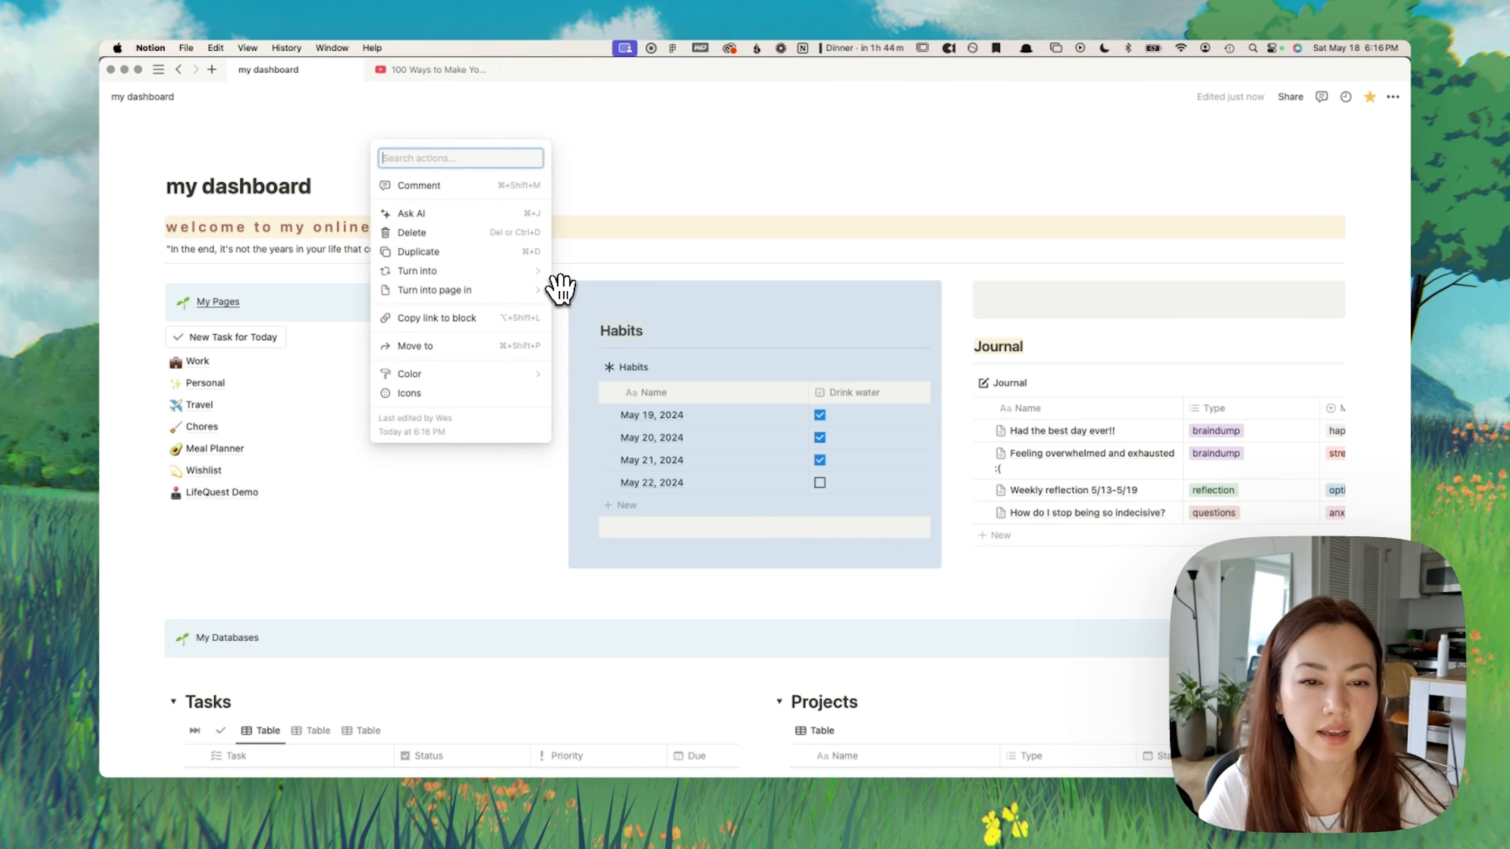
pyautogui.moveTo(468, 381)
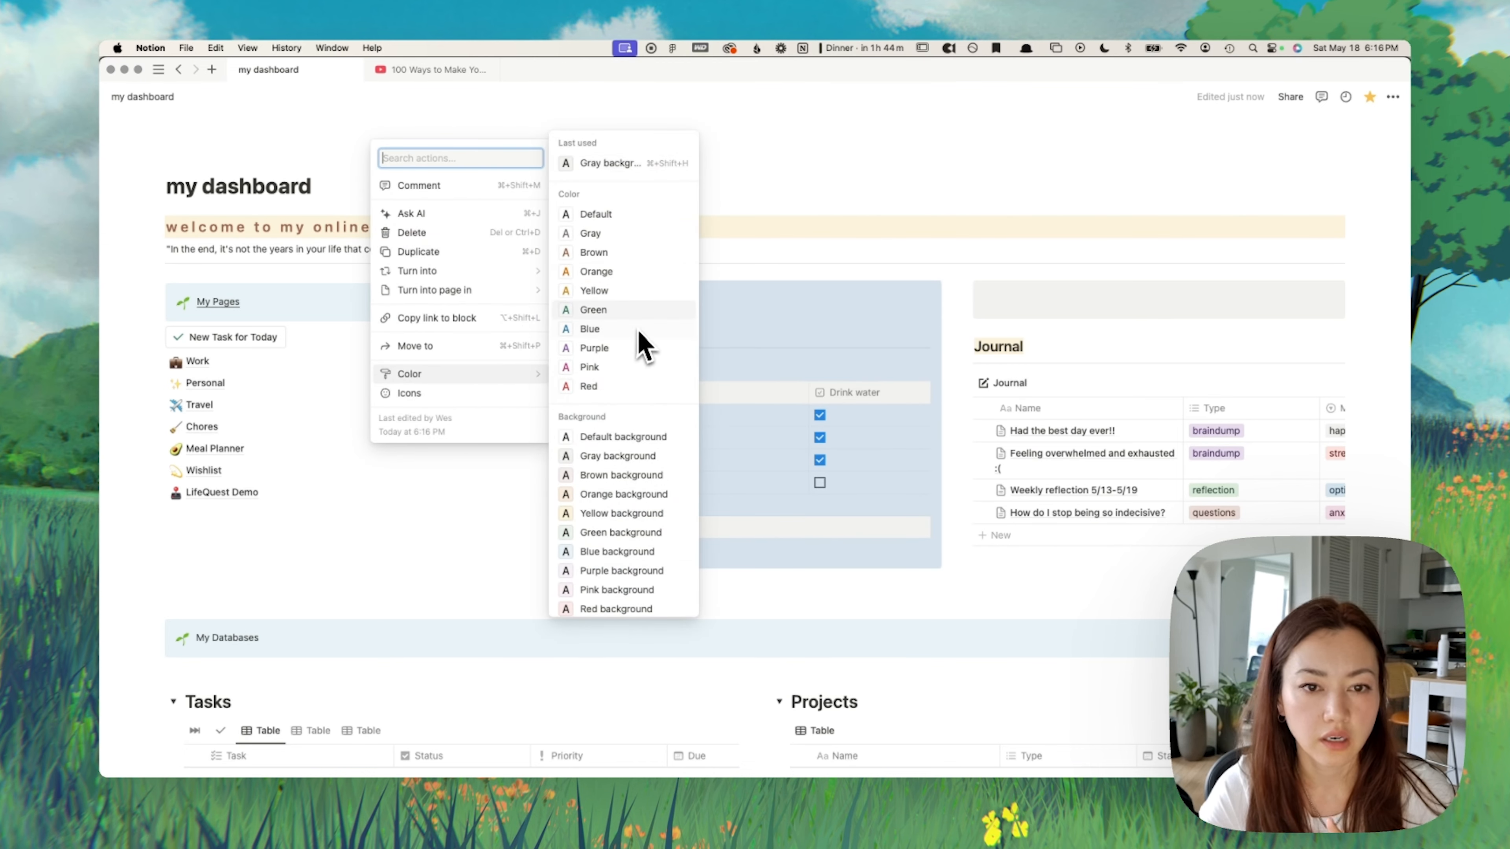
pyautogui.click(624, 220)
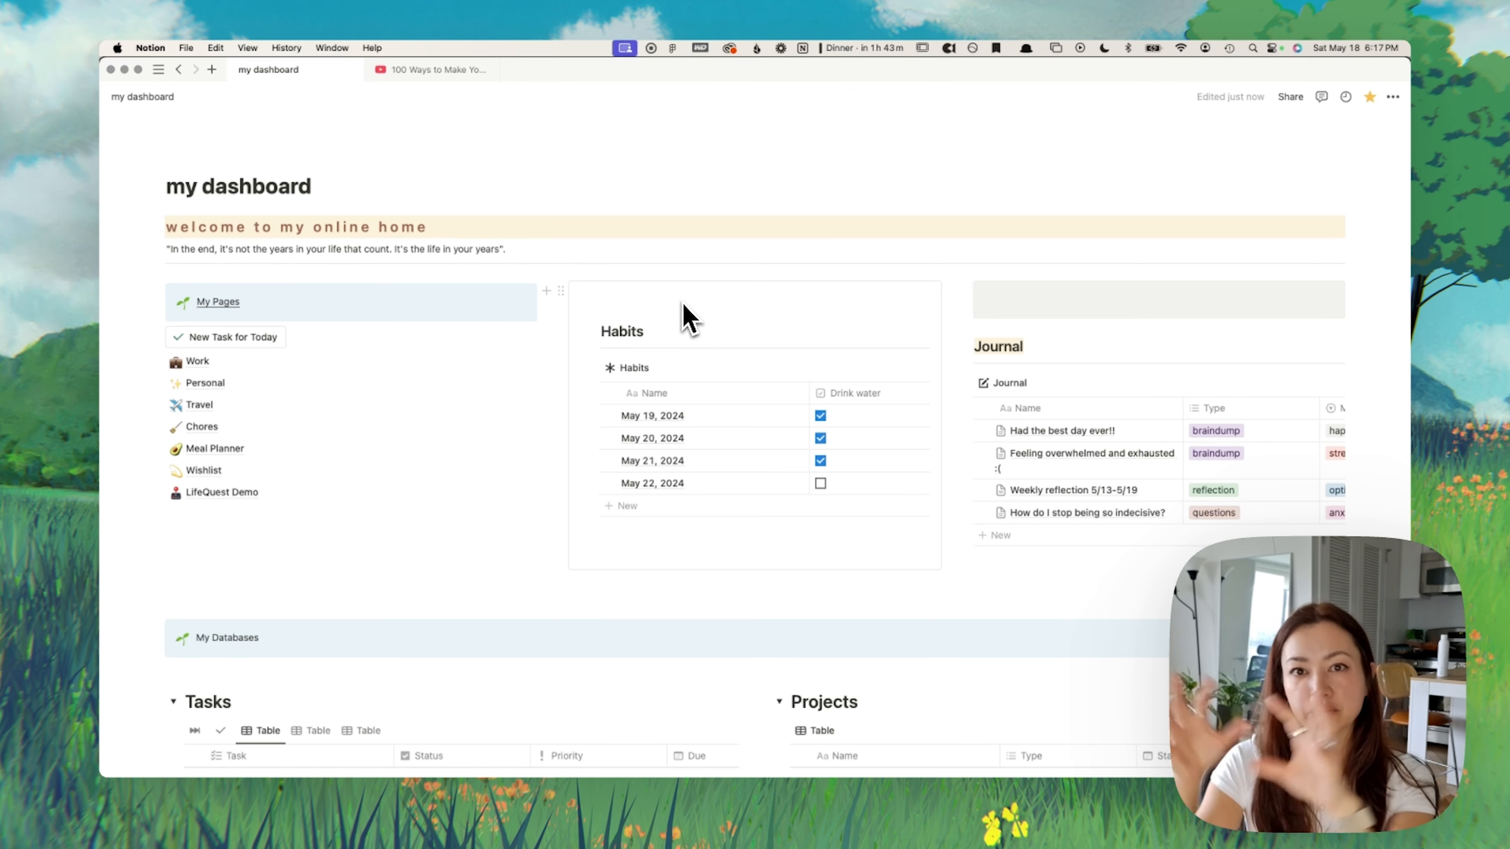
# Step: Enter "Habits" in bold as the first line of the callout containing the Habits database
pyautogui.moveTo(686, 318); pyautogui.dragTo(567, 312)
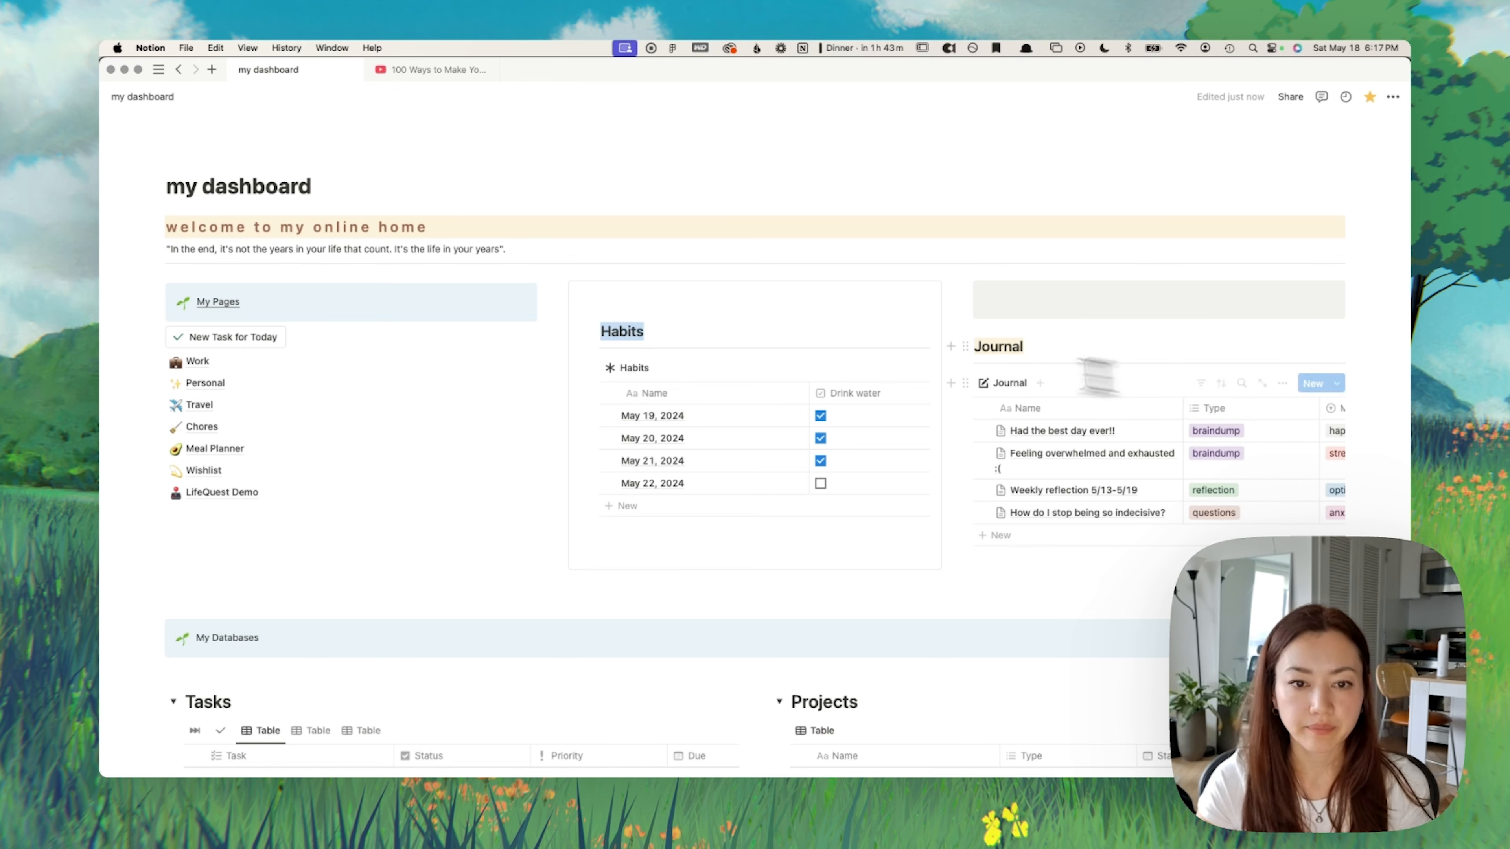
pyautogui.press('Escape')
pyautogui.click(634, 305)
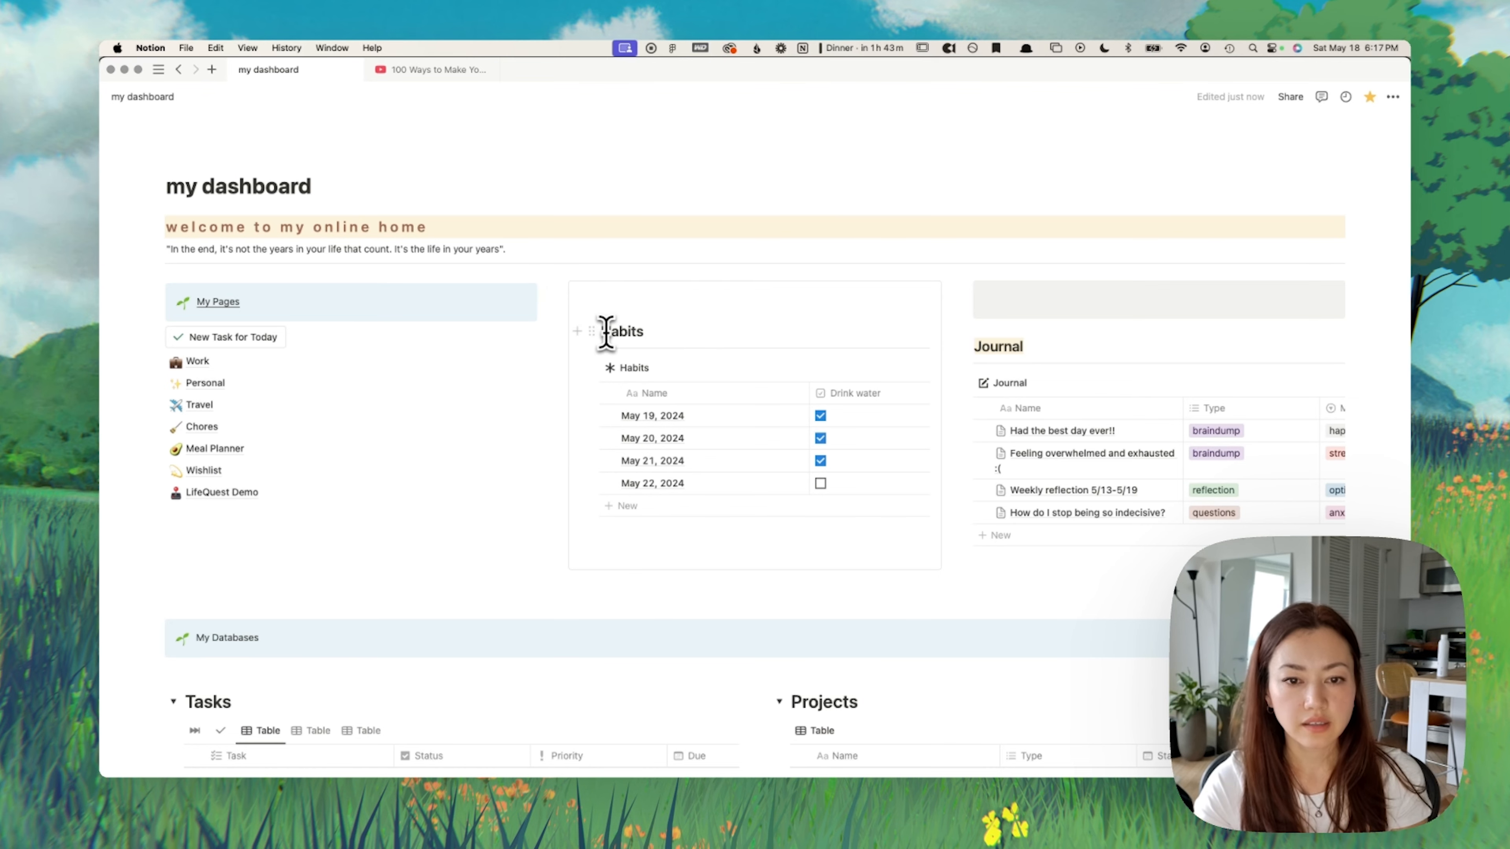
pyautogui.click(614, 299)
pyautogui.write('Habits')
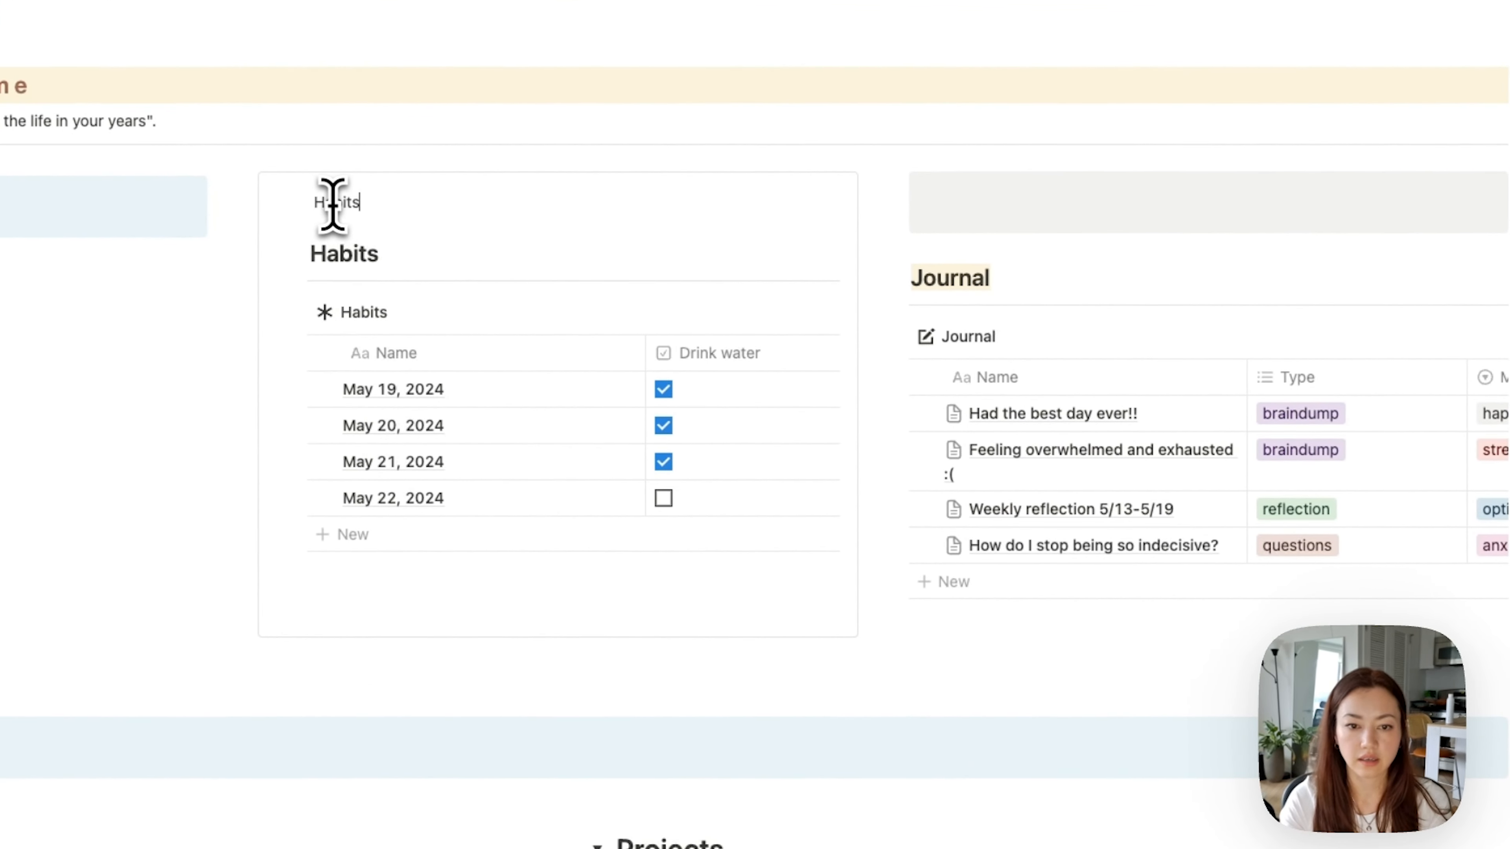
pyautogui.moveTo(360, 202); pyautogui.dragTo(309, 202)
# Step: Delete the large Habits heading and the divider inside the Habits callout
pyautogui.click(425, 253)
pyautogui.press('BackSpace')
pyautogui.press('BackSpace')
pyautogui.press('BackSpace')
pyautogui.press('BackSpace')
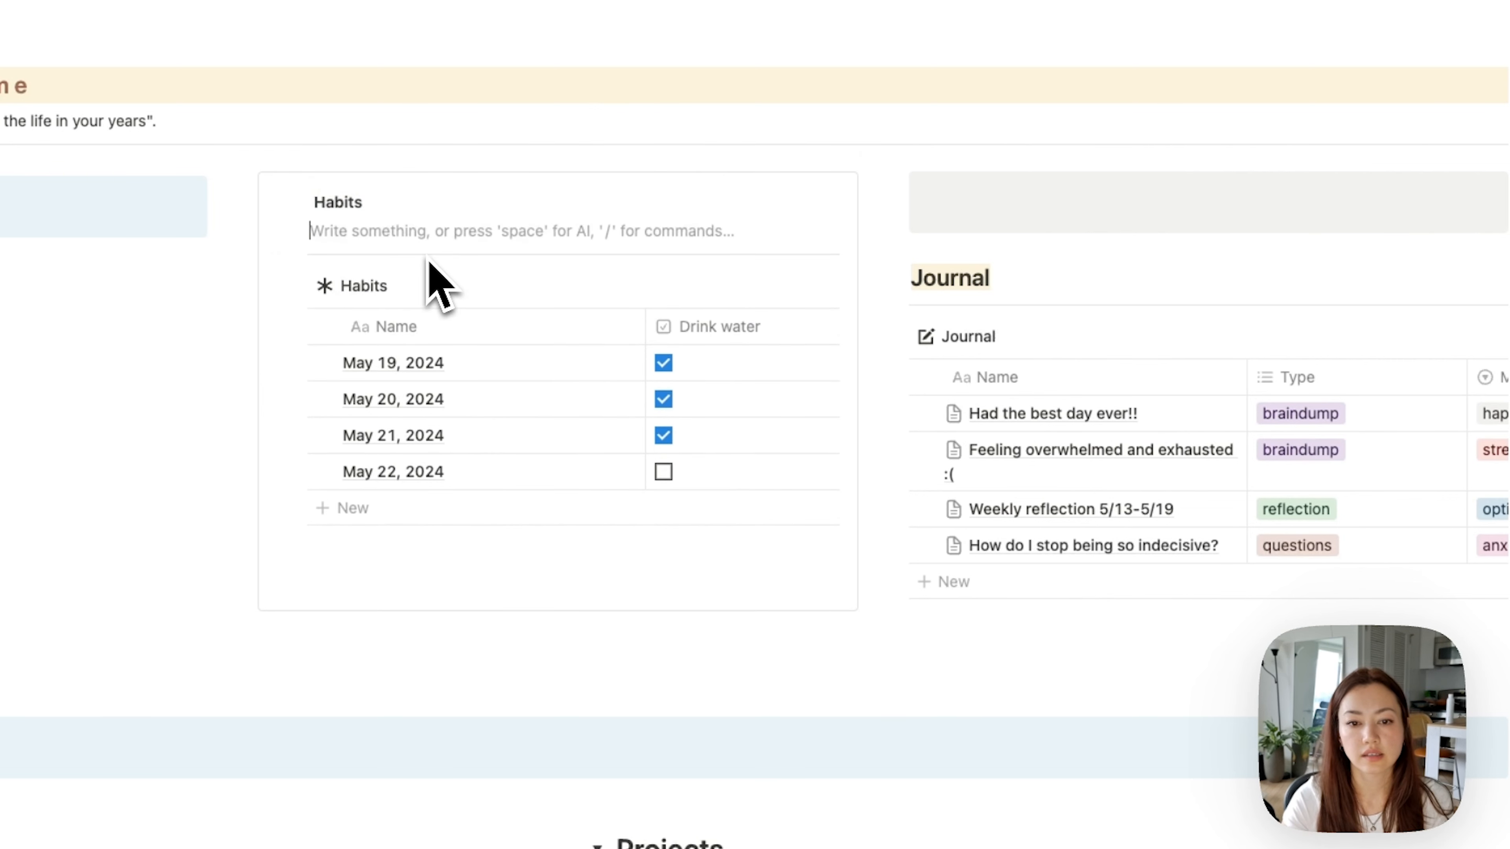
pyautogui.press('BackSpace')
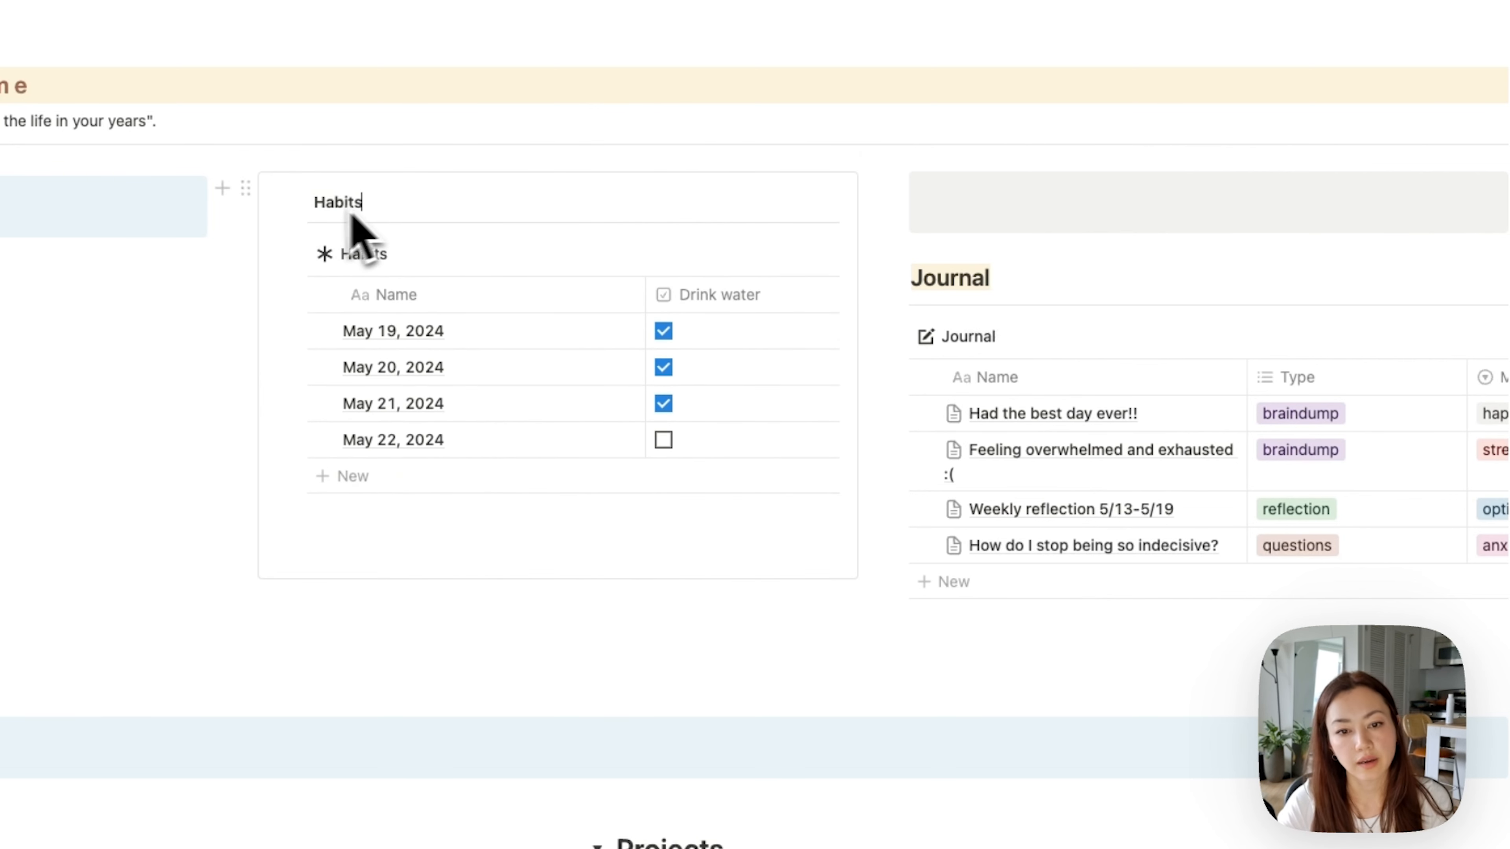
pyautogui.click(300, 222)
pyautogui.press('BackSpace')
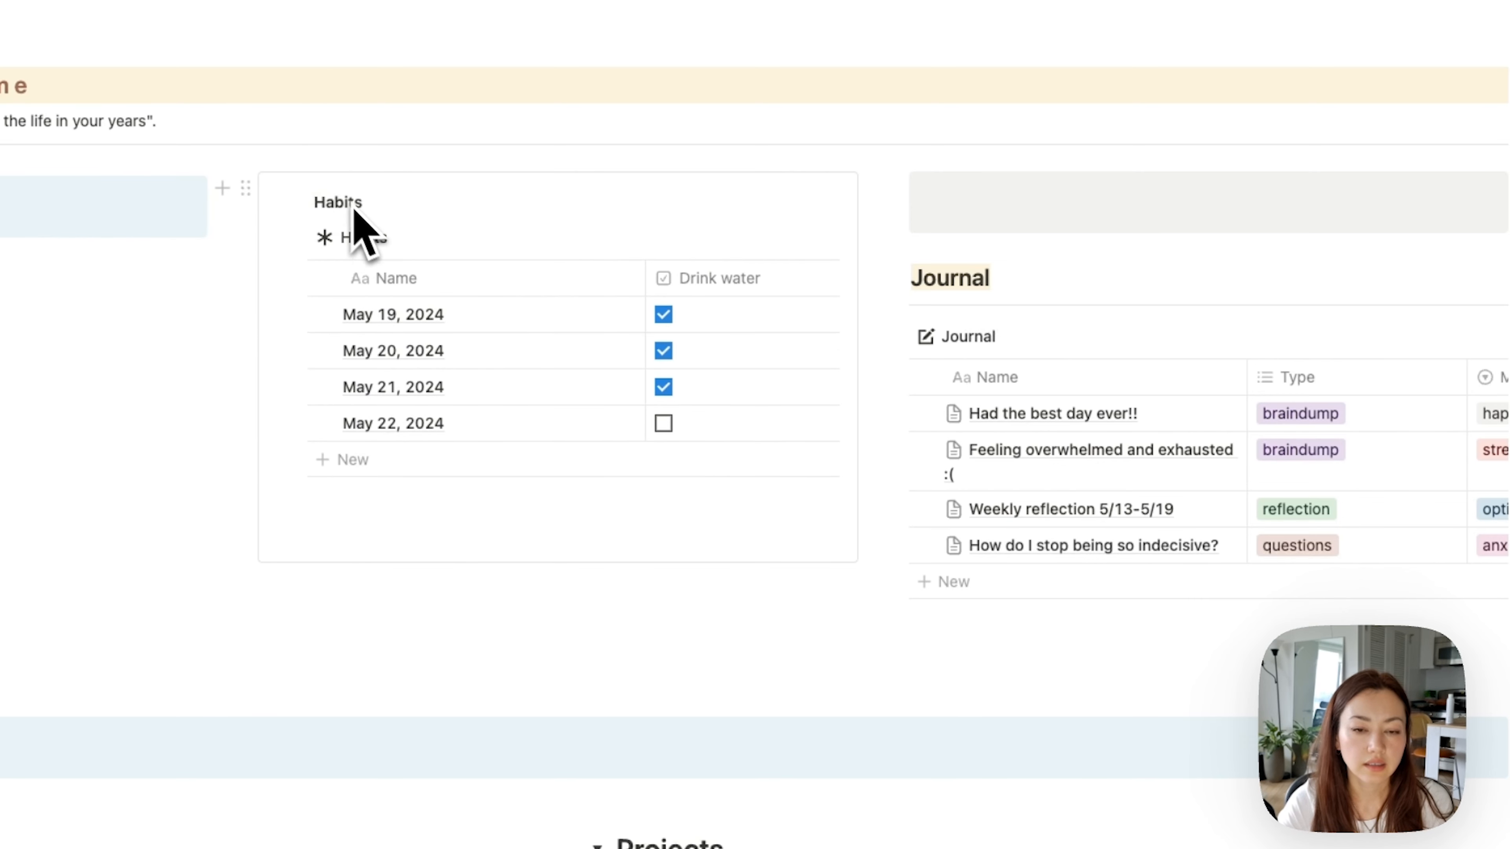
# Step: Find an emoji with "run" and set the running person as the Habits callout's icon
pyautogui.click(287, 205)
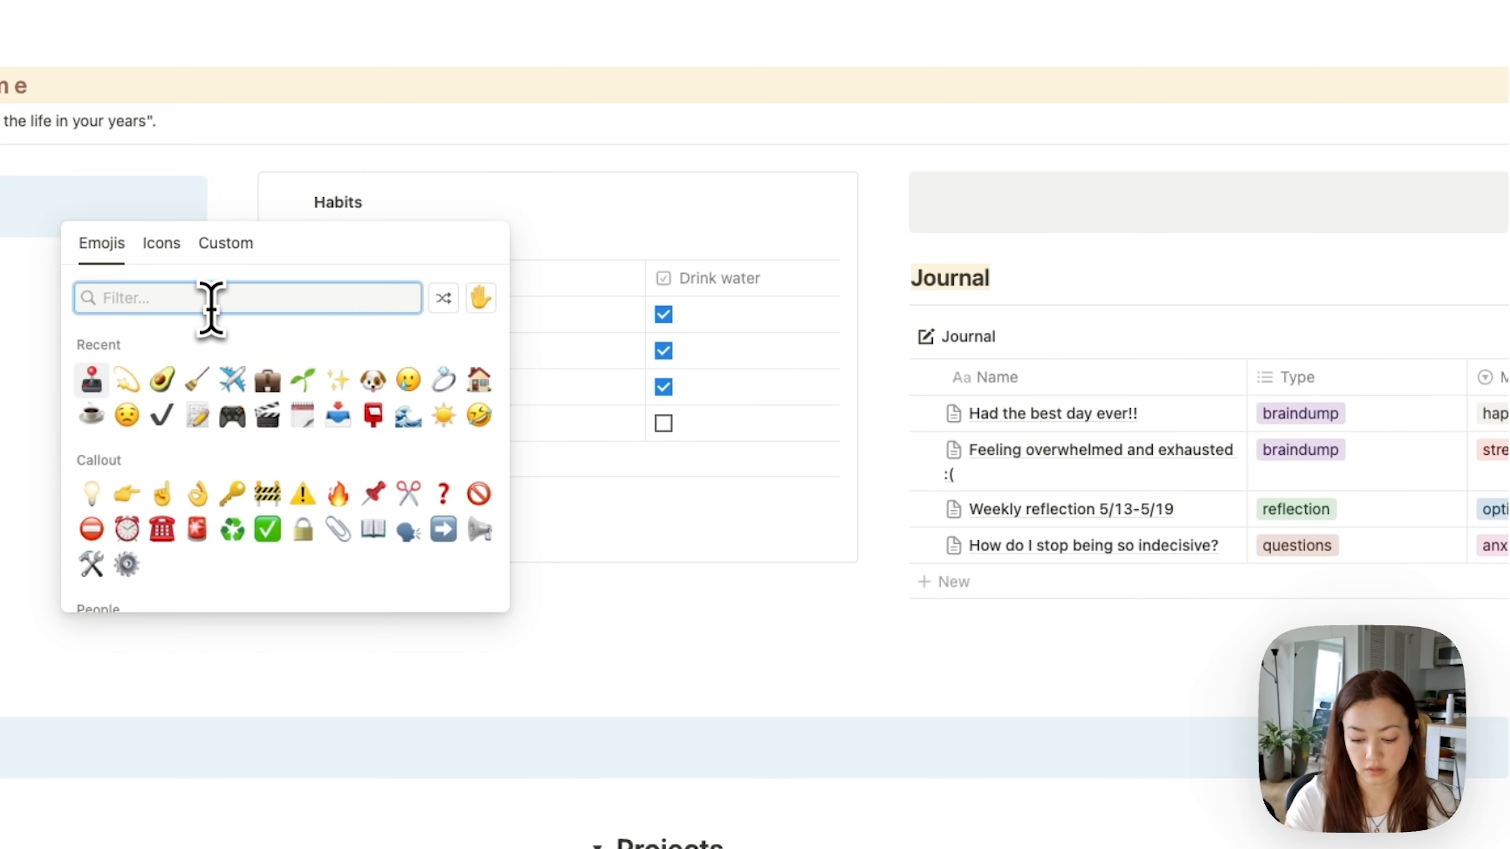
pyautogui.write('run')
pyautogui.click(102, 353)
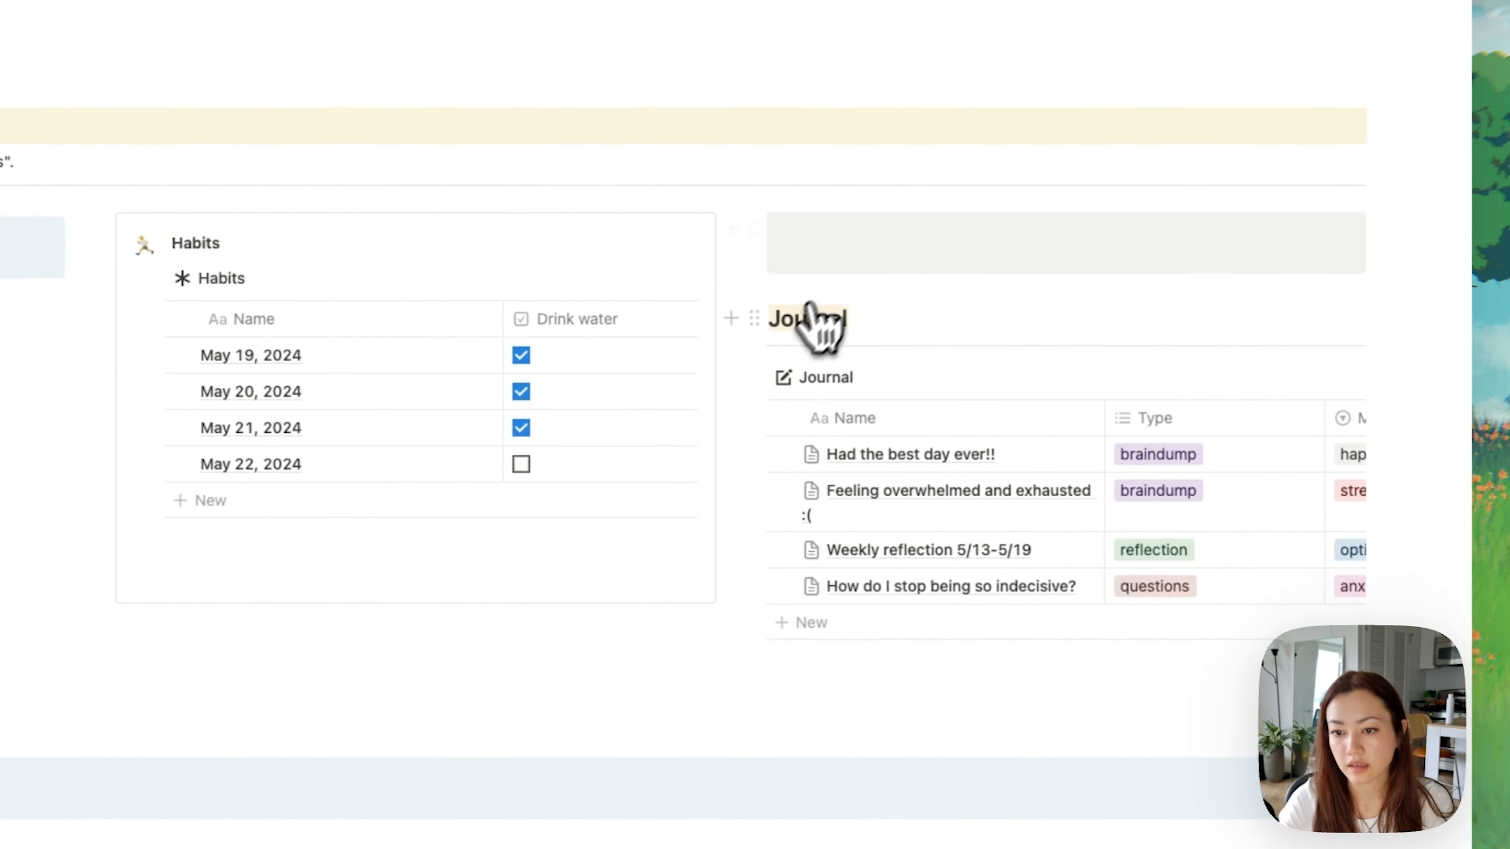
# Step: Move the Journal database into the gray callout and delete the large Journal heading
pyautogui.moveTo(749, 378); pyautogui.dragTo(820, 243)
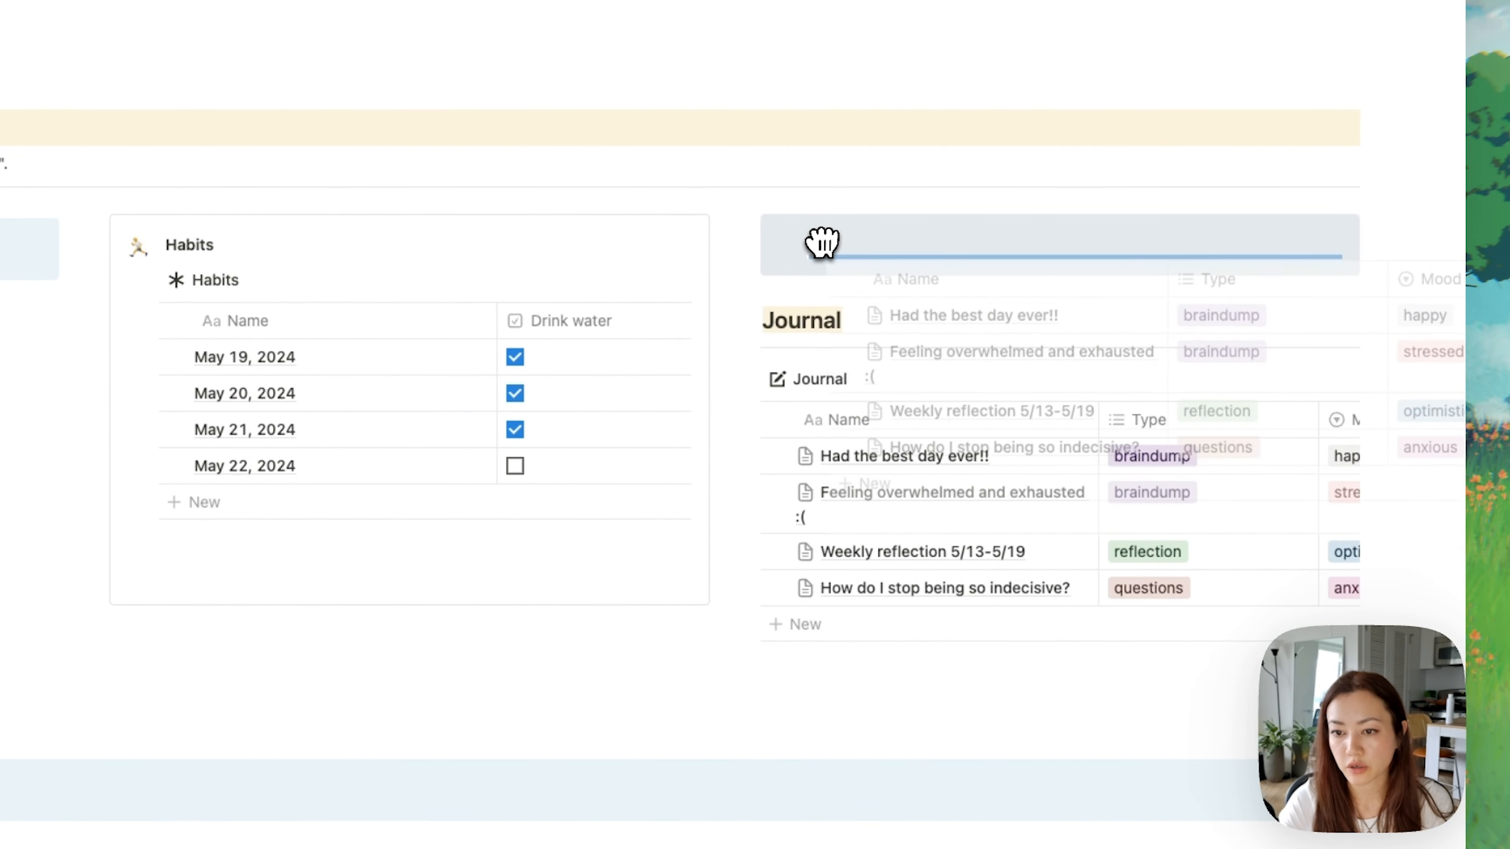
pyautogui.doubleClick(785, 638)
pyautogui.press('BackSpace')
pyautogui.press('BackSpace')
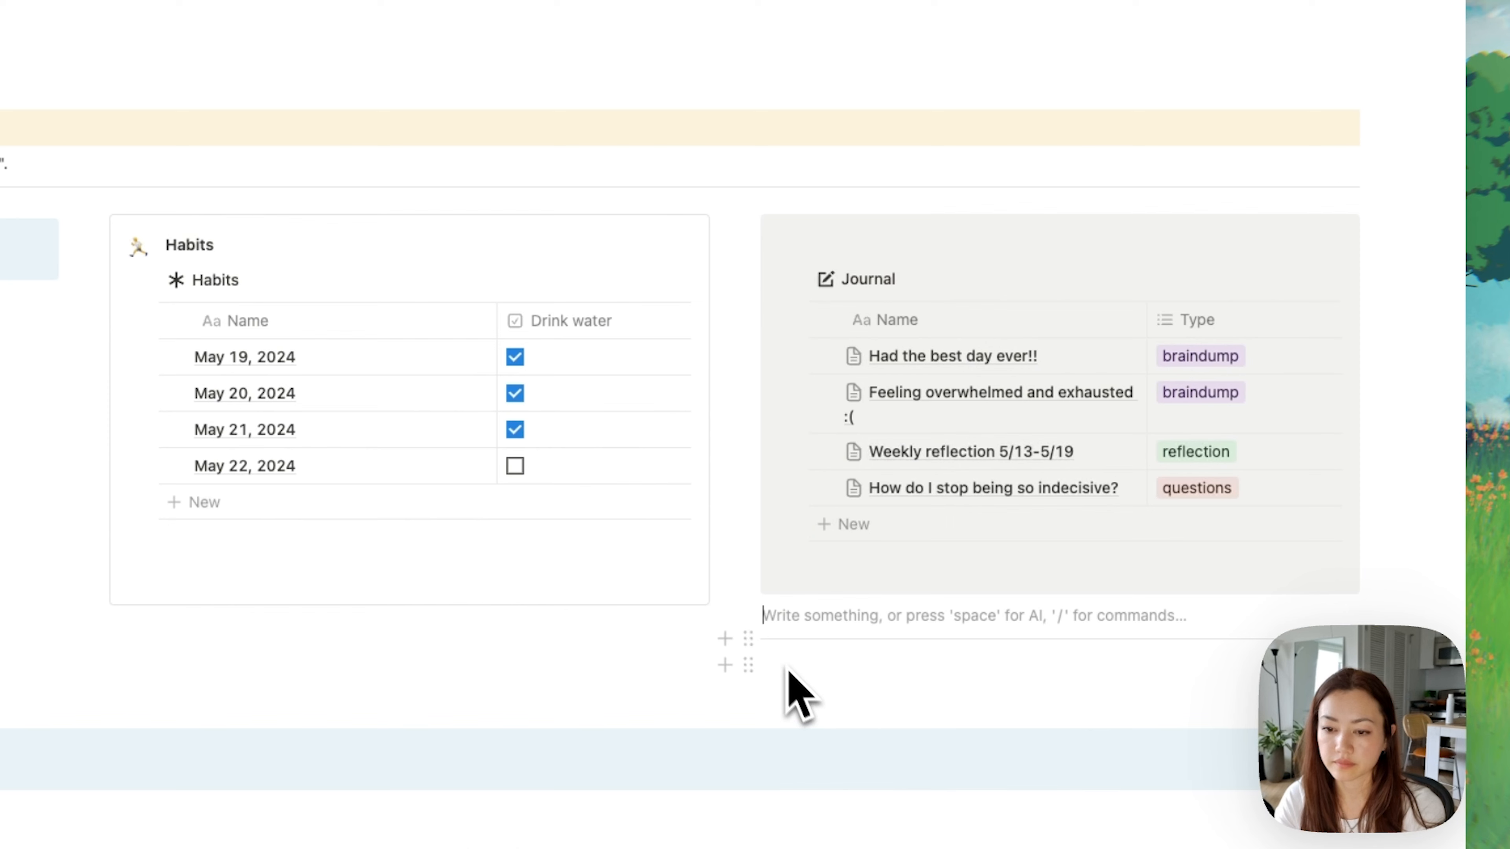
# Step: Delete the divider left below the gray callout and enter "Journal" in bold as the callout's first line
pyautogui.moveTo(743, 640); pyautogui.dragTo(854, 248)
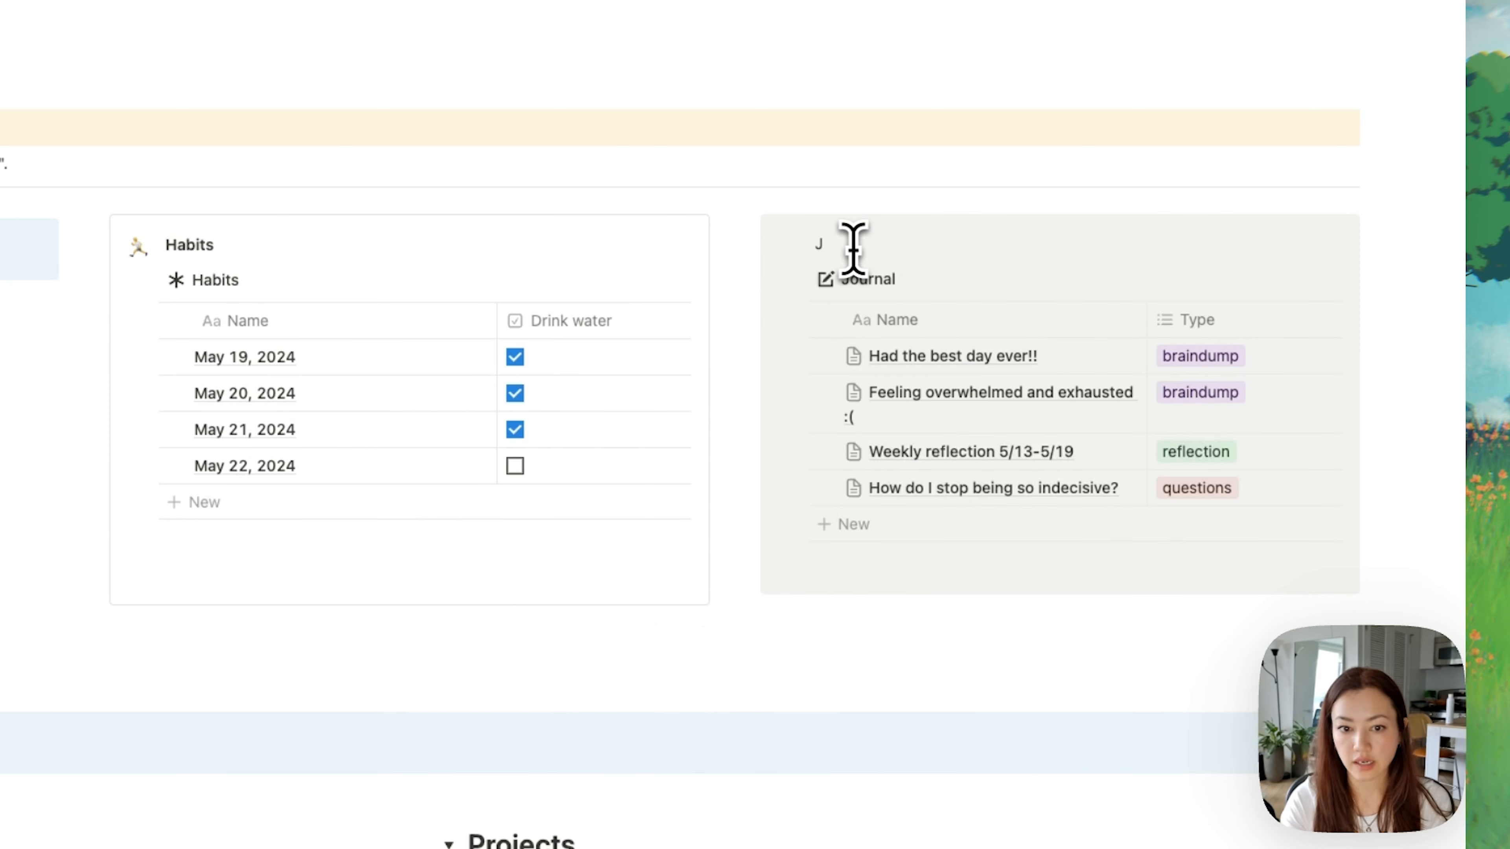
pyautogui.moveTo(883, 244); pyautogui.dragTo(805, 250)
pyautogui.press('super+b')
pyautogui.press('Left')
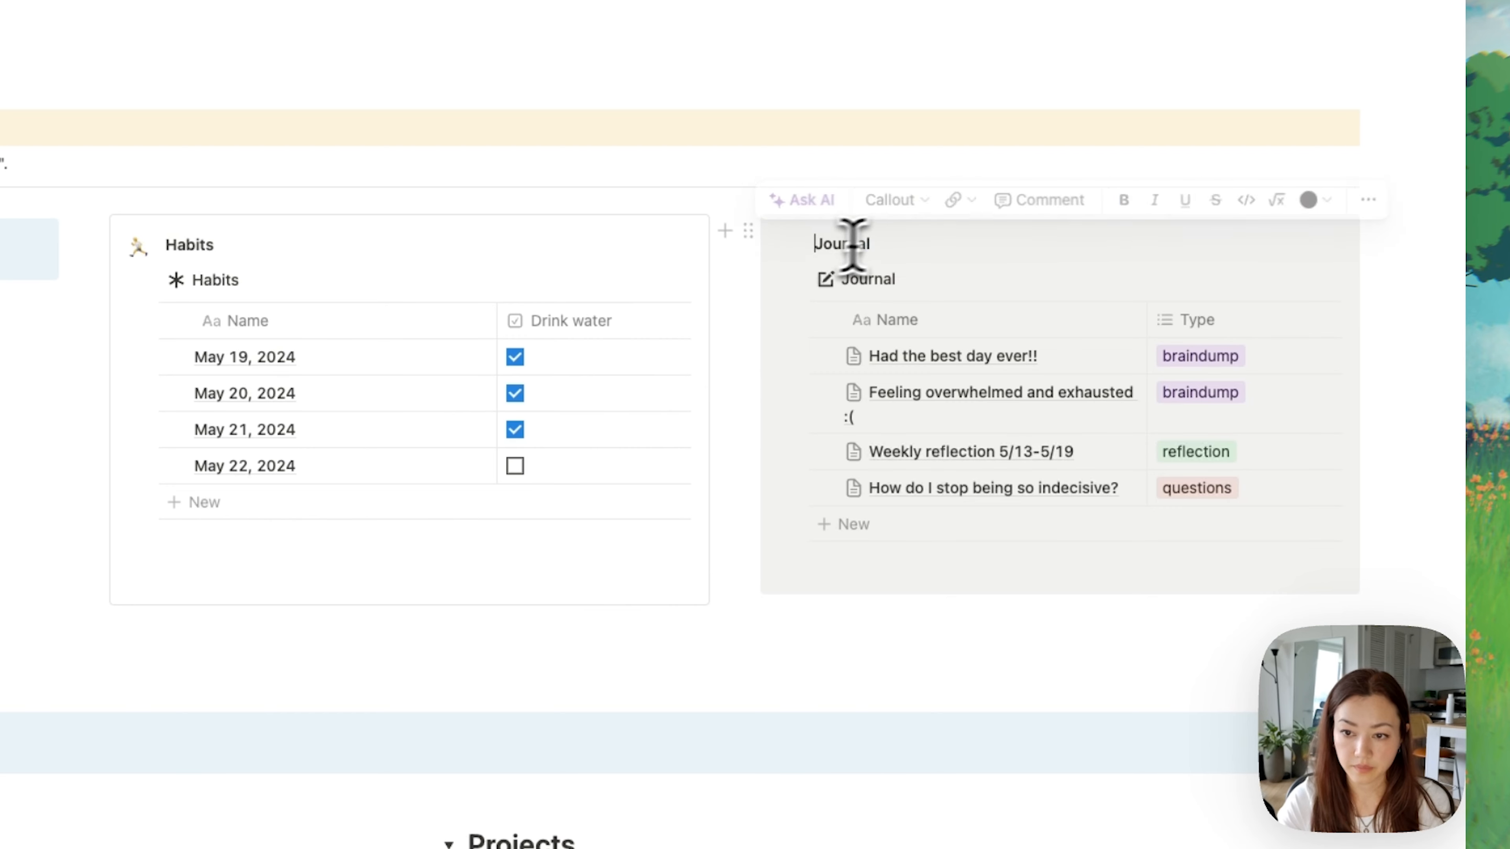
# Step: Find an emoji with "write" and set the writing hand as the Journal callout's icon
pyautogui.click(786, 253)
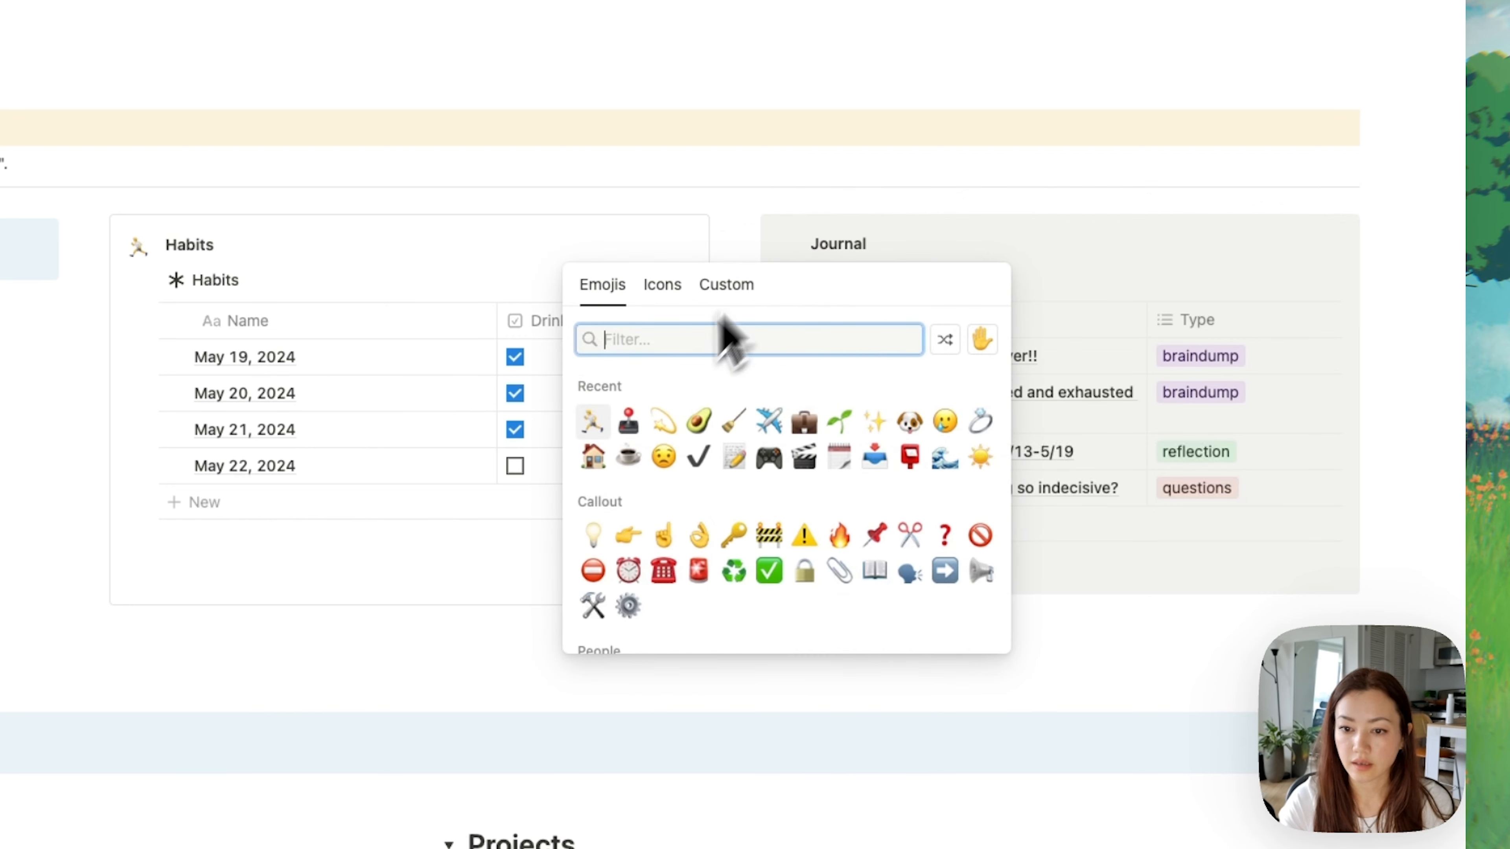
pyautogui.write('write')
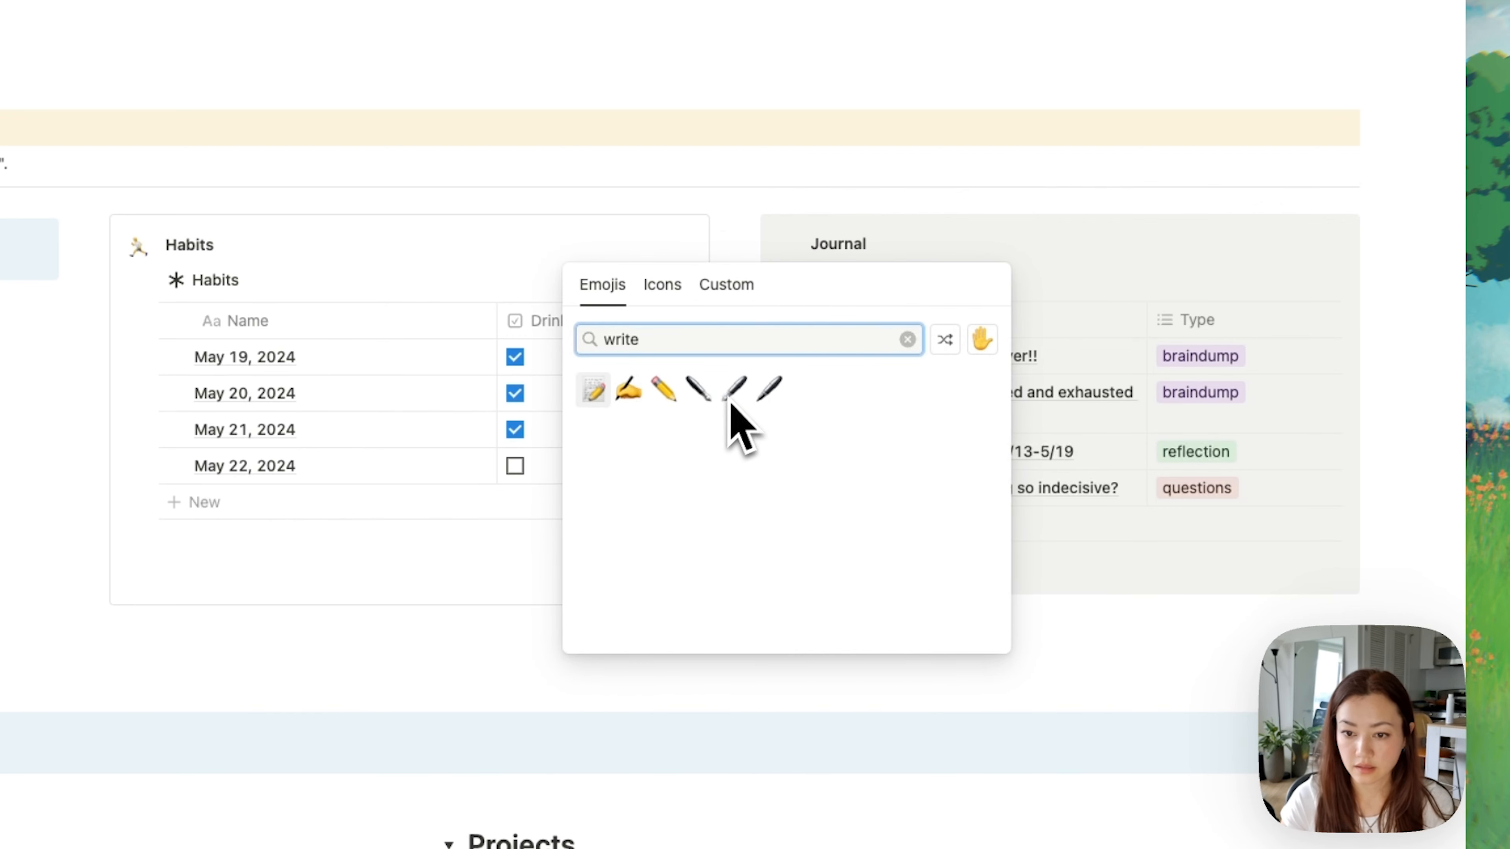
pyautogui.click(628, 391)
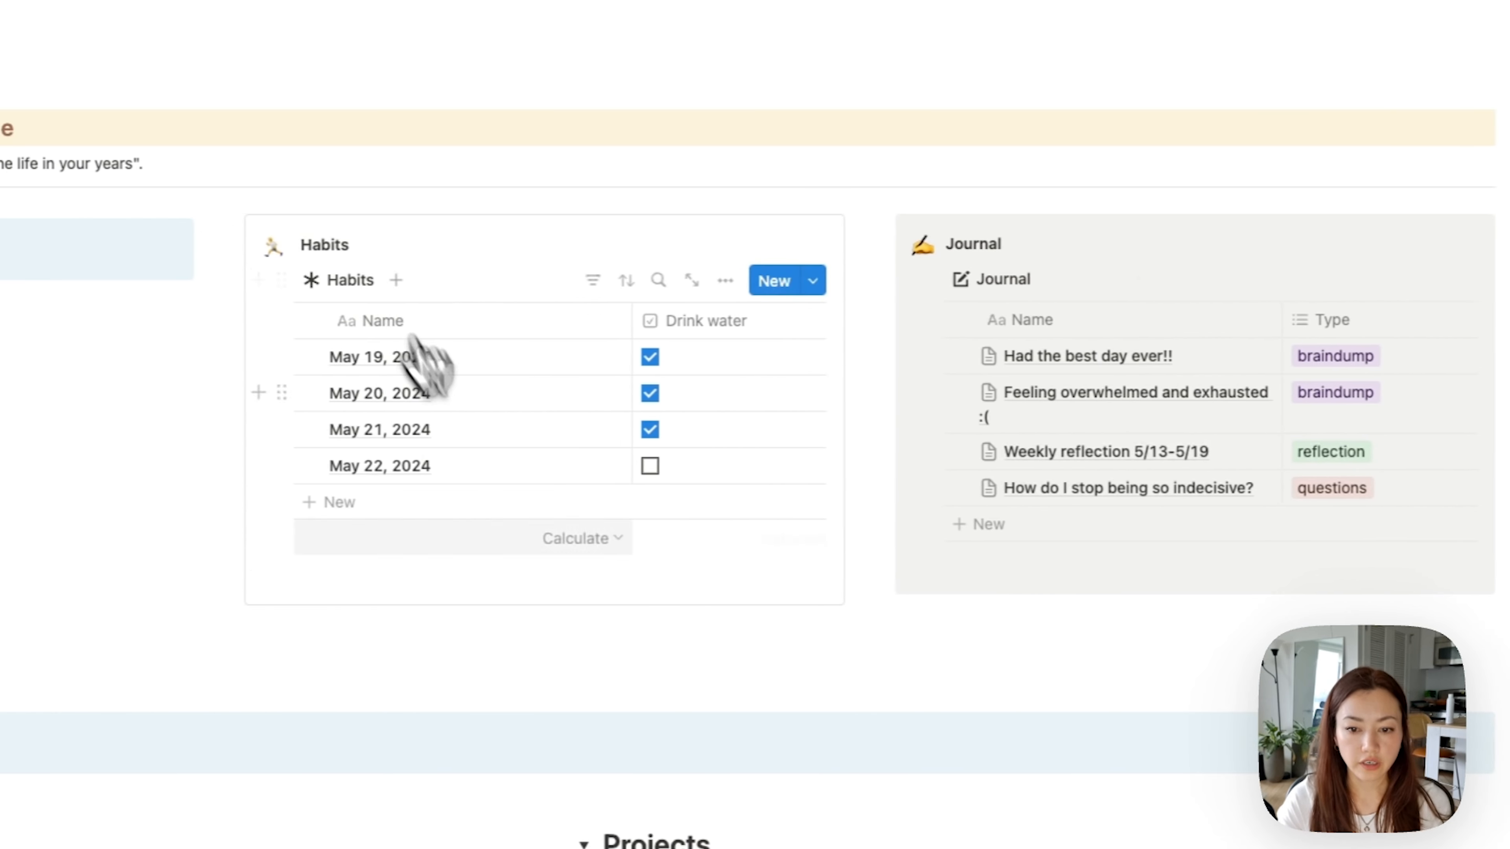
# Step: Take the trailing empty line out of the Habits callout so it sits below the box
pyautogui.click(302, 580)
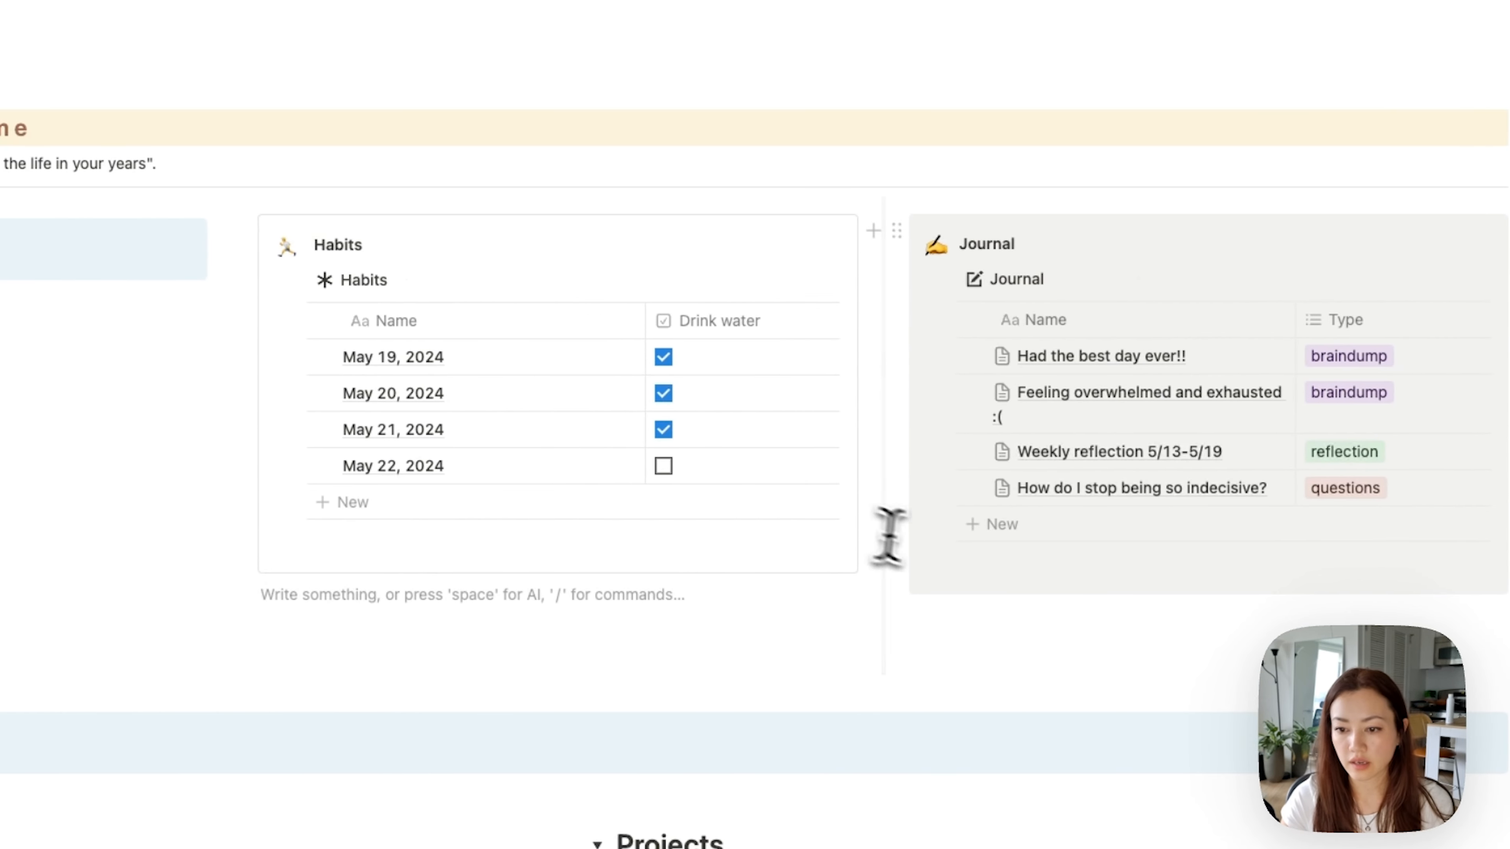
pyautogui.click(984, 572)
pyautogui.click(705, 659)
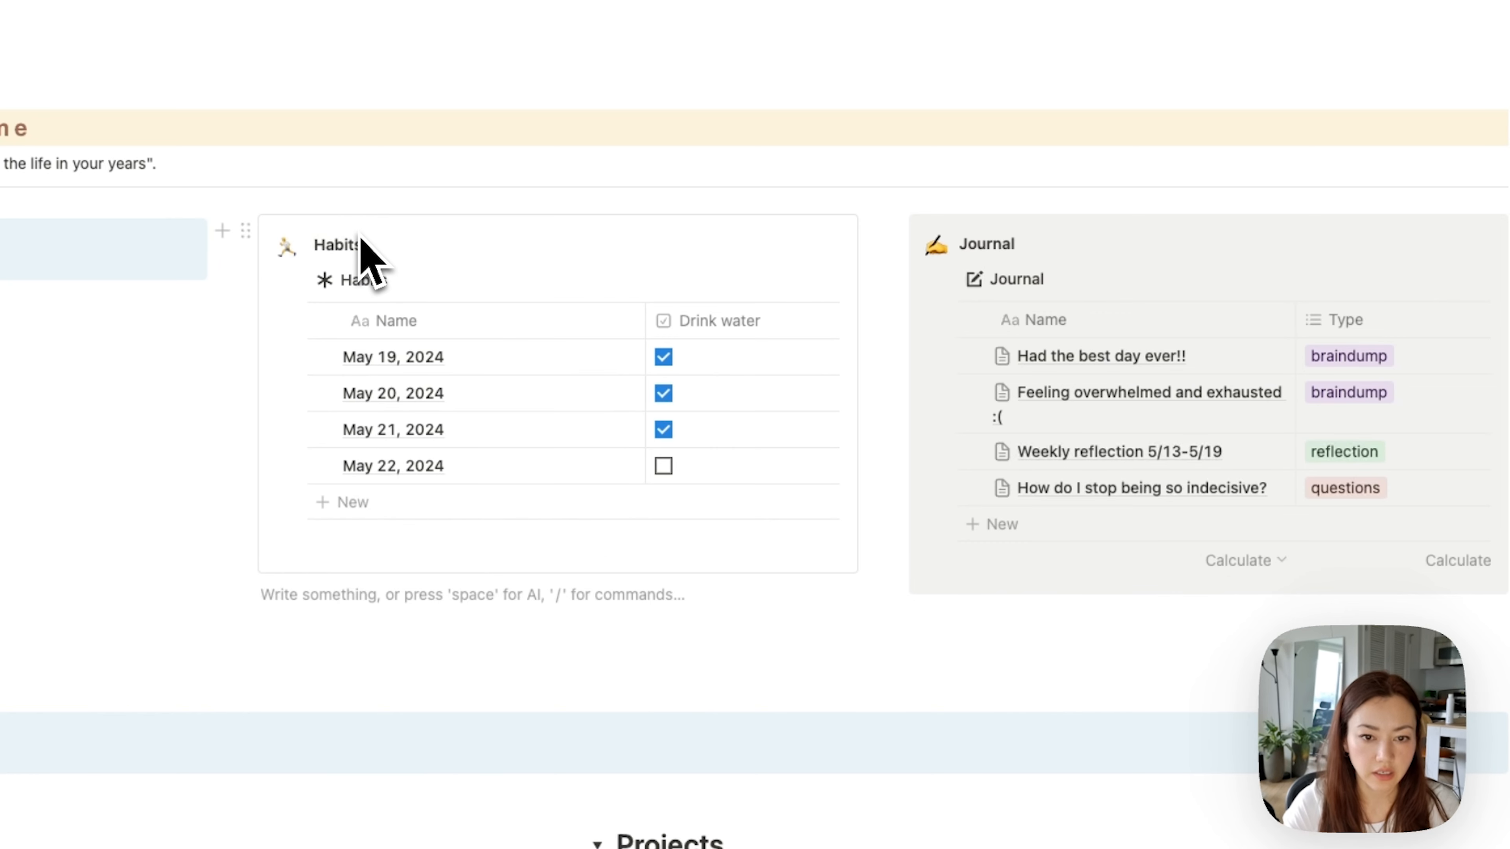
# Step: Clear the name of the Habits database view, keeping only its asterisk icon
pyautogui.click(362, 285)
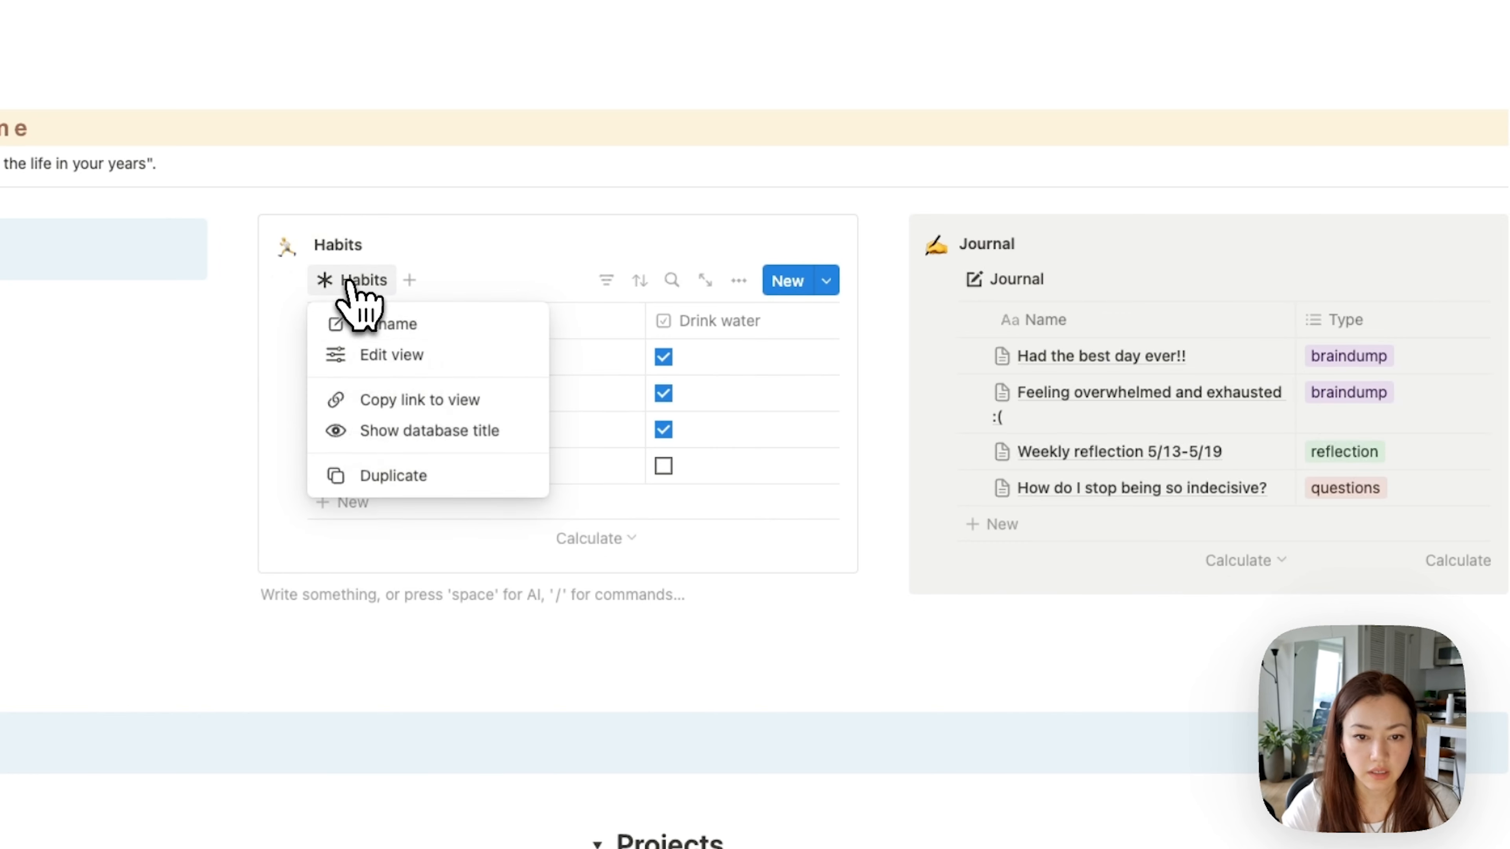
pyautogui.click(376, 331)
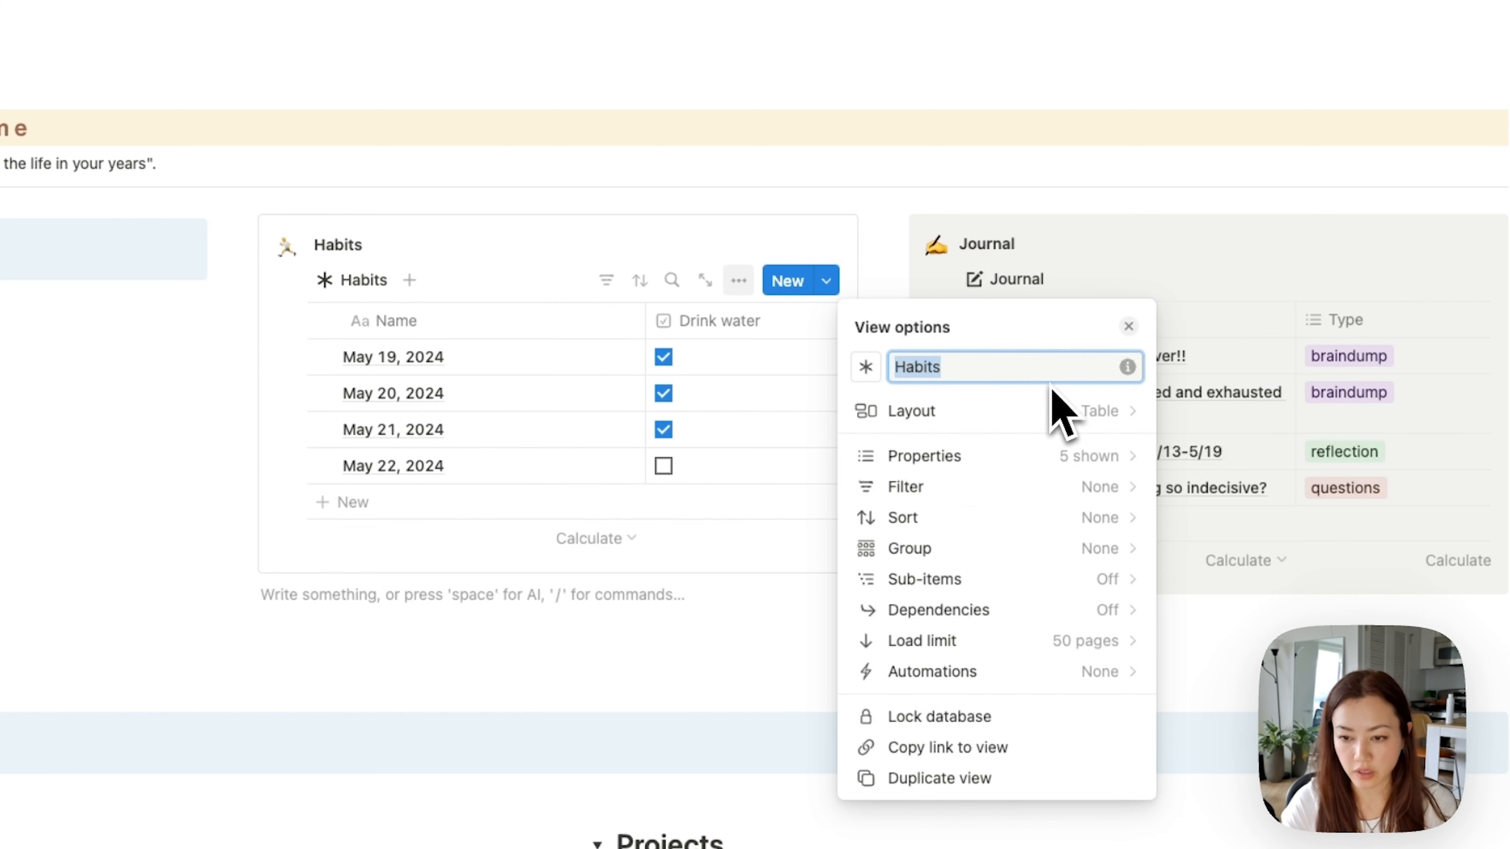
pyautogui.press('BackSpace')
pyautogui.click(612, 178)
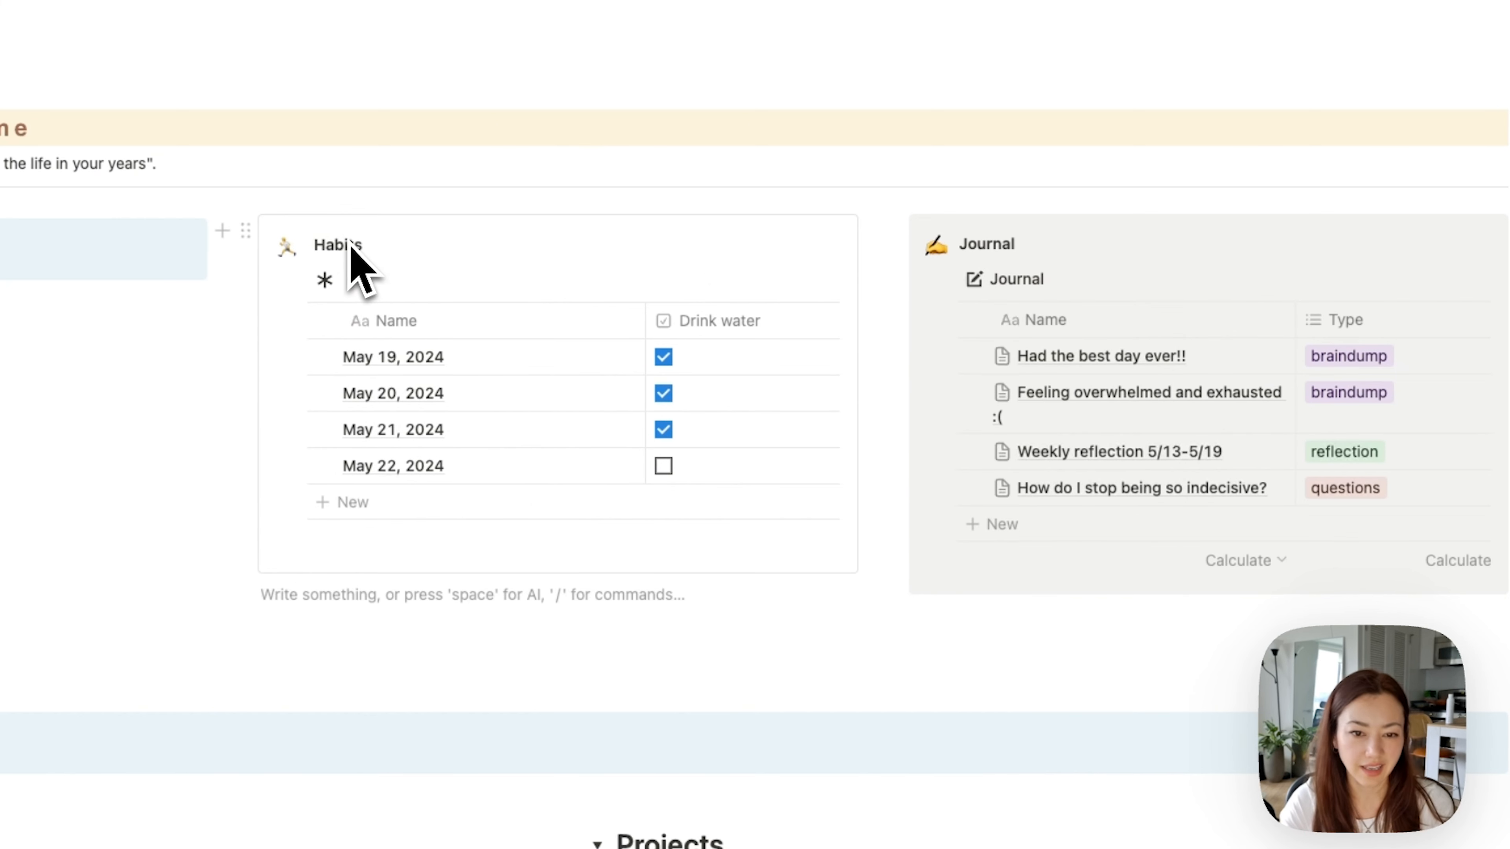
# Step: Clear the name of the Journal database view so only its icon is shown
pyautogui.click(1005, 279)
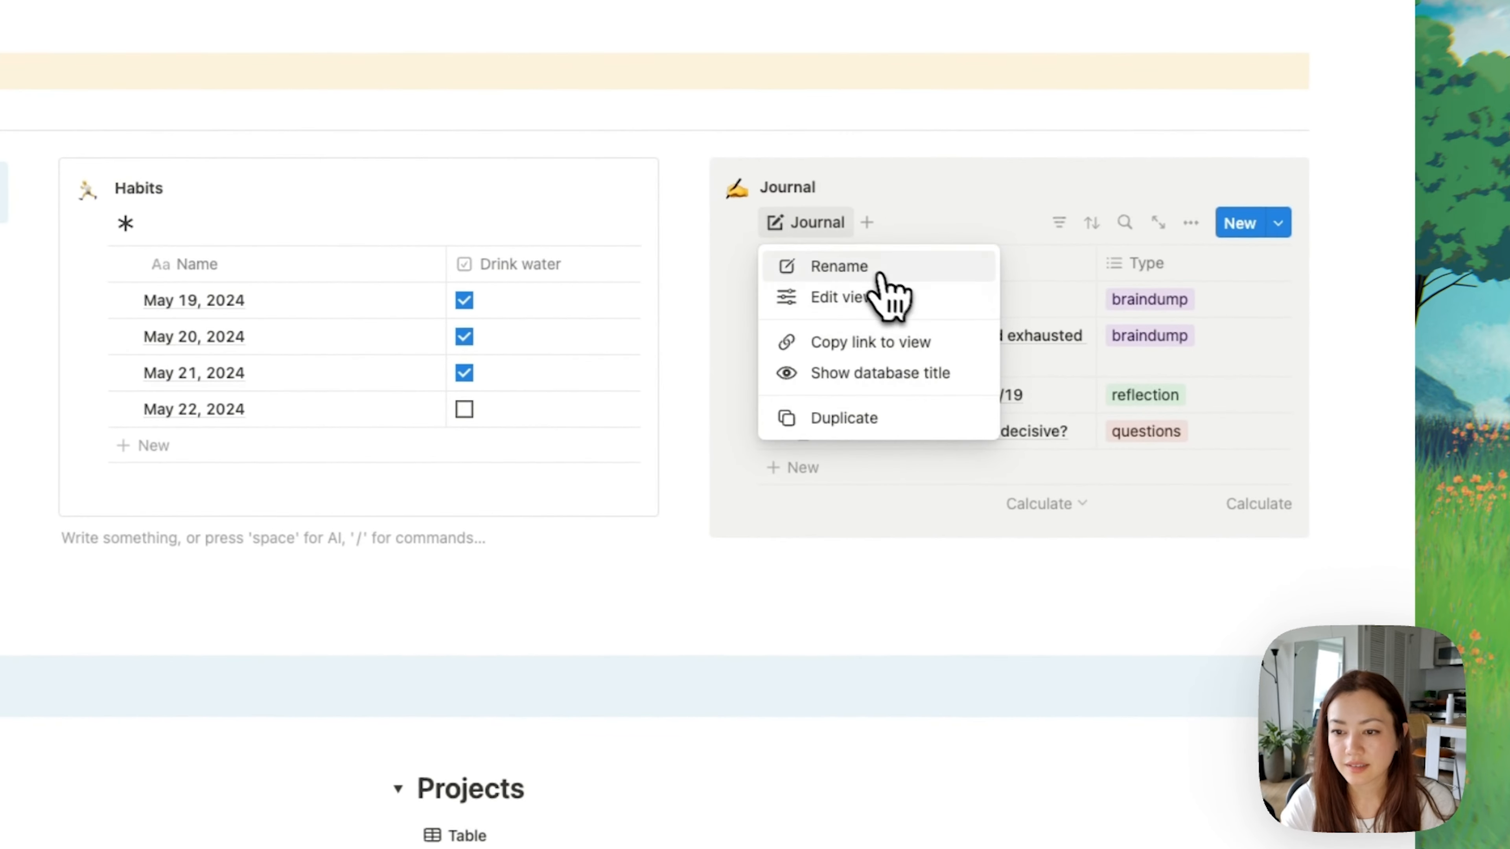
pyautogui.click(878, 297)
pyautogui.press('BackSpace')
# Step: Insert a callout below the Habits block and move it into its own column between My Pages and Habits
pyautogui.click(286, 537)
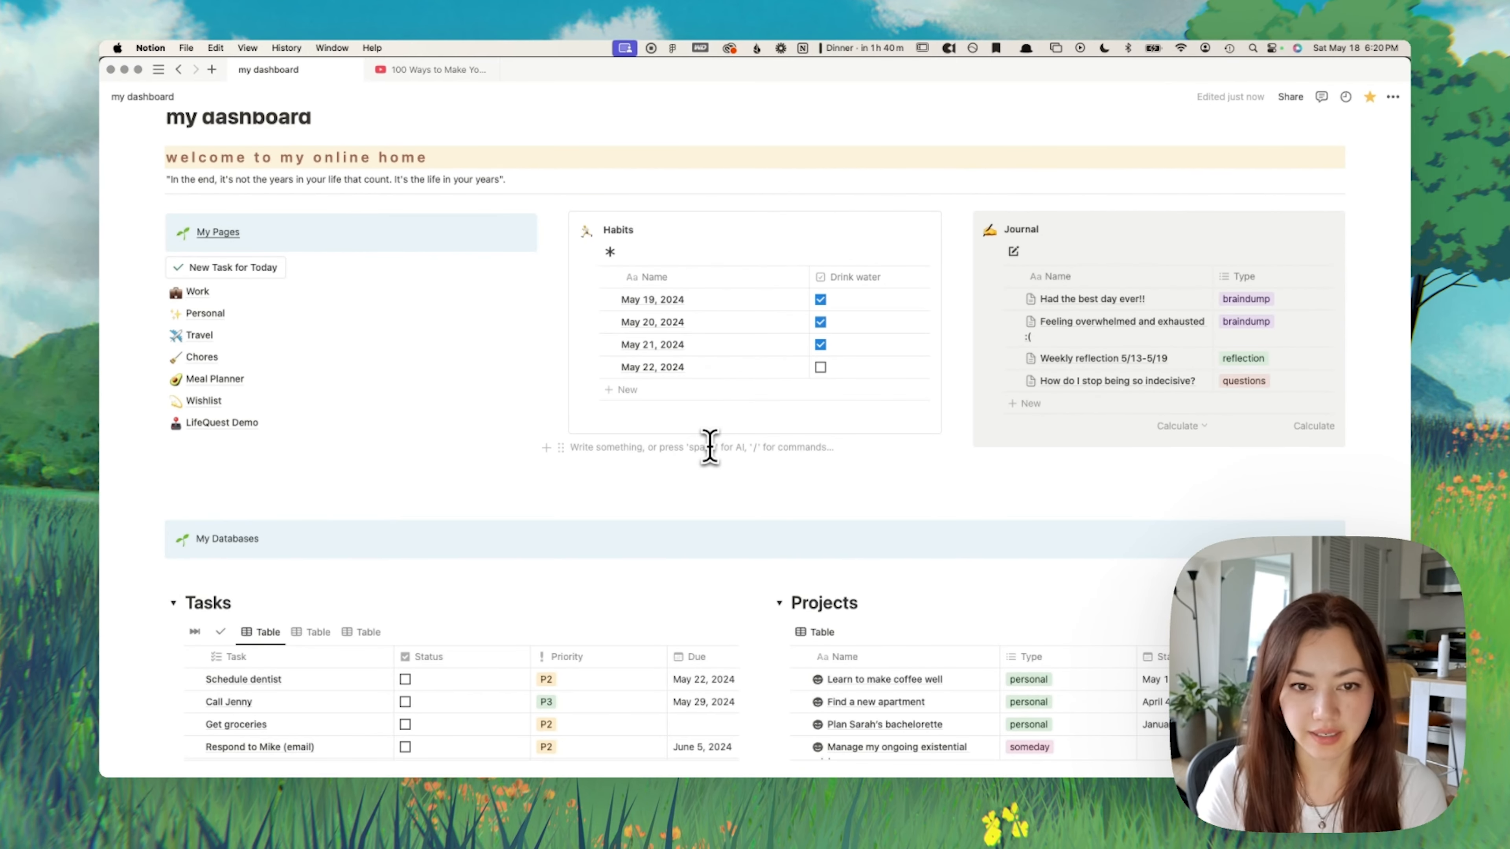
pyautogui.write('/call')
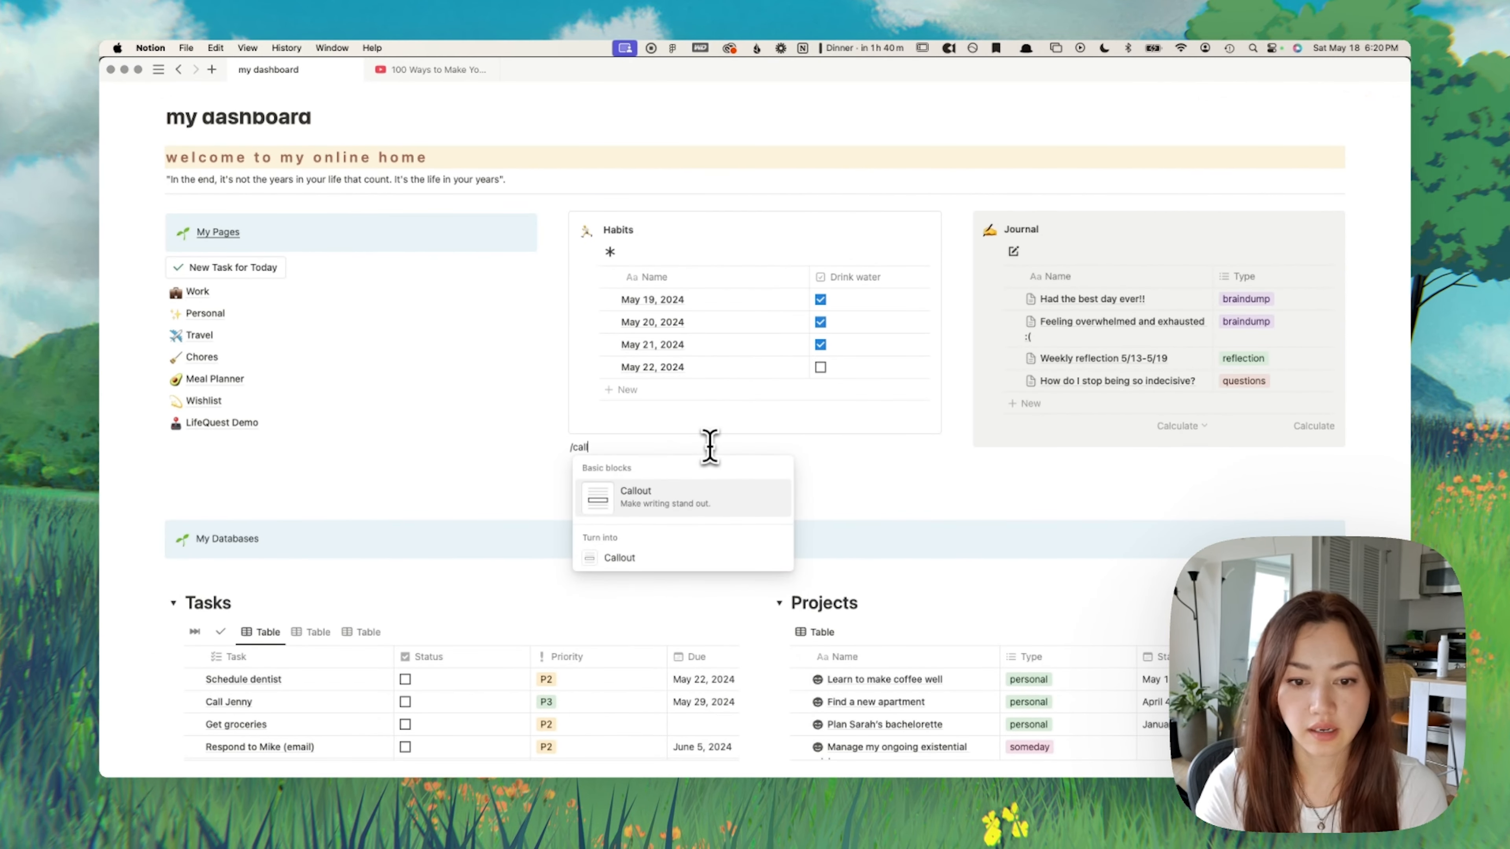
pyautogui.press('Return')
pyautogui.moveTo(561, 450); pyautogui.dragTo(554, 263)
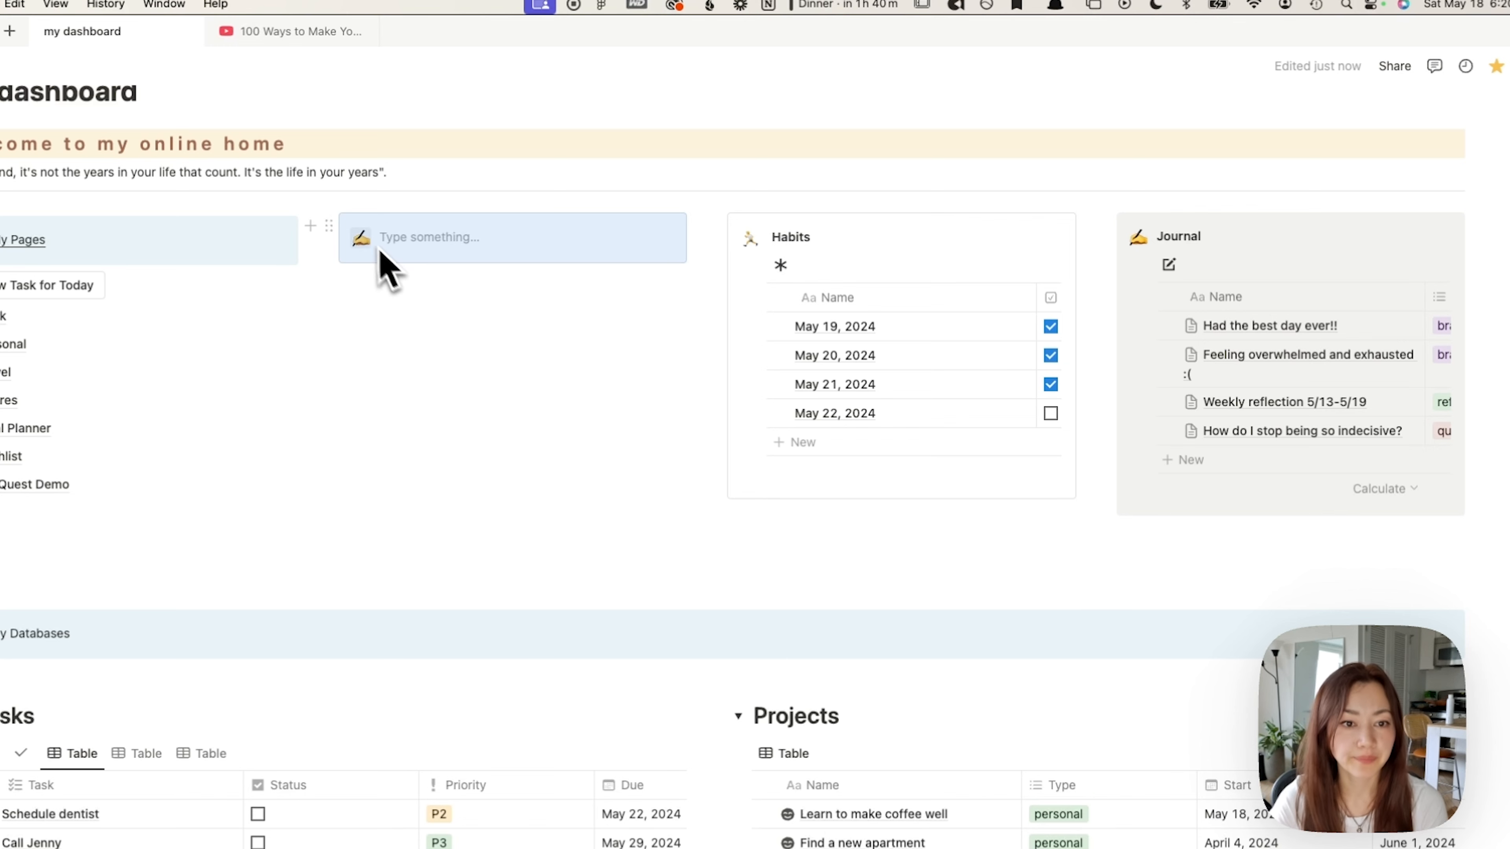
# Step: Give the empty callout a yellow background and a red pushpin icon
pyautogui.click(326, 237)
pyautogui.moveTo(261, 321)
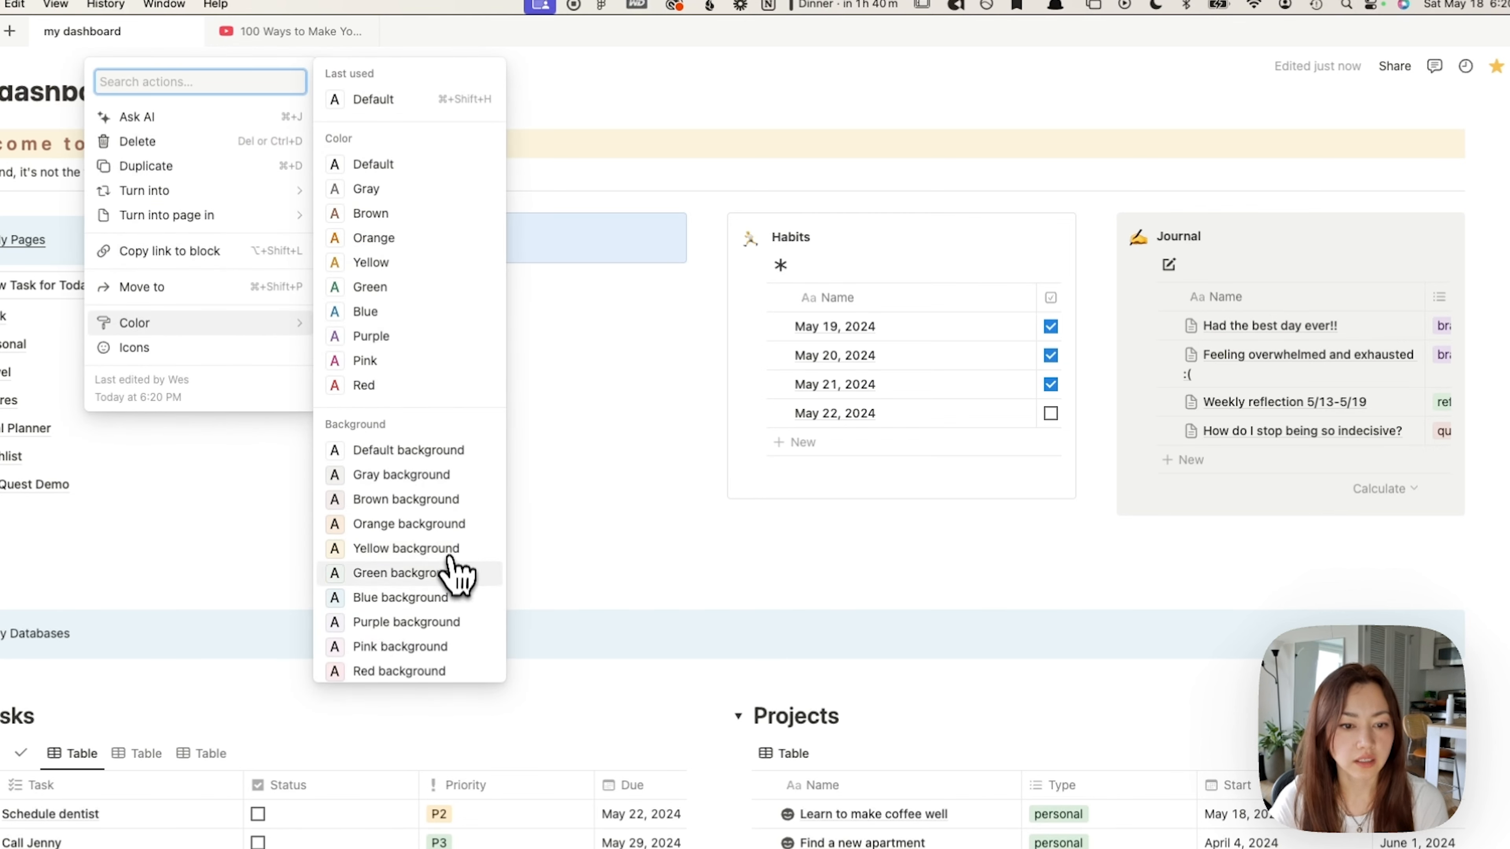
pyautogui.click(458, 573)
pyautogui.click(361, 237)
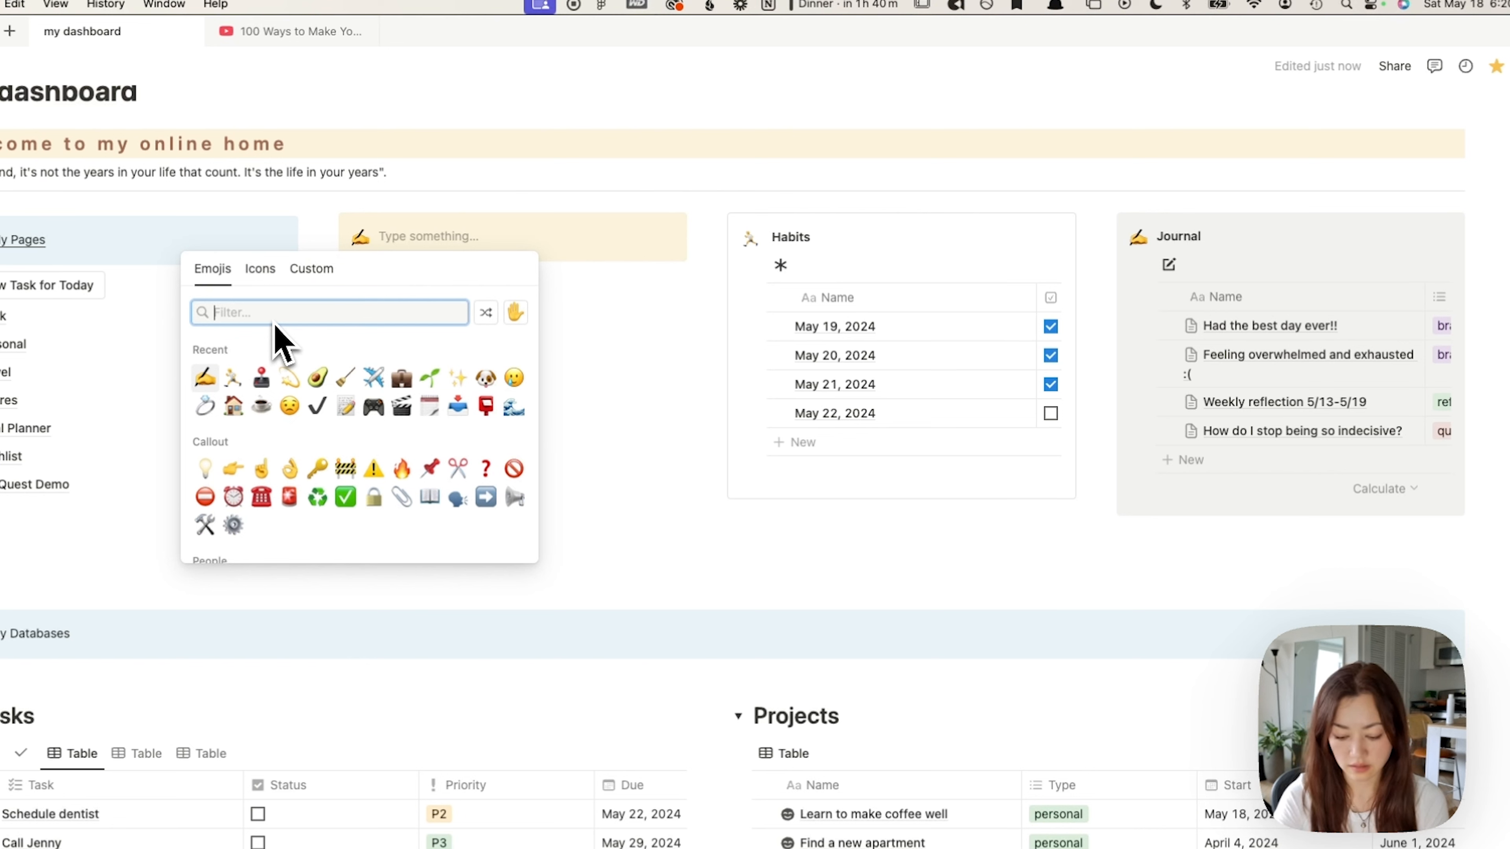
pyautogui.write('pin')
pyautogui.click(205, 352)
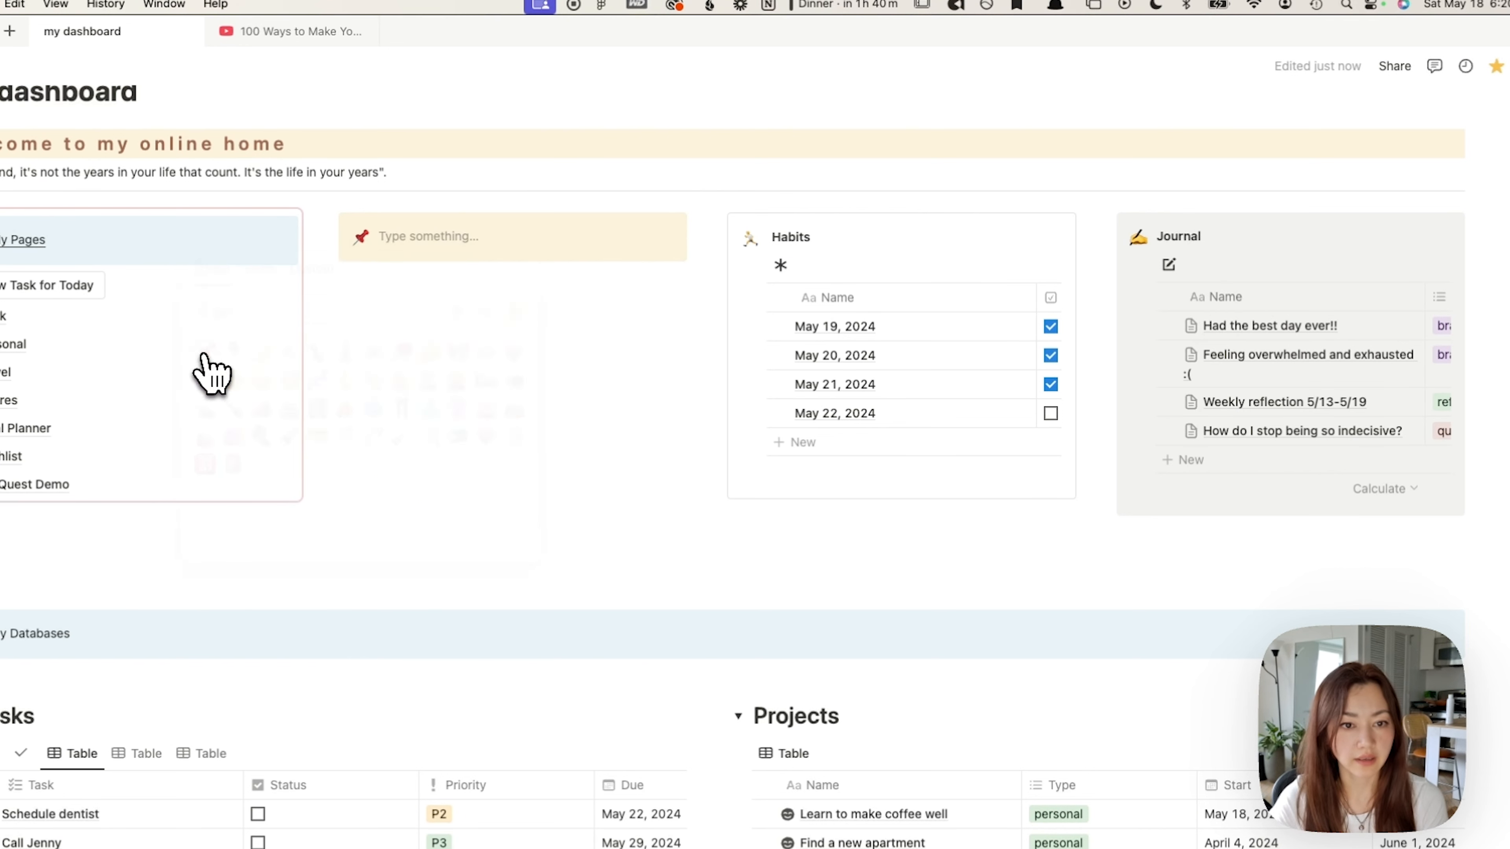
# Step: Title the callout "Daily Notes" and add the lines "Writing things here", "Writing more things" and "Writing more and more things" beneath a blank line
pyautogui.click(423, 244)
pyautogui.write('Da')
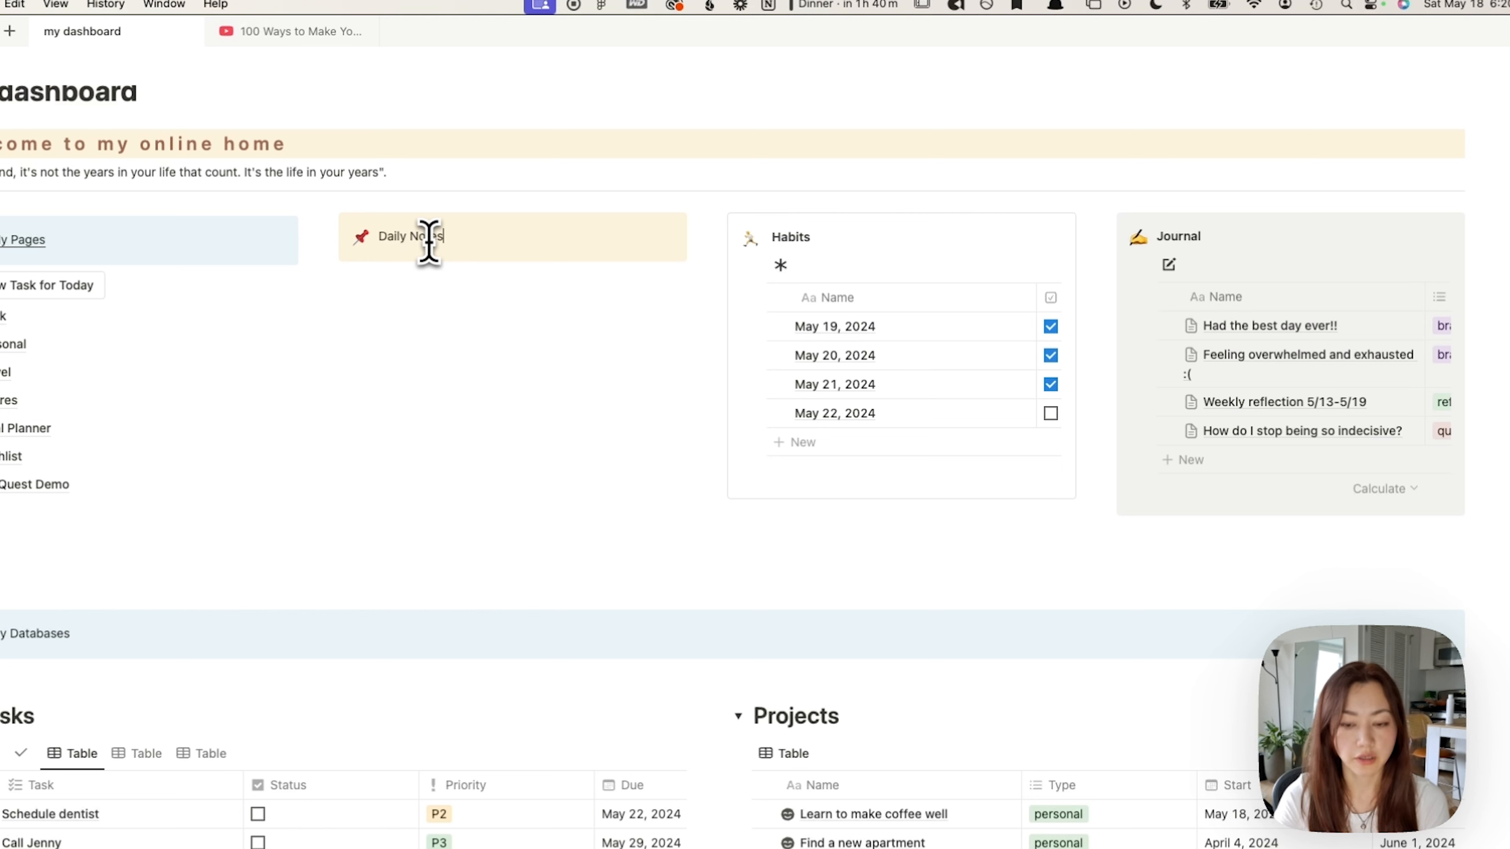
pyautogui.write('ily Notes')
pyautogui.press('Return')
pyautogui.press('Return')
pyautogui.write('Writing things here')
pyautogui.press('Return')
pyautogui.write('Writing more things')
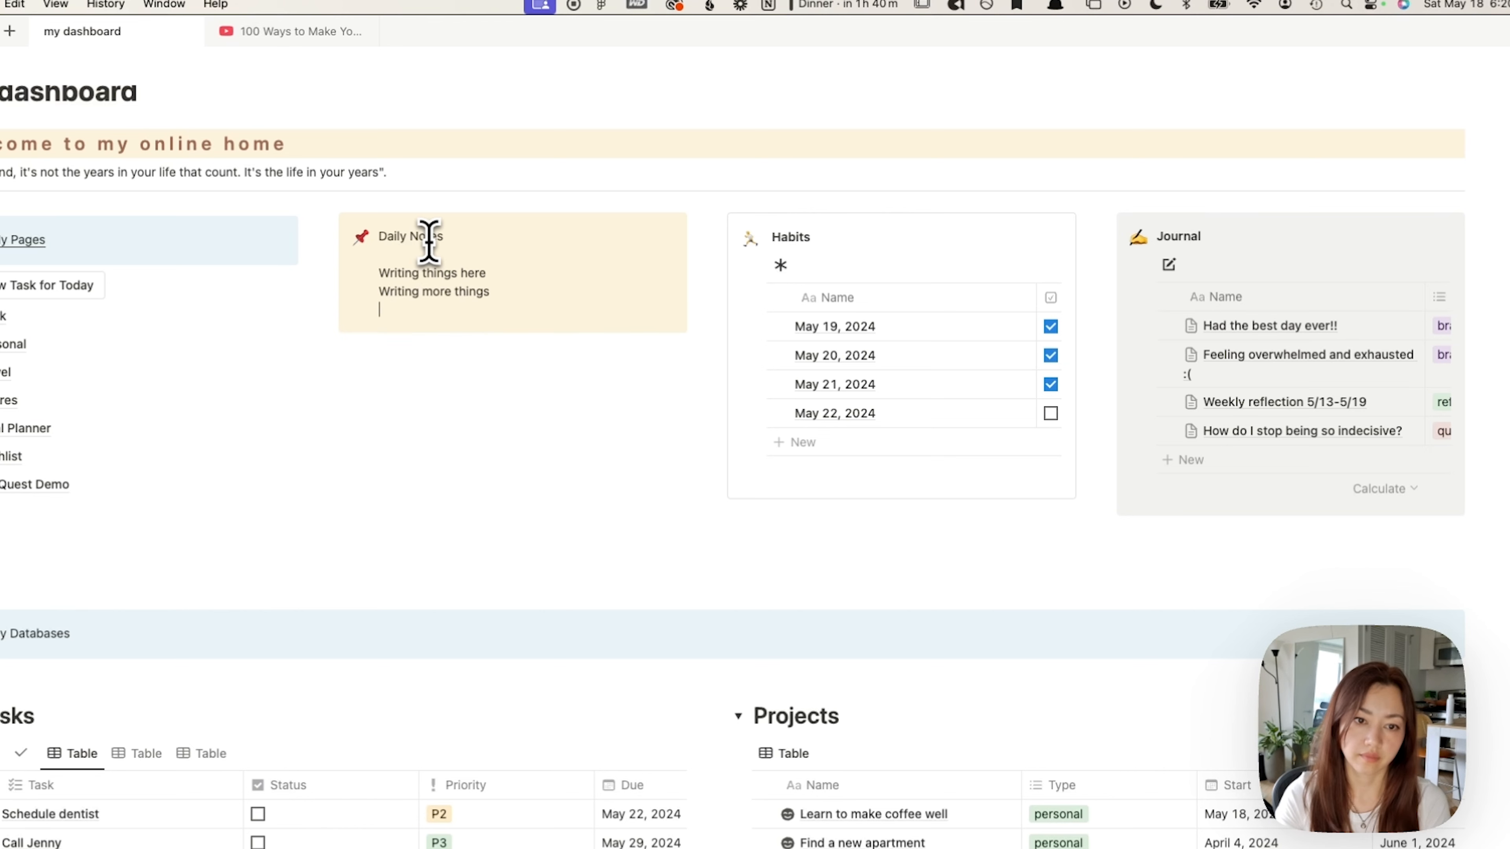
pyautogui.press('Return')
pyautogui.write('Writing more and more things')
# Step: Extend the Daily Notes callout with blank lines until it is about as tall as the Habits block
pyautogui.press('Return')
pyautogui.press('Return')
pyautogui.press('Return')
pyautogui.press('Return')
pyautogui.press('Return')
pyautogui.press('Return')
pyautogui.press('Return')
pyautogui.press('Return')
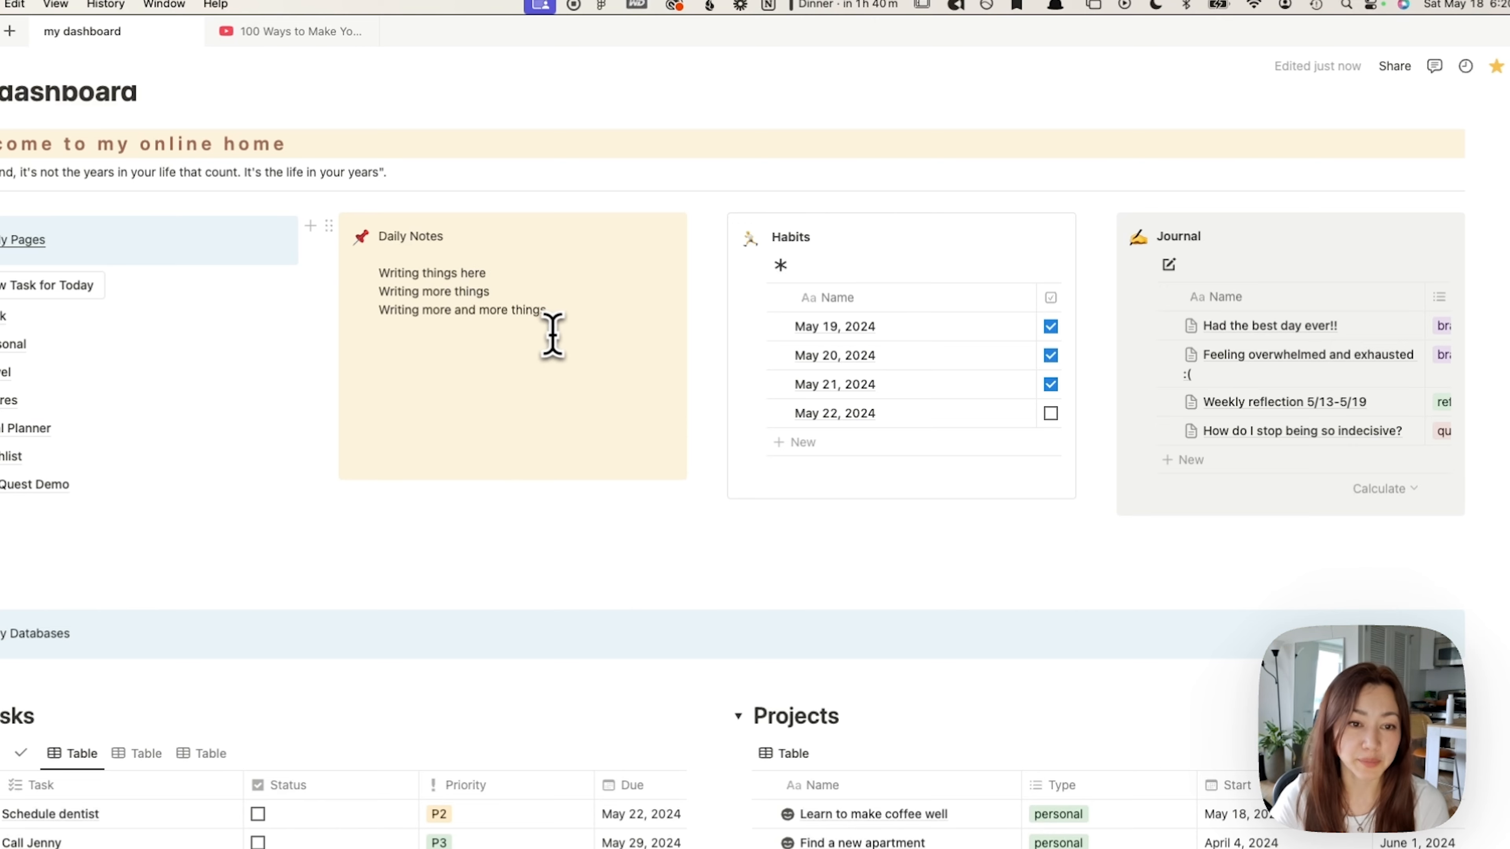
# Step: Insert a quote block directly below the Daily Notes callout
pyautogui.click(493, 483)
pyautogui.write('/')
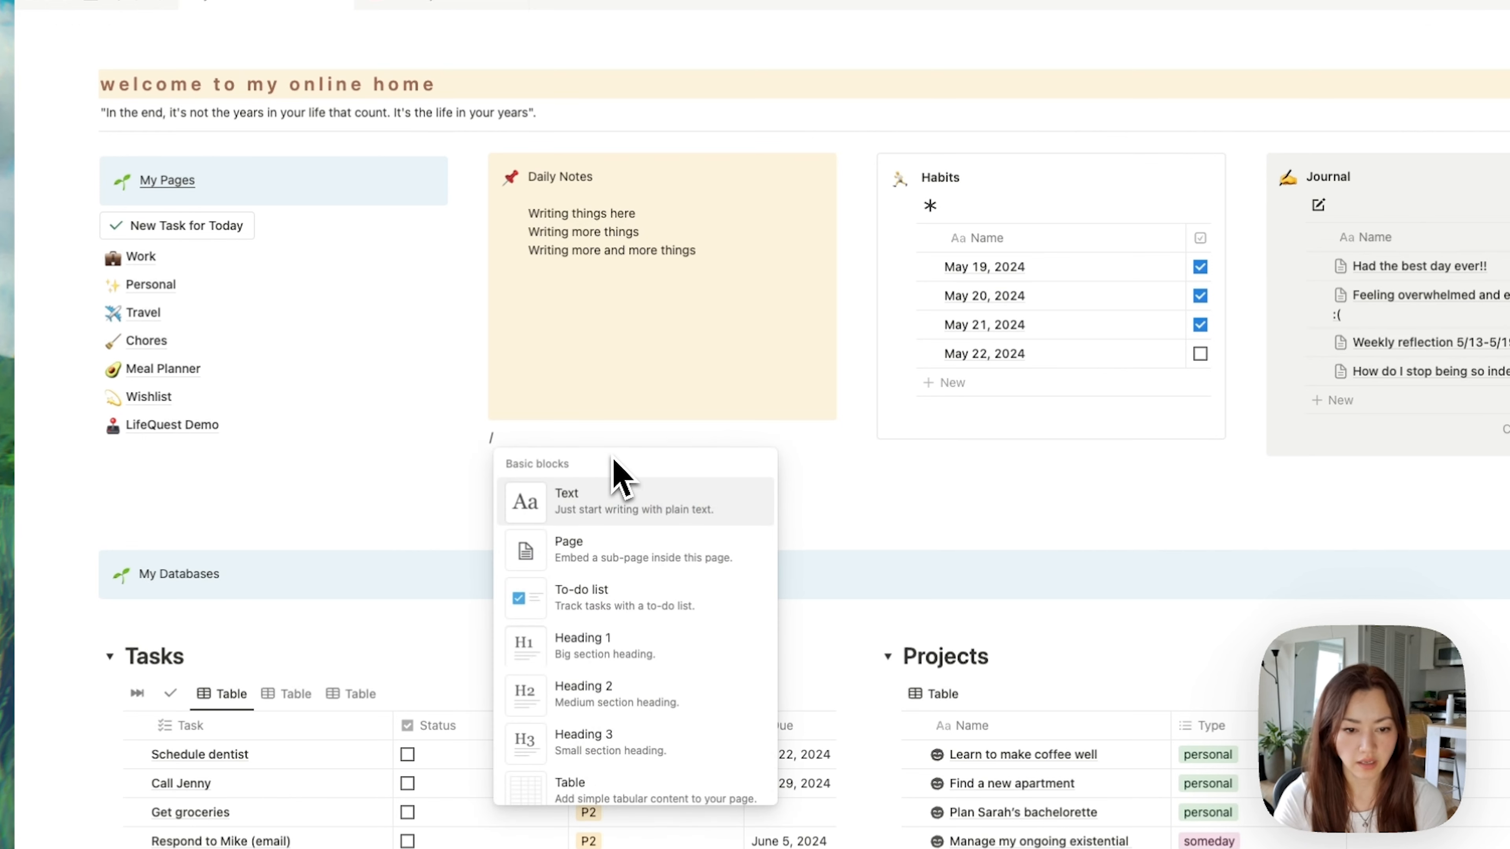
pyautogui.write('ca')
pyautogui.press('BackSpace')
pyautogui.press('BackSpace')
pyautogui.write('qu')
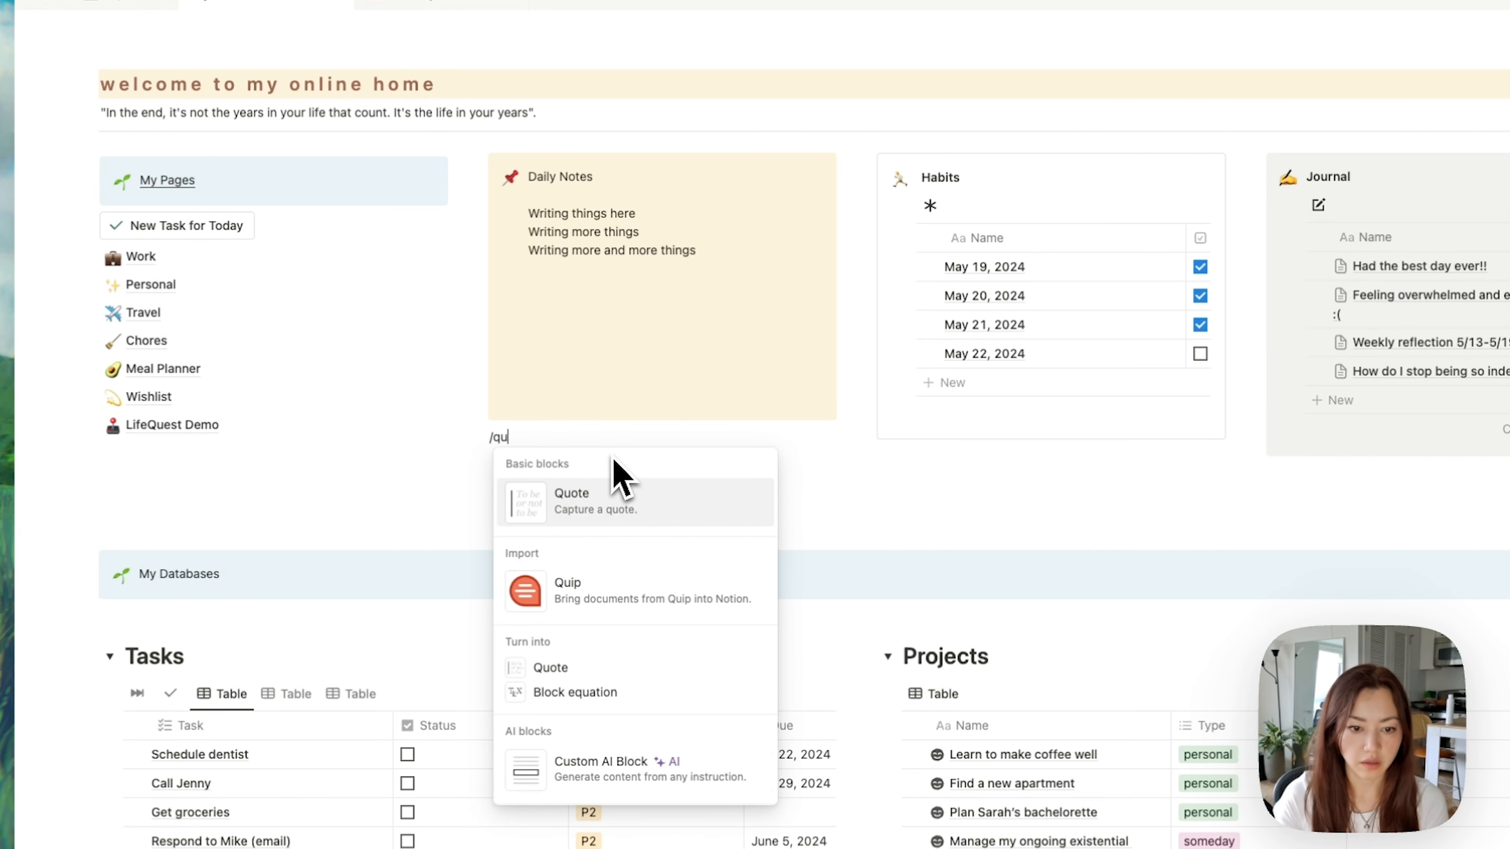
pyautogui.click(594, 500)
# Step: Apply a green background to the empty quote block
pyautogui.click(478, 441)
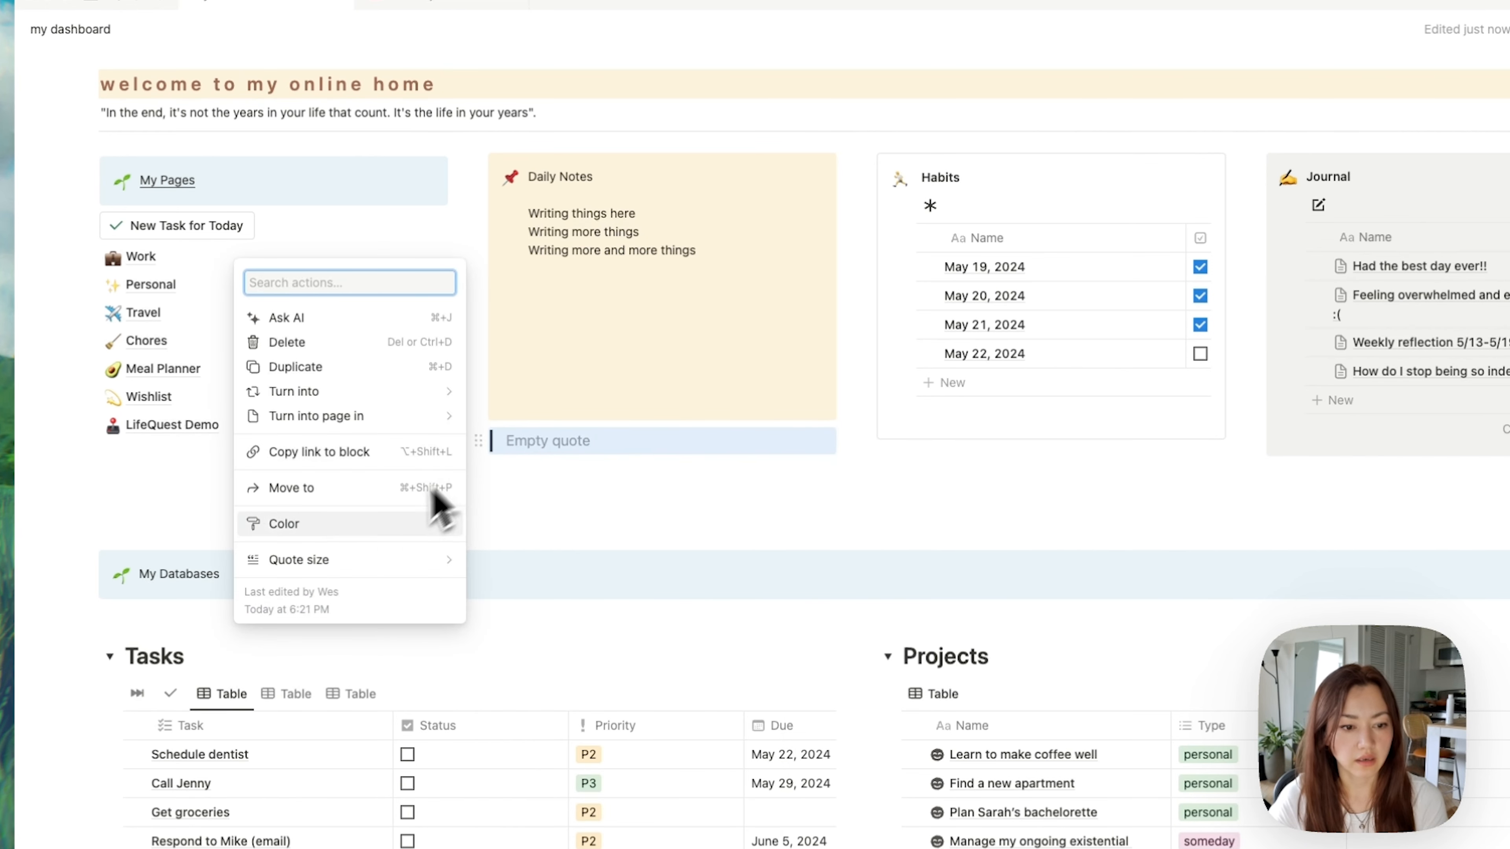
pyautogui.moveTo(351, 562)
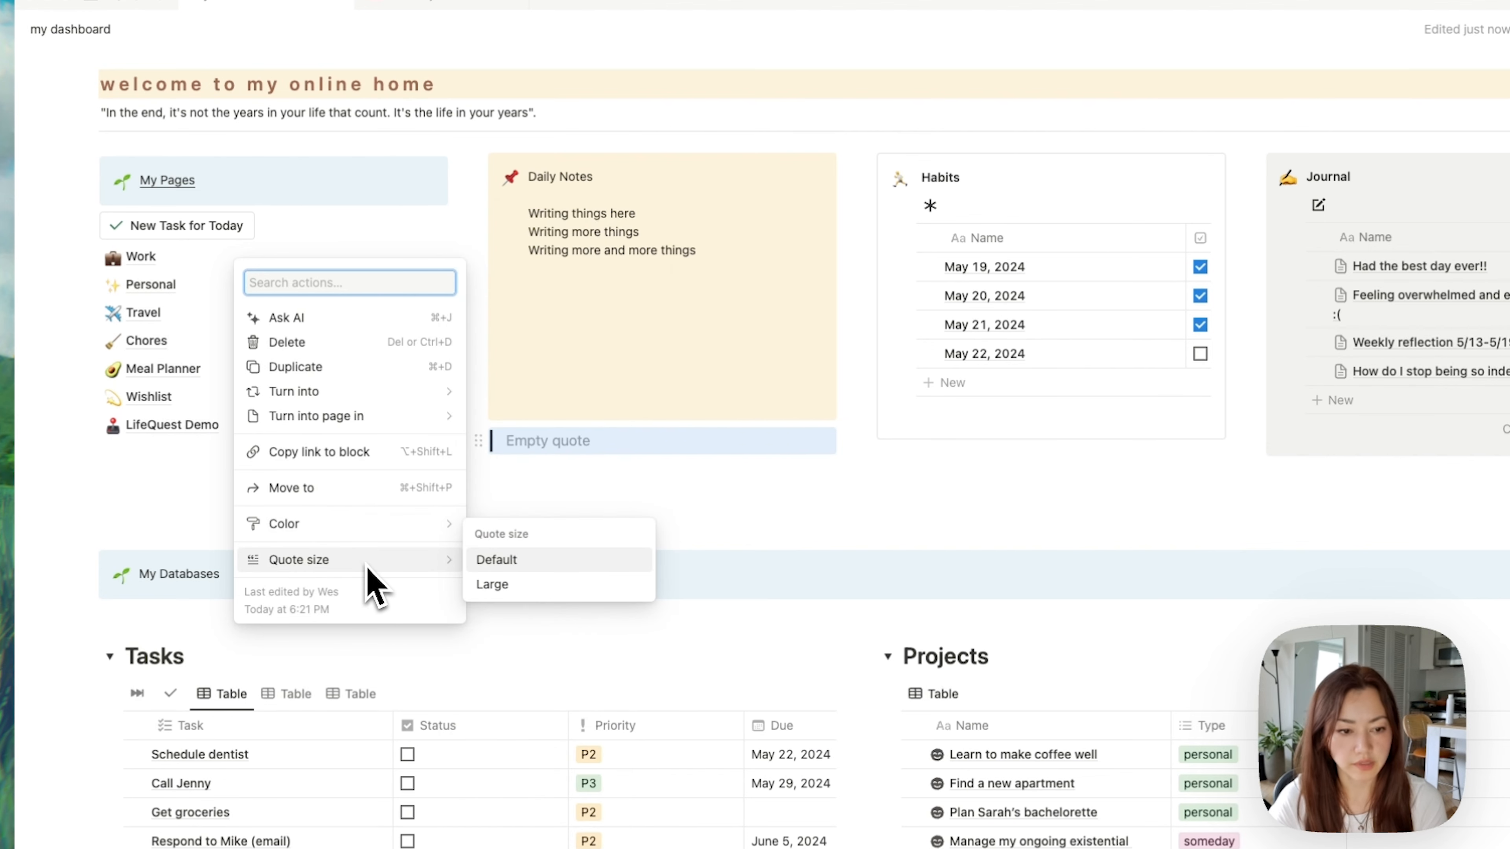
pyautogui.moveTo(393, 527)
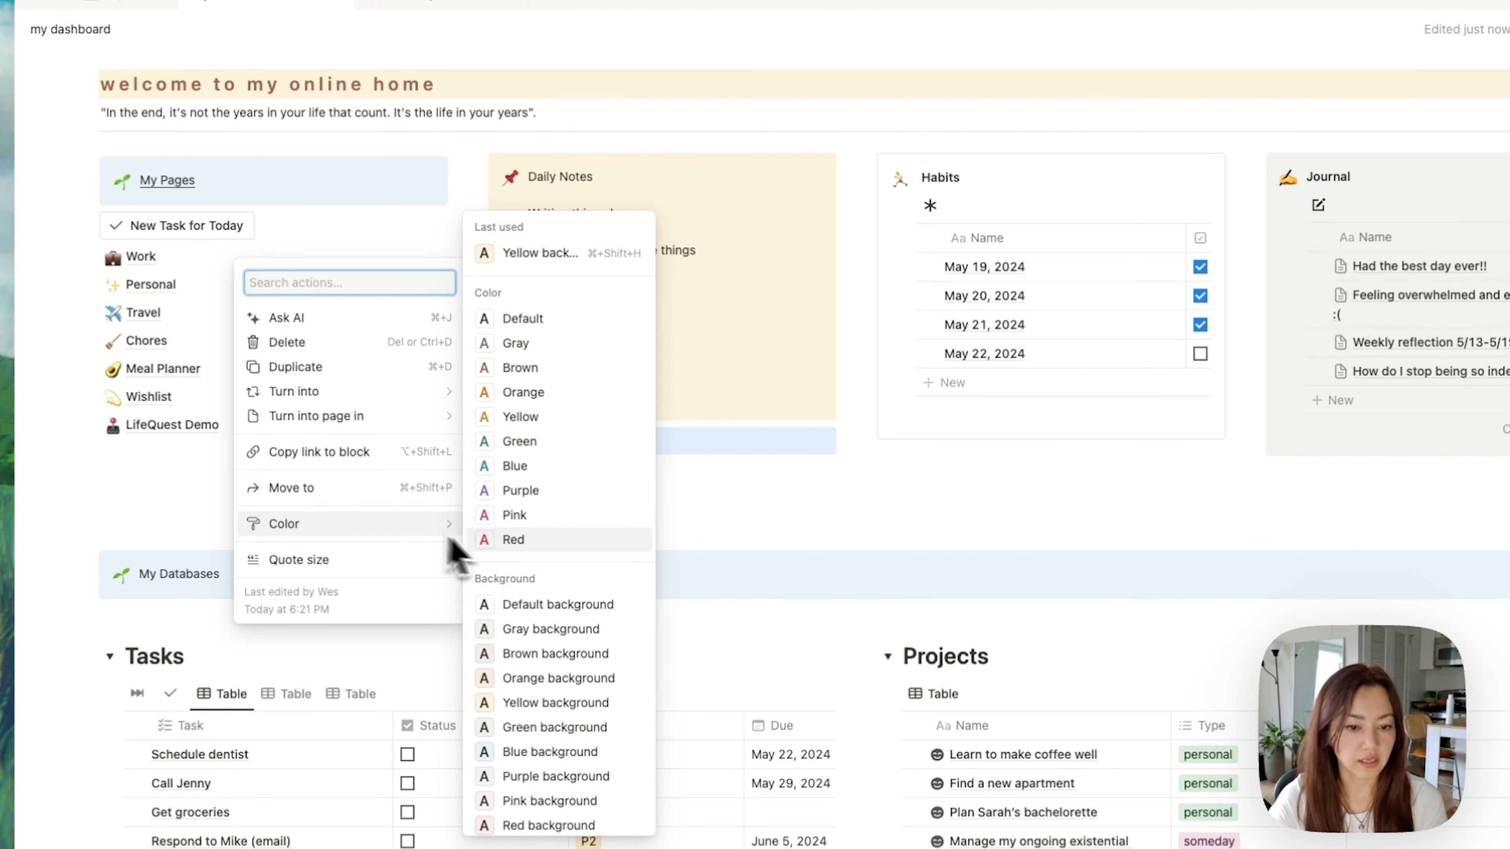
pyautogui.click(551, 726)
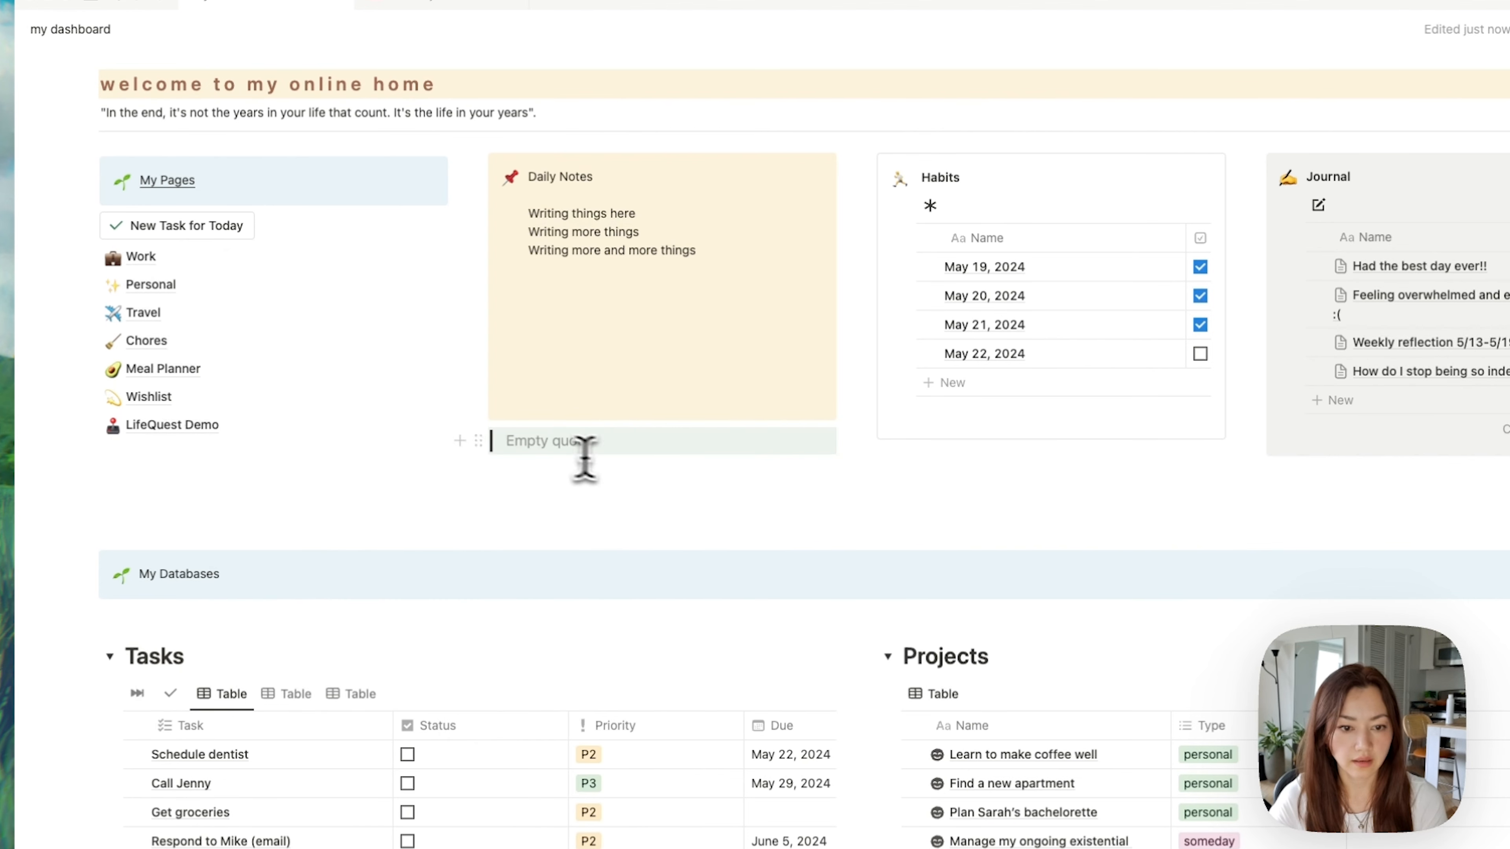
# Step: Write "Hi I'm a quote block!" in the quote and lengthen the block with blank lines
pyautogui.write('Hi I')
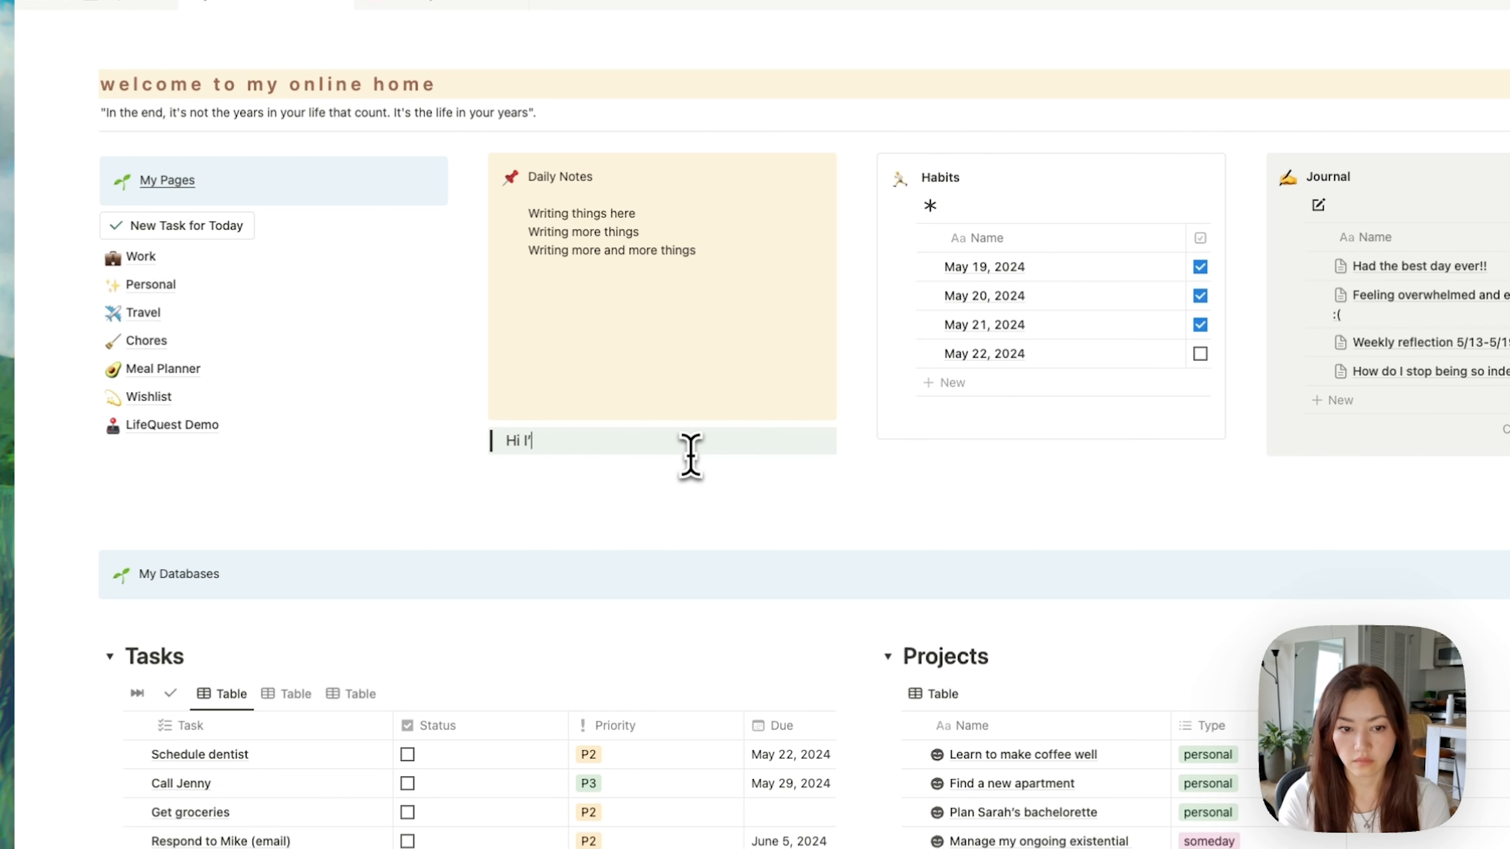
pyautogui.write("'m a quote block!")
pyautogui.hotkey('shift', 'Return')
pyautogui.hotkey('shift', 'Return')
pyautogui.hotkey('shift', 'Return')
pyautogui.hotkey('shift', 'Return')
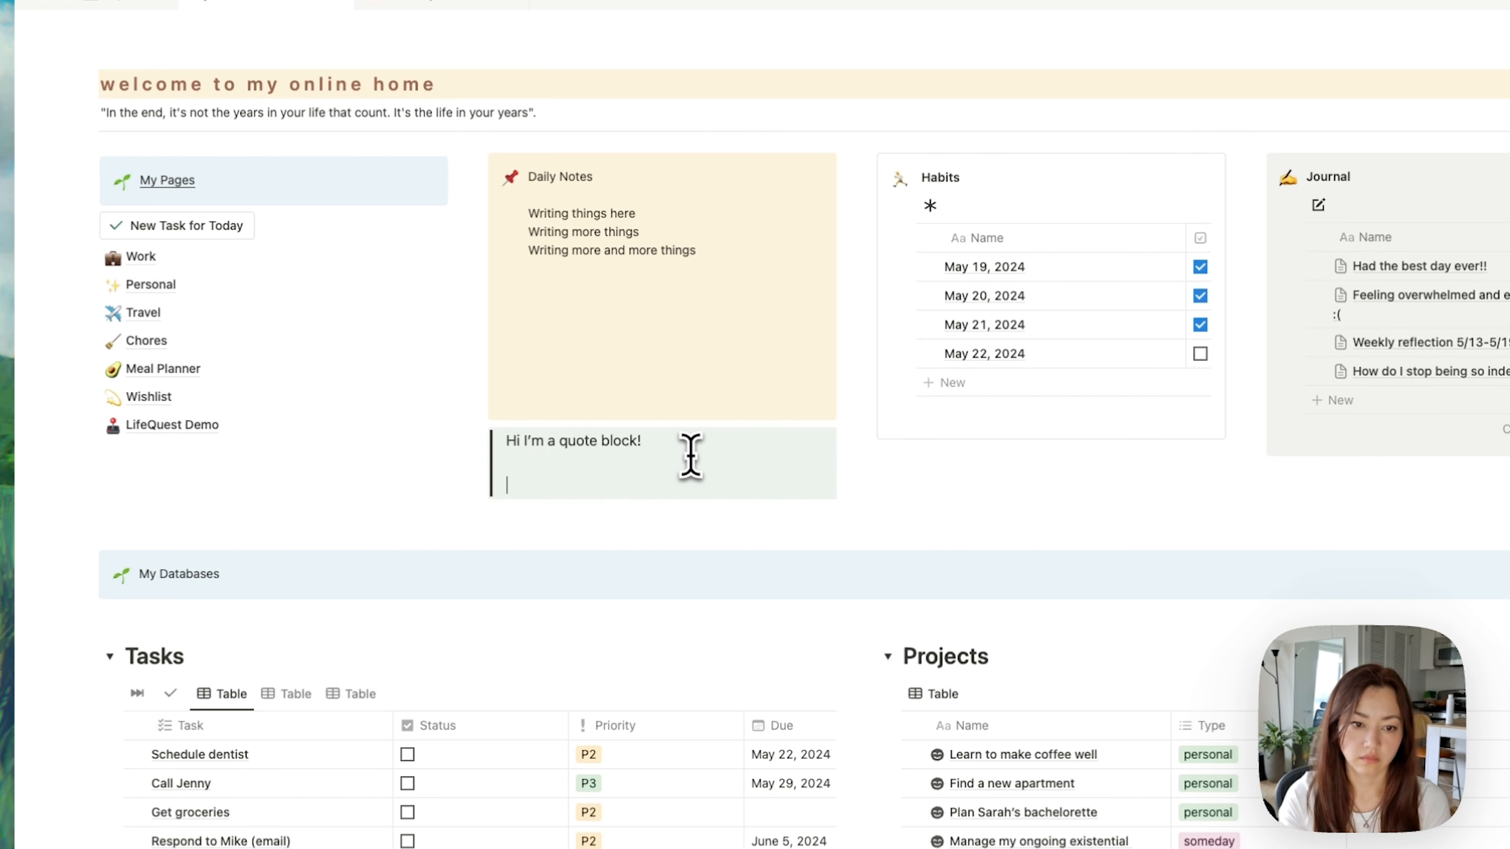
pyautogui.hotkey('shift', 'Return')
pyautogui.hotkey('shift', 'Return')
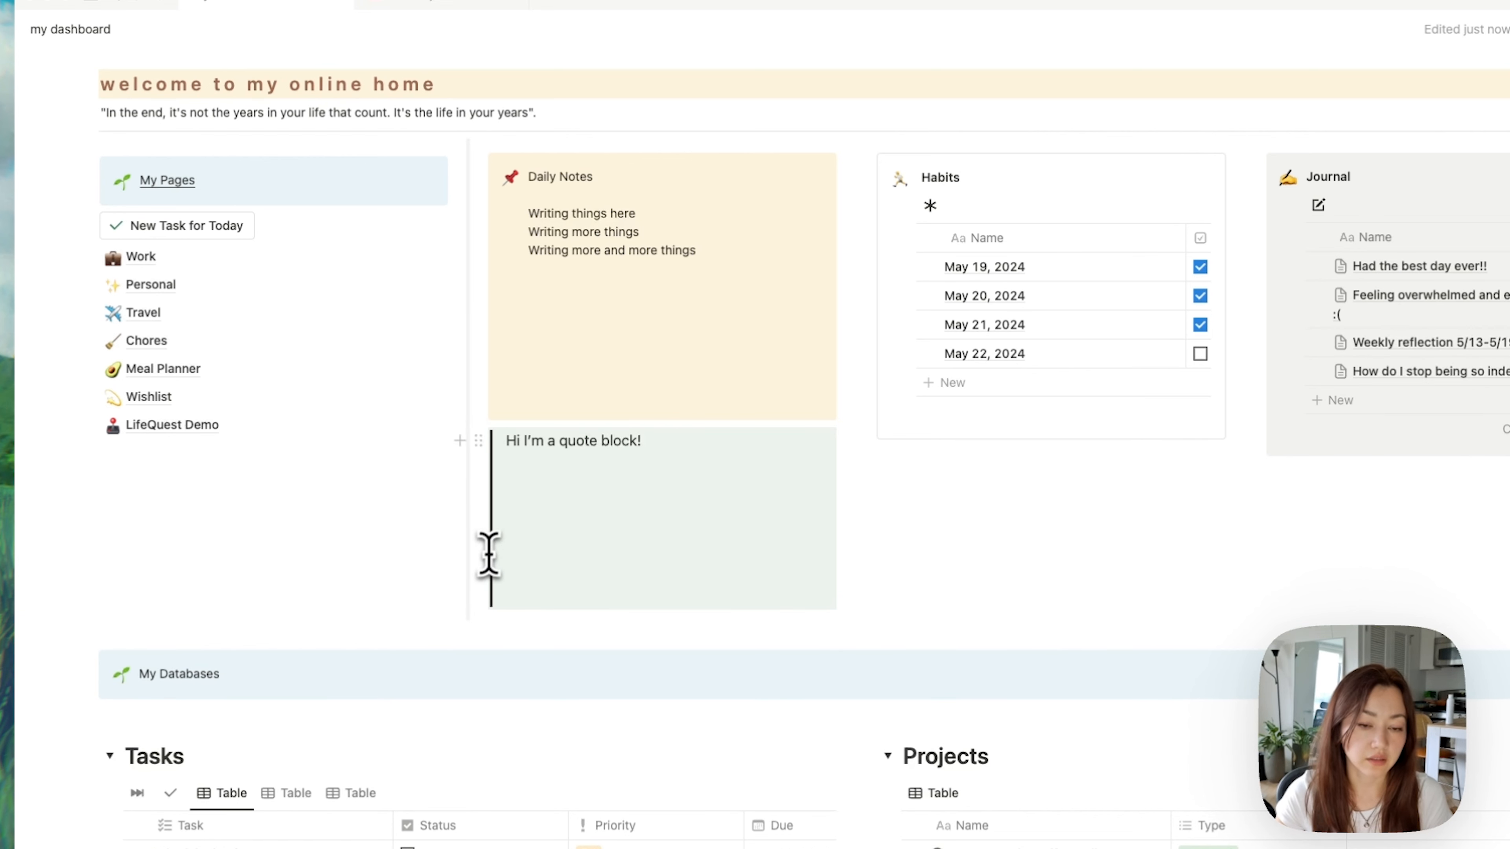
# Step: Make the "Daily Notes" title in the callout bold
pyautogui.click(575, 441)
pyautogui.moveTo(545, 176)
pyautogui.mouseDown()
pyautogui.moveTo(583, 173)
pyautogui.moveTo(529, 177)
pyautogui.mouseUp()
pyautogui.press('super+b')
pyautogui.click(657, 187)
# Step: Delete the green quote block below the Daily Notes callout
pyautogui.click(684, 464)
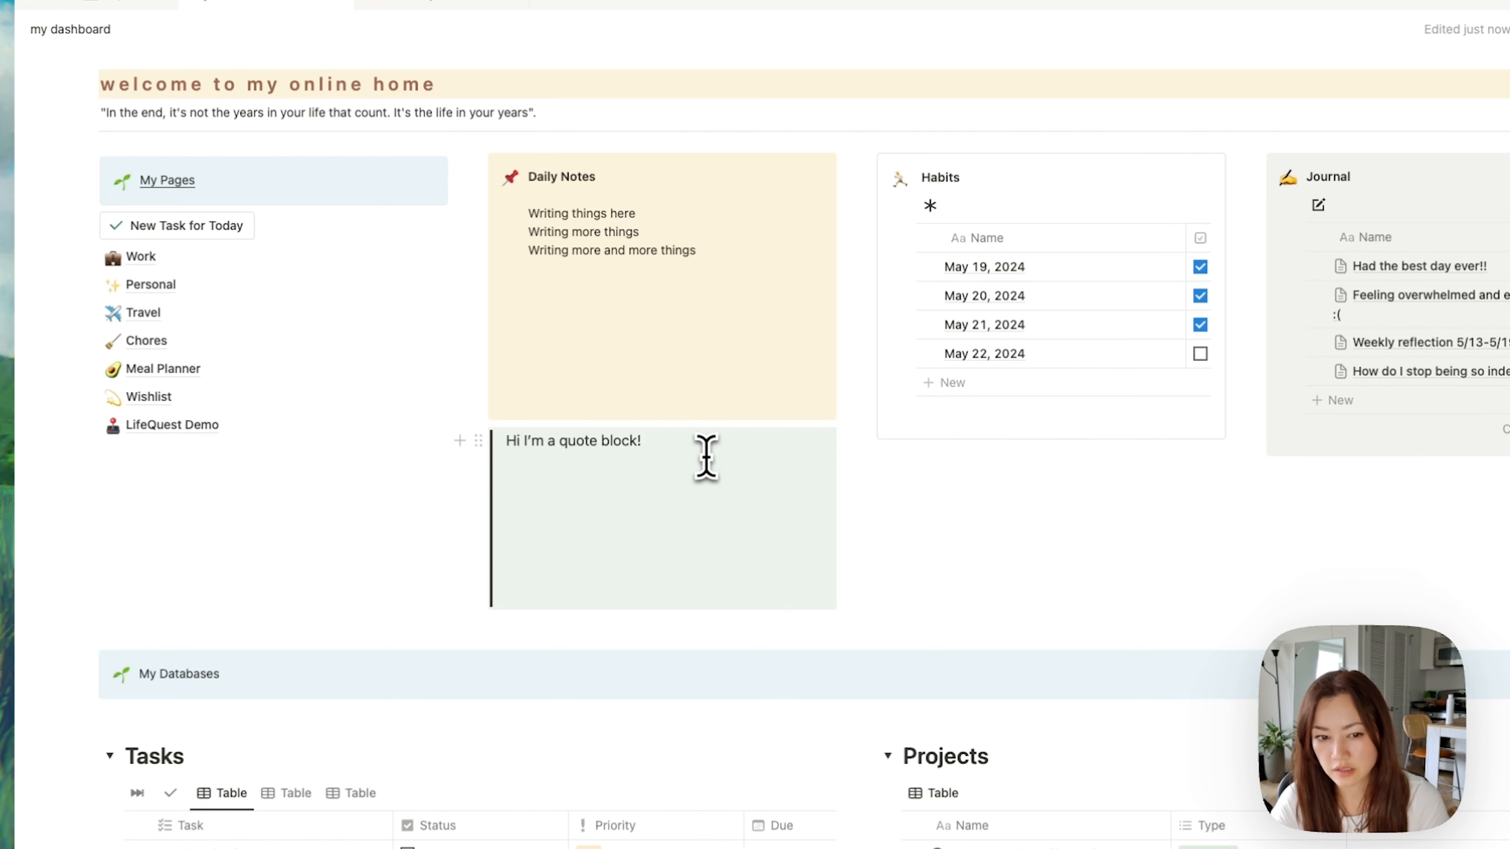
pyautogui.click(481, 441)
pyautogui.press('Delete')
# Step: Insert an uncoloured quote block below Daily Notes and extend it with blank lines to form a tall vertical line
pyautogui.click(618, 471)
pyautogui.write('/quote')
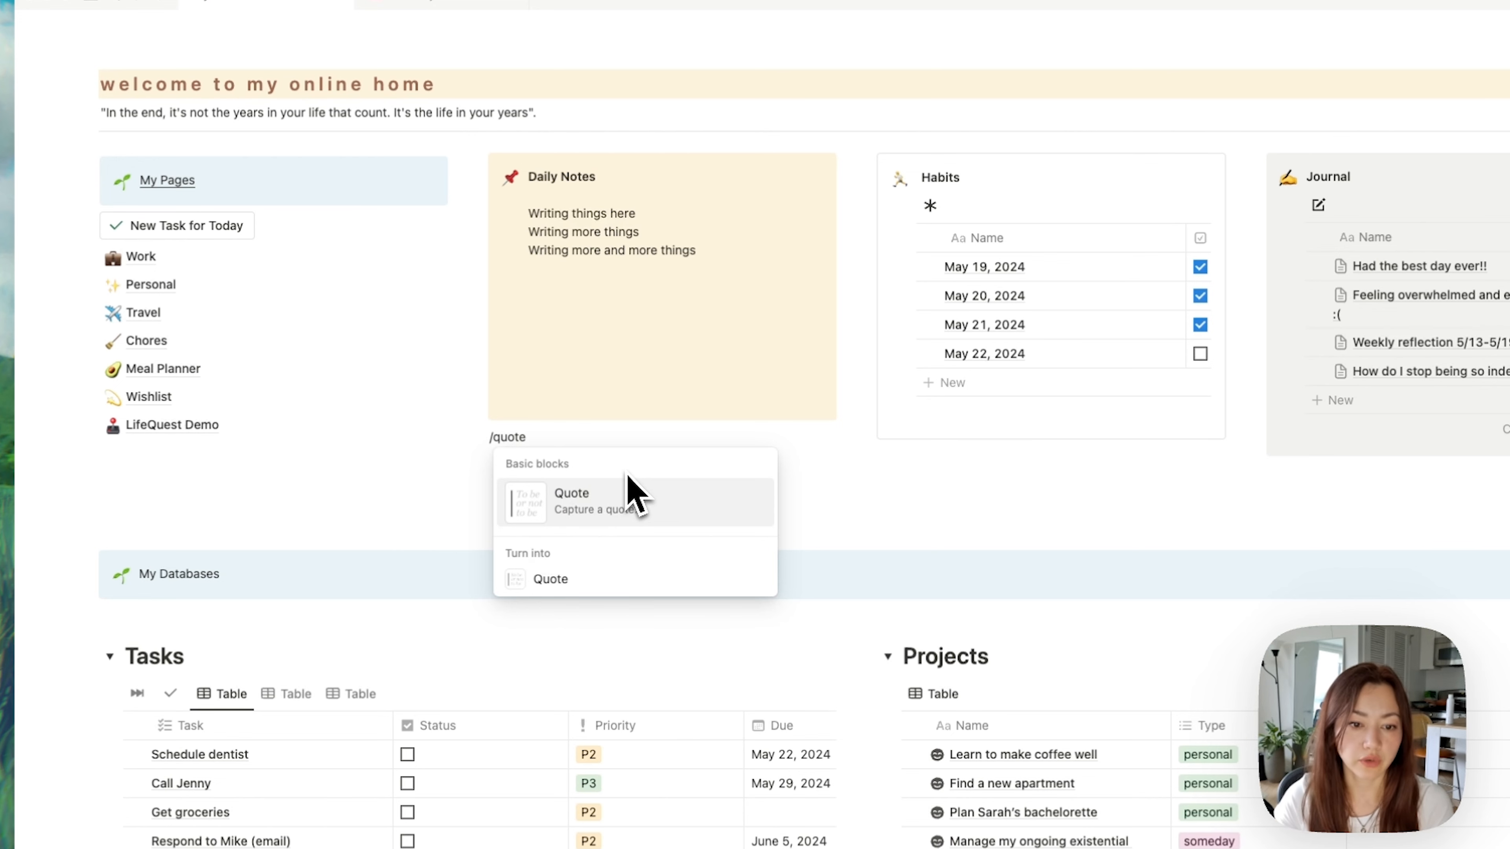
pyautogui.click(612, 502)
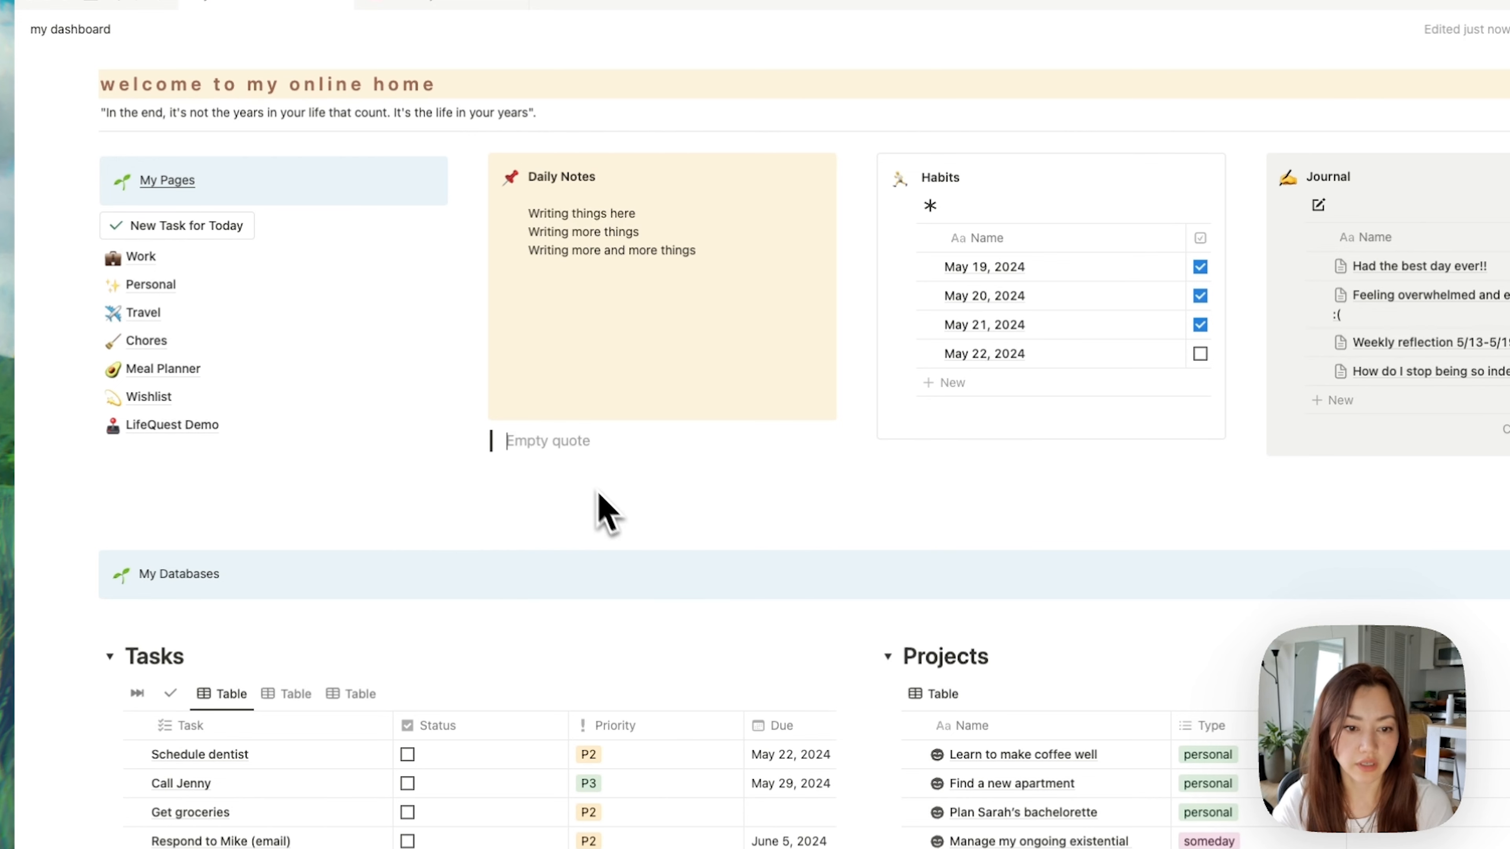
pyautogui.hotkey('shift', 'Return')
pyautogui.hotkey('shift', 'Return')
pyautogui.hotkey('shift', 'Return')
pyautogui.hotkey('shift', 'Return')
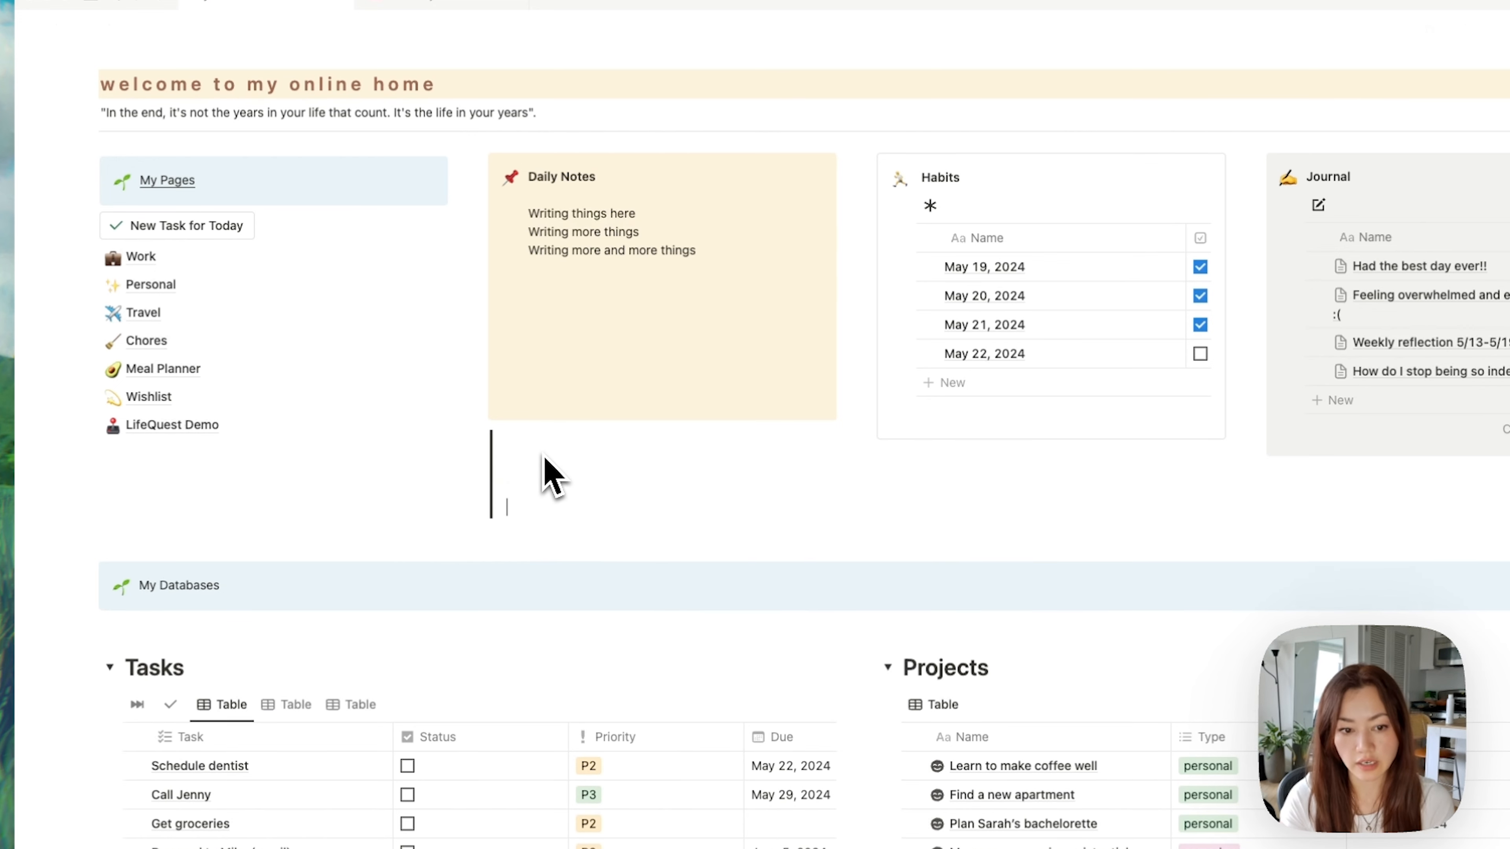
pyautogui.hotkey('shift', 'Return')
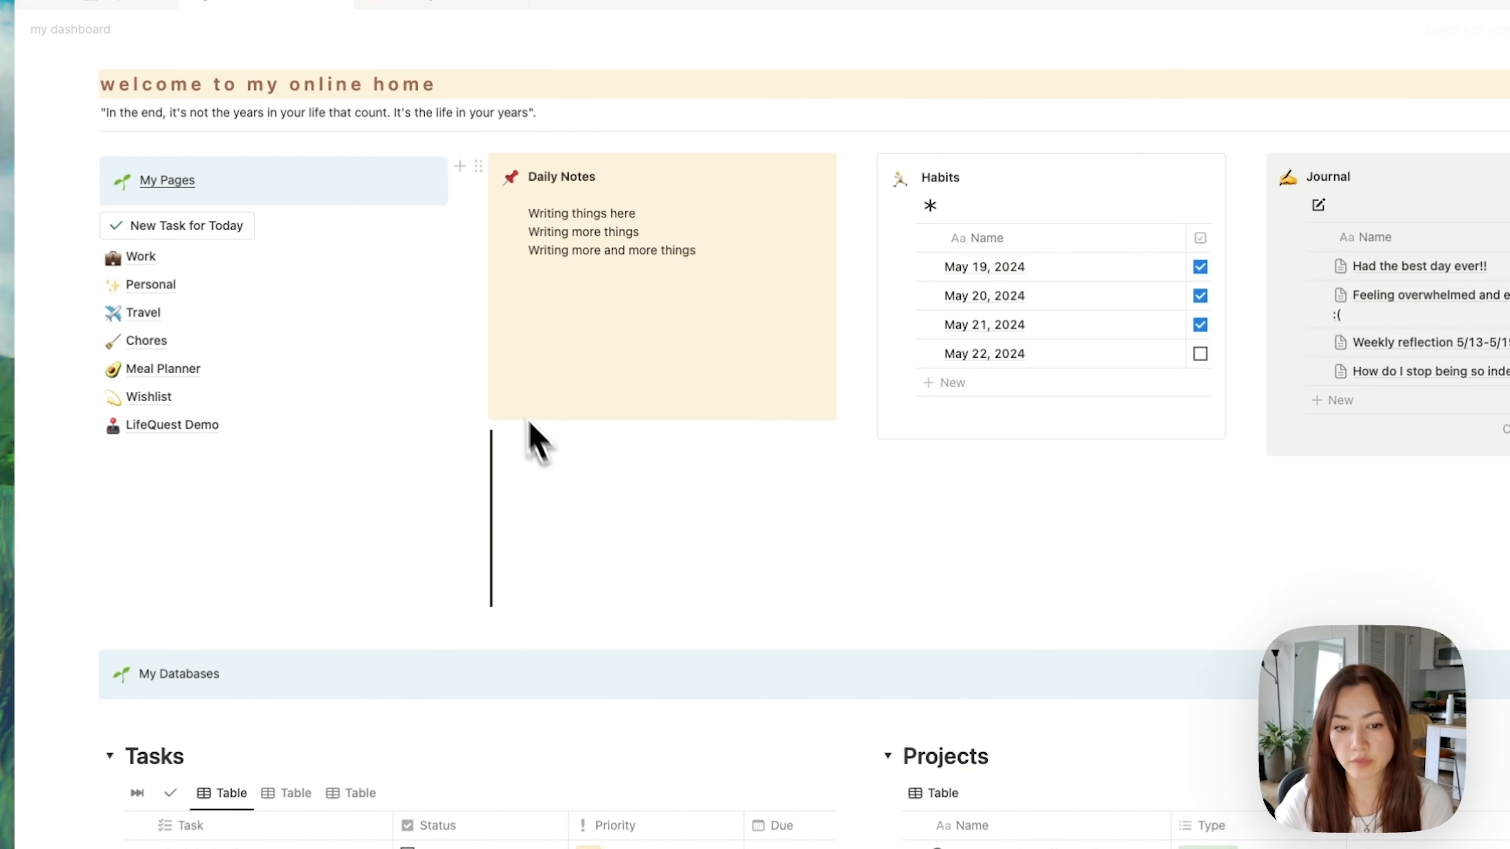
# Step: Turn the empty quote into a tall, narrow divider column between My Pages and Daily Notes, narrowing the Daily Notes and Habits columns to fit
pyautogui.moveTo(478, 440); pyautogui.dragTo(482, 229)
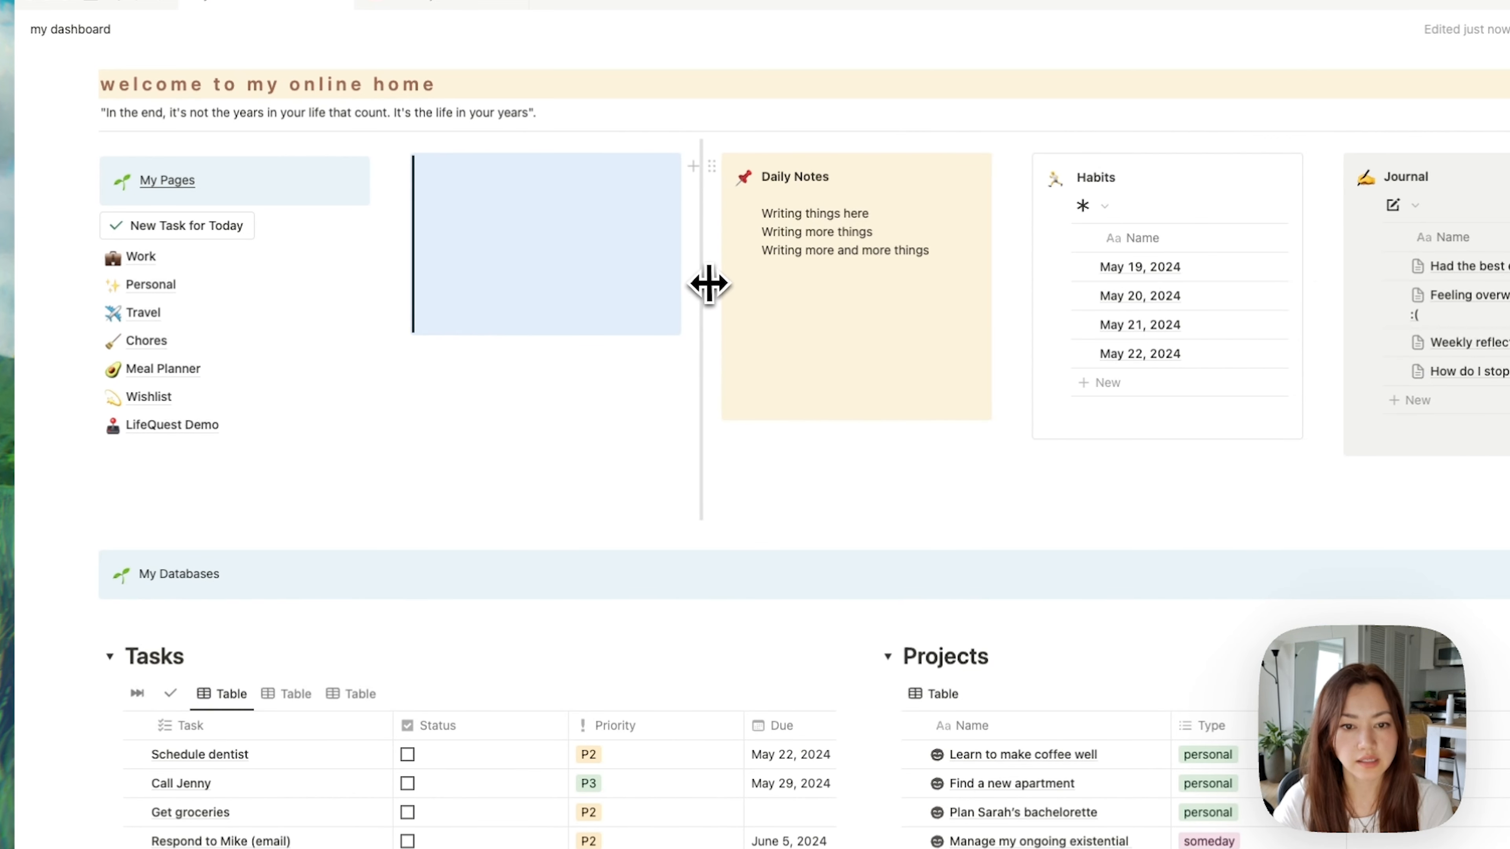
pyautogui.moveTo(706, 284); pyautogui.dragTo(442, 293)
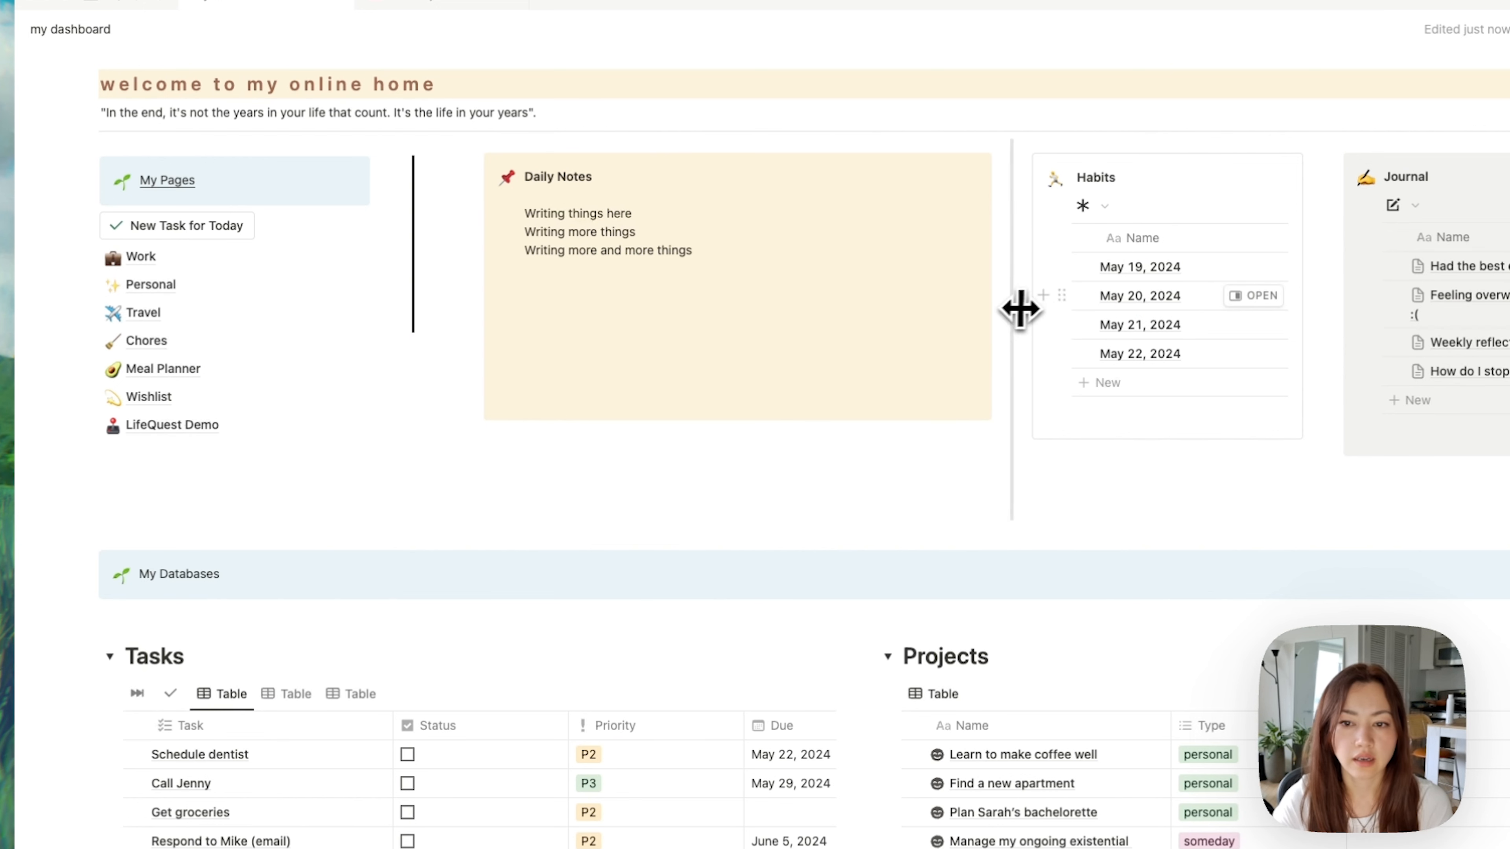
pyautogui.moveTo(988, 315); pyautogui.dragTo(758, 311)
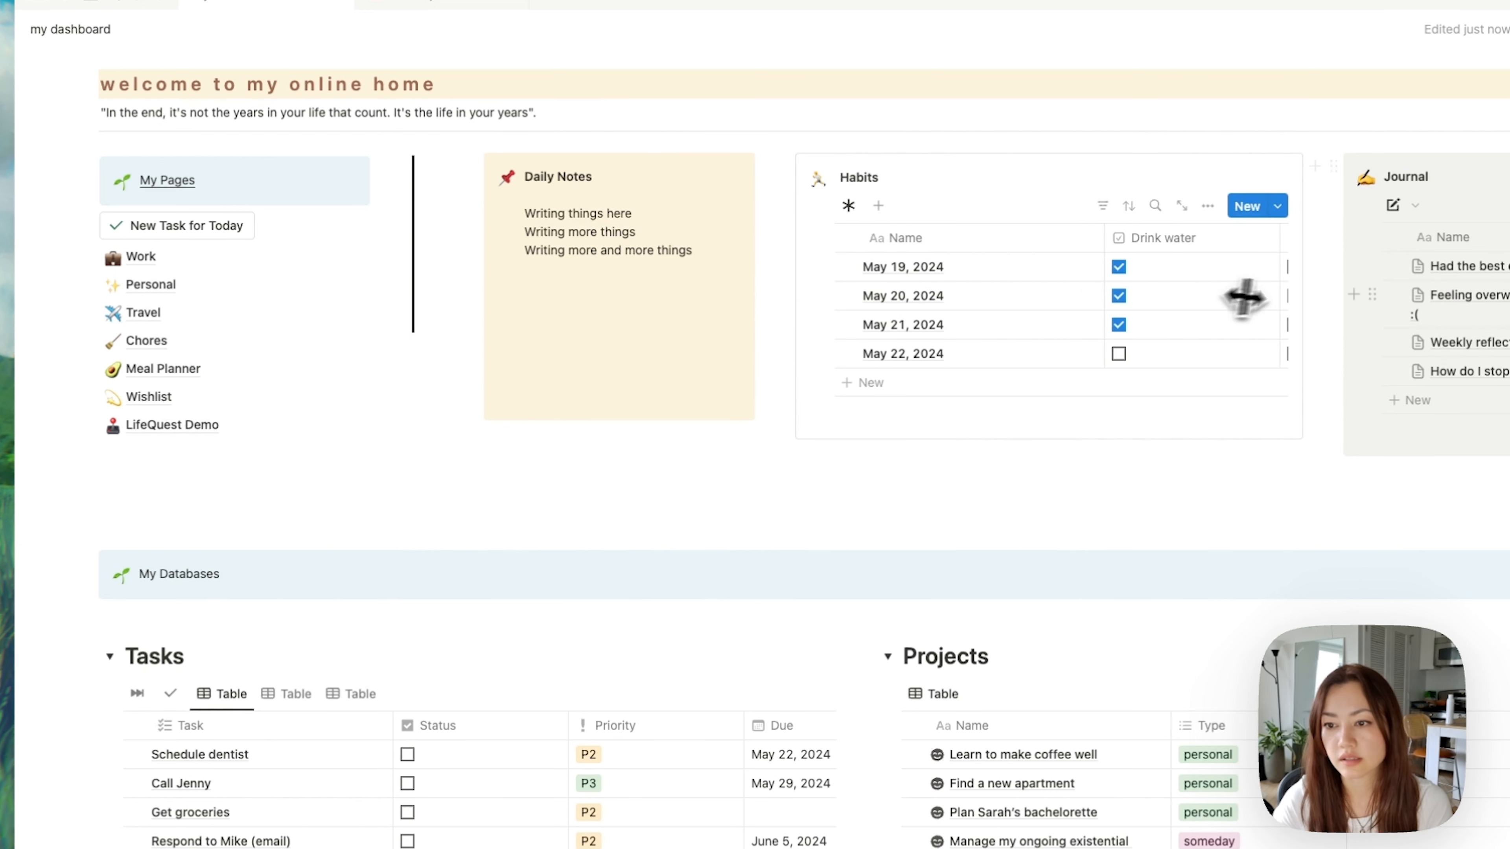
pyautogui.moveTo(1317, 285); pyautogui.dragTo(1189, 291)
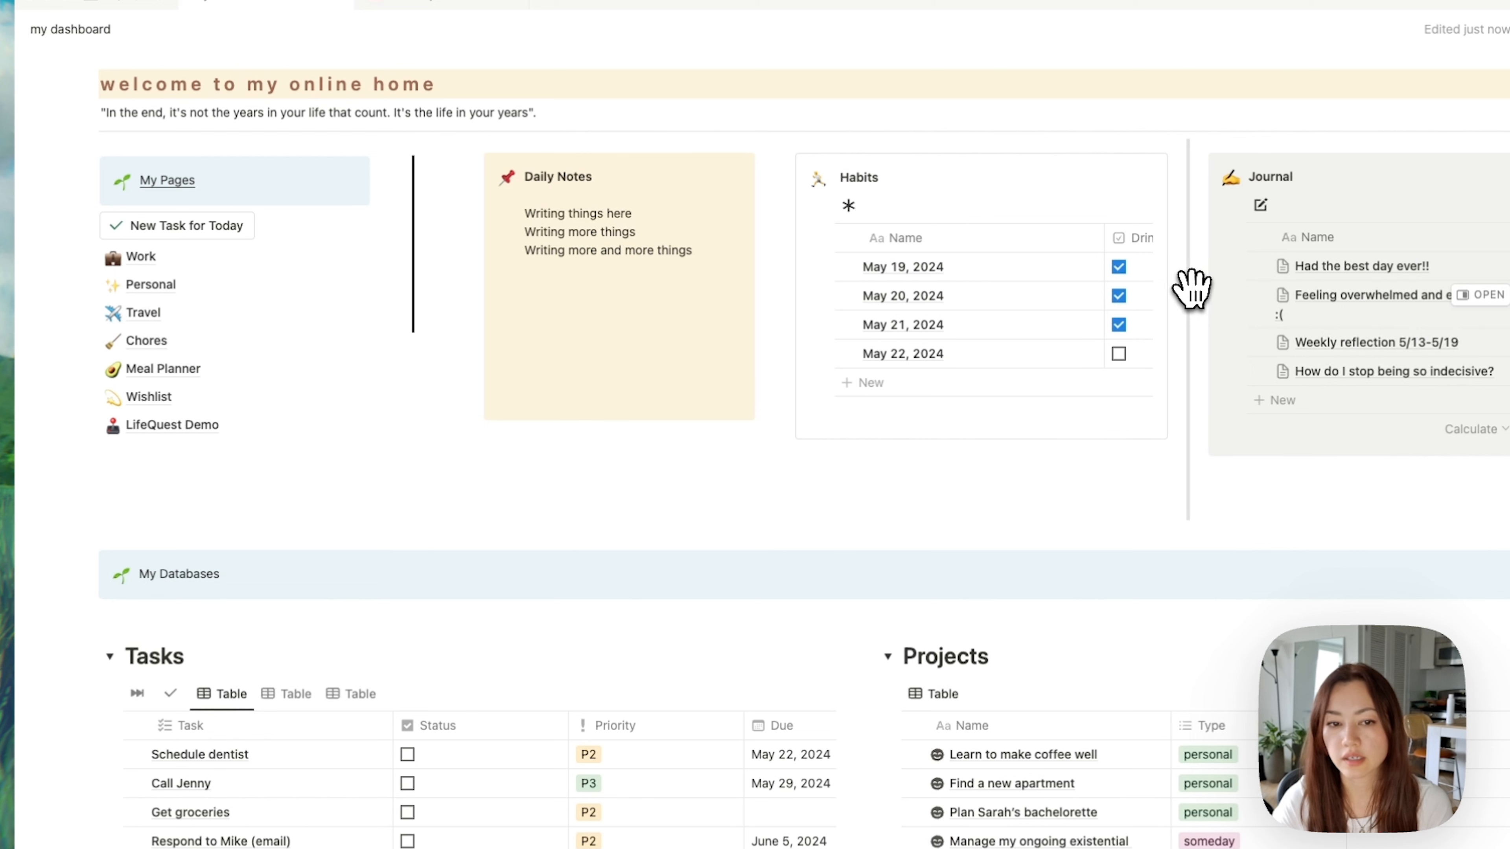
pyautogui.hotkey('shift', 'Return')
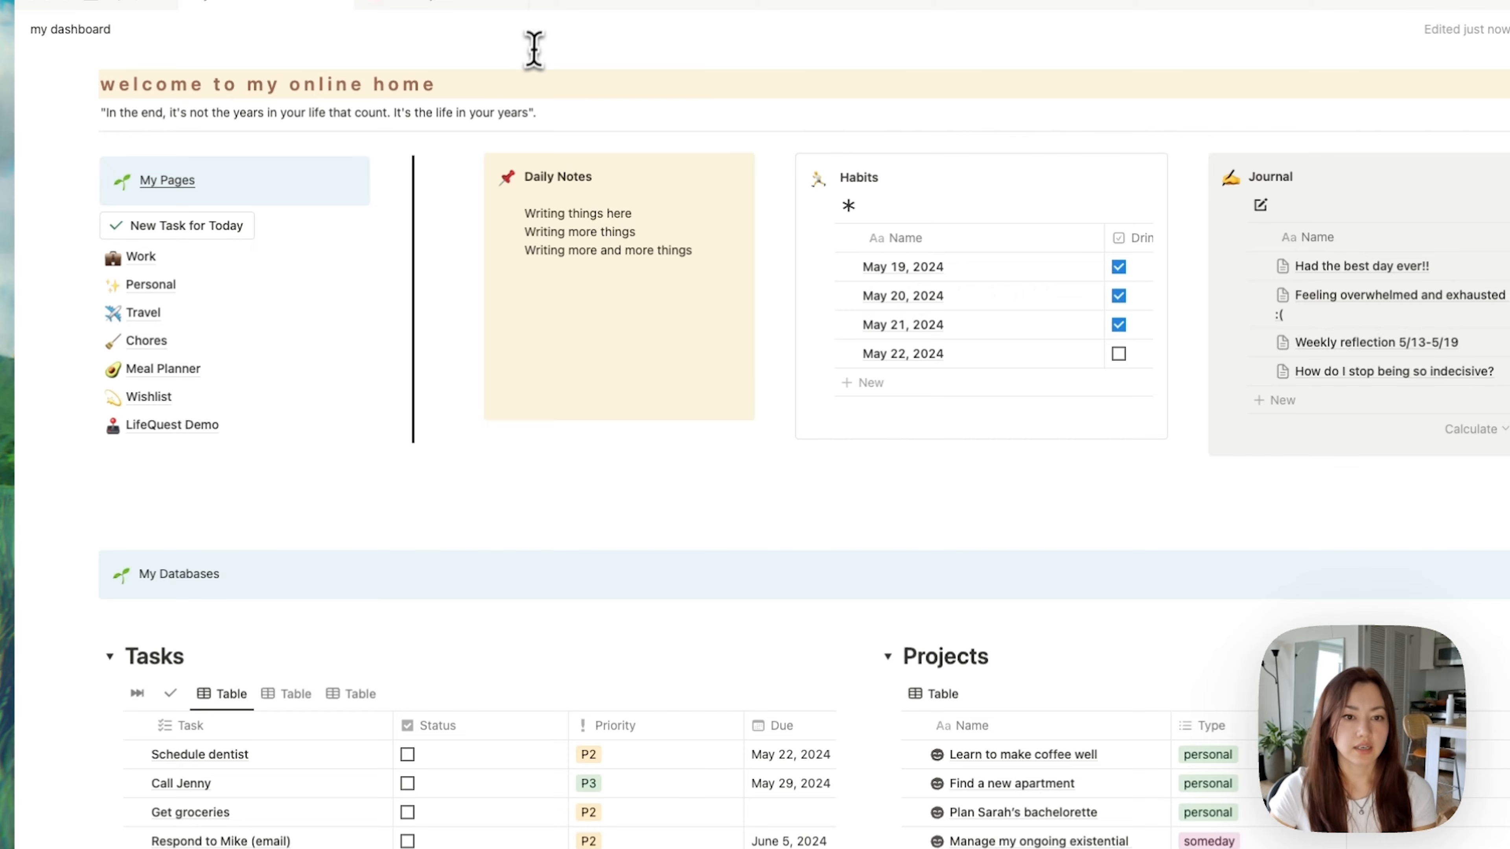
# Step: Replace the name of the May 19, 2024 entry in the Habits table with a dynamic Today date mention
pyautogui.scroll(3, 725, 202)
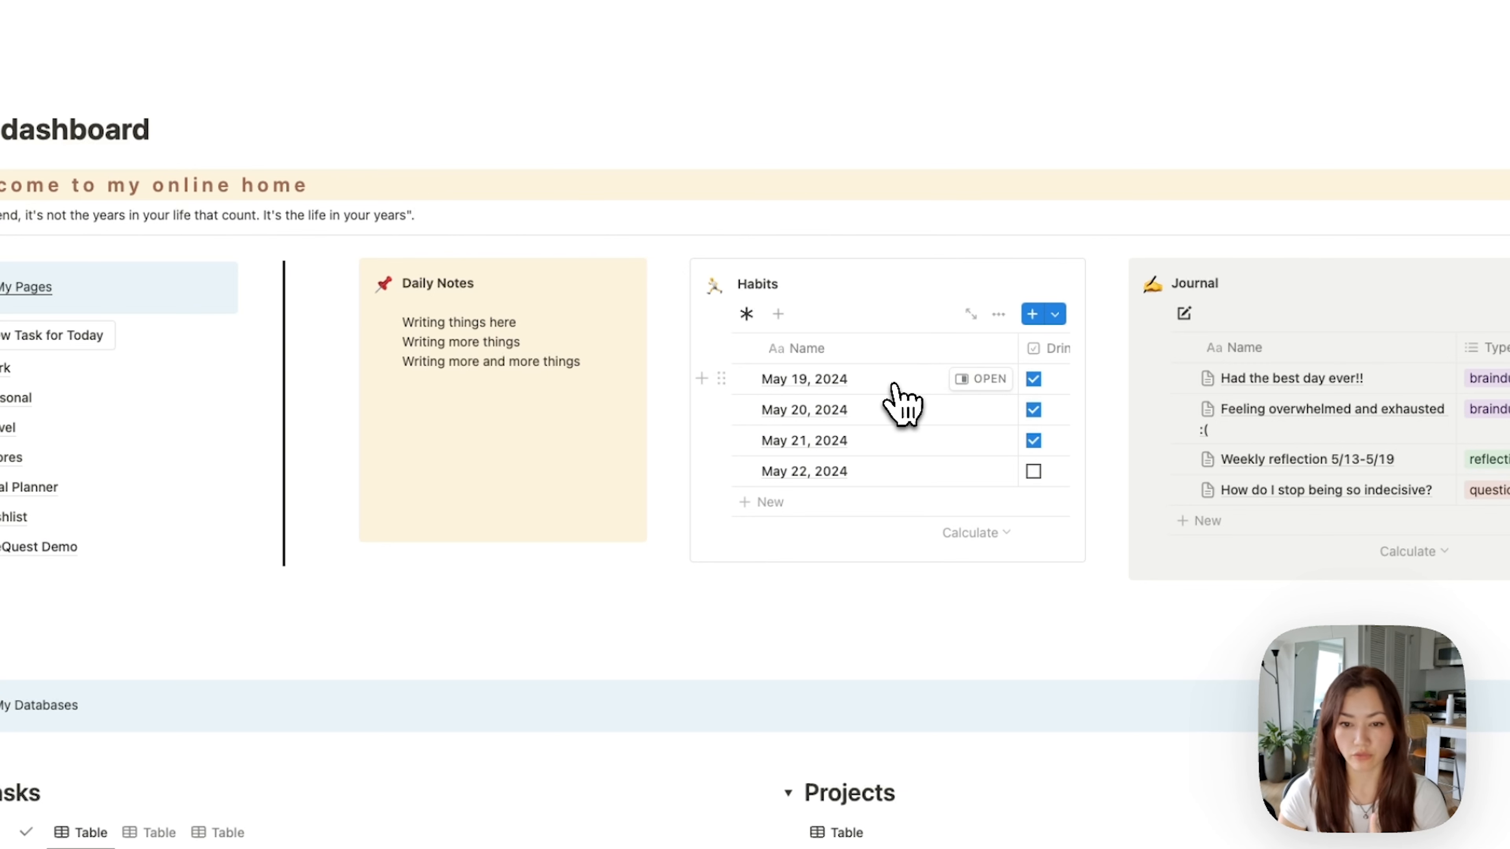
pyautogui.click(869, 381)
pyautogui.moveTo(869, 382); pyautogui.dragTo(755, 377)
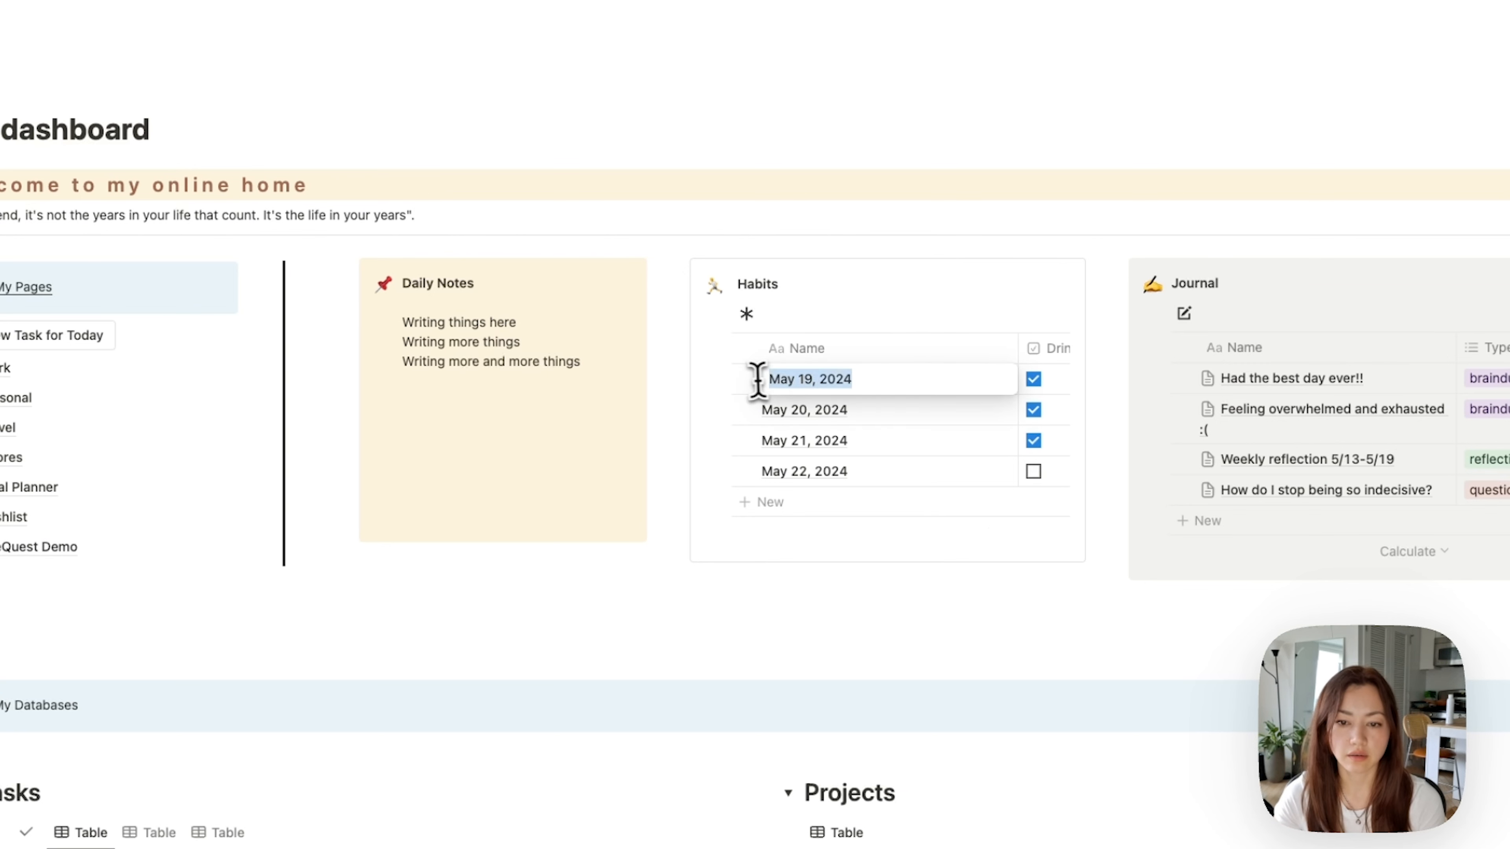
pyautogui.press('BackSpace')
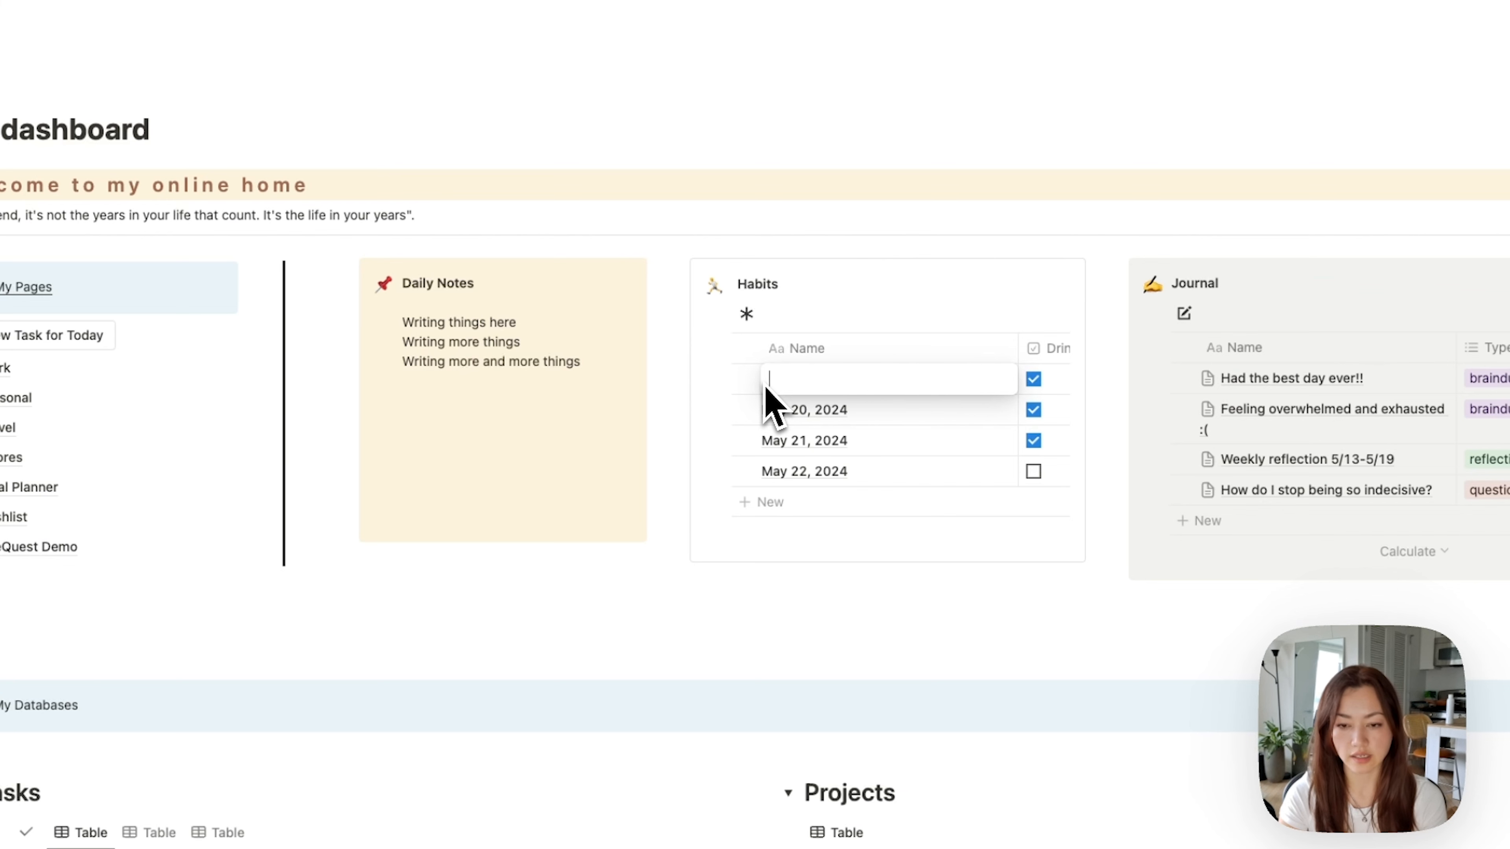
pyautogui.write('@')
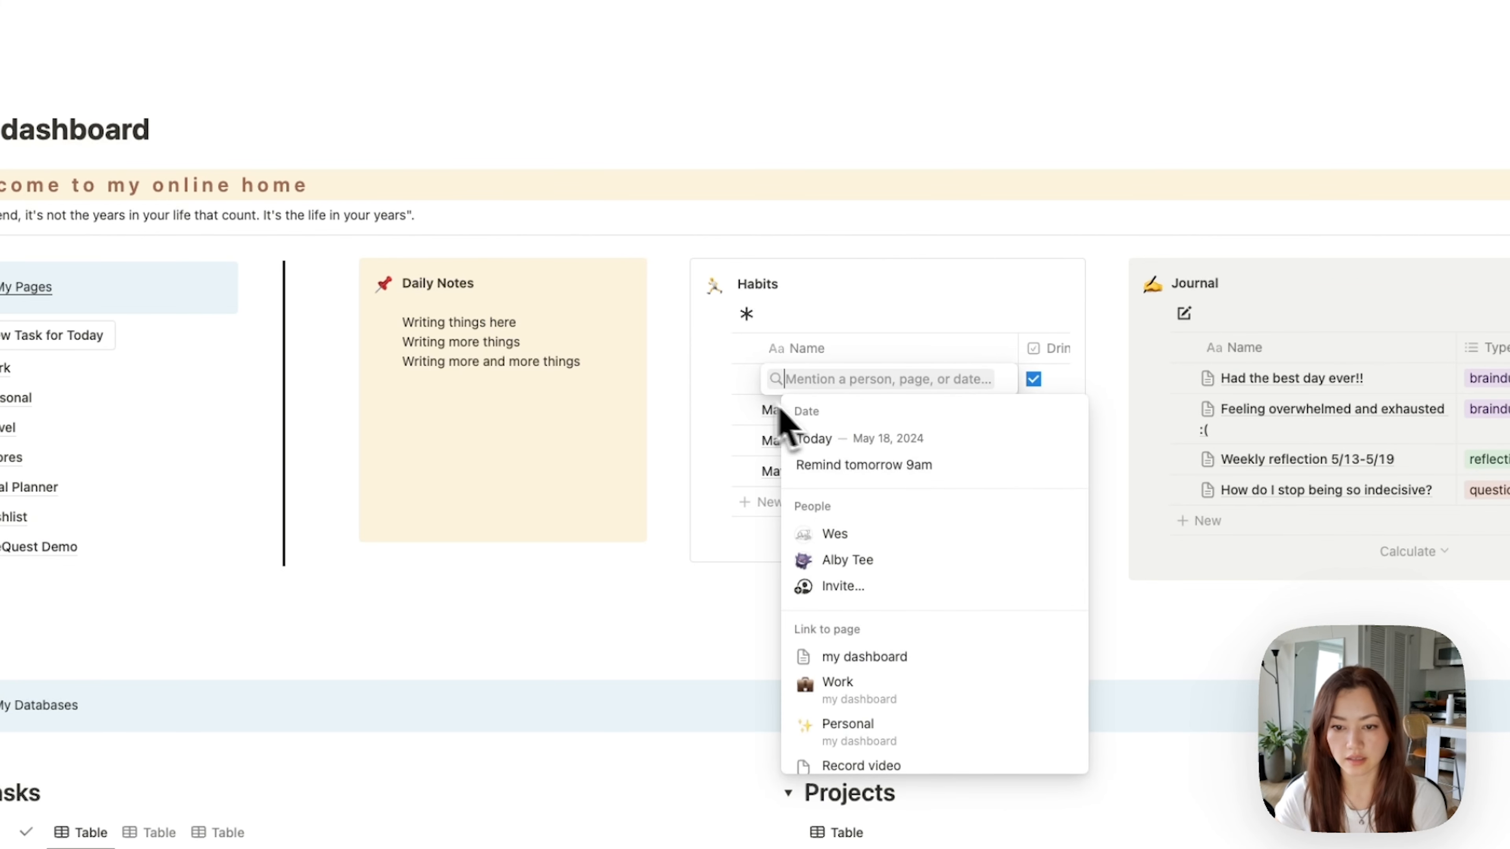
pyautogui.click(860, 440)
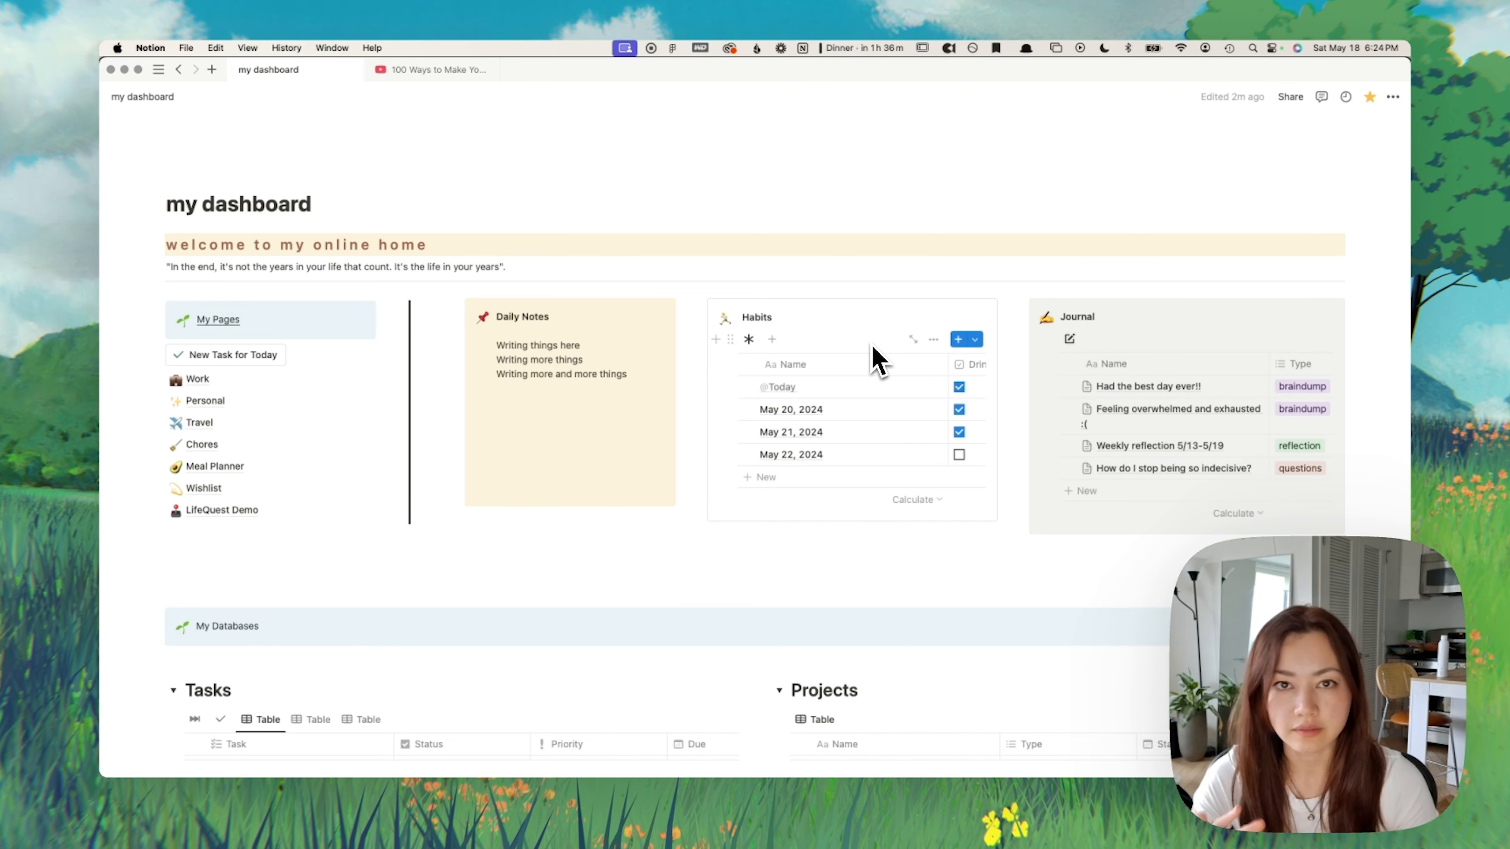
pyautogui.hscroll(8, 1171, 440)
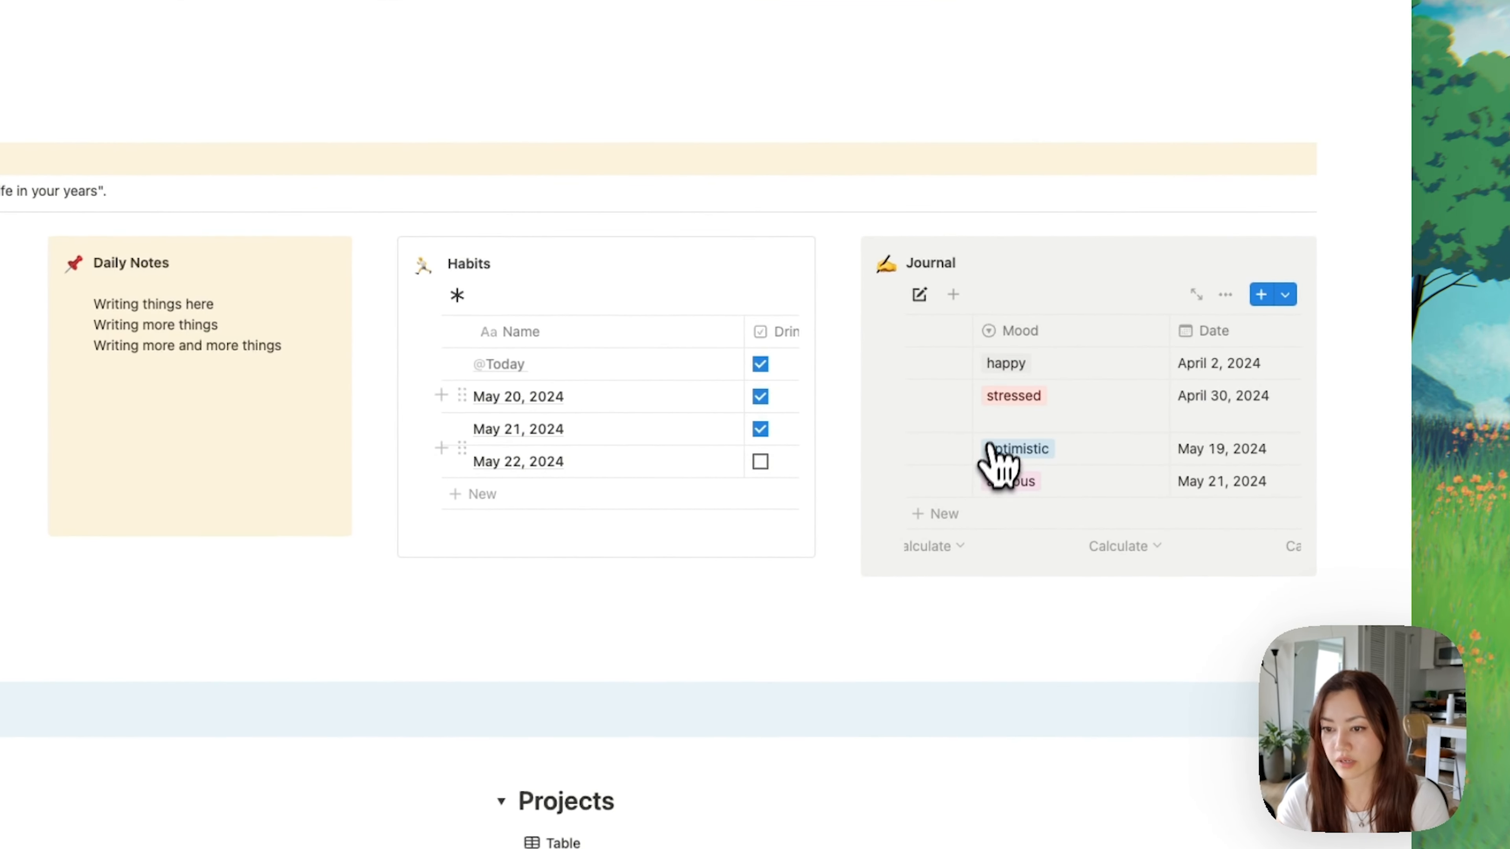
# Step: Add a grinning-face emoji in front of the happy option of the Journal table's Mood property
pyautogui.click(1040, 371)
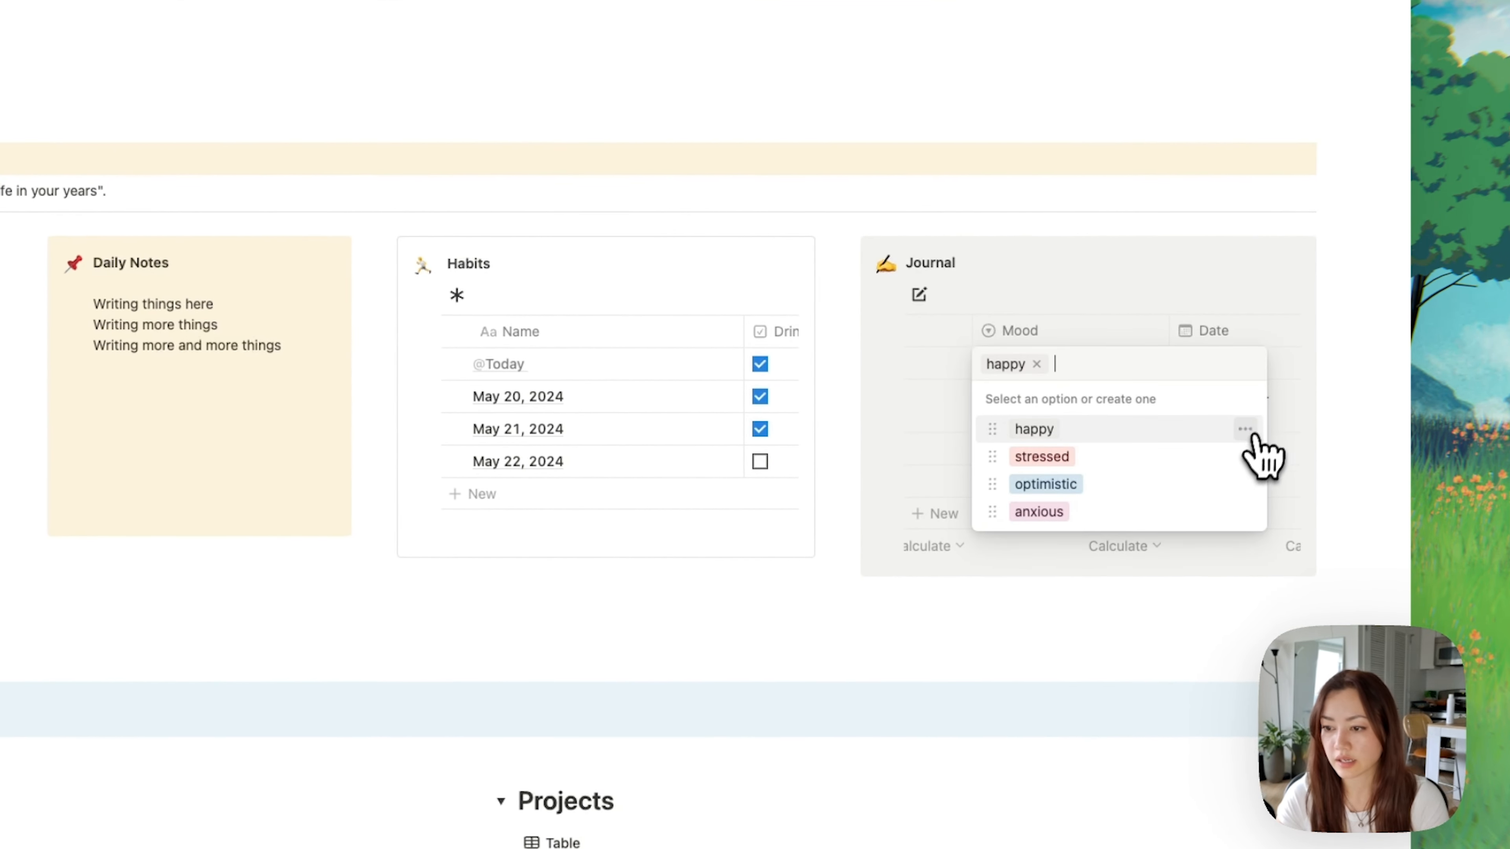
pyautogui.click(1245, 429)
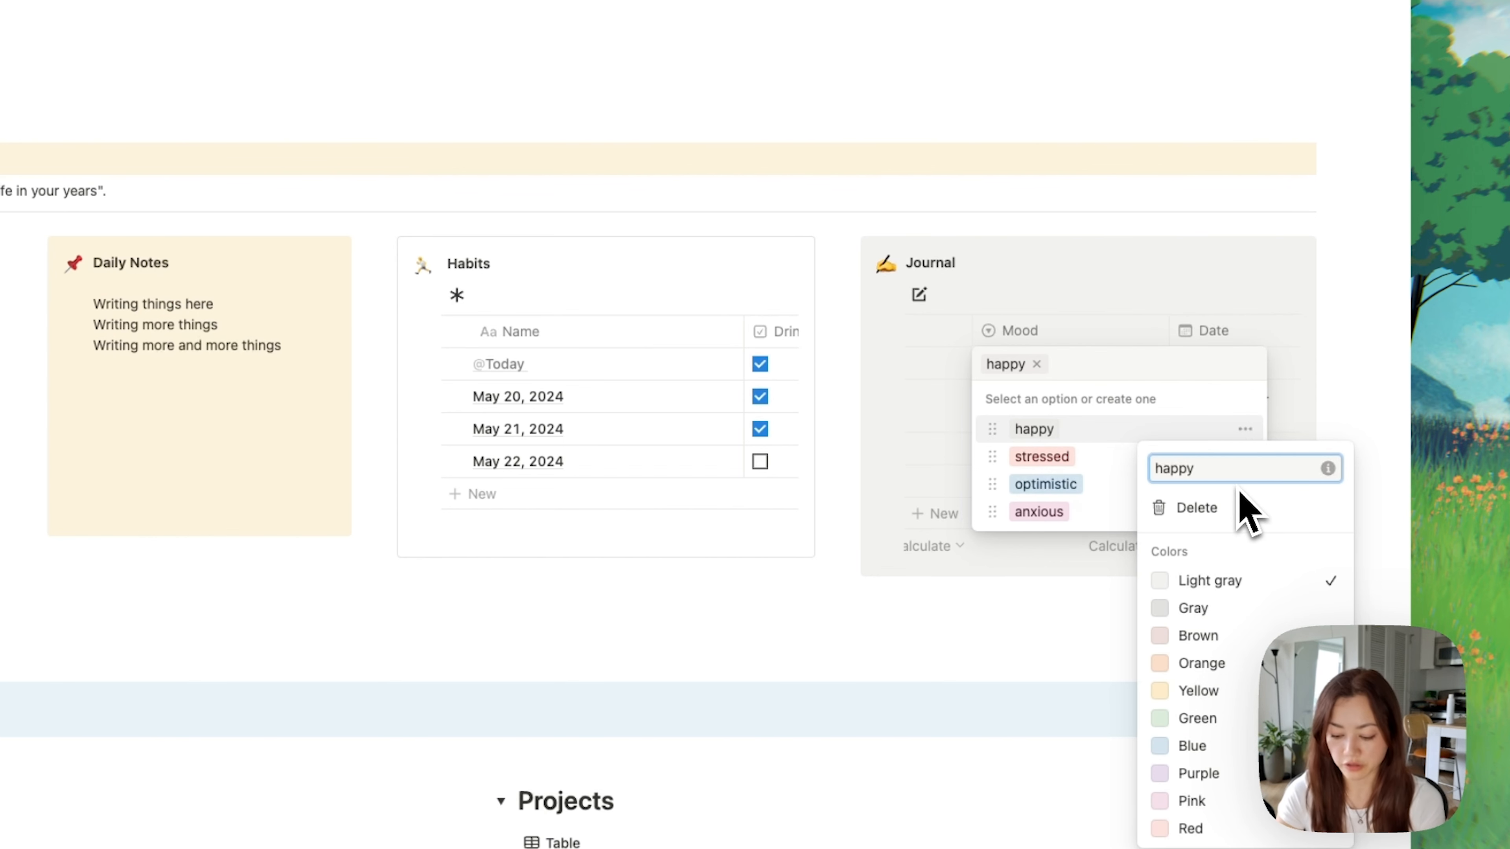
pyautogui.press('ctrl+super+space')
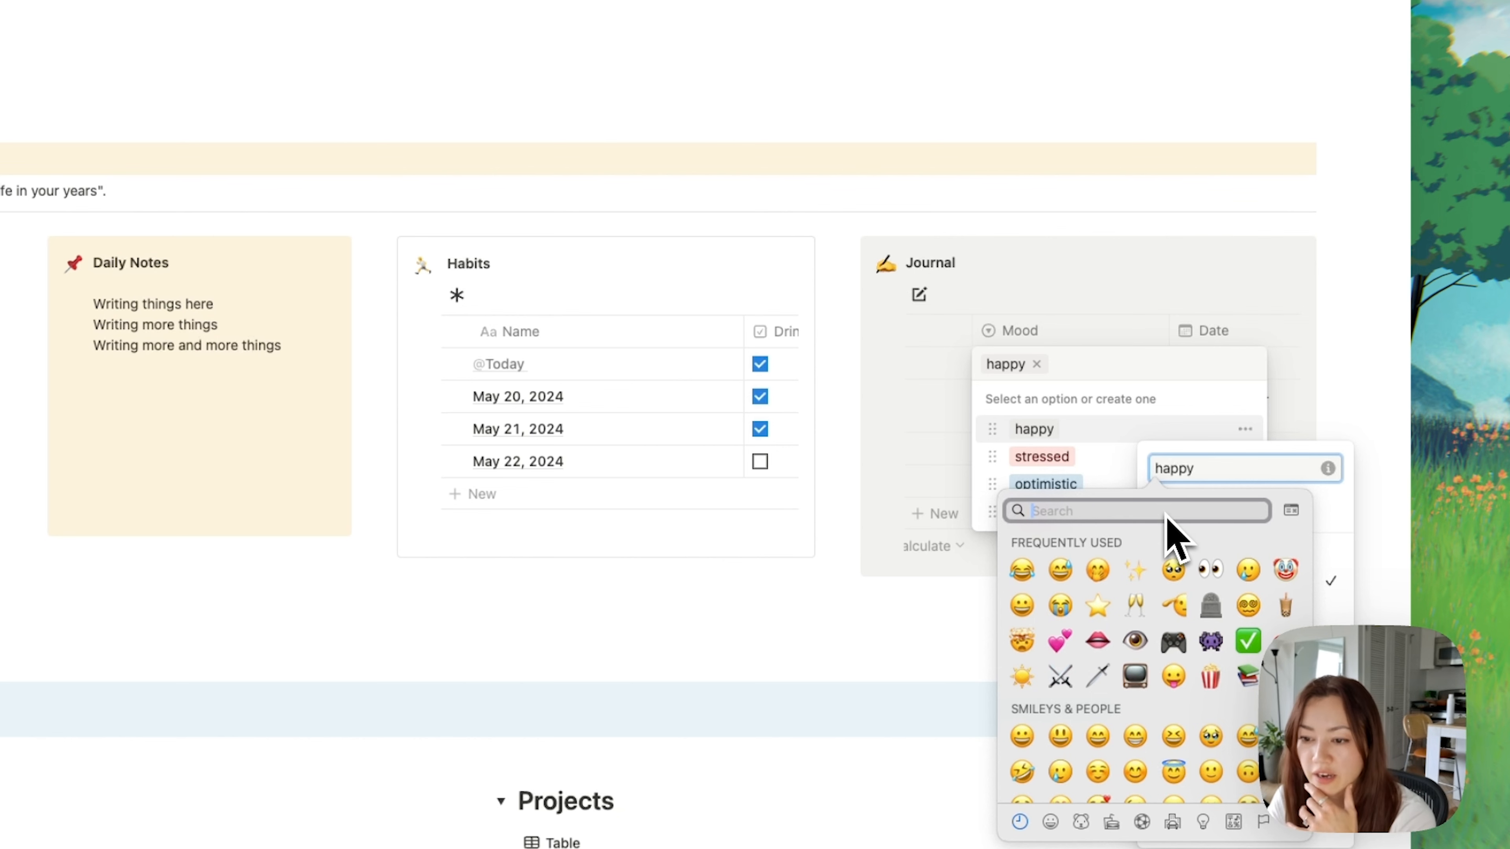
pyautogui.click(1027, 615)
pyautogui.click(1073, 454)
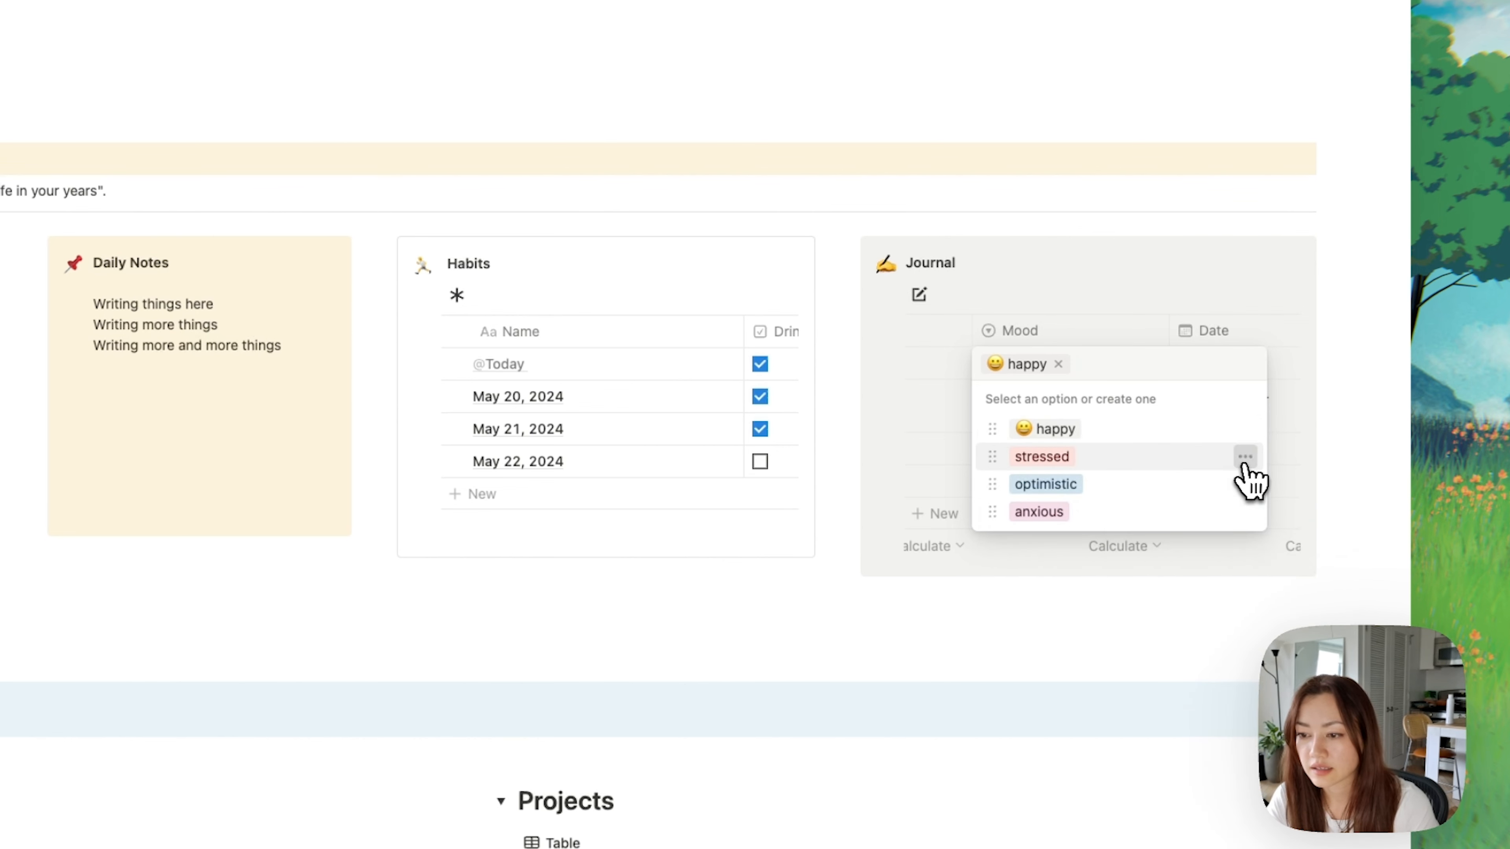
# Step: Prefix the stressed Mood option with the grinning face with sweat emoji
pyautogui.click(1245, 456)
pyautogui.click(1155, 496)
pyautogui.press('ctrl+super+space')
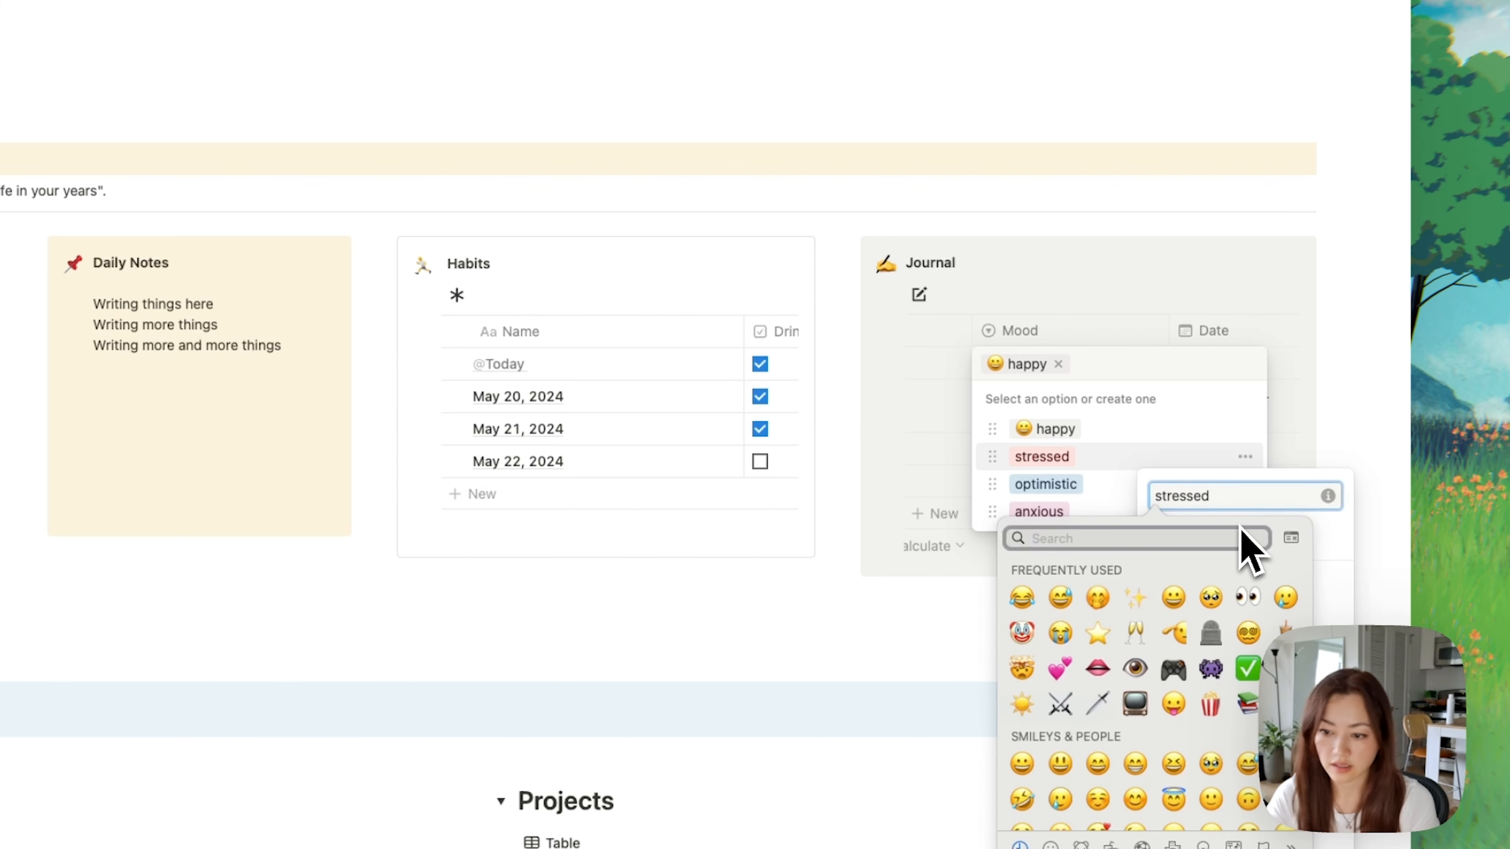
pyautogui.click(1062, 604)
pyautogui.click(1107, 504)
# Step: Prefix the optimistic Mood option with the face with hand over mouth emoji
pyautogui.click(1245, 484)
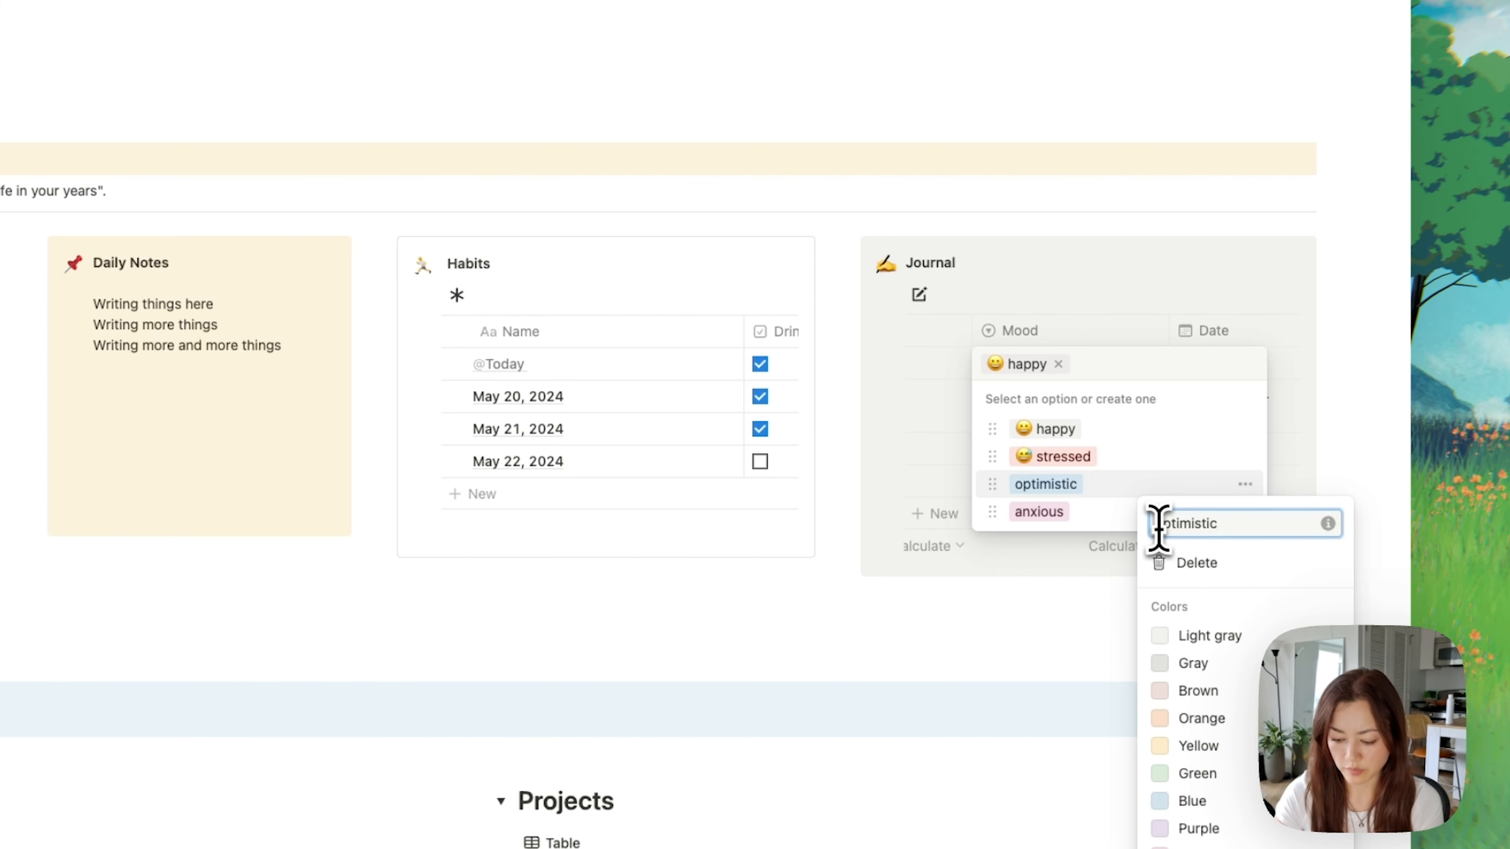
pyautogui.click(1159, 523)
pyautogui.press('ctrl+super+space')
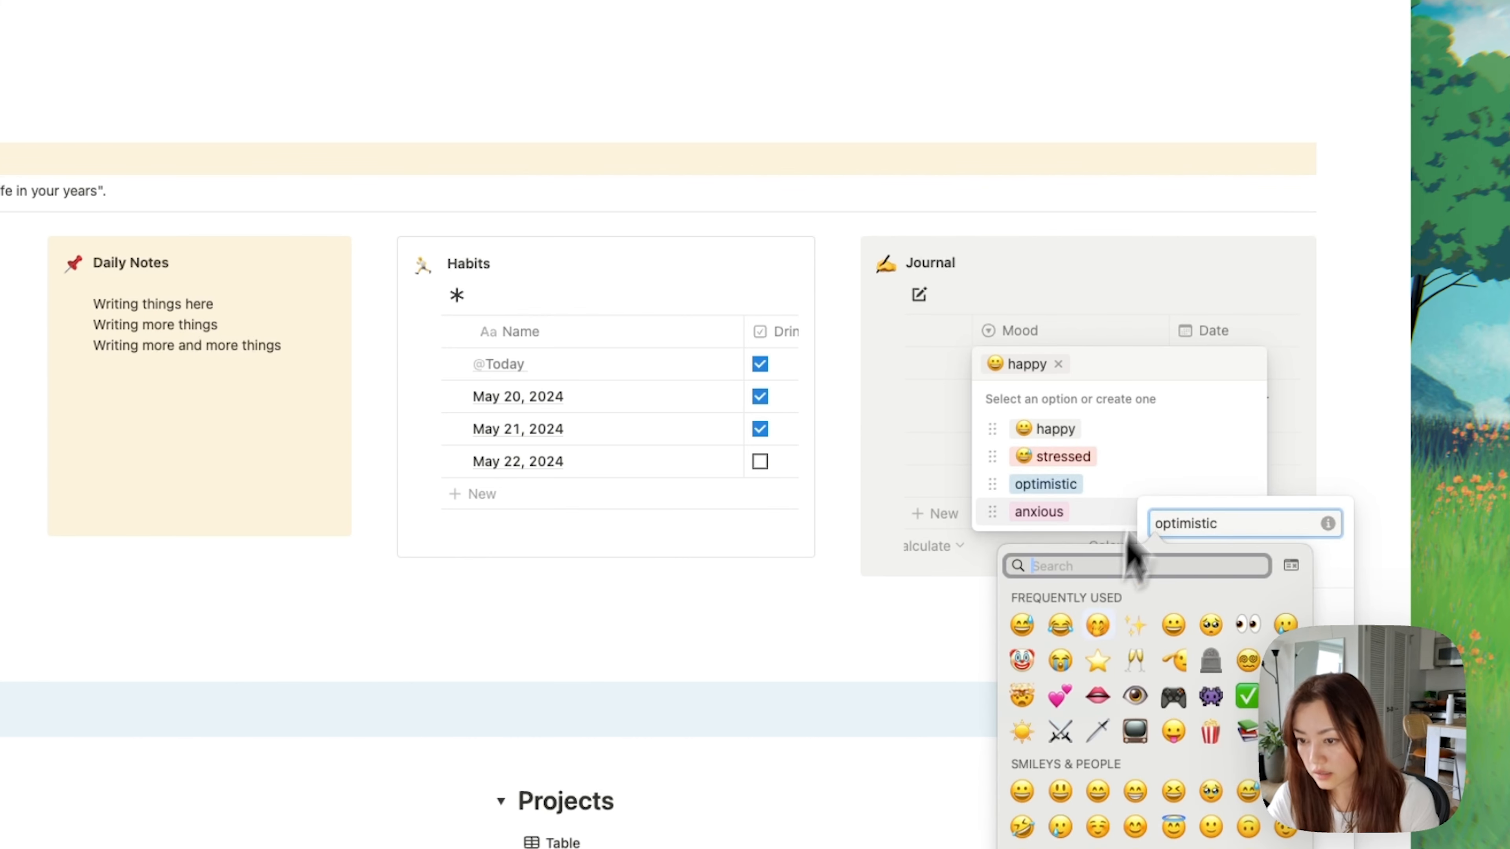
pyautogui.click(1097, 624)
pyautogui.click(1116, 443)
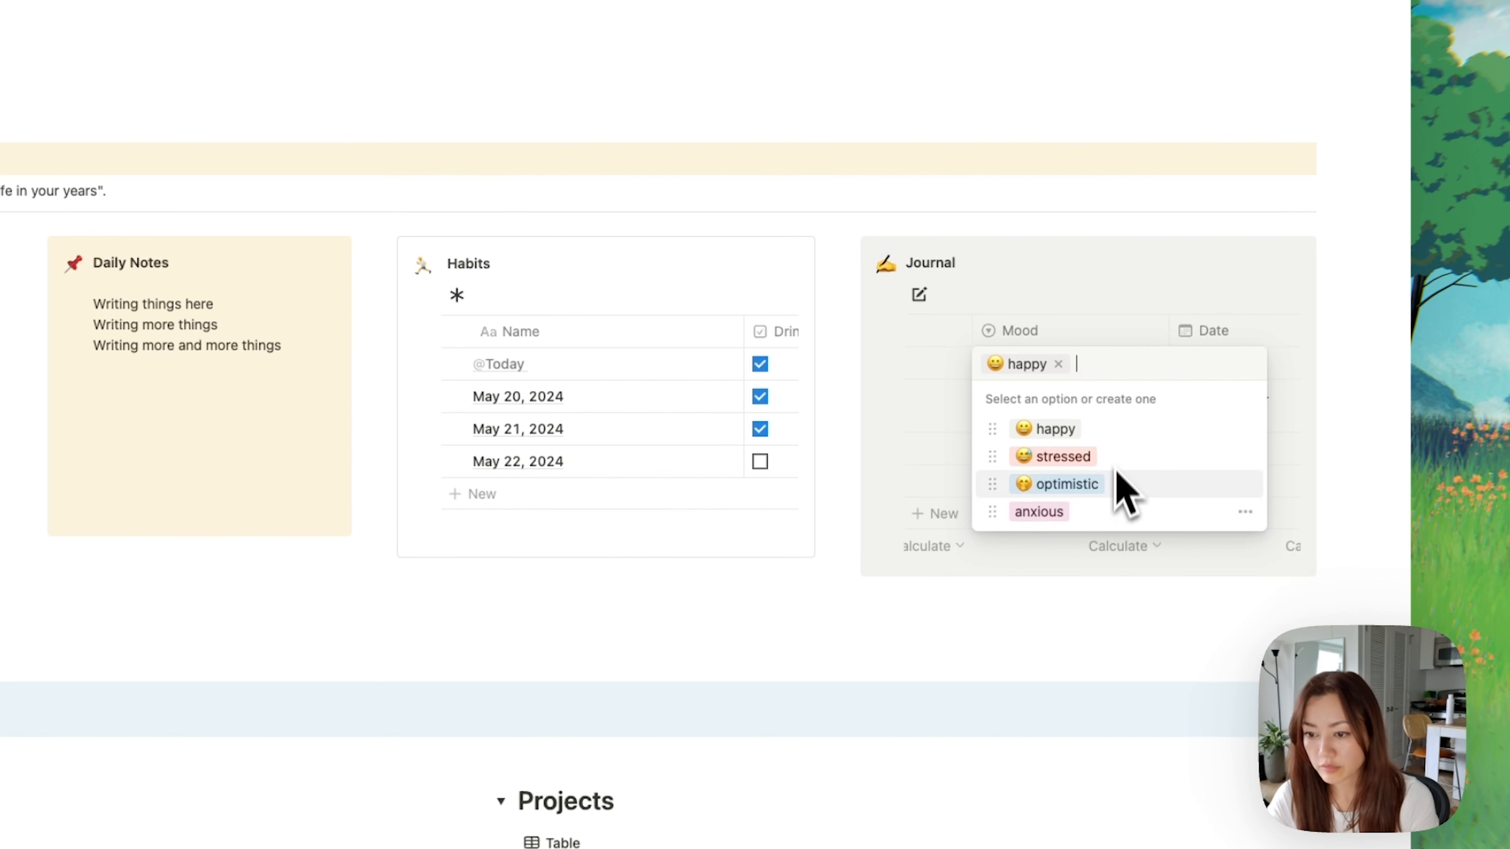
# Step: Prefix the anxious Mood option with the pleading-face emoji and finish editing the Mood options
pyautogui.click(1242, 514)
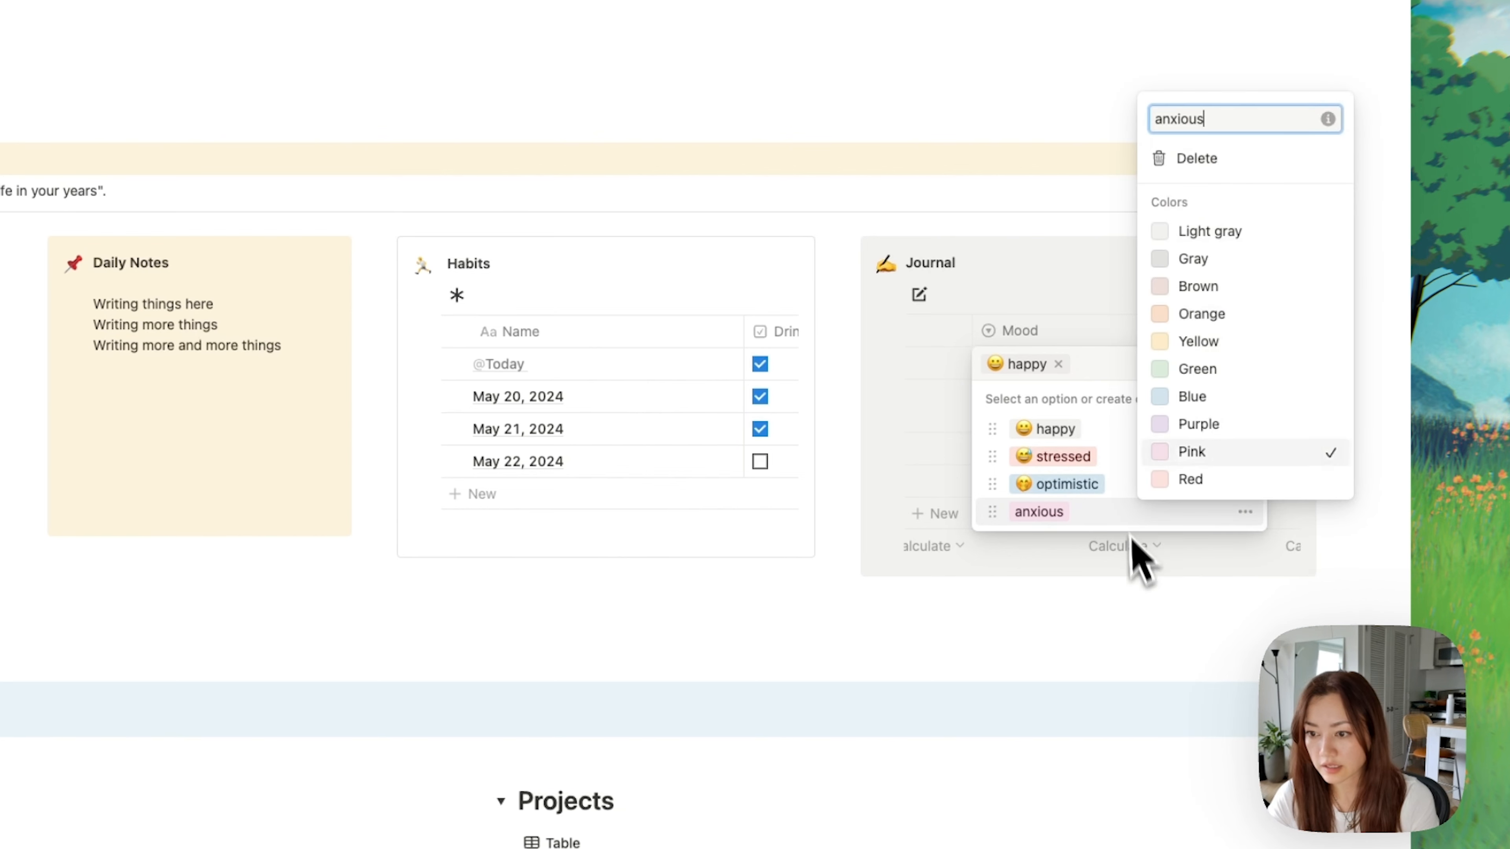
pyautogui.click(1153, 122)
pyautogui.press('ctrl+super+space')
pyautogui.click(1162, 354)
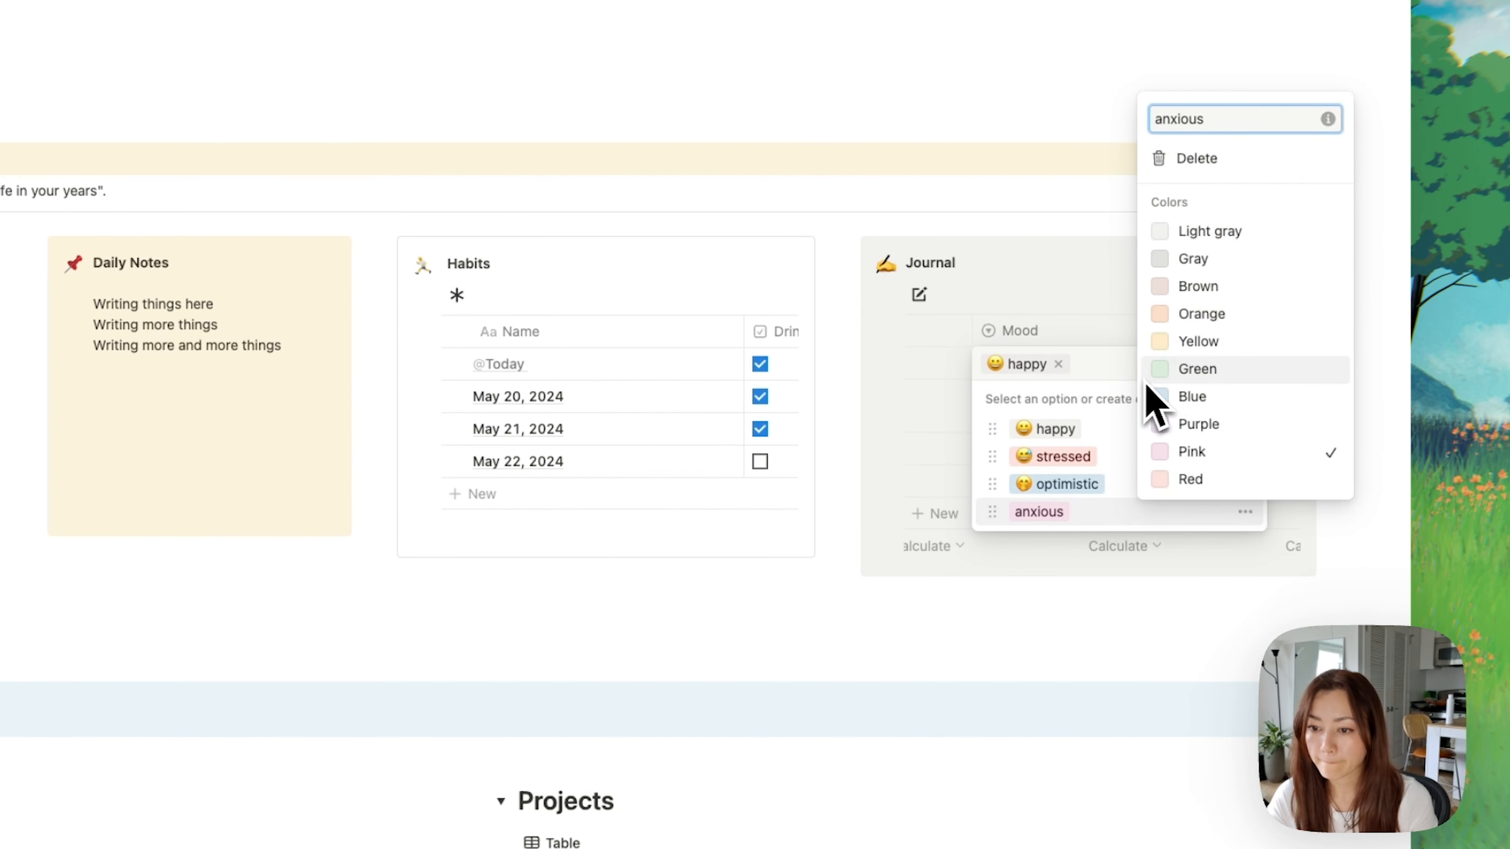
pyautogui.press('Escape')
pyautogui.press('Escape')
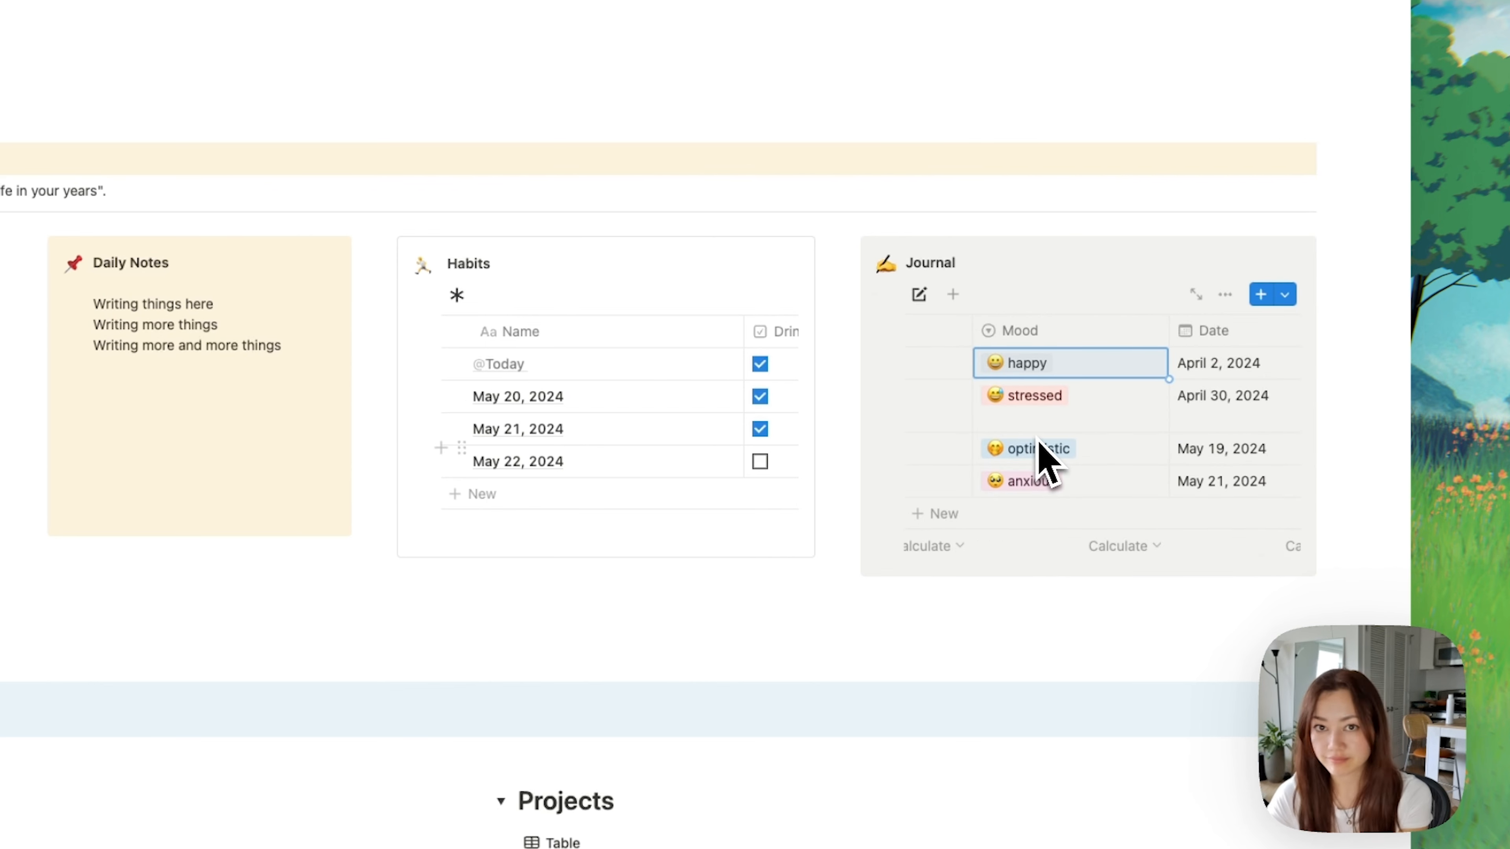
# Step: Add a red circle emoji in front of the P1 option of the Tasks table's Priority property
pyautogui.hscroll(-4, 1055, 440)
pyautogui.scroll(-7, 1058, 443)
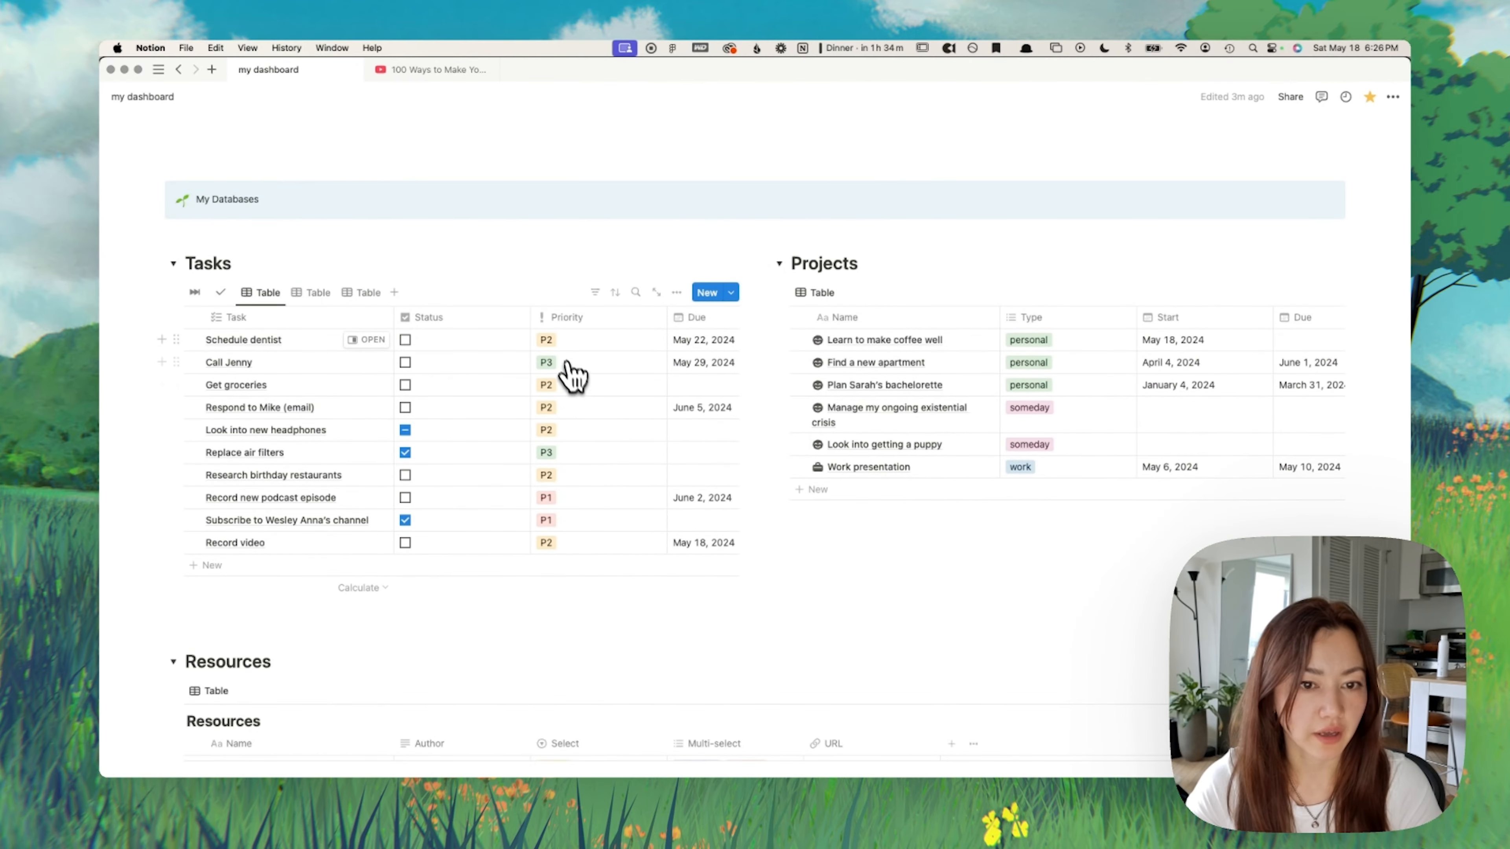
pyautogui.click(574, 342)
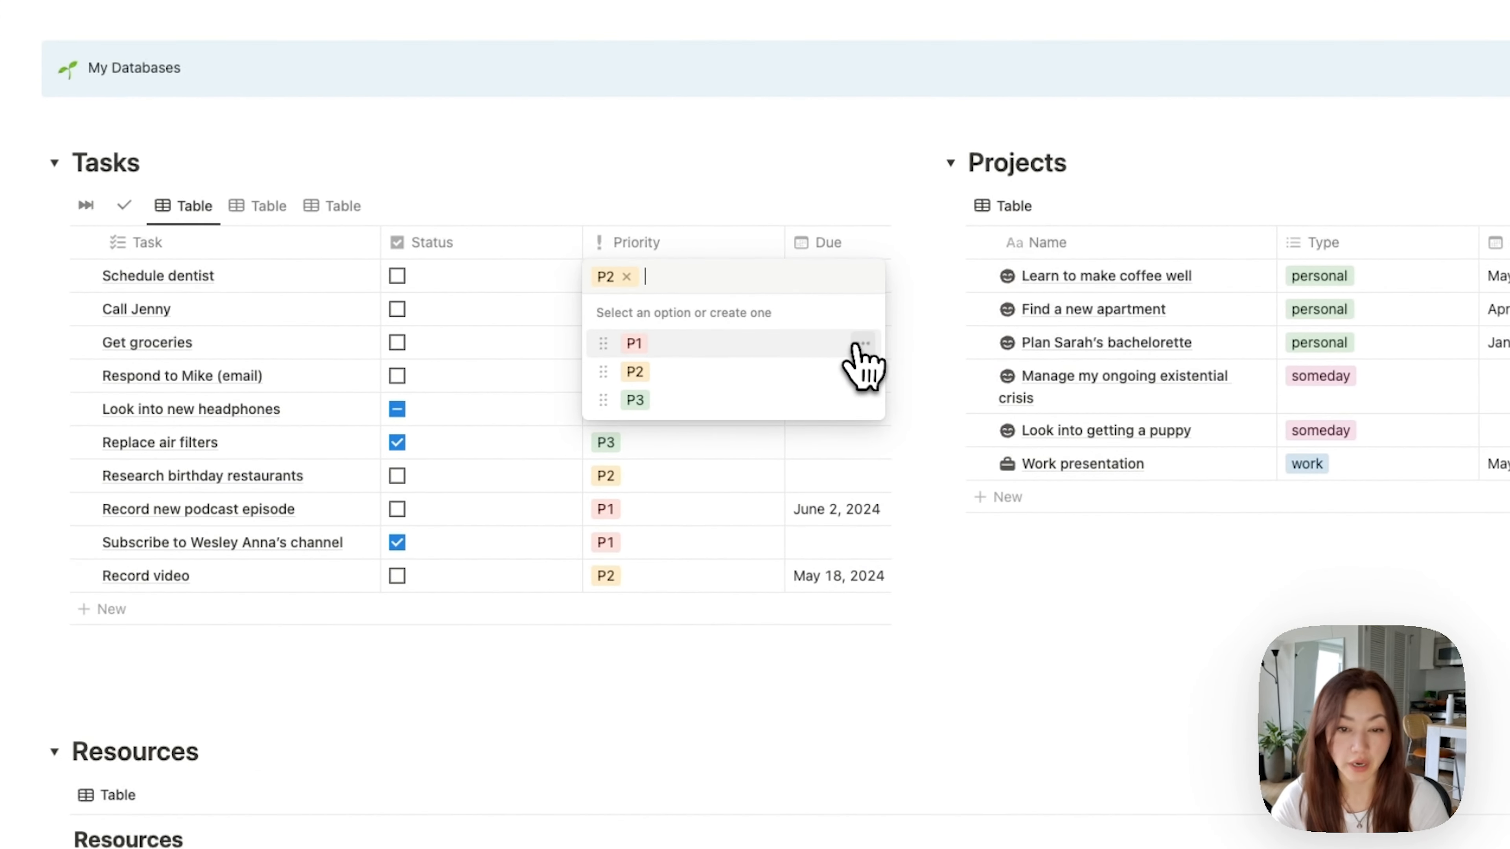
pyautogui.click(863, 343)
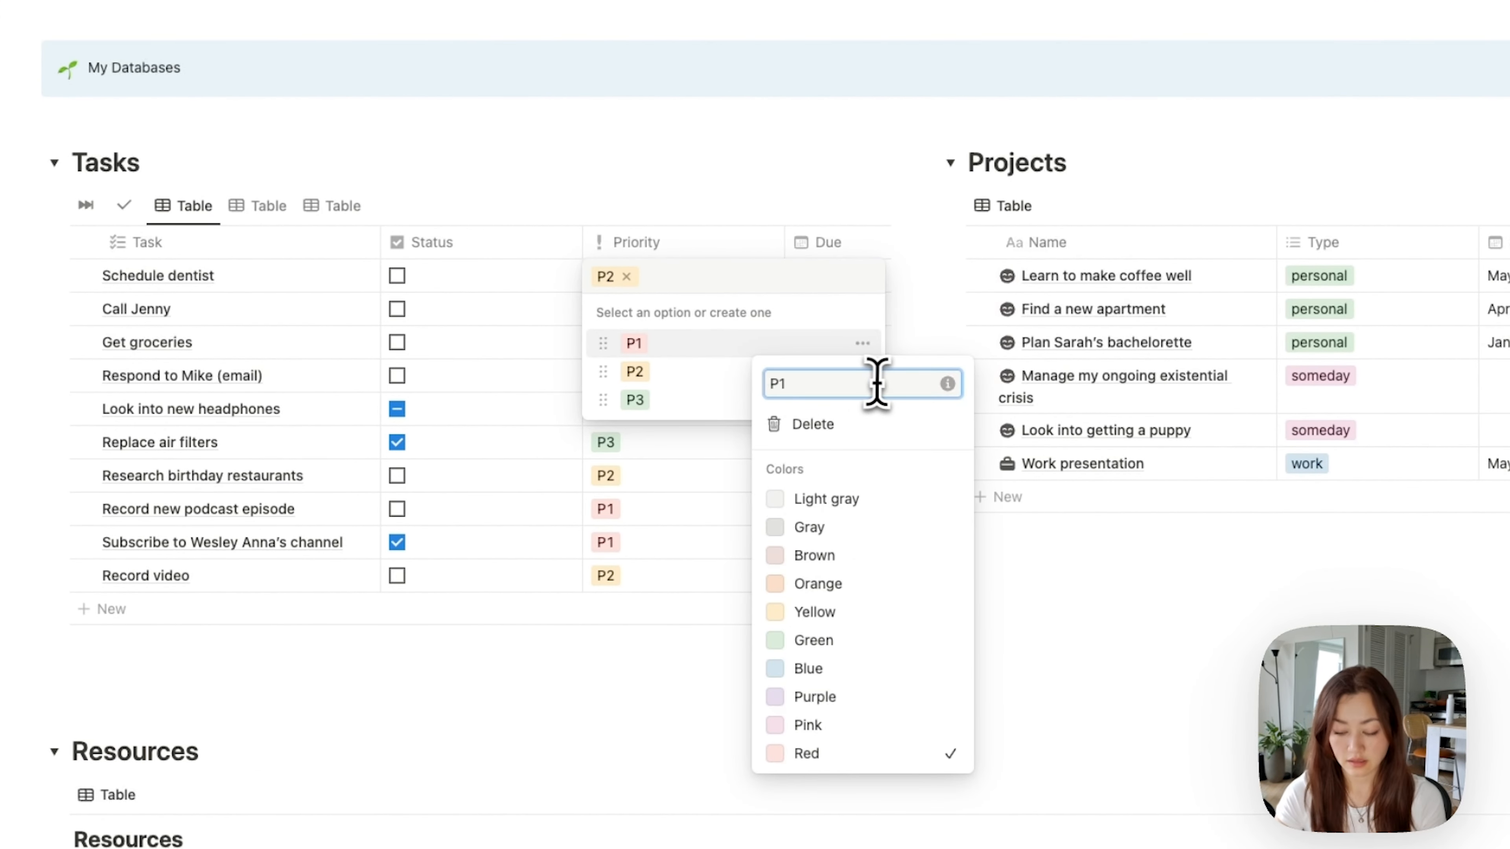
pyautogui.press('ctrl+super+space')
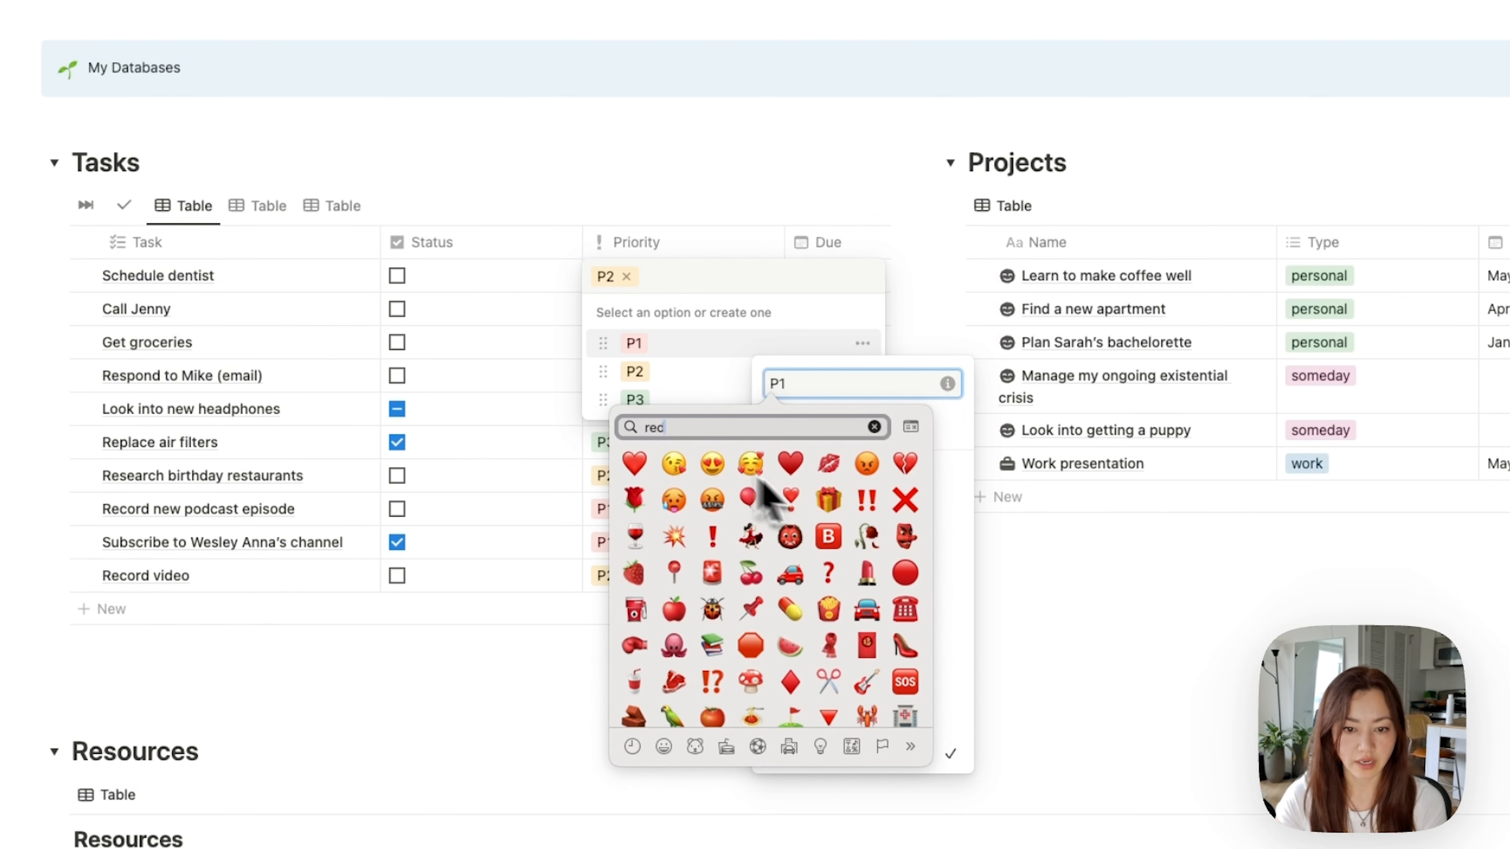
pyautogui.click(909, 578)
pyautogui.click(749, 341)
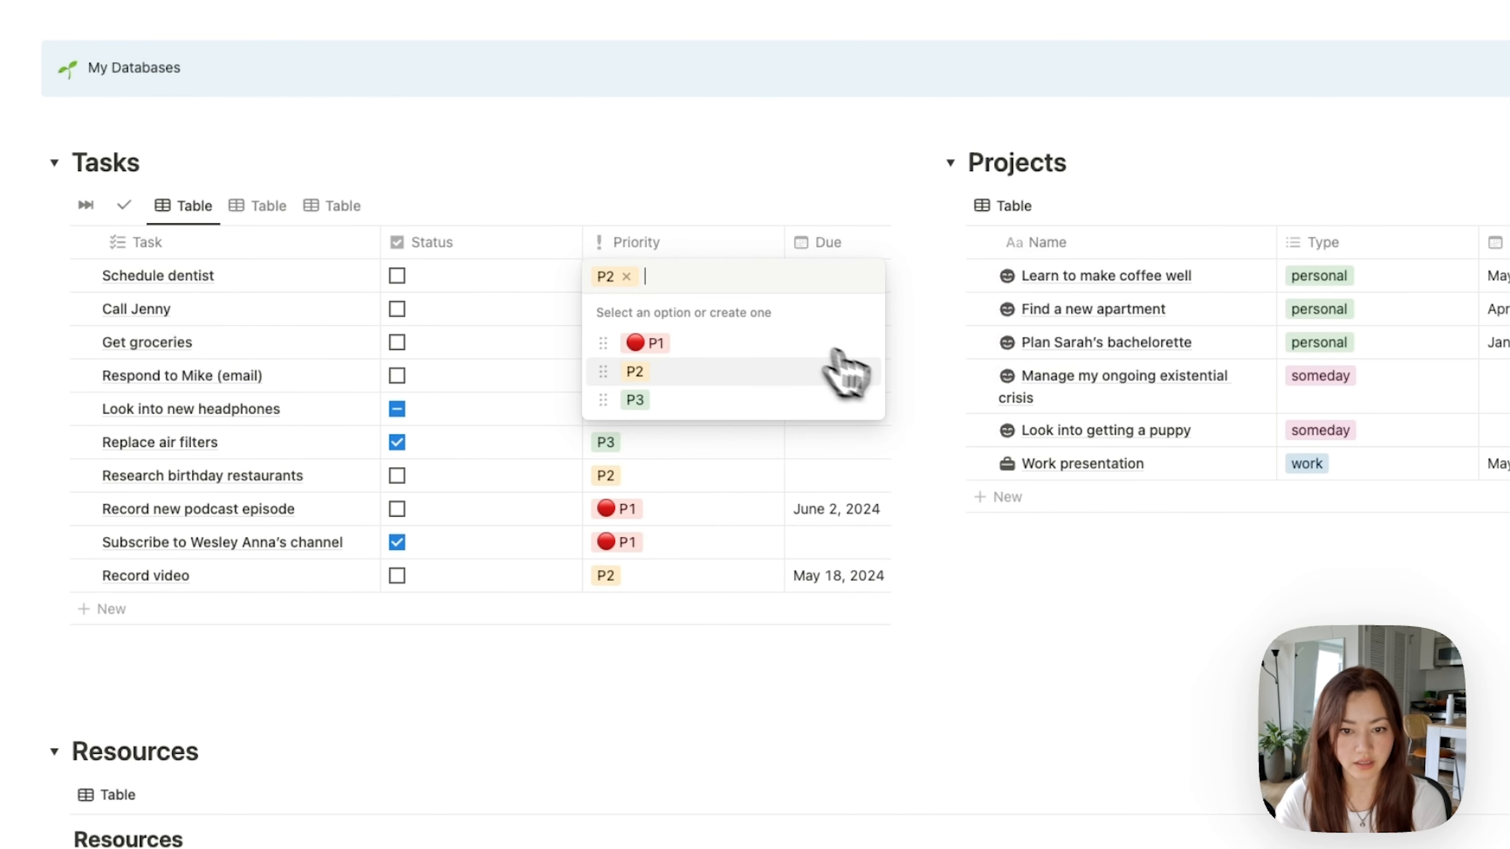
# Step: Prefix the P2 priority option with a yellow circle emoji
pyautogui.click(863, 371)
pyautogui.press('ctrl+super+space')
pyautogui.write('yell')
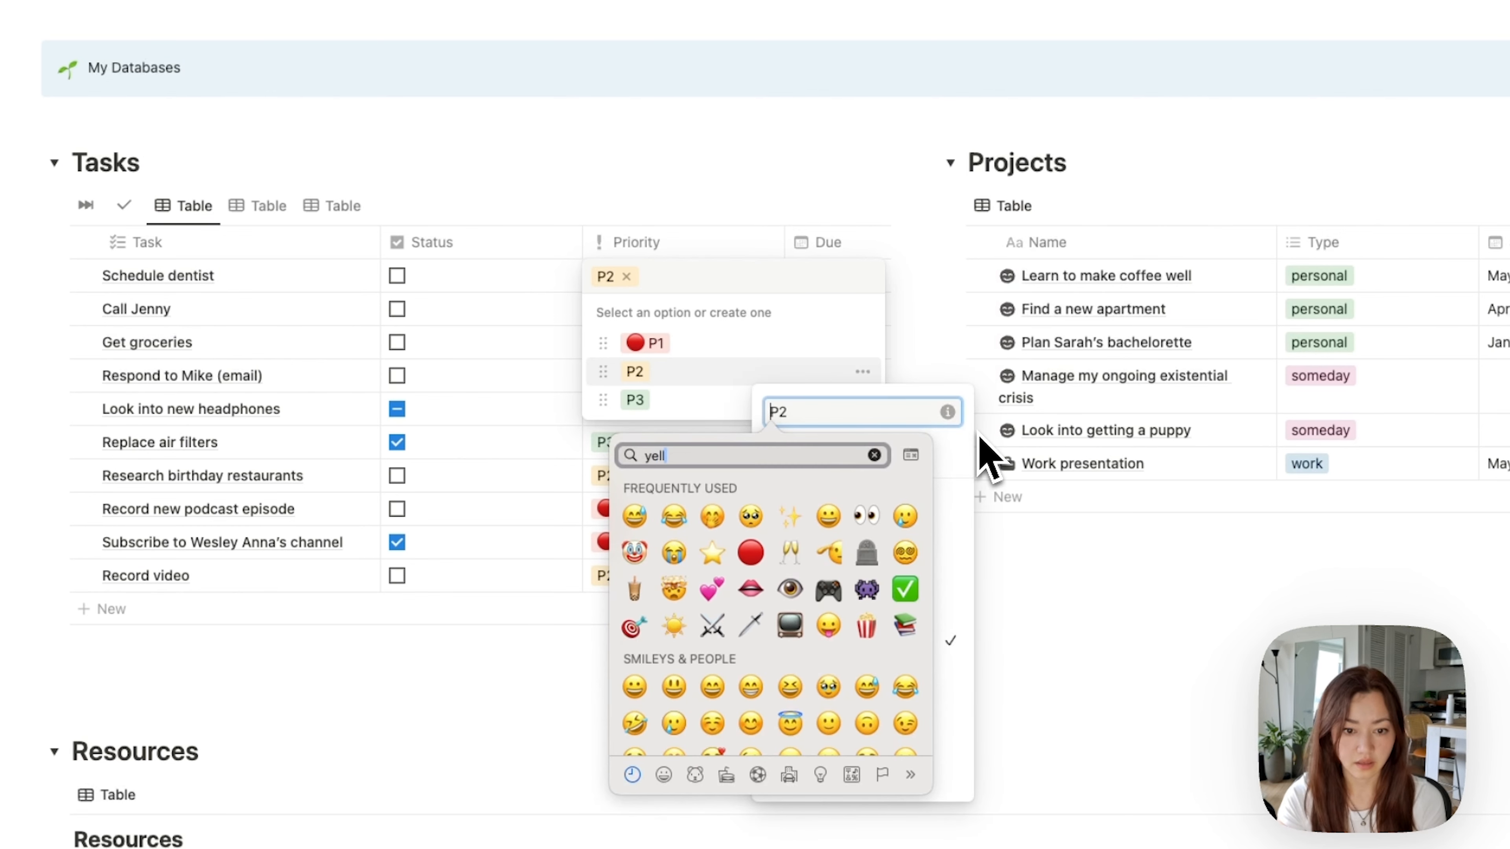
pyautogui.write('ow')
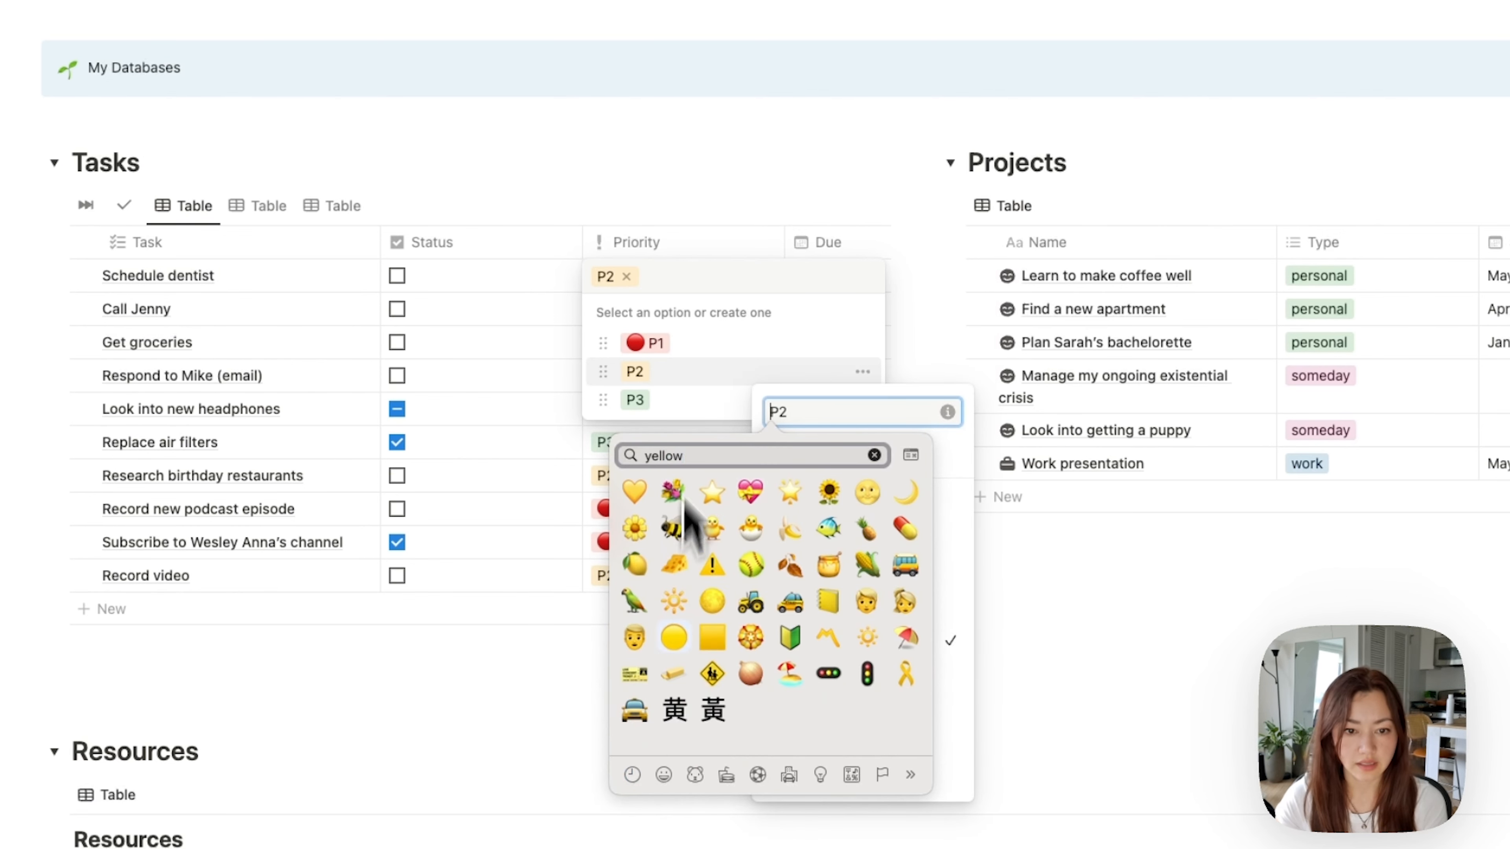
pyautogui.click(674, 638)
pyautogui.click(687, 392)
# Step: Prefix the P3 priority option with a green circle emoji and finish editing the Priority options
pyautogui.click(864, 402)
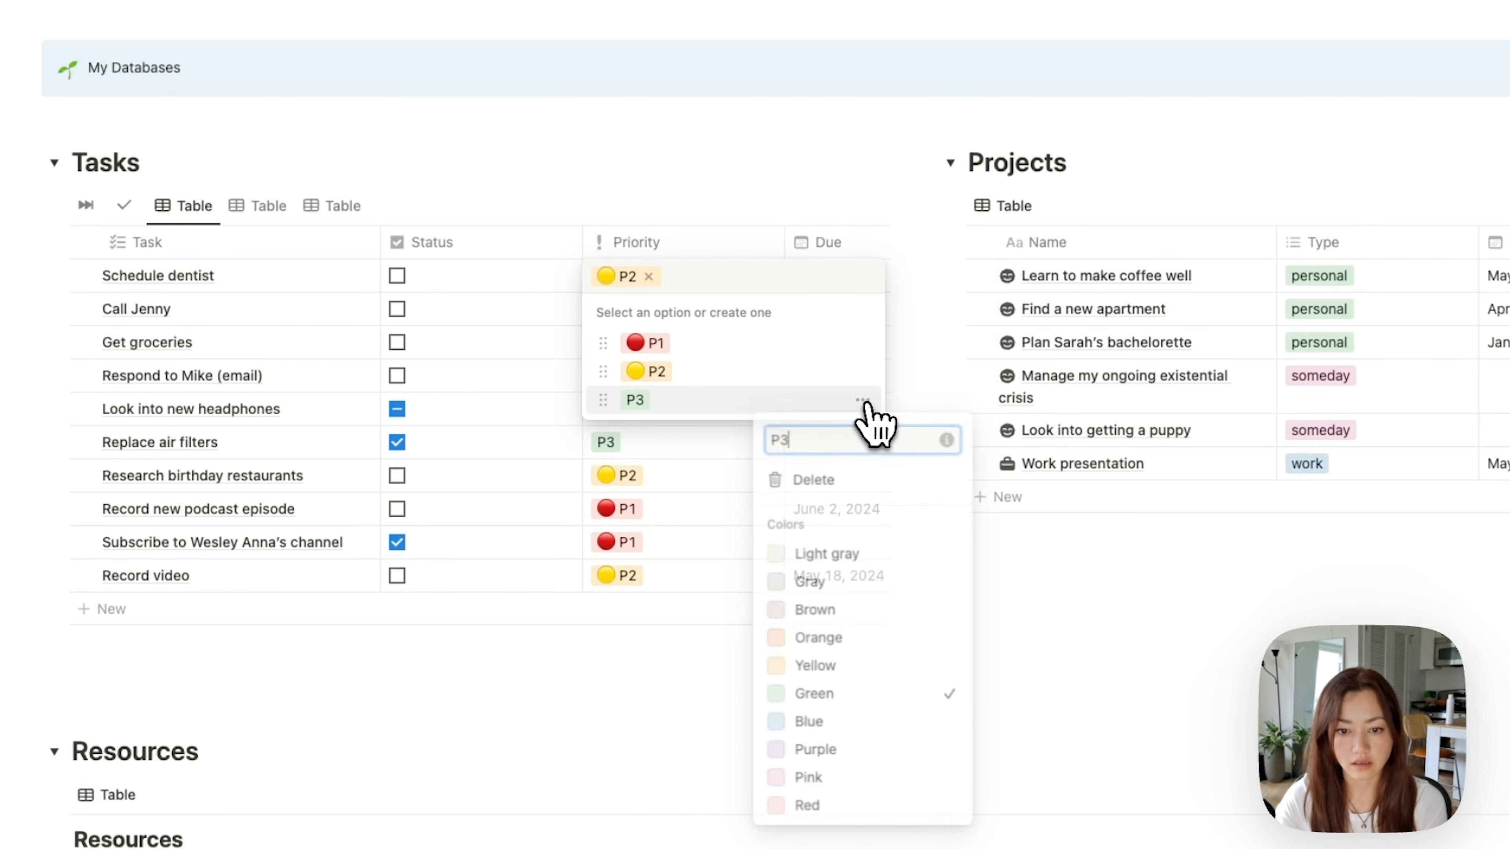
pyautogui.click(771, 438)
pyautogui.press('ctrl+super+space')
pyautogui.write('green')
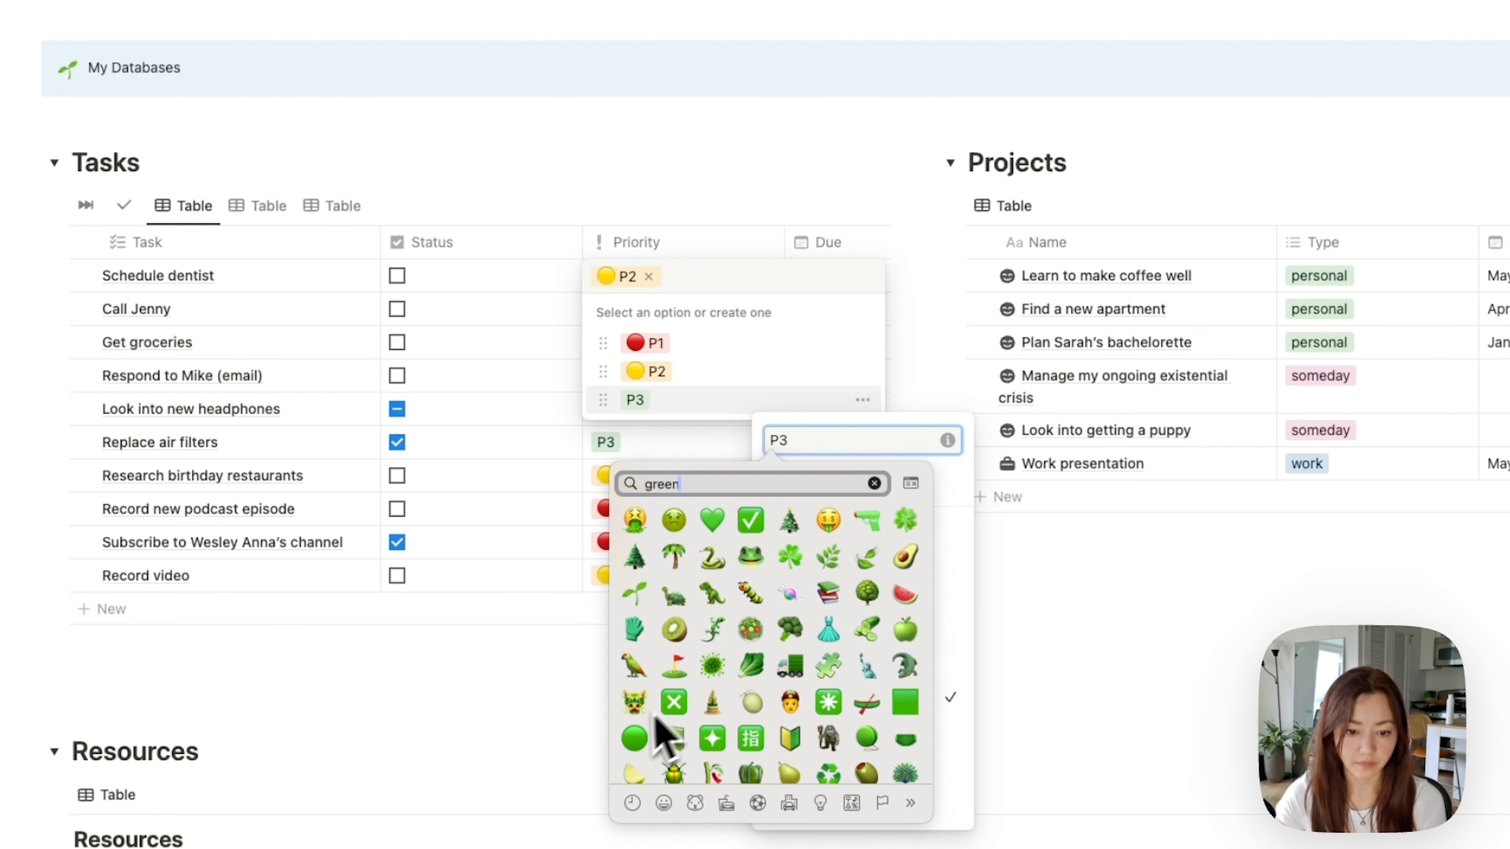
pyautogui.click(634, 738)
pyautogui.press('Escape')
pyautogui.press('Escape')
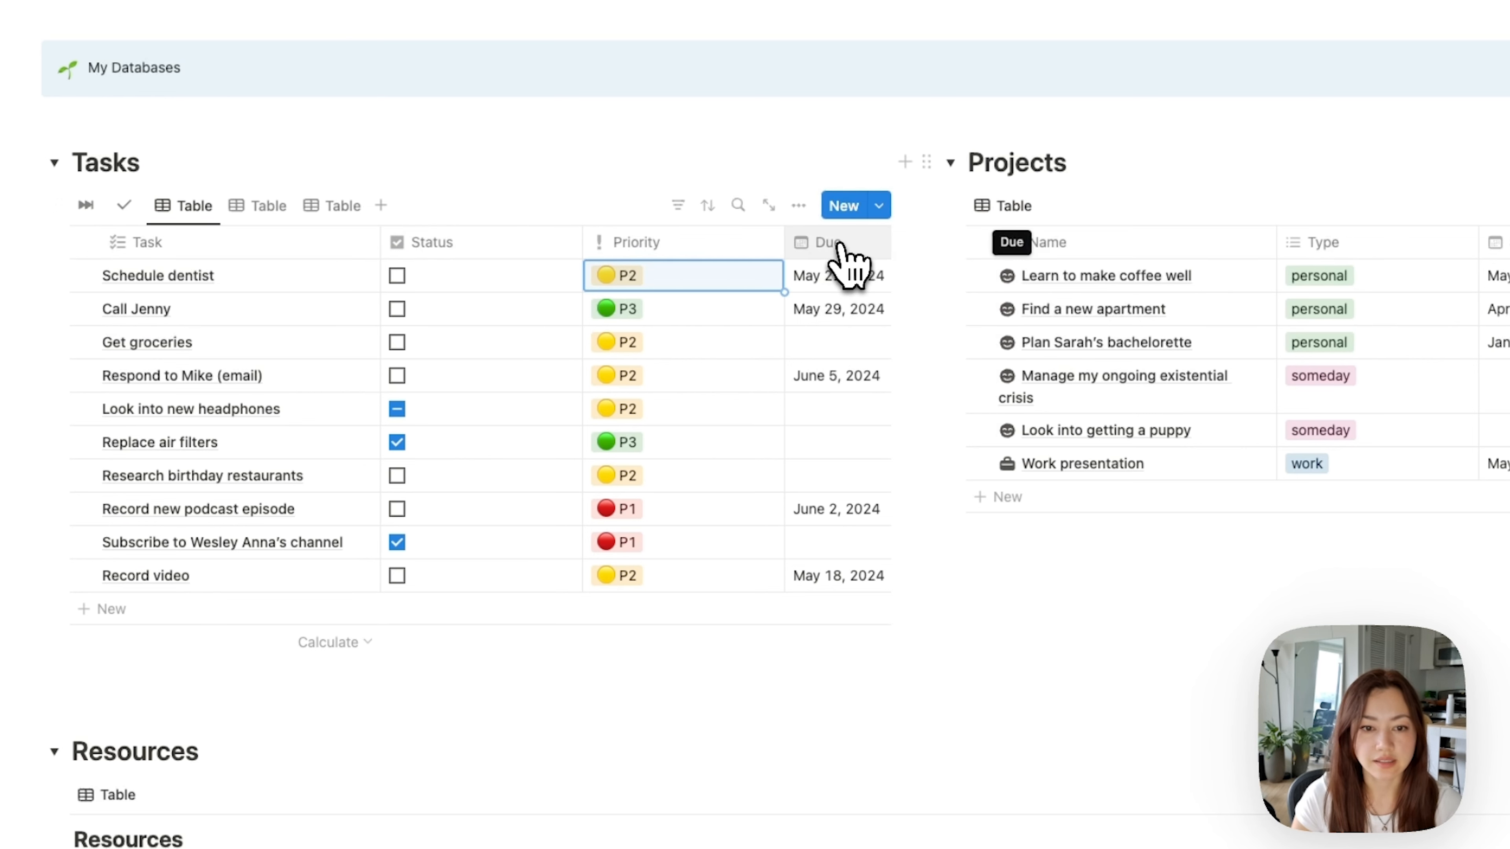
# Step: Add a new property of type Button to the Tasks database
pyautogui.hscroll(10, 842, 263)
pyautogui.click(842, 256)
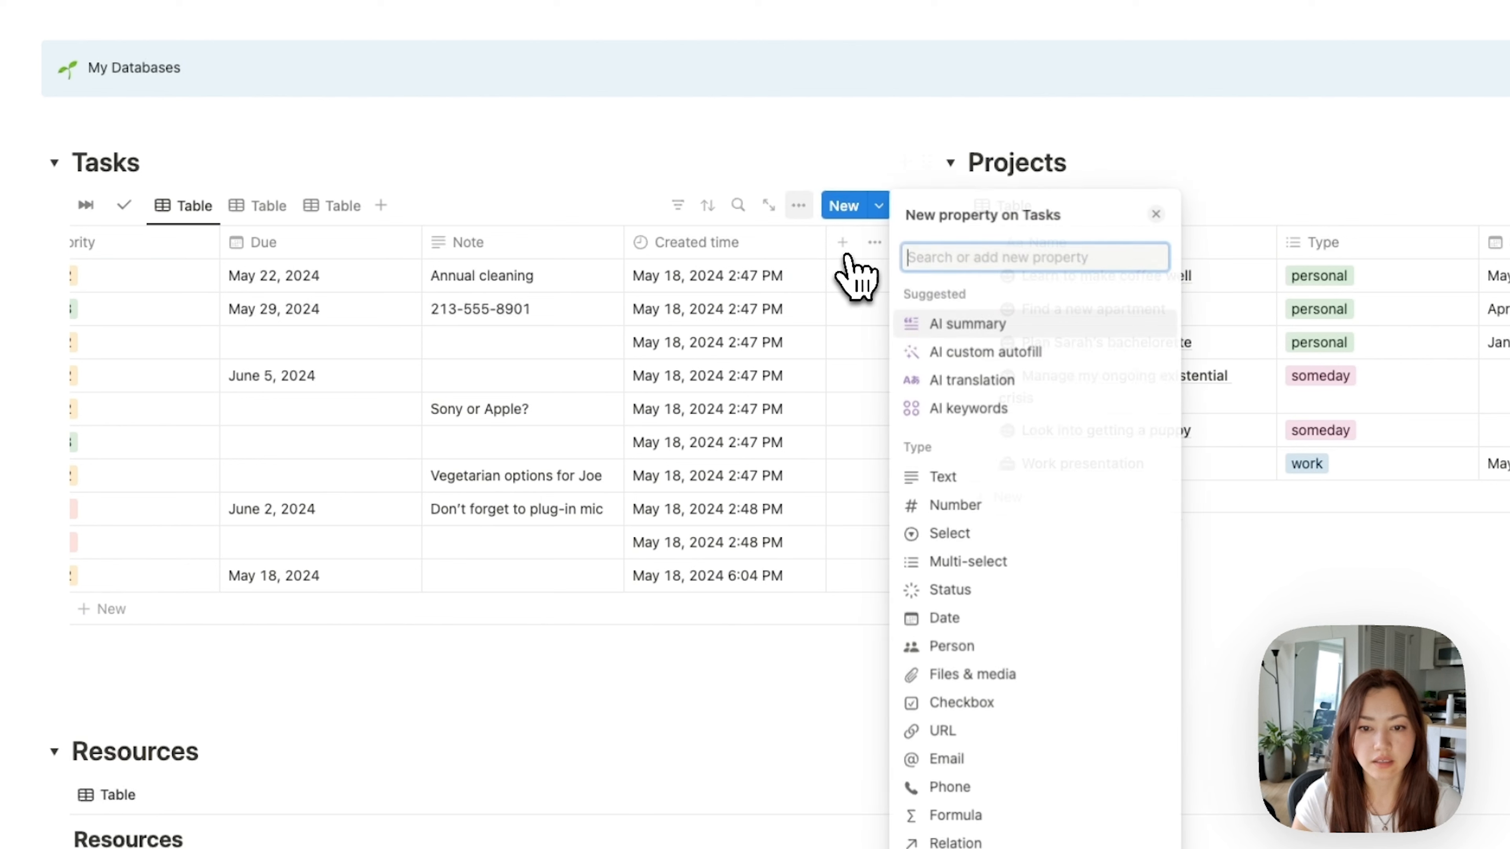
pyautogui.scroll(-3, 1103, 546)
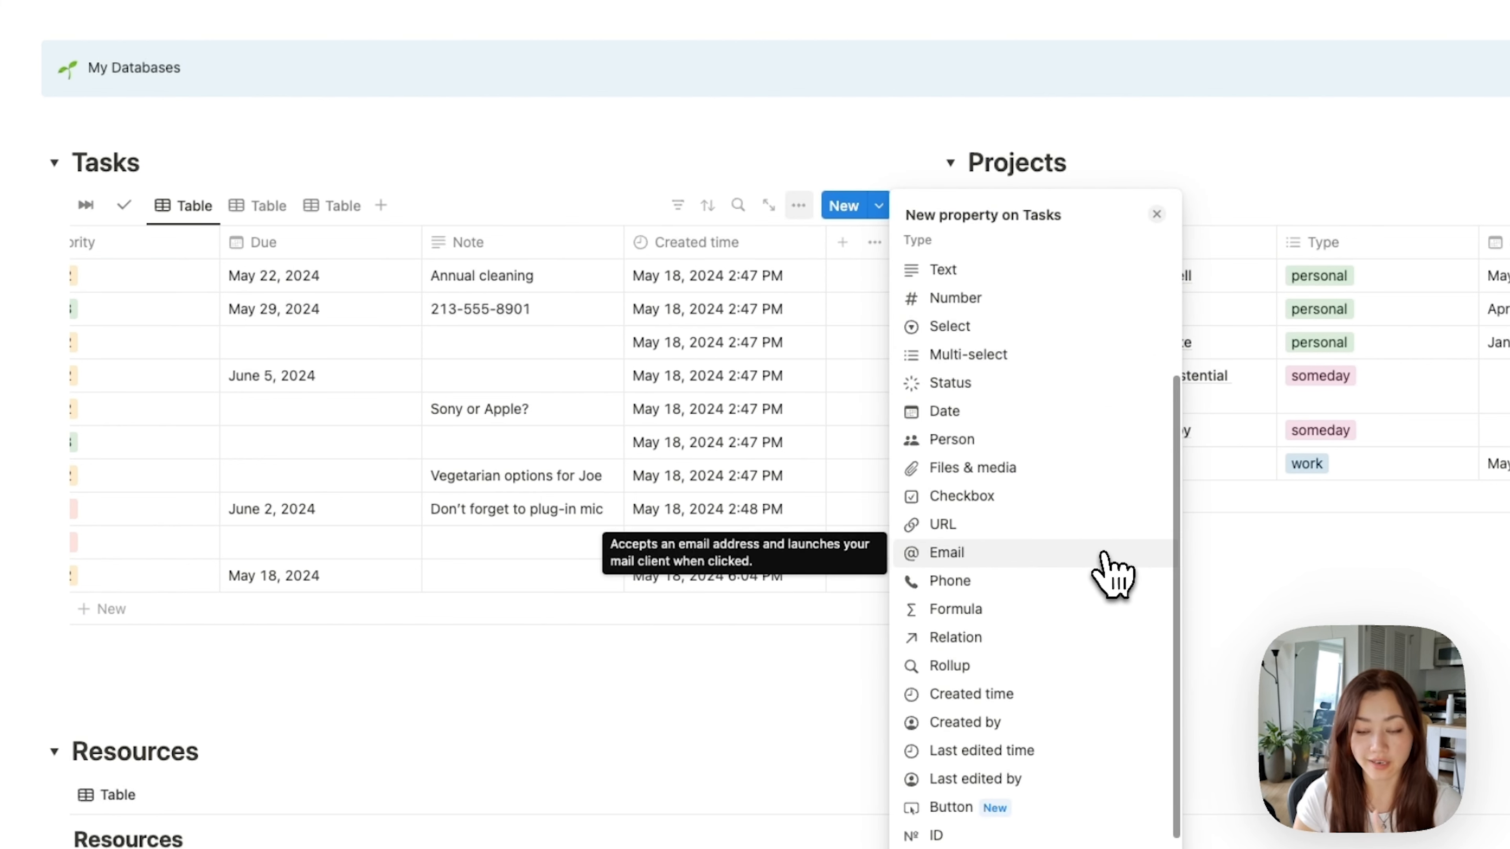
pyautogui.scroll(-2, 1106, 562)
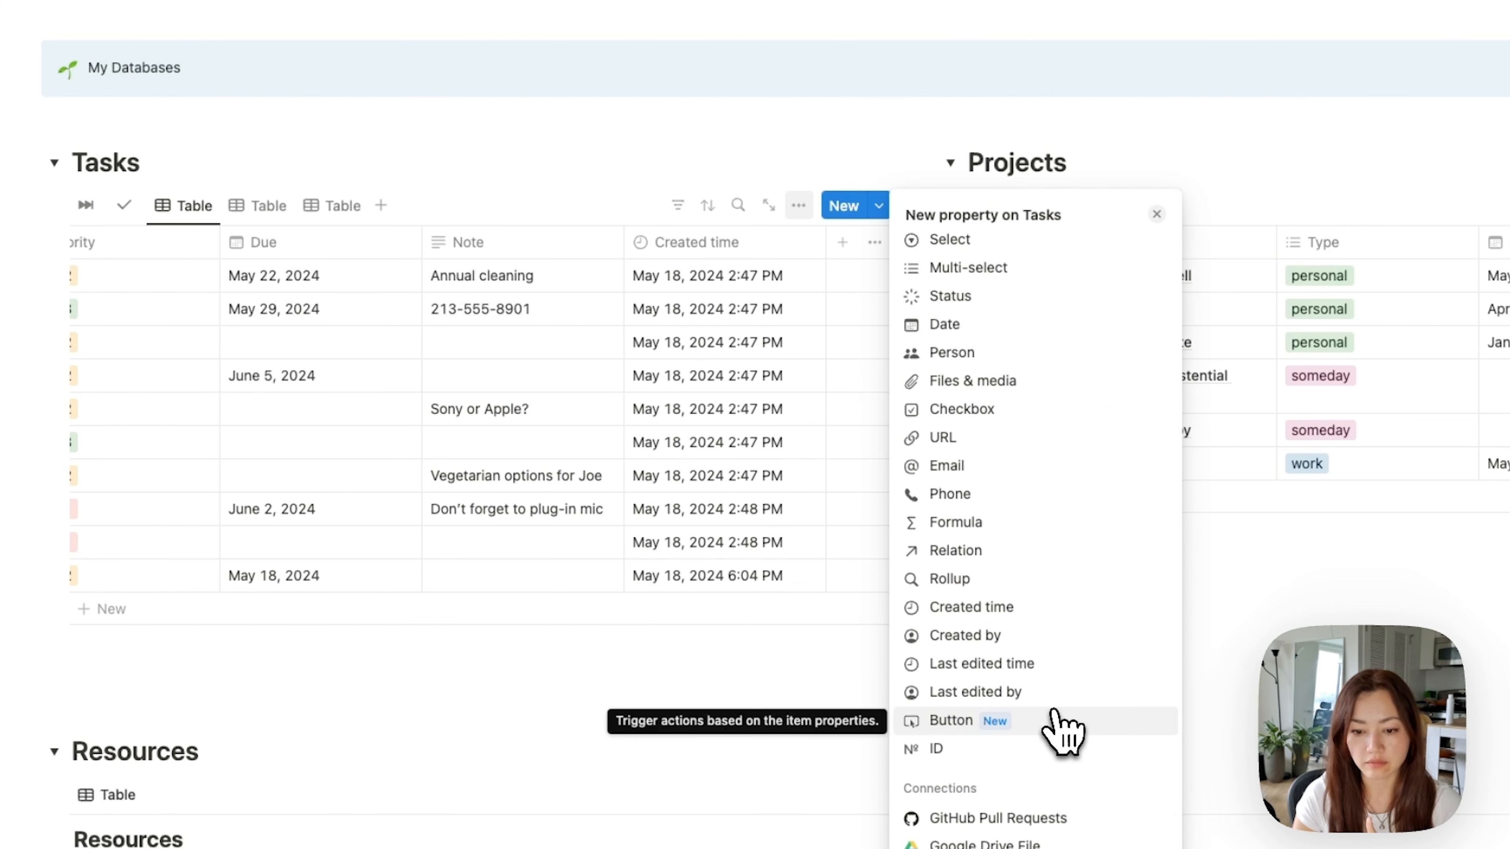
pyautogui.click(1056, 721)
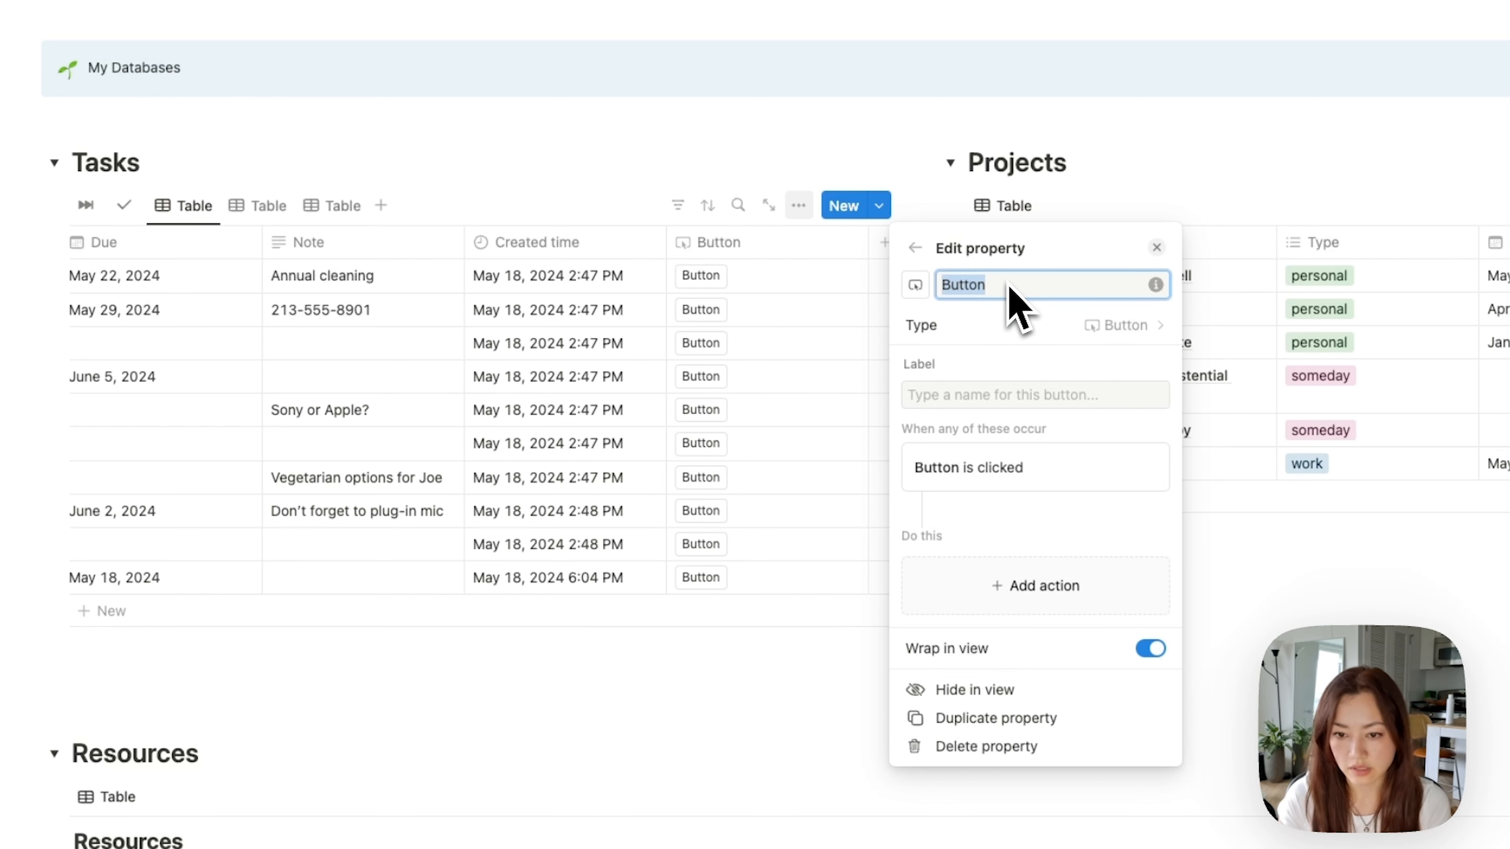
# Step: Label the new Tasks button "✅Done!", with the check mark emoji before the text
pyautogui.click(1079, 396)
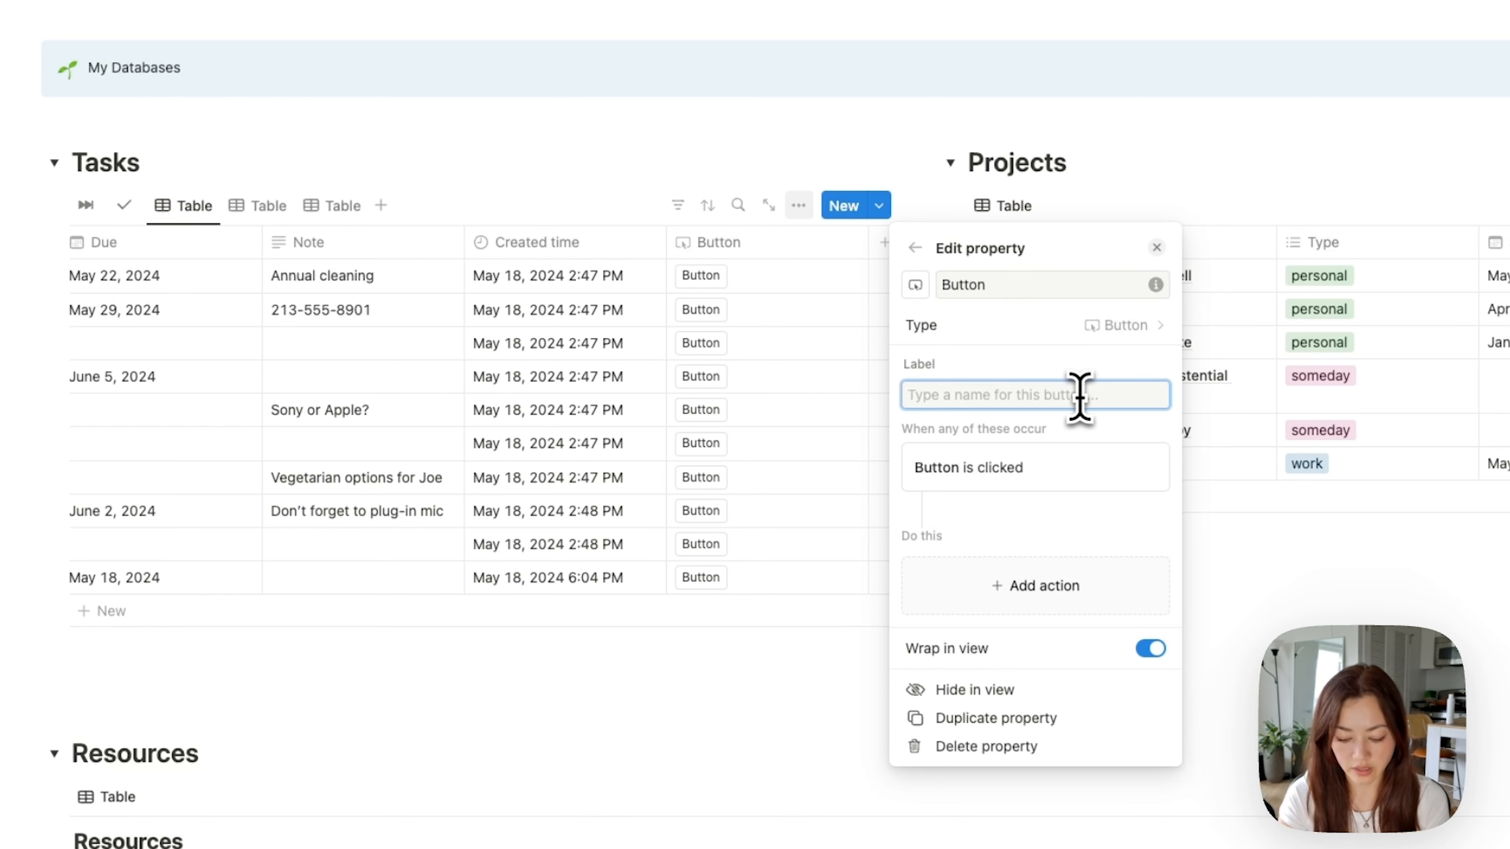
pyautogui.write('Done!')
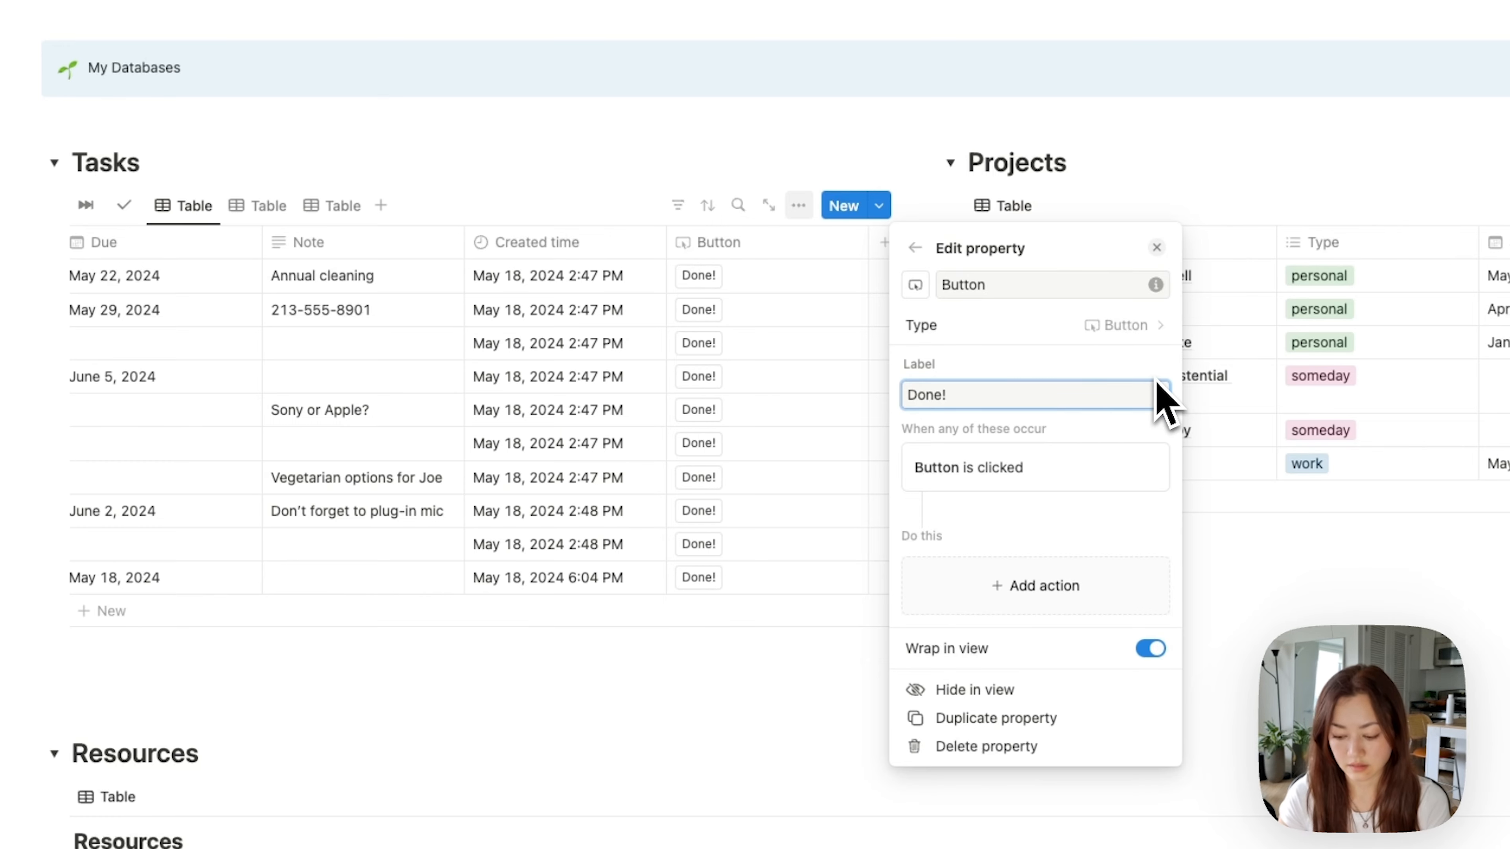
pyautogui.press('ctrl+super+space')
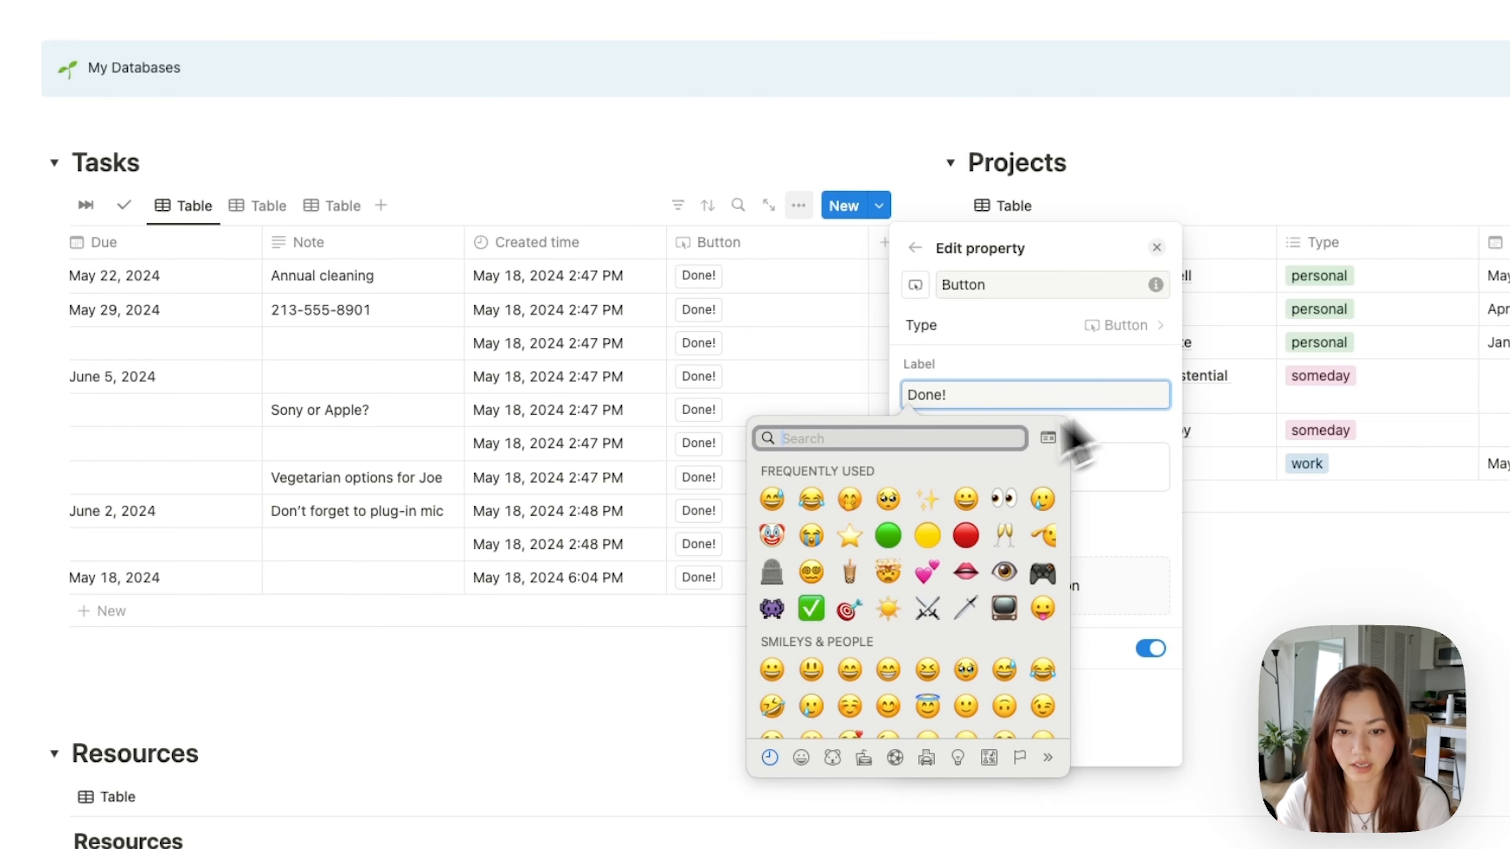
pyautogui.click(810, 612)
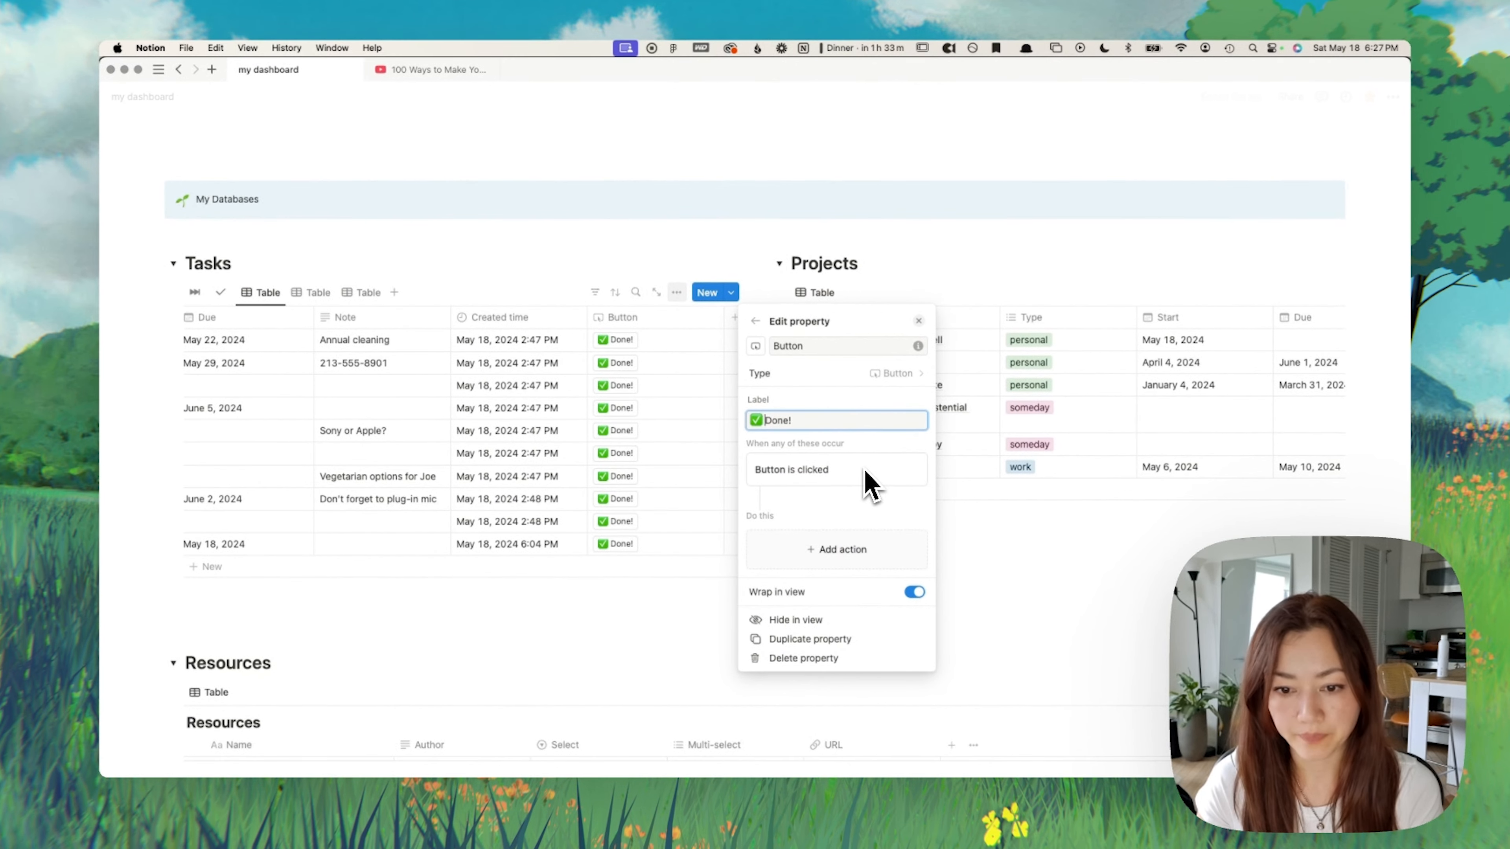
# Step: Give the Done! button an action that sets the task's Status to Done
pyautogui.click(844, 548)
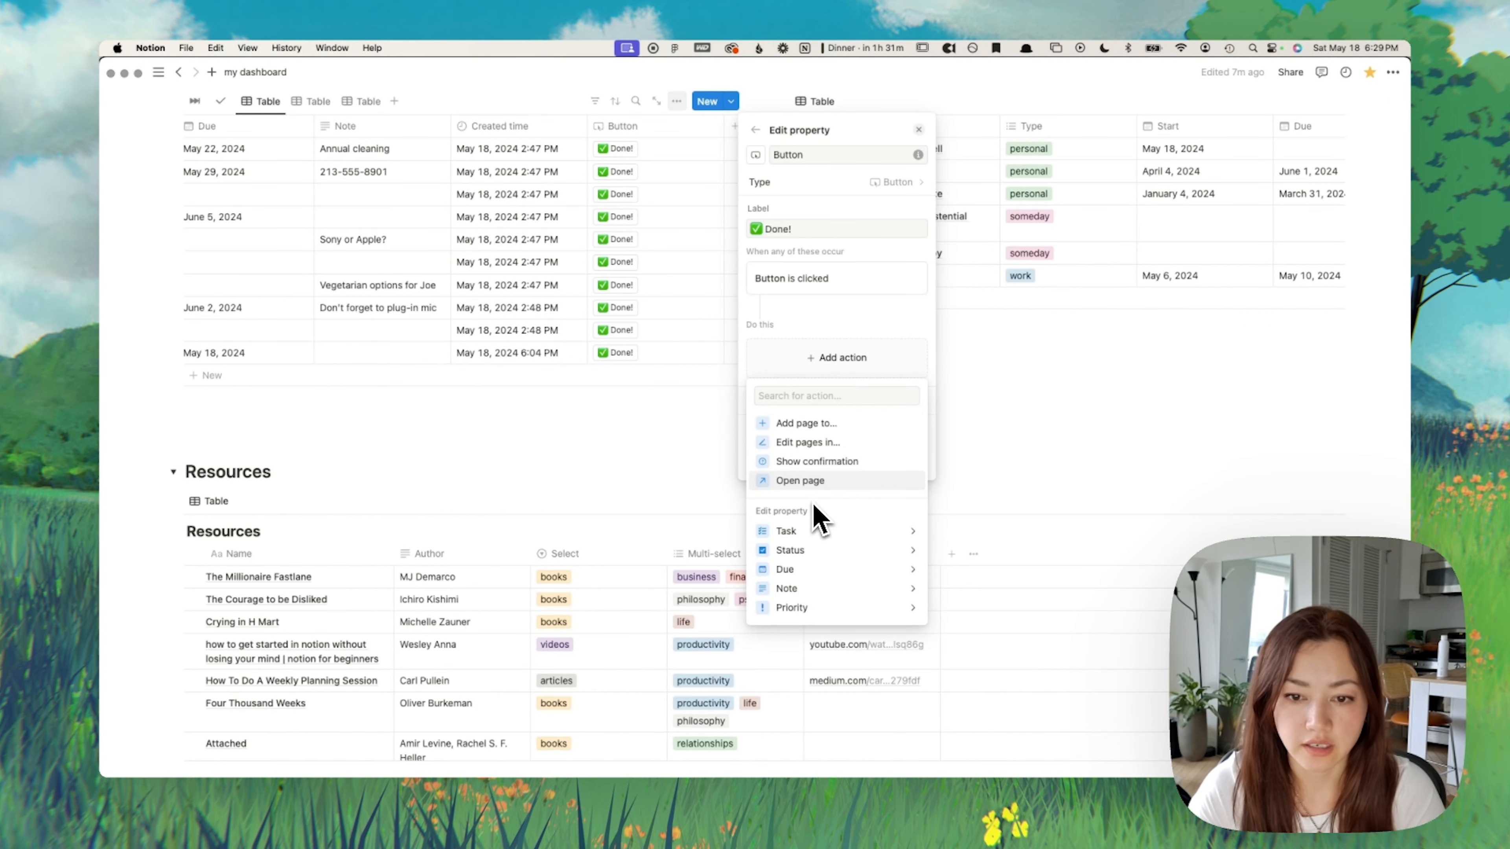
pyautogui.click(837, 550)
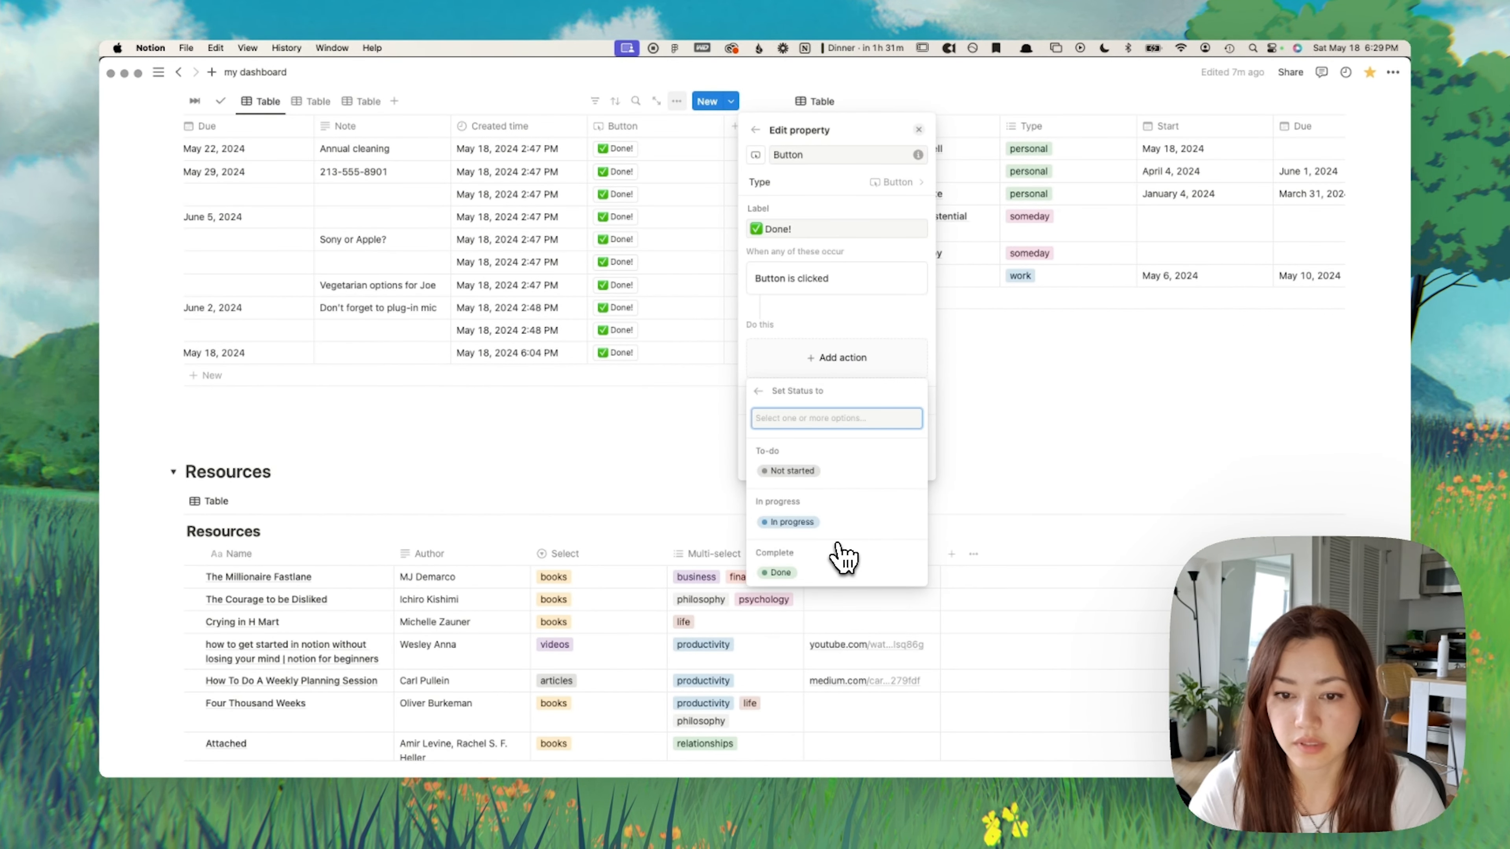
pyautogui.click(781, 572)
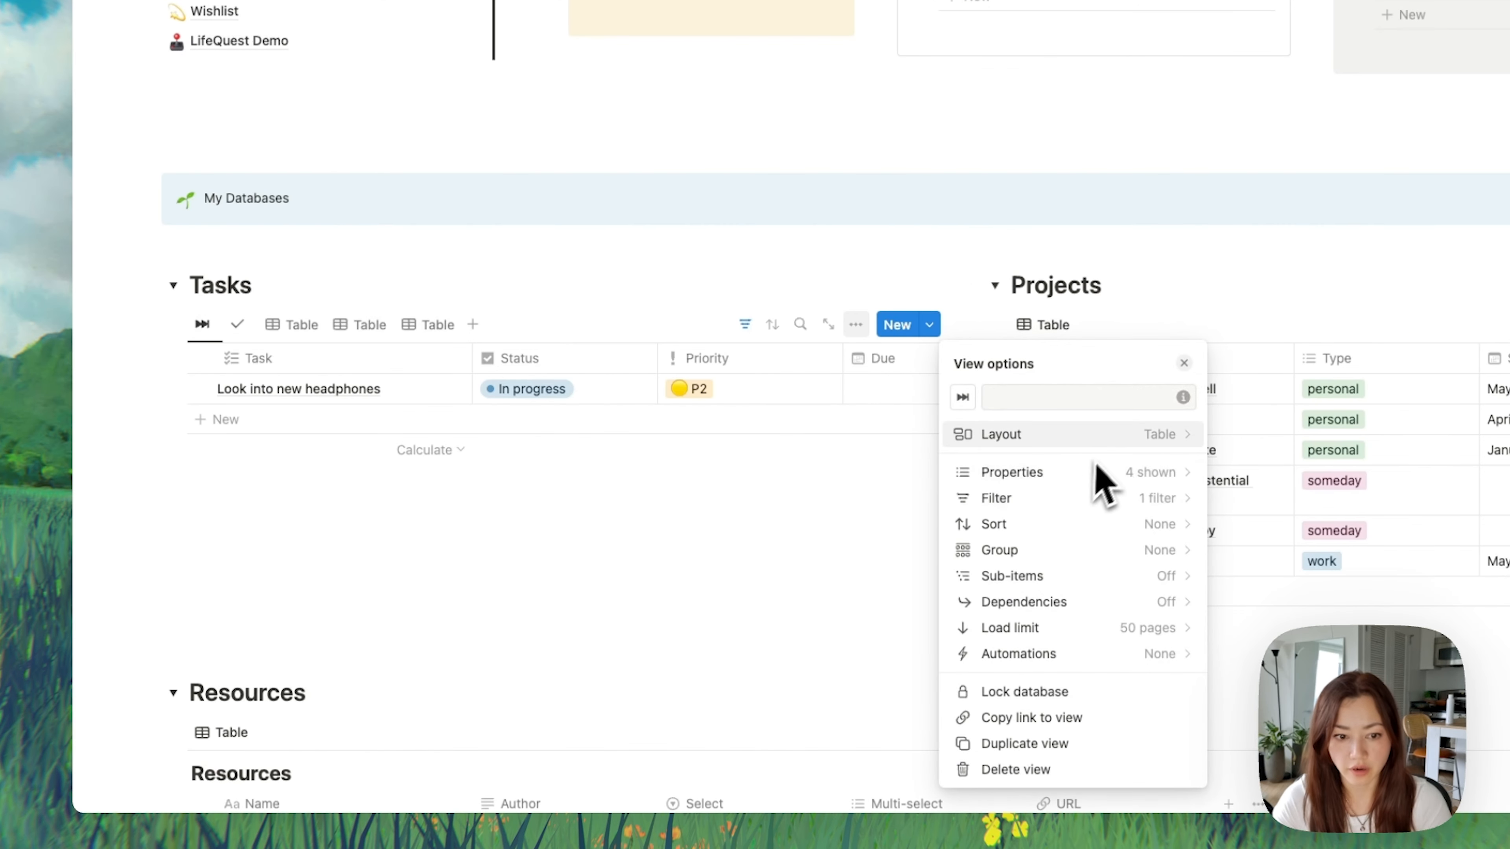
# Step: Show the Button column between Status and Priority in the in-progress Tasks view, and use it to complete "Look into new headphones"
pyautogui.click(1138, 476)
pyautogui.click(1164, 657)
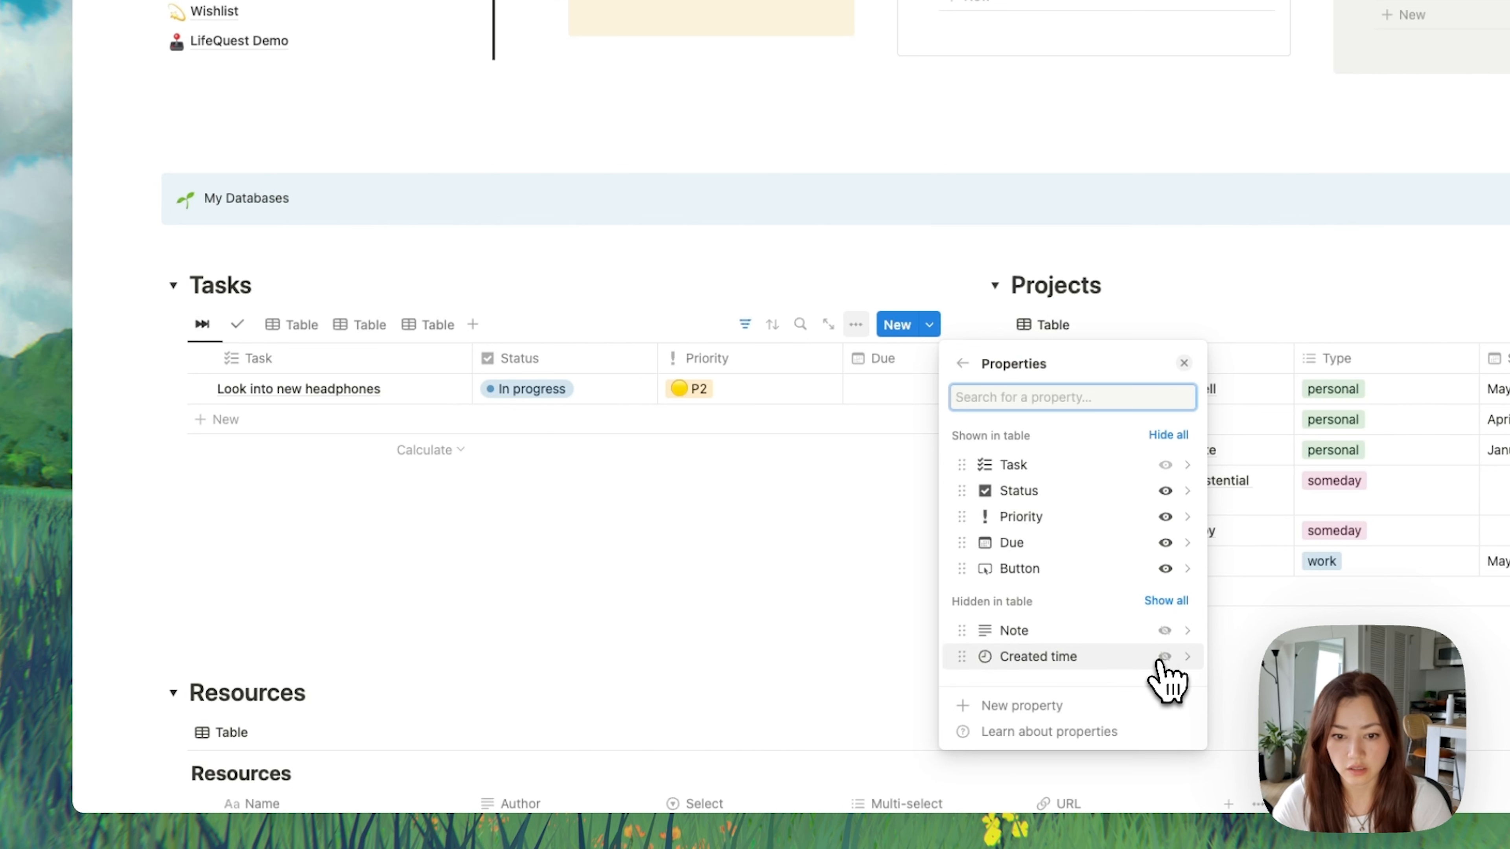
pyautogui.moveTo(1021, 571); pyautogui.dragTo(1060, 519)
pyautogui.click(691, 466)
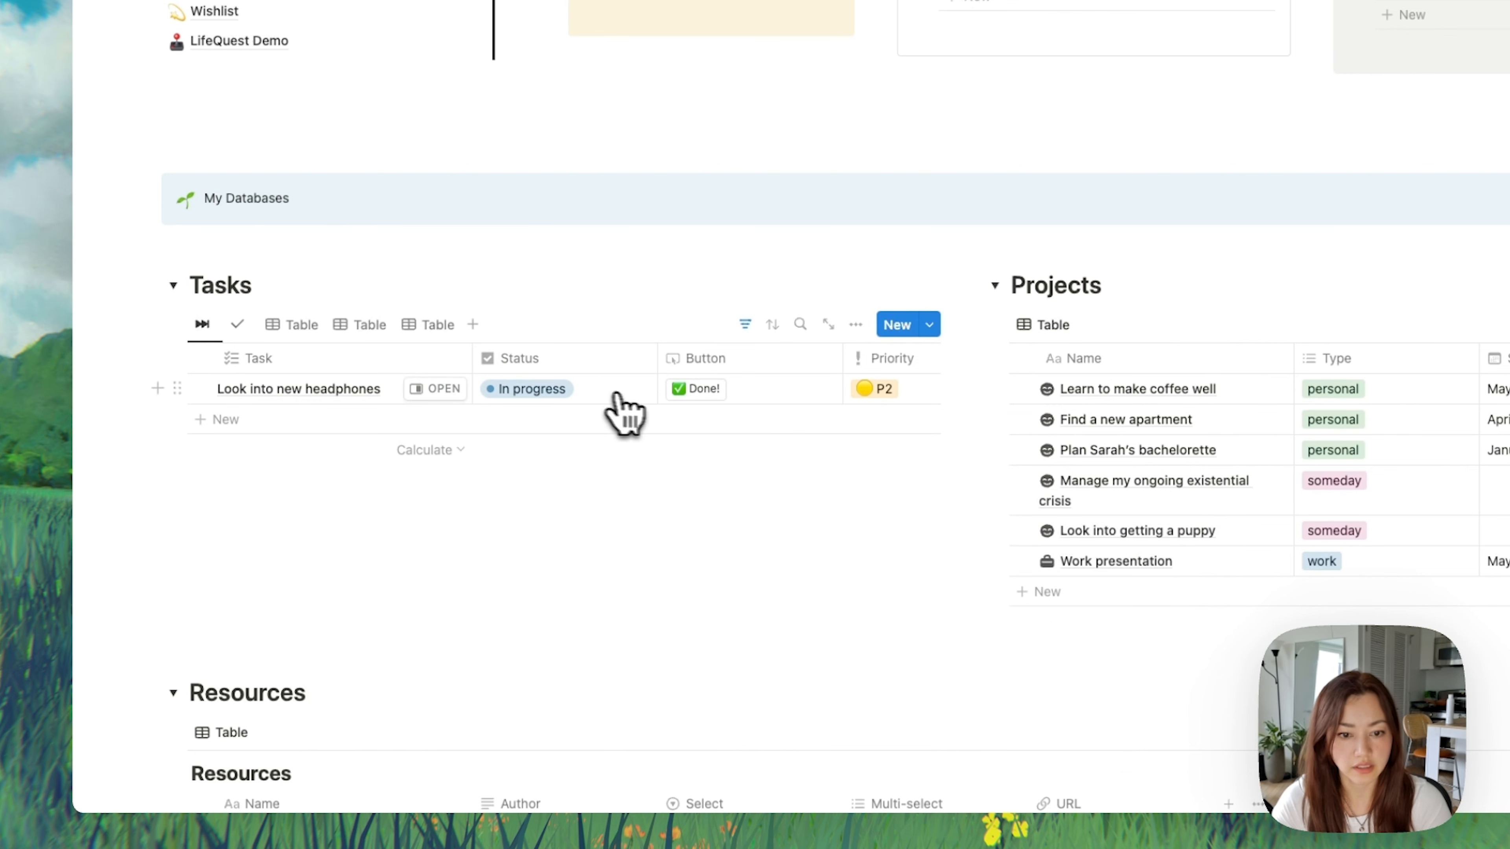
pyautogui.click(700, 391)
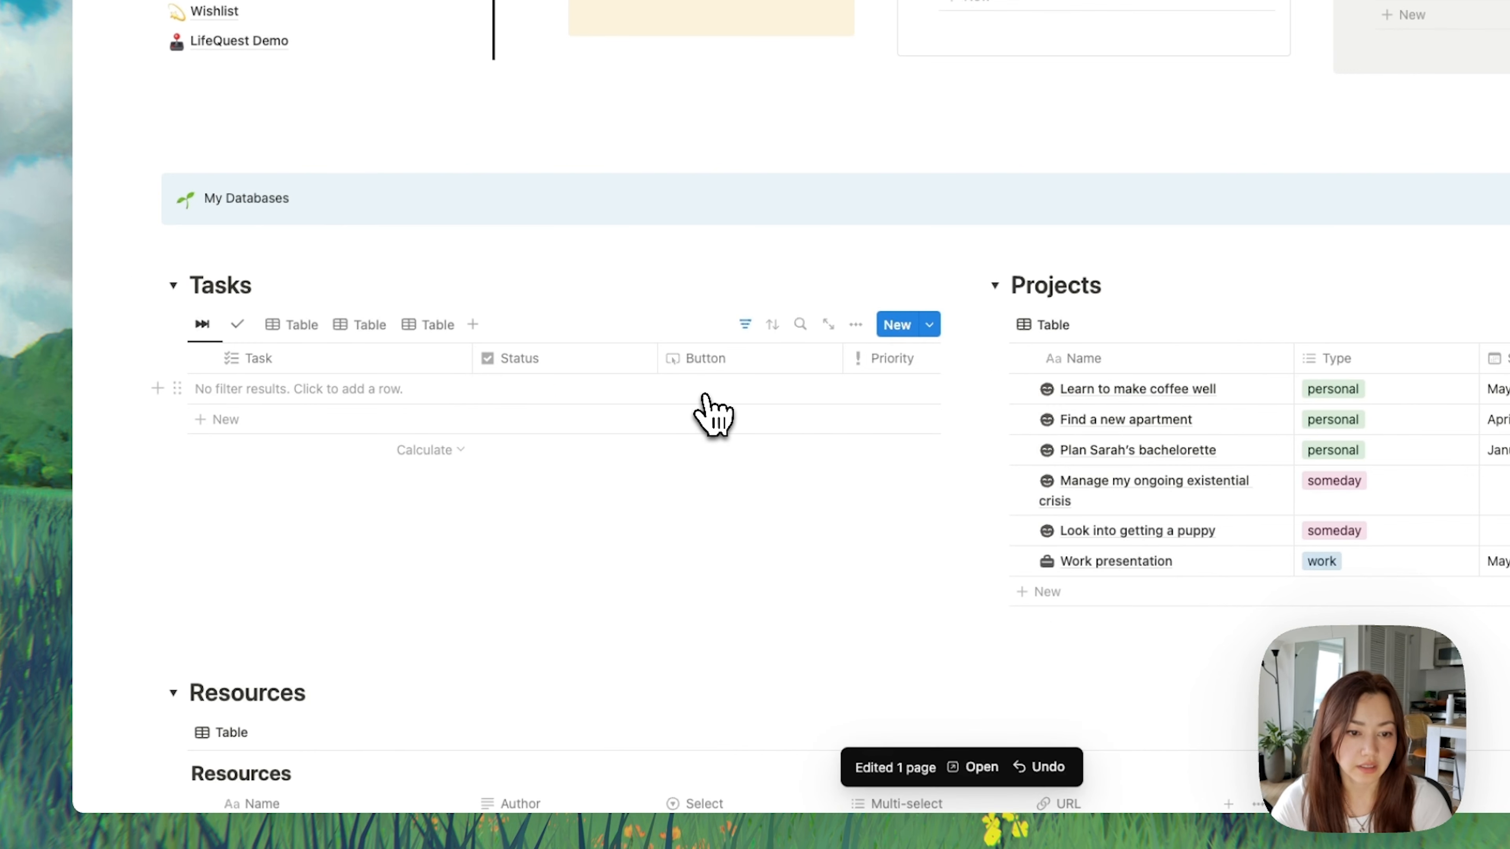
# Step: Switch the Tasks database to its completed-tasks view and place the Due column between Status and Priority
pyautogui.click(239, 325)
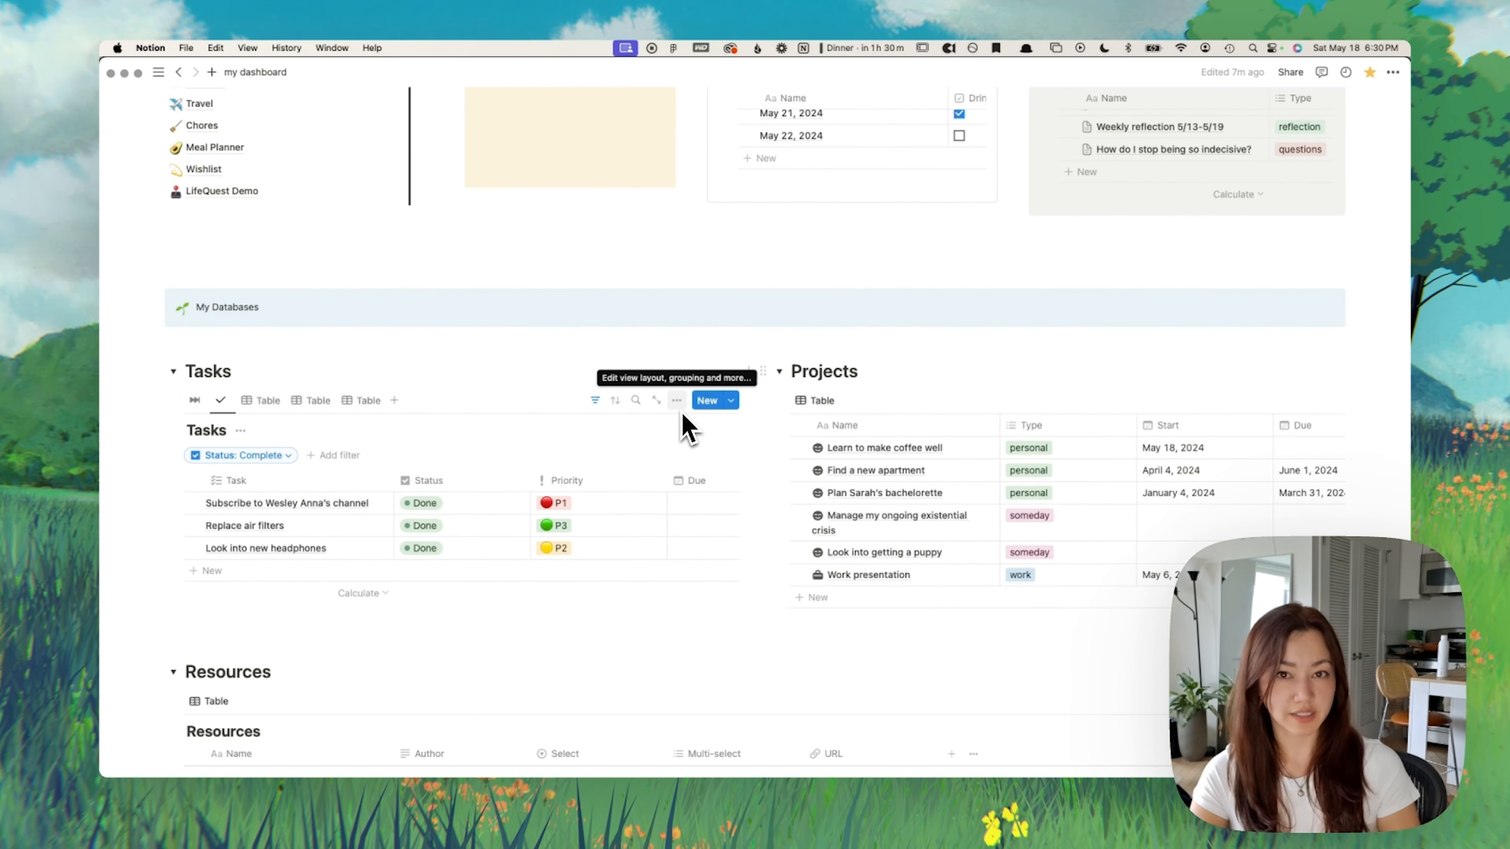
pyautogui.scroll(3, 882, 487)
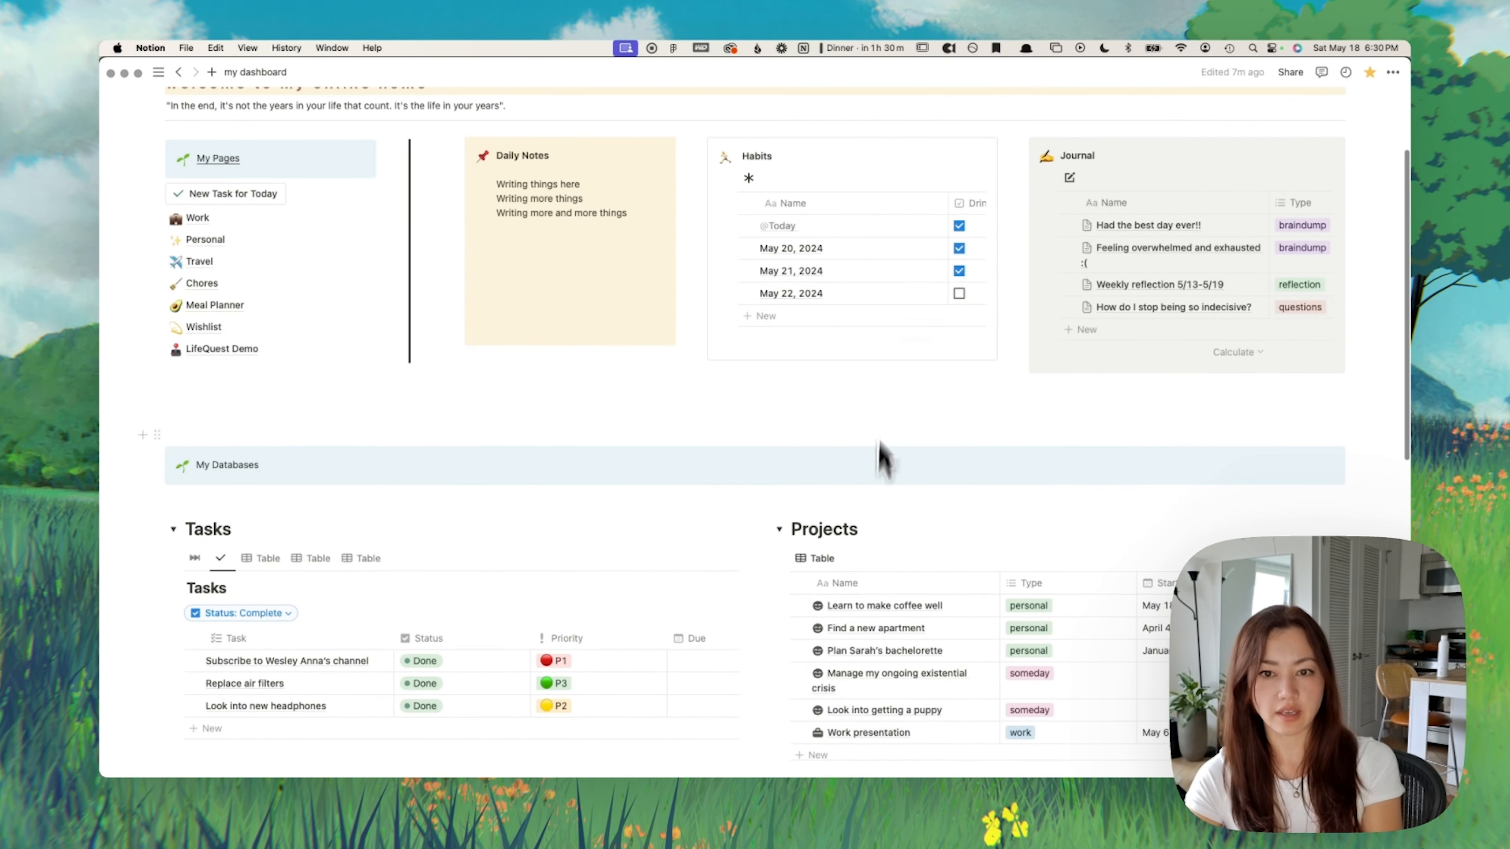
pyautogui.scroll(-4, 1074, 513)
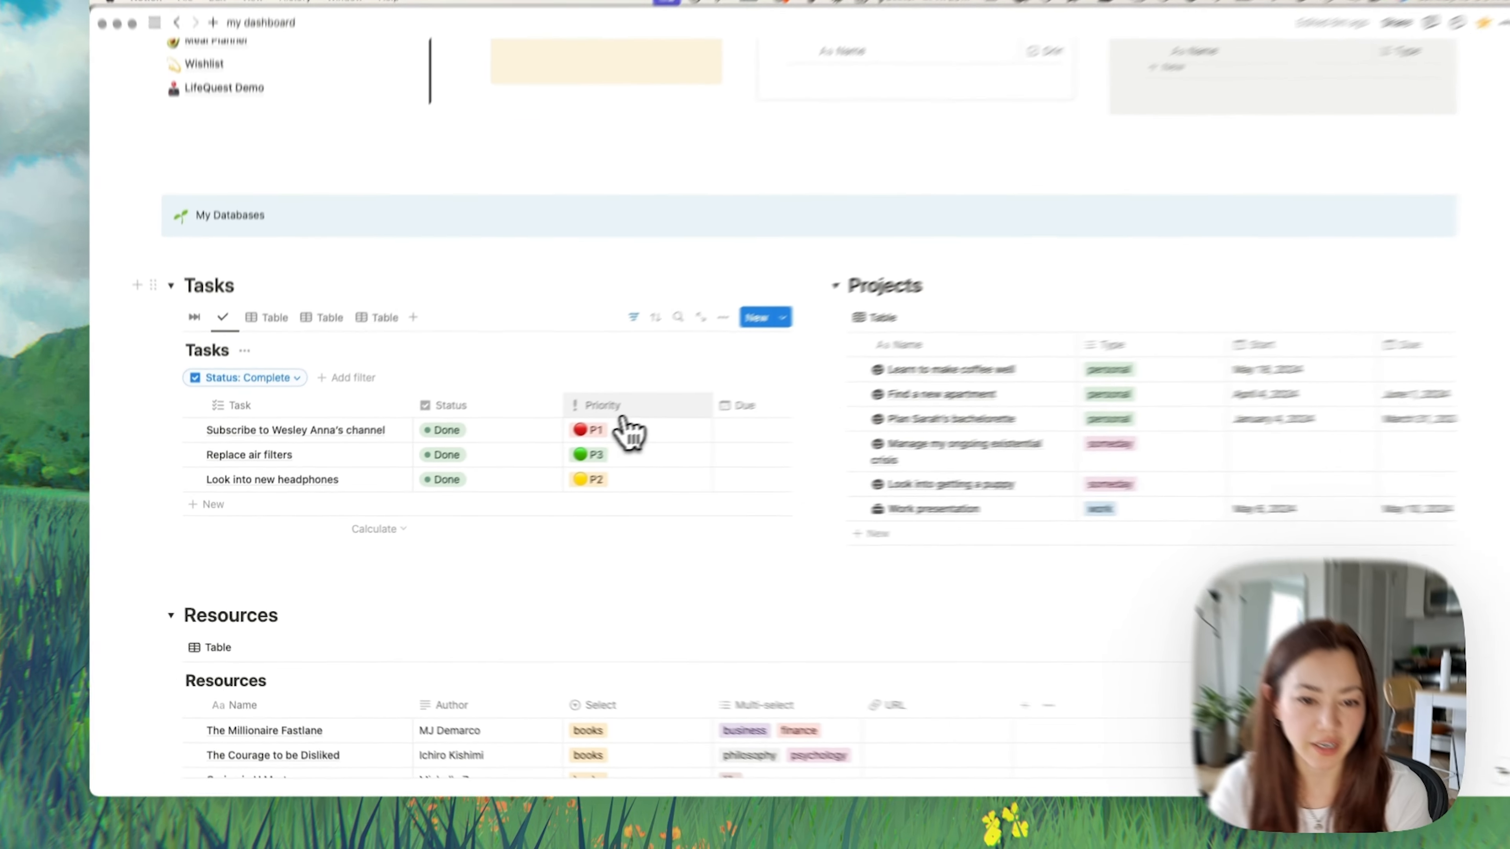
pyautogui.moveTo(585, 423); pyautogui.dragTo(449, 423)
pyautogui.moveTo(657, 390); pyautogui.dragTo(596, 394)
pyautogui.moveTo(810, 388); pyautogui.dragTo(728, 387)
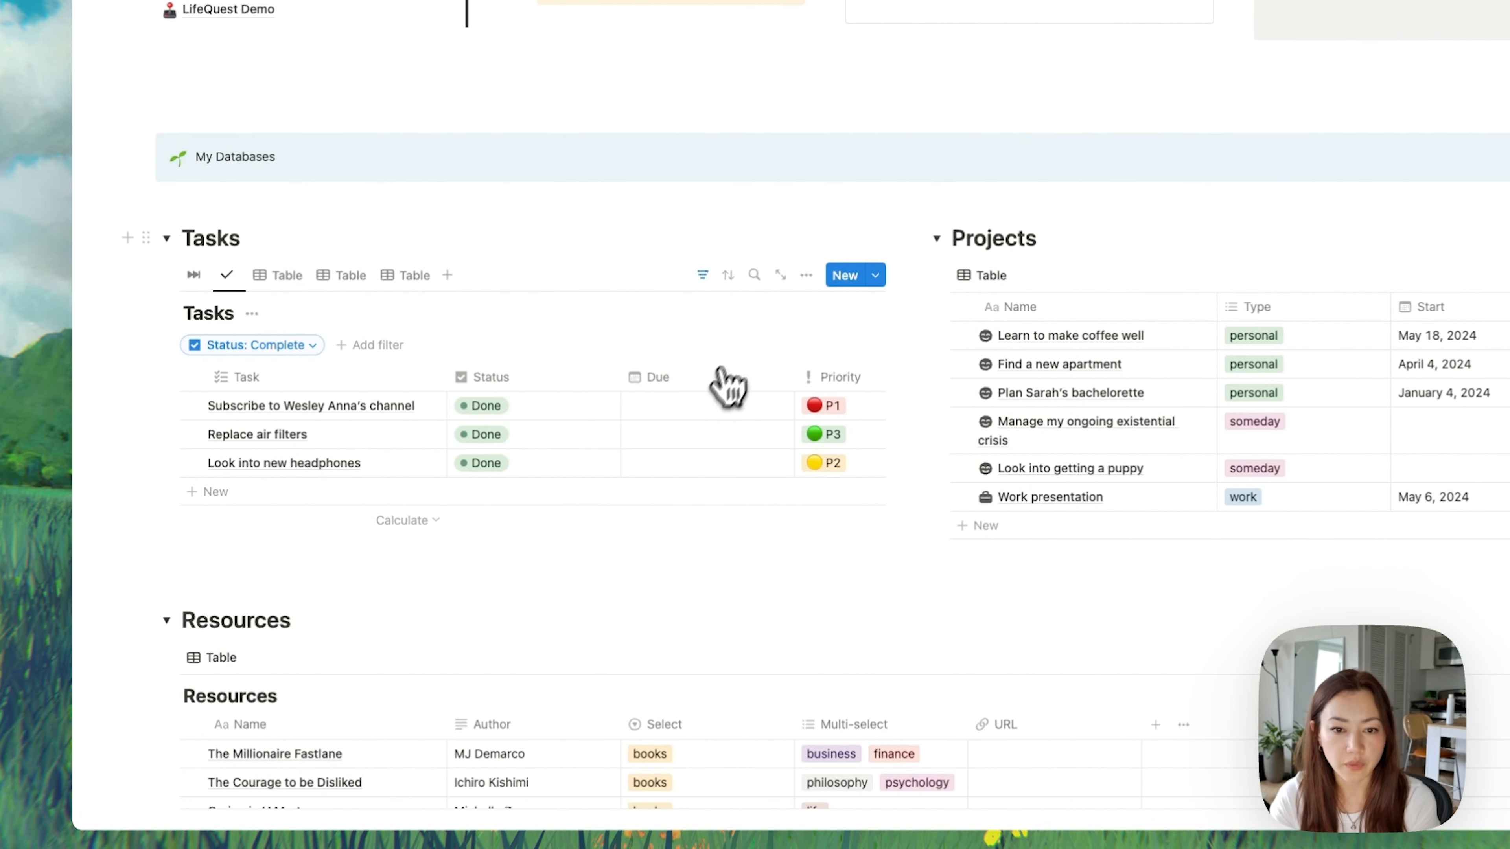
# Step: Reorder Status after Priority in the completed Tasks view's properties, and hide both Status and Priority
pyautogui.click(806, 275)
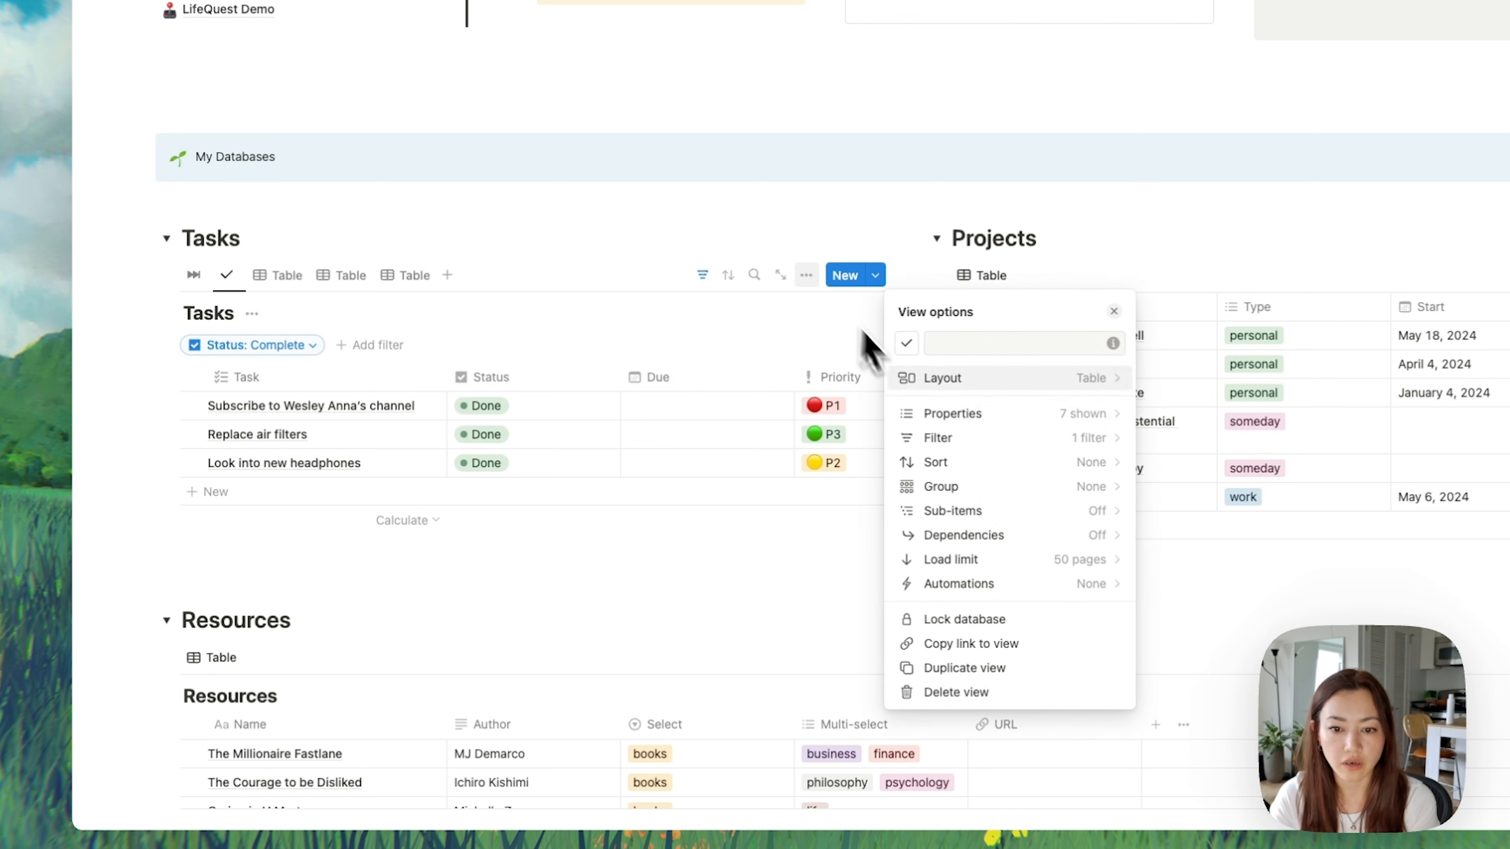
pyautogui.click(969, 416)
pyautogui.moveTo(1005, 447); pyautogui.dragTo(1004, 480)
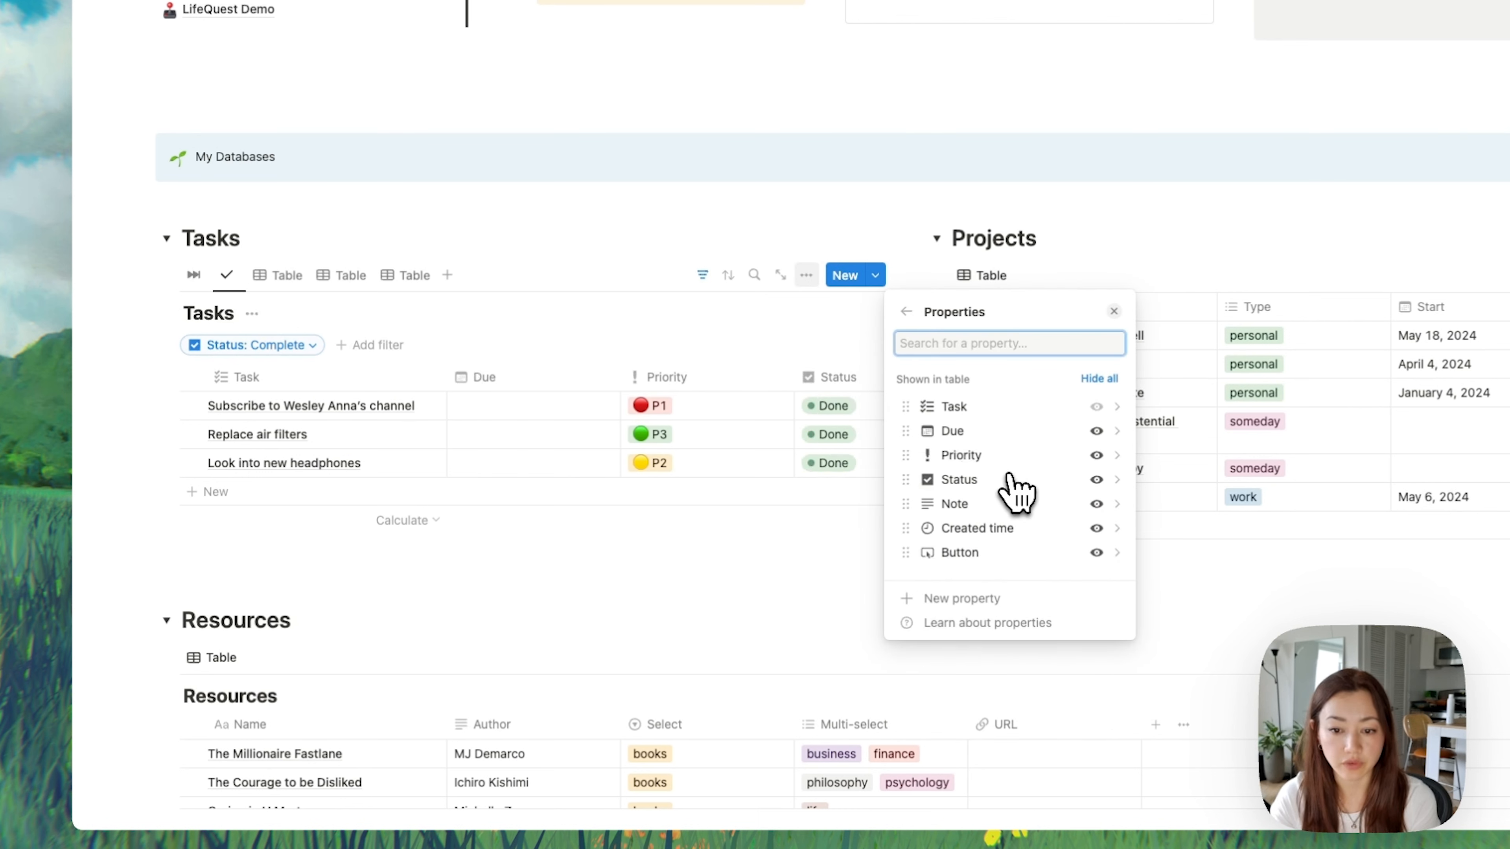
pyautogui.click(1097, 481)
pyautogui.click(1097, 455)
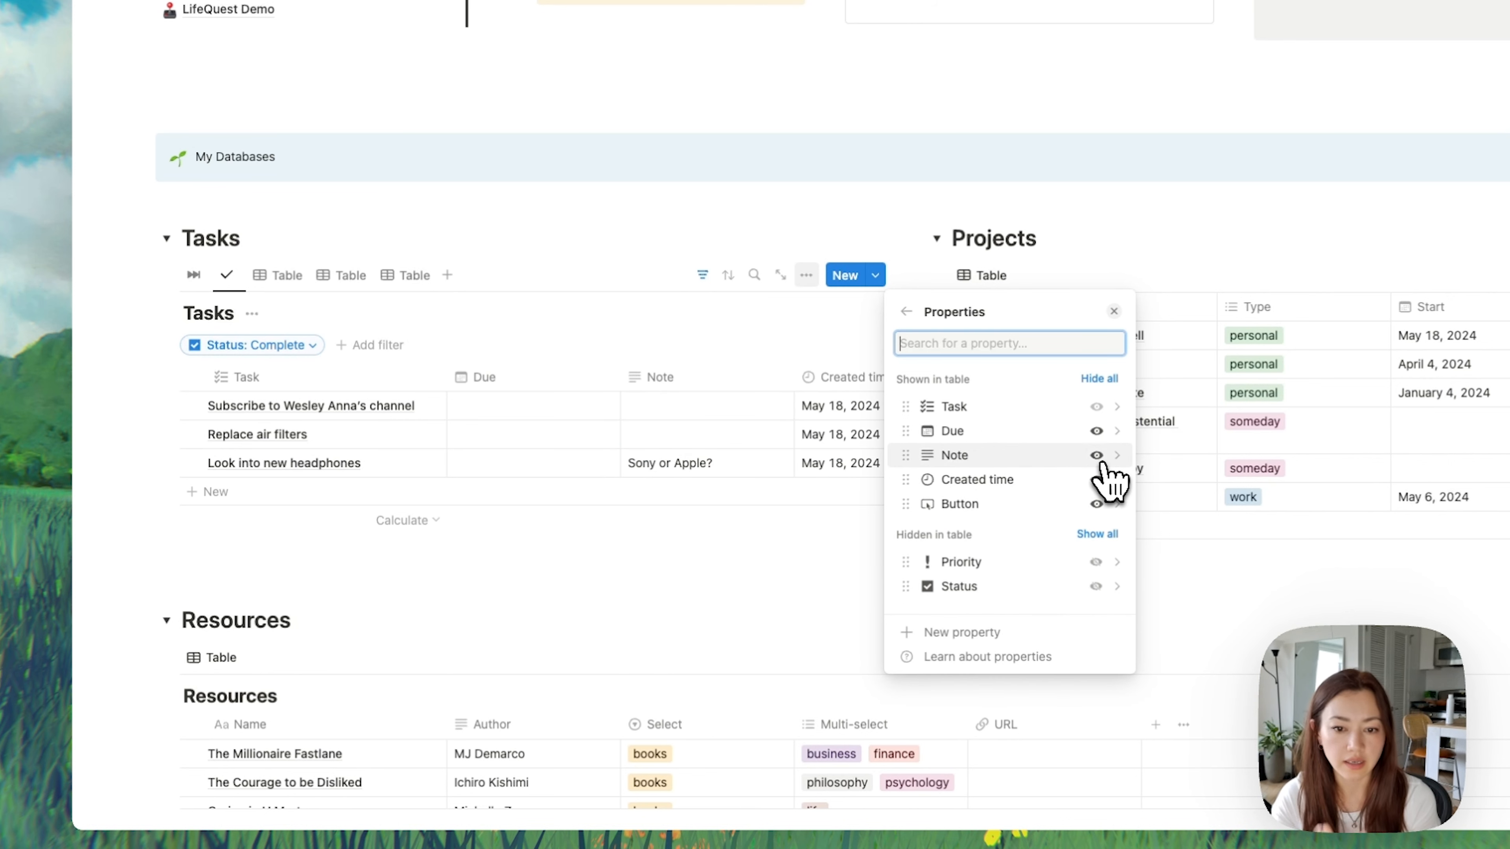
# Step: Hide the Created time column in the completed Tasks view
pyautogui.click(715, 419)
pyautogui.hscroll(5, 715, 419)
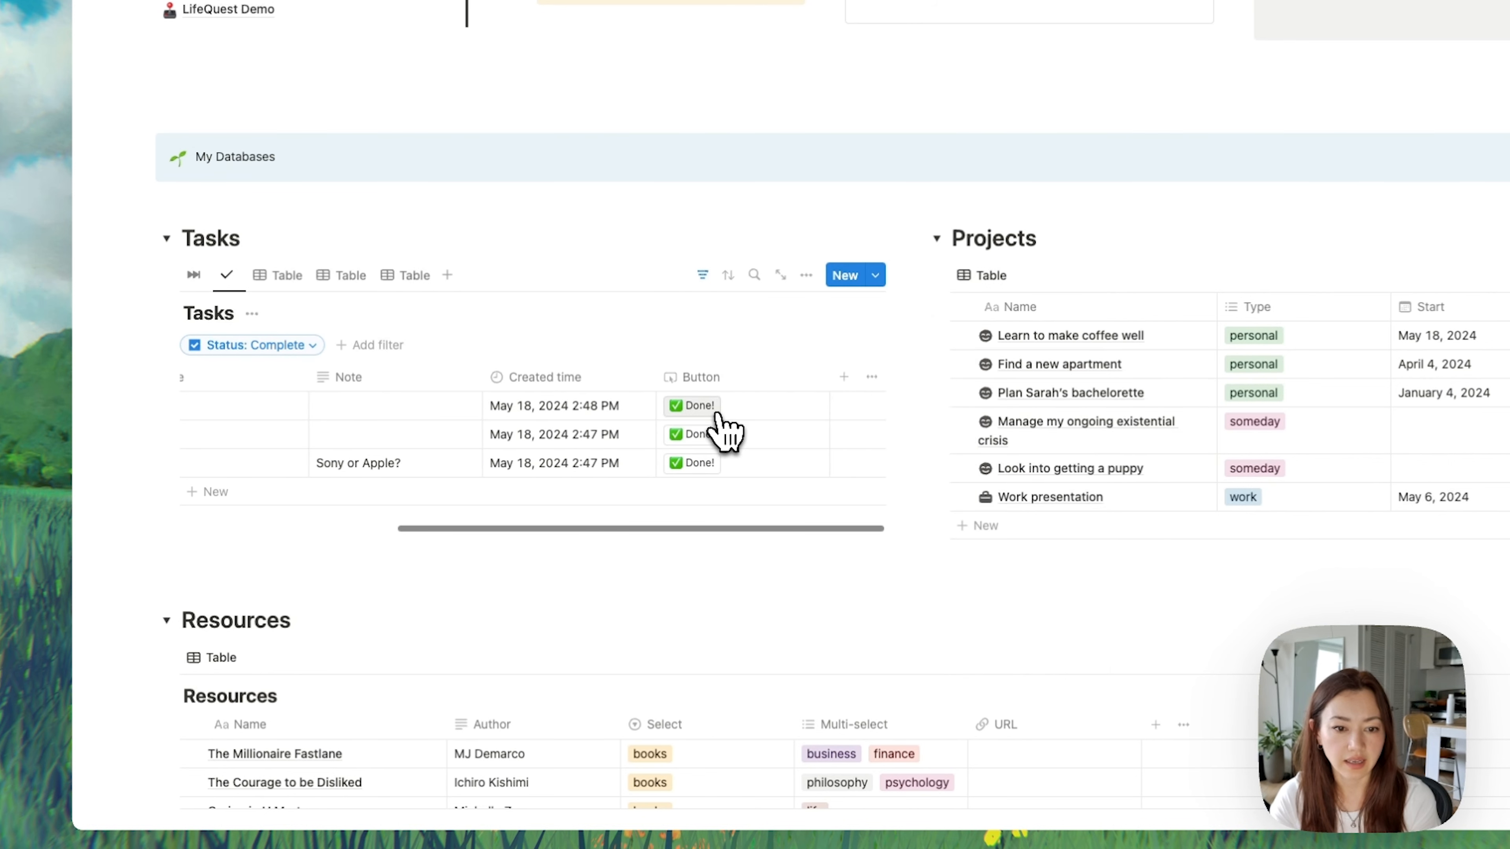
pyautogui.click(588, 384)
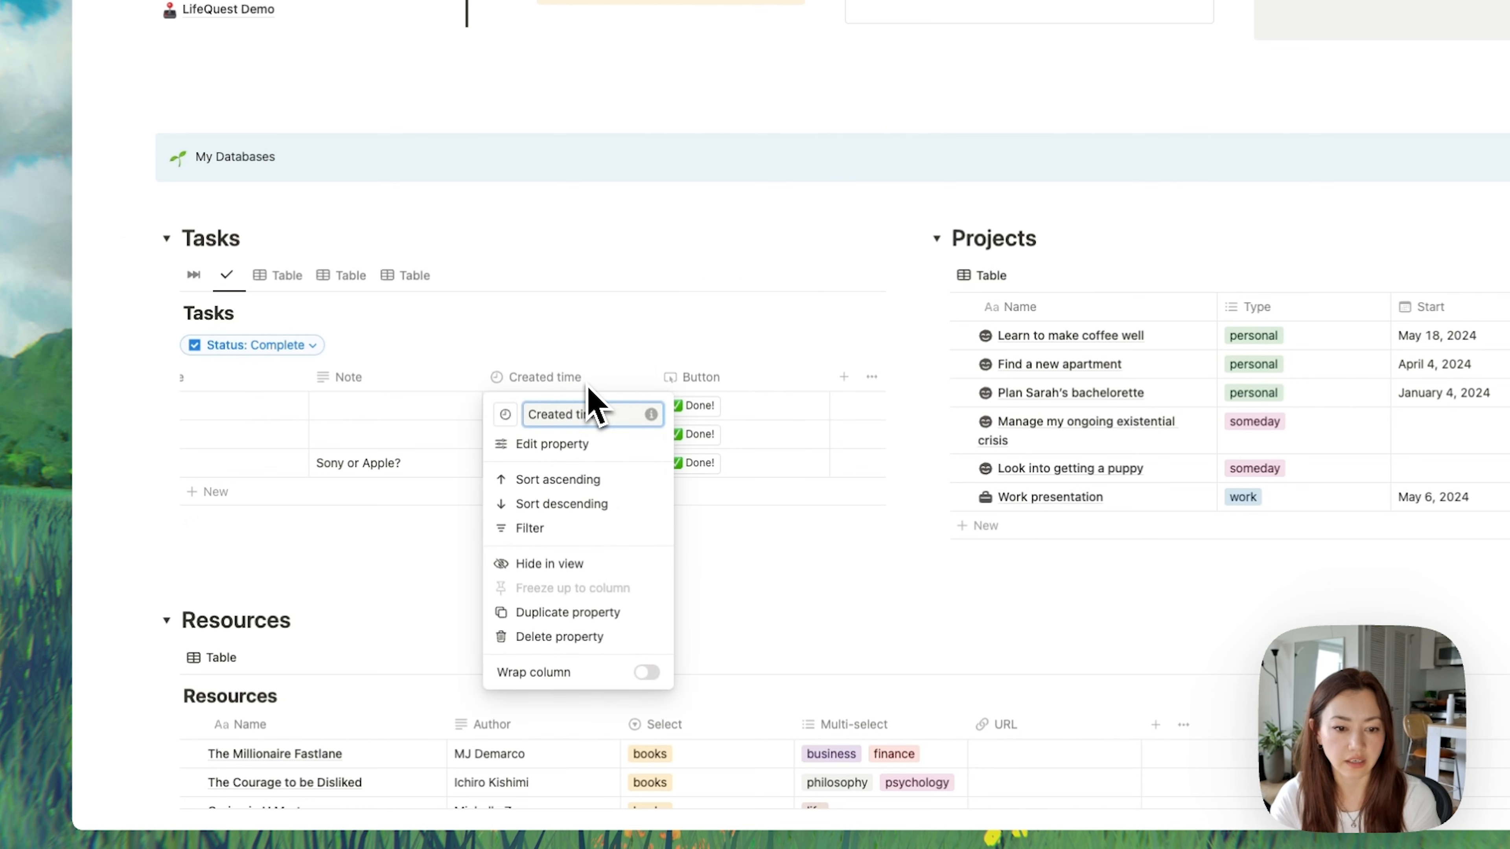
pyautogui.click(603, 565)
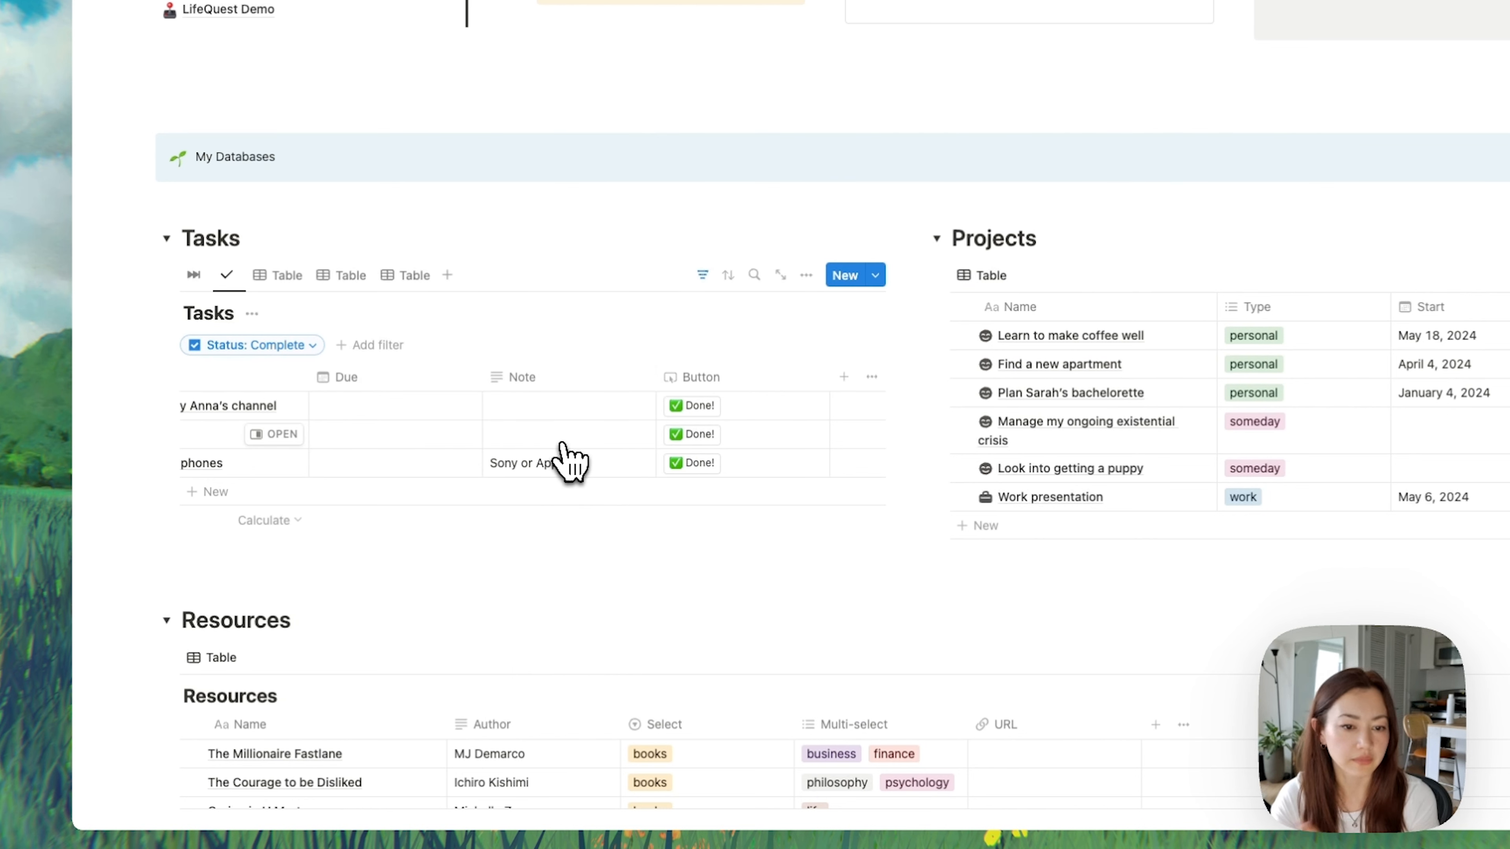
pyautogui.hscroll(-5, 570, 463)
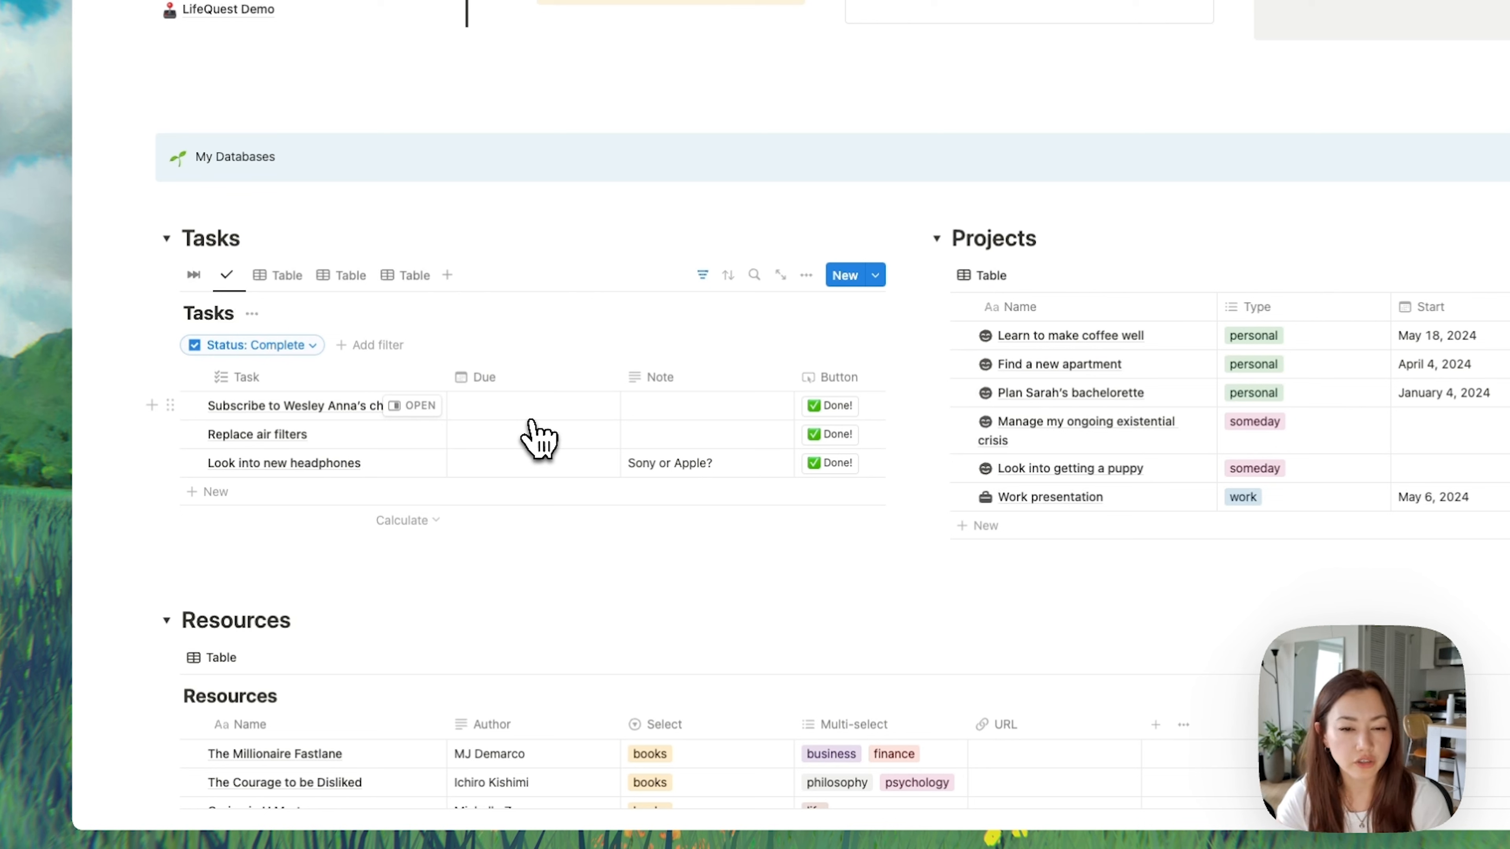
# Step: Turn off the database title and the vertical lines in the completed Tasks view's layout
pyautogui.click(806, 275)
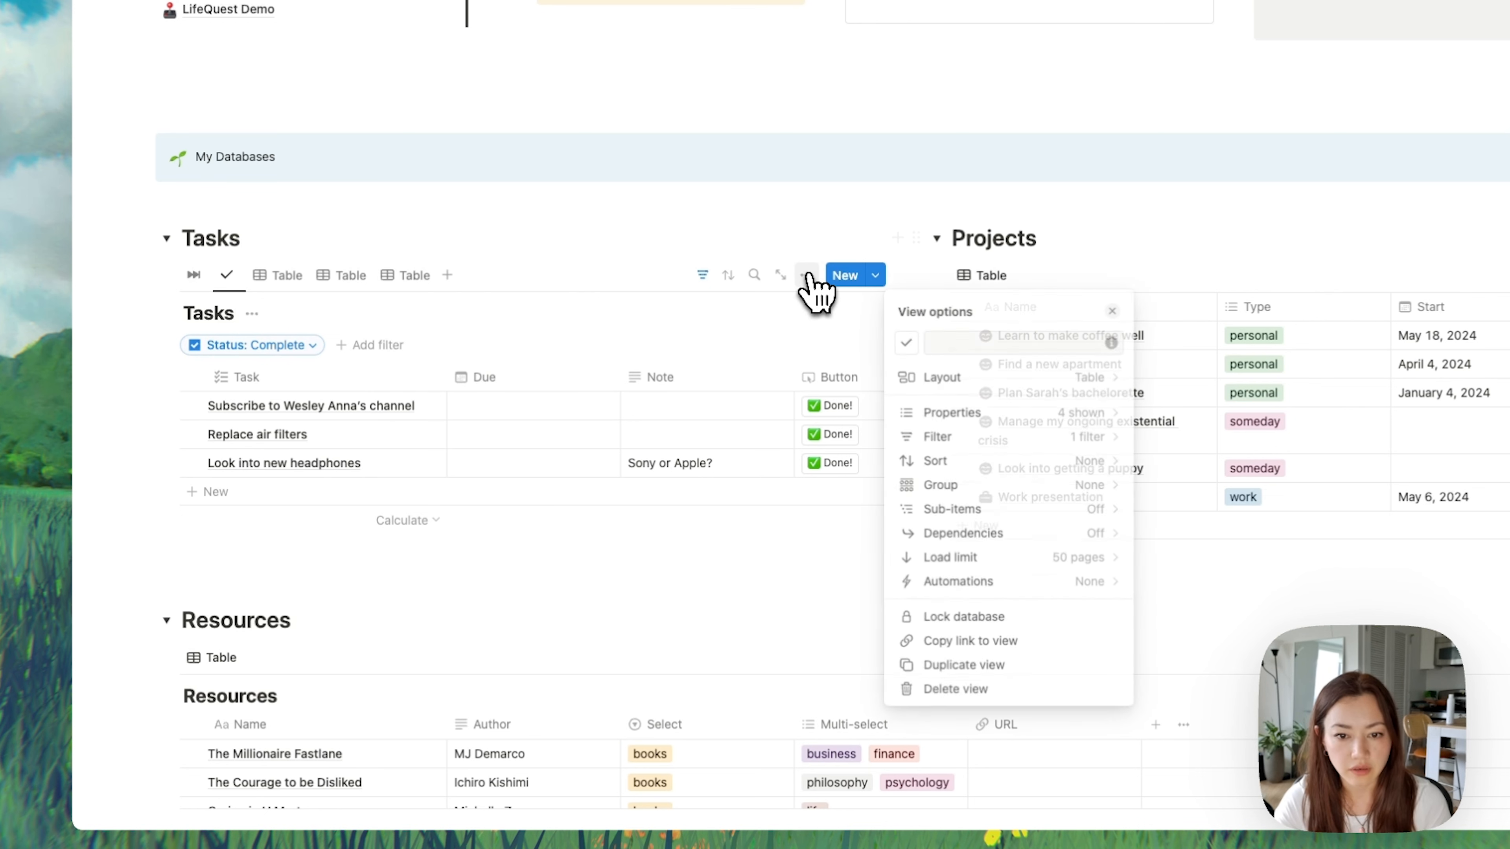
pyautogui.click(997, 383)
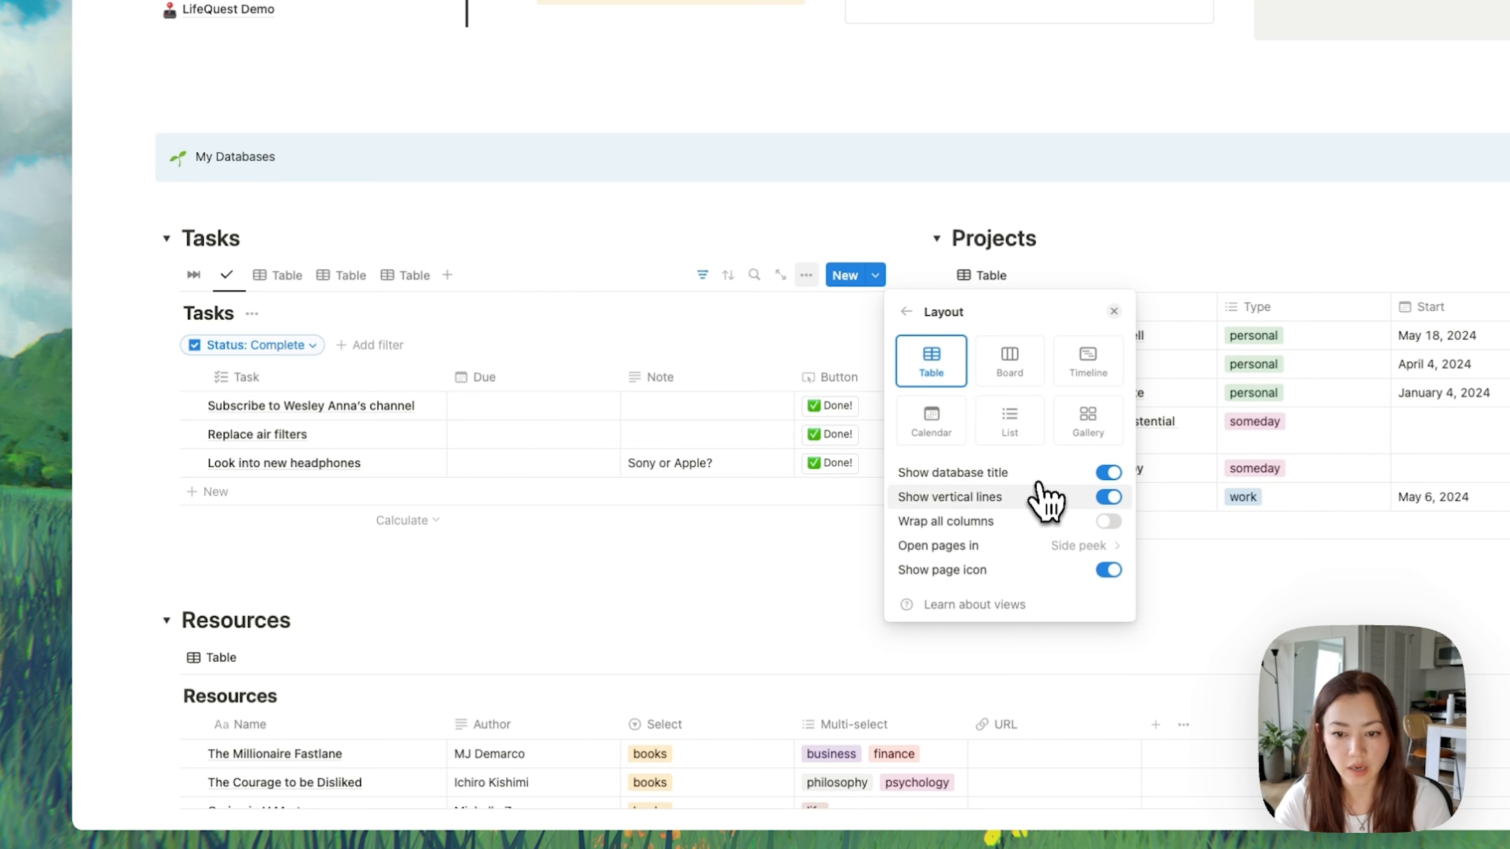
pyautogui.click(1108, 474)
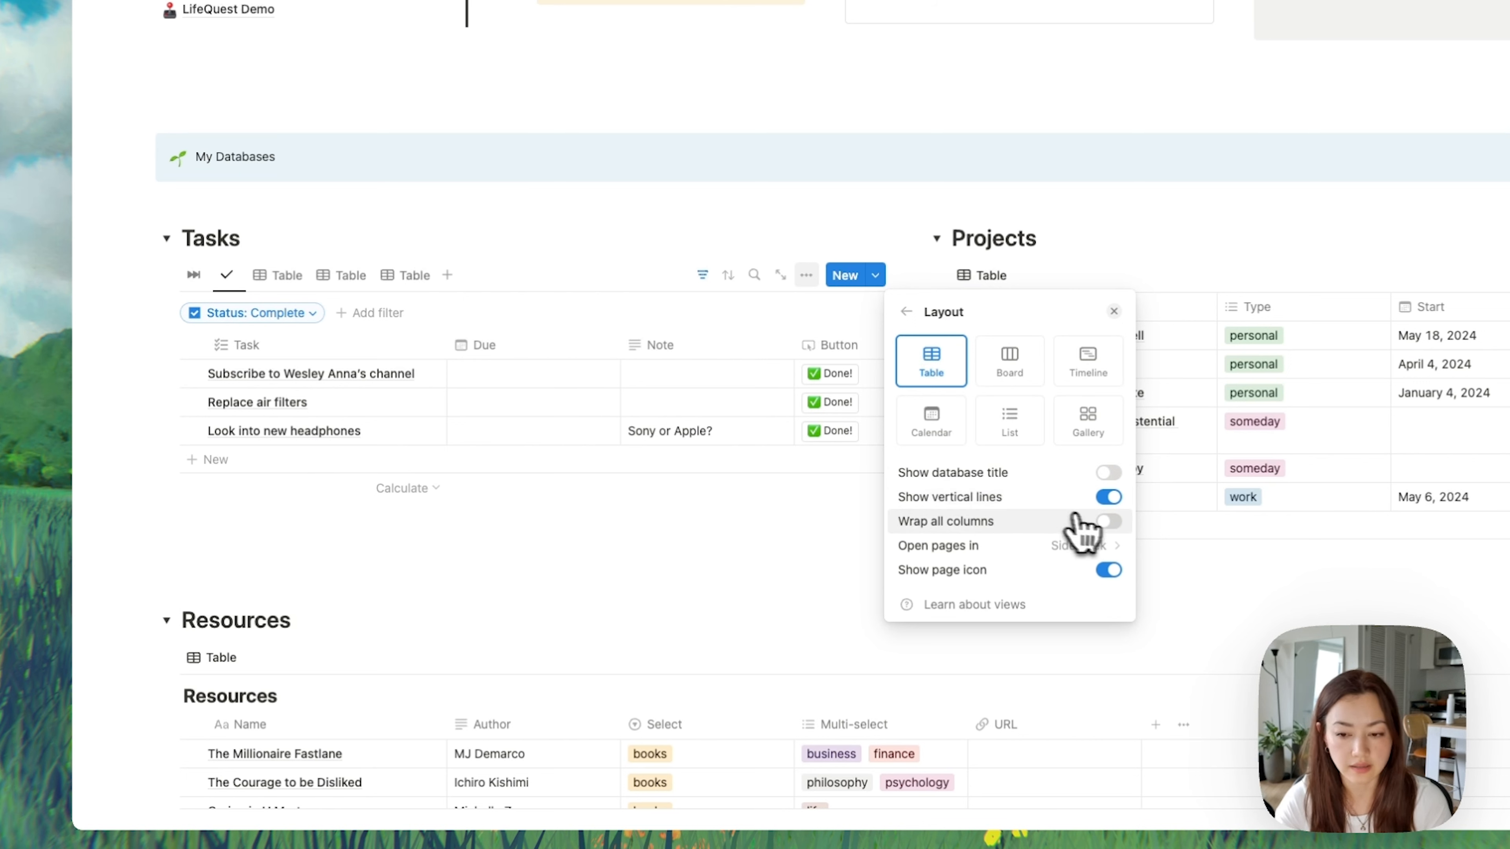
pyautogui.click(1109, 498)
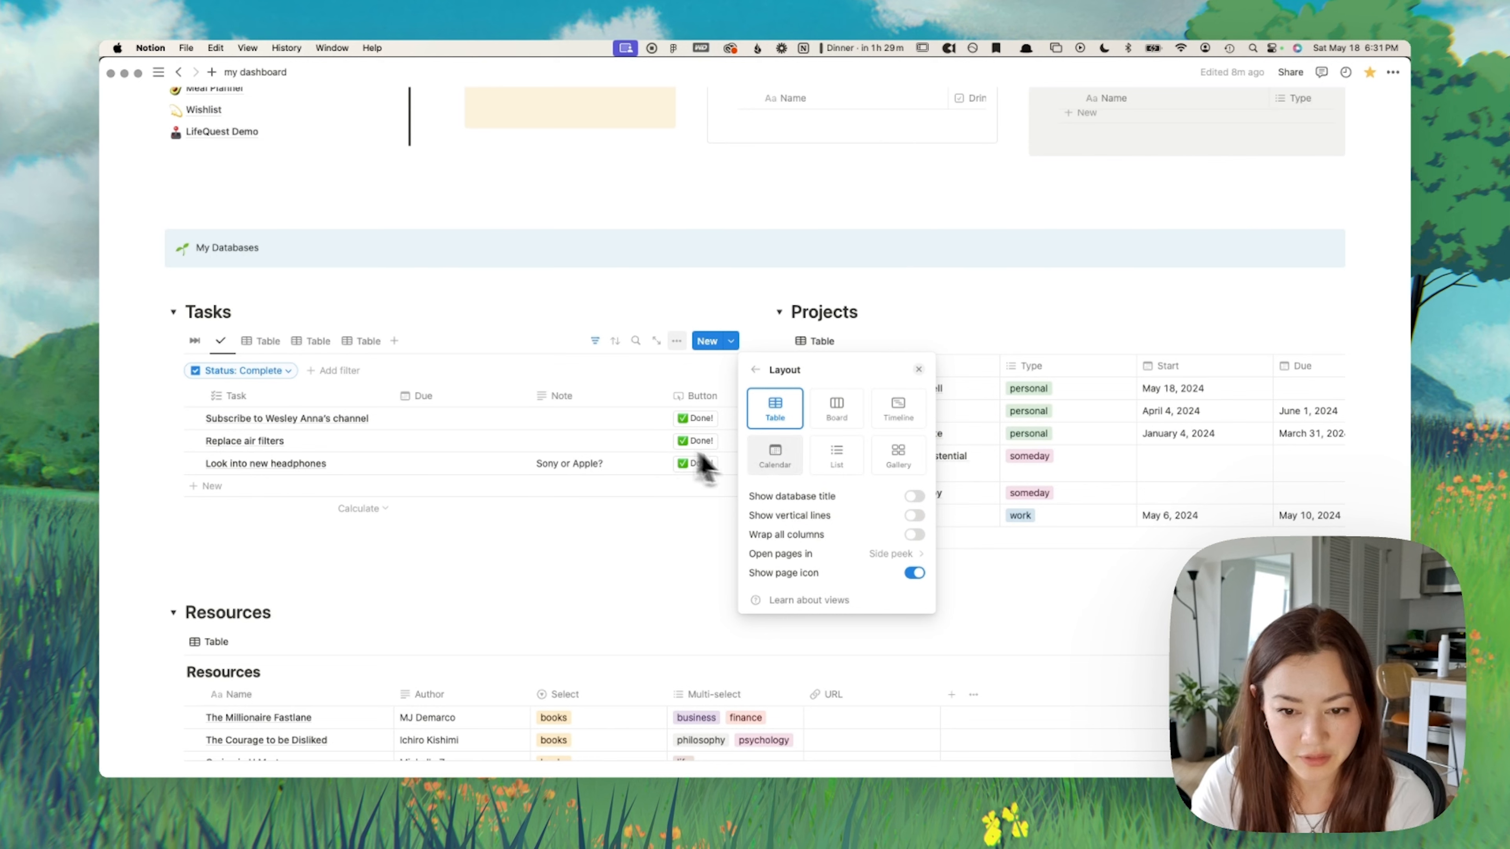
pyautogui.click(579, 439)
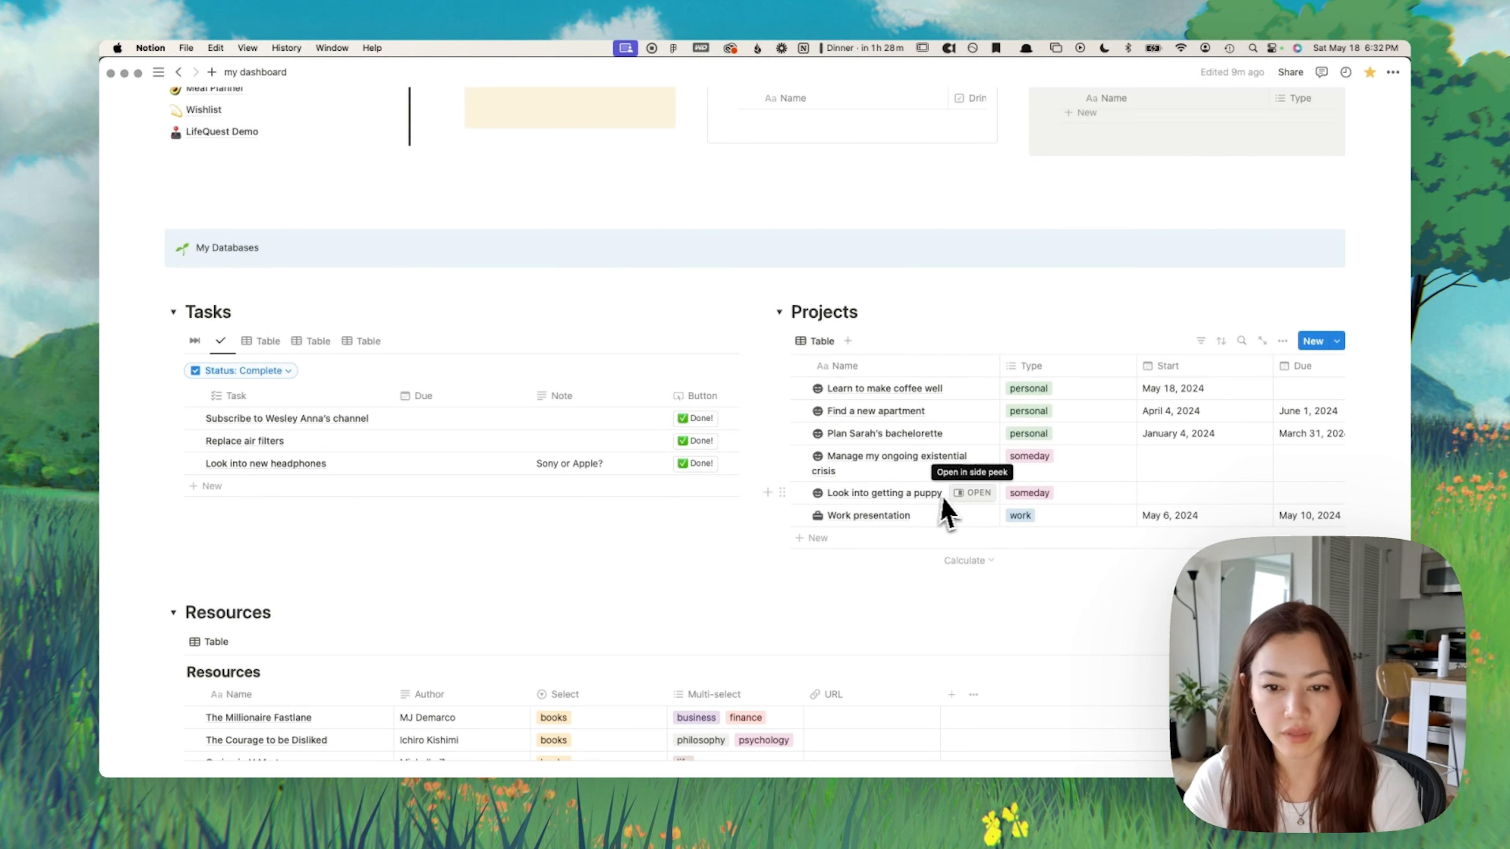
# Step: Turn off column wrapping, vertical lines and the database title in the Resources table's layout
pyautogui.scroll(-5, 897, 476)
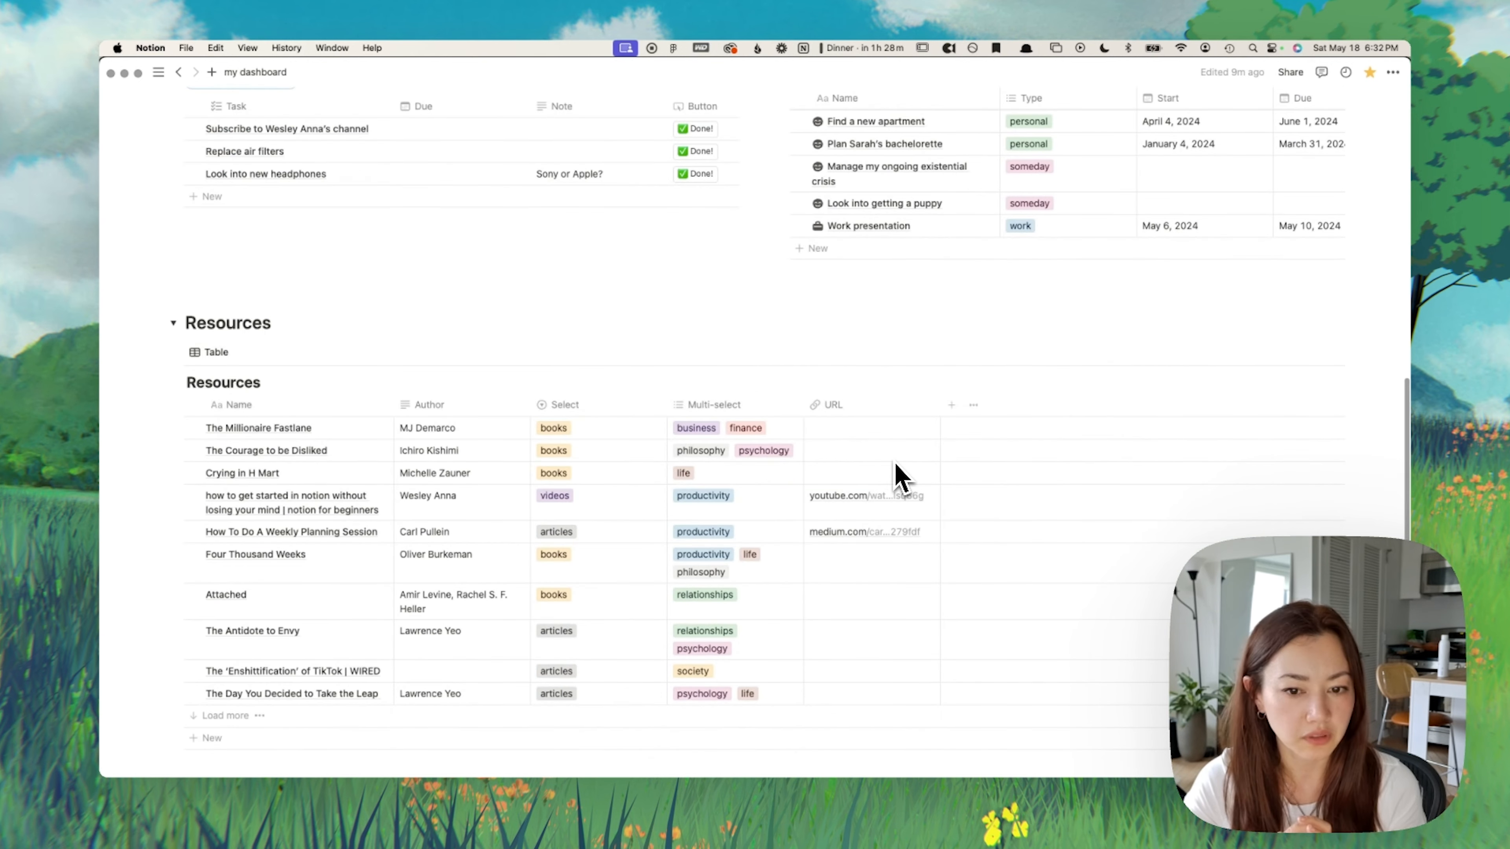
pyautogui.scroll(-2, 893, 472)
pyautogui.click(1284, 308)
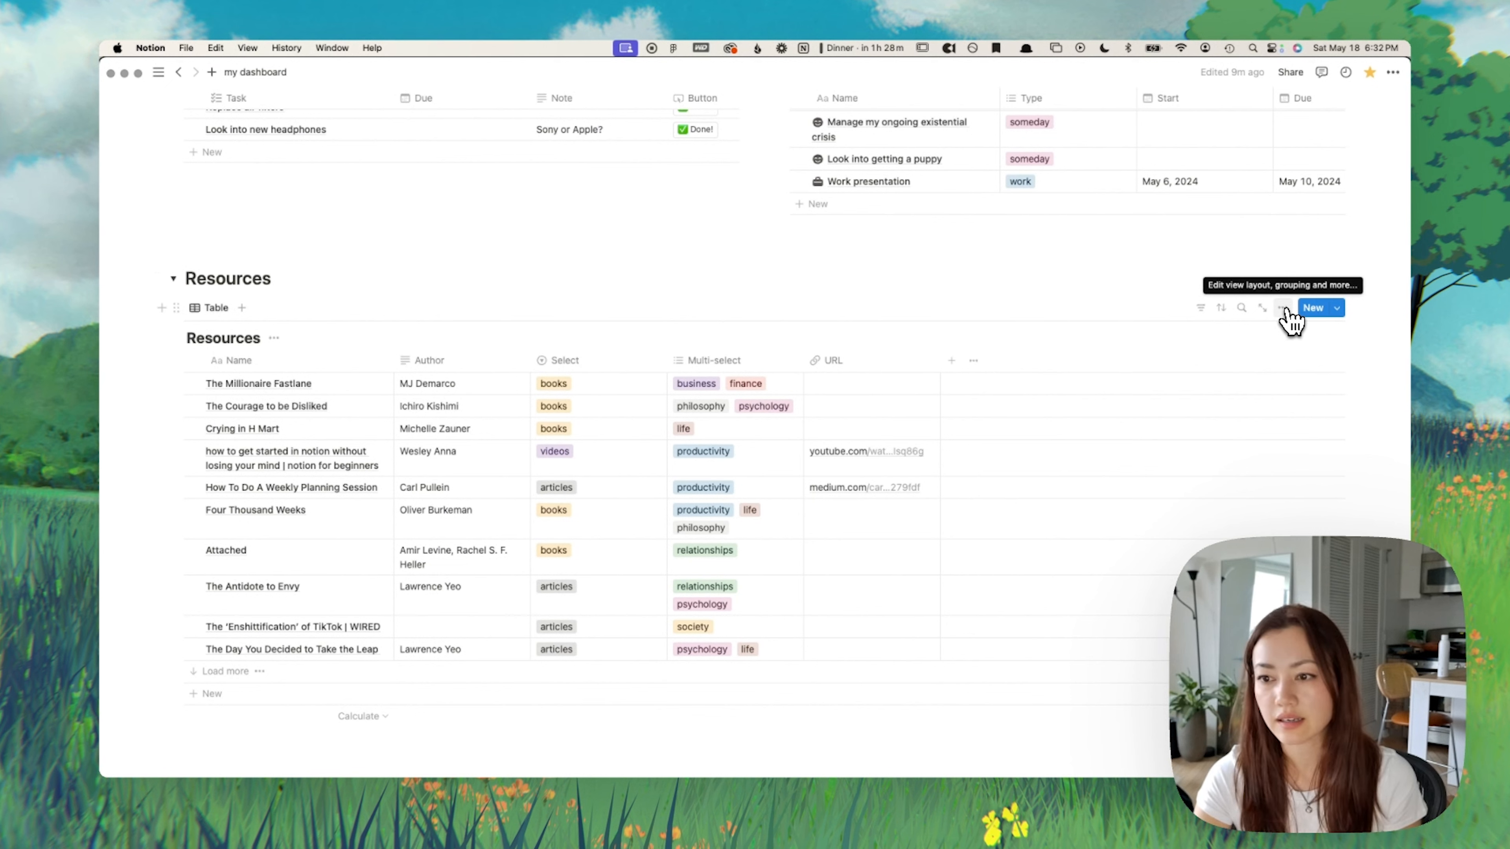
pyautogui.click(1283, 308)
pyautogui.click(1308, 390)
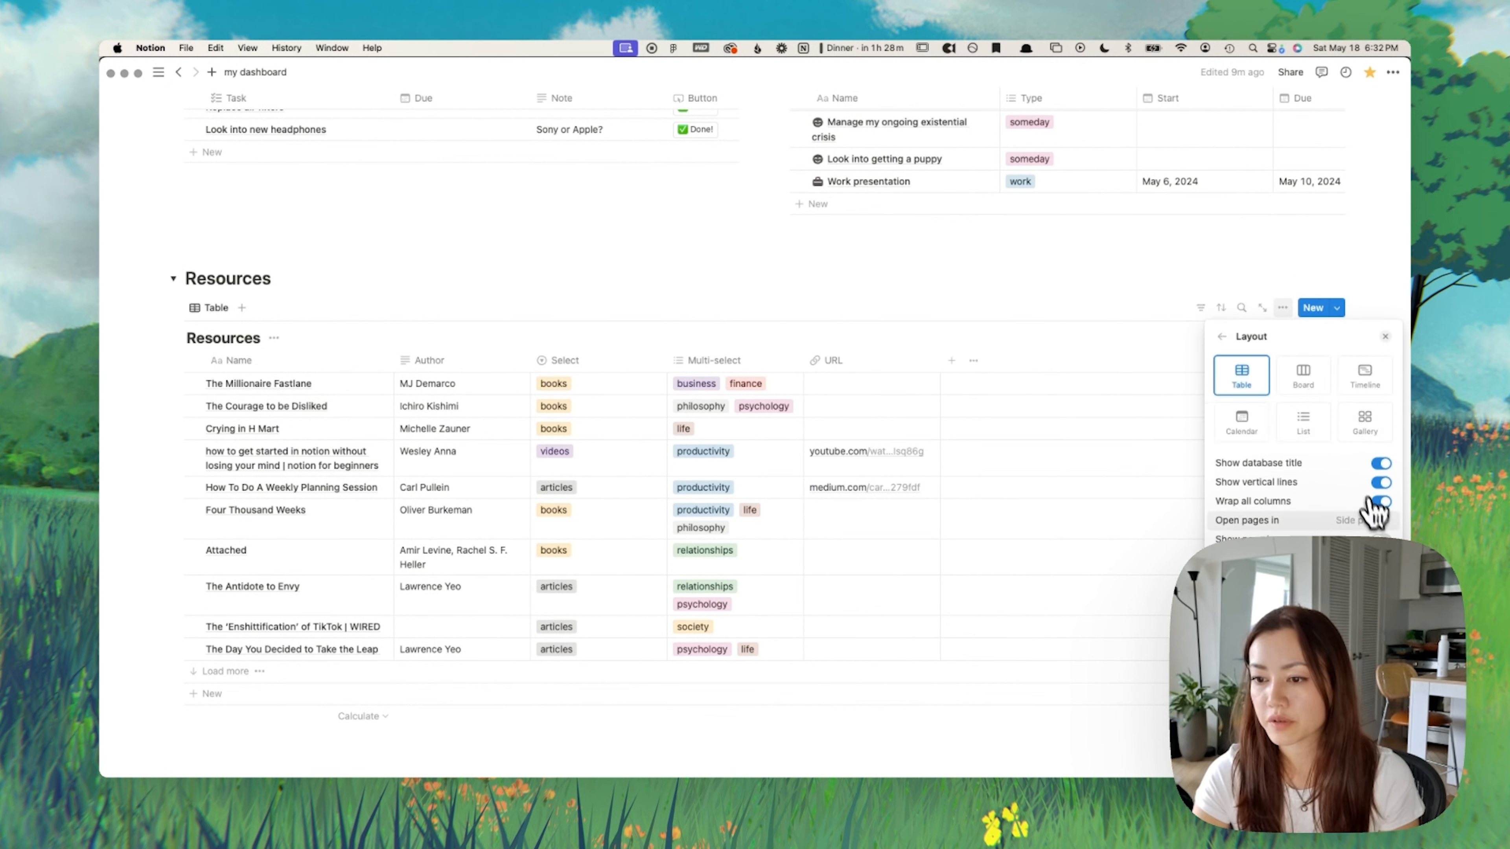
pyautogui.click(1381, 502)
pyautogui.click(534, 537)
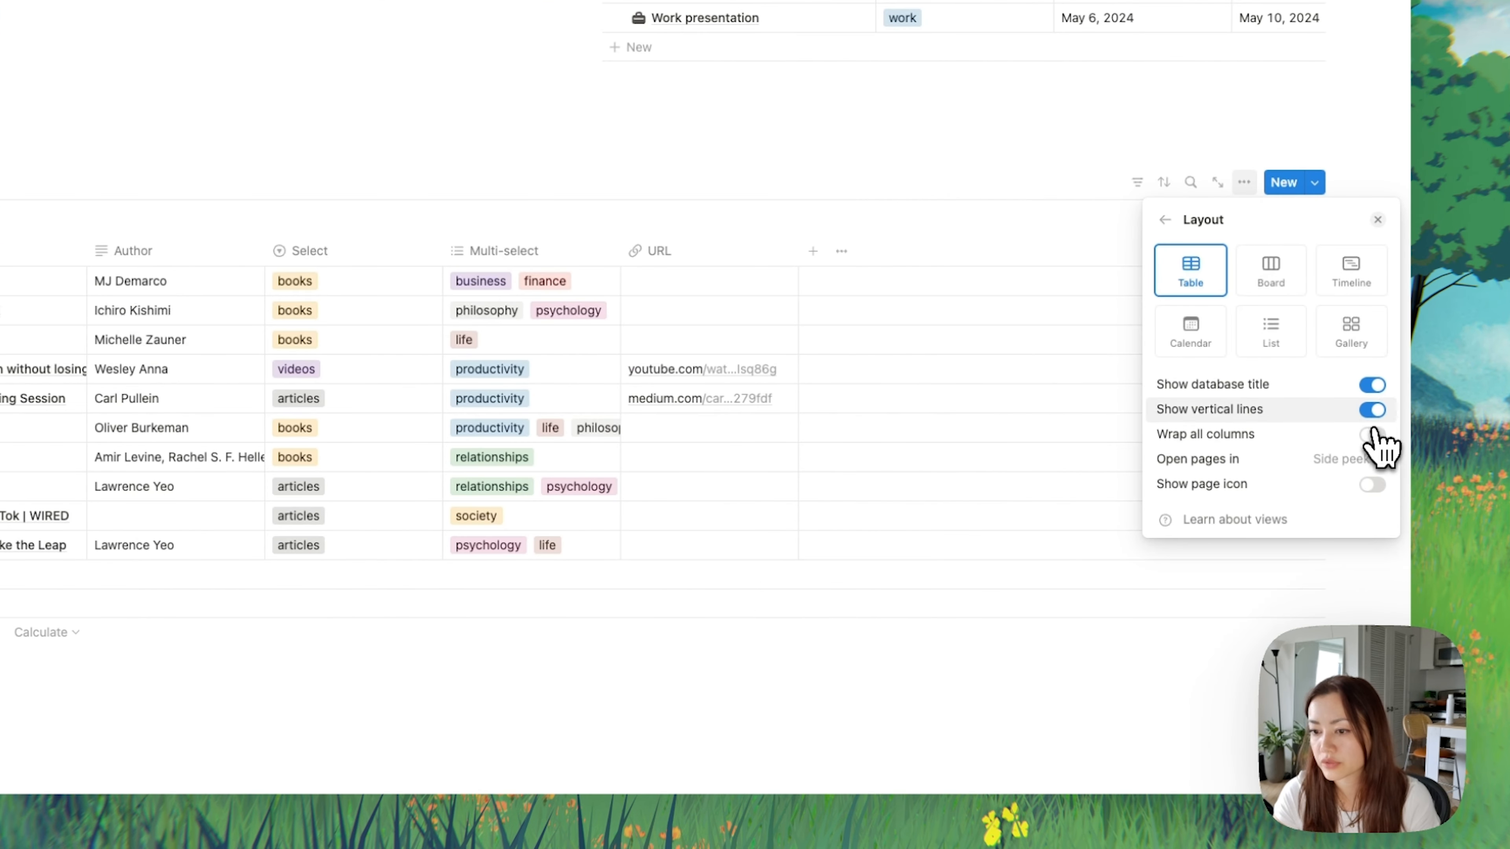
pyautogui.click(1379, 410)
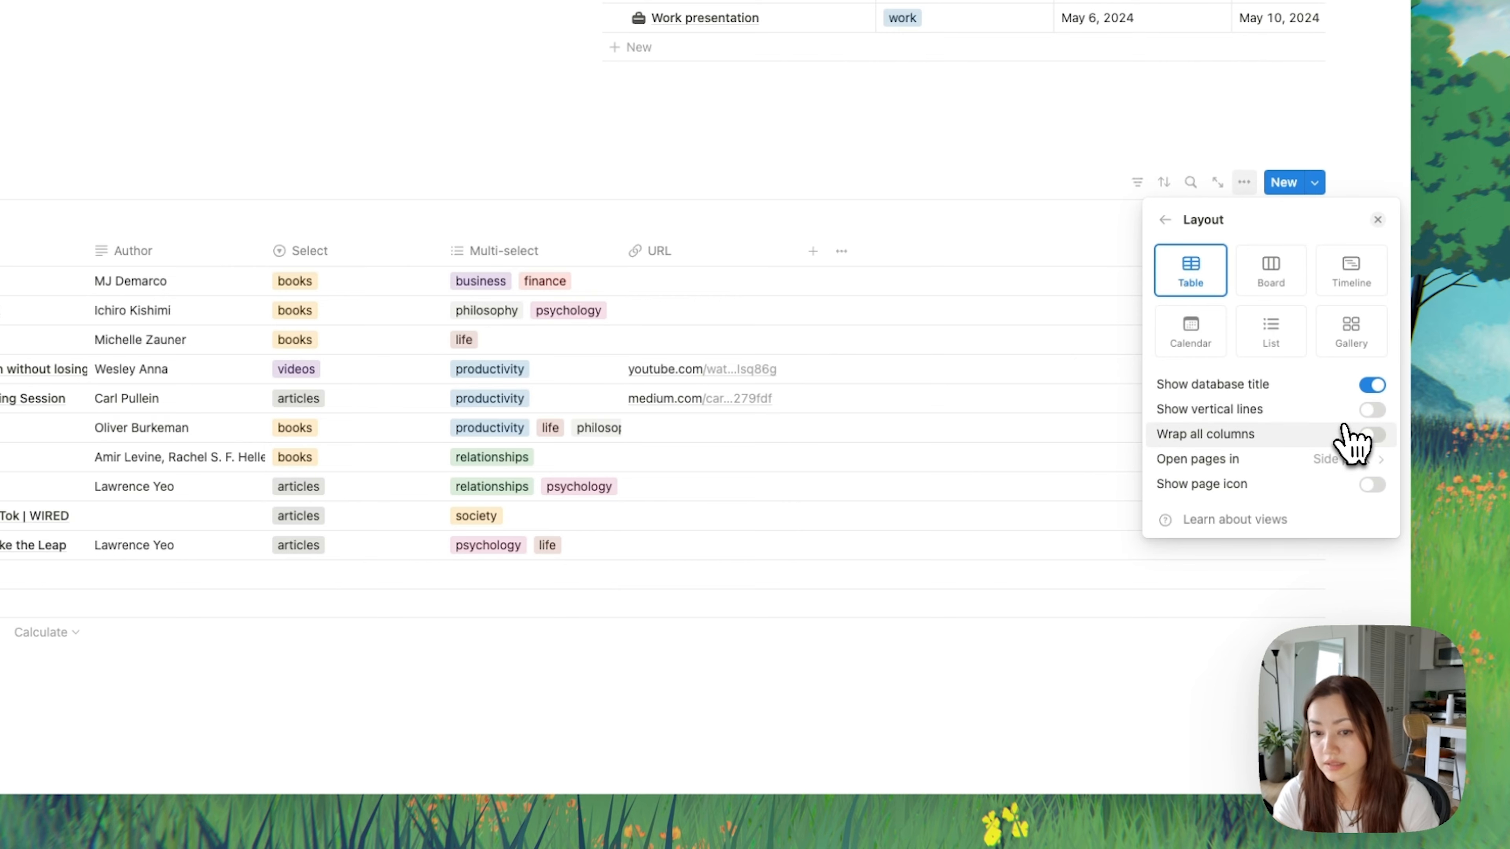
pyautogui.click(1388, 390)
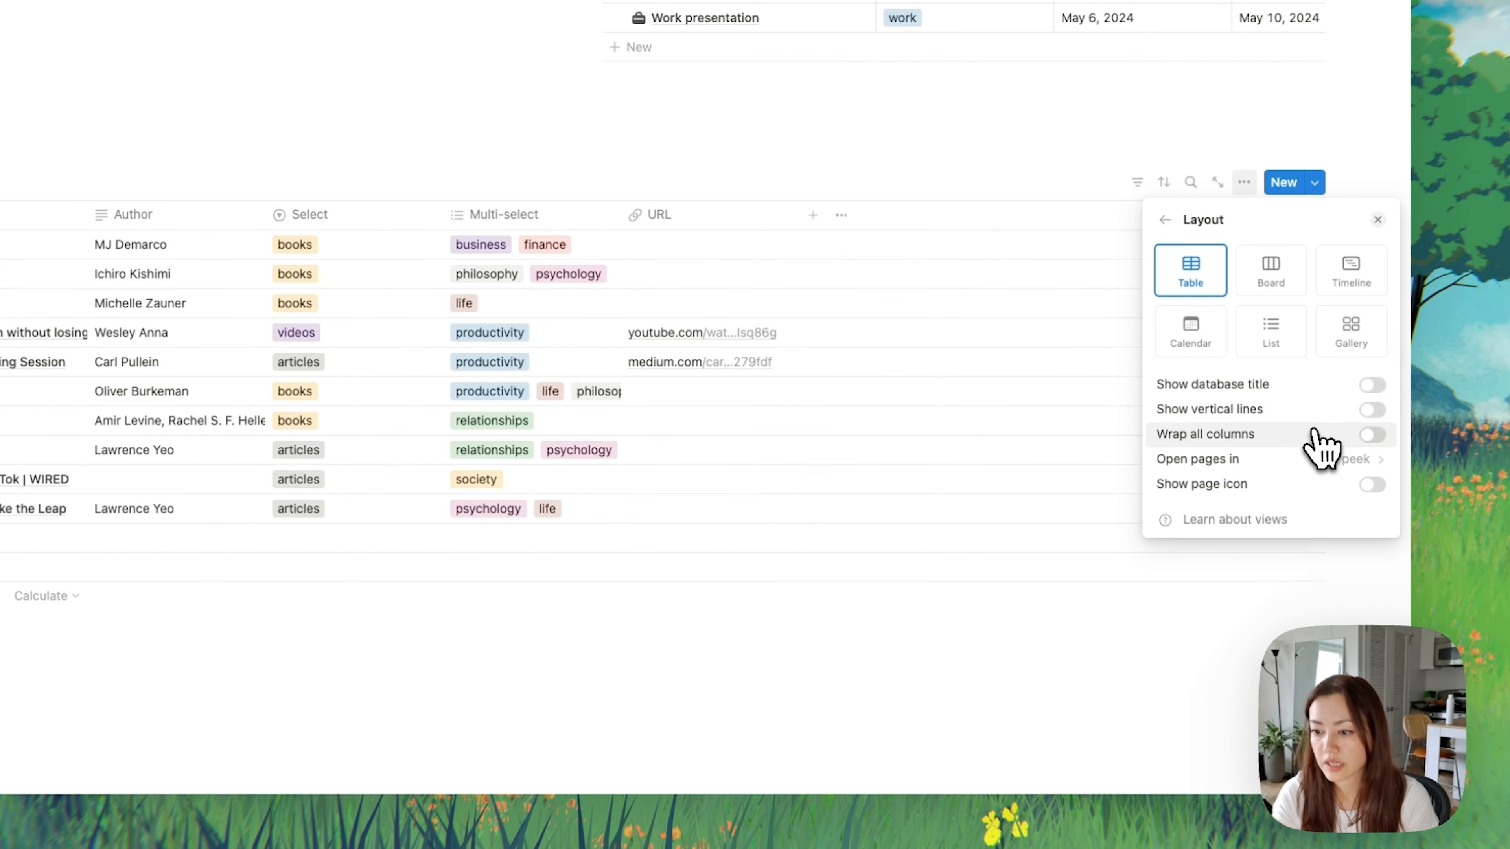
pyautogui.click(512, 182)
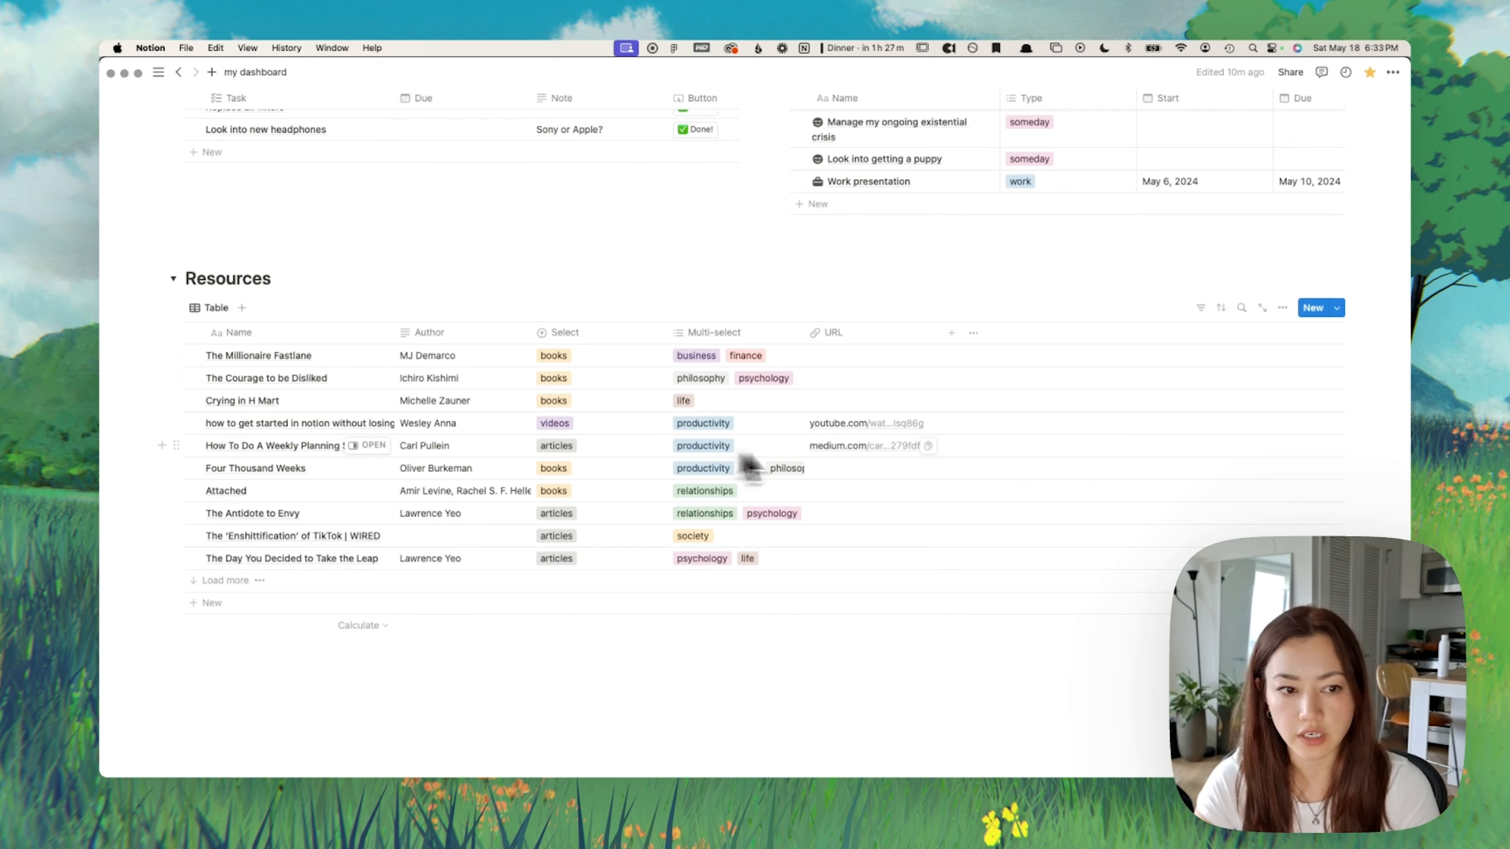
# Step: Group the Resources table by the Select property and hide its Select column
pyautogui.click(1282, 308)
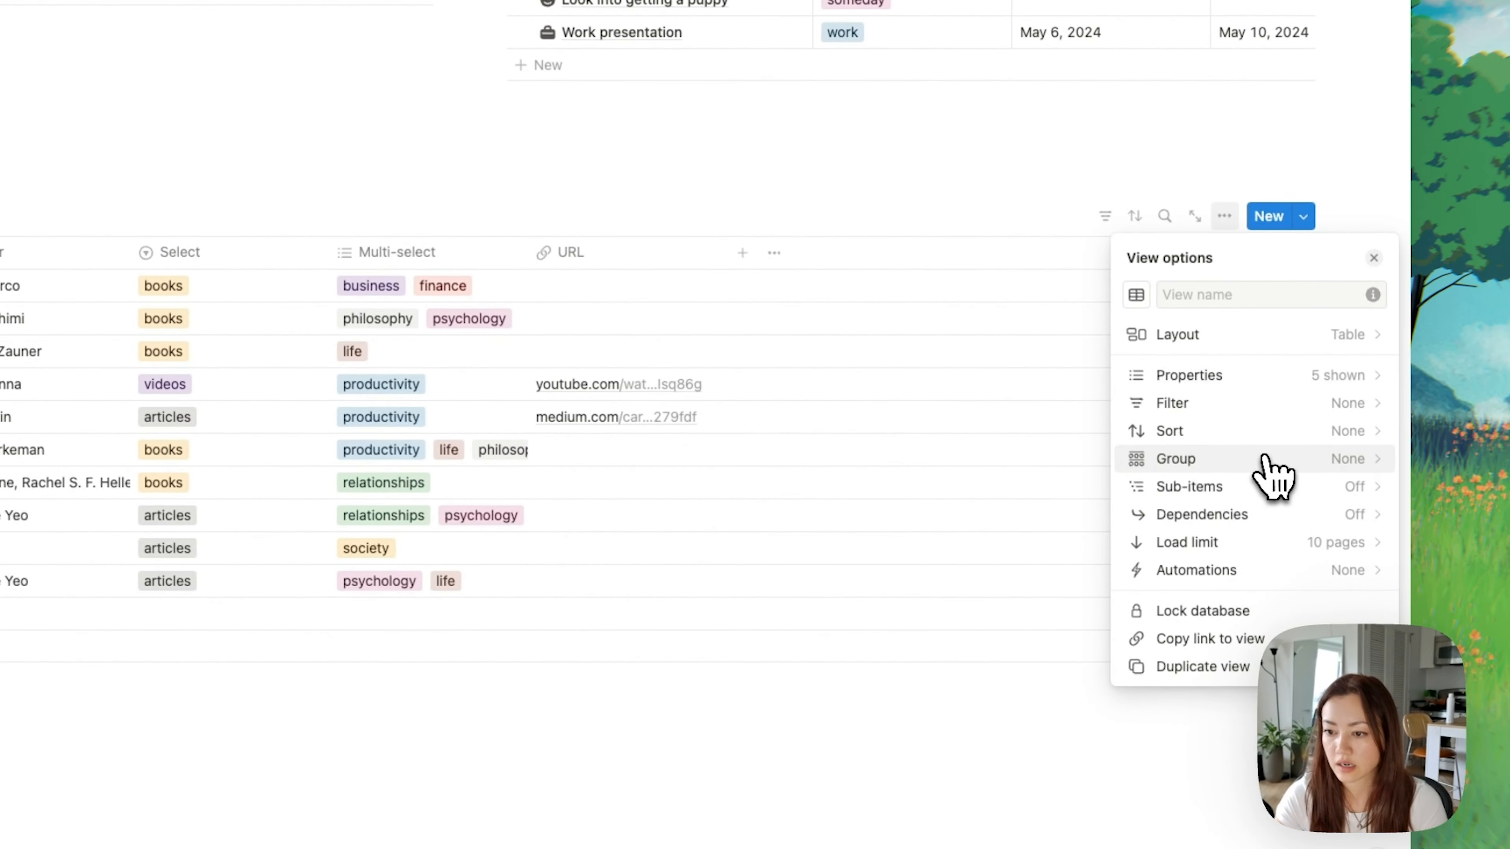
pyautogui.click(1265, 461)
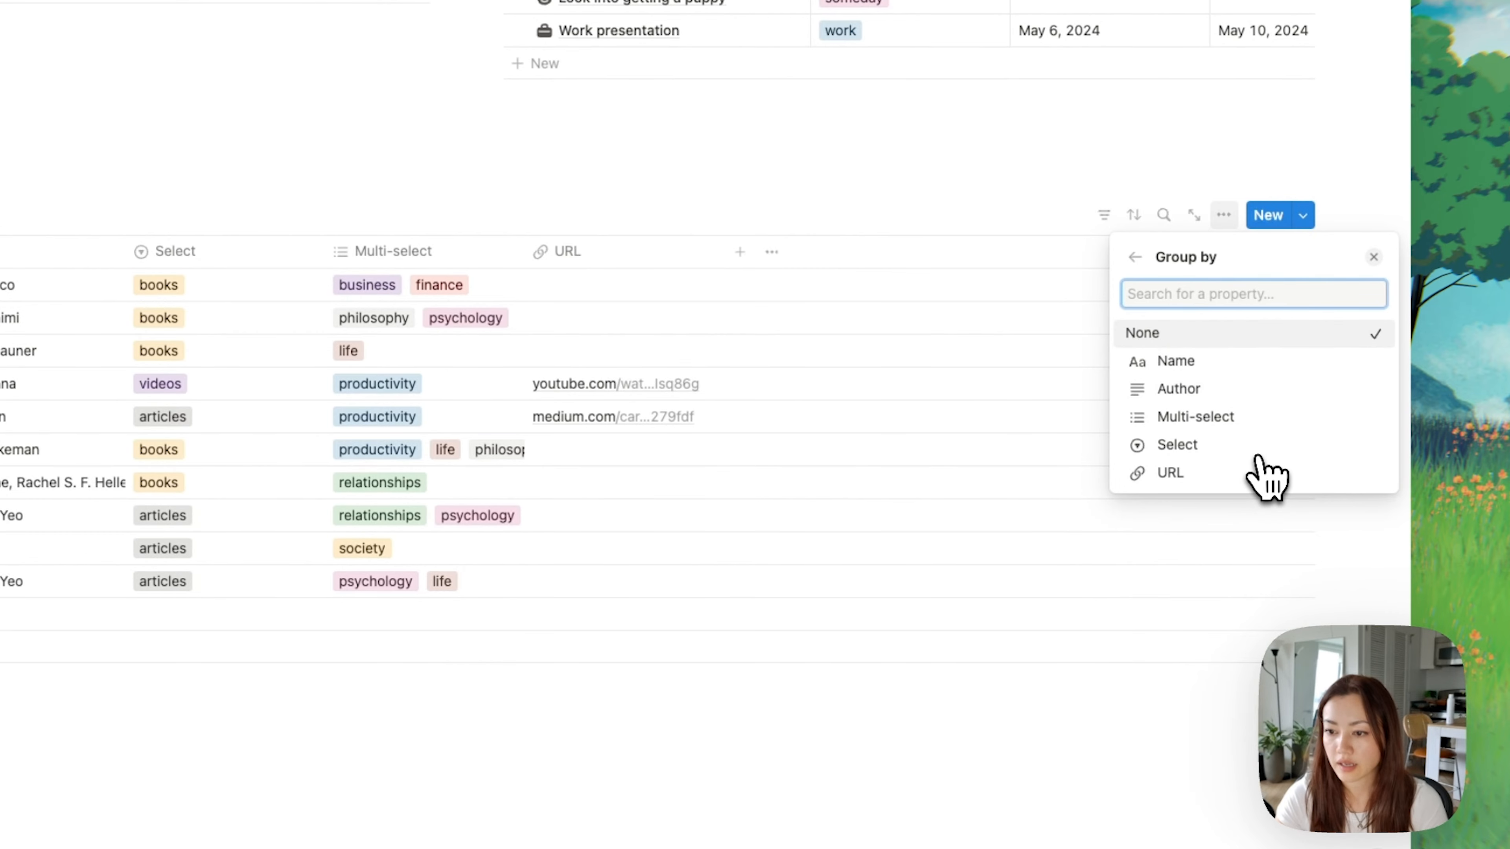
pyautogui.click(1217, 451)
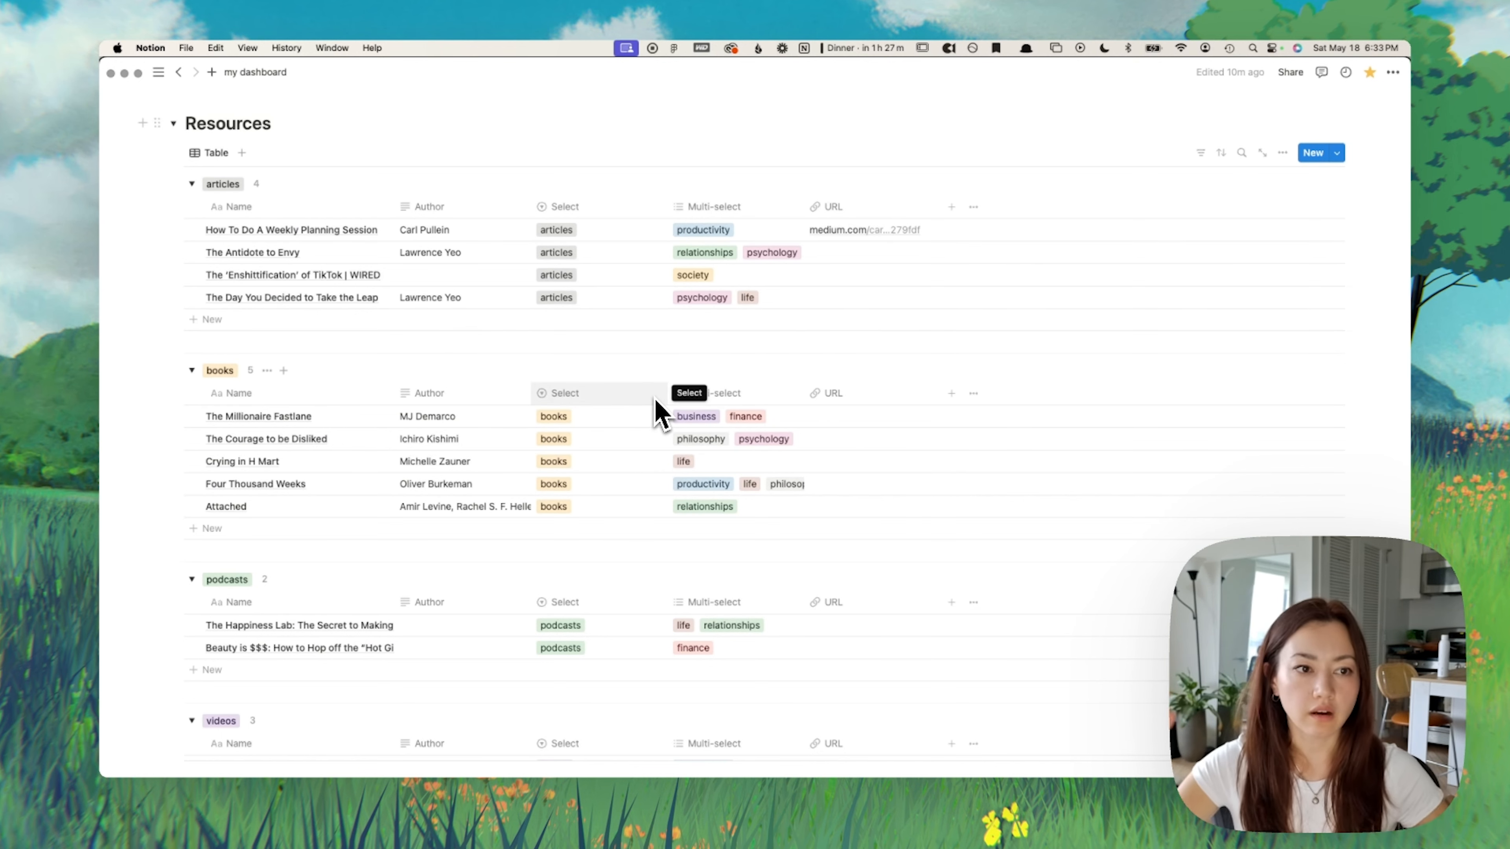
pyautogui.scroll(-1, 776, 390)
pyautogui.scroll(-3, 776, 390)
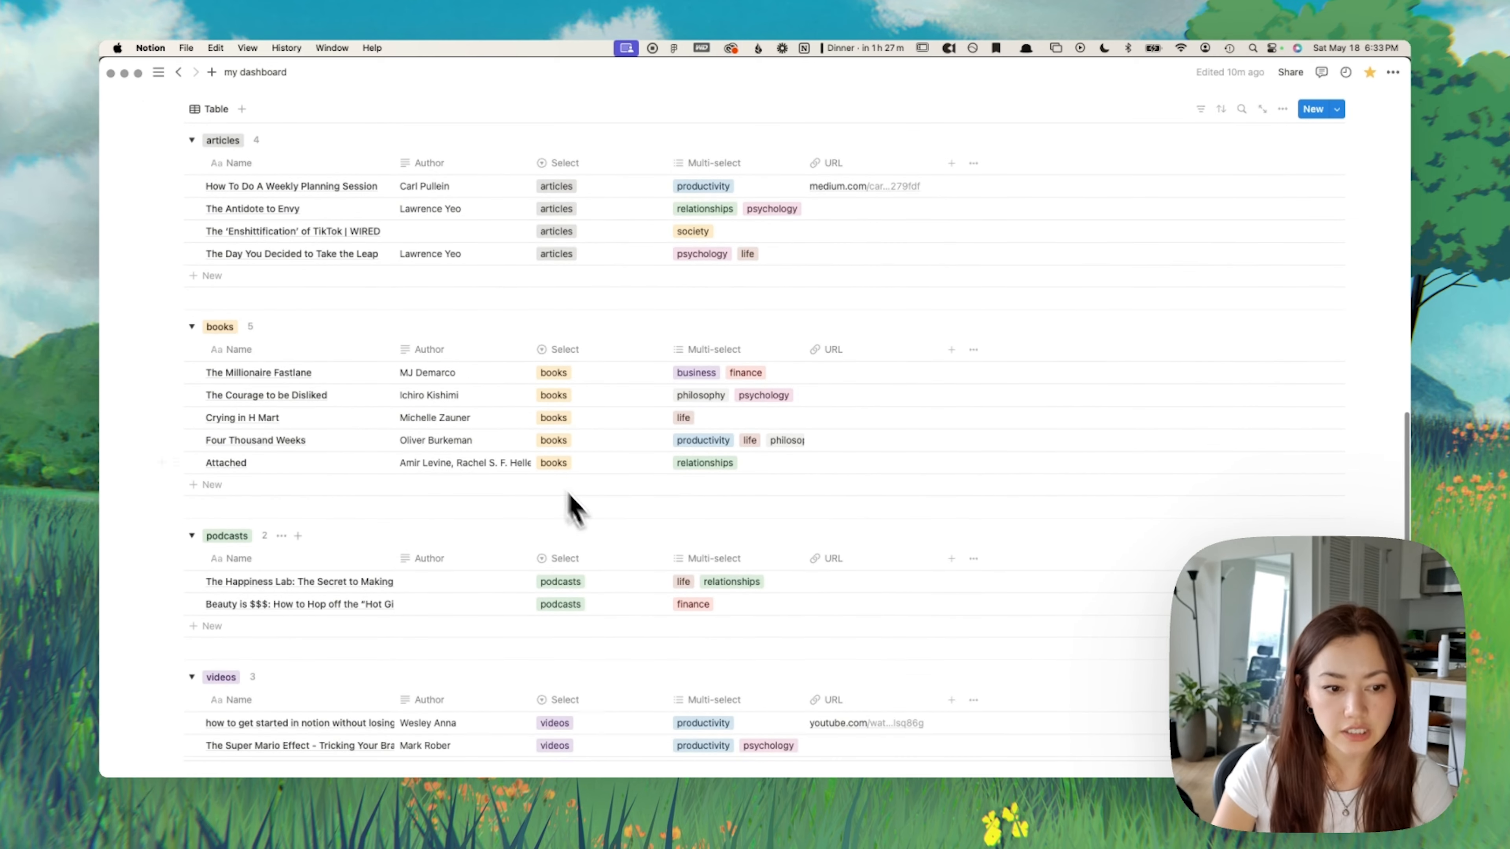
pyautogui.scroll(-8, 628, 533)
pyautogui.scroll(10, 654, 514)
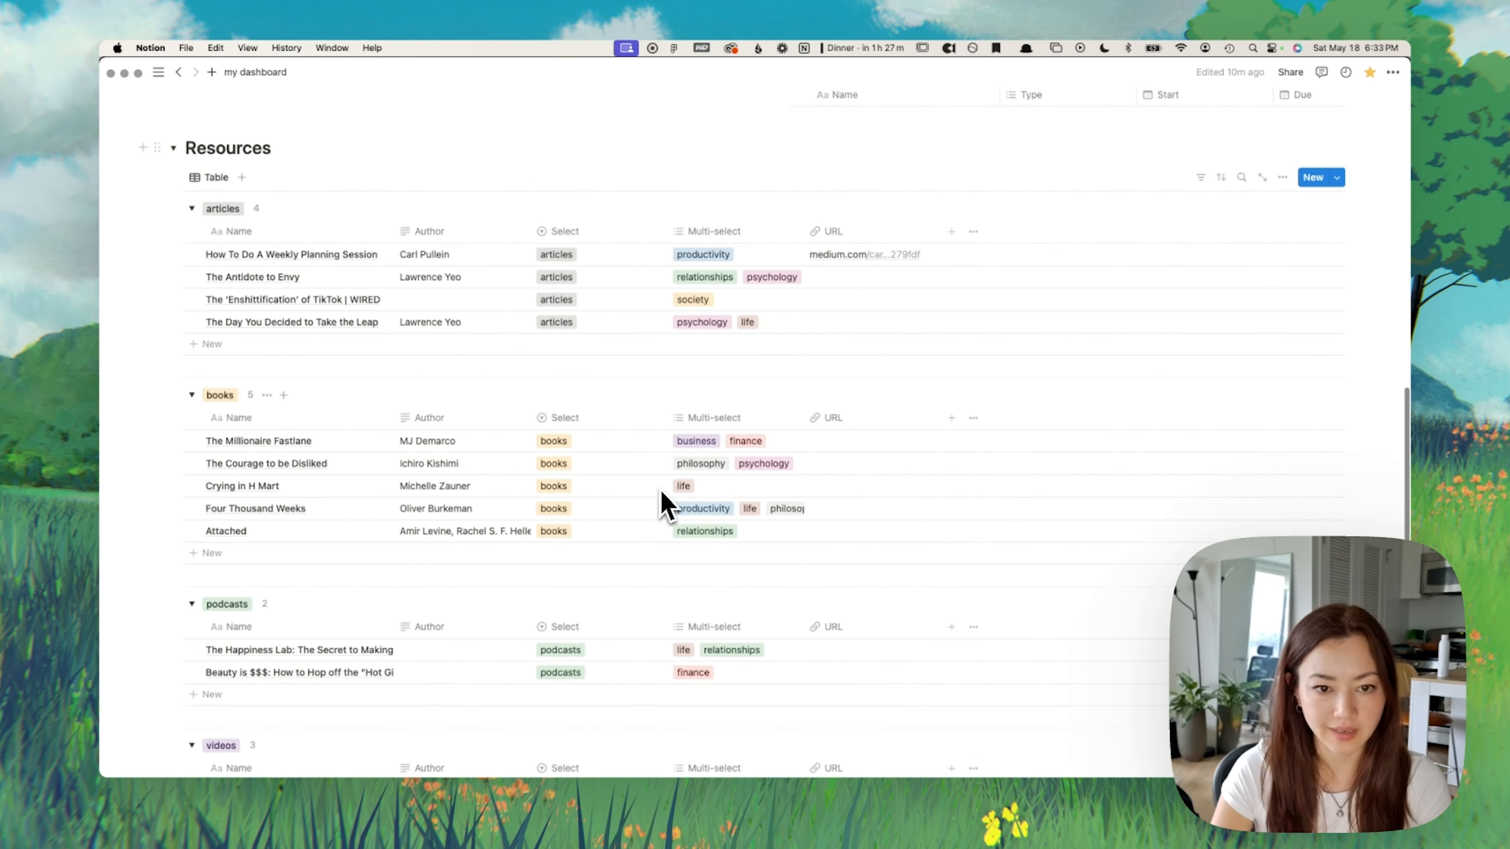
pyautogui.click(588, 238)
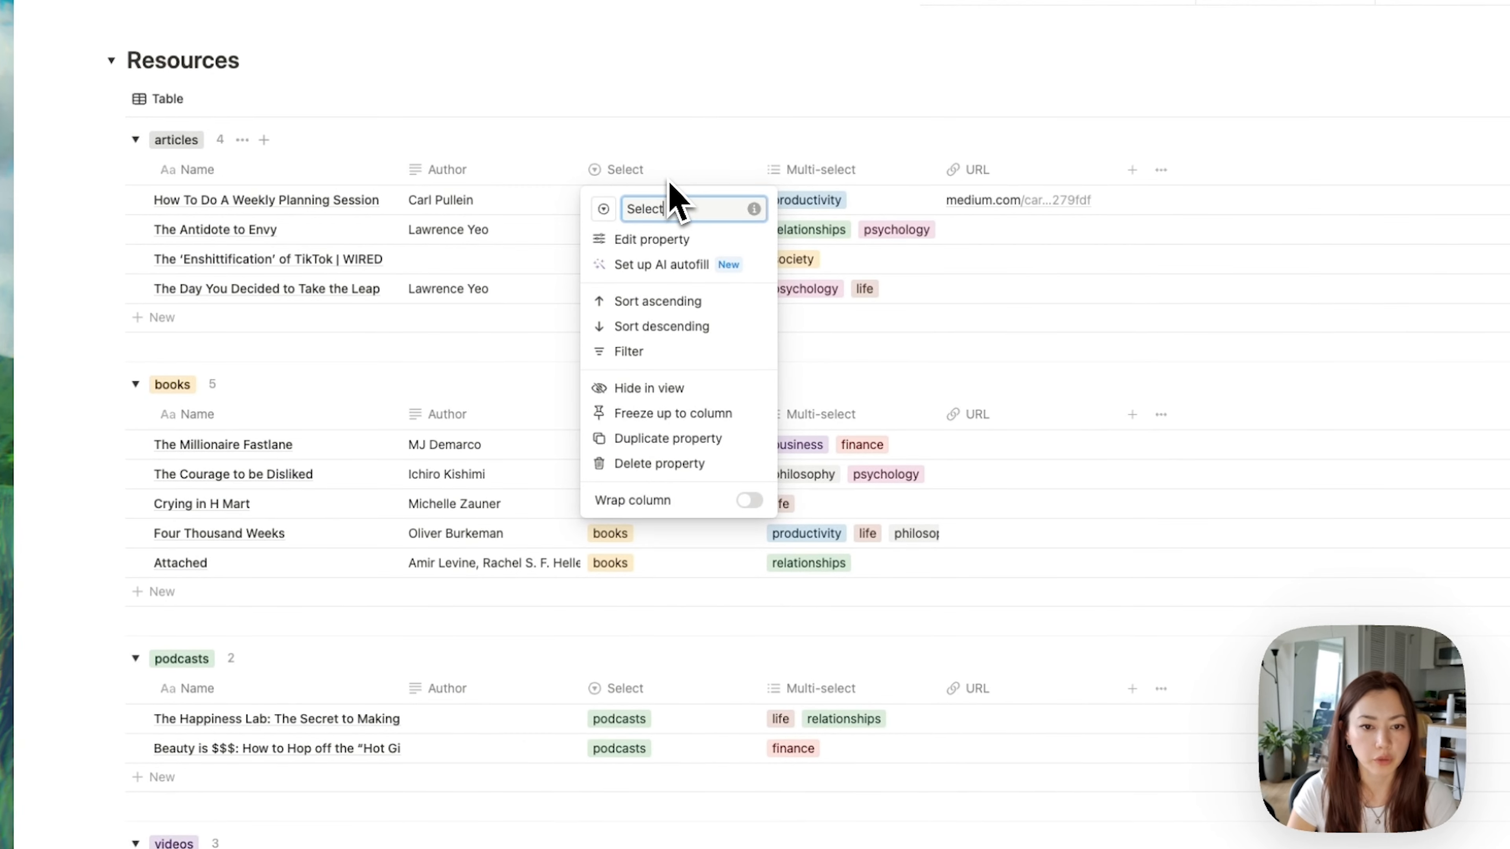
pyautogui.click(711, 390)
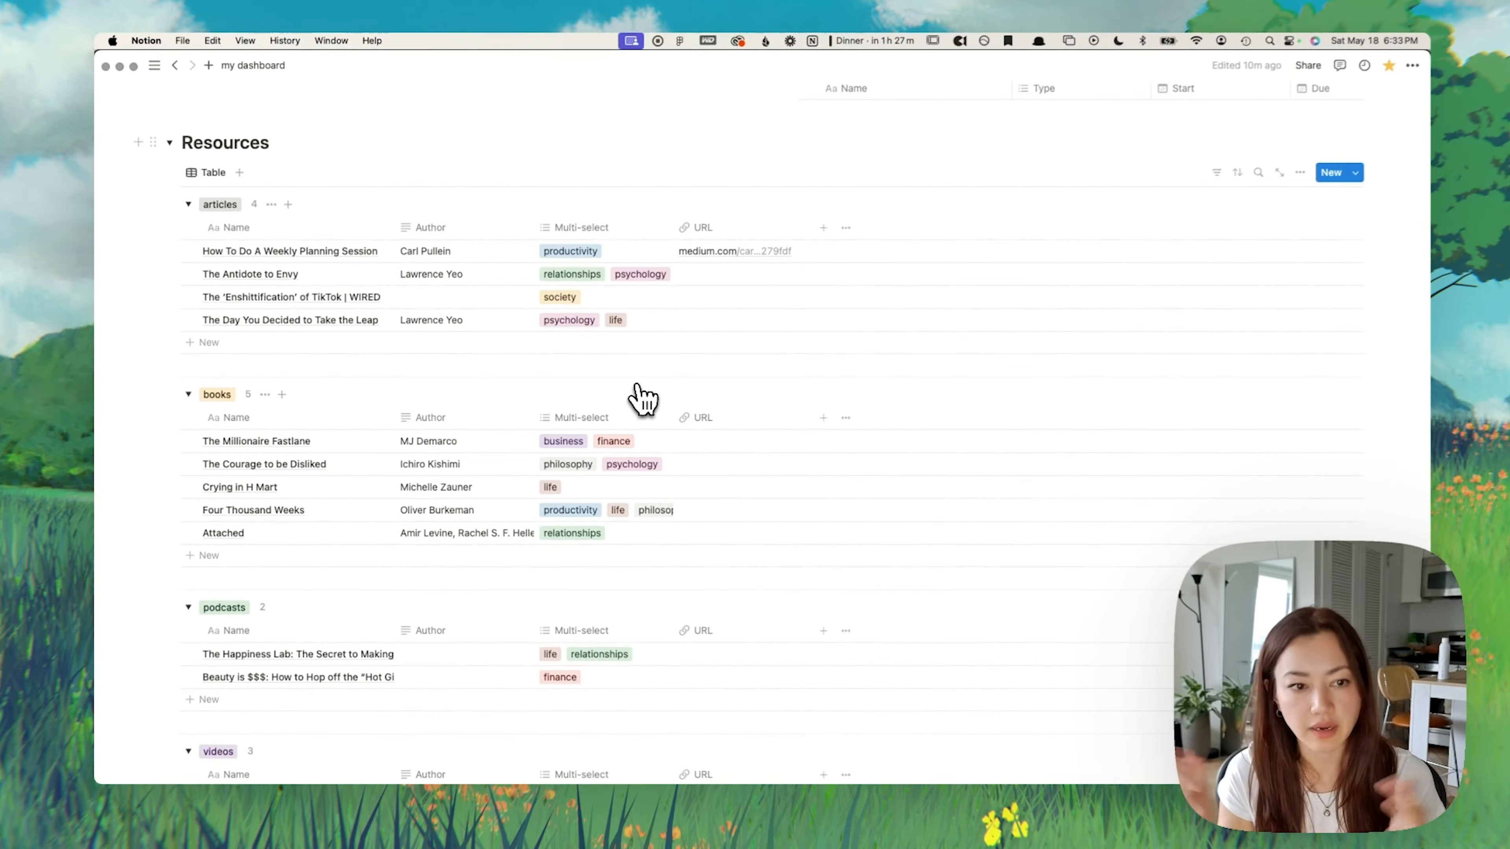
# Step: Group the Projects table by the Type property
pyautogui.scroll(6, 618, 405)
pyautogui.click(1283, 282)
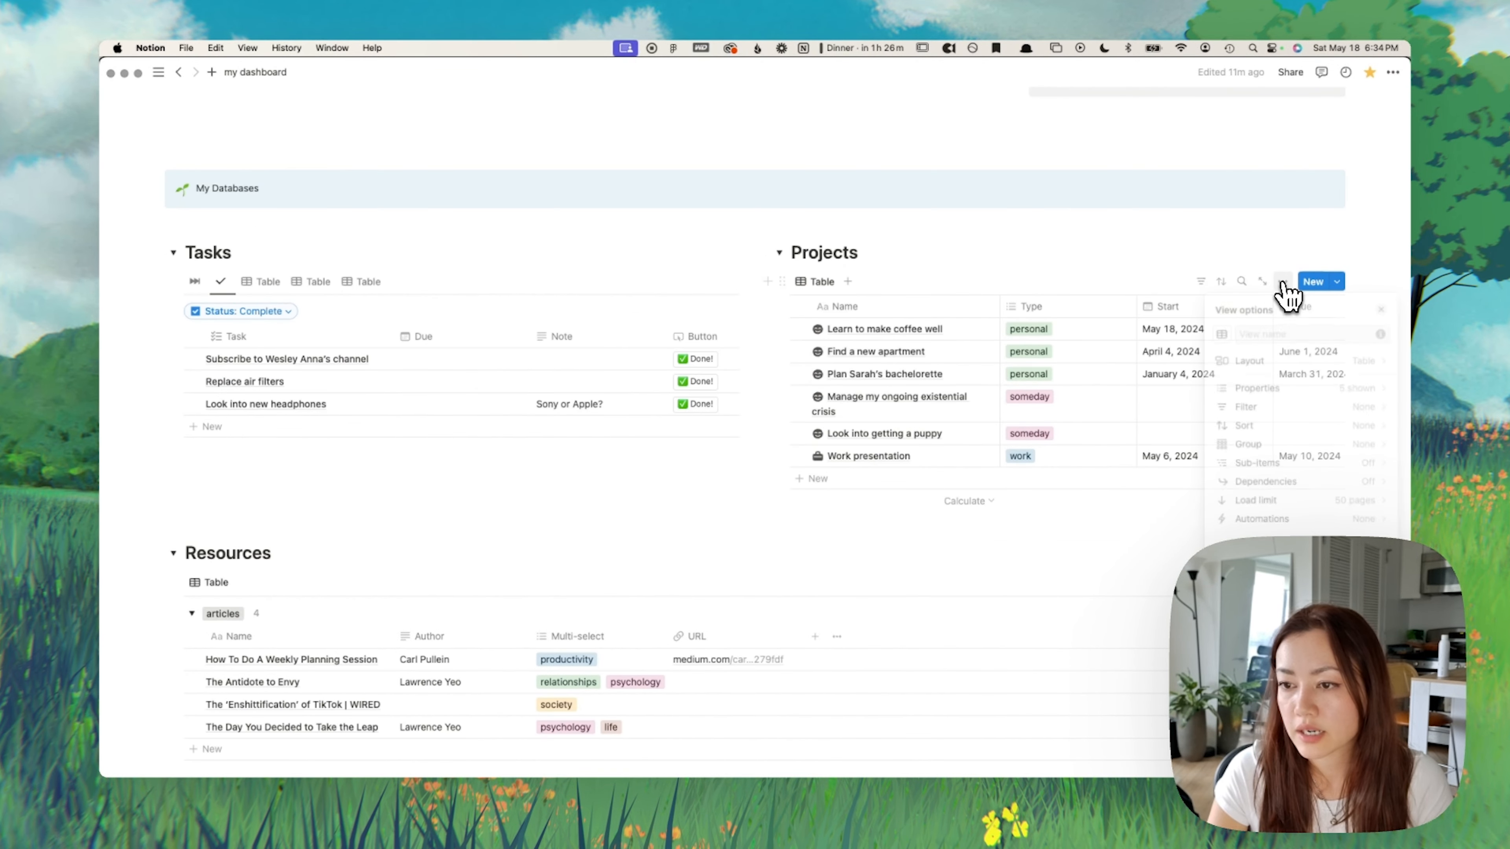
pyautogui.click(1312, 448)
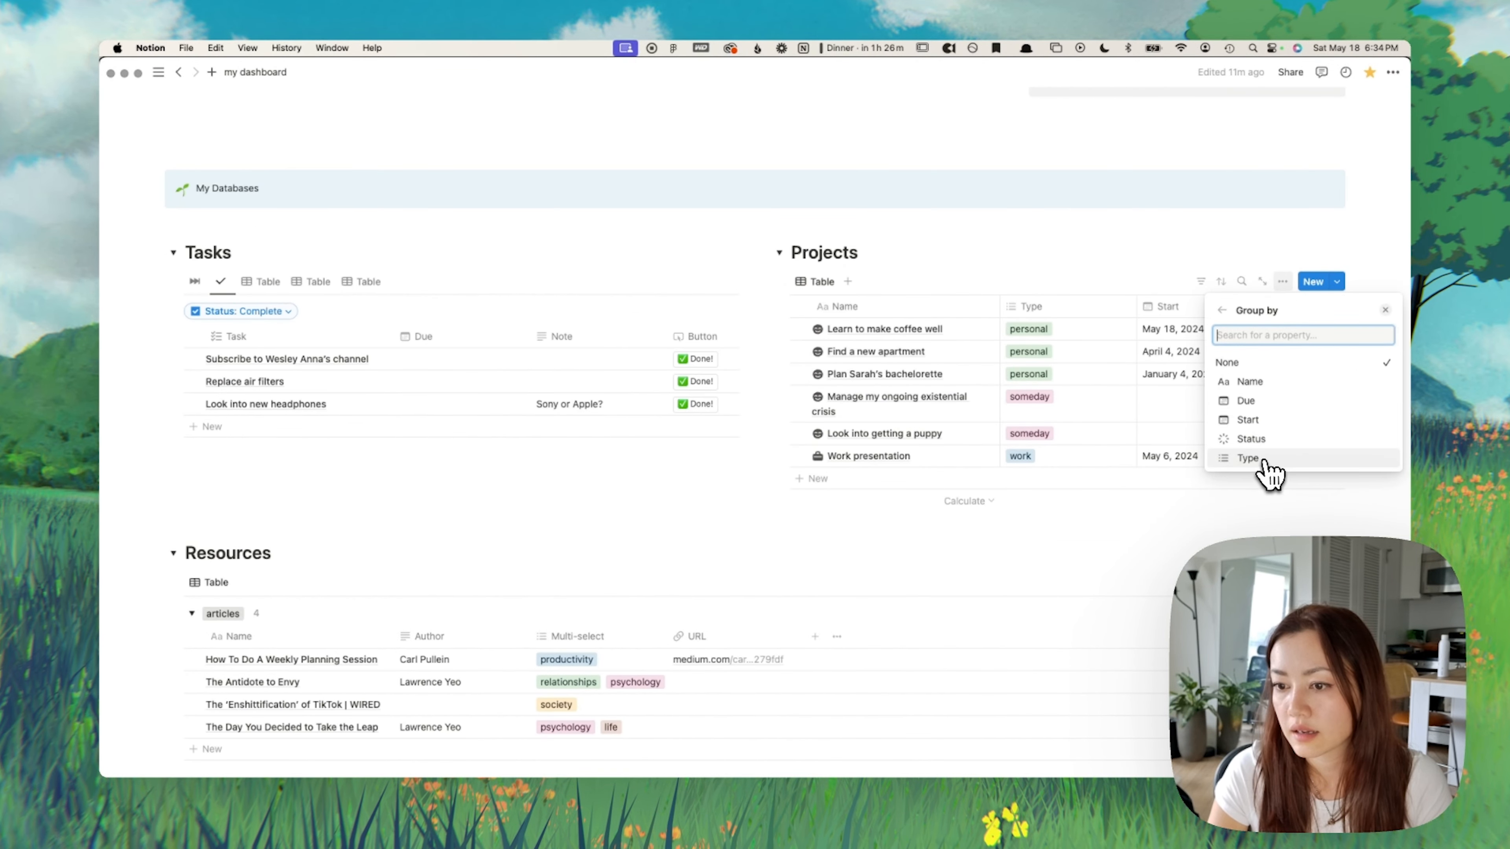
pyautogui.click(1248, 458)
pyautogui.click(1069, 318)
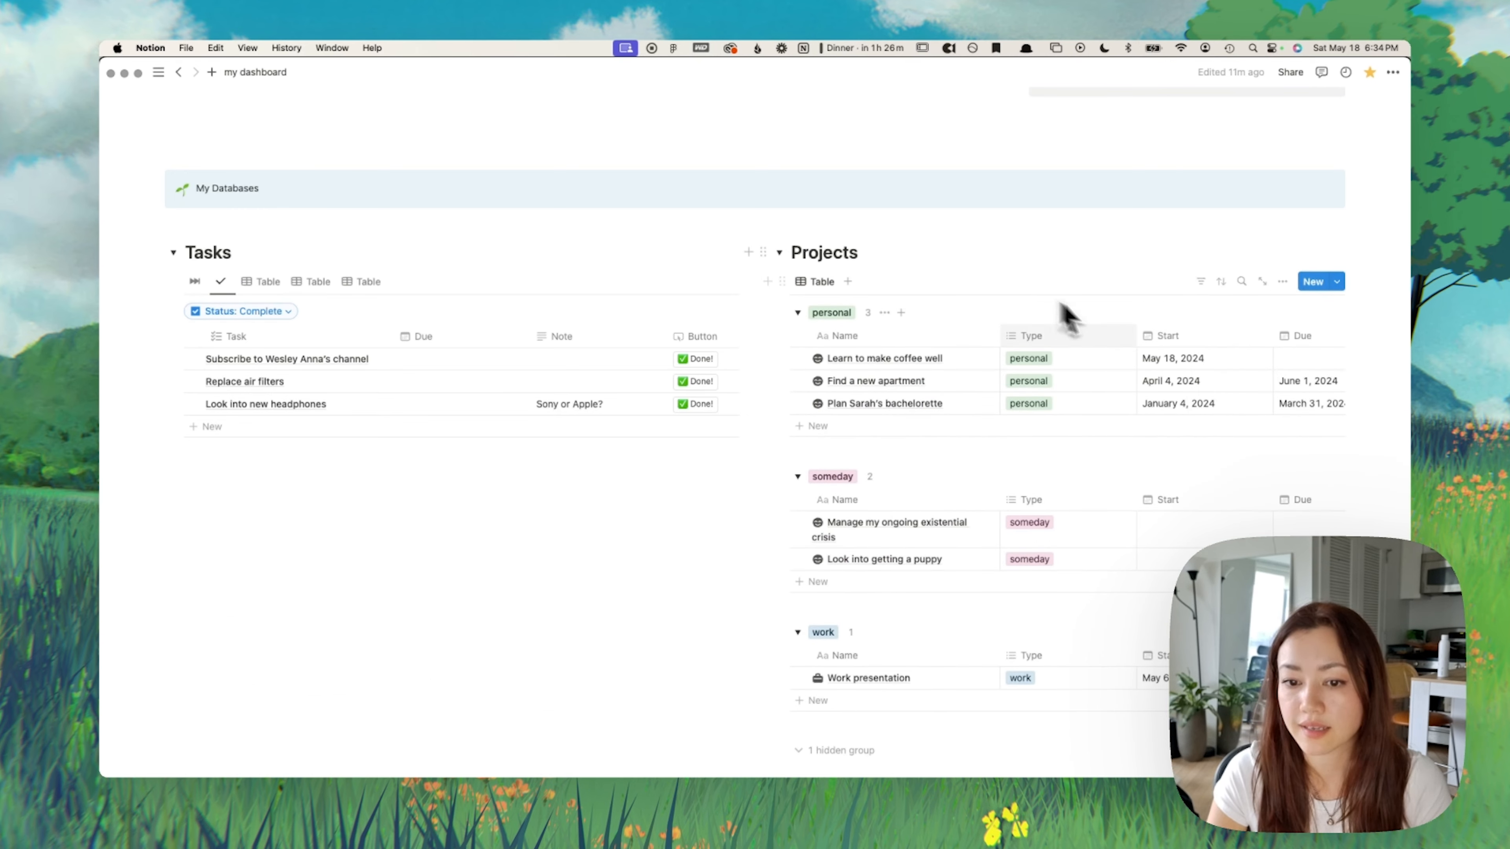
pyautogui.scroll(-1, 1011, 440)
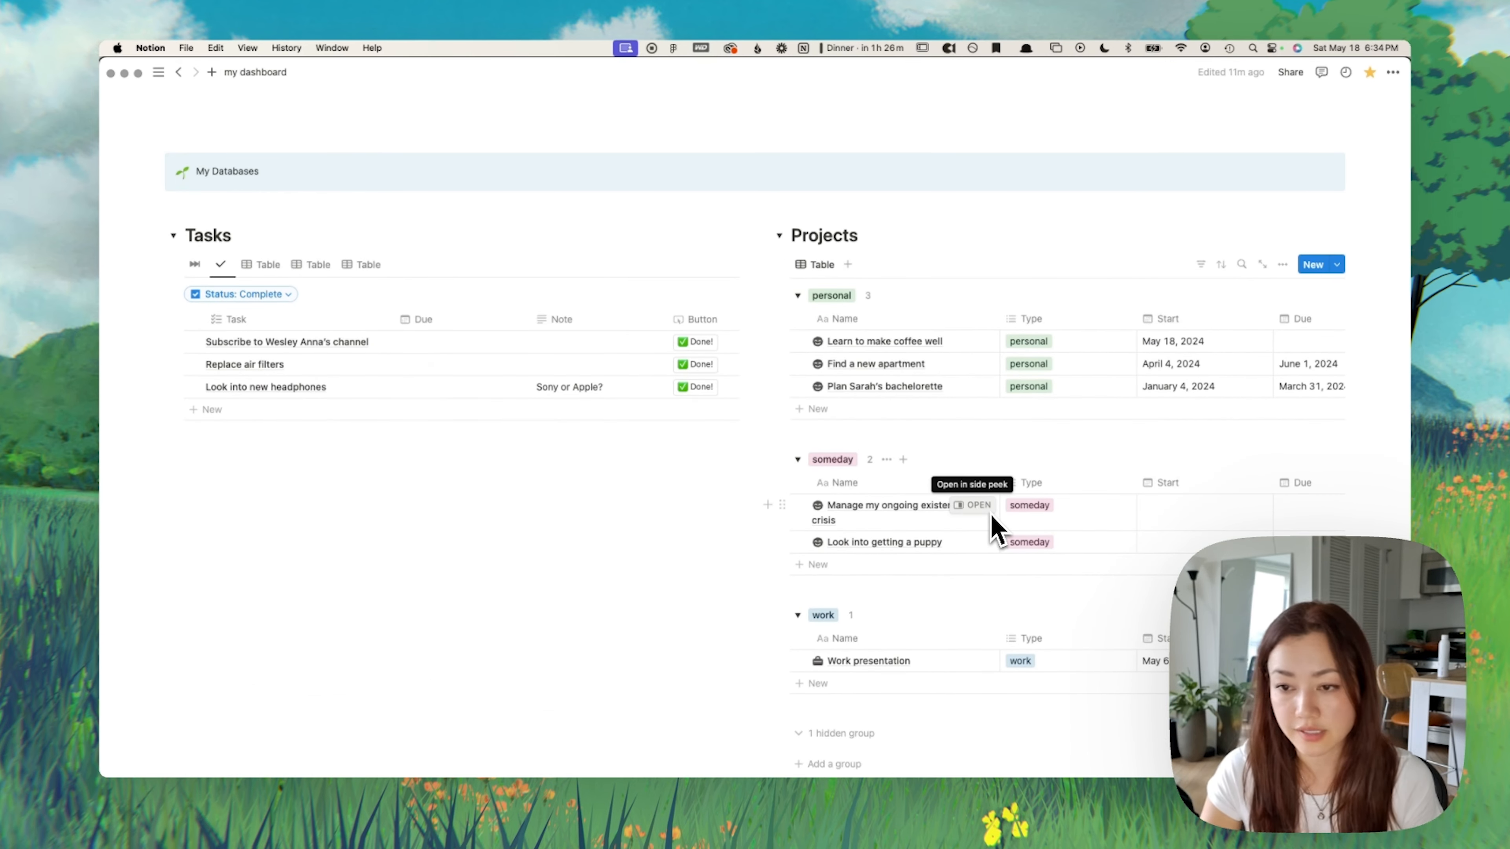
pyautogui.scroll(4, 996, 512)
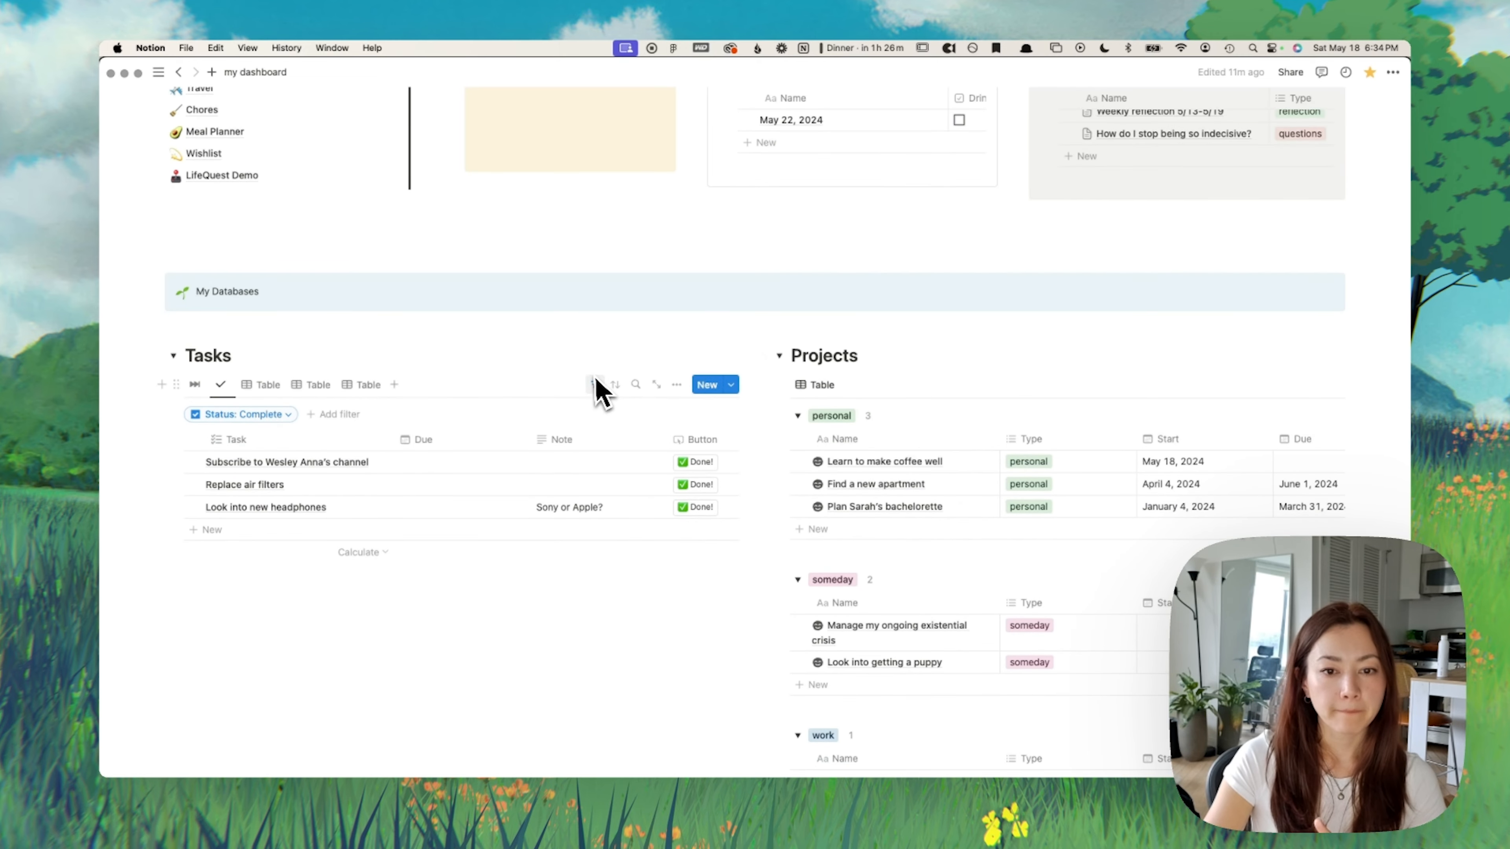
# Step: Change the first table view of the Tasks database to a Board layout
pyautogui.click(676, 386)
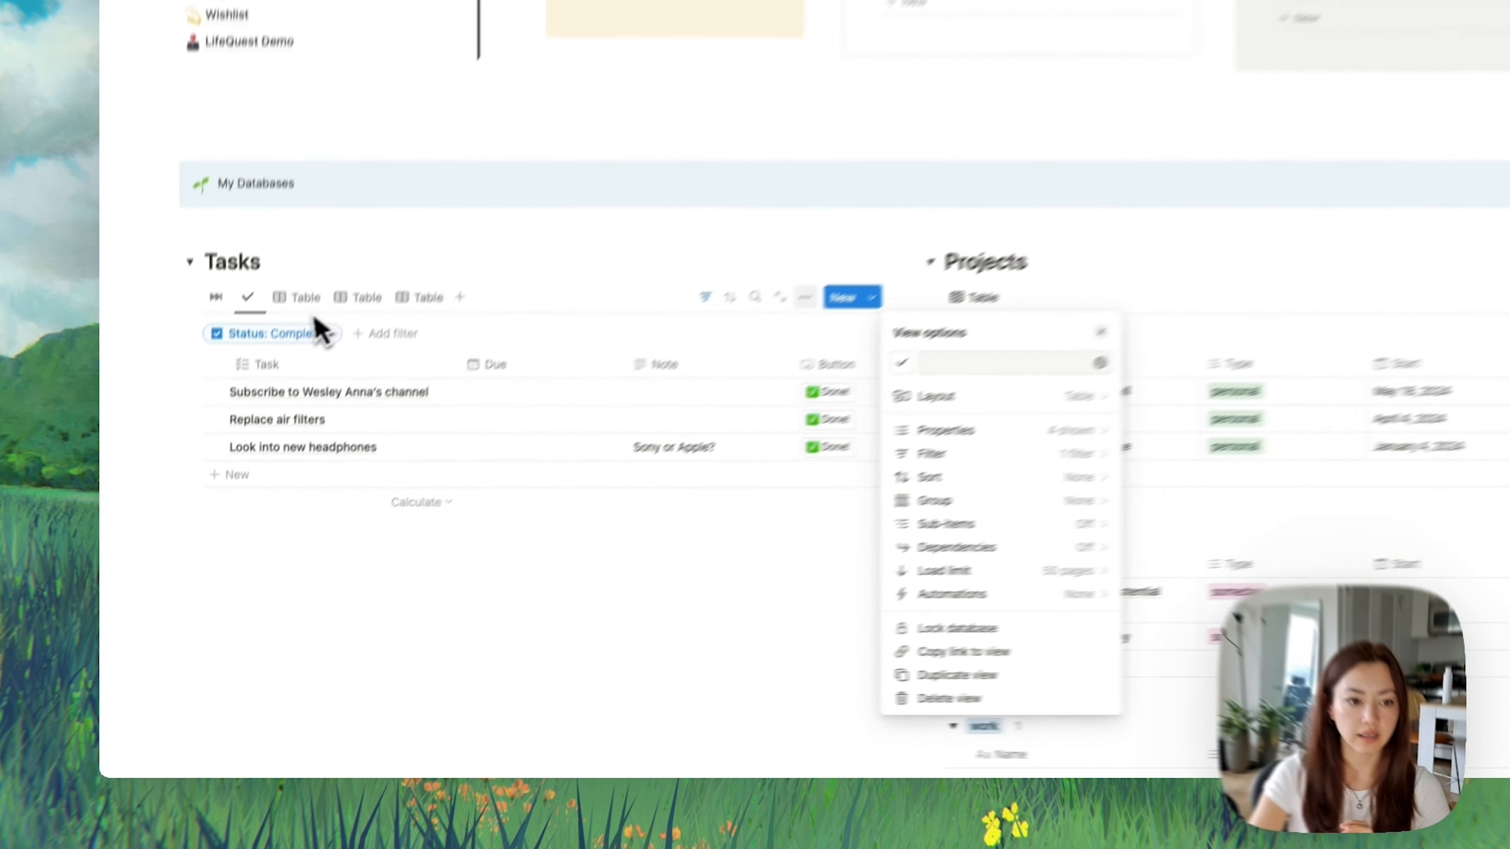
pyautogui.click(276, 390)
pyautogui.click(338, 256)
pyautogui.click(886, 245)
pyautogui.click(1171, 356)
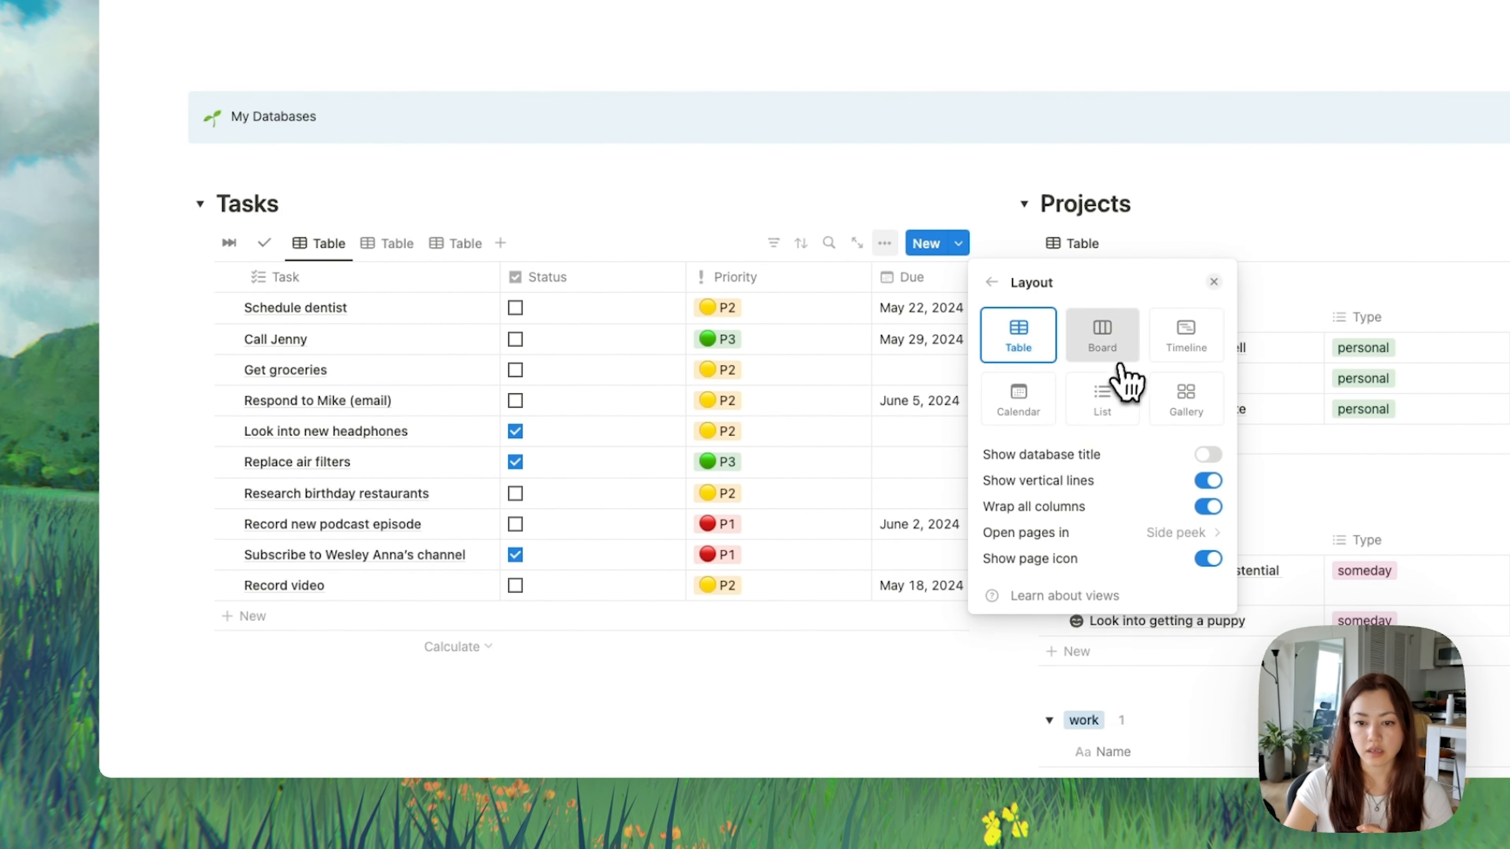
pyautogui.click(1123, 376)
pyautogui.click(646, 252)
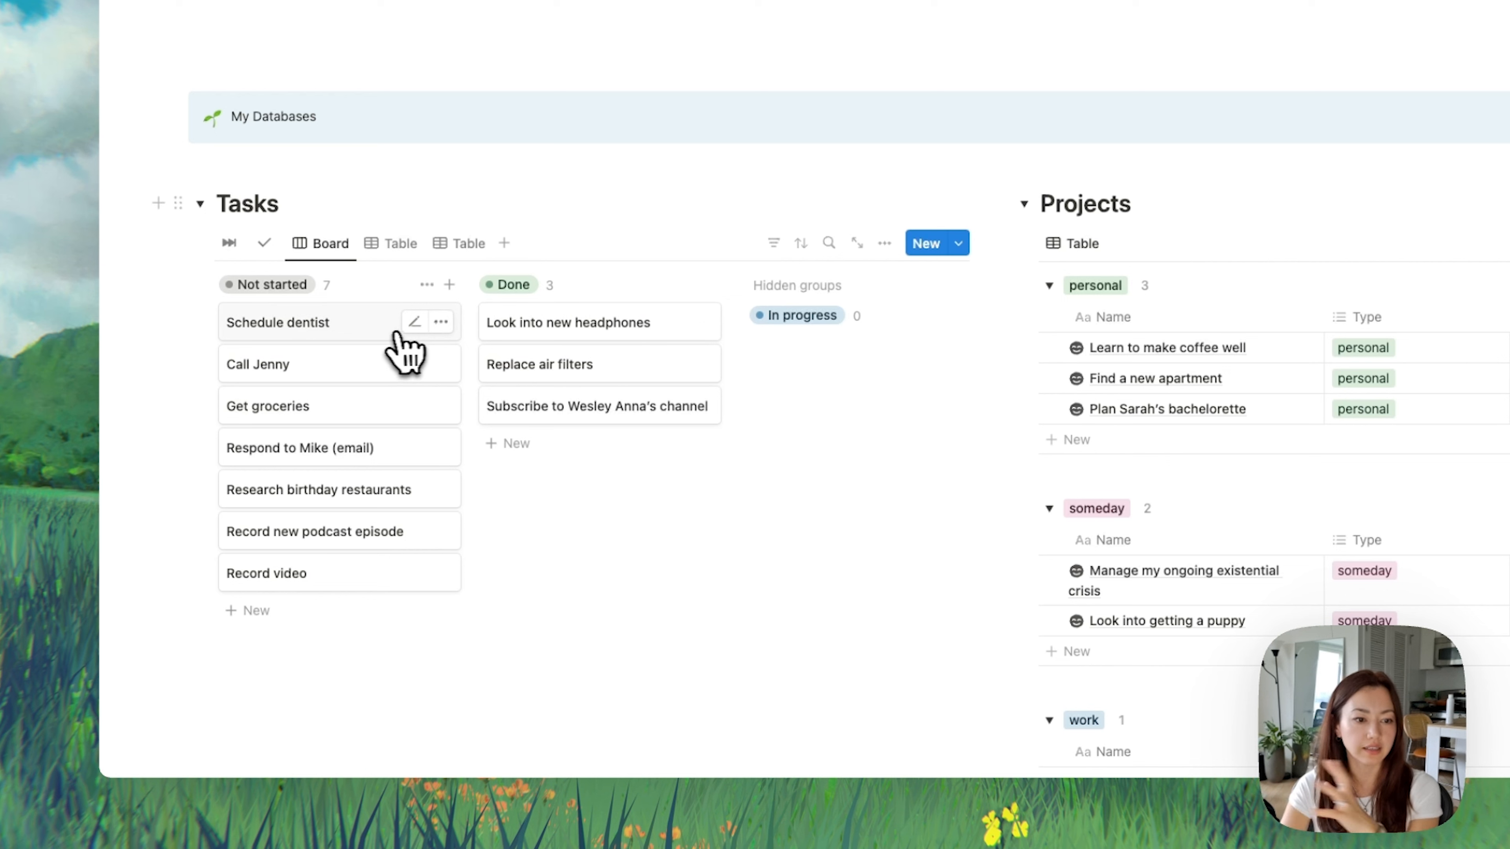
# Step: Move the phone-call task to In progress and the Schedule dentist task to Done on the Tasks board
pyautogui.moveTo(366, 340); pyautogui.dragTo(634, 449)
pyautogui.moveTo(309, 344); pyautogui.dragTo(832, 333)
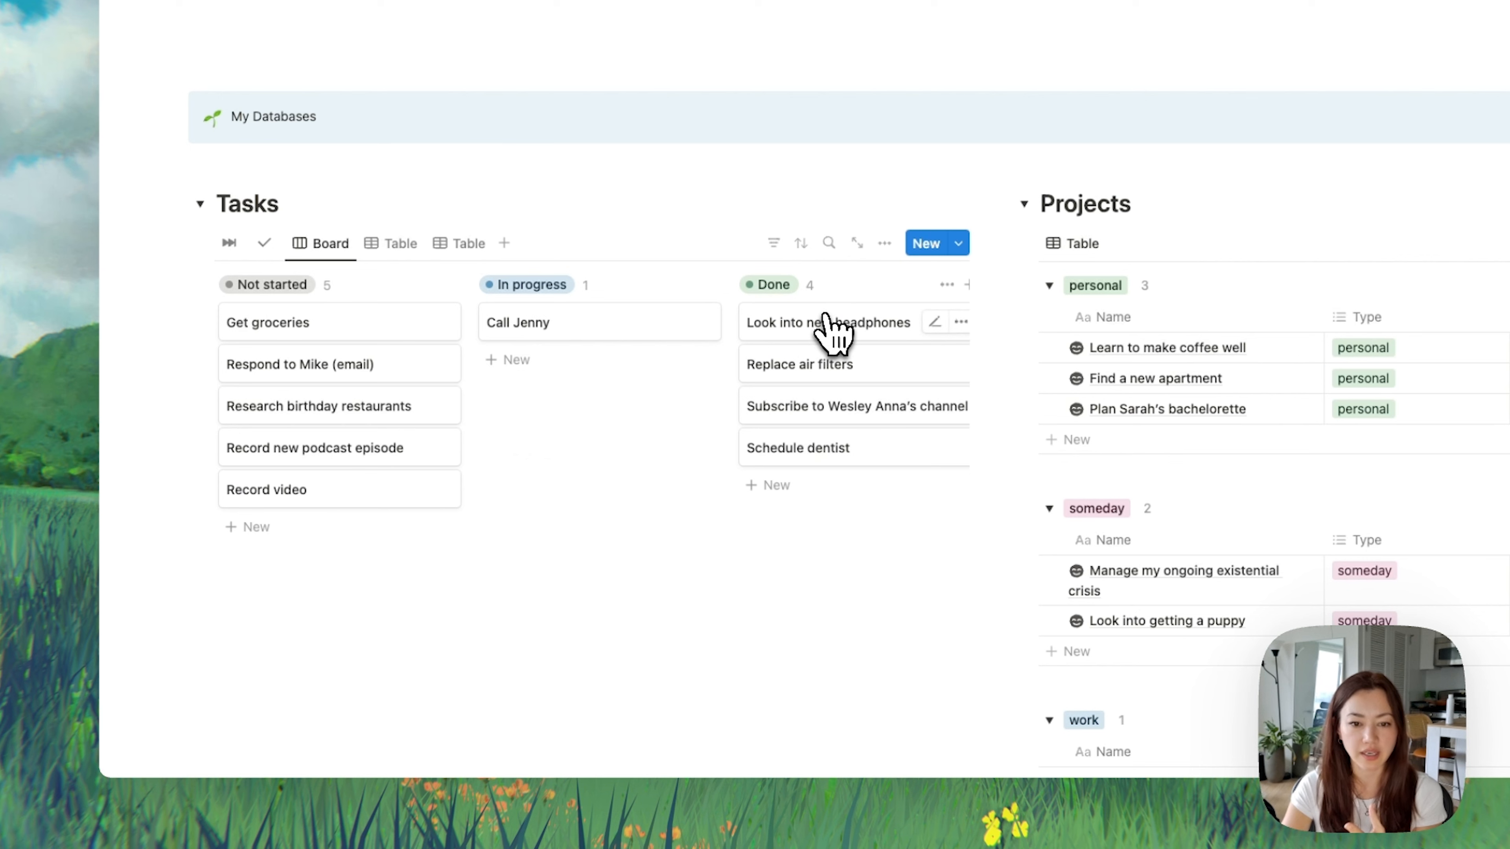
# Step: Turn on column colors for the Tasks board
pyautogui.click(884, 245)
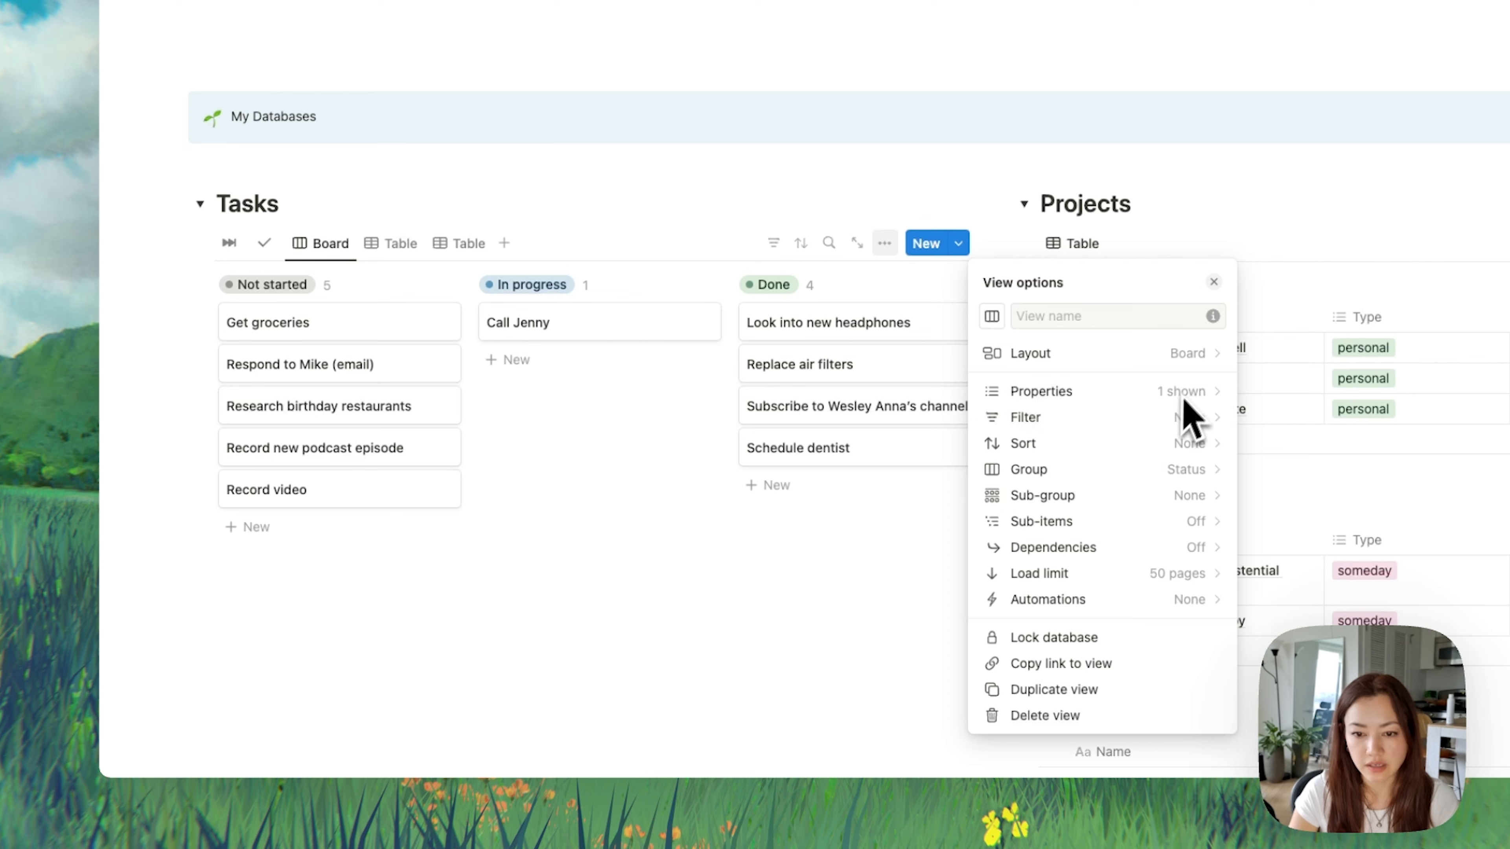
pyautogui.click(1184, 354)
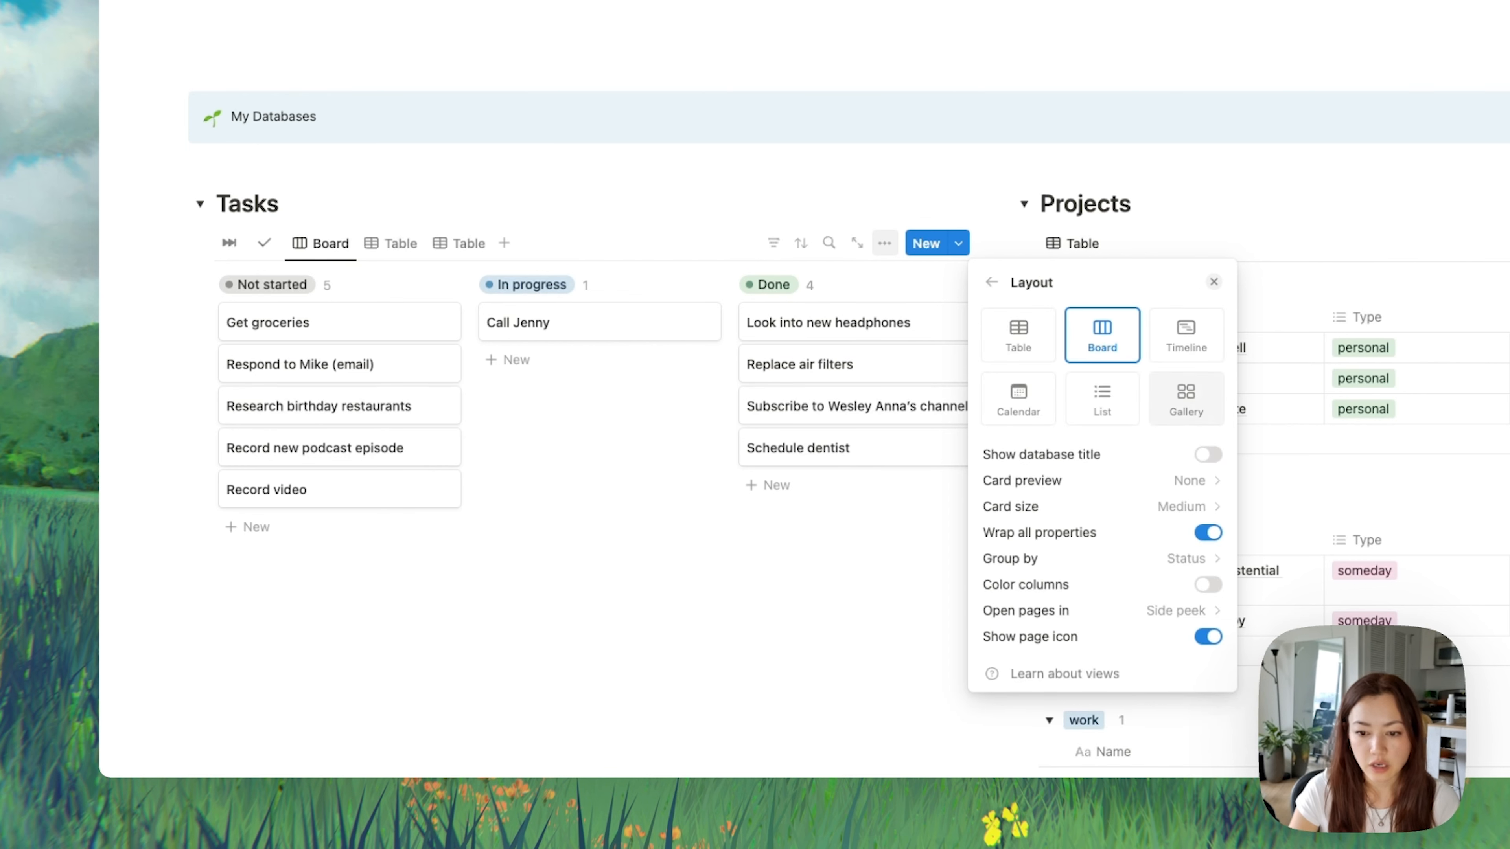
pyautogui.click(1208, 586)
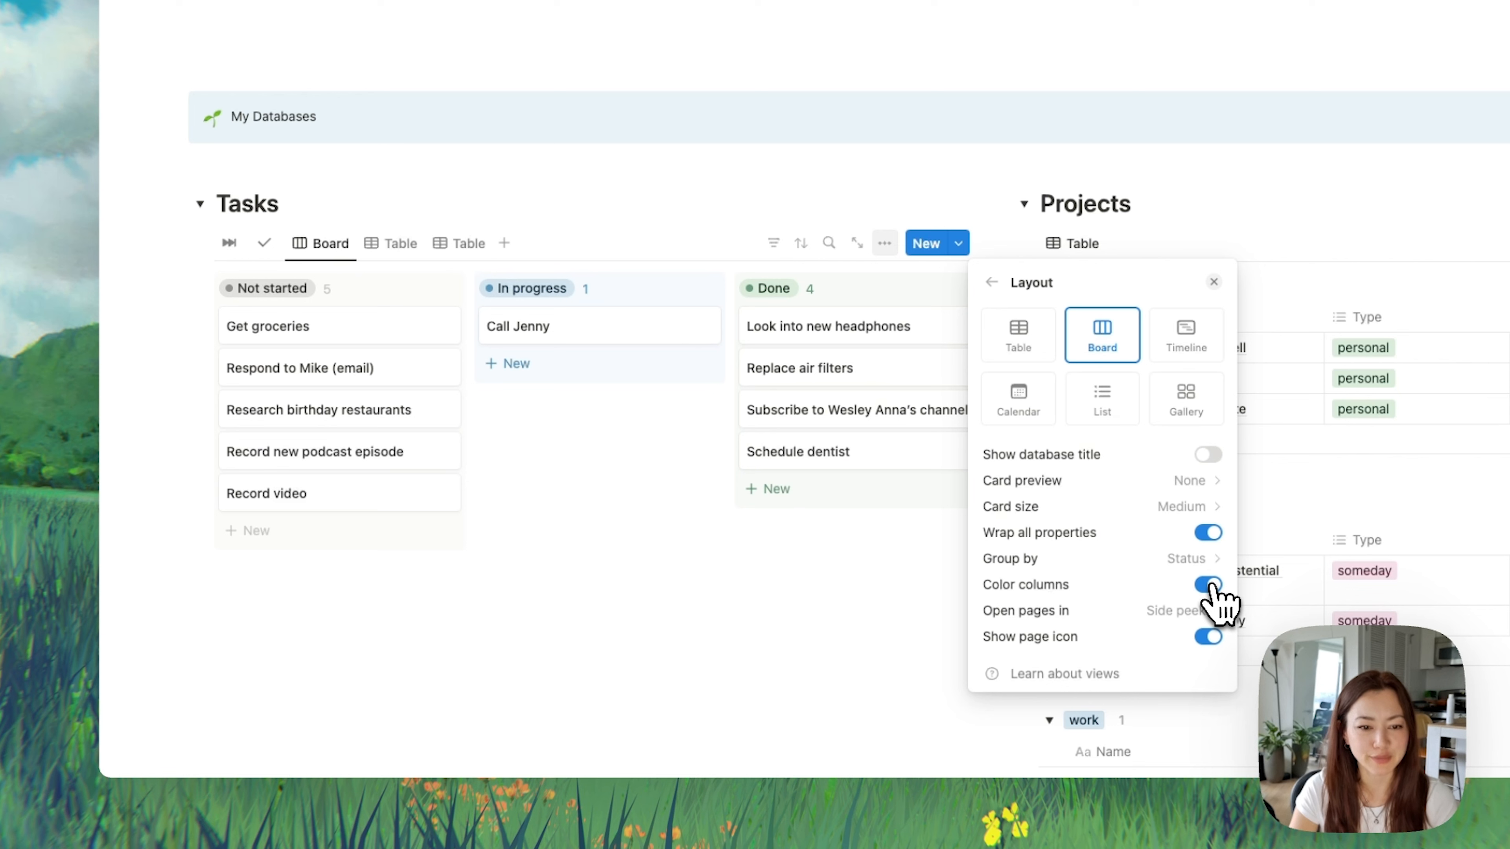
pyautogui.click(586, 512)
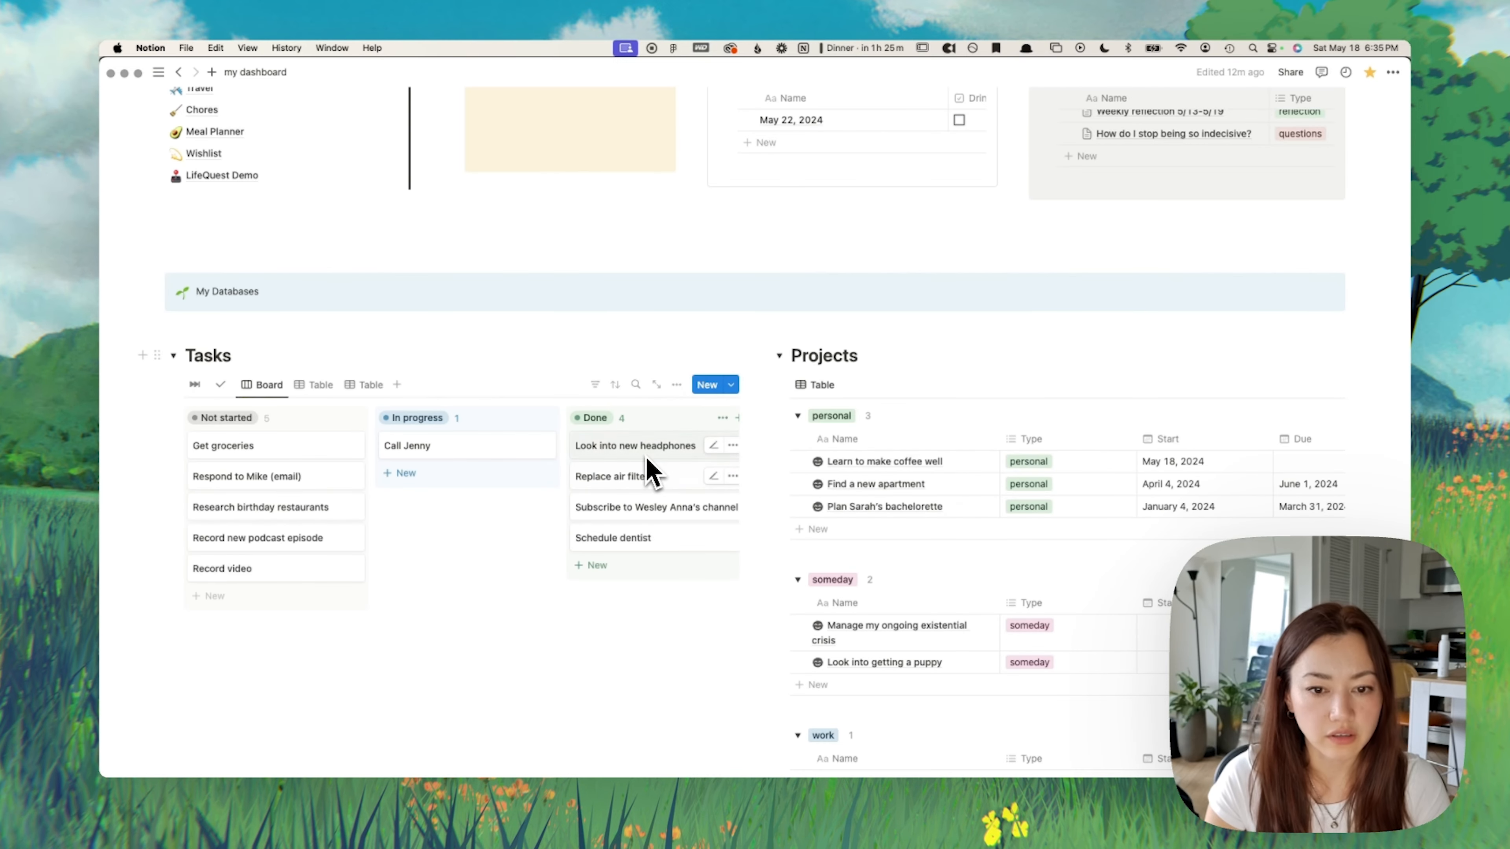
# Step: Set the Tasks board's card size to Small, leaving the card preview at None
pyautogui.click(677, 386)
pyautogui.click(773, 463)
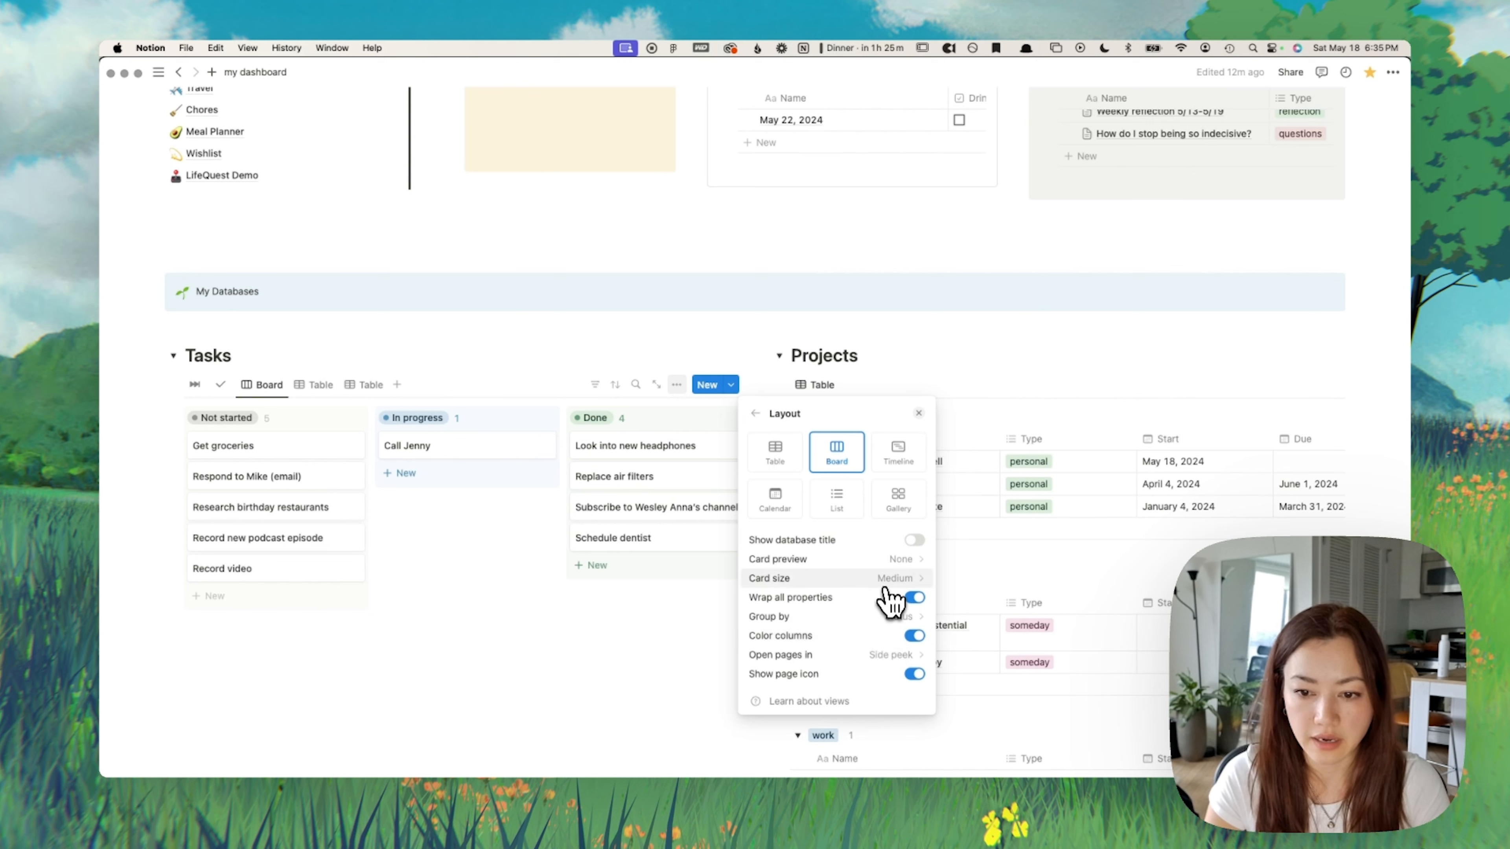
pyautogui.click(914, 568)
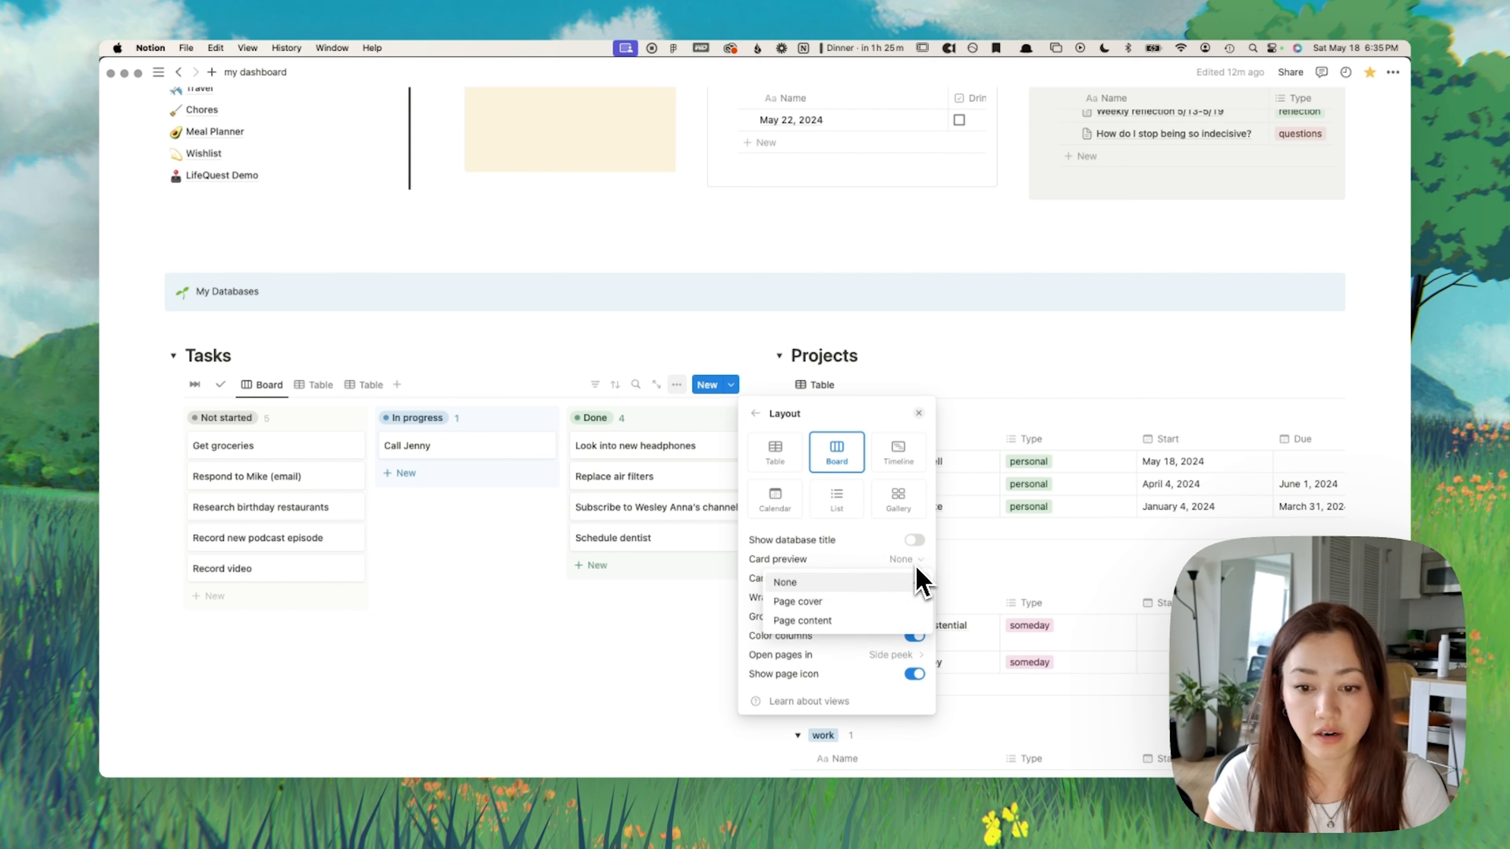
pyautogui.click(916, 570)
pyautogui.click(908, 582)
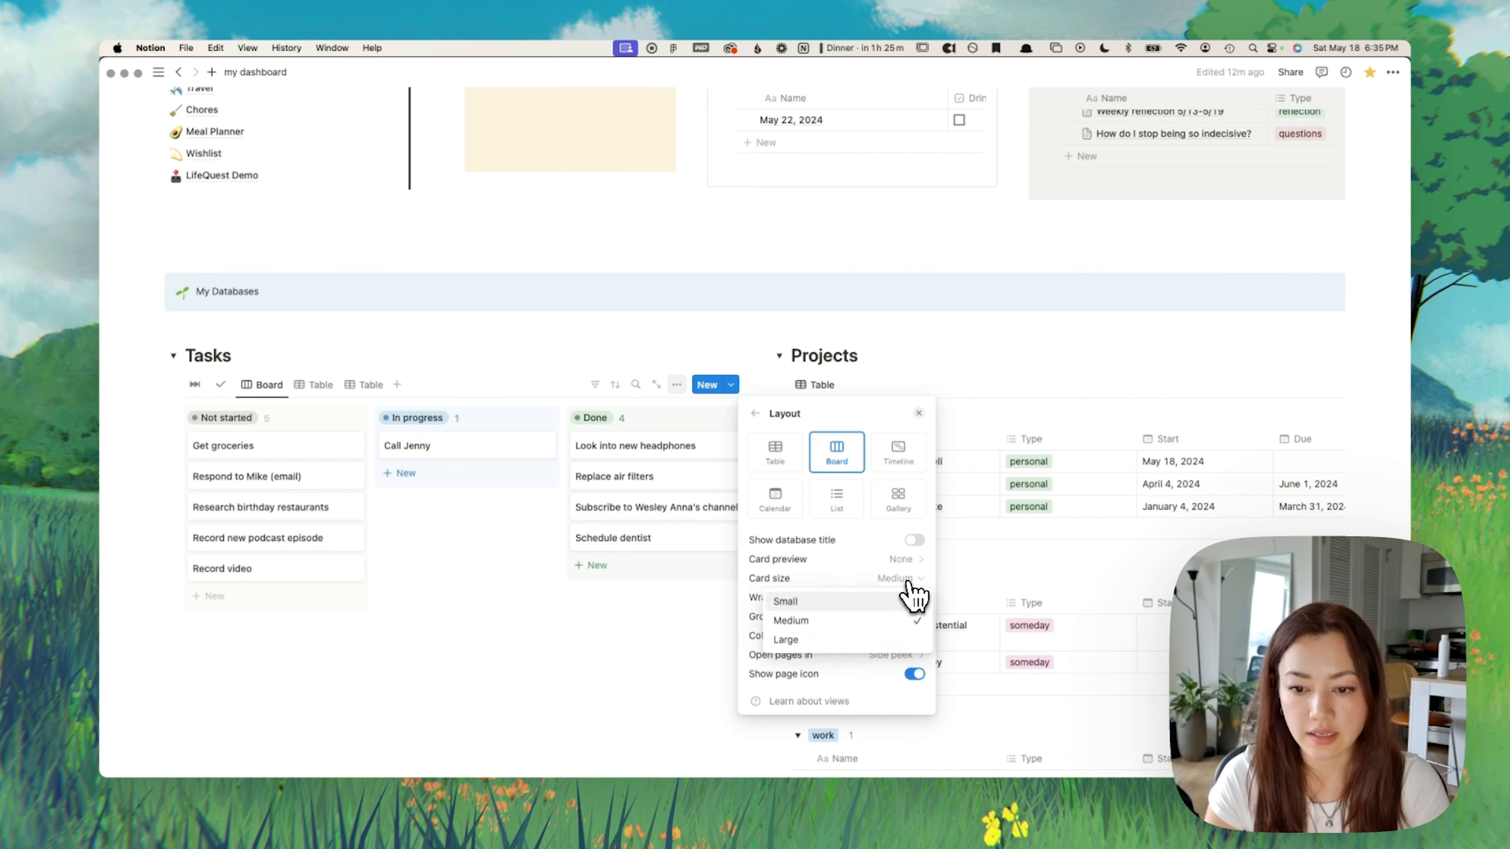
pyautogui.click(903, 600)
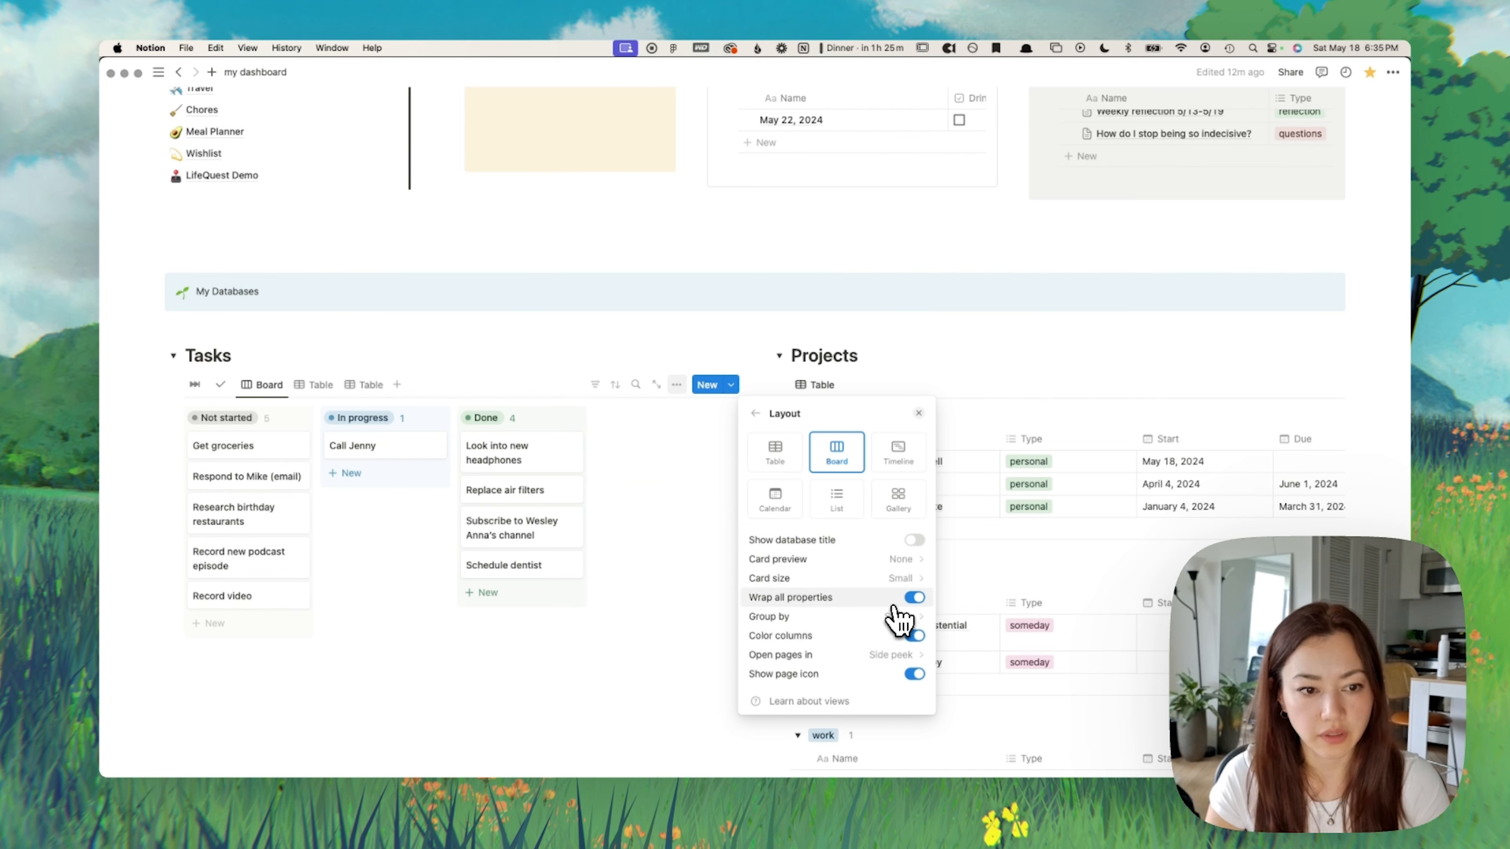
# Step: Try the Large card size on the Tasks board and return it to Small
pyautogui.click(903, 580)
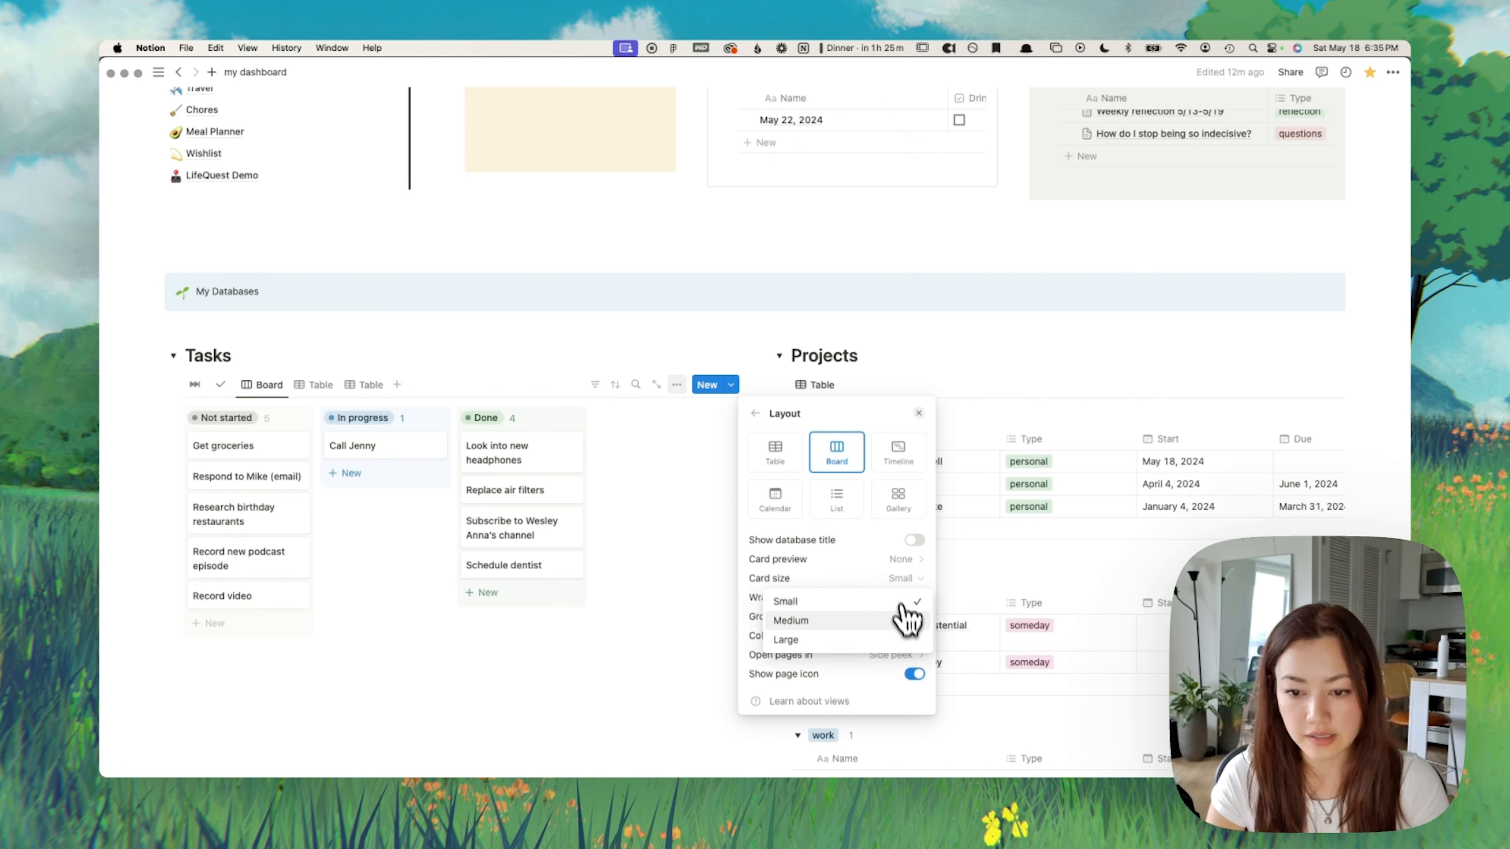
pyautogui.click(907, 638)
pyautogui.click(903, 580)
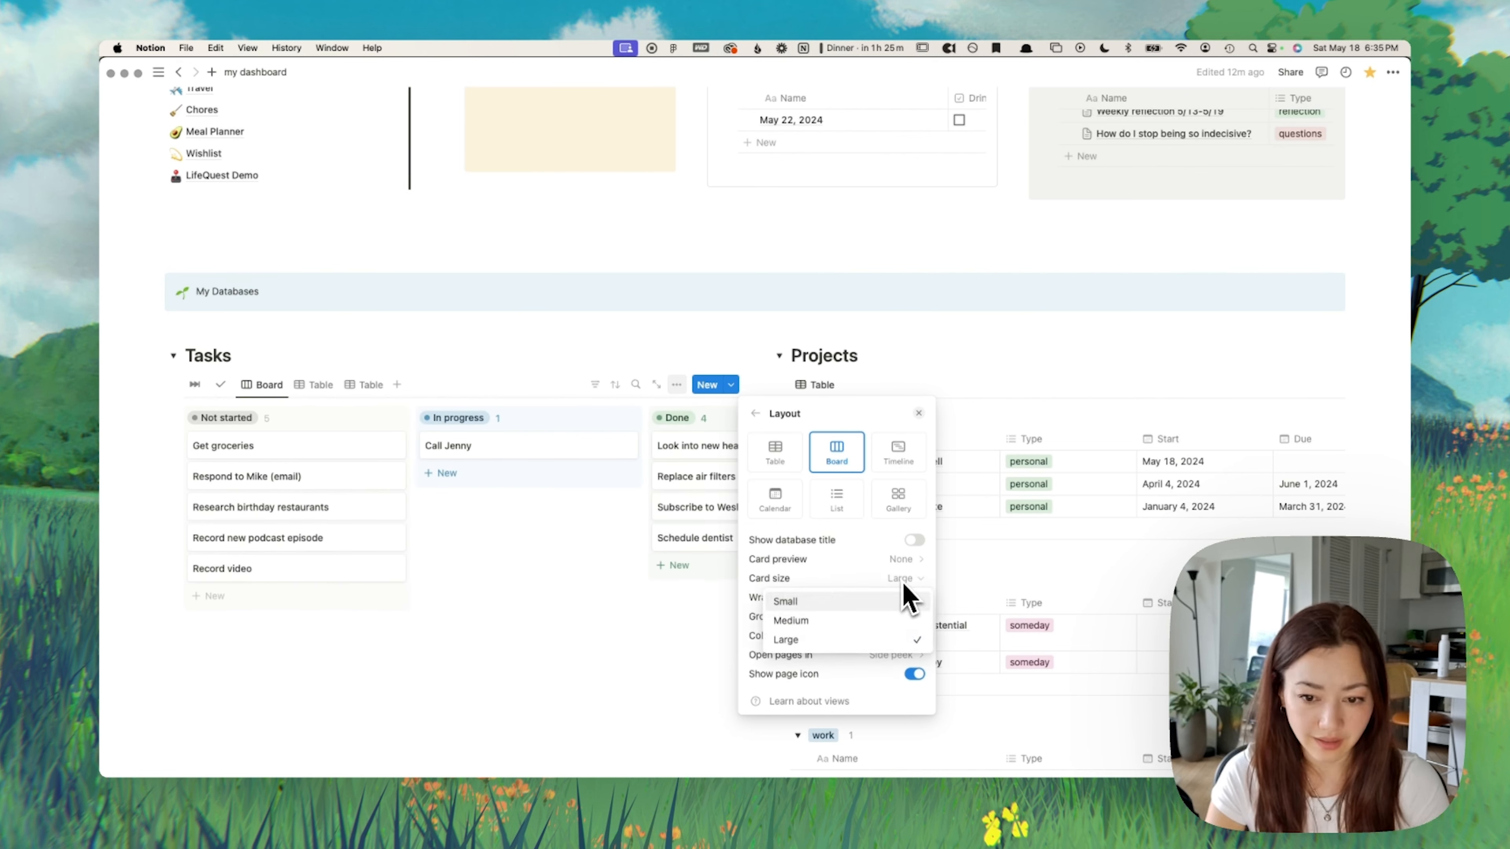
pyautogui.click(902, 601)
pyautogui.click(905, 559)
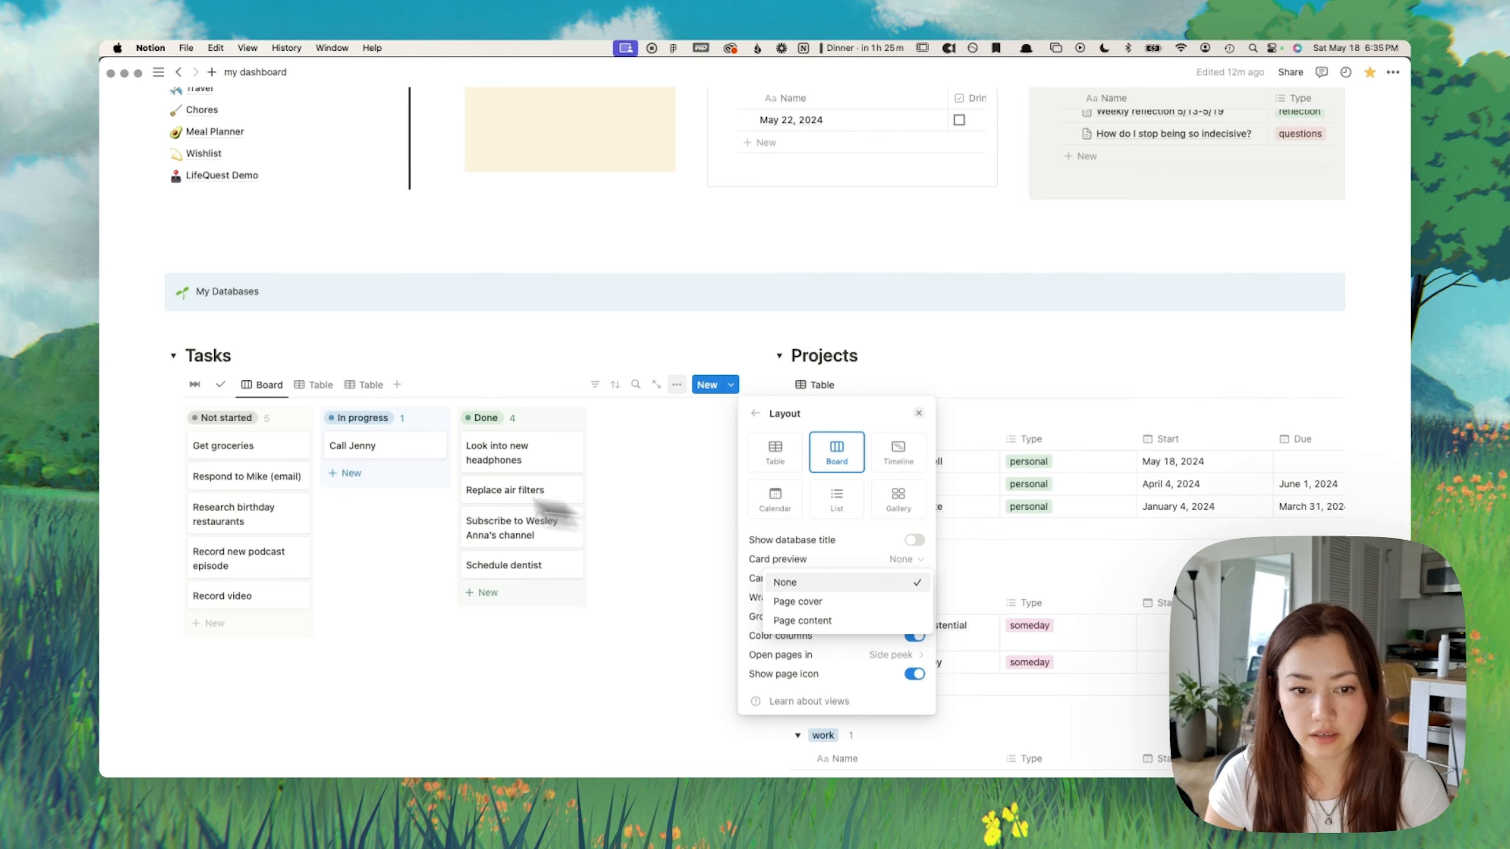
pyautogui.click(677, 495)
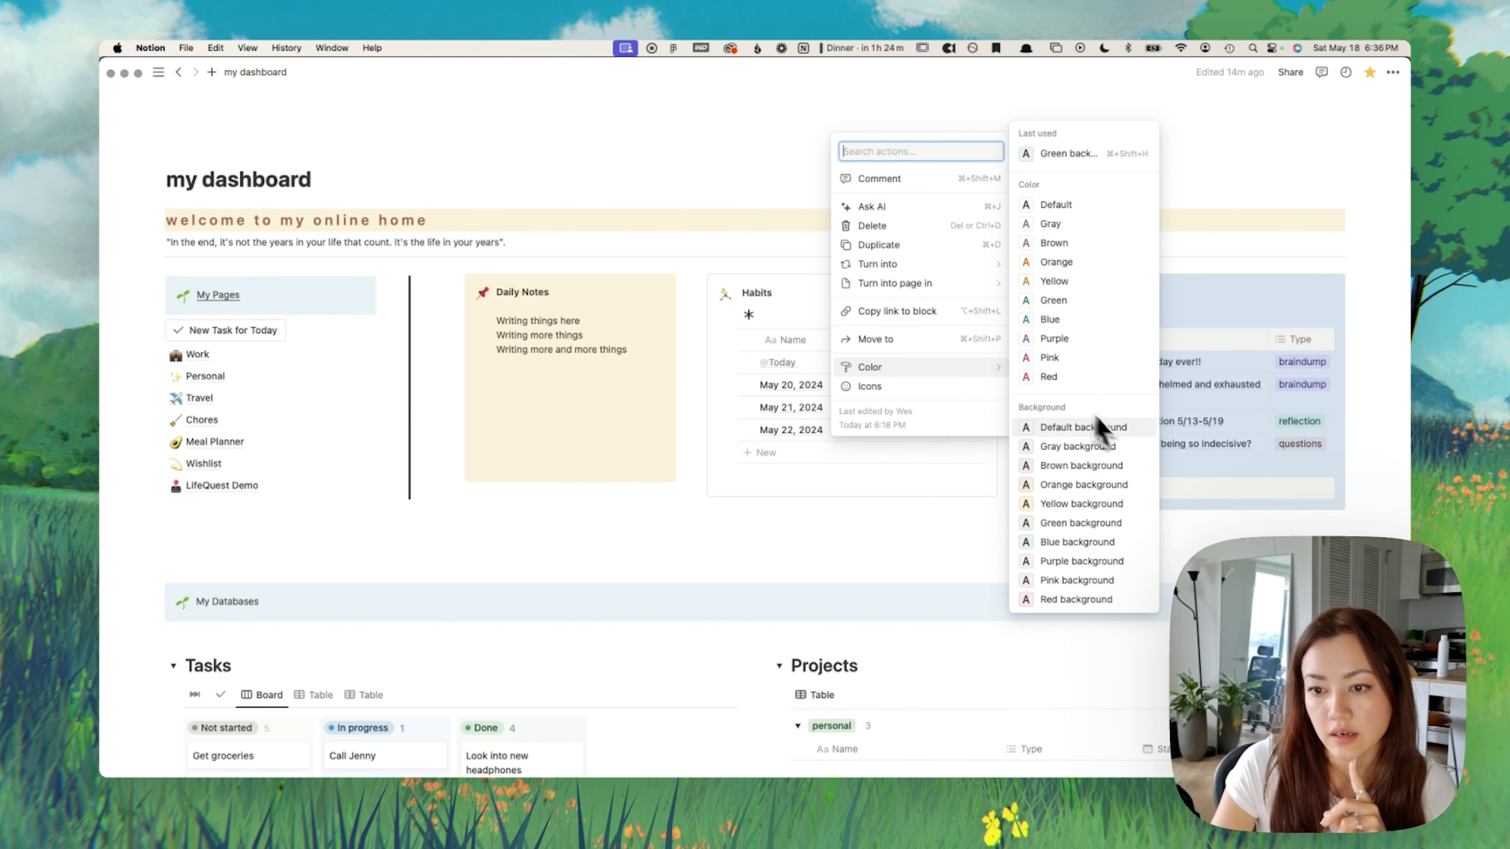
# Step: Set the Journal callout's color to Default and change its database view to the List layout
pyautogui.click(1090, 205)
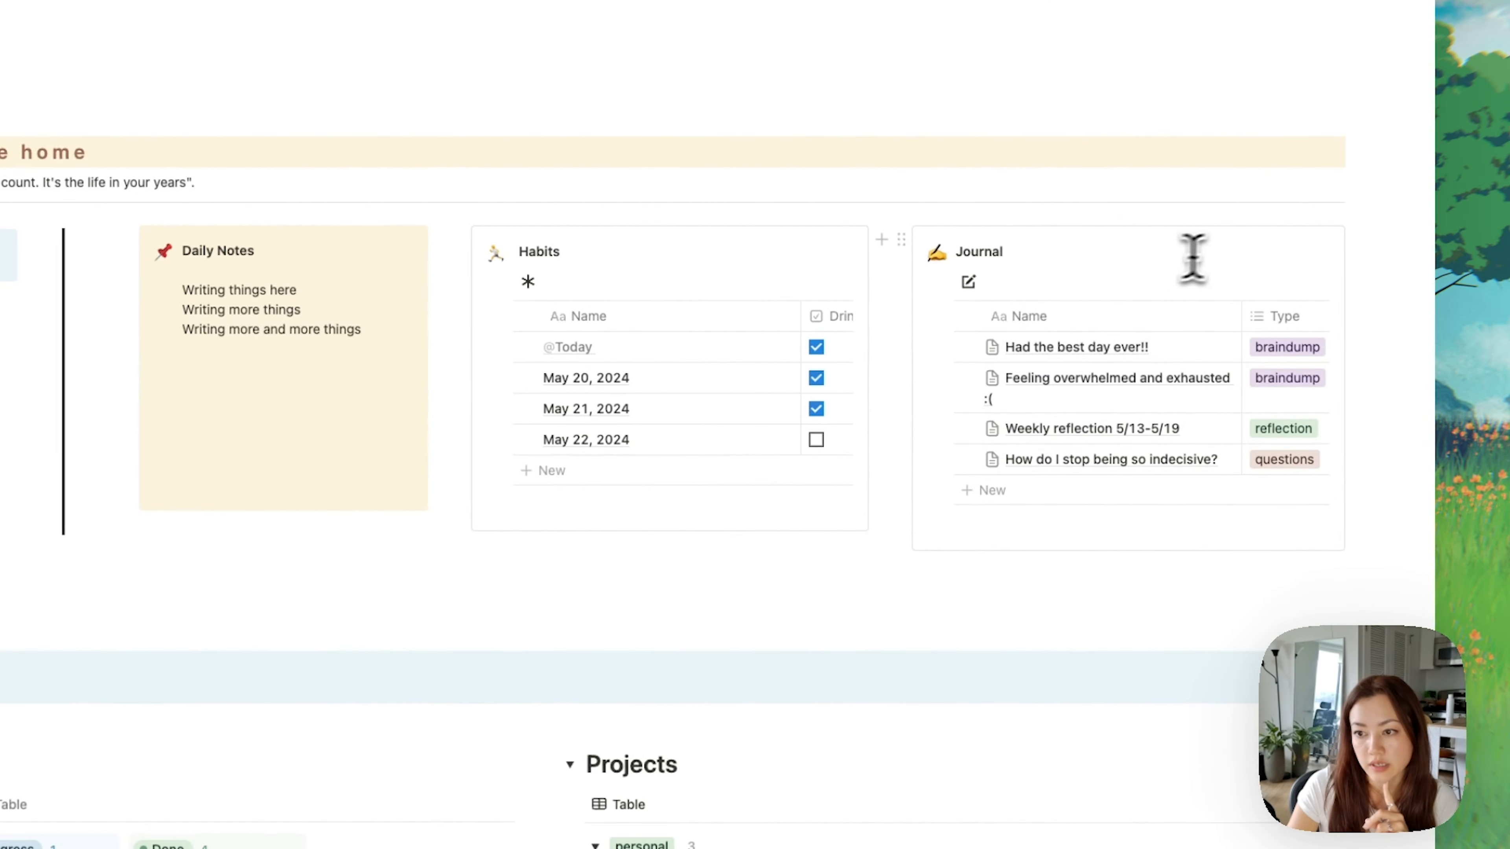
pyautogui.press('Escape')
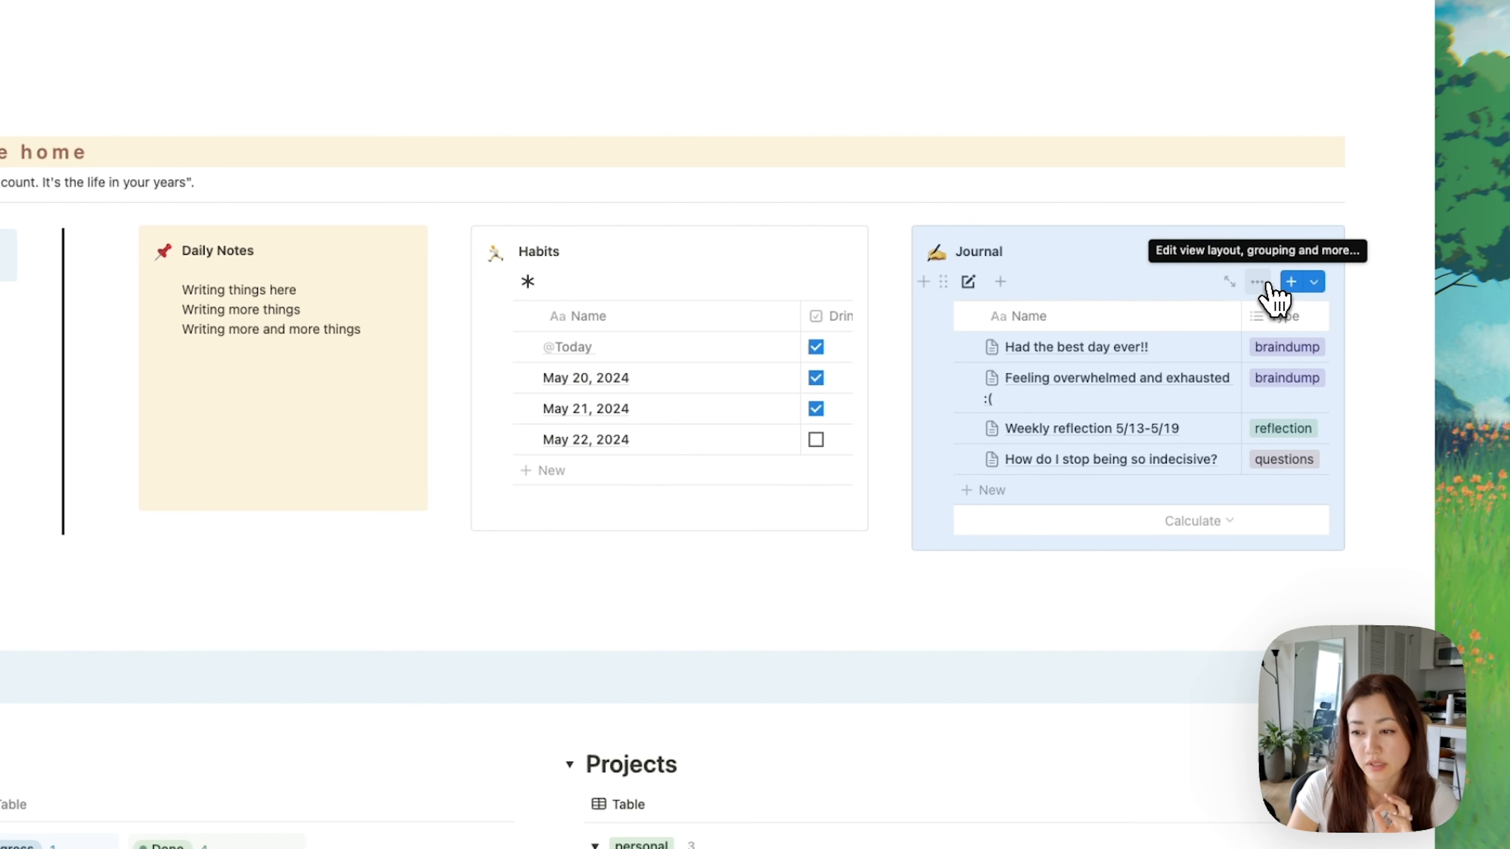
pyautogui.click(1269, 288)
pyautogui.click(1284, 390)
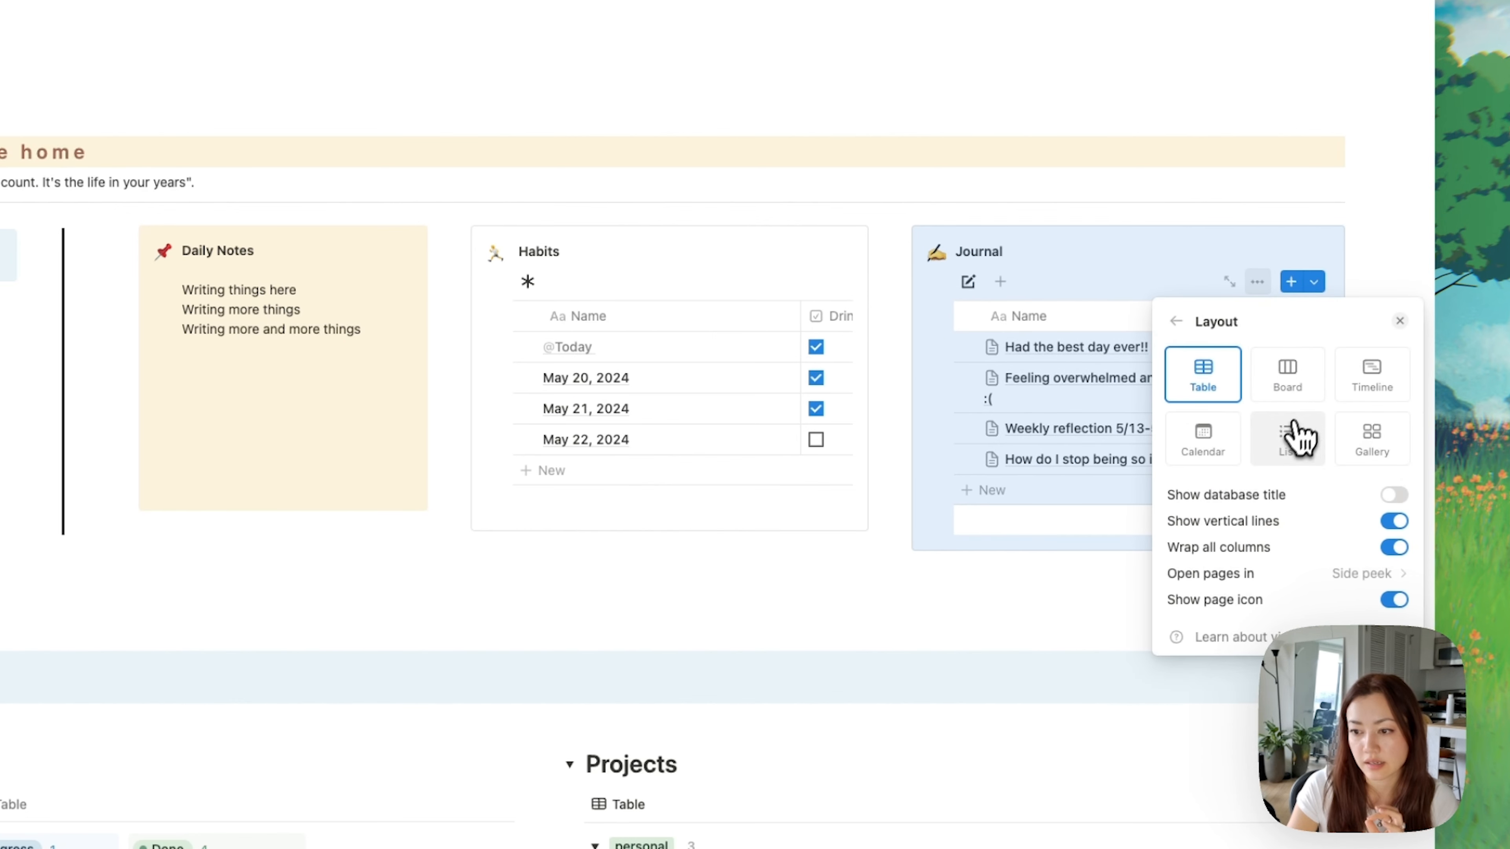
pyautogui.click(1299, 437)
pyautogui.press('Escape')
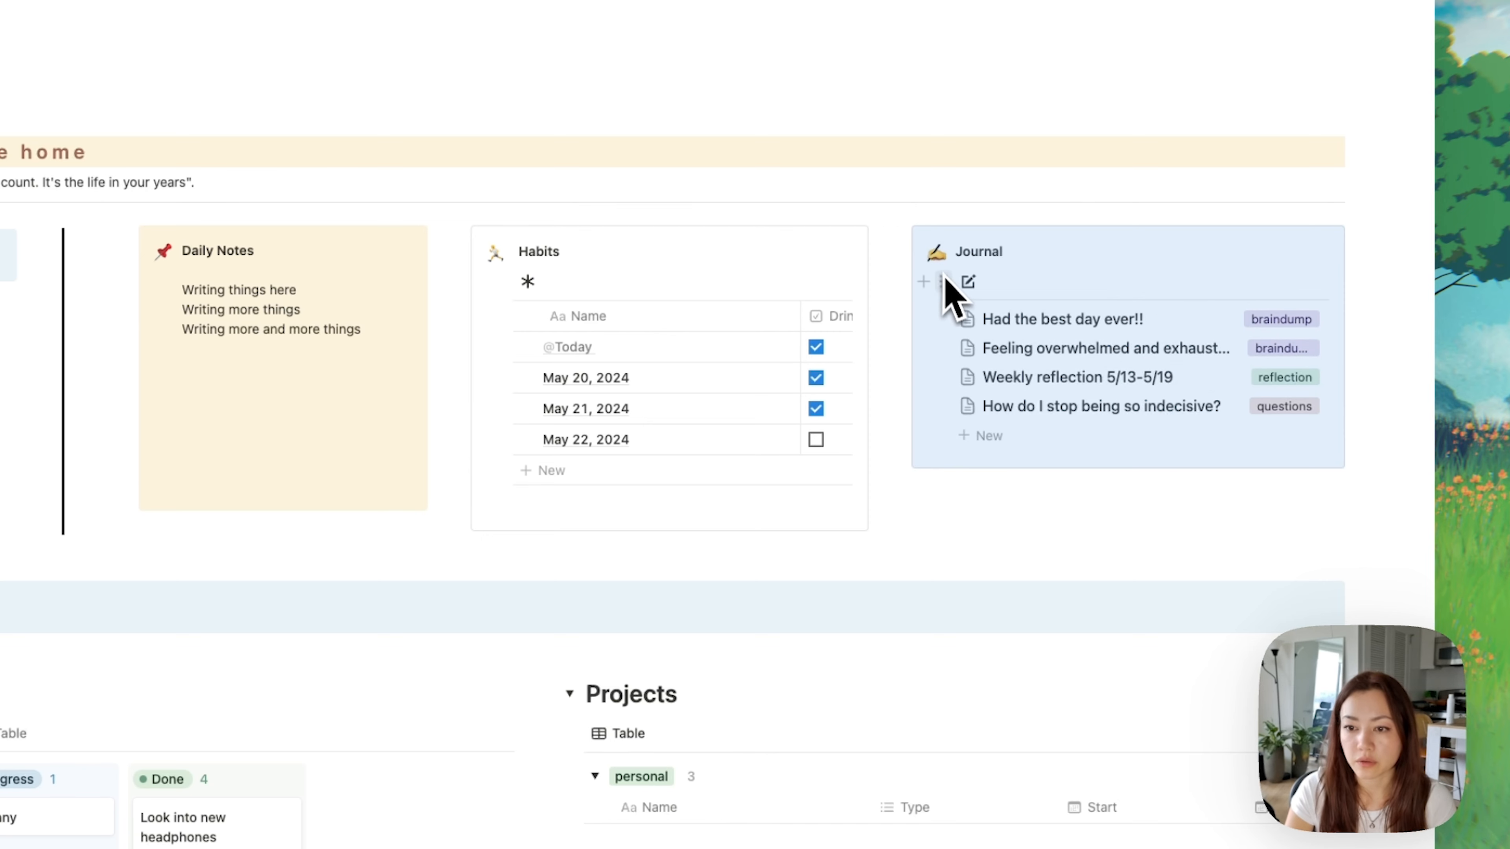
# Step: Move the Journal list out of its callout and back inside under the Journal heading
pyautogui.moveTo(945, 280); pyautogui.dragTo(449, 563)
pyautogui.scroll(-5, 1001, 522)
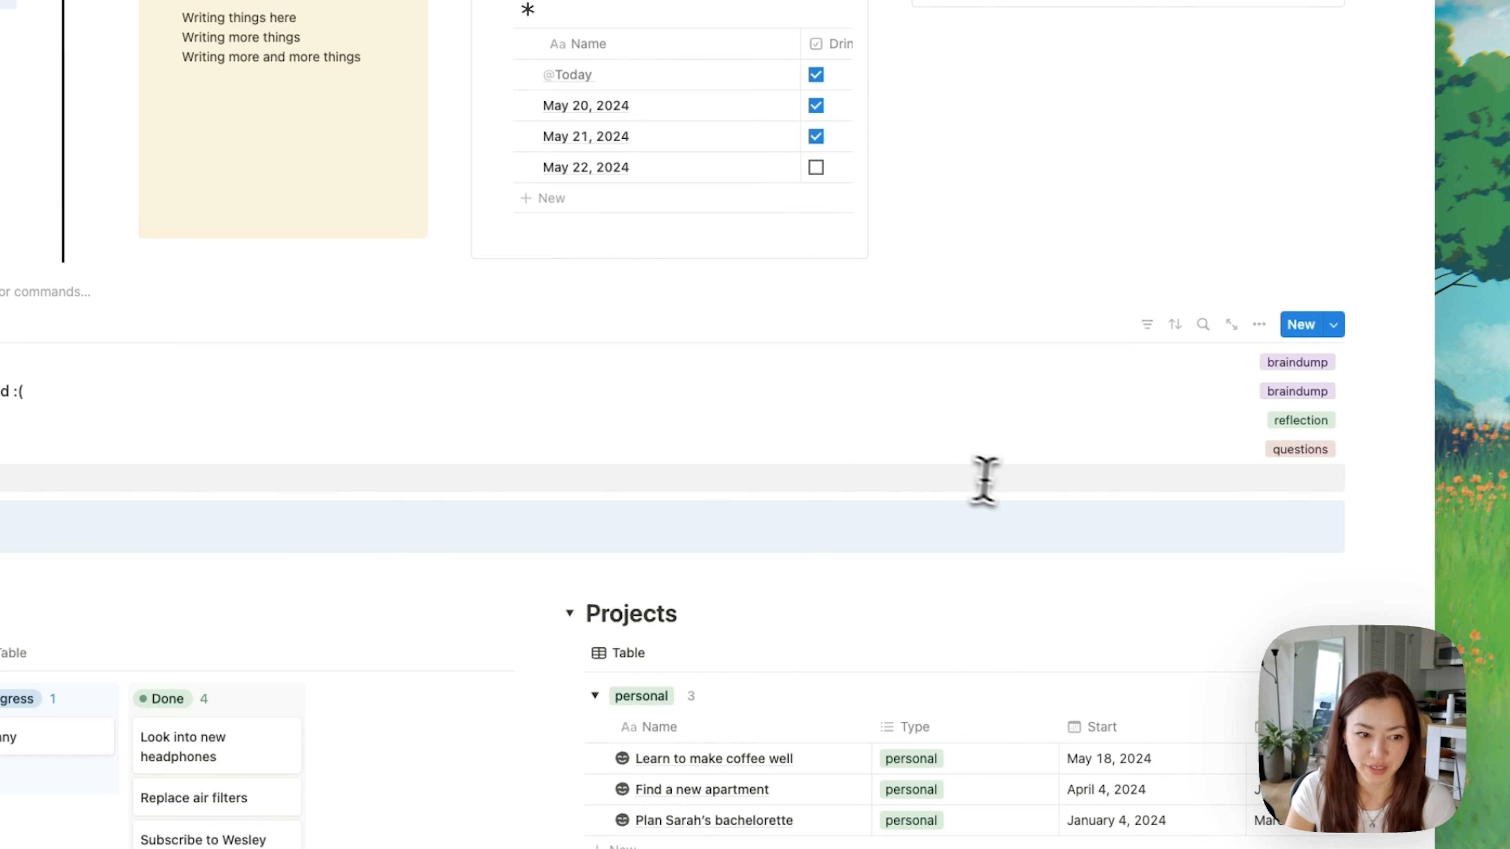
pyautogui.scroll(2, 1425, 404)
pyautogui.moveTo(1, 405); pyautogui.dragTo(975, 74)
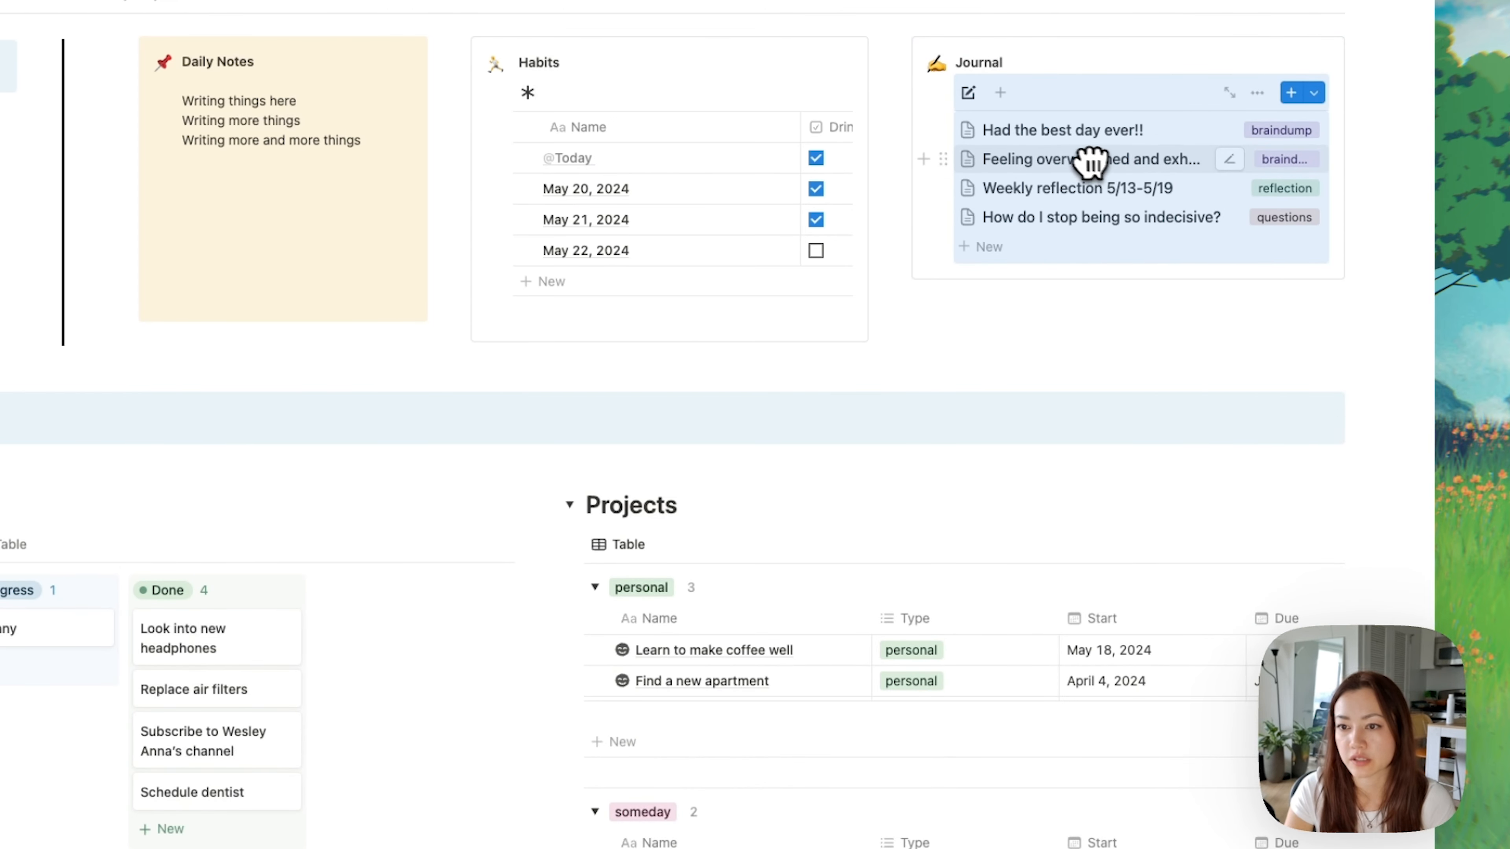
# Step: Turn off page icons in the Journal list's layout
pyautogui.scroll(2, 1189, 203)
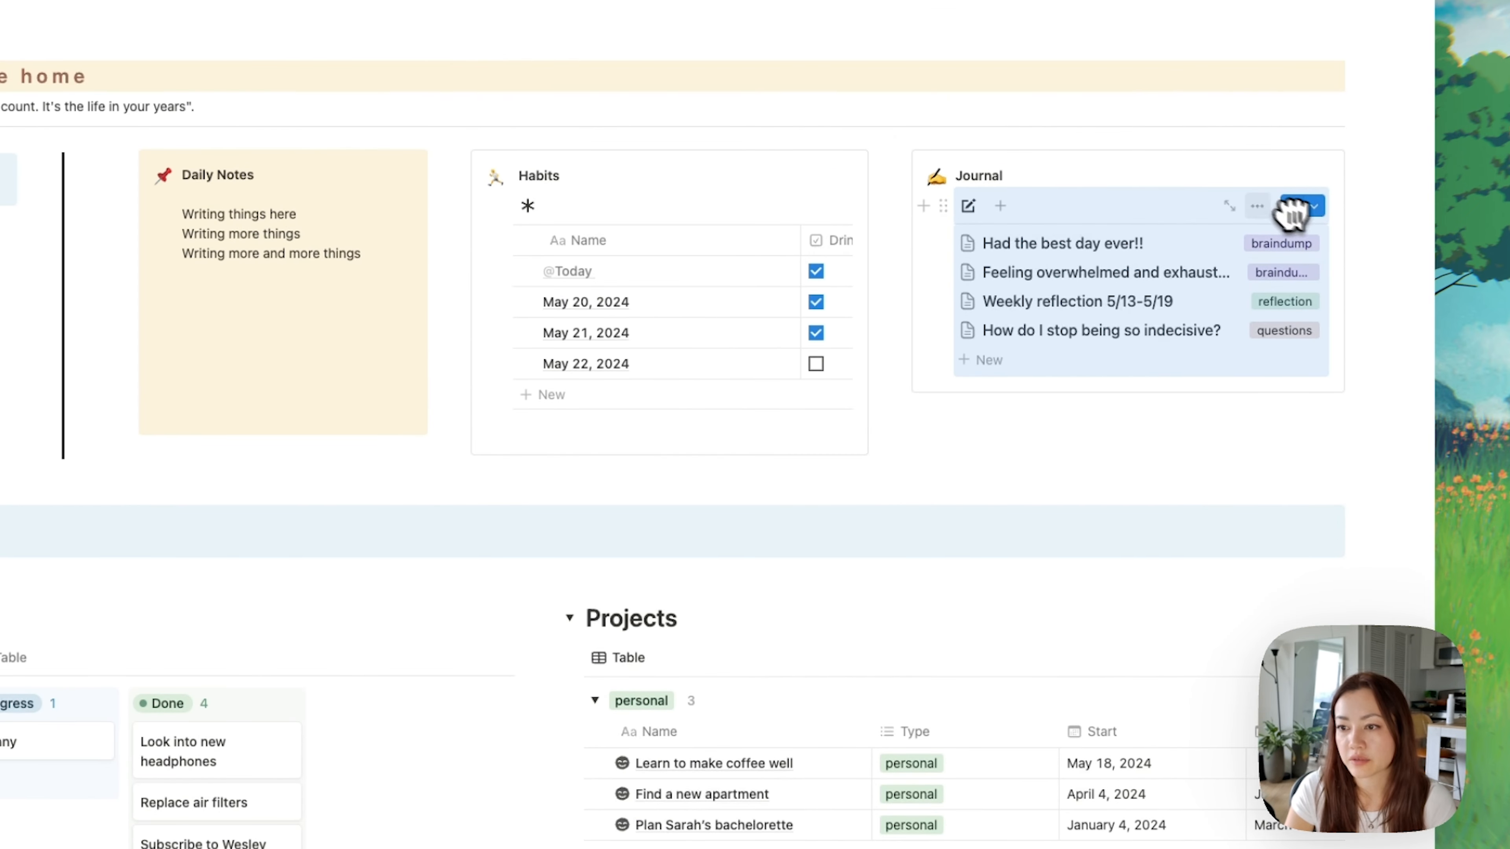
pyautogui.click(1257, 206)
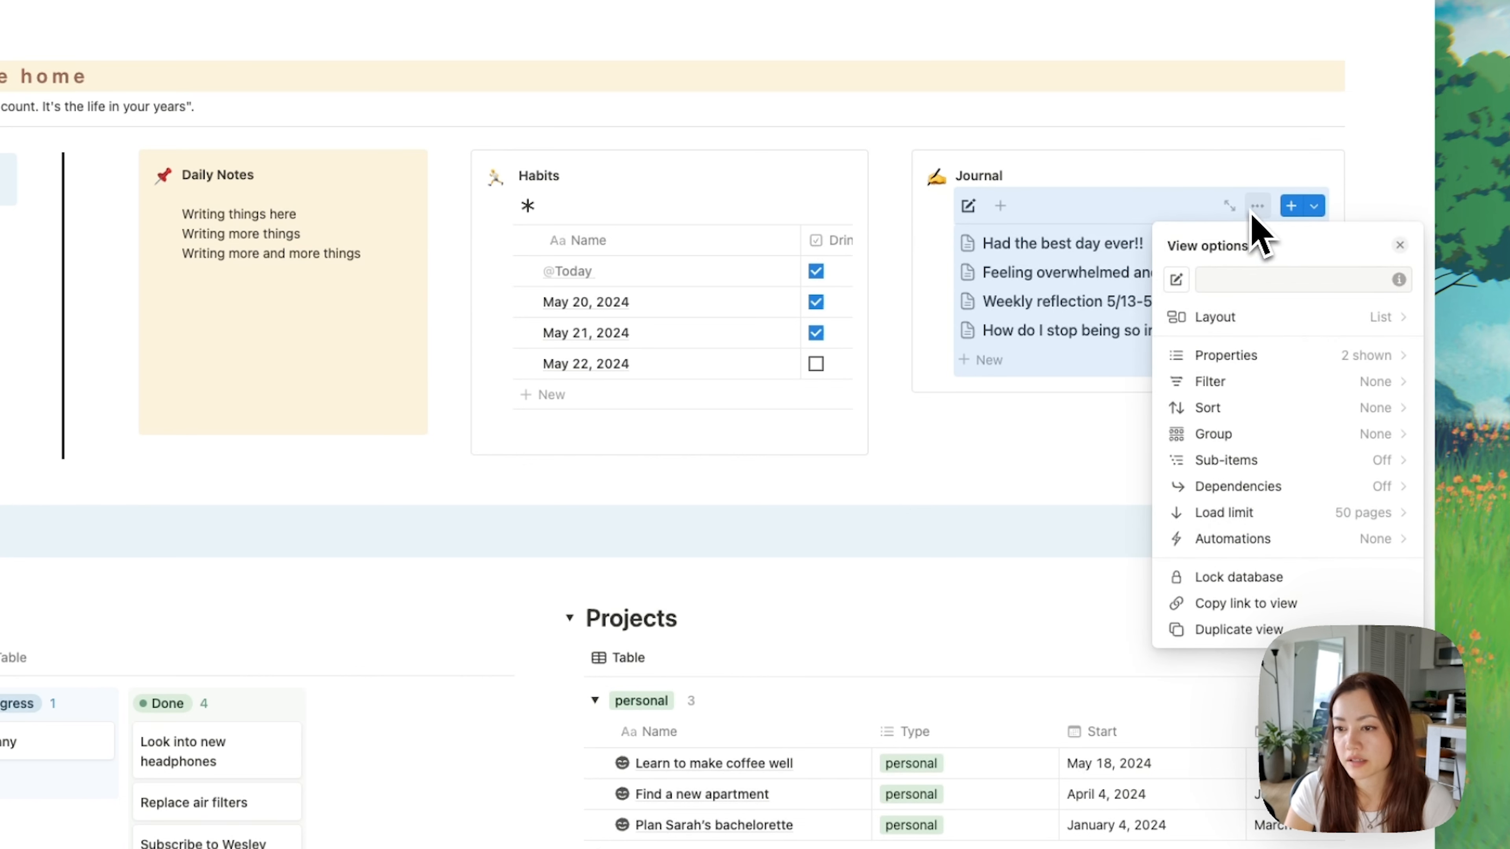
pyautogui.click(1313, 316)
pyautogui.click(1393, 471)
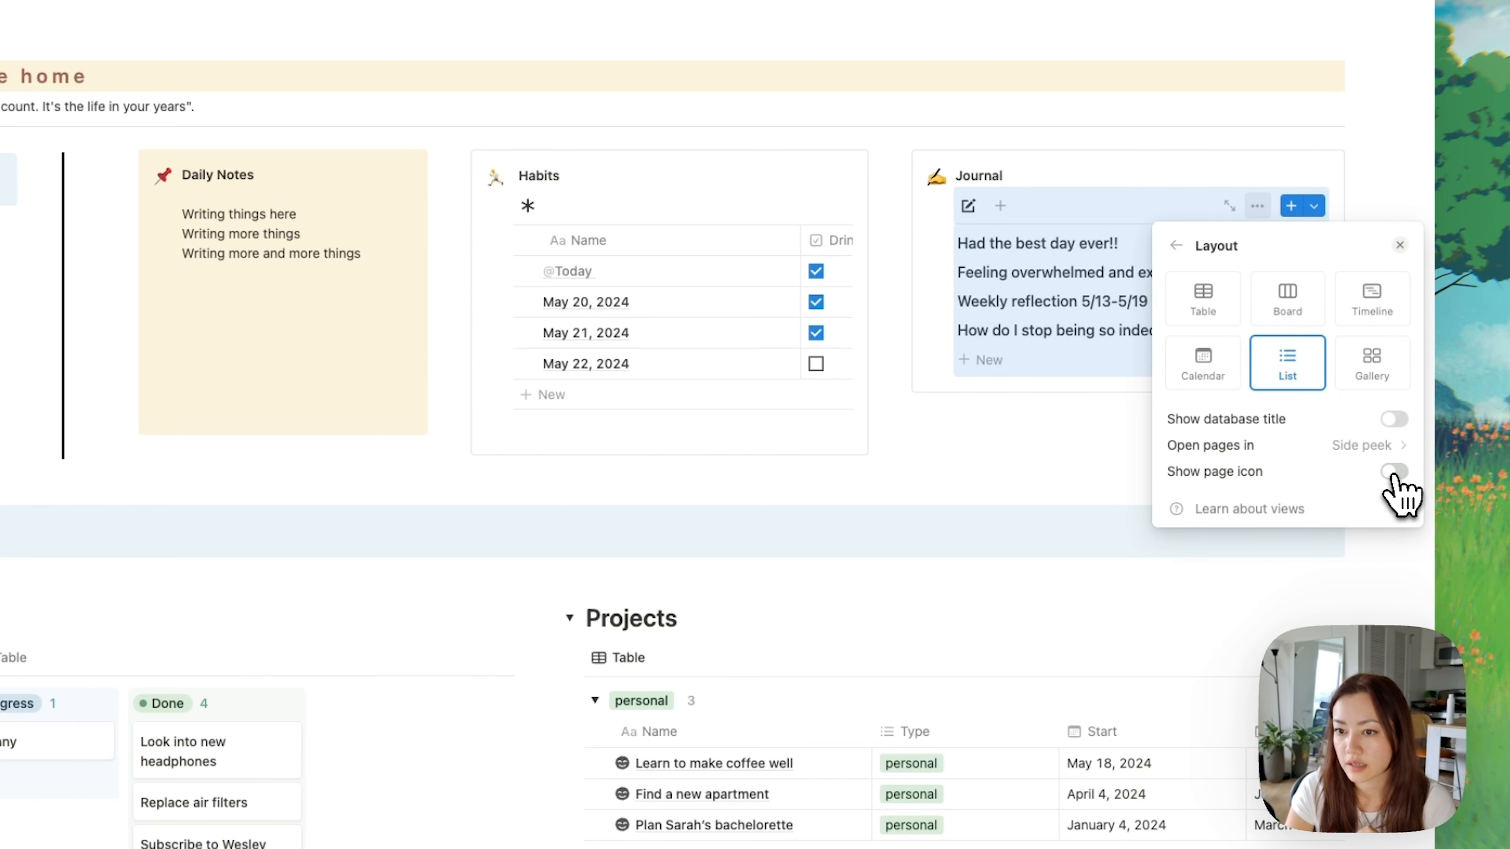
pyautogui.click(1183, 189)
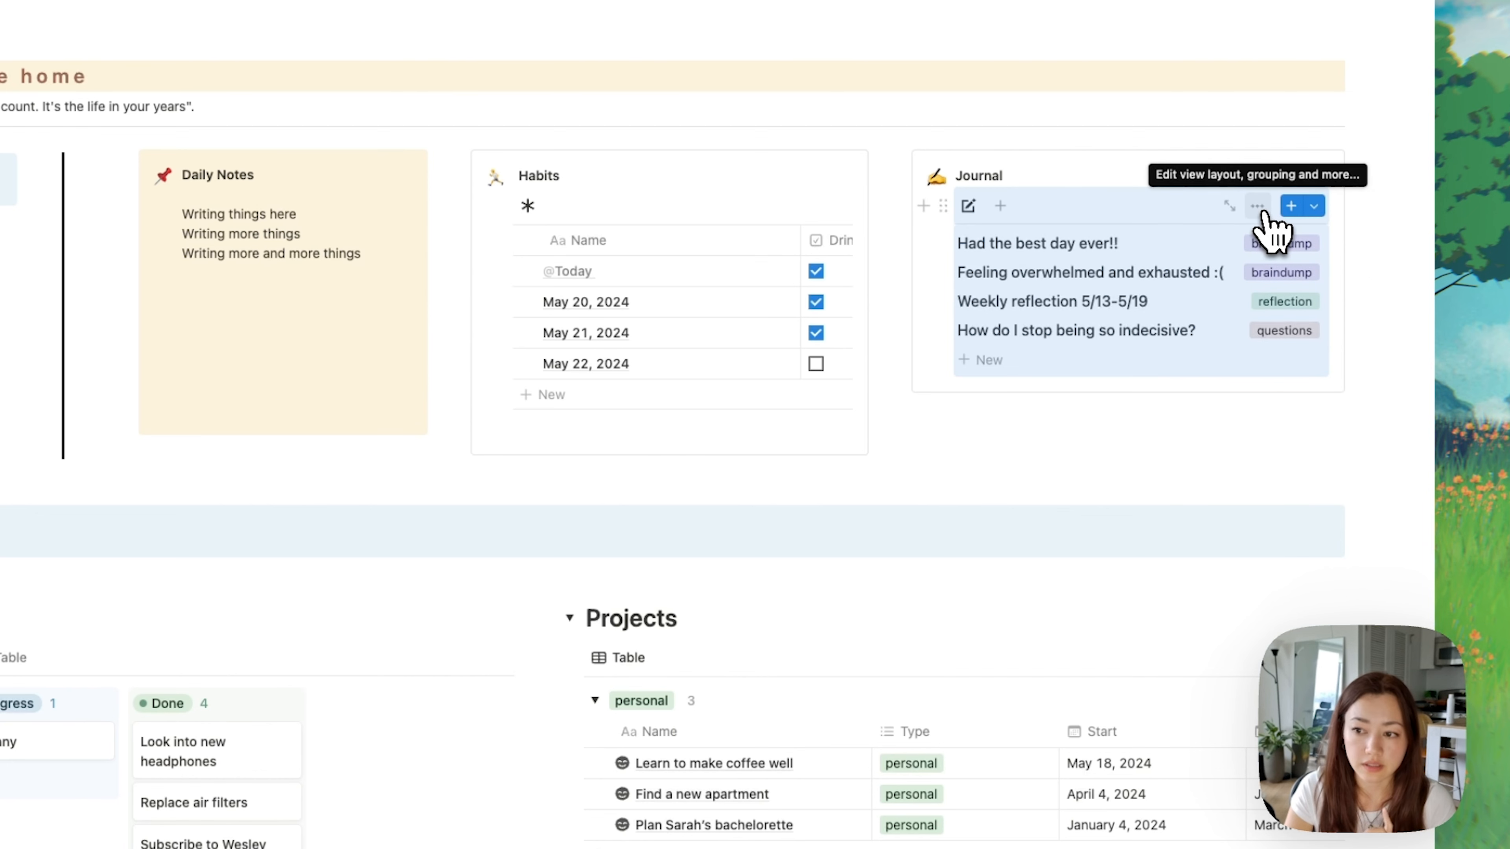
# Step: Show the Mood property in the Journal list, order it ahead of Type, and hide Type
pyautogui.click(1265, 216)
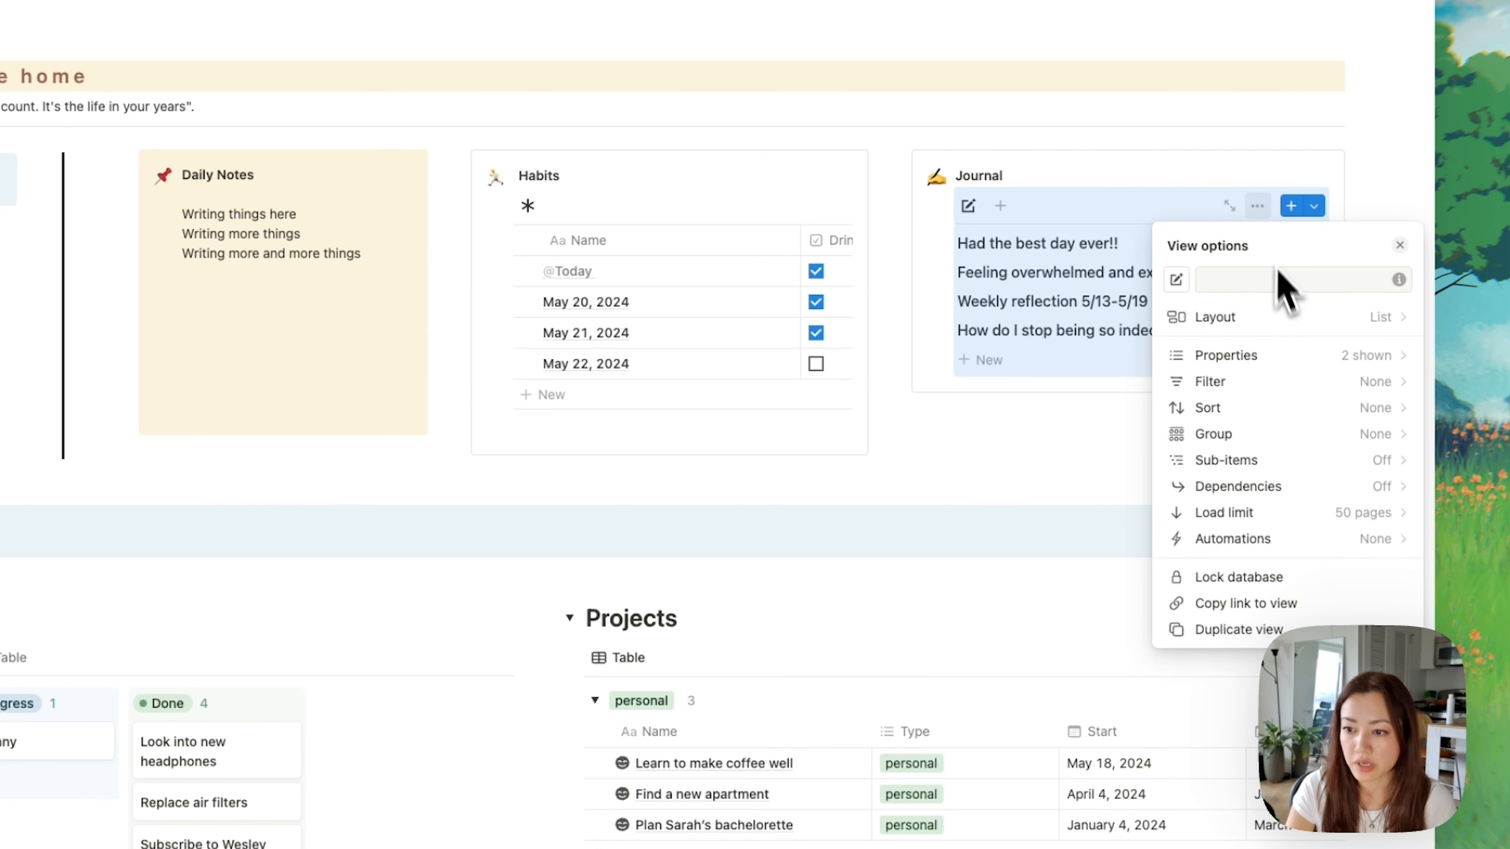
pyautogui.click(1299, 367)
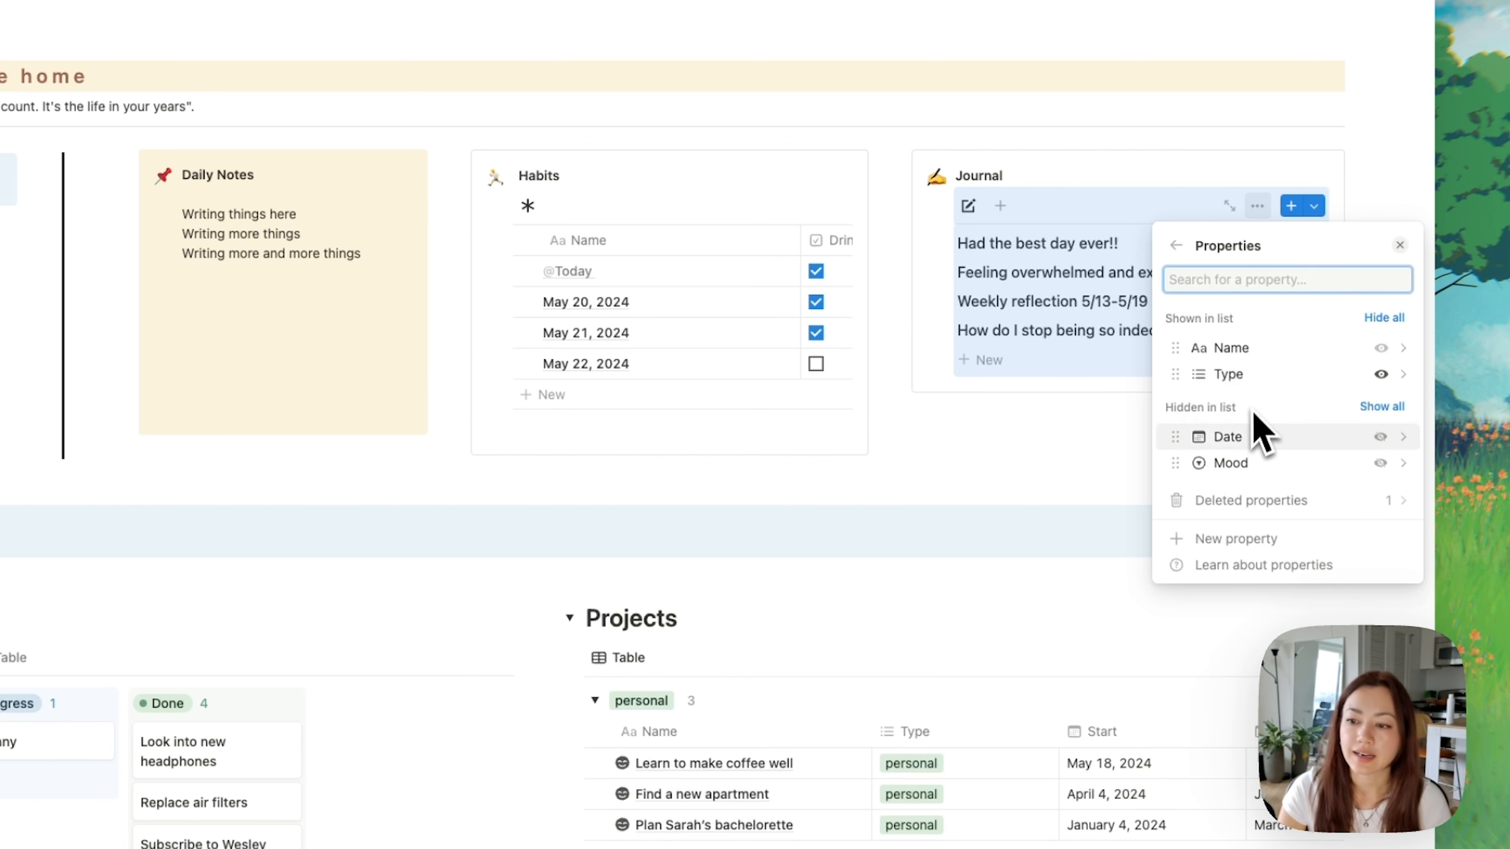
pyautogui.click(1380, 464)
pyautogui.moveTo(1294, 402); pyautogui.dragTo(1306, 381)
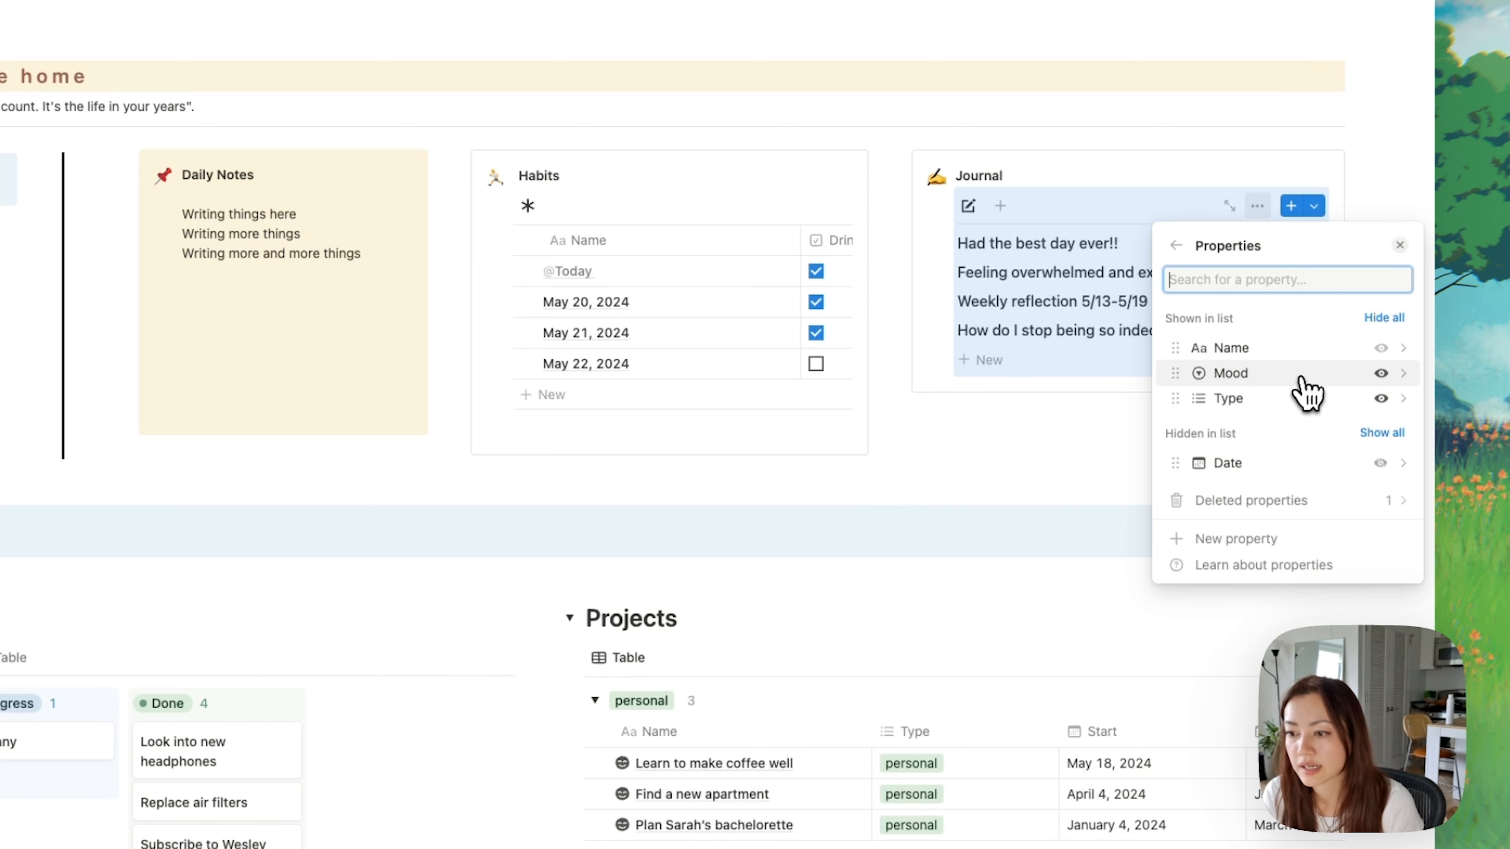
pyautogui.click(1381, 400)
pyautogui.click(1100, 439)
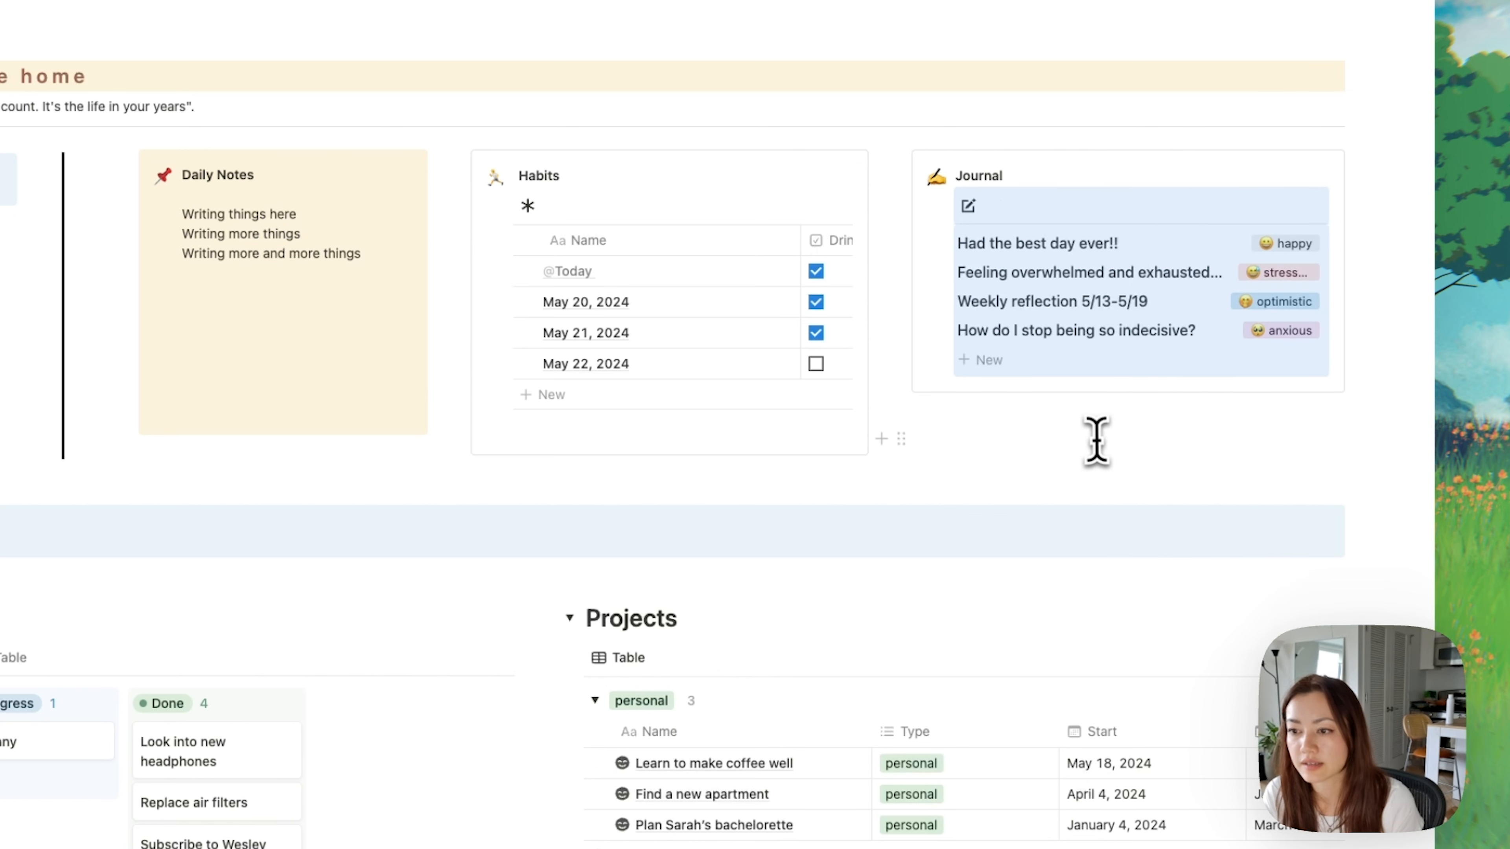
pyautogui.click(1136, 440)
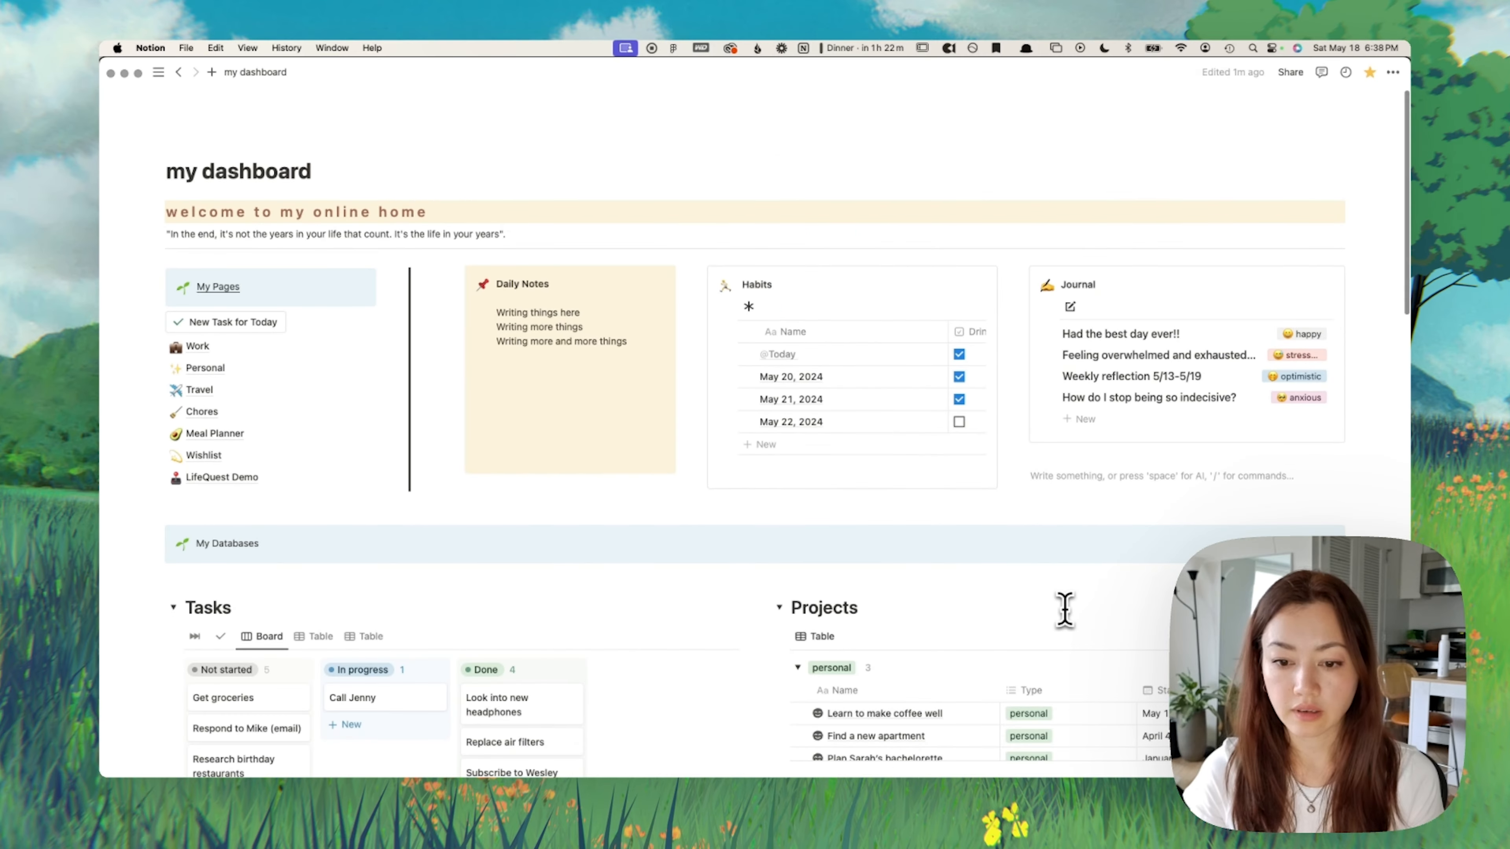
# Step: Add a Calendar view to the Tasks database, showing tasks by Due date per month
pyautogui.scroll(-1, 1029, 609)
pyautogui.scroll(-3, 1029, 609)
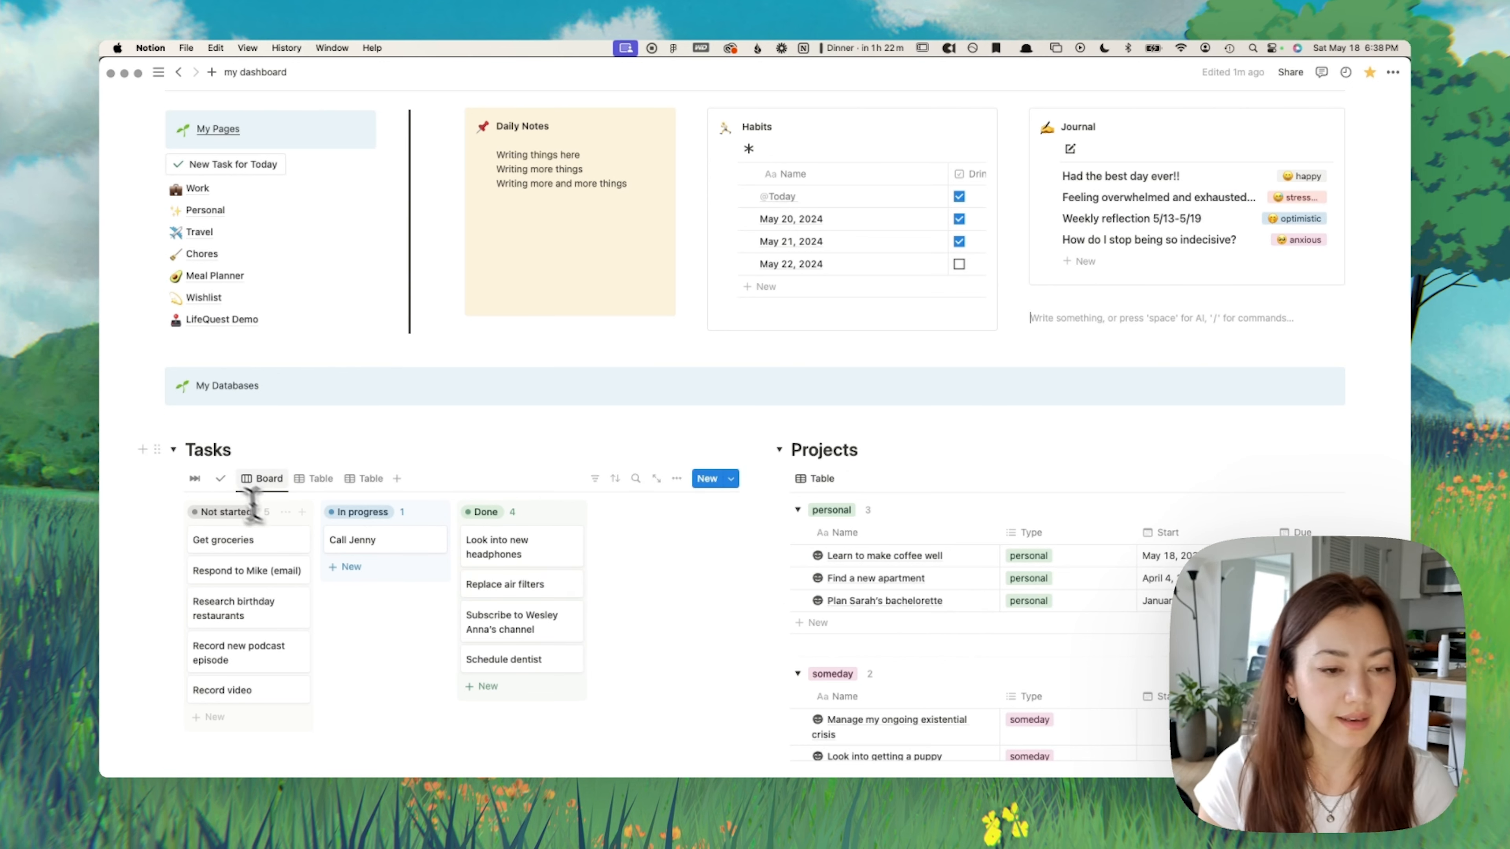
pyautogui.click(397, 480)
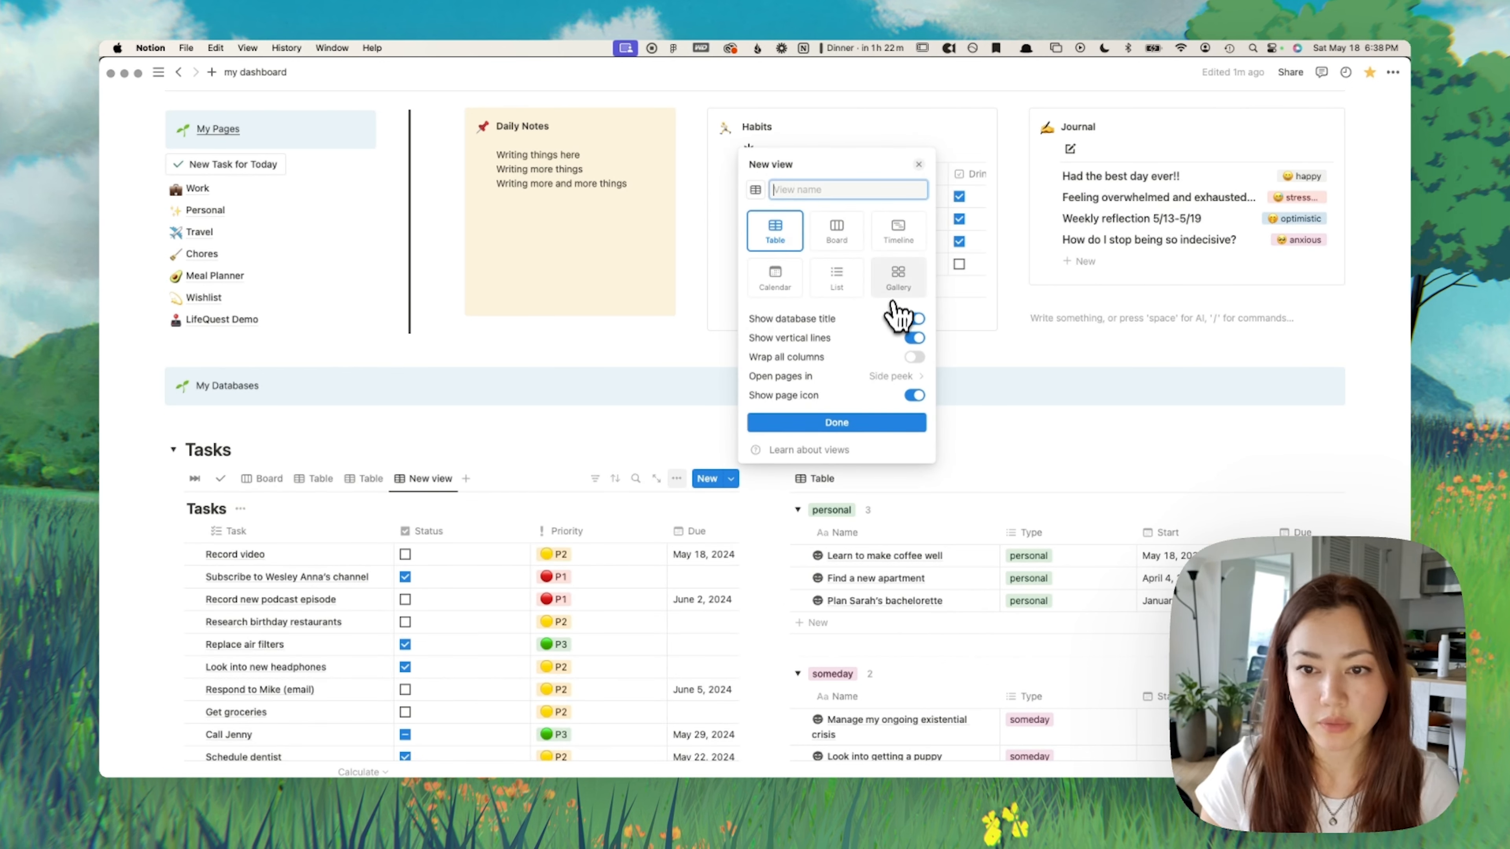
pyautogui.click(774, 277)
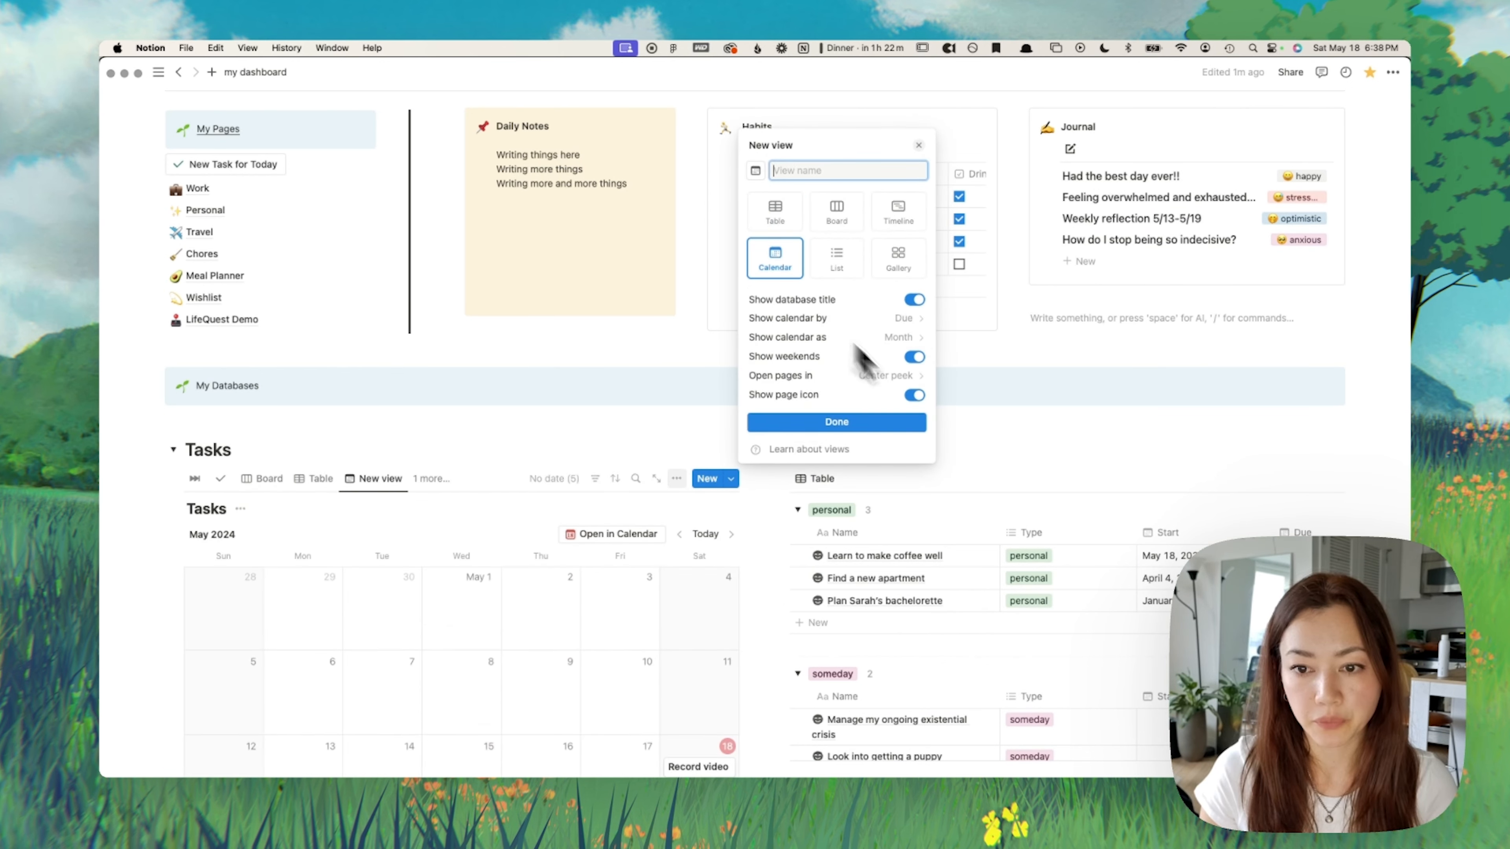
pyautogui.click(859, 423)
pyautogui.click(473, 537)
pyautogui.scroll(-2, 640, 539)
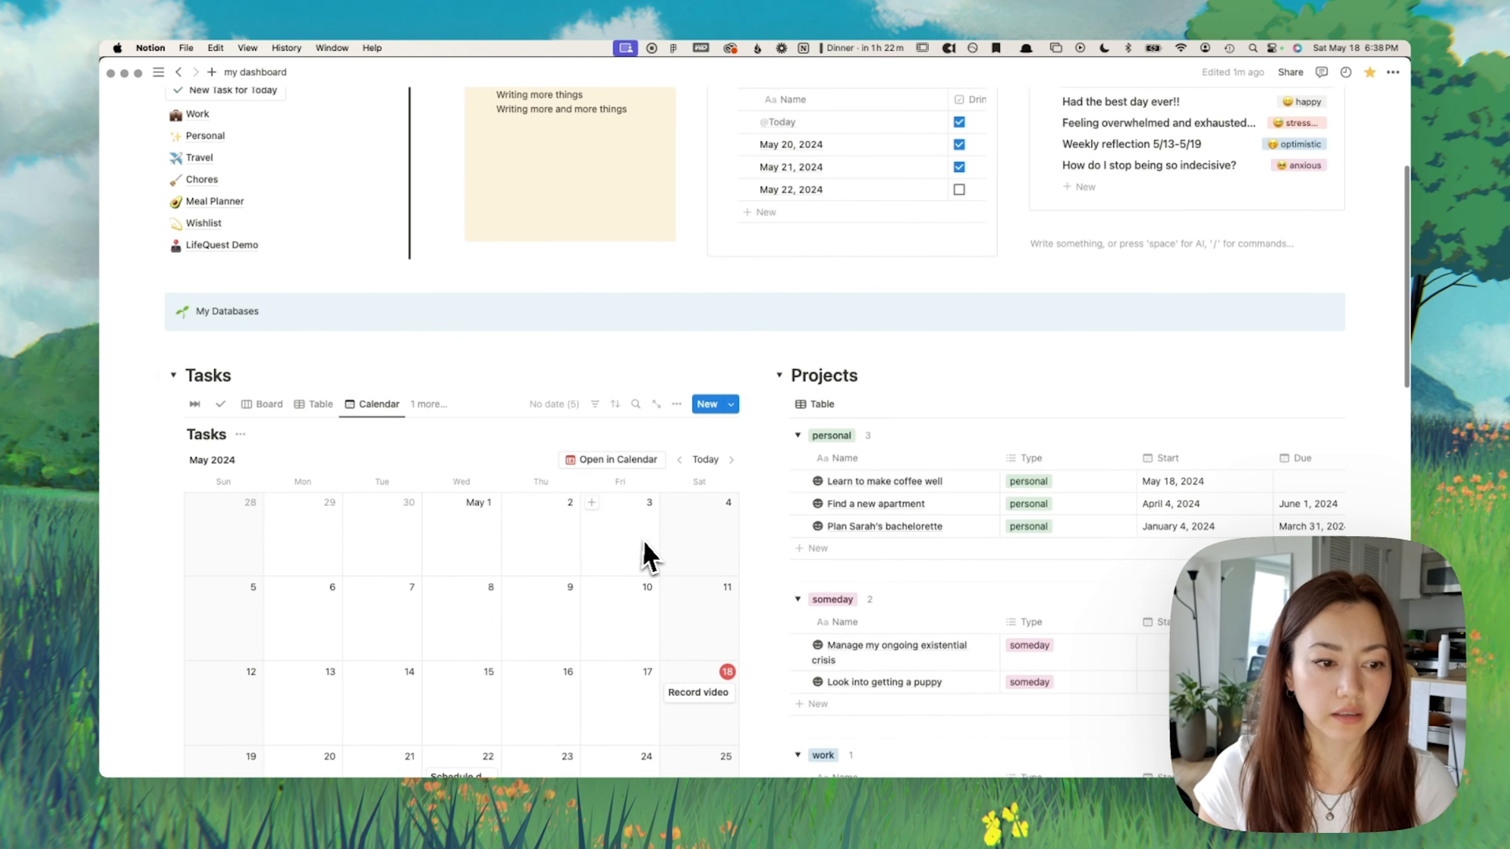
# Step: Hide the database title above the Tasks calendar
pyautogui.click(241, 434)
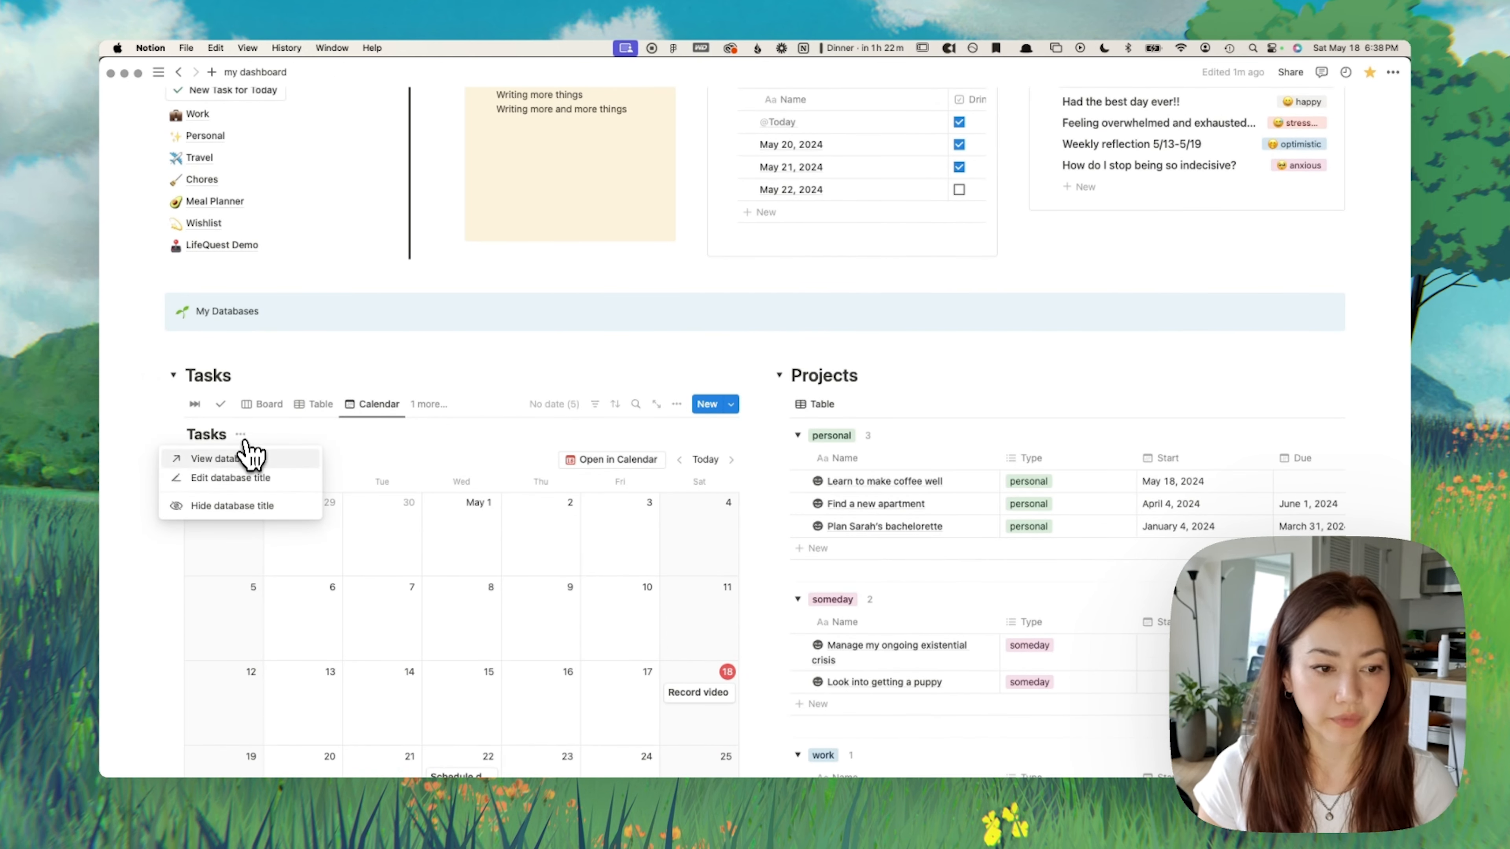
pyautogui.click(246, 513)
pyautogui.scroll(-1, 480, 470)
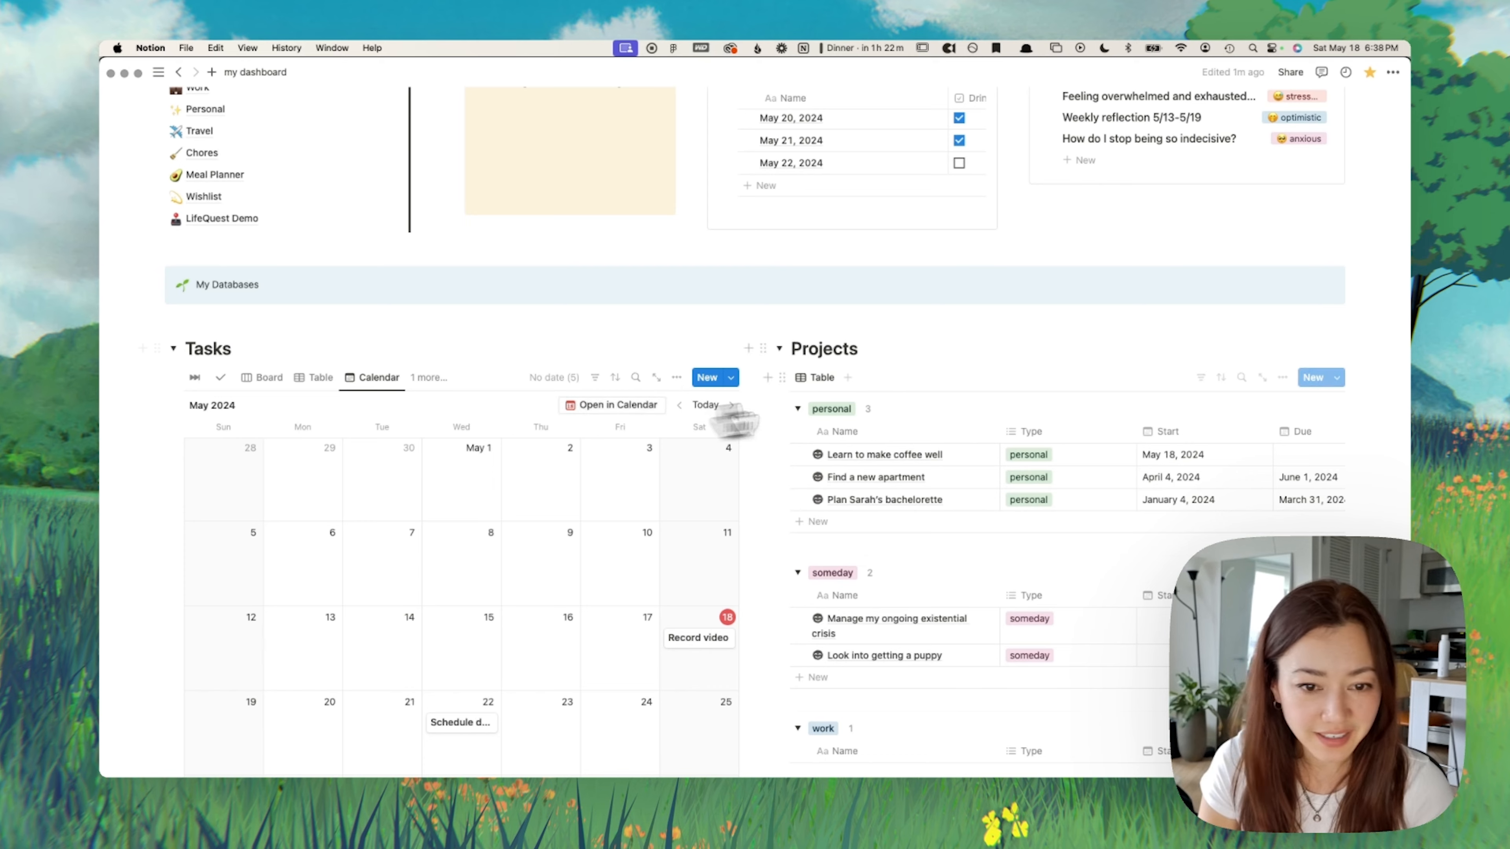
pyautogui.scroll(-5, 851, 397)
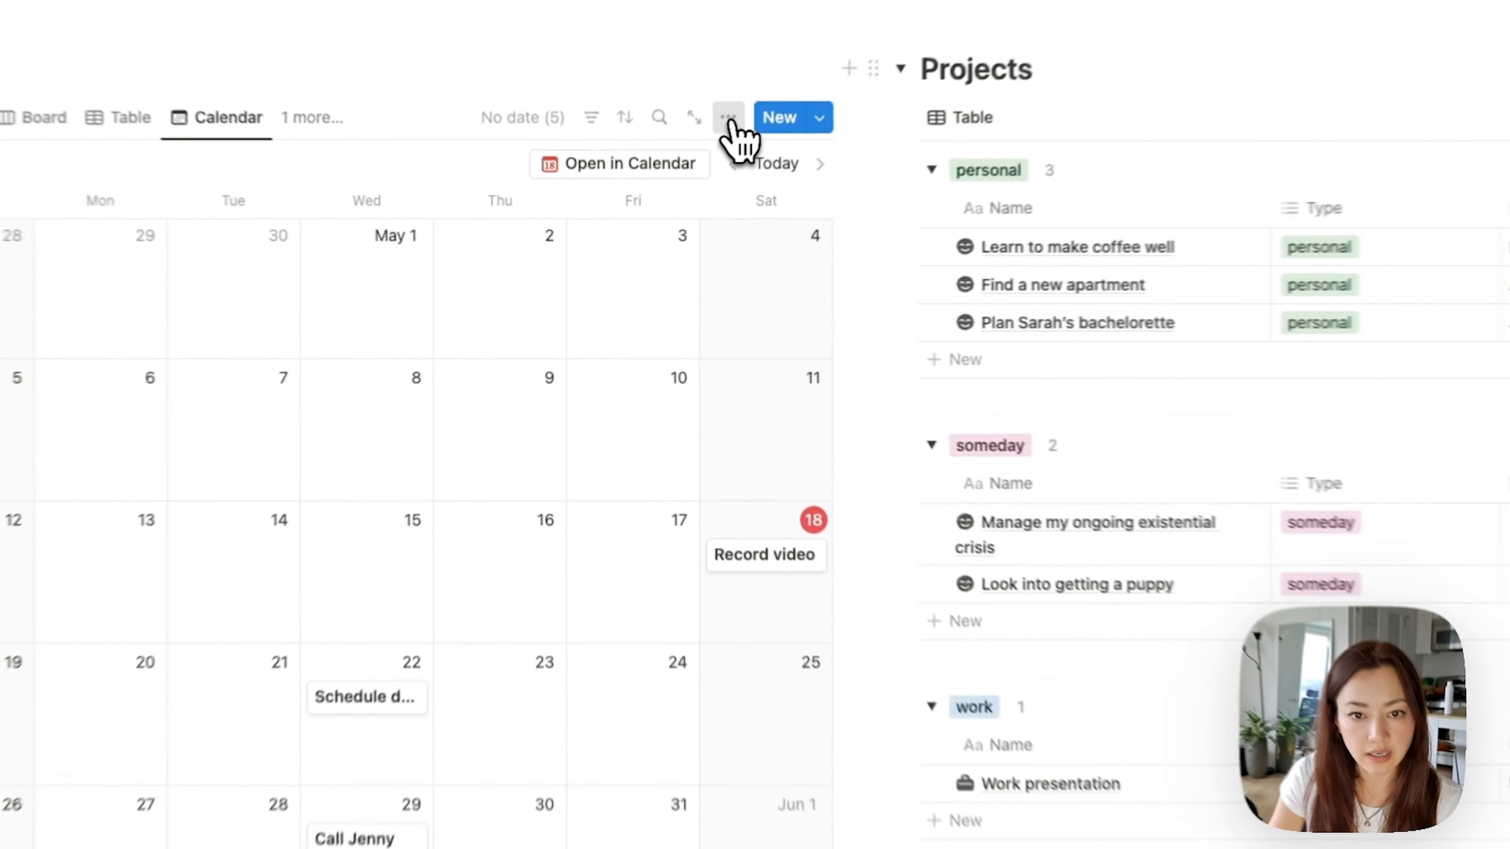
# Step: Set the Tasks calendar's layout to show one week at a time, keeping tasks placed by Due date
pyautogui.click(676, 197)
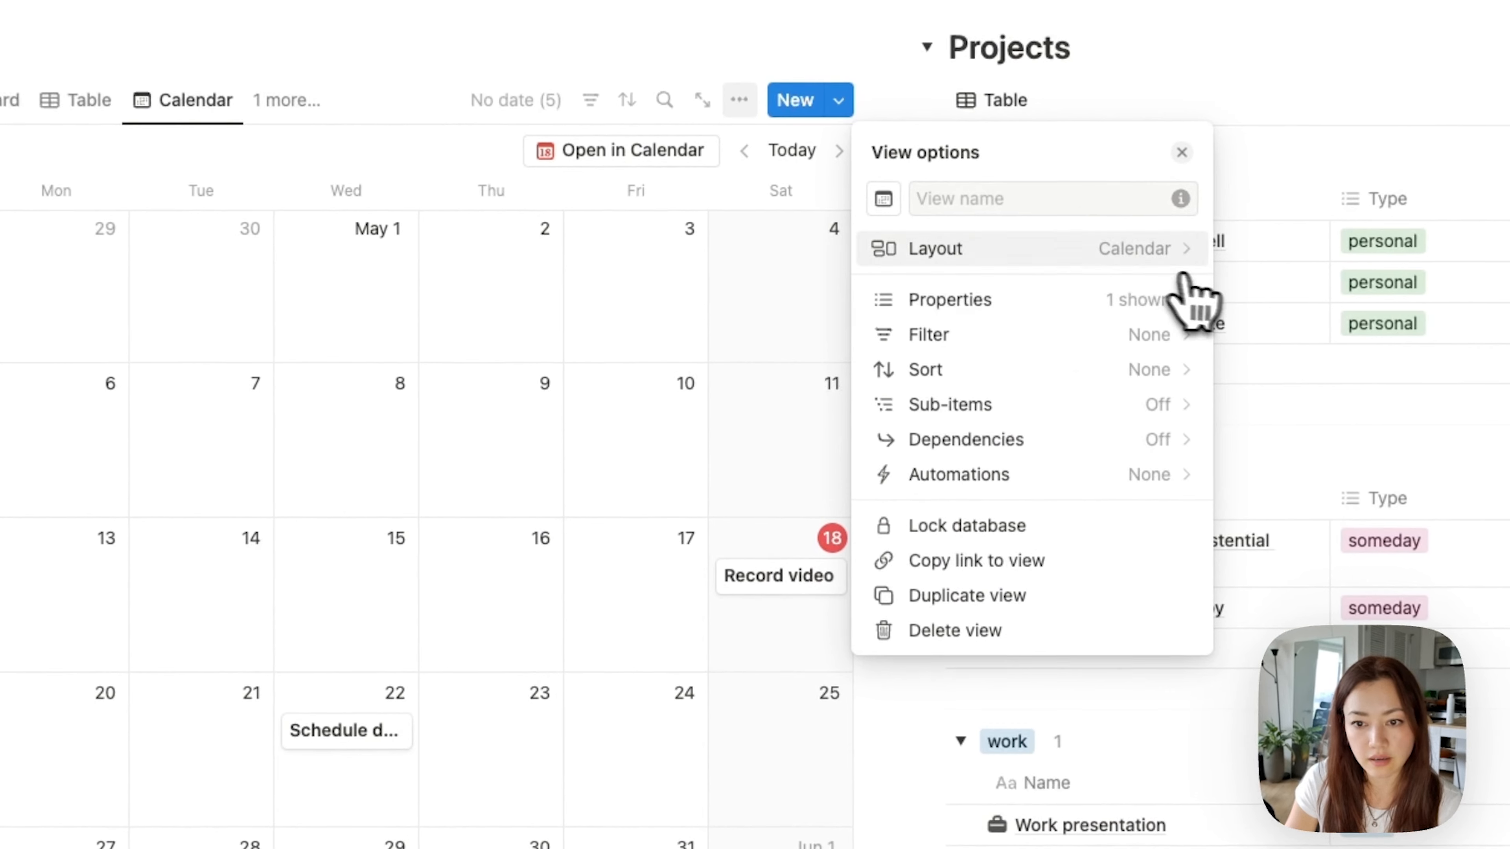
pyautogui.click(1132, 250)
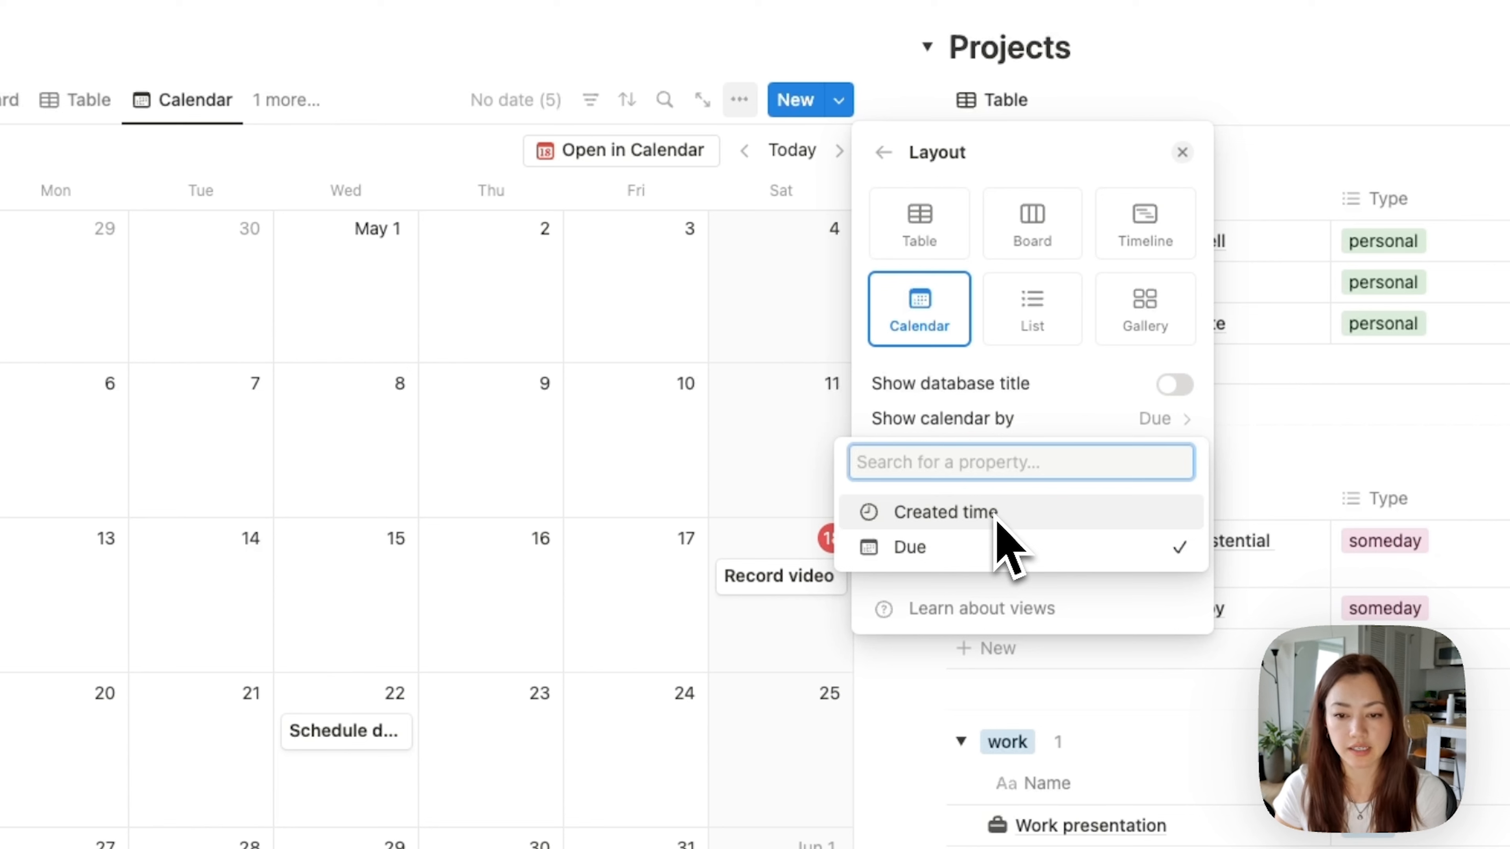
pyautogui.click(1090, 386)
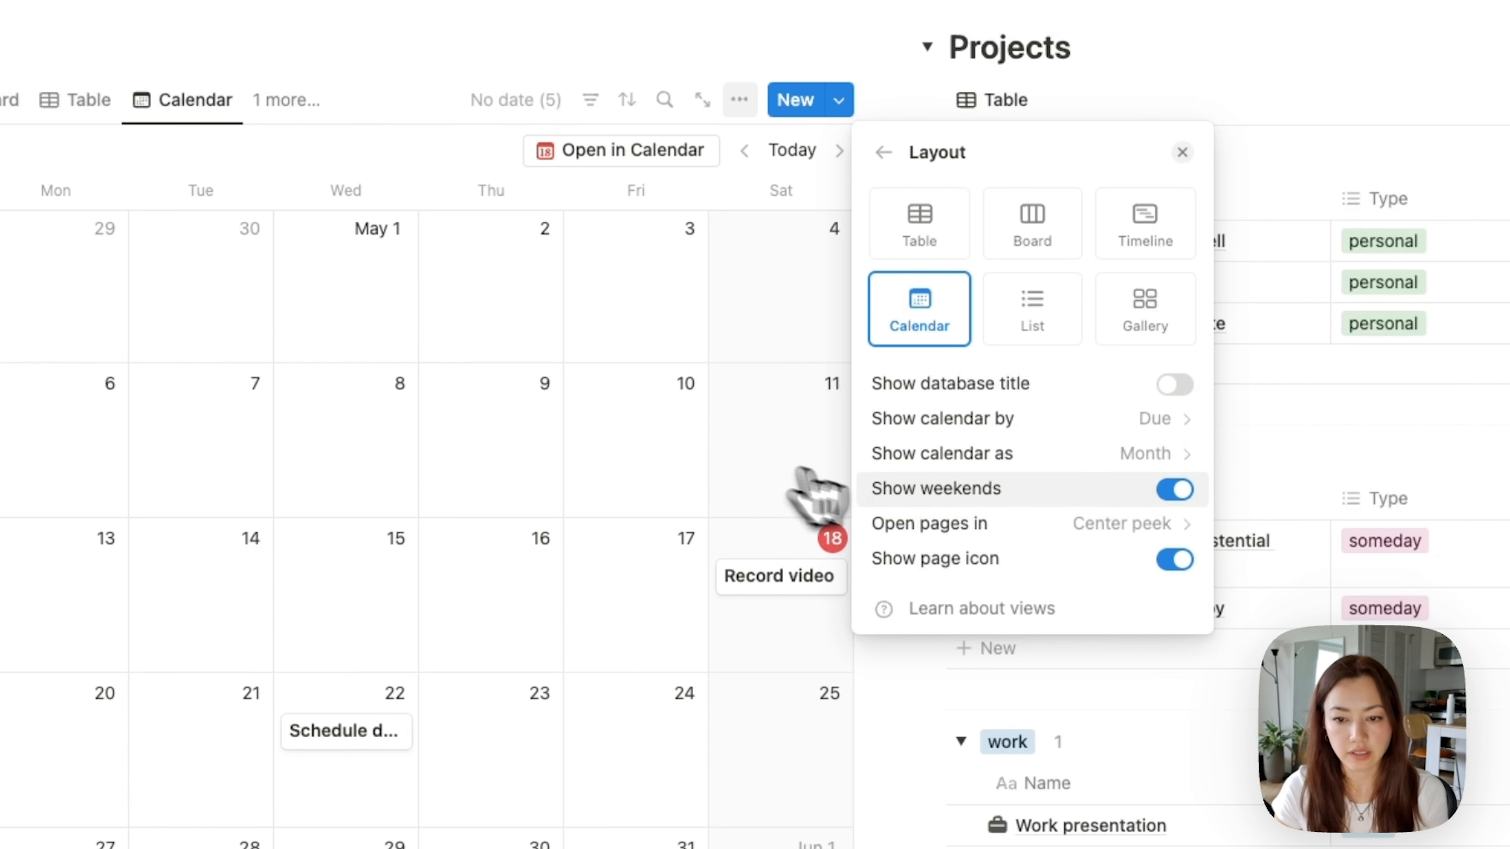
pyautogui.click(1146, 467)
pyautogui.click(951, 531)
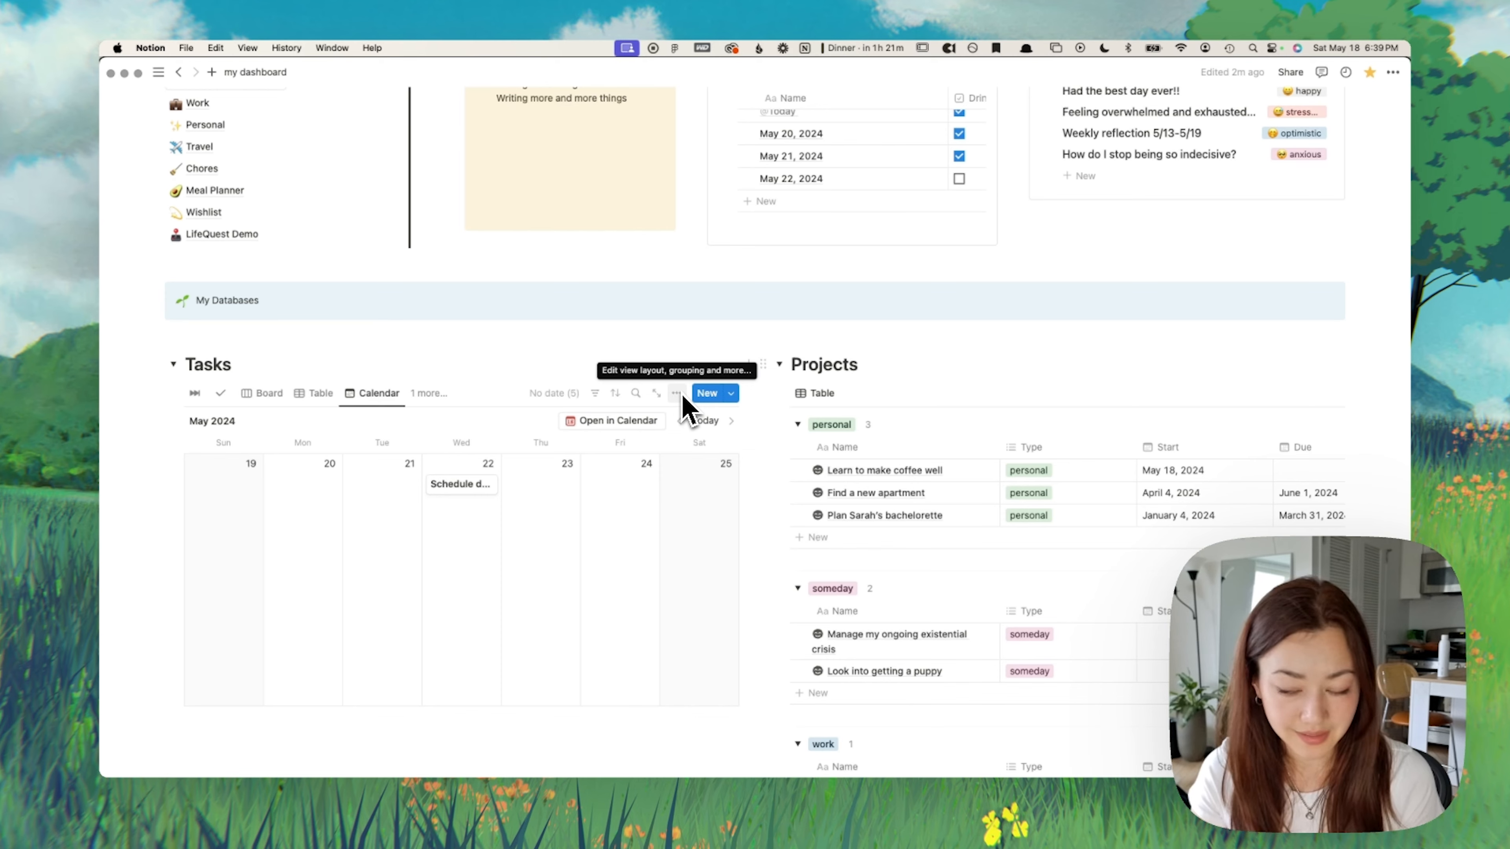
# Step: Show the Created time, Priority, Status and Note properties on the Tasks calendar cards
pyautogui.click(677, 394)
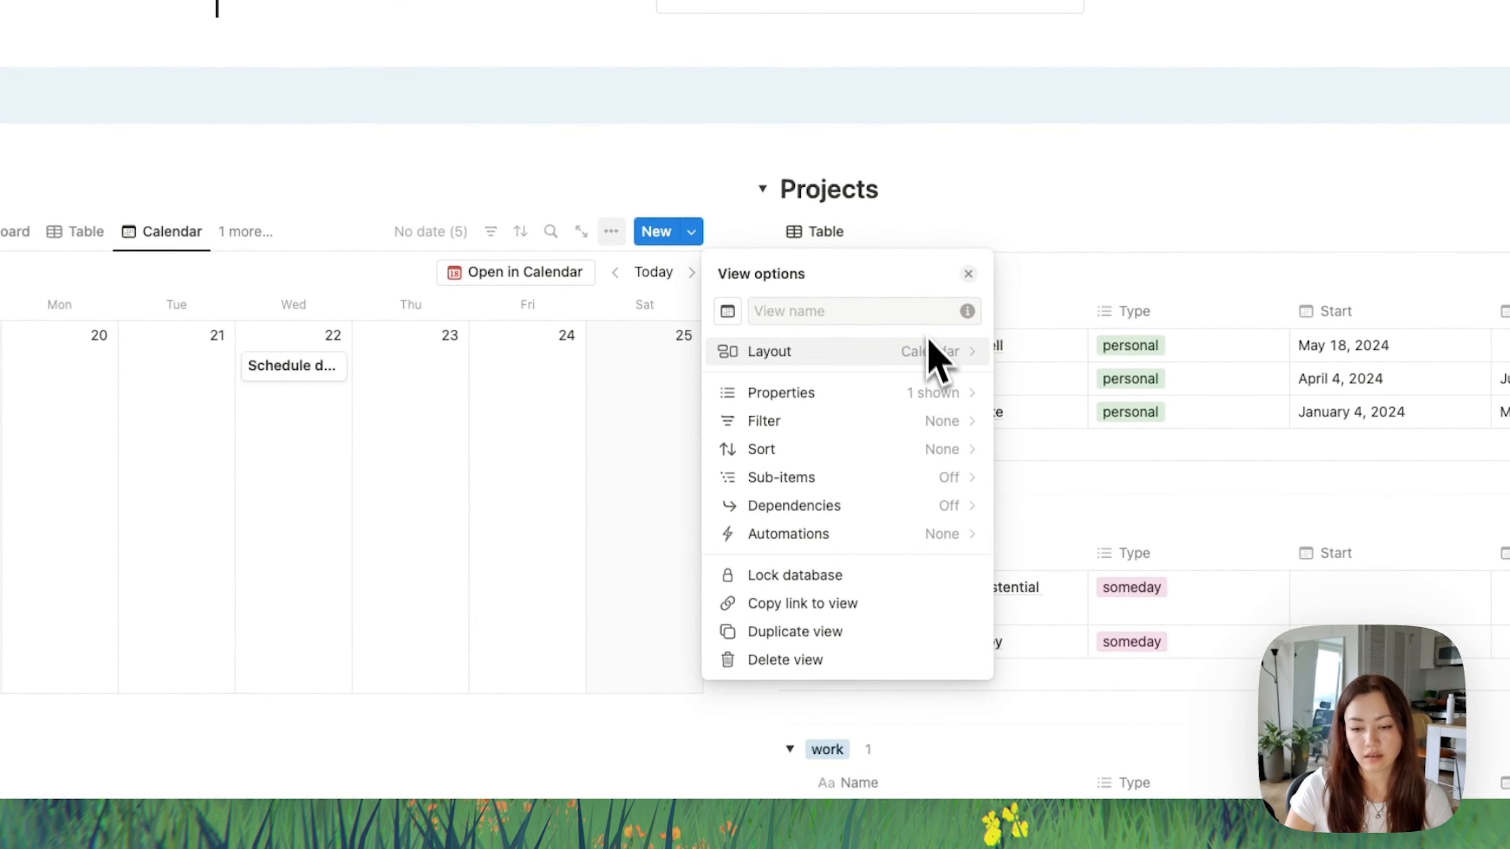
pyautogui.click(929, 397)
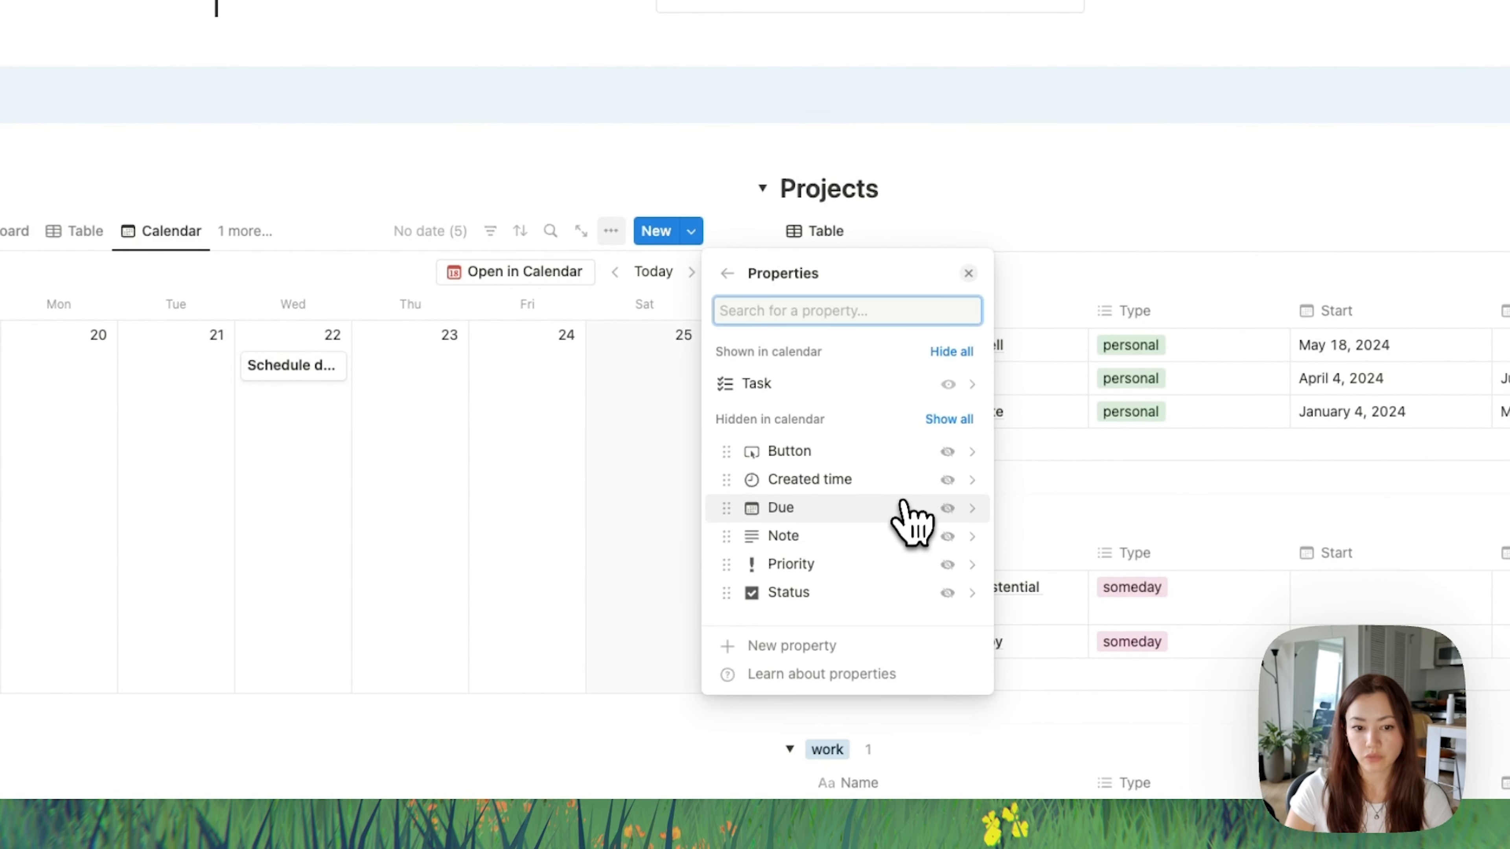
pyautogui.click(947, 480)
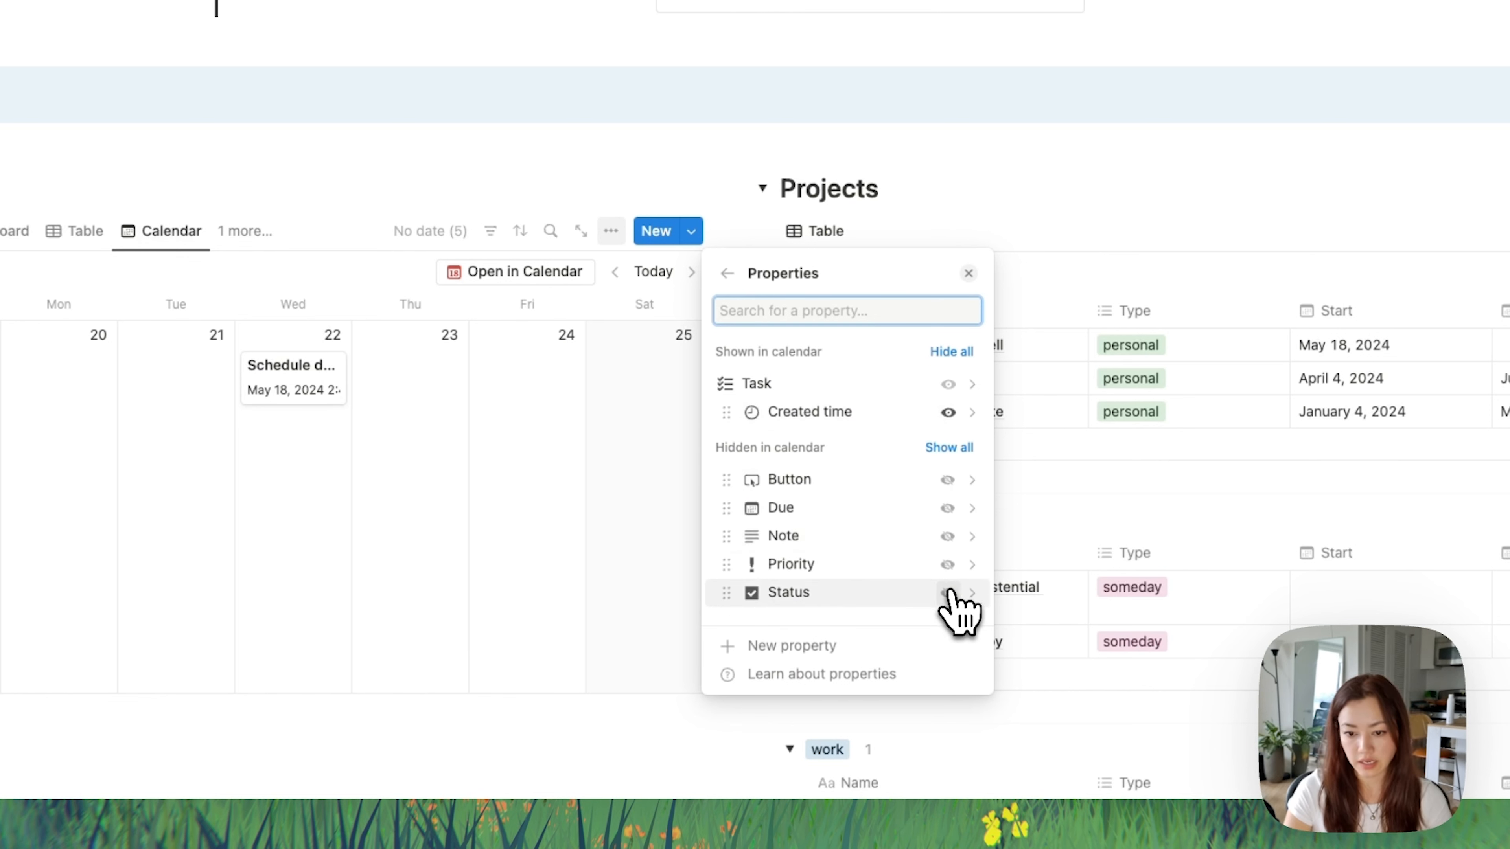
pyautogui.click(947, 564)
pyautogui.click(947, 593)
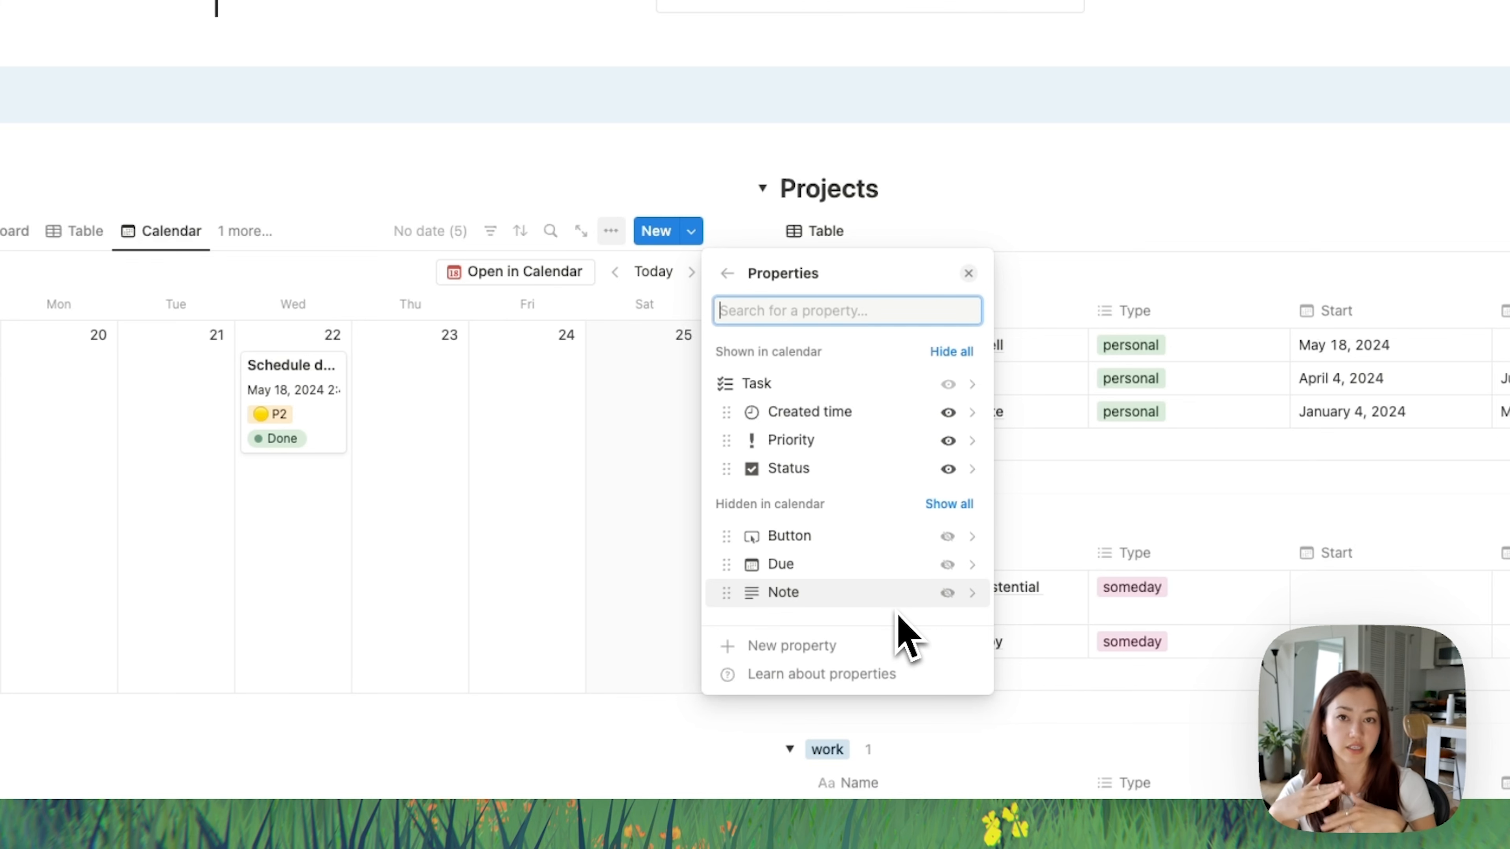
pyautogui.click(947, 592)
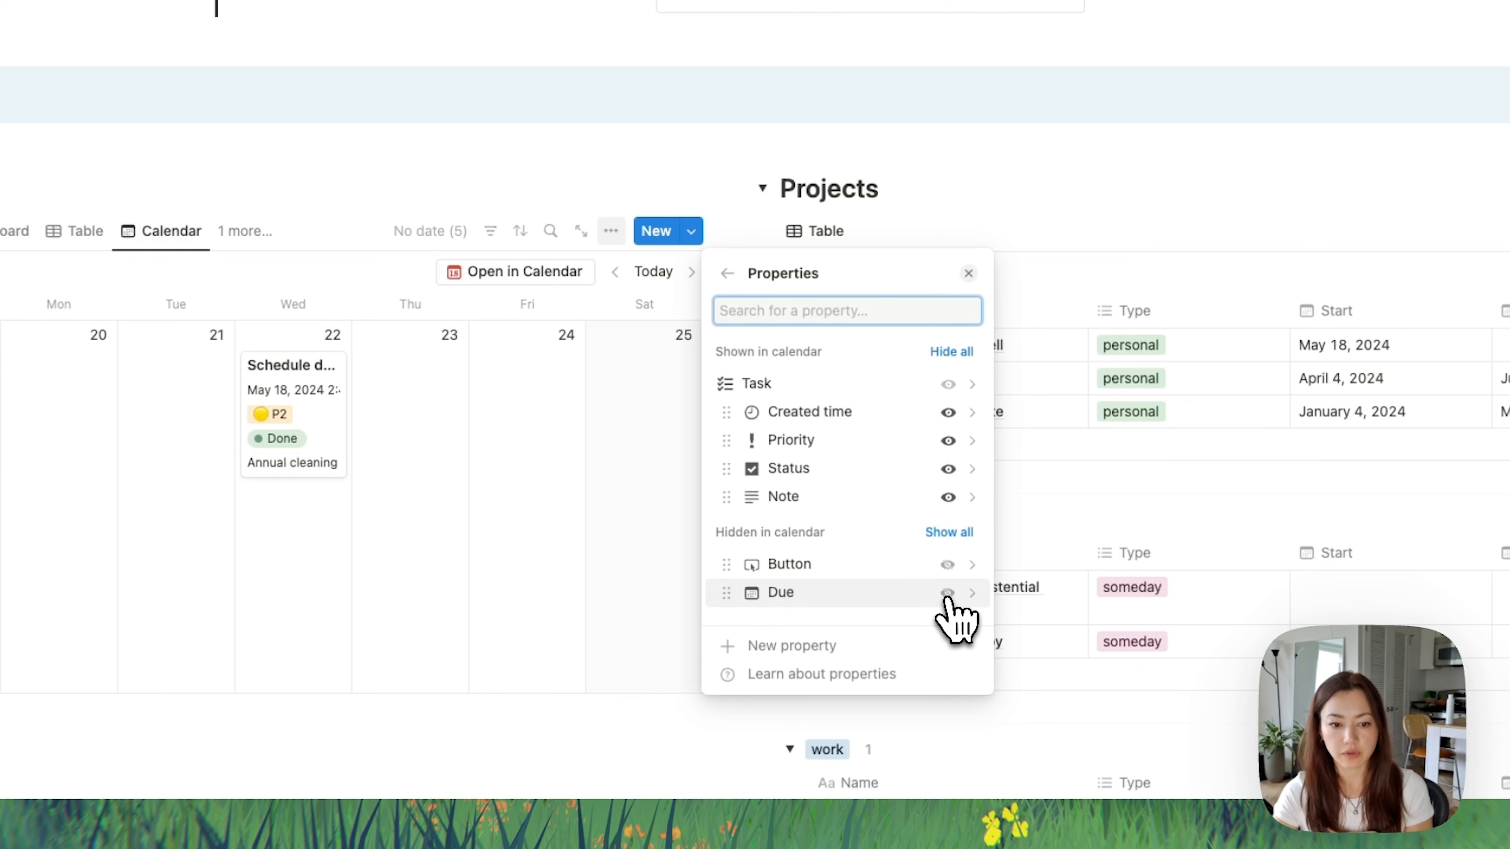
pyautogui.click(380, 459)
# Step: Clear the Note of the Schedule dentist task on May 22 and return to the calendar
pyautogui.click(343, 442)
pyautogui.click(704, 344)
pyautogui.press('super+a')
pyautogui.press('BackSpace')
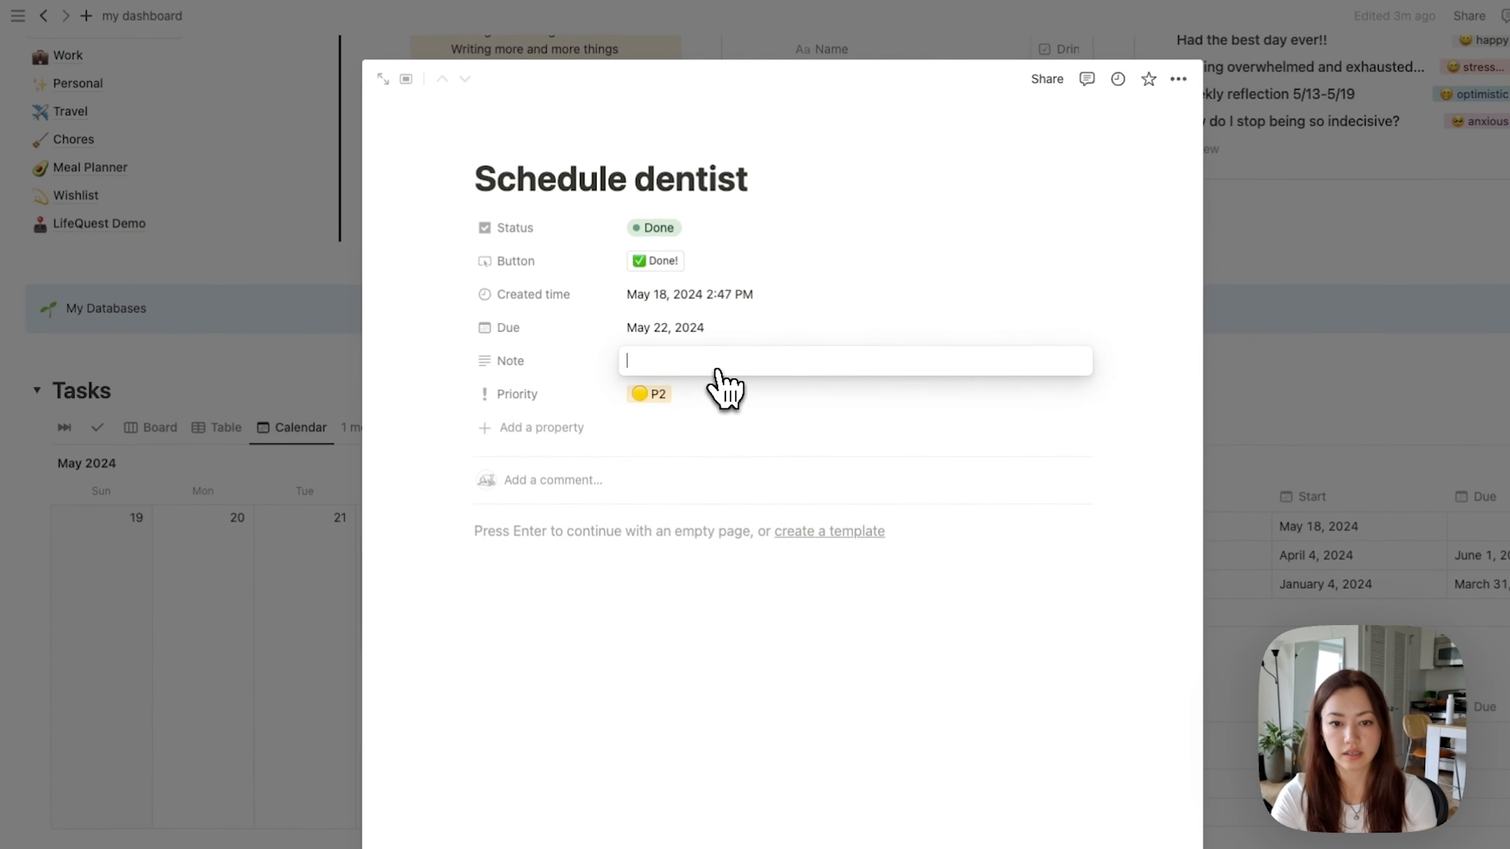
pyautogui.click(351, 595)
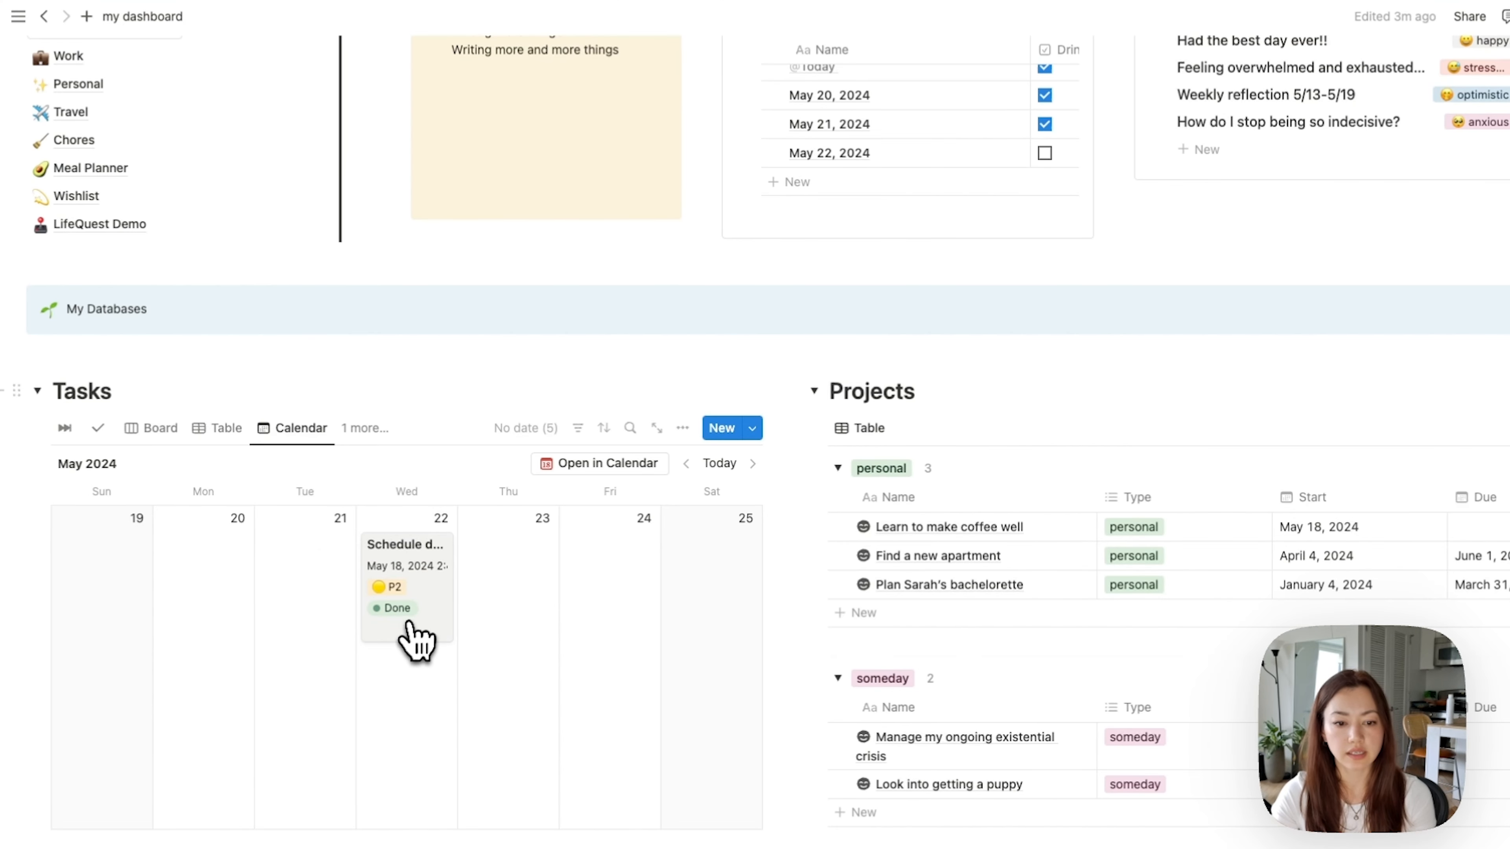
# Step: Remove the P2 priority from the Schedule dentist task and close its page
pyautogui.click(408, 635)
pyautogui.click(677, 397)
pyautogui.click(694, 396)
pyautogui.press('Escape')
pyautogui.press('Escape')
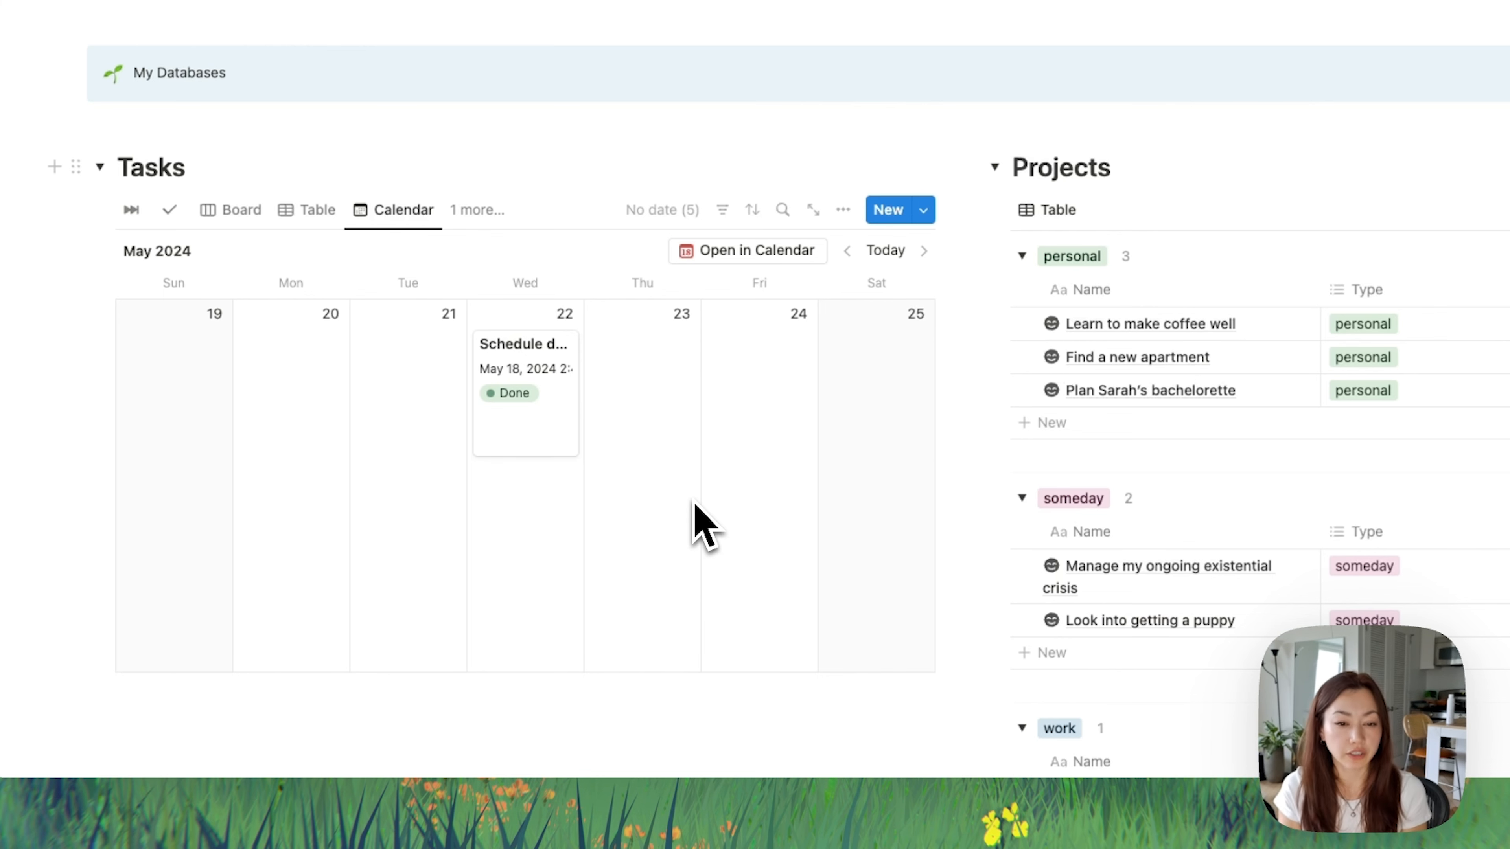
pyautogui.click(536, 429)
pyautogui.click(433, 453)
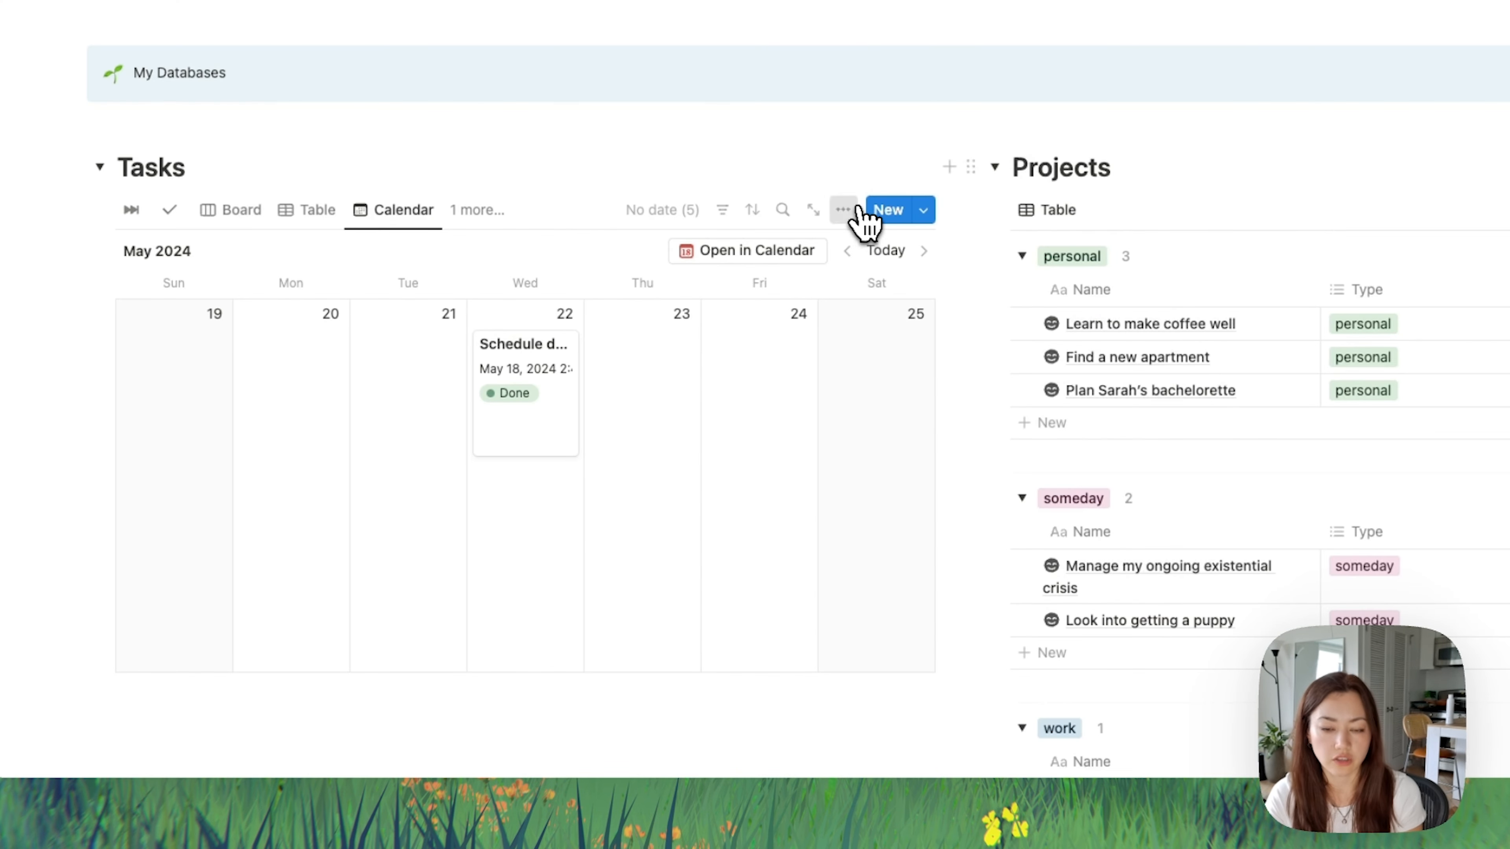
pyautogui.click(857, 209)
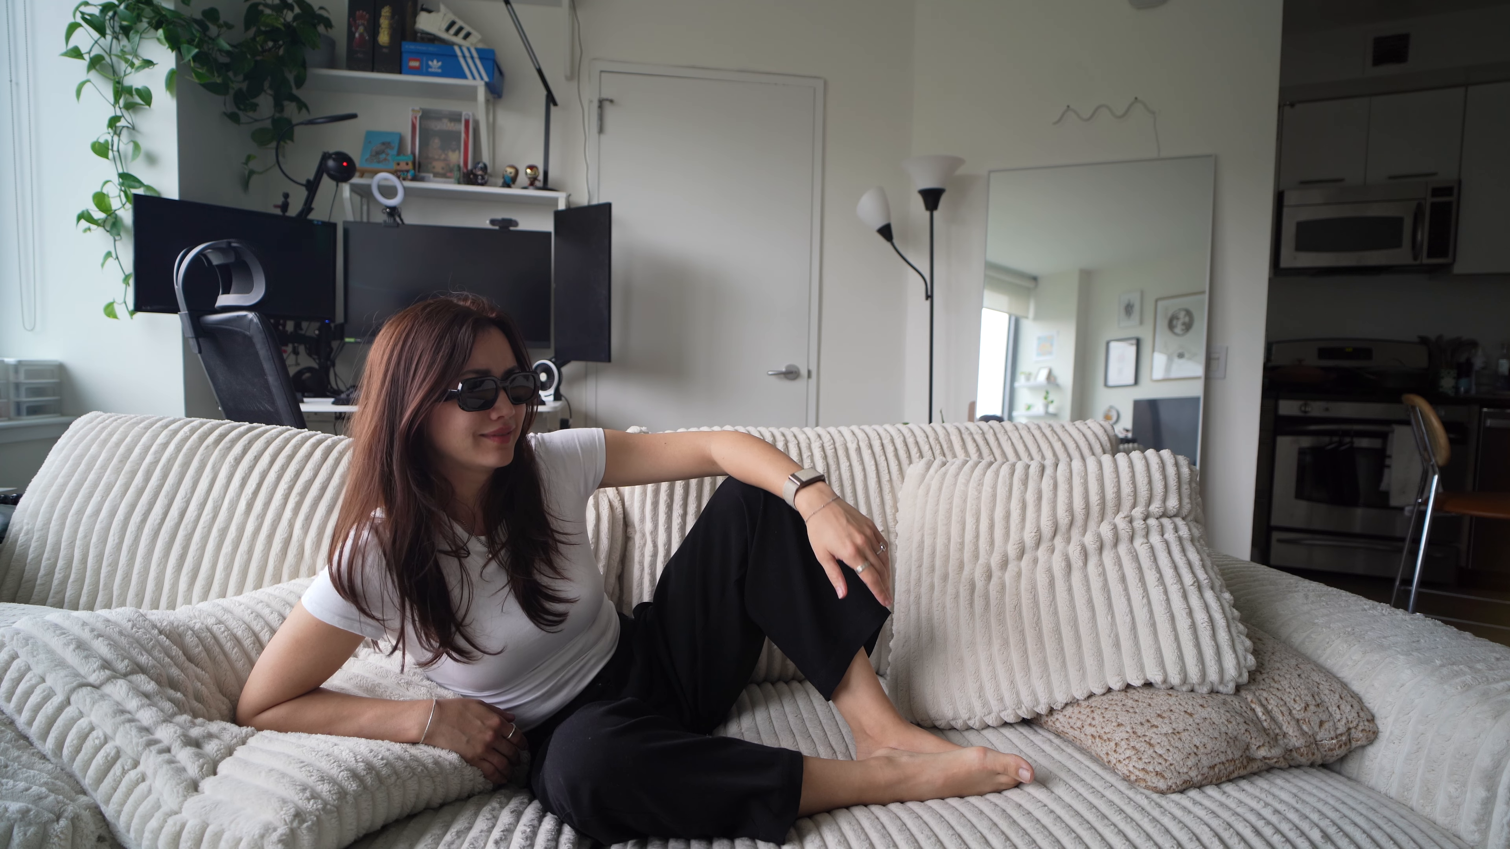
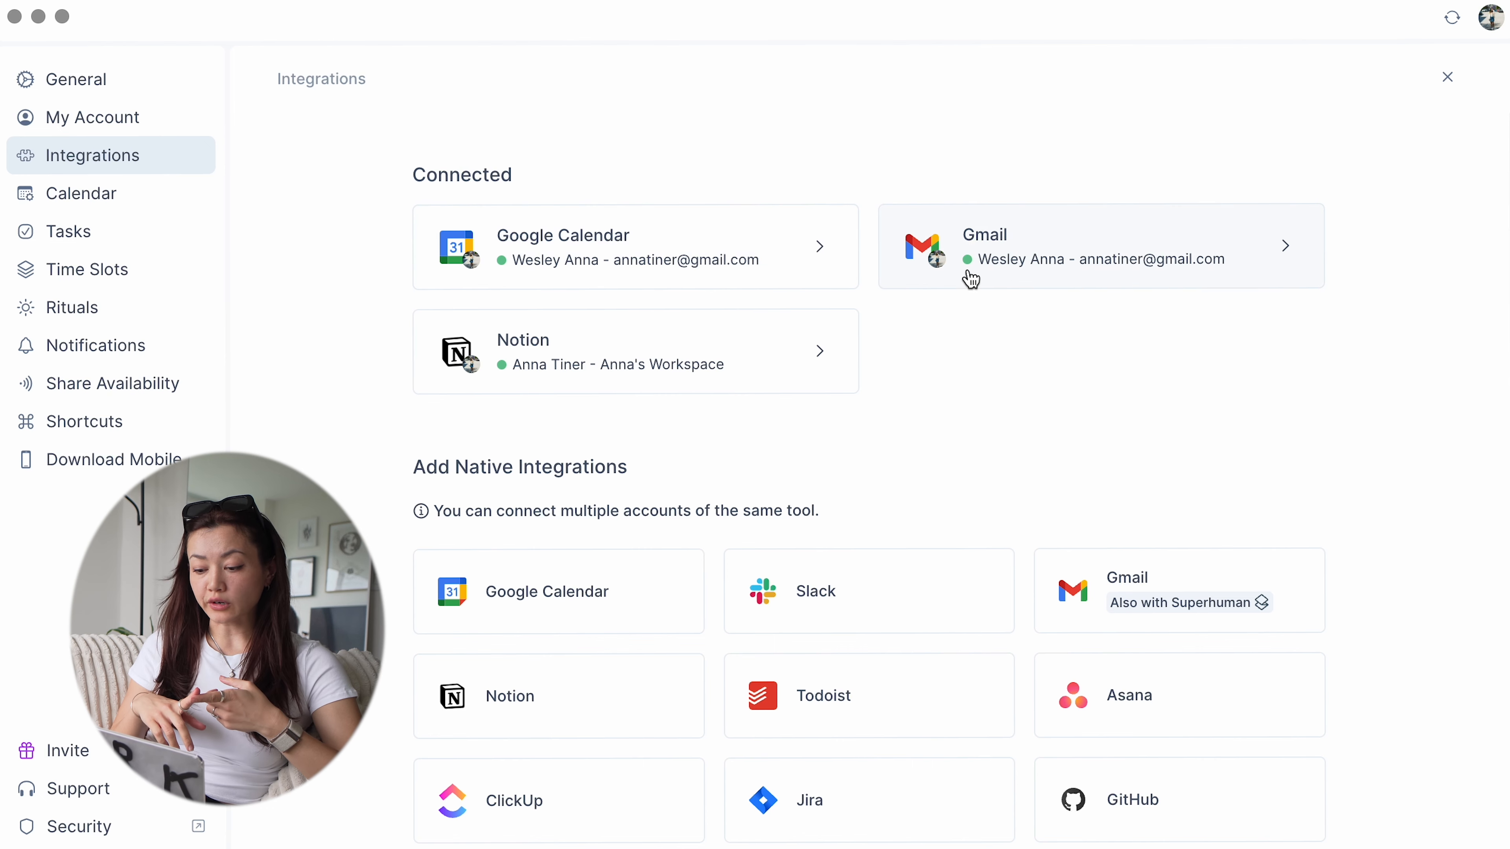
# Step: Switch to Akiflow, open the All Tasks configuration of its Notion integration, and examine the import filters and available teamspaces
pyautogui.scroll(-15, 836, 536)
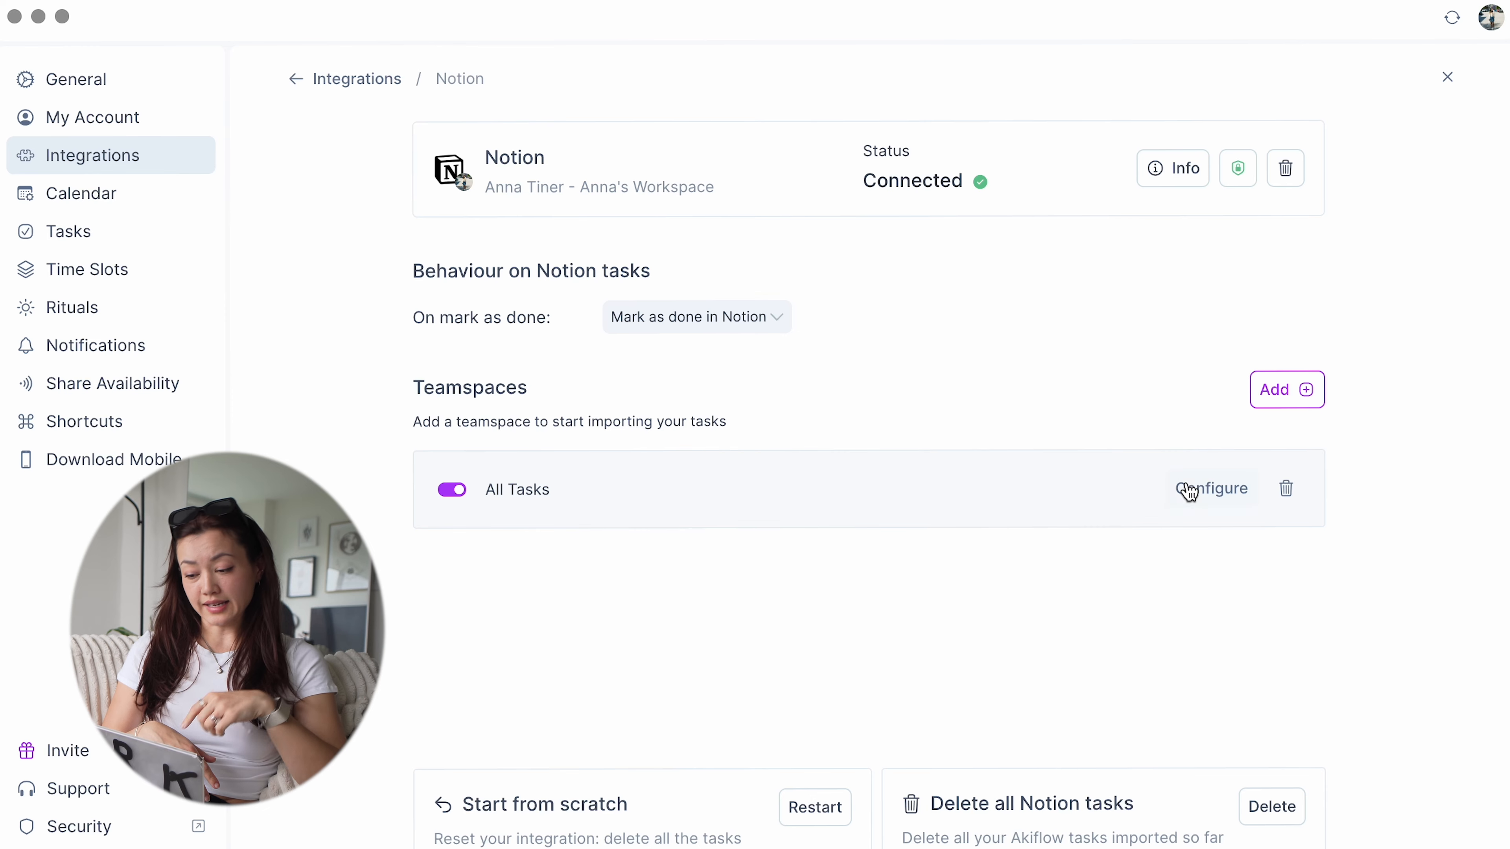
pyautogui.click(1201, 487)
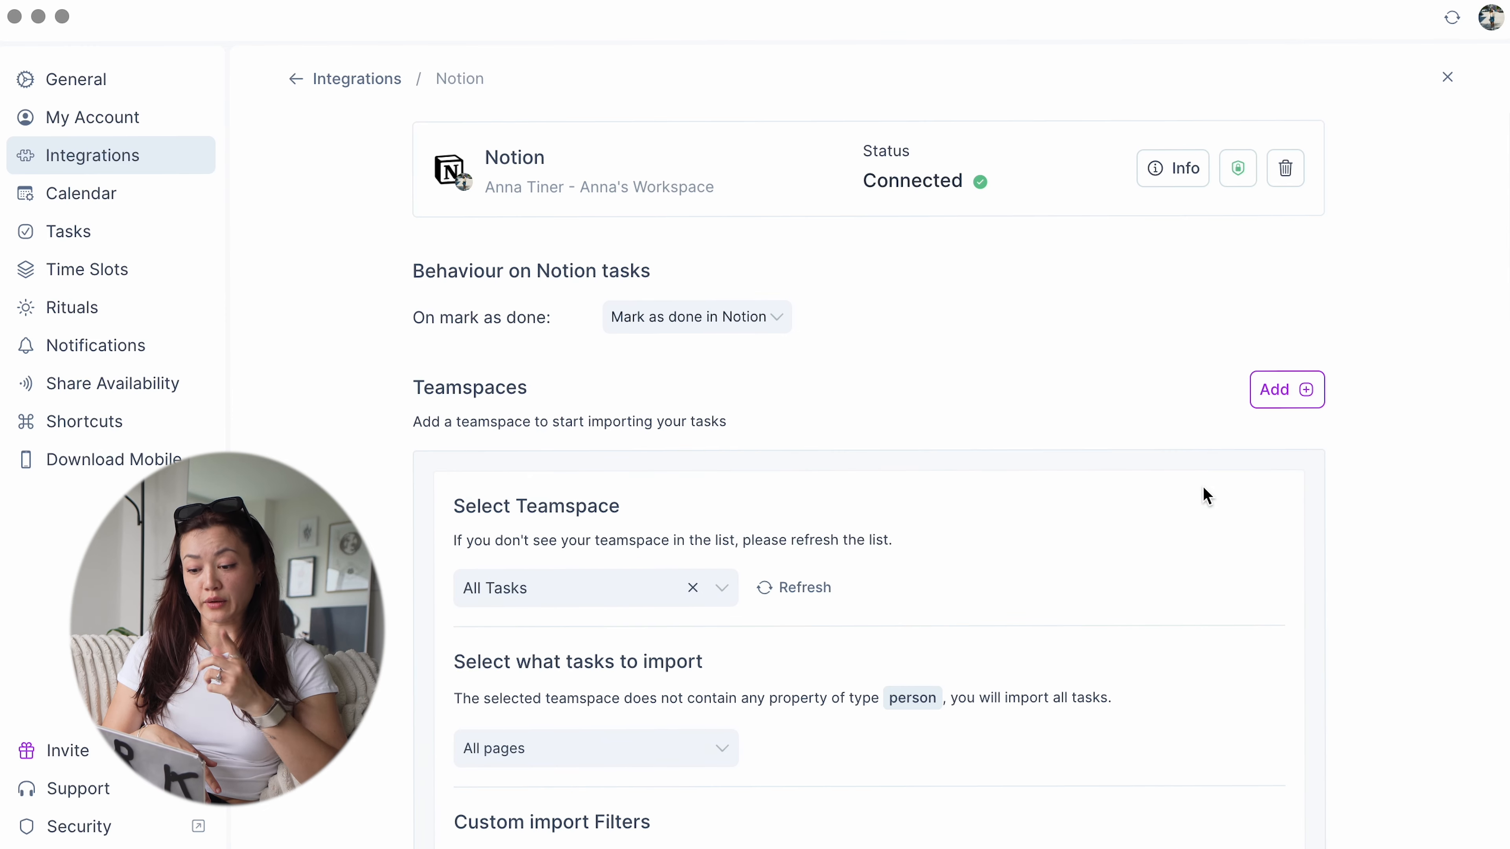
pyautogui.scroll(-5, 1391, 615)
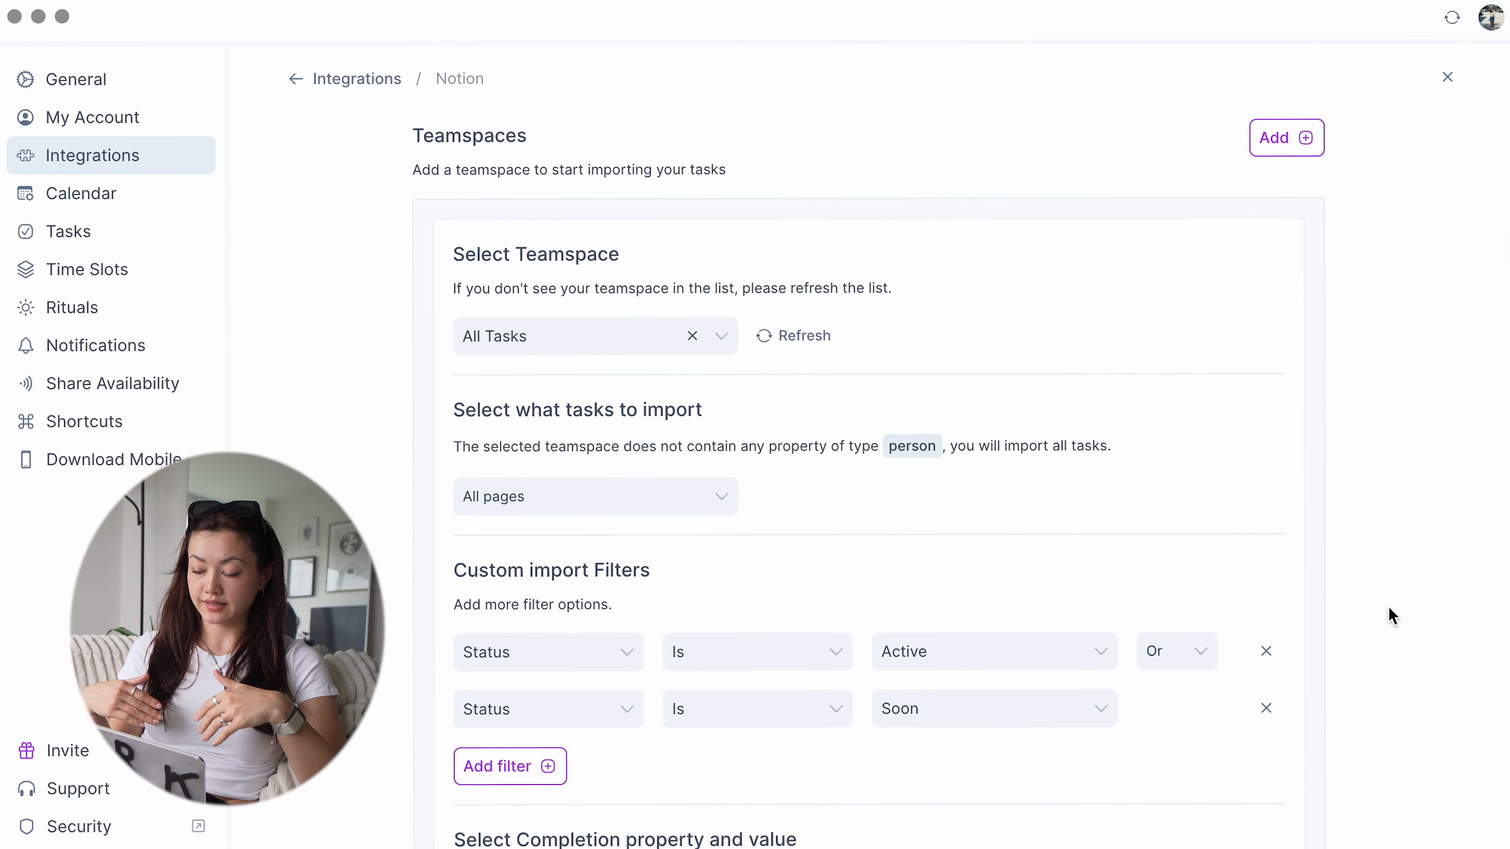
pyautogui.click(622, 336)
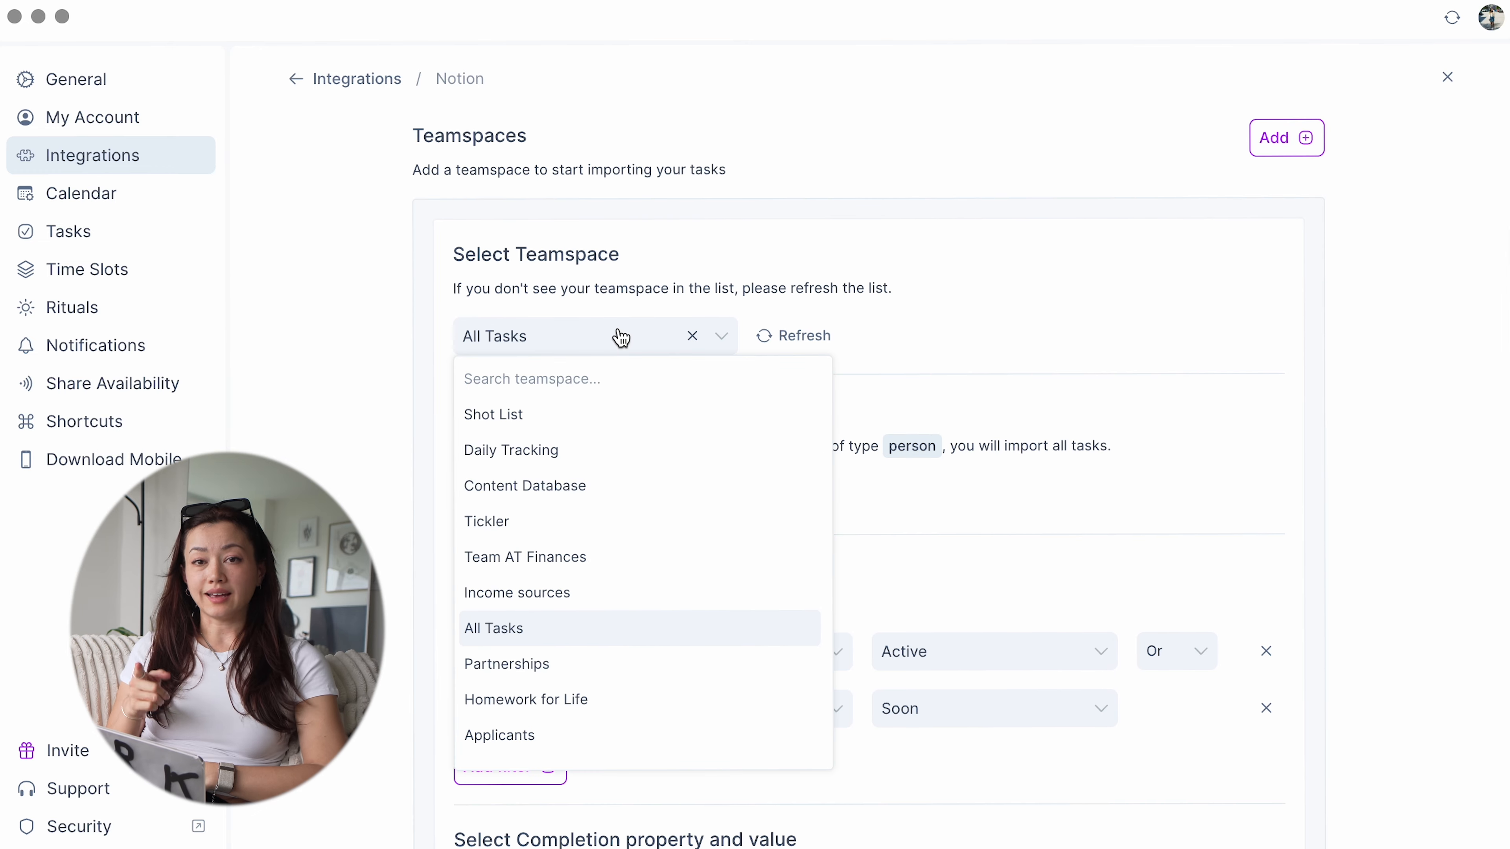
pyautogui.click(618, 336)
# Step: Review the completion, scheduled date and deadline mappings of the Notion integration, and close the settings
pyautogui.scroll(-9, 617, 417)
pyautogui.click(613, 524)
pyautogui.click(614, 527)
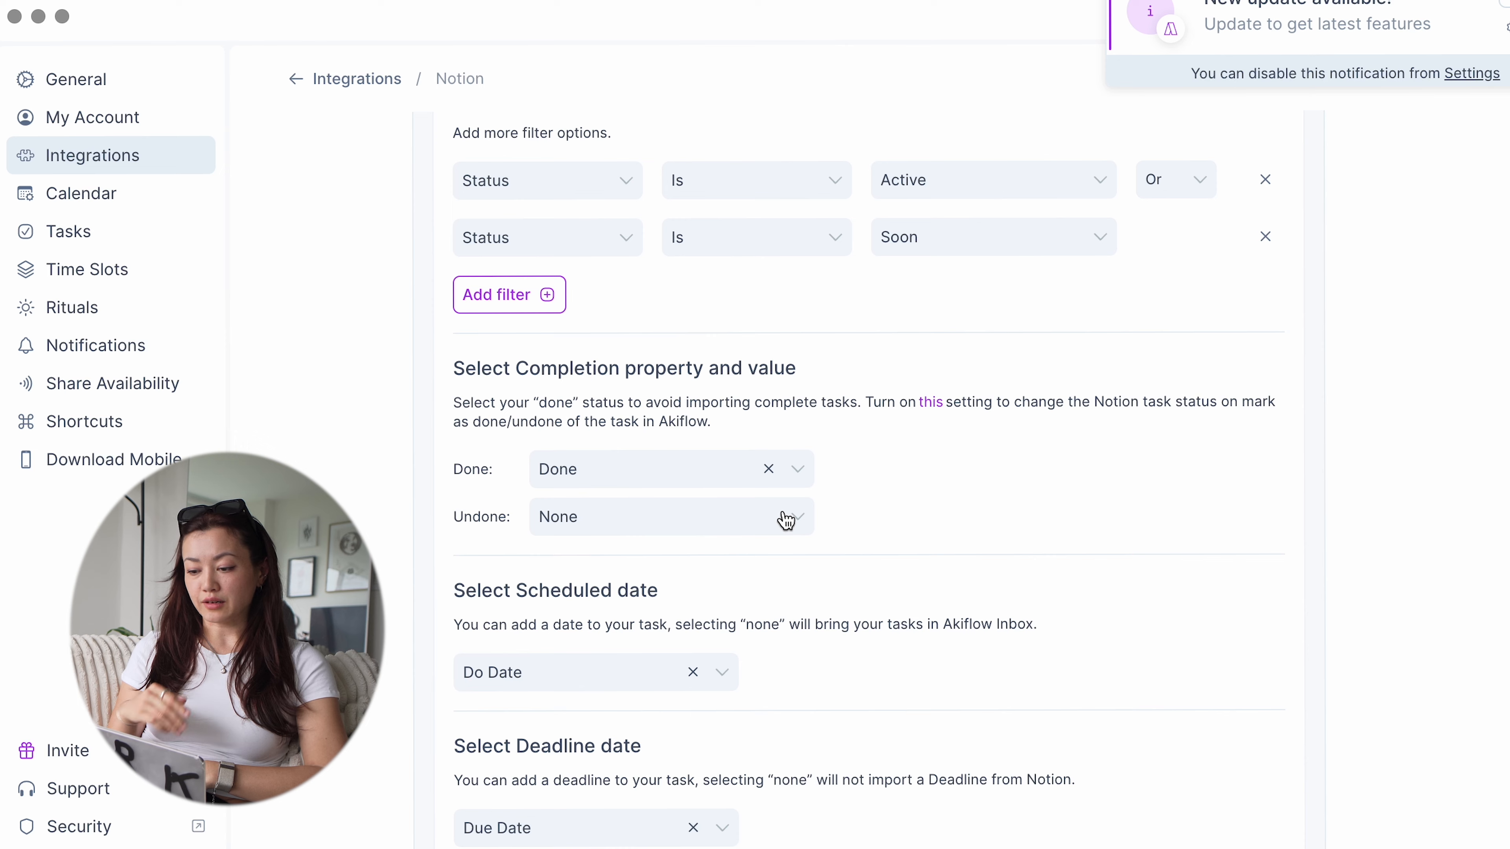
pyautogui.scroll(-3, 786, 521)
pyautogui.click(1446, 78)
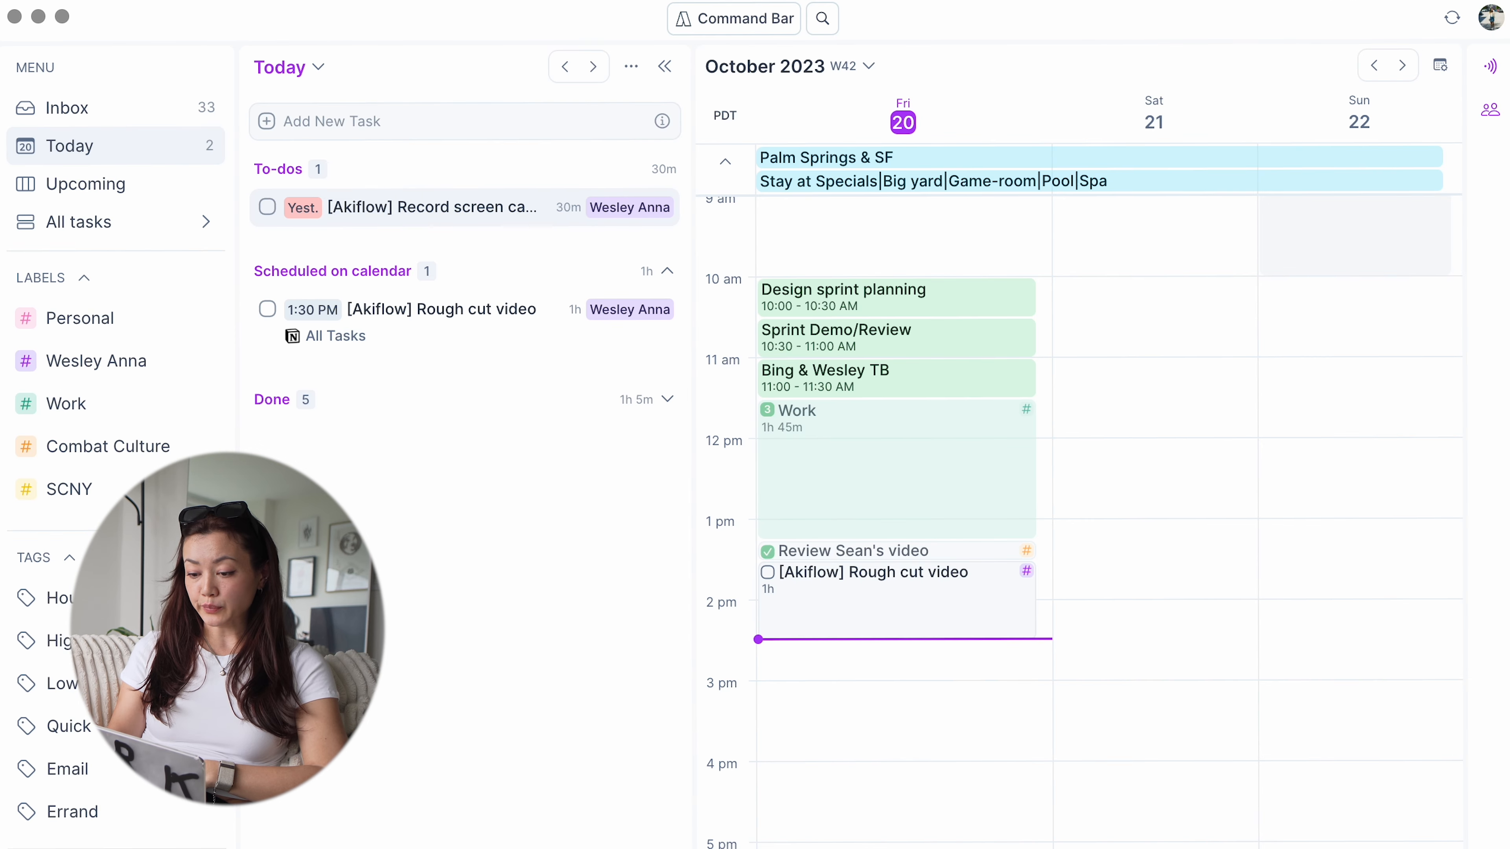
# Step: Look through the Inbox tasks, the calendar's following three days and the Upcoming tasks overview
pyautogui.click(113, 114)
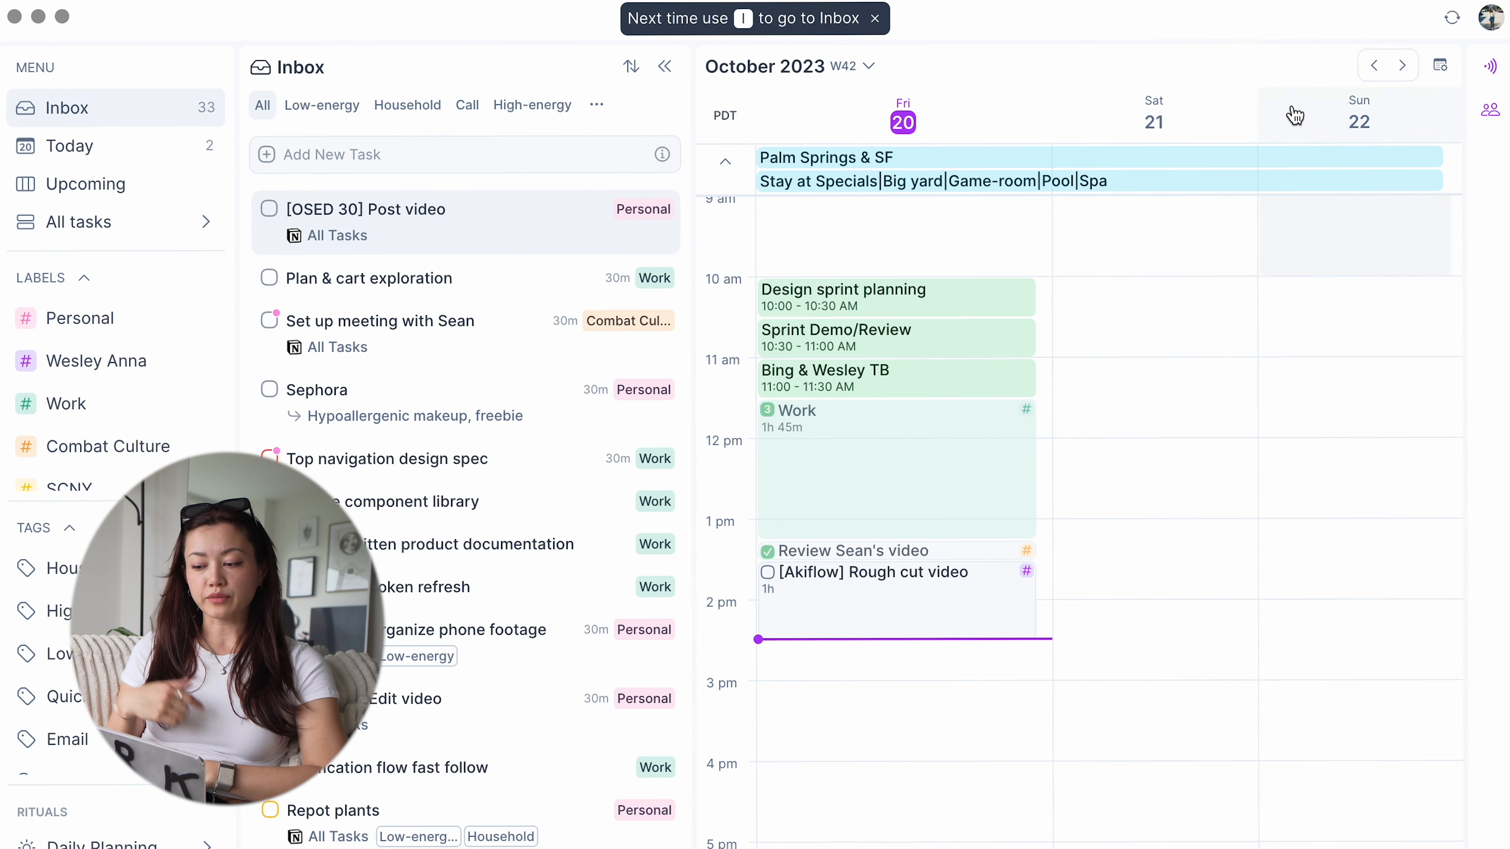
pyautogui.click(1402, 65)
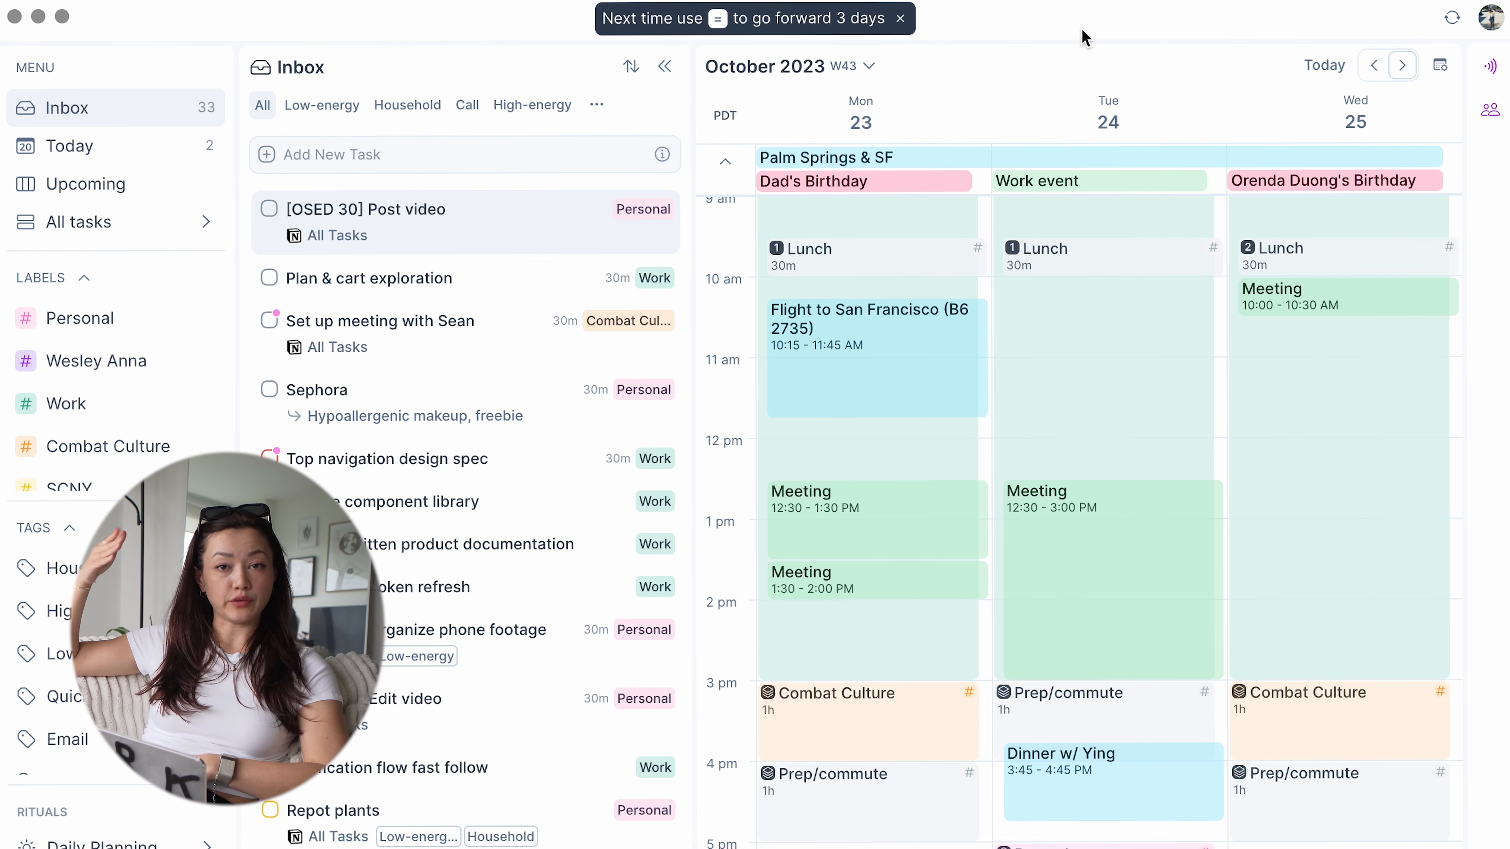
pyautogui.click(131, 187)
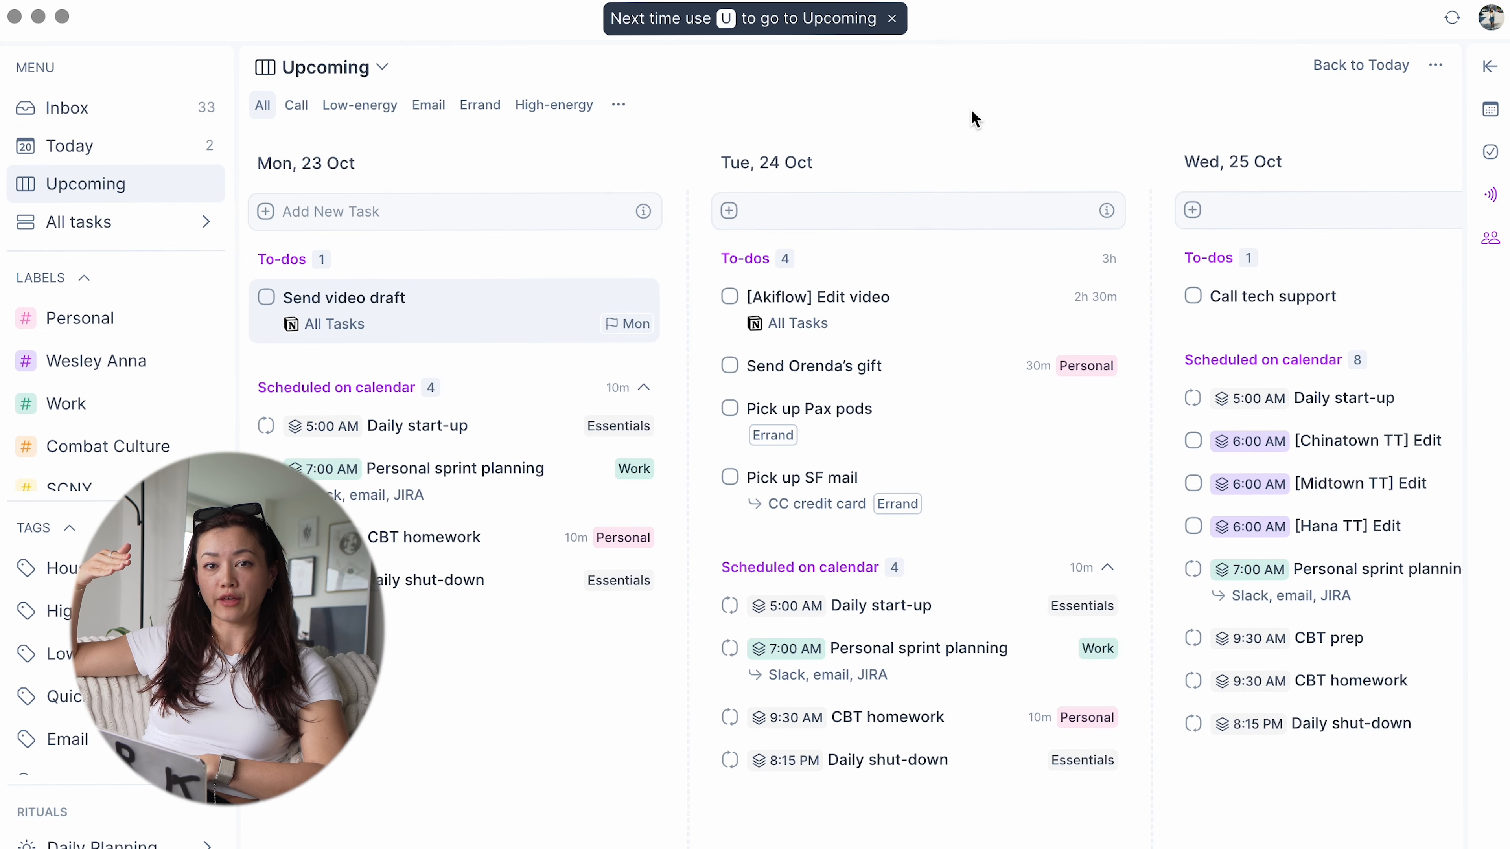
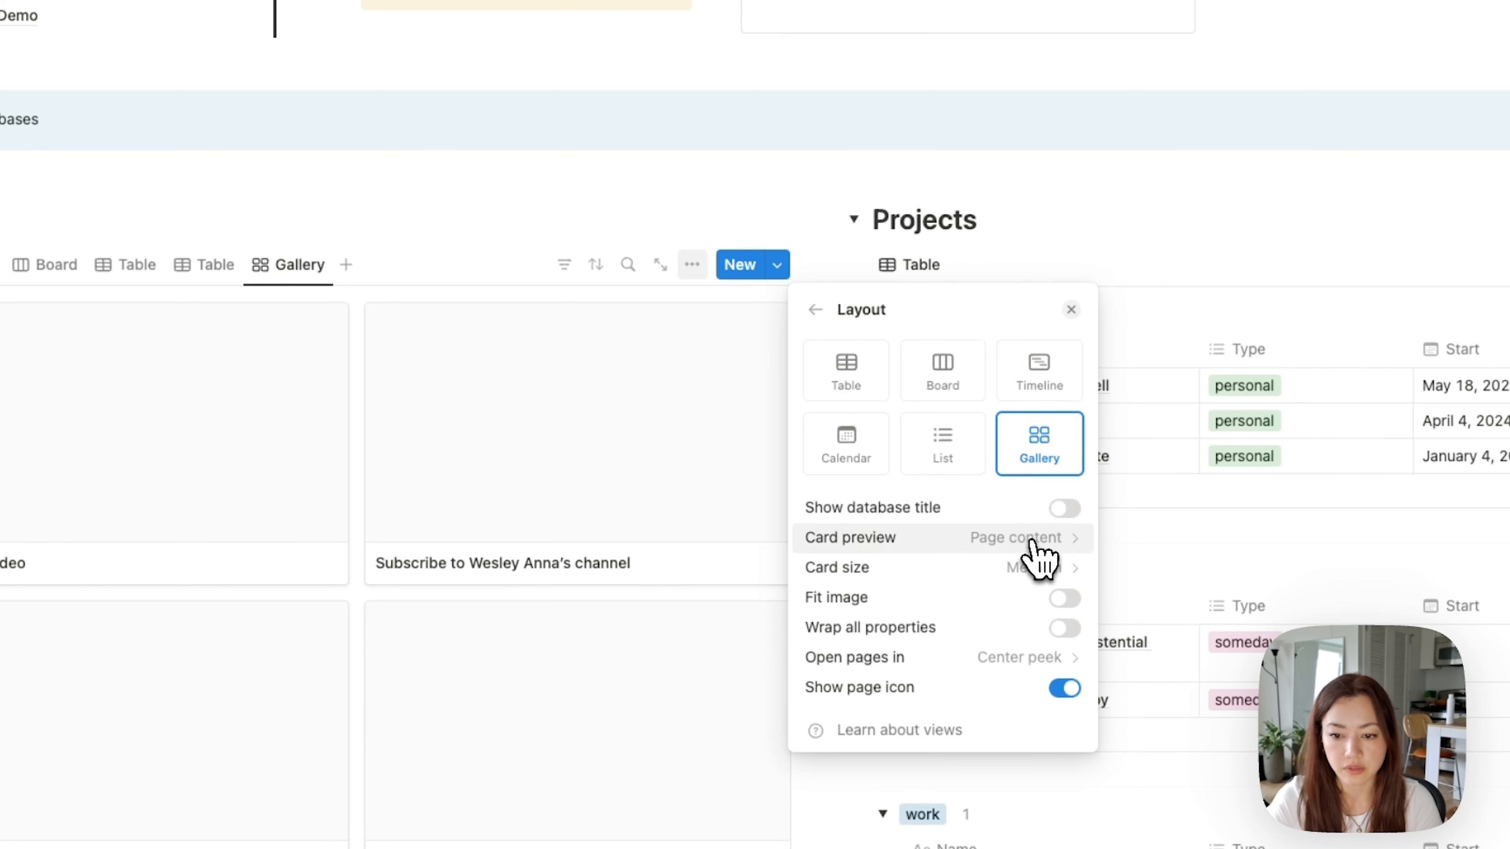
# Step: Check the card preview options of the Tasks gallery view and set its card size to Small
pyautogui.click(1024, 539)
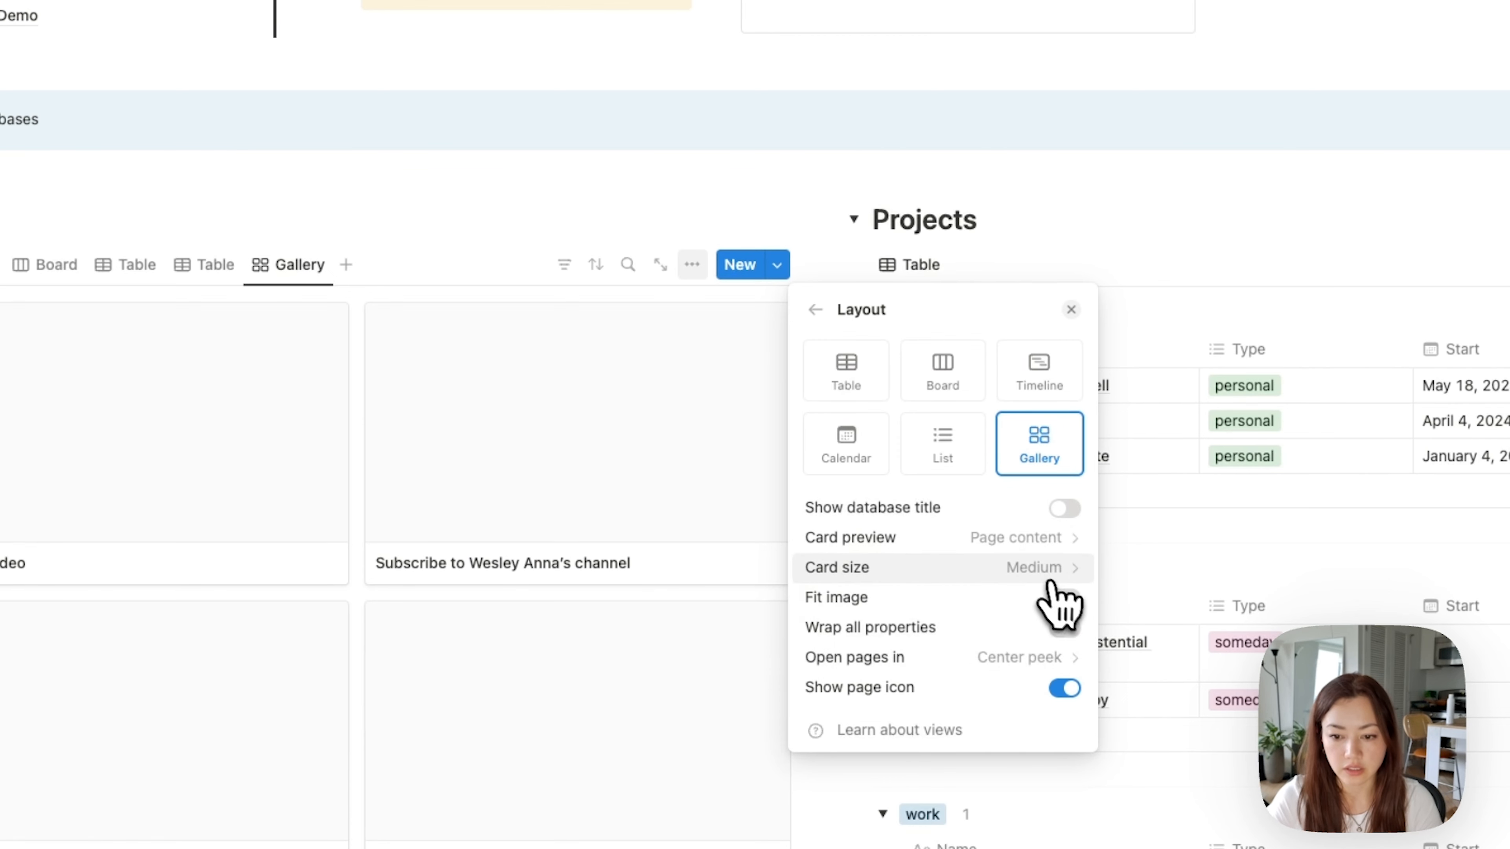
pyautogui.click(1057, 572)
pyautogui.click(1020, 540)
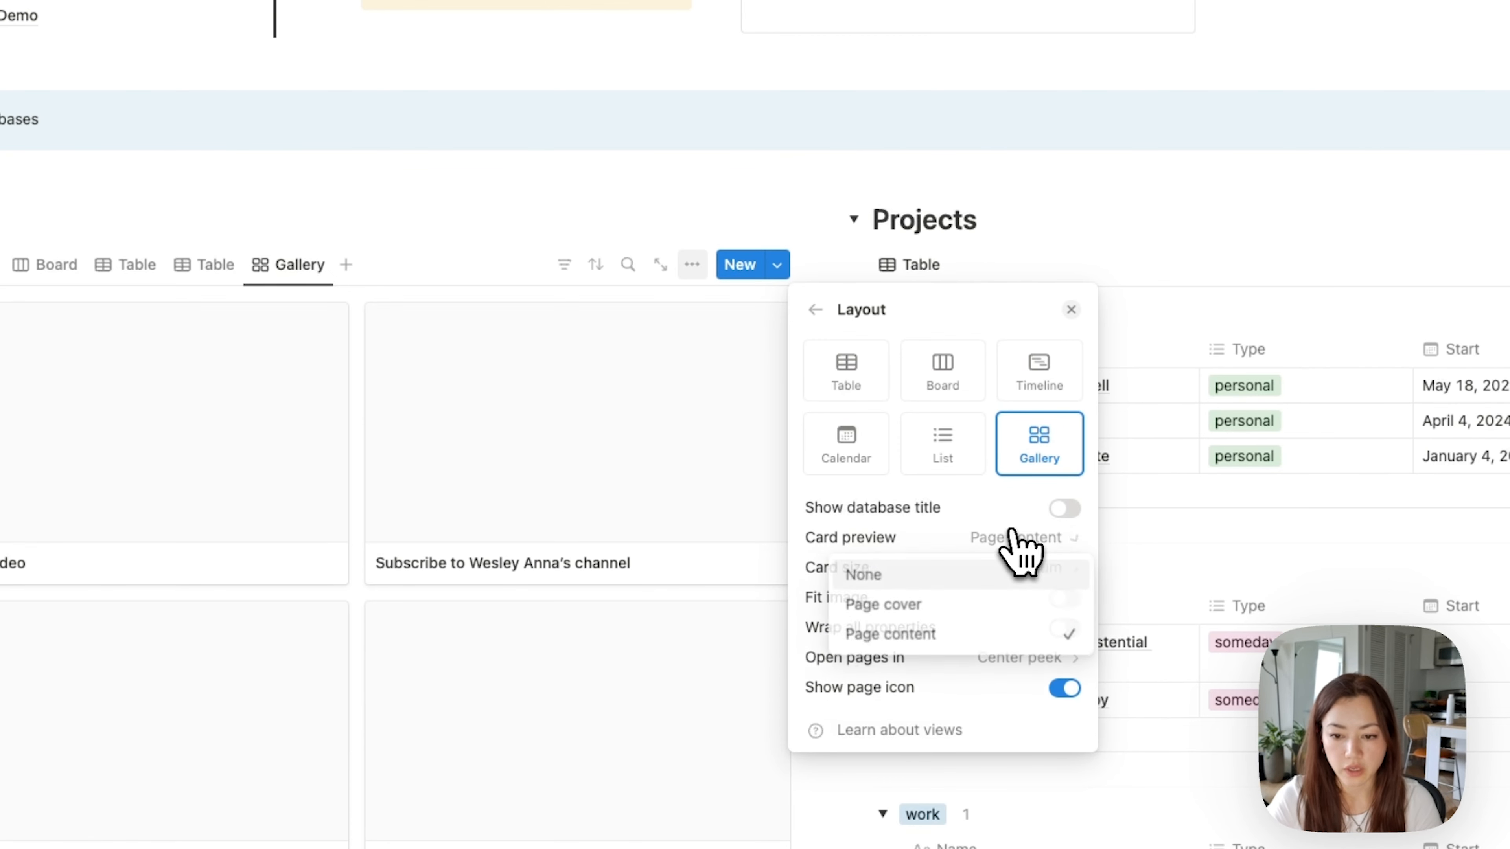
pyautogui.click(978, 538)
pyautogui.click(1005, 568)
pyautogui.click(1010, 598)
pyautogui.click(648, 417)
pyautogui.click(523, 416)
pyautogui.click(65, 447)
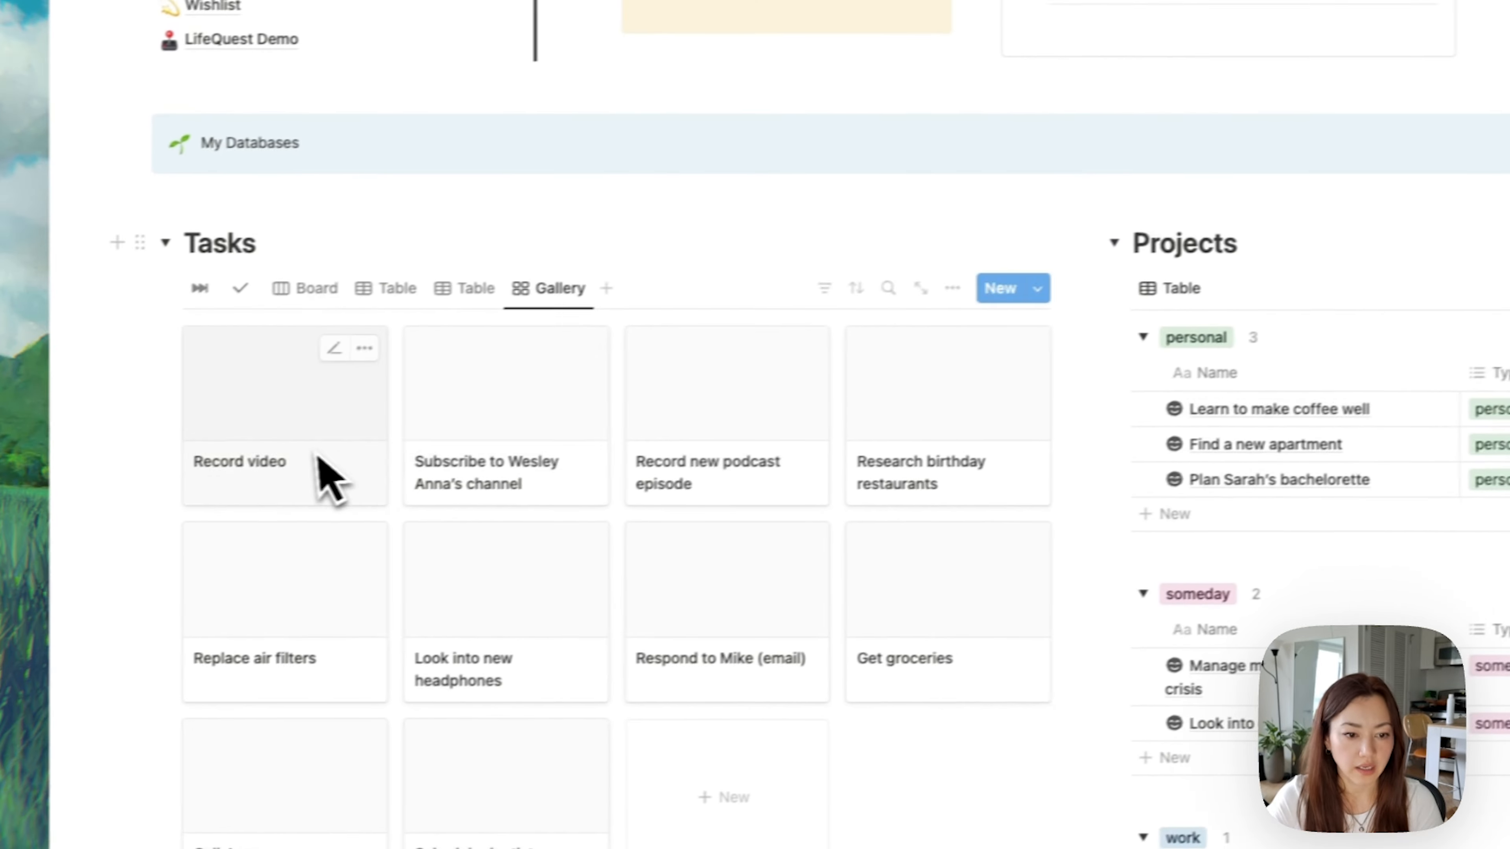
# Step: Add a cover image to the Record video task's page and return to the gallery
pyautogui.click(337, 424)
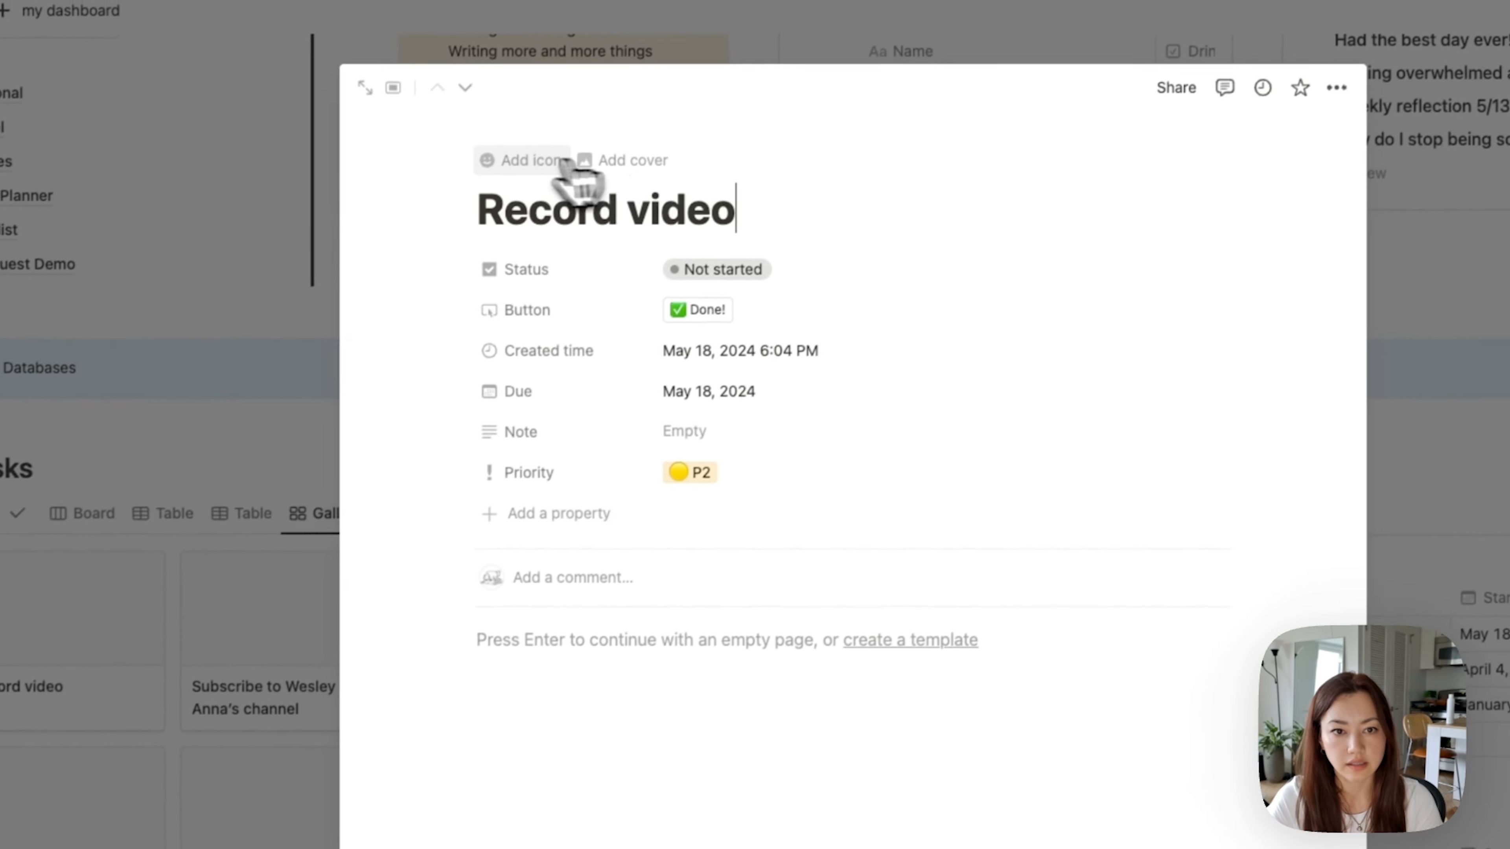
pyautogui.click(598, 163)
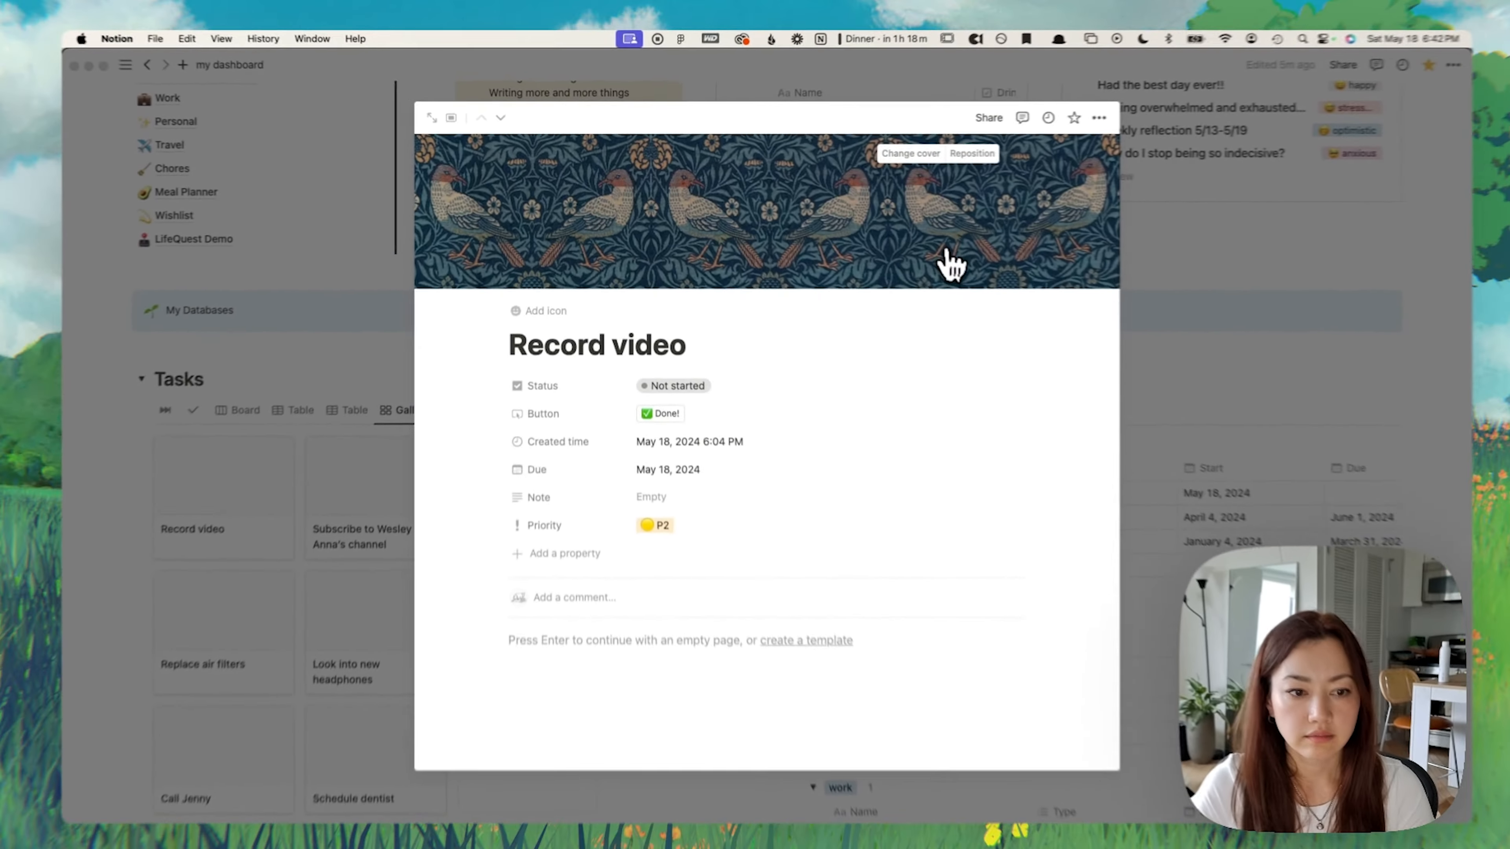
pyautogui.click(271, 440)
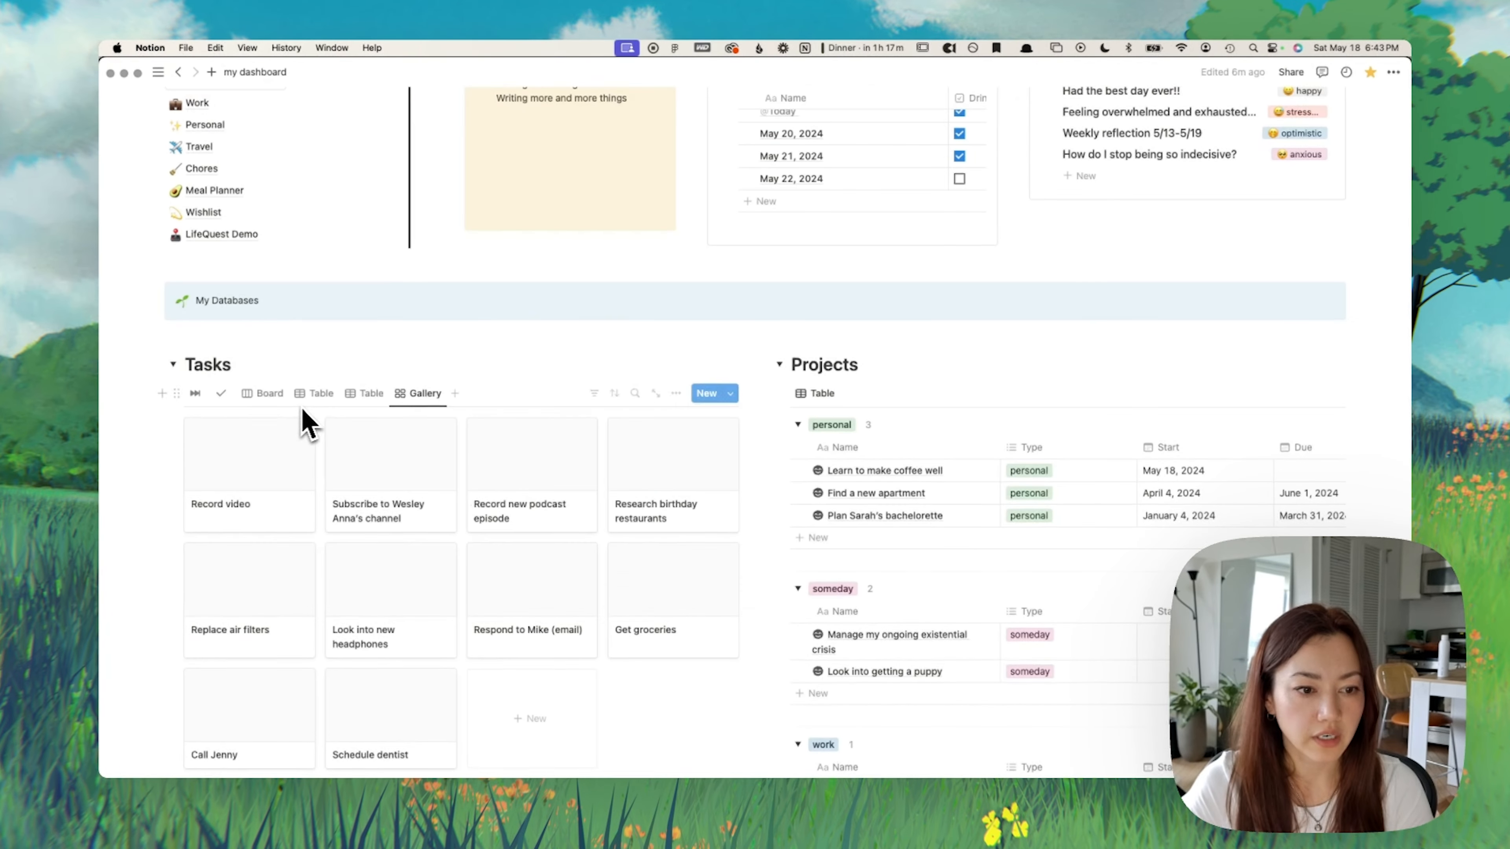
# Step: Set the card preview of the Tasks gallery view to Page cover and close the view options
pyautogui.click(677, 396)
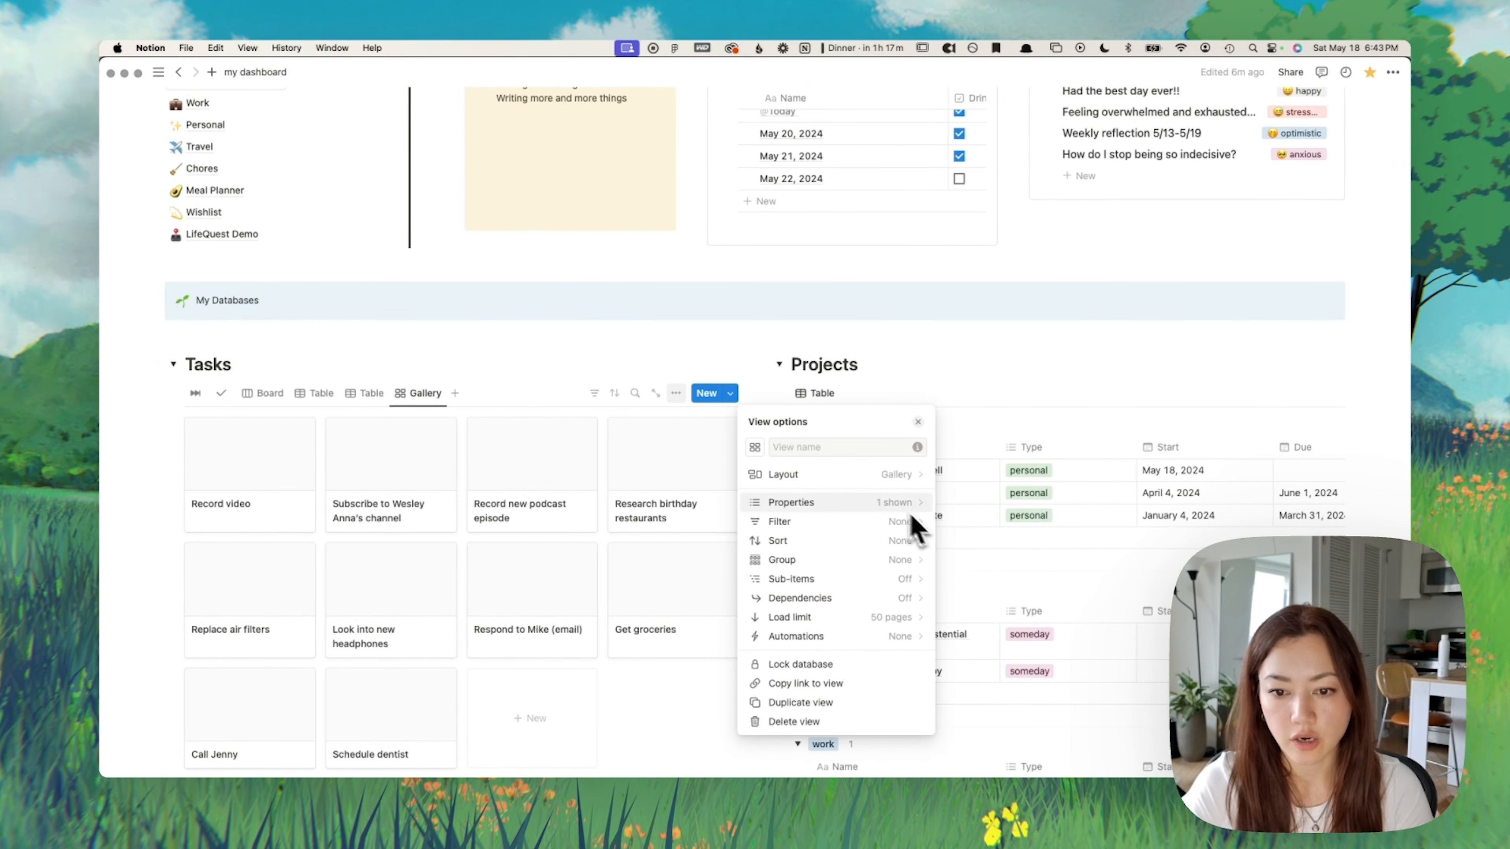
pyautogui.click(899, 475)
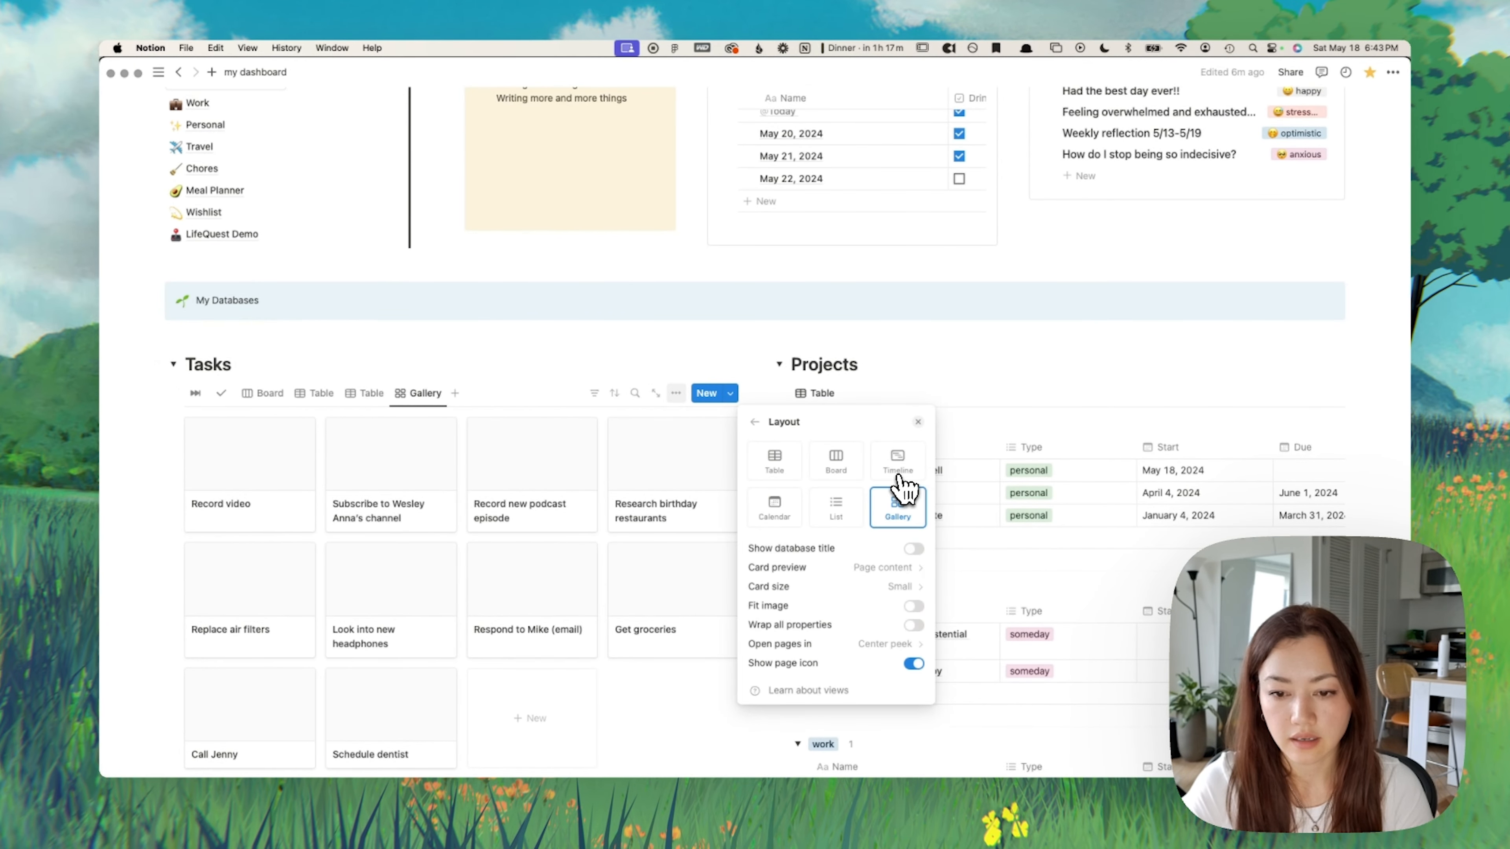
pyautogui.click(890, 568)
pyautogui.click(881, 612)
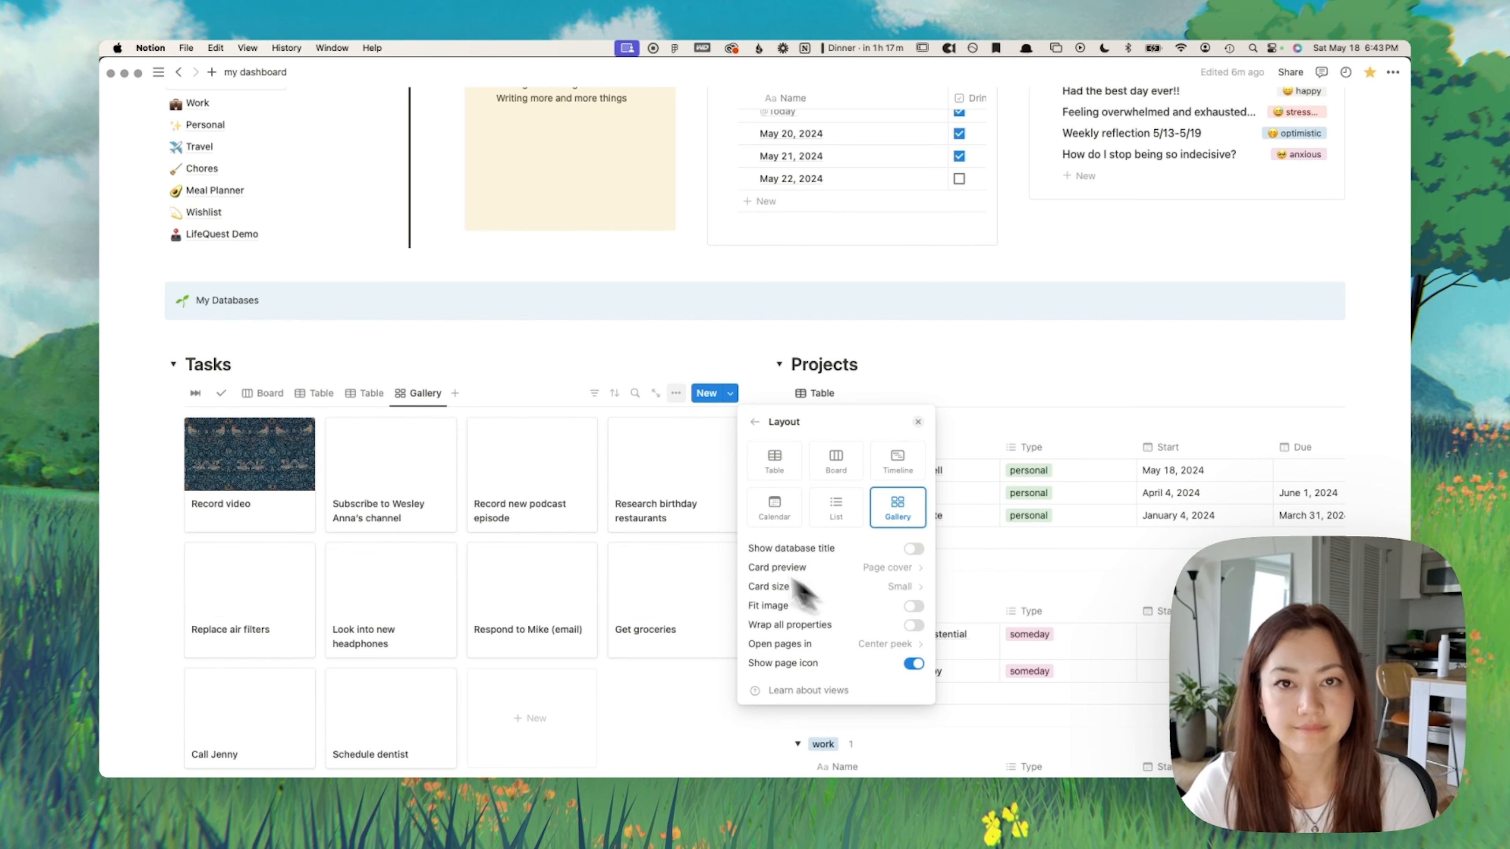
pyautogui.click(286, 462)
# Step: Write "If I write something here" in the body of the Record video page and return to the gallery
pyautogui.click(274, 475)
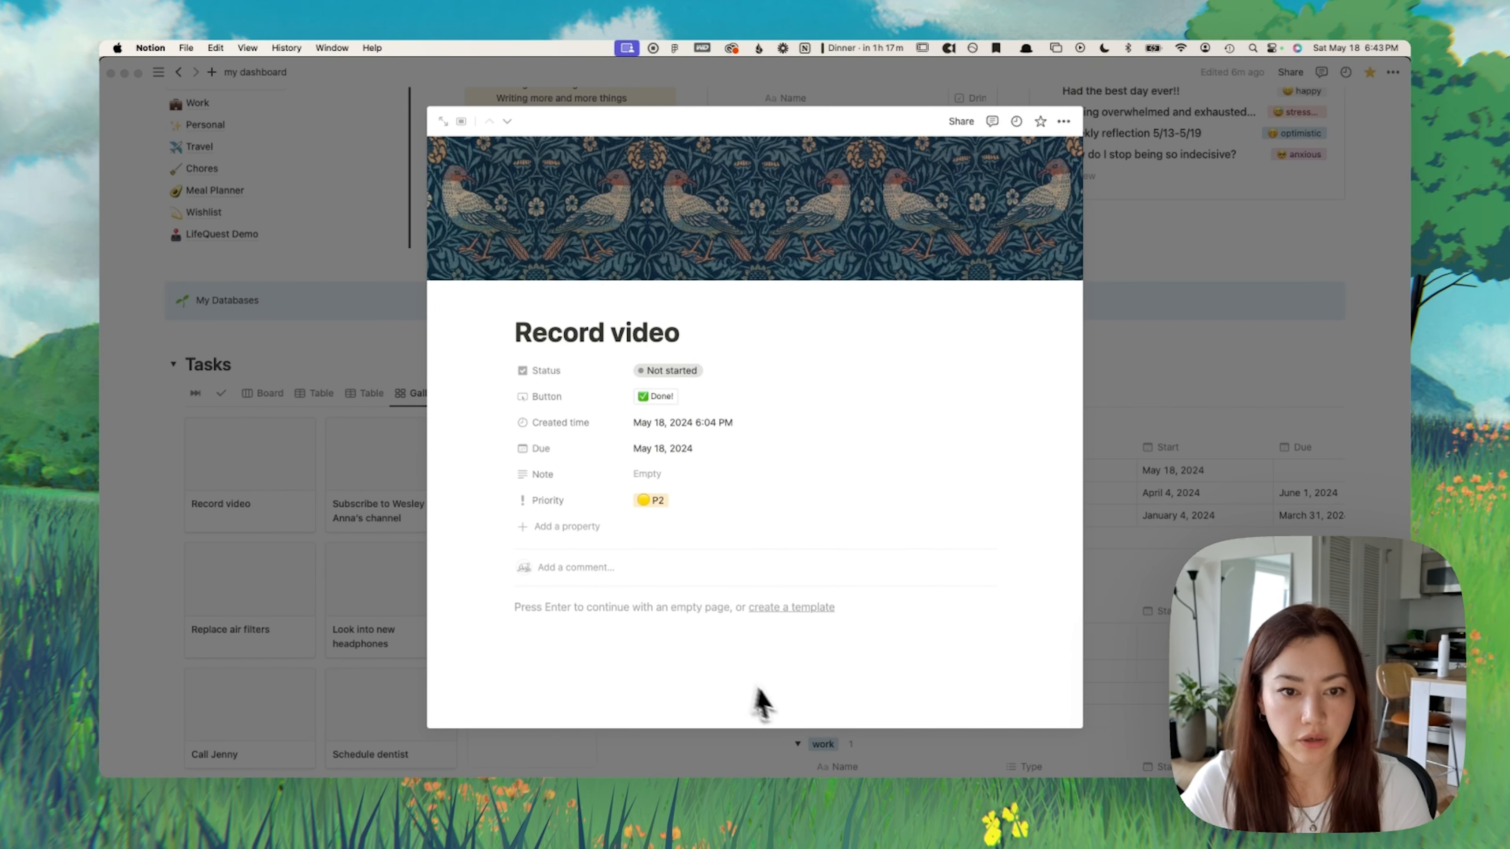
pyautogui.press('Return')
pyautogui.write('If I write something here')
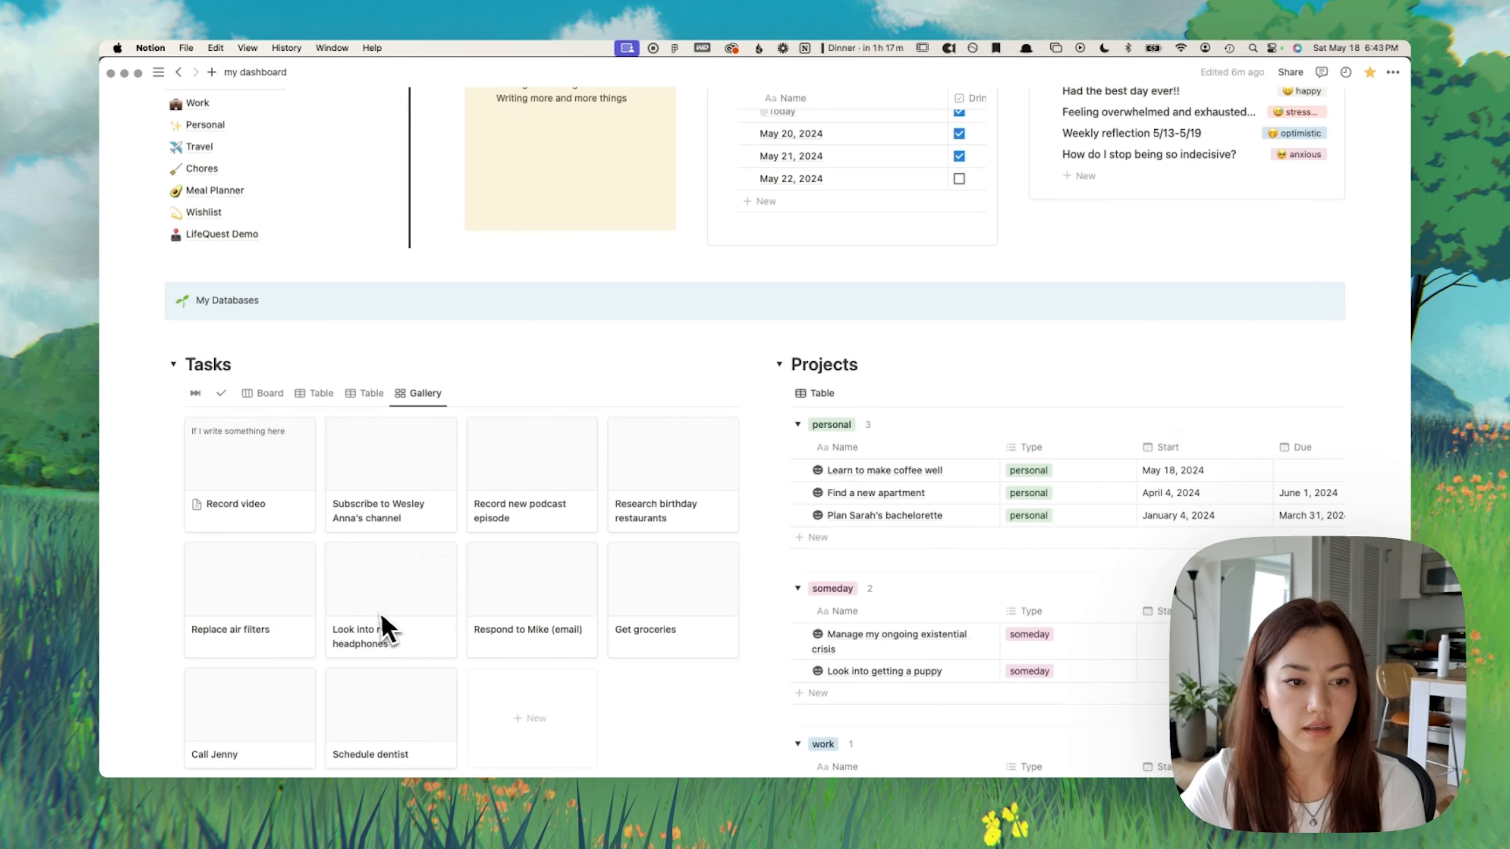
pyautogui.click(388, 631)
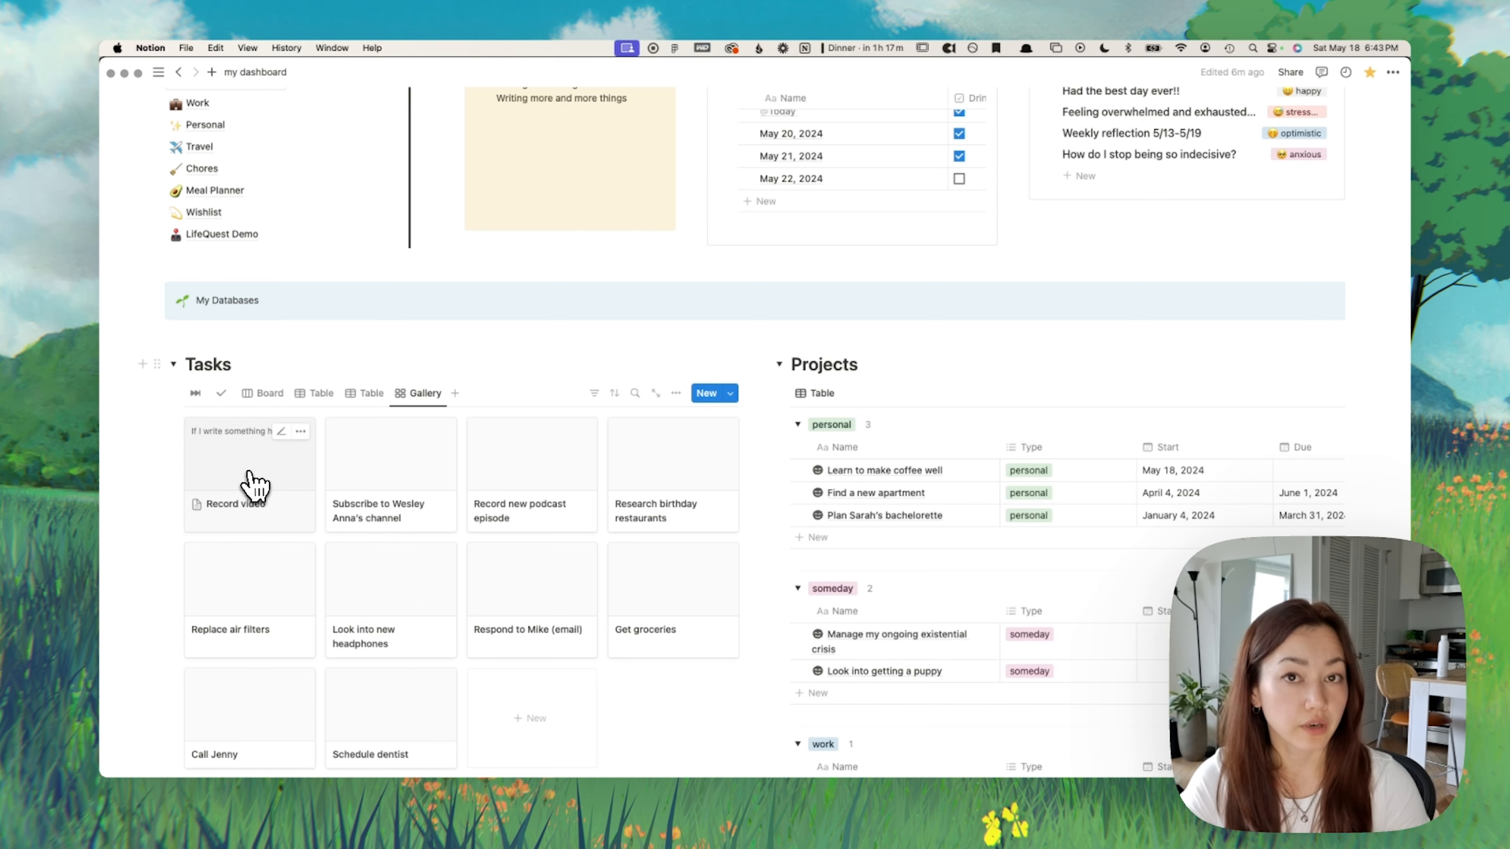
# Step: Insert the image file VYBxMKp.gif below the text in the body of the Record video page
pyautogui.click(254, 485)
pyautogui.click(752, 628)
pyautogui.write('/image')
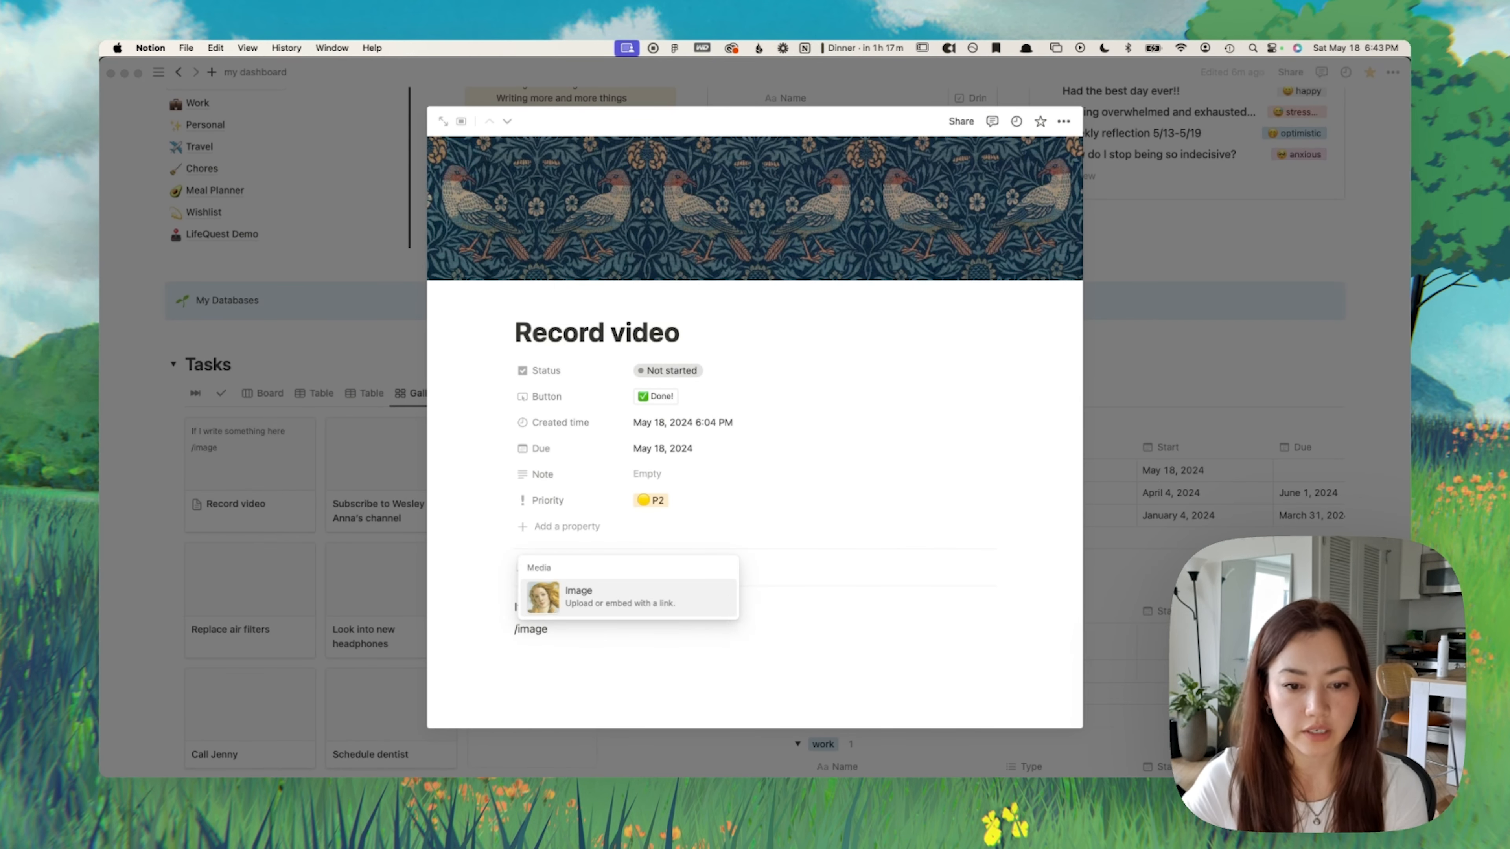
pyautogui.click(711, 591)
pyautogui.click(841, 700)
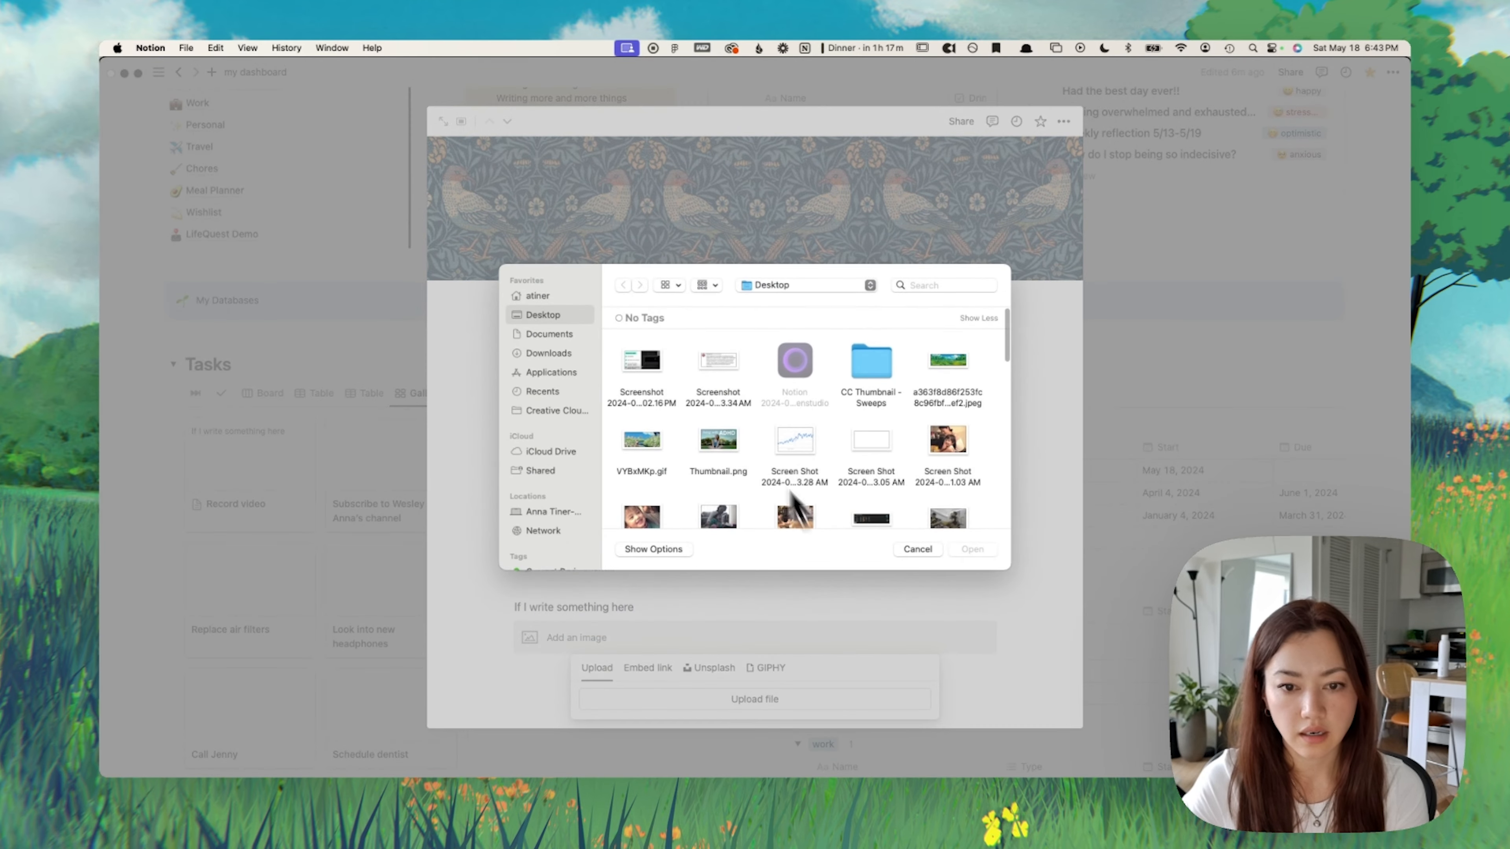
pyautogui.doubleClick(650, 443)
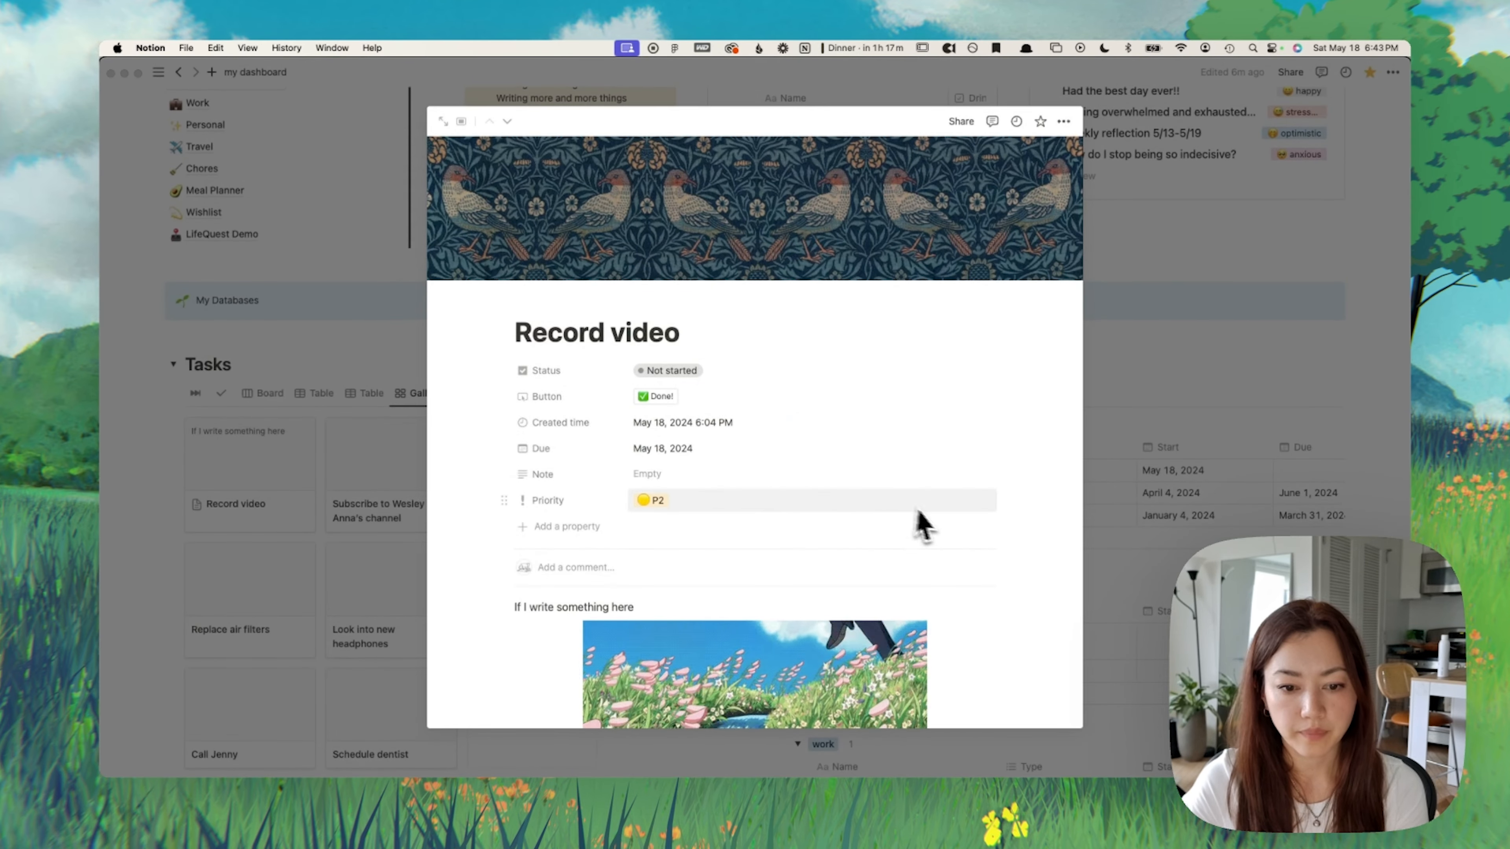
# Step: Delete the text line above the image in the Record video page and check the card and page again
pyautogui.moveTo(641, 607); pyautogui.dragTo(512, 610)
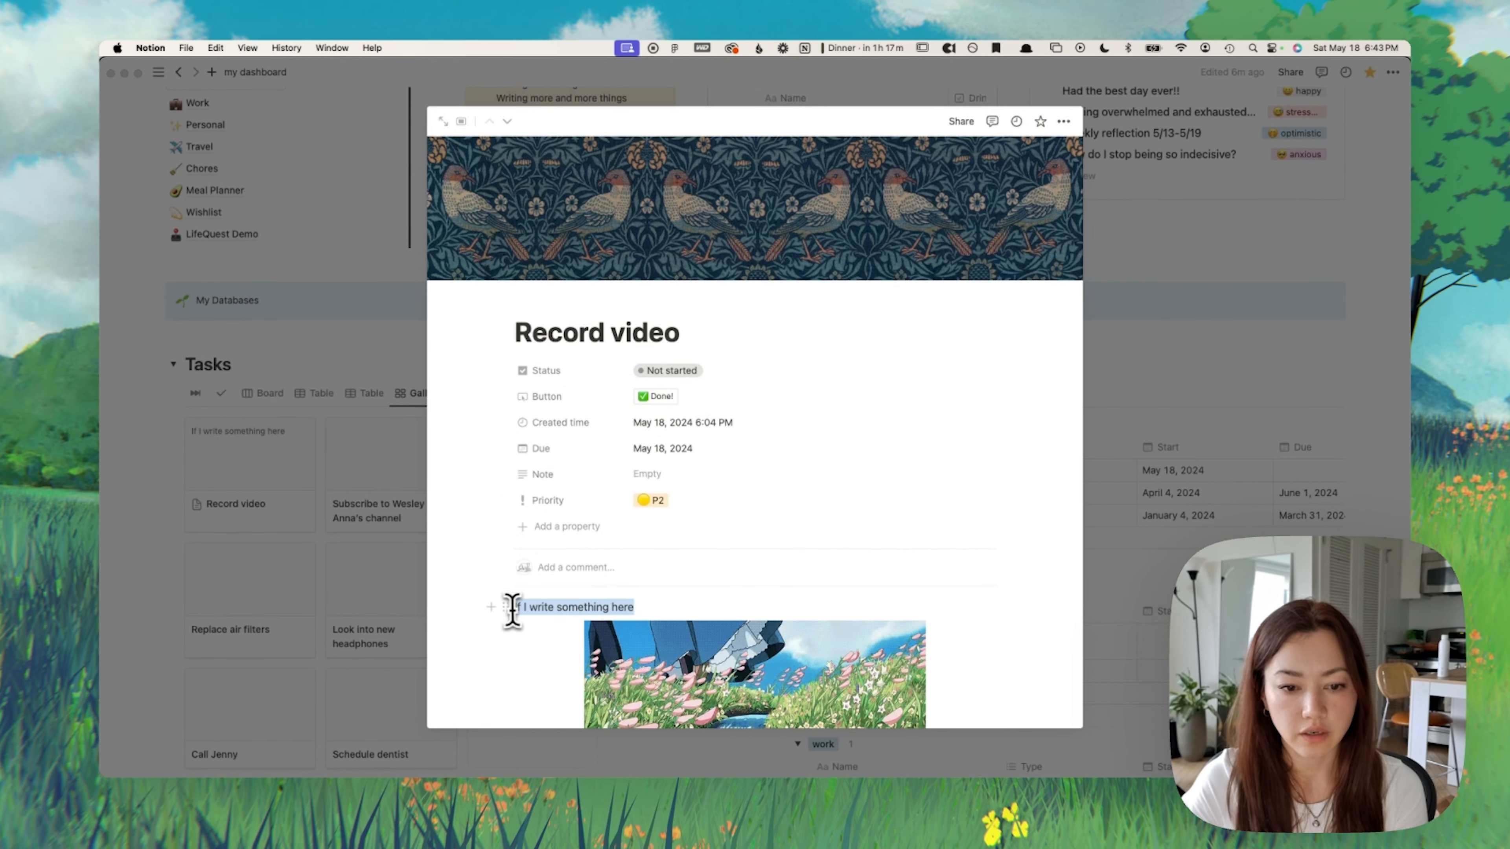
pyautogui.press('BackSpace')
pyautogui.press('BackSpace')
pyautogui.click(263, 411)
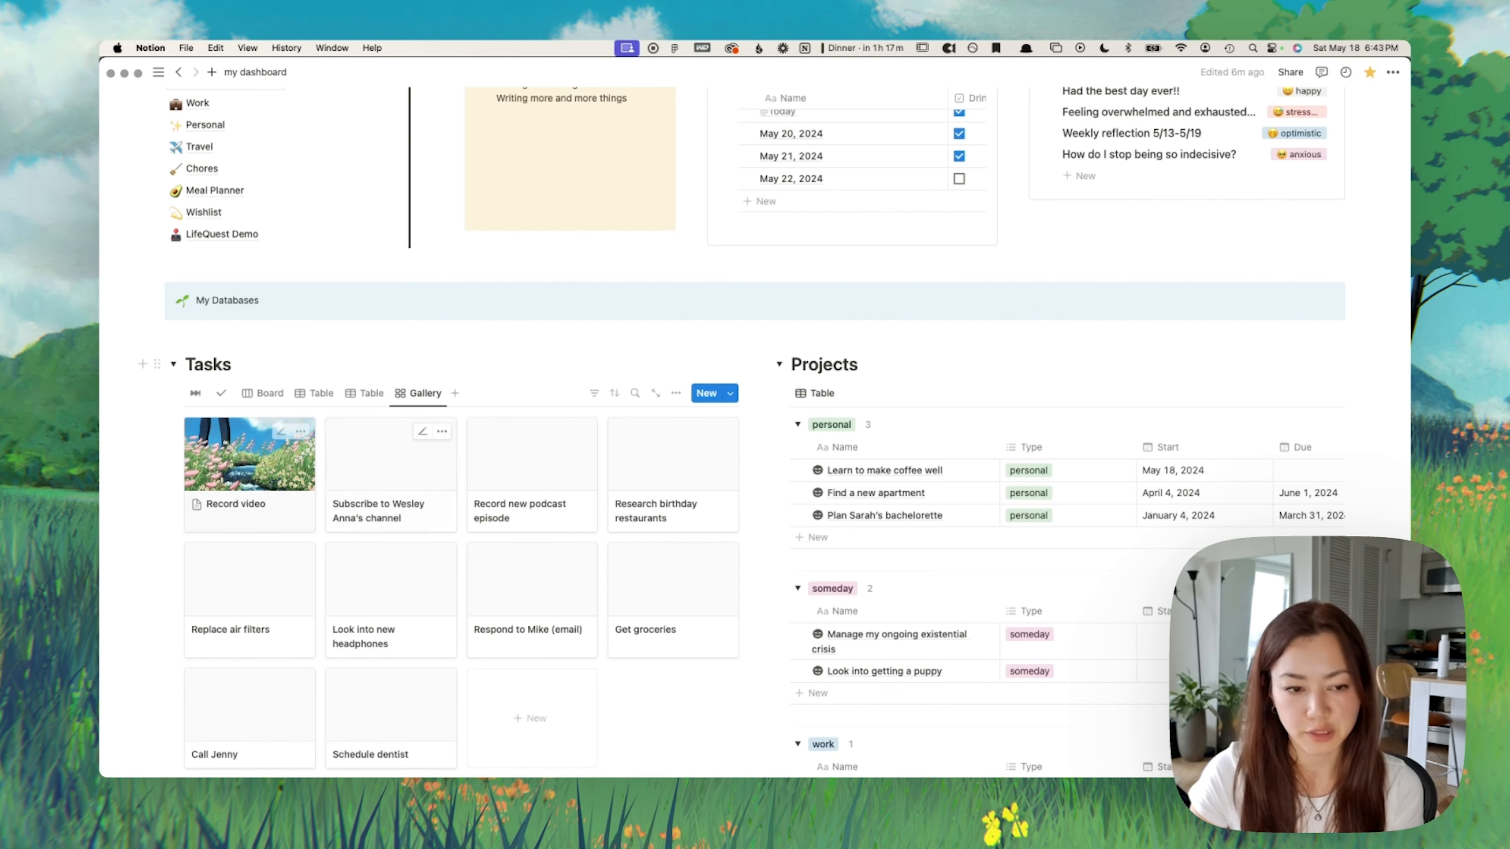
pyautogui.click(237, 476)
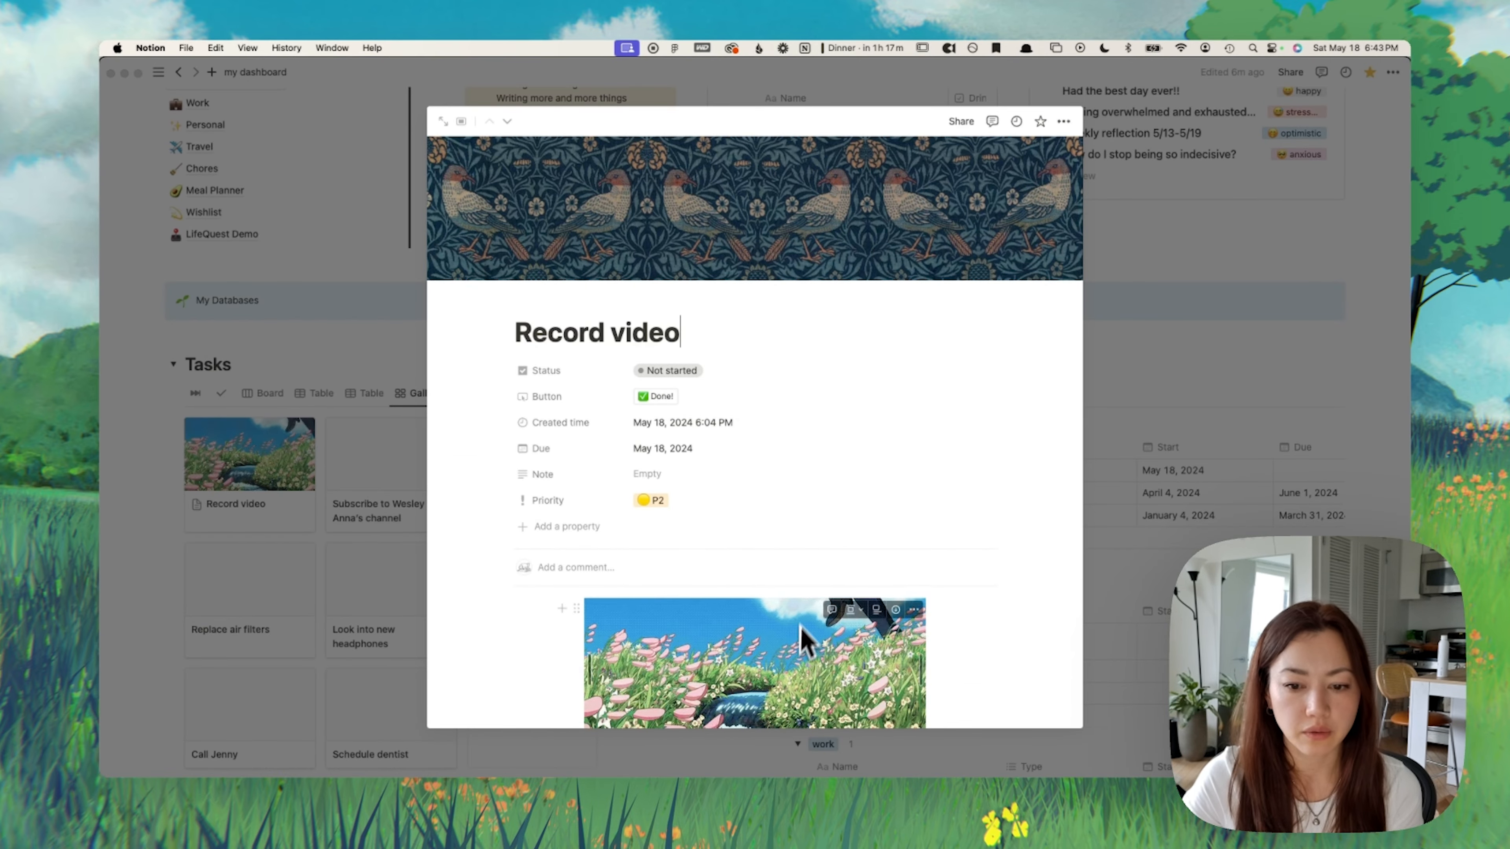
pyautogui.scroll(-1, 804, 629)
pyautogui.click(387, 517)
# Step: Set the card preview of the Tasks gallery view to None
pyautogui.click(676, 393)
pyautogui.click(809, 472)
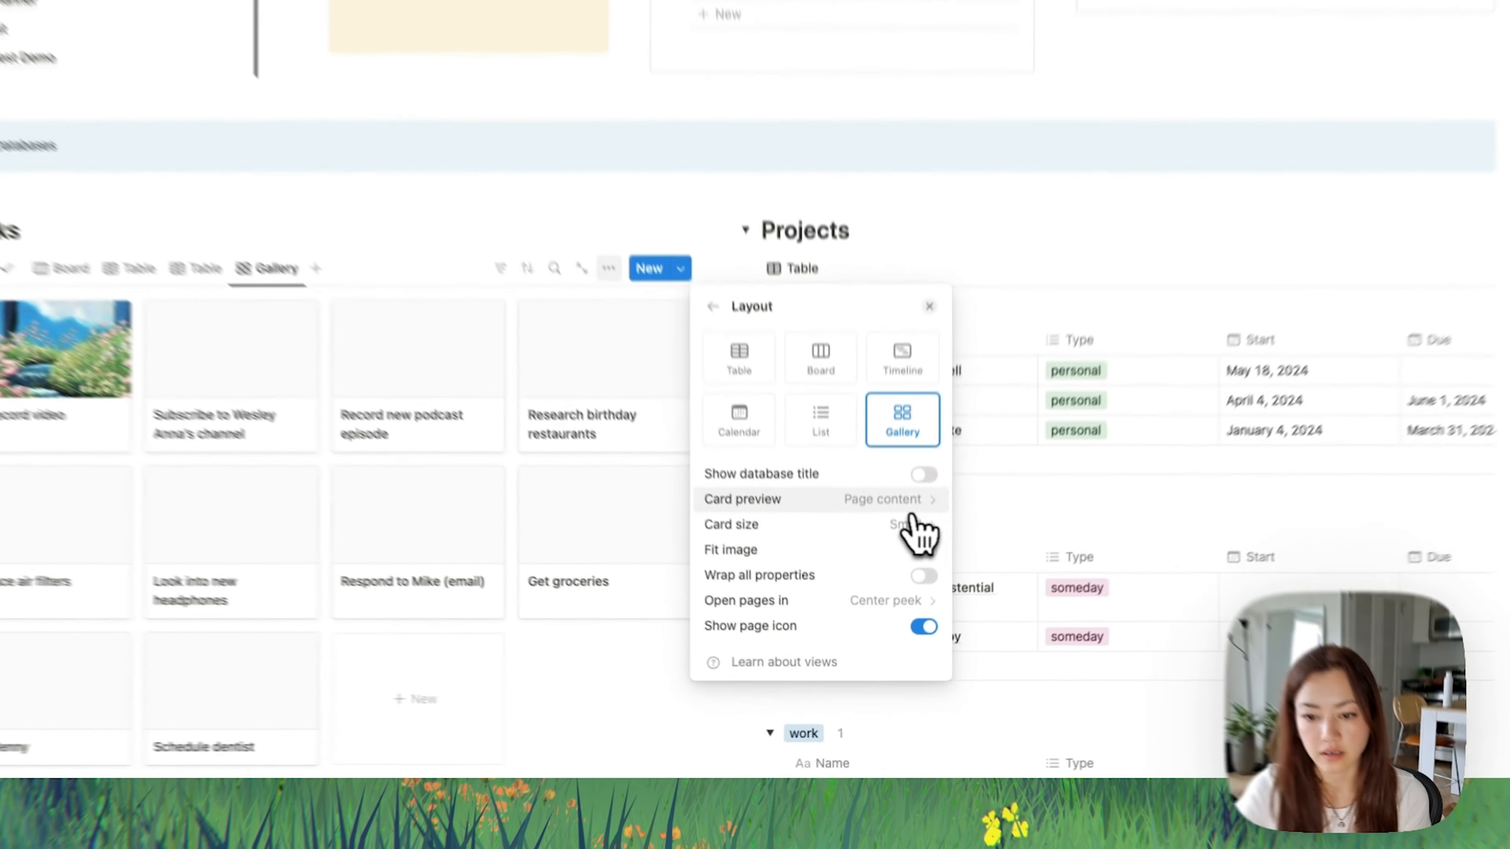
pyautogui.click(911, 512)
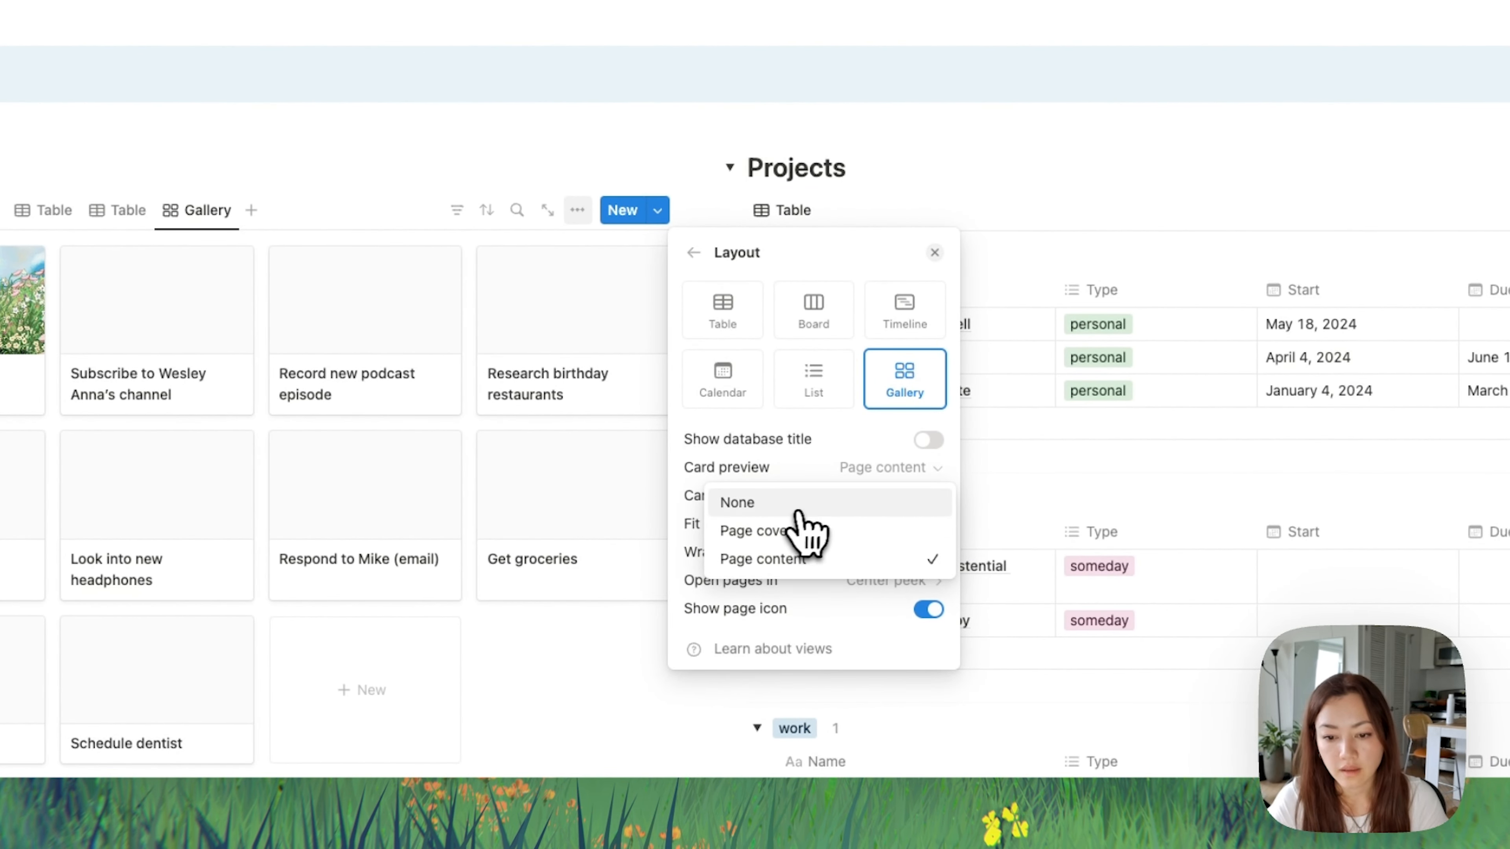
pyautogui.click(811, 505)
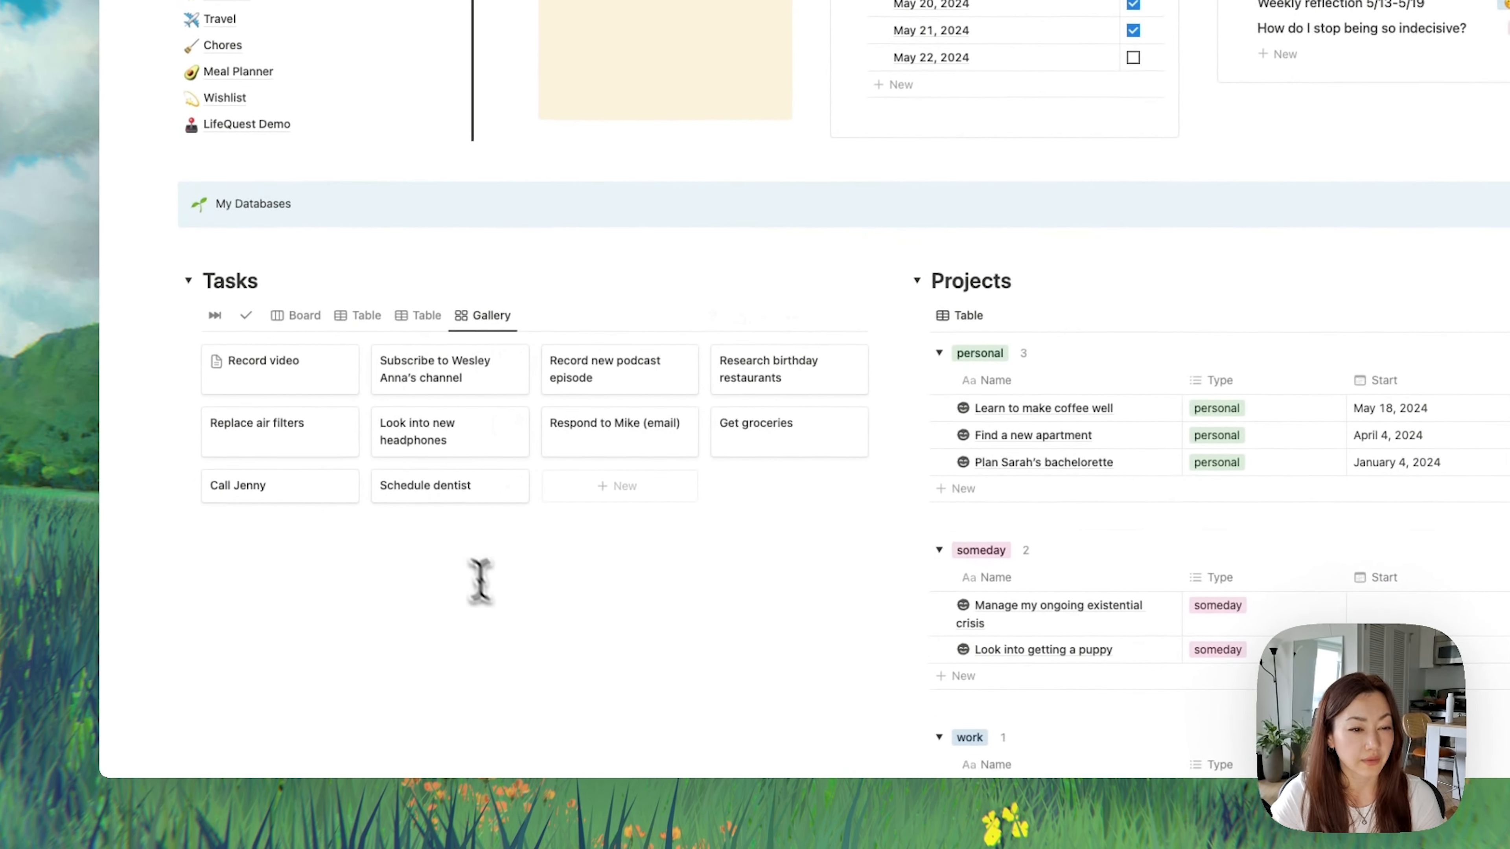
# Step: Create a new blank gallery database below the Tasks gallery and title it Navigation
pyautogui.click(439, 623)
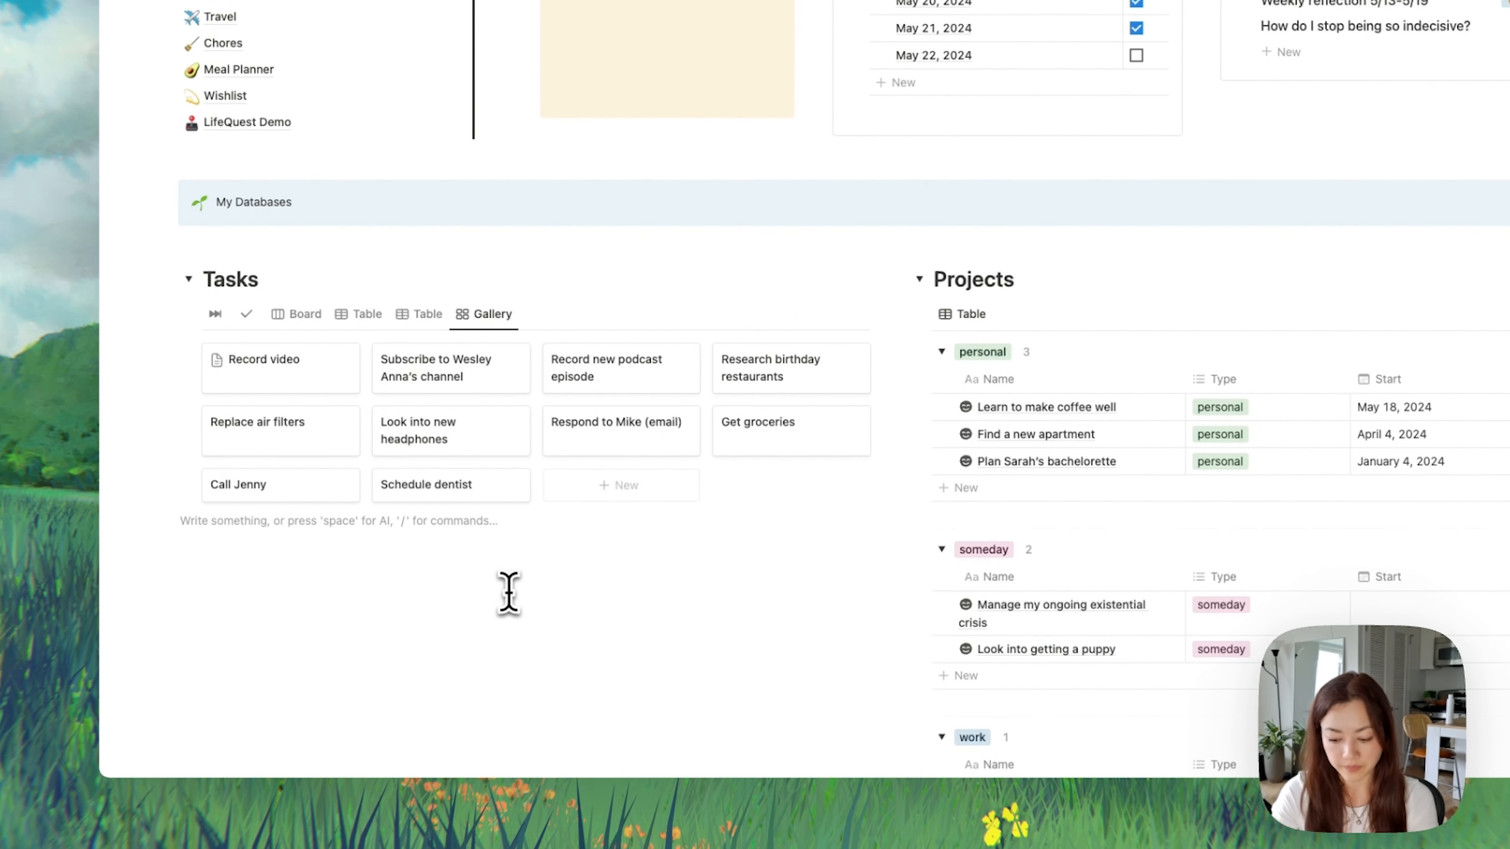
pyautogui.write('/gall')
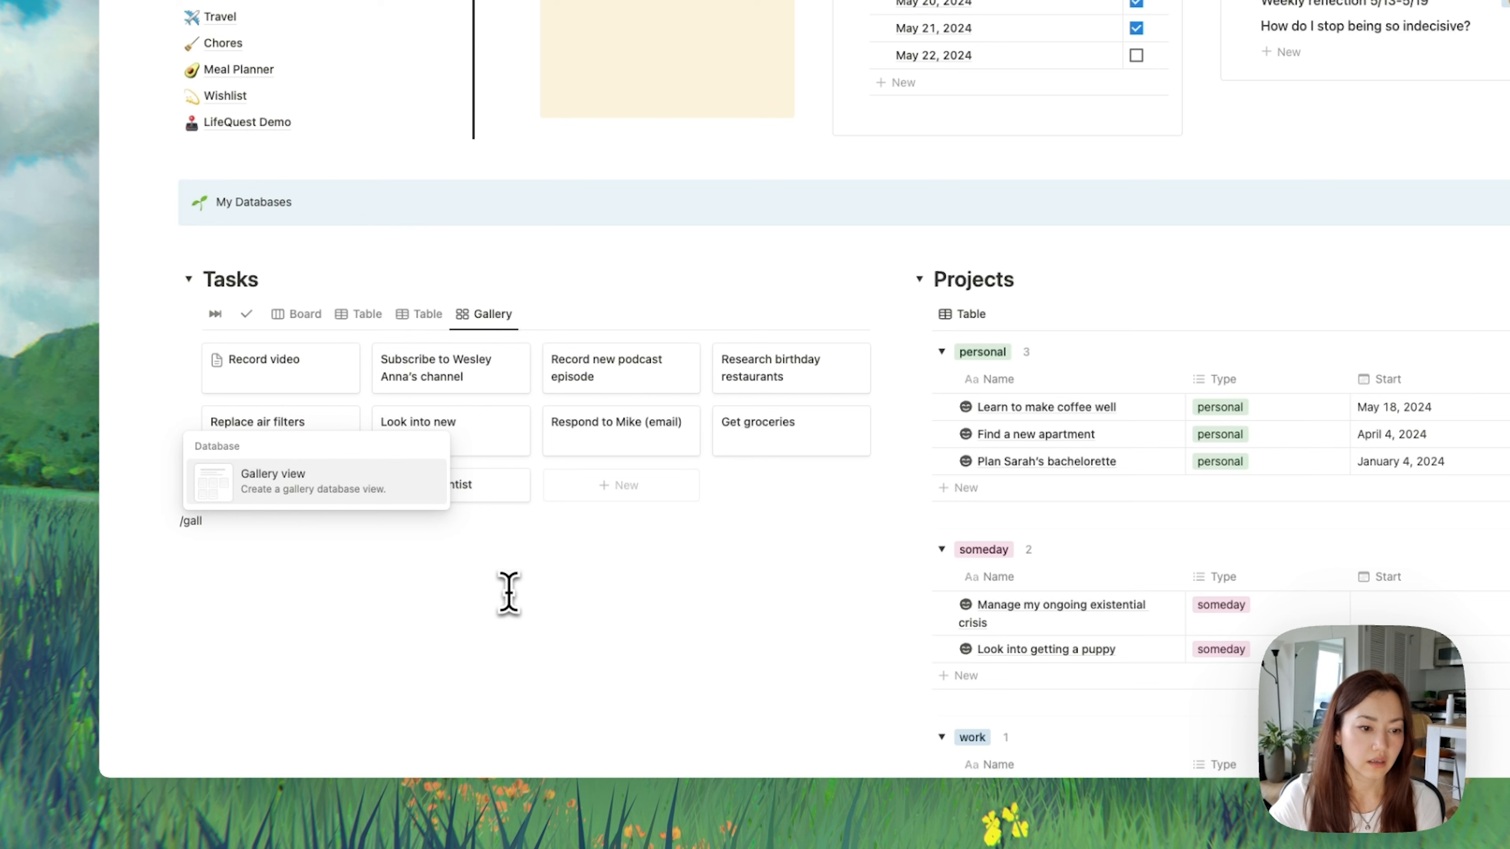
pyautogui.click(295, 482)
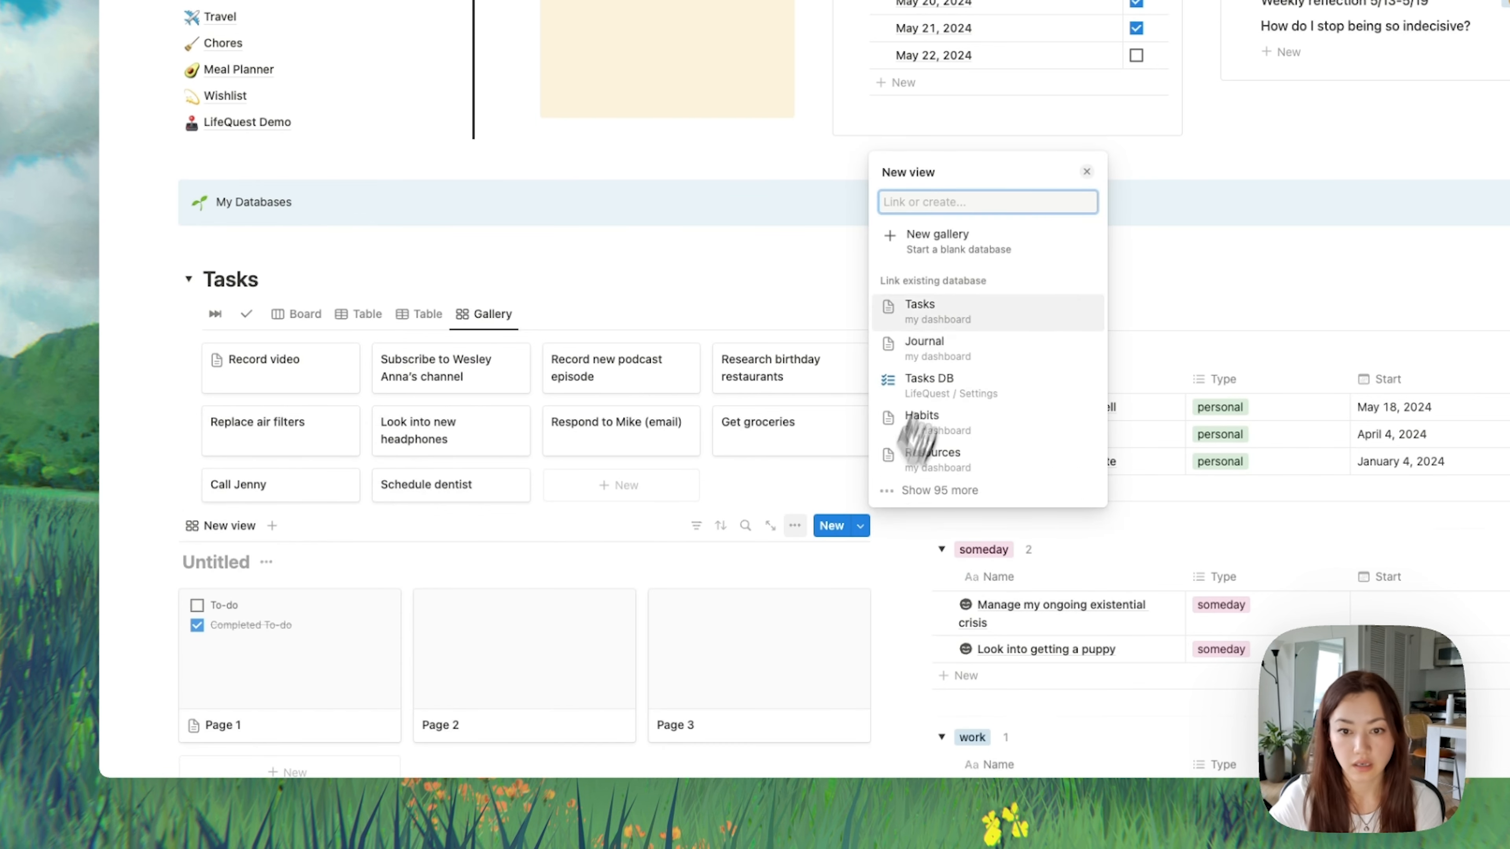
pyautogui.click(923, 238)
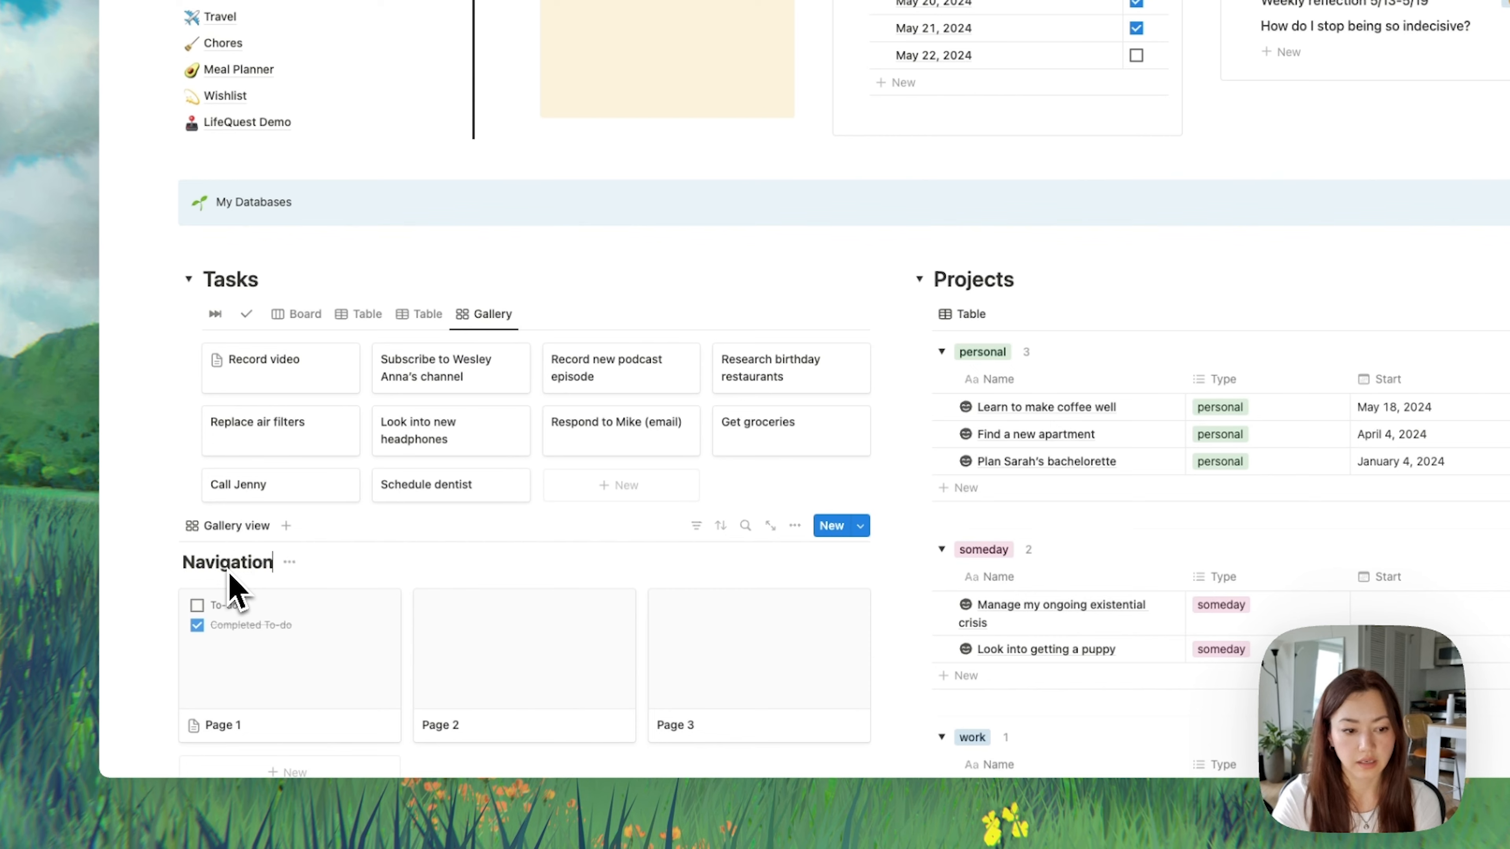
# Step: Rename the three placeholder pages of the Navigation gallery as Home, Personal and Work
pyautogui.scroll(-1, 192, 506)
pyautogui.click(243, 696)
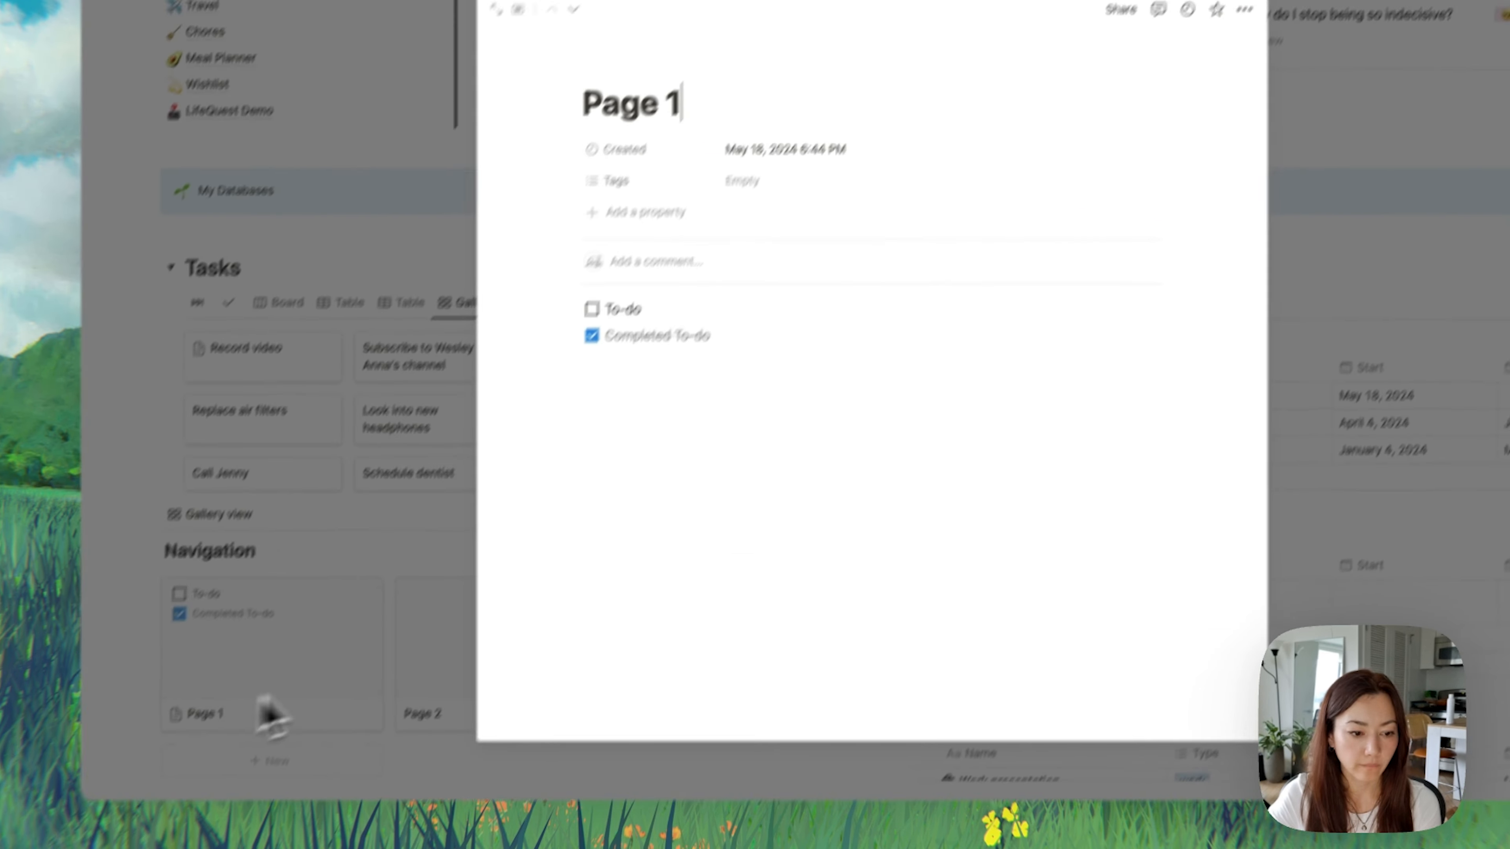
pyautogui.press('super+a')
pyautogui.write('Home')
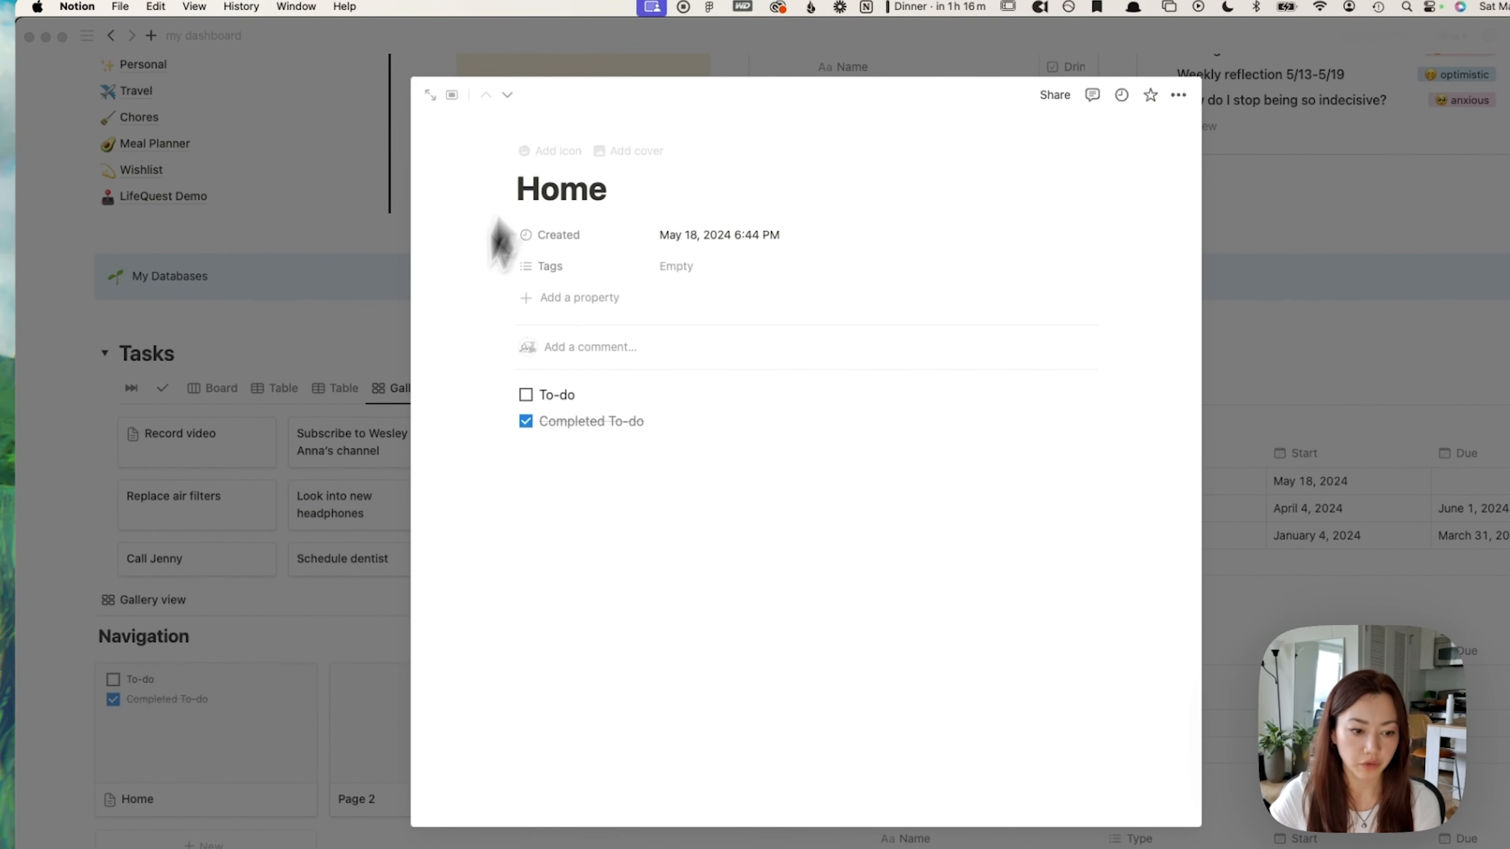
pyautogui.click(305, 597)
pyautogui.click(478, 723)
pyautogui.press('super+a')
pyautogui.write('Pers')
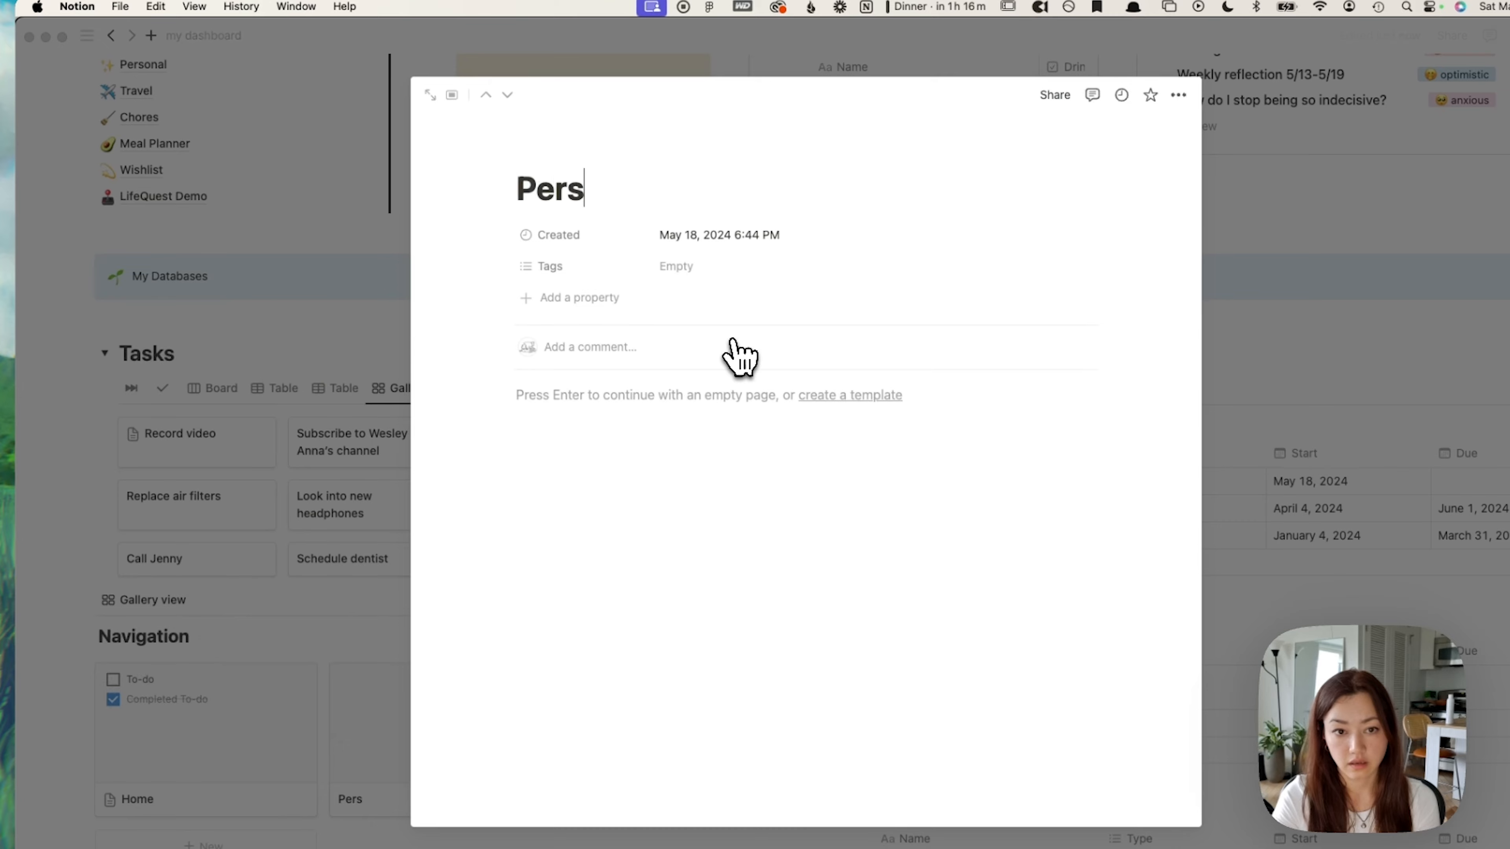
pyautogui.click(360, 525)
pyautogui.click(690, 714)
pyautogui.press('super+a')
pyautogui.write('Woprk')
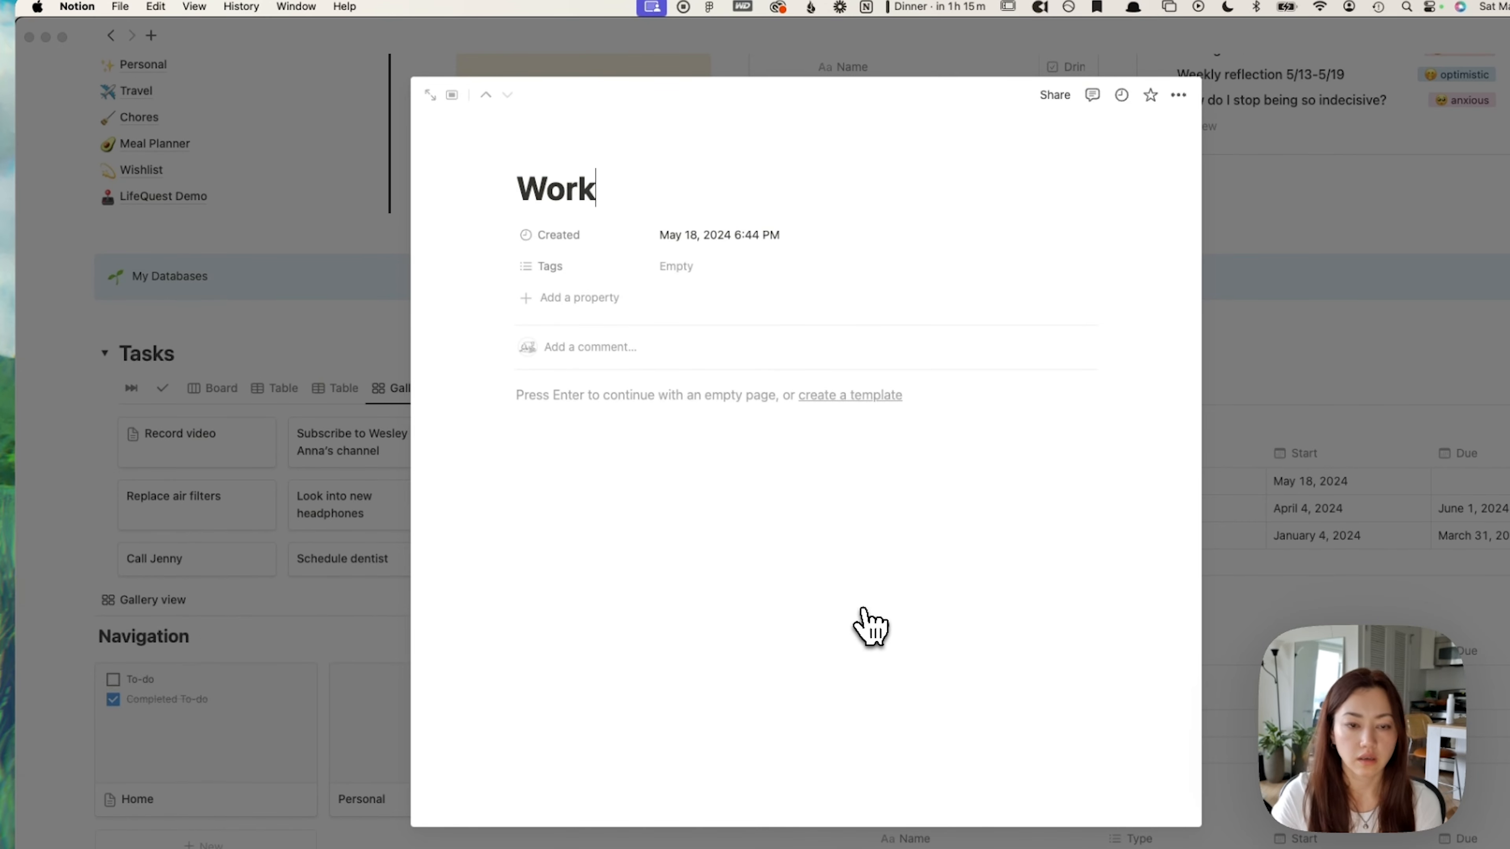
pyautogui.click(280, 733)
# Step: Add a new page named Habits to the Navigation gallery
pyautogui.click(268, 845)
pyautogui.write('Habits')
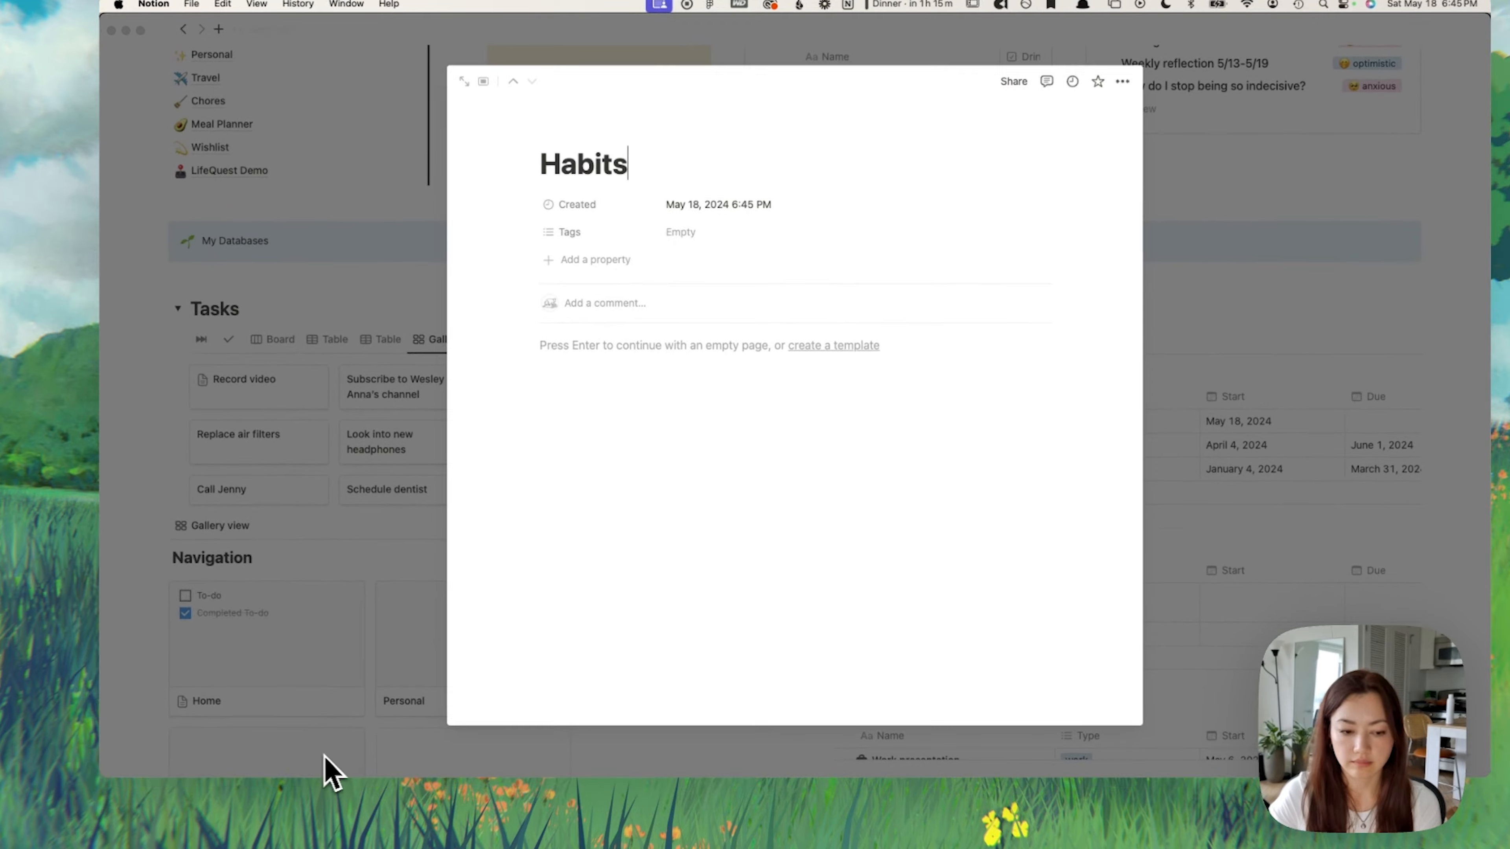
pyautogui.click(283, 674)
# Step: Set the Navigation gallery's card size to Small and its card preview to None
pyautogui.scroll(-3, 424, 556)
pyautogui.click(712, 348)
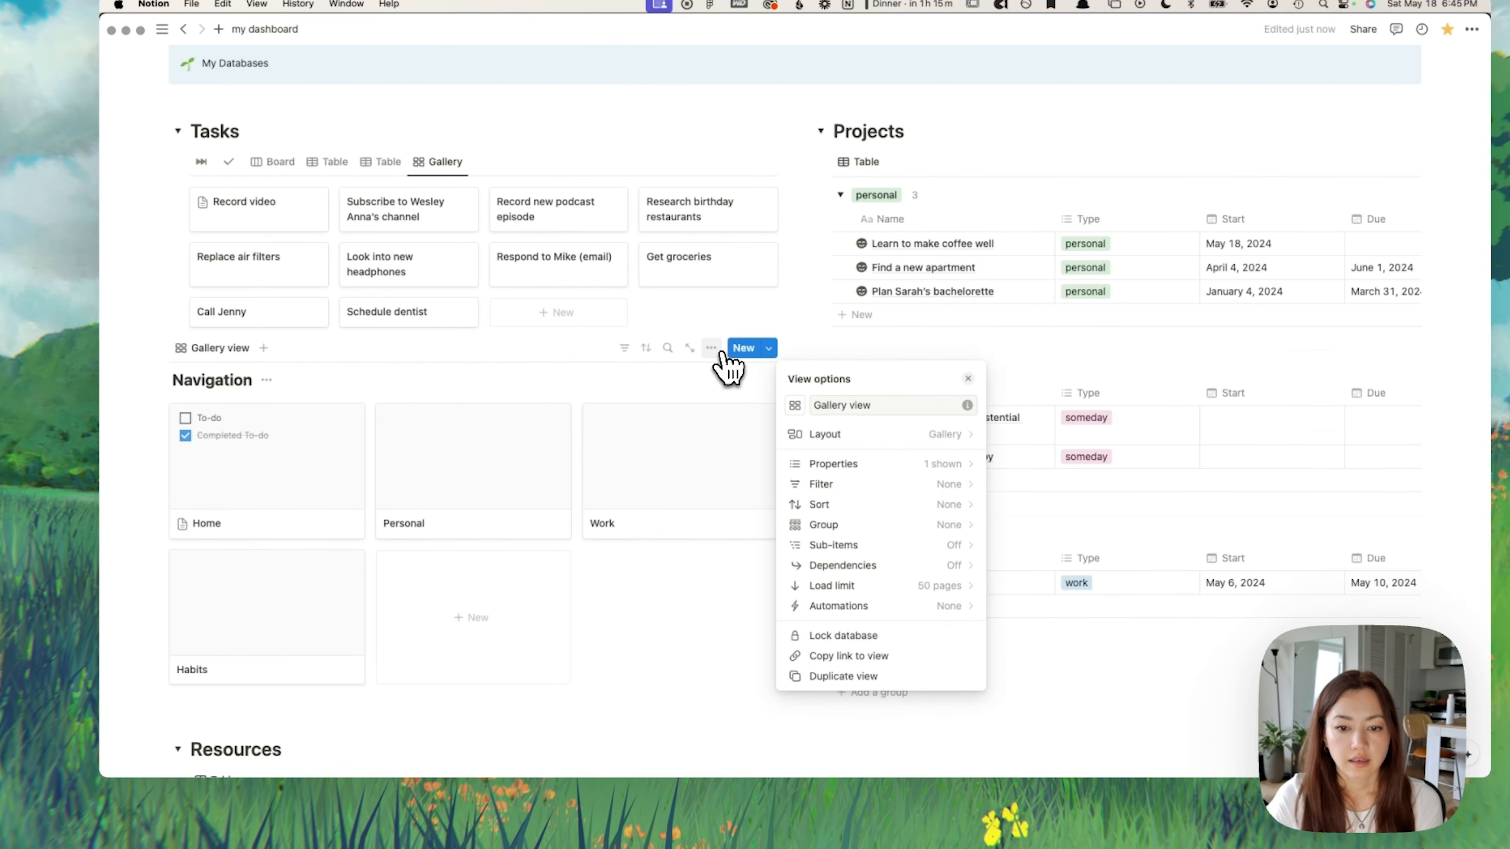
pyautogui.click(892, 437)
pyautogui.click(939, 552)
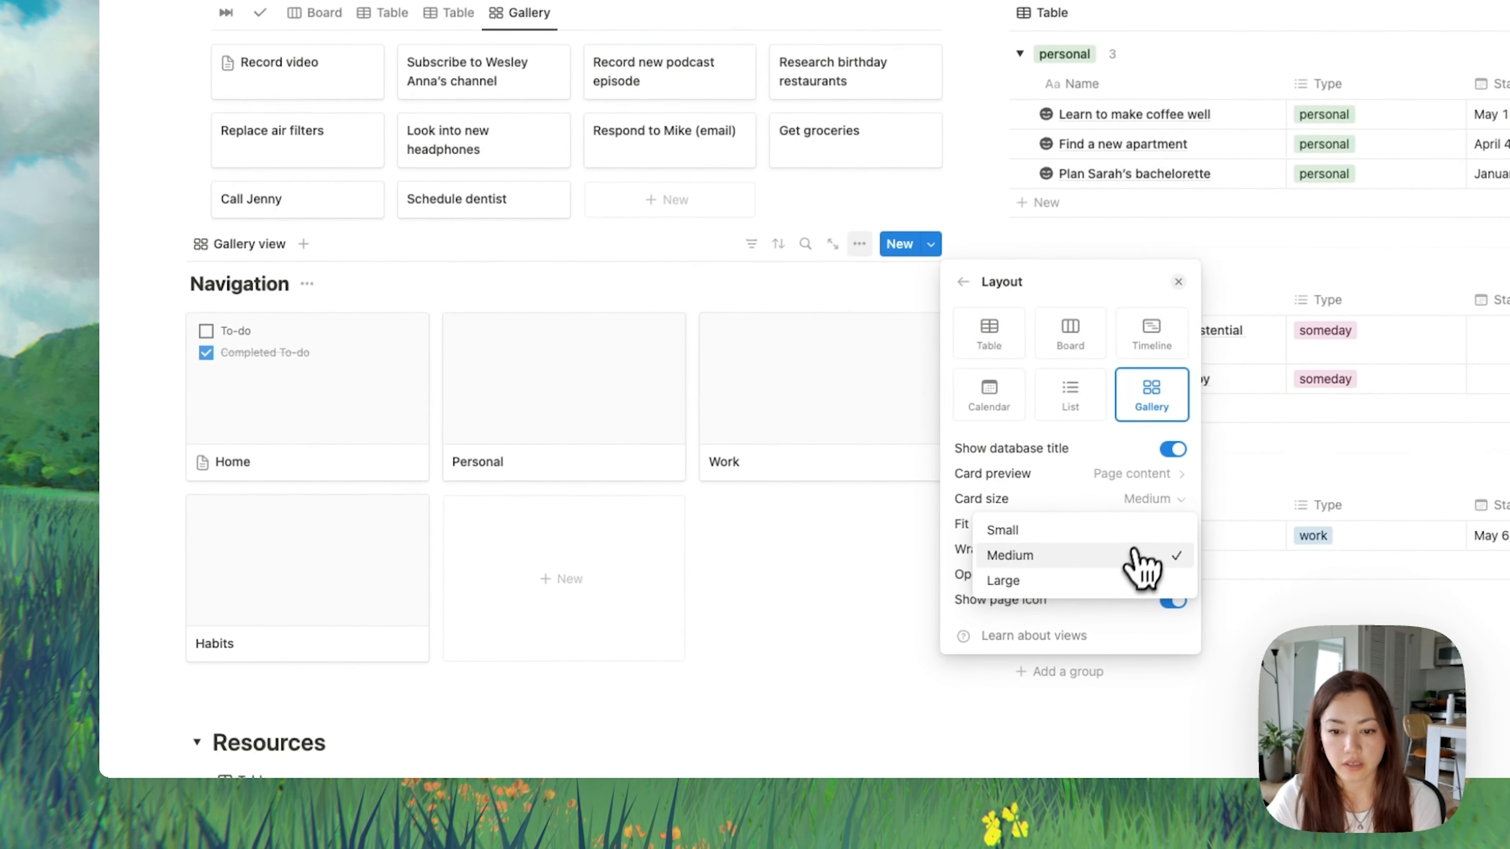
pyautogui.click(1137, 532)
pyautogui.click(1159, 475)
pyautogui.click(1099, 529)
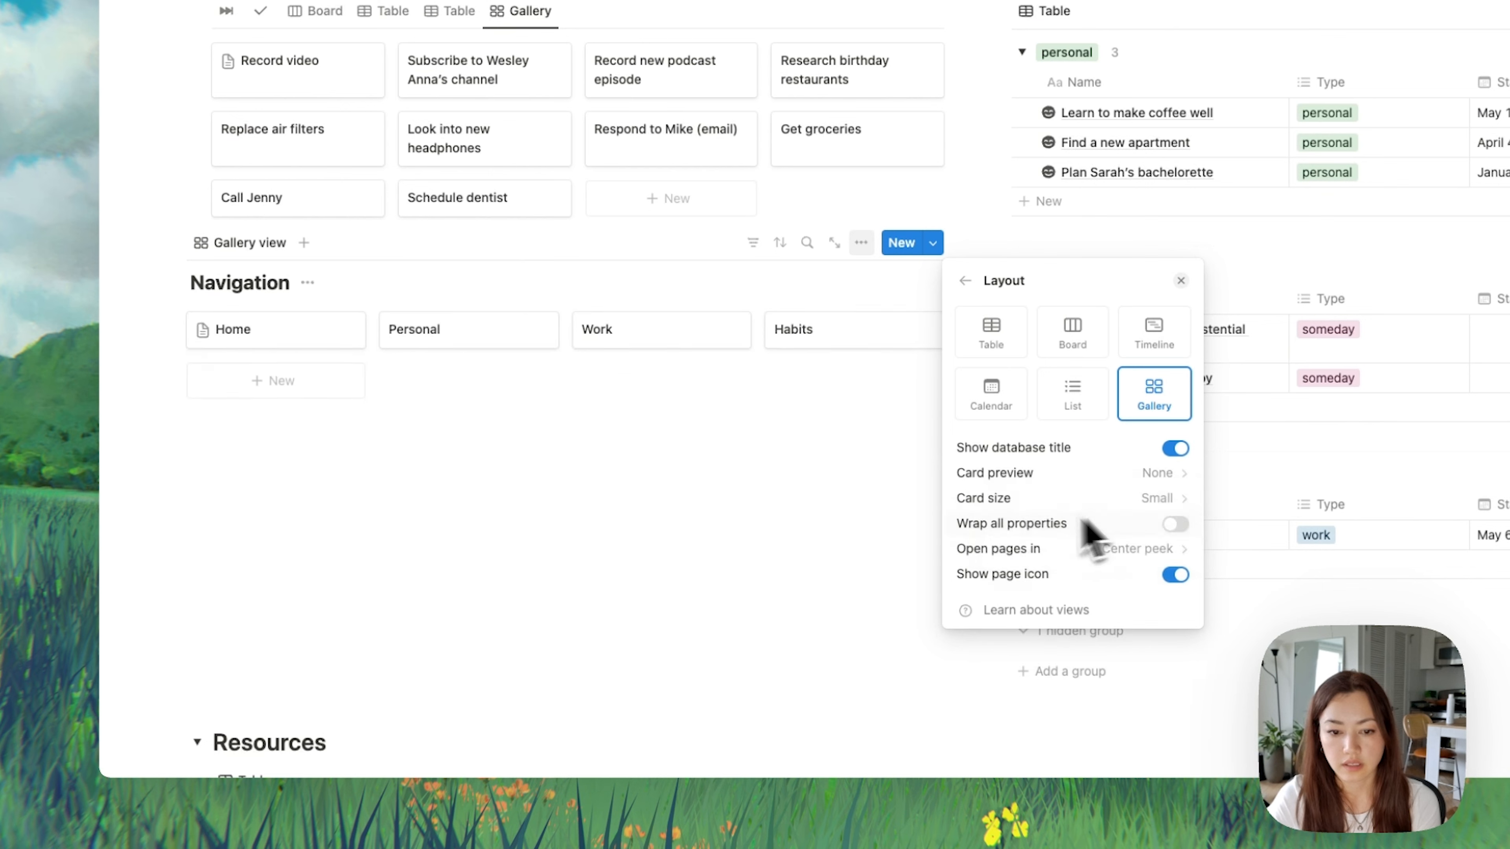
pyautogui.click(572, 480)
# Step: Insert a two-column layout below the Navigation gallery and move the gallery into its first column
pyautogui.click(364, 420)
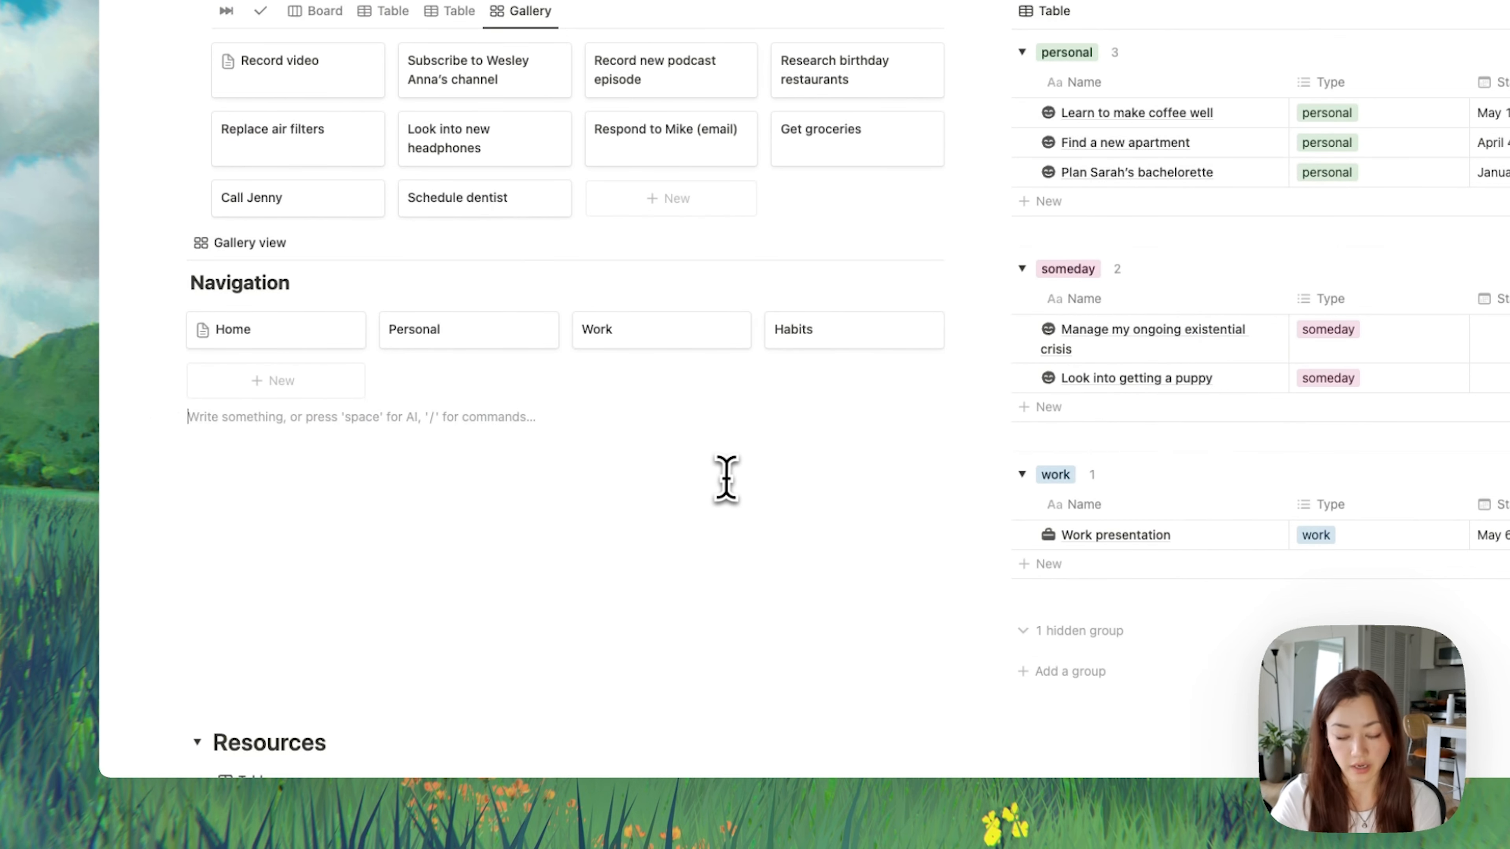
pyautogui.write('/col')
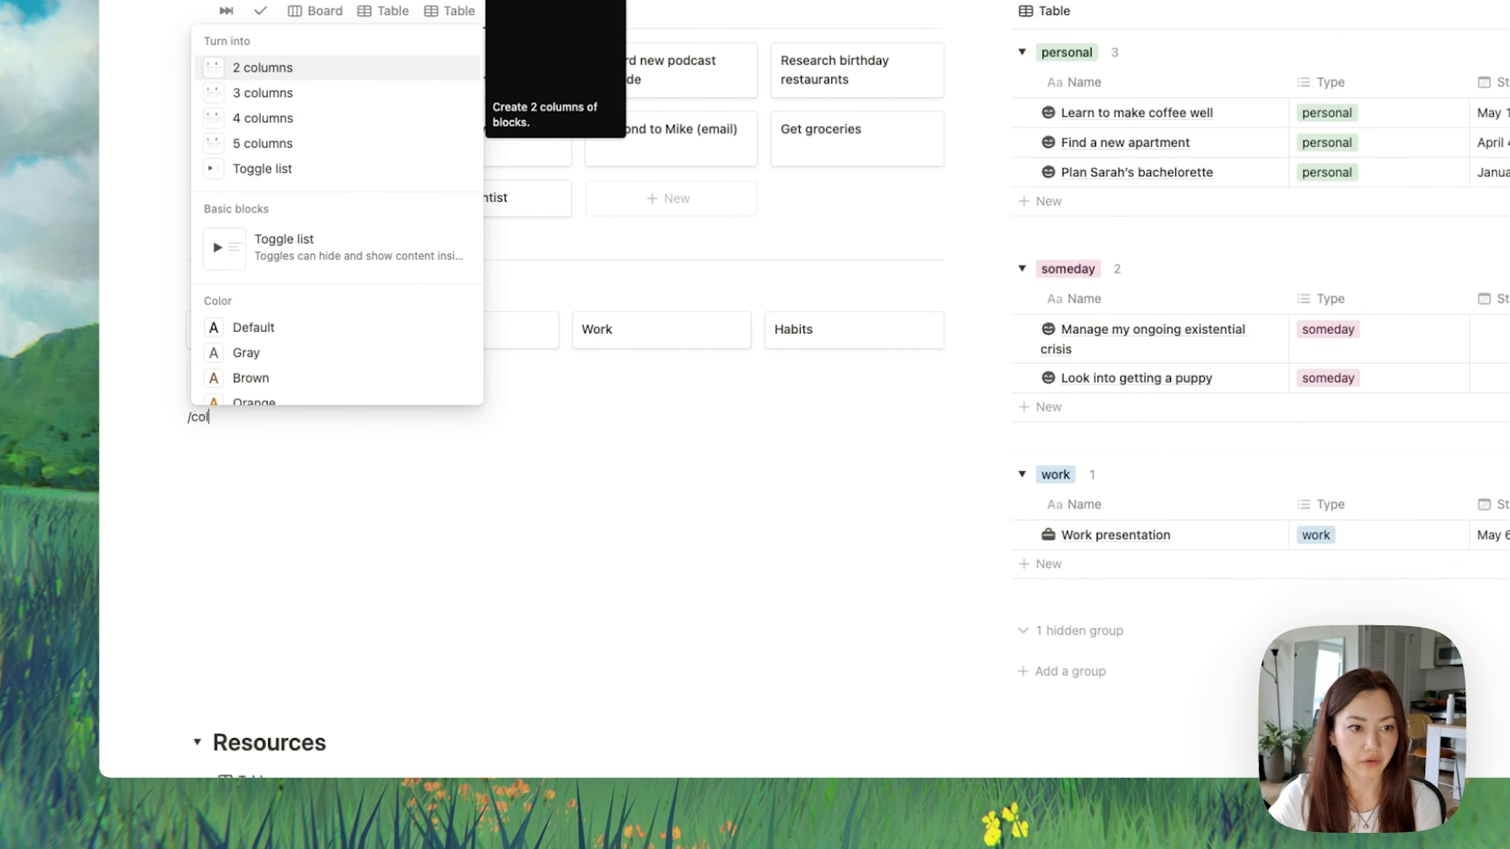
pyautogui.click(353, 76)
pyautogui.moveTo(180, 233); pyautogui.dragTo(270, 428)
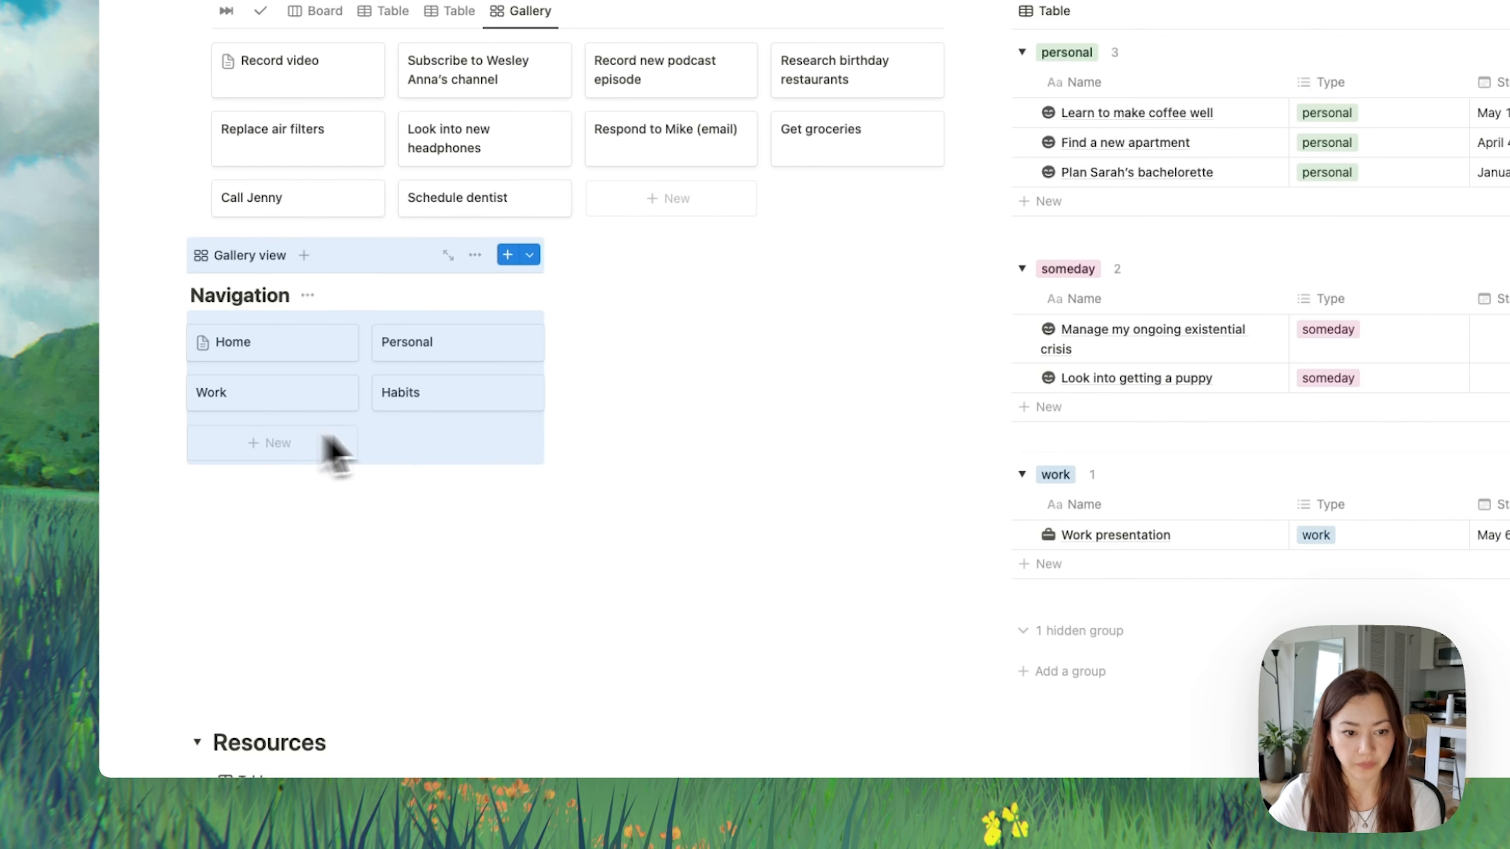
# Step: Narrow the Navigation gallery's column until its cards stack in a single slim list
pyautogui.moveTo(549, 301); pyautogui.dragTo(470, 311)
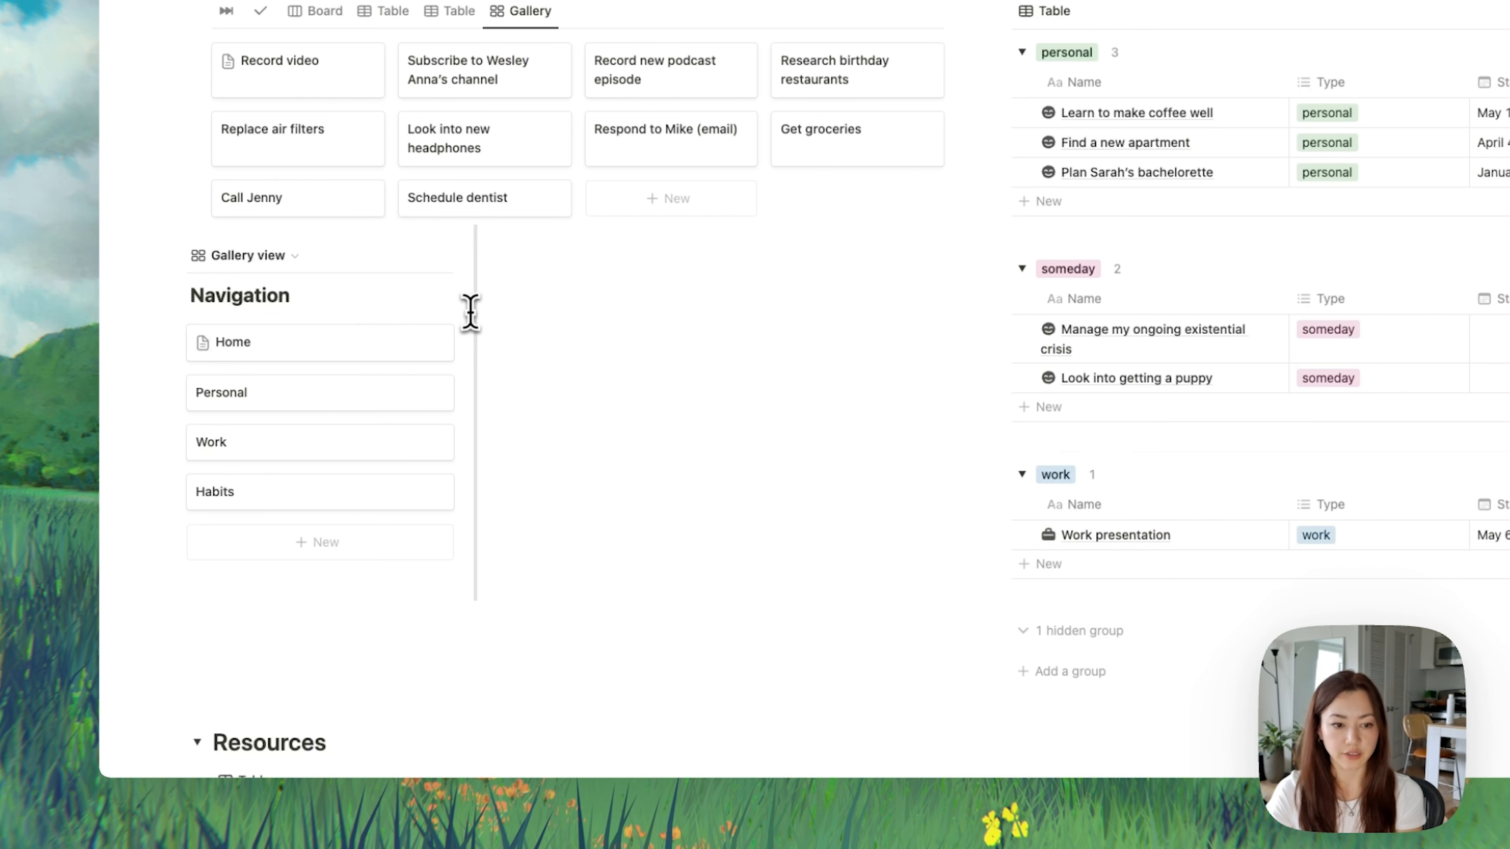
pyautogui.moveTo(469, 311)
pyautogui.mouseDown()
pyautogui.moveTo(410, 311)
pyautogui.moveTo(440, 310)
pyautogui.mouseUp()
pyautogui.moveTo(496, 351); pyautogui.dragTo(389, 336)
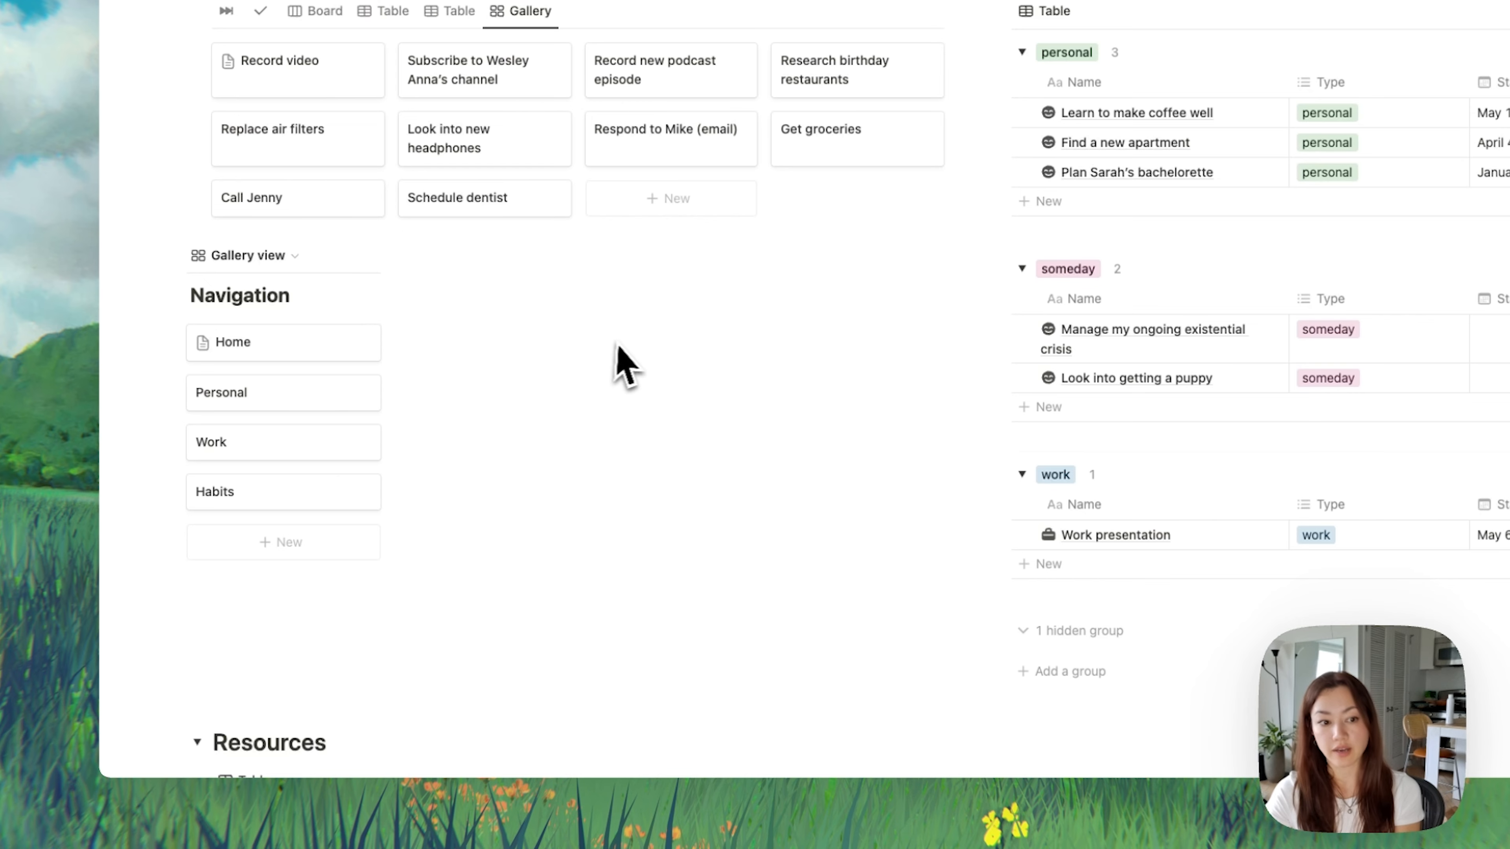
# Step: Move the Navigation gallery beneath the My Pages block and delete that original synced block, unsyncing its copies
pyautogui.scroll(2, 634, 370)
pyautogui.moveTo(173, 255); pyautogui.dragTo(260, 420)
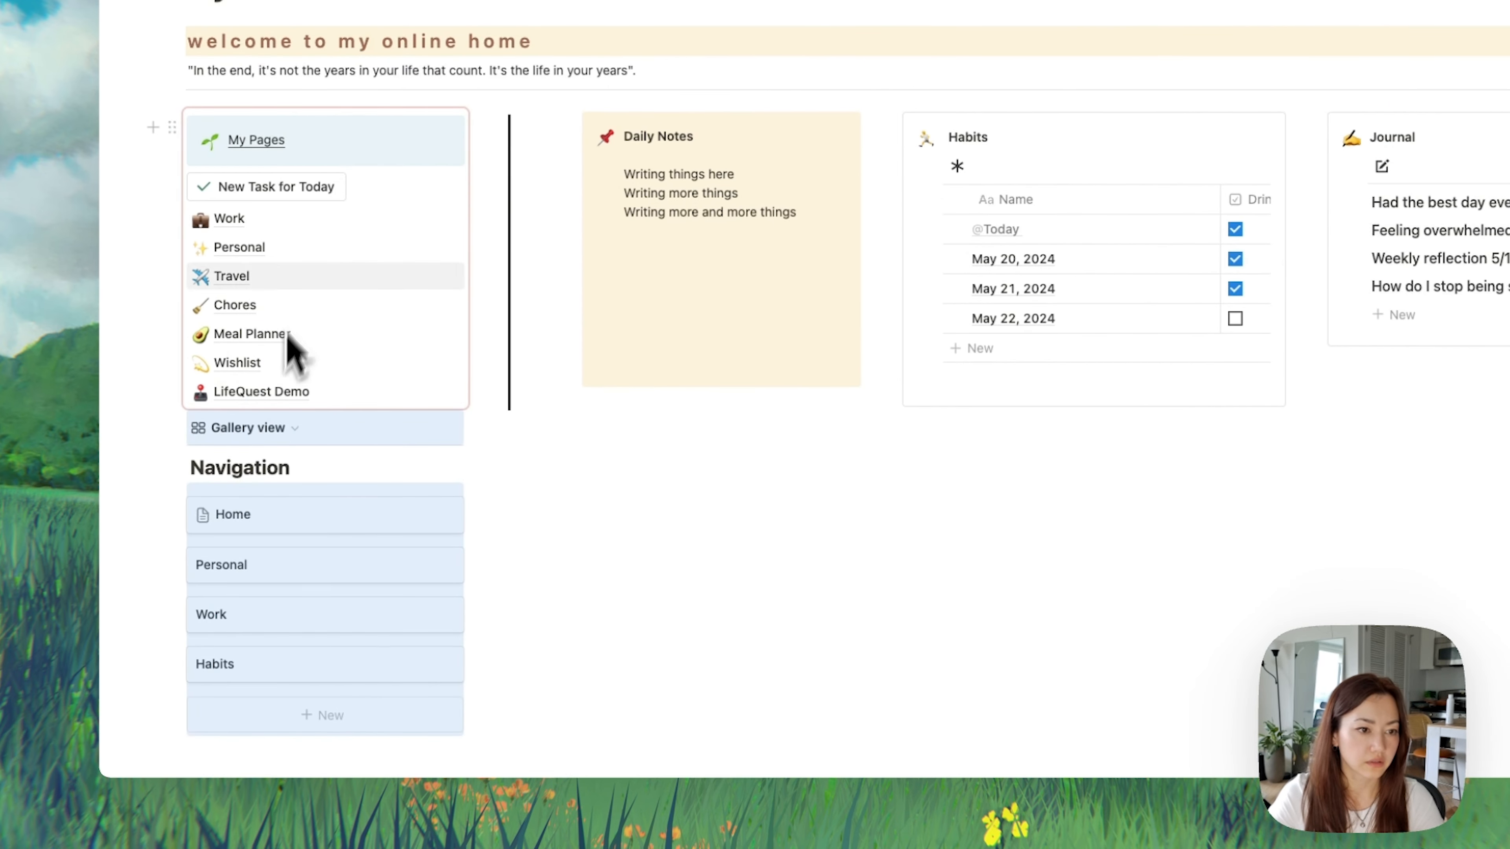
pyautogui.click(172, 126)
pyautogui.press('Delete')
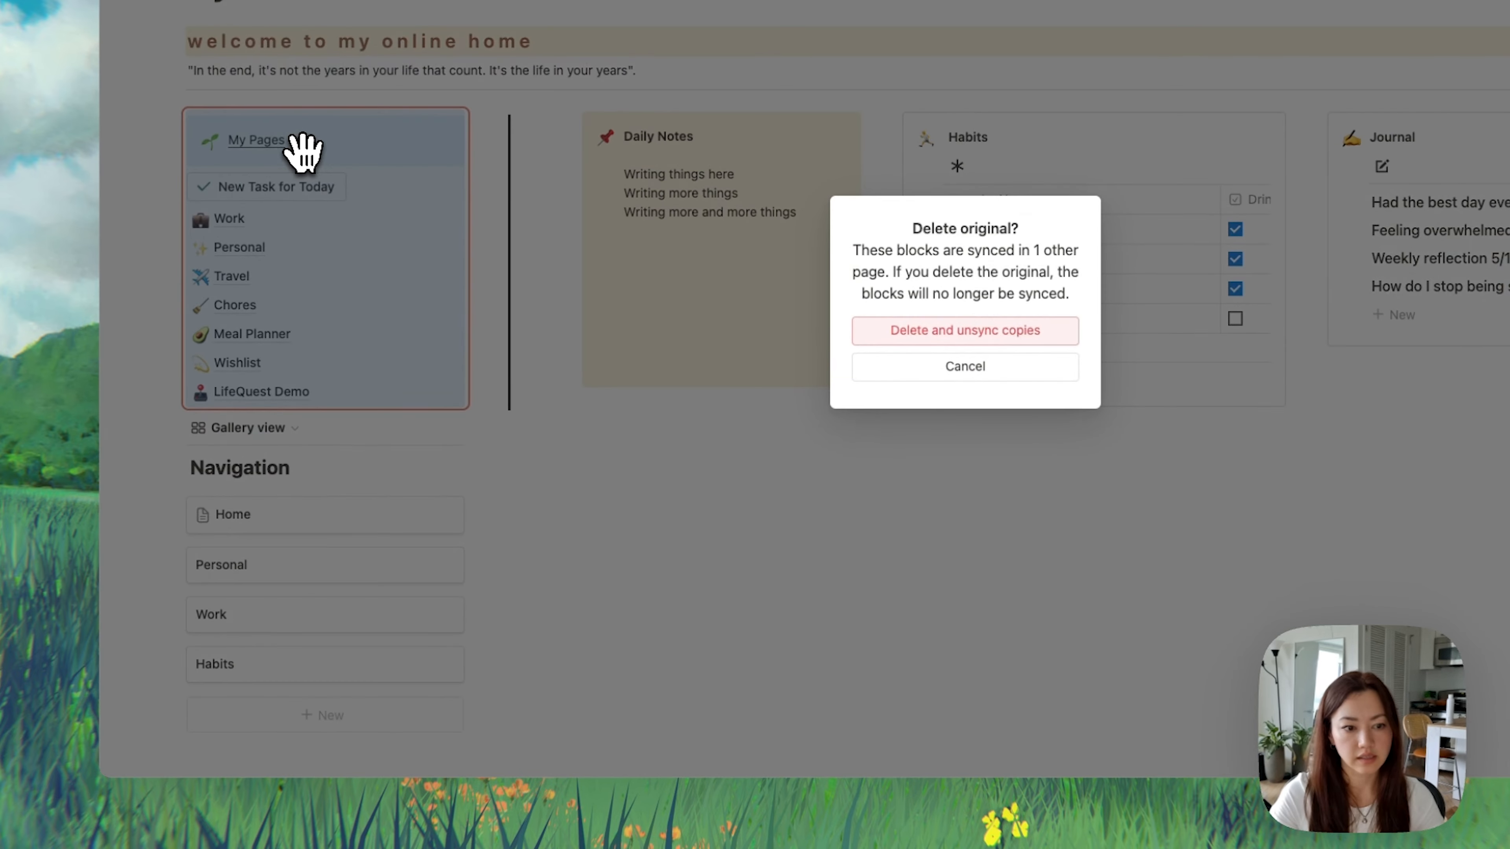
pyautogui.click(1028, 329)
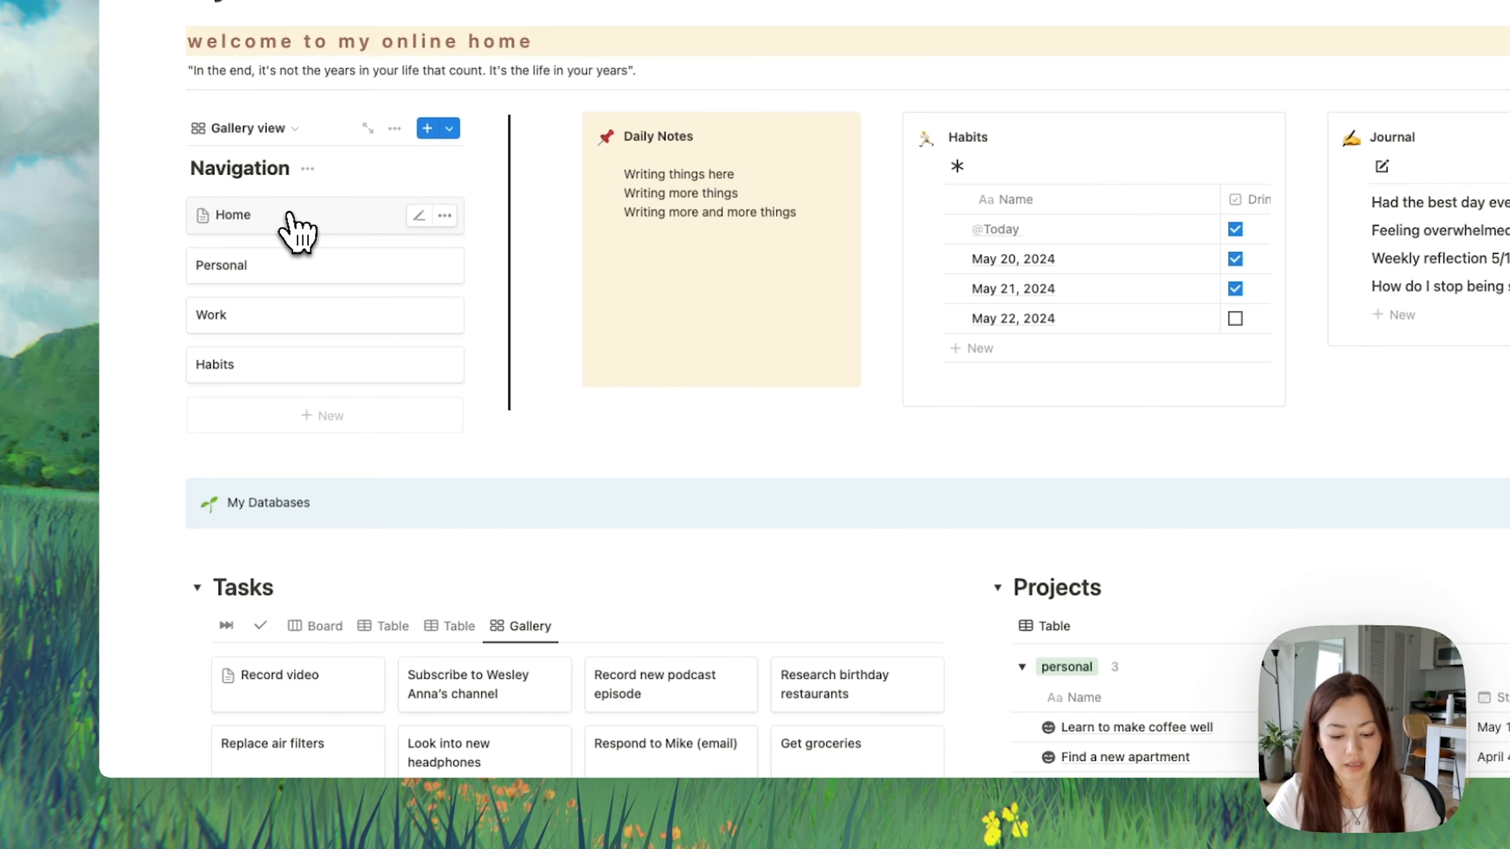
# Step: Undo the deletion of the My Pages block and delete the Navigation gallery beneath it
pyautogui.press('super+z')
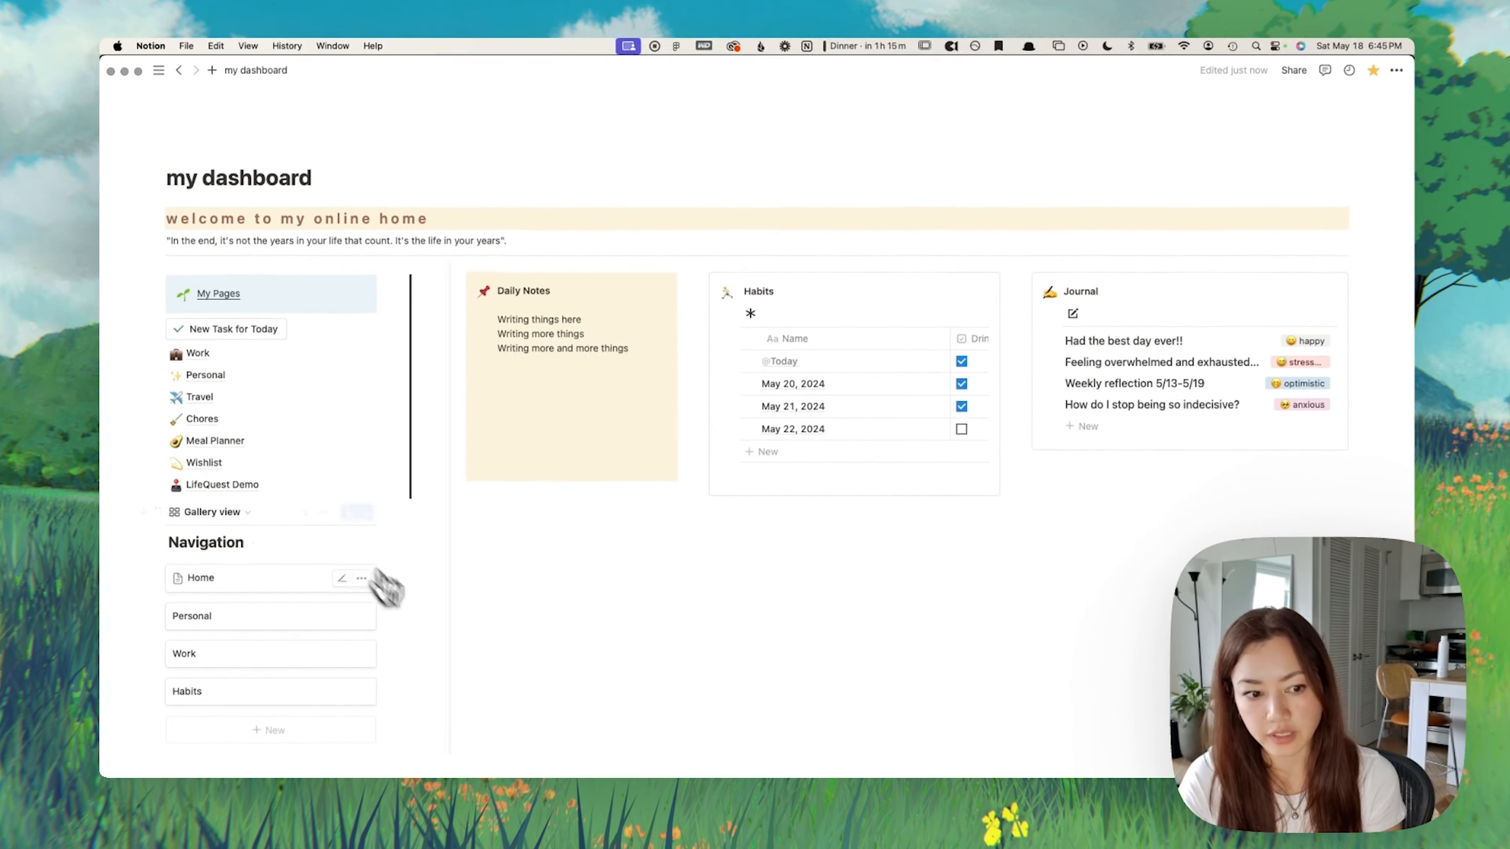
pyautogui.moveTo(408, 711); pyautogui.dragTo(224, 520)
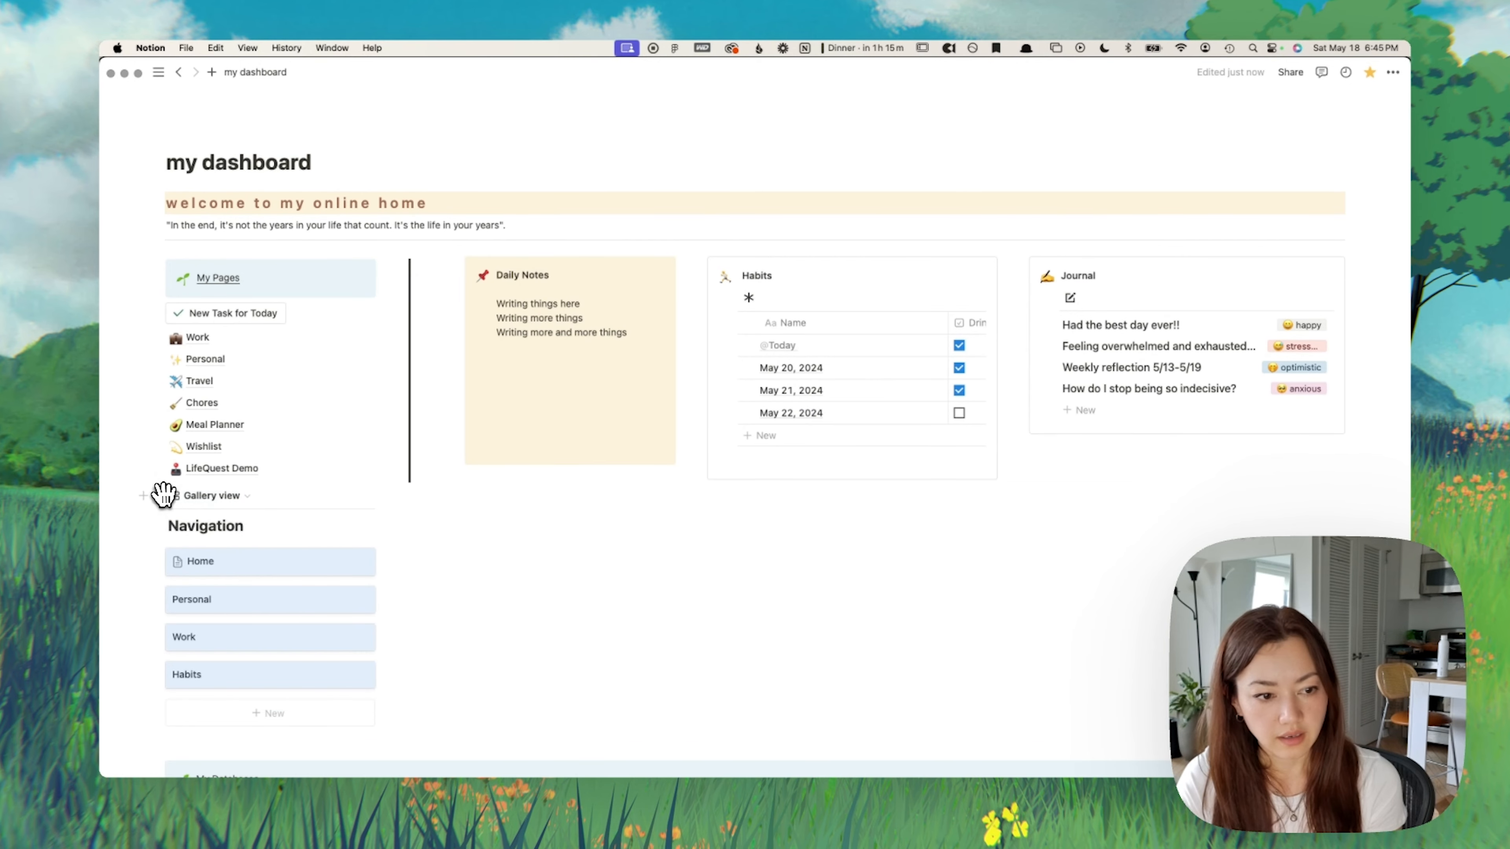
pyautogui.click(160, 494)
pyautogui.press('Delete')
# Step: Check the Record video task's properties and show all properties on the Tasks gallery cards
pyautogui.scroll(-5, 927, 617)
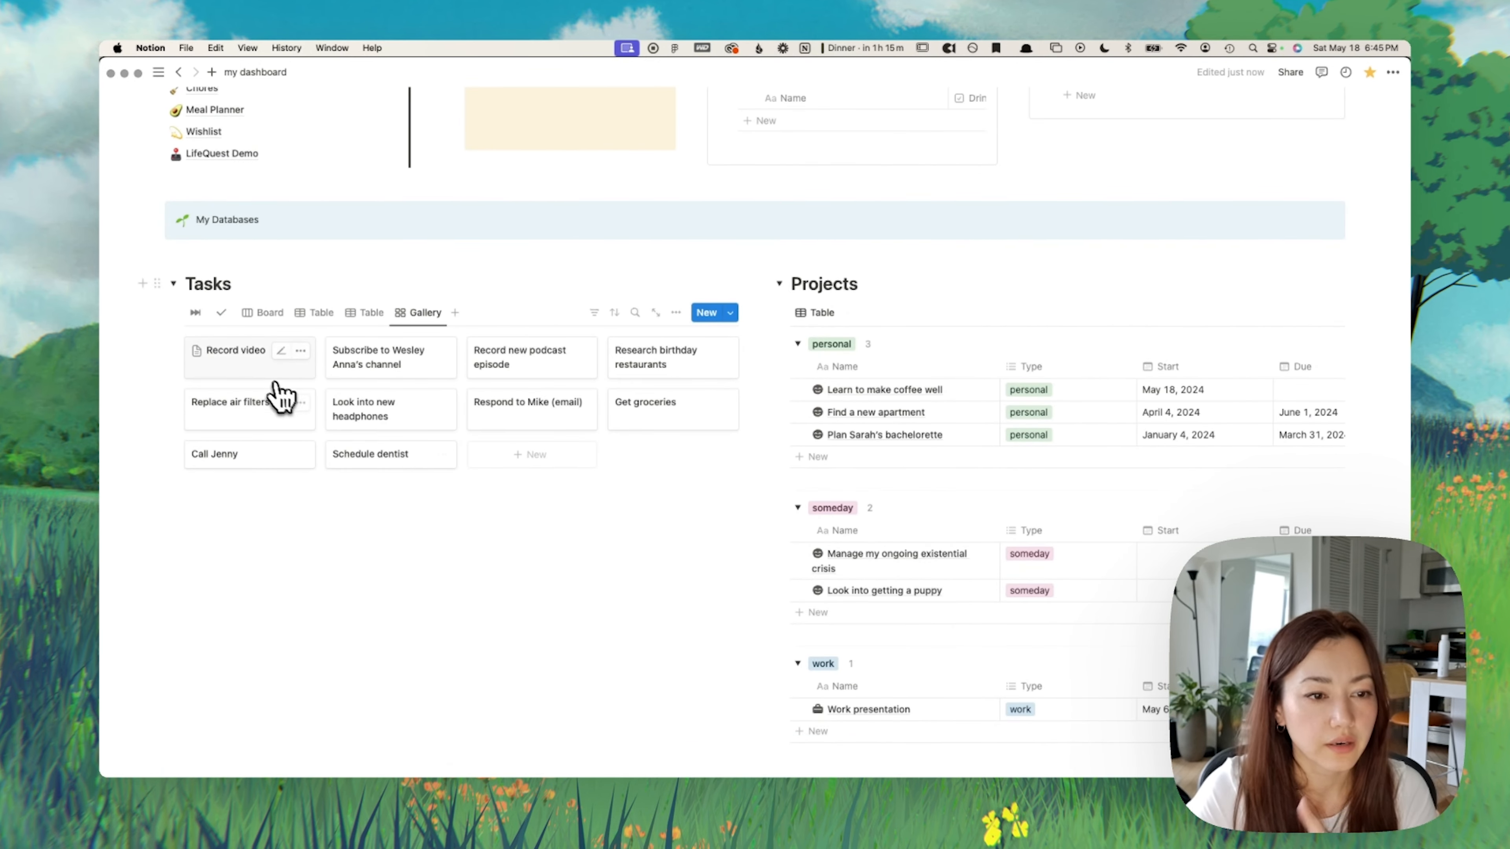
pyautogui.click(253, 383)
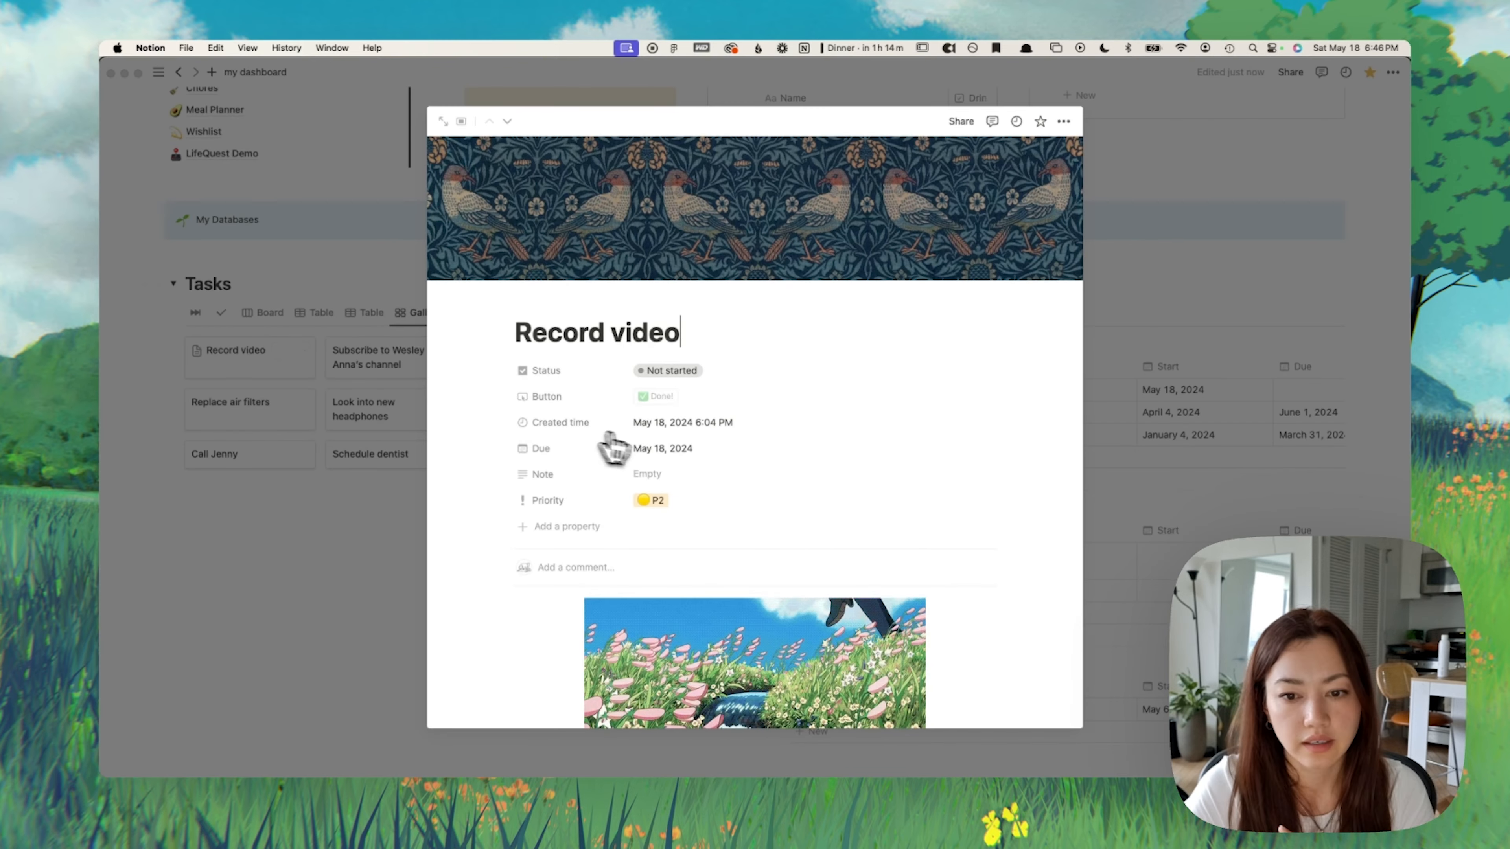
pyautogui.press('Escape')
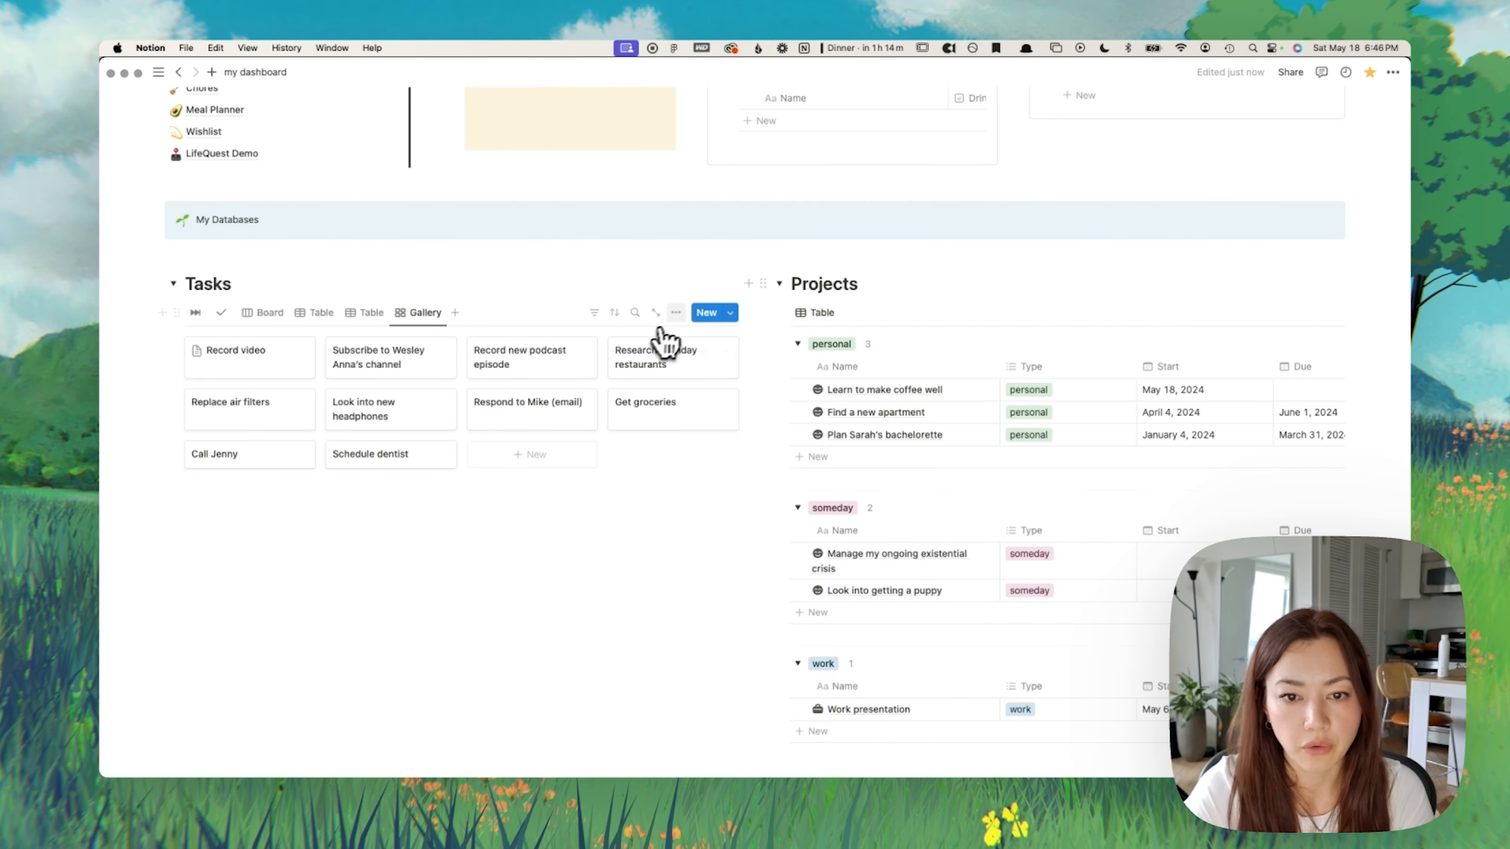
pyautogui.click(676, 312)
pyautogui.click(826, 426)
pyautogui.click(905, 440)
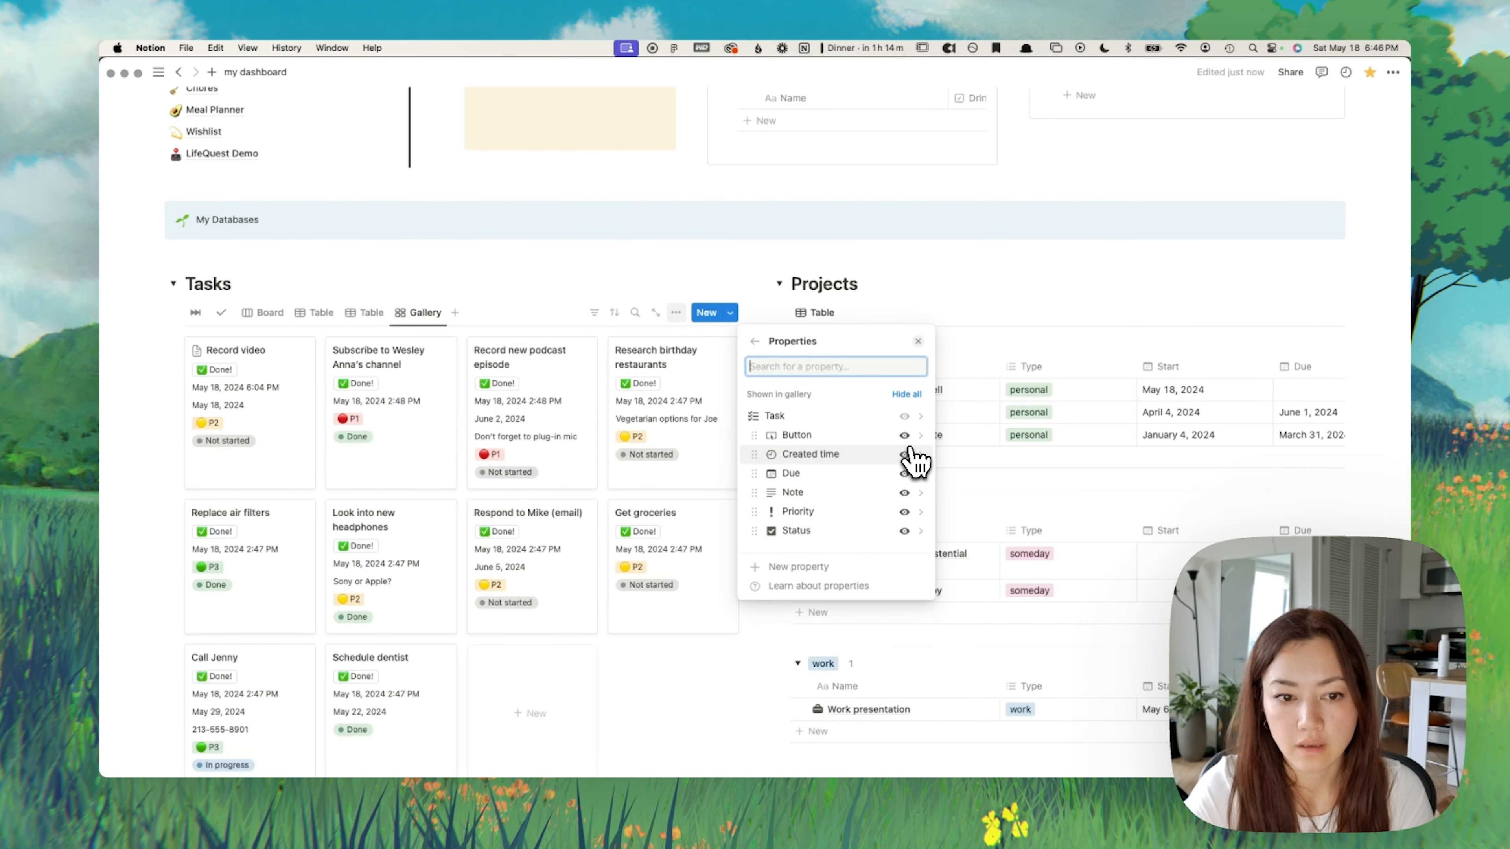
pyautogui.click(635, 560)
pyautogui.scroll(-1, 635, 560)
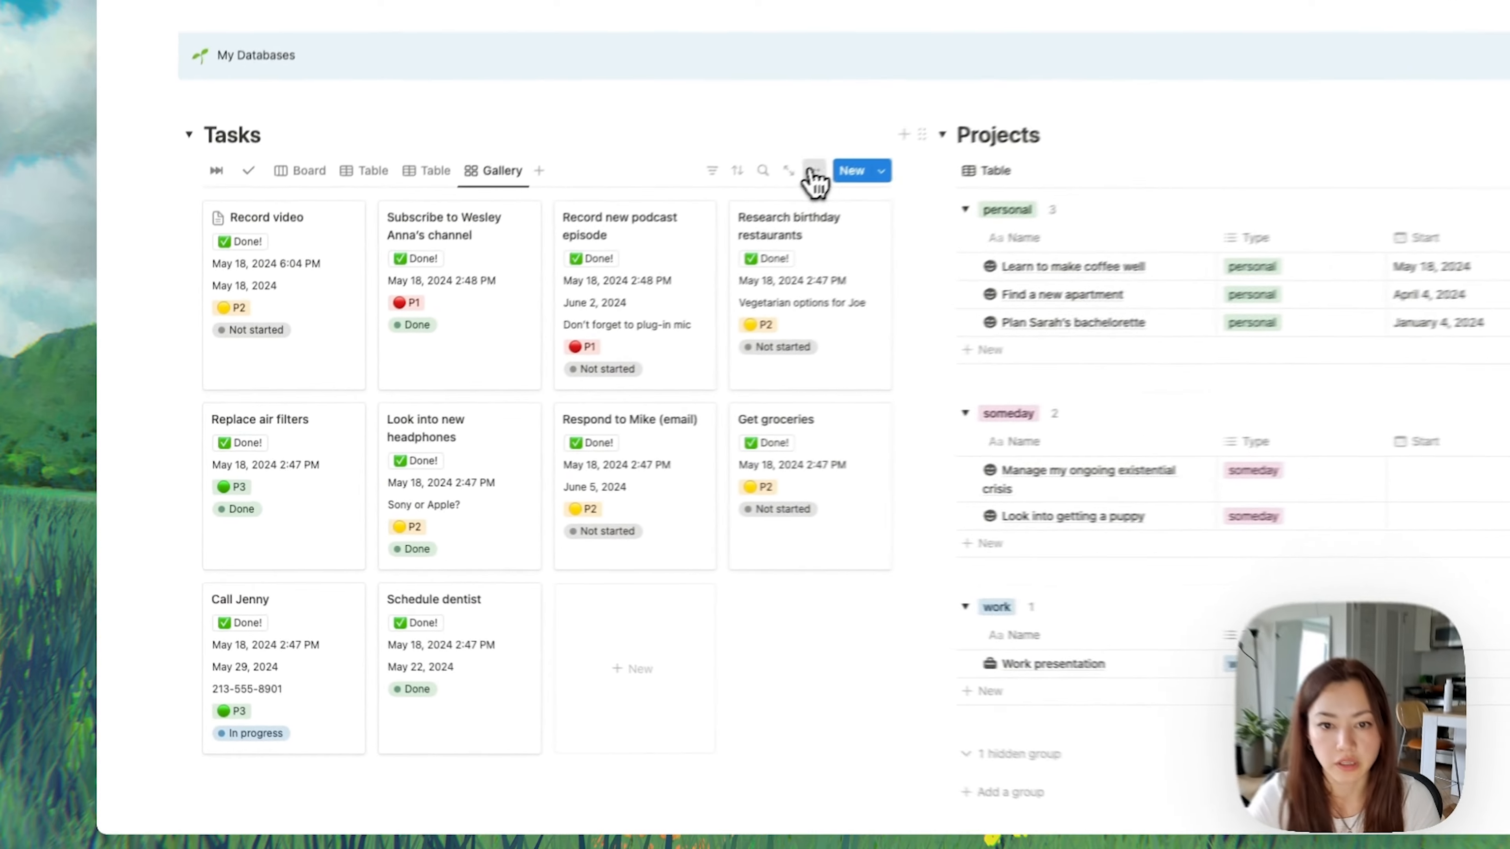
# Step: Set the card size of the Tasks gallery to Large
pyautogui.click(676, 244)
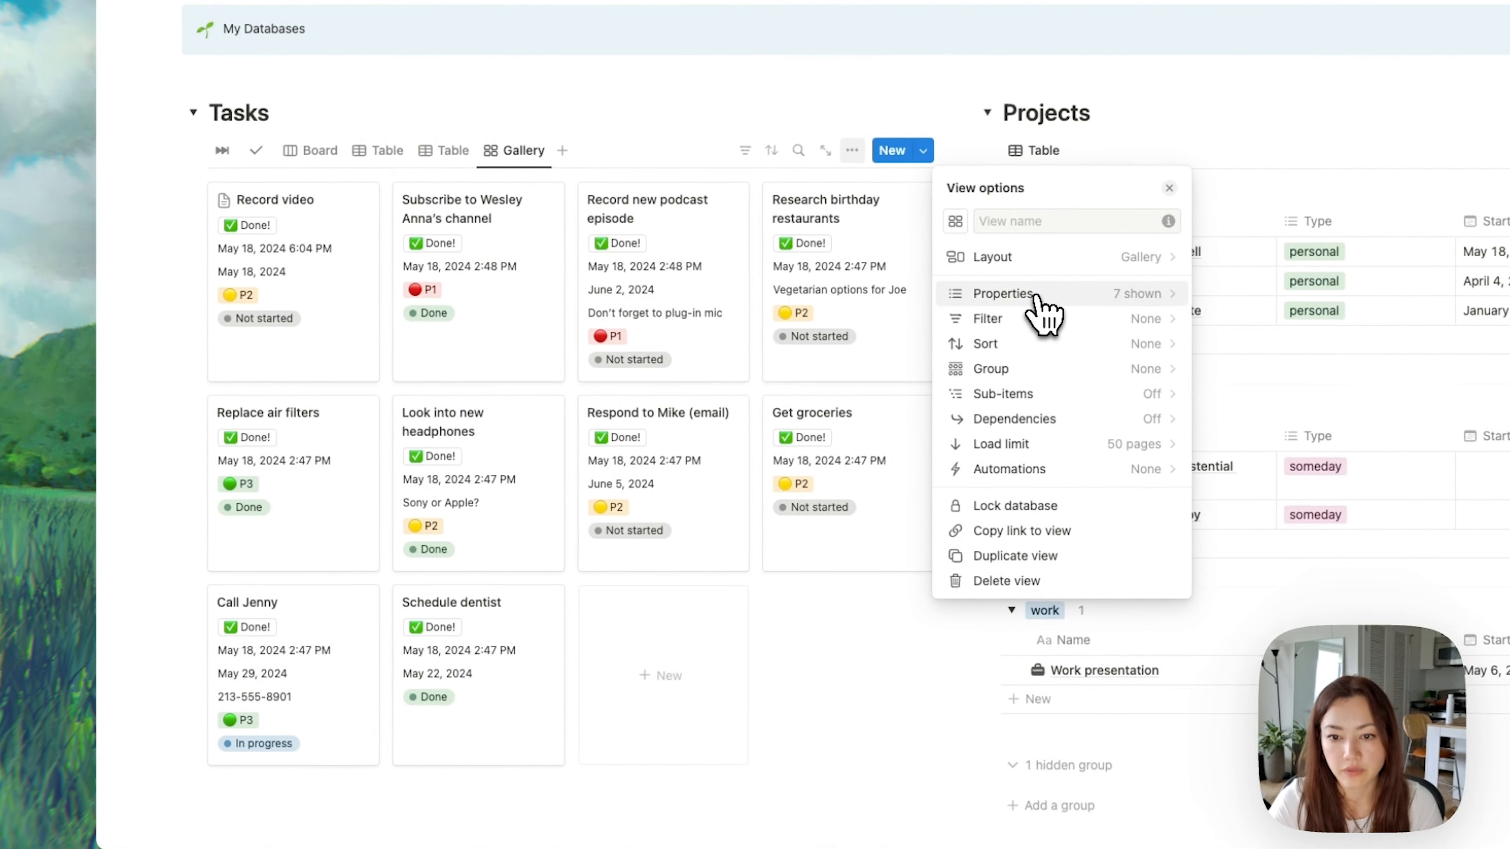
pyautogui.click(1011, 256)
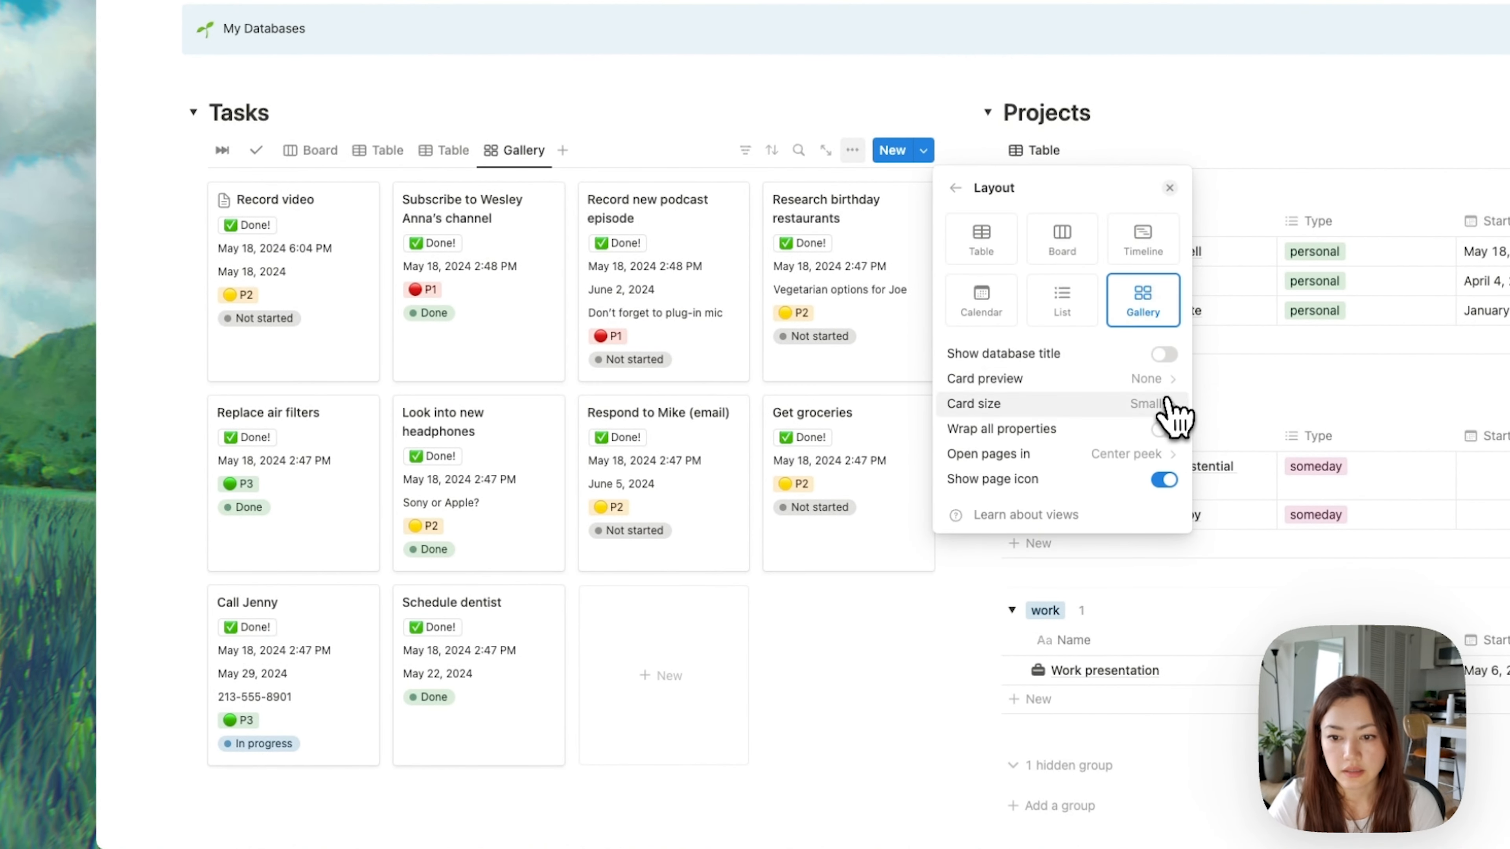
pyautogui.click(1158, 416)
pyautogui.click(1119, 487)
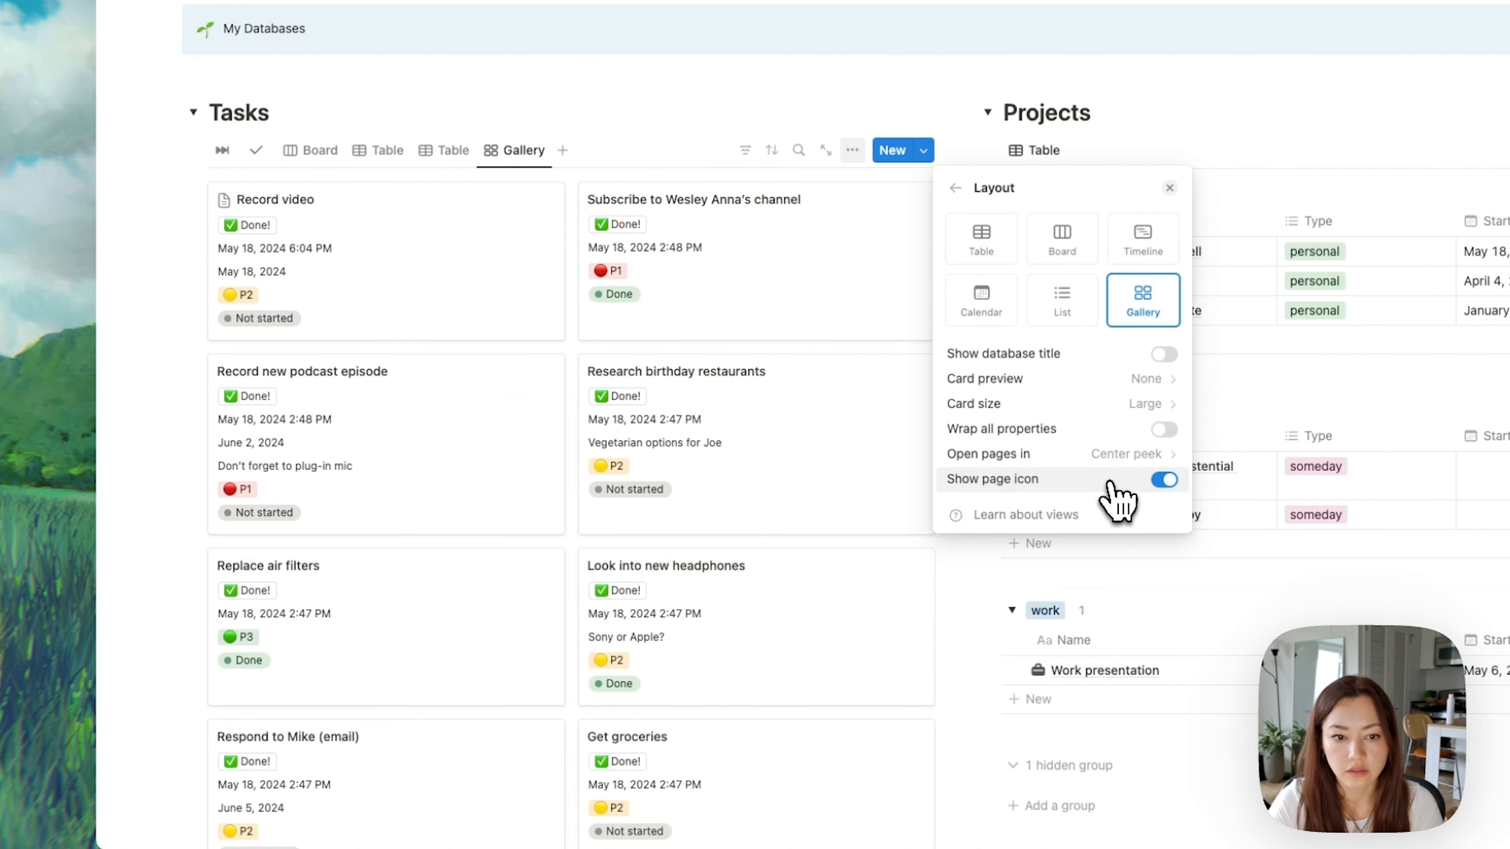
pyautogui.click(685, 167)
pyautogui.scroll(-1, 489, 506)
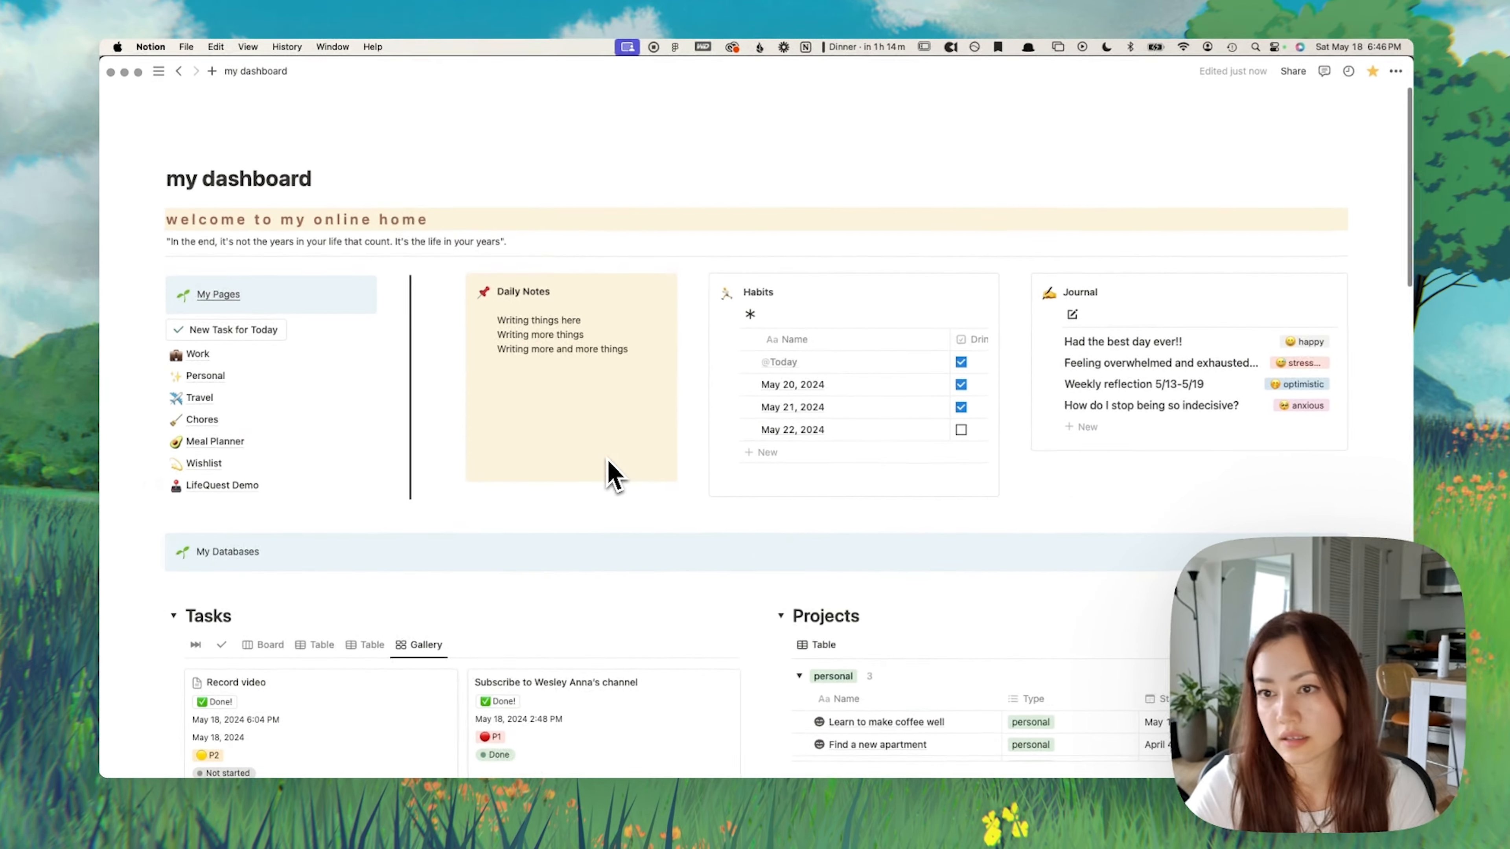
# Step: Add a gallery view to the Habits database and set its card preview to None
pyautogui.click(771, 315)
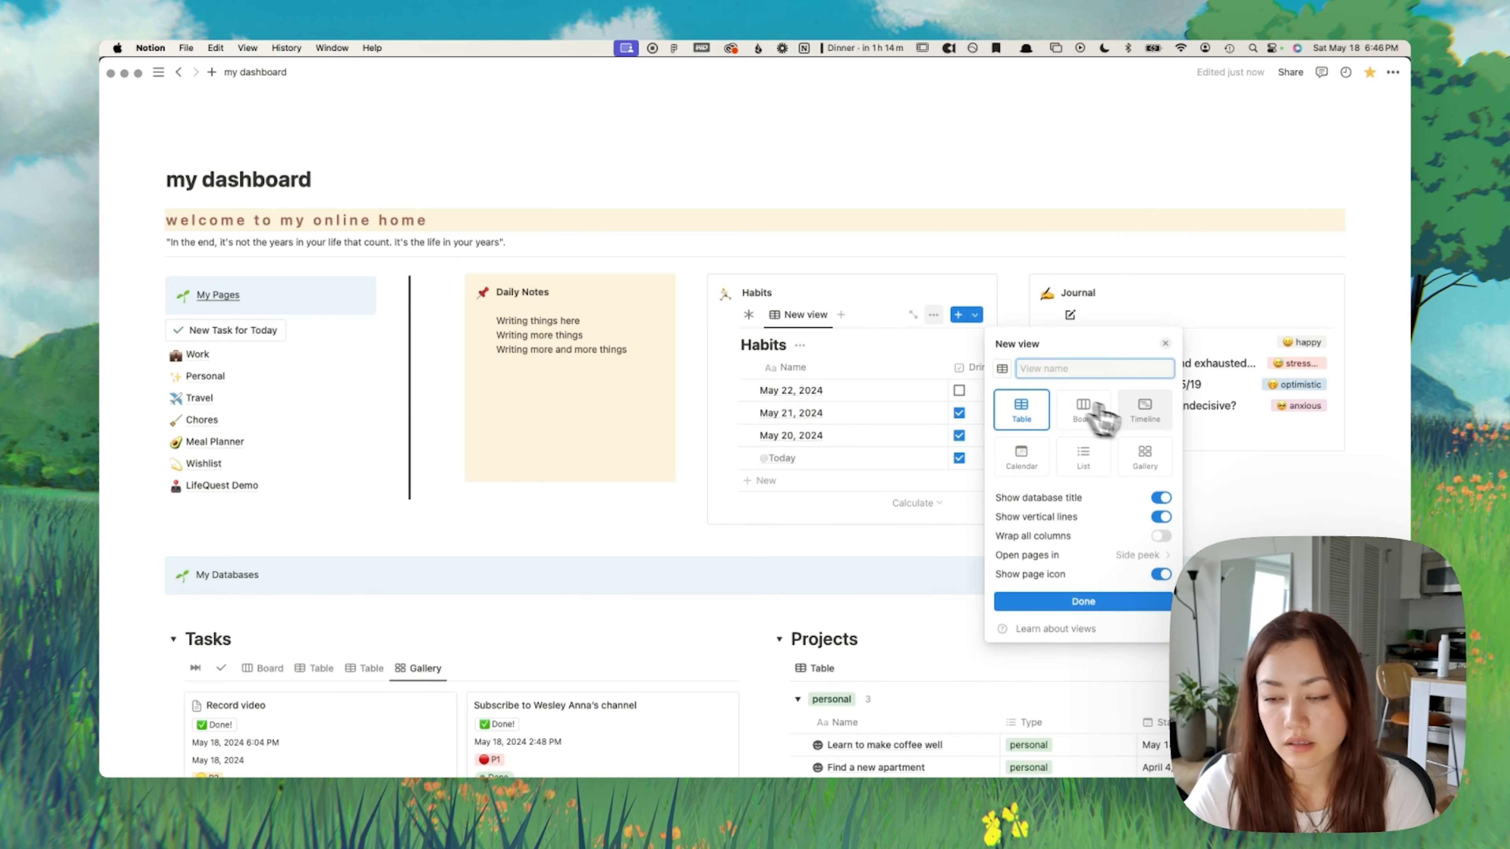
pyautogui.click(1142, 473)
pyautogui.click(813, 370)
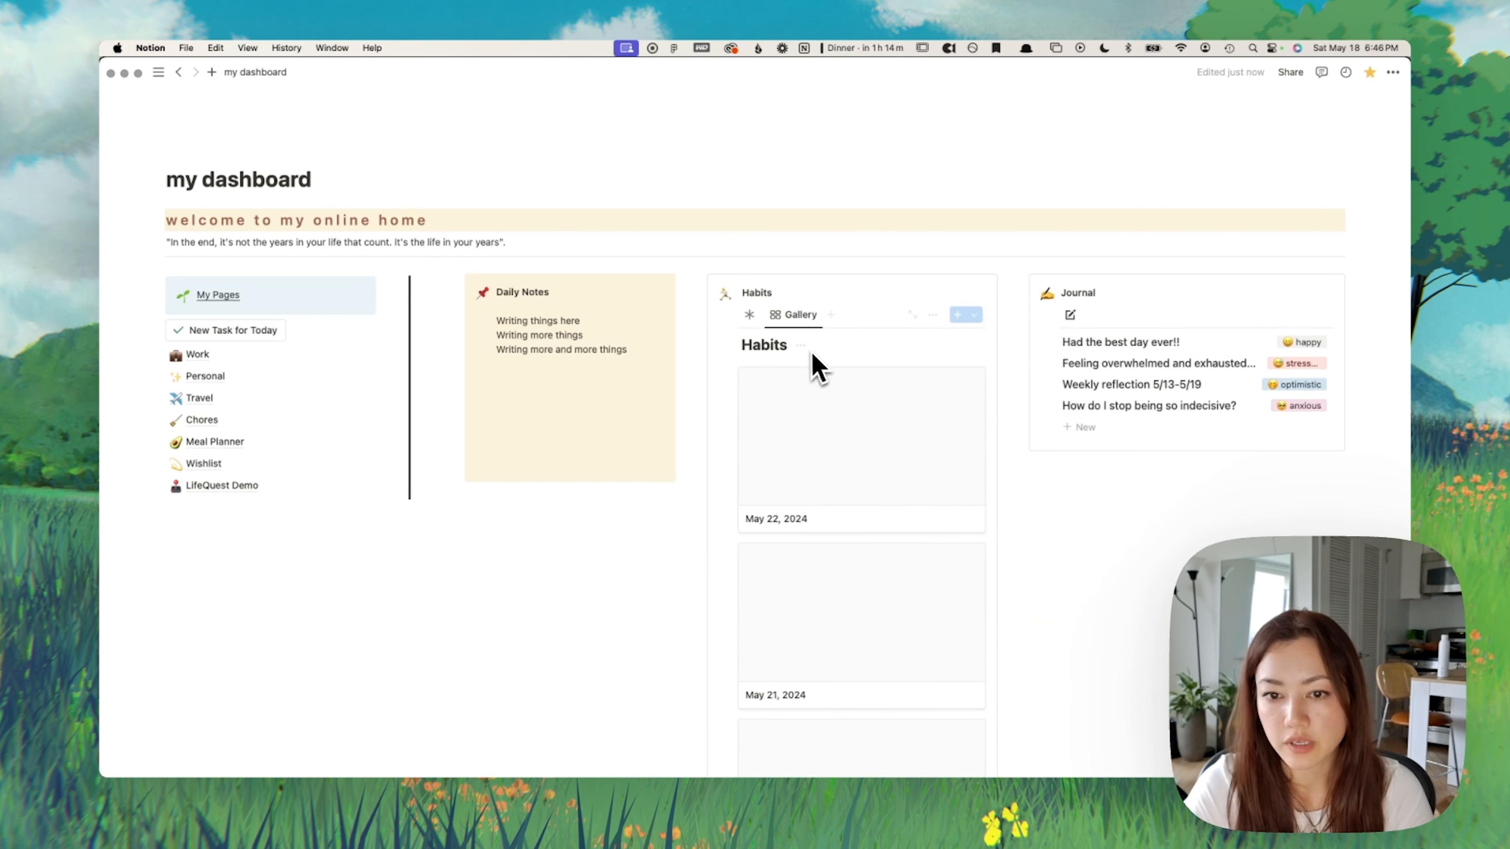
pyautogui.click(932, 314)
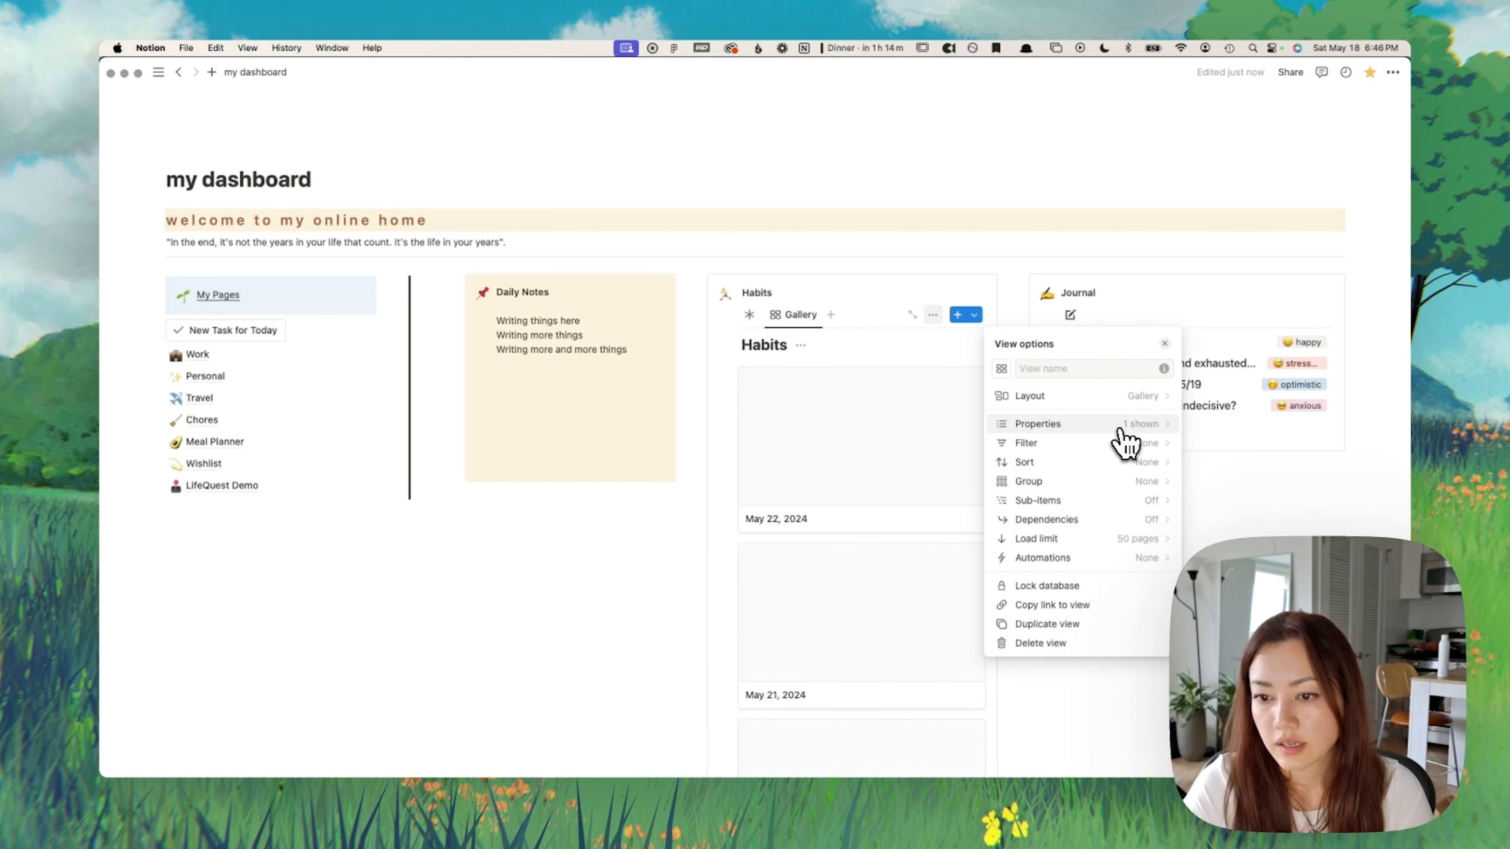
pyautogui.click(1142, 397)
pyautogui.click(1144, 510)
pyautogui.click(1148, 495)
pyautogui.click(1148, 494)
pyautogui.click(1099, 513)
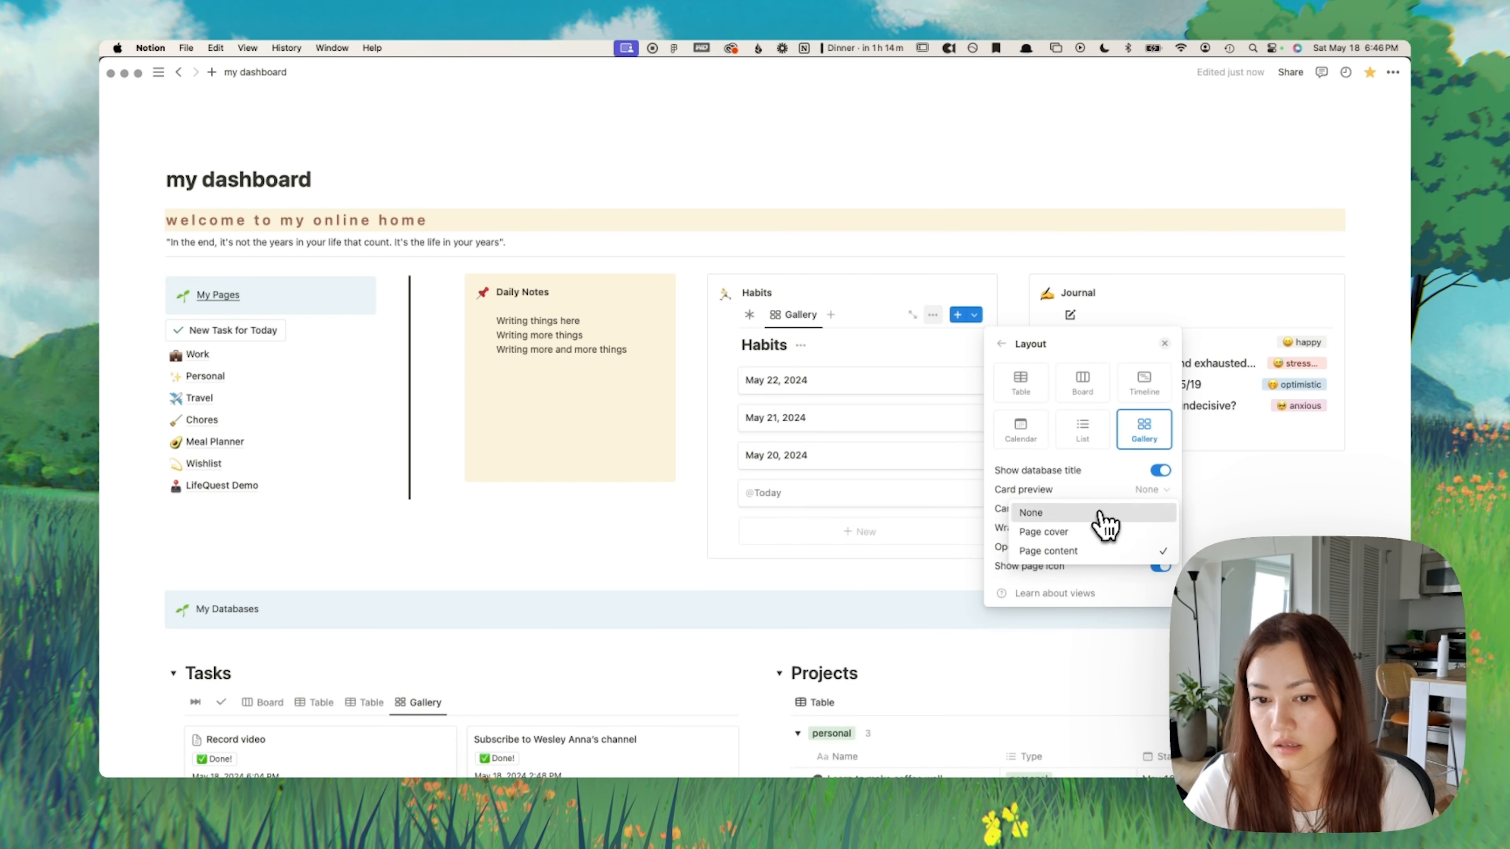
# Step: Move the Habits gallery out below the columns and show Drink water, Exercise, No scrolling and Read on its cards
pyautogui.click(732, 315)
pyautogui.moveTo(732, 315); pyautogui.dragTo(707, 526)
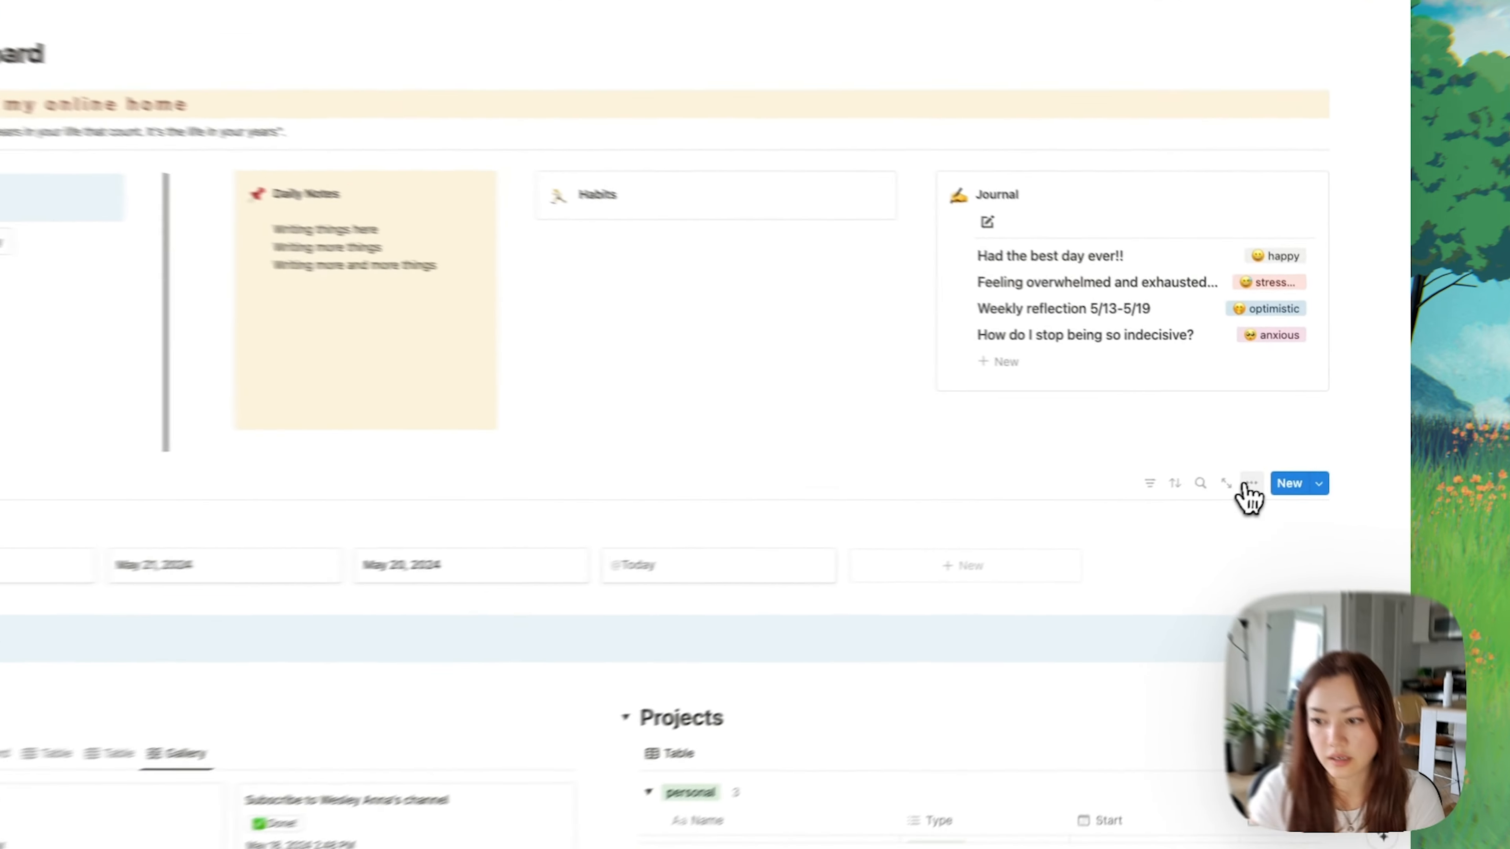
pyautogui.click(1283, 472)
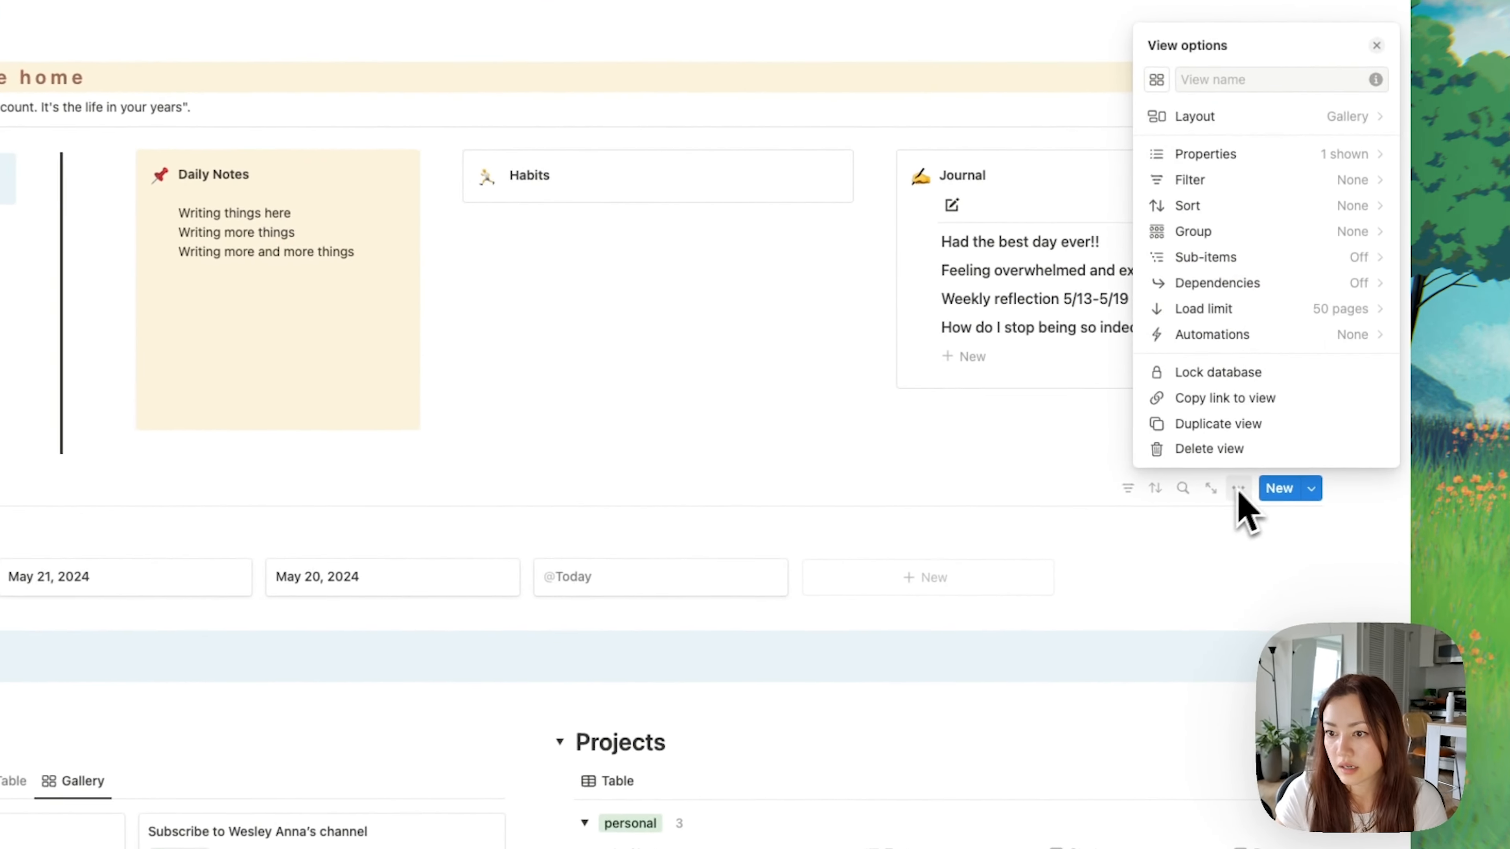
pyautogui.click(1204, 154)
pyautogui.click(1362, 276)
pyautogui.click(975, 452)
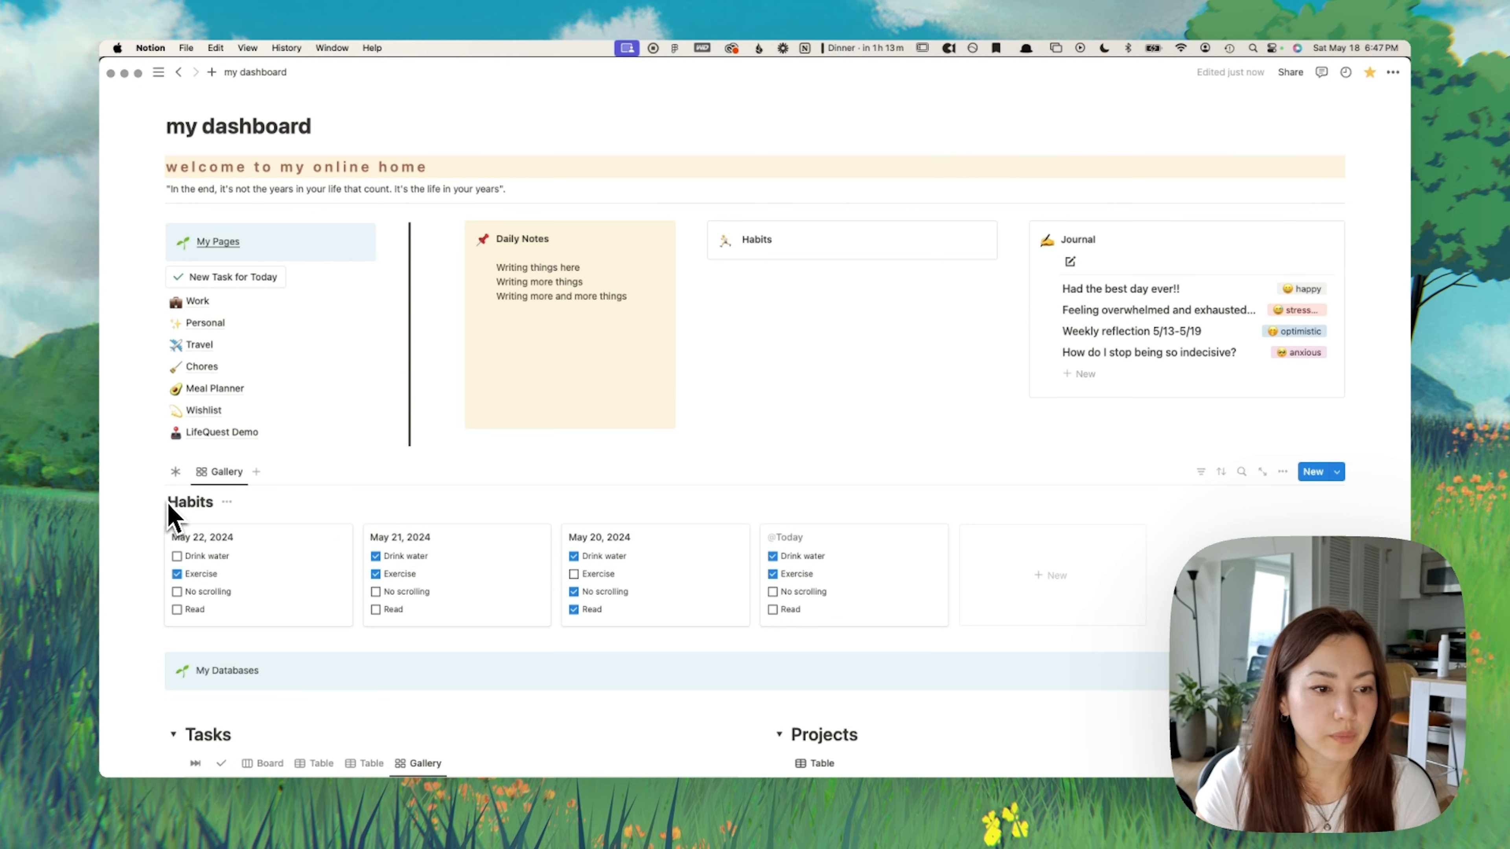
# Step: Move the Habits gallery back into the Habits callout and check its available filters
pyautogui.moveTo(143, 472); pyautogui.dragTo(770, 247)
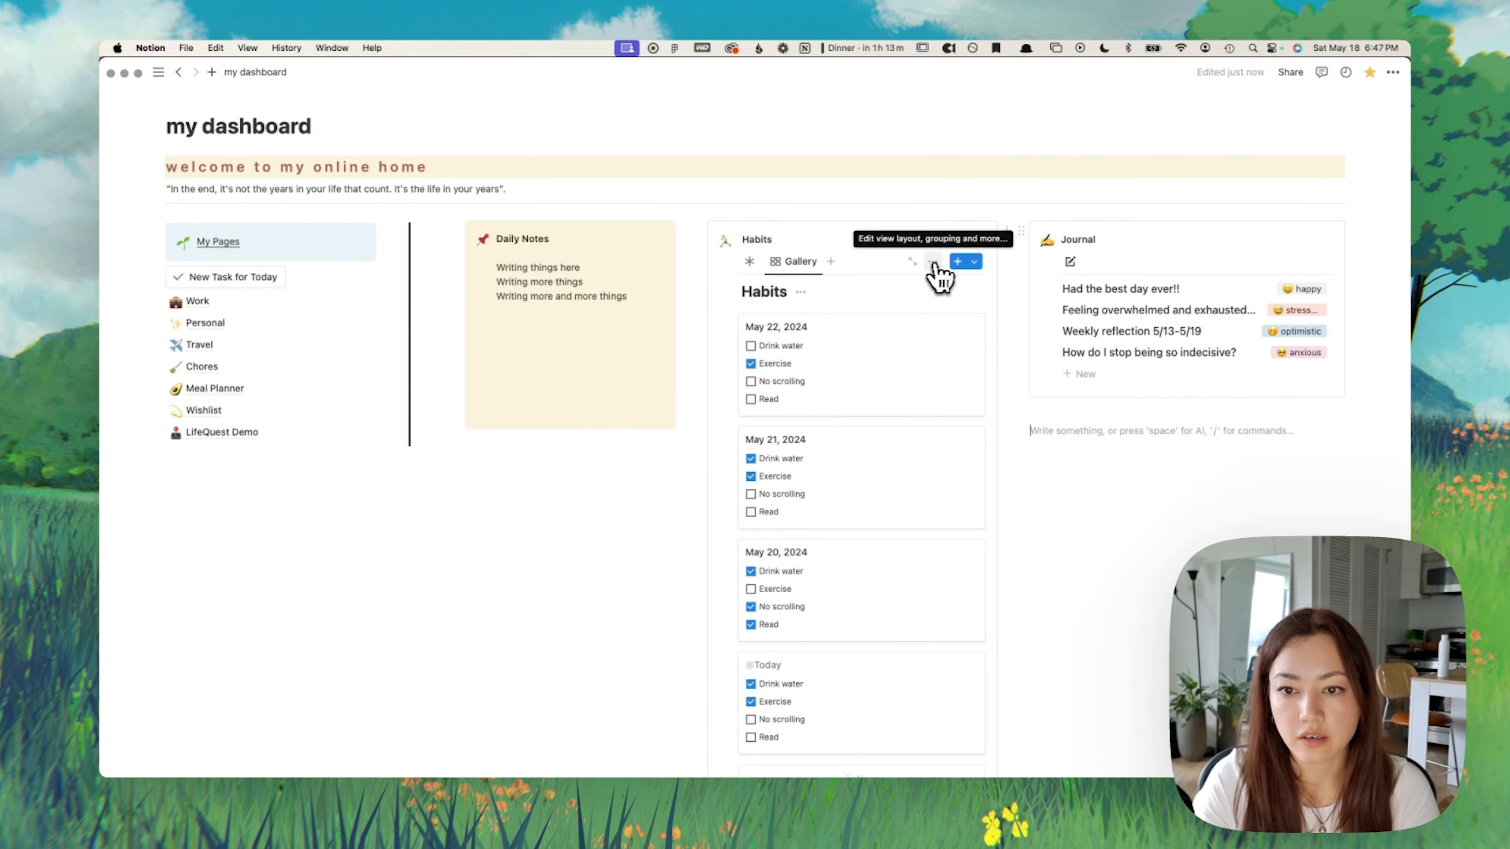
pyautogui.click(932, 261)
pyautogui.click(1097, 390)
pyautogui.click(1004, 293)
# Step: Add a Date property to the May 22, 2024 habit page and set it to May 22, 2024
pyautogui.click(962, 378)
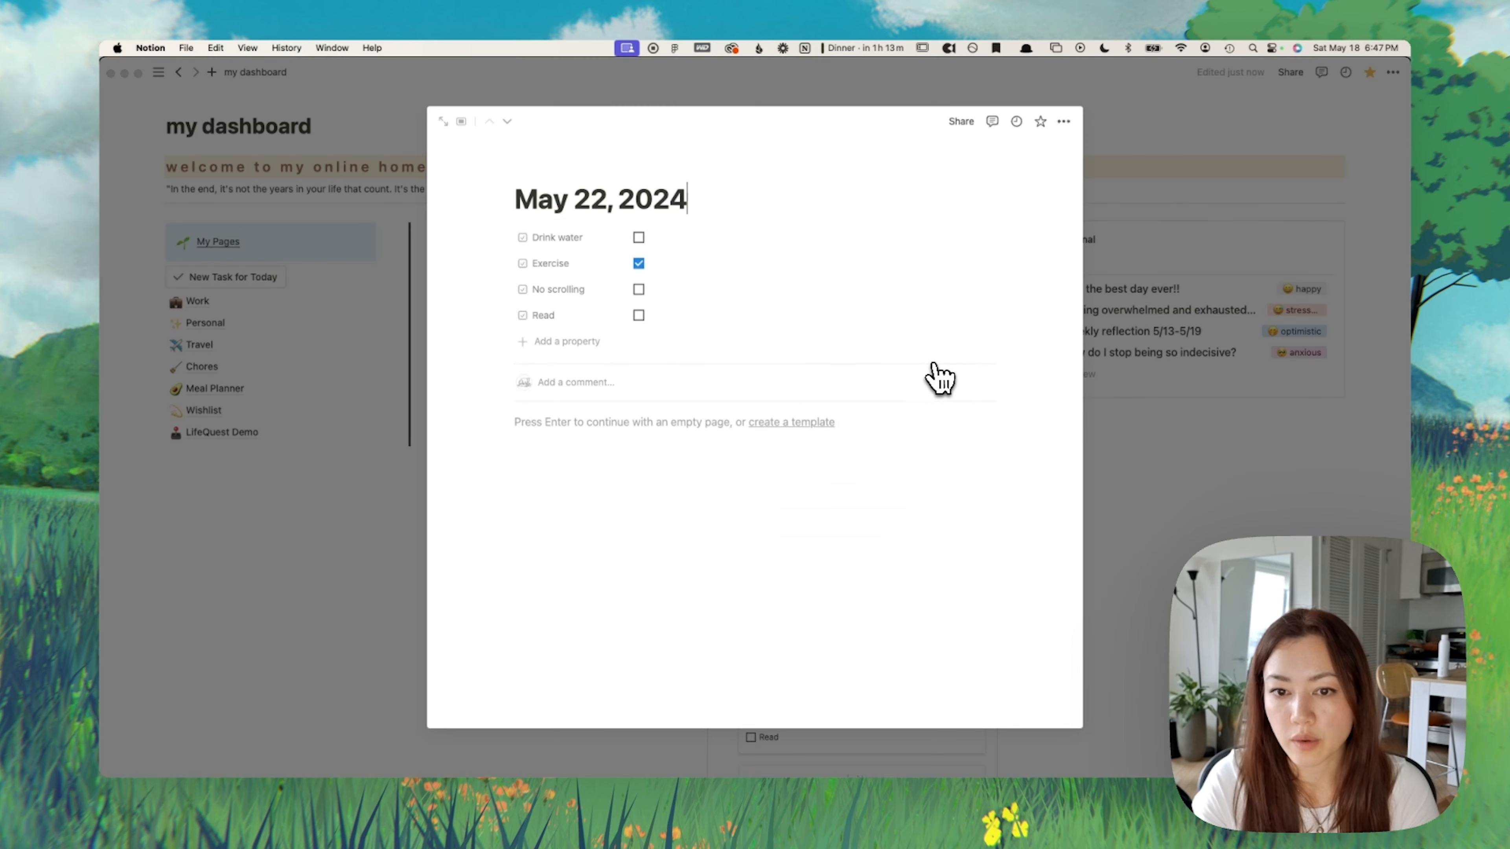
pyautogui.click(567, 342)
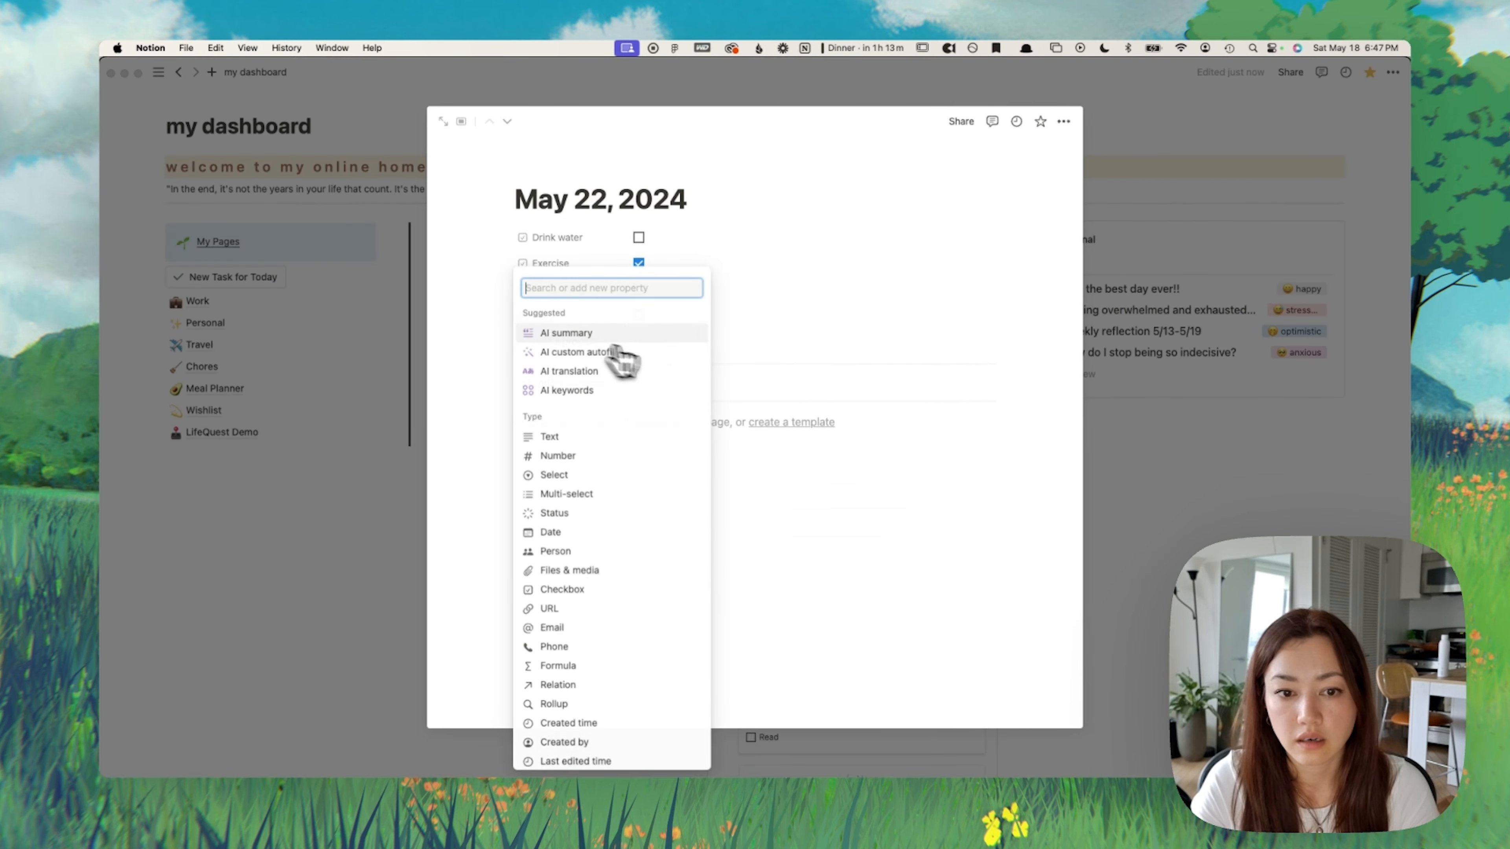
pyautogui.click(663, 538)
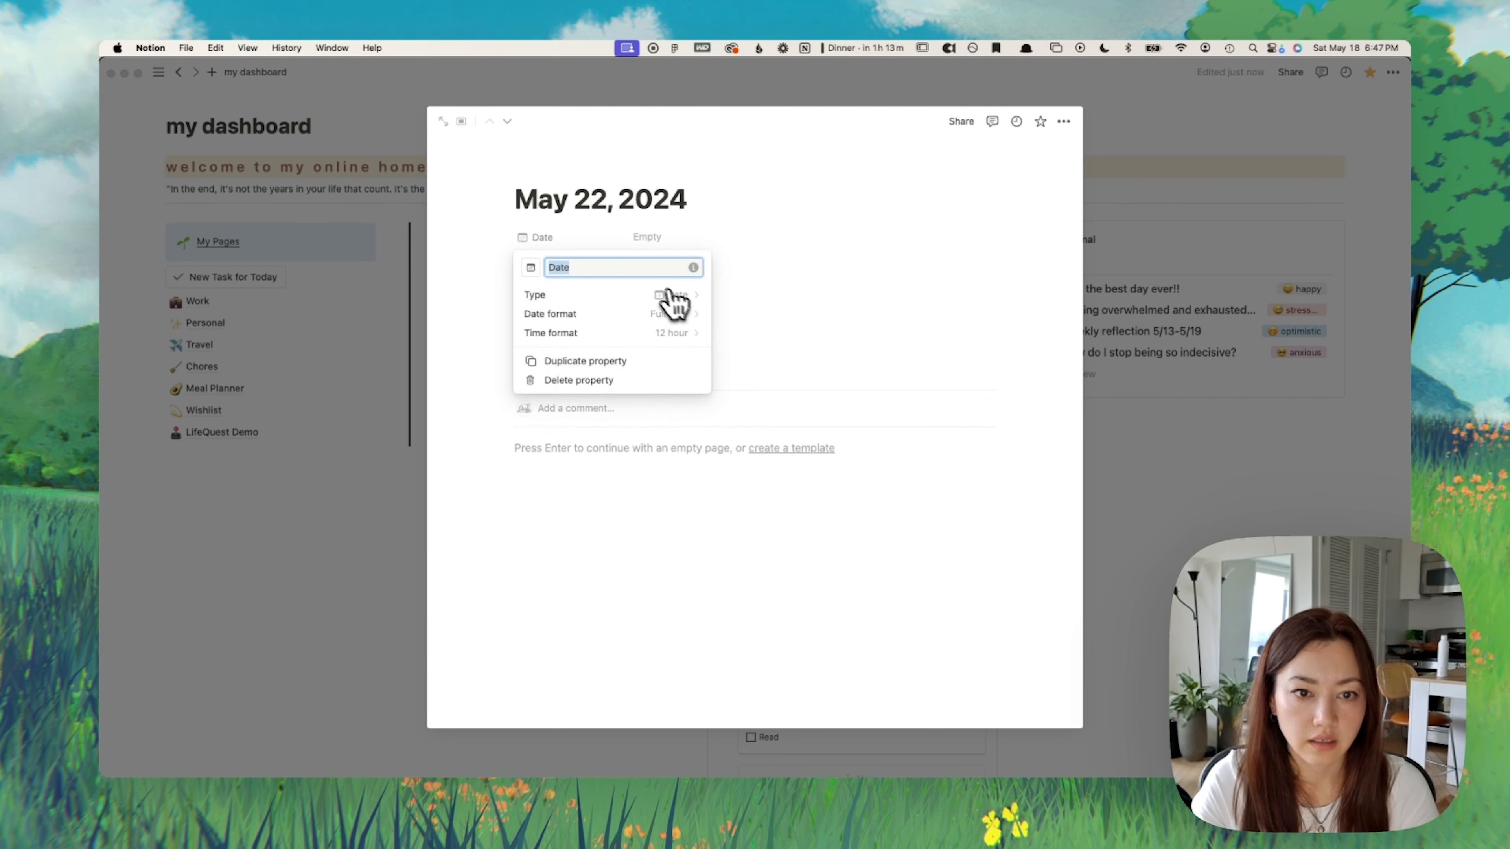
pyautogui.click(795, 324)
pyautogui.click(652, 245)
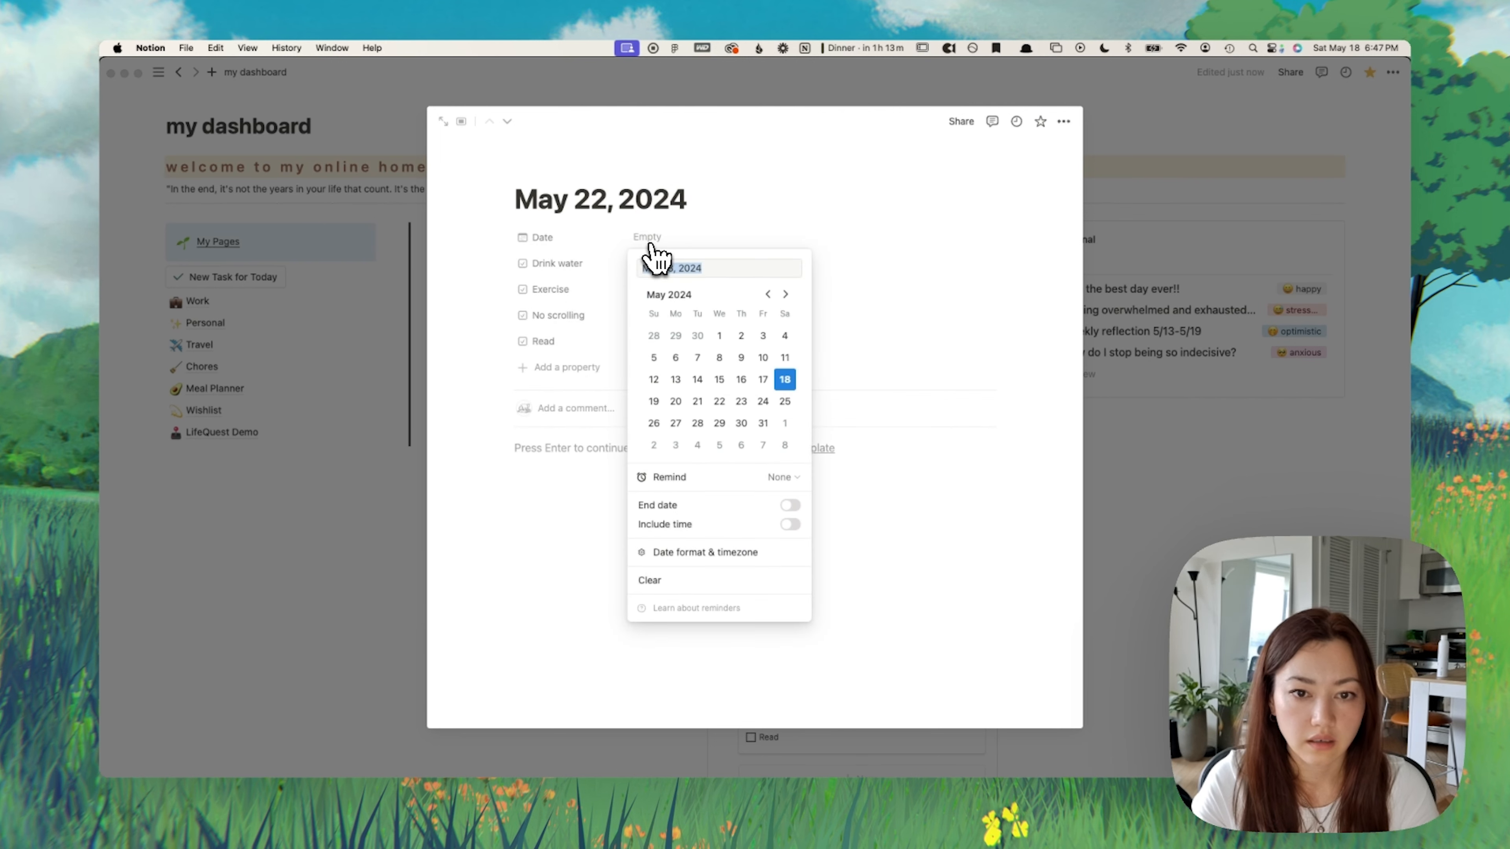
pyautogui.click(719, 401)
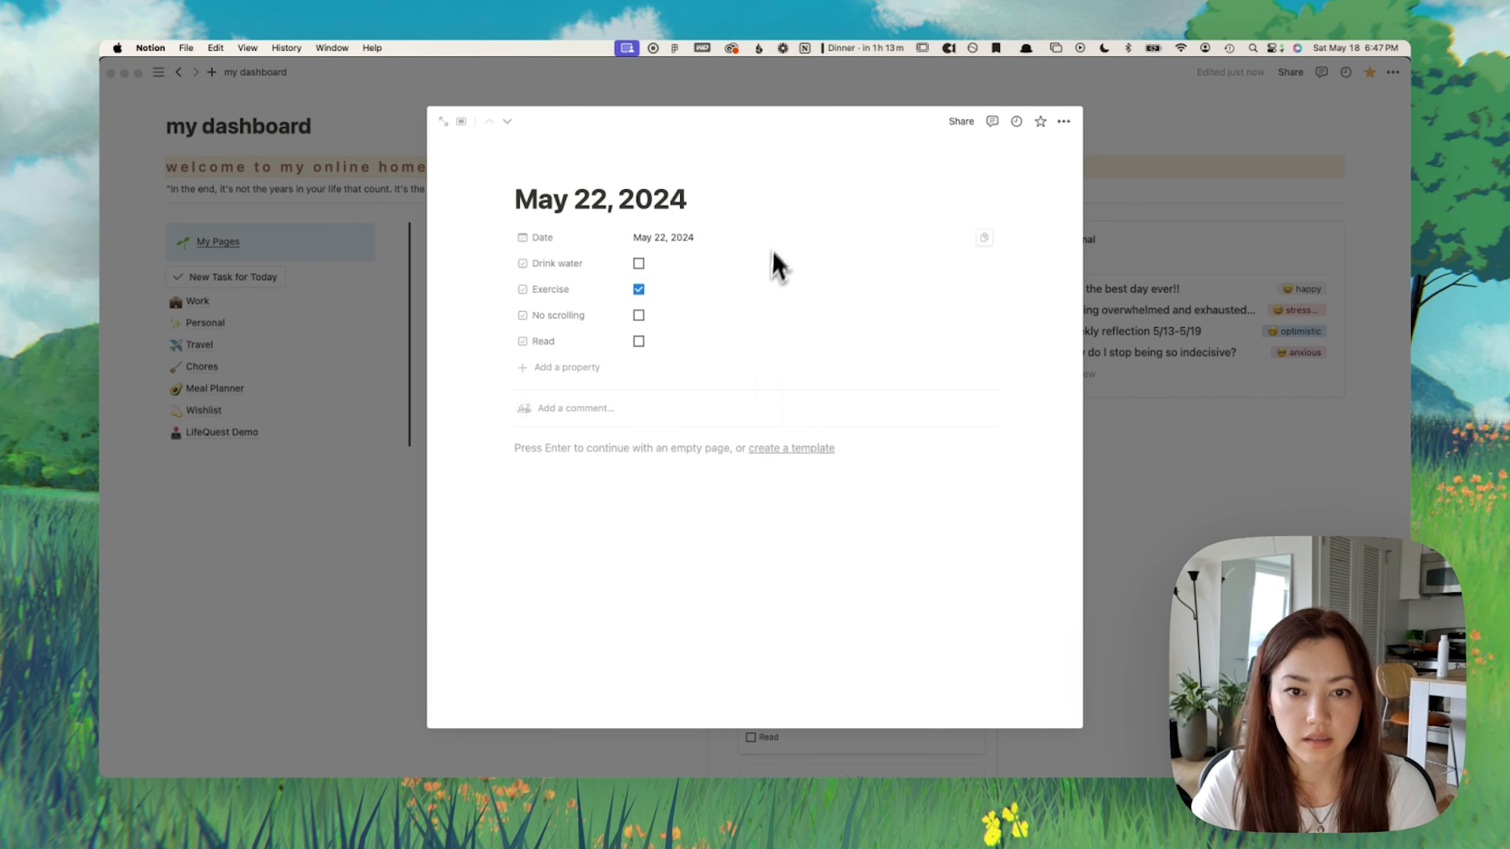
pyautogui.click(1183, 303)
# Step: Filter the Habits gallery to entries whose Date is relative to today, this day, and hide its database title
pyautogui.click(933, 262)
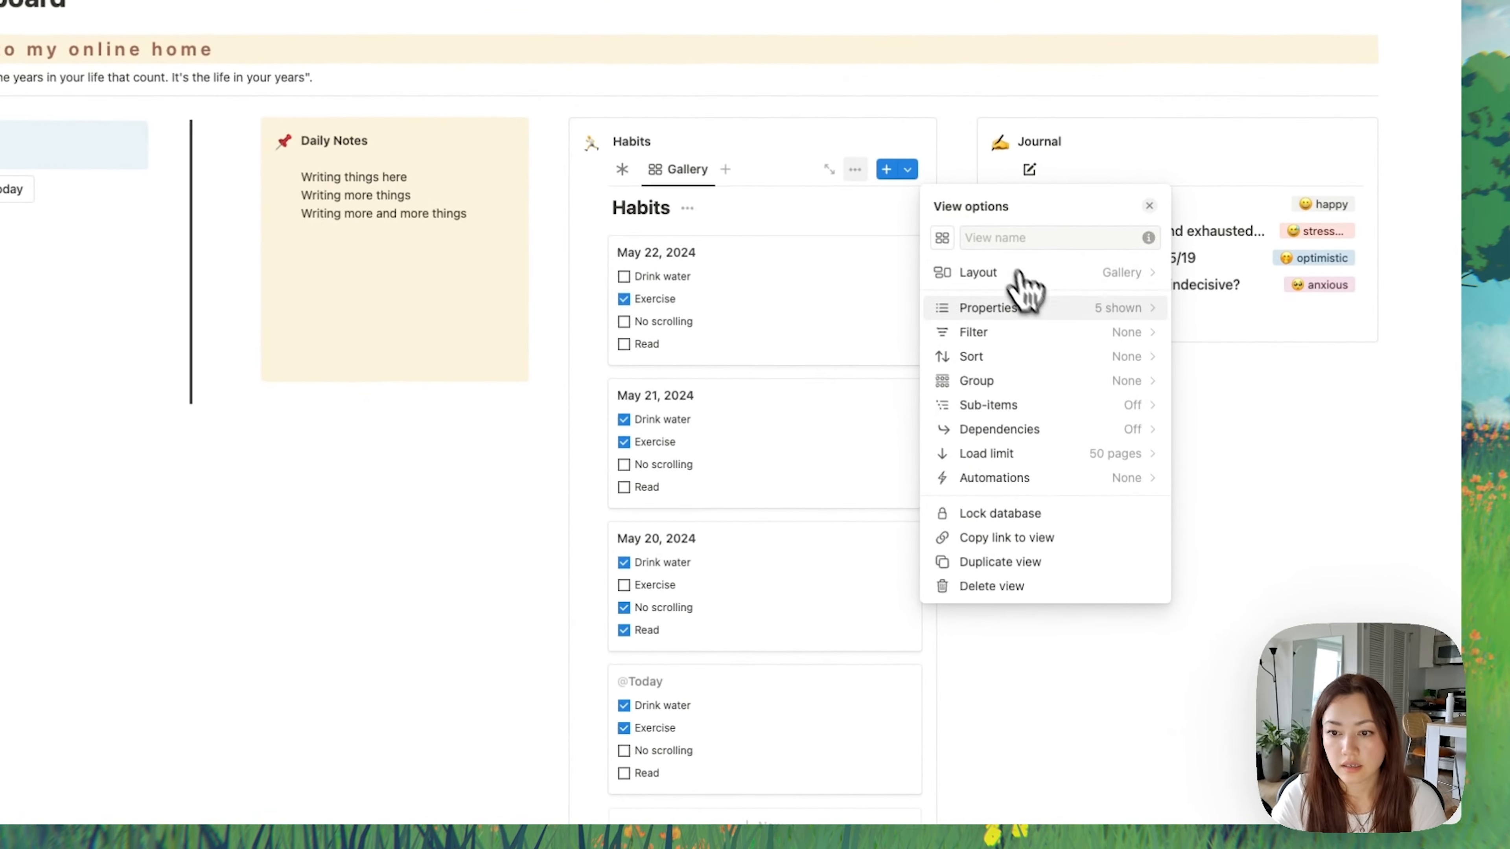
pyautogui.click(1023, 332)
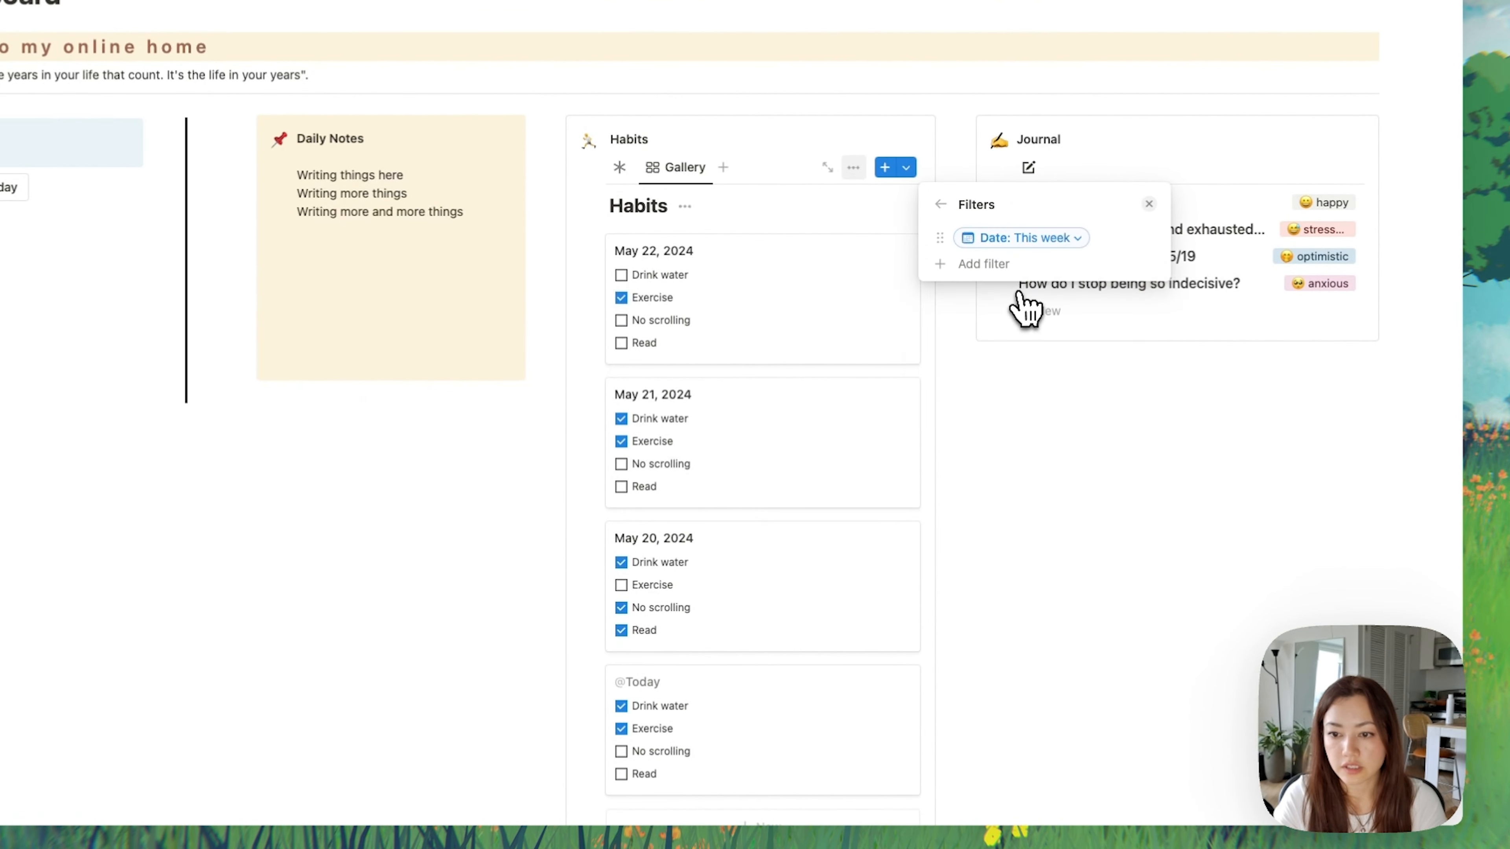
pyautogui.click(1021, 296)
pyautogui.click(1029, 238)
pyautogui.click(1041, 297)
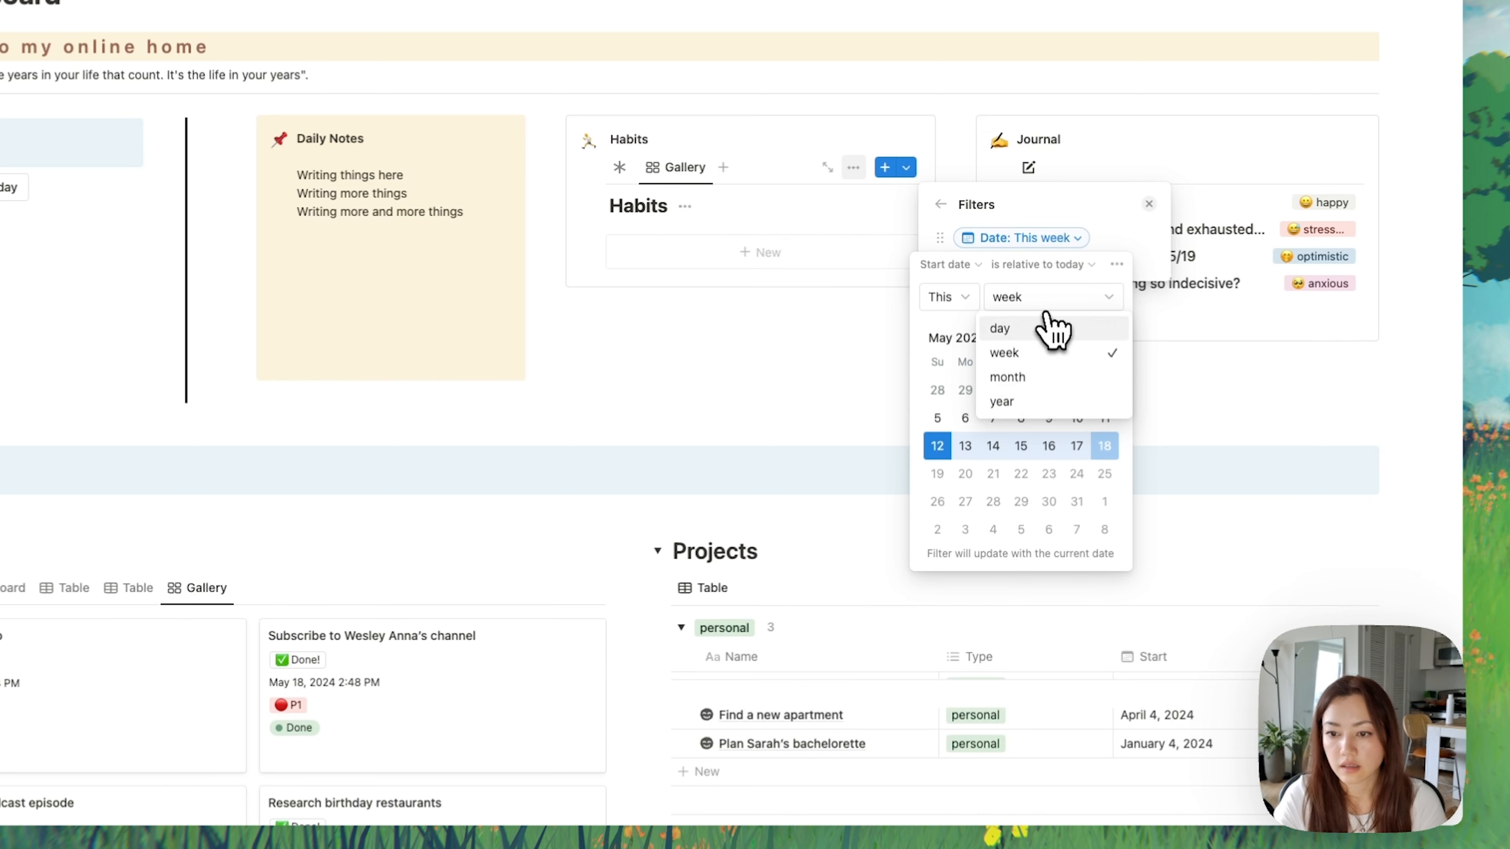
pyautogui.click(1047, 326)
pyautogui.click(676, 167)
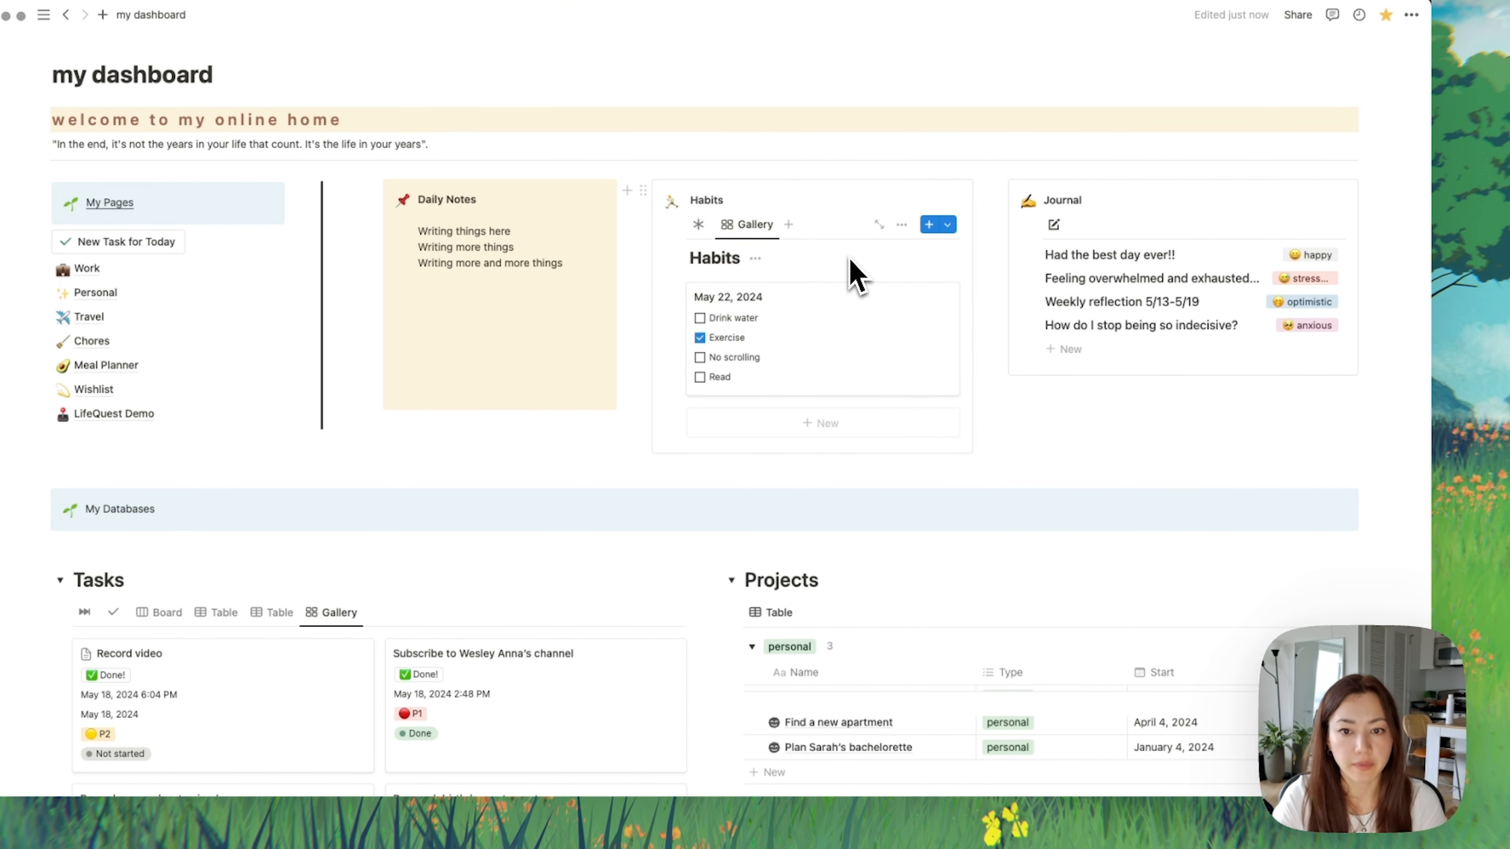
pyautogui.click(755, 258)
pyautogui.click(767, 291)
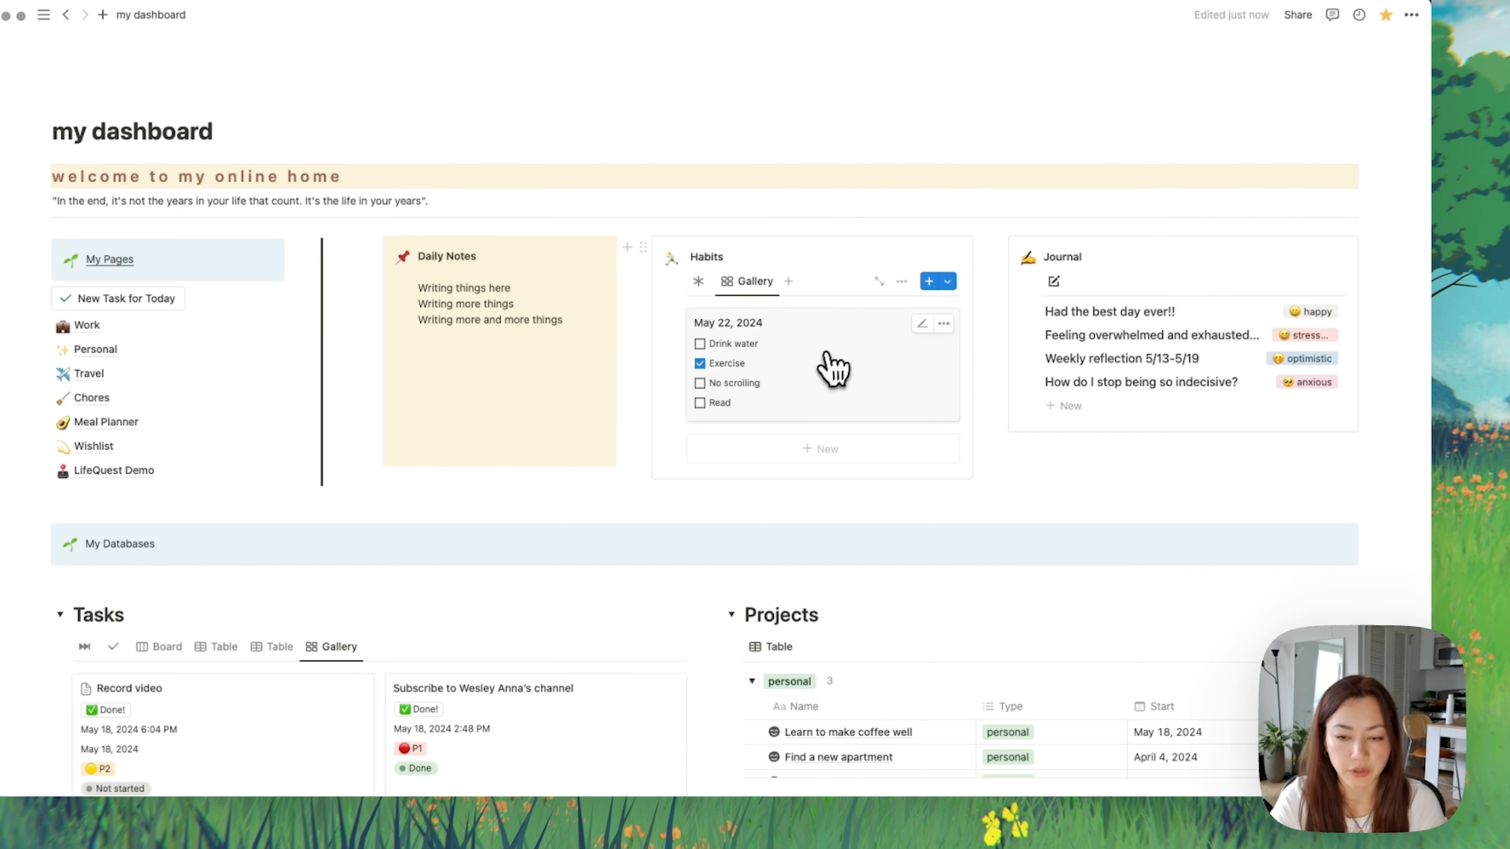
# Step: Uncheck Exercise and check No scrolling and Drink water on the May 22, 2024 habit card, and view its page
pyautogui.click(701, 363)
pyautogui.click(699, 383)
pyautogui.click(699, 343)
pyautogui.click(905, 400)
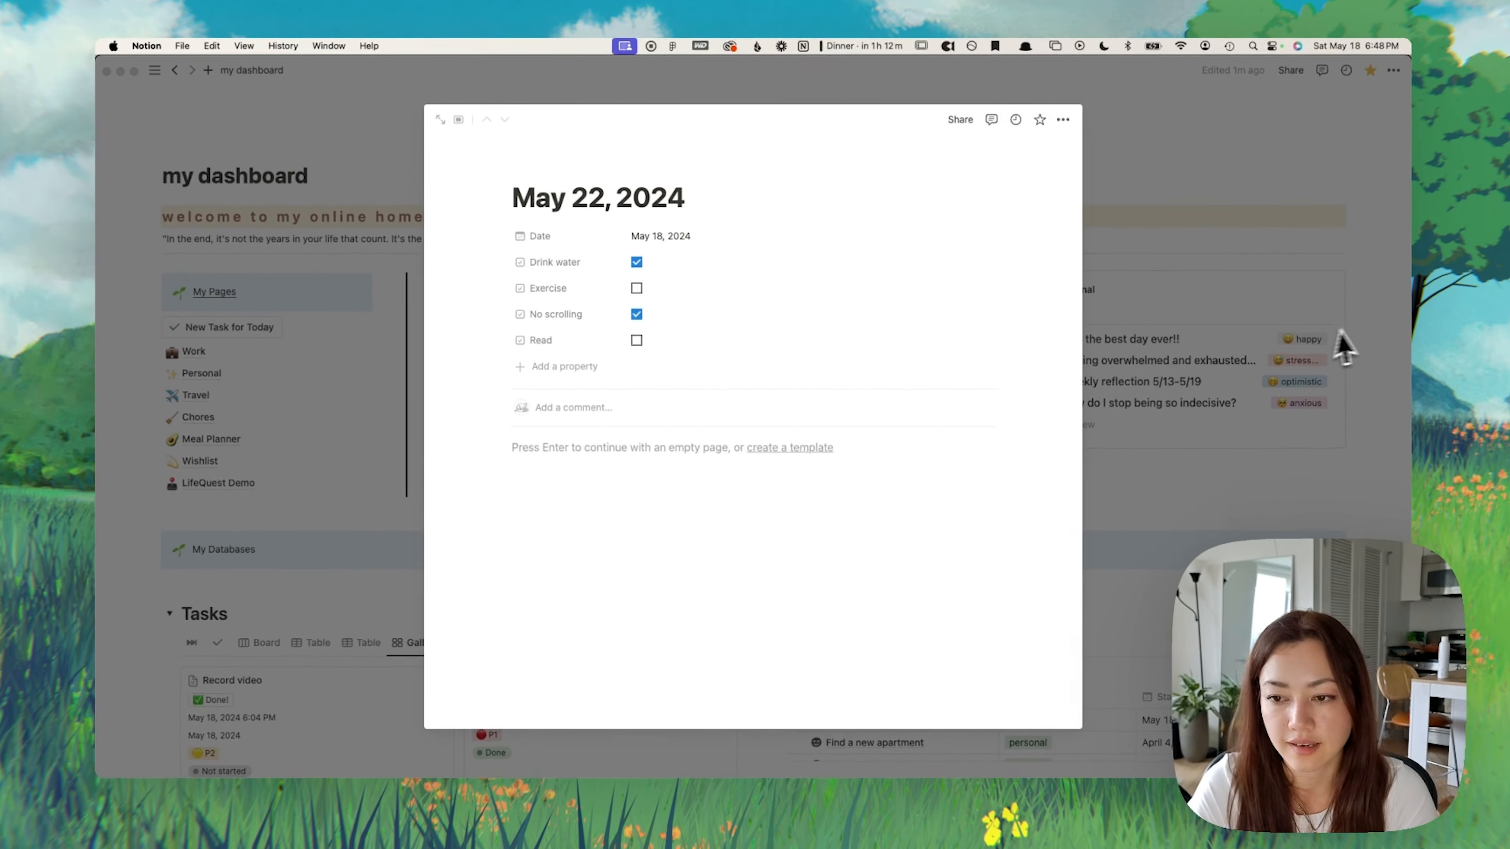
pyautogui.click(1345, 348)
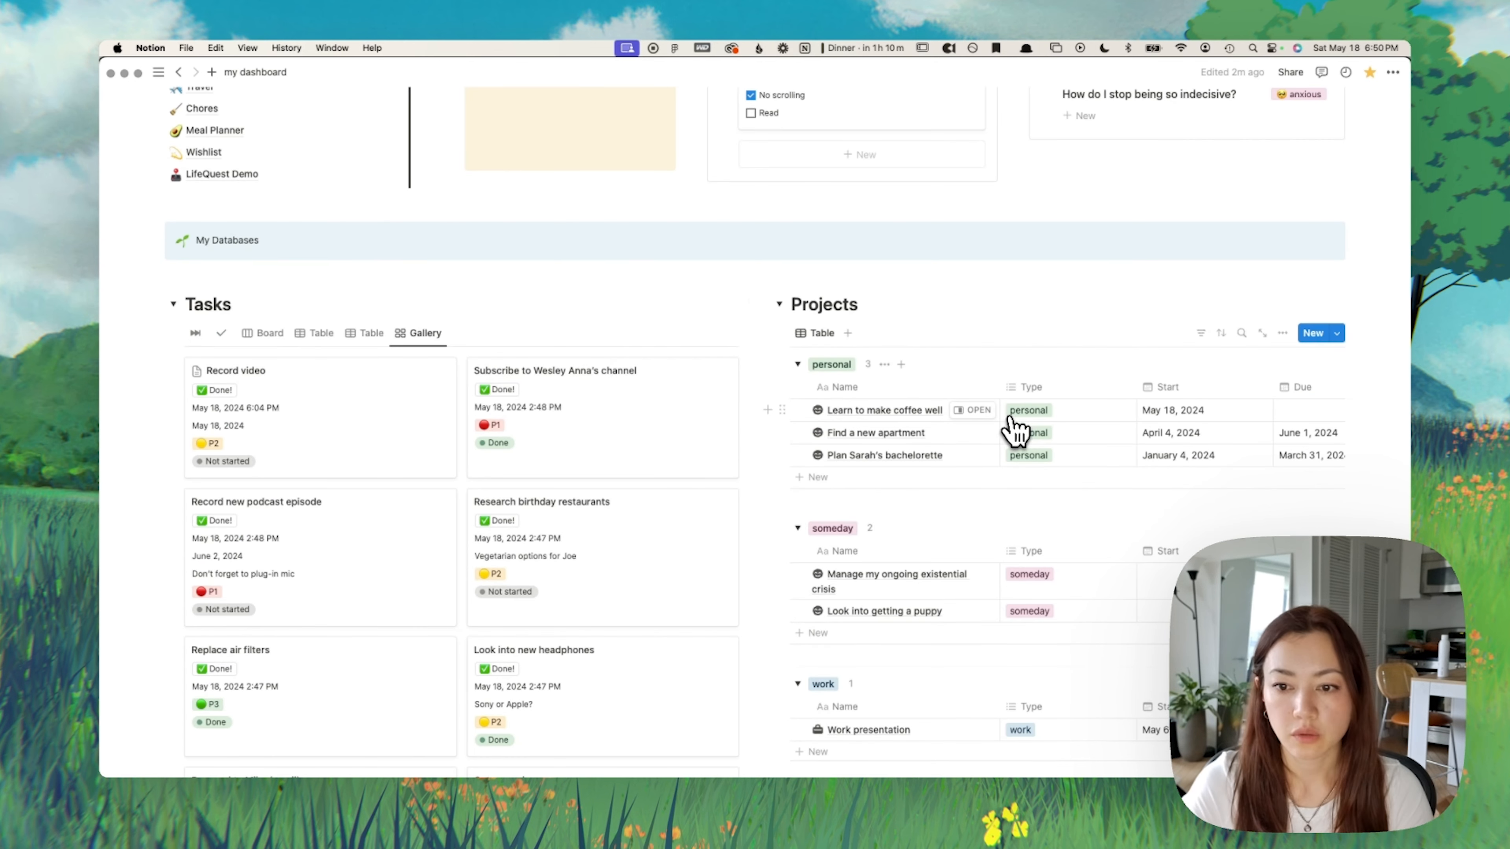
# Step: Open the Learn to make coffee well project as a full page and hide top-level discussions on all Projects pages
pyautogui.click(982, 413)
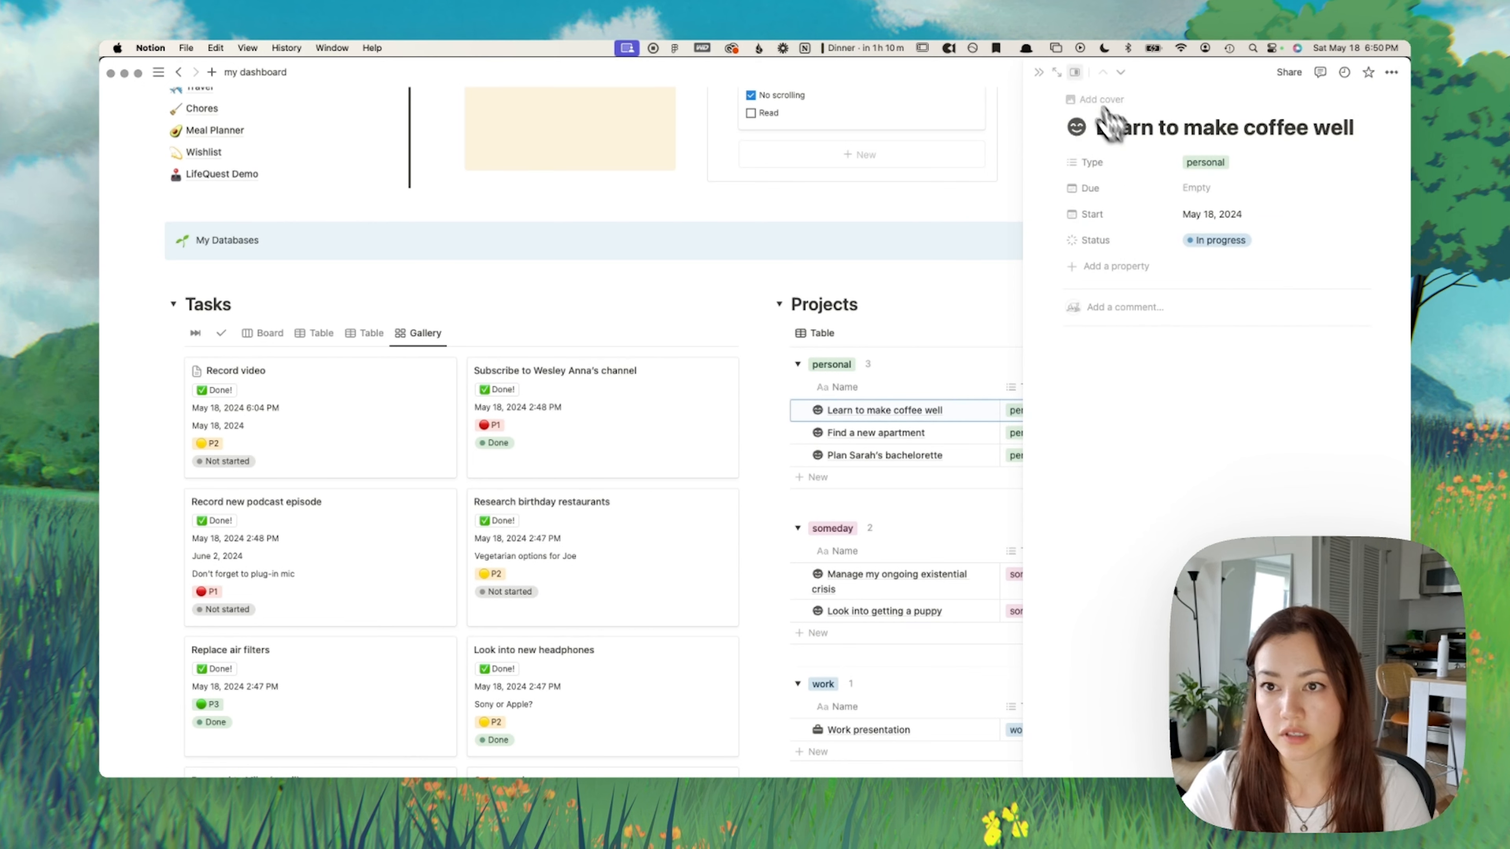
pyautogui.click(1057, 74)
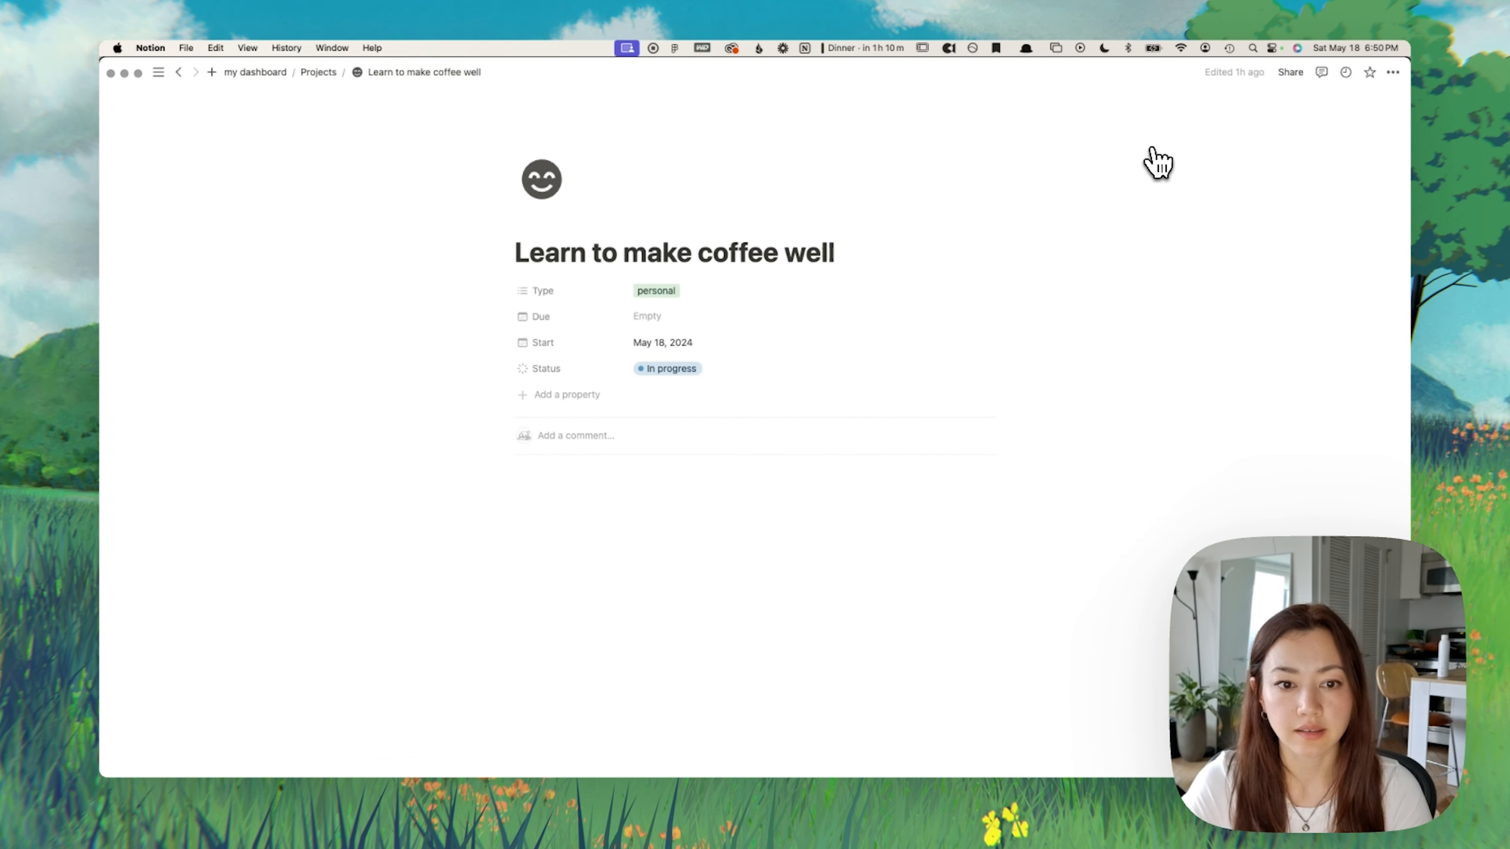
pyautogui.click(261, 73)
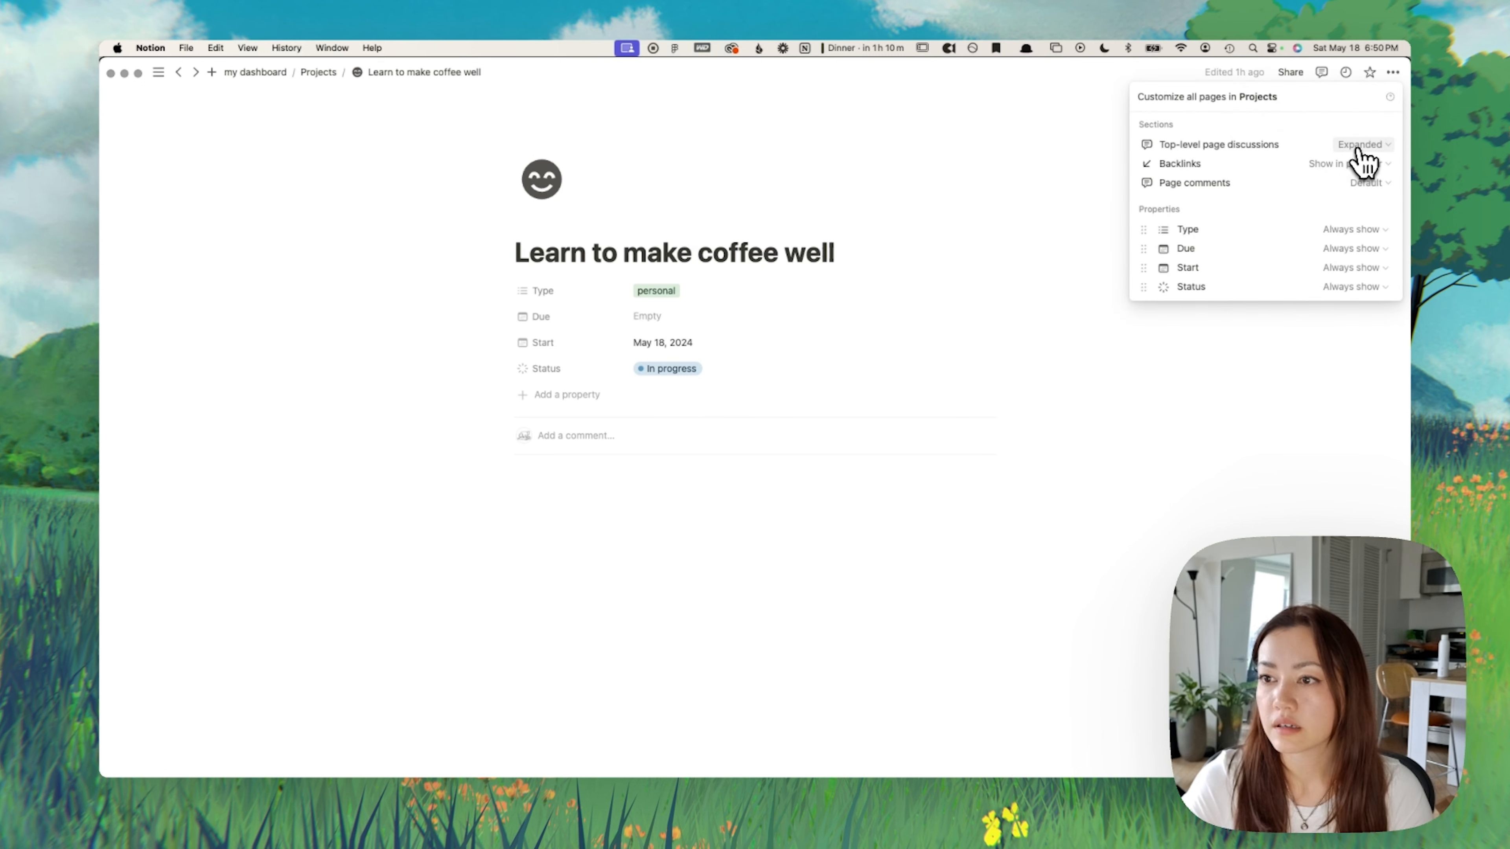
pyautogui.click(1352, 185)
pyautogui.click(1351, 189)
pyautogui.click(737, 479)
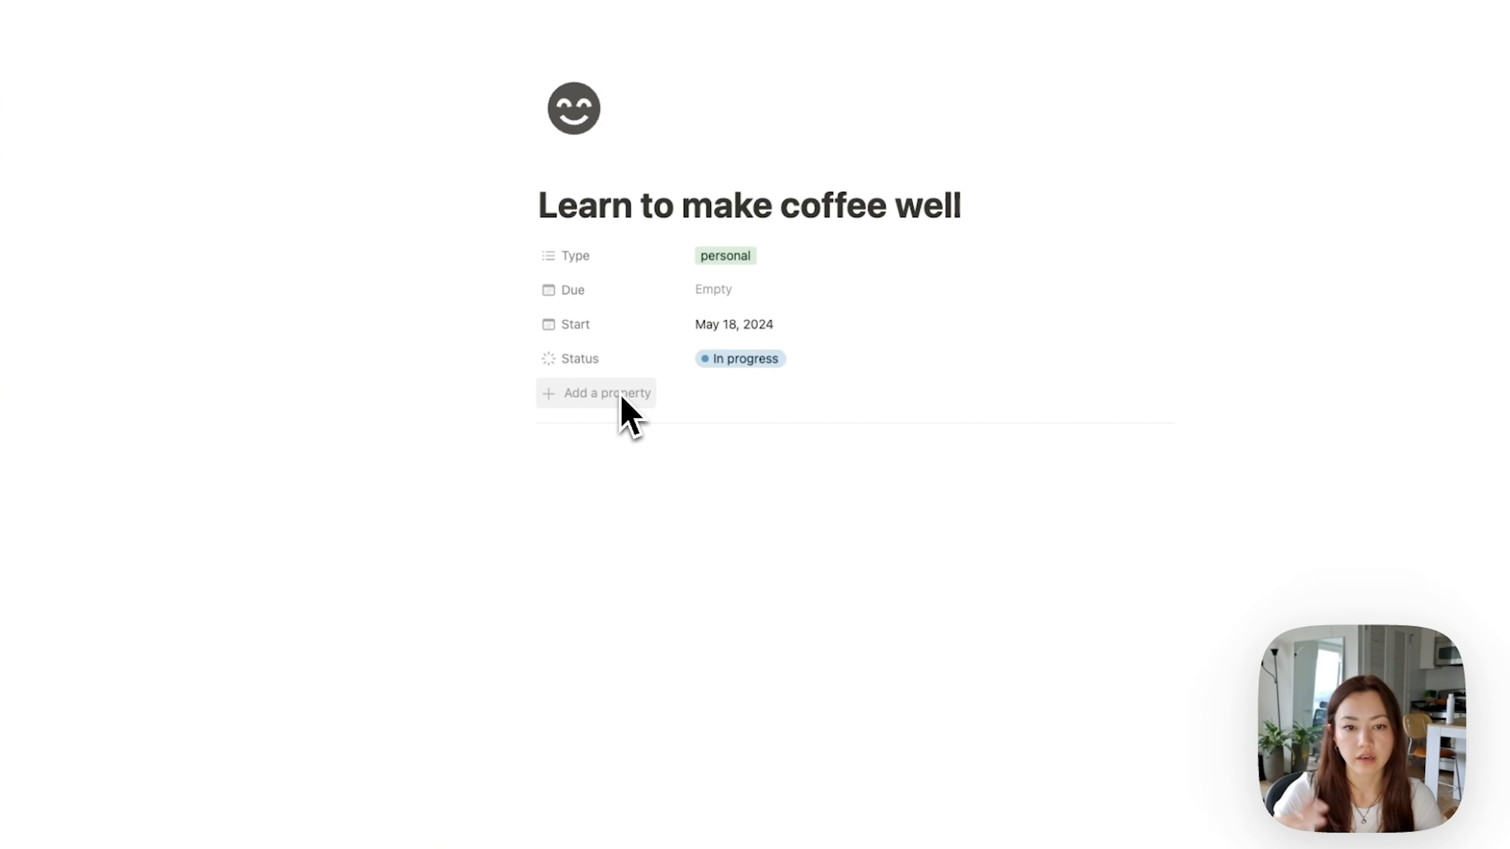
# Step: View the visibility options of the Status property on the Learn to make coffee well page
pyautogui.click(881, 539)
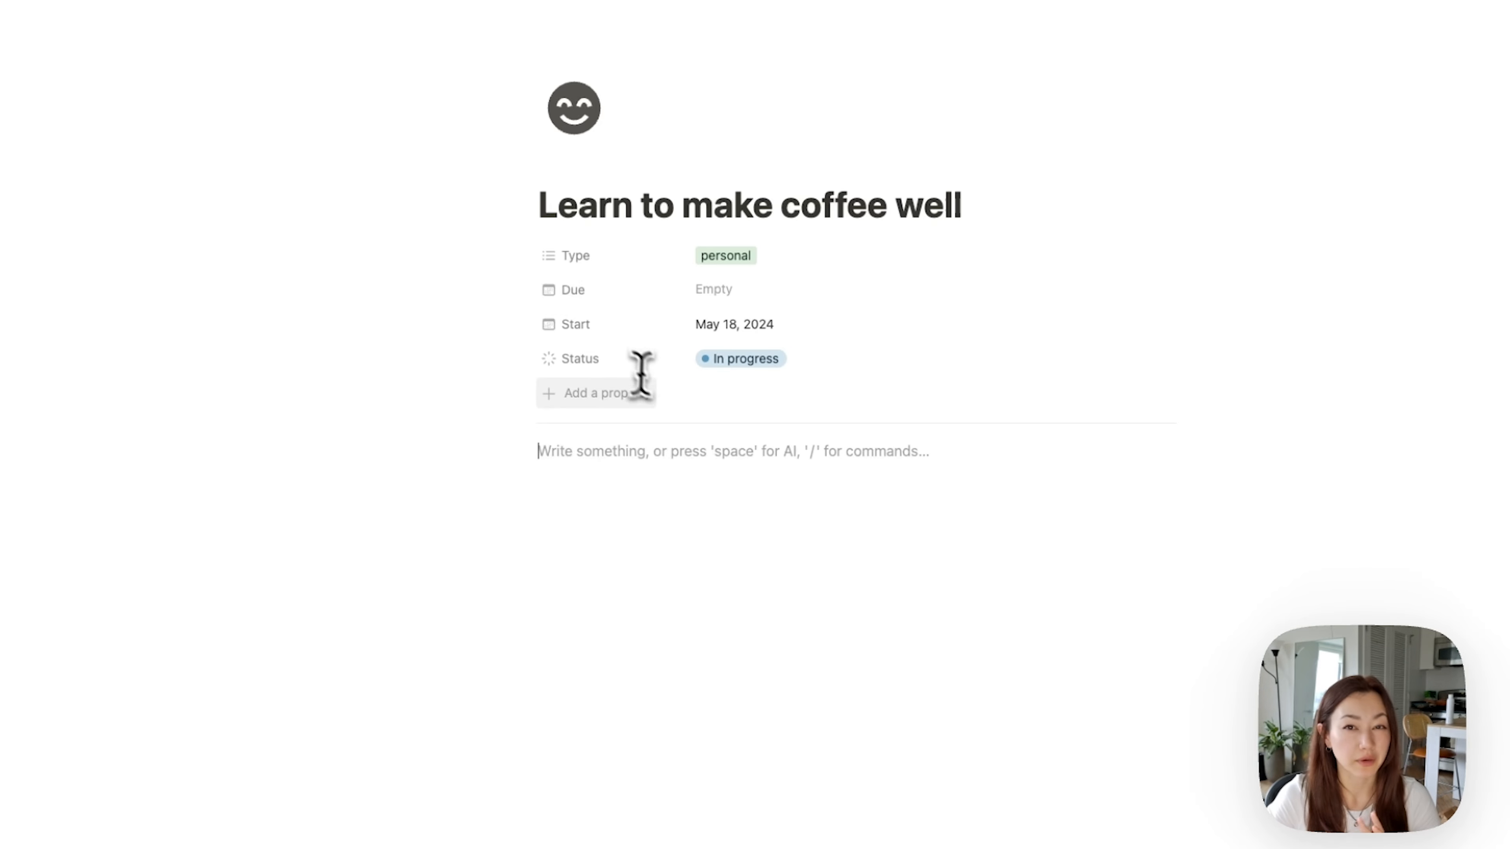
pyautogui.click(525, 360)
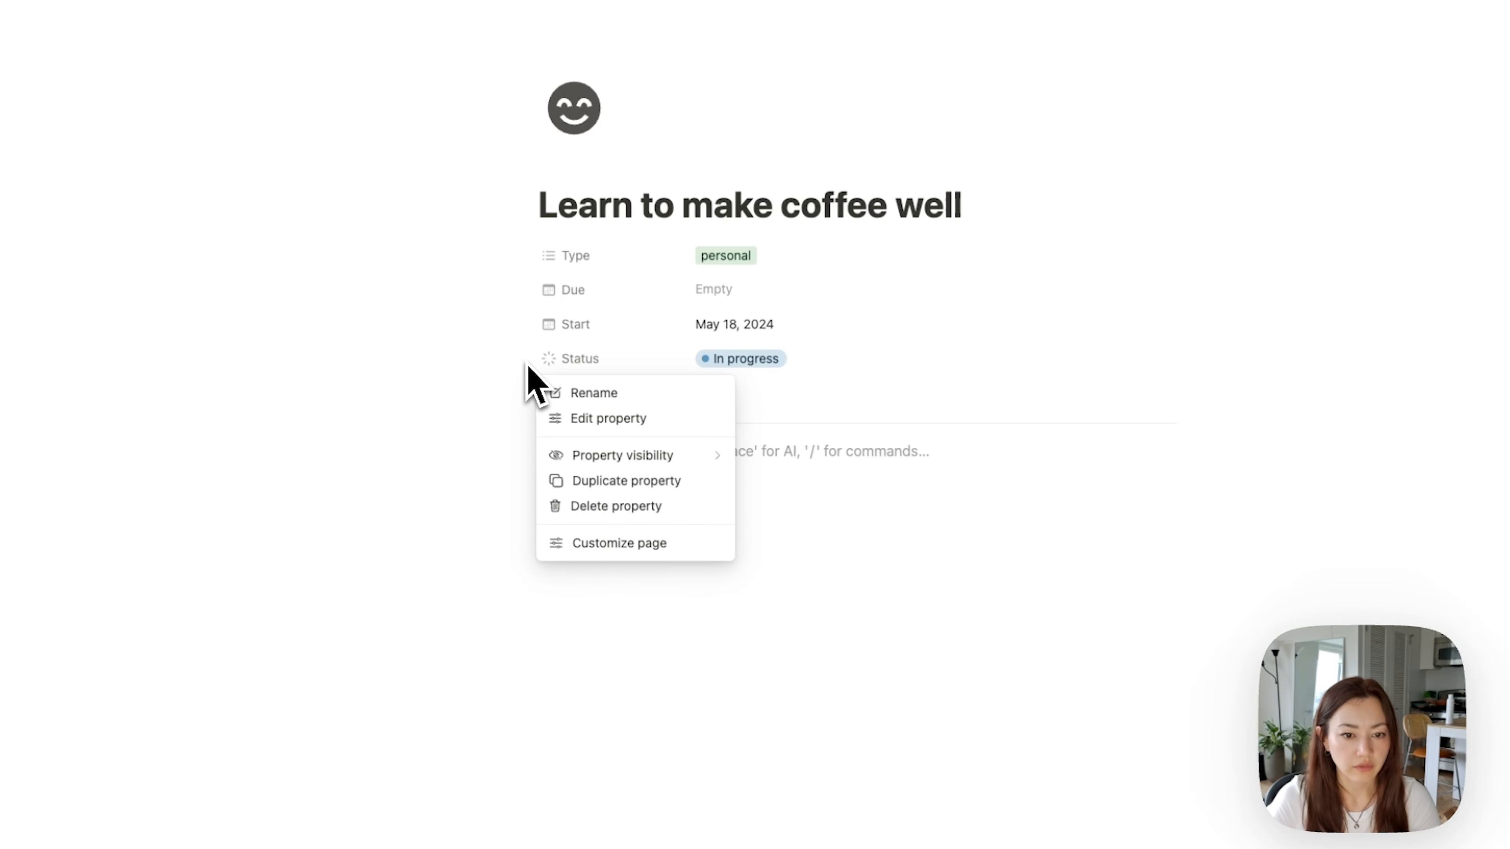
pyautogui.moveTo(664, 457)
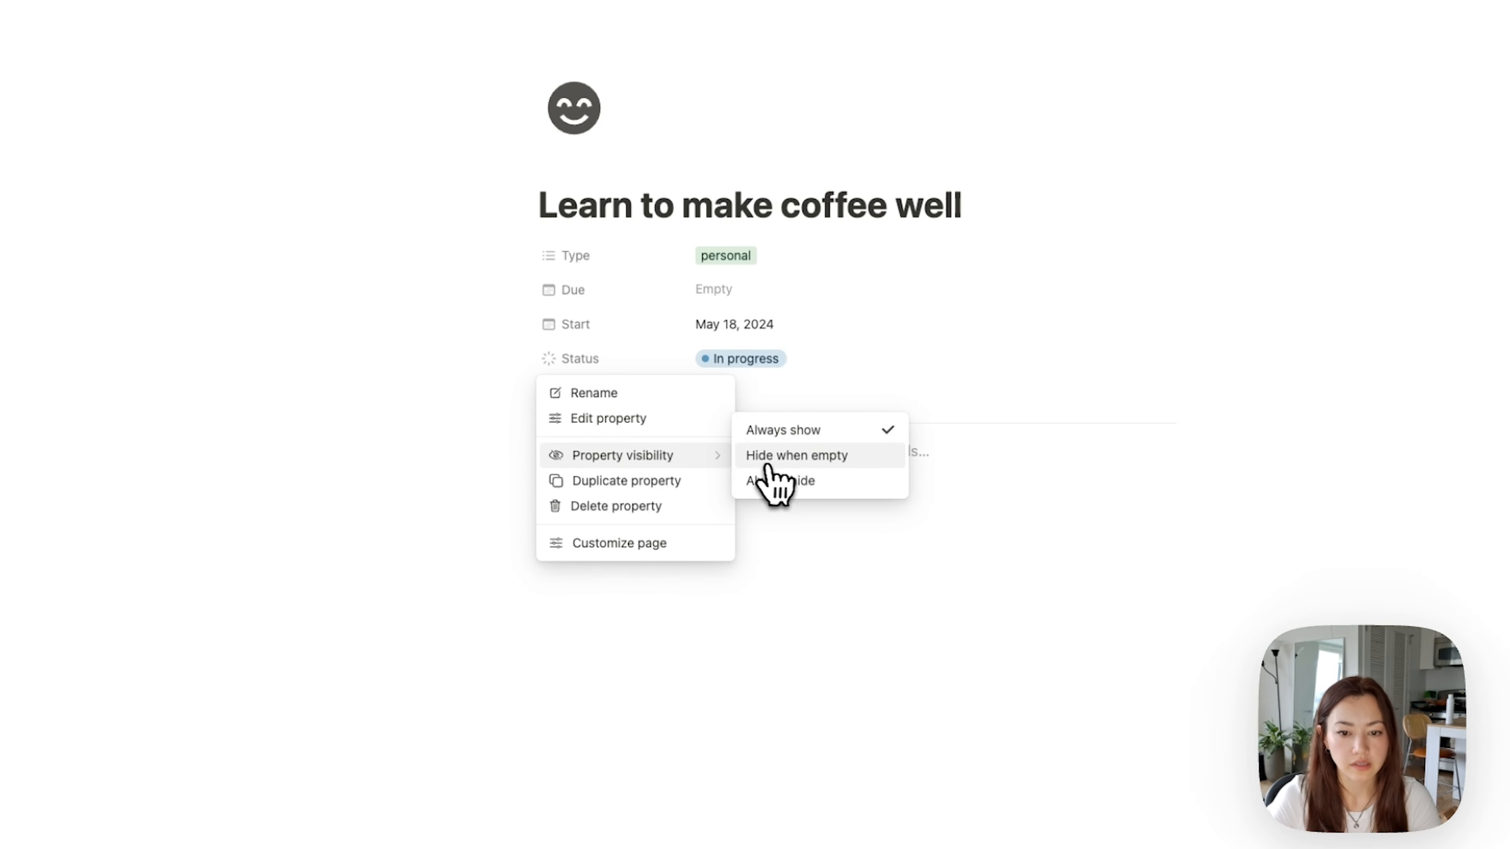
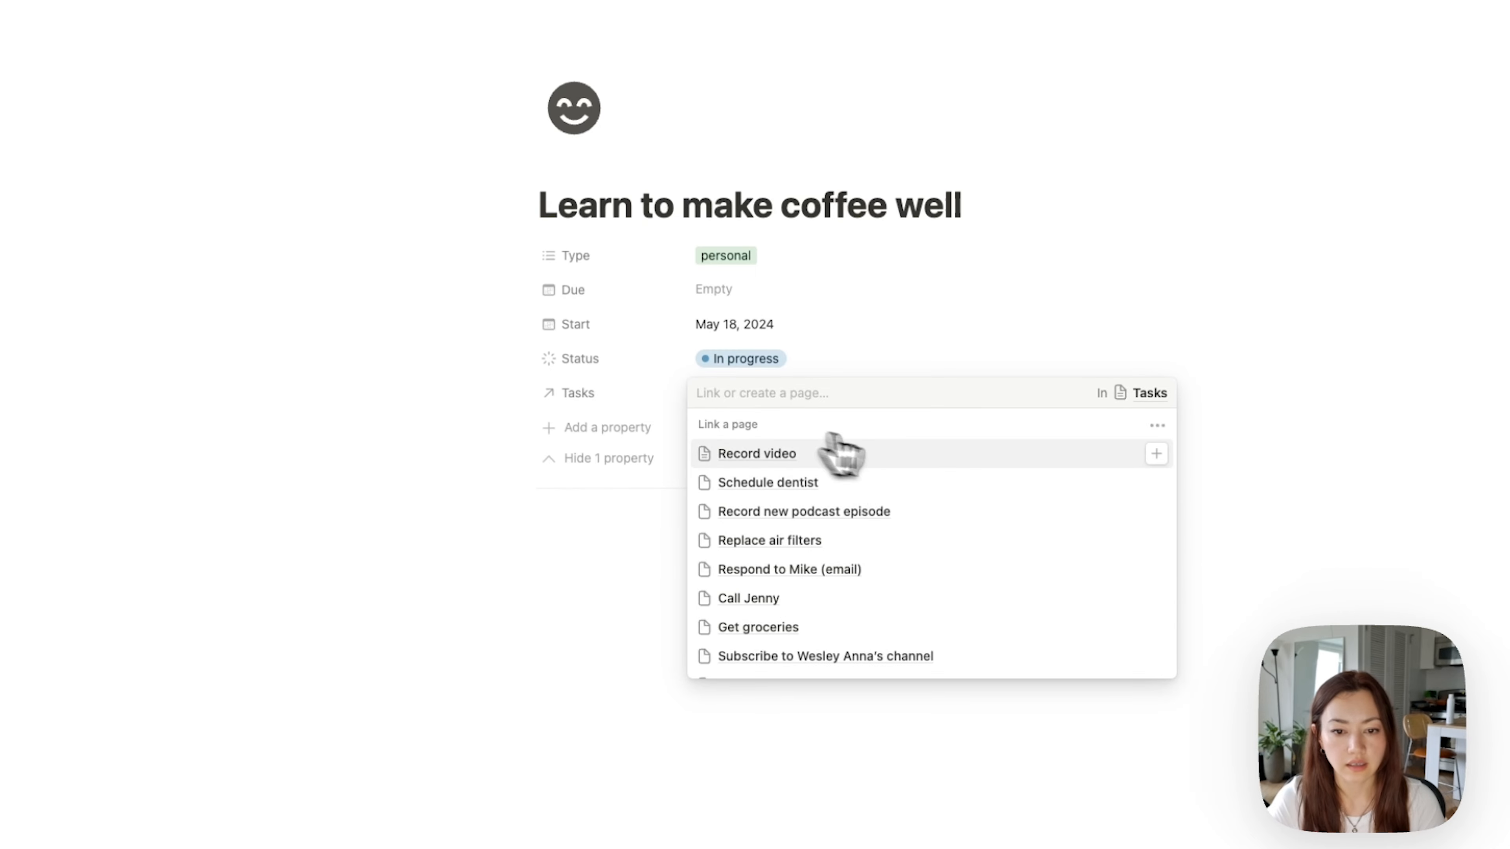
# Step: Link the Record video, Record new podcast episode and email reply tasks to the project's Tasks relation
pyautogui.click(847, 455)
pyautogui.click(850, 539)
pyautogui.click(847, 601)
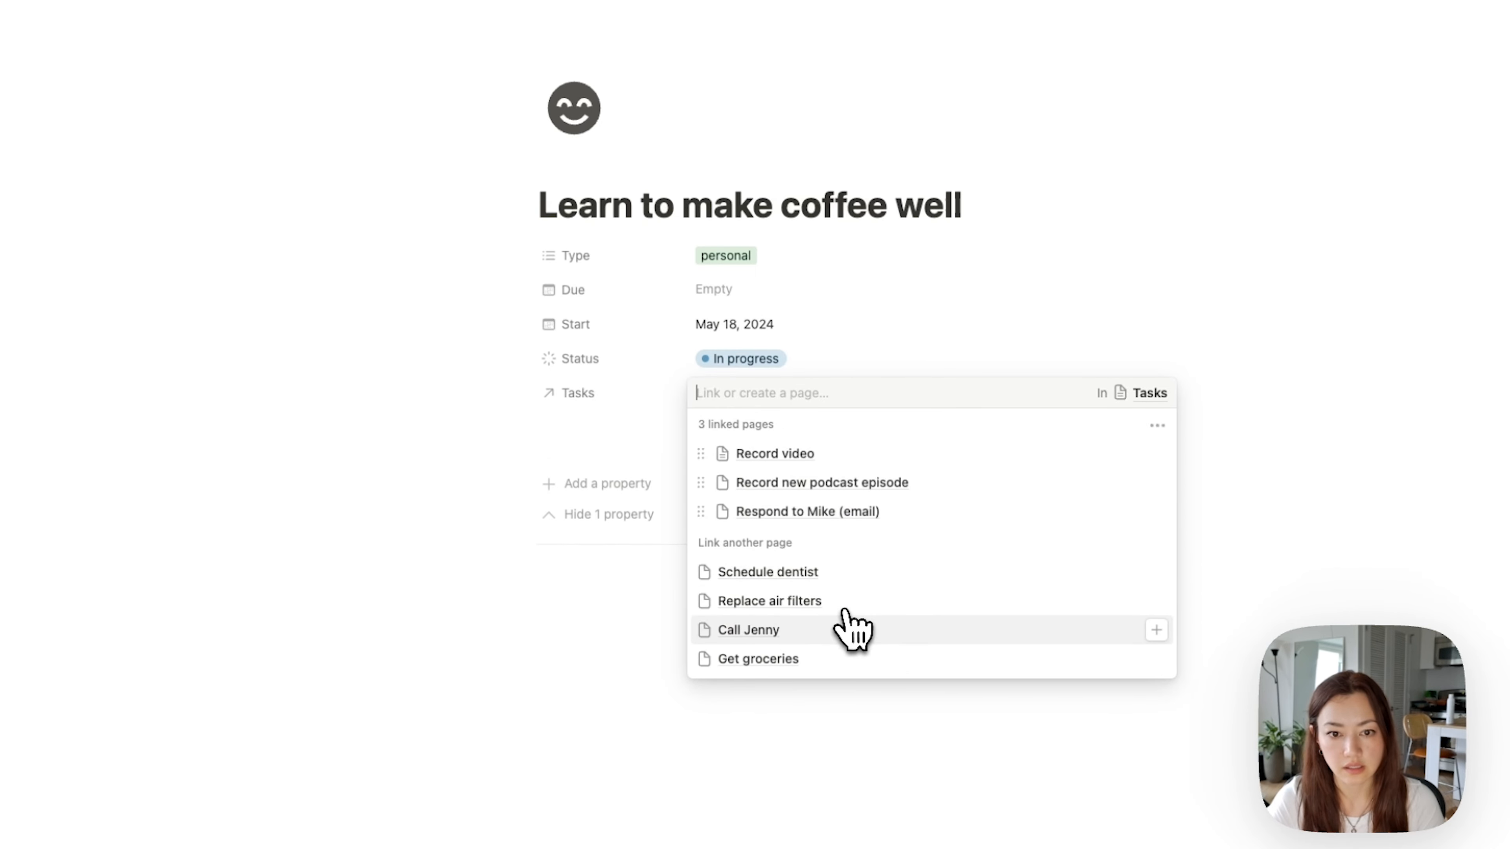
pyautogui.click(799, 305)
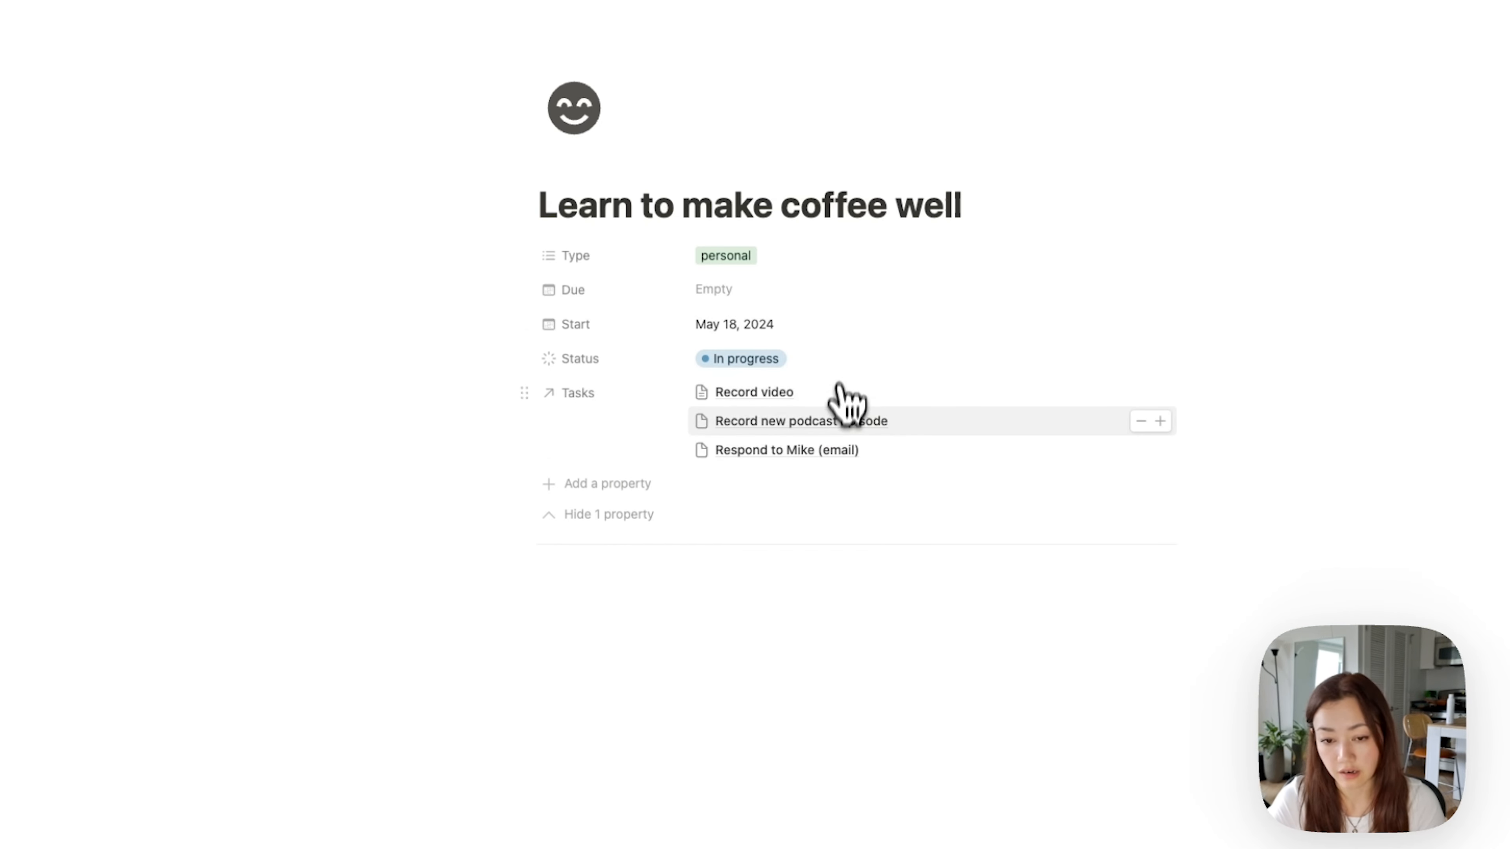
# Step: Show the Tasks relation as a page section on the project page
pyautogui.click(664, 394)
pyautogui.moveTo(674, 427)
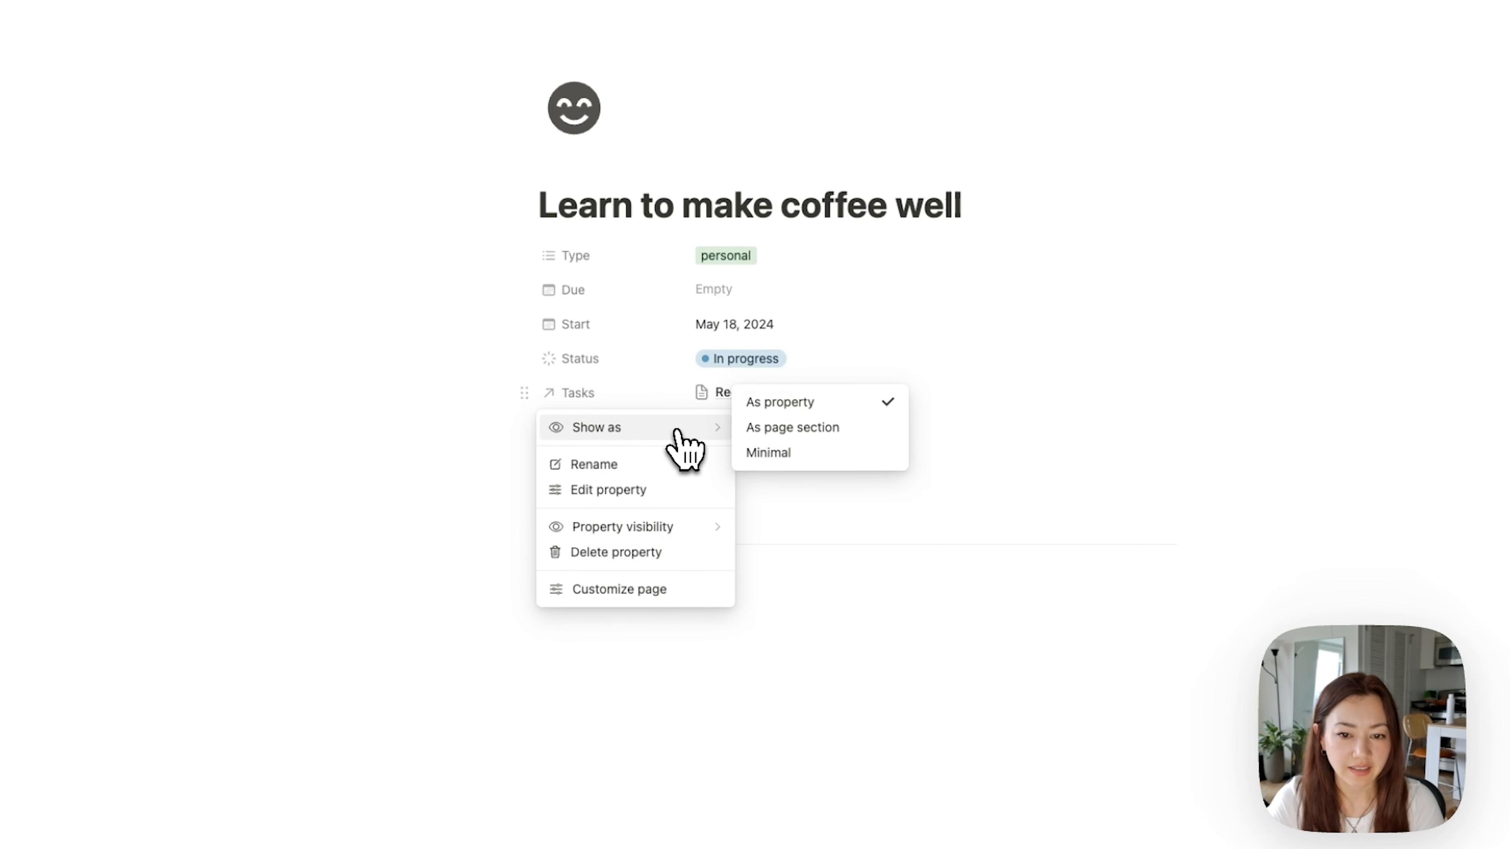
pyautogui.click(792, 428)
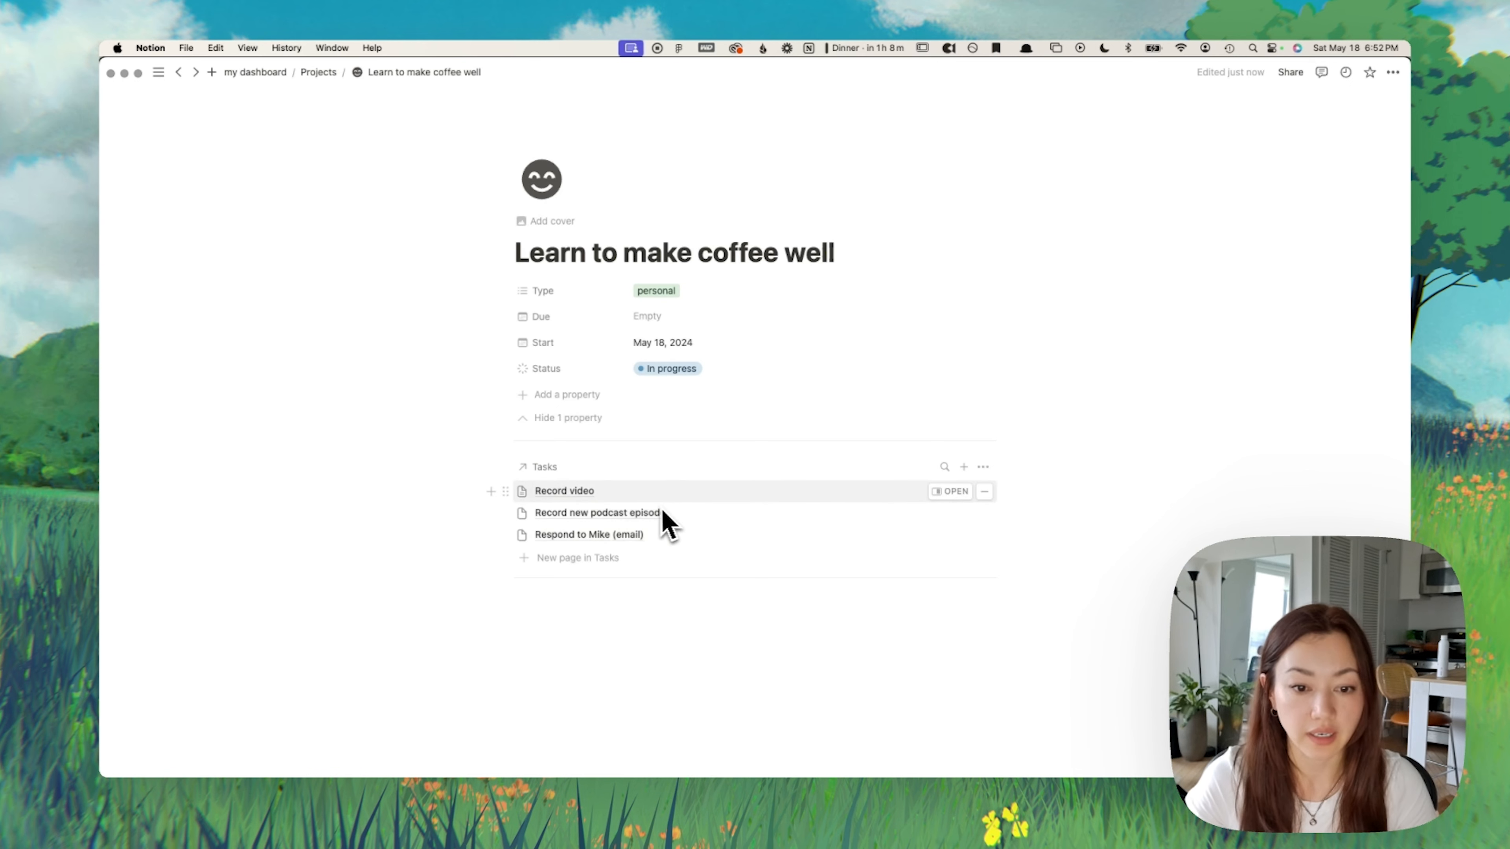
# Step: Switch the Tasks relation to the Minimal display and check its linked pages
pyautogui.click(545, 467)
pyautogui.moveTo(572, 494)
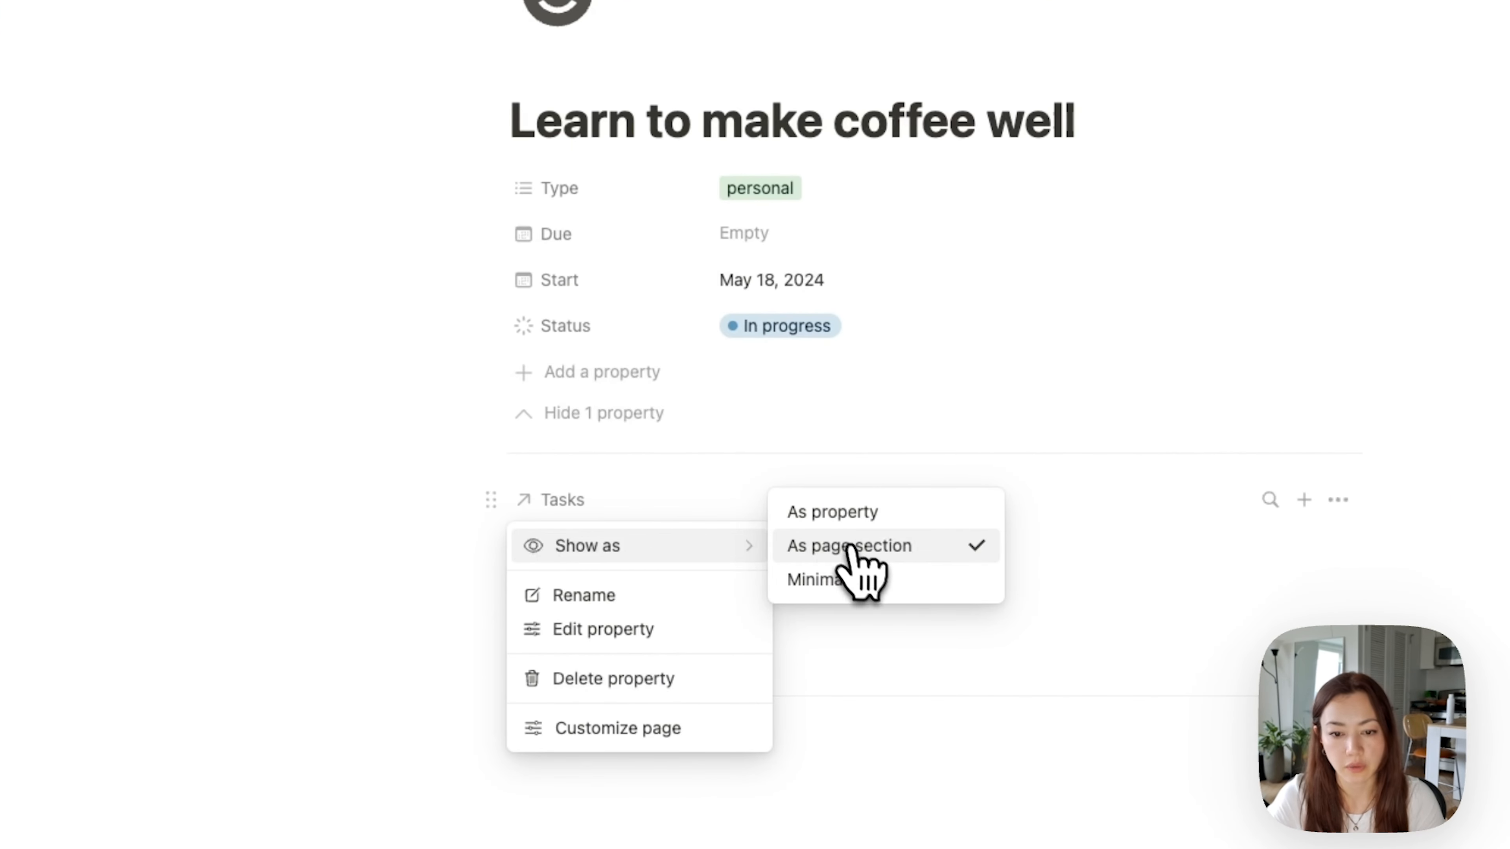
pyautogui.click(869, 583)
pyautogui.click(562, 494)
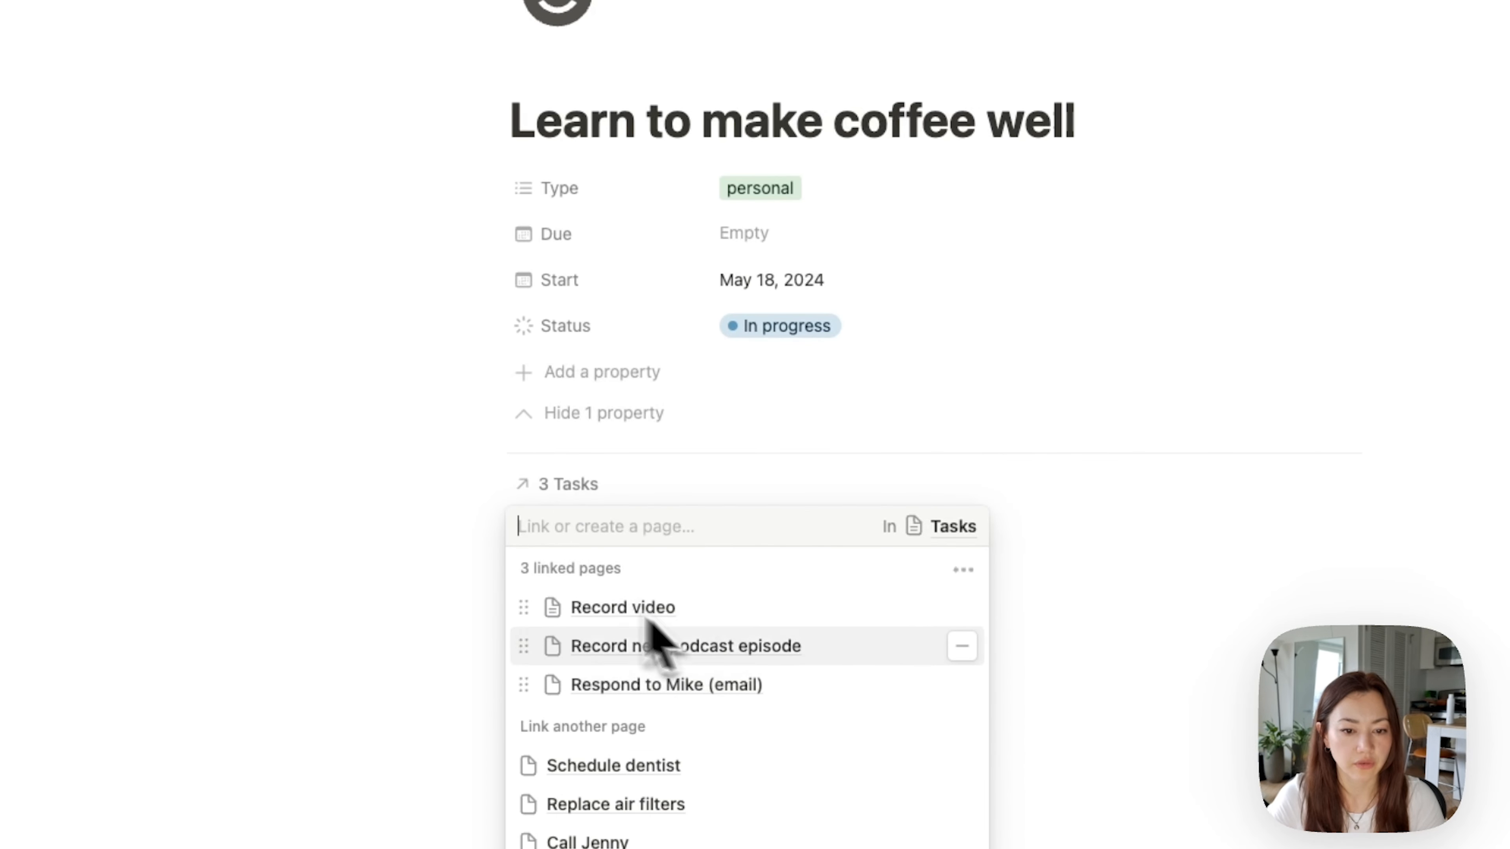
pyautogui.click(793, 446)
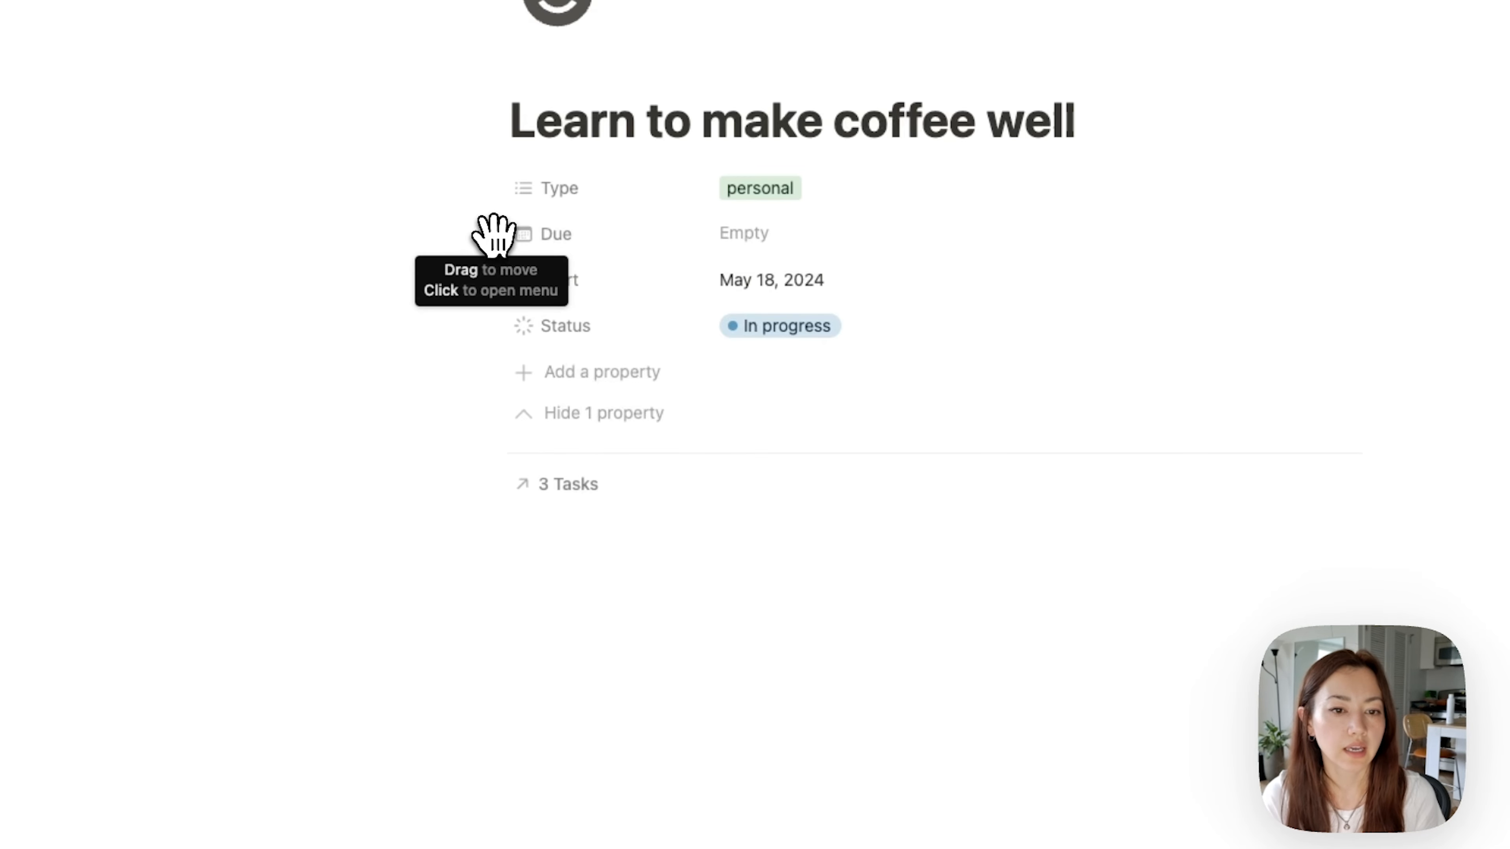
# Step: Reorder the project page's properties to Status, Type, Start, Due
pyautogui.moveTo(493, 235); pyautogui.dragTo(495, 287)
pyautogui.moveTo(505, 187); pyautogui.dragTo(545, 330)
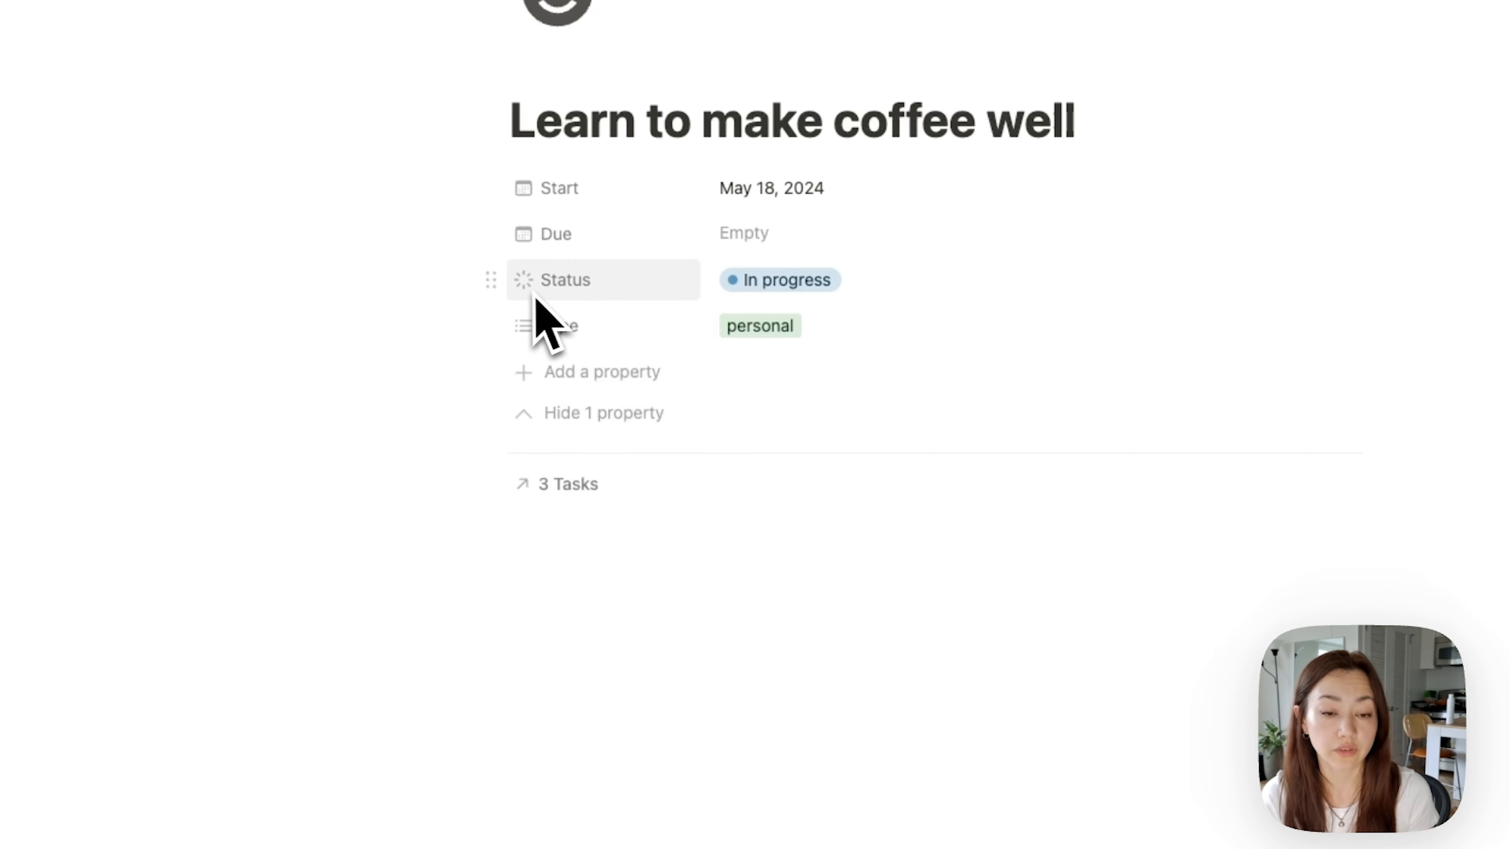
pyautogui.moveTo(498, 285); pyautogui.dragTo(532, 205)
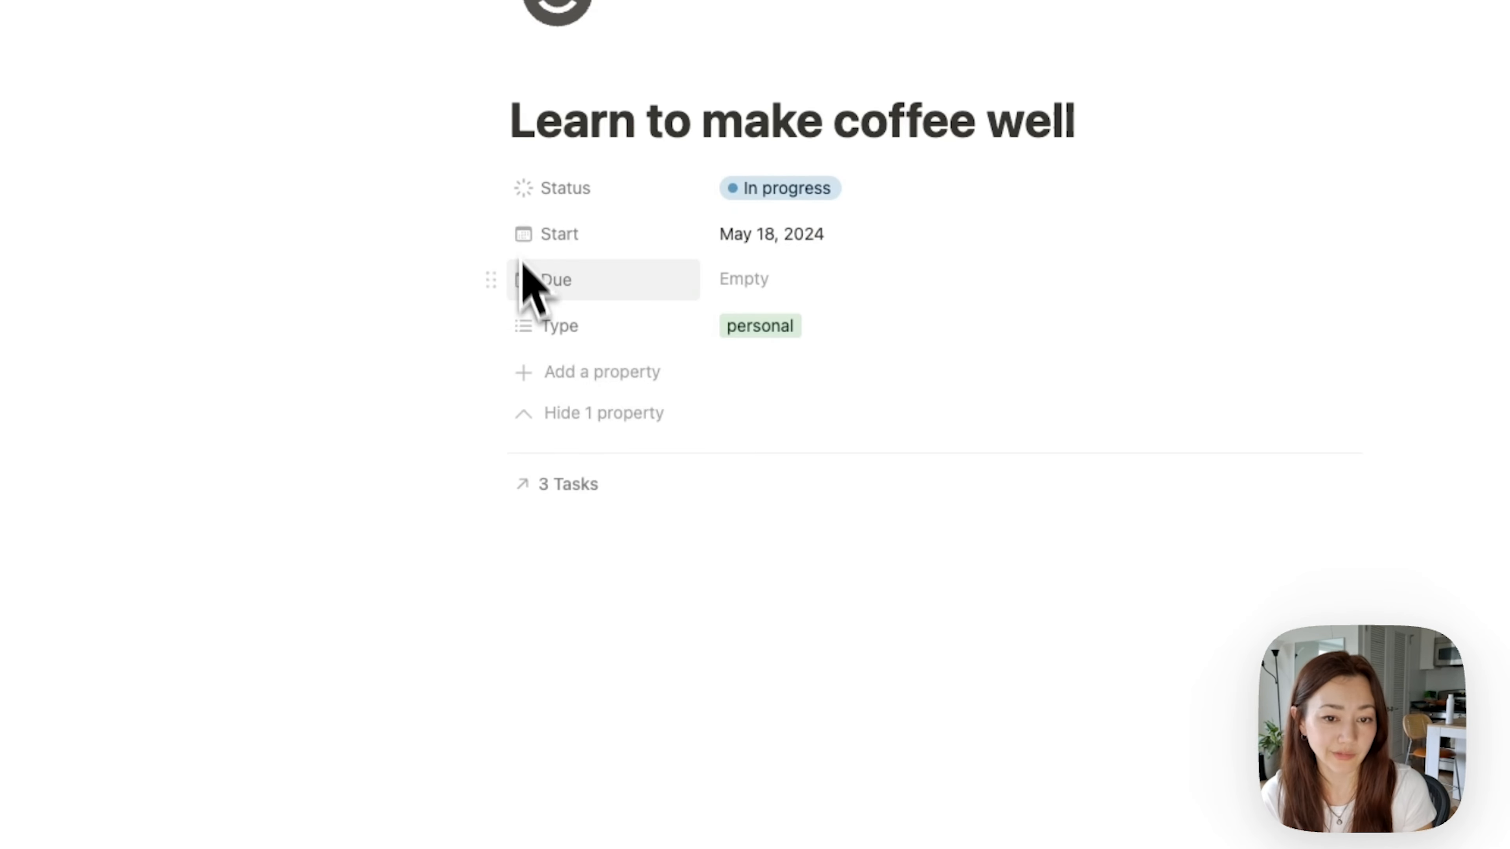
pyautogui.moveTo(556, 327); pyautogui.dragTo(549, 206)
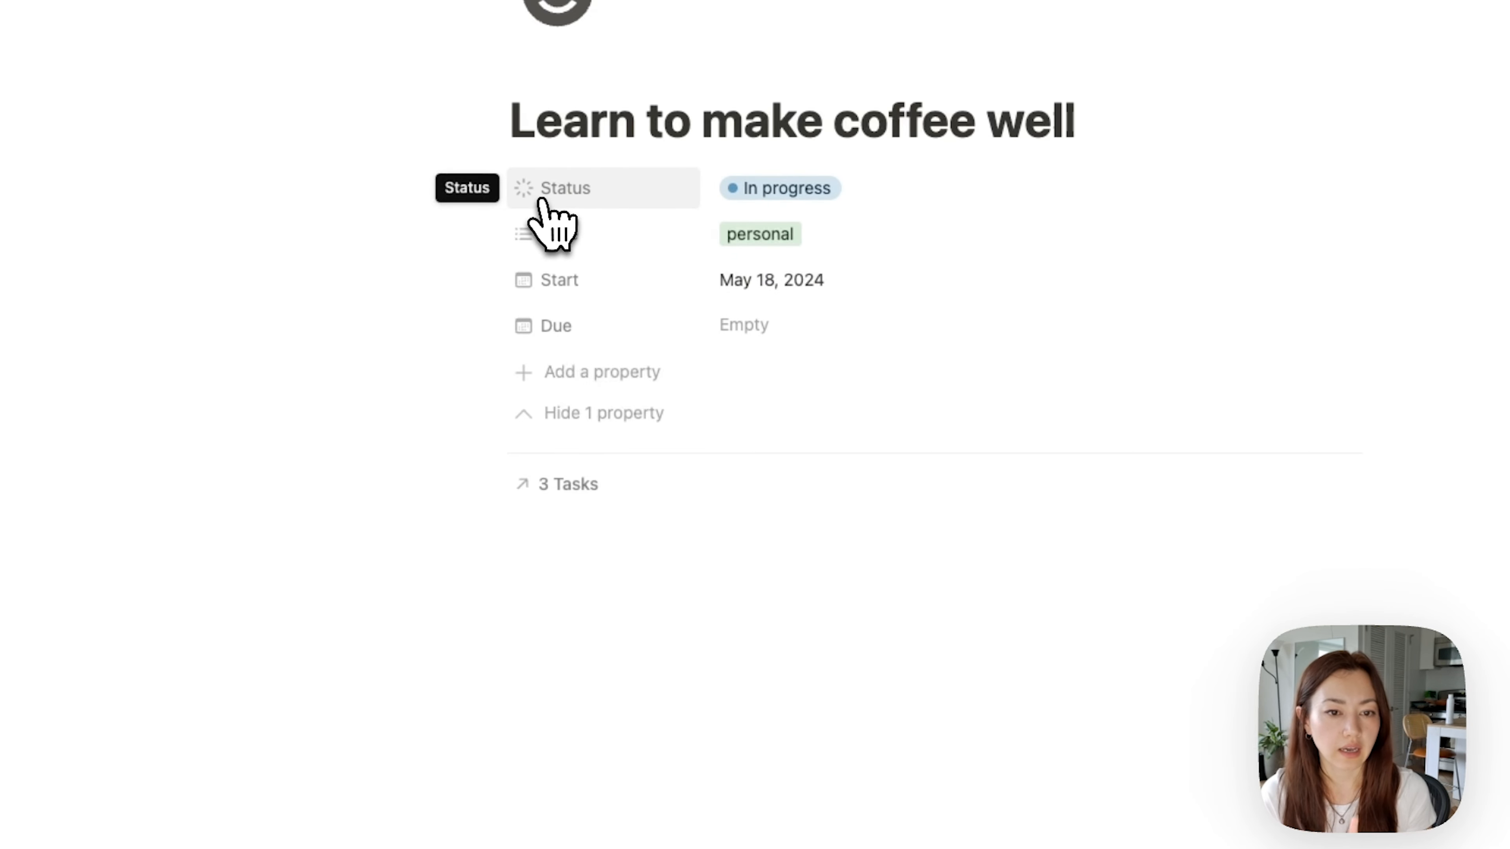
# Step: Change the Status property's icon to the filled checkbox
pyautogui.click(542, 201)
pyautogui.click(565, 265)
pyautogui.click(542, 247)
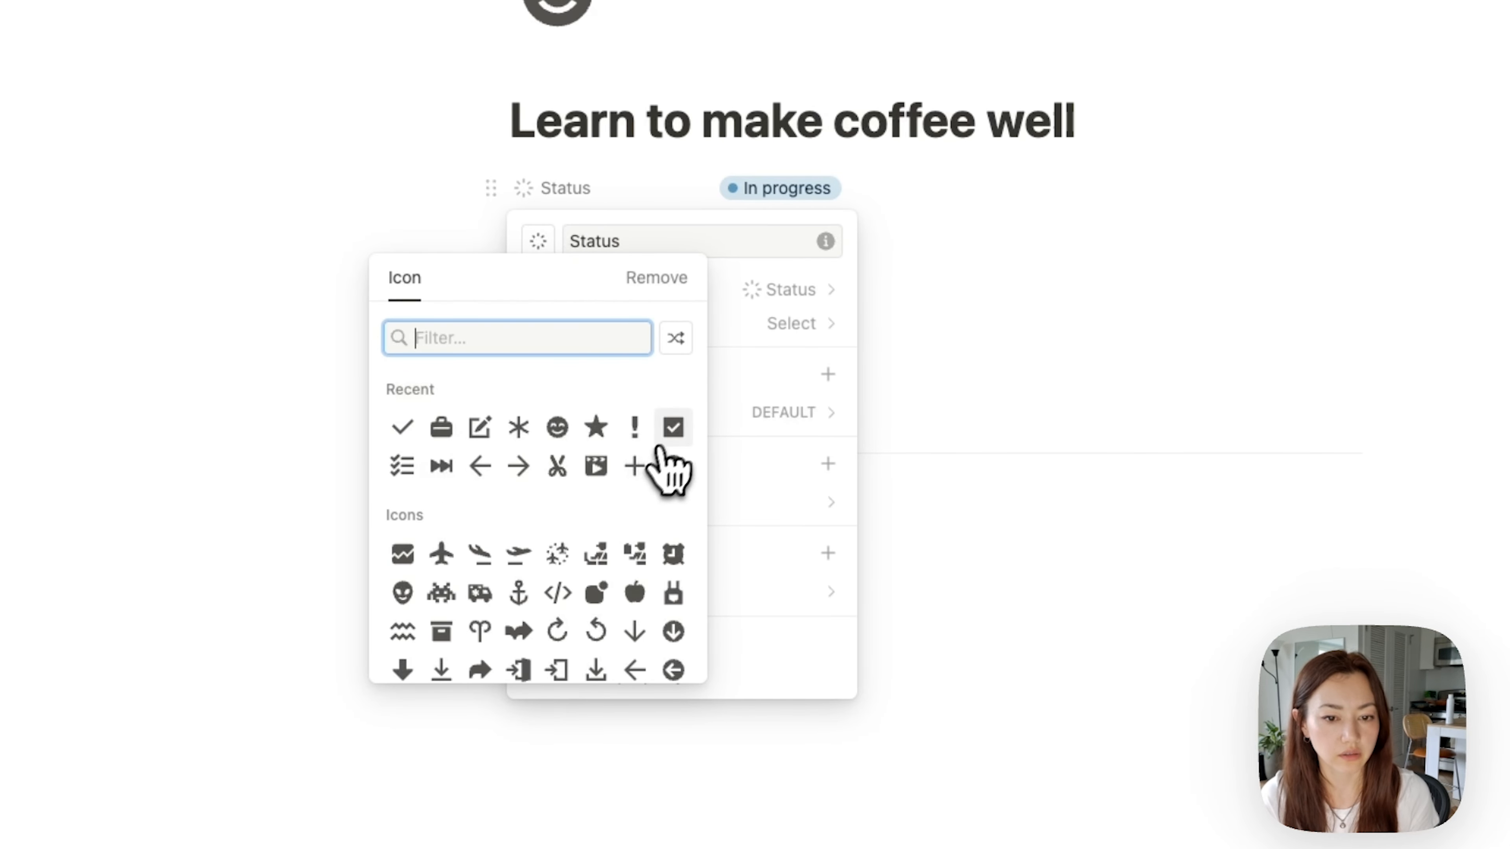
pyautogui.click(671, 432)
pyautogui.click(662, 174)
# Step: Rename the Status property to Project Status
pyautogui.click(563, 188)
pyautogui.click(569, 240)
pyautogui.click(576, 242)
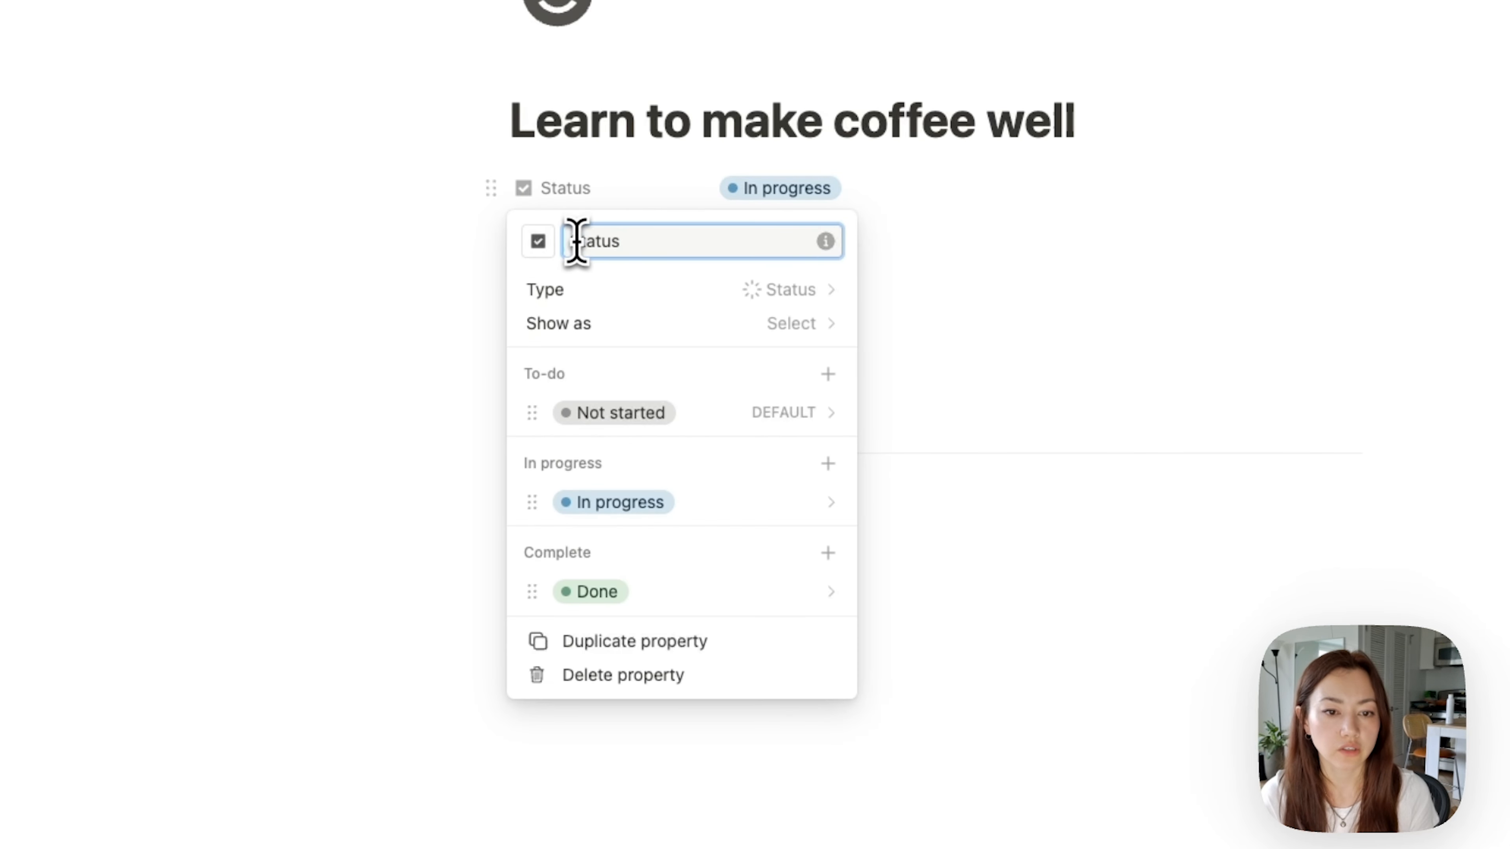
pyautogui.write('Project')
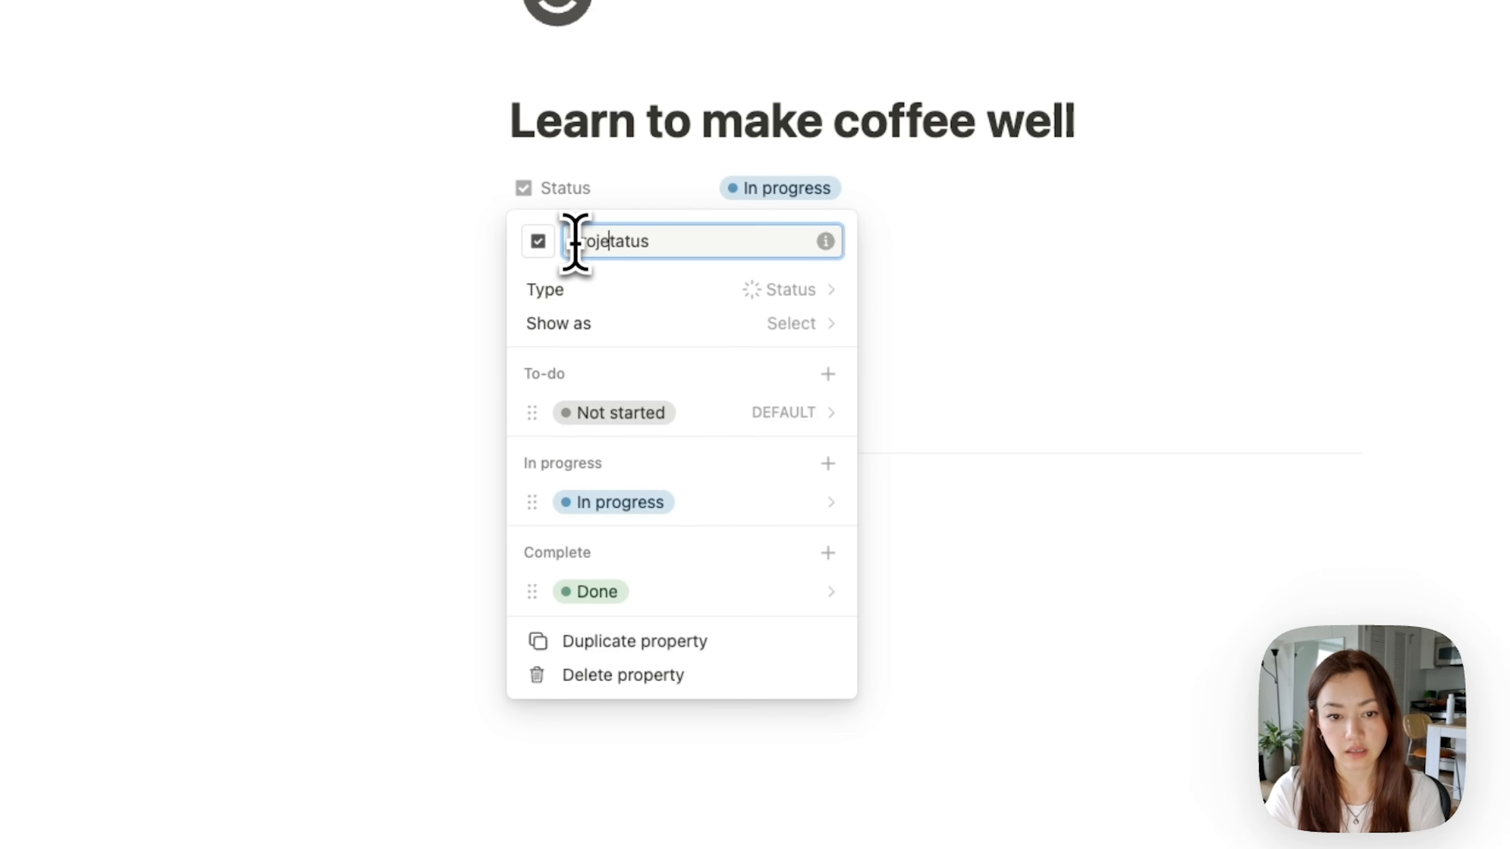
pyautogui.click(671, 54)
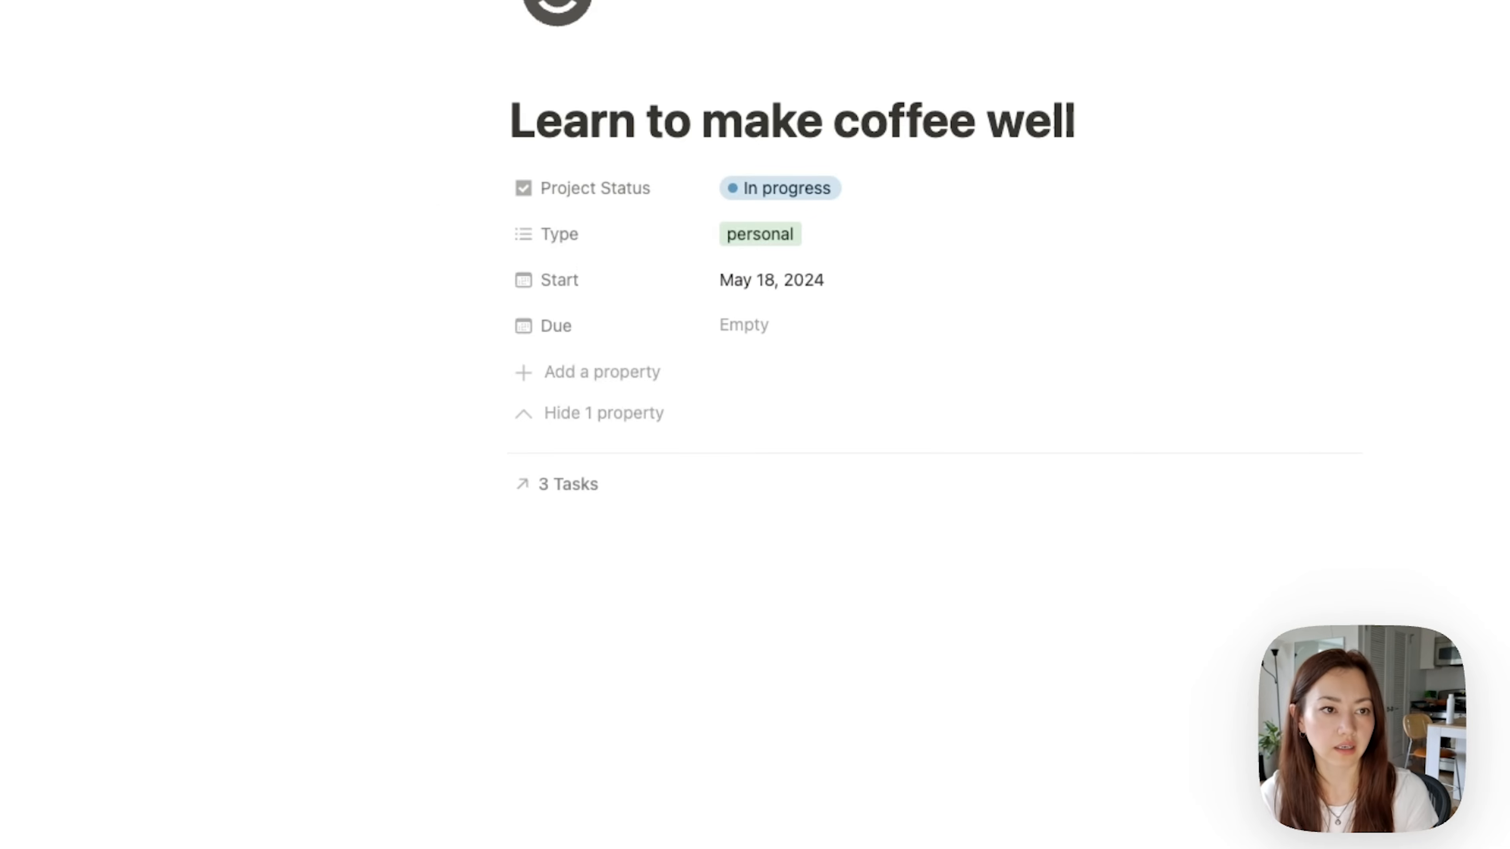
# Step: Return to my dashboard and give the page a custom icon by uploading the white-cloaked ghost image
pyautogui.click(288, 38)
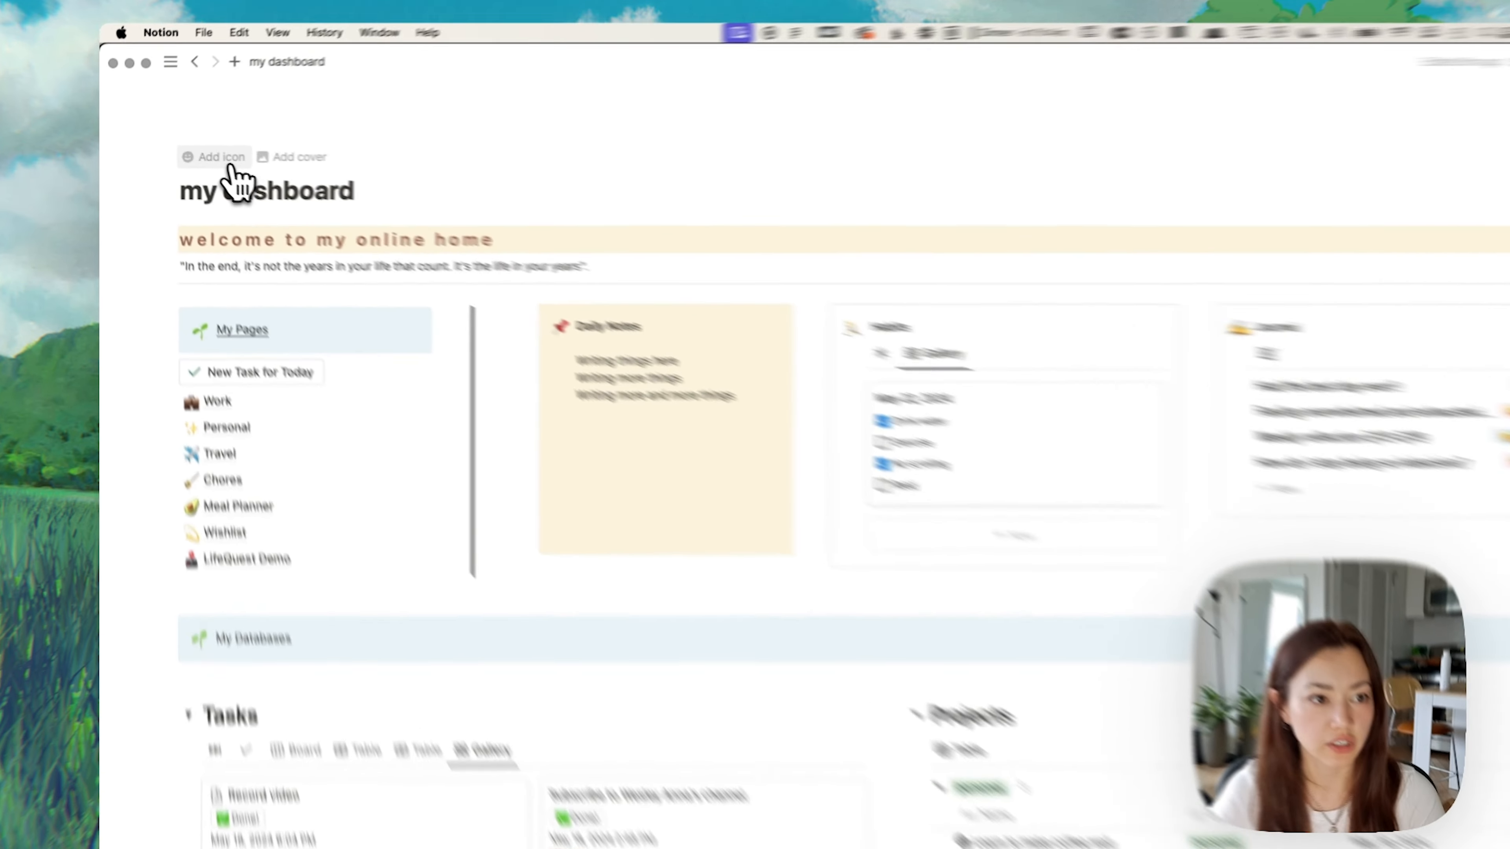
pyautogui.click(231, 169)
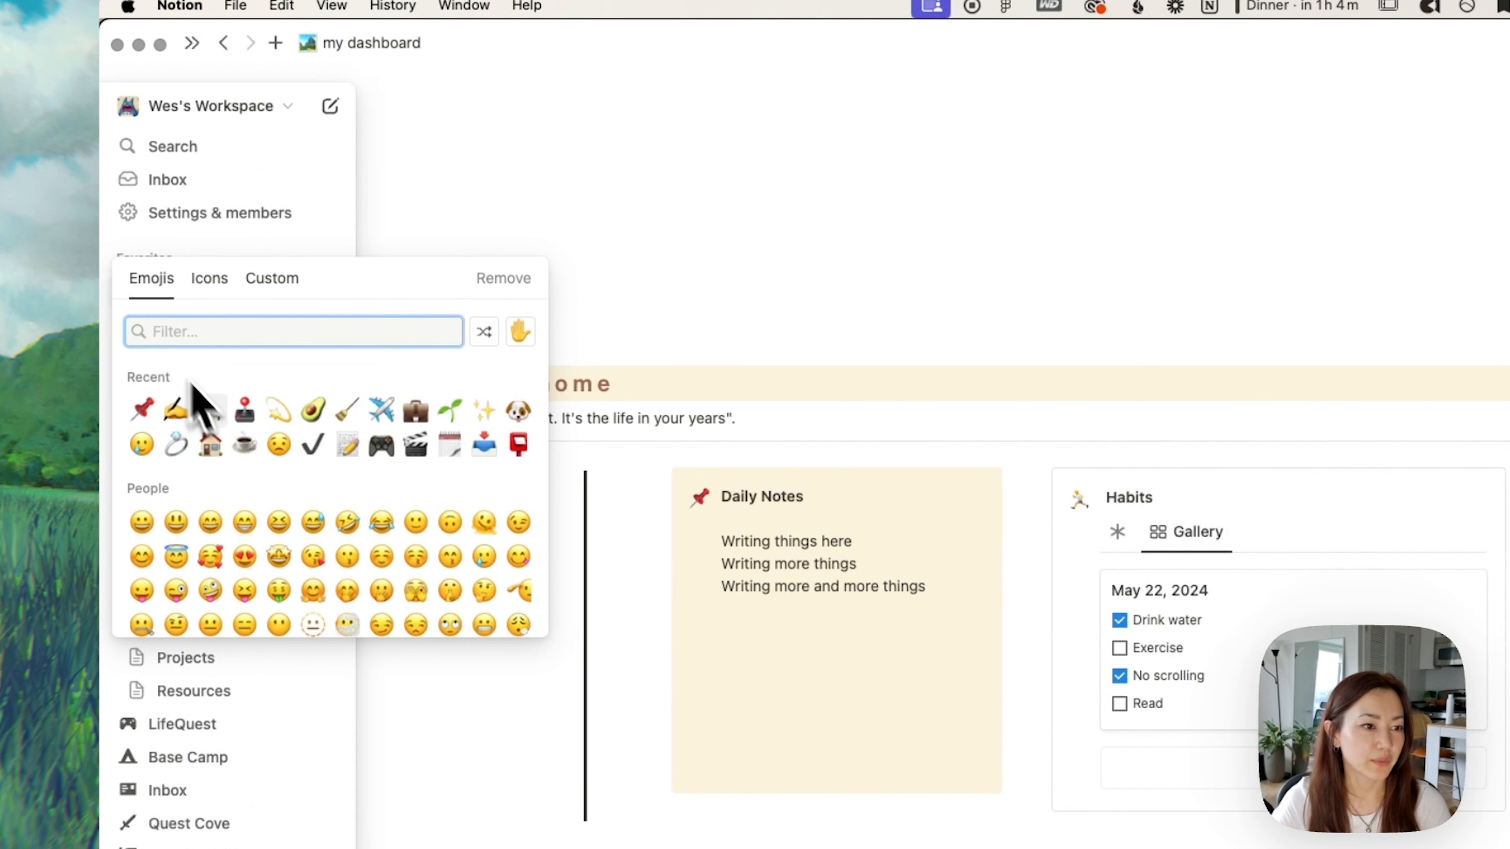
pyautogui.click(199, 281)
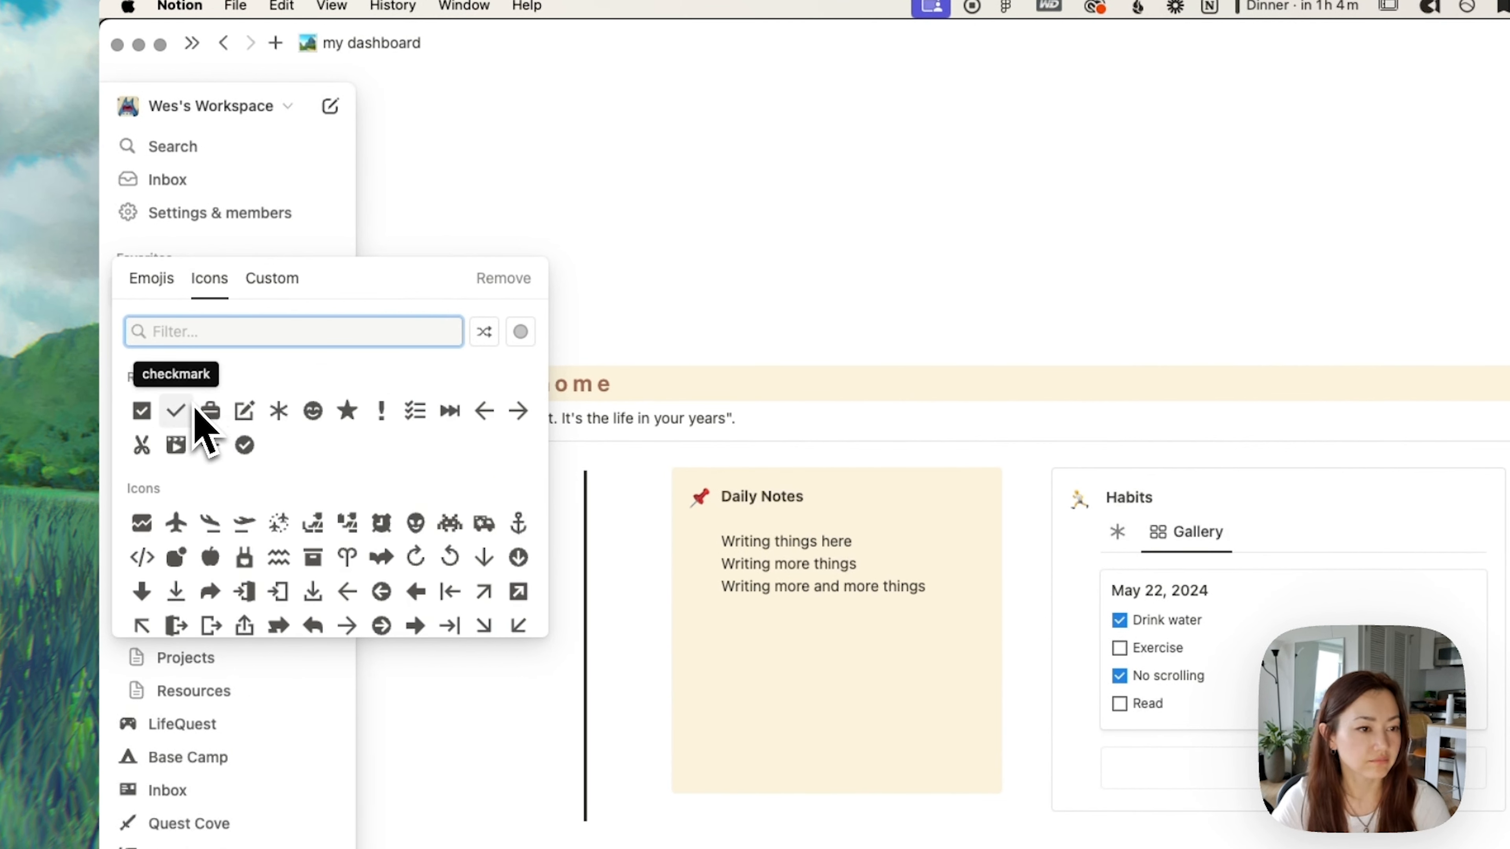
pyautogui.click(272, 285)
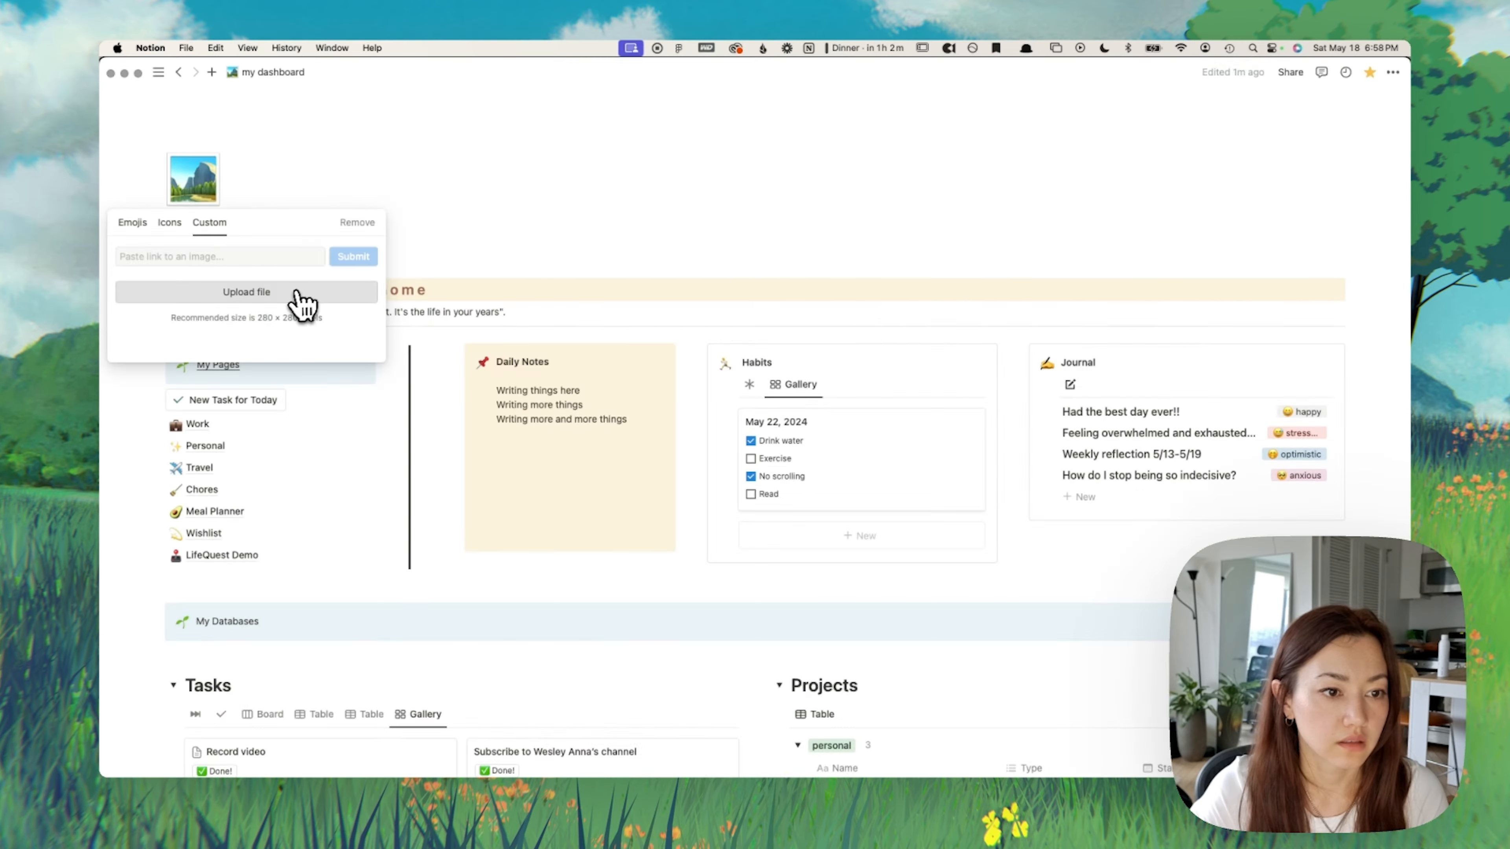
pyautogui.click(416, 387)
pyautogui.doubleClick(662, 357)
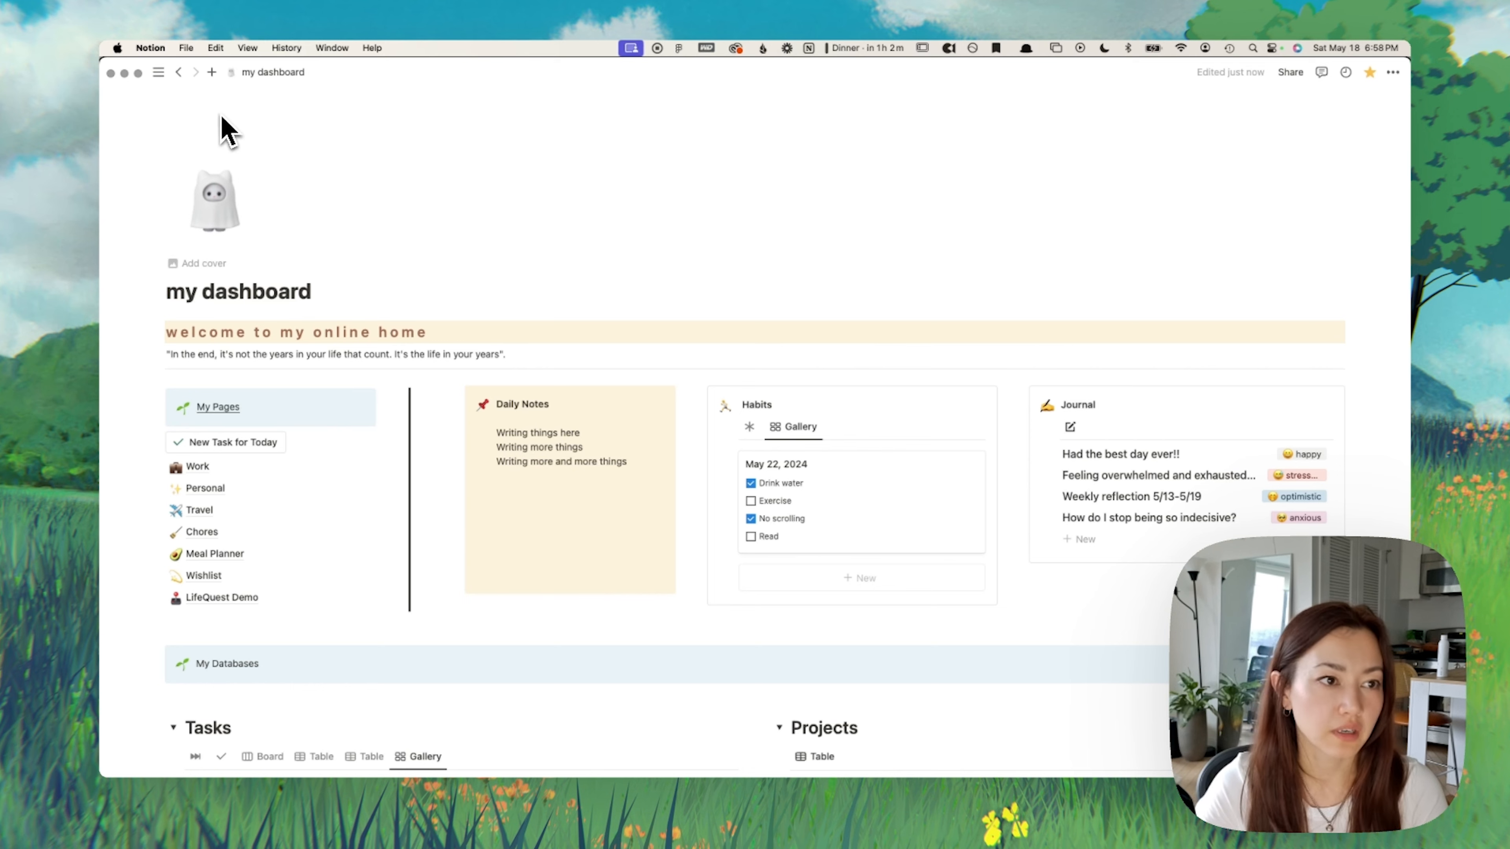
# Step: Examine the Appearance choices in the personal settings and close the settings
pyautogui.moveTo(159, 77)
pyautogui.click(166, 181)
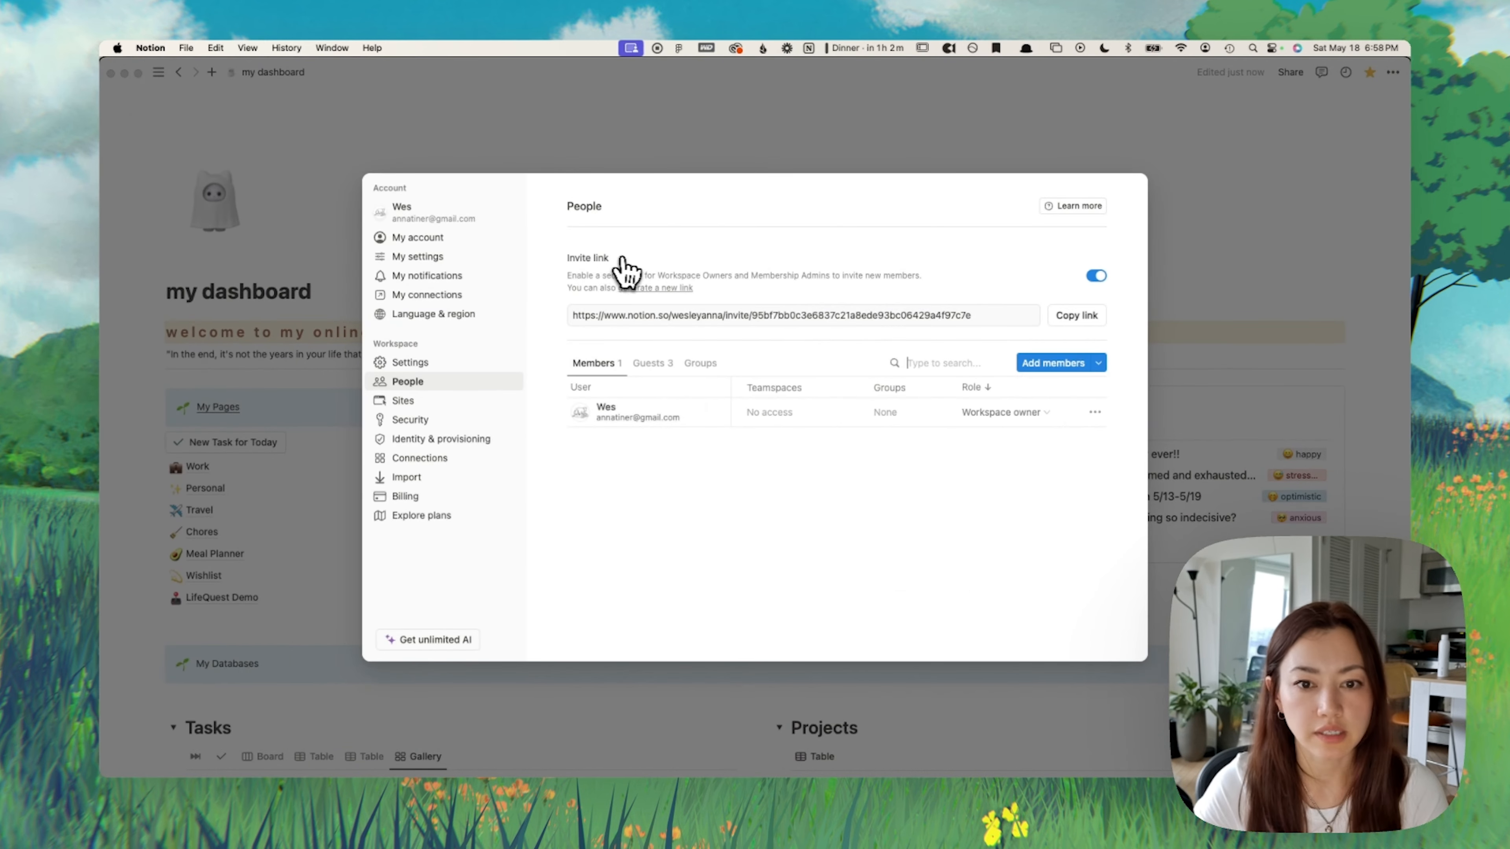
pyautogui.click(452, 258)
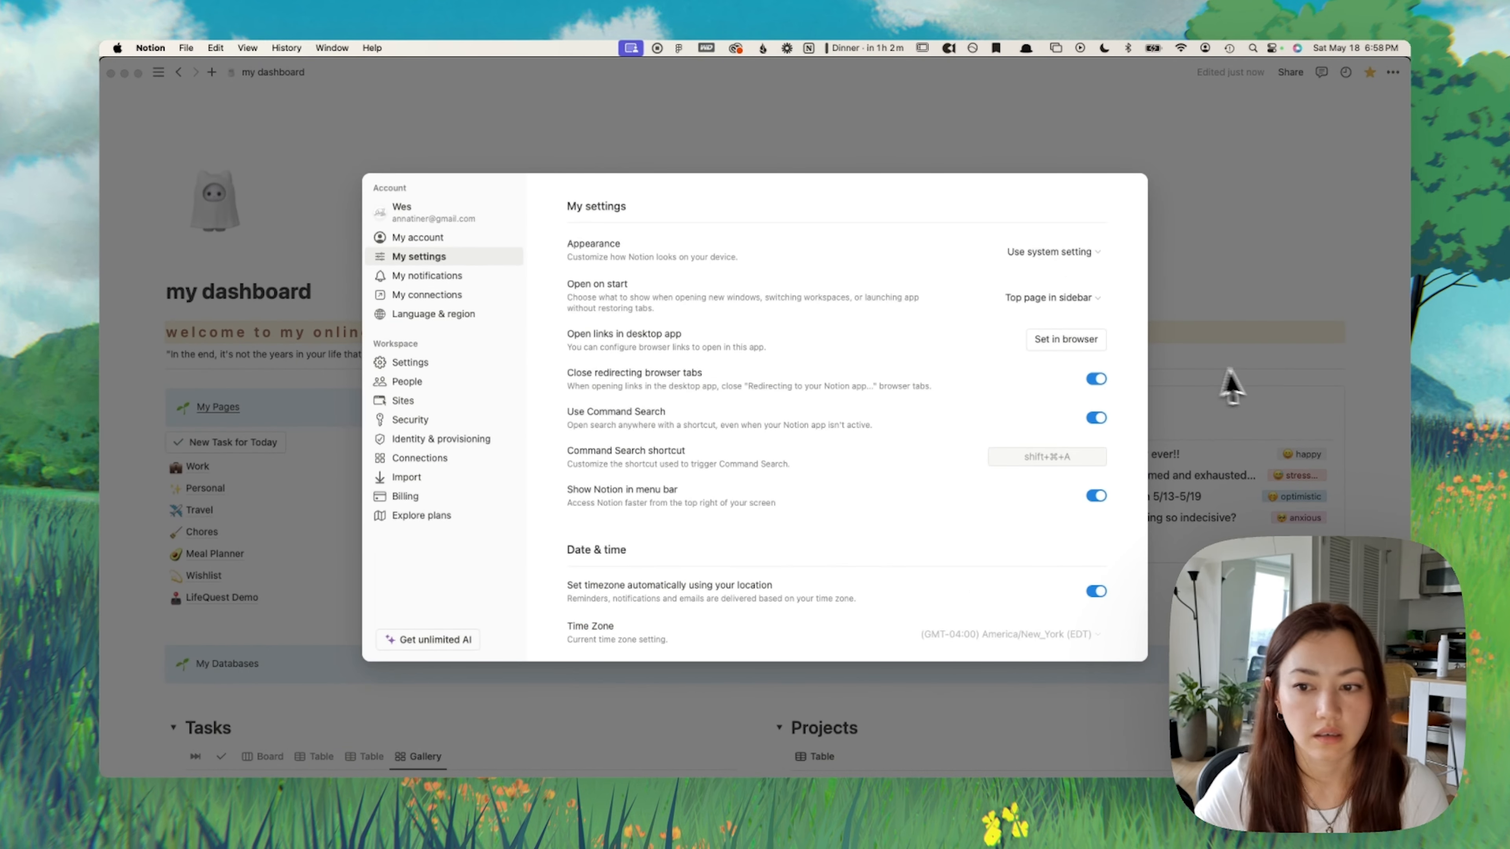
pyautogui.click(1062, 252)
pyautogui.click(1155, 271)
pyautogui.click(286, 168)
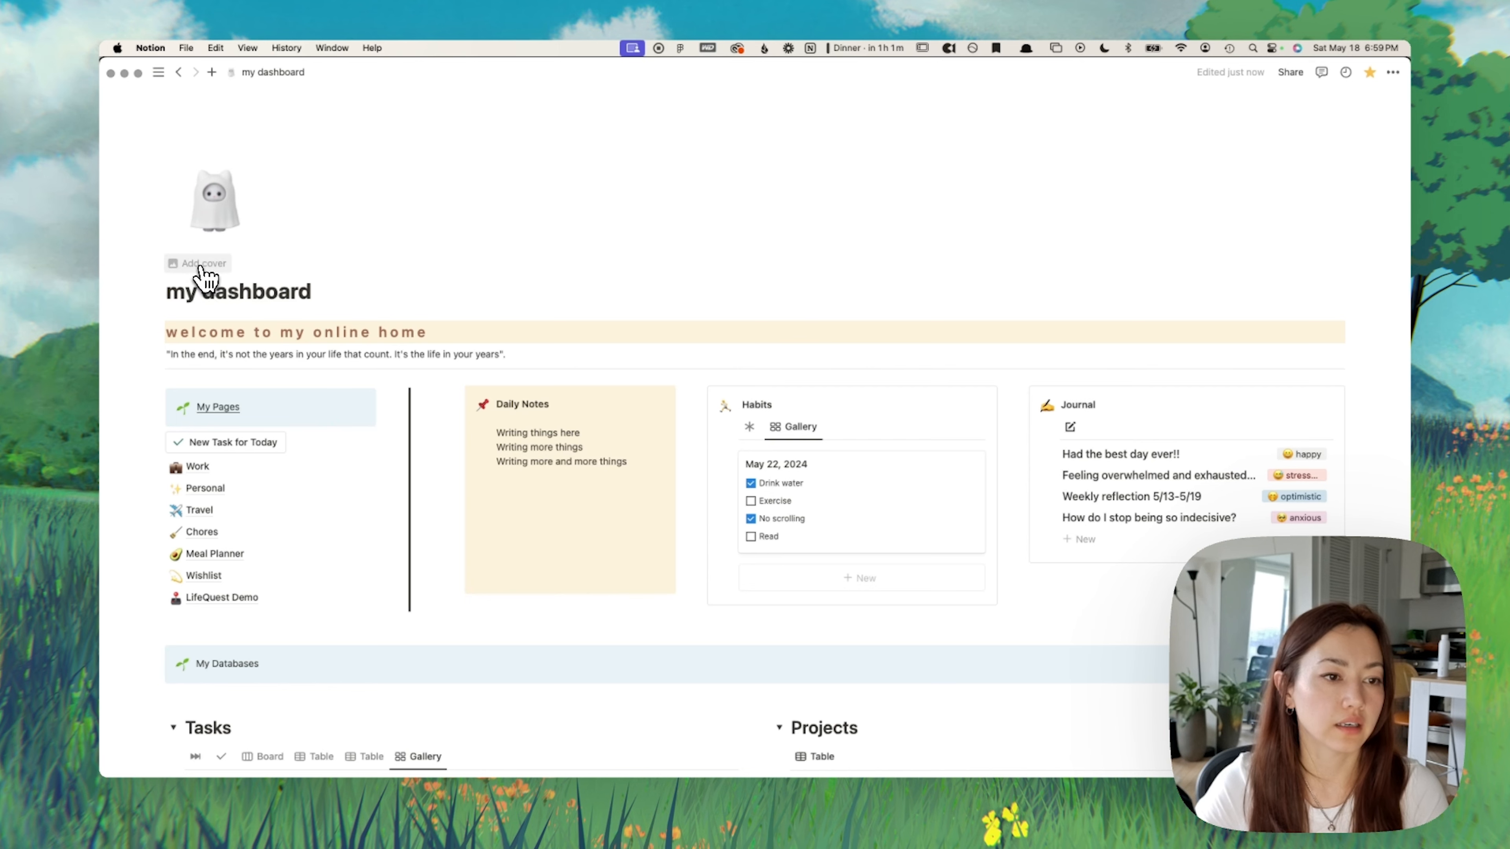
# Step: Add a cover to my dashboard and browse the gallery of alternative cover images
pyautogui.click(201, 265)
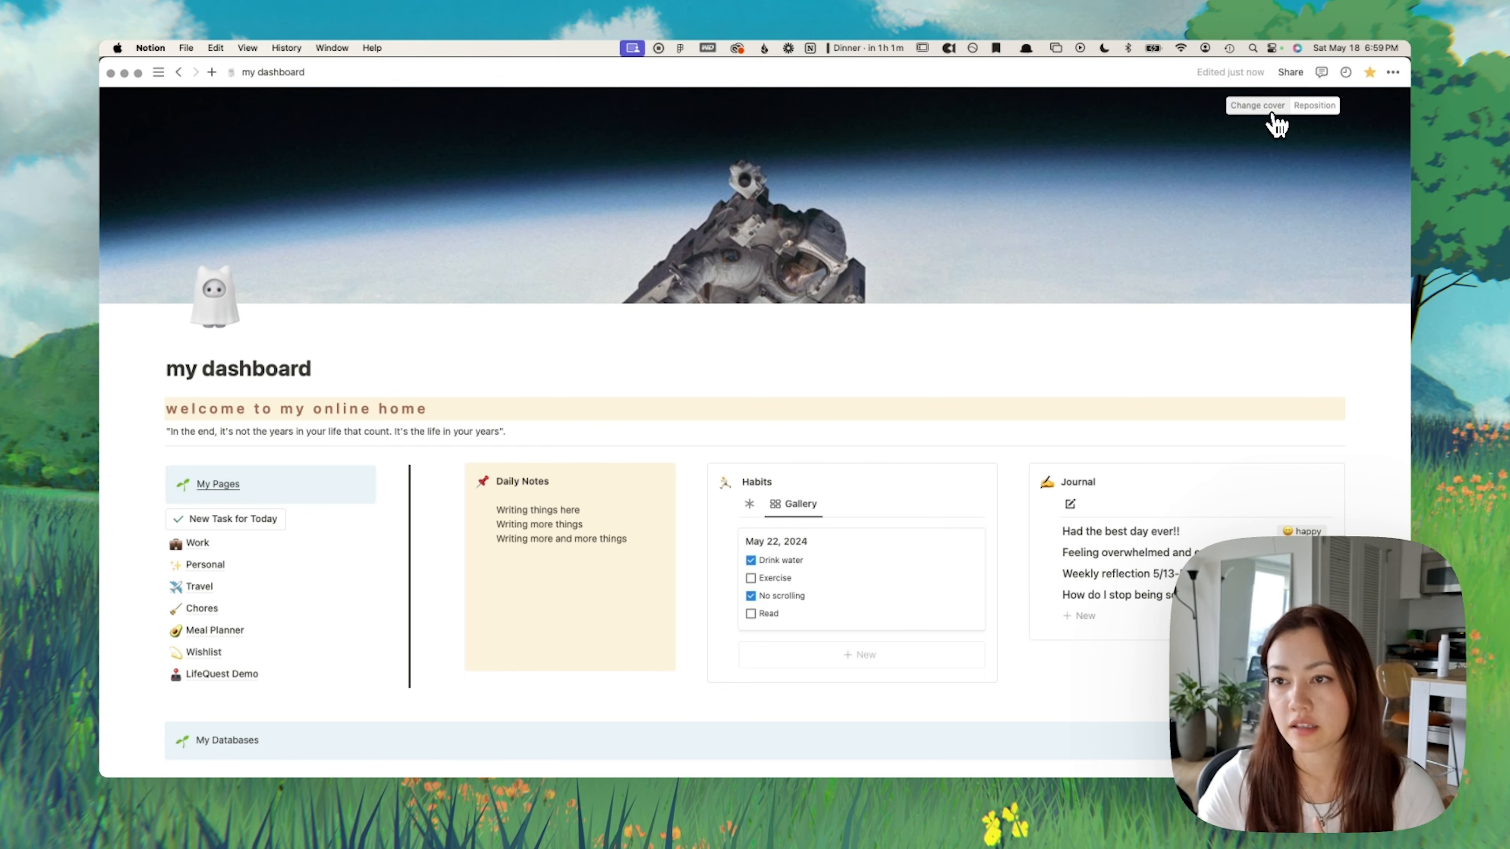
pyautogui.click(1257, 107)
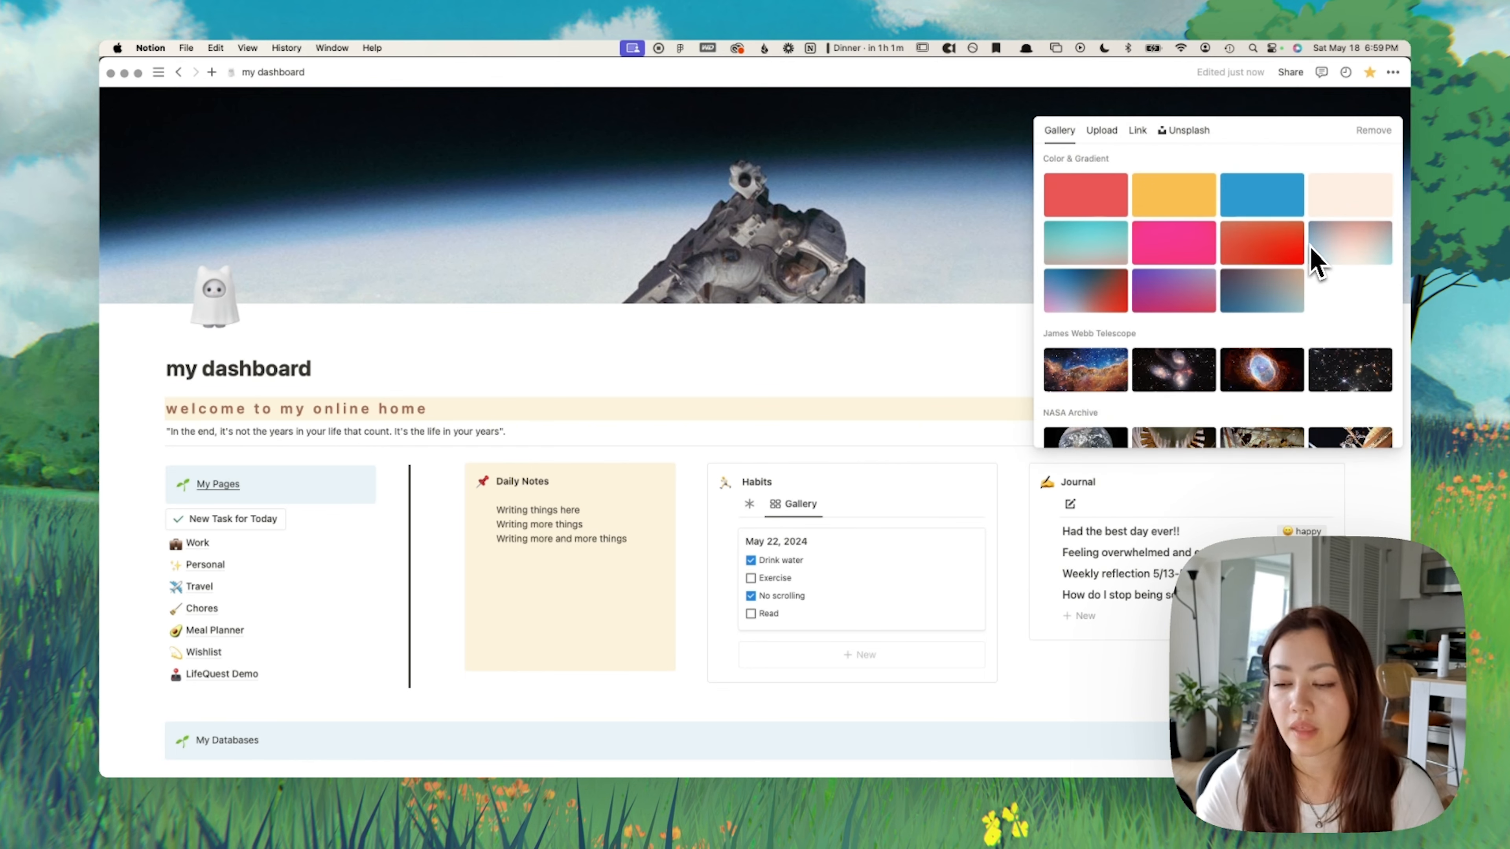
pyautogui.scroll(-10, 1316, 265)
pyautogui.scroll(-10, 1317, 297)
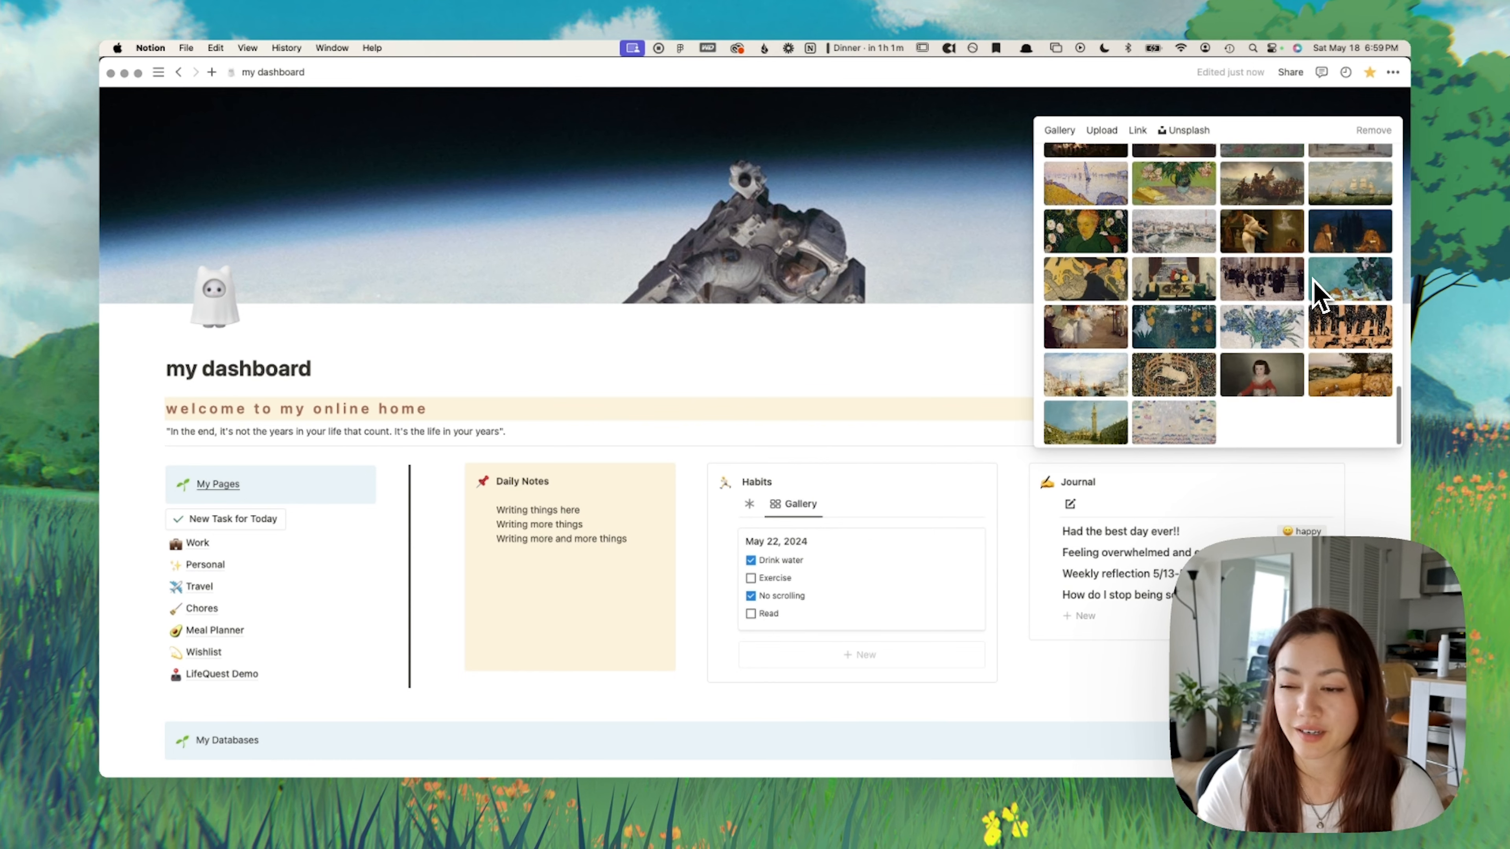
pyautogui.scroll(20, 1317, 291)
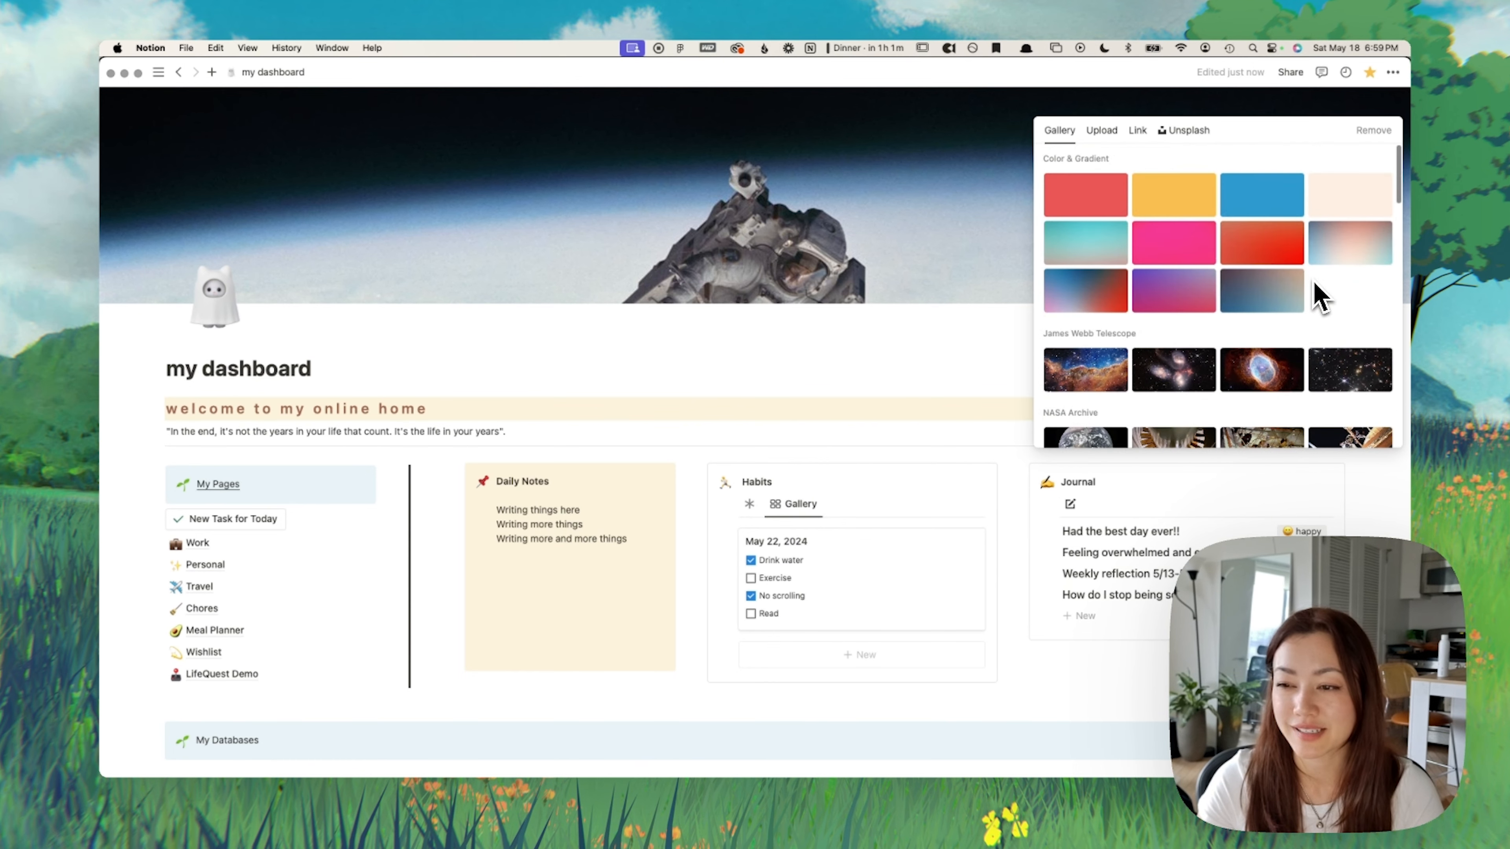
# Step: Examine the upload, link and Unsplash cover options, search Unsplash for yellow and candy images, and close the cover picker
pyautogui.click(1103, 134)
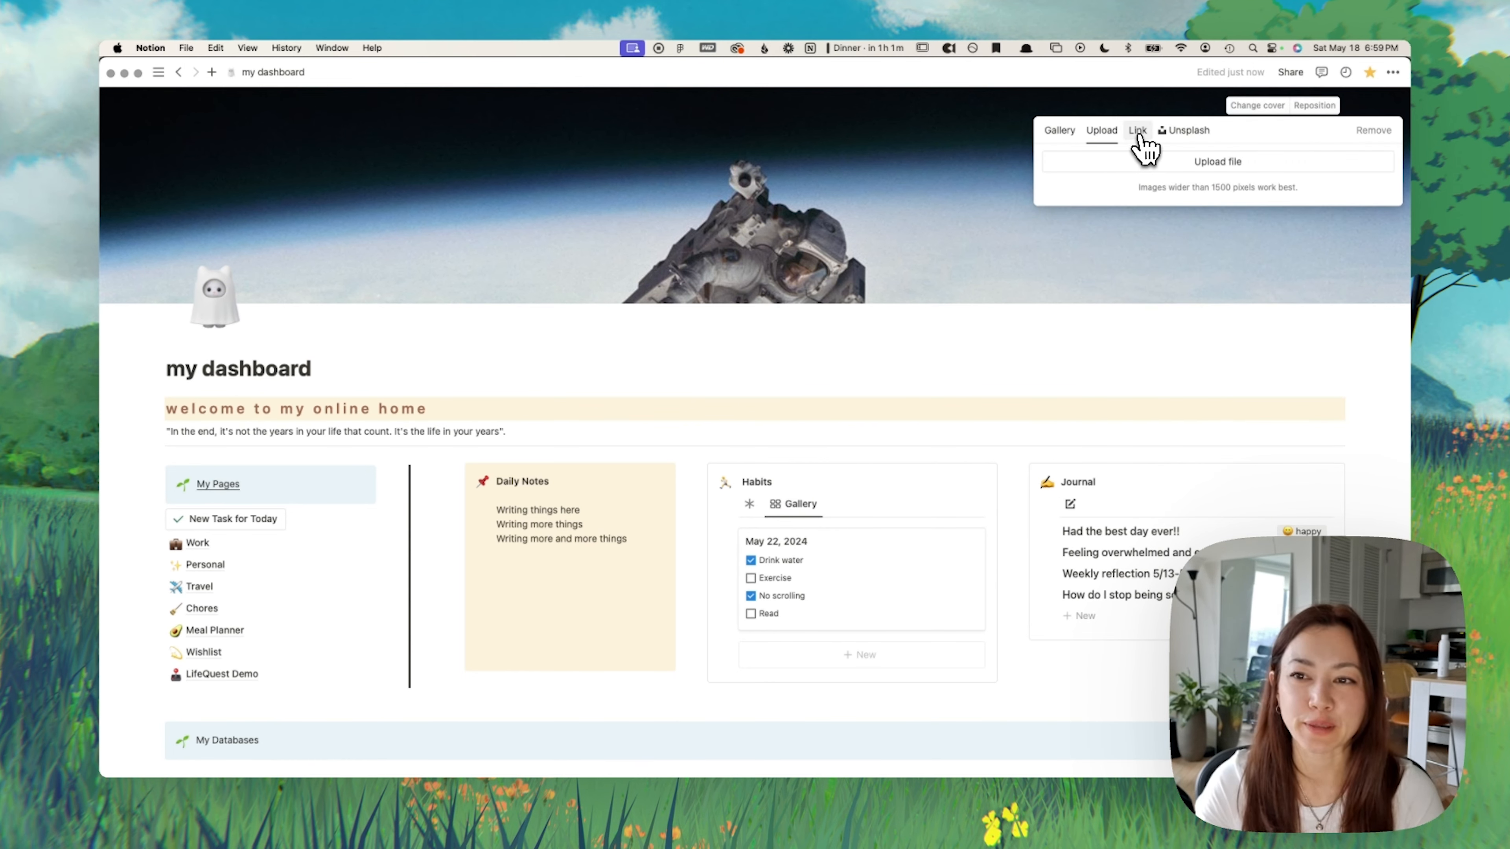
pyautogui.click(1137, 133)
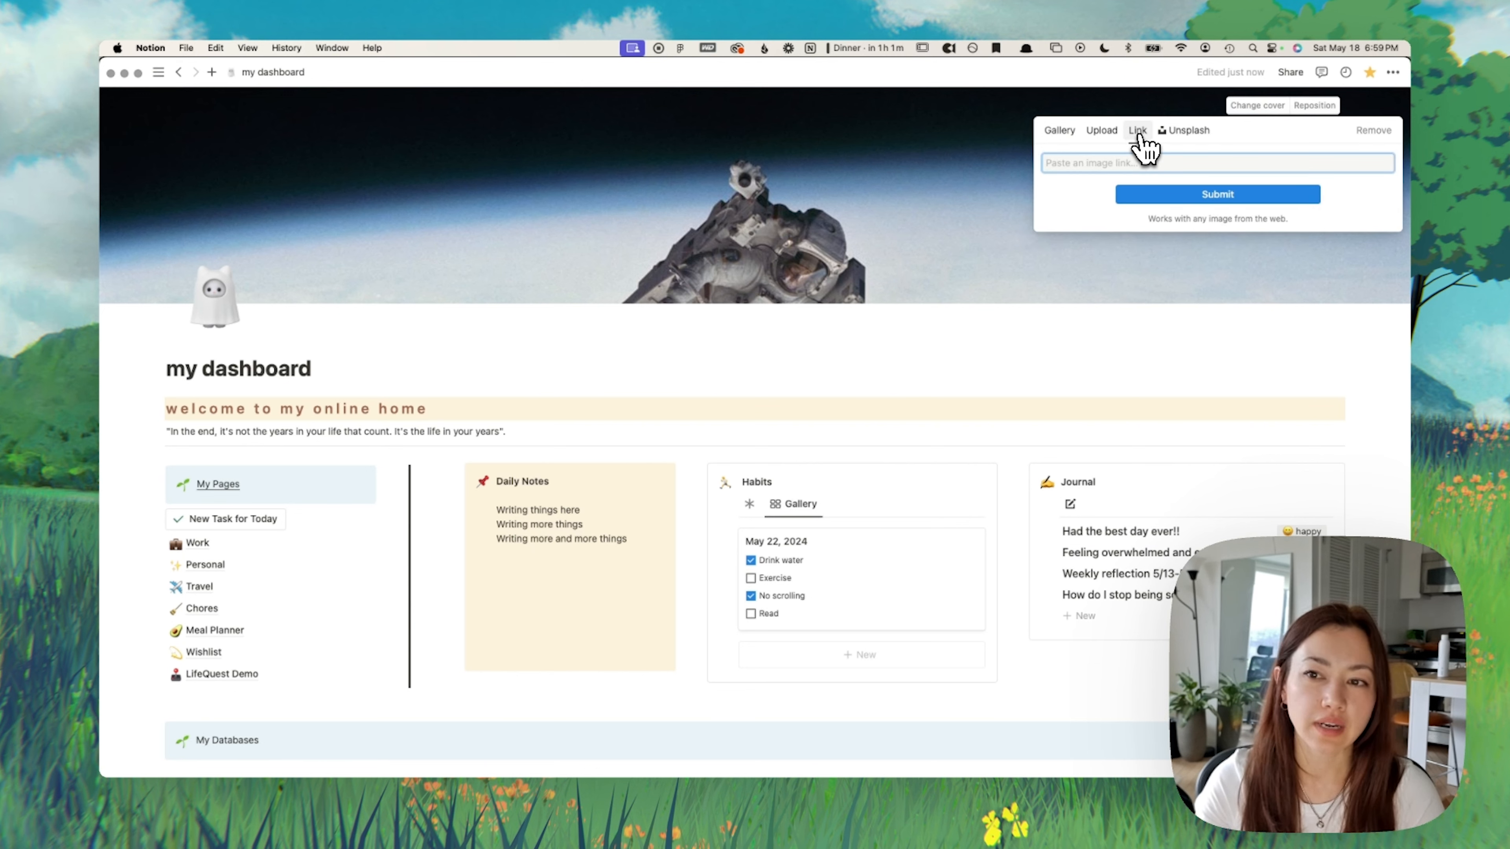
pyautogui.click(1186, 133)
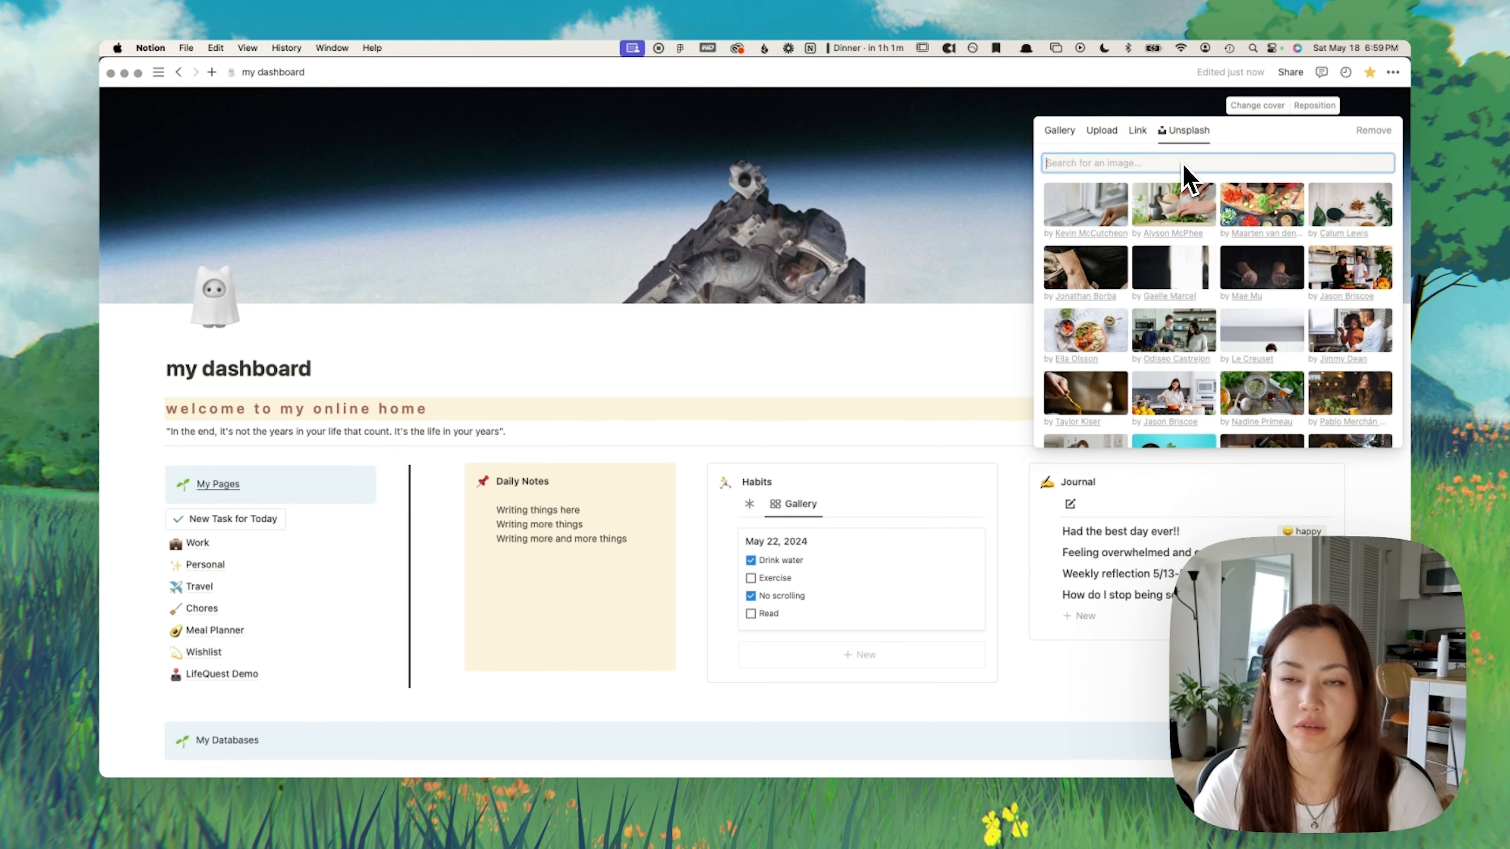
pyautogui.write('yell')
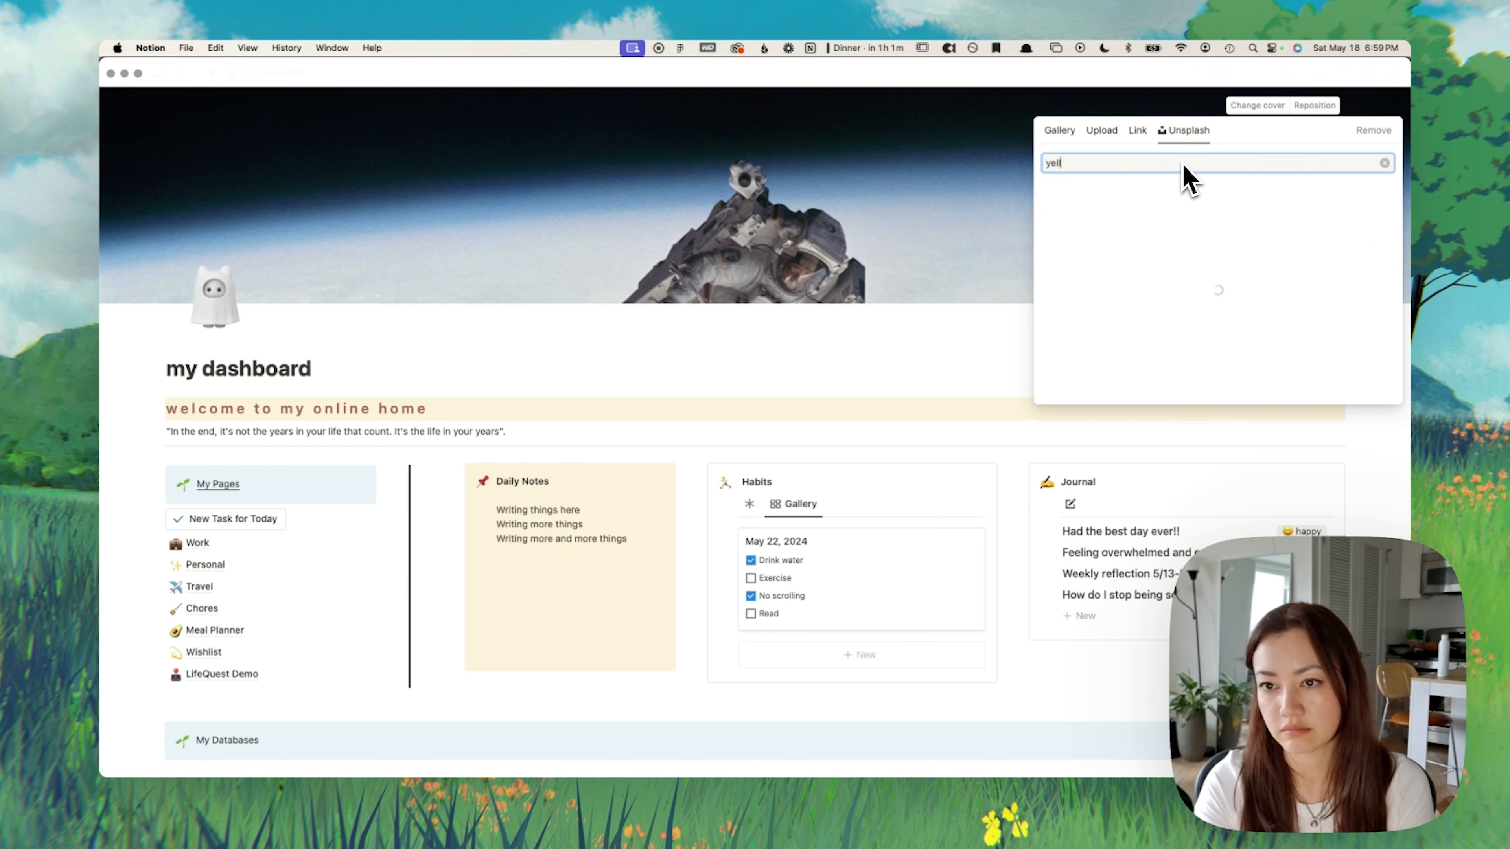
pyautogui.write('owcandy')
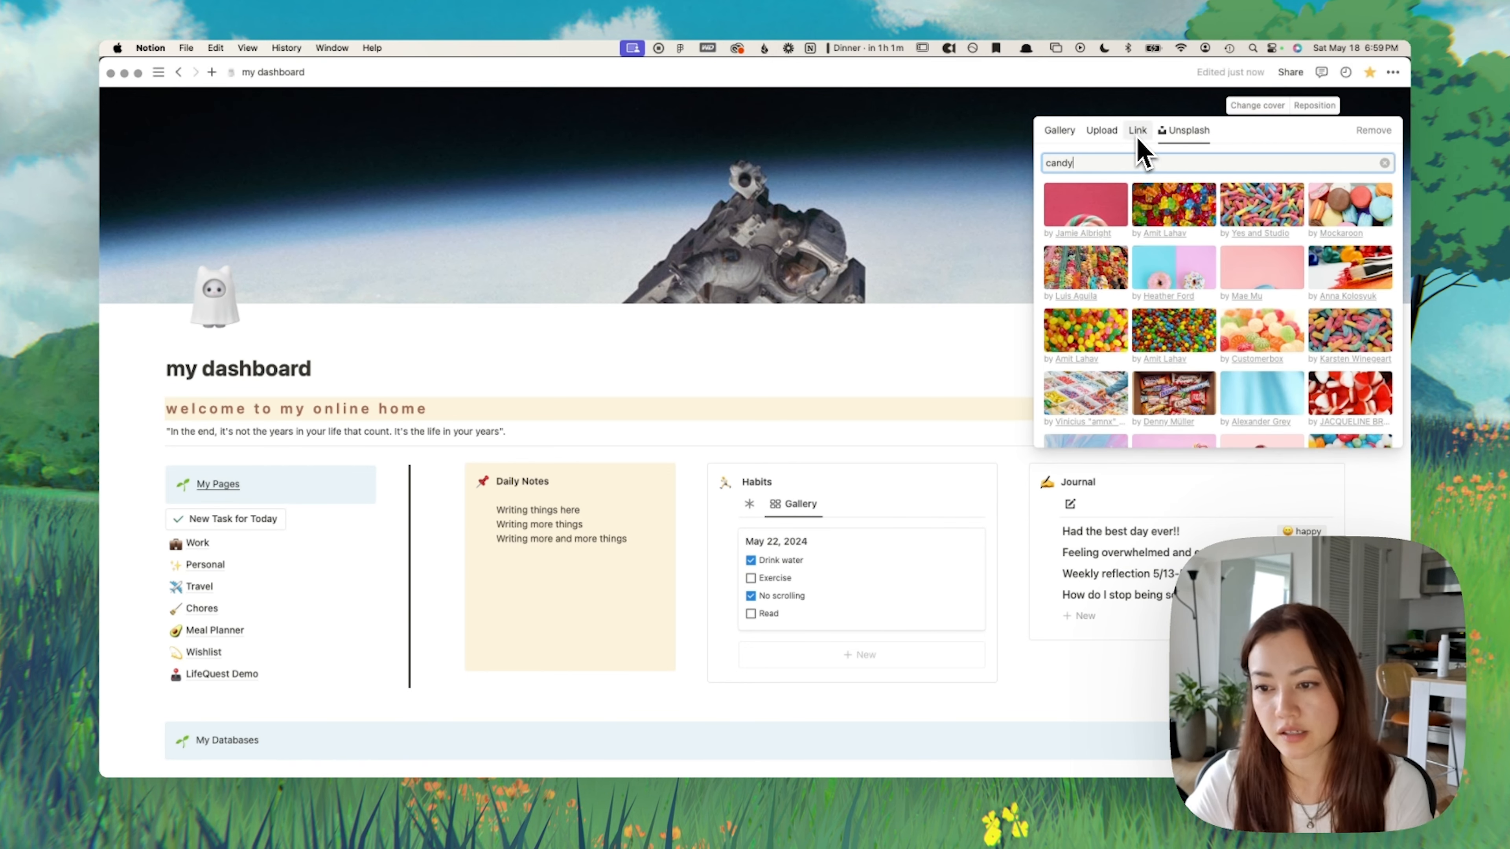
pyautogui.click(885, 291)
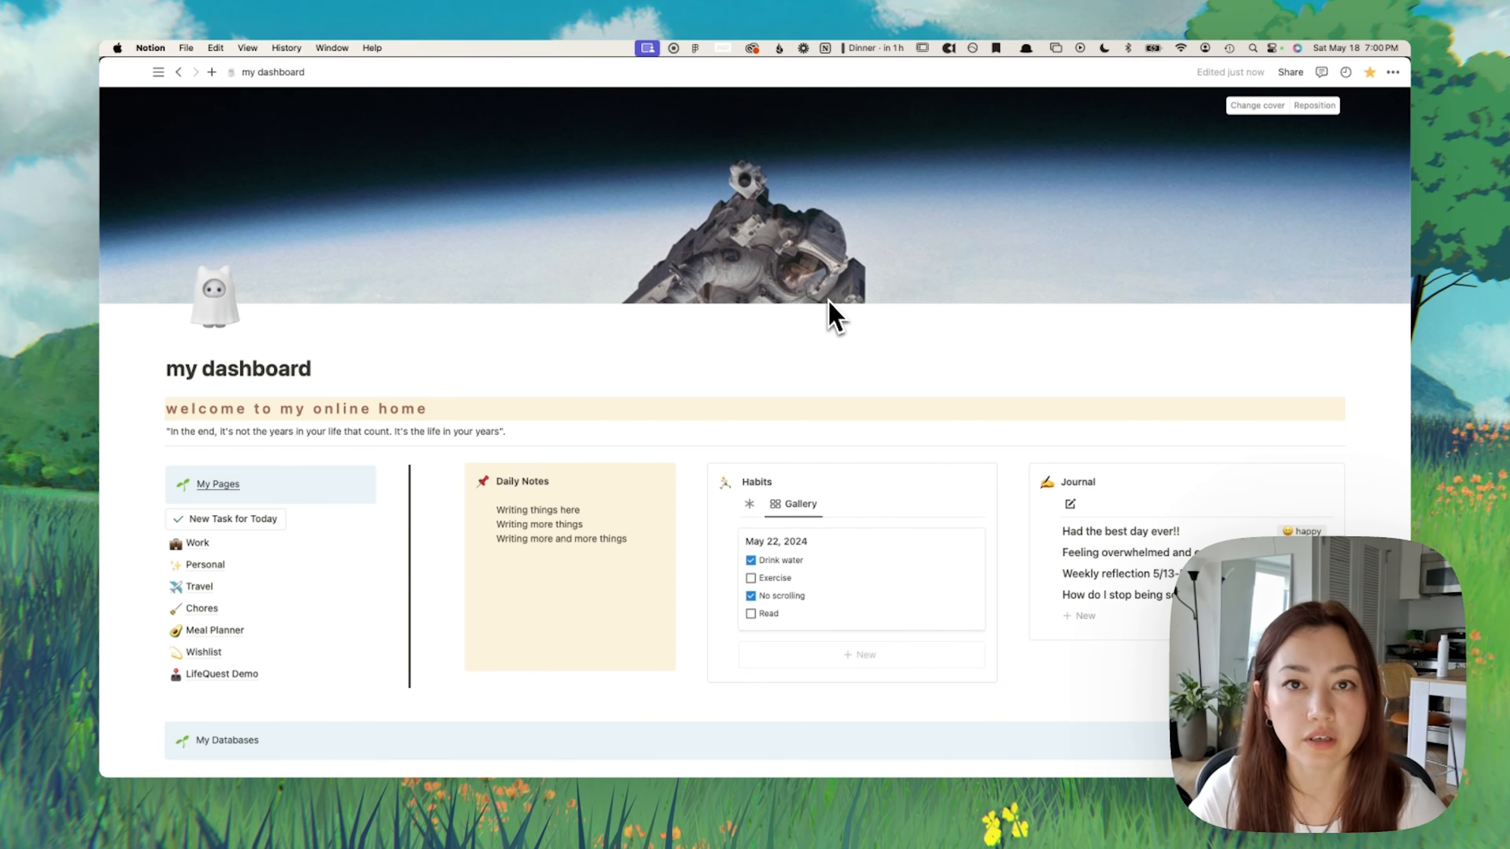
# Step: Switch to Chrome and filter the ghibli banner image results to large sizes
pyautogui.hotkey('ctrl', 'Left')
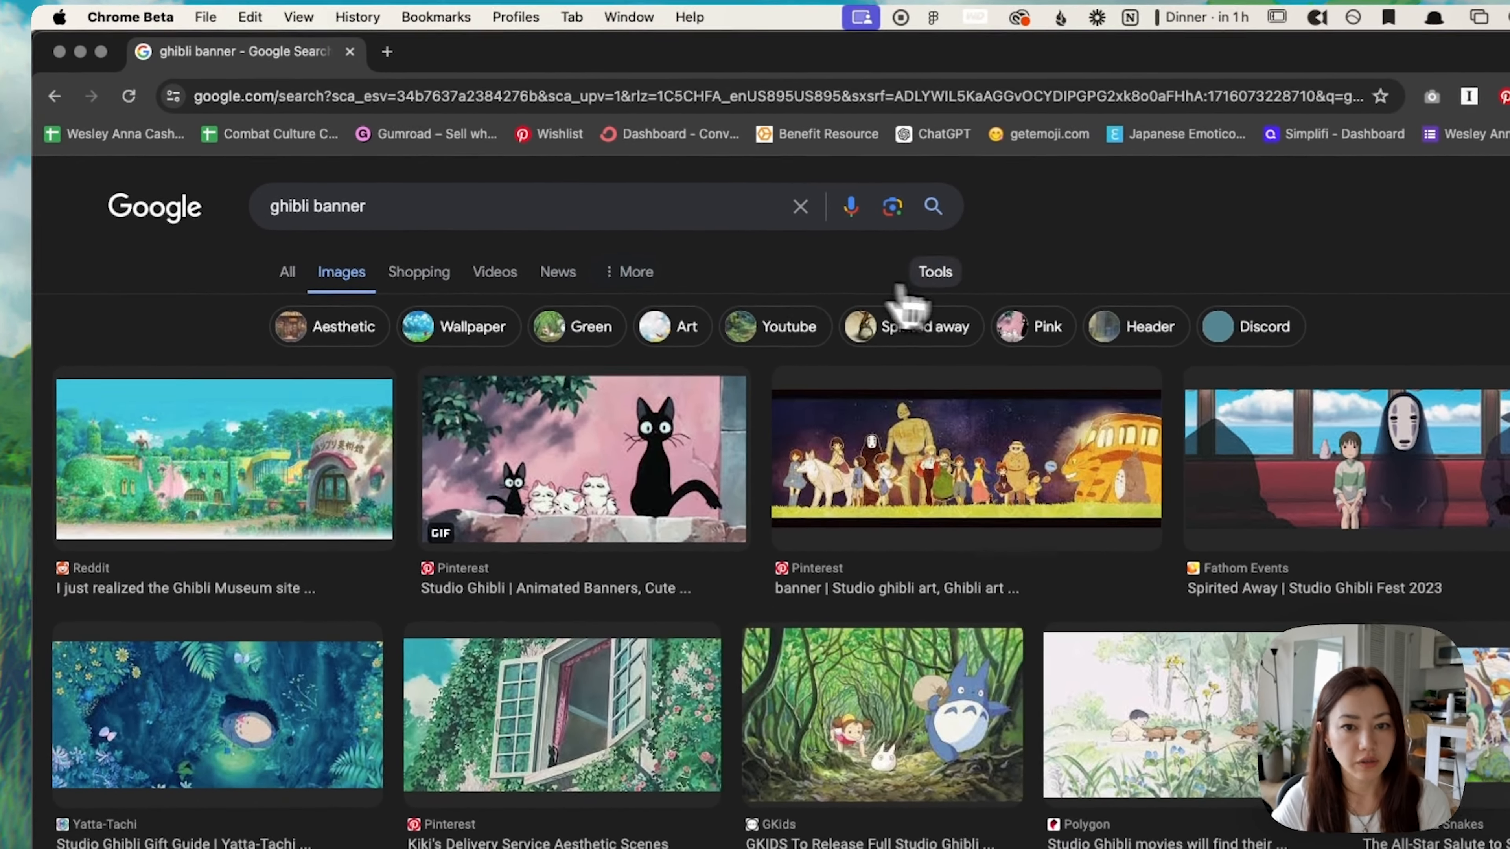
pyautogui.click(951, 282)
pyautogui.click(289, 379)
pyautogui.click(301, 451)
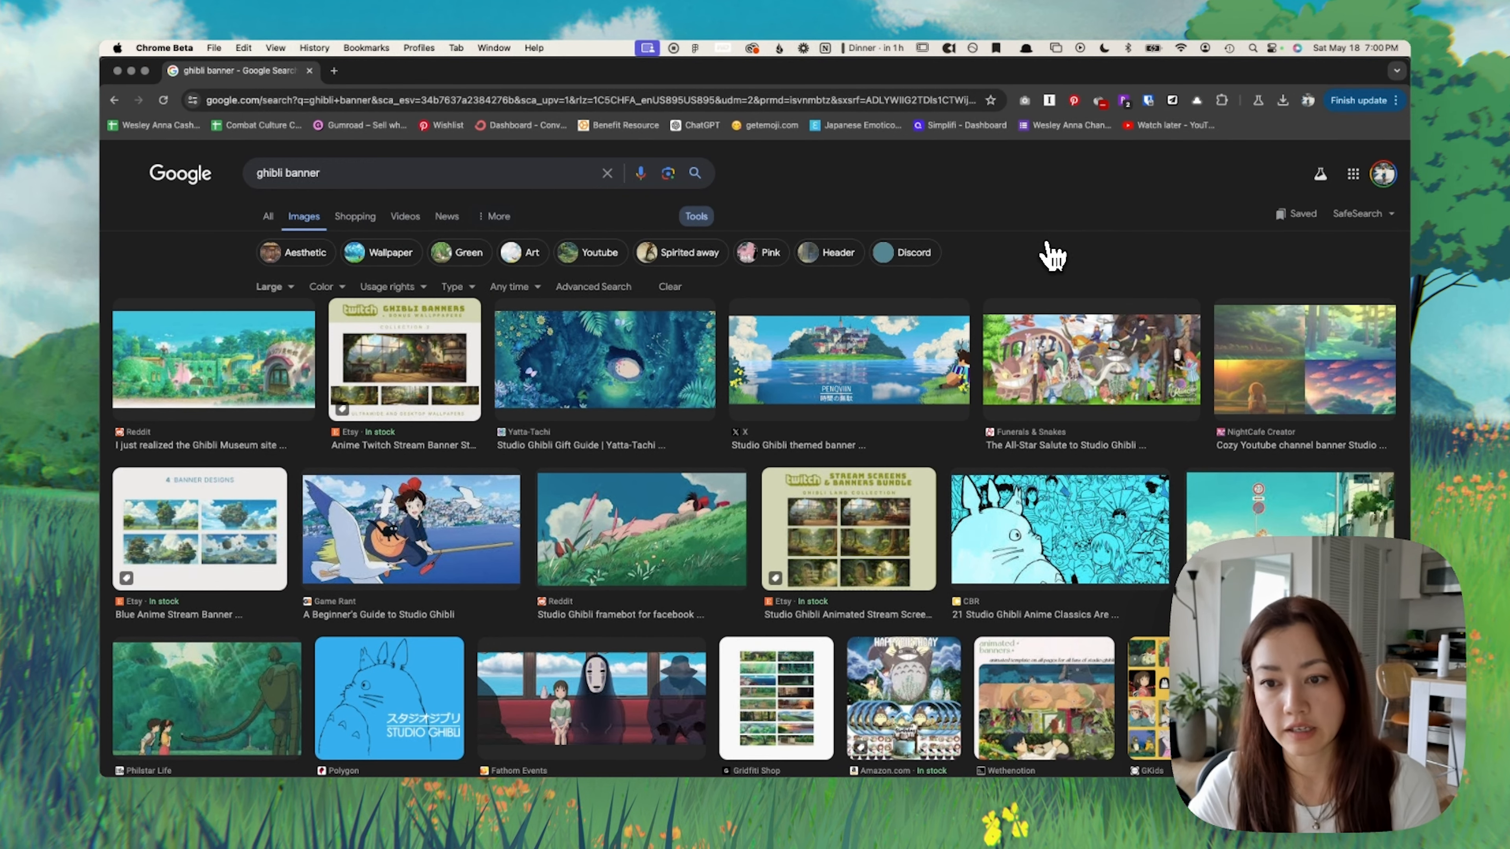
# Step: Open the Reddit result of the girl lying on a grassy hill and copy its image address
pyautogui.scroll(-3, 1051, 255)
pyautogui.click(642, 351)
pyautogui.rightClick(1029, 387)
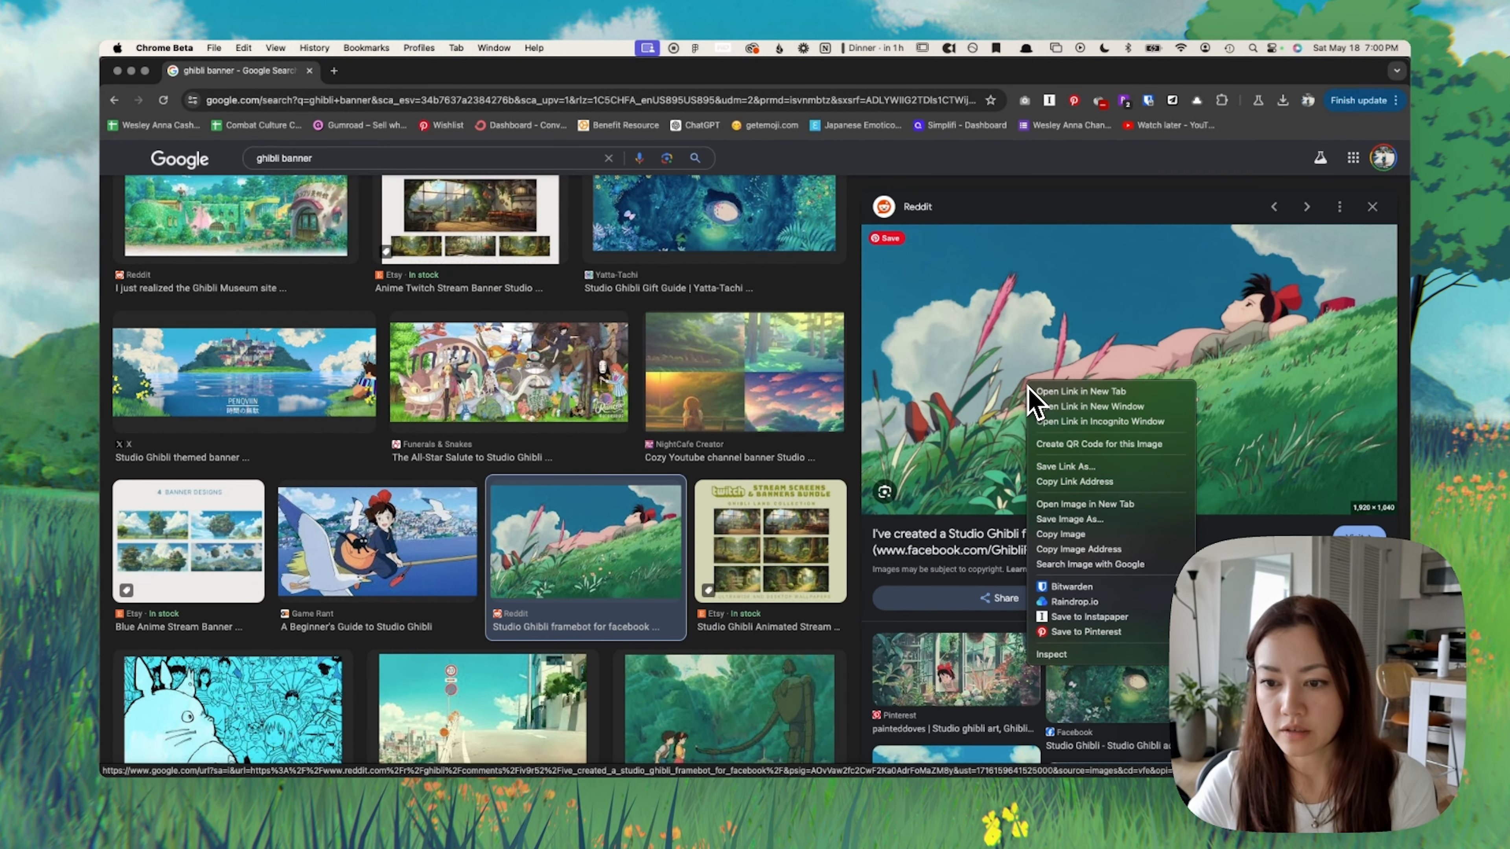
pyautogui.click(1113, 549)
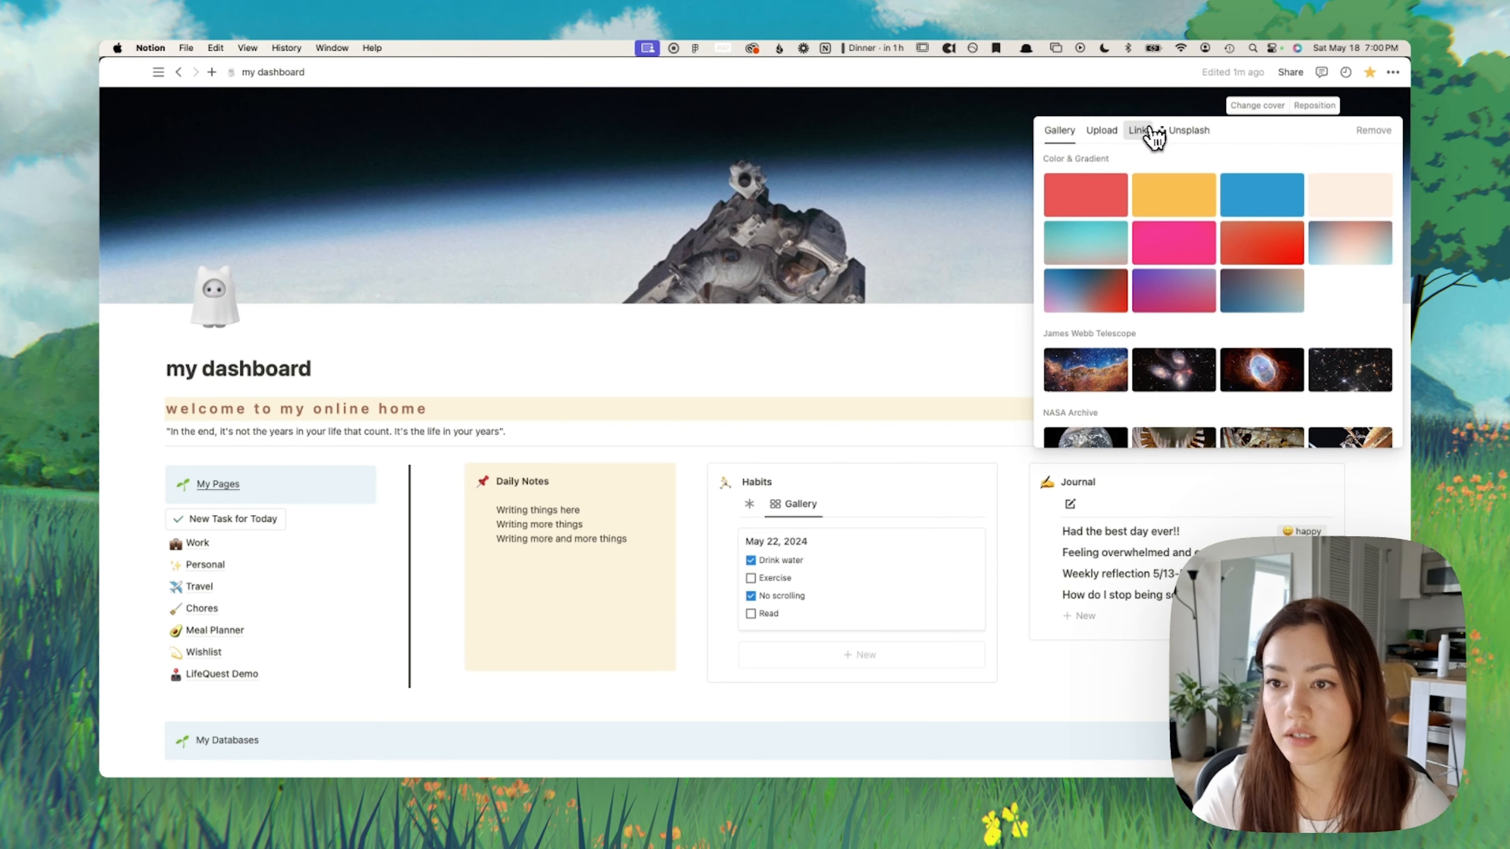
# Step: Set the dashboard cover from the copied image link, reposition it to the green grass with orange flowers, and save the position
pyautogui.click(1137, 130)
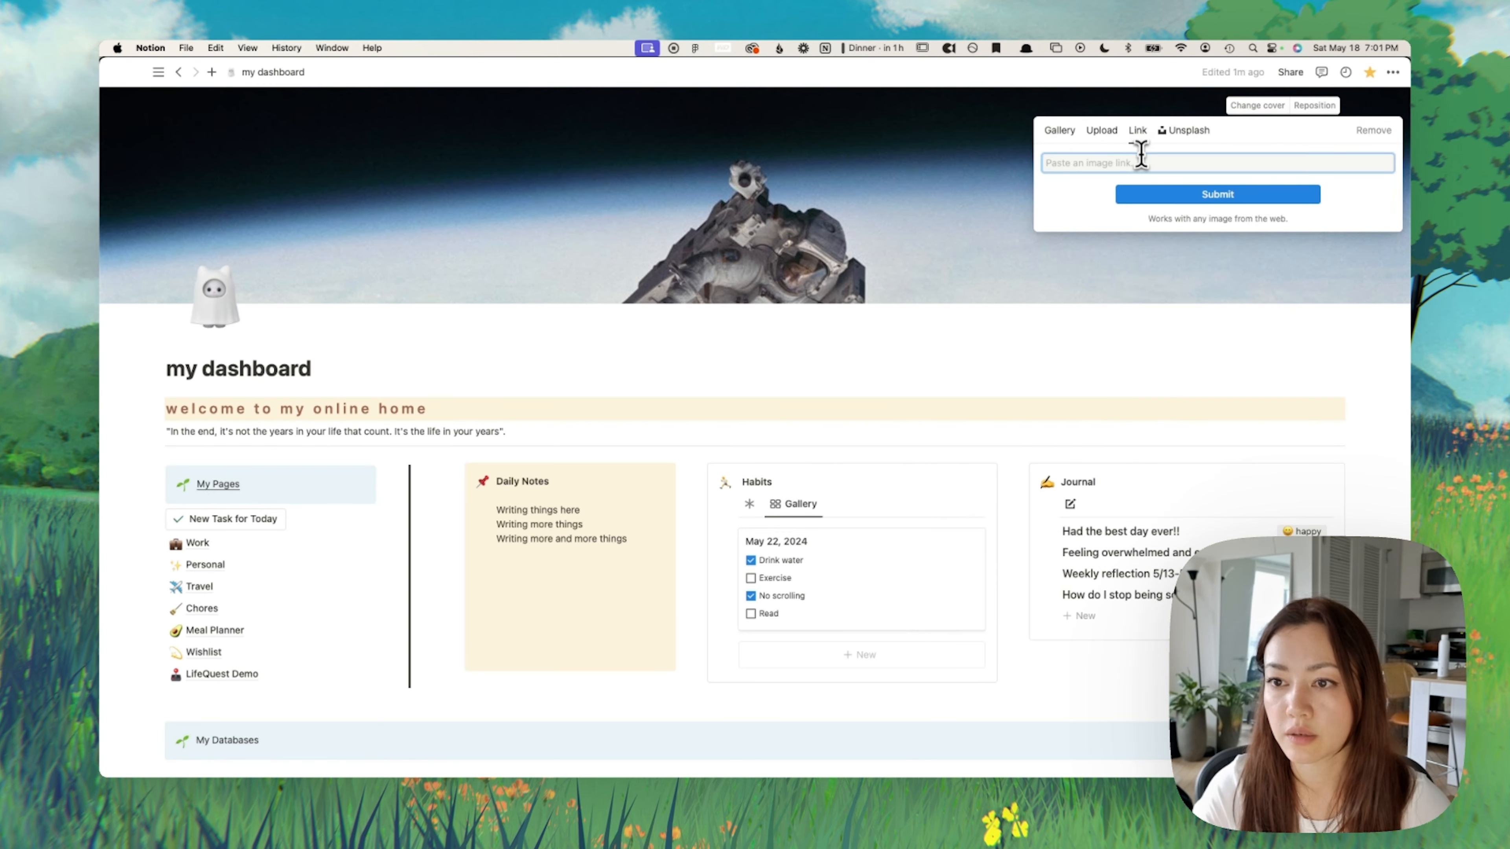
pyautogui.press('super+v')
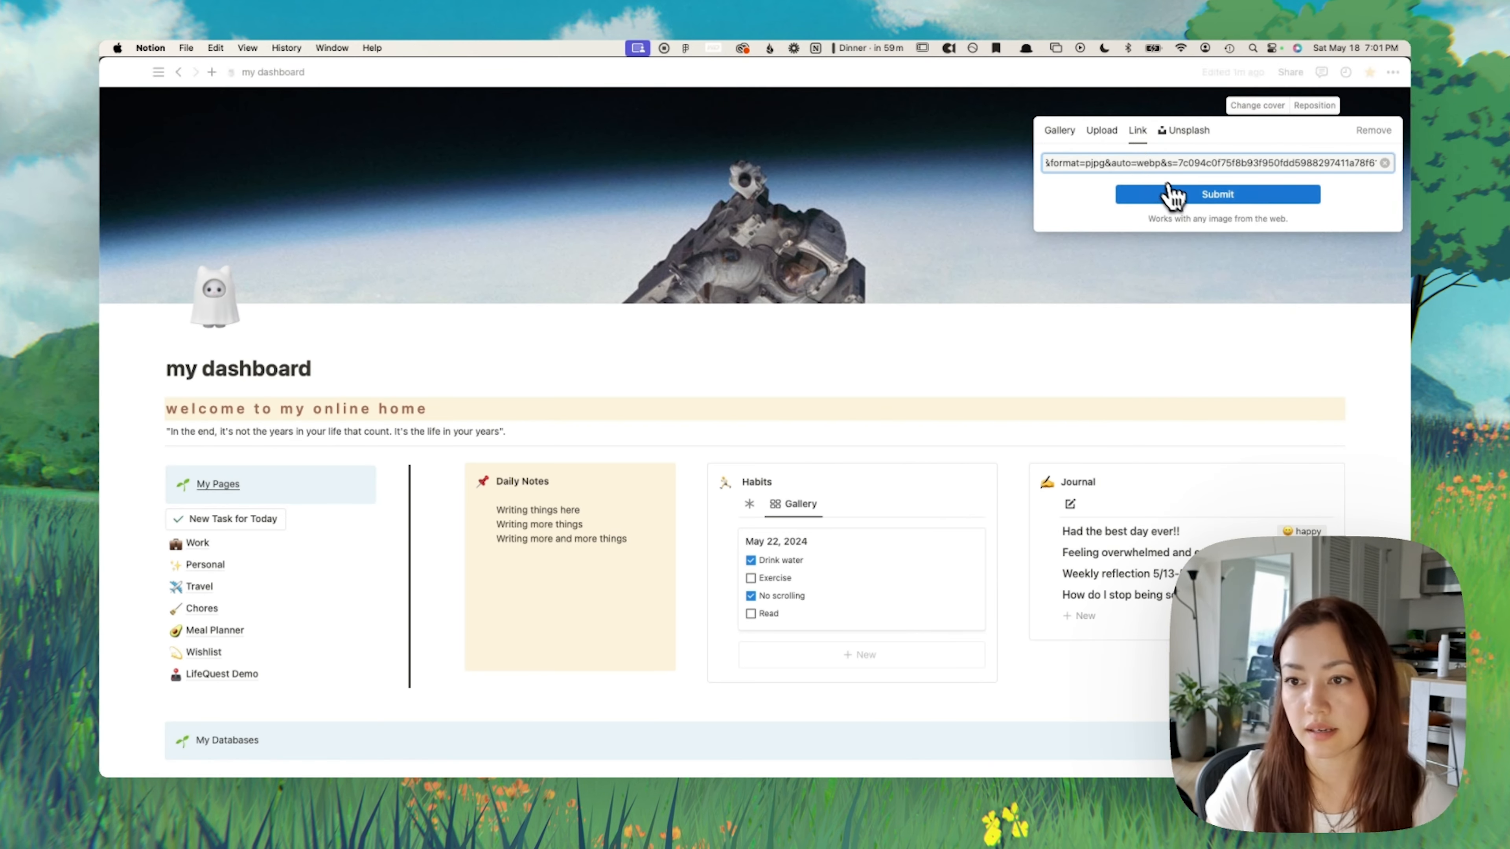
pyautogui.click(1174, 195)
pyautogui.click(1292, 112)
pyautogui.moveTo(1158, 166); pyautogui.dragTo(1100, 122)
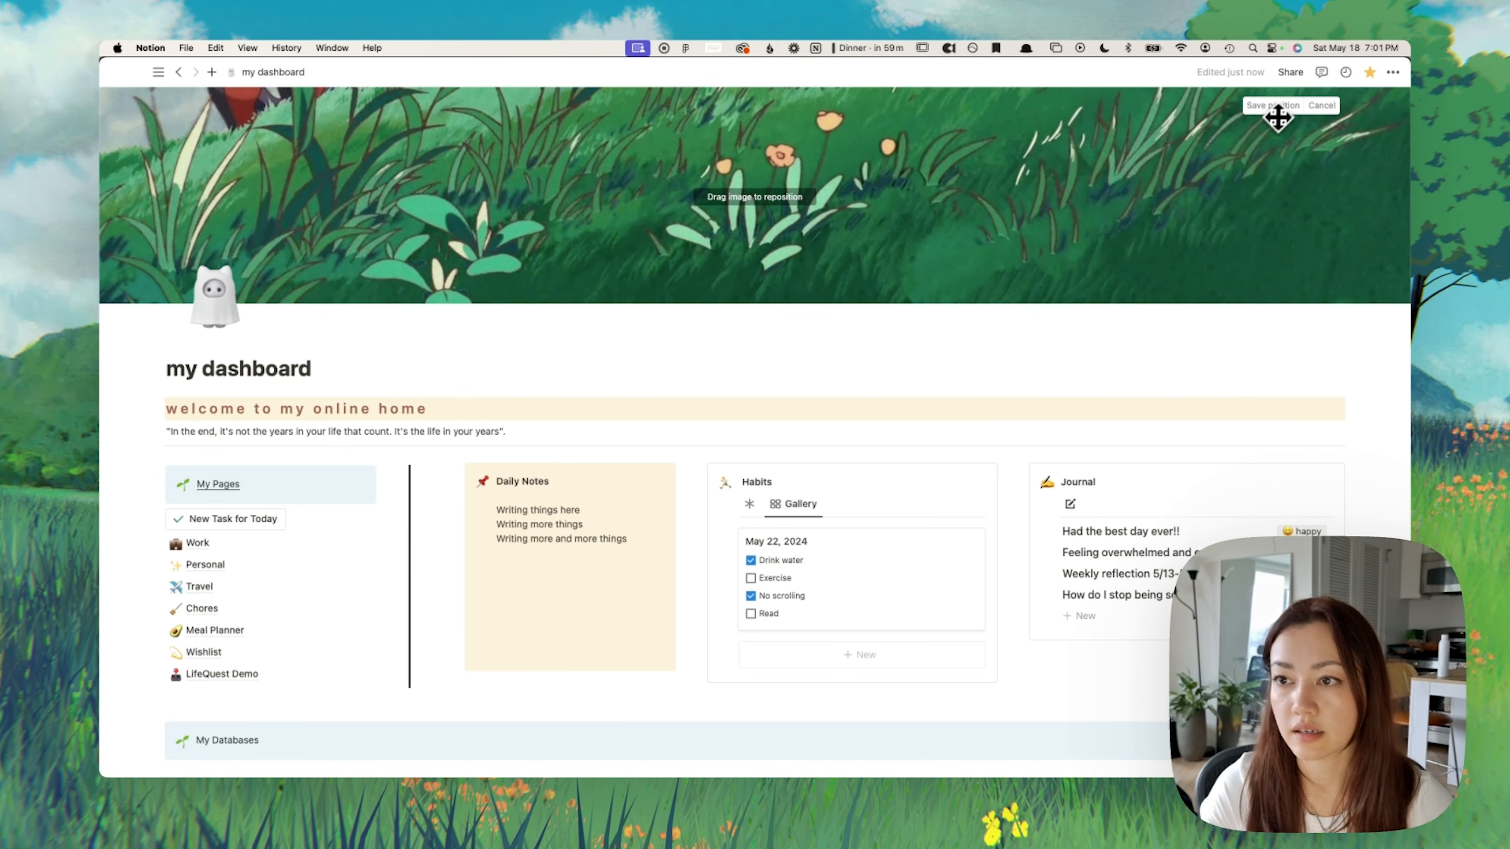
pyautogui.click(1262, 110)
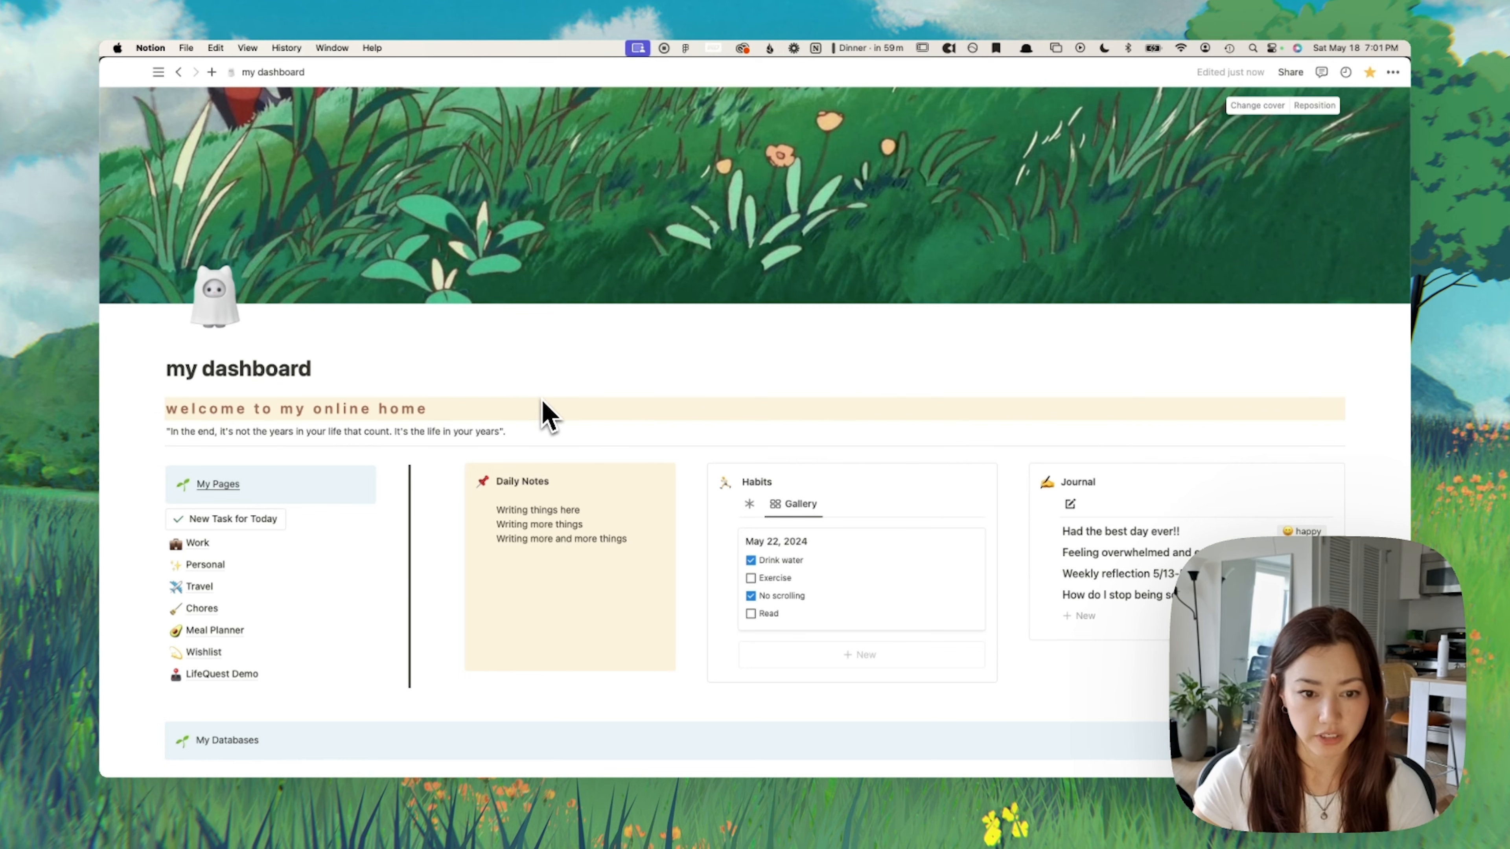
# Step: Insert an image block below the Daily Notes callout on the dashboard
pyautogui.click(545, 678)
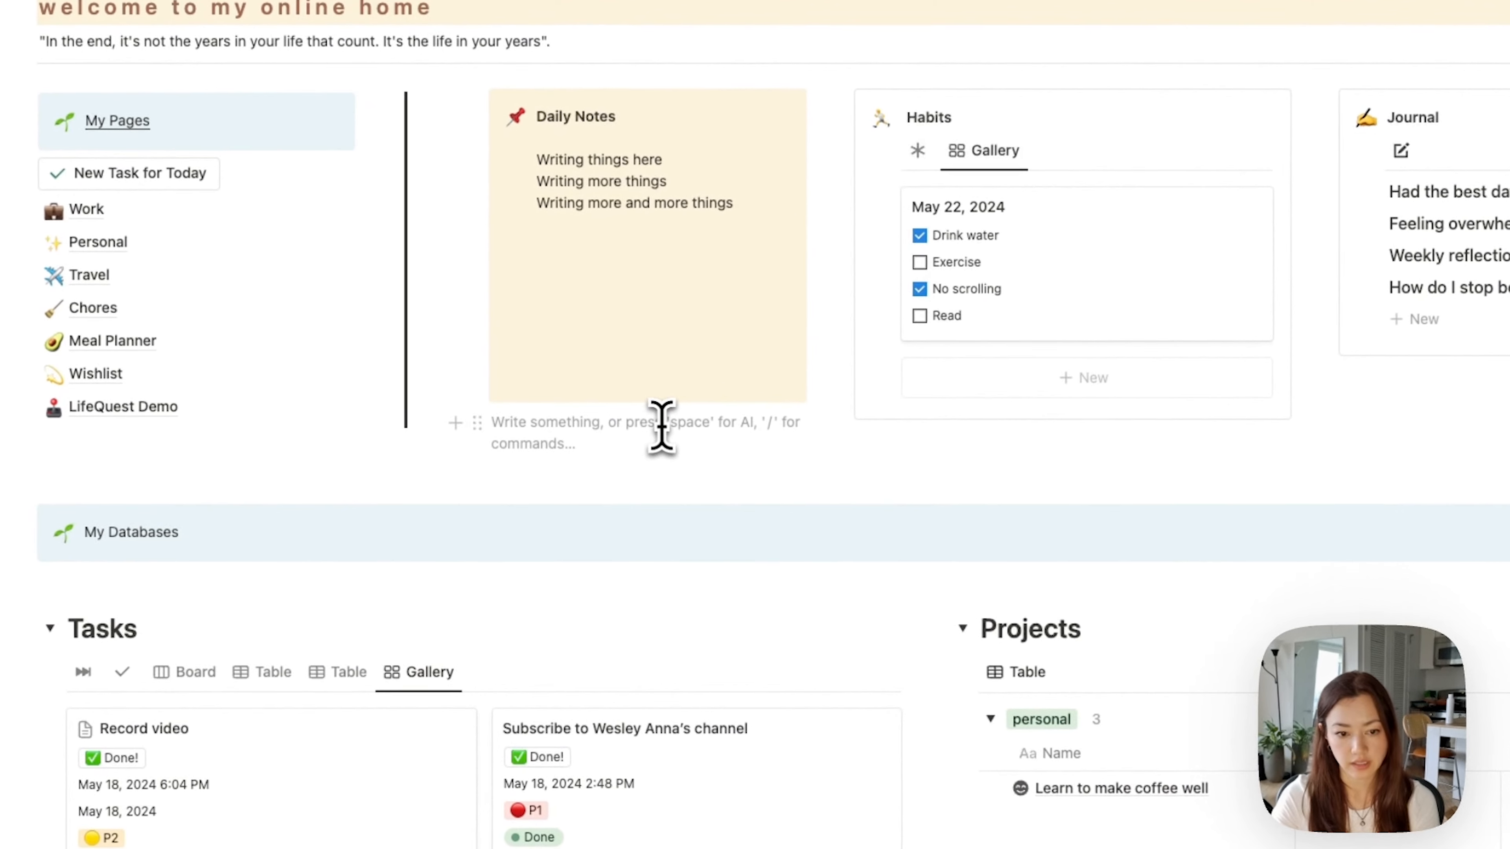
pyautogui.write('/')
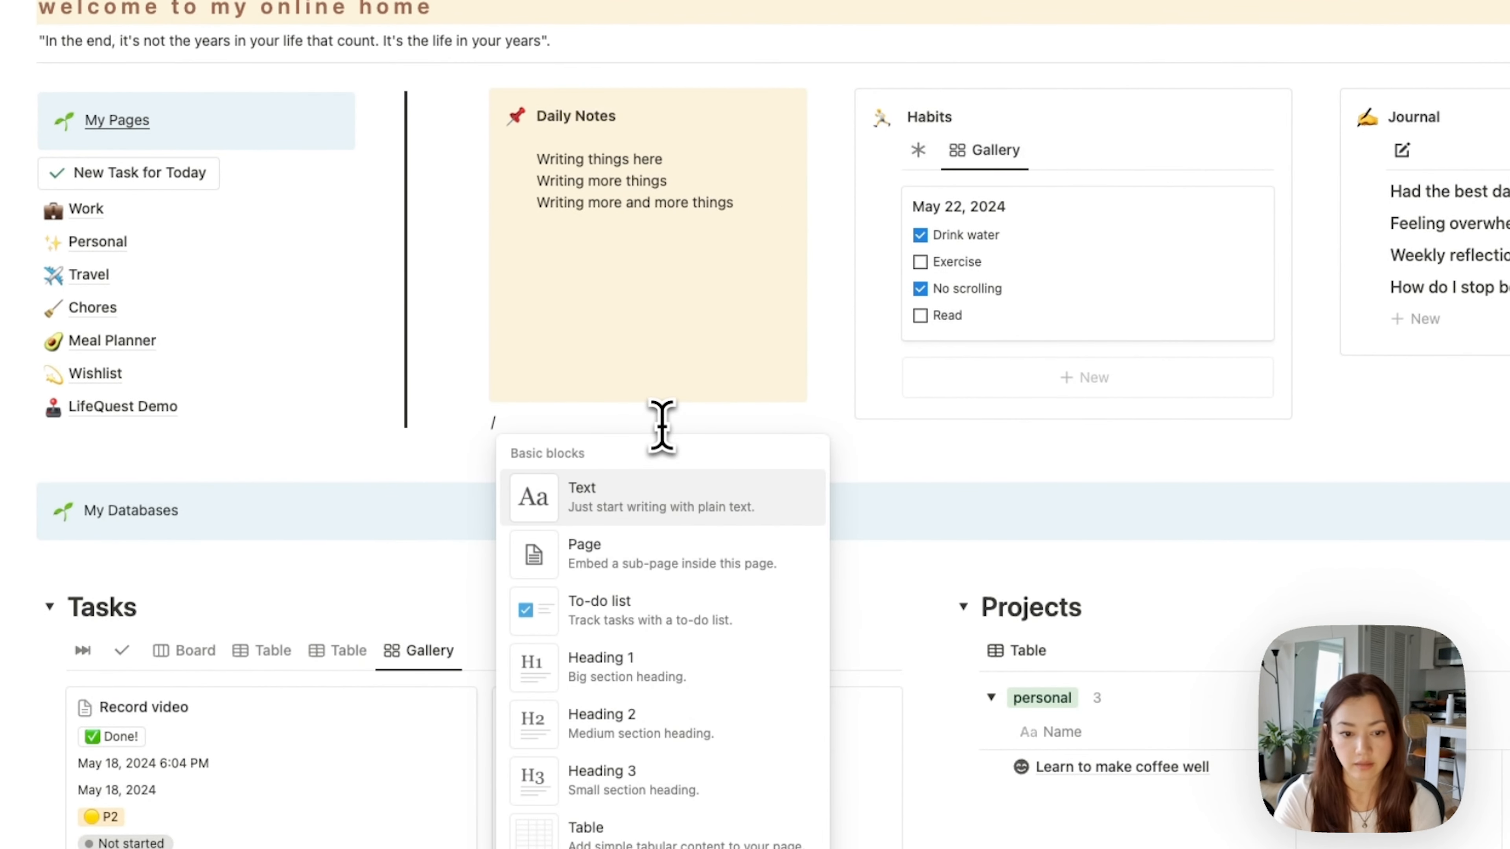
pyautogui.write('im')
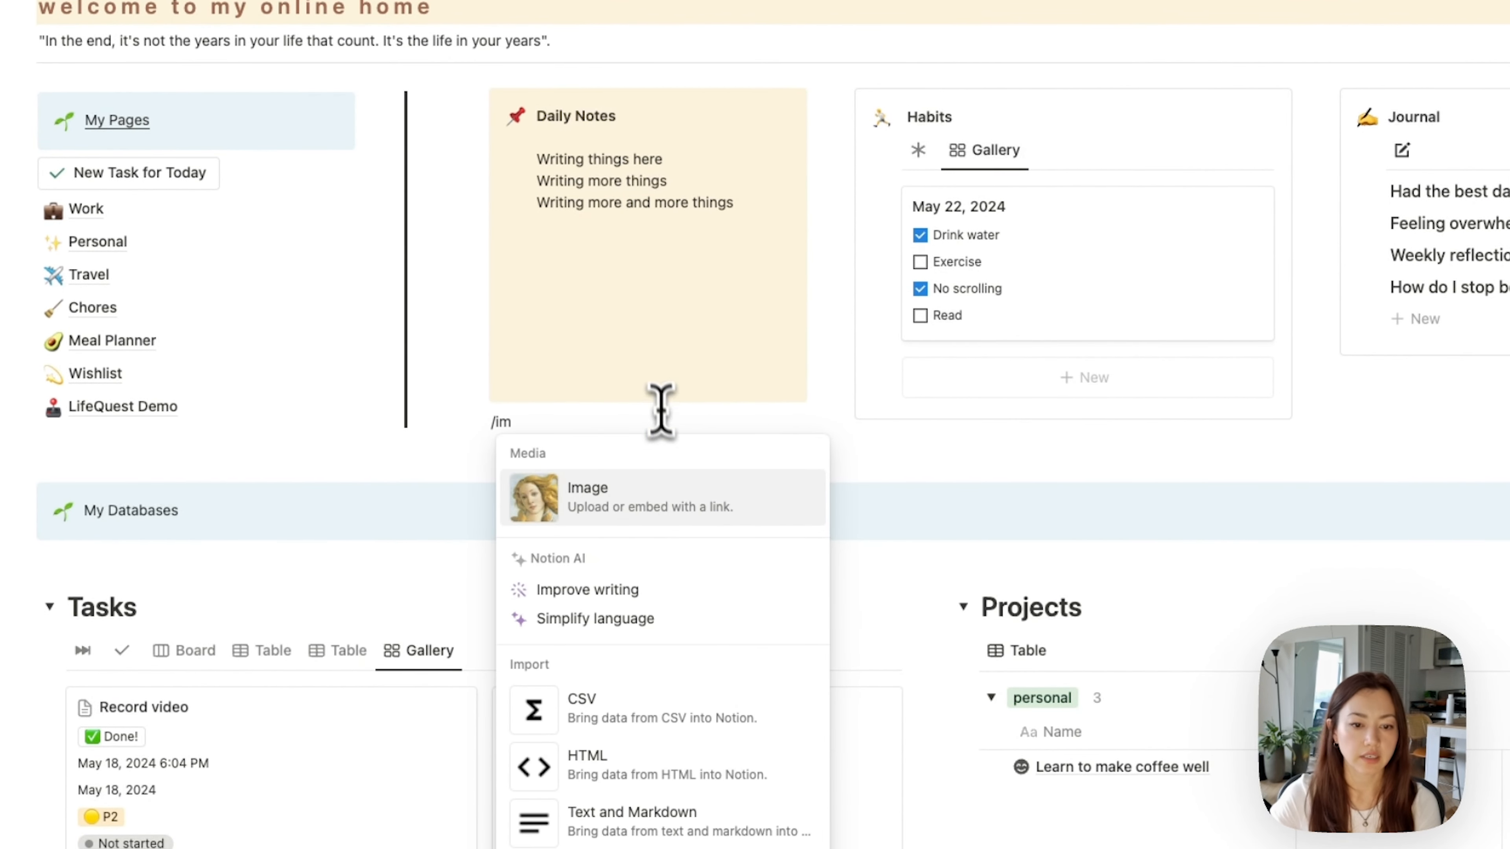
pyautogui.click(651, 491)
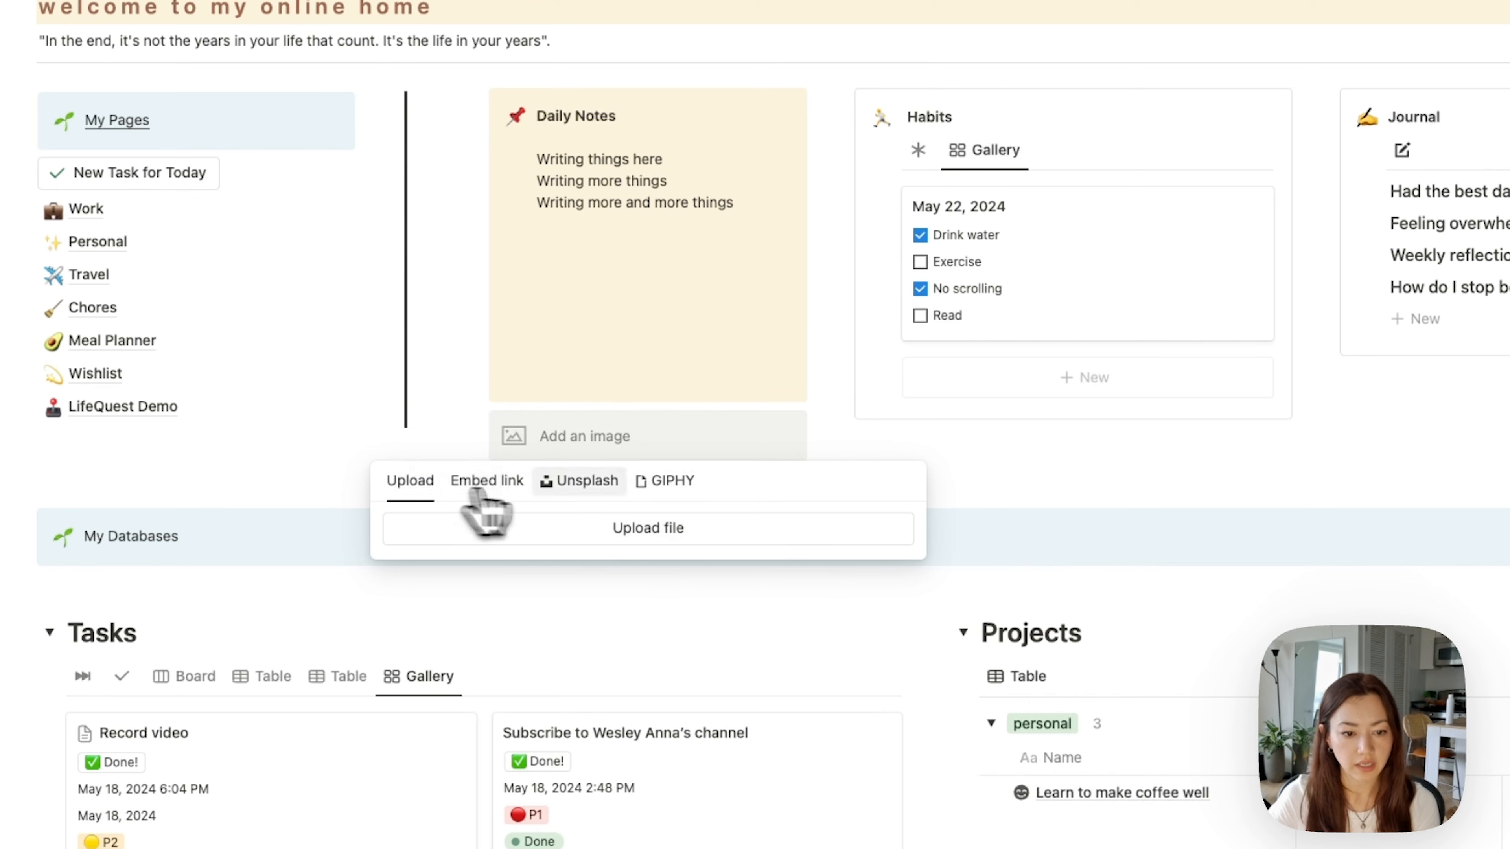
# Step: Try a GIPHY image in the new image block under Daily Notes and close the image options
pyautogui.click(657, 483)
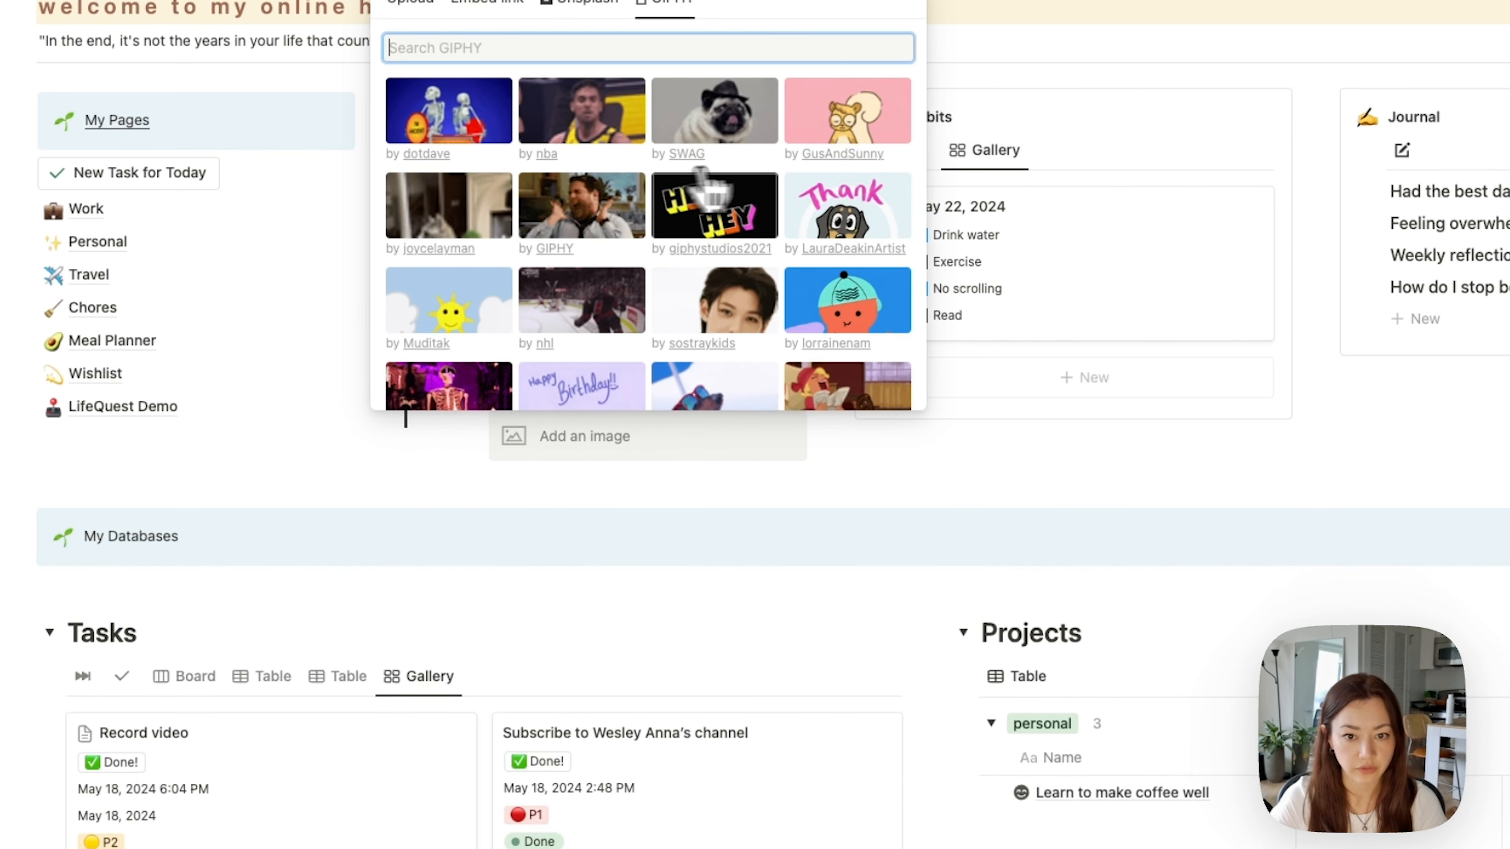
pyautogui.click(855, 132)
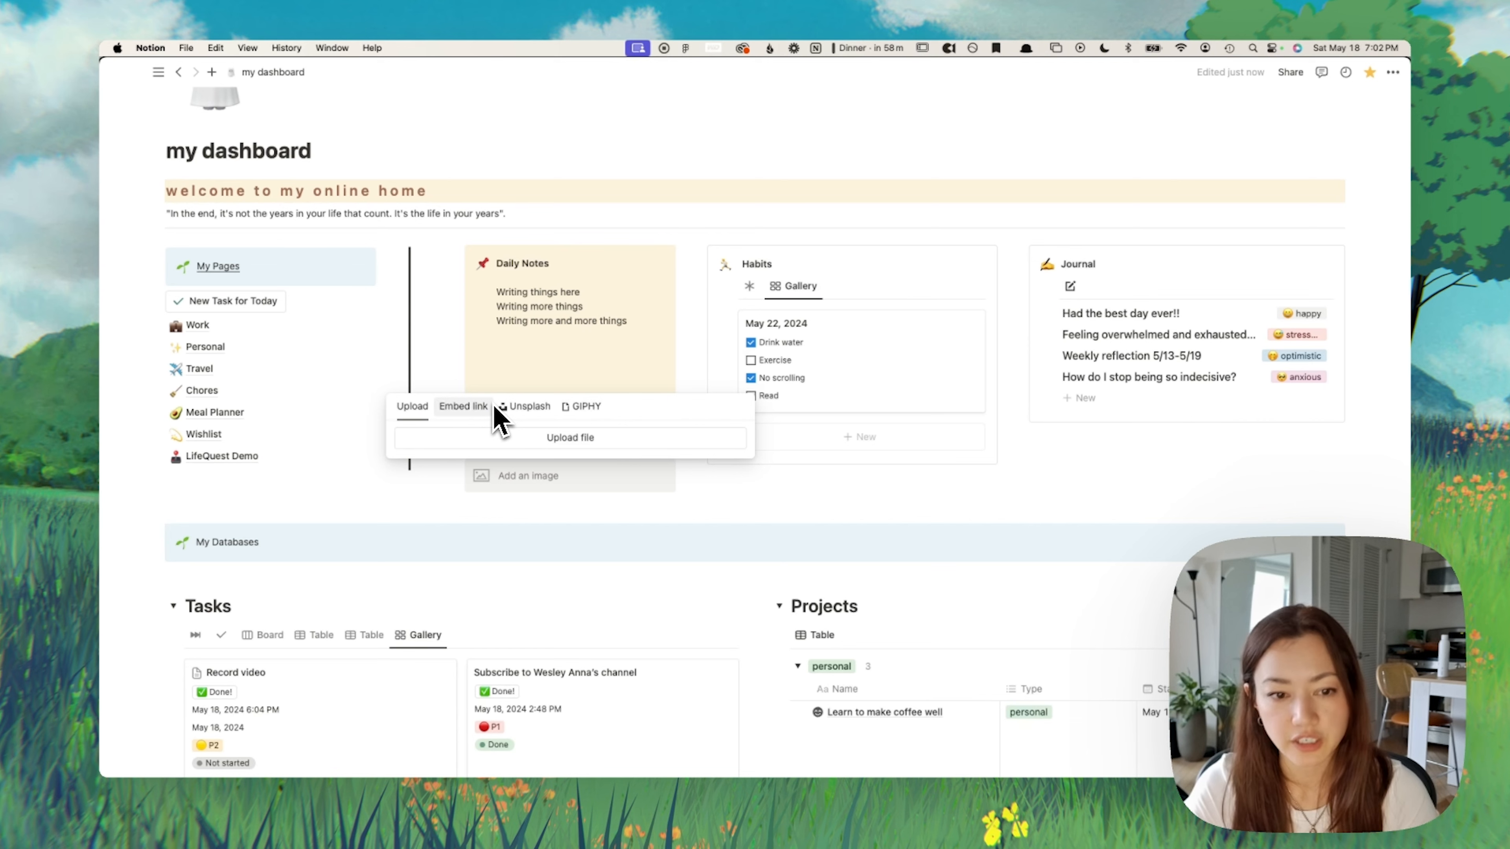
pyautogui.click(543, 503)
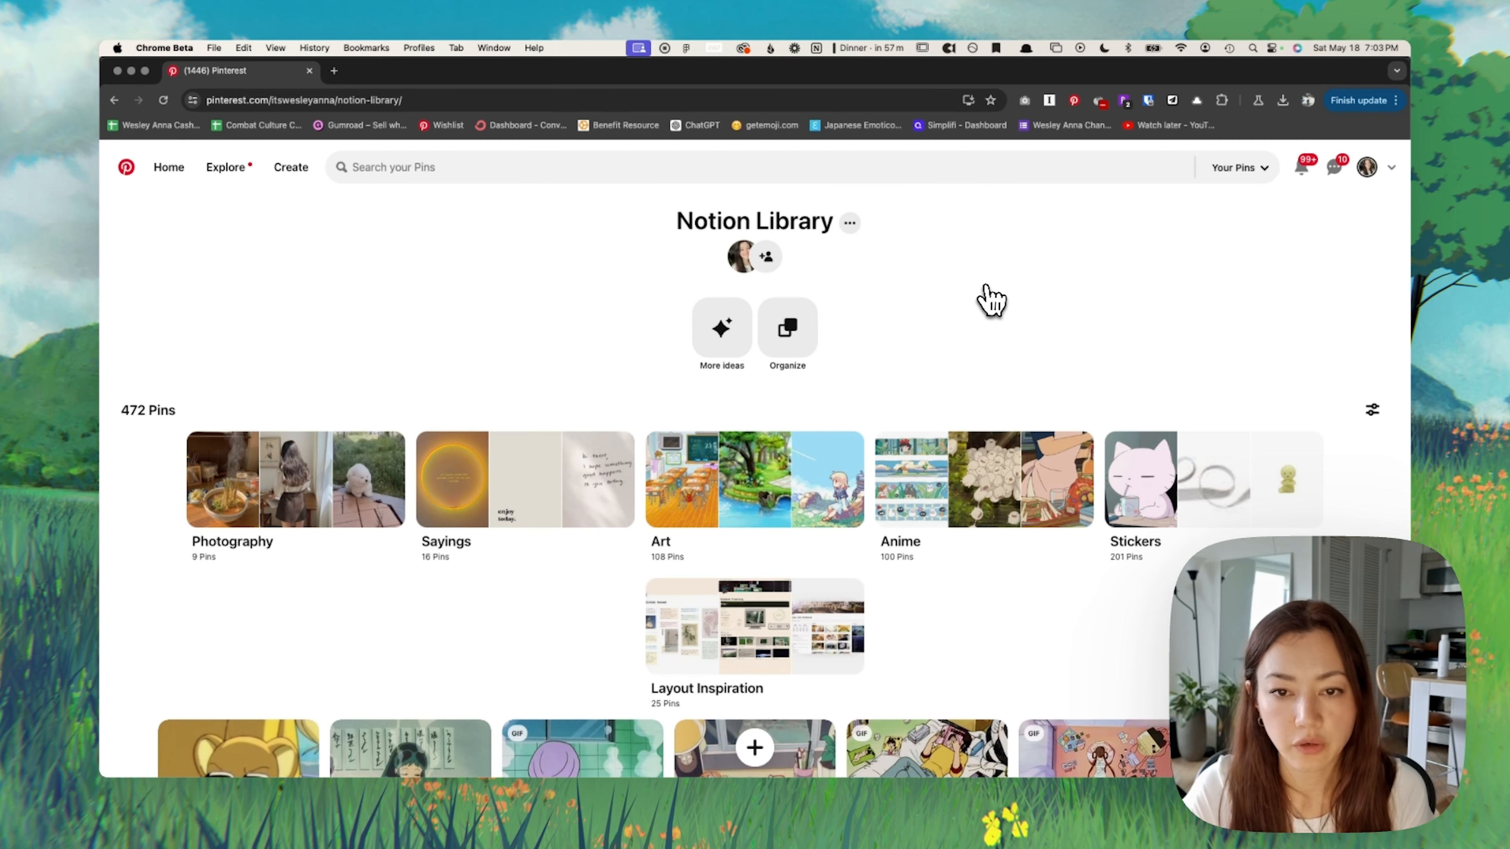
# Step: Open the Stickers section of the Notion Library board on Pinterest and look through its pins
pyautogui.scroll(-2, 988, 292)
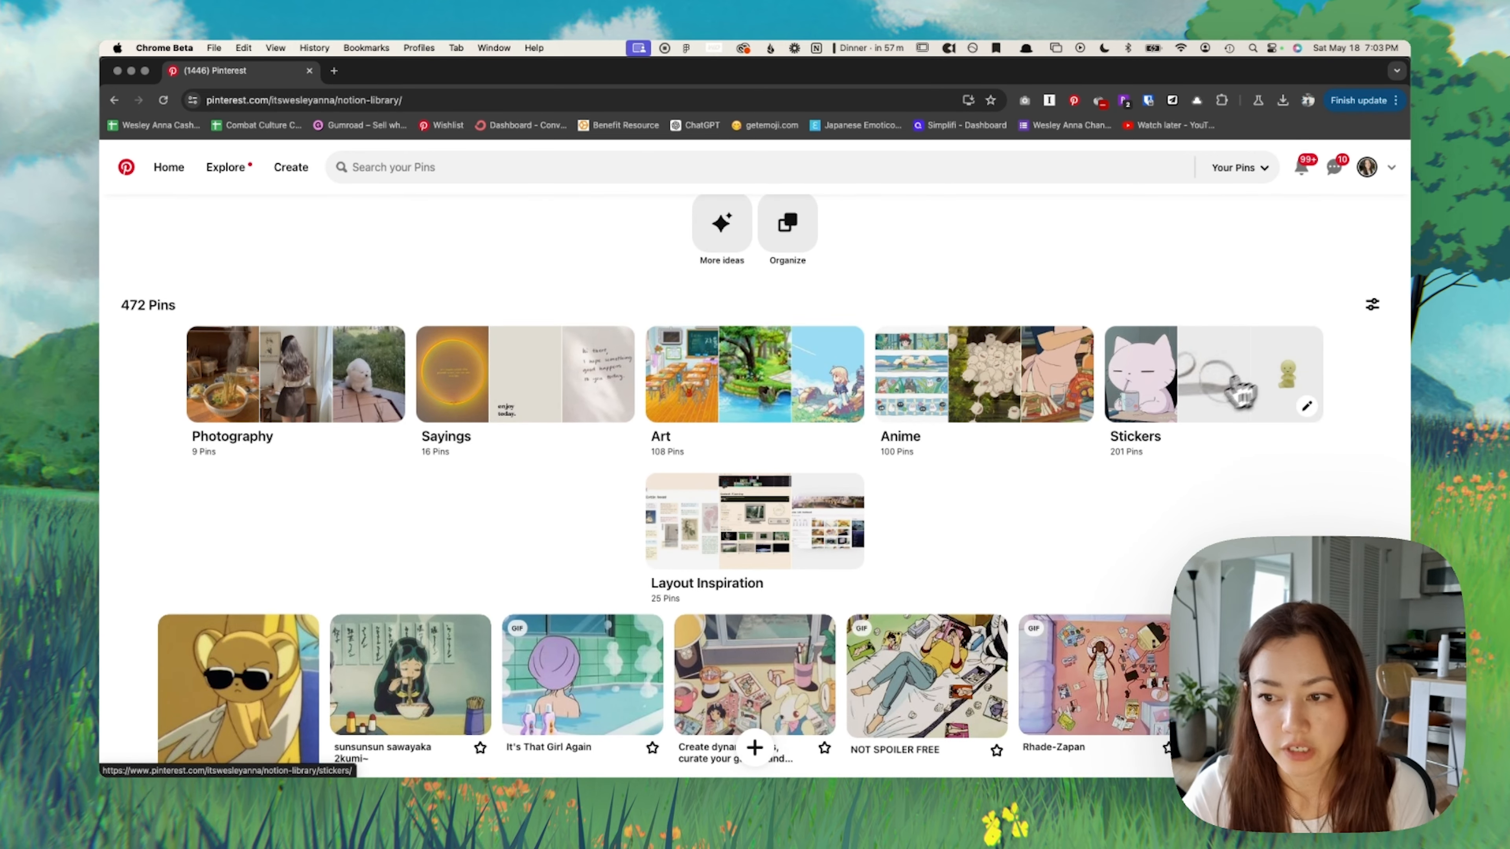
pyautogui.click(1170, 414)
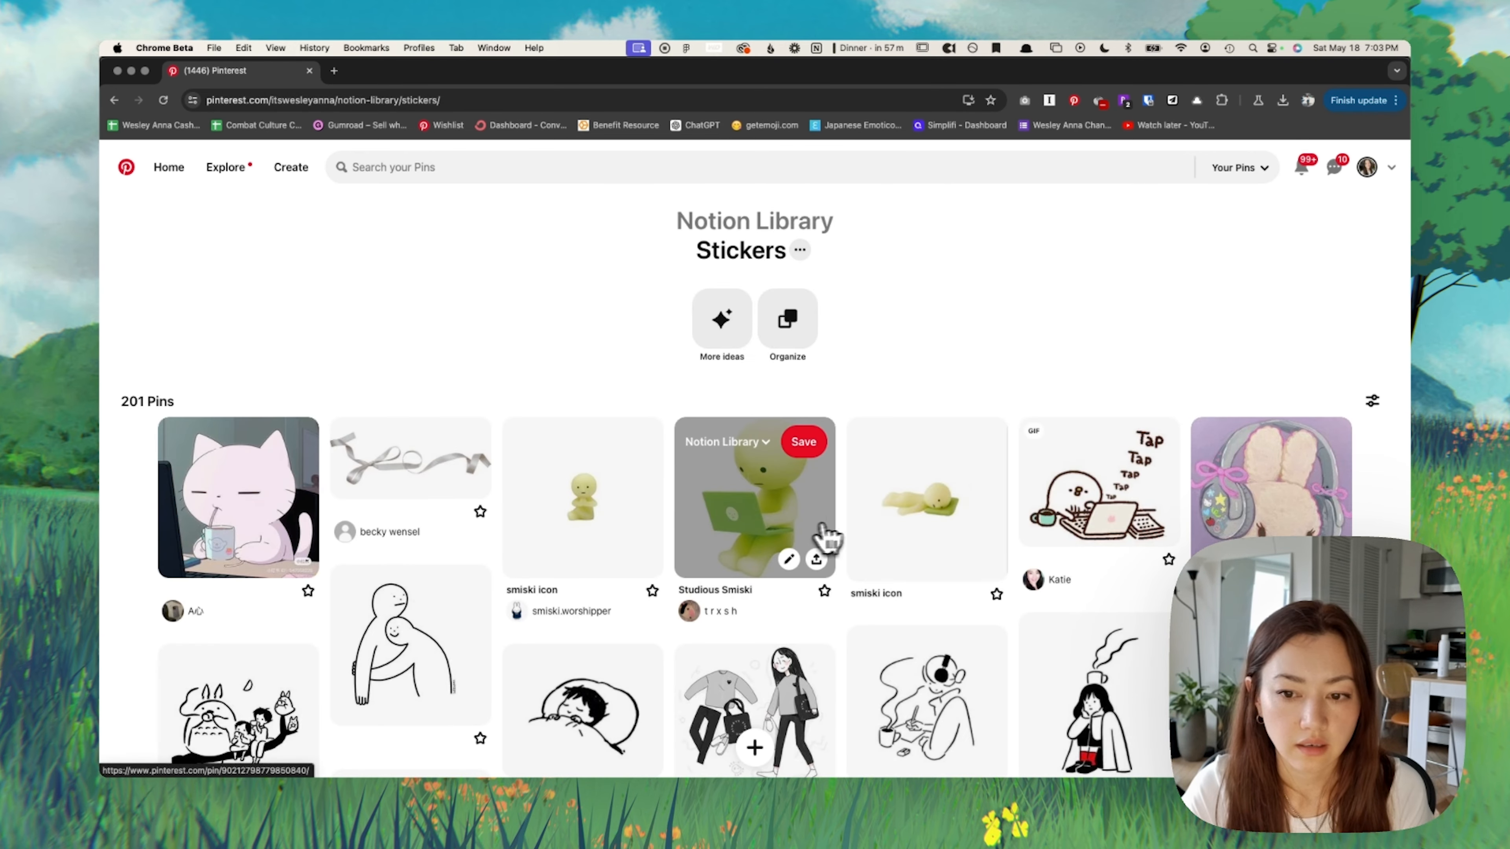
pyautogui.scroll(-3, 832, 523)
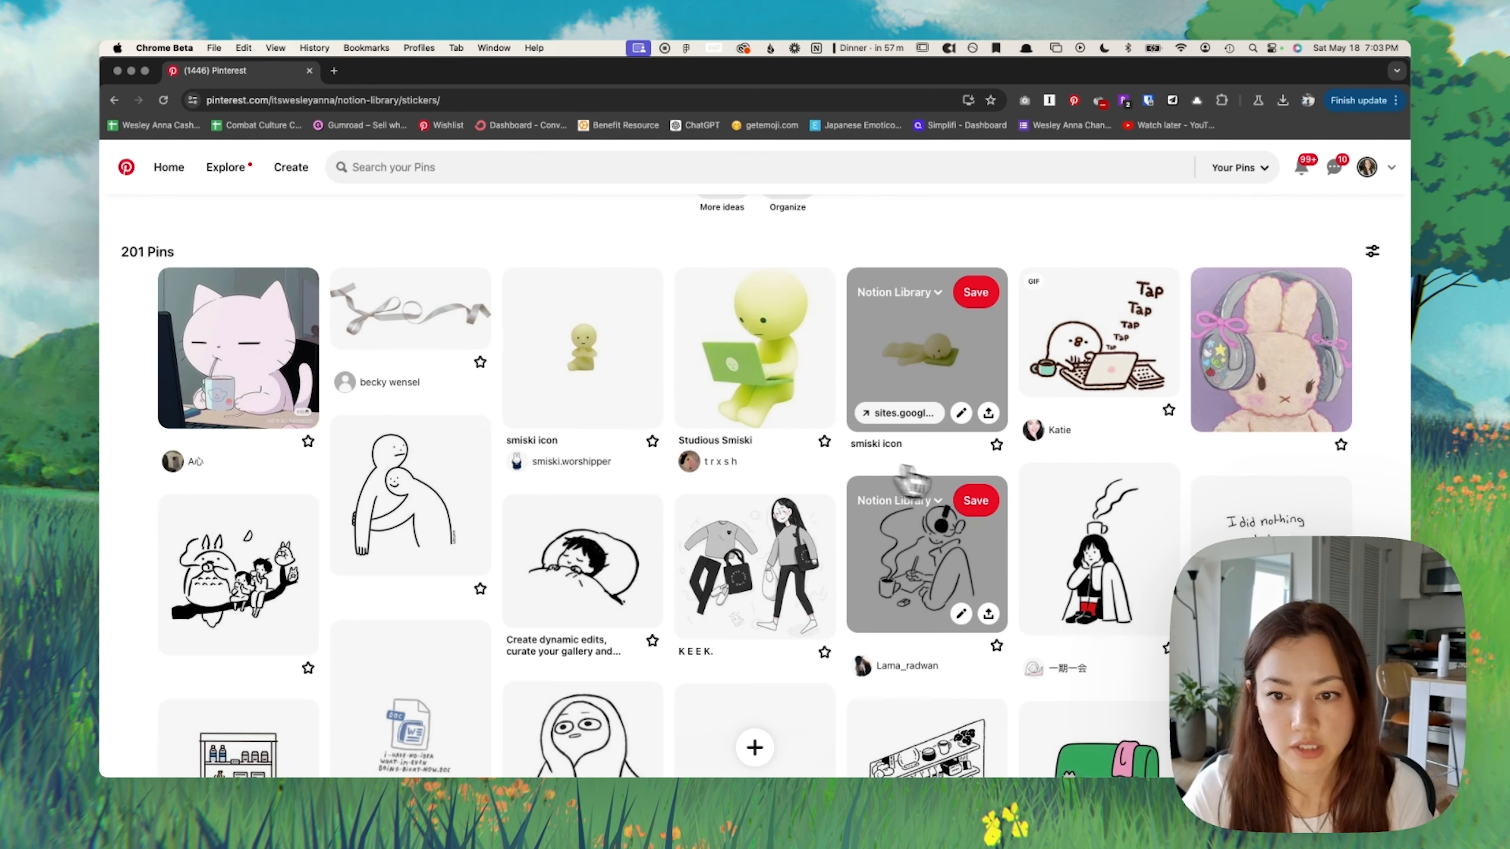
# Step: Open the Studious Smiski pin and copy its image address
pyautogui.click(788, 409)
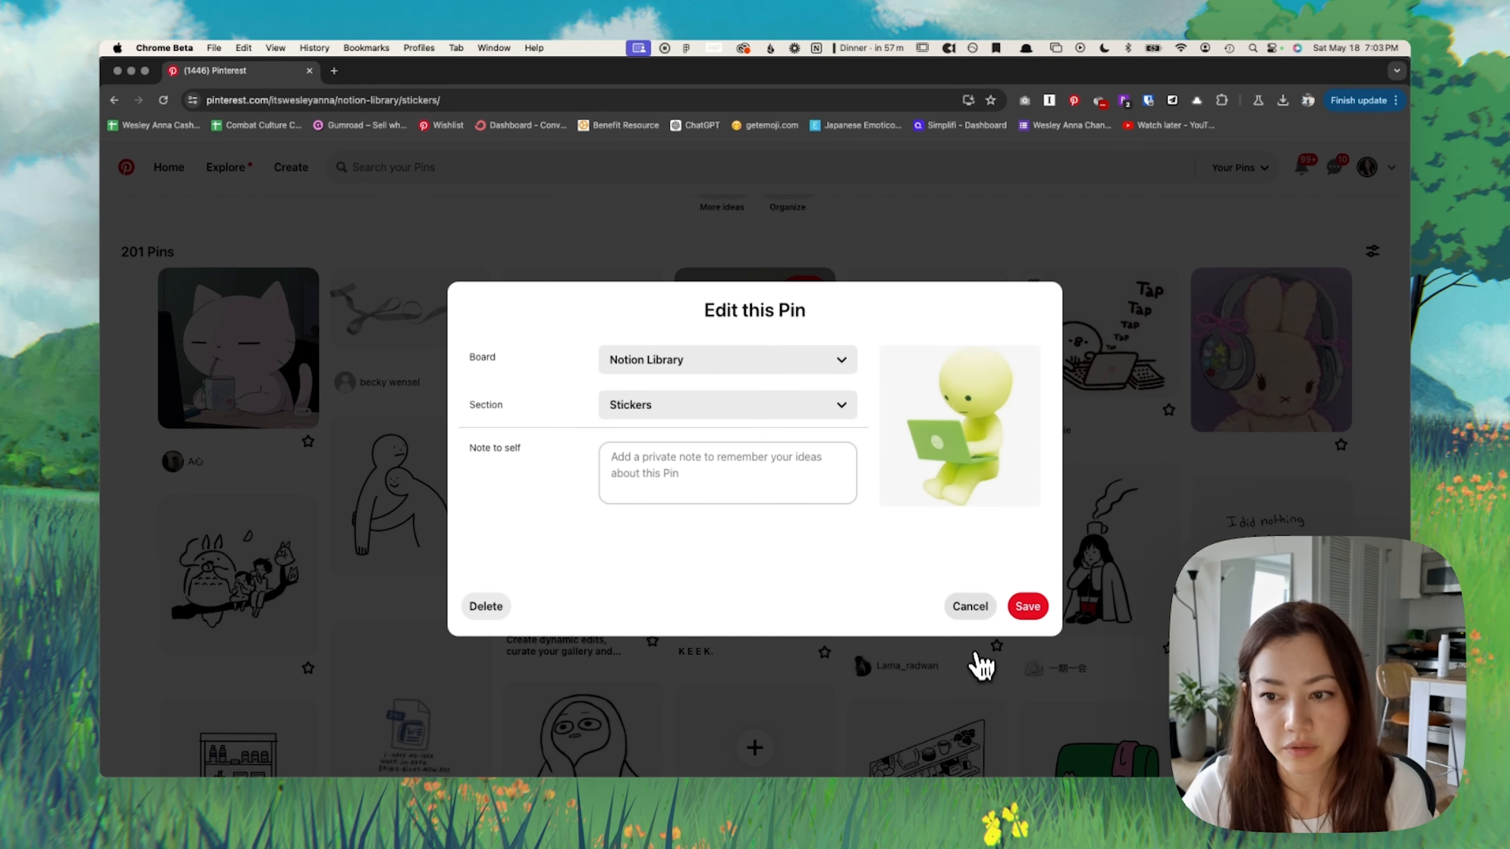
pyautogui.click(967, 607)
pyautogui.click(750, 343)
pyautogui.rightClick(614, 346)
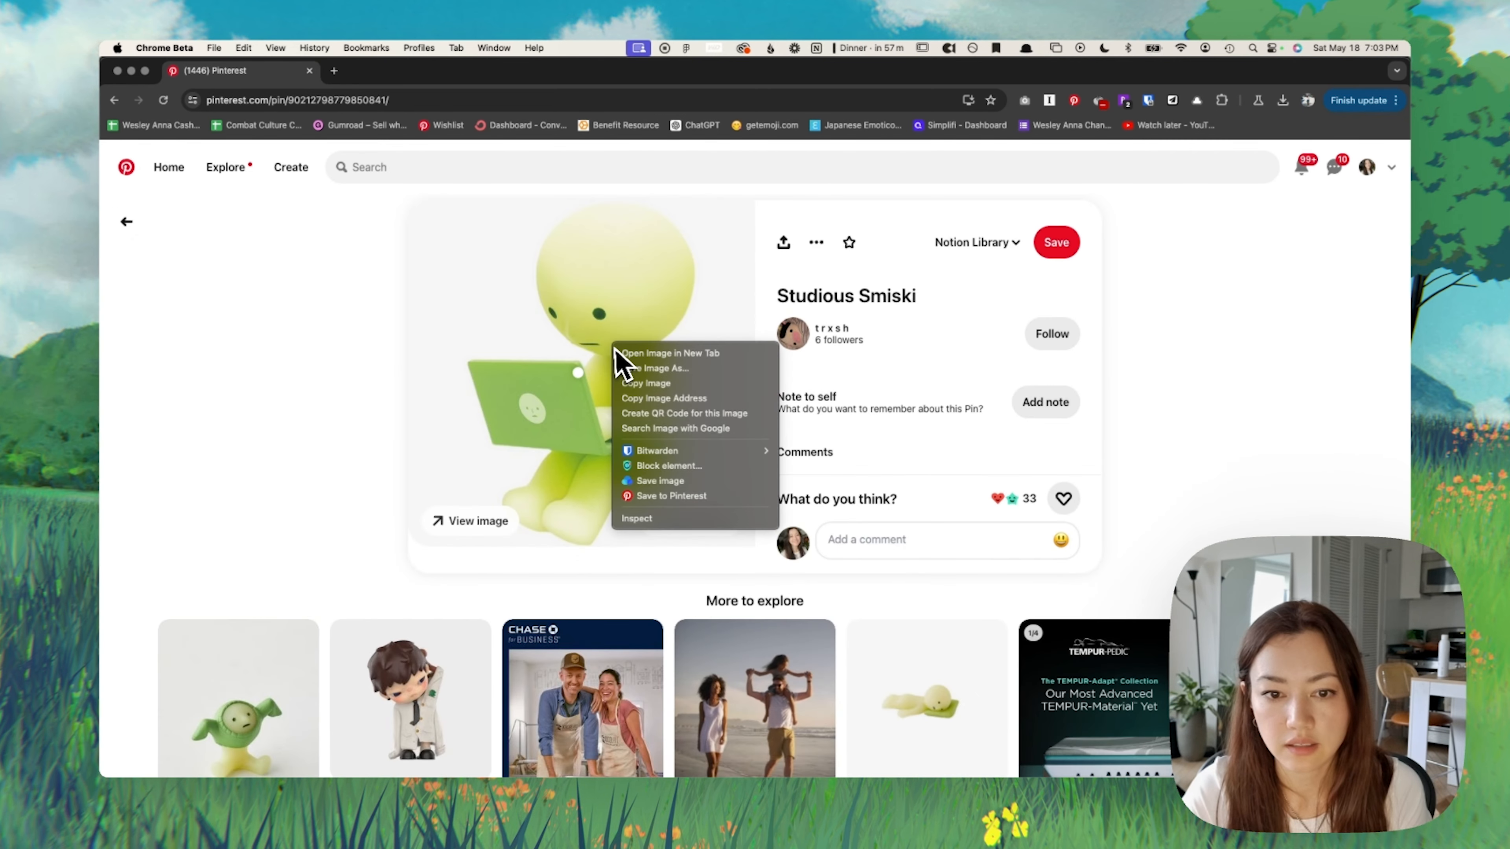
pyautogui.click(664, 398)
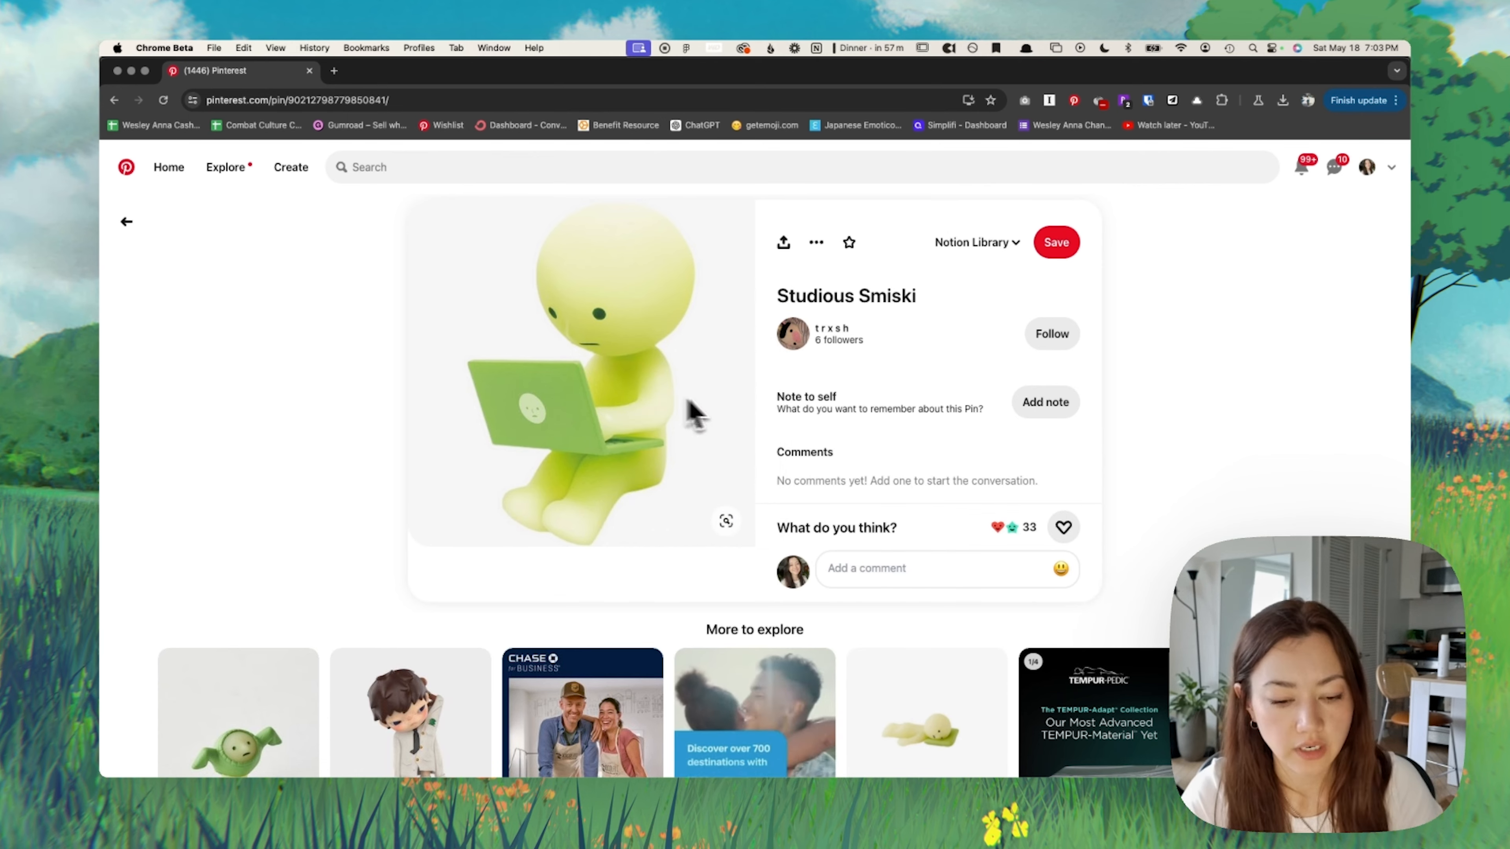
# Step: Return to Notion and embed the copied Smiski image link in the empty image block under Daily Notes
pyautogui.hotkey('ctrl', 'Right')
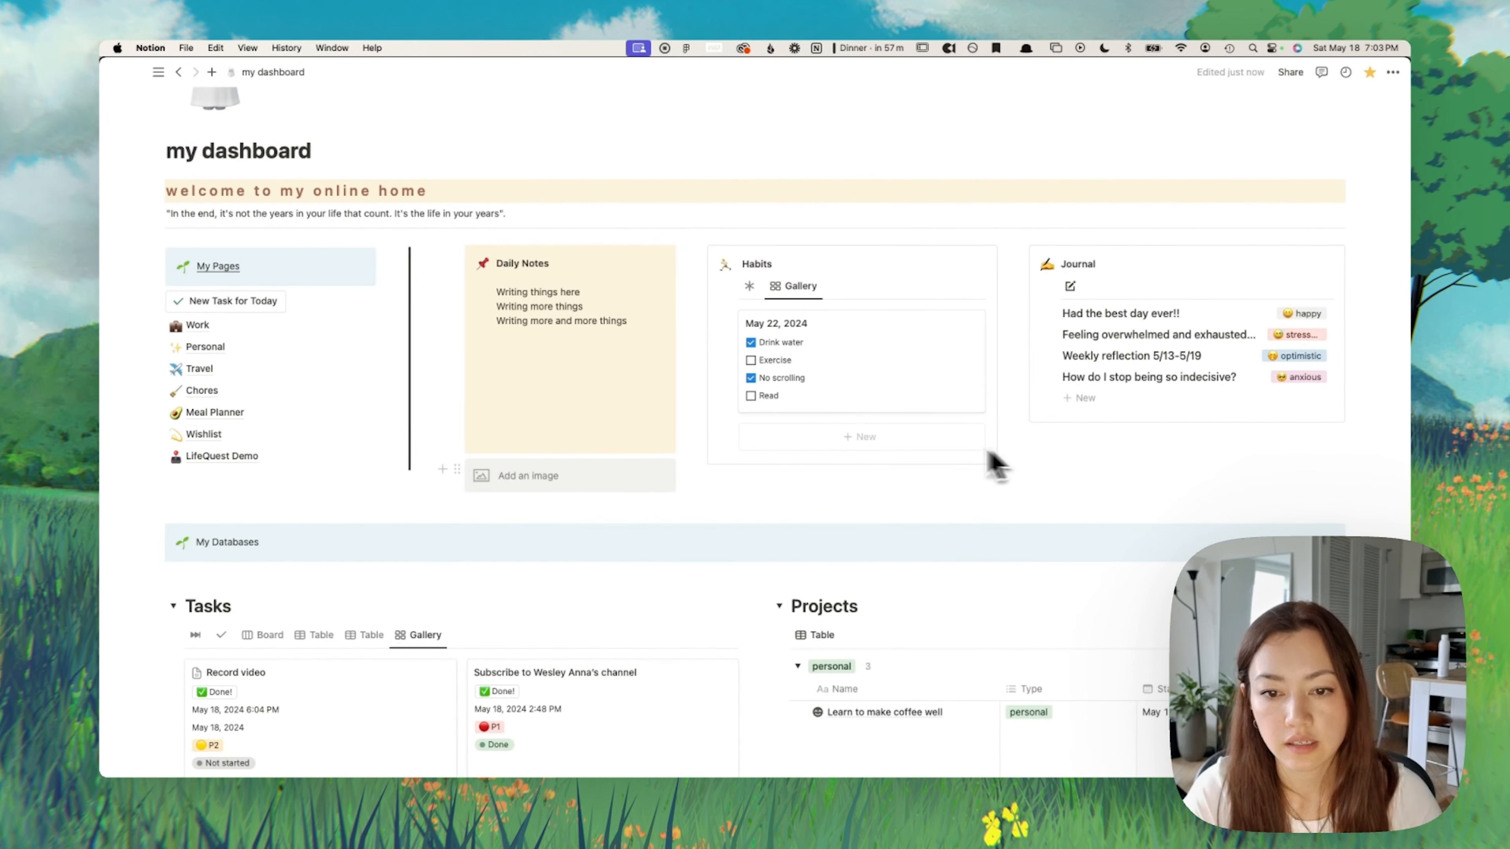
pyautogui.click(585, 482)
pyautogui.click(486, 511)
pyautogui.press('super+v')
pyautogui.click(565, 571)
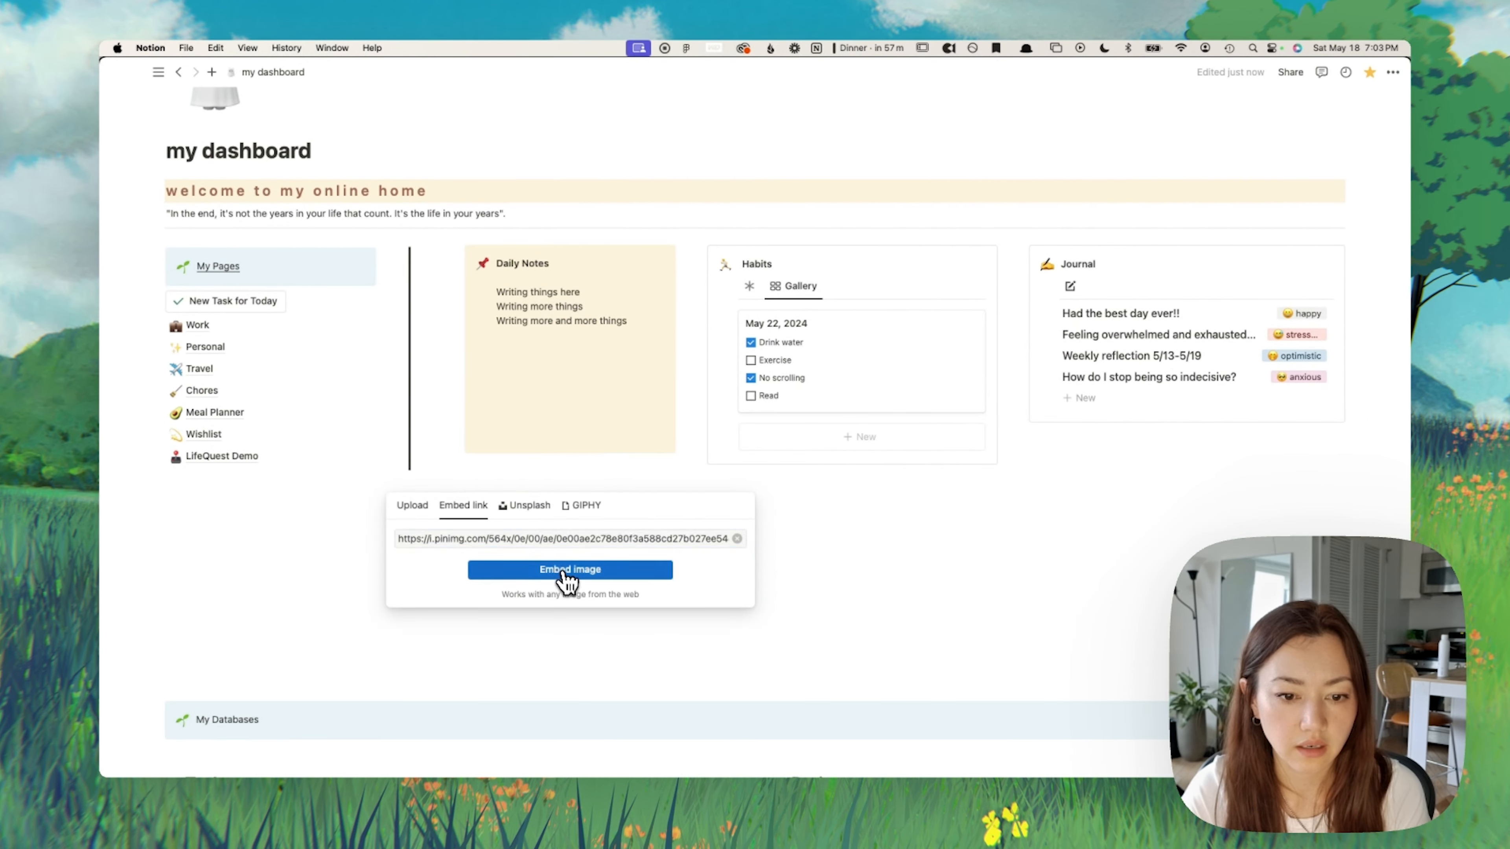
# Step: Move the Smiski image below LifeQuest Demo in the My Pages column and make it smaller
pyautogui.moveTo(627, 589); pyautogui.dragTo(279, 540)
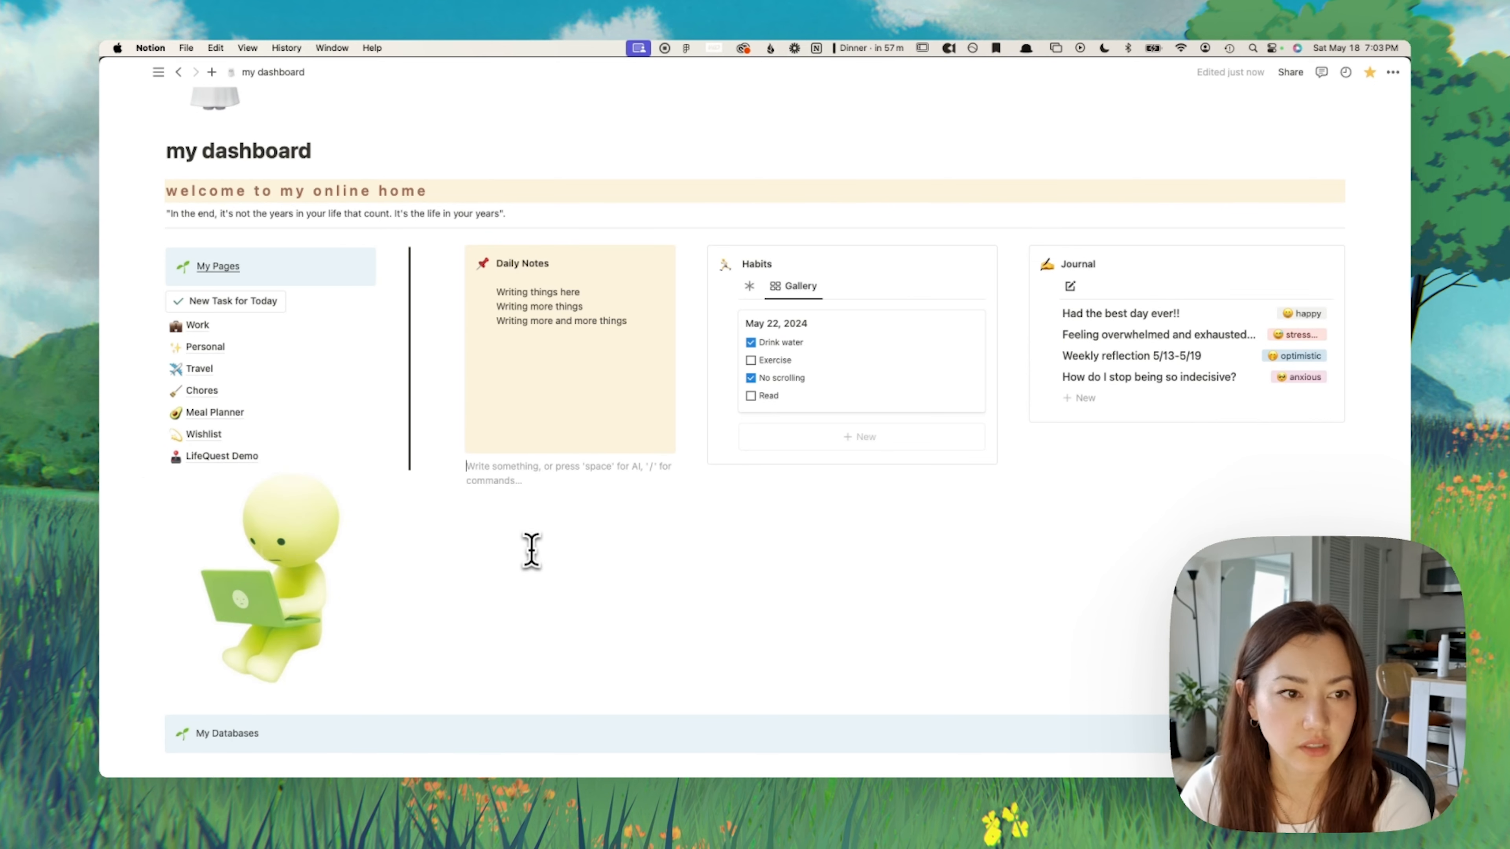
pyautogui.moveTo(371, 589); pyautogui.dragTo(290, 567)
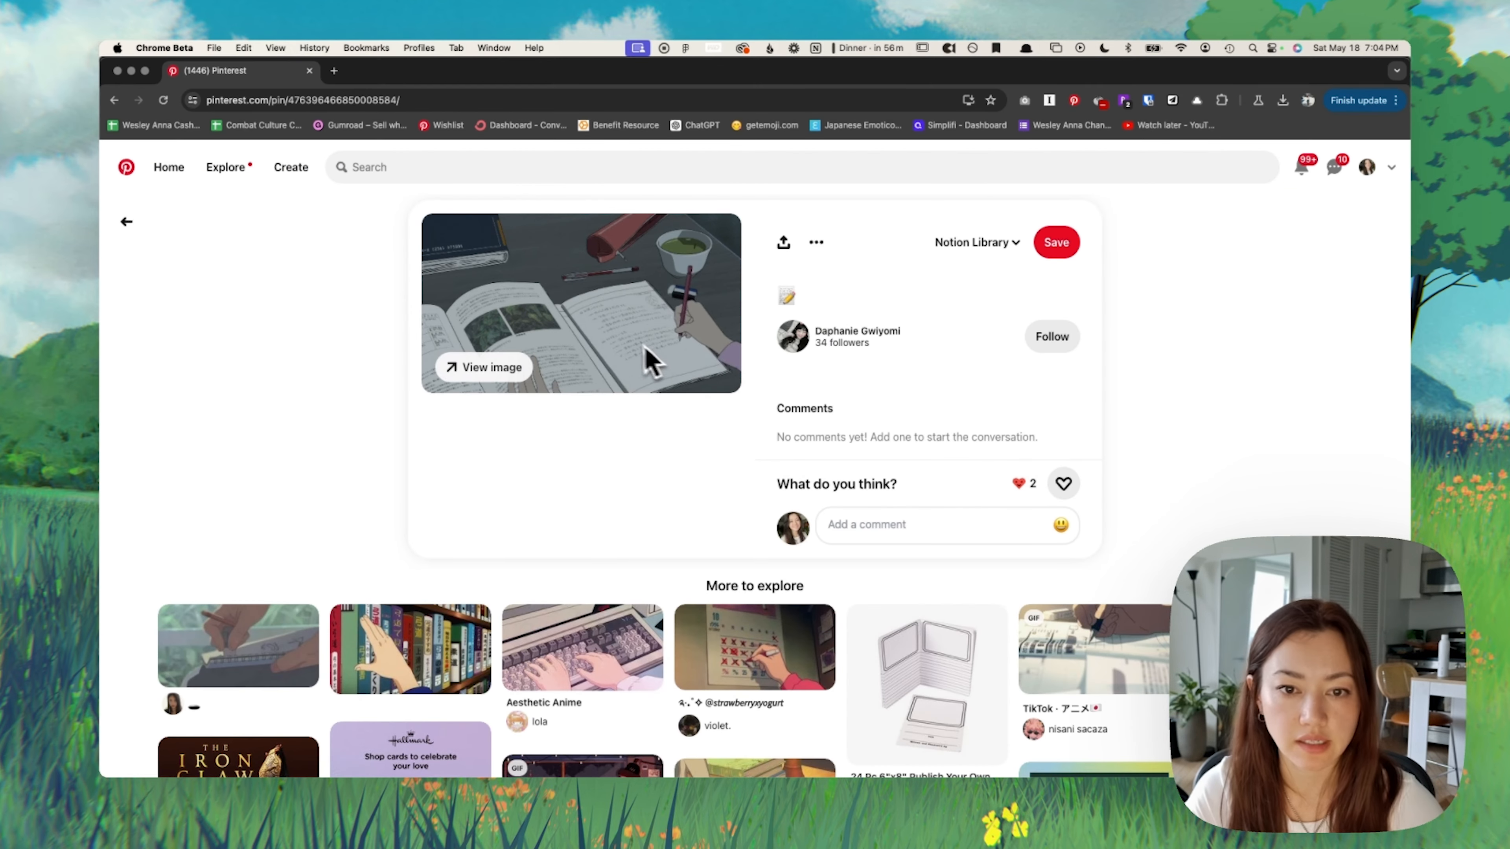
# Step: Copy the image address of the open notebook GIF on Pinterest and embed it as an image under Daily Notes in Notion
pyautogui.rightClick(603, 311)
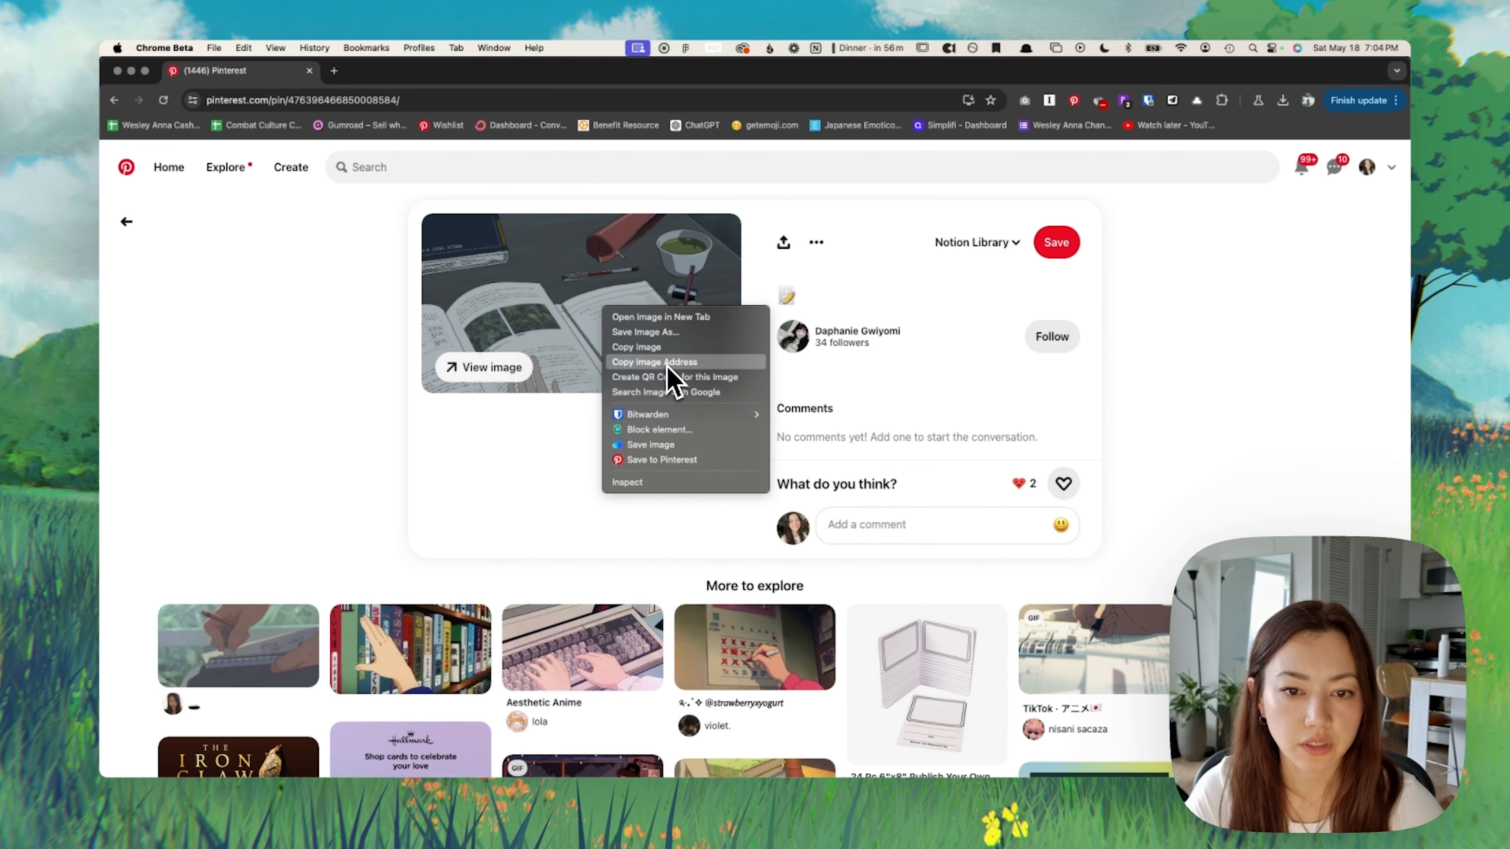
pyautogui.click(667, 363)
pyautogui.hotkey('ctrl', 'Right')
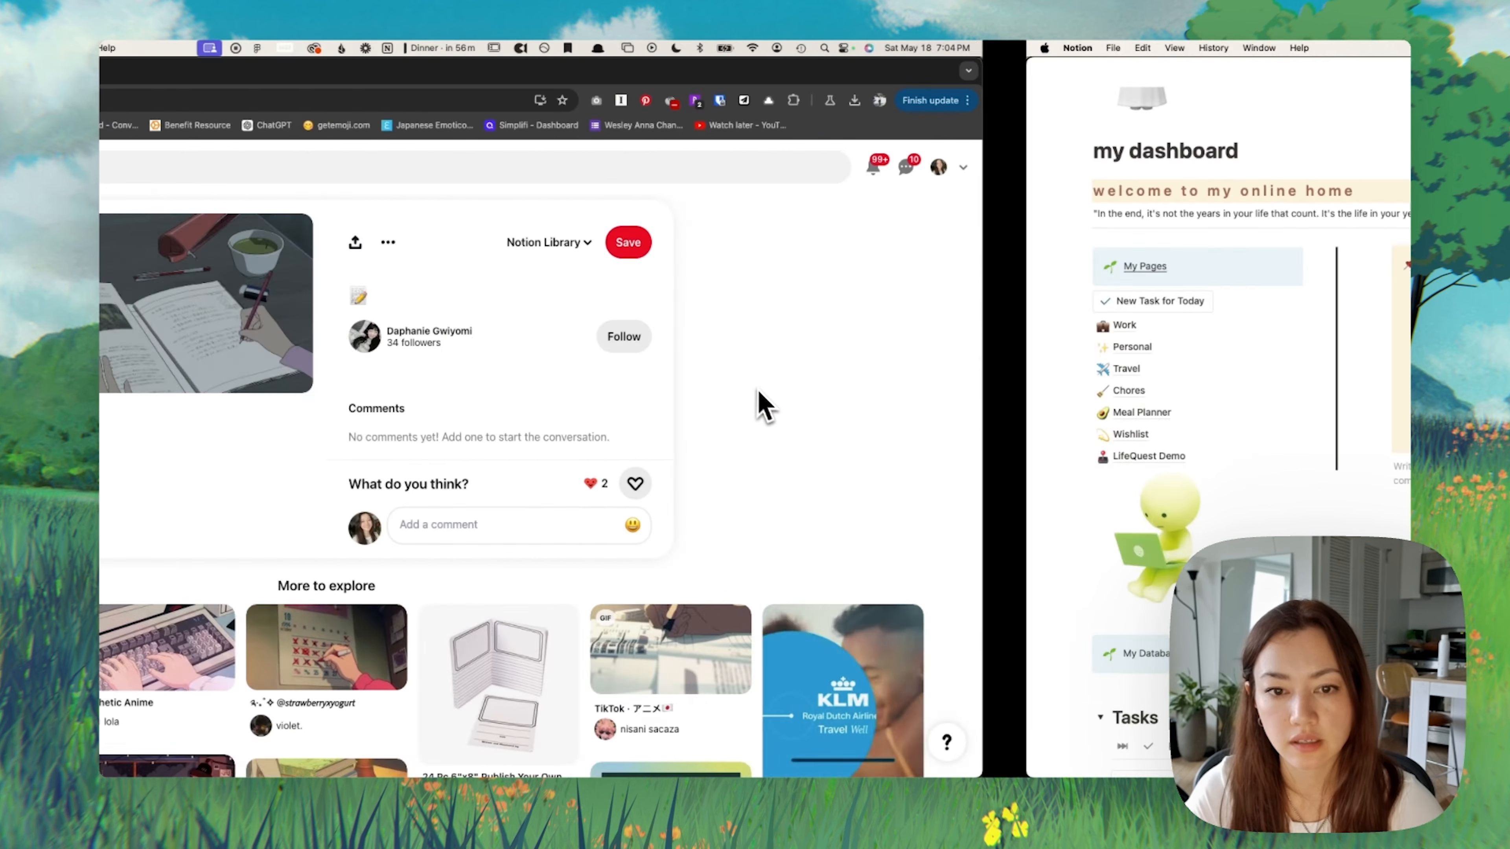
pyautogui.press('super+v')
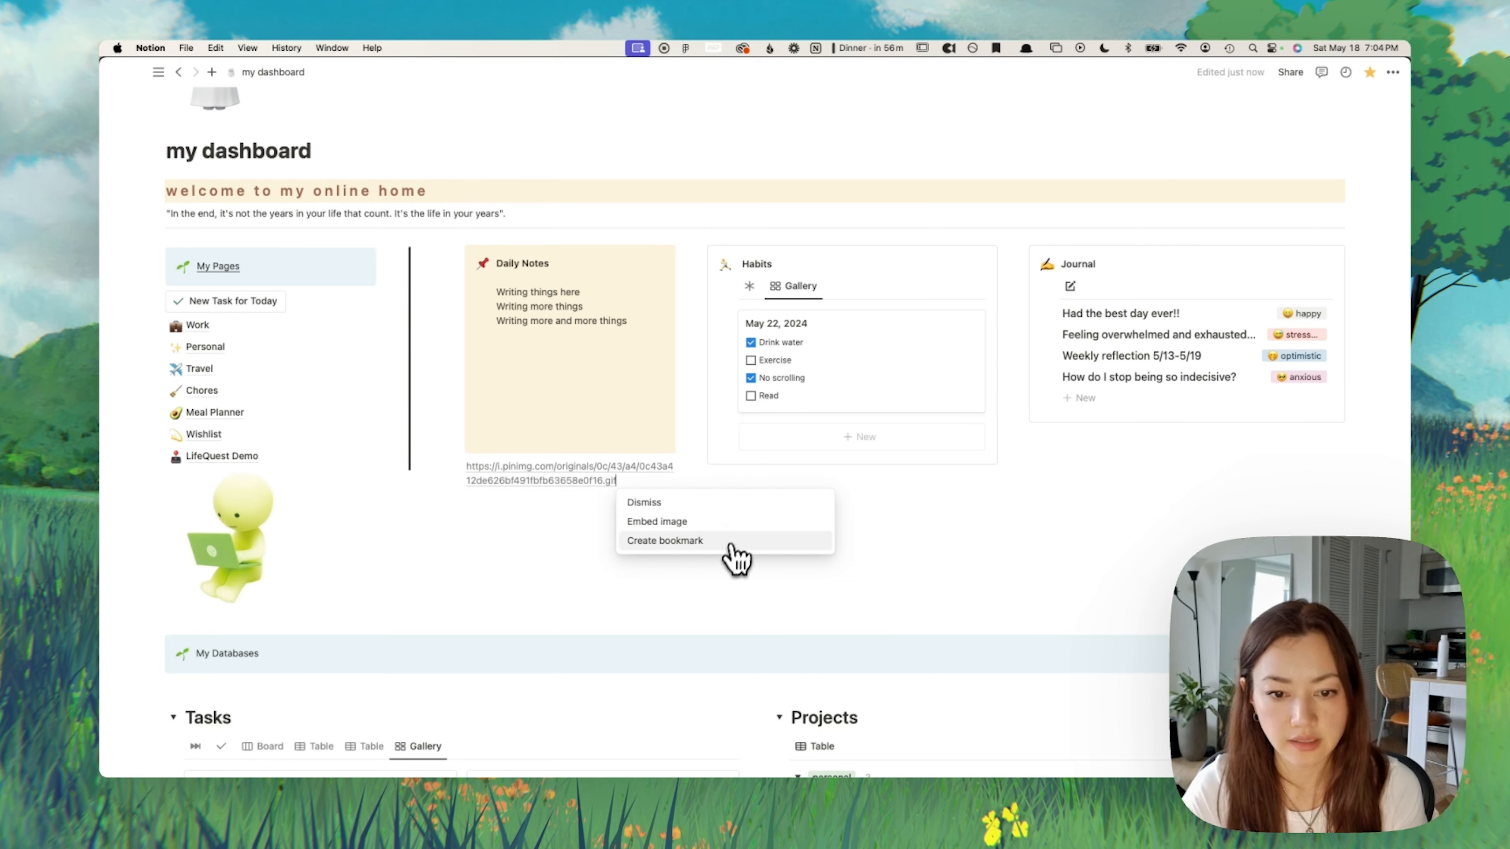
pyautogui.click(744, 523)
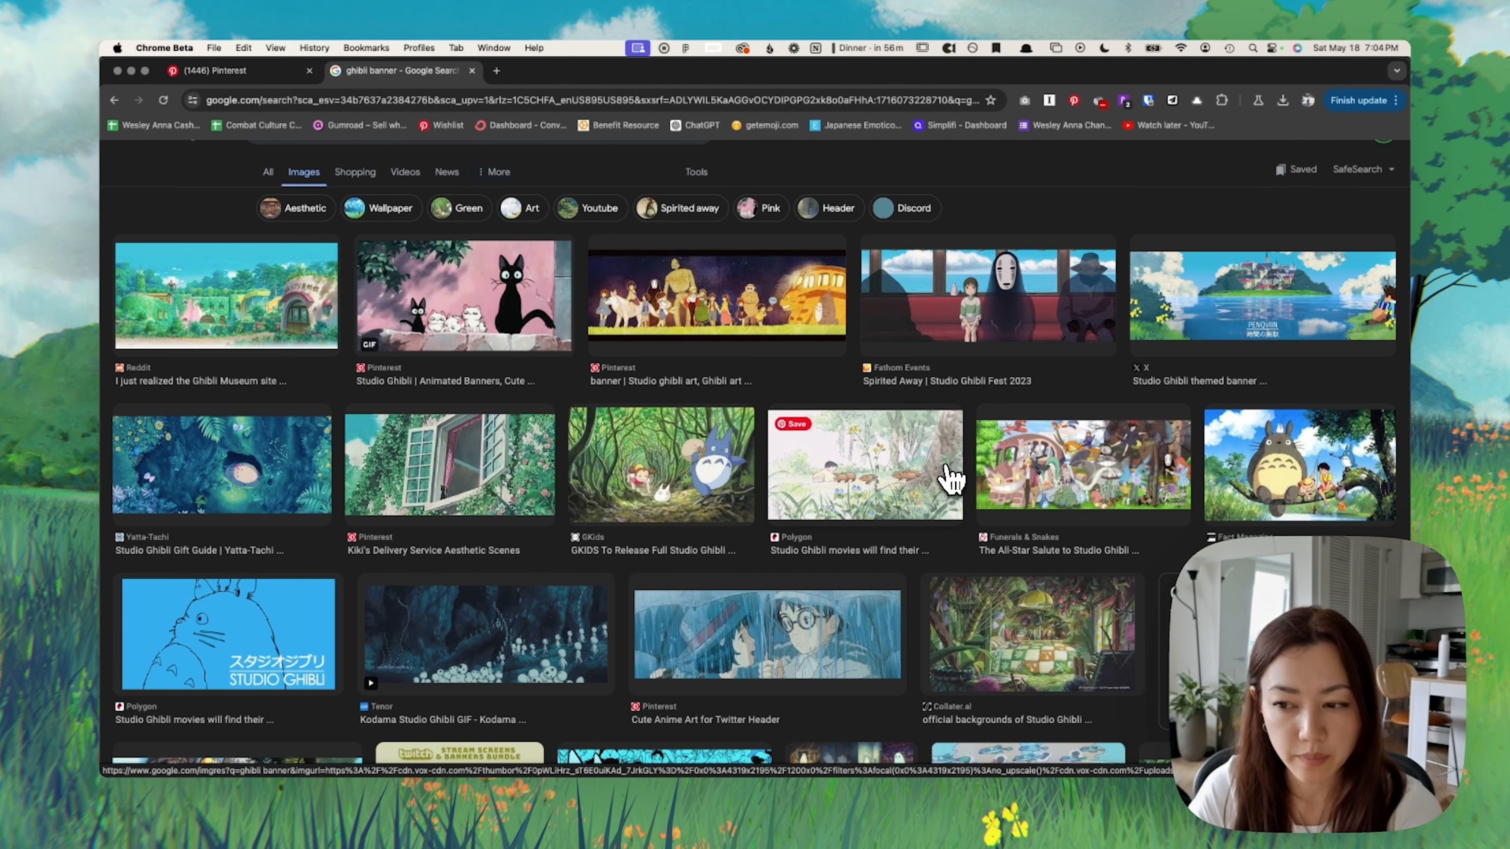
# Step: Open the Kiki's Delivery Service lake landscape banner from the "ghibli banner" image results and copy the image
pyautogui.scroll(-10, 951, 479)
pyautogui.click(464, 483)
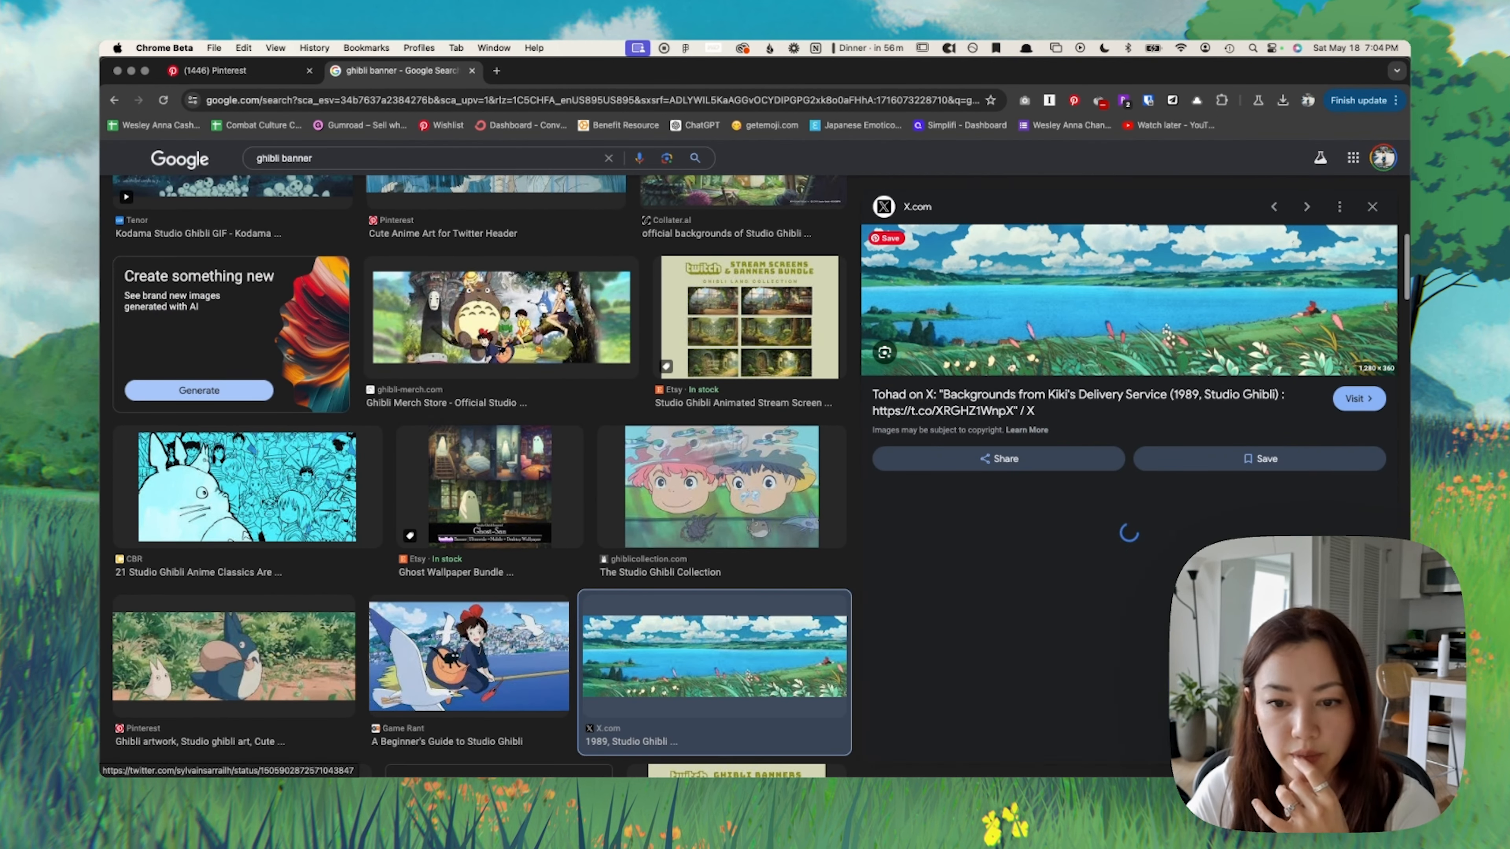
pyautogui.rightClick(1052, 306)
pyautogui.click(1113, 440)
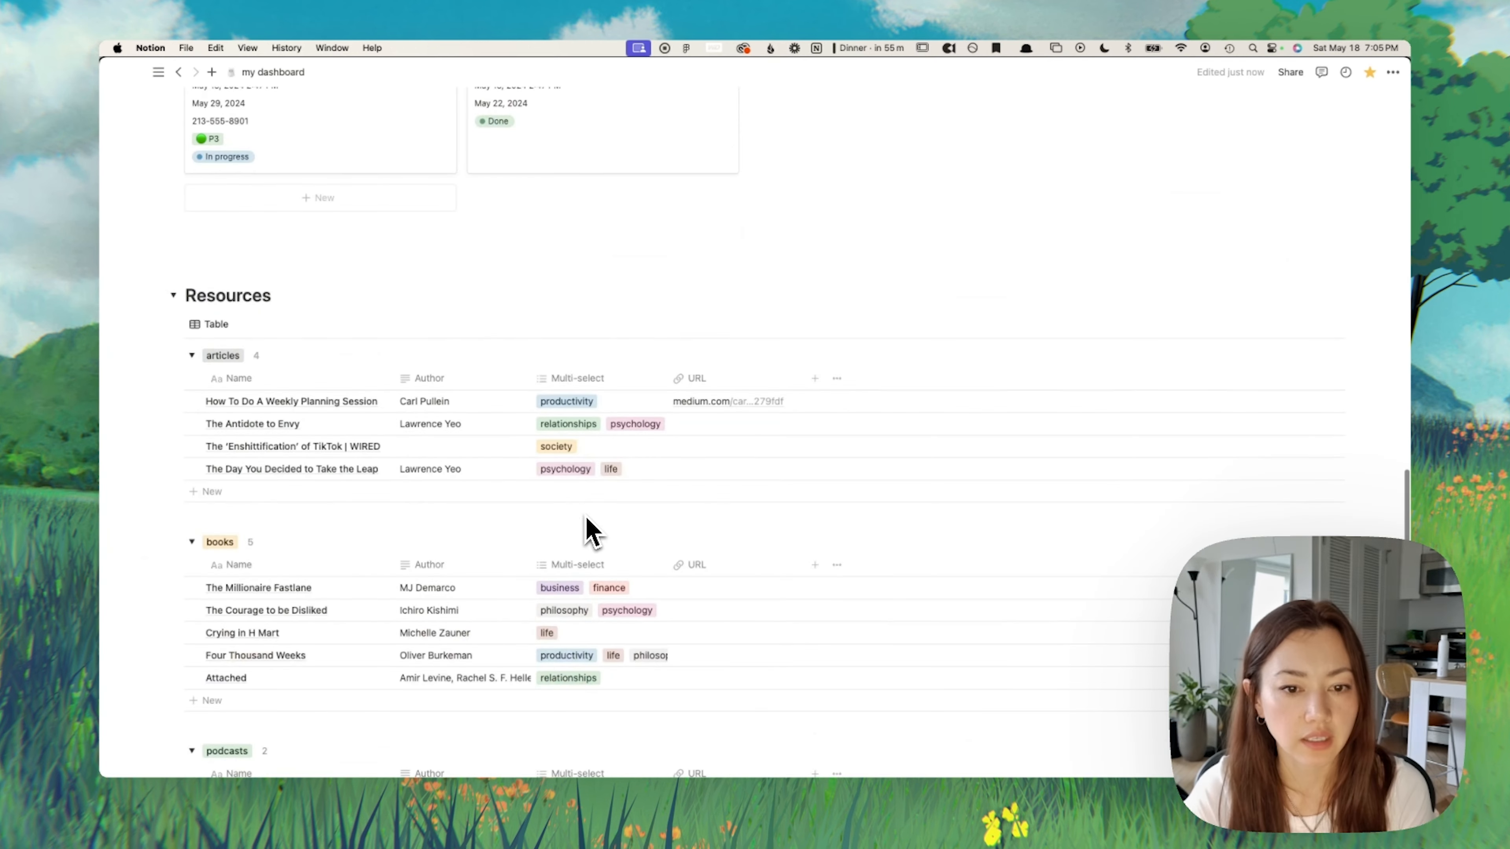
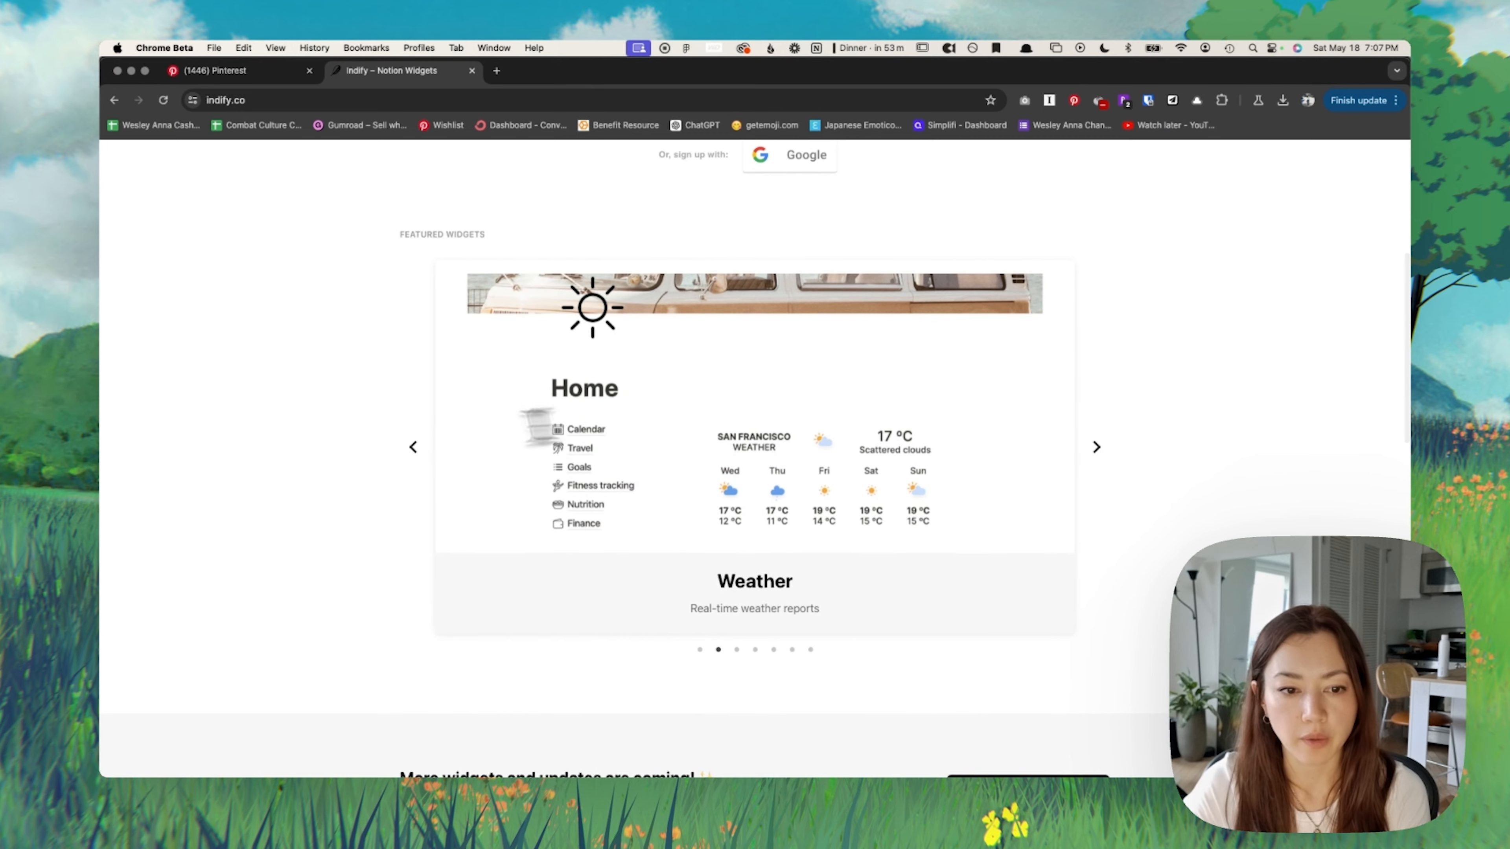
# Step: Look through the featured Notion widgets on indify.co, including Weather, Life Progress Bar, Clock and Quotes
pyautogui.click(1099, 452)
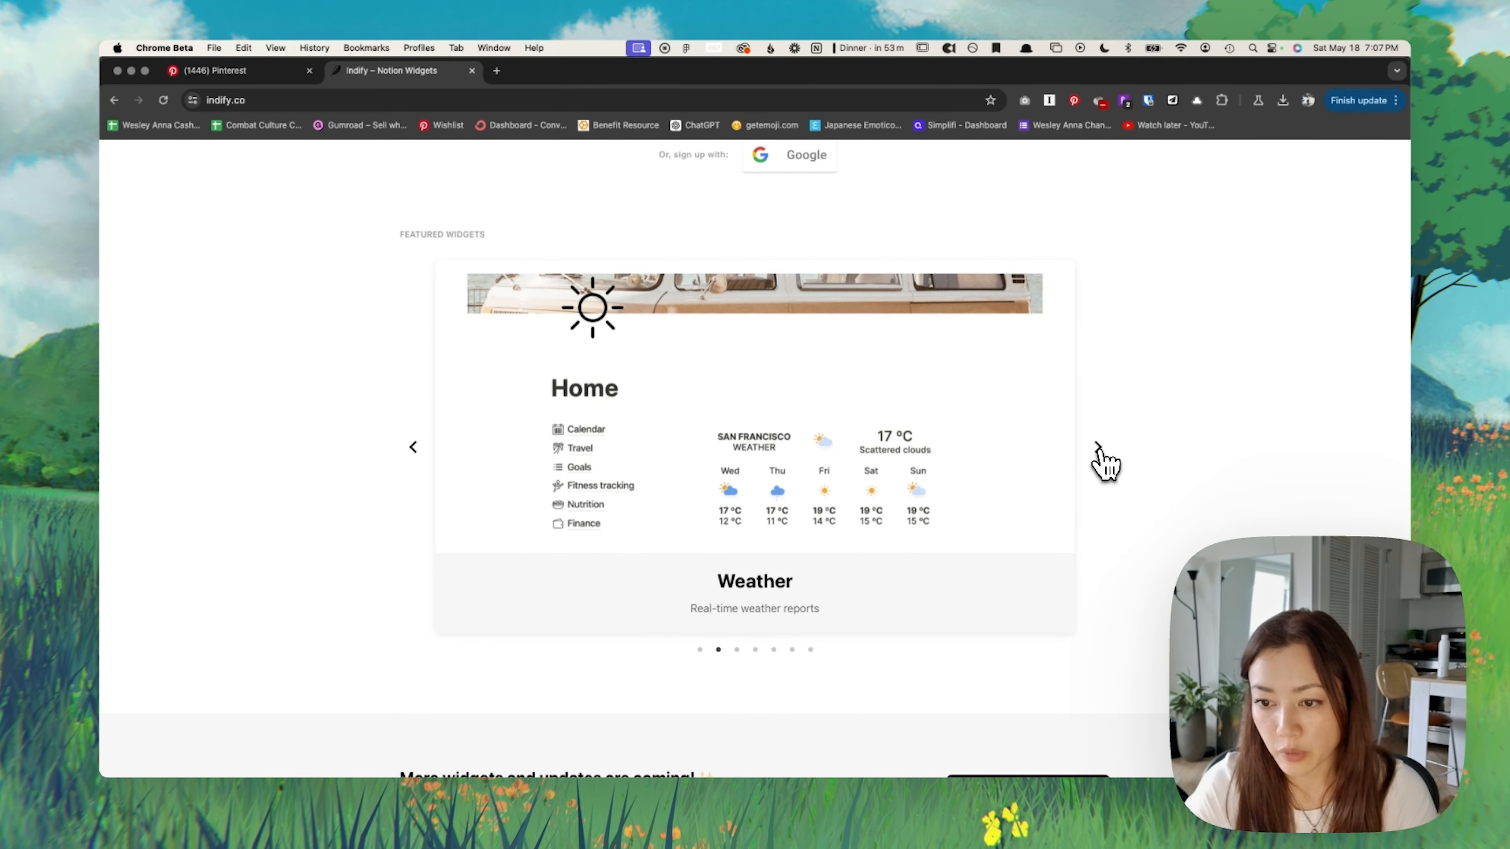
pyautogui.click(1100, 452)
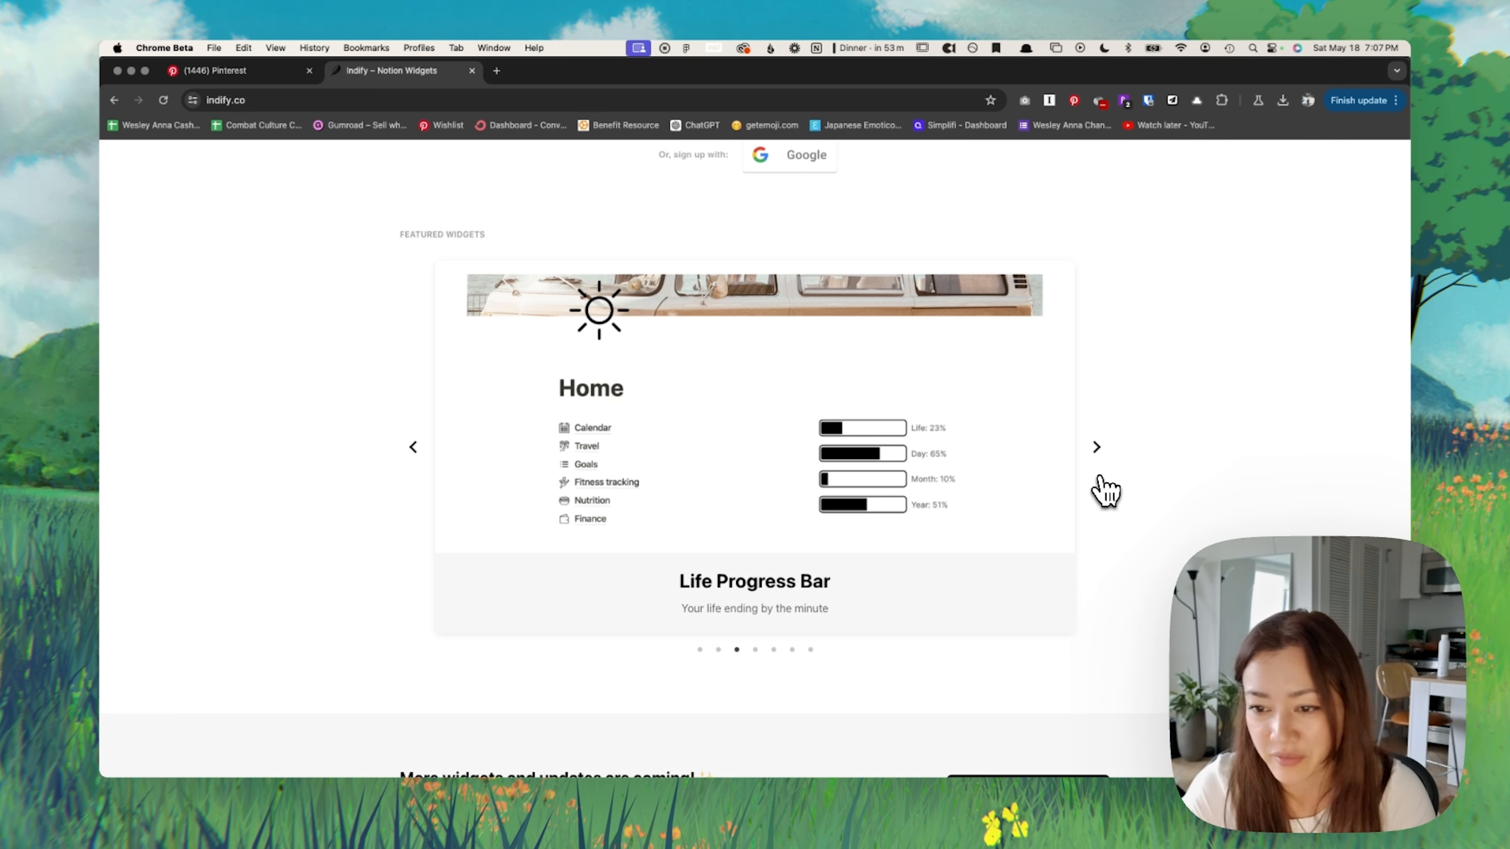
pyautogui.click(1097, 447)
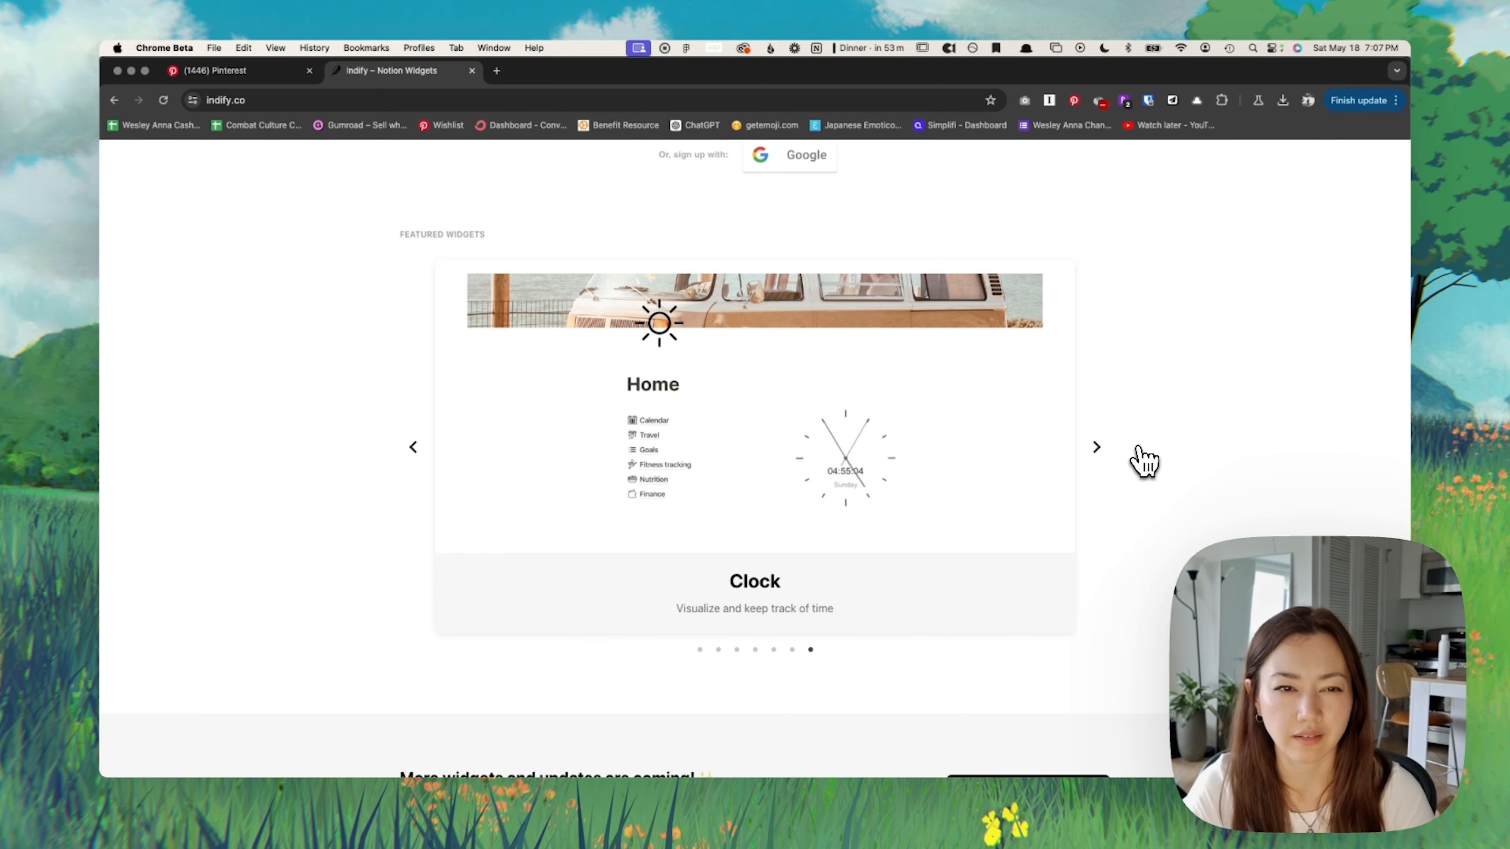
pyautogui.click(1137, 447)
pyautogui.click(1135, 458)
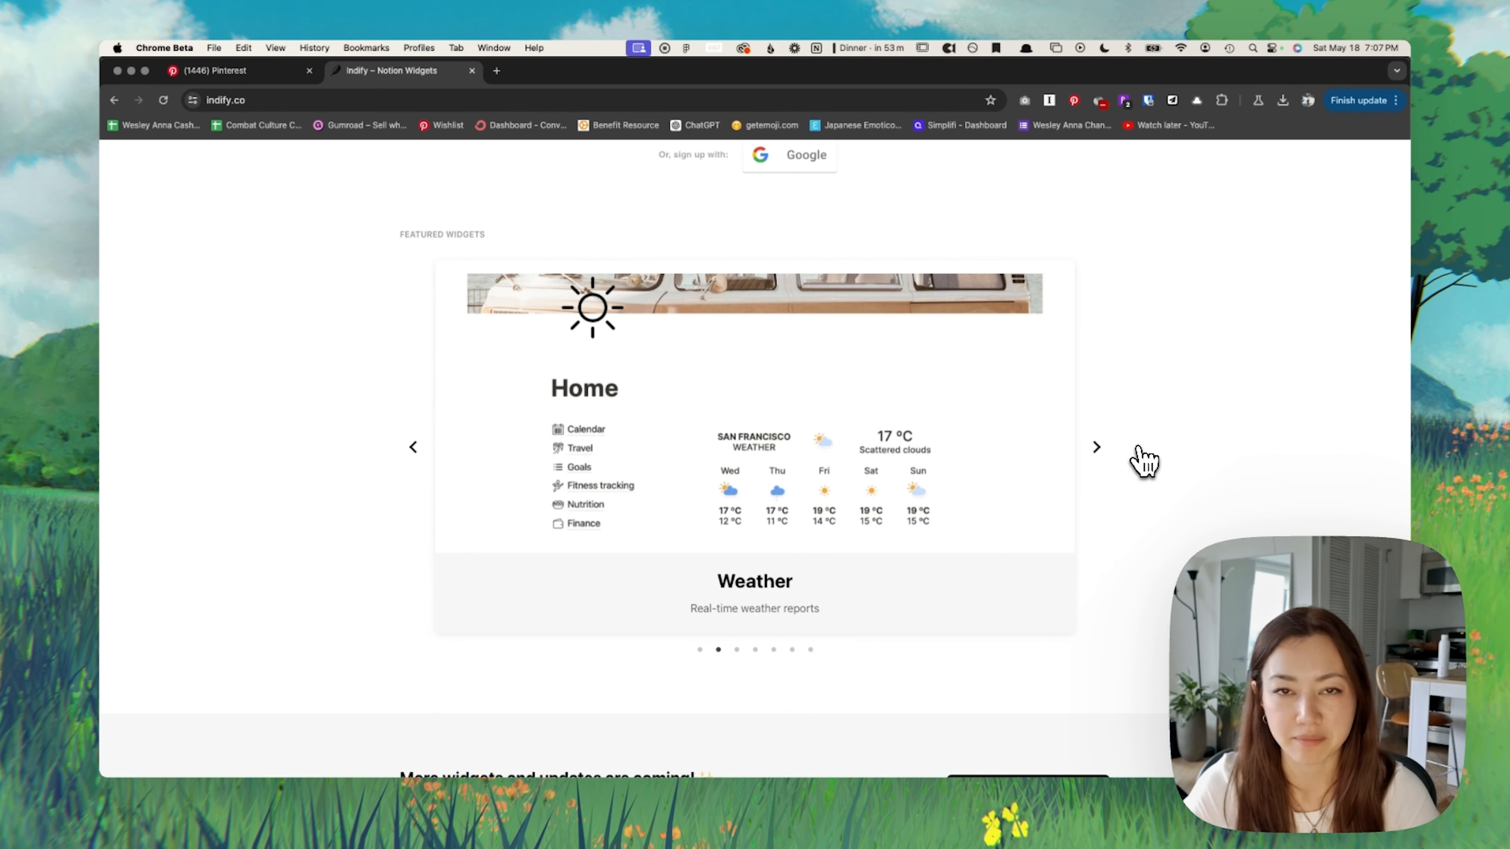
pyautogui.click(1138, 449)
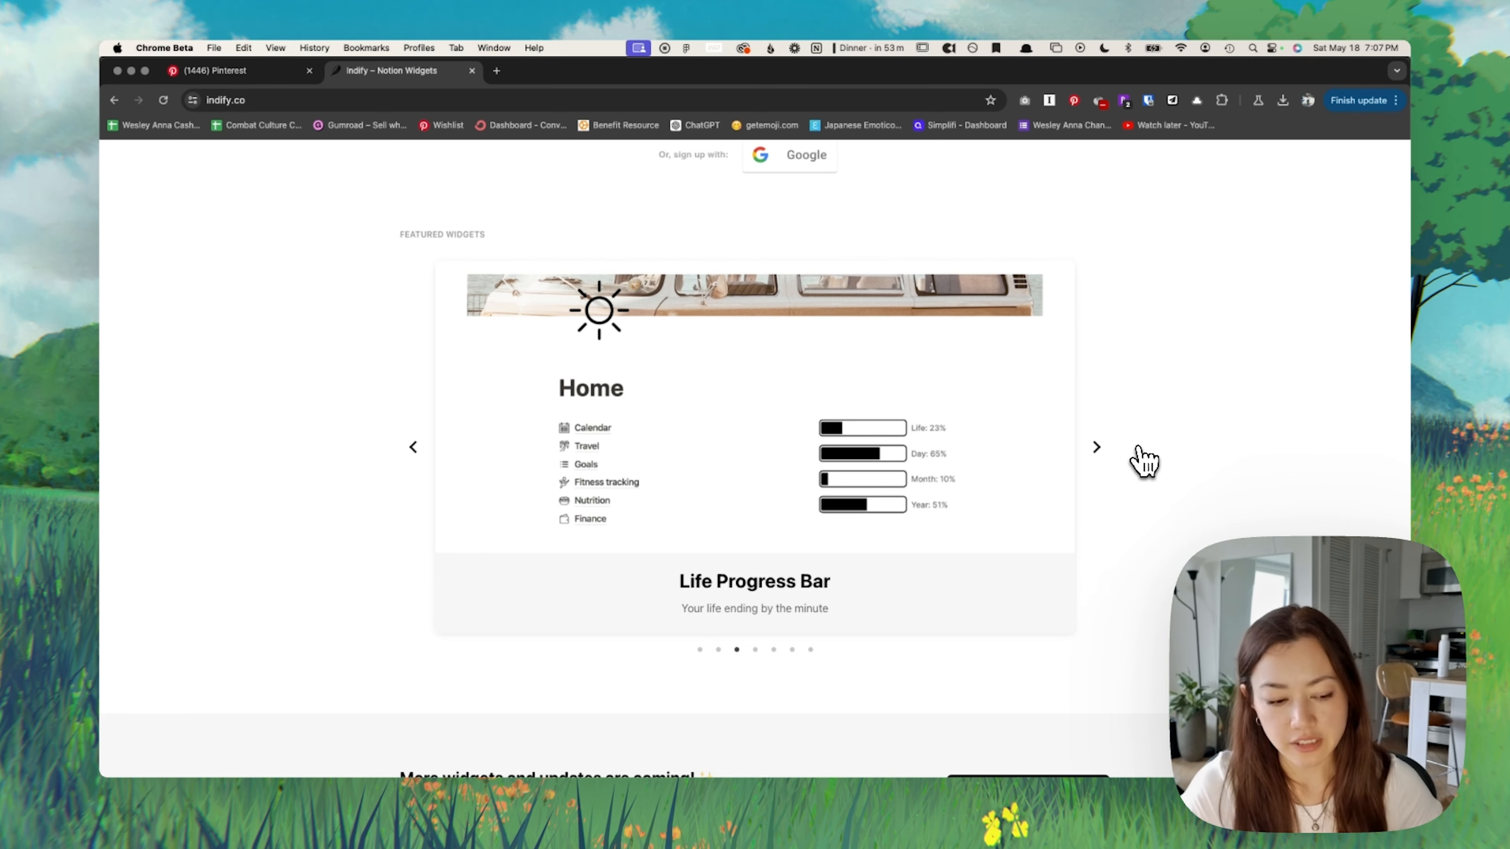
pyautogui.click(1142, 459)
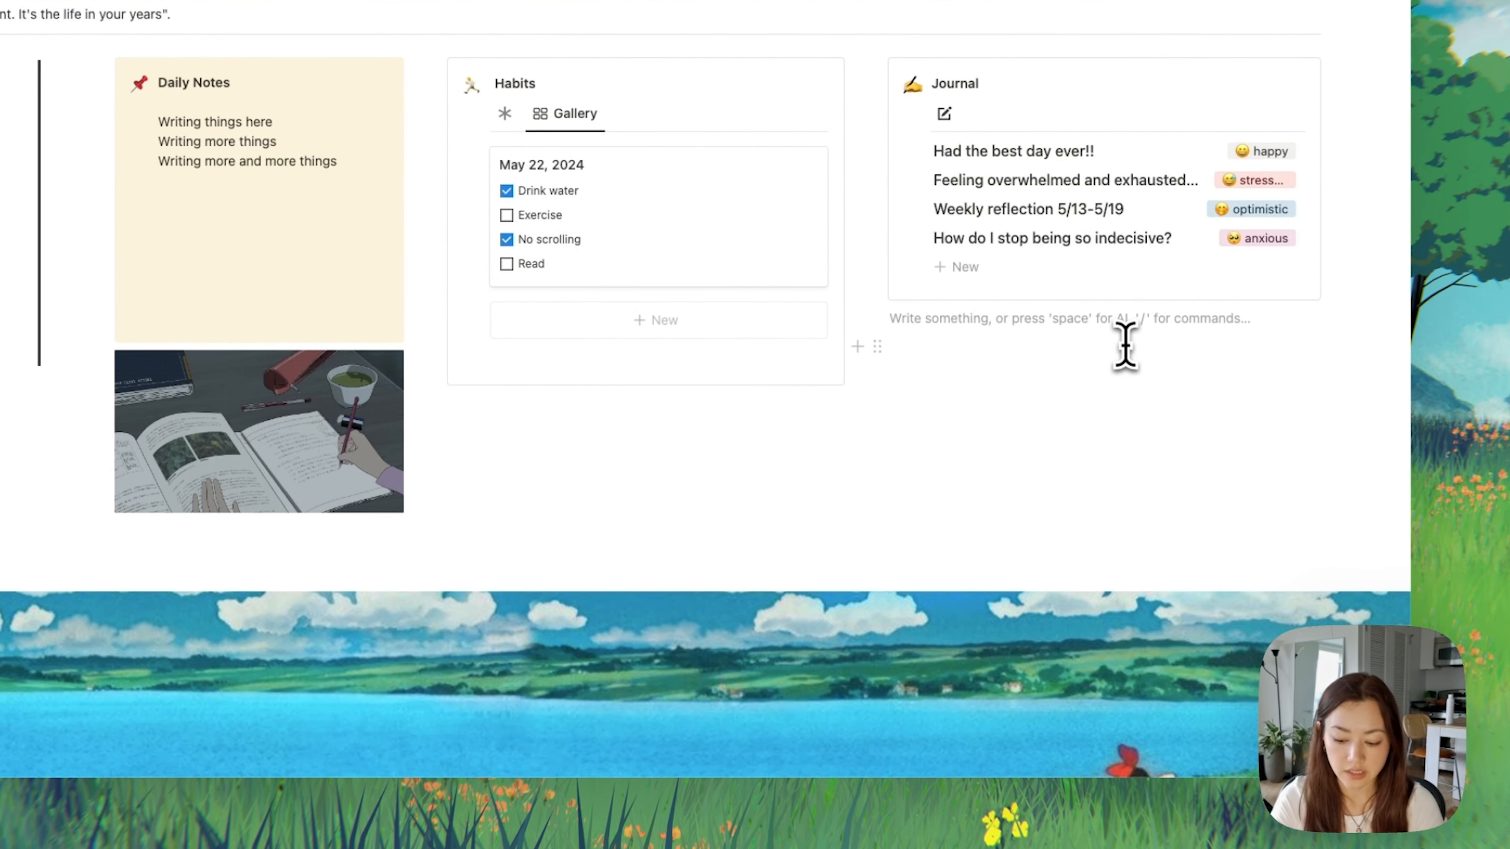
# Step: Embed the copied Spotify playlist link in the empty block under Journal, and move the player below the open notebook image
pyautogui.write('/emb')
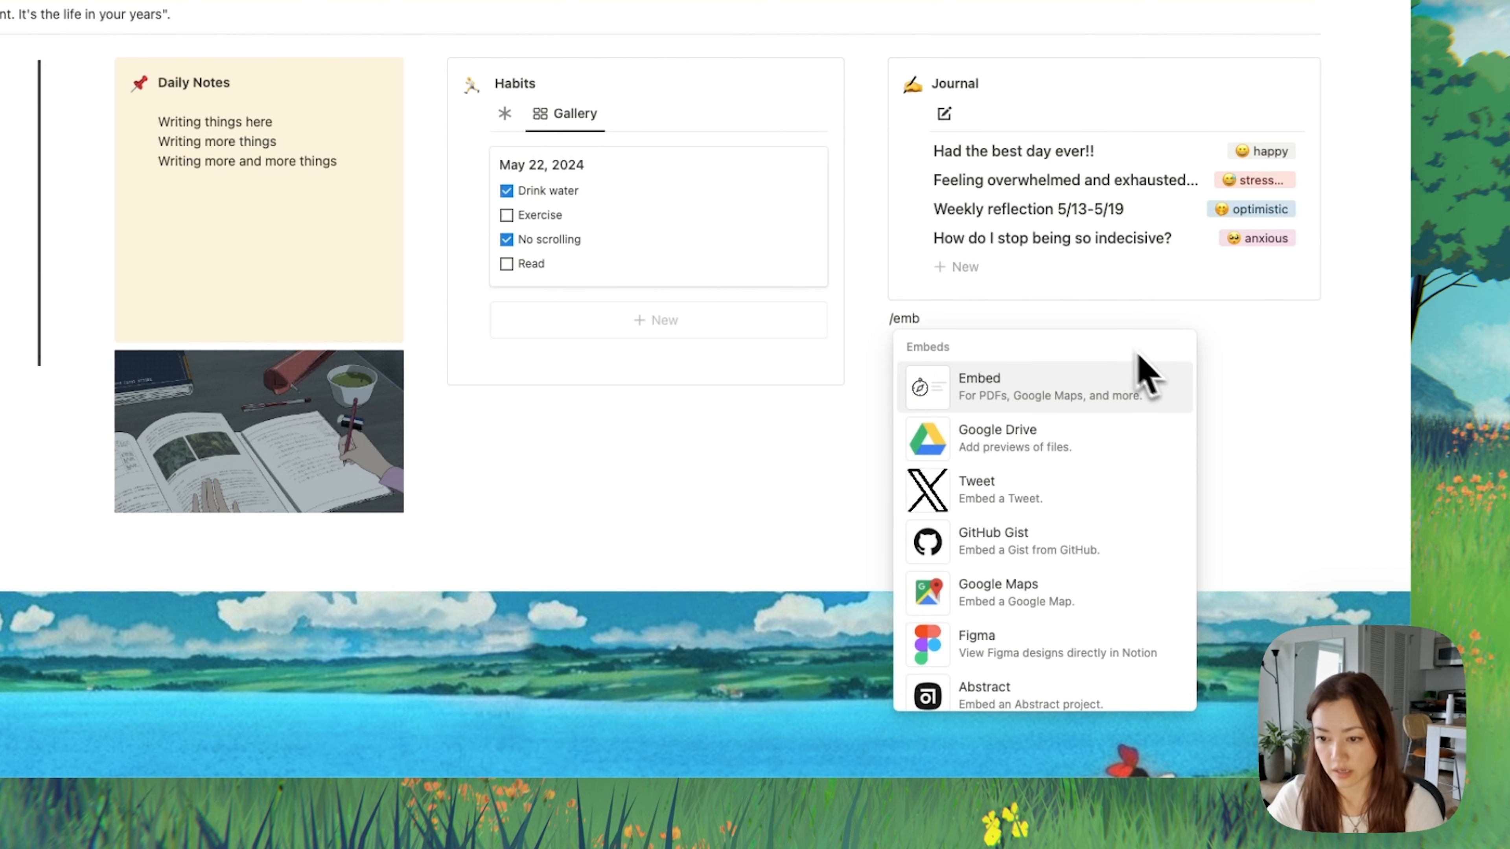
pyautogui.click(1129, 396)
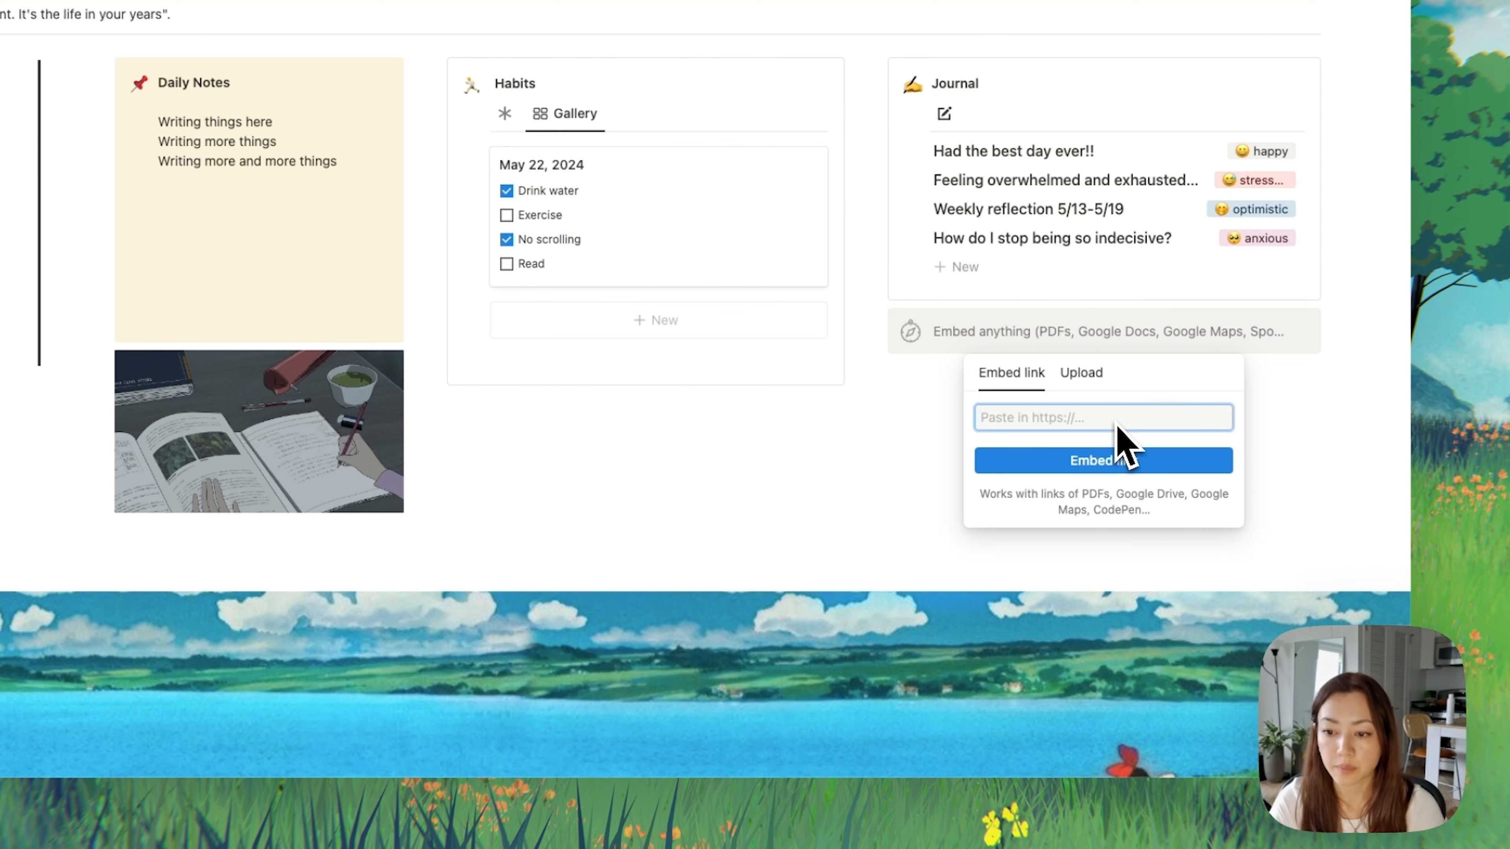
pyautogui.press('super+v')
pyautogui.click(1093, 470)
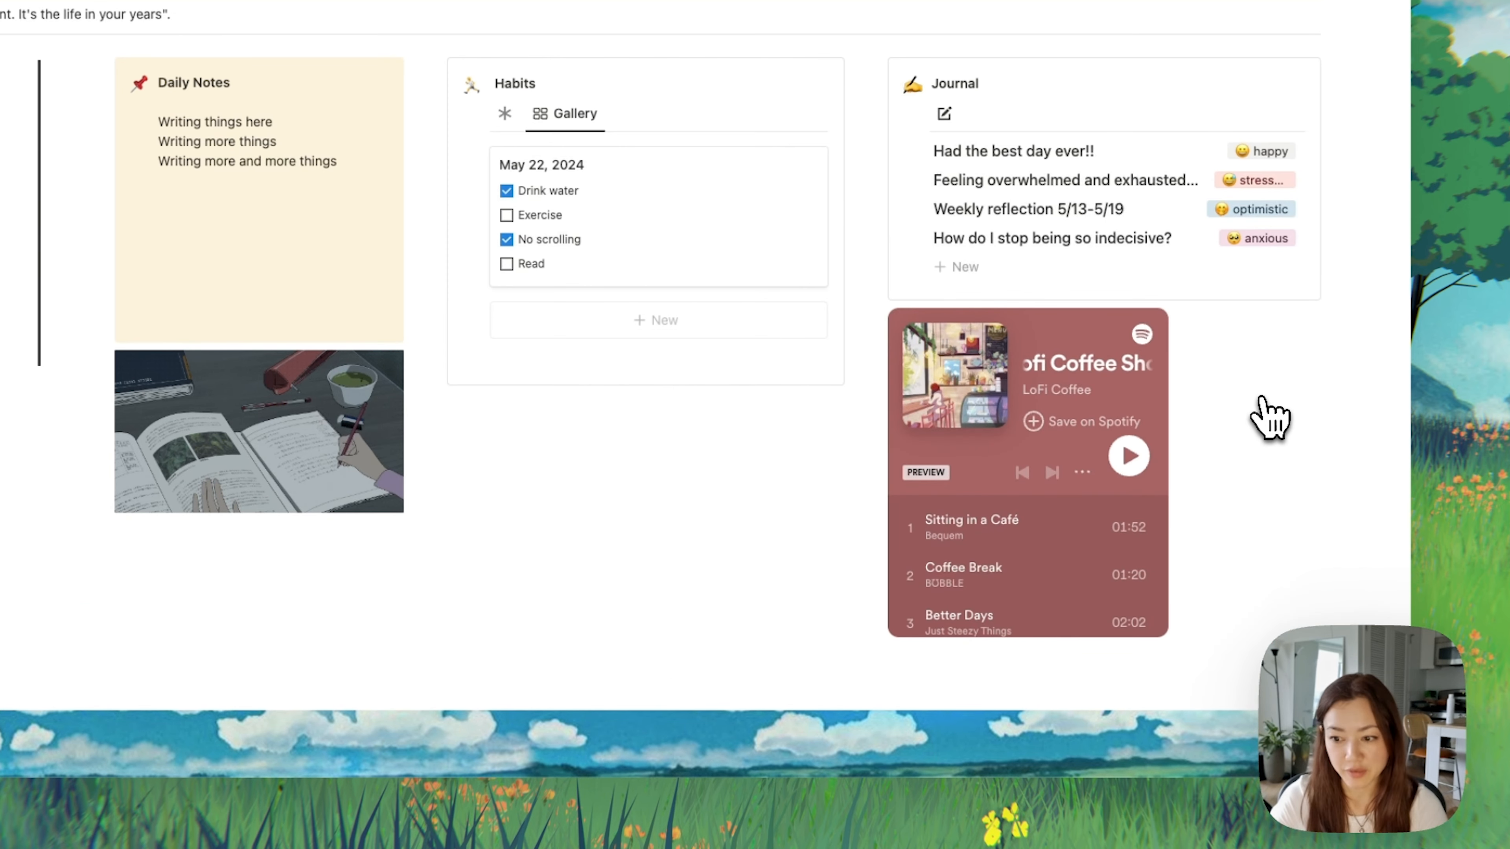
pyautogui.scroll(-1, 1237, 422)
pyautogui.scroll(1, 1236, 403)
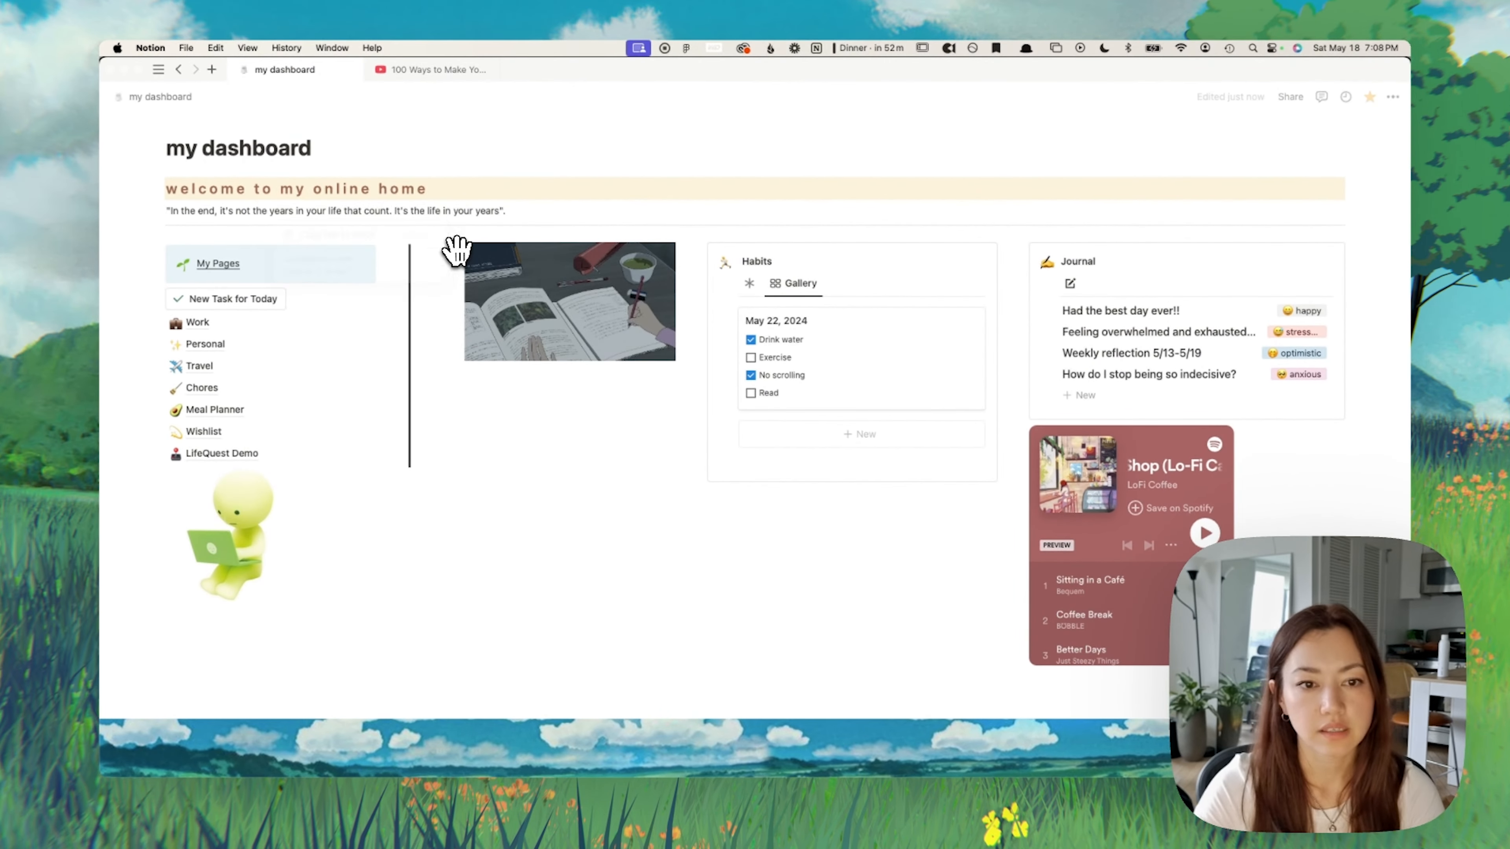
pyautogui.moveTo(1017, 439); pyautogui.dragTo(608, 409)
pyautogui.click(1115, 499)
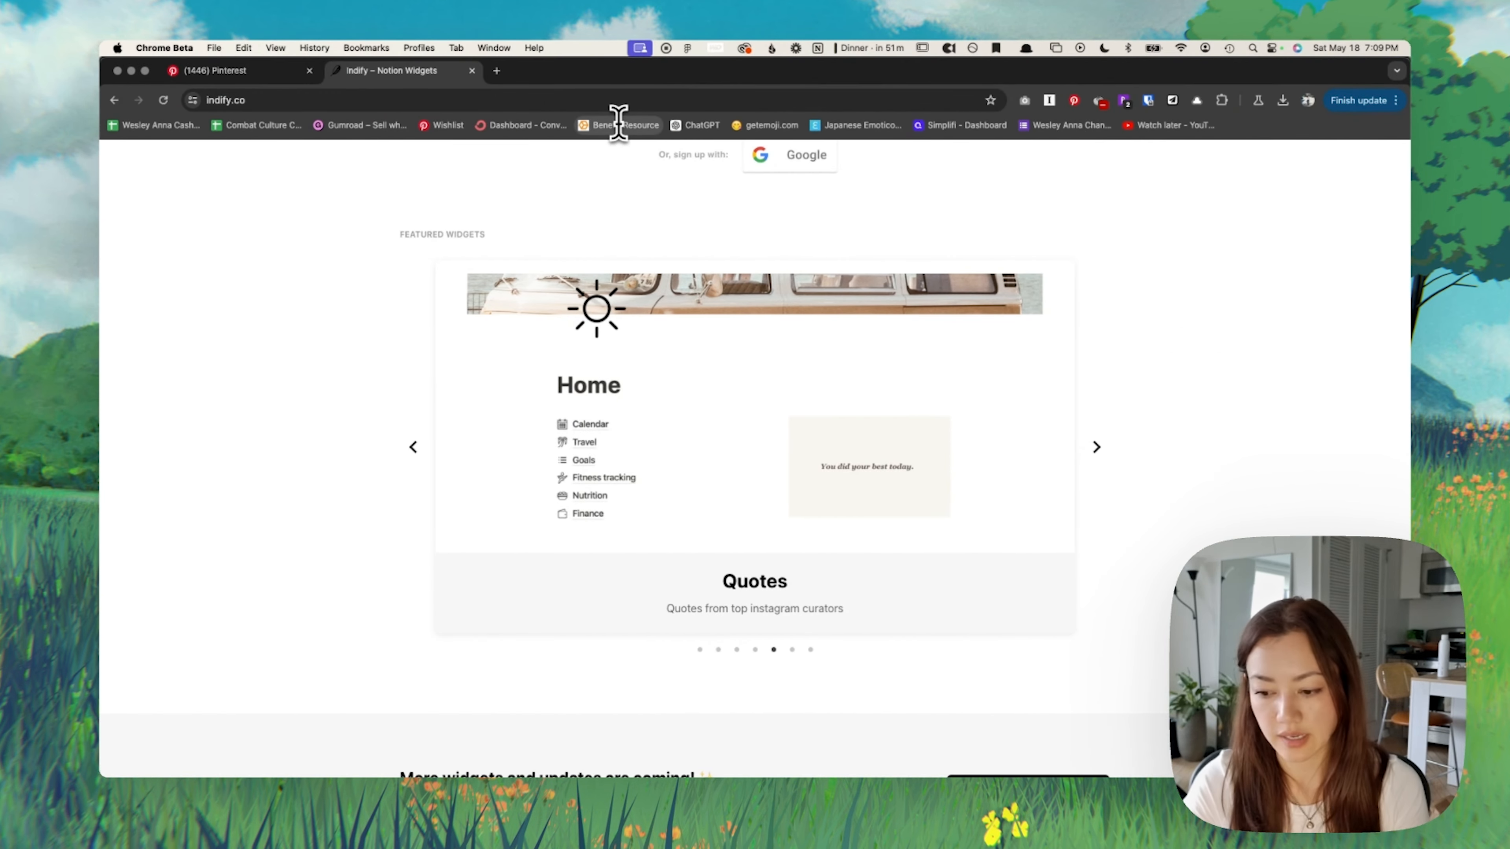
# Step: Open notion2charts.com in a new browser tab and look through its home page
pyautogui.press('super+t')
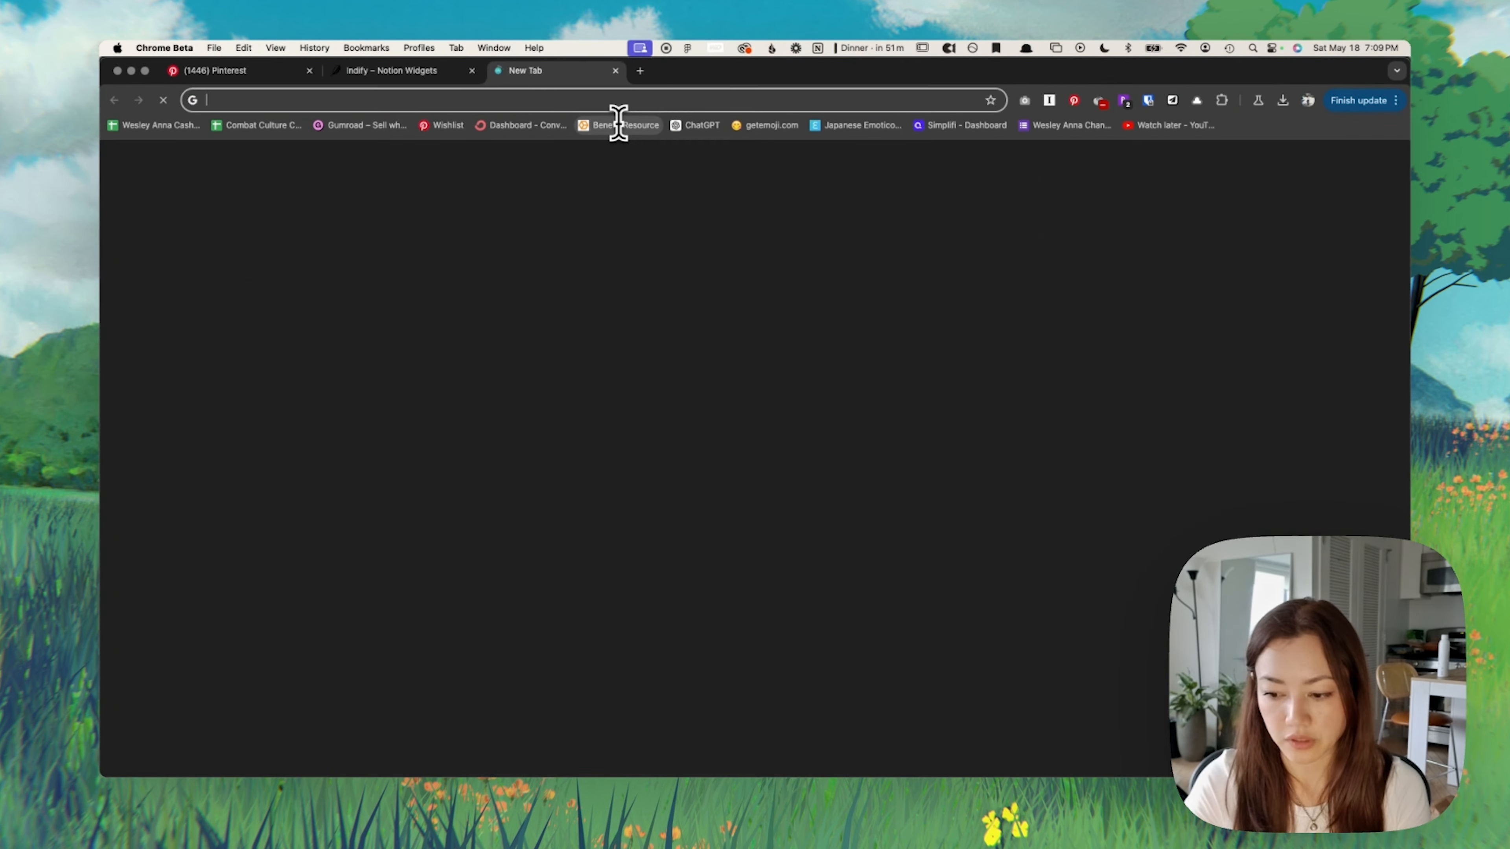
pyautogui.scroll(-3, 975, 430)
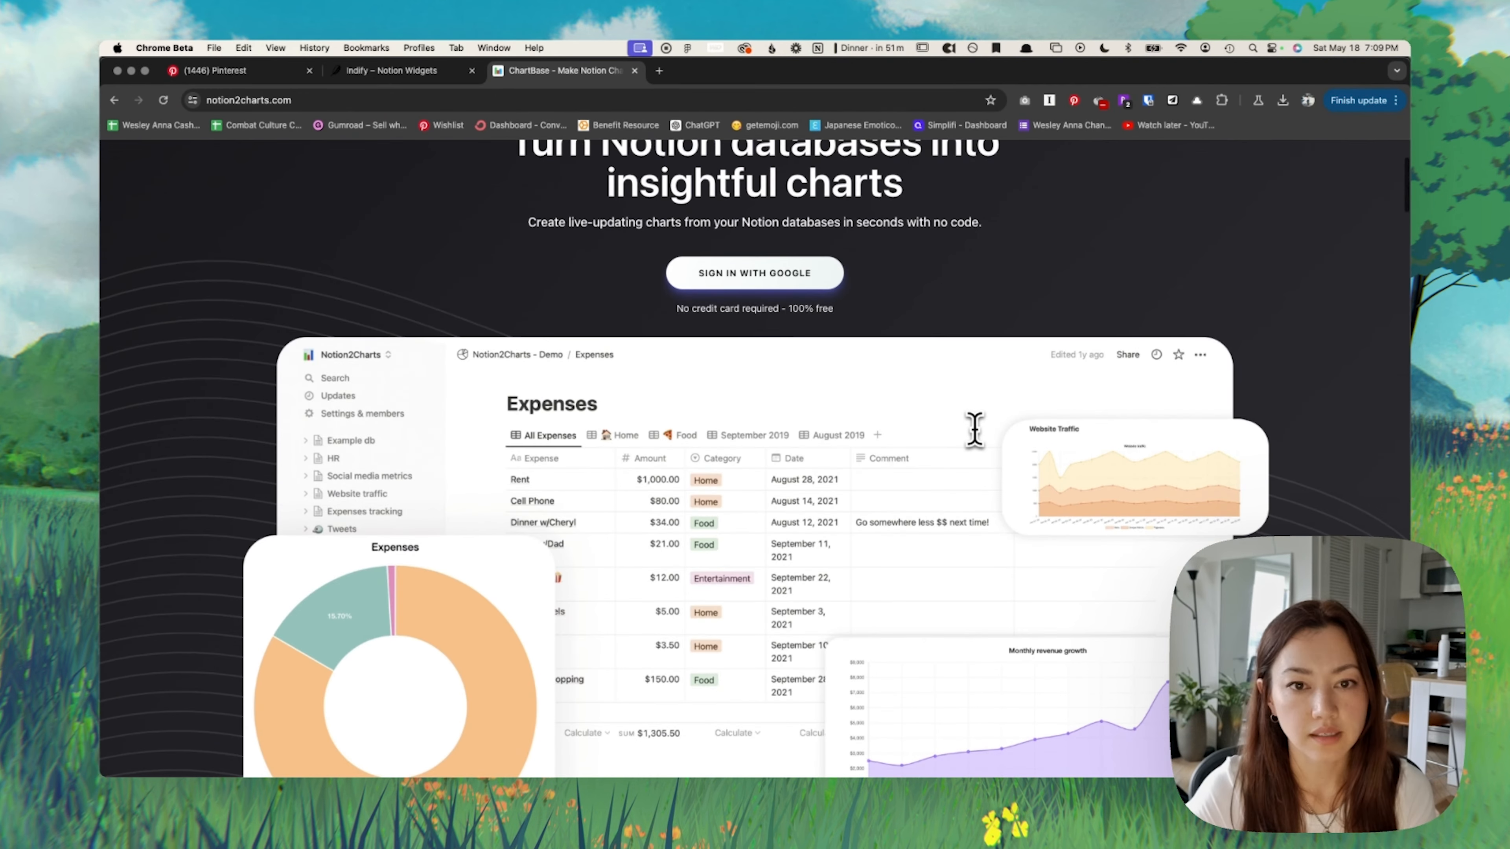
pyautogui.scroll(-5, 974, 430)
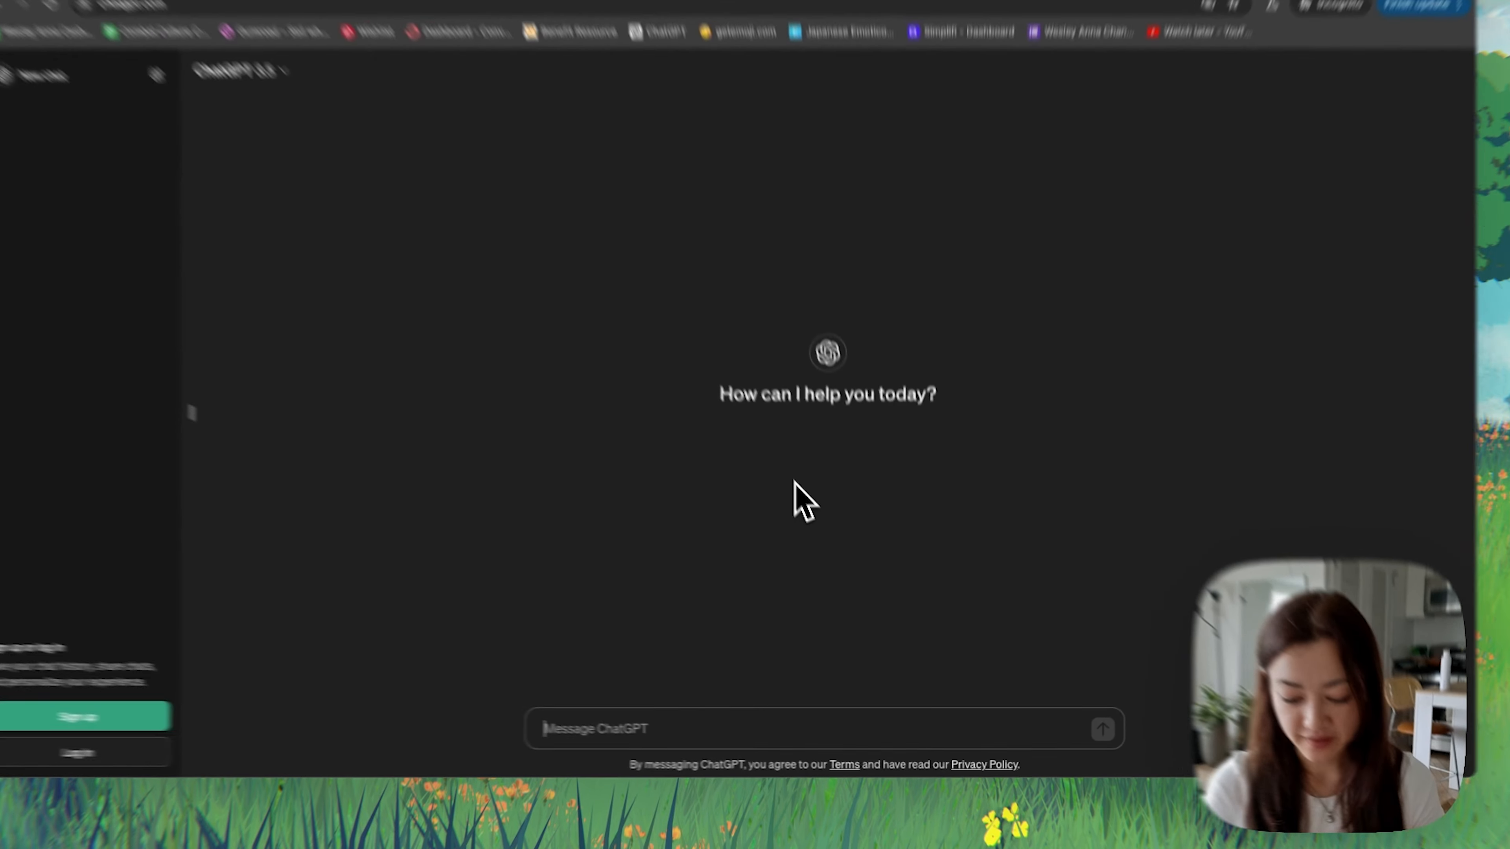
# Step: Ask ChatGPT for a Notion formula that shows the day of the "Date" property in text, and copy the suggested code
pyautogui.write('Help me write a Notion formula that shows the day of the "Date" proprety')
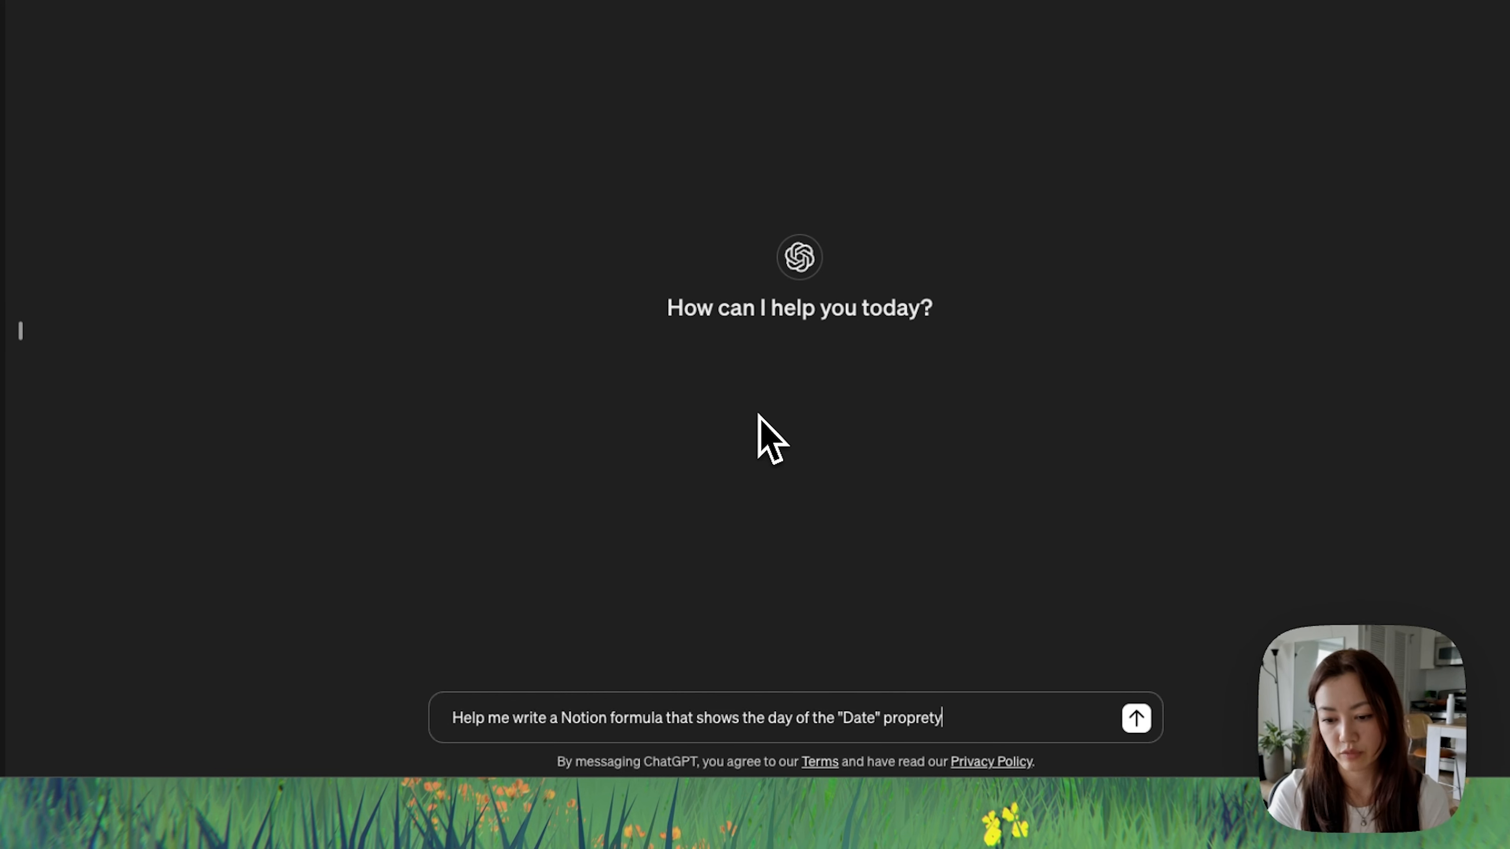
pyautogui.write('tex')
pyautogui.press('Return')
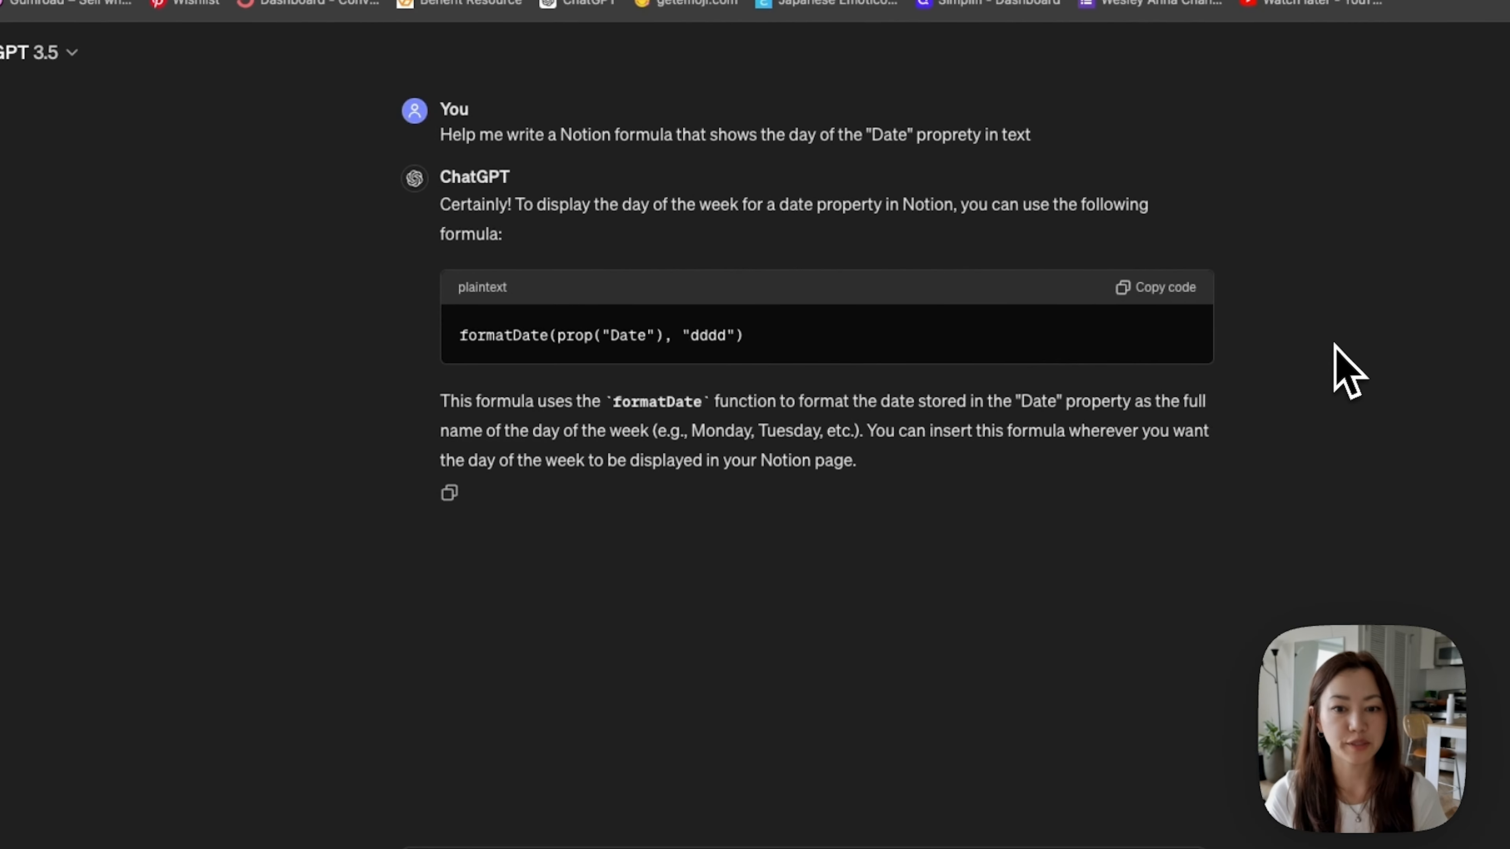
pyautogui.click(1185, 288)
# Step: Return to Notion and add a new Formula property to the Projects table
pyautogui.hotkey('ctrl', 'Right')
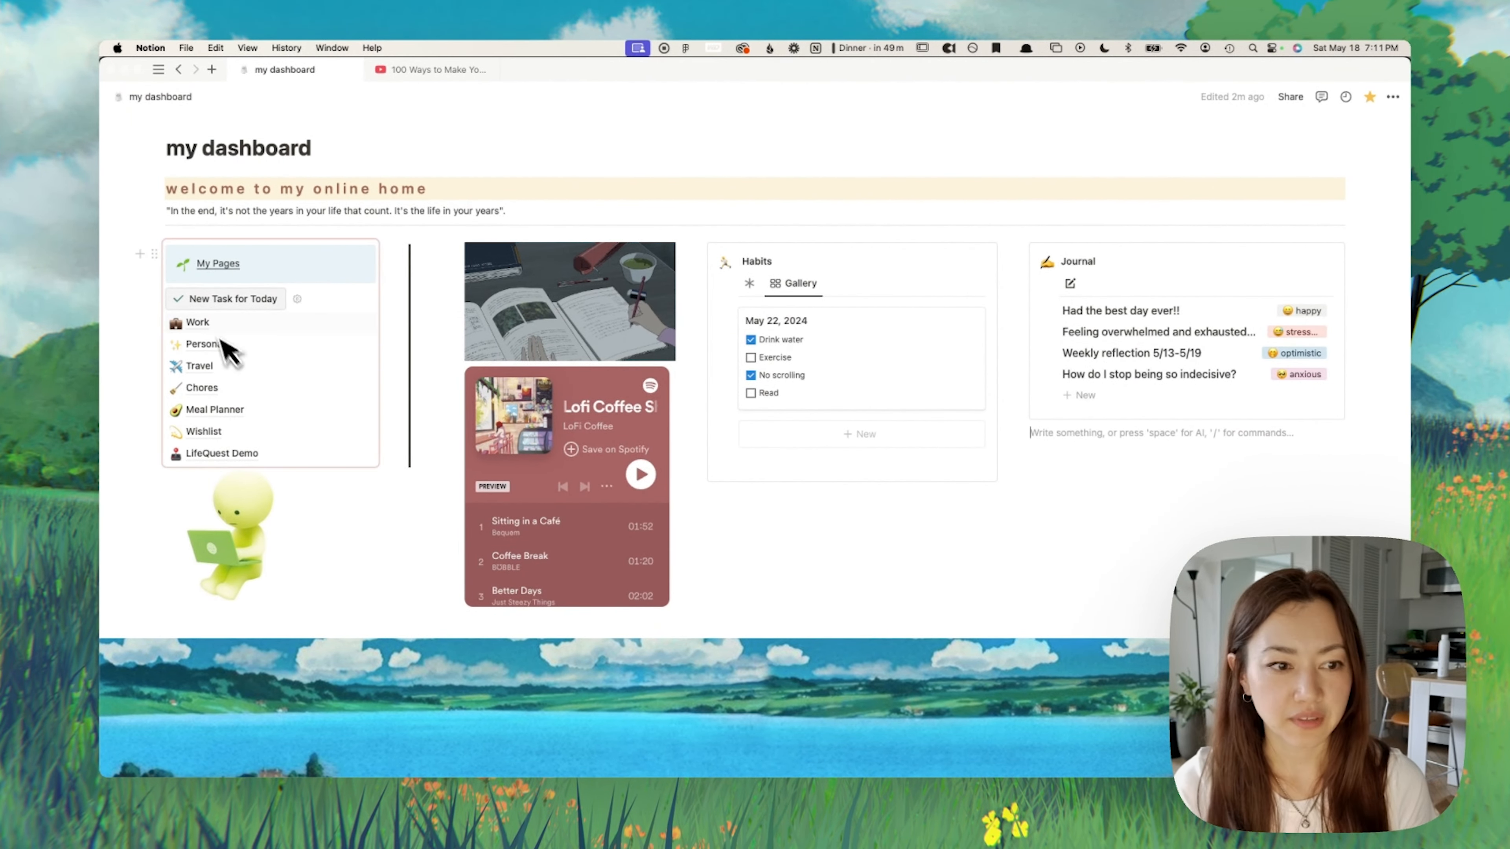
pyautogui.scroll(-15, 1048, 455)
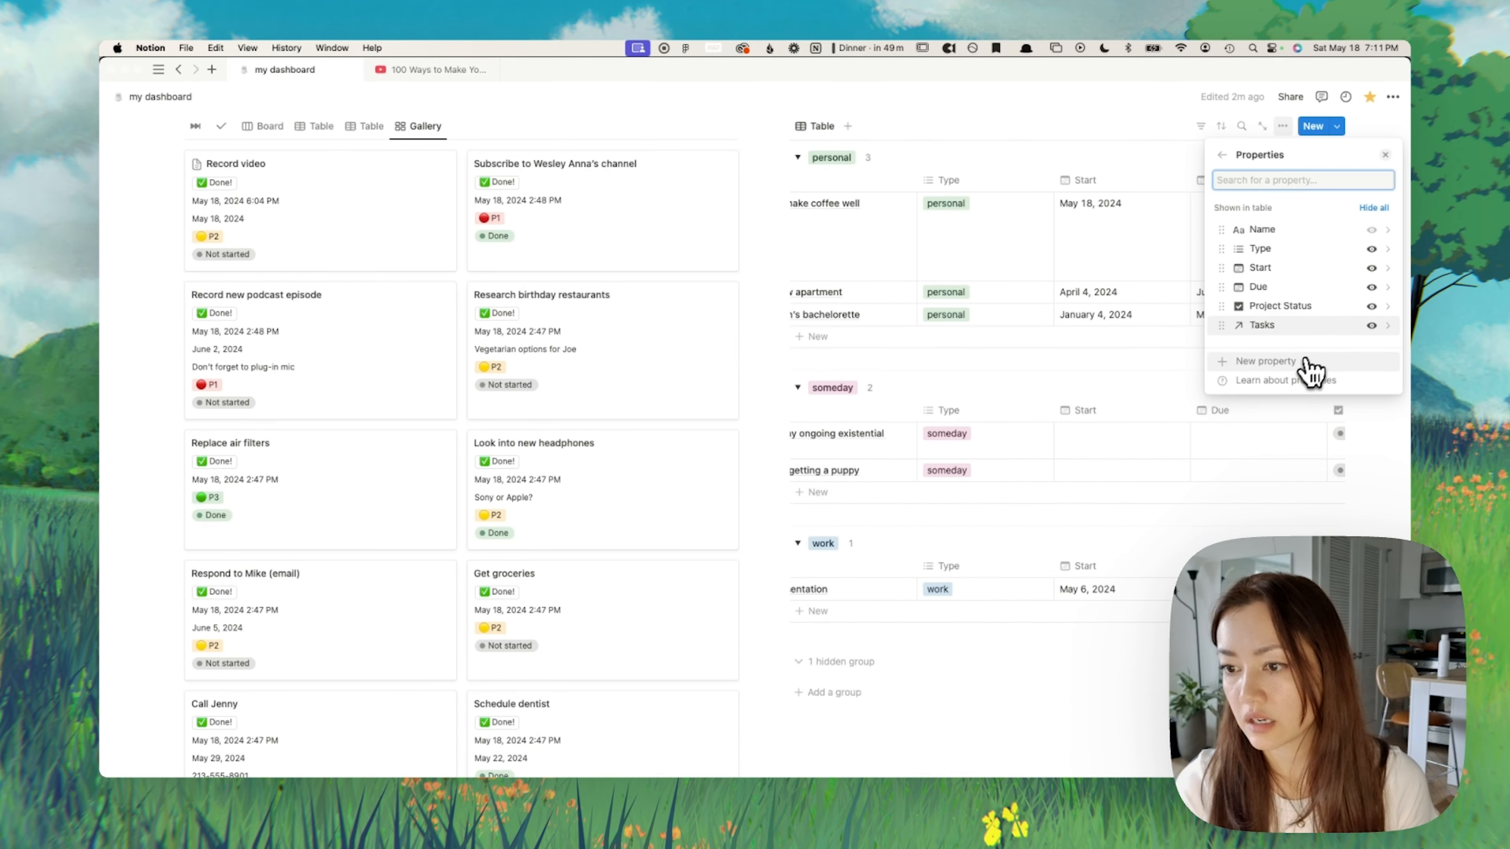
pyautogui.click(1304, 360)
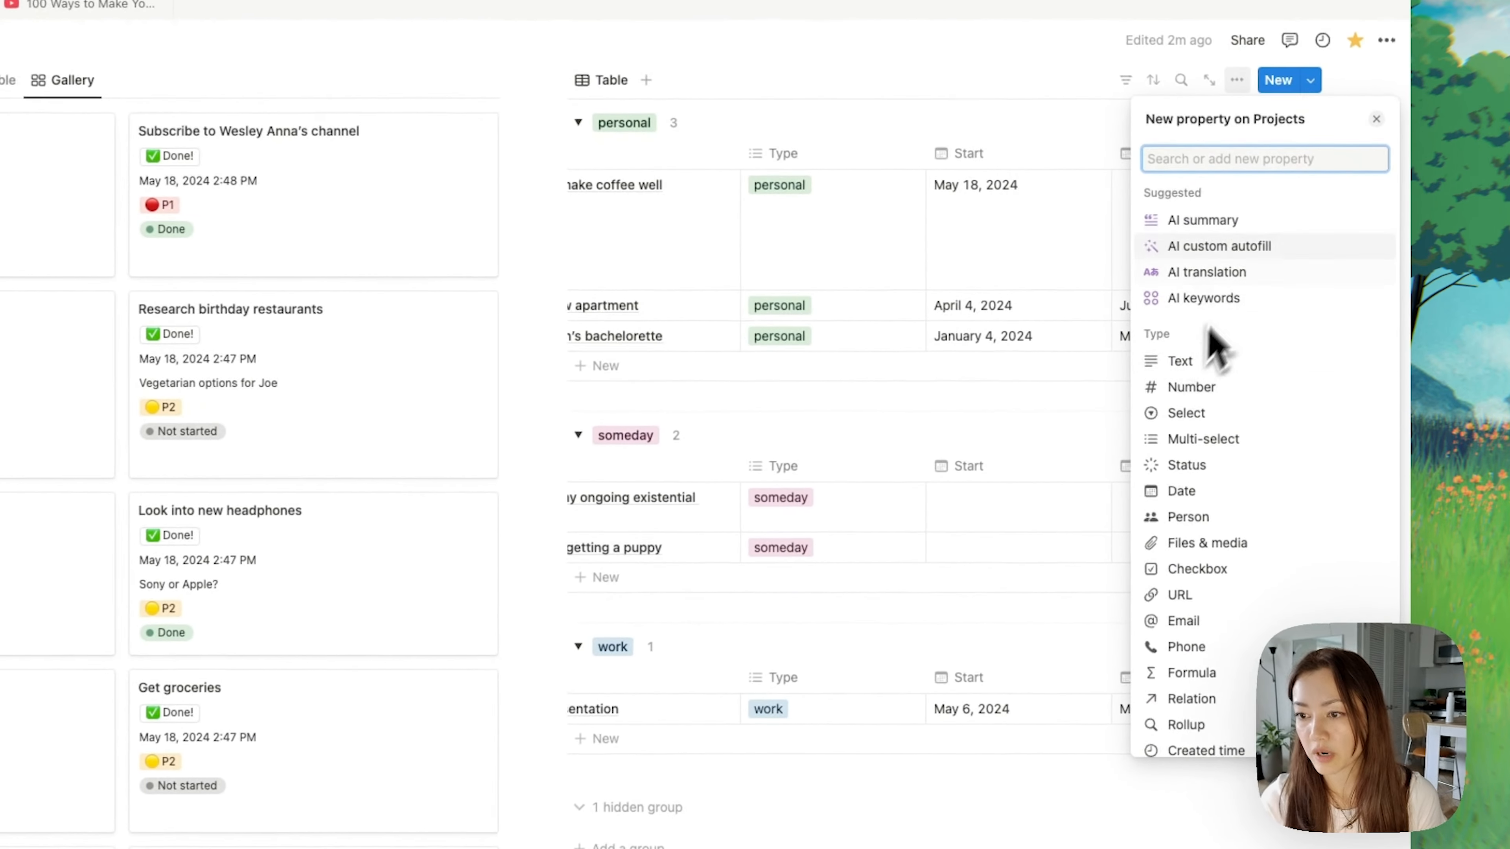
pyautogui.write('formu')
pyautogui.click(1216, 220)
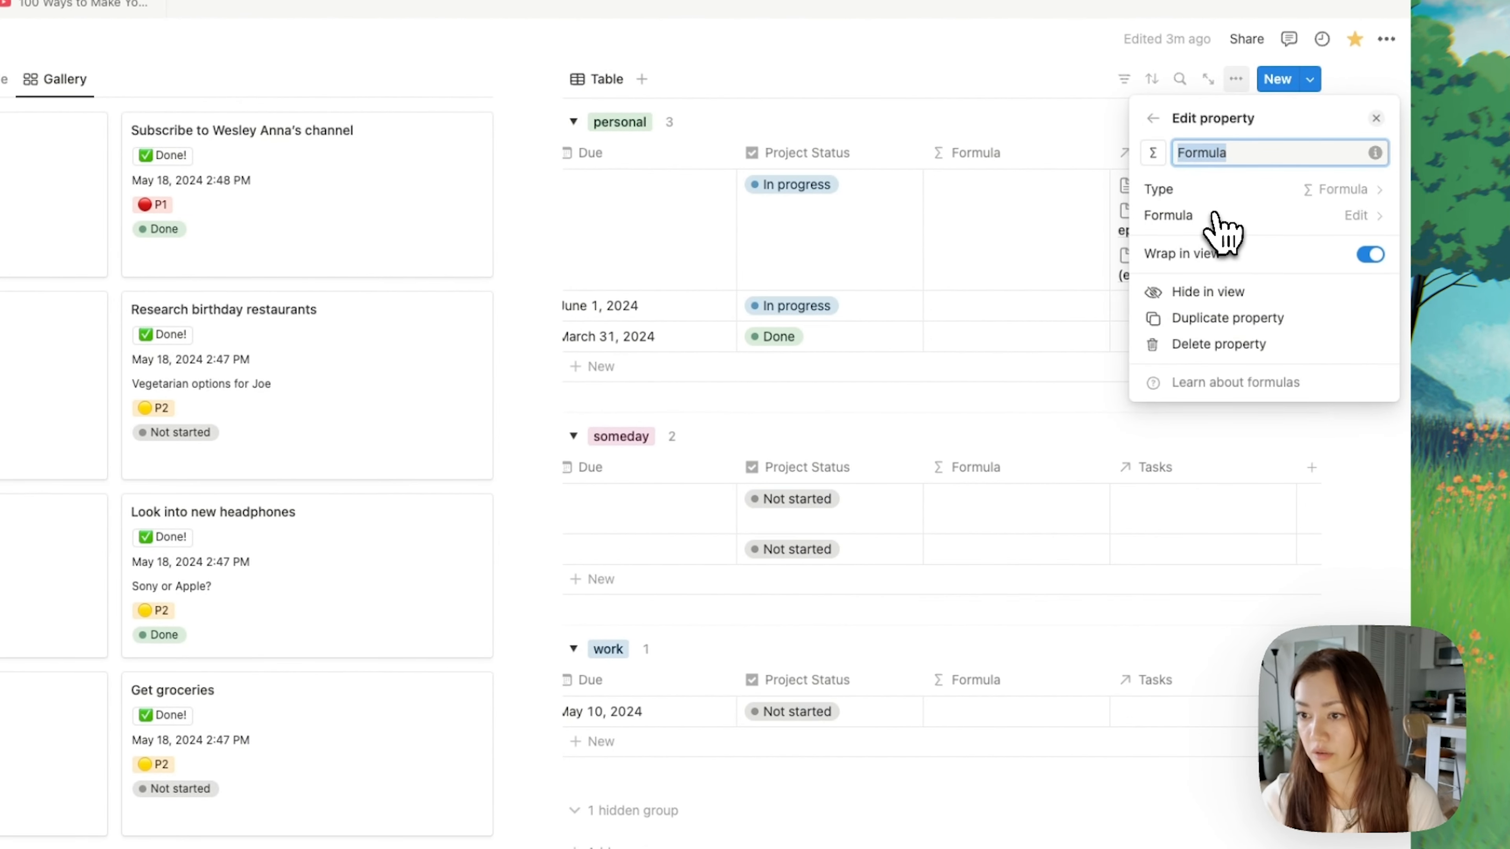
# Step: Paste the copied code into the new property's formula, replace Date with the Start property to give formatDate(Start, "dddd"), and save it
pyautogui.click(1352, 217)
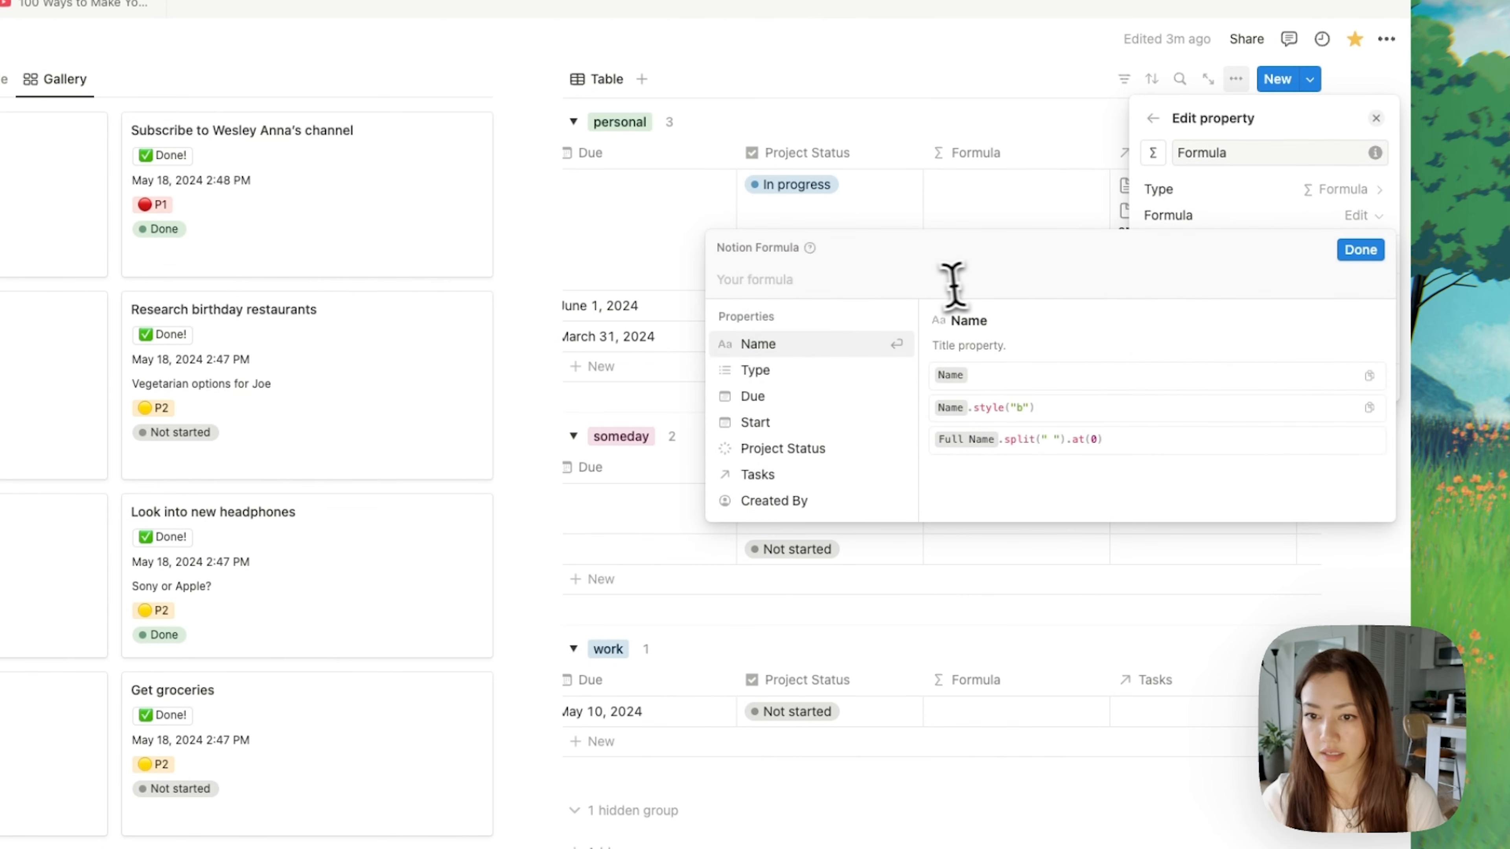
pyautogui.press('super+v')
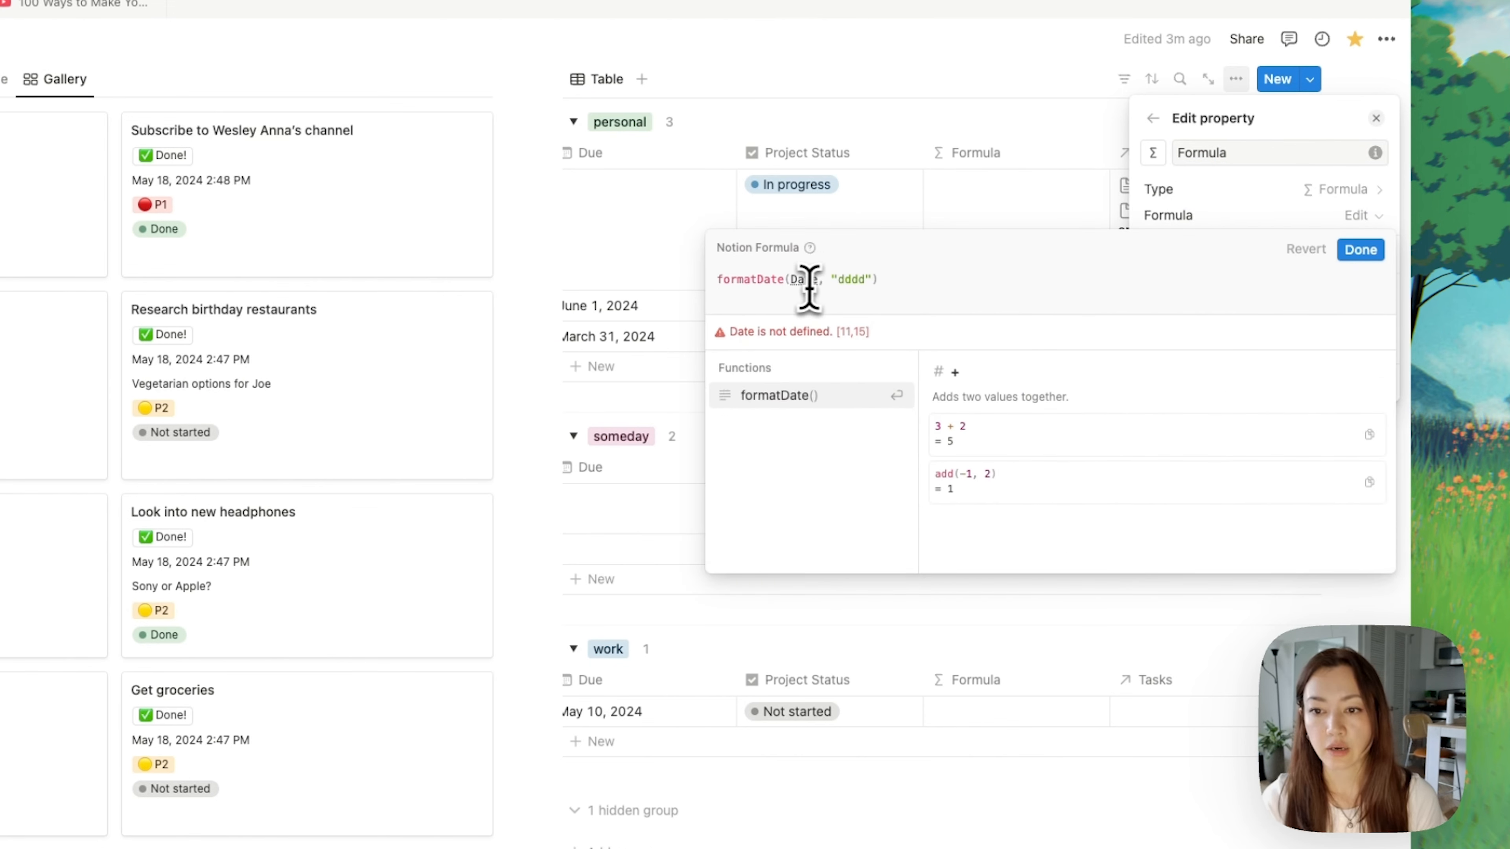
pyautogui.click(808, 280)
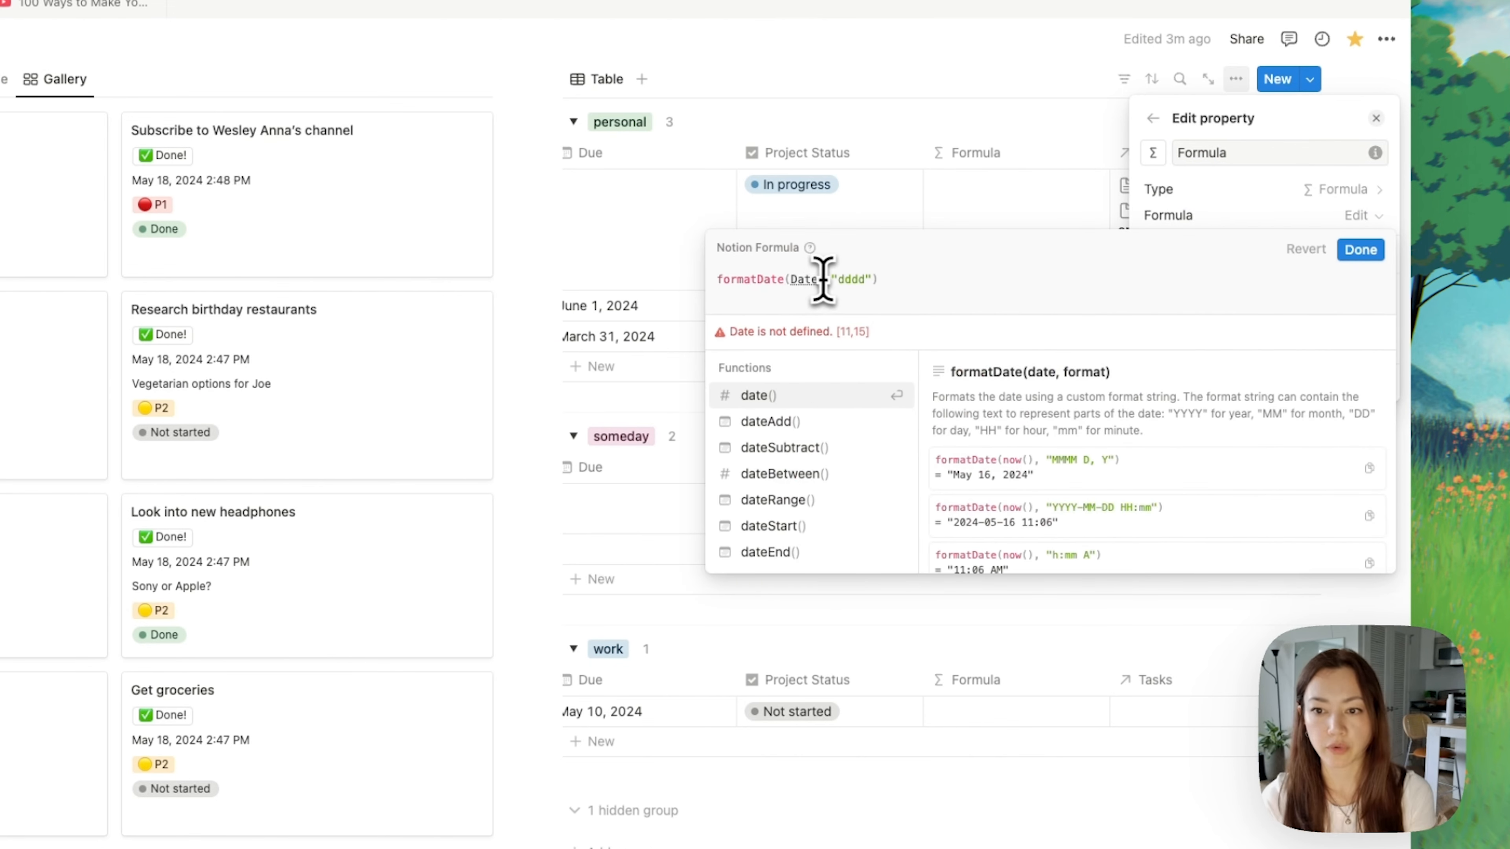
pyautogui.moveTo(819, 279); pyautogui.dragTo(797, 280)
pyautogui.press('BackSpace')
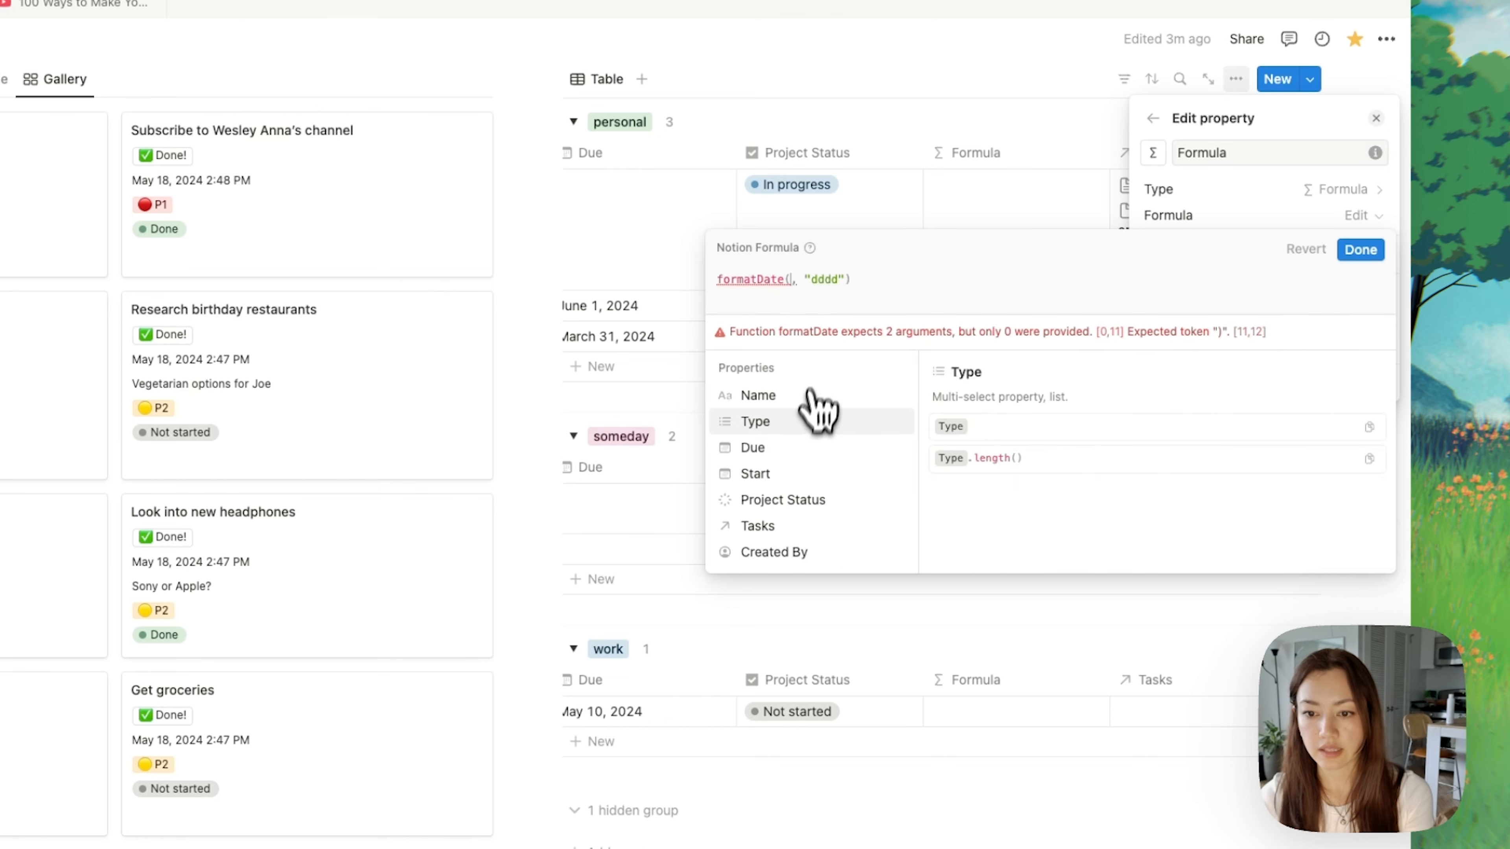
pyautogui.click(811, 476)
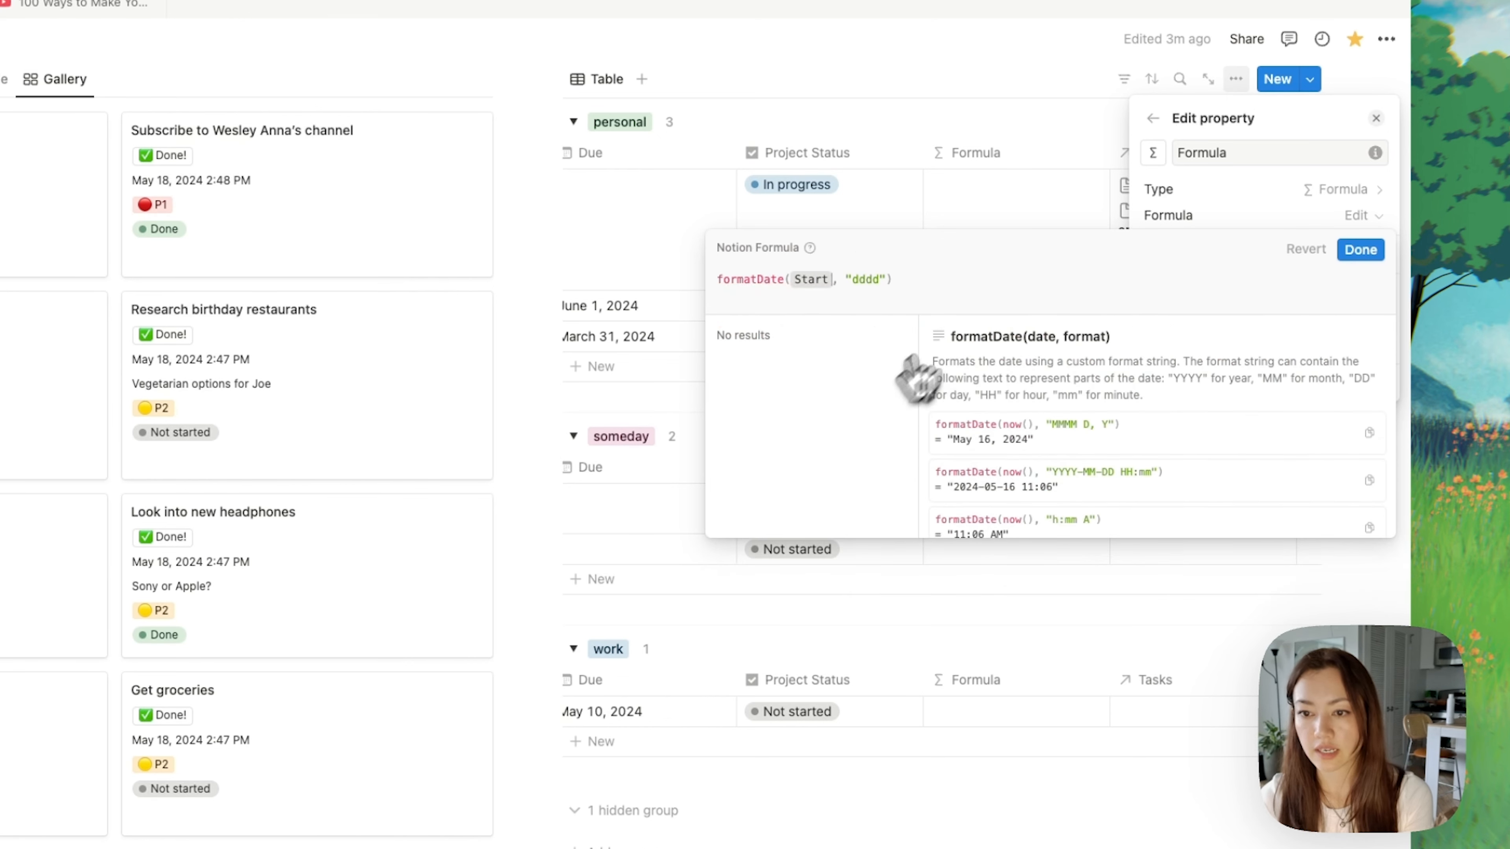
pyautogui.click(1362, 251)
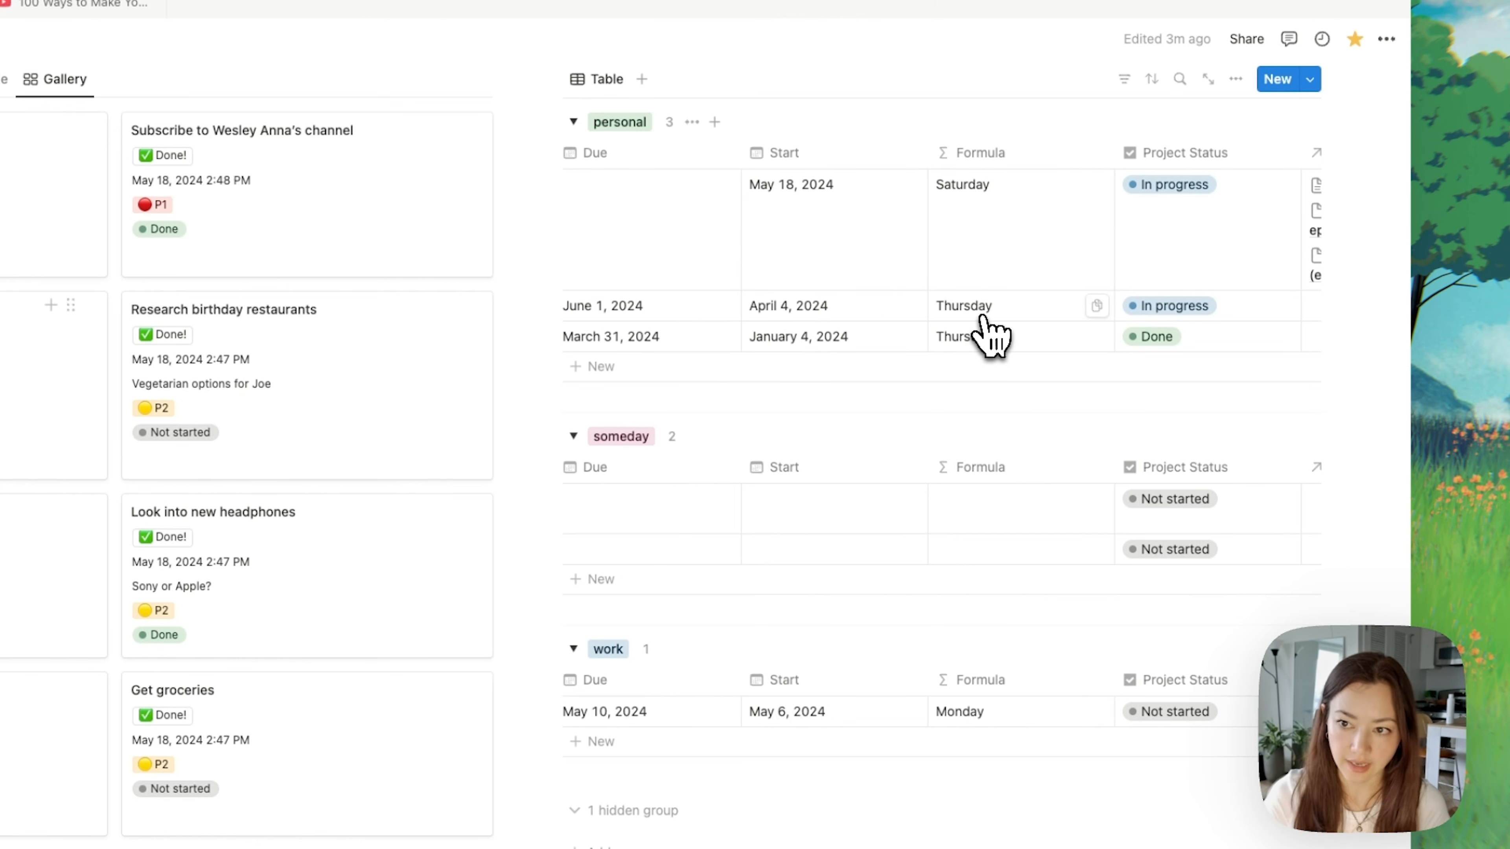
# Step: Append "we" to the Projects table's formula in Notion as a deliberate mistake, and select the line below the formula
pyautogui.scroll(1, 990, 336)
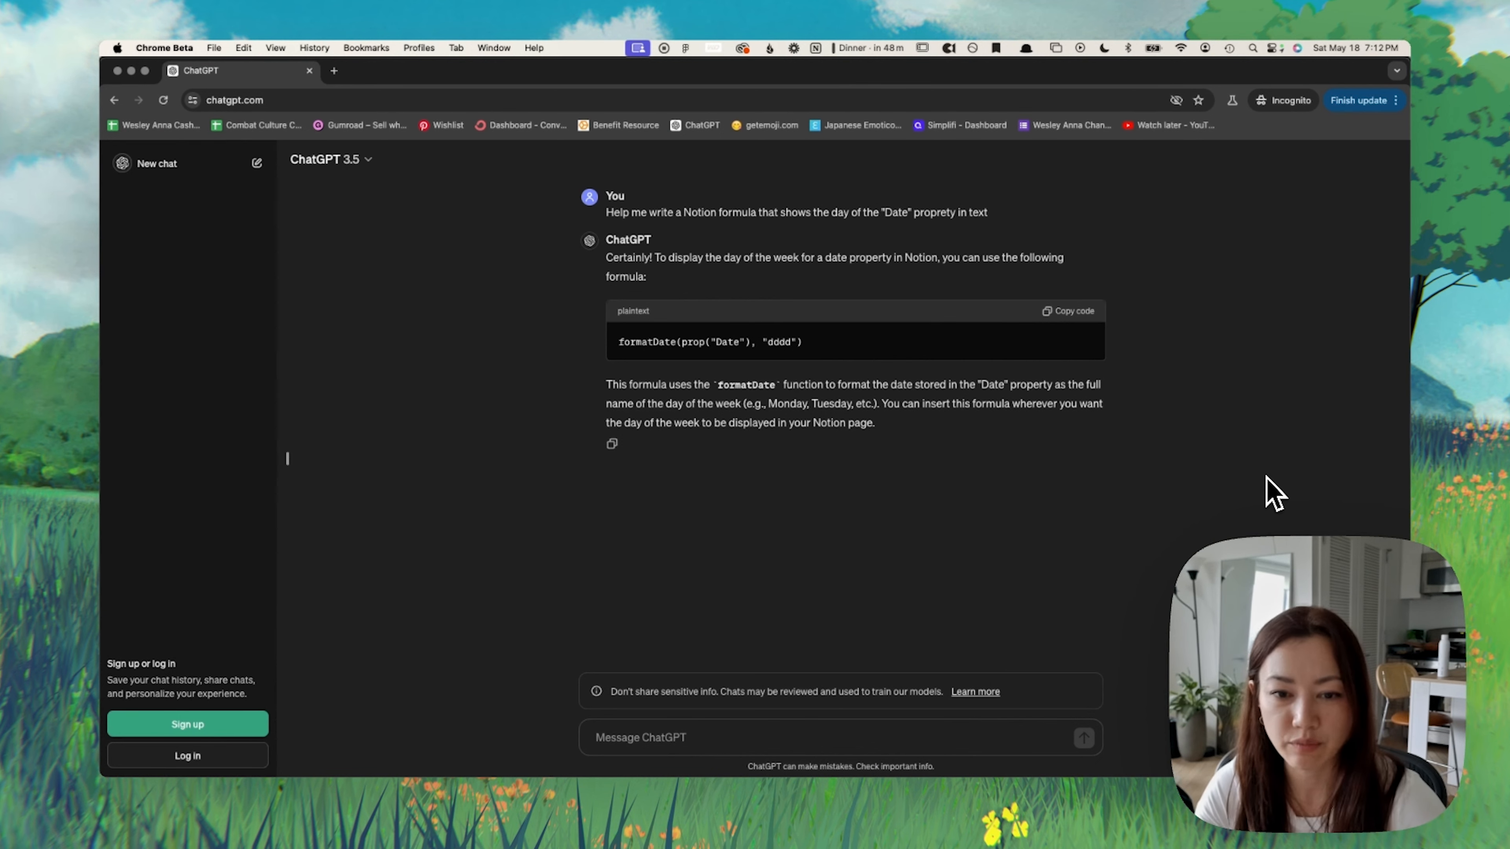
pyautogui.press('super+Tab')
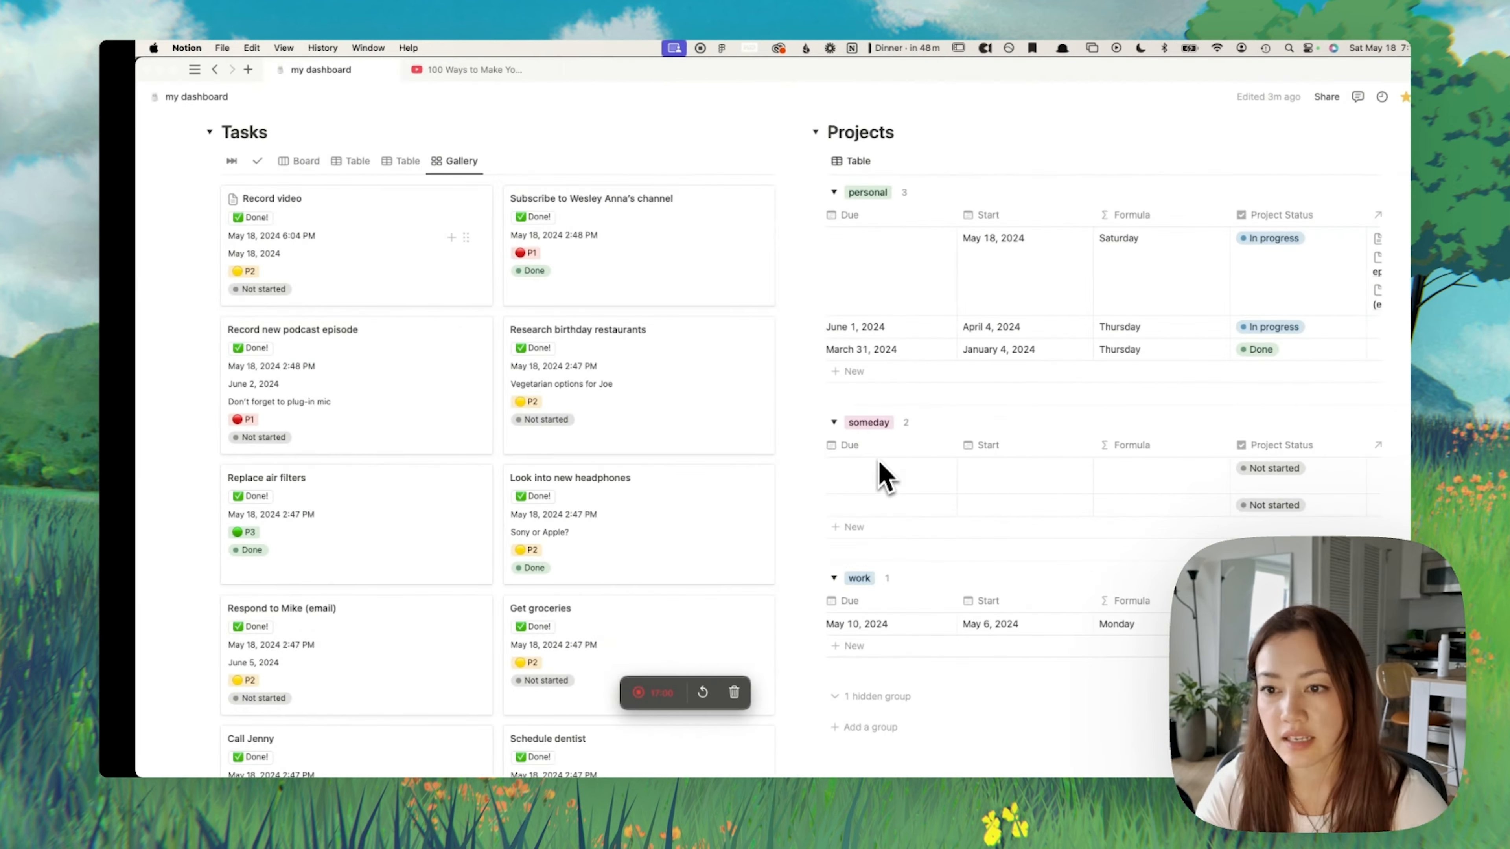
pyautogui.click(1129, 280)
pyautogui.write('we')
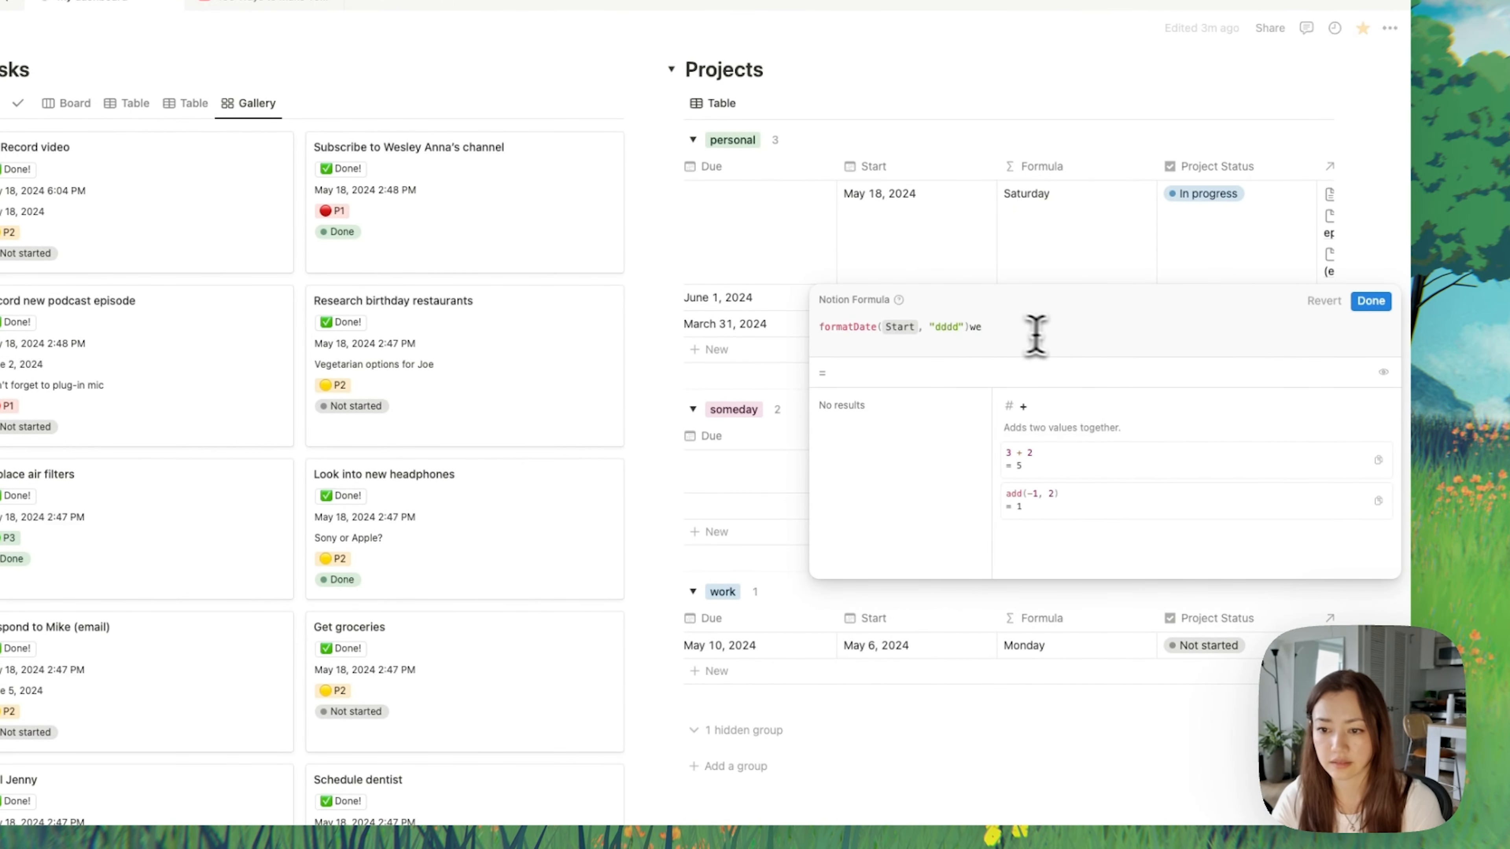
pyautogui.moveTo(976, 372); pyautogui.dragTo(837, 373)
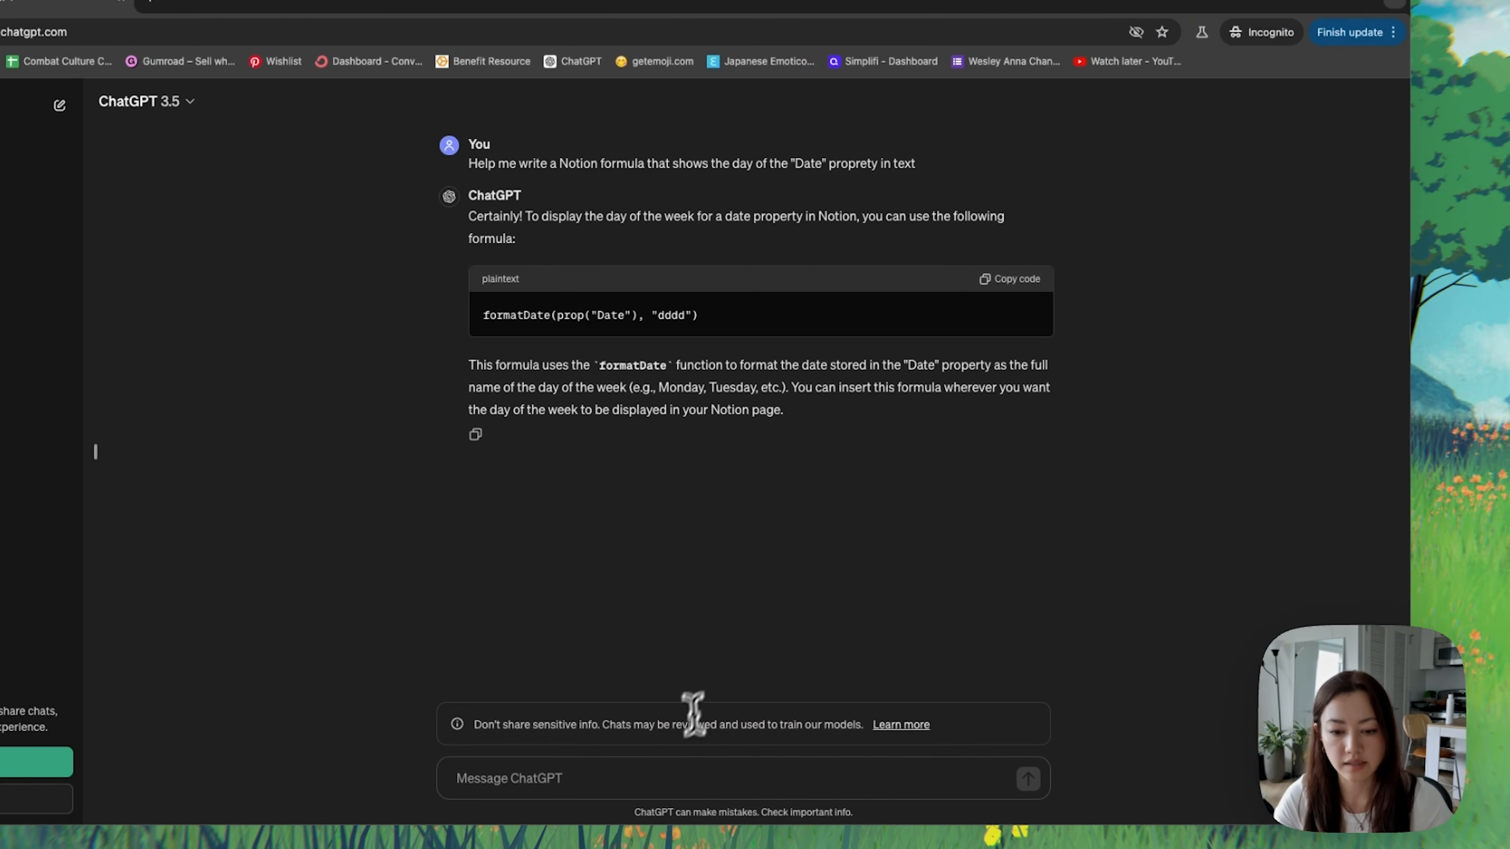
# Step: Send ChatGPT the message "Hey there's an error" followed by the copied formula error "End of input expected. [126,127]"
pyautogui.write('H')
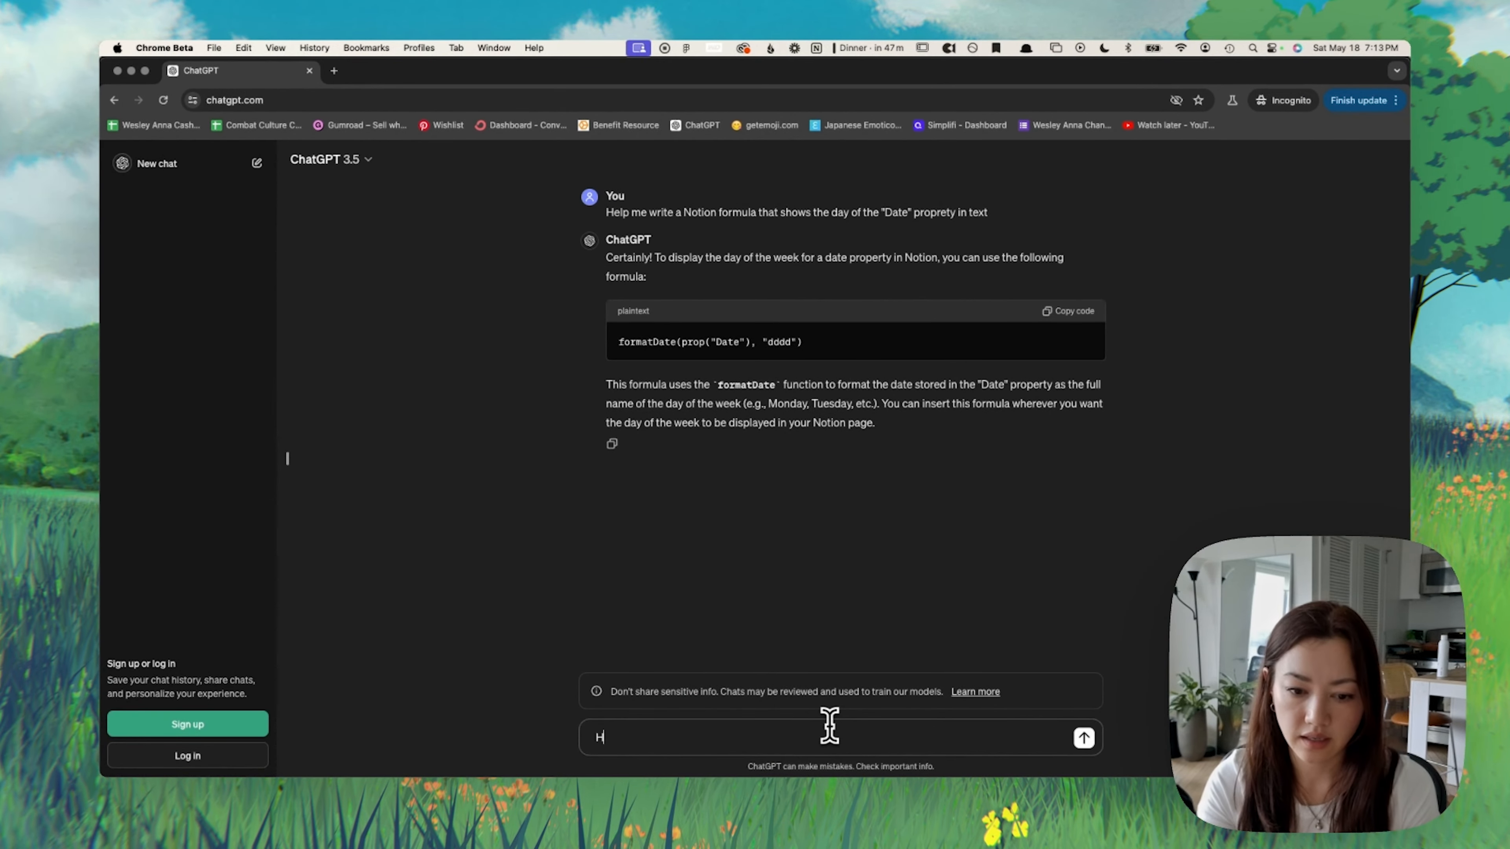
pyautogui.write("ey there's an error")
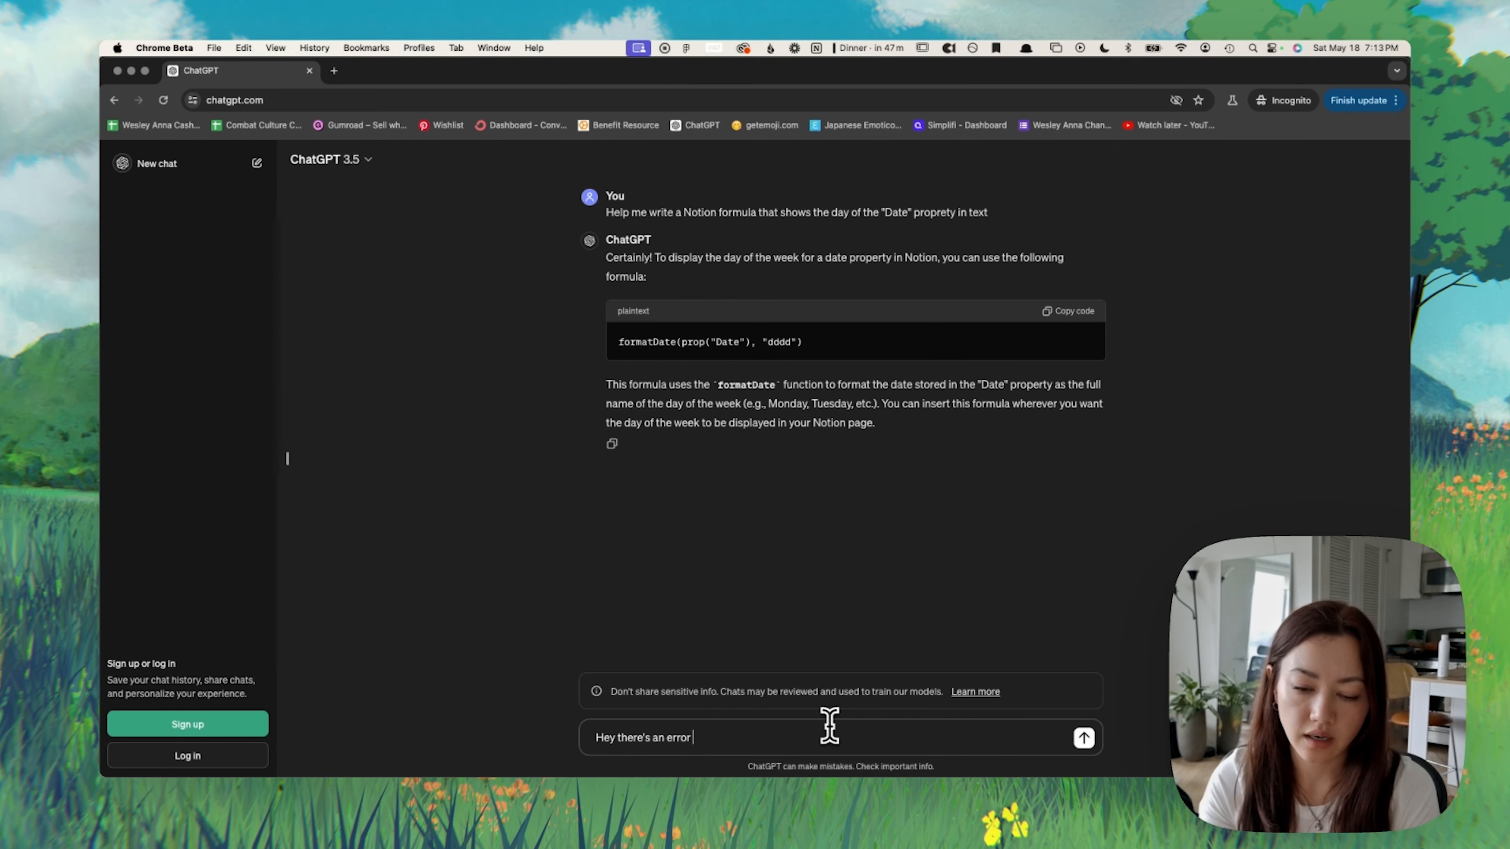
pyautogui.press('super+v')
pyautogui.press('Return')
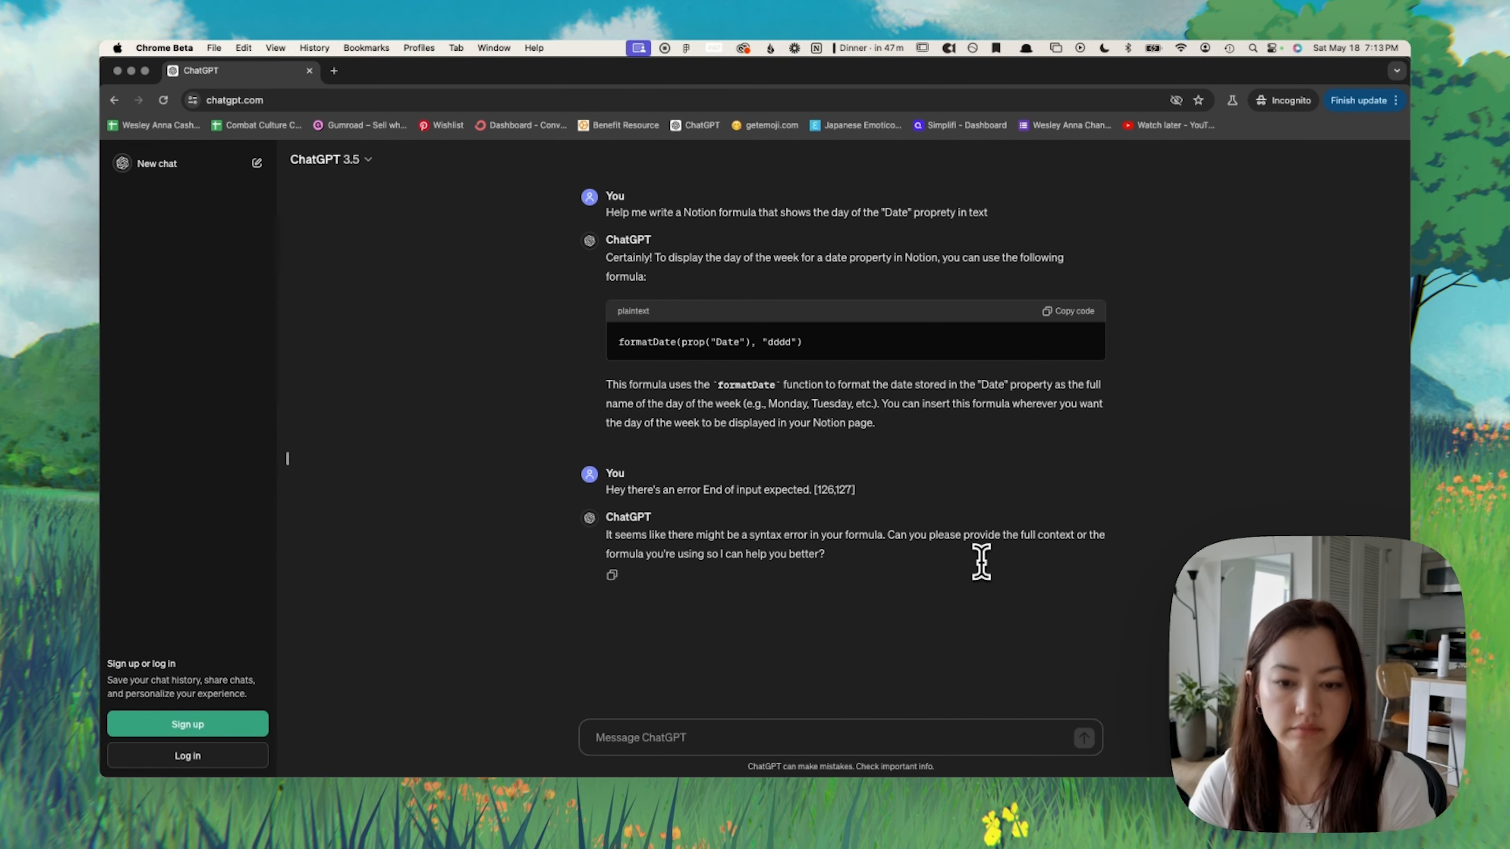
# Step: Return to Notion, remove the trailing "we" from the Projects formula so it reads formatDate(Start, "dddd"), and close the formula editor
pyautogui.press('super+Tab')
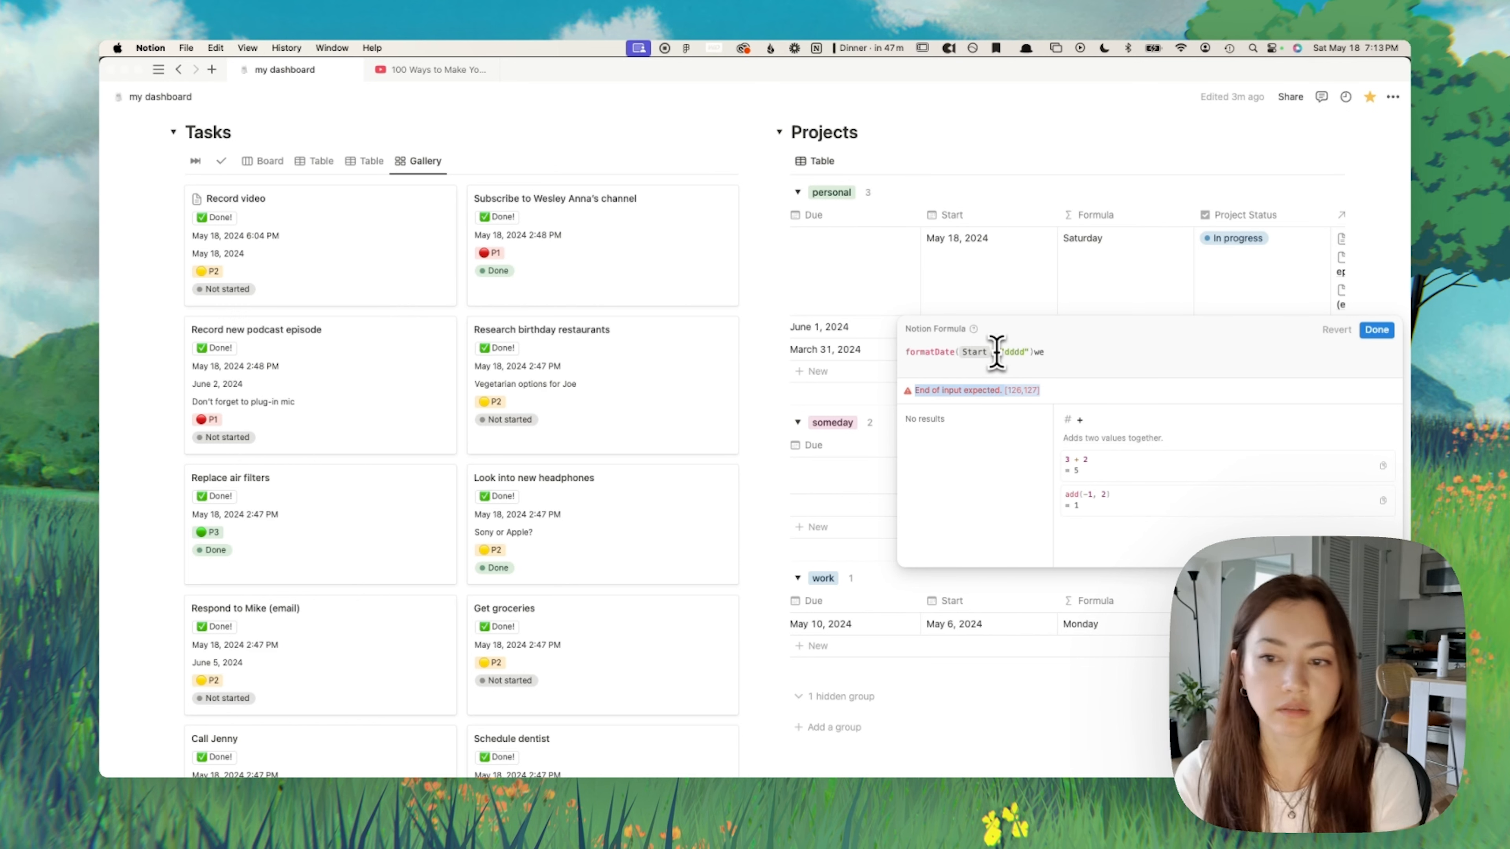
pyautogui.click(977, 356)
pyautogui.click(974, 353)
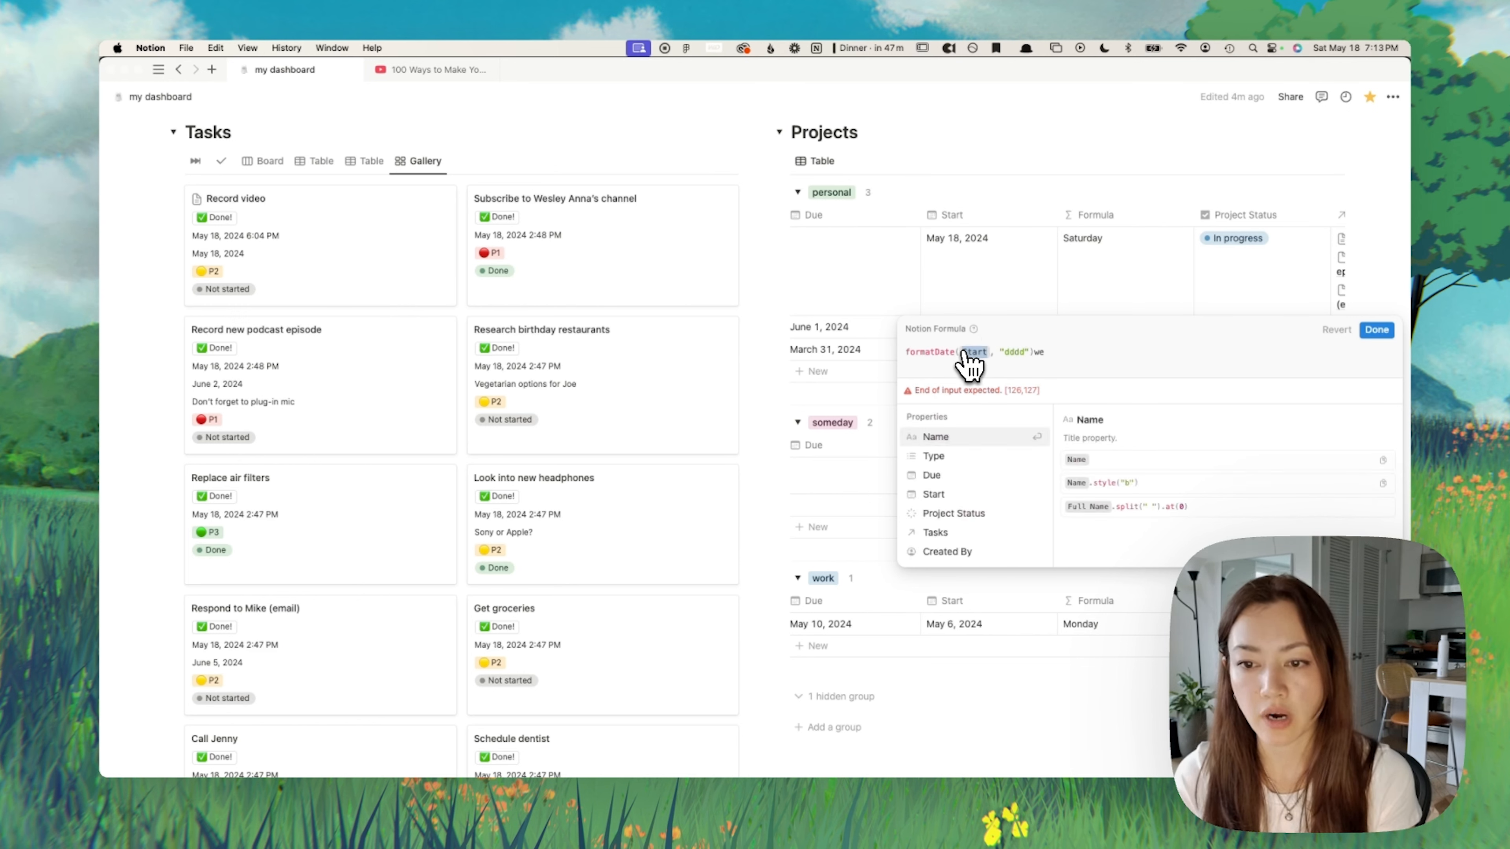
pyautogui.click(1145, 351)
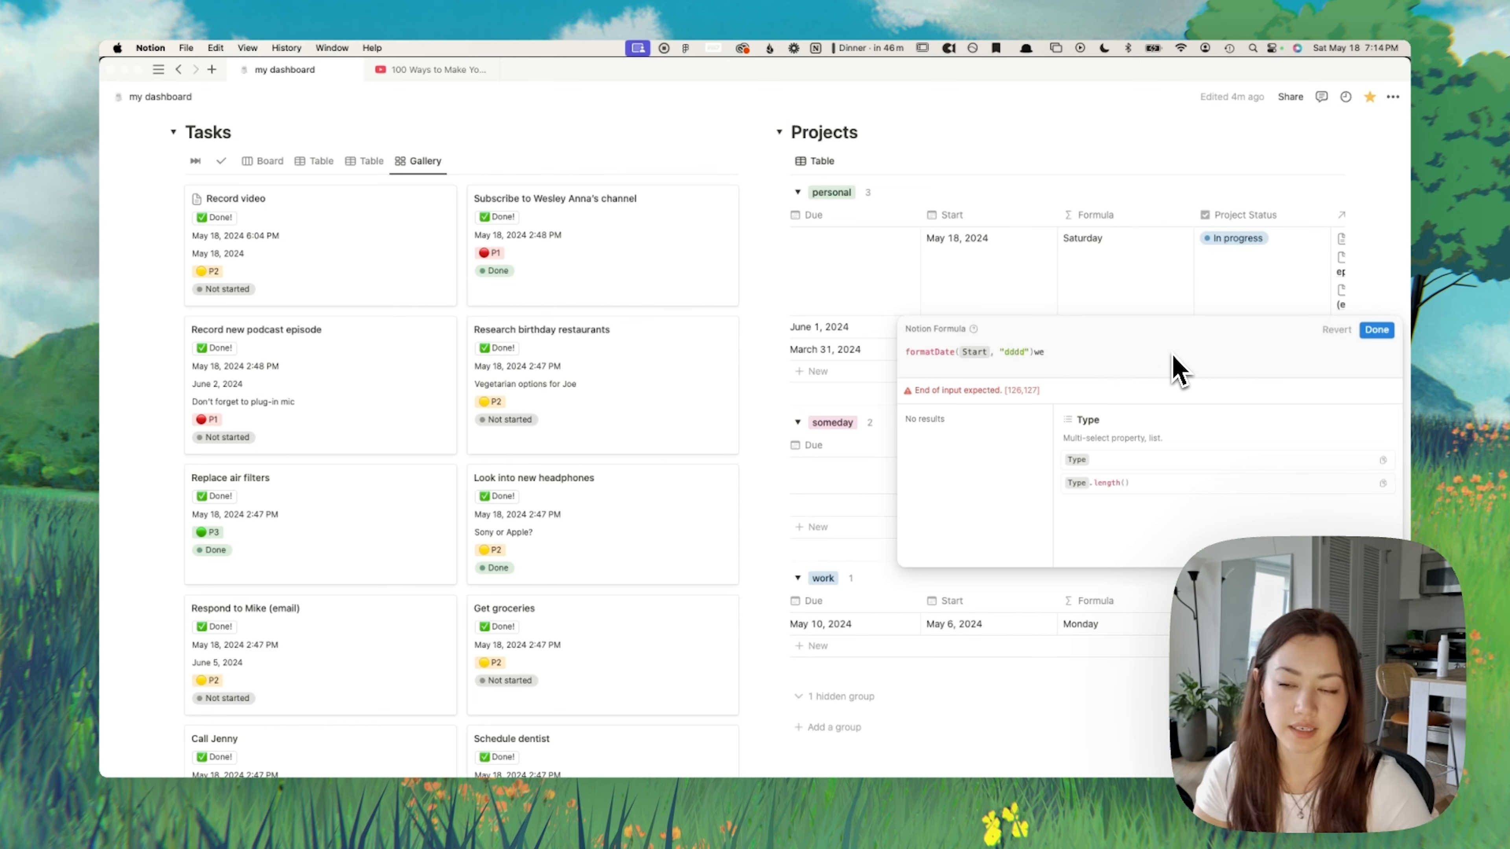
pyautogui.press('BackSpace')
pyautogui.press('BackSpace')
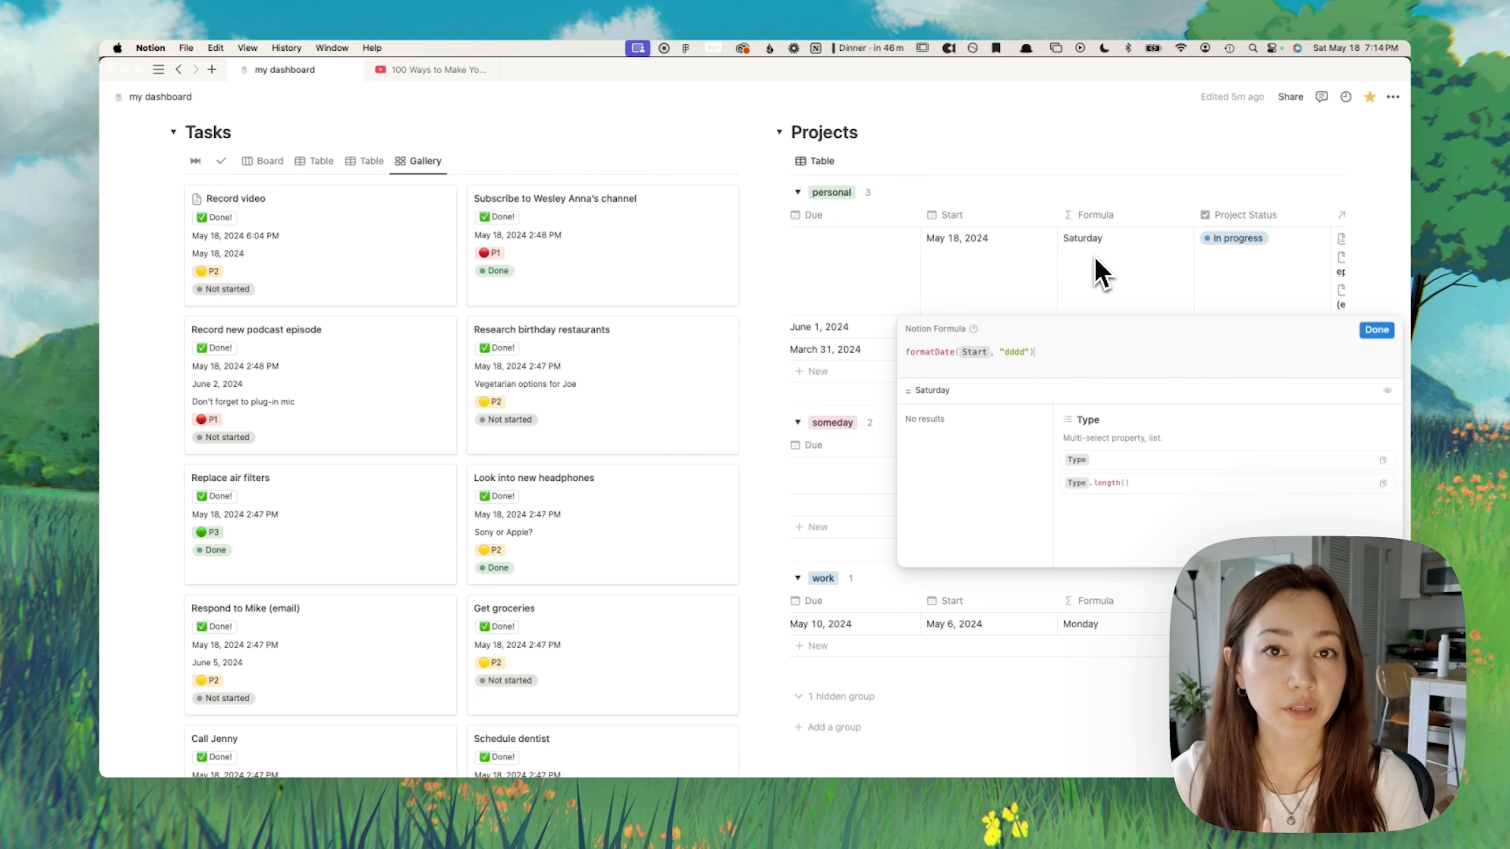
pyautogui.press('Escape')
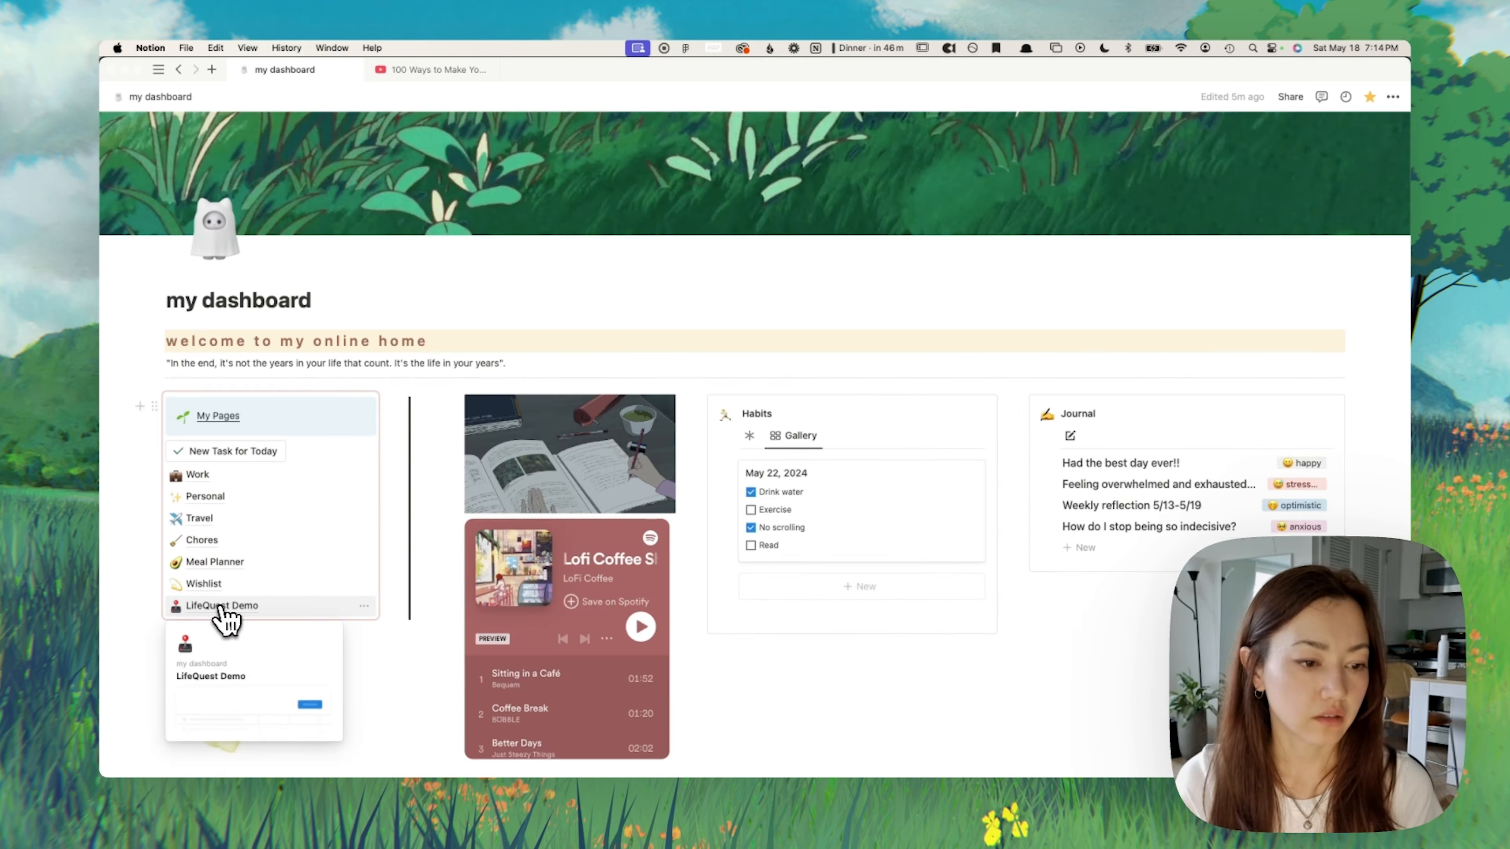
# Step: Open the LifeQuest Demo page and examine its character card and the formula code blocks for Days Logged in and Gold
pyautogui.click(221, 608)
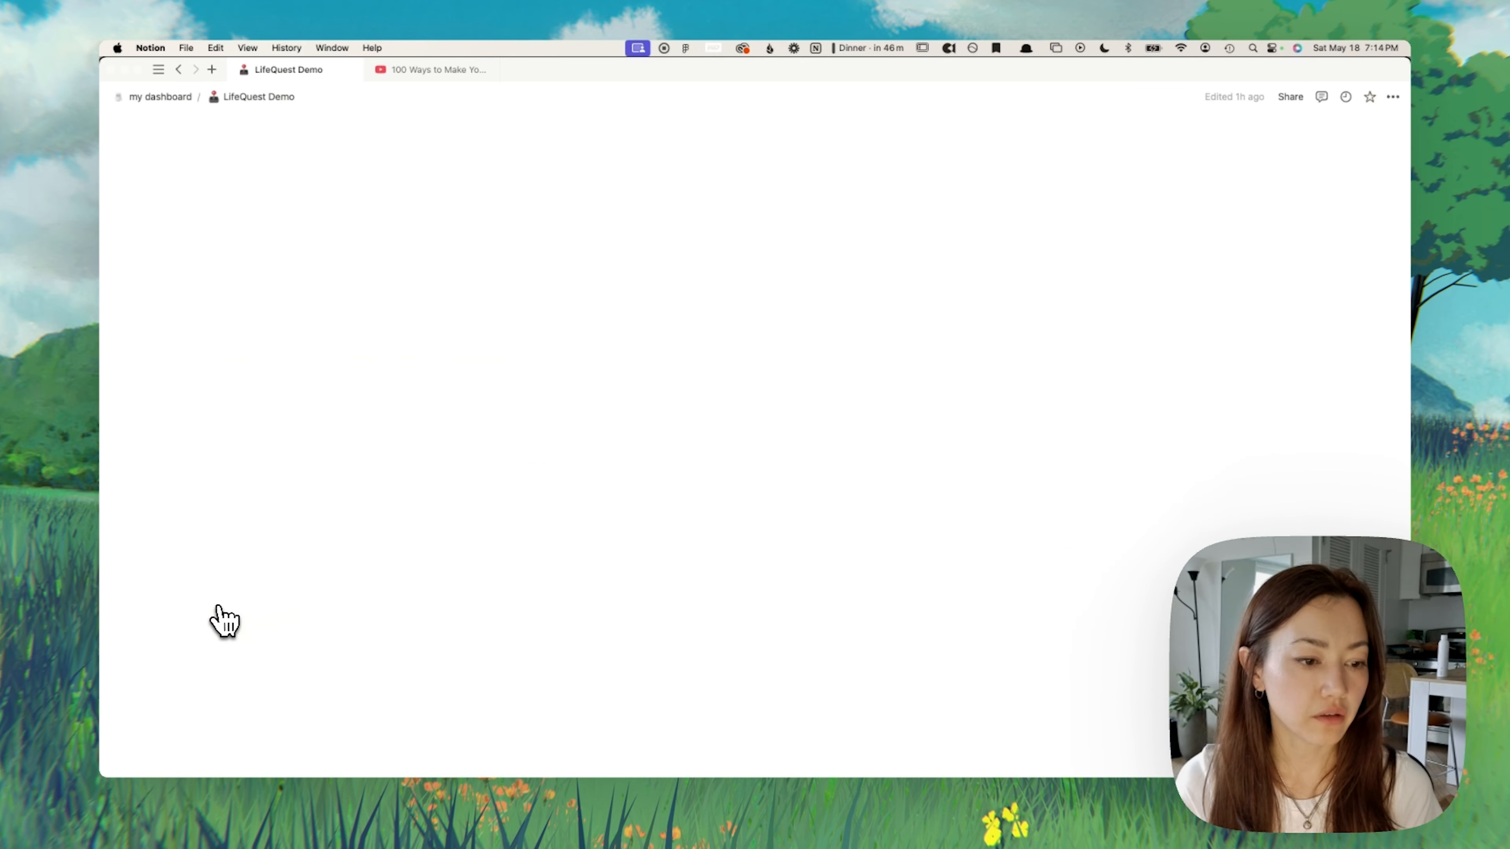
pyautogui.scroll(-2, 1088, 483)
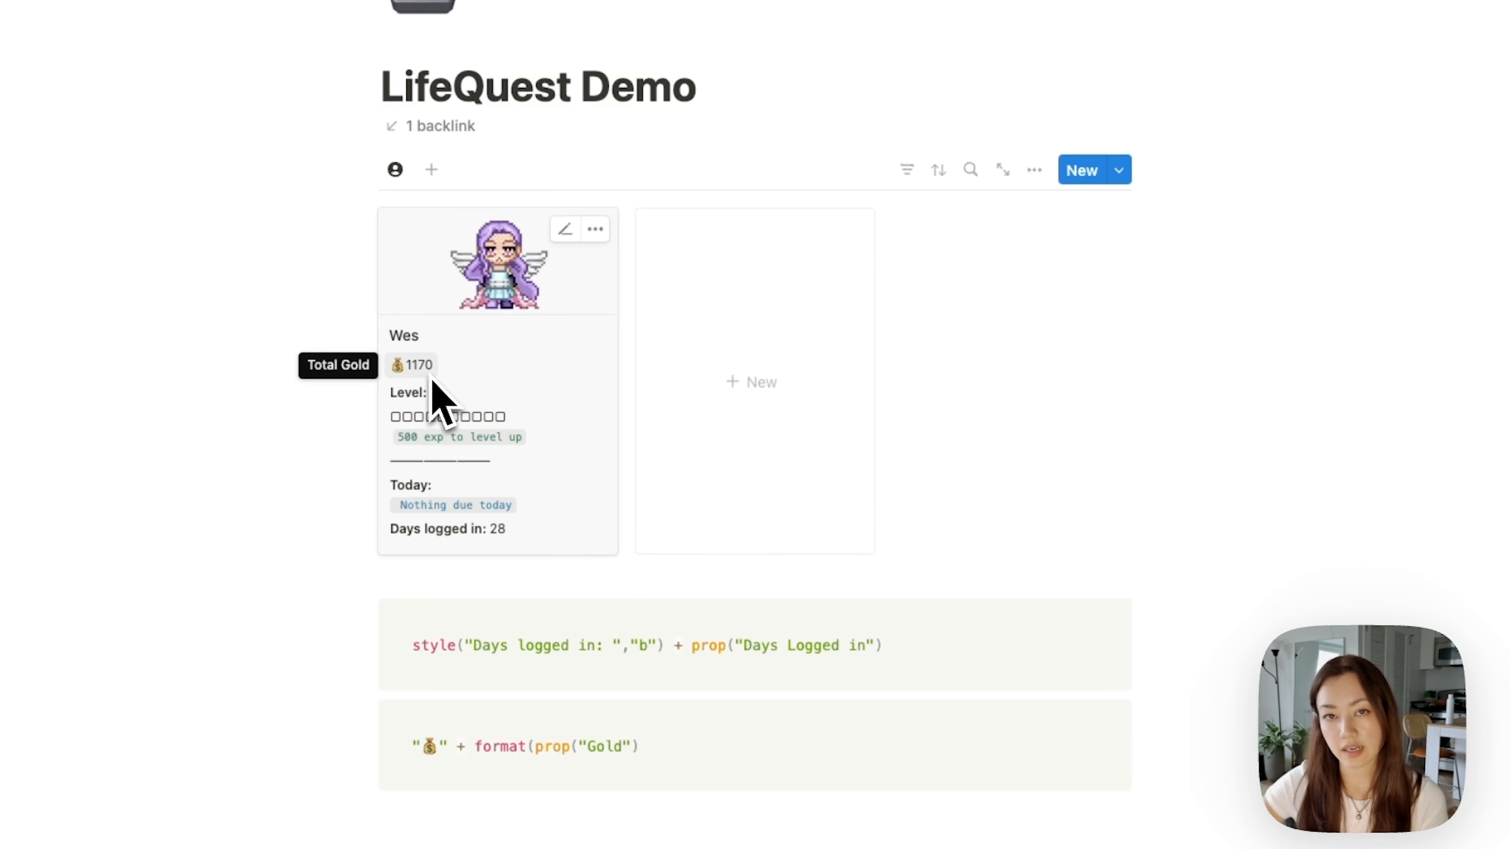
pyautogui.scroll(-1, 732, 657)
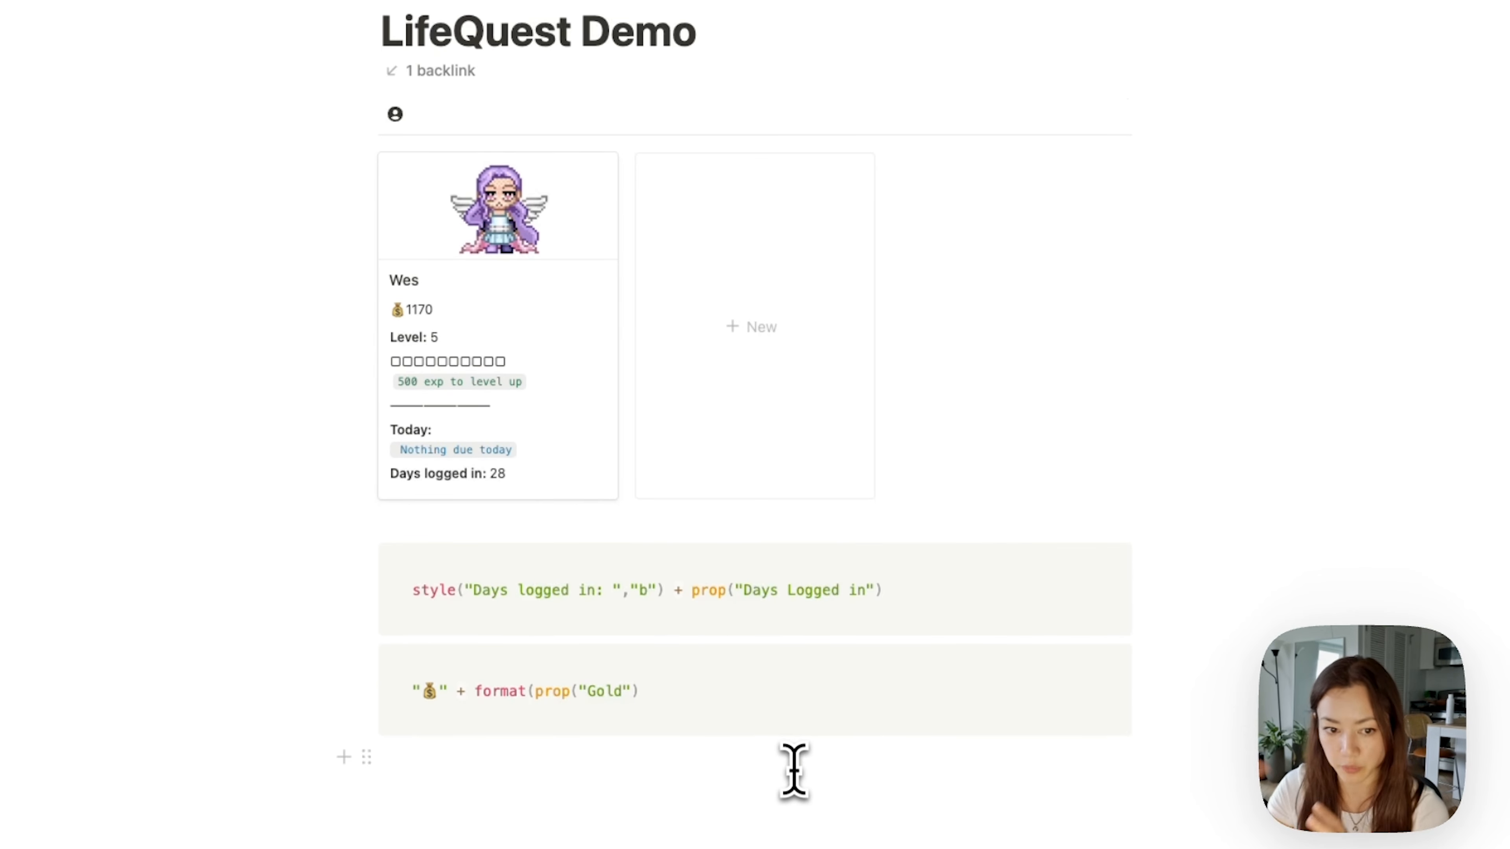
pyautogui.moveTo(413, 691); pyautogui.dragTo(446, 692)
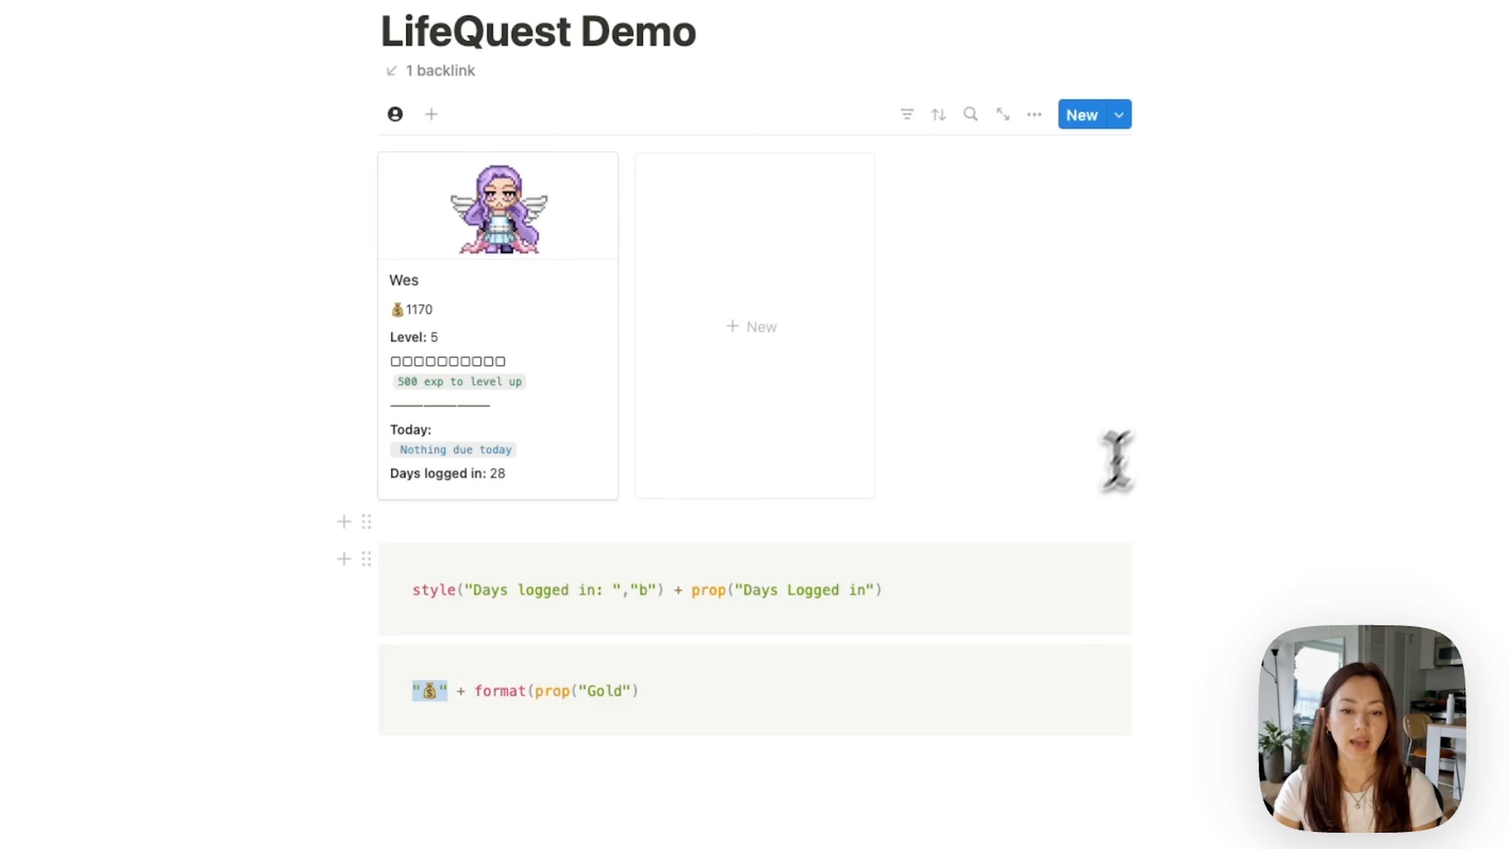
pyautogui.click(833, 738)
pyautogui.moveTo(621, 691); pyautogui.dragTo(590, 691)
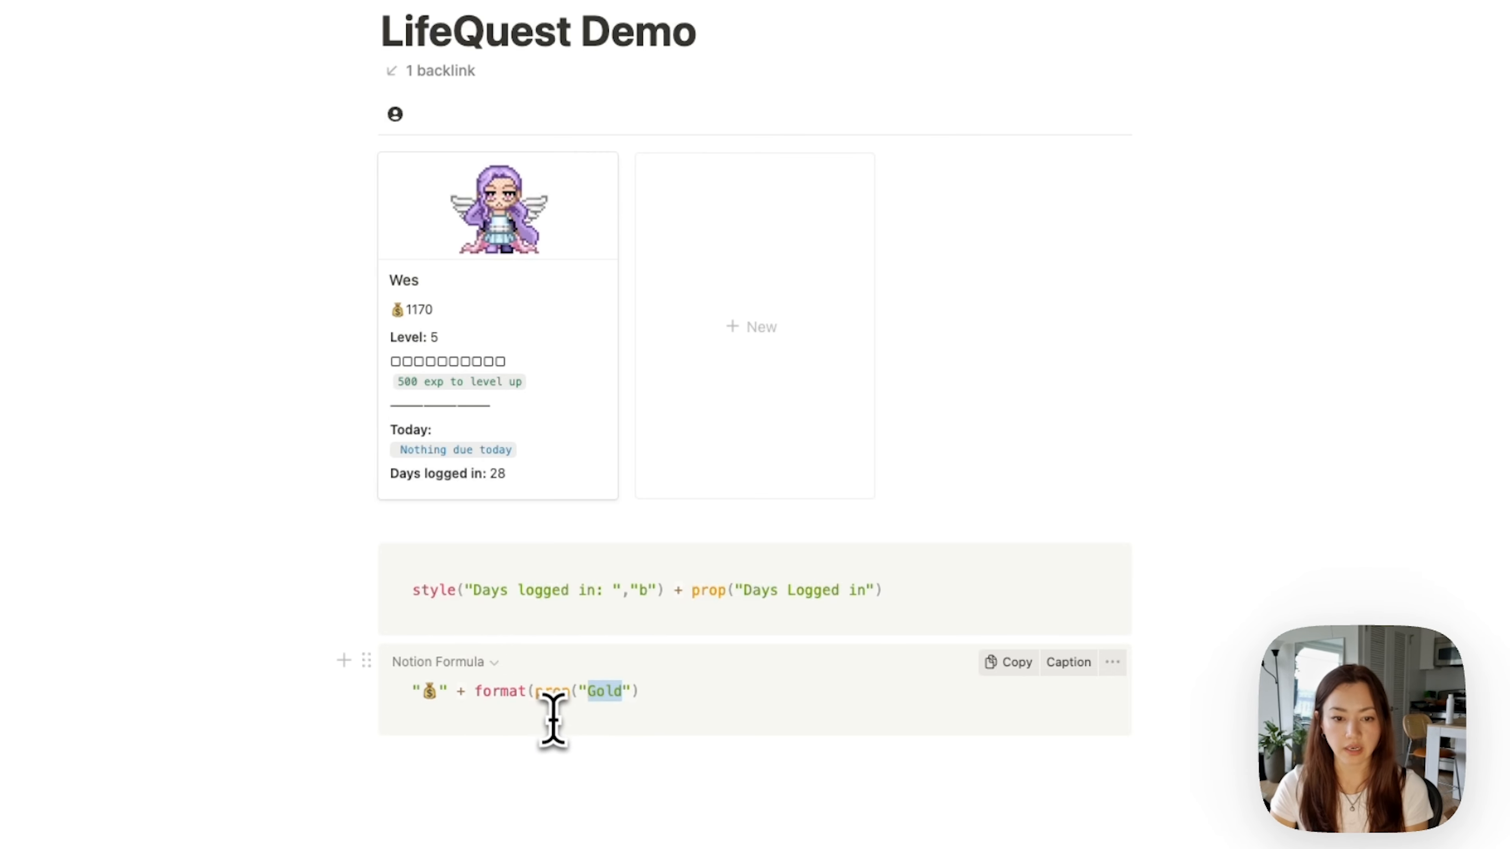
pyautogui.click(580, 618)
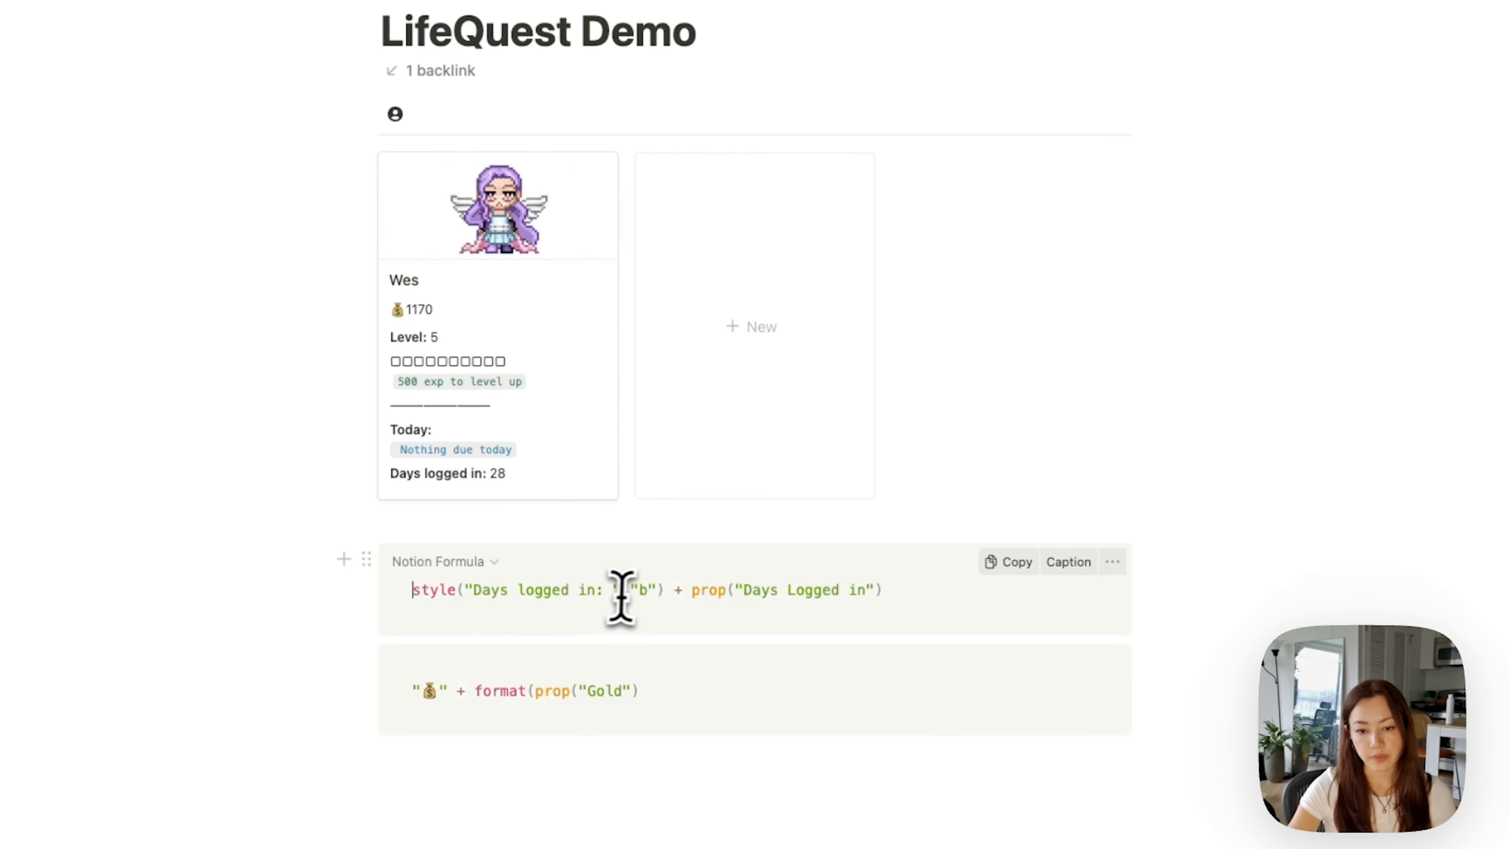
pyautogui.moveTo(630, 591); pyautogui.dragTo(656, 590)
pyautogui.click(700, 600)
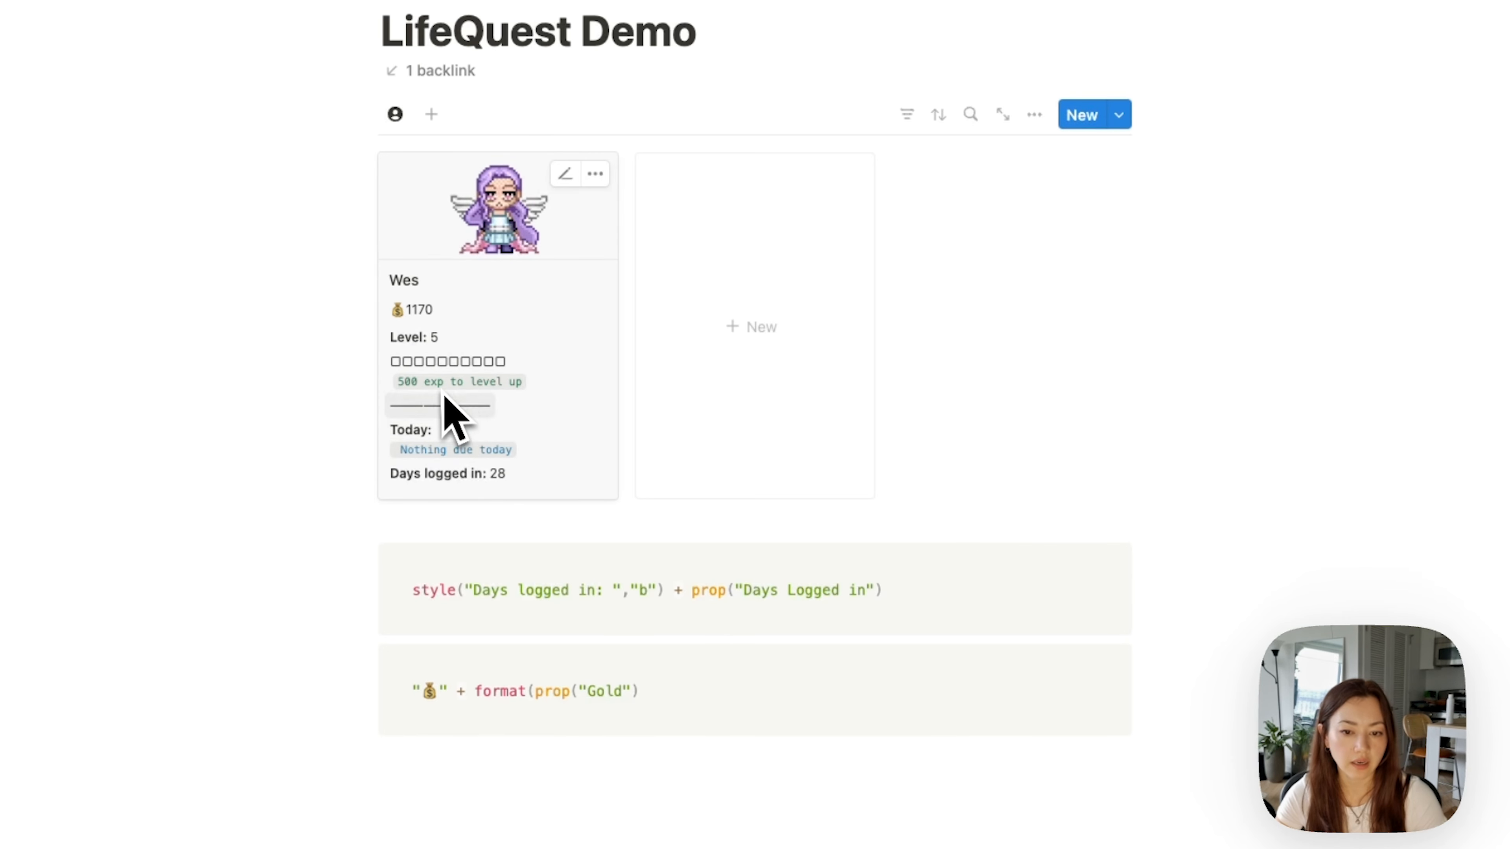
pyautogui.click(648, 591)
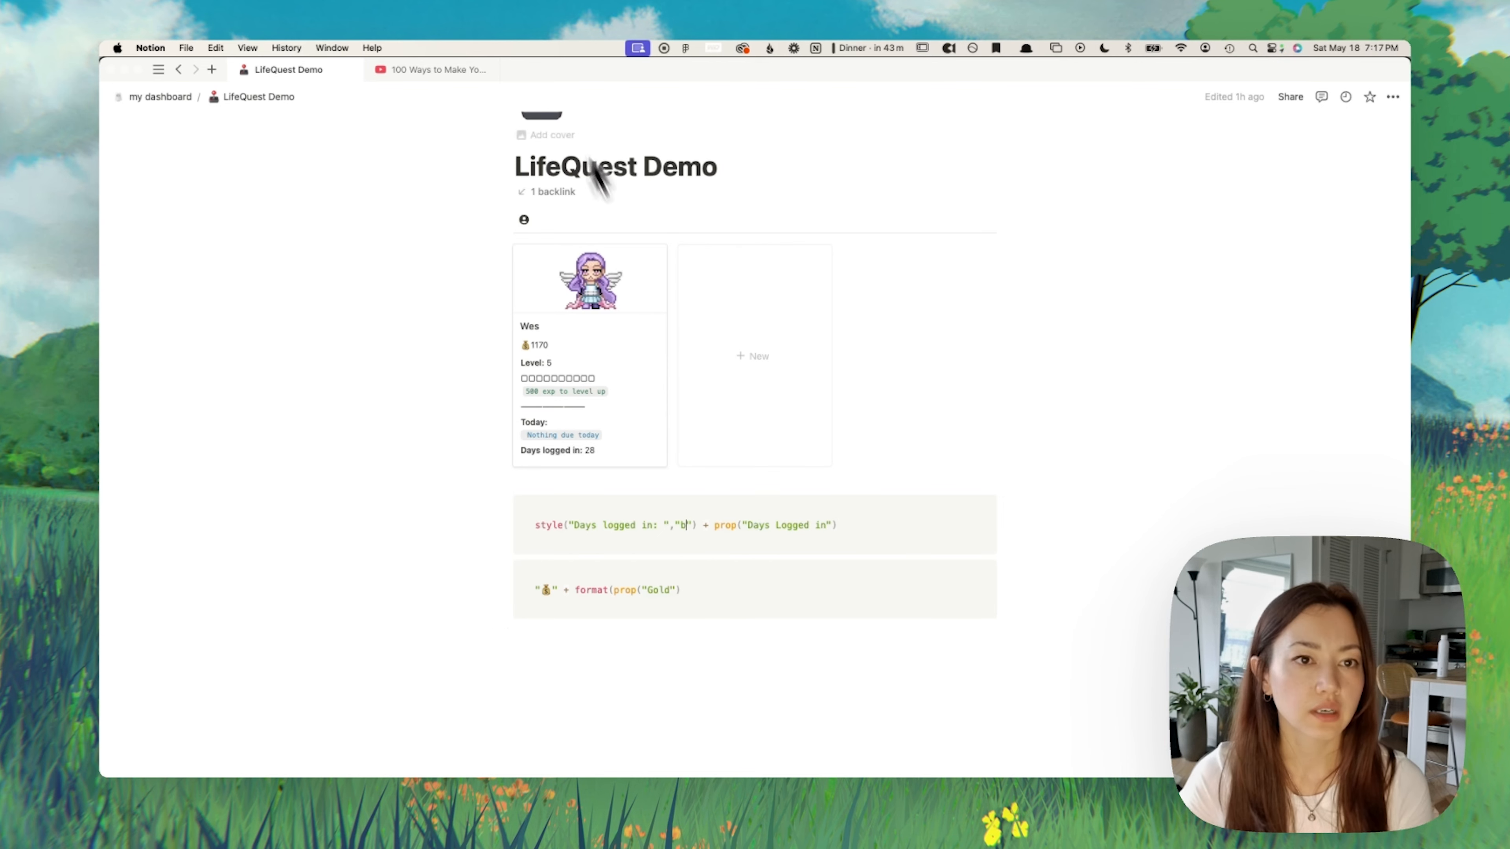
pyautogui.click(840, 639)
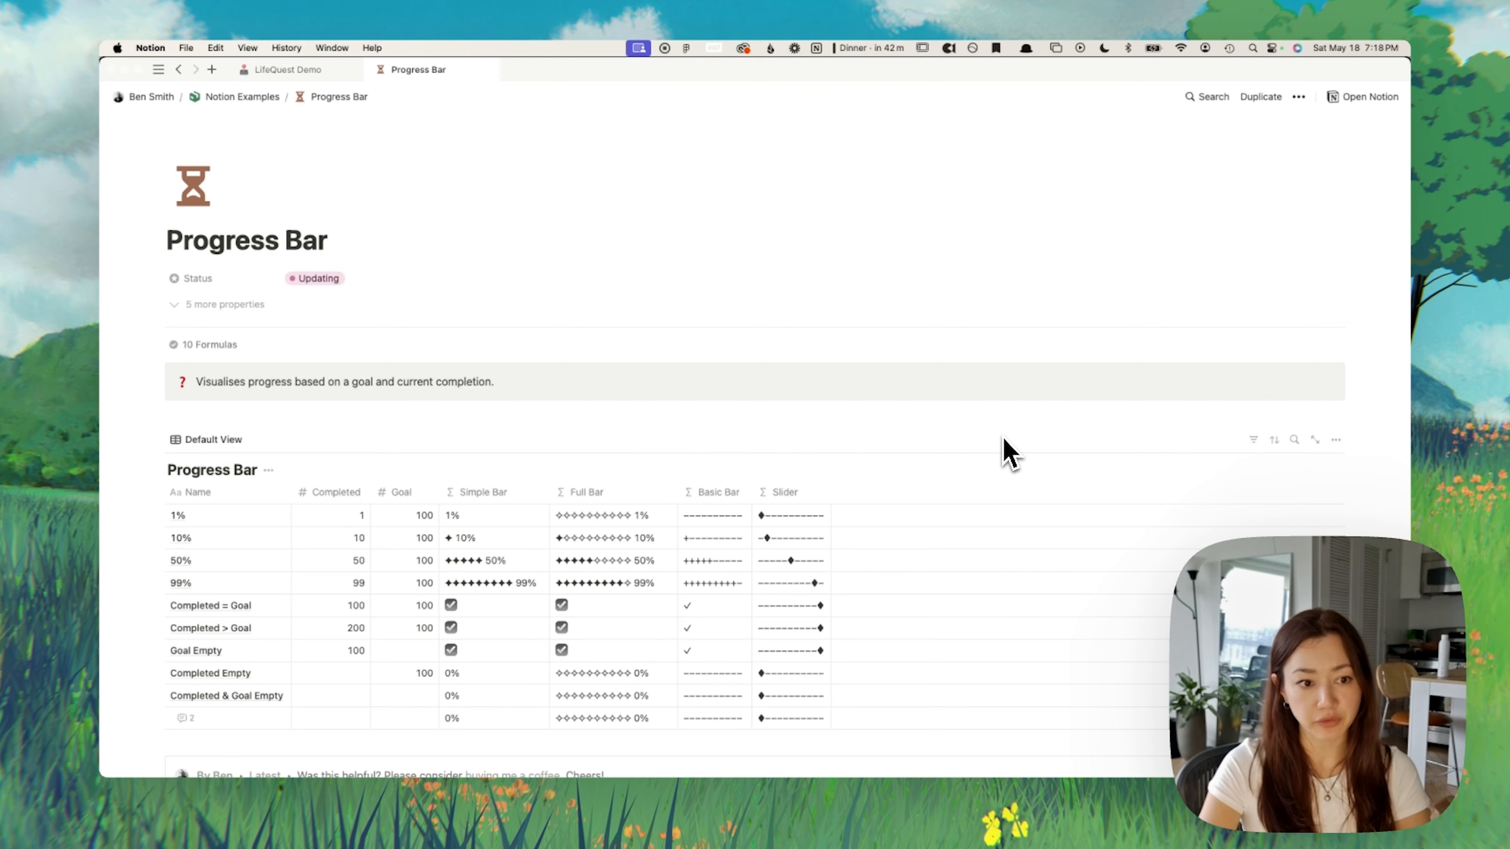
# Step: Look through the Progress Bar page's example table, formulas, Basic Styles and Emoji Variations
pyautogui.scroll(-3, 1009, 455)
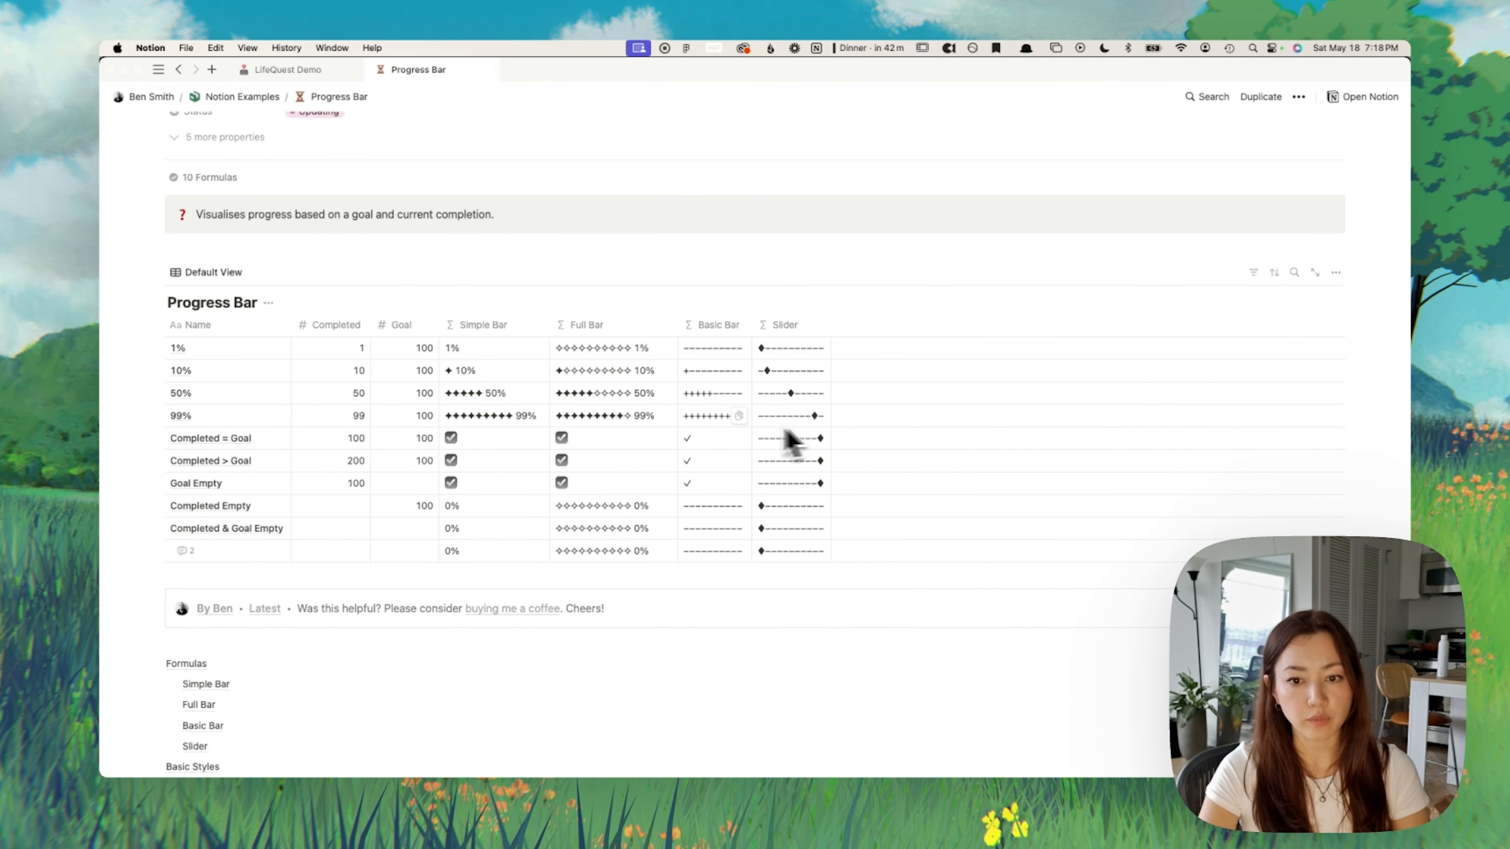
pyautogui.scroll(-1, 731, 439)
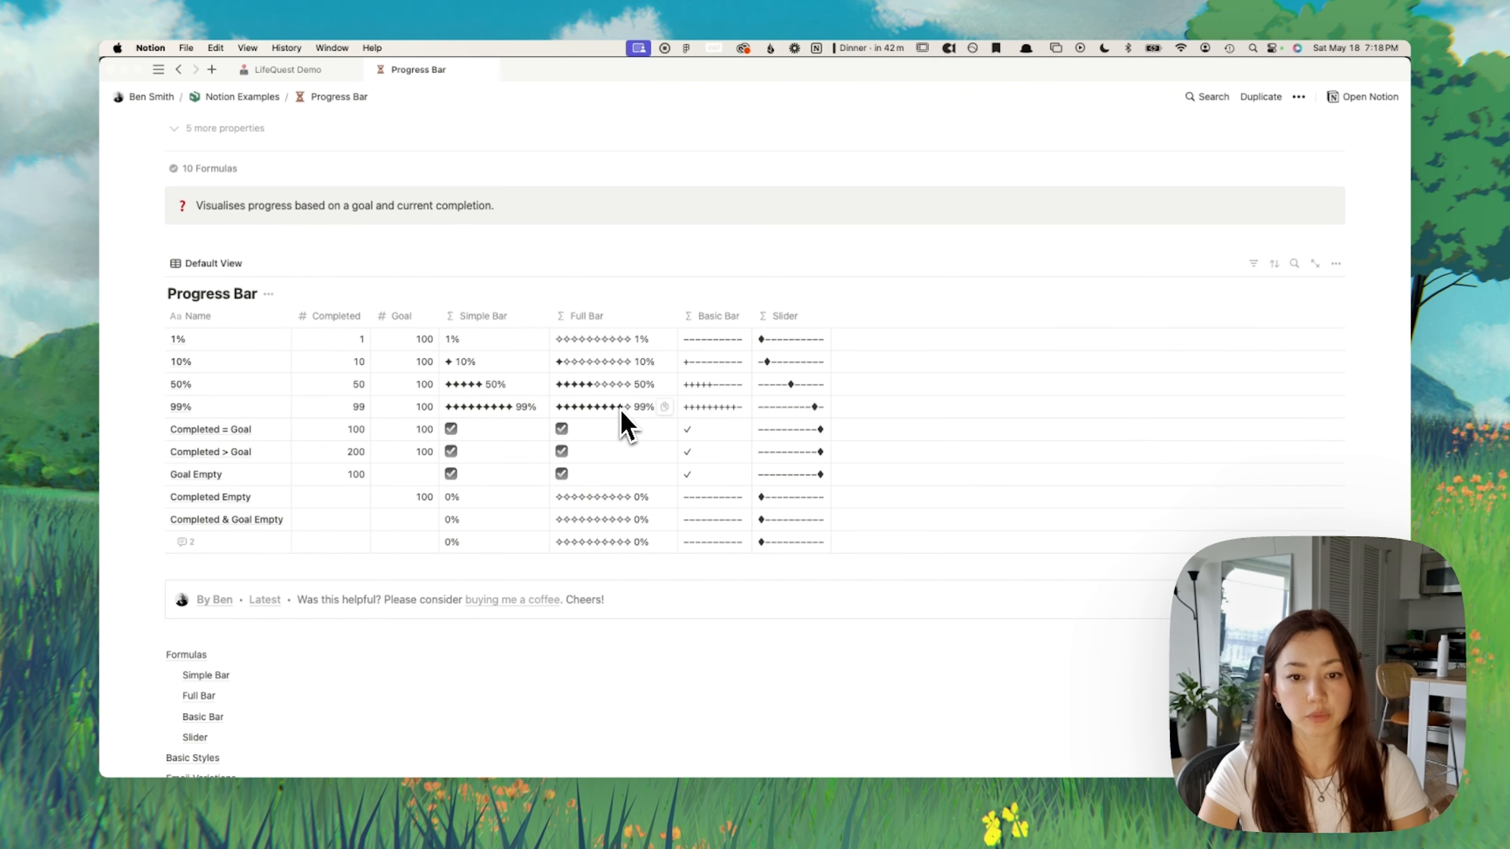
pyautogui.scroll(-10, 724, 432)
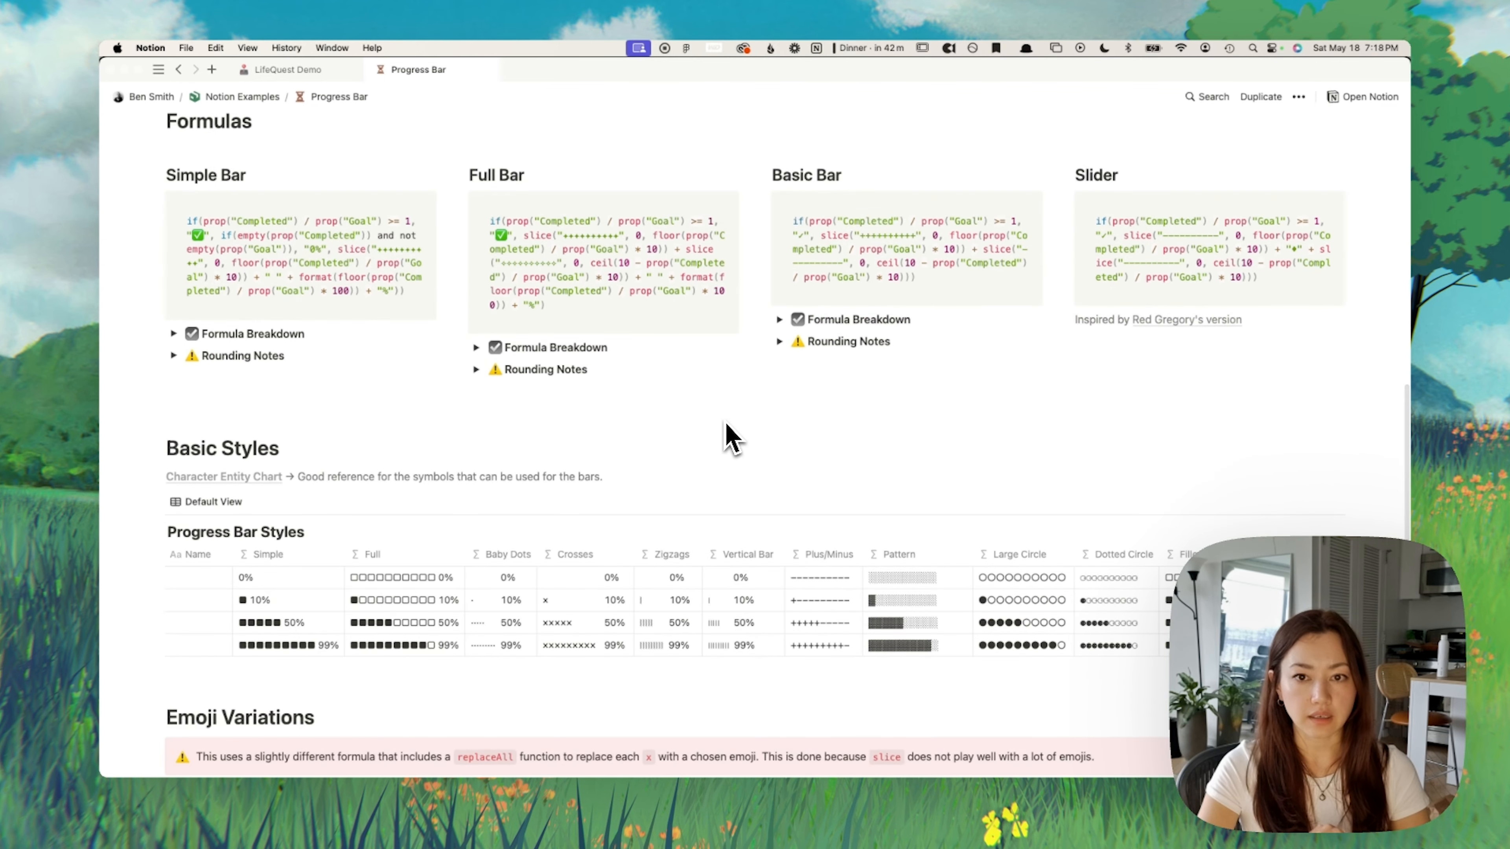
pyautogui.scroll(-4, 728, 437)
pyautogui.hscroll(5, 763, 432)
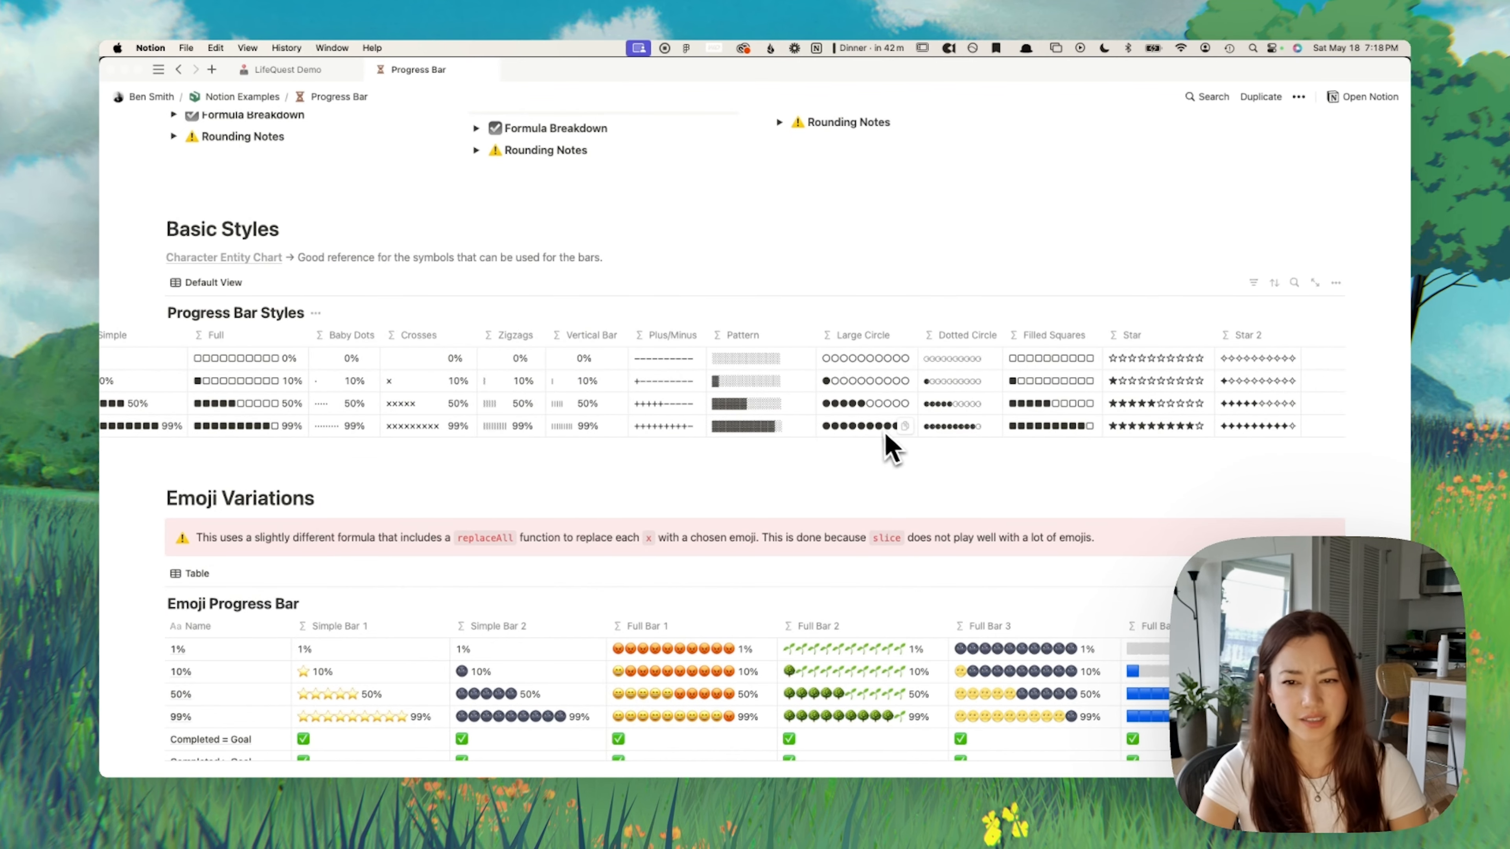
pyautogui.scroll(-6, 876, 425)
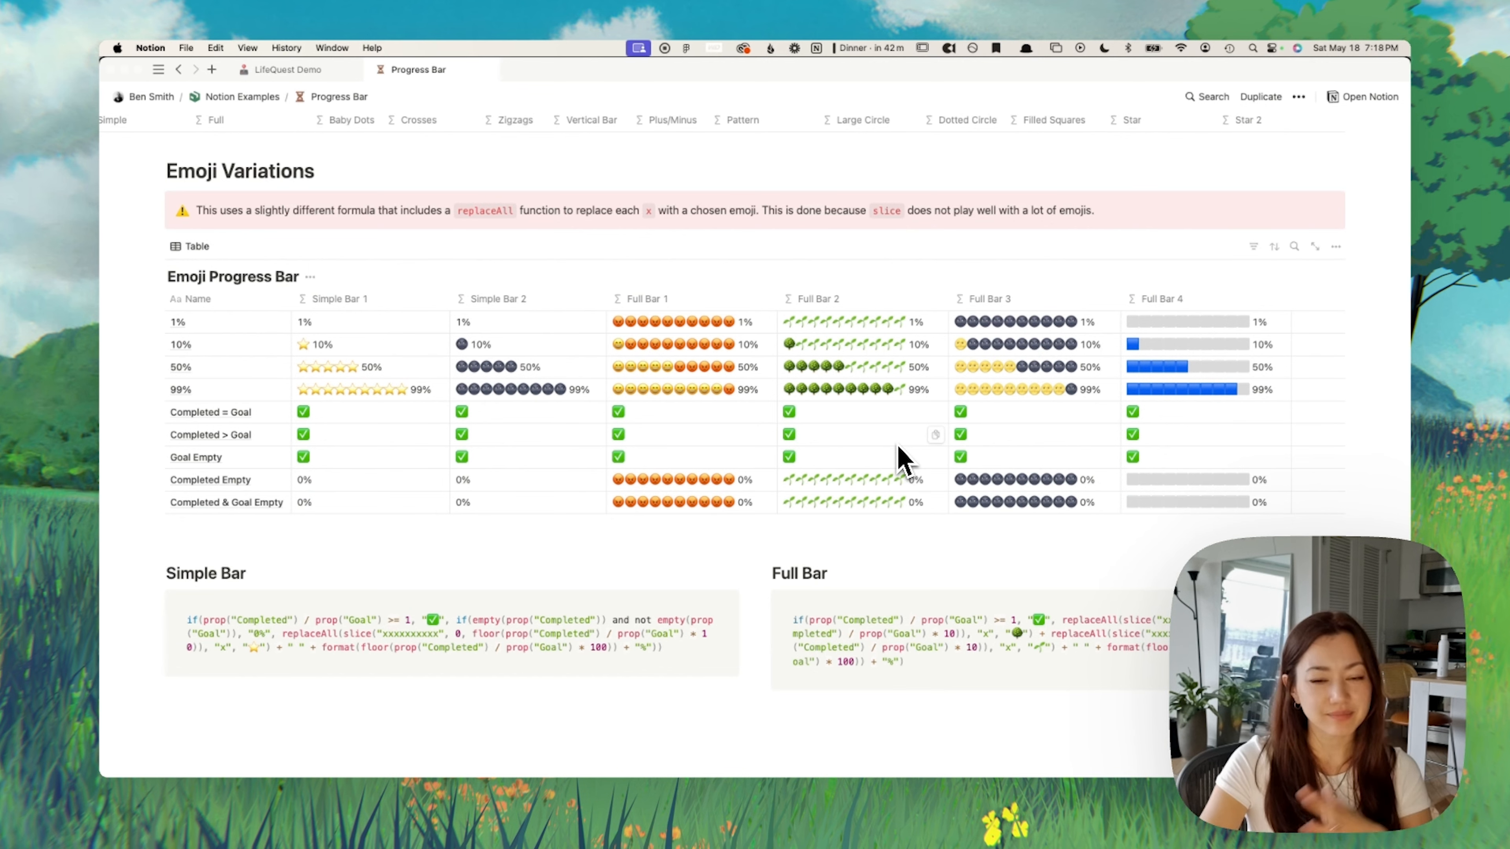
pyautogui.scroll(8, 904, 458)
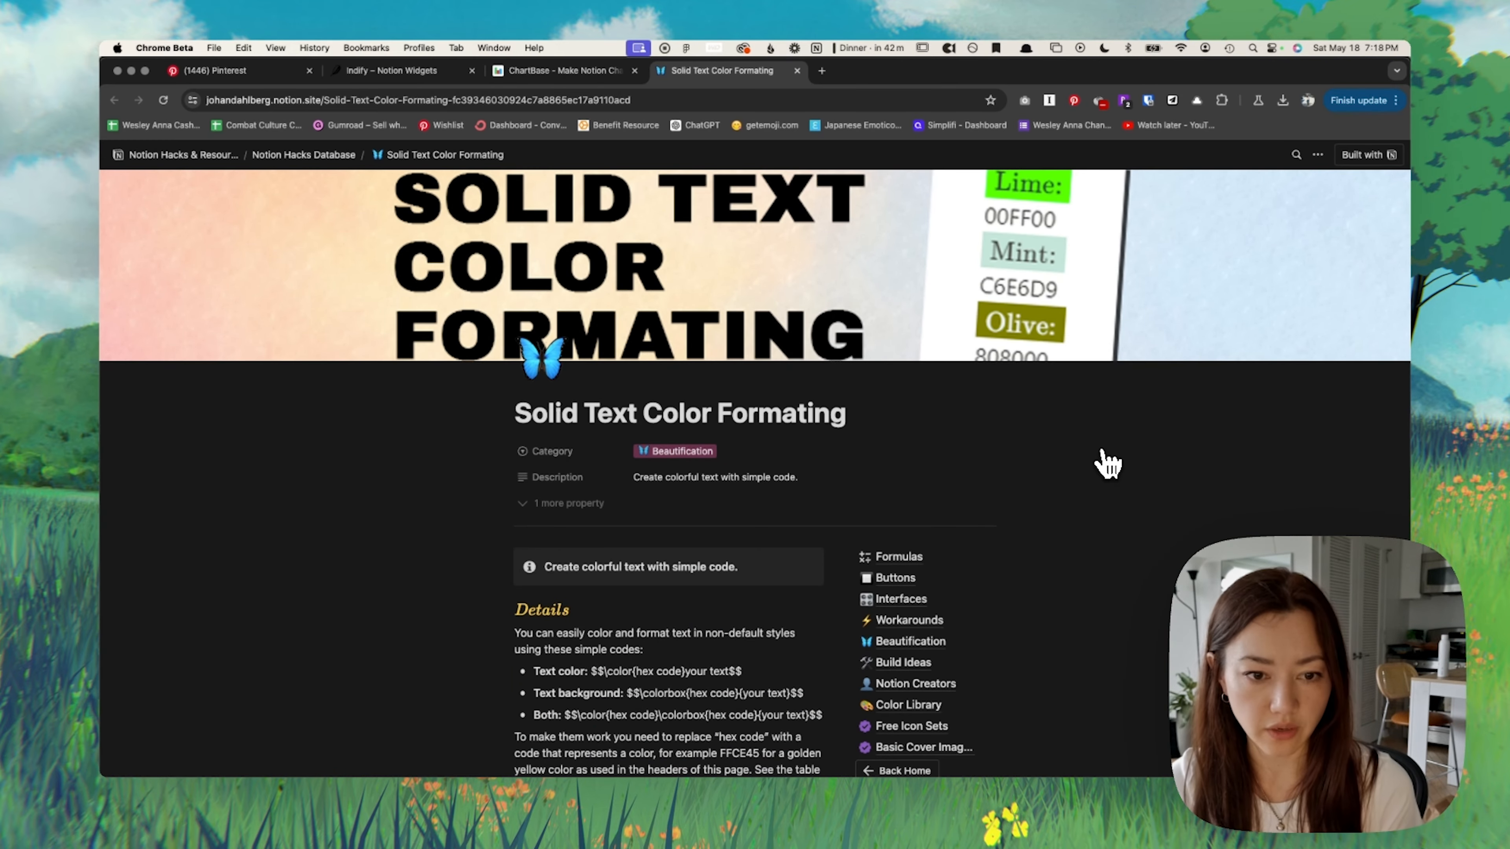
# Step: Read the color codes, notes, instructions and hex codes on the Solid Text Color Formating page in Chrome
pyautogui.scroll(-2, 1107, 464)
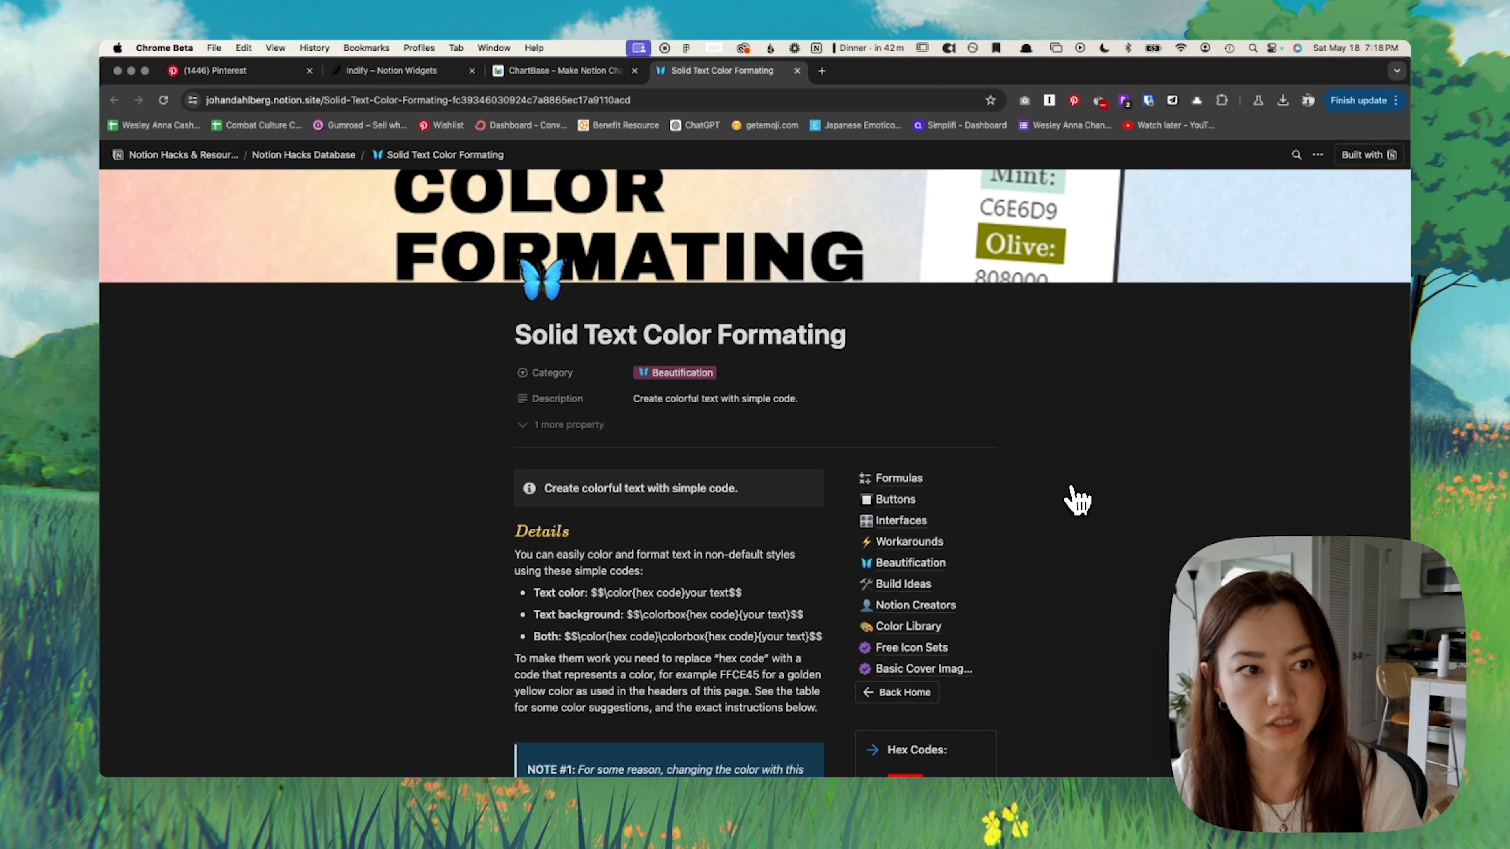
pyautogui.scroll(-5, 1071, 503)
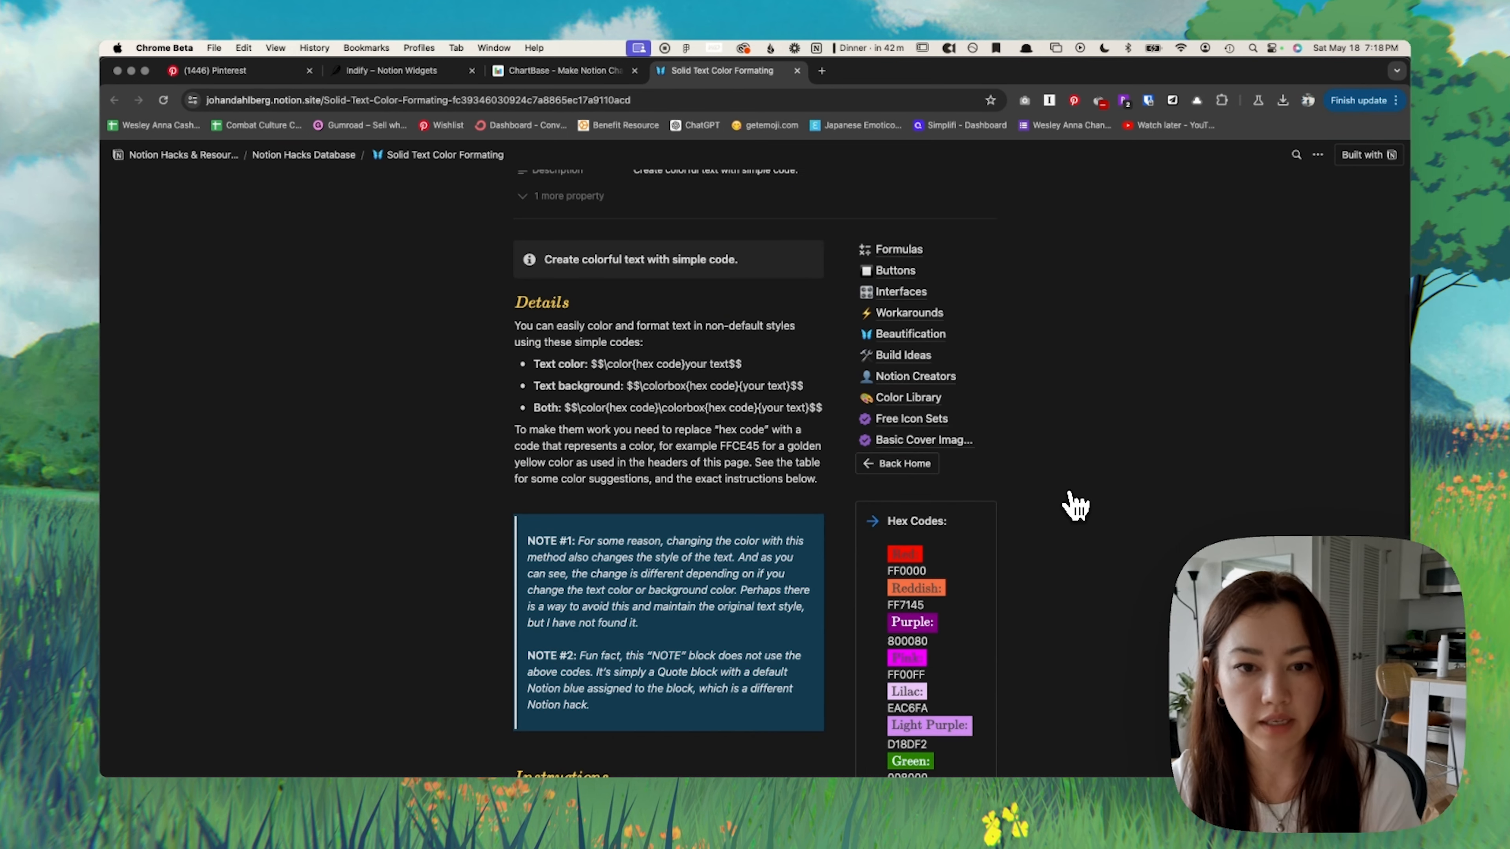
pyautogui.scroll(-1, 1076, 506)
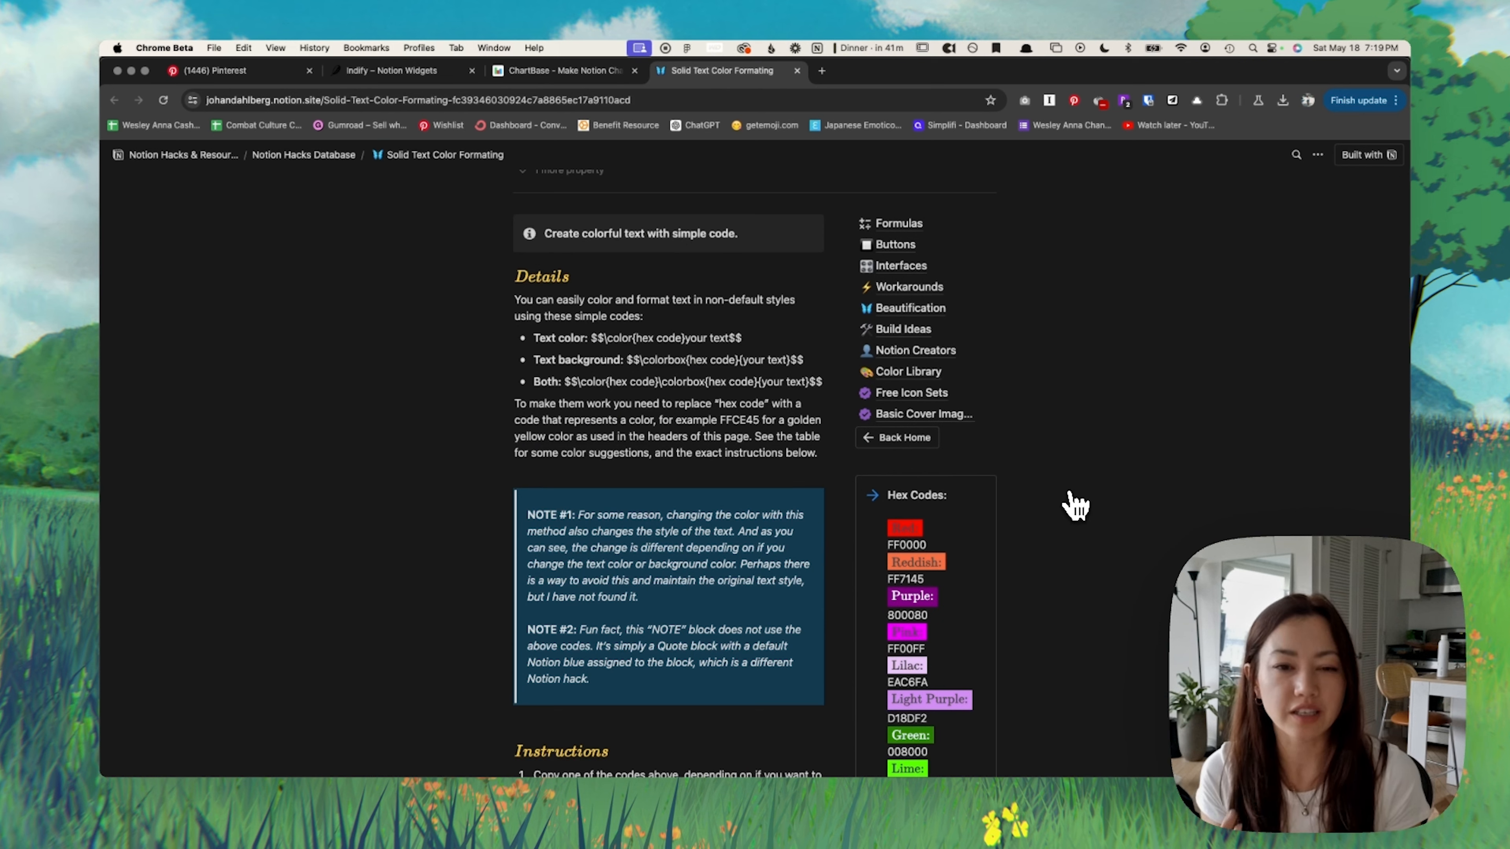
pyautogui.scroll(-3, 954, 523)
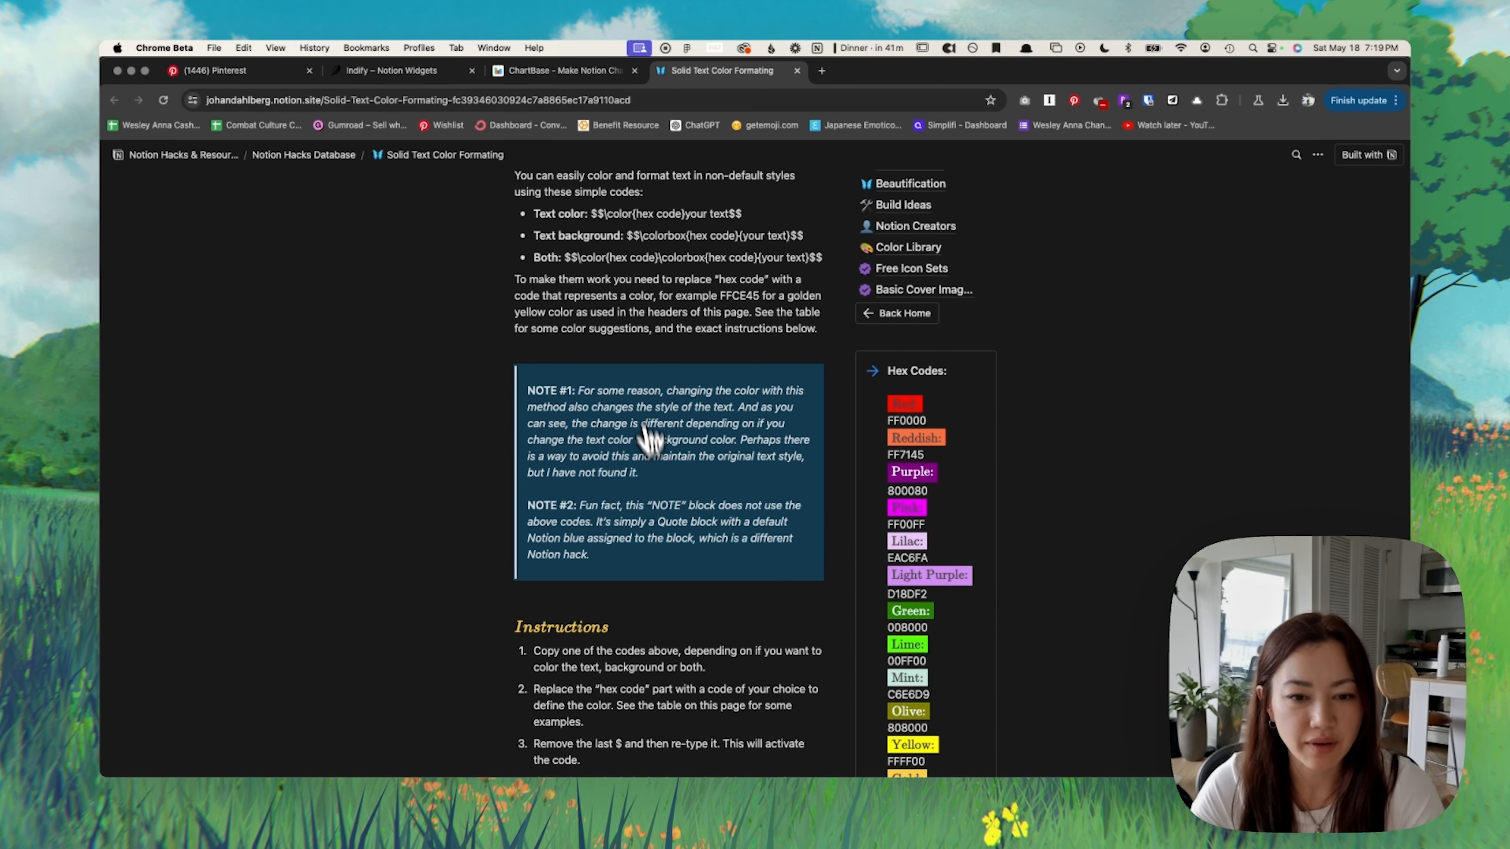
pyautogui.scroll(-3, 941, 525)
pyautogui.scroll(-3, 941, 524)
pyautogui.scroll(8, 941, 525)
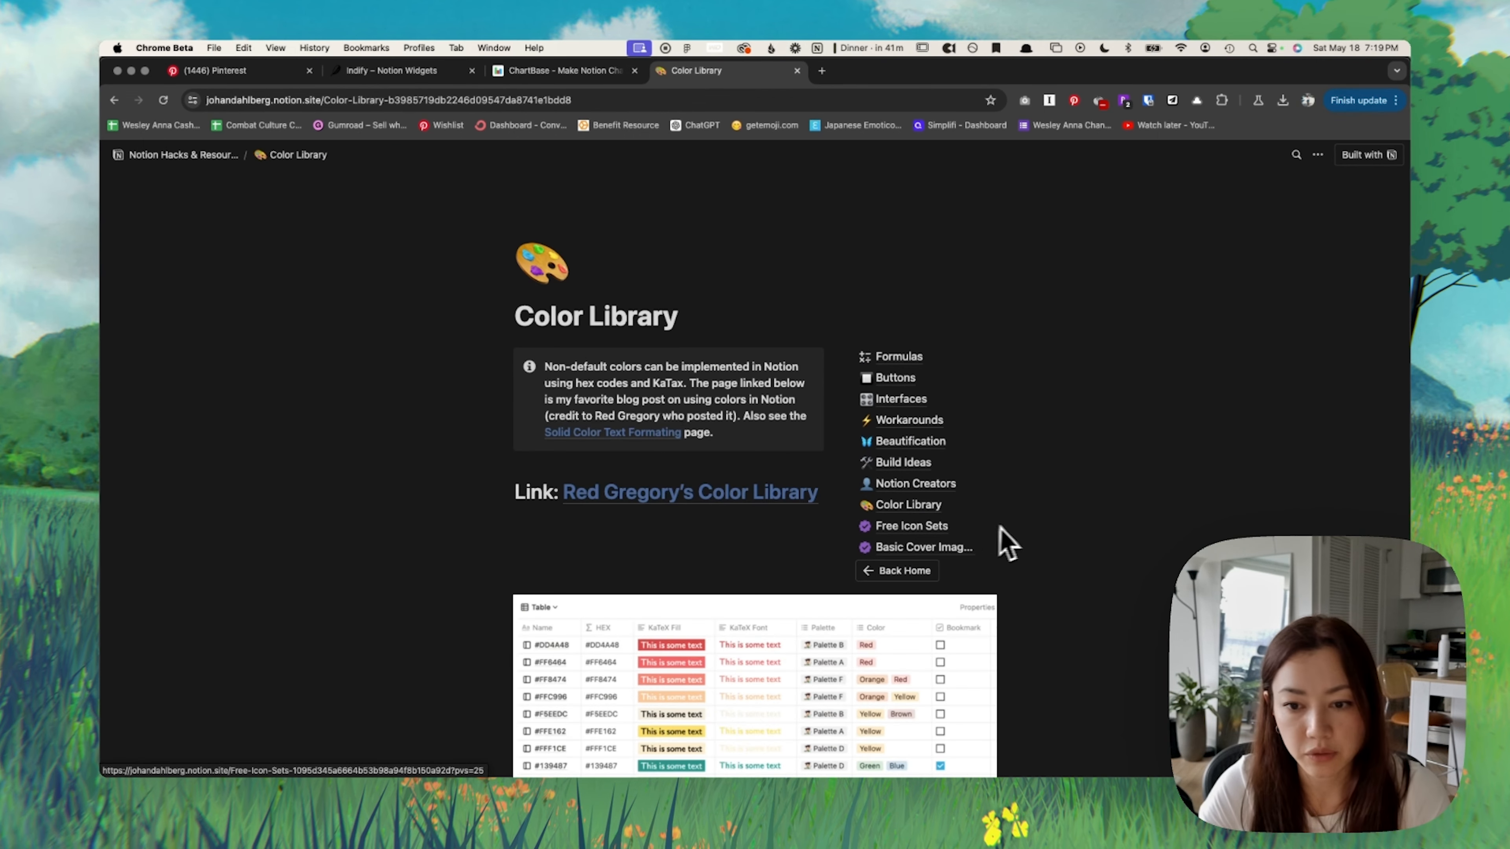
# Step: View the Color Library table, open Custom Dividers from the Beautification section, and examine its instructions and sample dividers
pyautogui.scroll(-1, 1018, 524)
pyautogui.scroll(-4, 1018, 525)
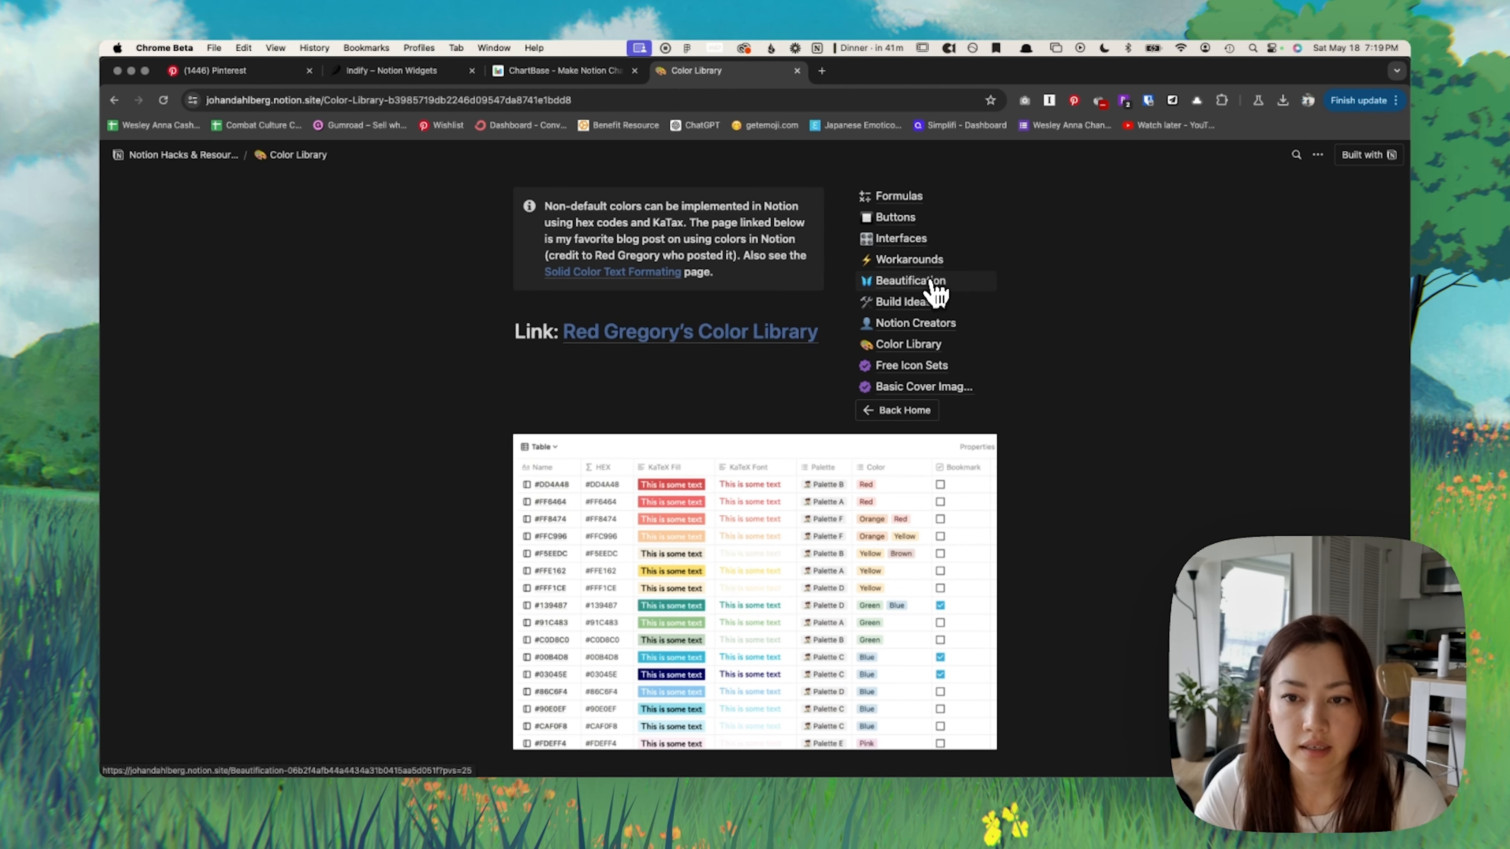
pyautogui.click(915, 282)
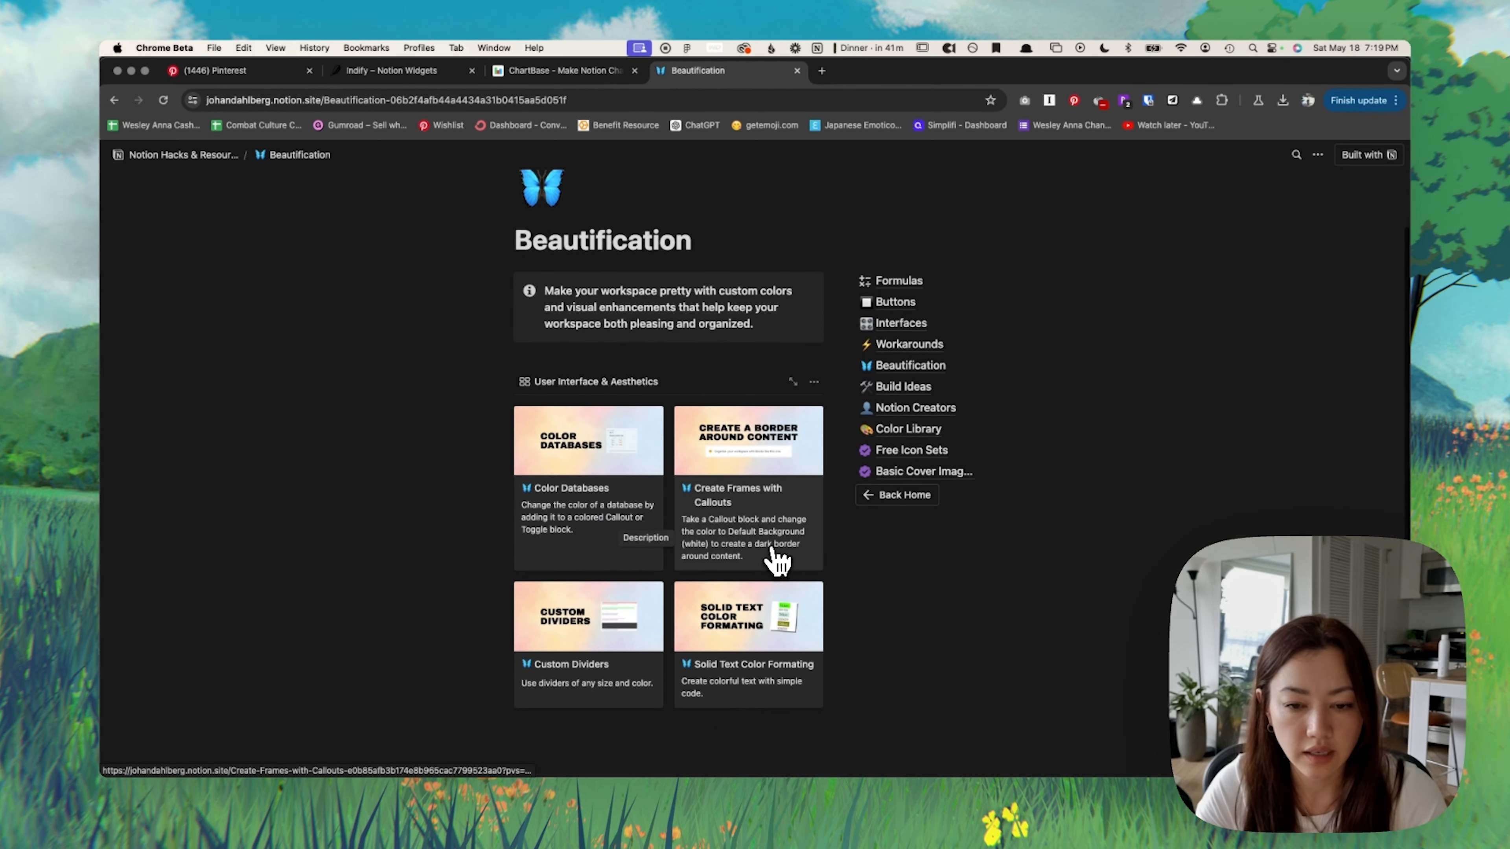
pyautogui.scroll(-4, 776, 562)
pyautogui.click(618, 556)
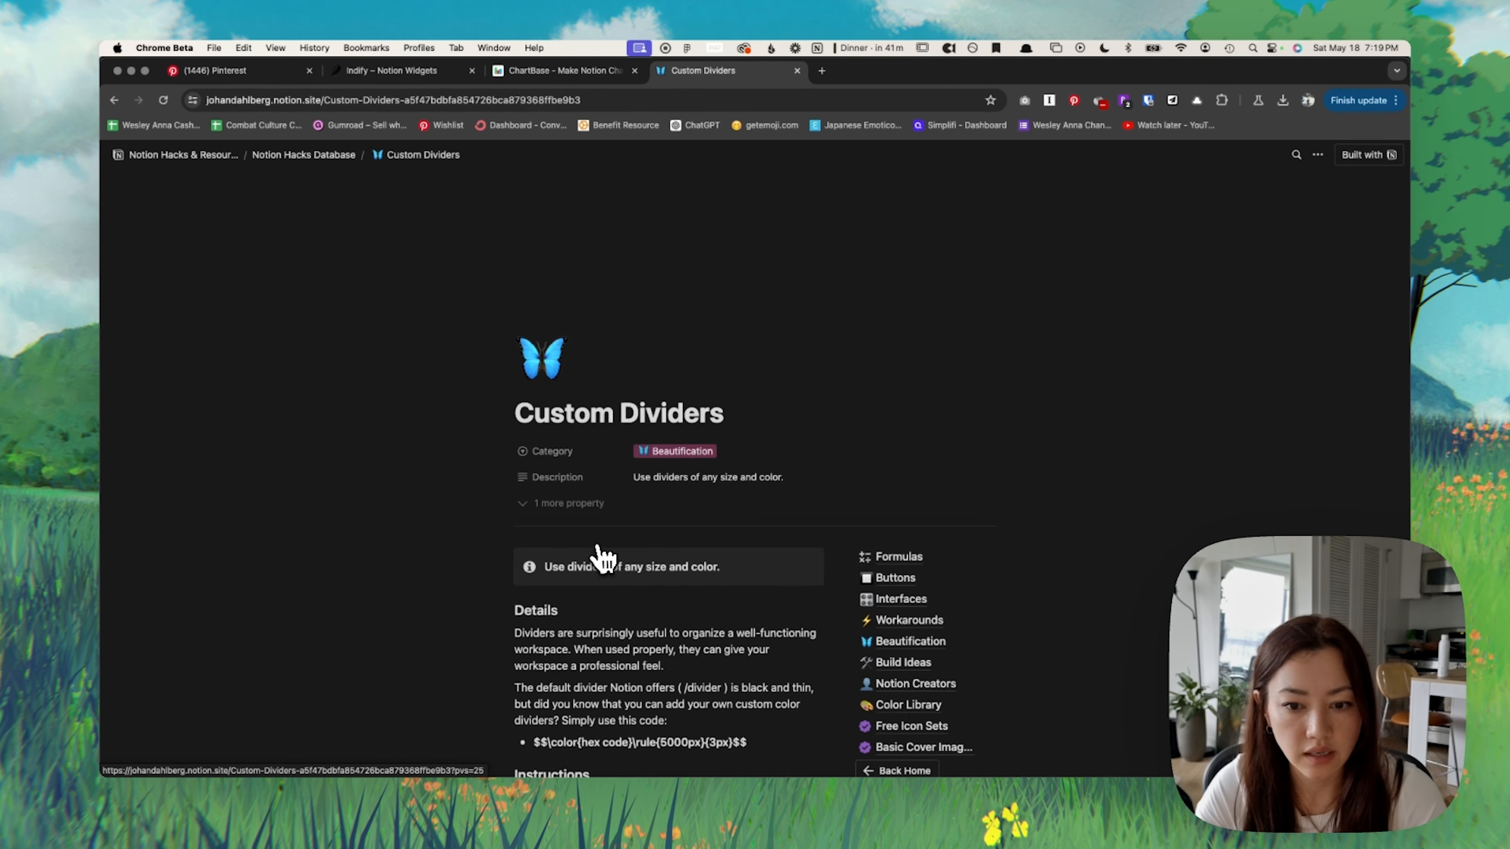
pyautogui.scroll(-10, 796, 546)
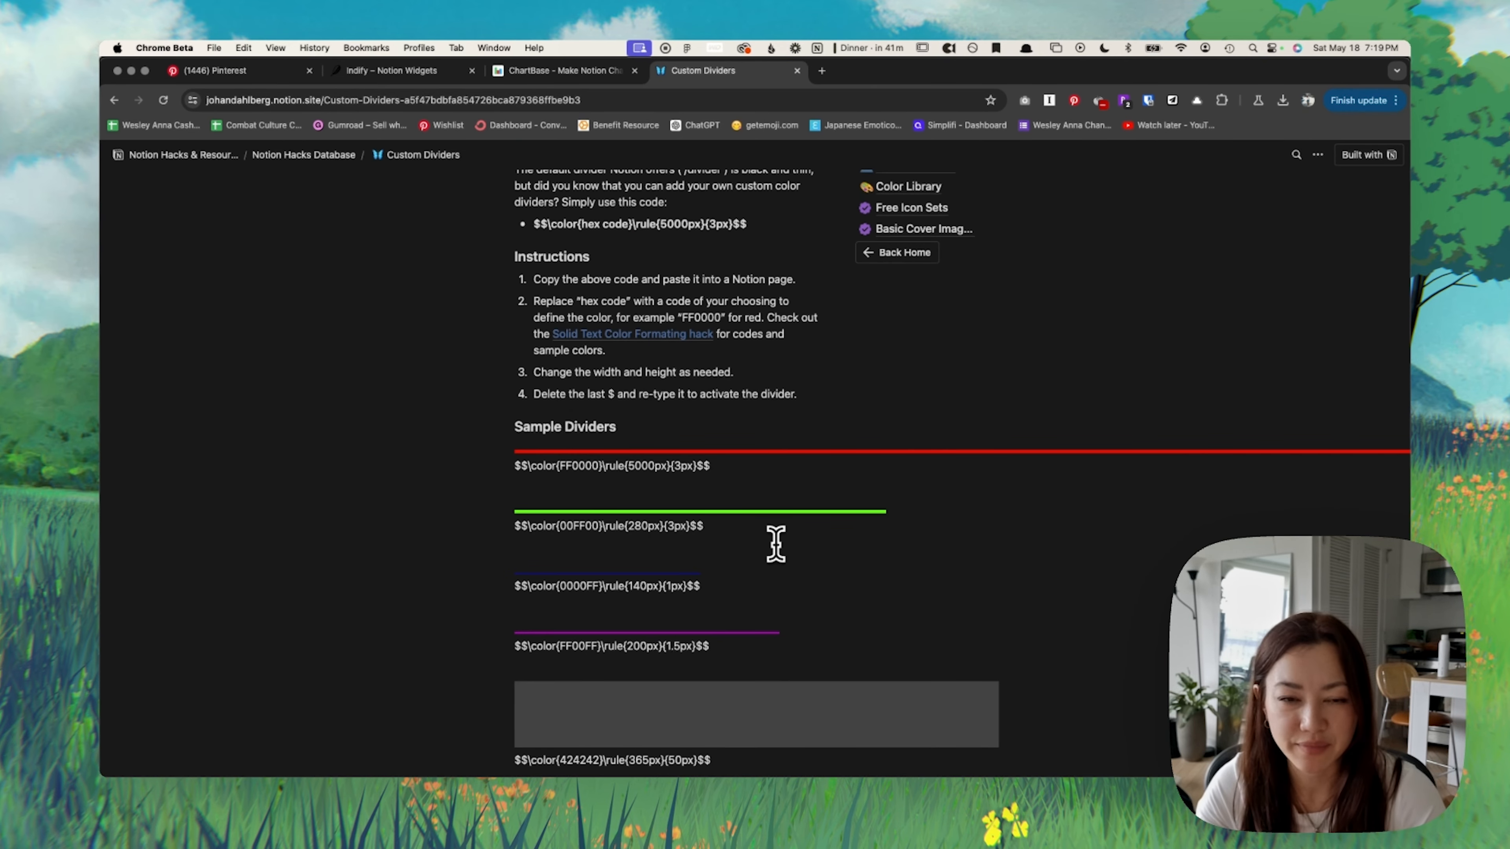
# Step: Copy the red sample divider's code $$\color{FF0000}\rule{5000px}{3px}$$ and paste it below the formula blocks on Notion's LifeQuest Demo page
pyautogui.moveTo(711, 467); pyautogui.dragTo(506, 466)
pyautogui.press('super+c')
pyautogui.scroll(-10, 709, 482)
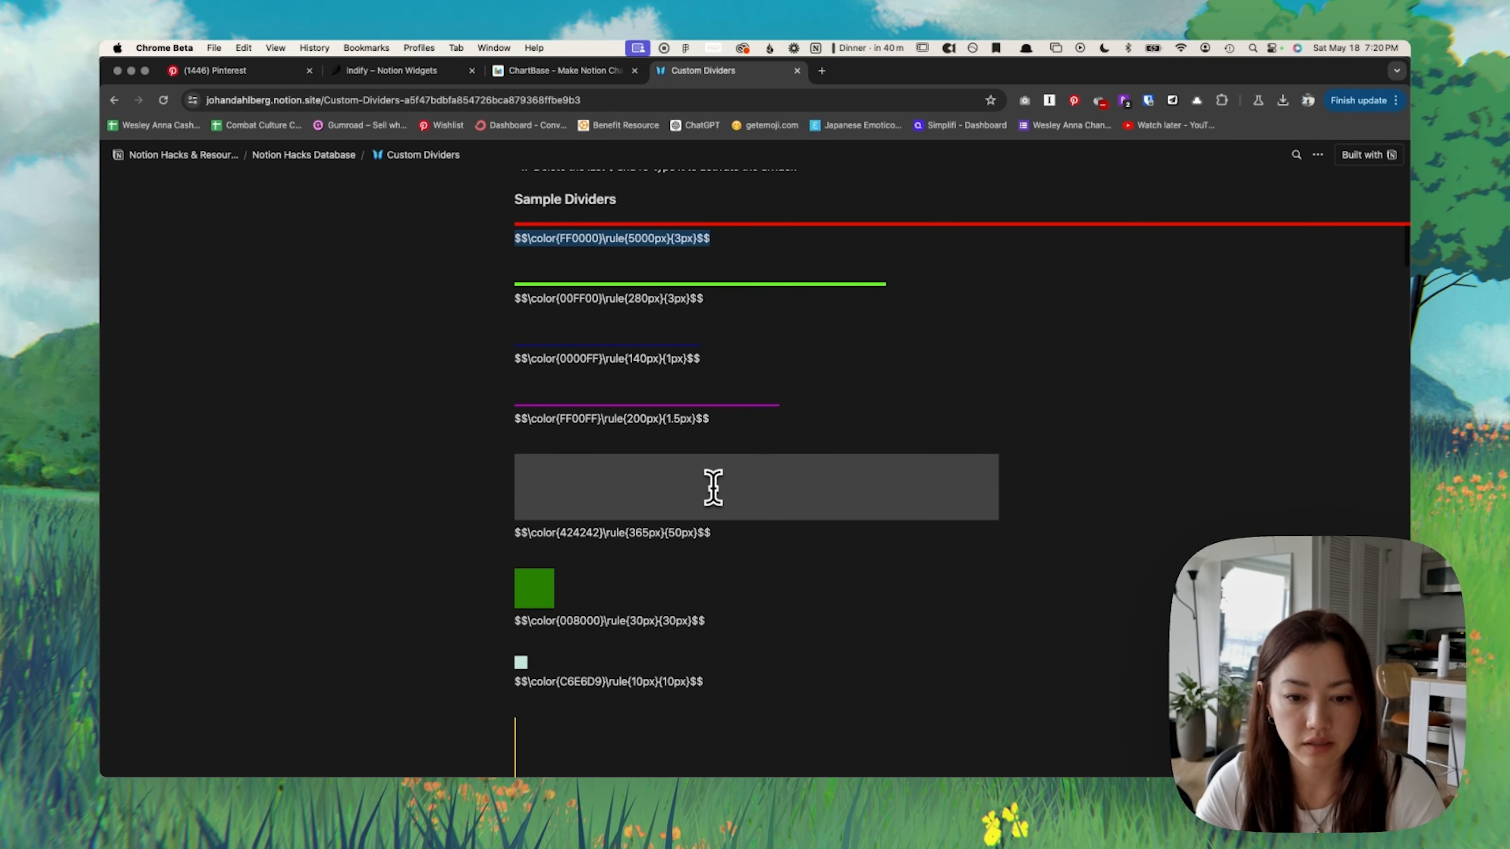
pyautogui.scroll(-5, 713, 488)
pyautogui.scroll(2, 714, 489)
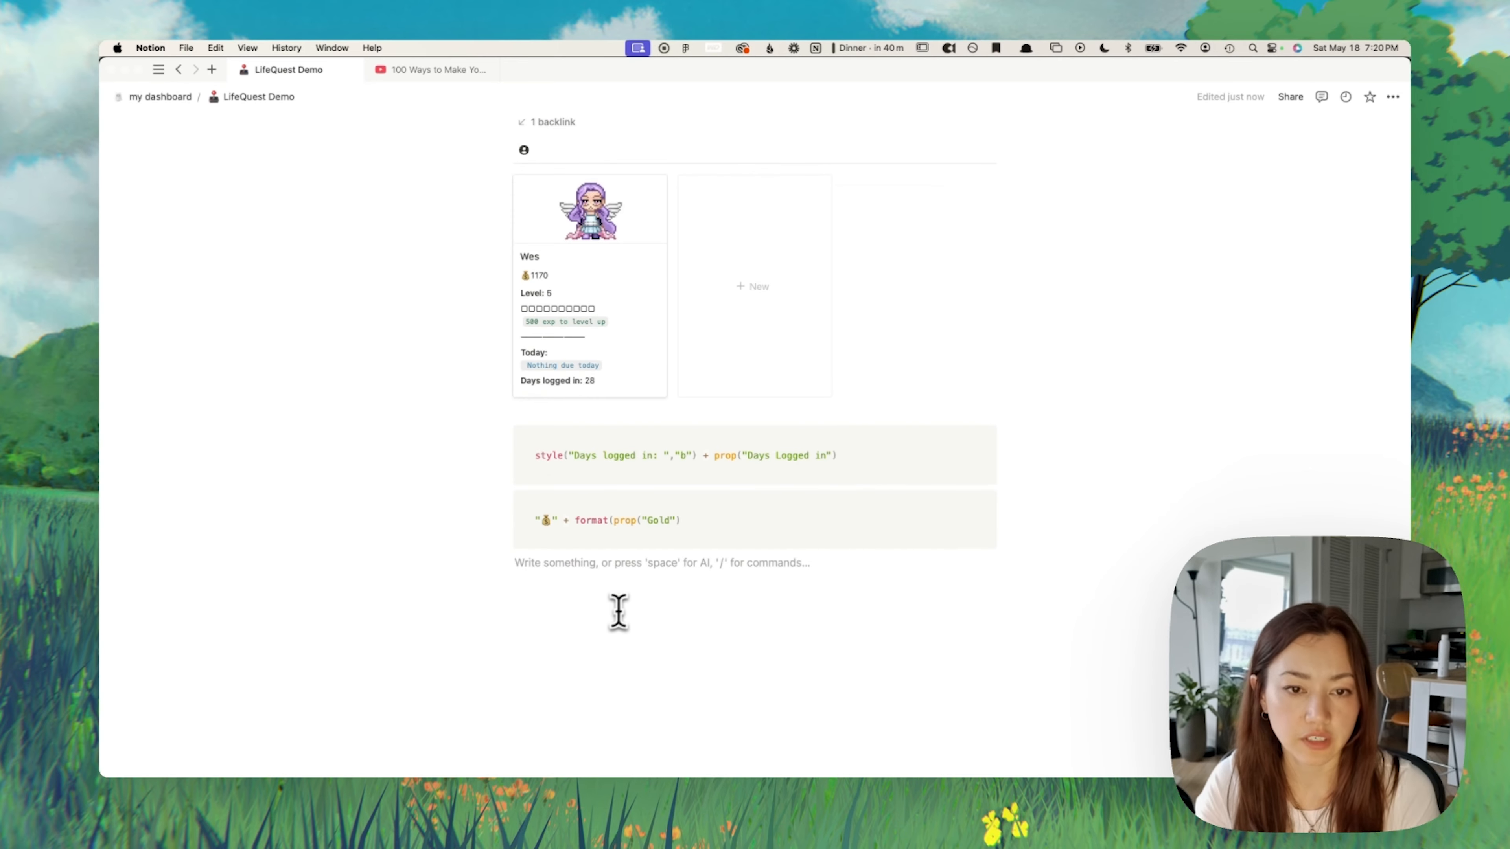
pyautogui.press('super+v')
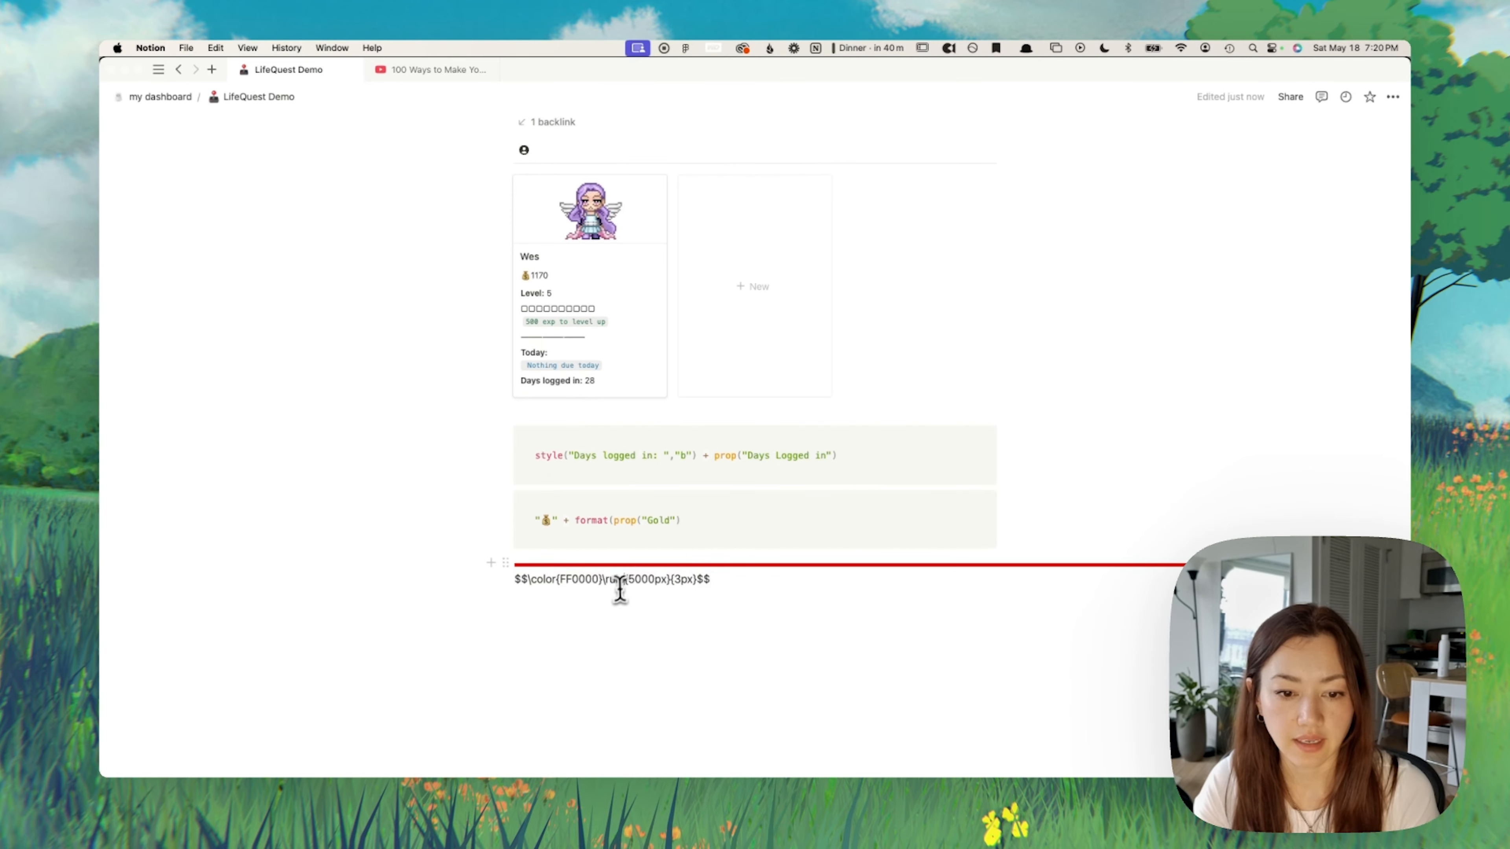
# Step: Select and delete the pasted red divider and its code on the LifeQuest Demo page
pyautogui.moveTo(508, 590); pyautogui.dragTo(522, 408)
pyautogui.press('BackSpace')
pyautogui.scroll(3, 1048, 472)
pyautogui.scroll(-3, 1049, 473)
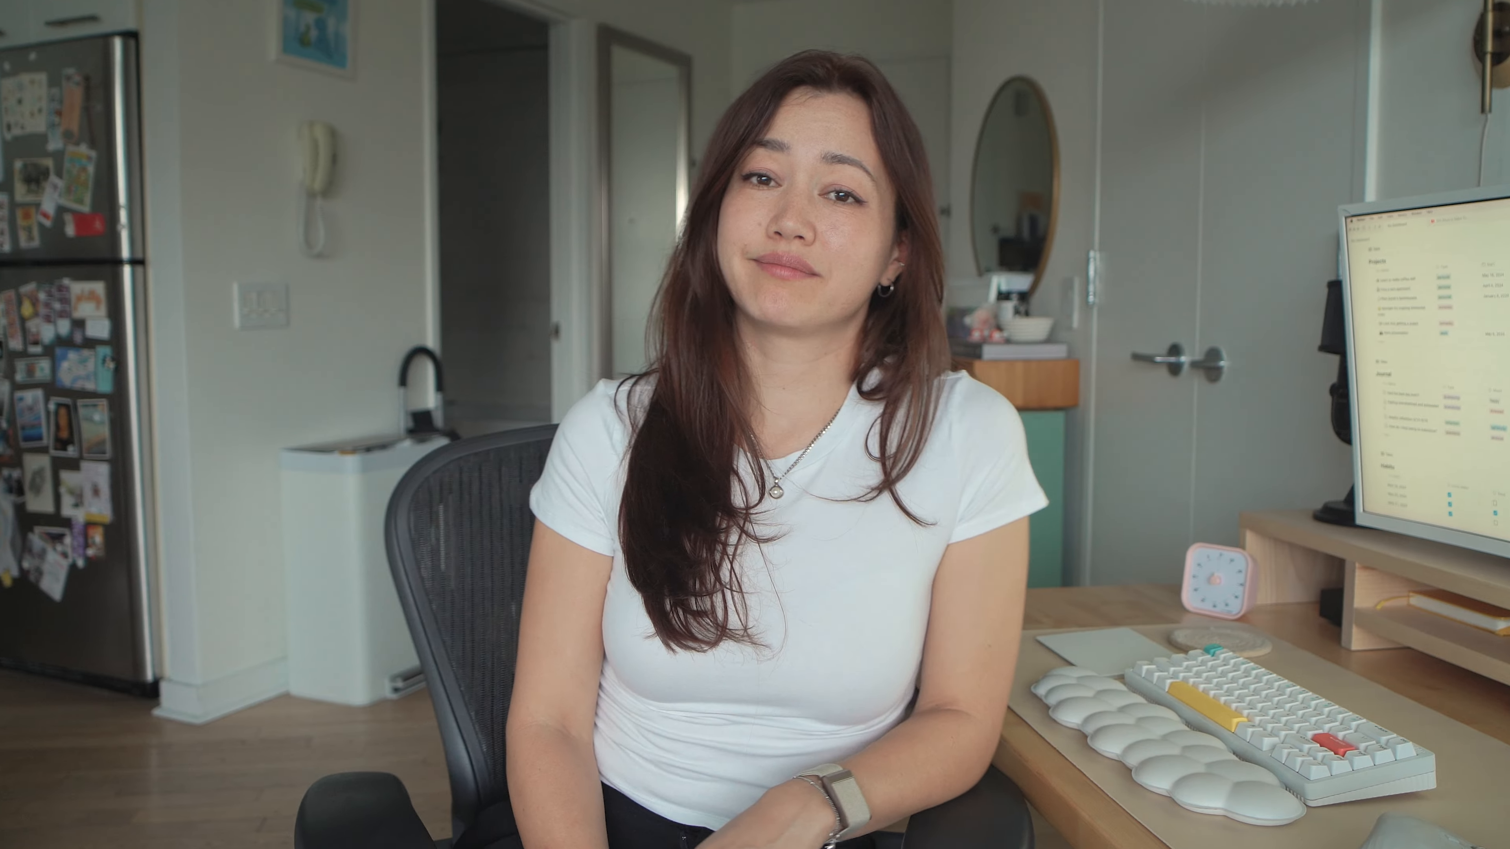